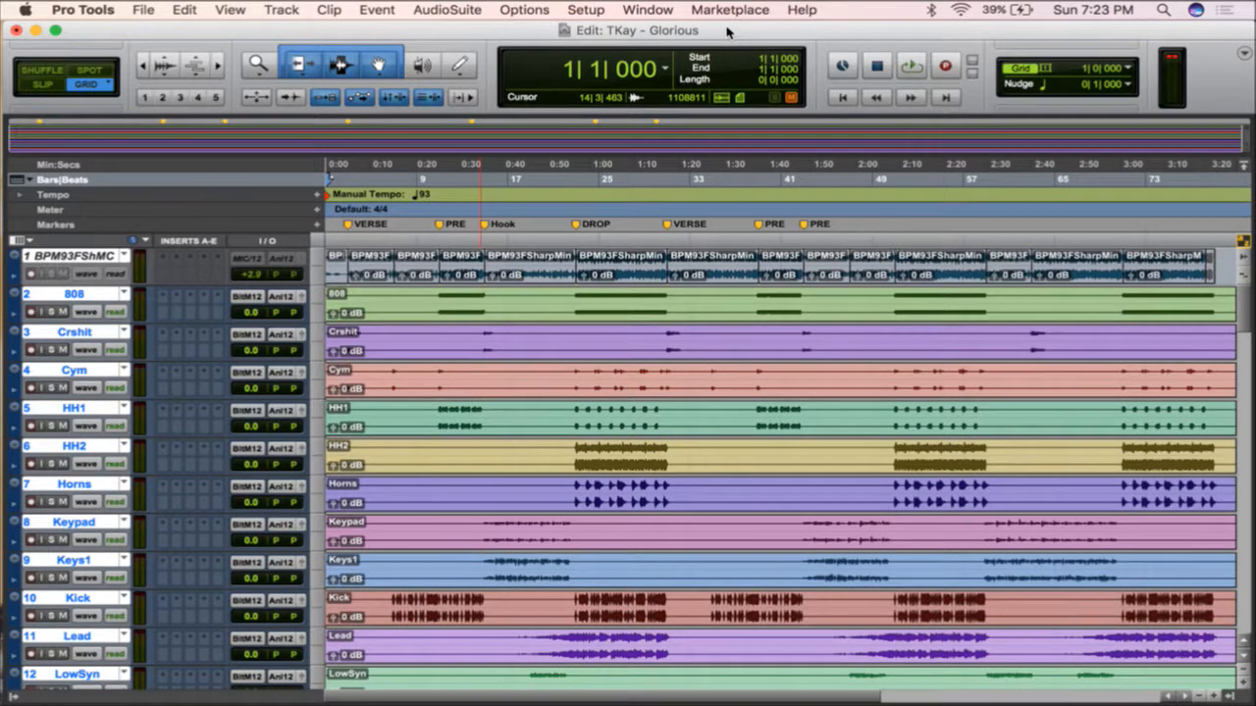
# - Review the session's full track list from the instrument tracks through the vocals to Master 1 and back
pyautogui.scroll(-2, 615, 490)
pyautogui.scroll(-20, 615, 490)
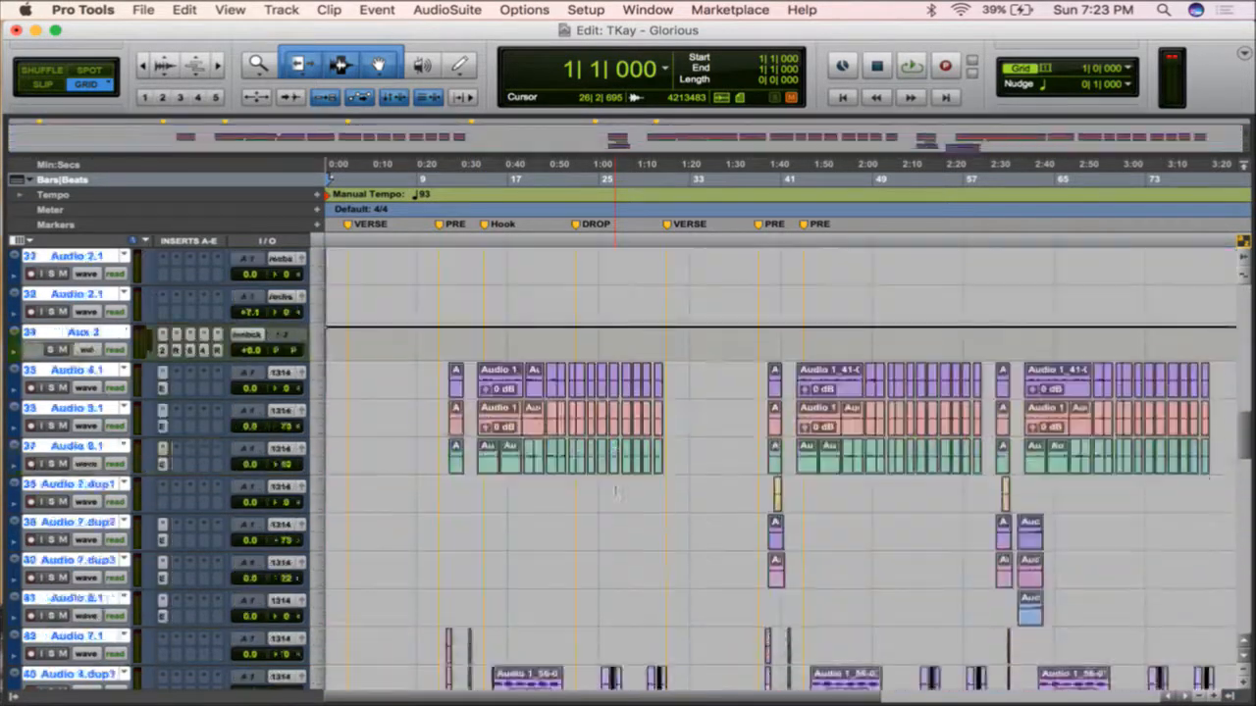
pyautogui.scroll(-15, 615, 491)
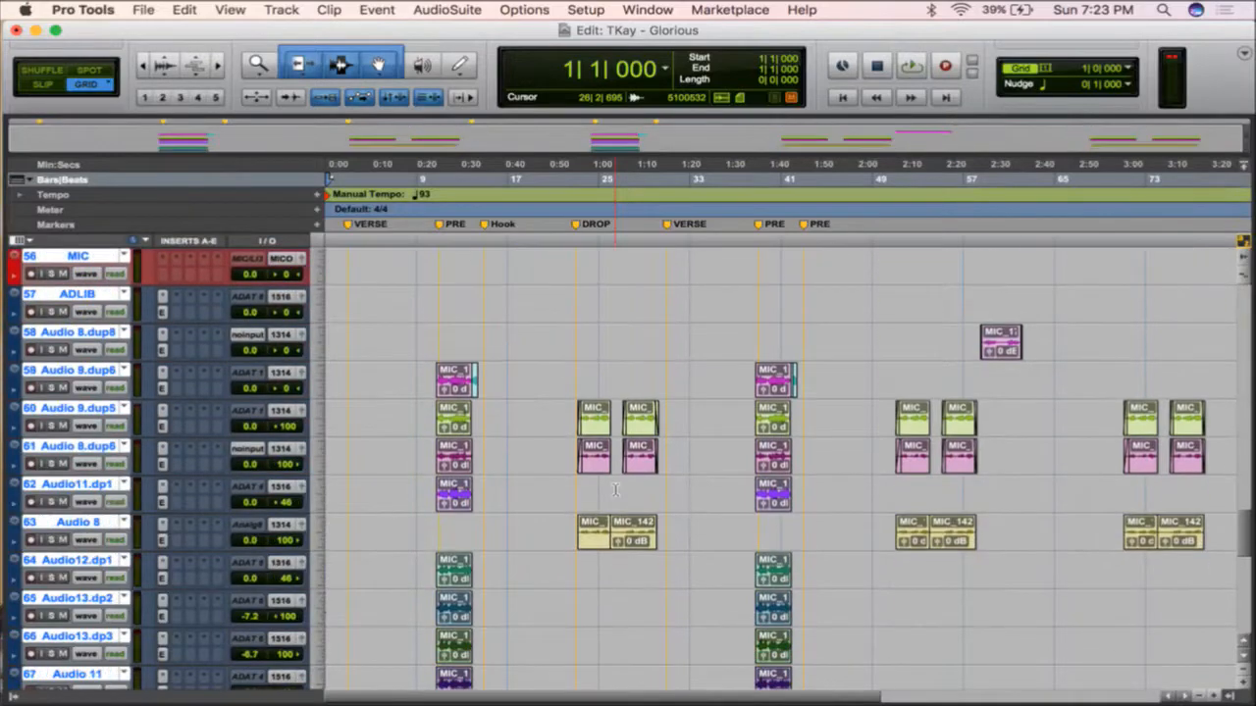
pyautogui.scroll(-4, 615, 491)
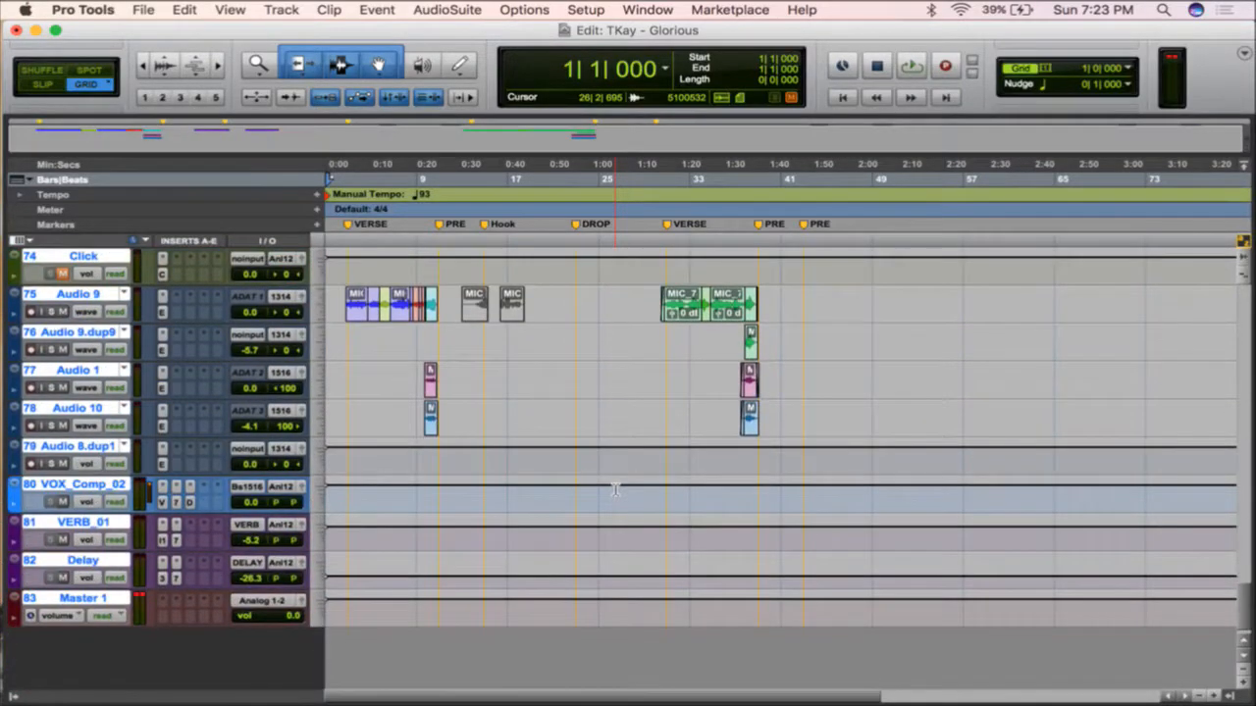
pyautogui.scroll(20, 615, 491)
pyautogui.scroll(20, 615, 491)
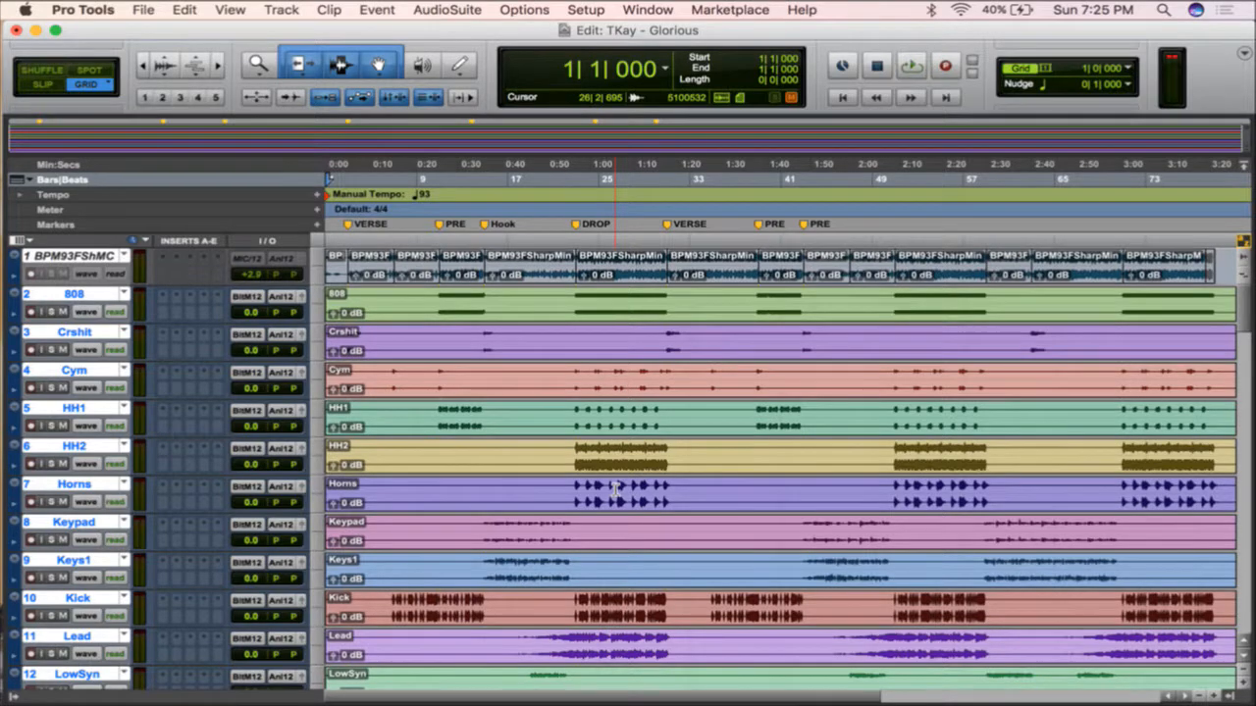
pyautogui.scroll(-3, 608, 491)
pyautogui.scroll(3, 429, 468)
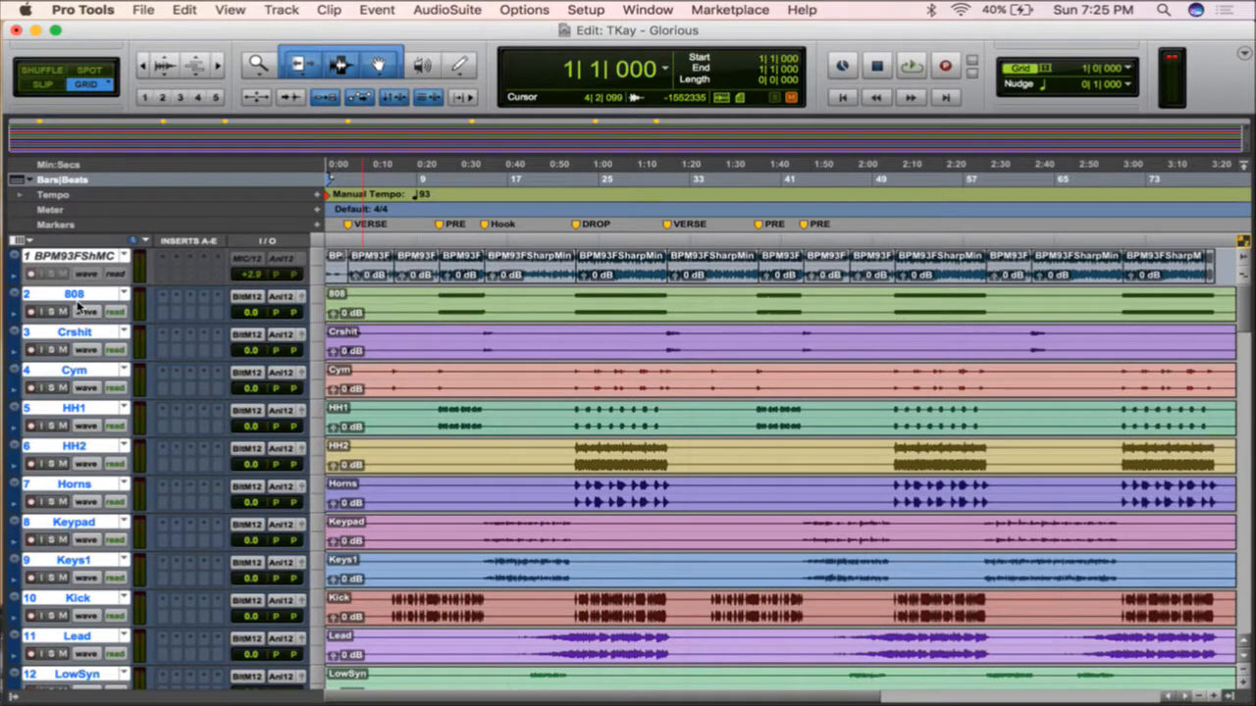
# - Clear the all-track selection and move the Kick track directly below the 808 track
pyautogui.click(93, 255)
pyautogui.scroll(-15, 172, 495)
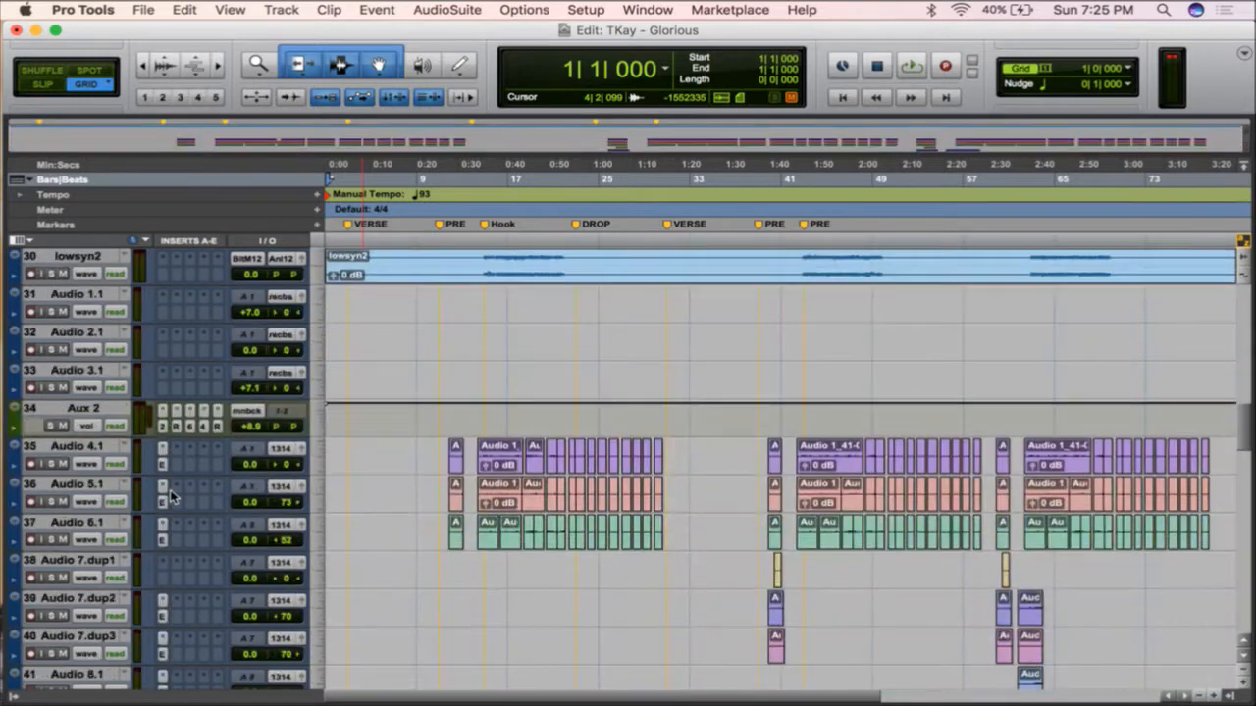
pyautogui.scroll(14, 172, 495)
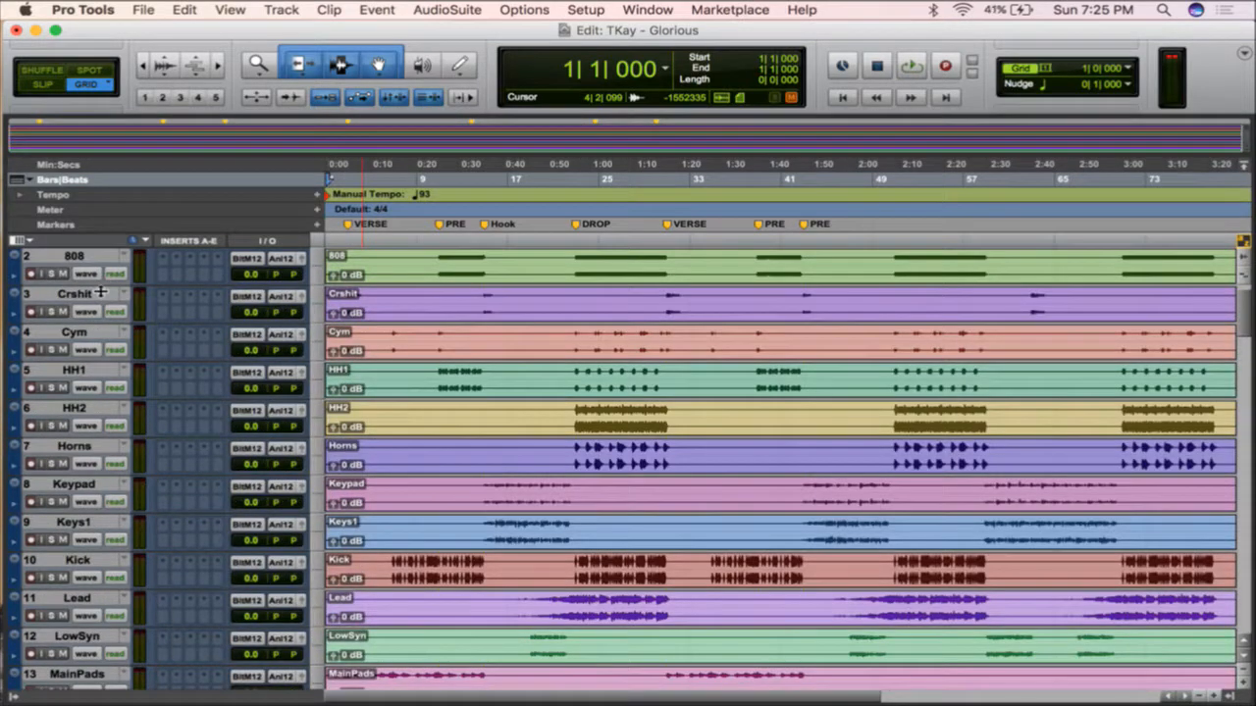
pyautogui.scroll(1, 103, 291)
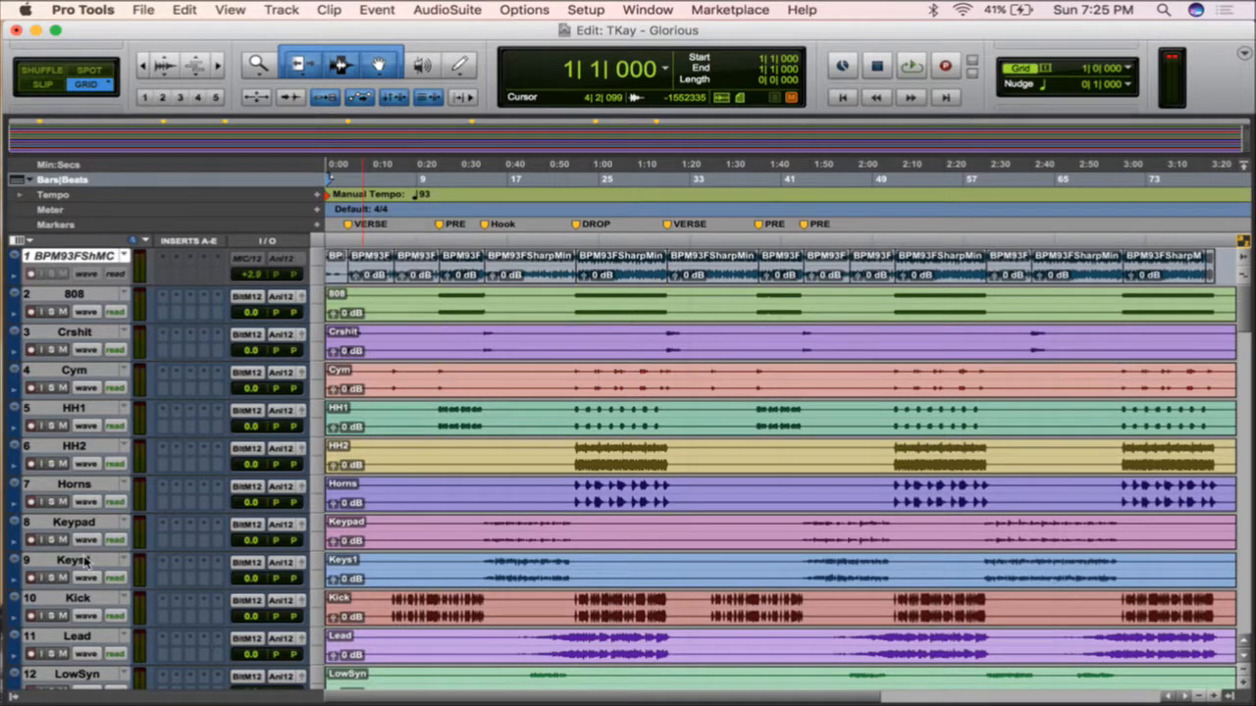
pyautogui.scroll(-3, 84, 496)
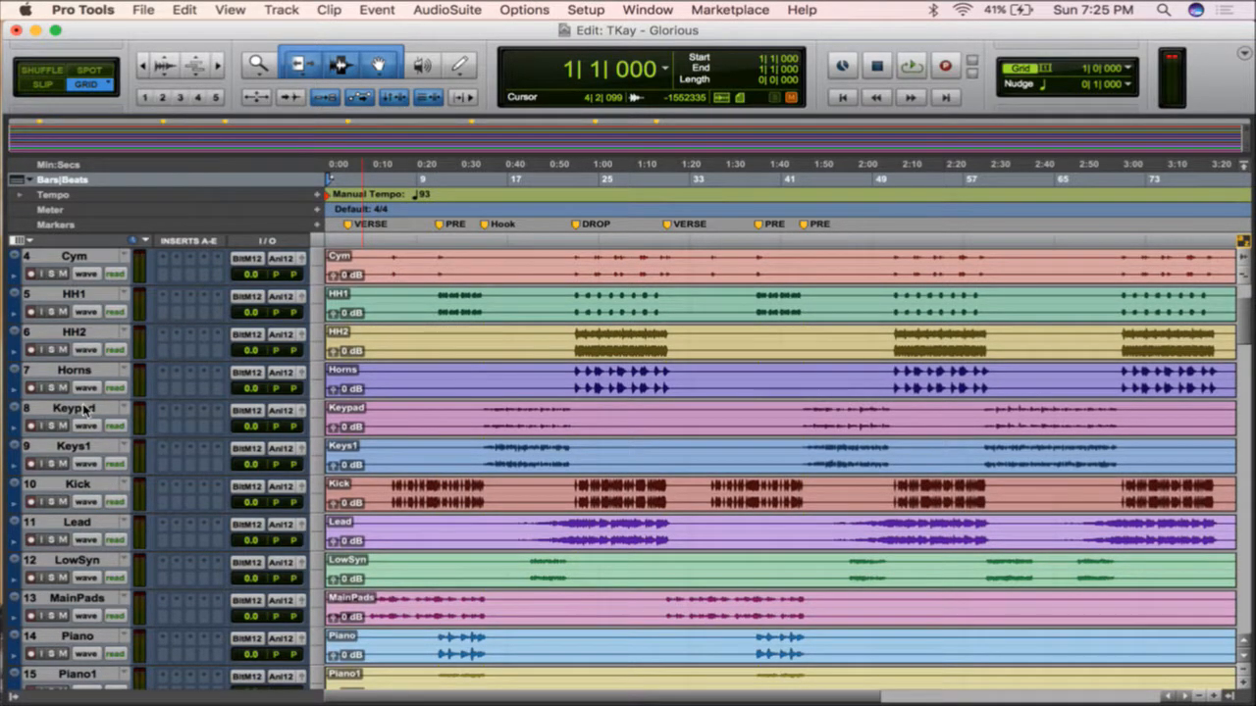
pyautogui.moveTo(84, 484); pyautogui.dragTo(92, 309)
# - Move the Snap, Snare2, Snareroll1 and Snareroll2 tracks together to directly below the Kick track
pyautogui.scroll(-4, 131, 571)
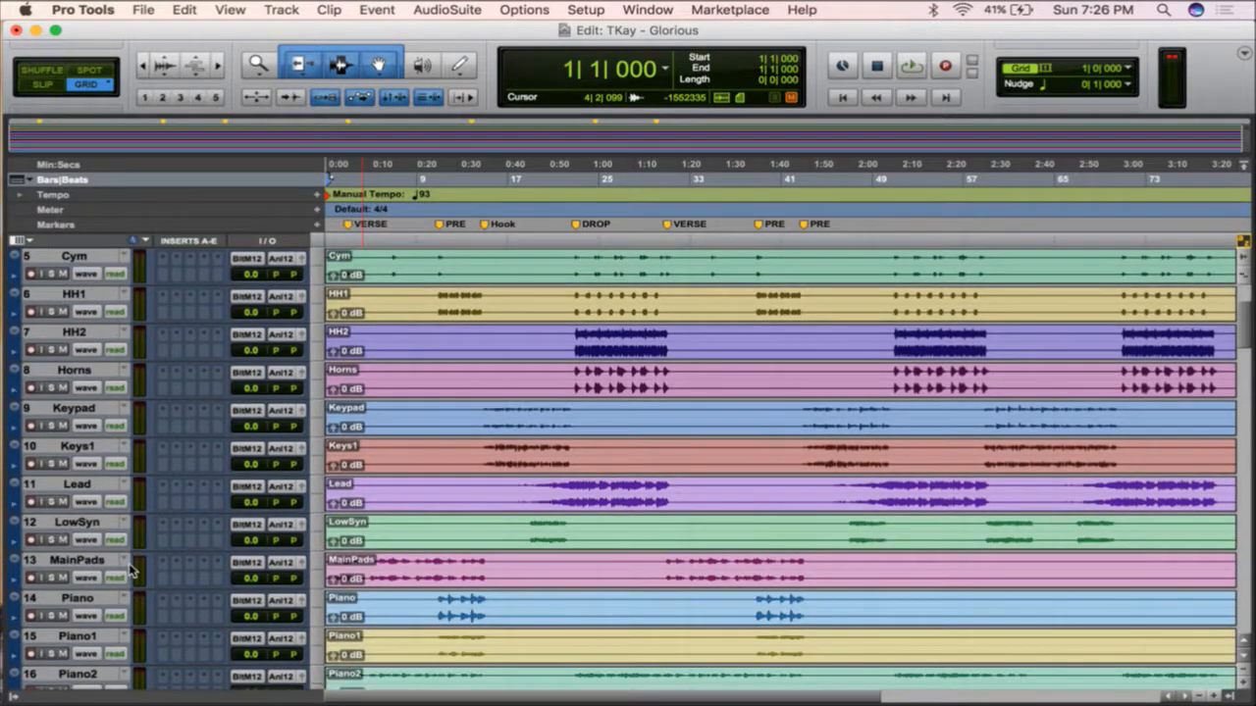
pyautogui.scroll(-8, 127, 571)
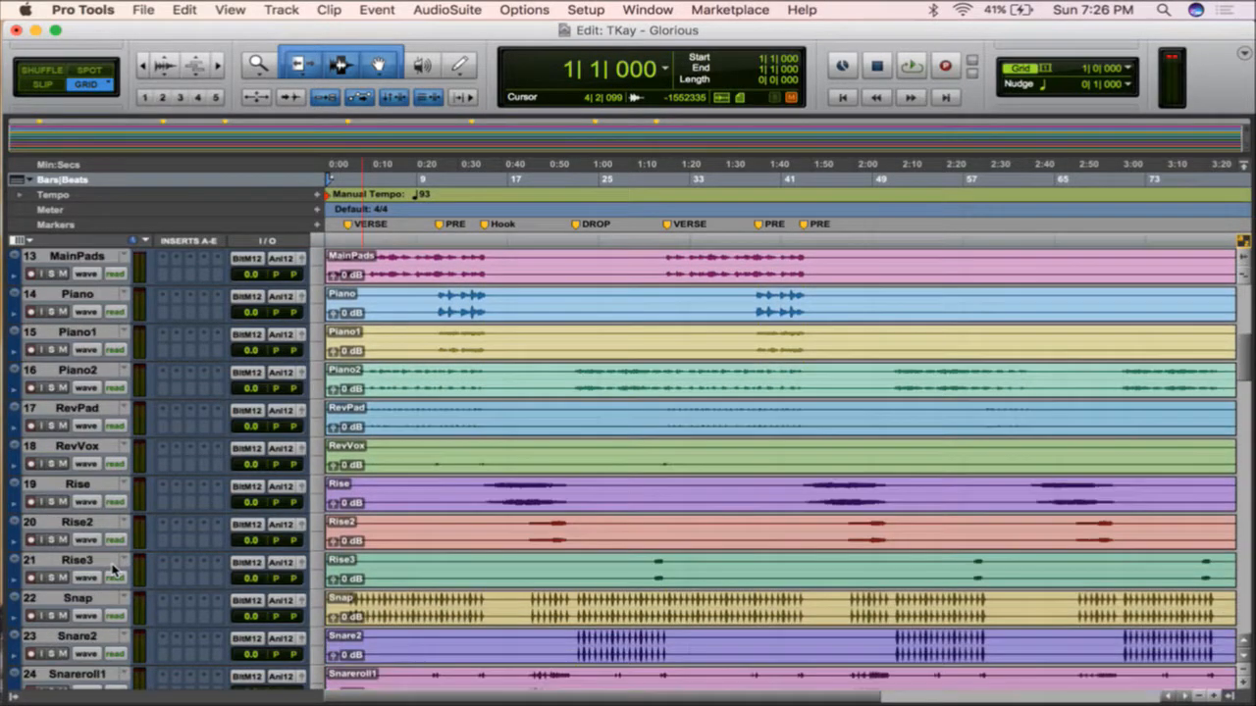
pyautogui.scroll(-3, 115, 569)
pyautogui.click(84, 482)
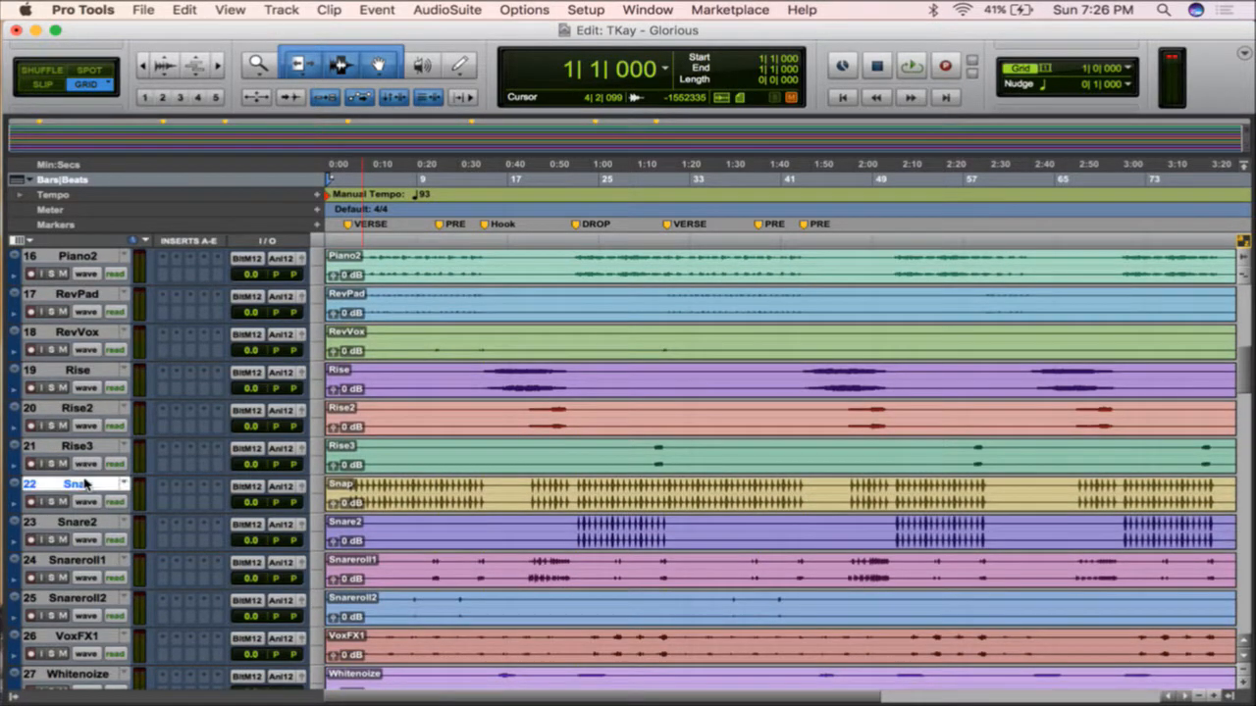
pyautogui.keyDown('shift'); pyautogui.click(86, 597); pyautogui.keyUp('shift')
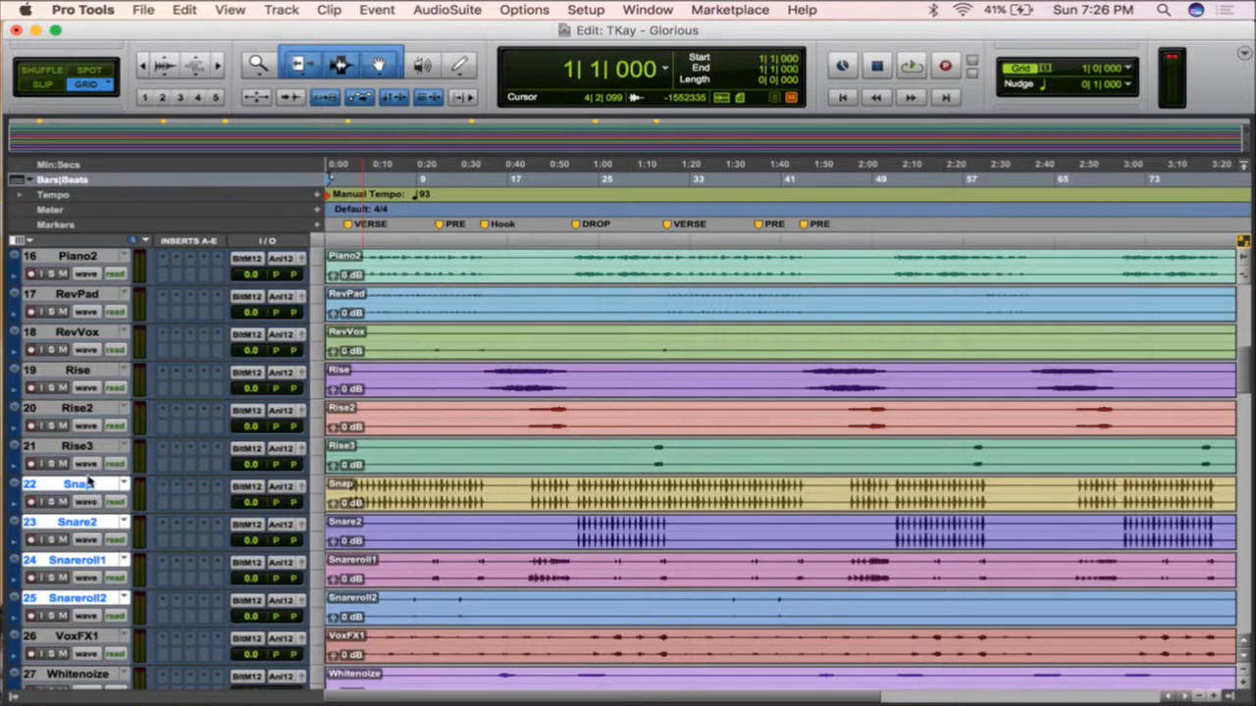
pyautogui.moveTo(88, 481); pyautogui.dragTo(93, 370)
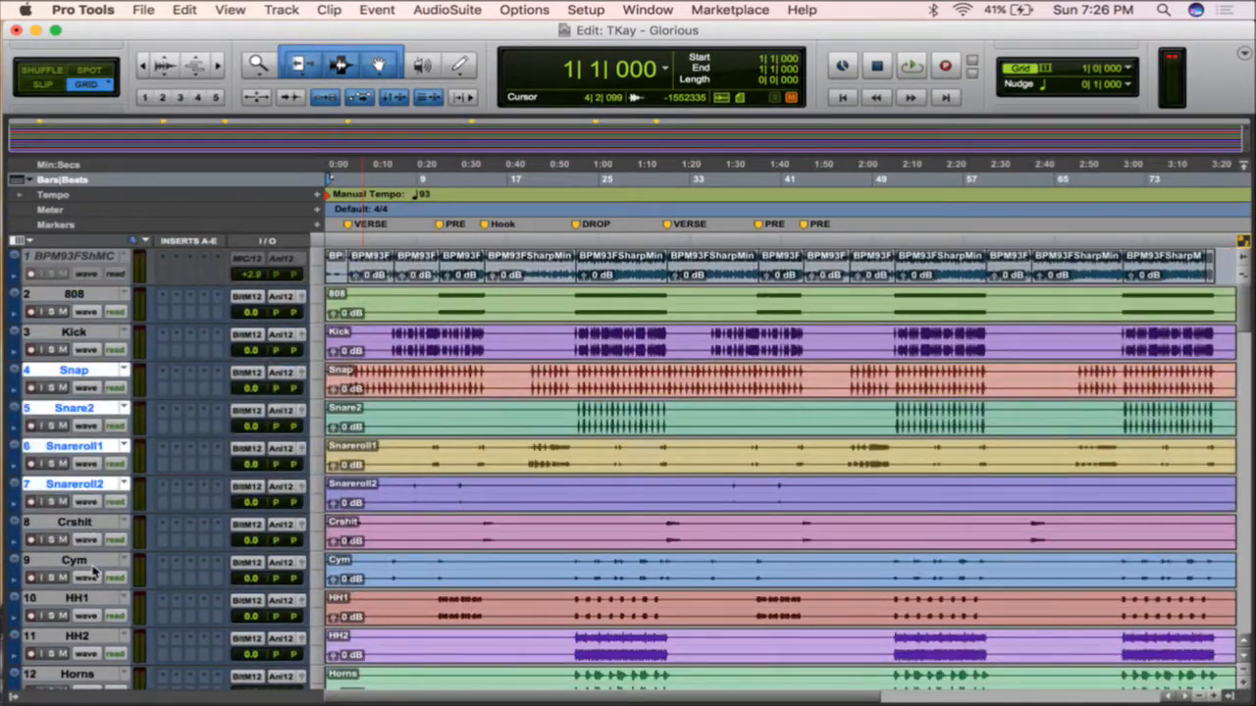
# - Move the HH1 and HH2 tracks together to directly below Snareroll2, above Crshit
pyautogui.scroll(-3, 95, 570)
pyautogui.click(78, 485)
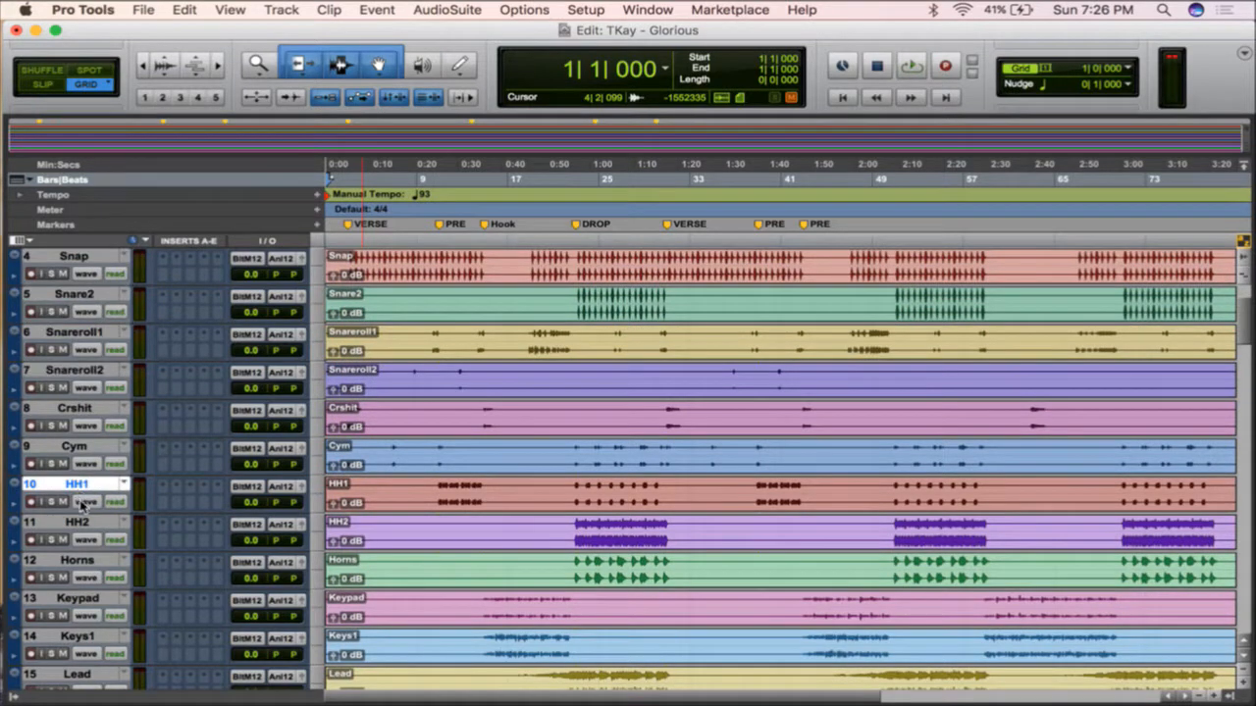
pyautogui.keyDown('shift'); pyautogui.click(83, 523); pyautogui.keyUp('shift')
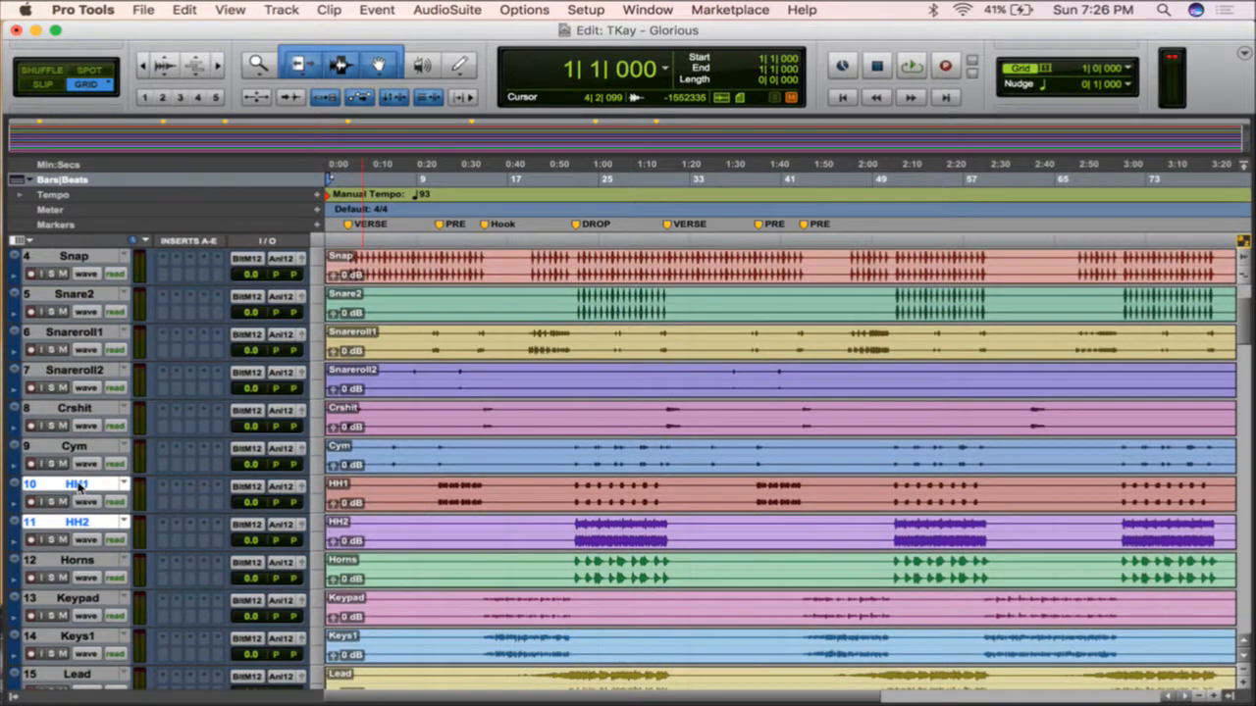
pyautogui.moveTo(78, 487); pyautogui.dragTo(74, 416)
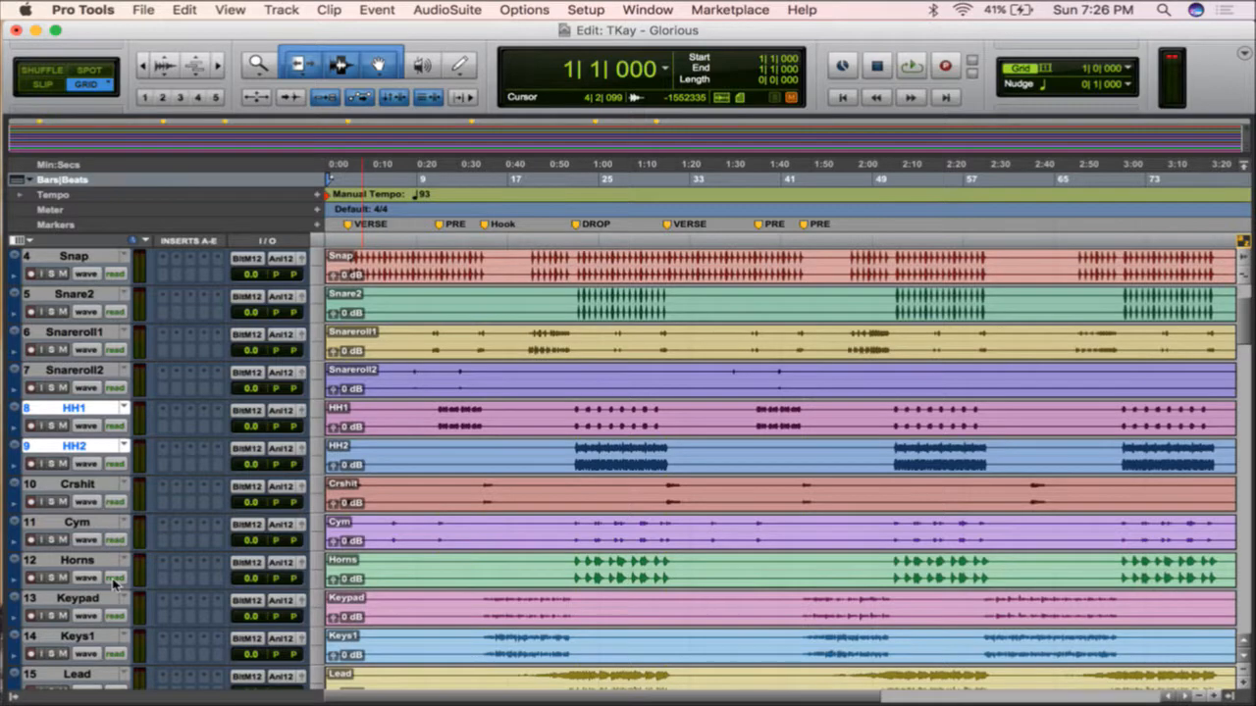
# - Move the crash track up among the drums, between HH2 and Crshit
pyautogui.scroll(-9, 113, 559)
pyautogui.scroll(-5, 113, 581)
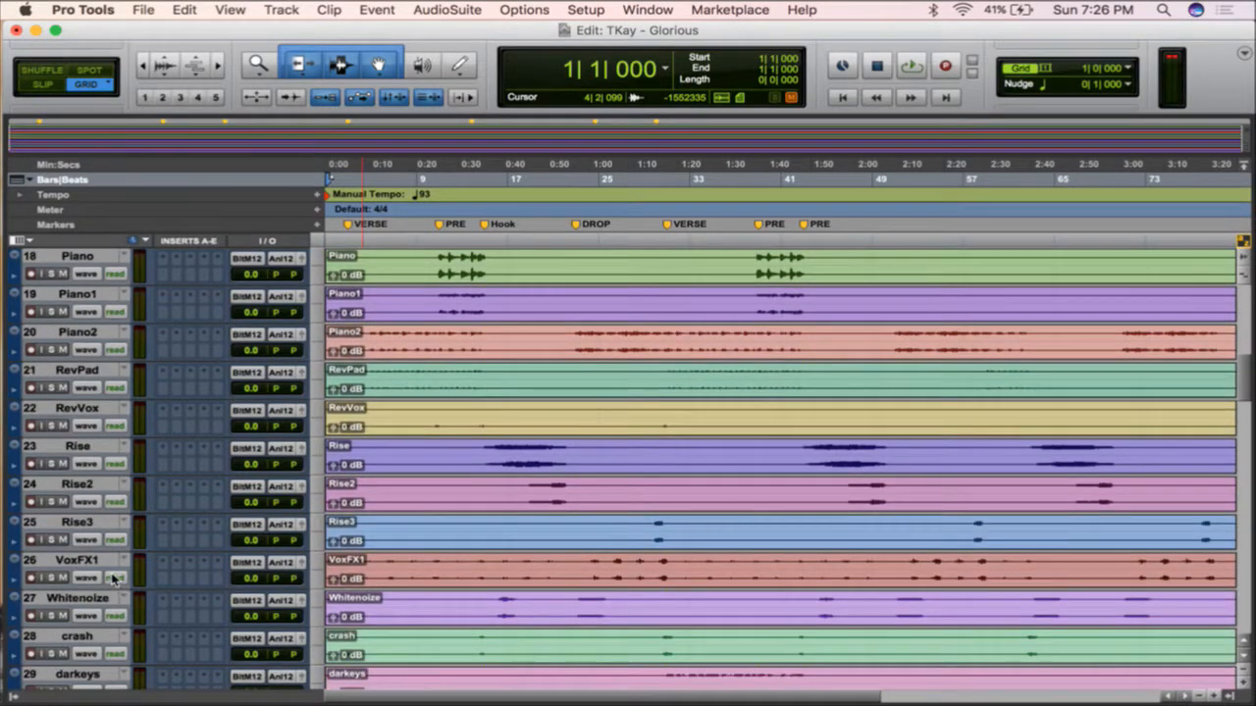
pyautogui.click(87, 636)
pyautogui.scroll(-4, 86, 635)
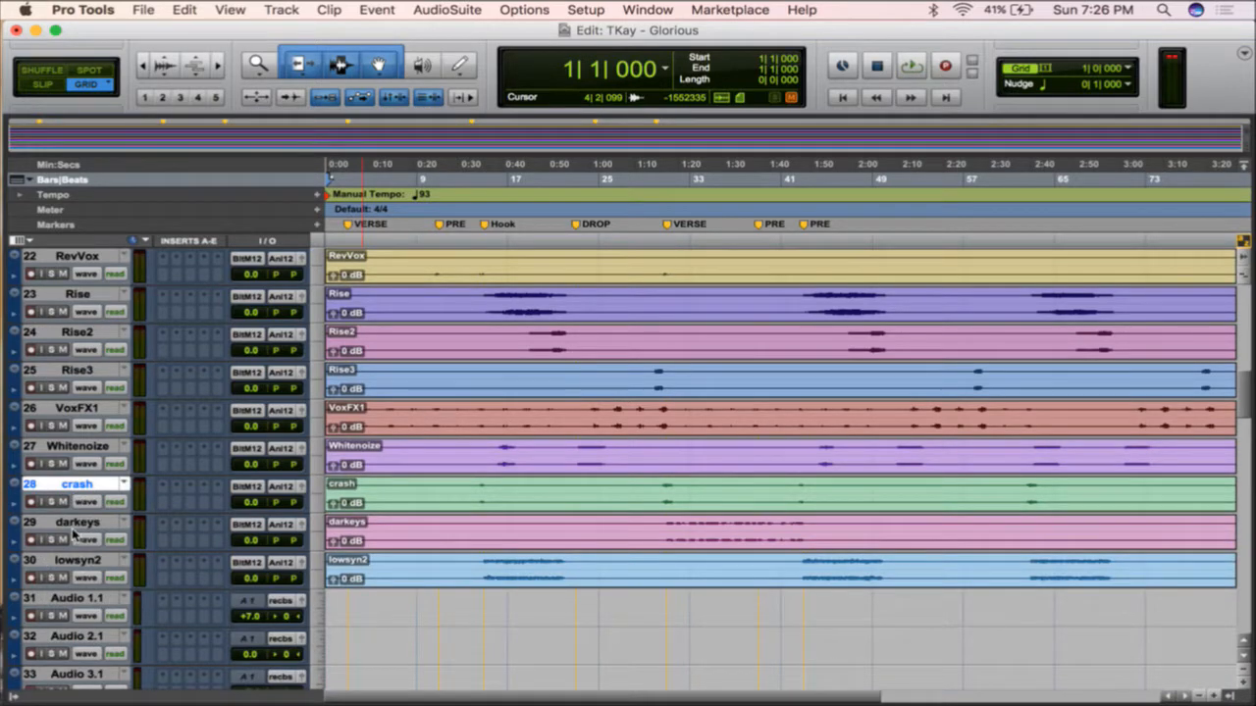
pyautogui.moveTo(70, 484); pyautogui.dragTo(65, 144)
pyautogui.moveTo(79, 314); pyautogui.dragTo(86, 594)
pyautogui.scroll(-2, 122, 538)
pyautogui.scroll(2, 131, 379)
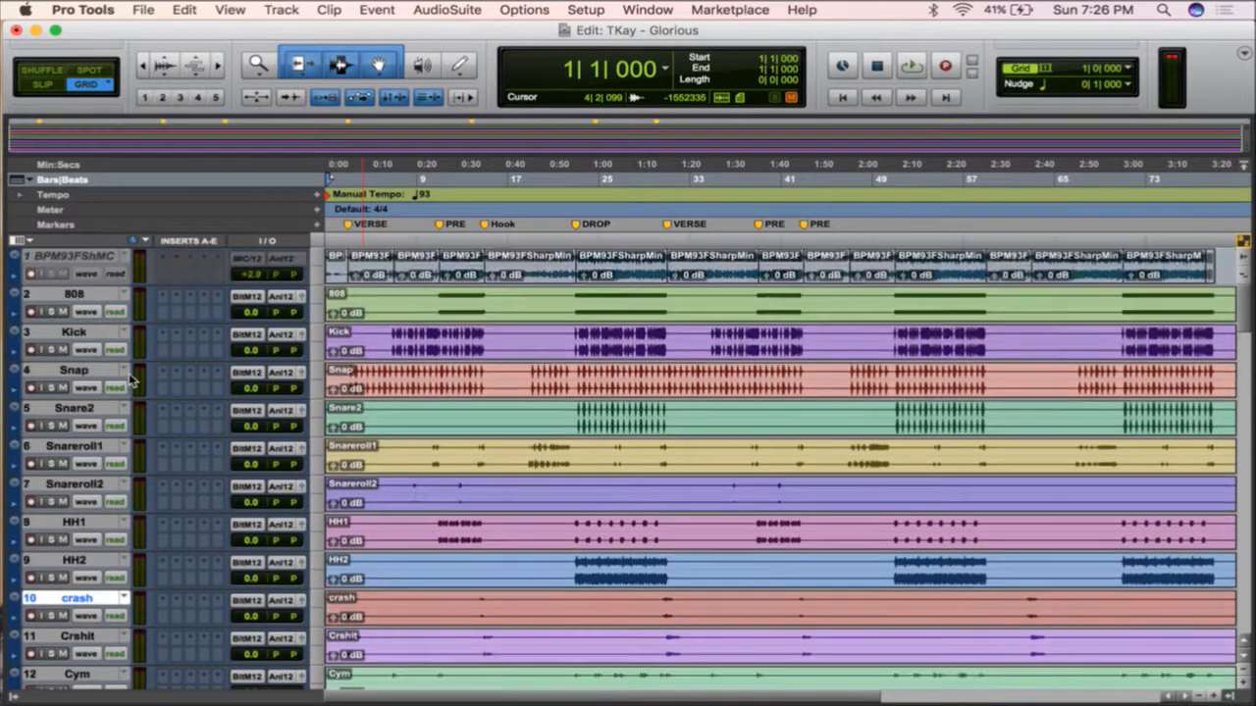
# - Move Piano, Piano1 and Piano2 together to directly below Horns, and place the Keypad track between LowSyn and MainPads
pyautogui.scroll(-7, 130, 379)
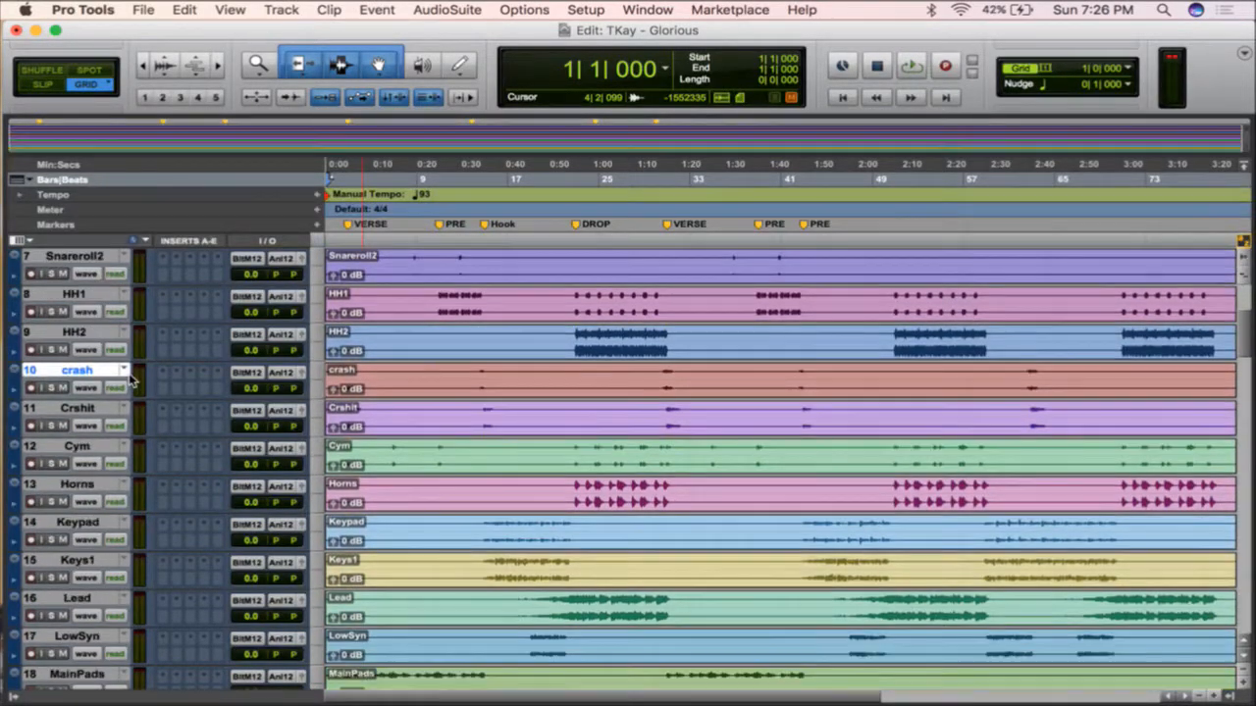
pyautogui.scroll(4, 111, 312)
pyautogui.scroll(-3, 115, 422)
pyautogui.scroll(-2, 115, 422)
pyautogui.scroll(-1, 115, 422)
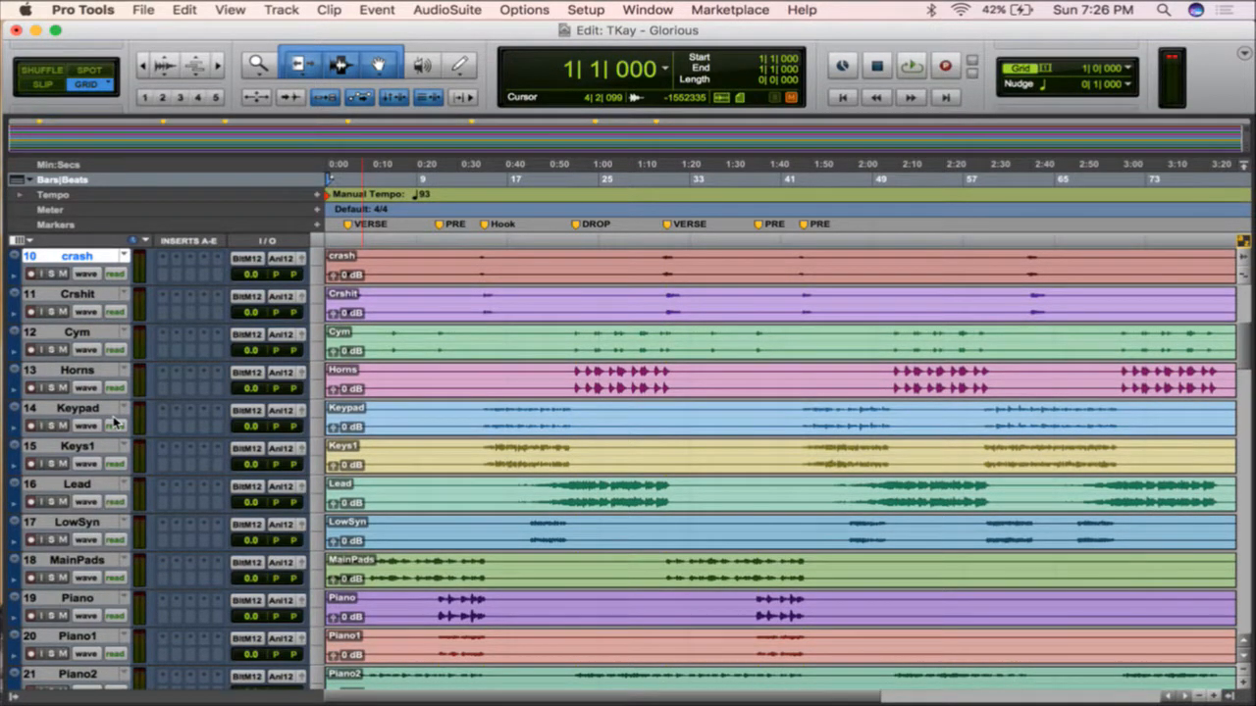
pyautogui.scroll(-1, 115, 421)
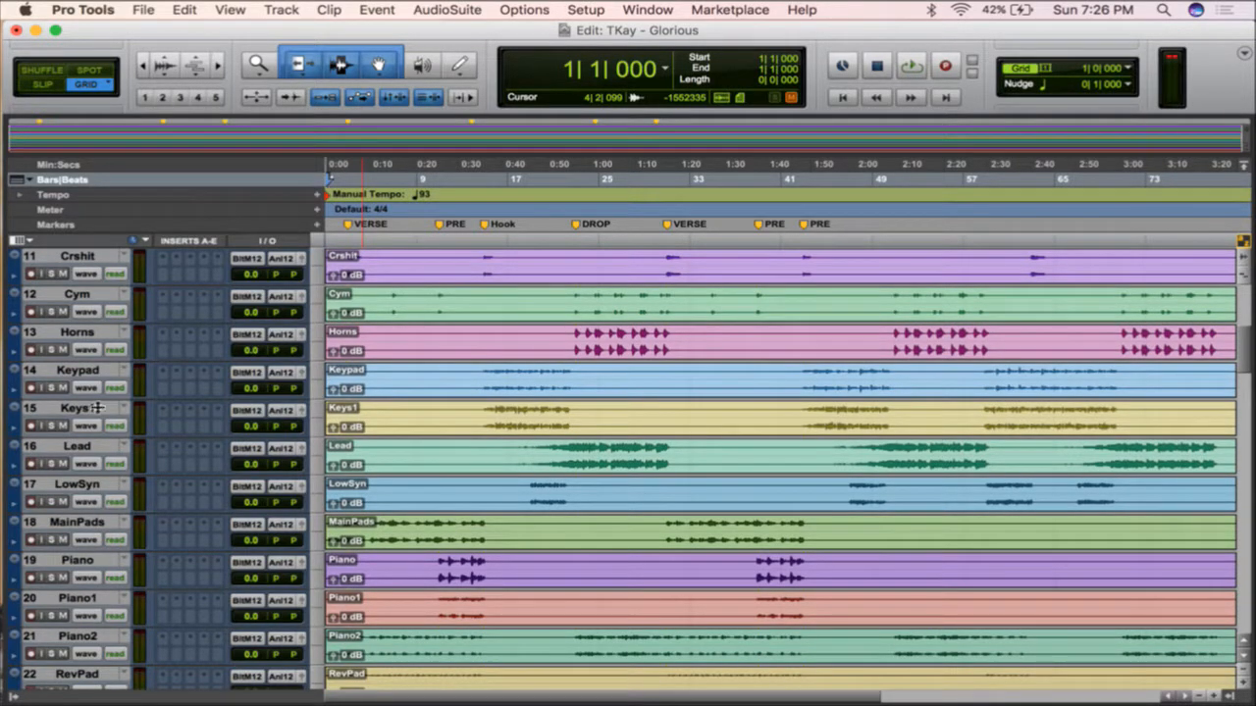
pyautogui.click(91, 560)
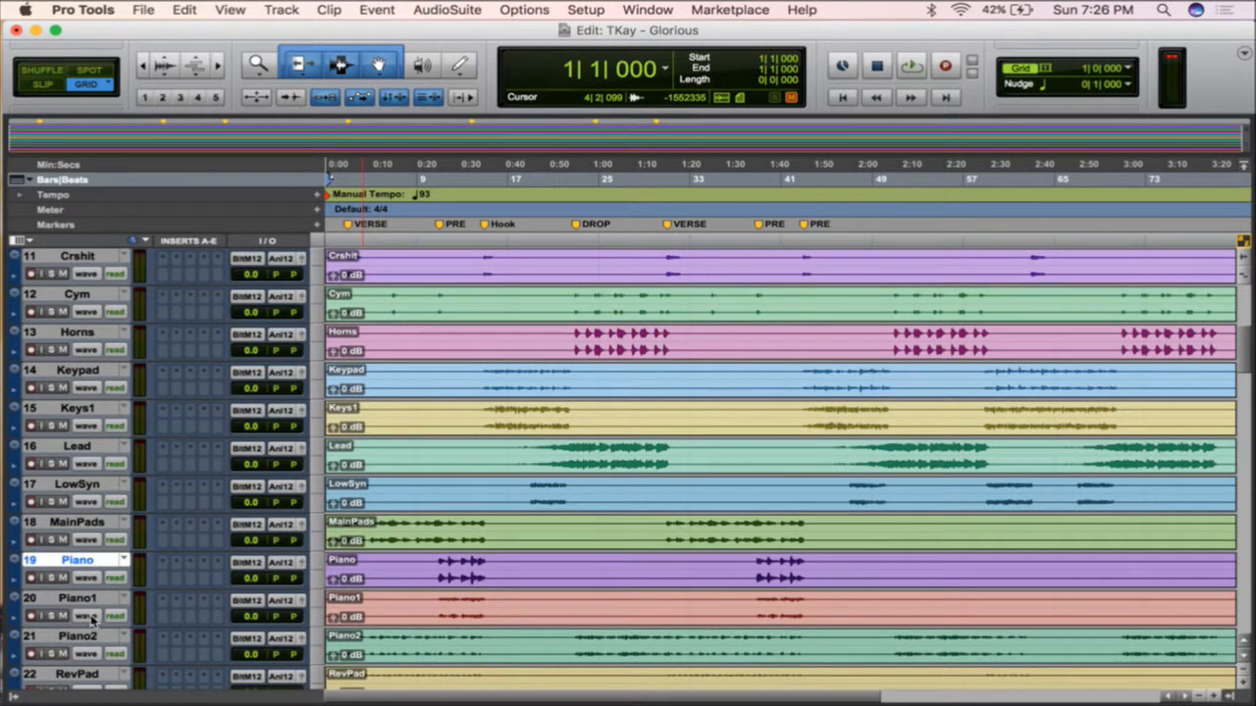
pyautogui.keyDown('shift'); pyautogui.click(83, 638); pyautogui.keyUp('shift')
pyautogui.moveTo(83, 558); pyautogui.dragTo(104, 634)
pyautogui.click(83, 370)
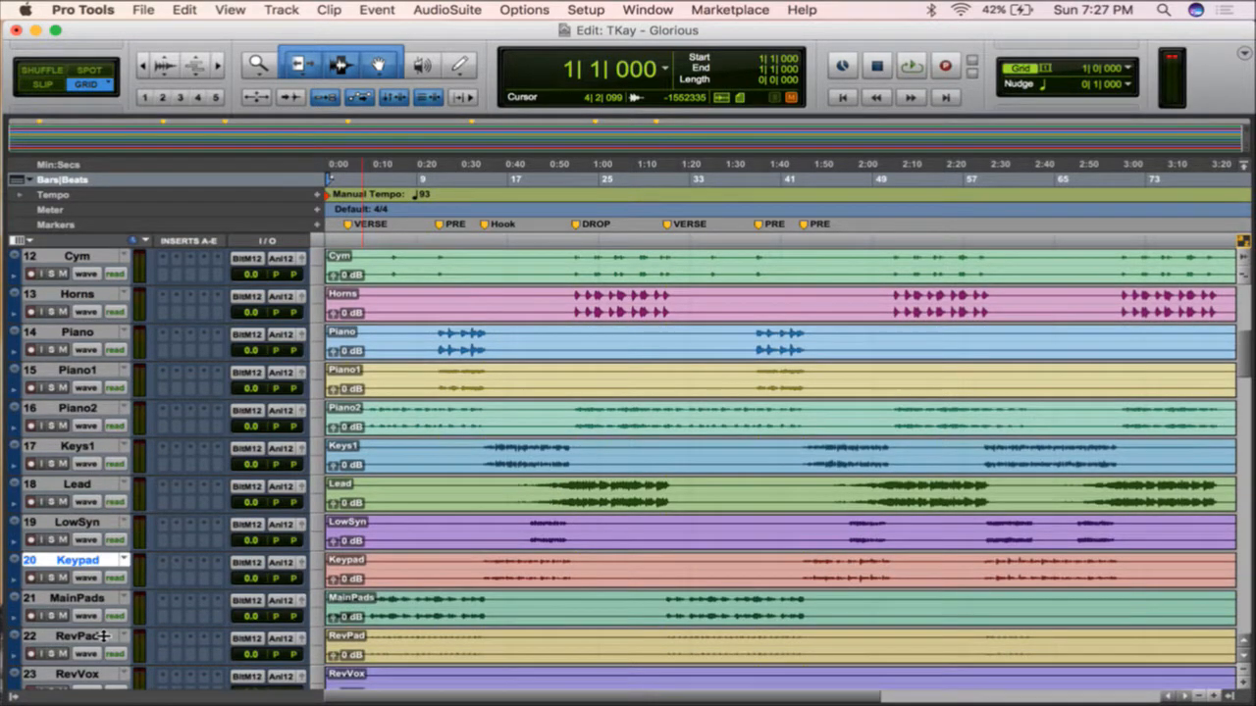
# - Move the VoxFX1 track between RevVox and Rise, and the Whitenoize track between MainPads and RevPad
pyautogui.scroll(-3, 104, 636)
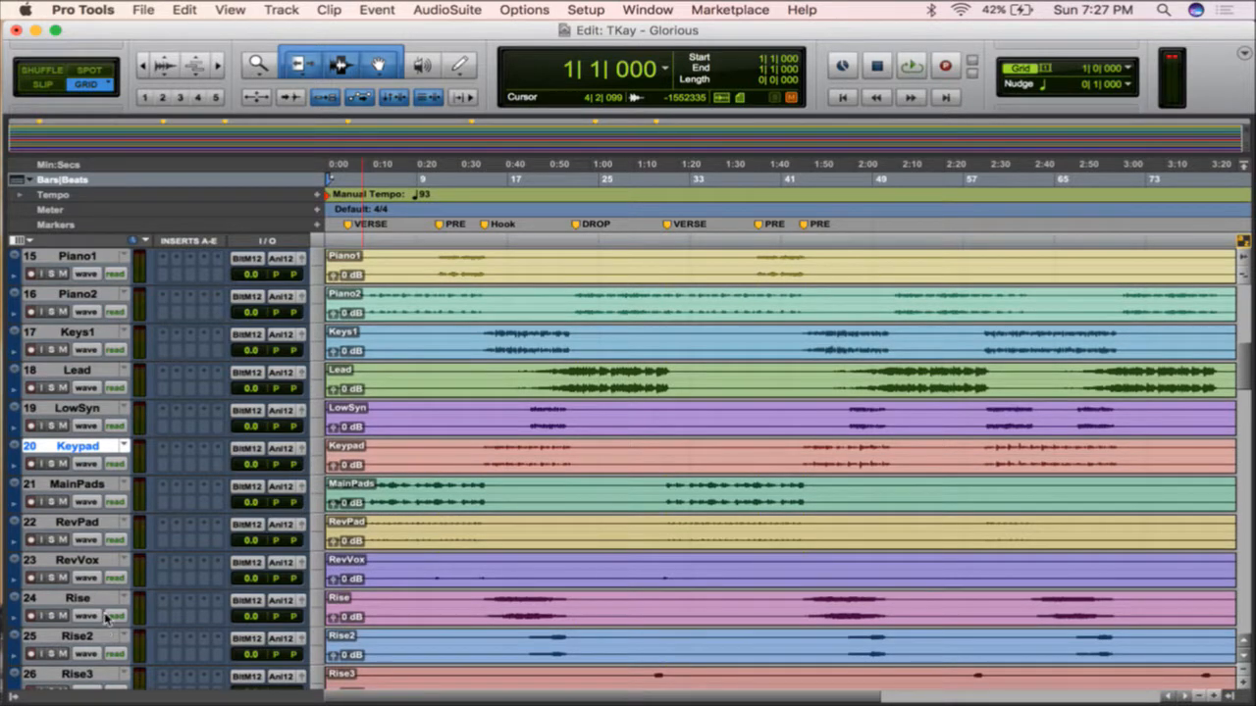
pyautogui.scroll(-1, 105, 616)
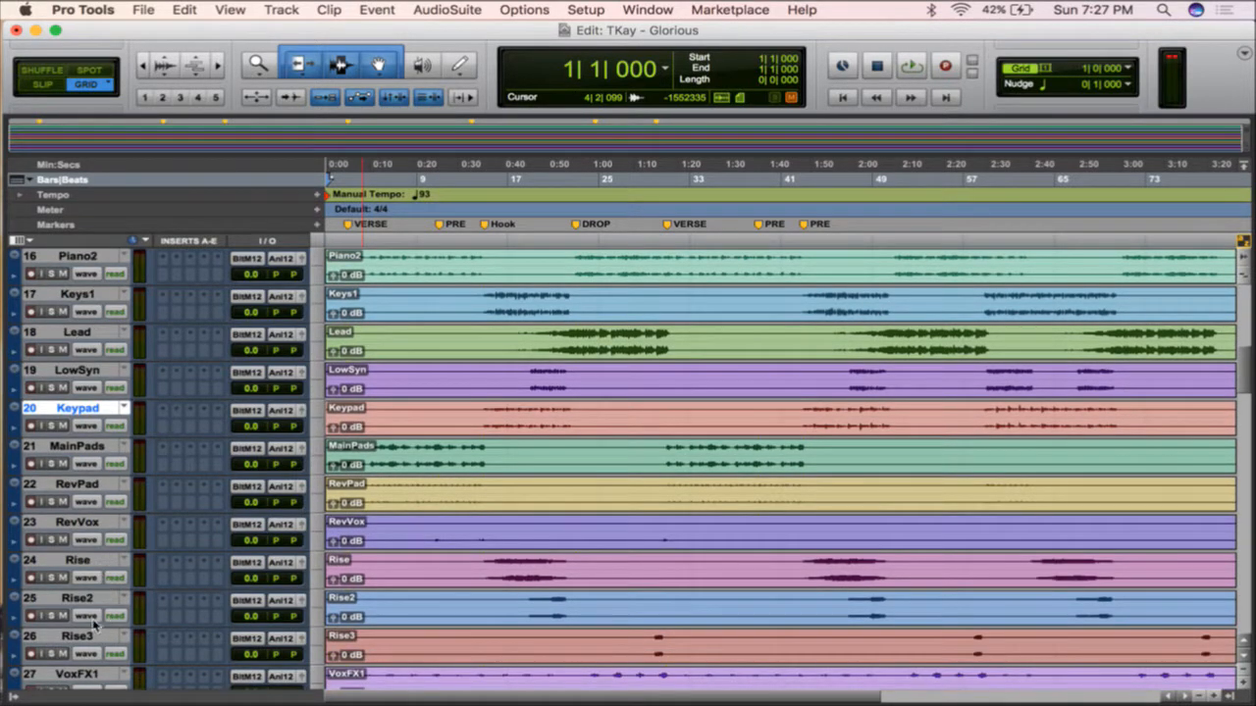
pyautogui.scroll(-2, 86, 670)
pyautogui.click(82, 598)
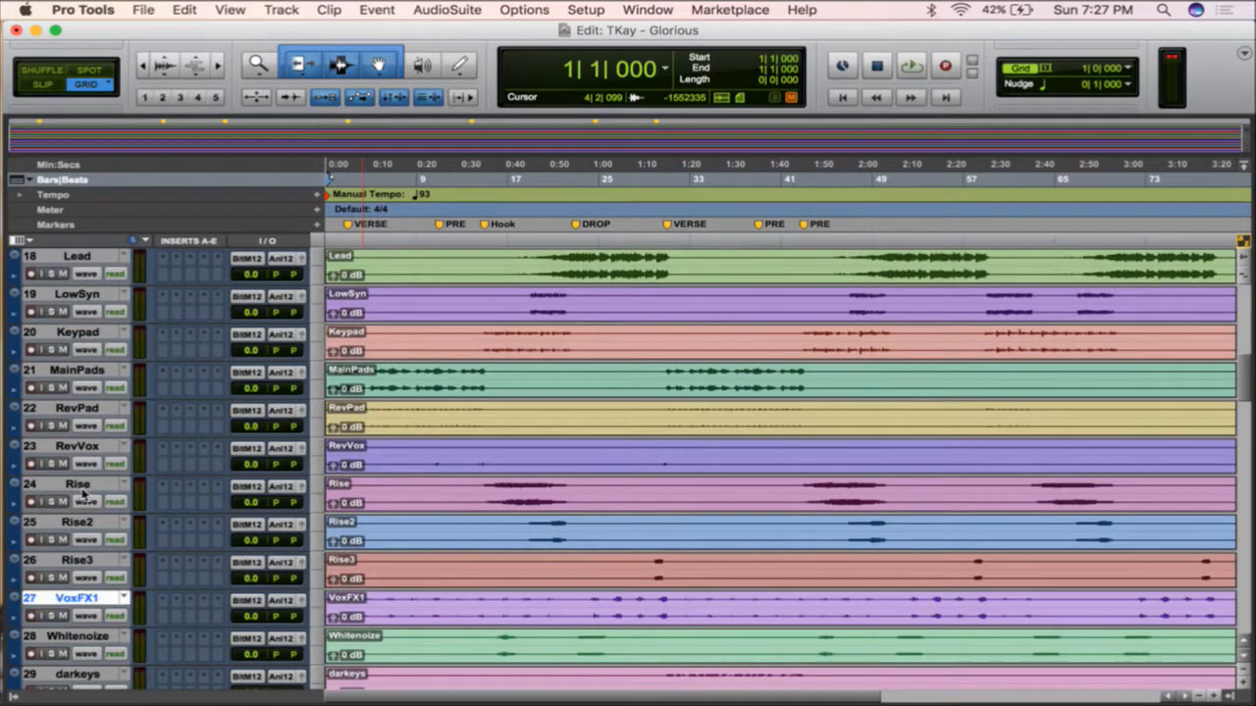
pyautogui.moveTo(84, 494); pyautogui.dragTo(85, 495)
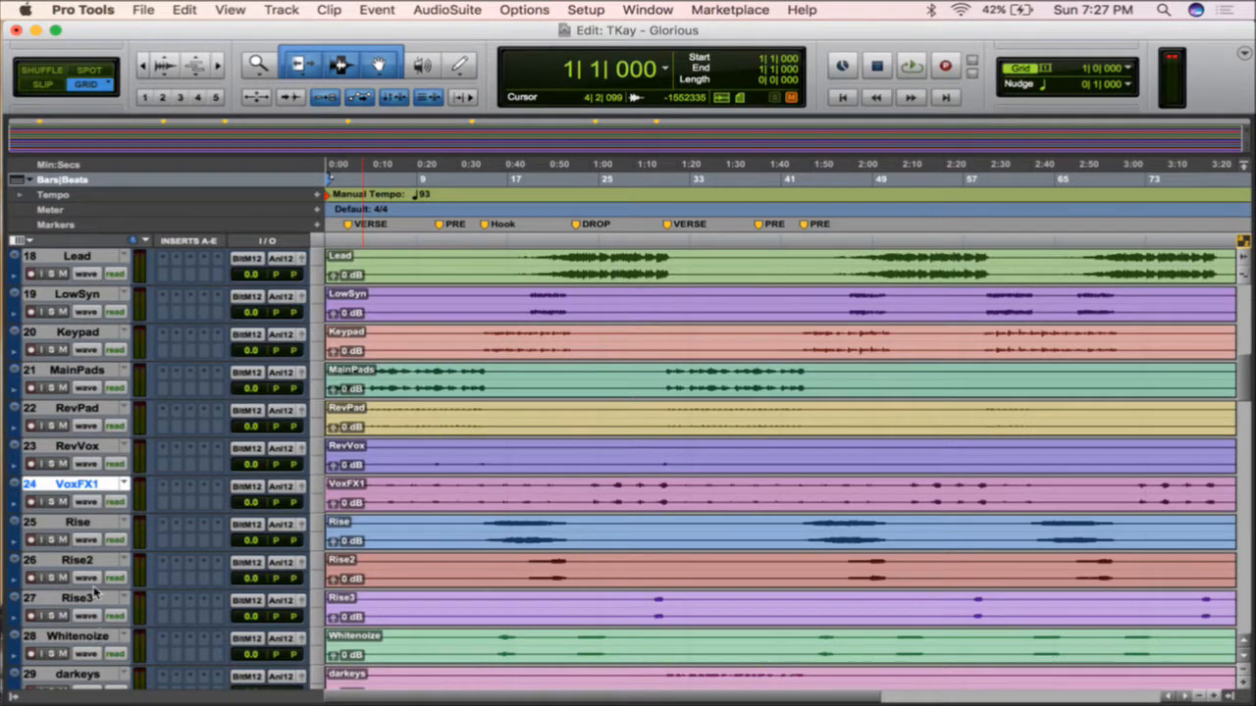
pyautogui.moveTo(98, 636); pyautogui.dragTo(84, 412)
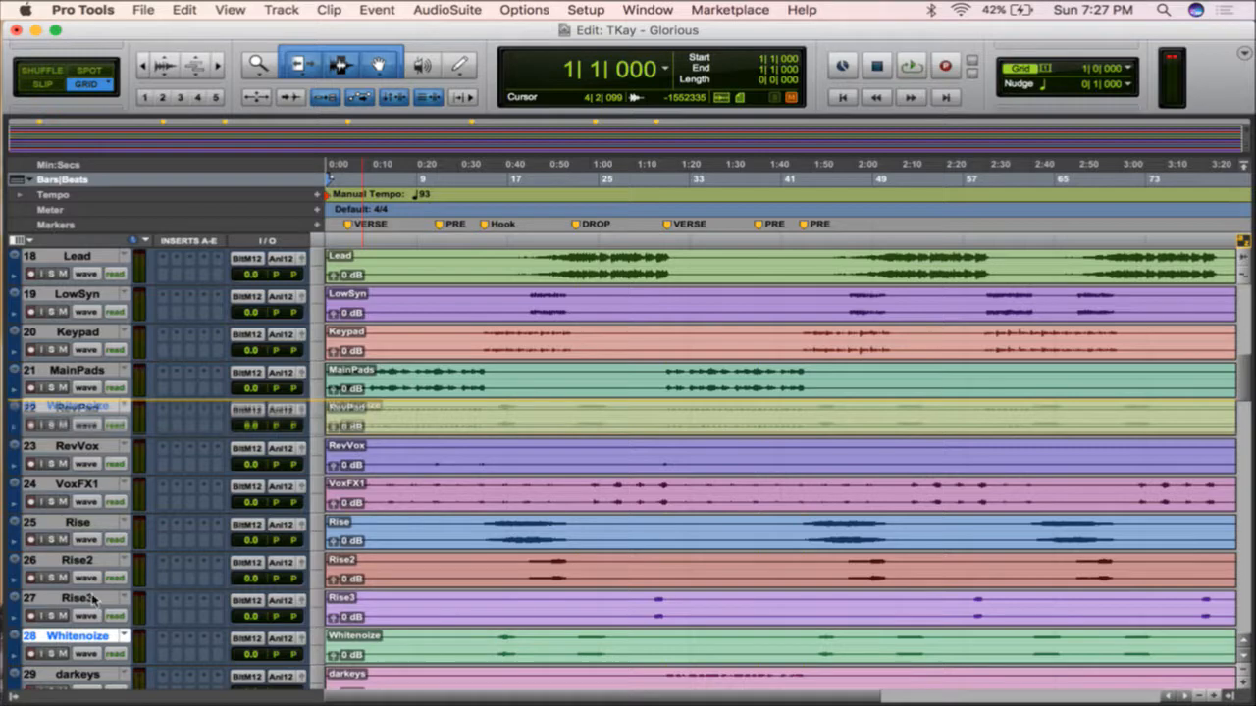
# - Move the darkeys track directly below Keys1 and the lowsyn2 track directly below LowSyn
pyautogui.scroll(-1, 93, 599)
pyautogui.moveTo(88, 636); pyautogui.dragTo(84, 329)
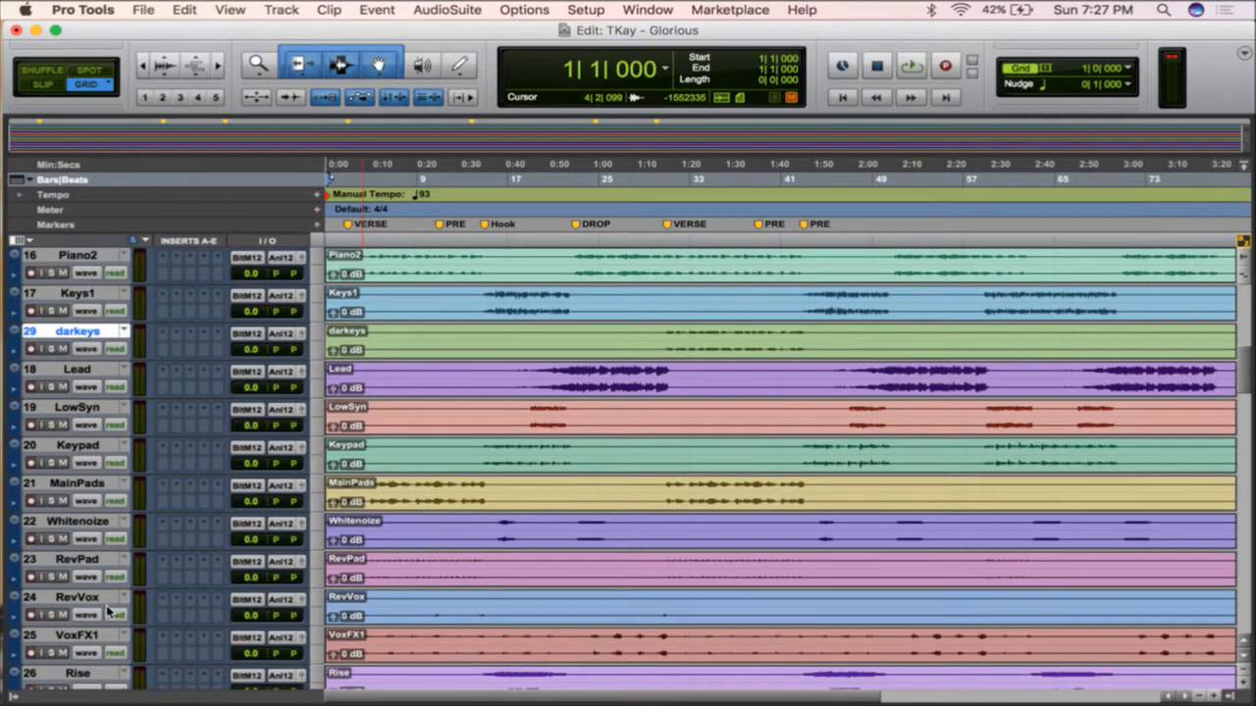
pyautogui.scroll(-4, 108, 610)
pyautogui.moveTo(81, 649); pyautogui.dragTo(63, 368)
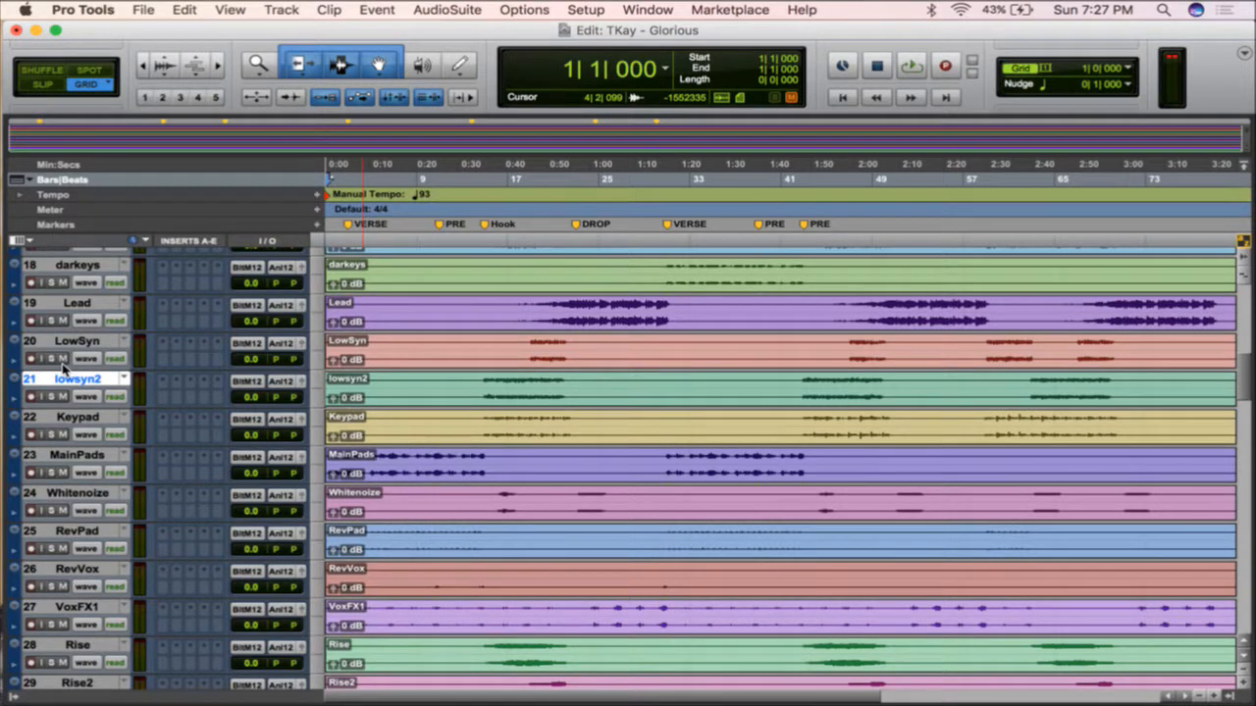
# - Move the Audio 9 vocal track up to directly below Rise3
pyautogui.scroll(-8, 62, 369)
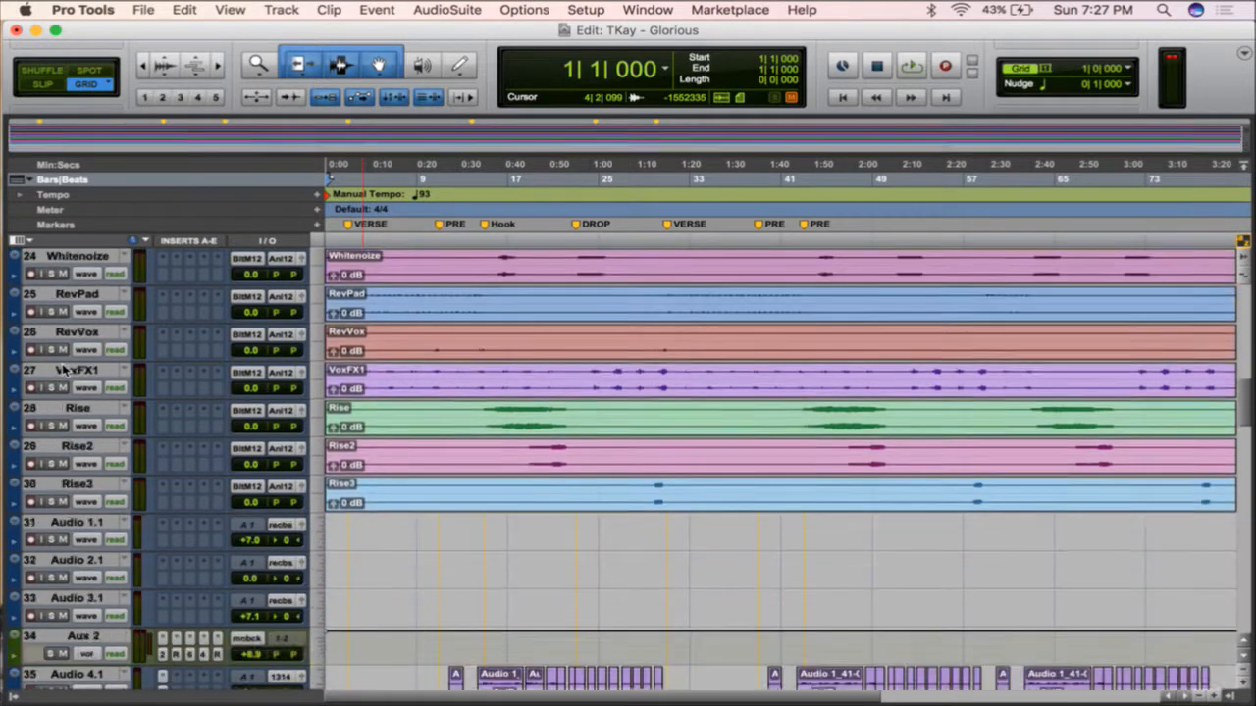
pyautogui.scroll(-2, 63, 369)
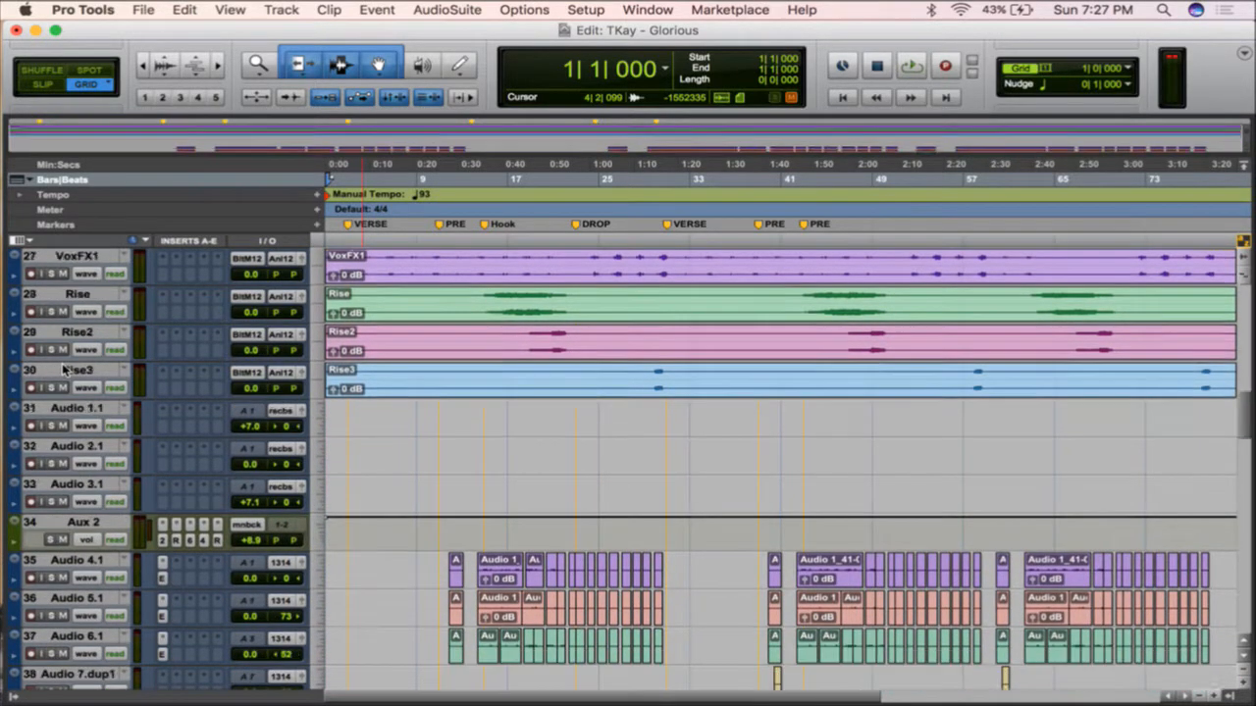
pyautogui.press('super+bracketleft')
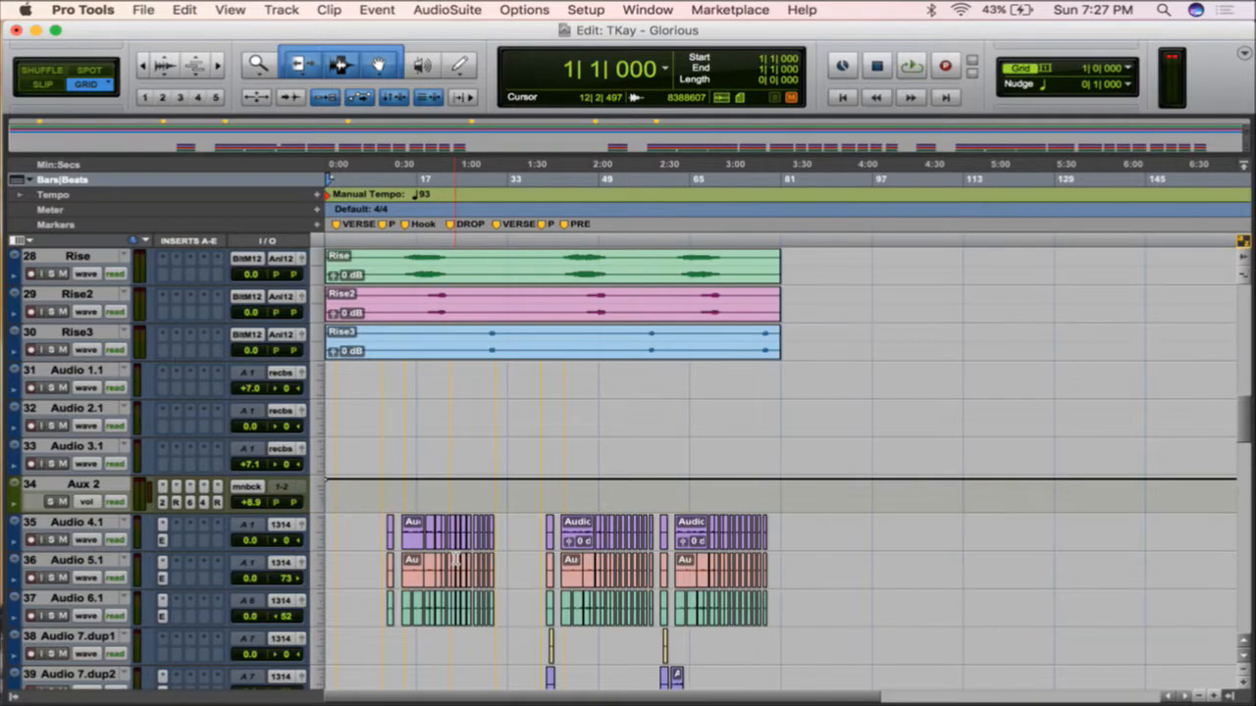
pyautogui.scroll(-14, 459, 558)
pyautogui.scroll(-19, 459, 558)
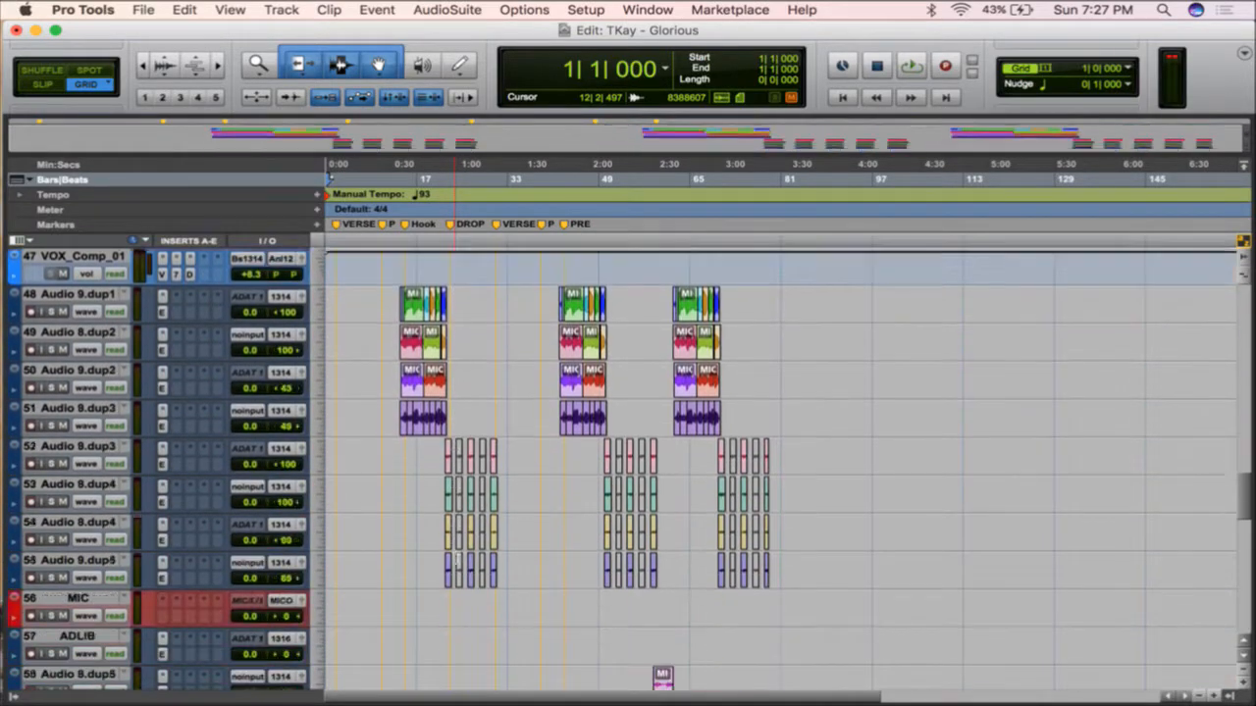
pyautogui.scroll(-11, 455, 559)
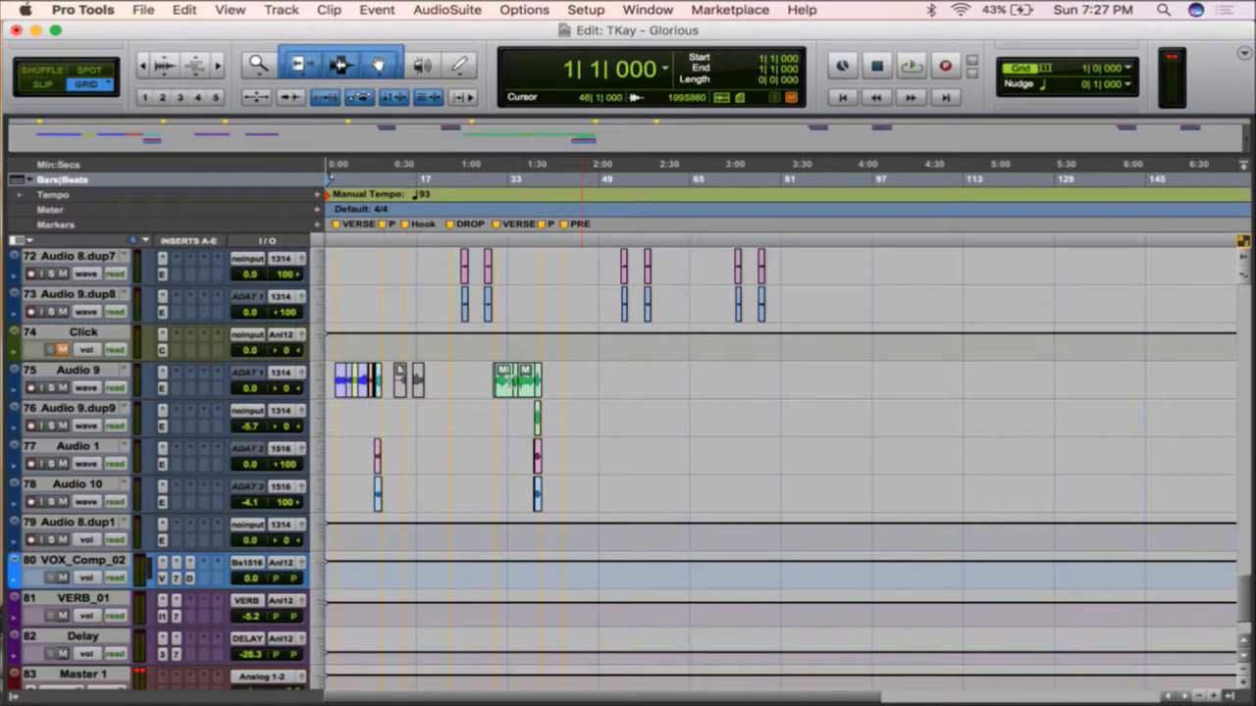
pyautogui.moveTo(97, 370)
pyautogui.mouseDown()
pyautogui.moveTo(98, 297)
pyautogui.moveTo(89, 400)
pyautogui.moveTo(119, 354)
pyautogui.moveTo(120, 563)
pyautogui.moveTo(98, 270)
pyautogui.moveTo(104, 520)
pyautogui.moveTo(95, 378)
pyautogui.mouseUp()
# - Color all the beat tracks from 808 through Rise3 yellow
pyautogui.click(94, 375)
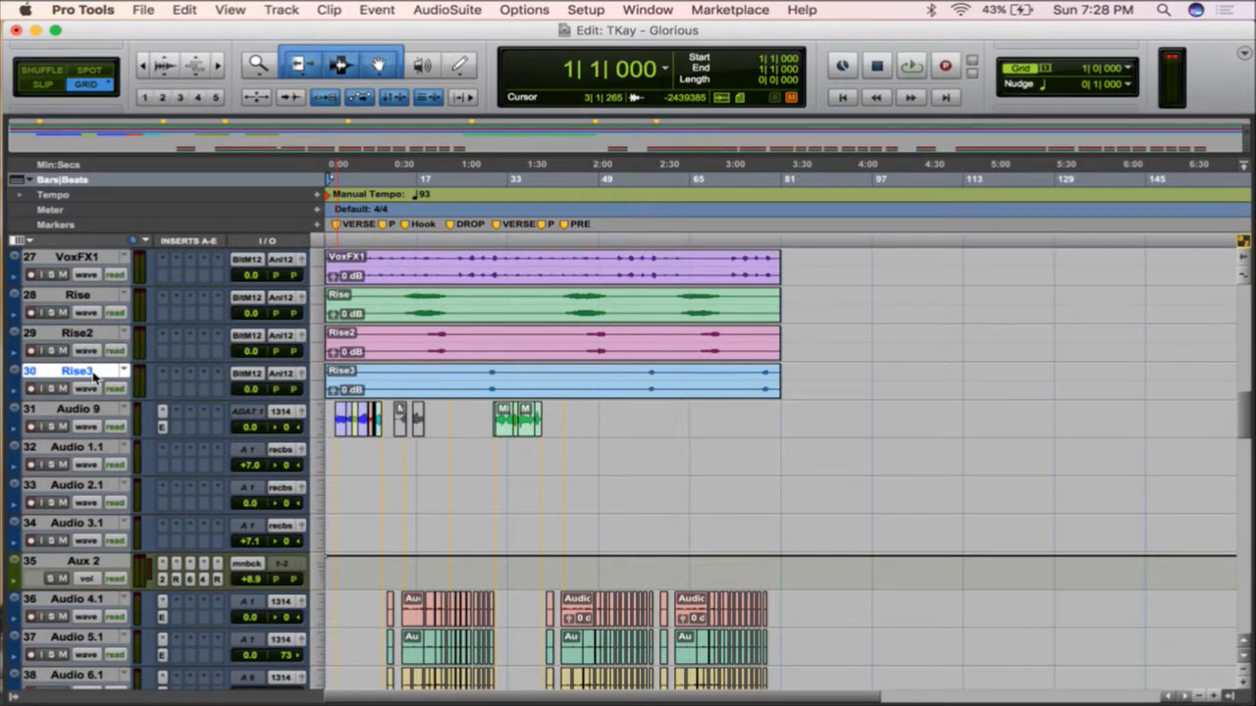
pyautogui.scroll(10, 94, 376)
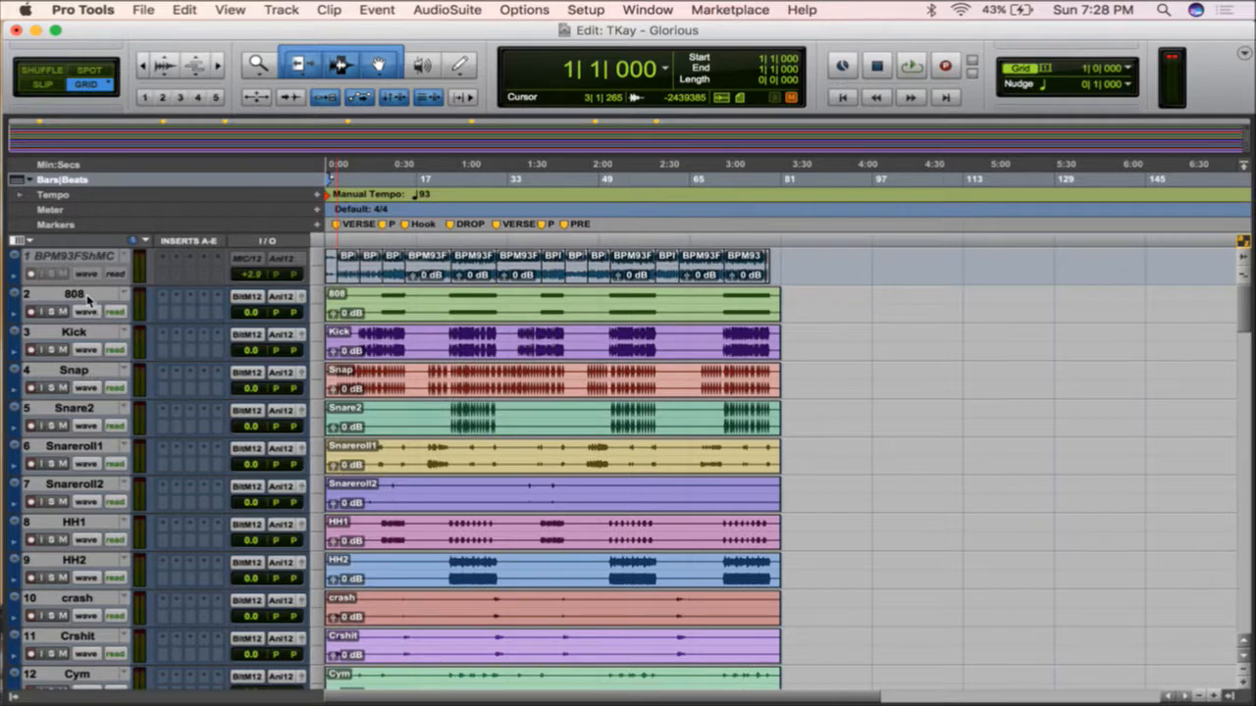
pyautogui.keyDown('shift'); pyautogui.click(89, 297); pyautogui.keyUp('shift')
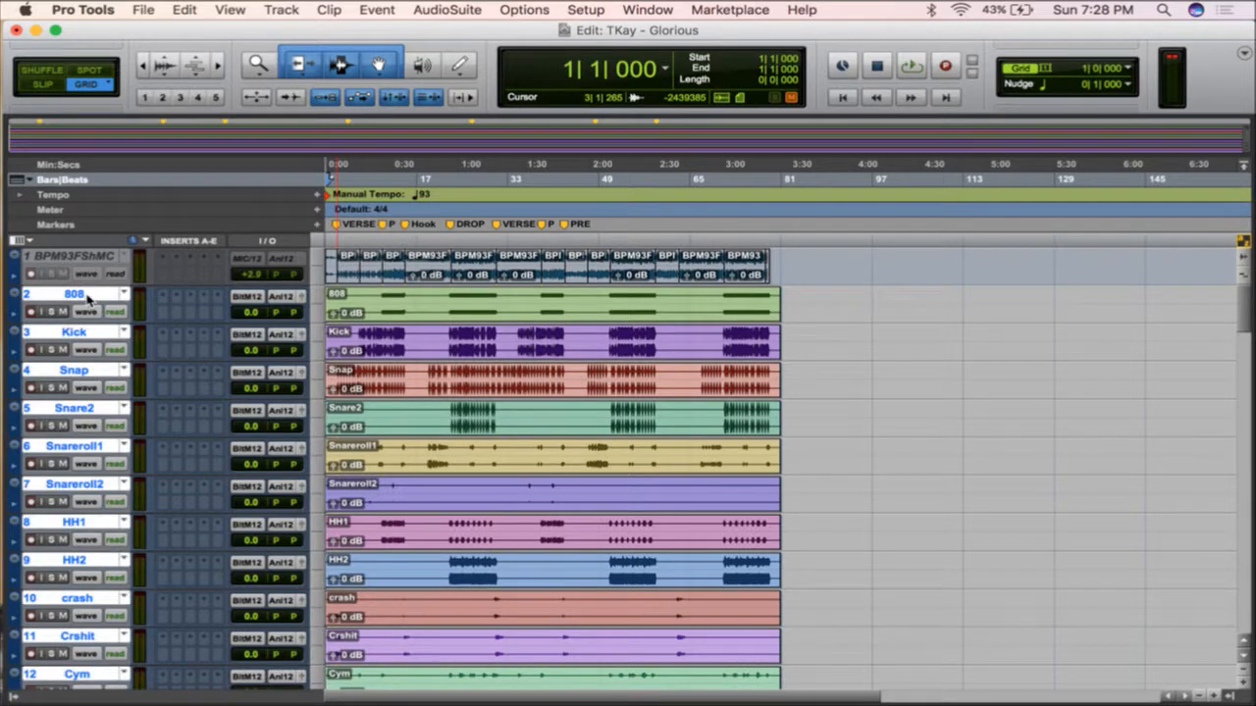
pyautogui.doubleClick(15, 308)
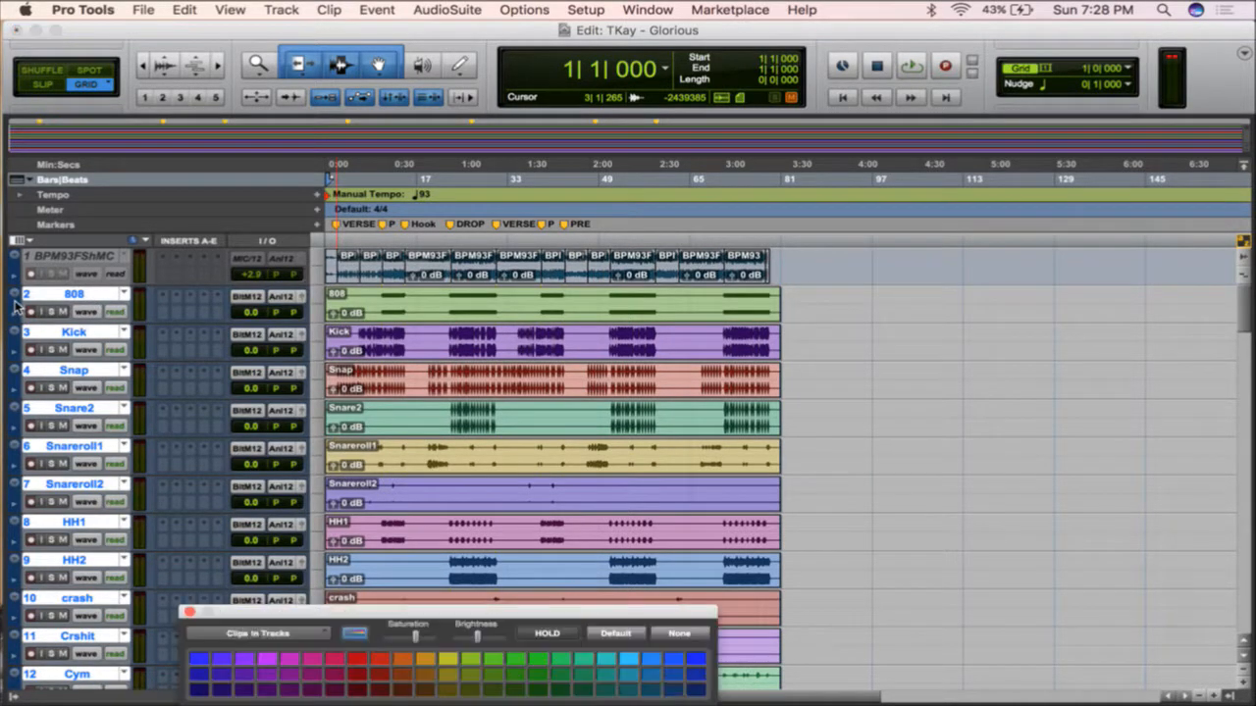
pyautogui.click(458, 670)
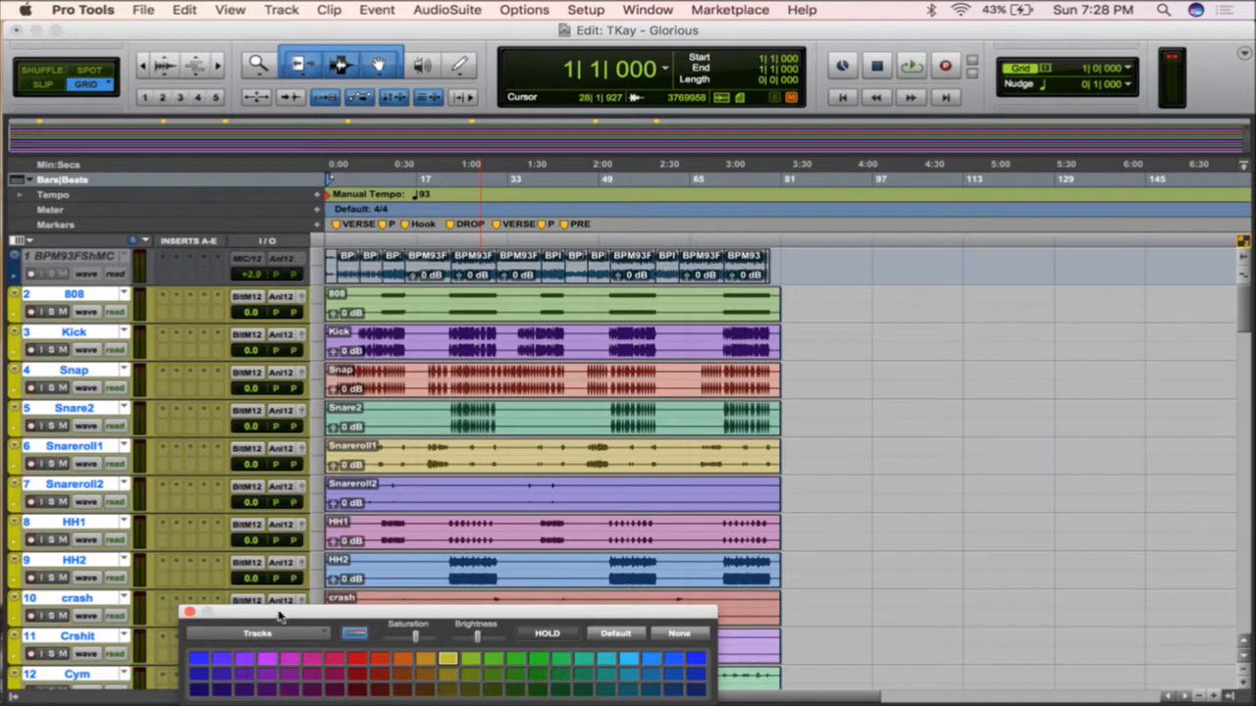
pyautogui.click(189, 612)
# - Delete the Aux 2 track
pyautogui.scroll(-15, 391, 604)
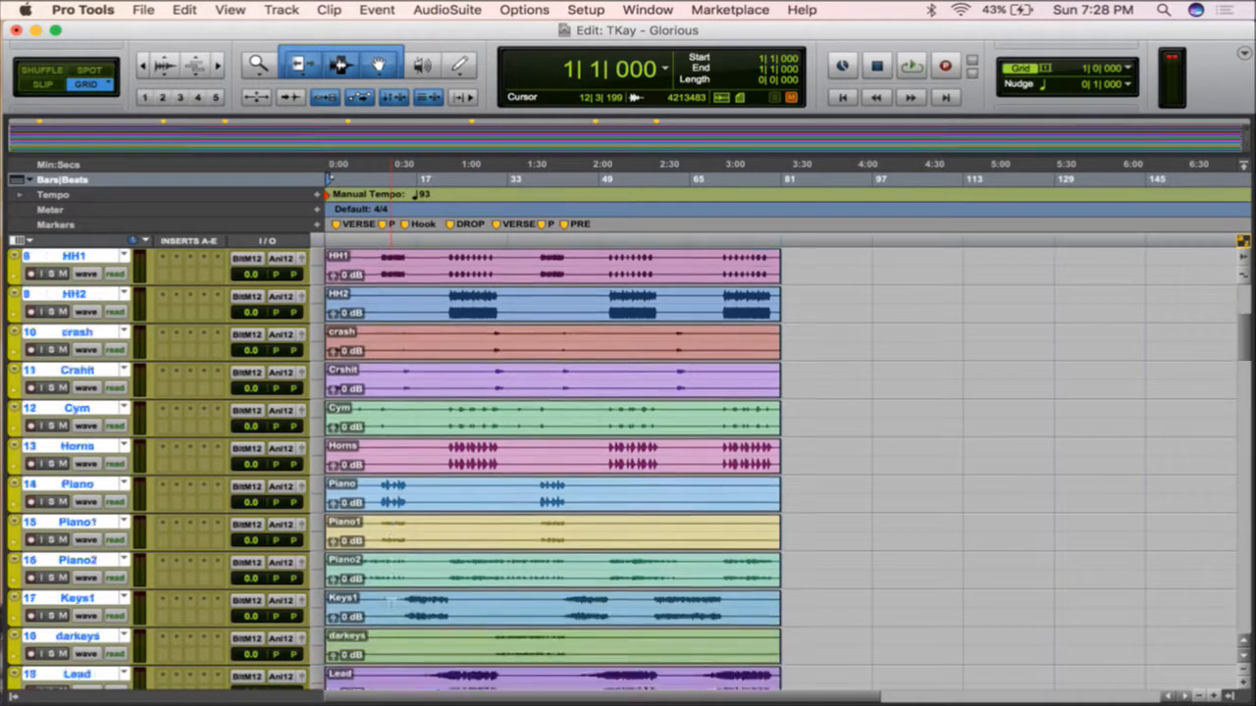
pyautogui.scroll(-9, 391, 605)
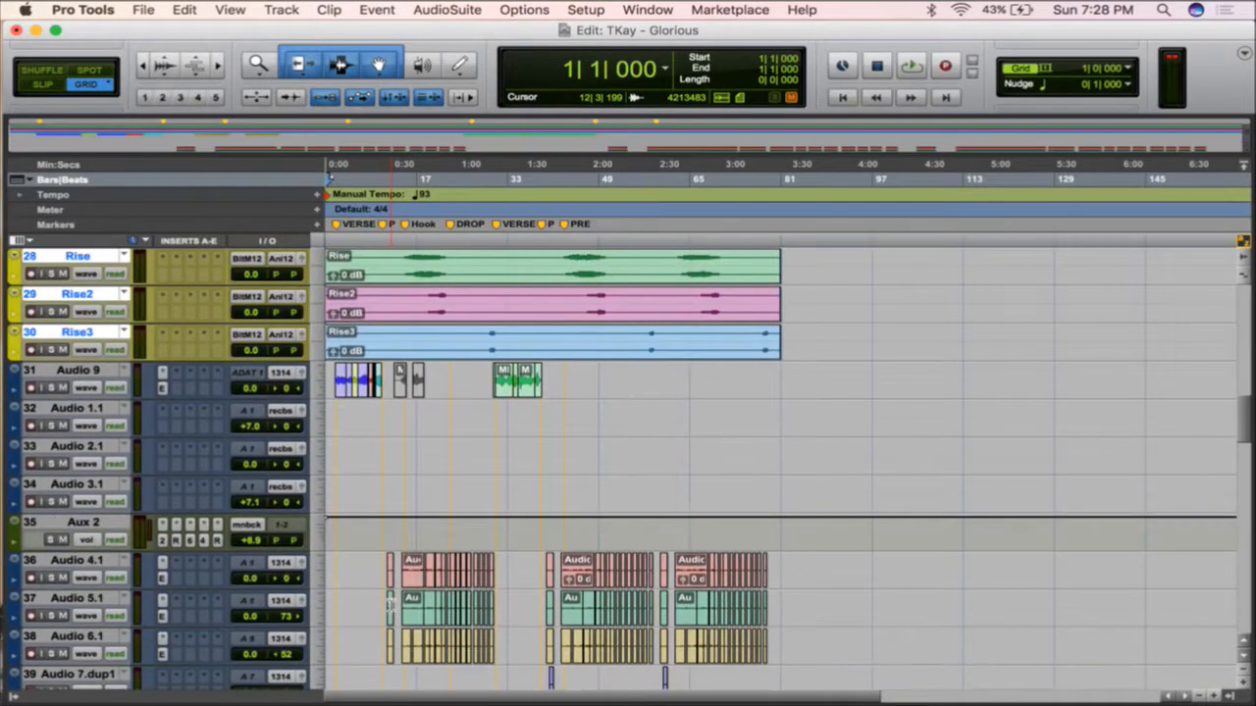
pyautogui.click(95, 525)
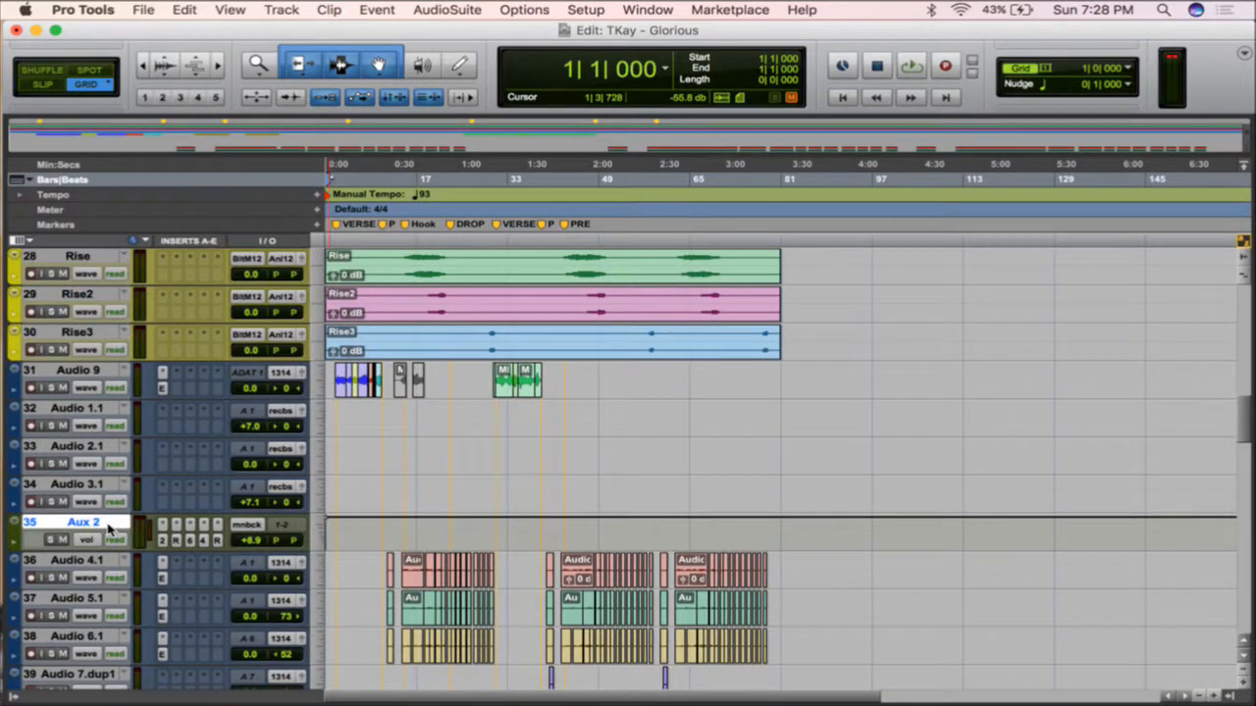
pyautogui.rightClick(108, 527)
pyautogui.click(235, 699)
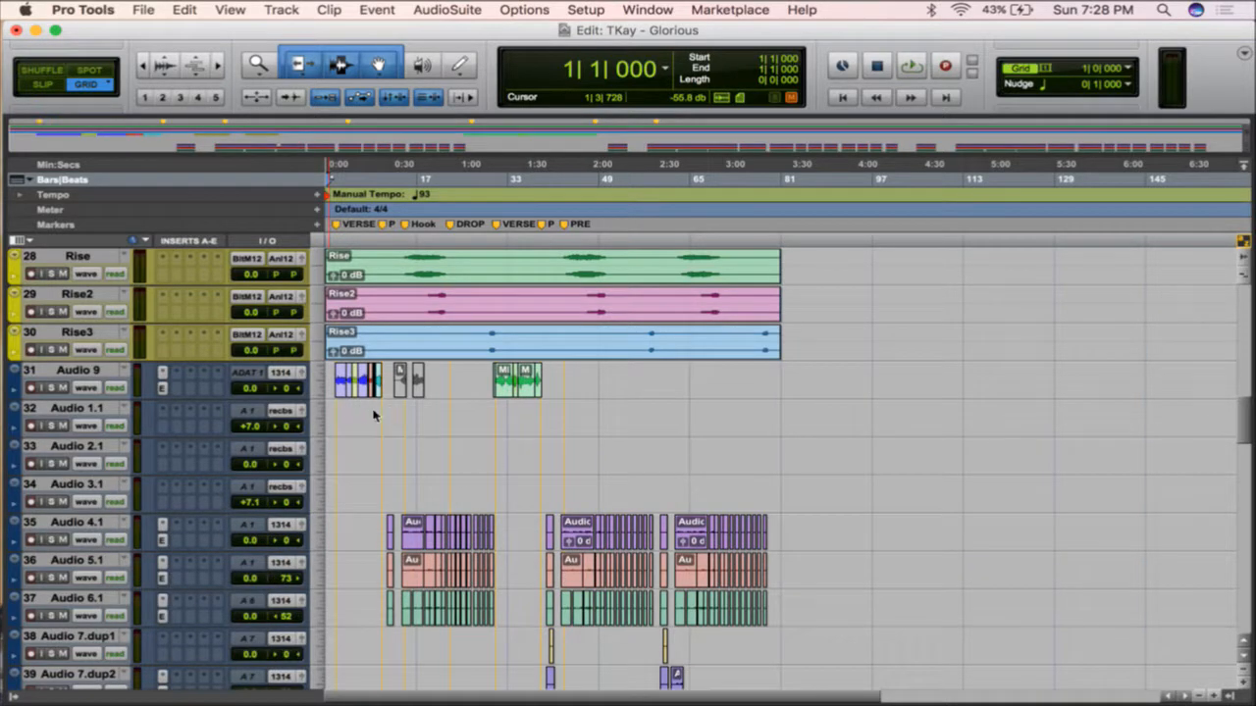
# - Move the Audio 4.1 track up to directly below Audio 9
pyautogui.scroll(-2, 382, 422)
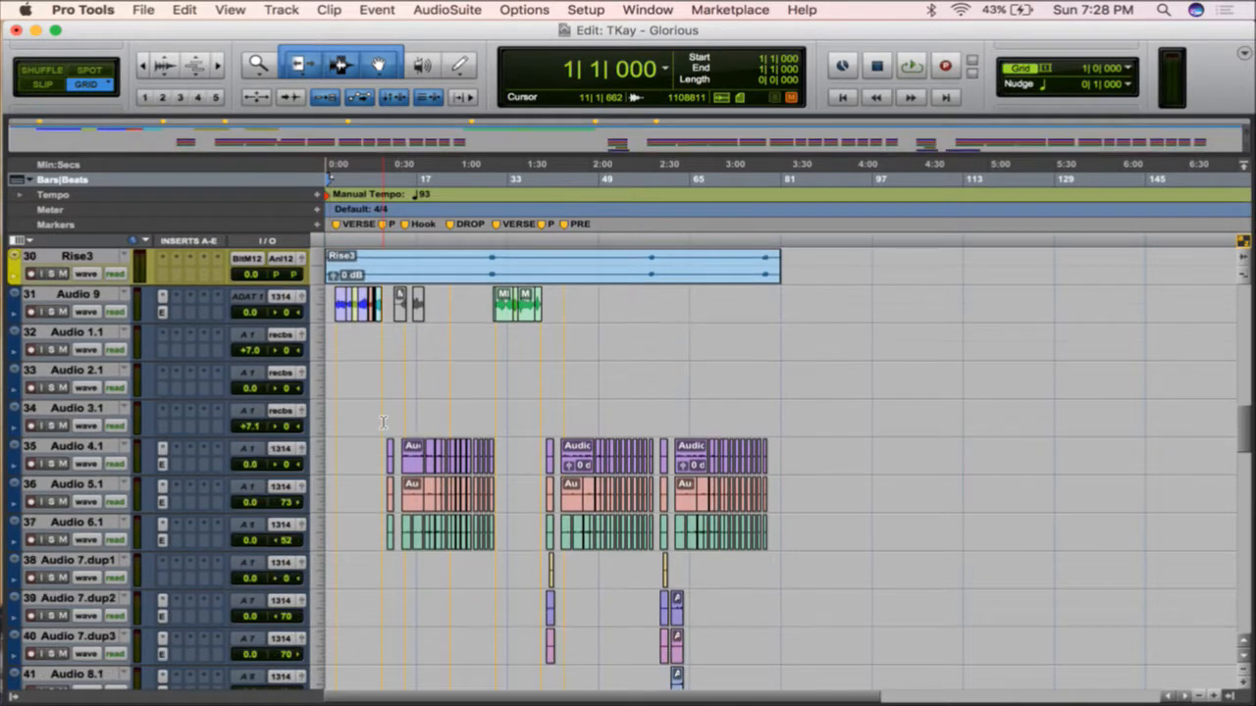
pyautogui.moveTo(98, 446); pyautogui.dragTo(103, 337)
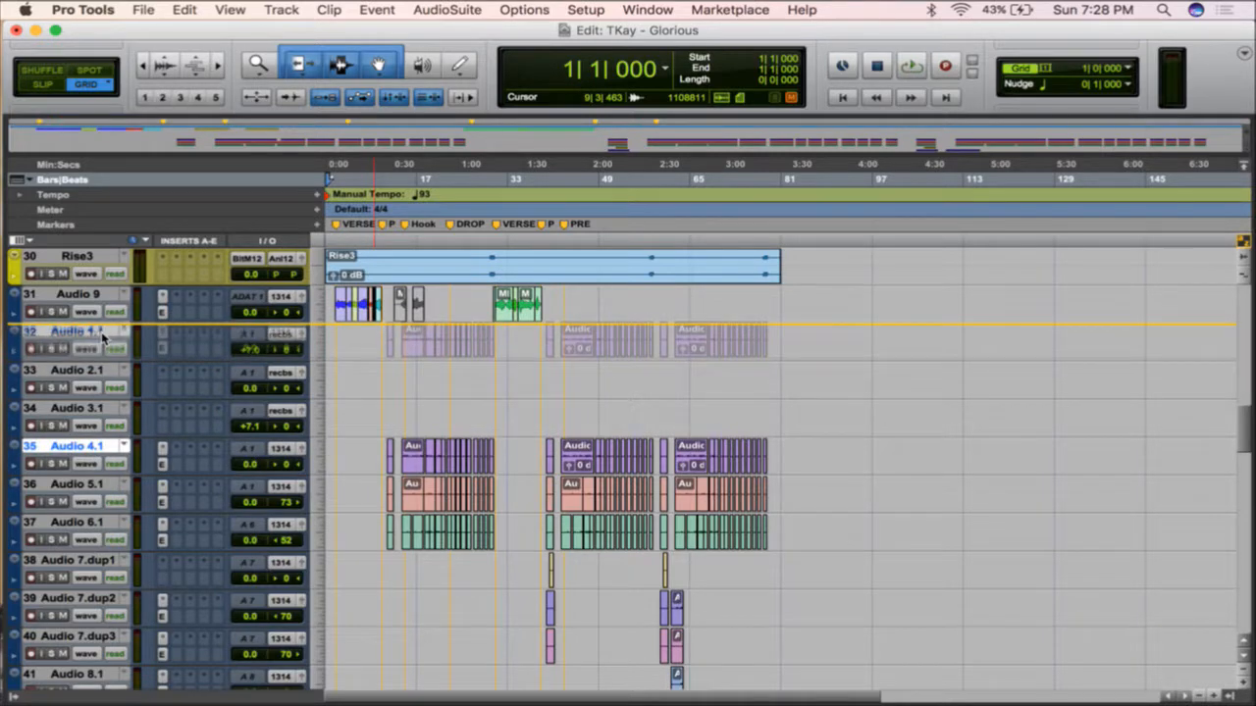
pyautogui.moveTo(467, 337); pyautogui.dragTo(462, 345)
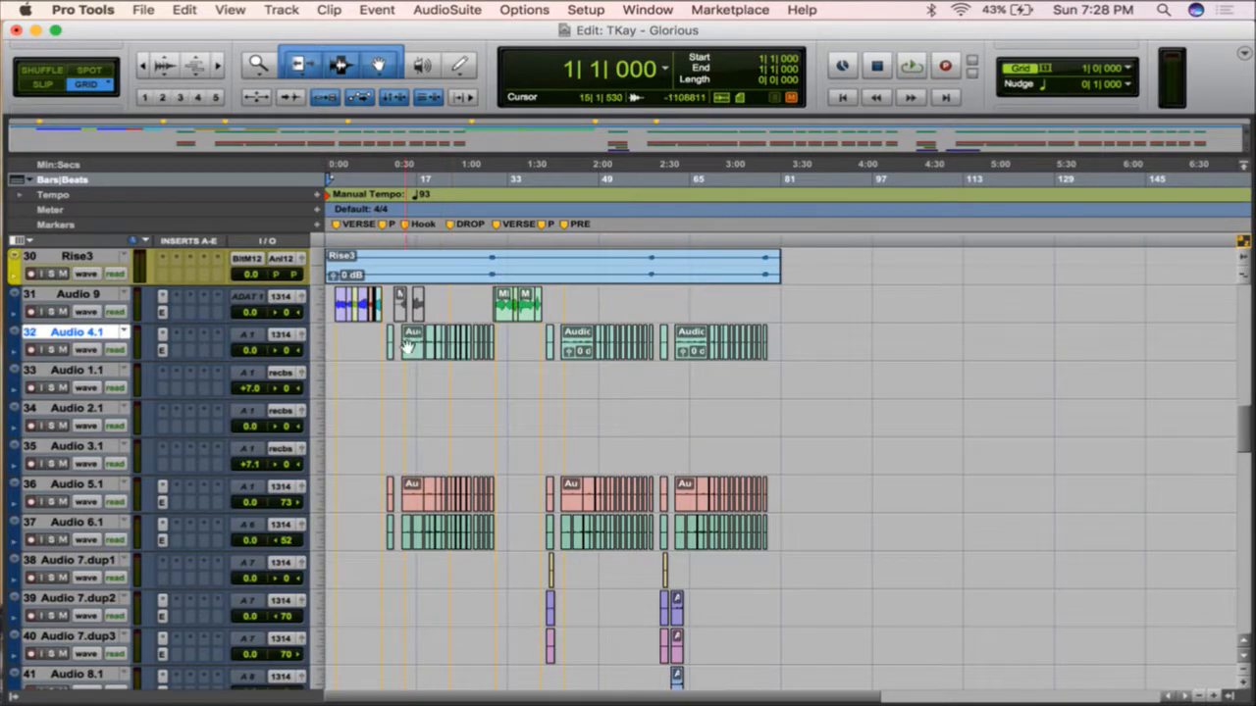
# - Delete the Aux 3 and MIC_AUX tracks together
pyautogui.scroll(-2, 480, 530)
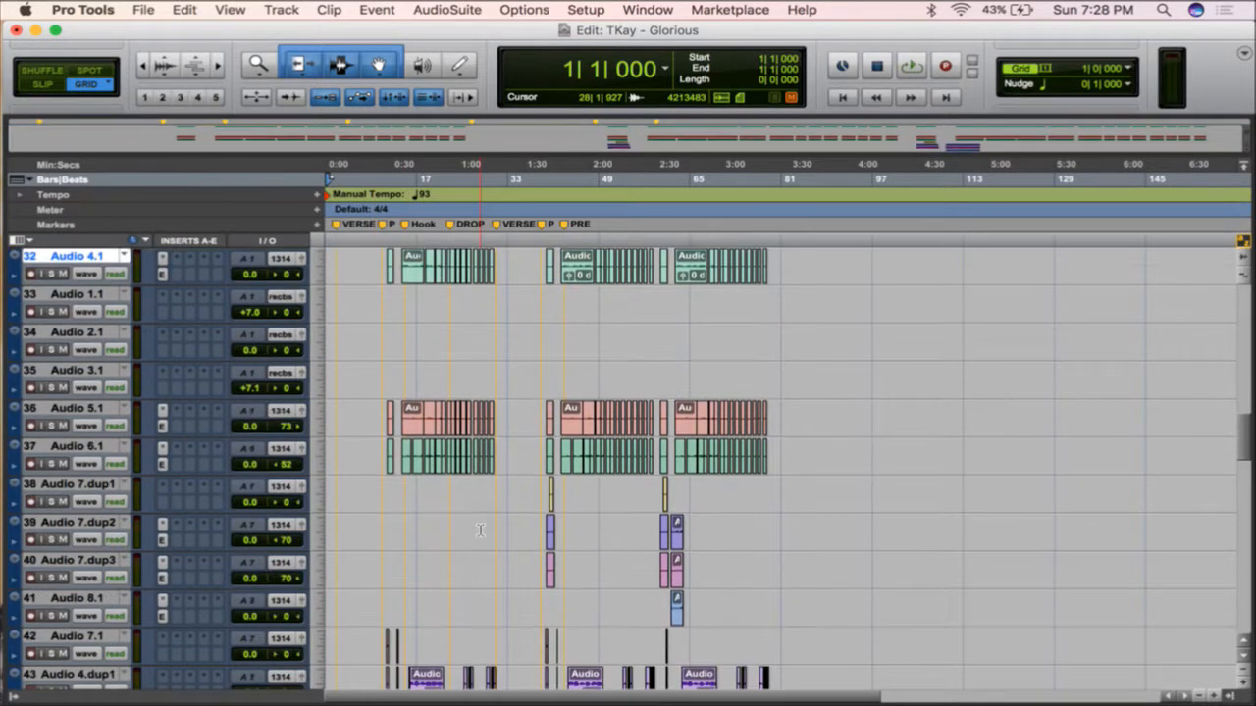
pyautogui.scroll(-2, 357, 535)
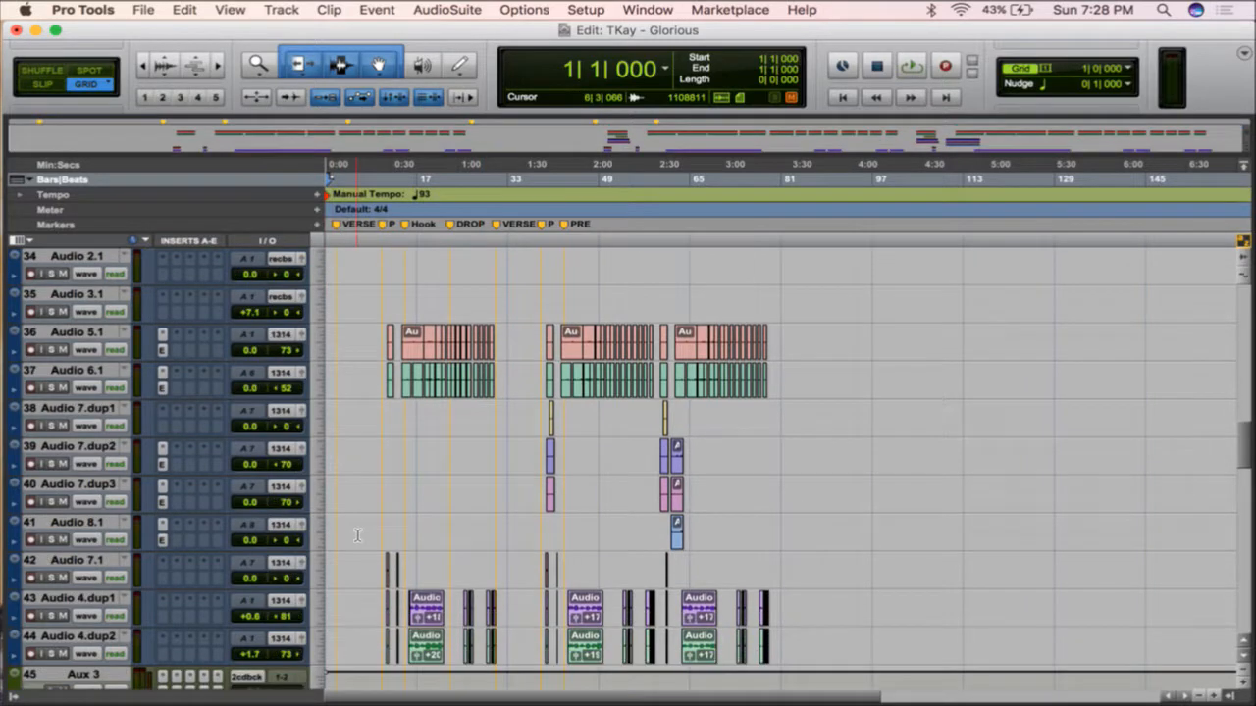
pyautogui.scroll(-2, 233, 620)
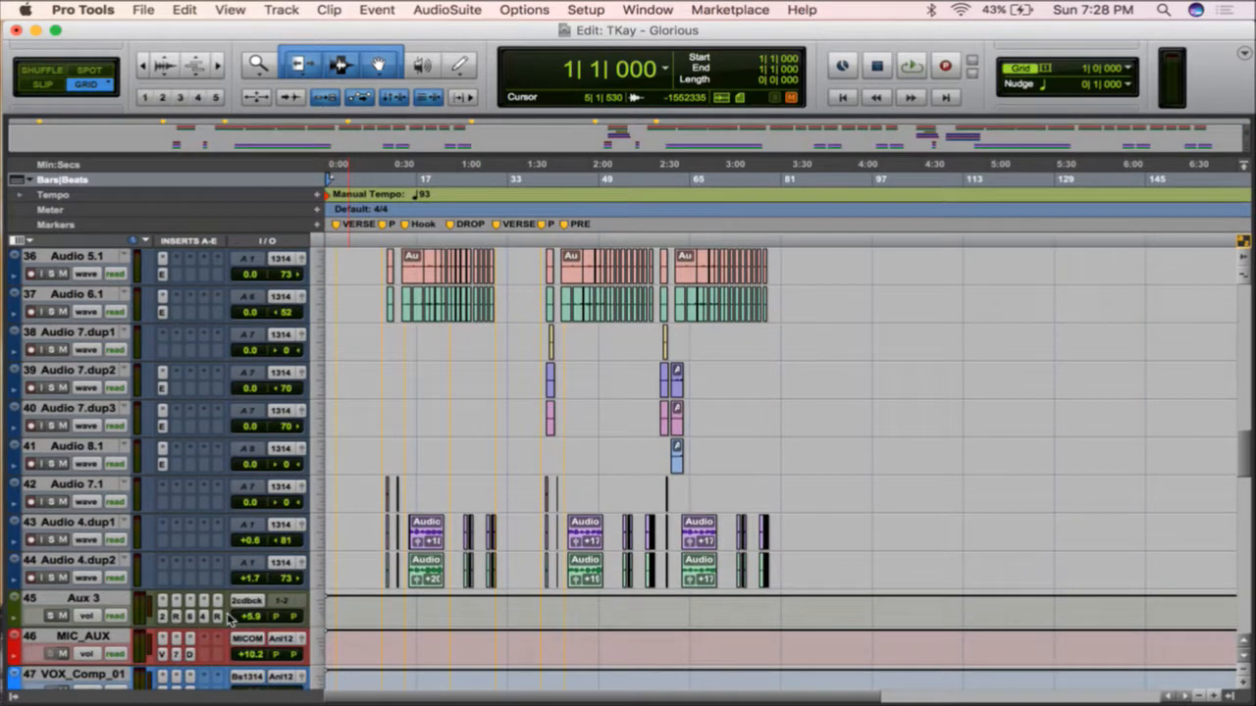
pyautogui.click(84, 599)
pyautogui.scroll(-1, 84, 599)
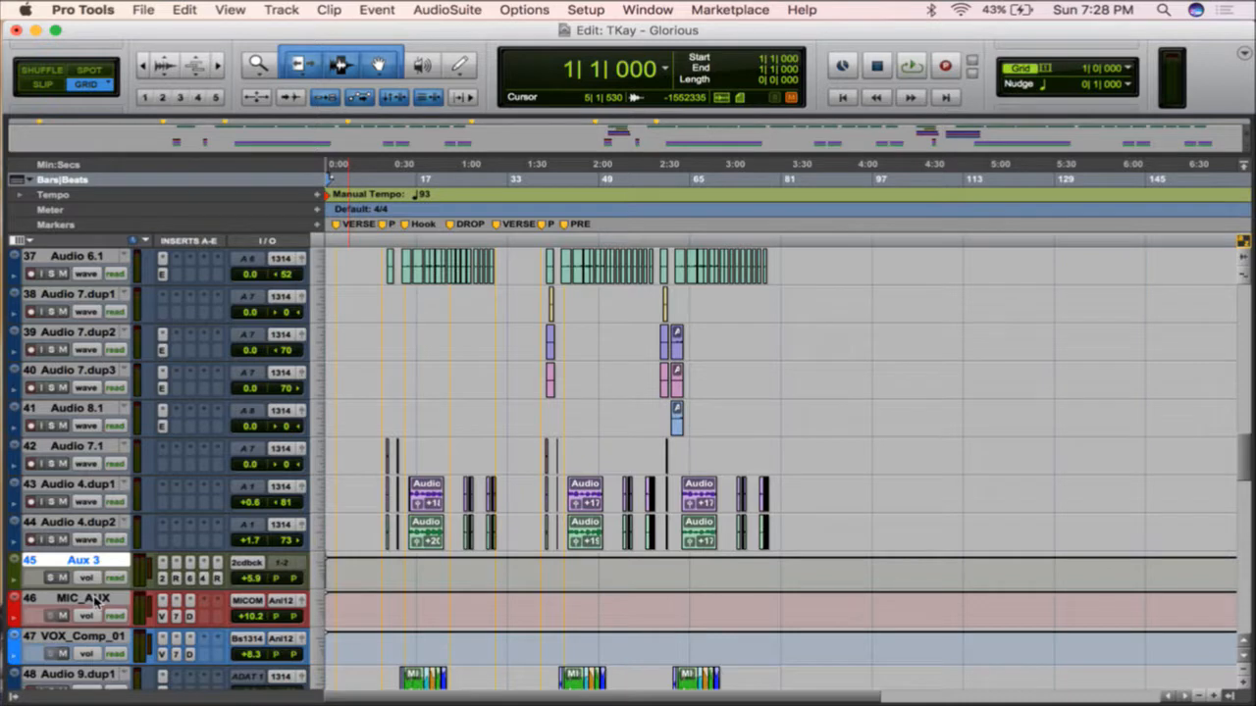
pyautogui.keyDown('shift'); pyautogui.click(95, 601); pyautogui.keyUp('shift')
pyautogui.rightClick(95, 601)
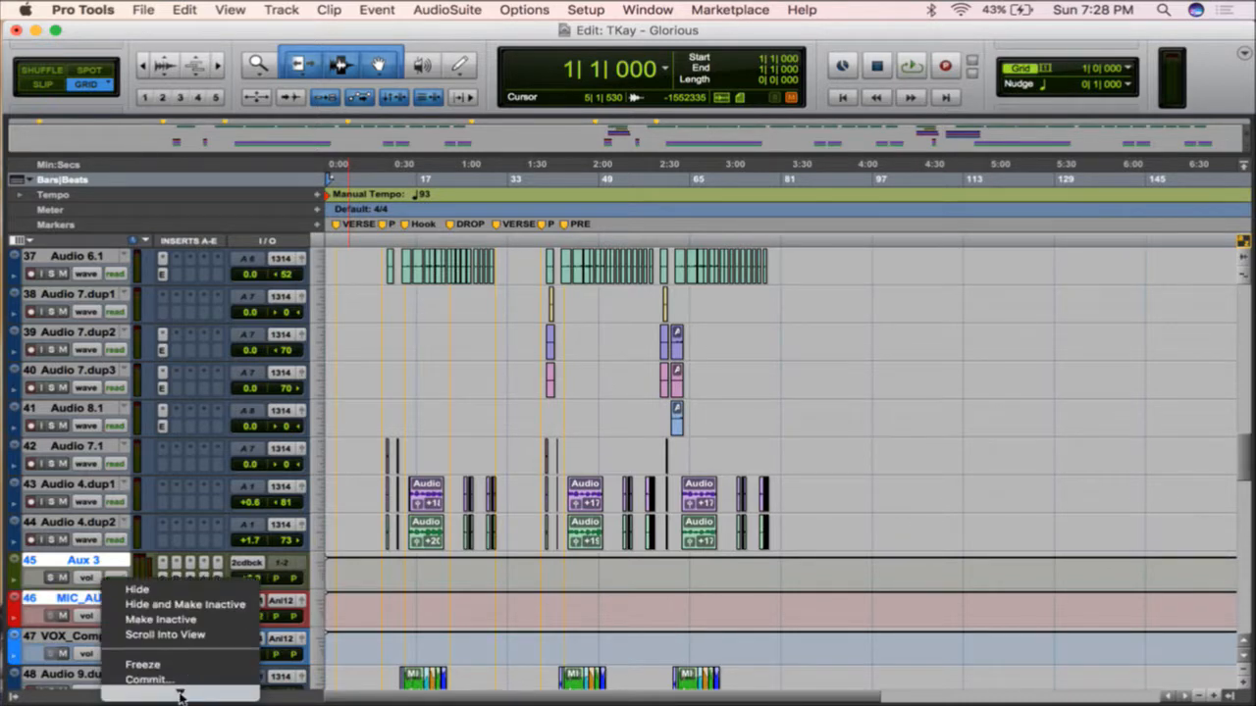
pyautogui.click(180, 687)
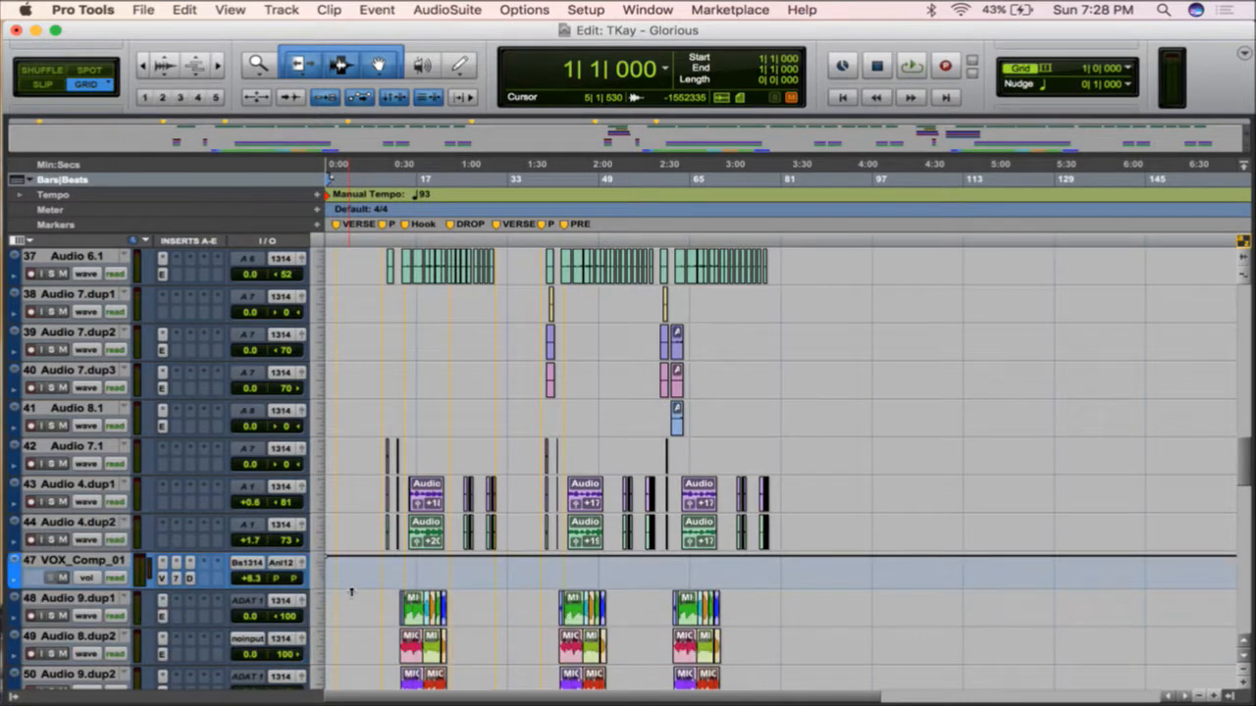
# - Delete the empty MIC and ADLIB tracks together with their alternate playlists
pyautogui.scroll(-10, 351, 588)
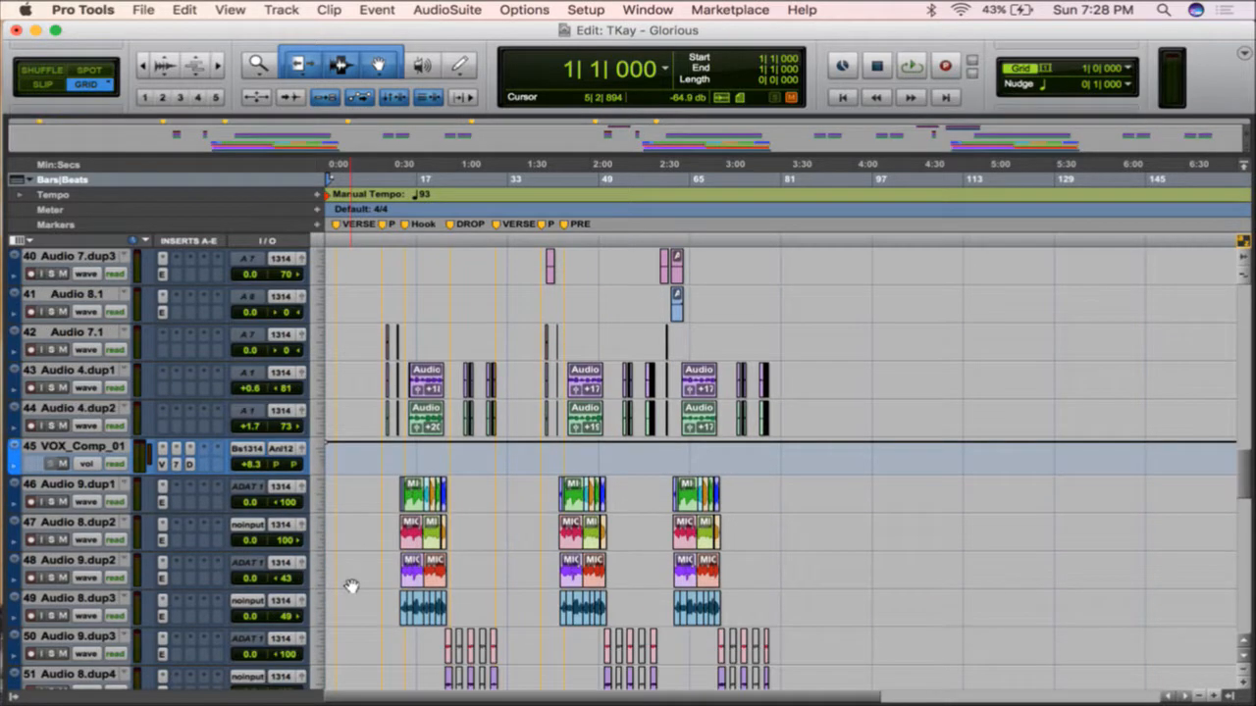
pyautogui.click(83, 524)
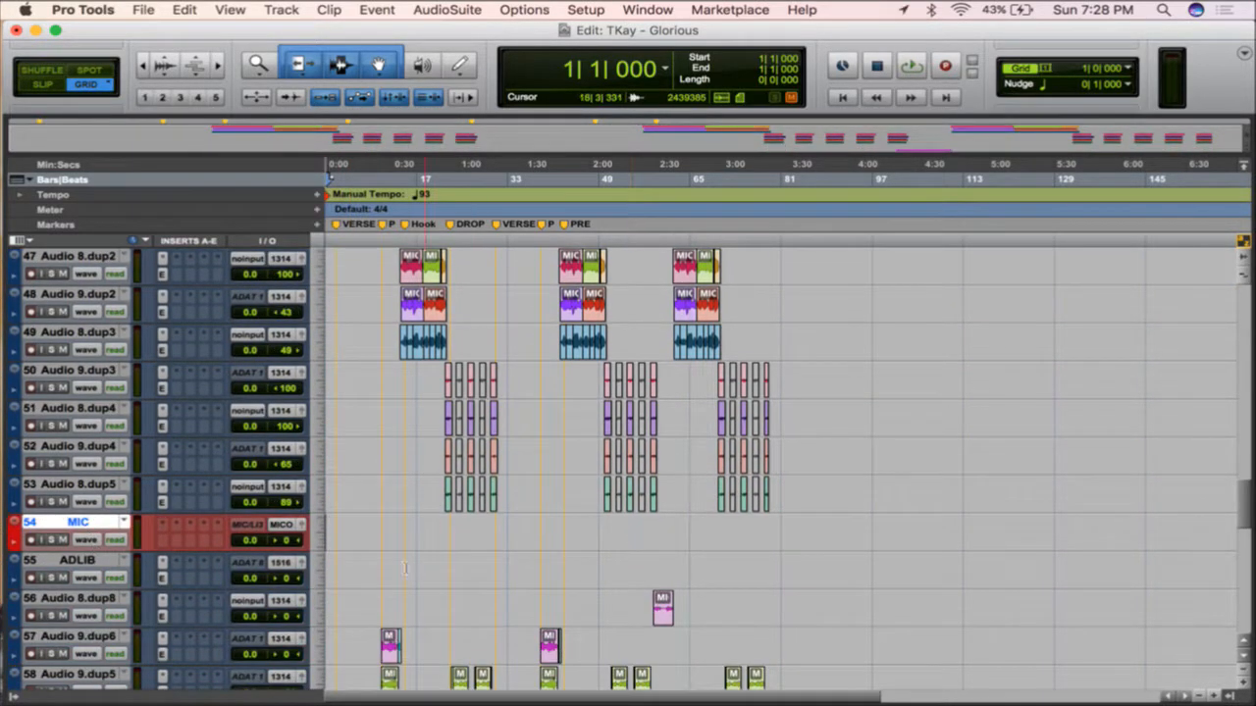
pyautogui.keyDown('shift'); pyautogui.click(113, 562); pyautogui.keyUp('shift')
pyautogui.rightClick(113, 563)
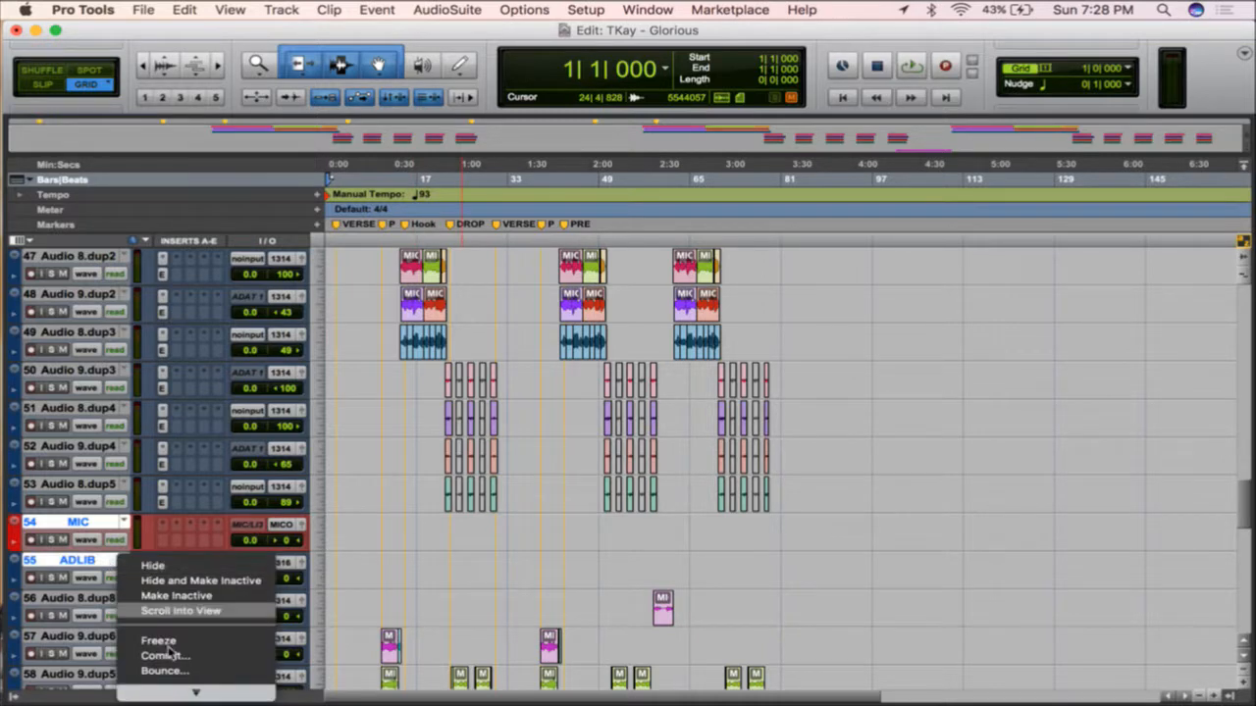
pyautogui.click(158, 691)
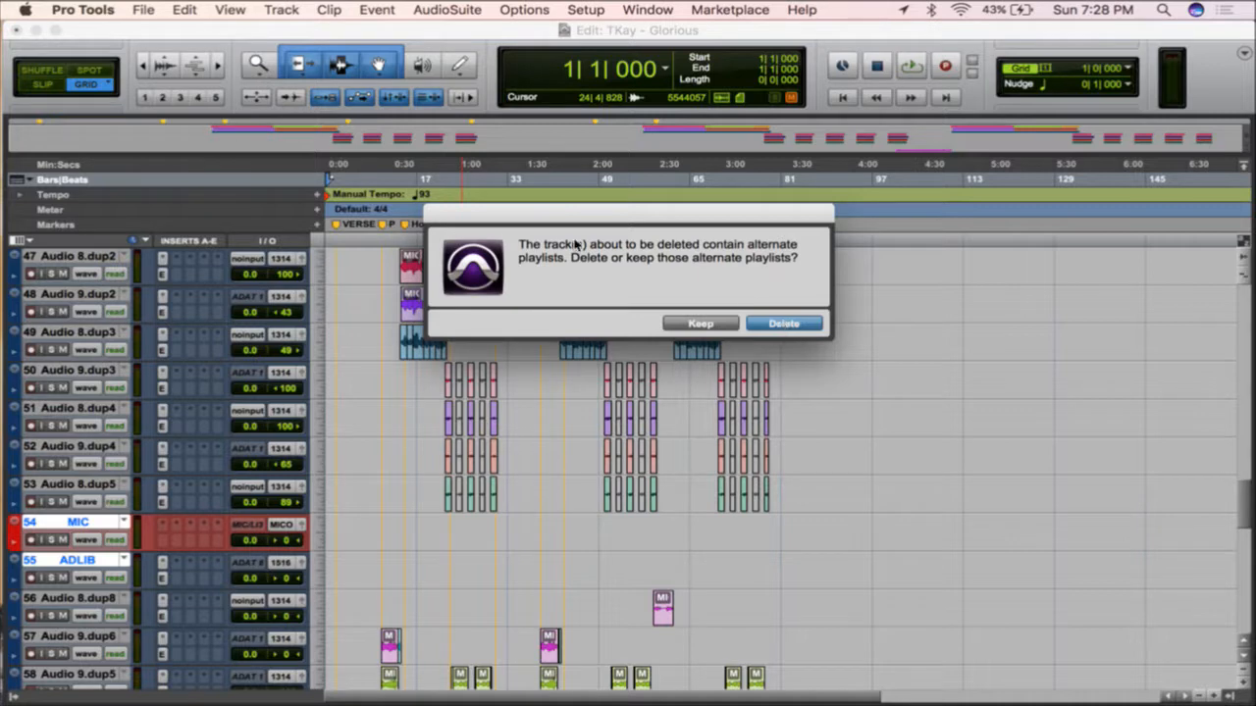
pyautogui.click(780, 323)
# - Delete the Click track
pyautogui.scroll(-1, 552, 492)
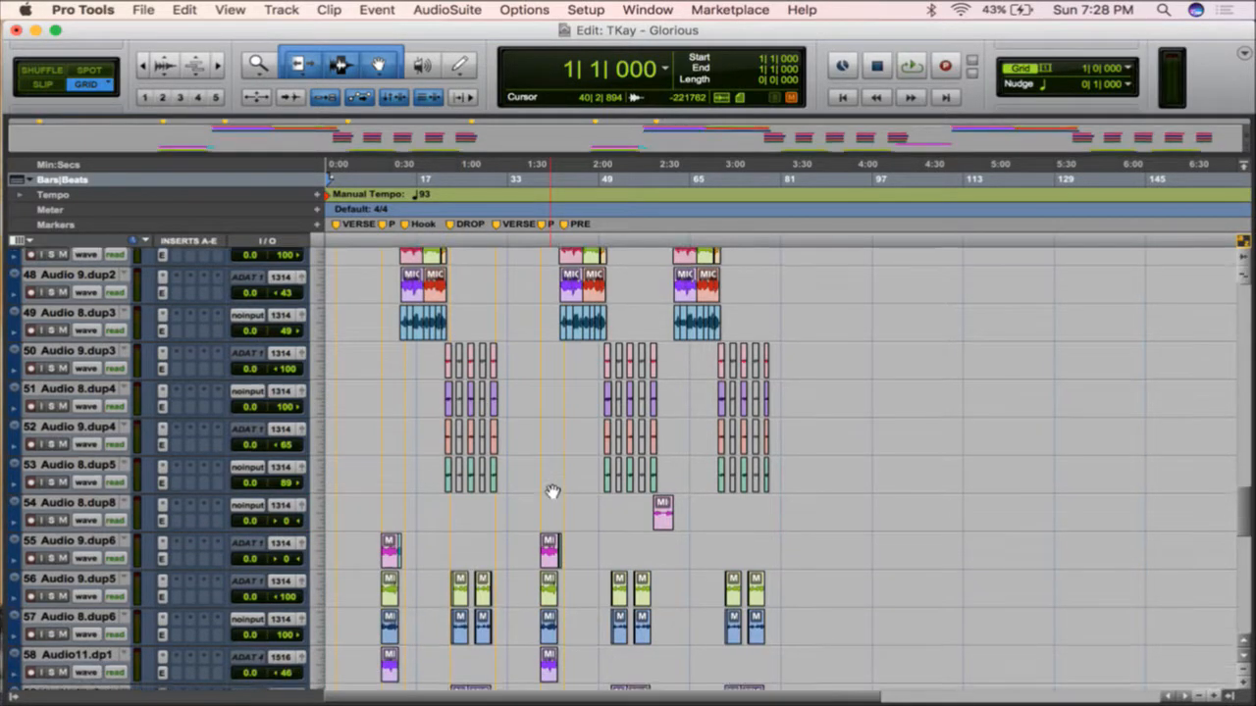
pyautogui.scroll(-15, 552, 491)
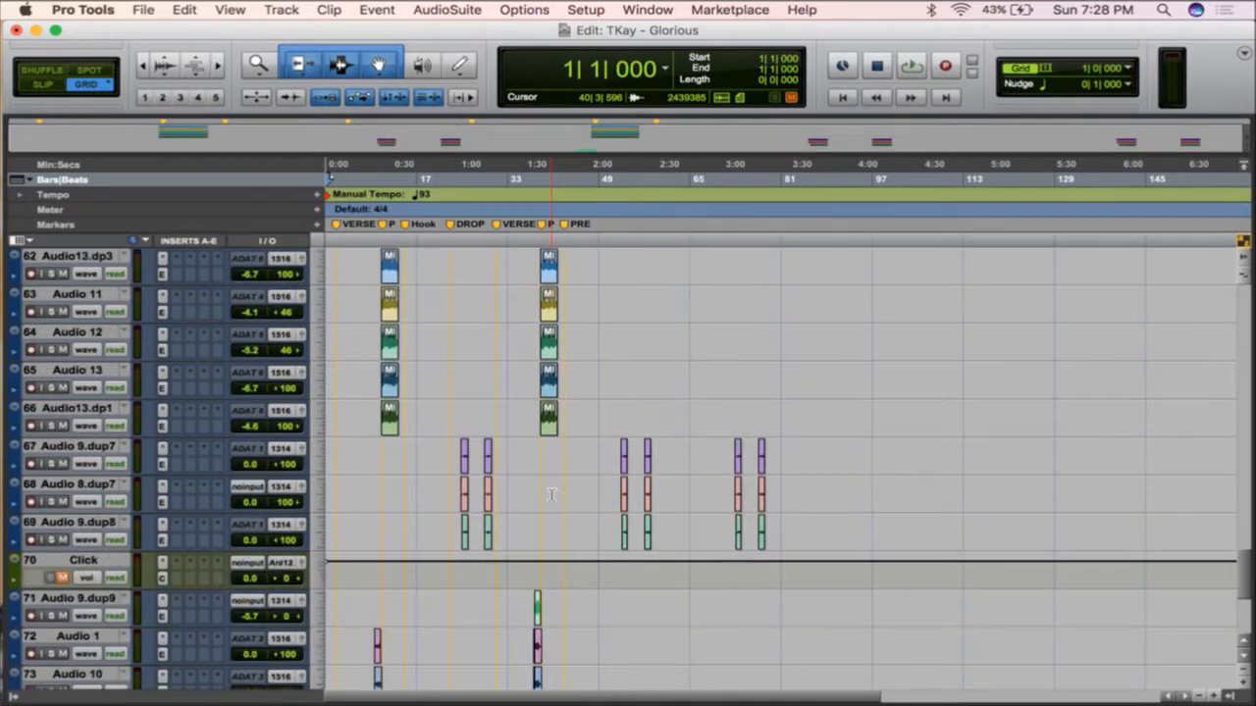
pyautogui.click(115, 562)
pyautogui.rightClick(116, 562)
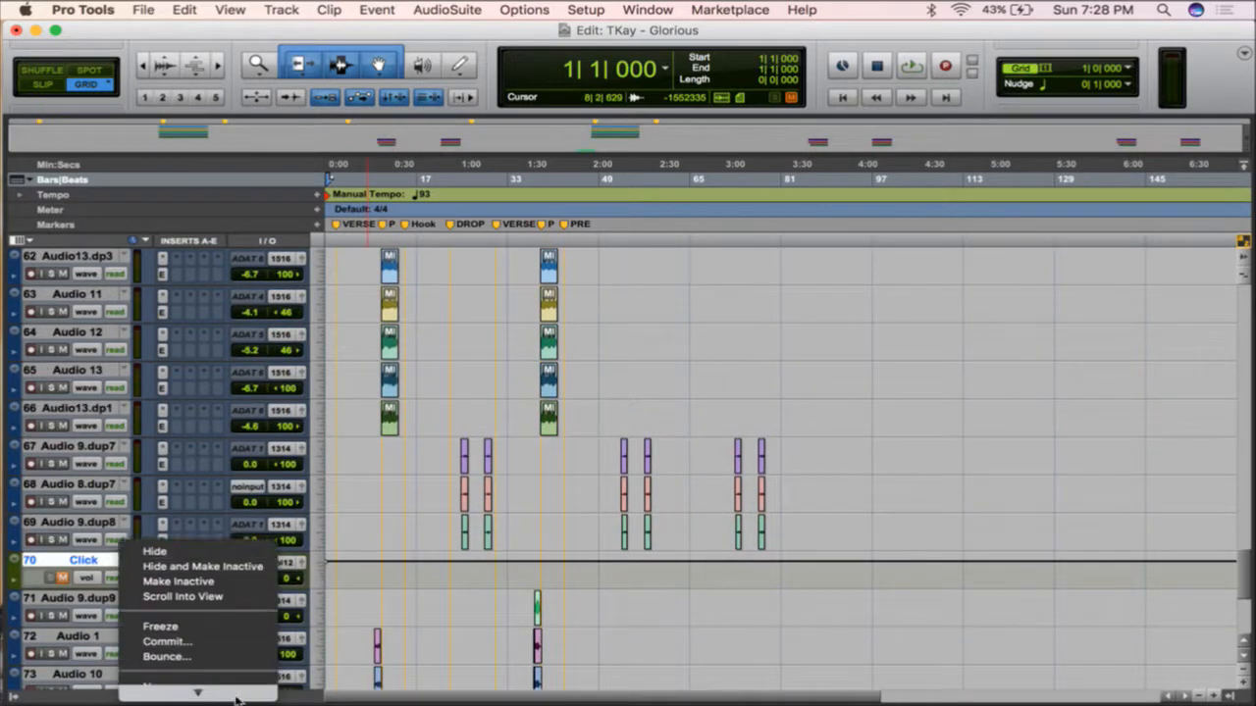
pyautogui.click(235, 694)
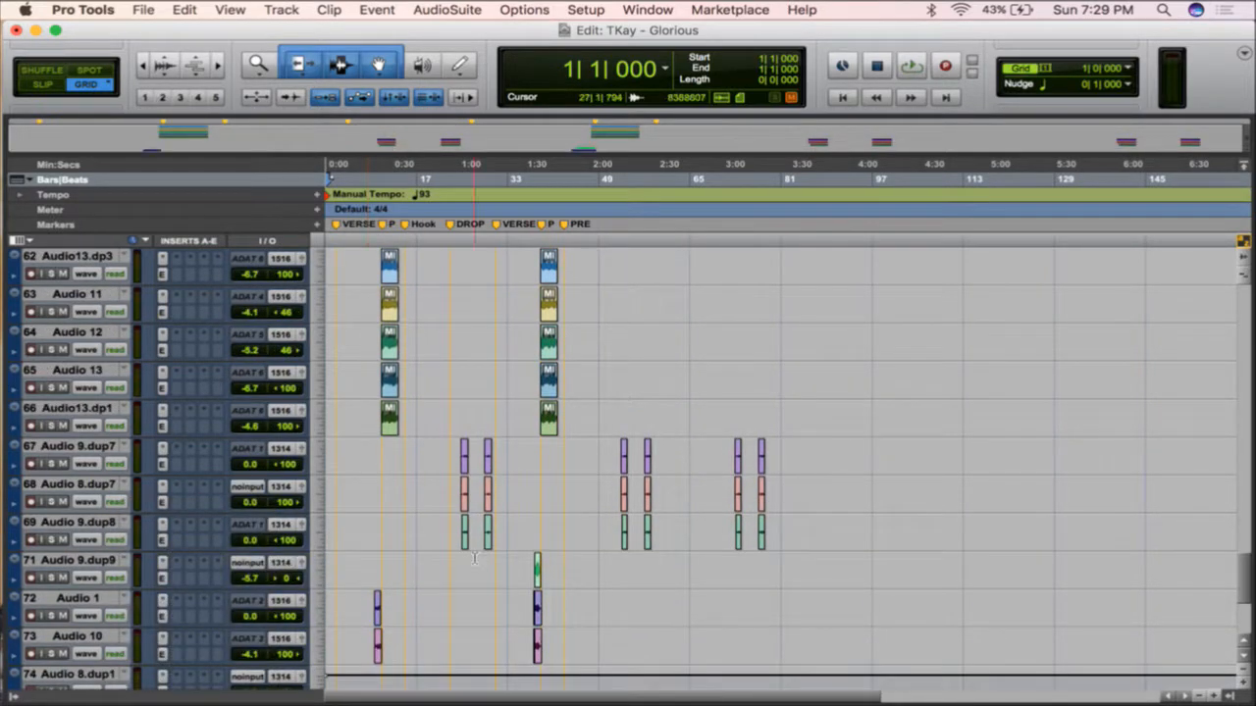
# - Delete the empty Audio 8.dup1 track above VOX_Comp_02
pyautogui.scroll(-6, 474, 559)
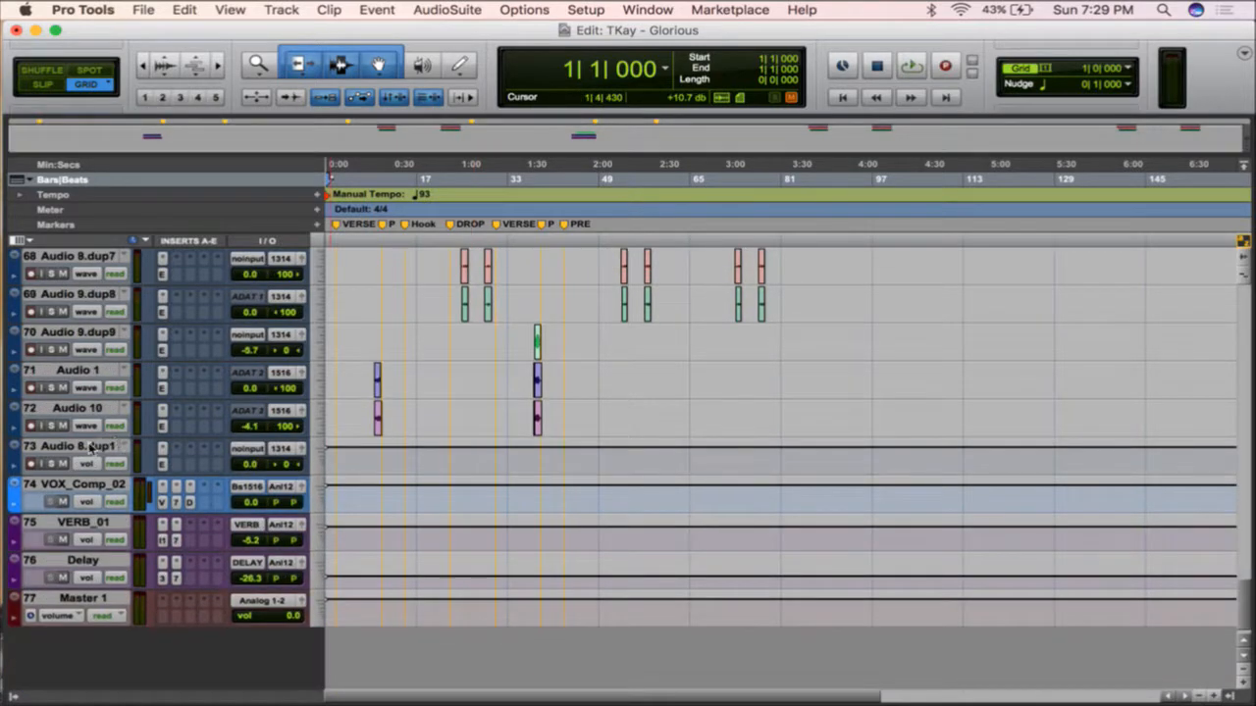
pyautogui.click(90, 448)
pyautogui.rightClick(91, 447)
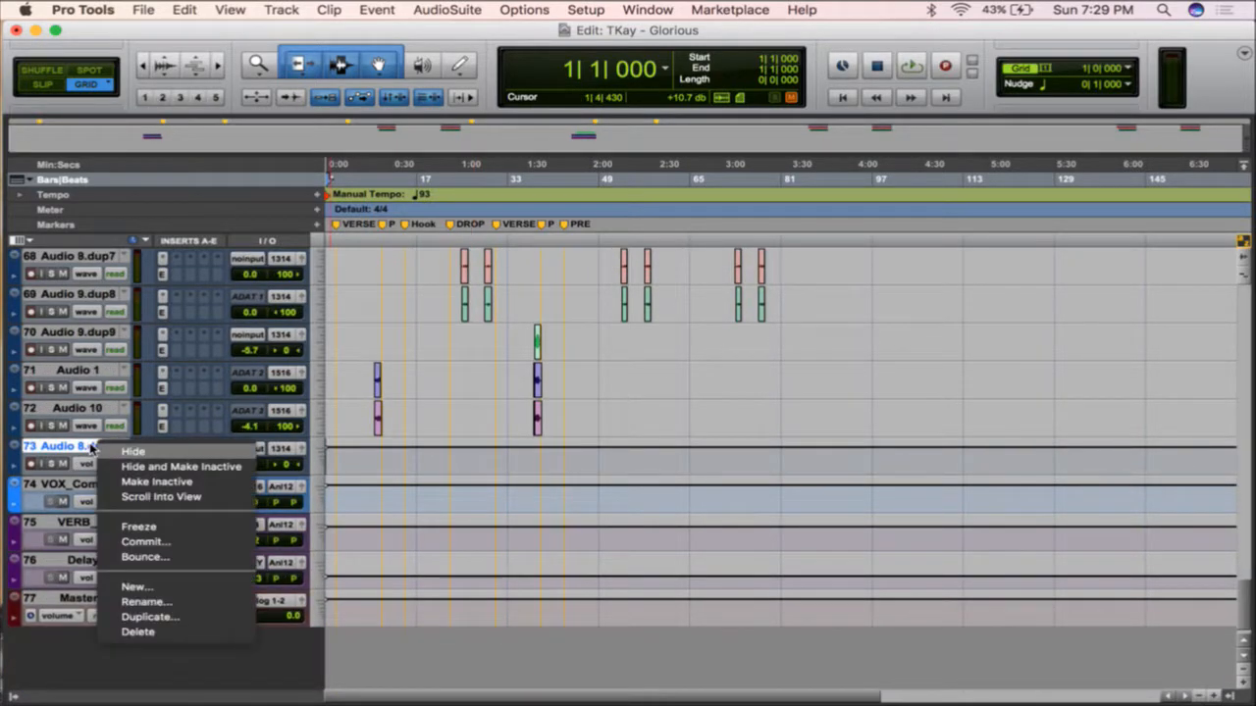
pyautogui.click(177, 634)
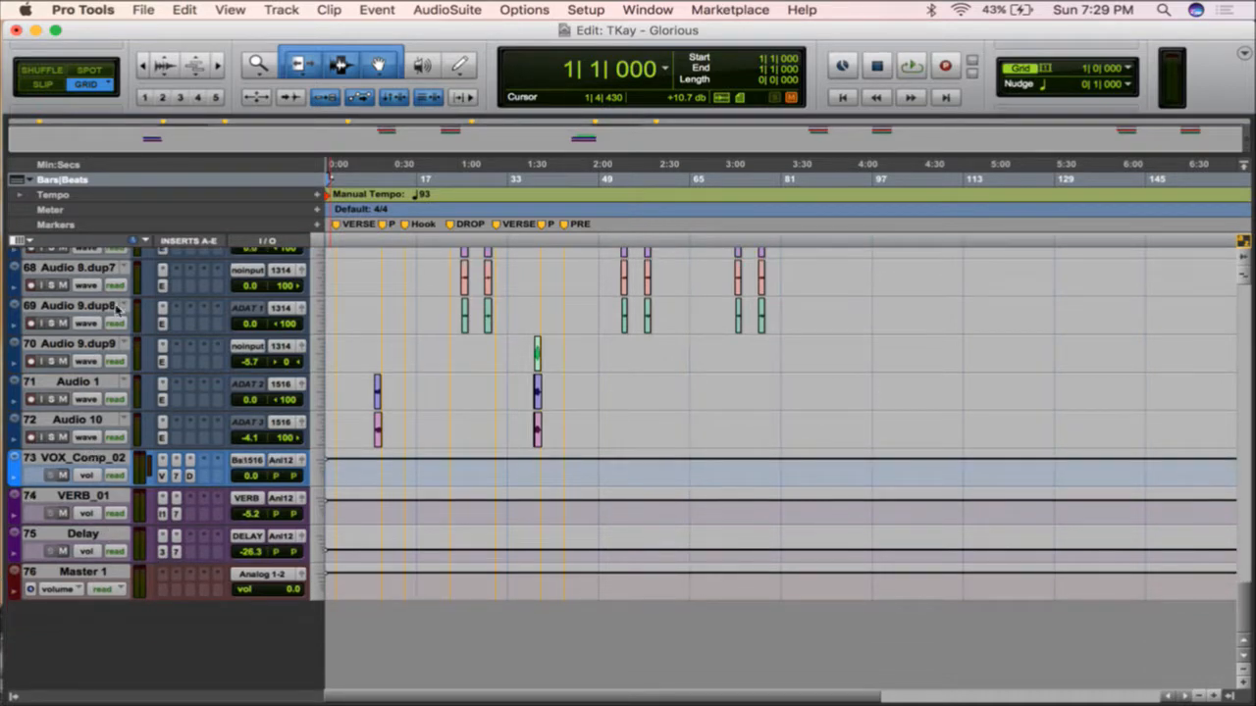
# - Show the Sends A-E, Inserts F-J and Sends F-J columns in the Edit window
pyautogui.click(24, 244)
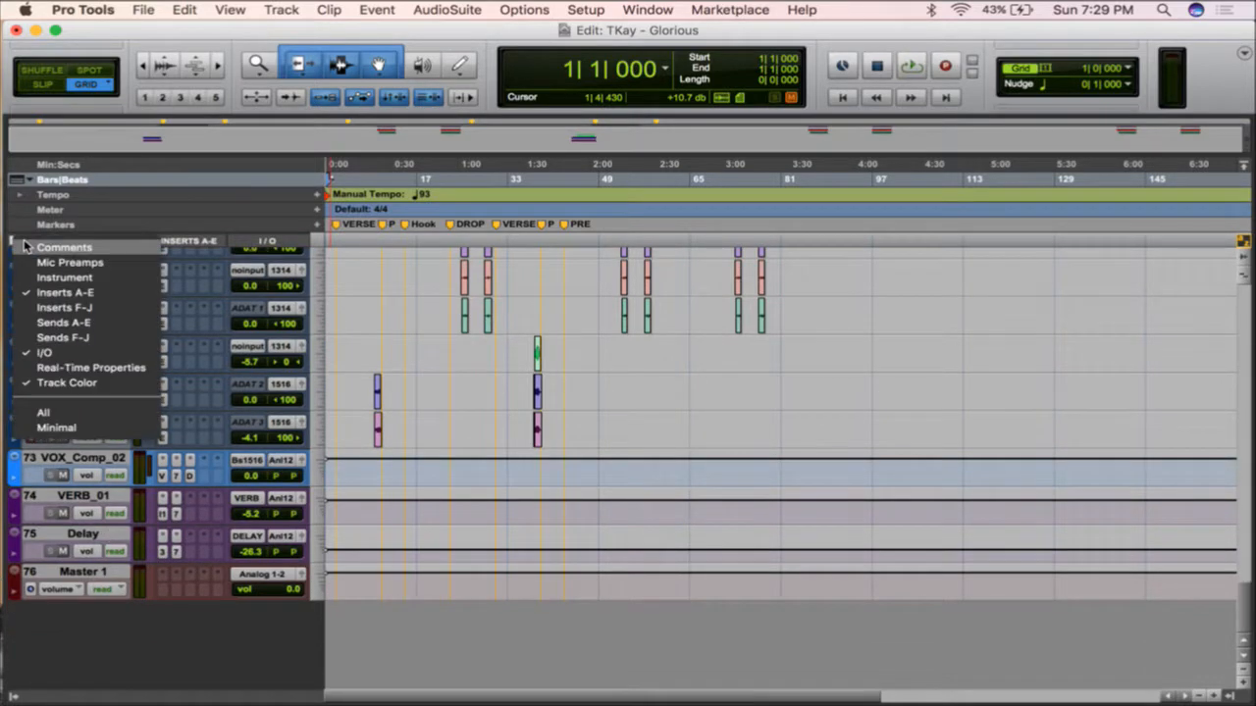
pyautogui.click(93, 323)
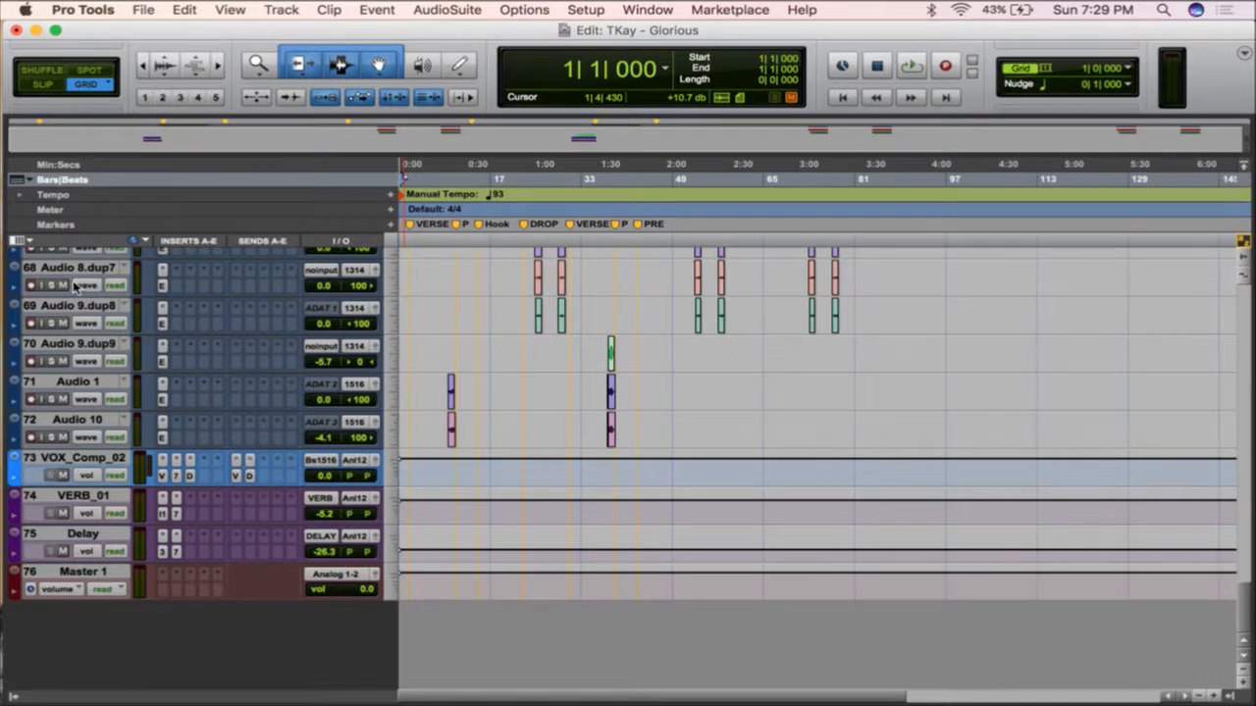
pyautogui.click(23, 243)
pyautogui.click(59, 308)
pyautogui.click(24, 244)
pyautogui.click(65, 339)
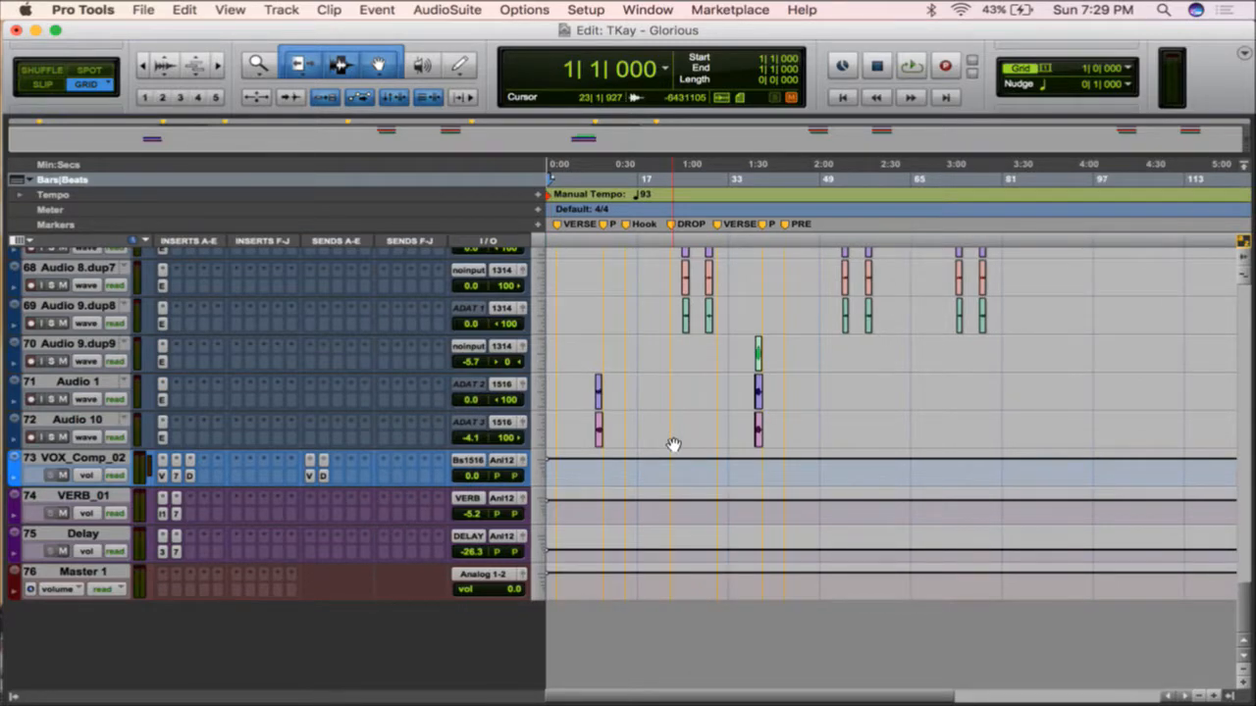
# - Move the Audio 9.dup7, Audio 8.dup7, Audio 9.dup8 and Audio 9.dup9 tracks together to directly above VOX_Comp_01
pyautogui.scroll(10, 673, 446)
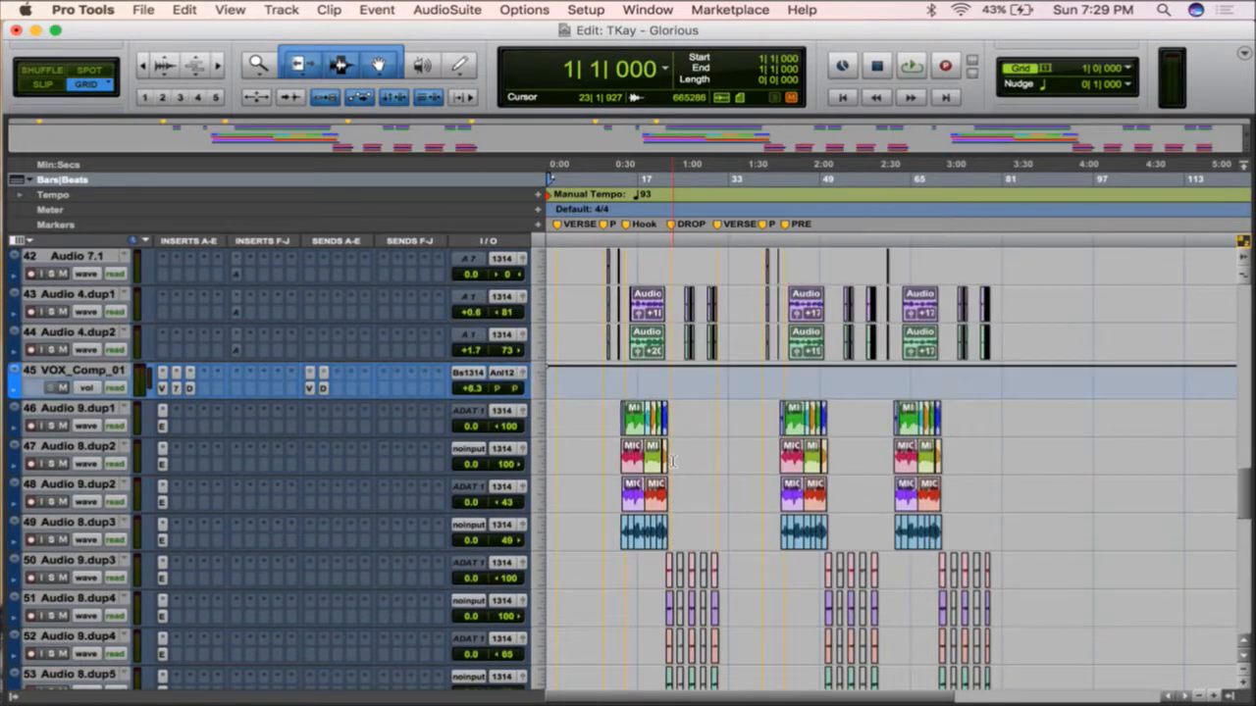
pyautogui.scroll(5, 673, 461)
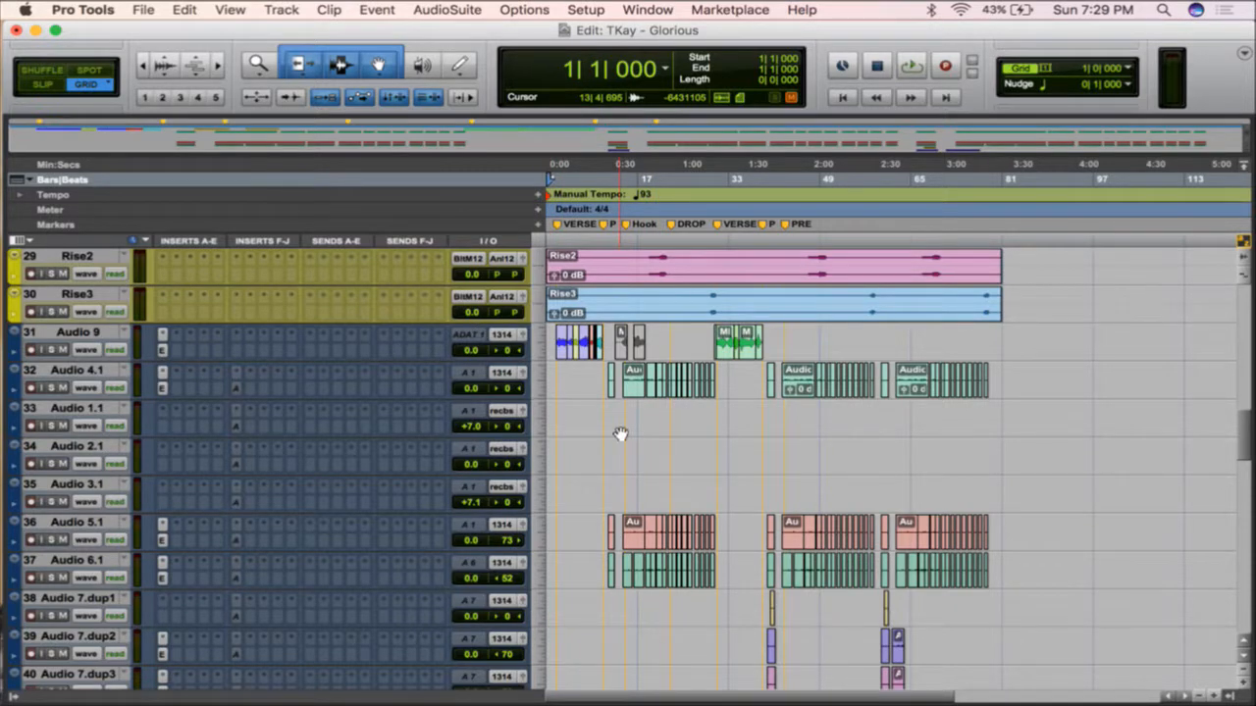
pyautogui.scroll(-5, 620, 434)
pyautogui.scroll(-3, 282, 535)
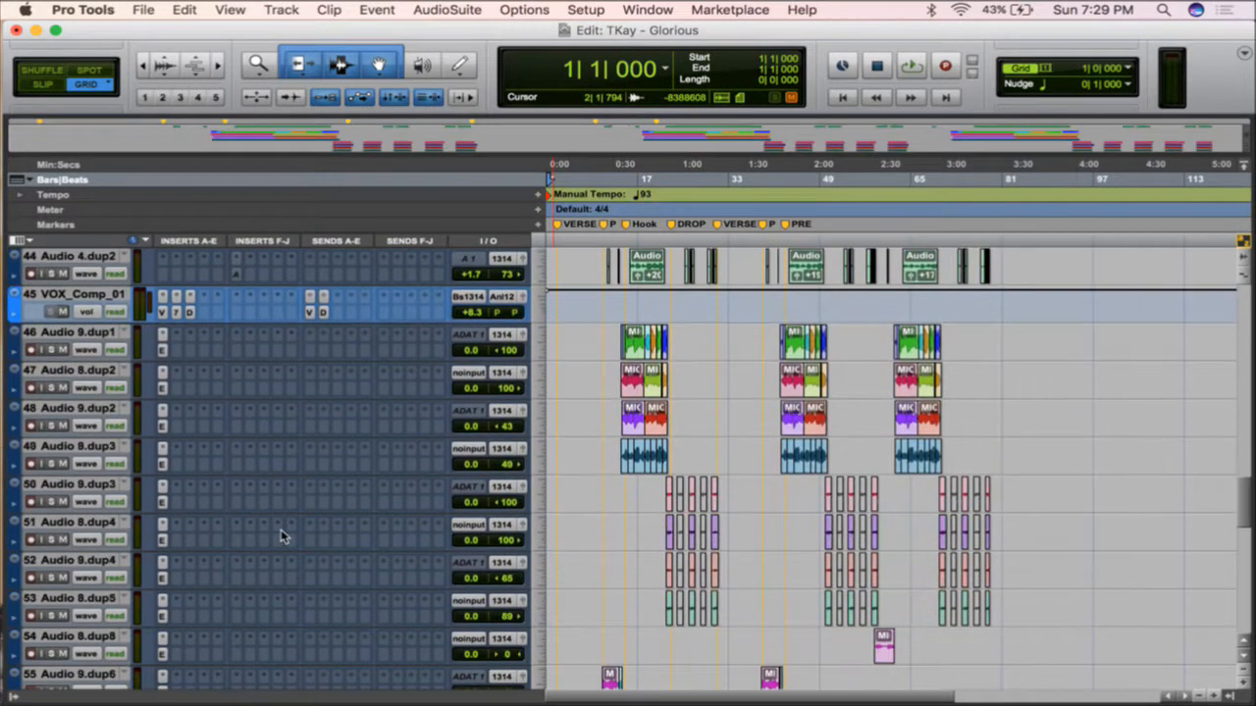
pyautogui.scroll(-9, 281, 535)
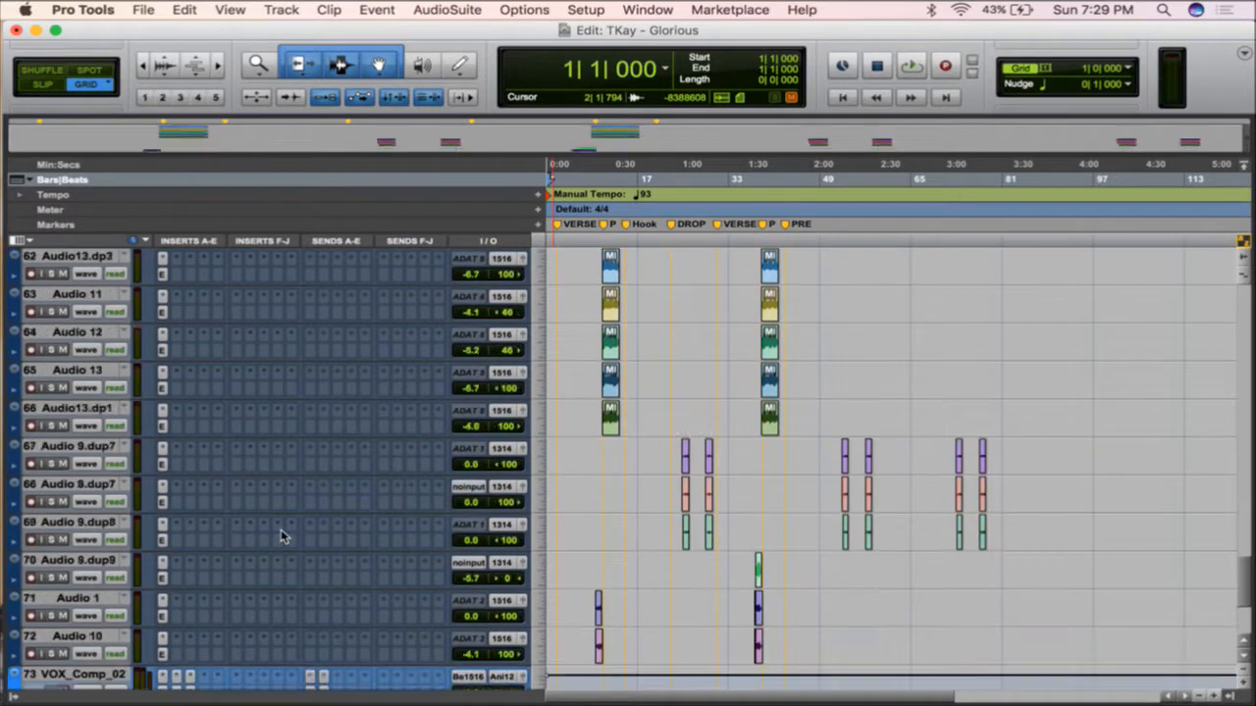
pyautogui.scroll(-2, 280, 534)
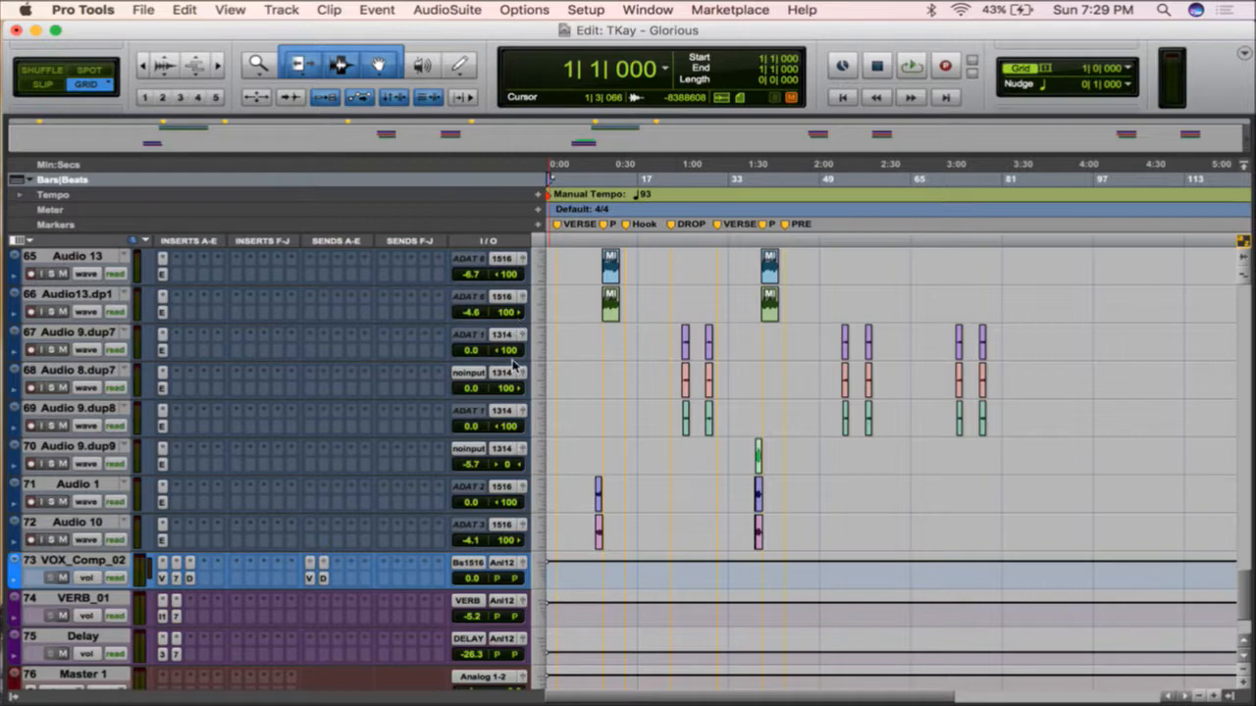
pyautogui.doubleClick(90, 448)
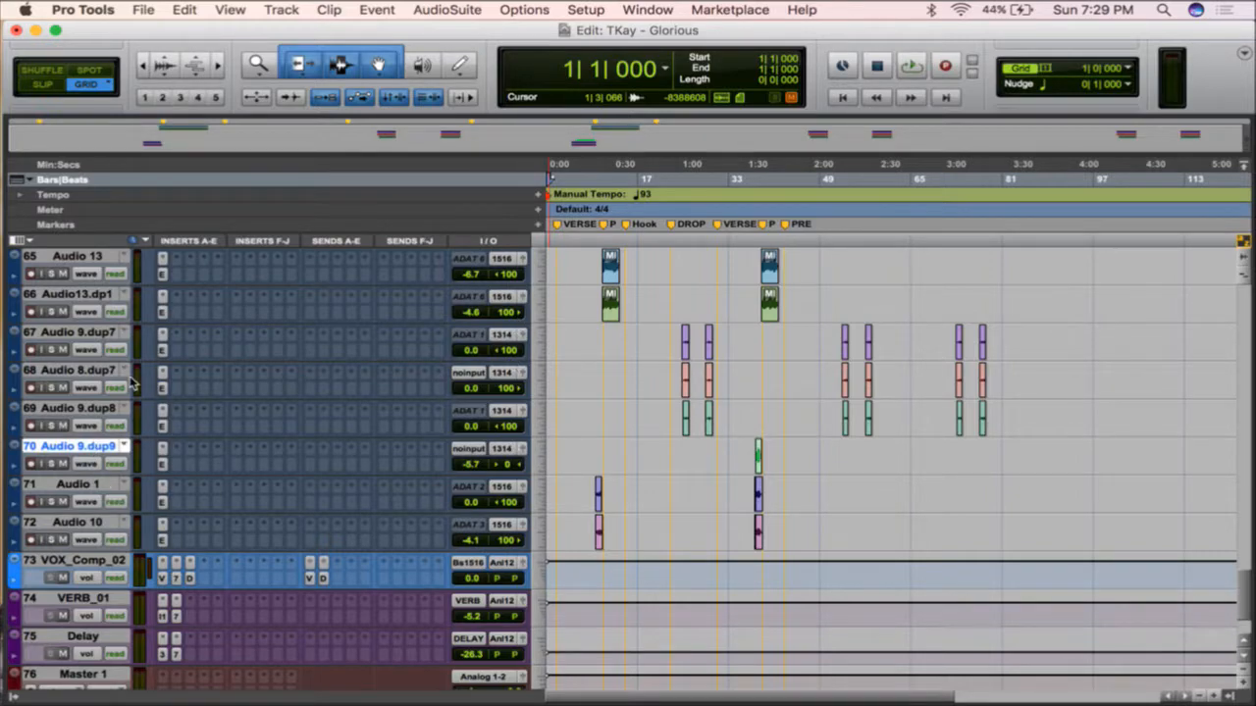
pyautogui.scroll(1, 132, 385)
pyautogui.keyDown('shift'); pyautogui.click(85, 372); pyautogui.keyUp('shift')
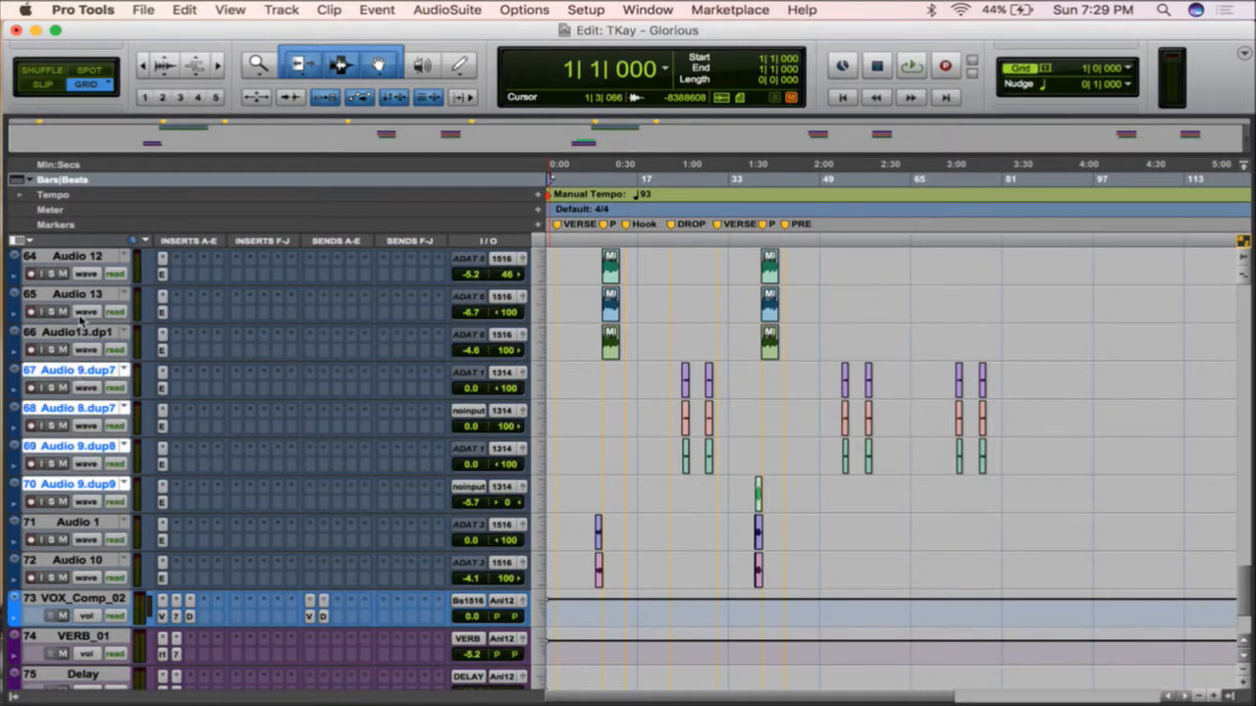
pyautogui.moveTo(79, 370); pyautogui.dragTo(188, 535)
pyautogui.moveTo(689, 540); pyautogui.dragTo(687, 535)
# - Move the consecutive tracks from Audio 9.dup1 through Audio 9.dup5 together to directly above VOX_Comp_01
pyautogui.scroll(-8, 688, 540)
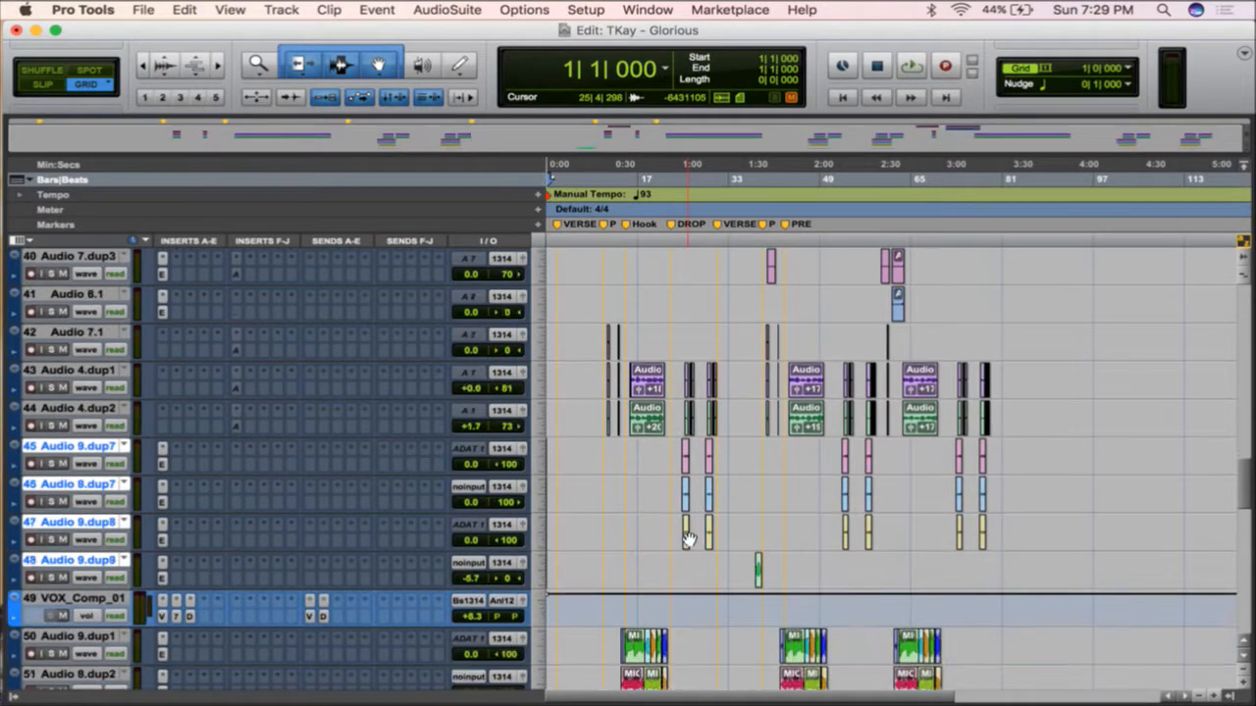
pyautogui.scroll(-3, 688, 540)
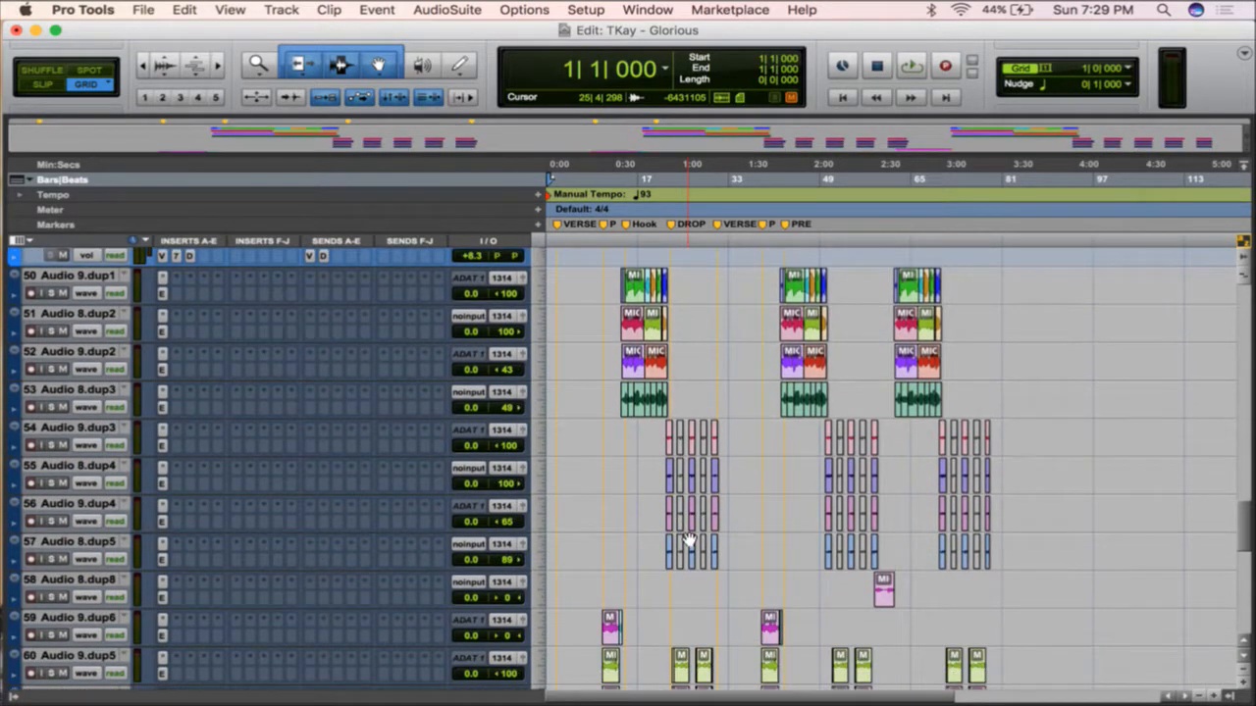
pyautogui.scroll(-2, 285, 638)
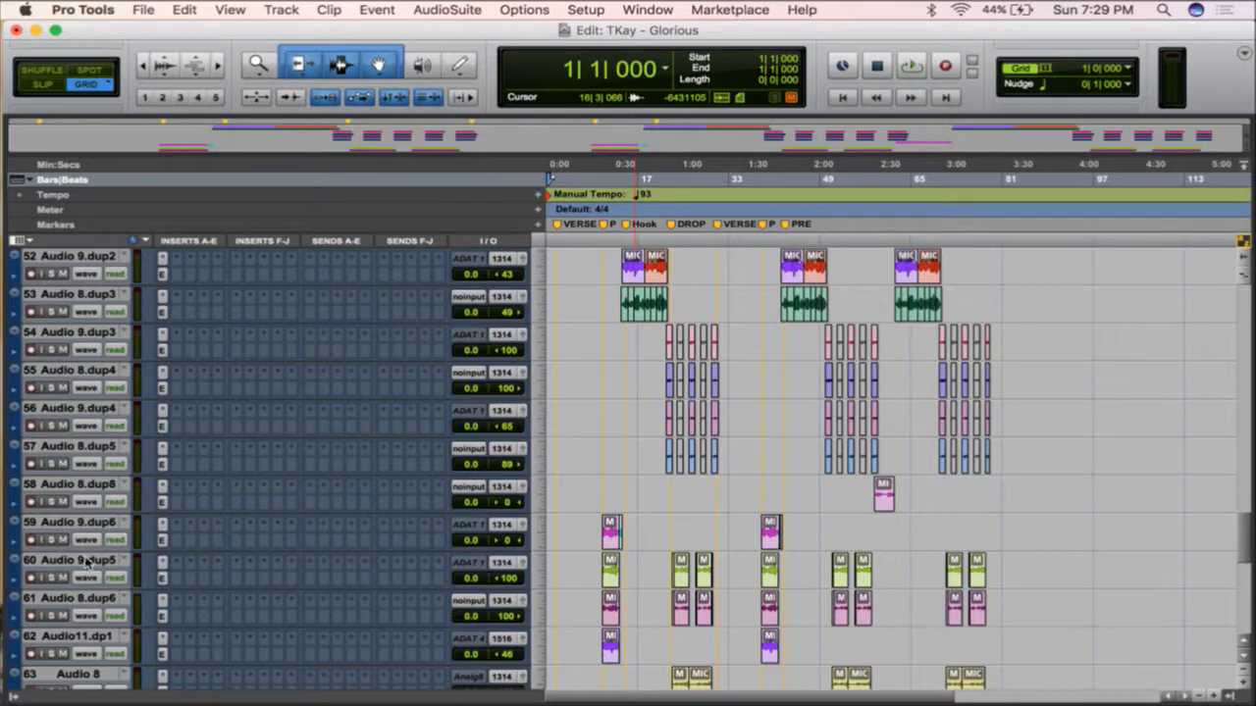
pyautogui.scroll(5, 86, 562)
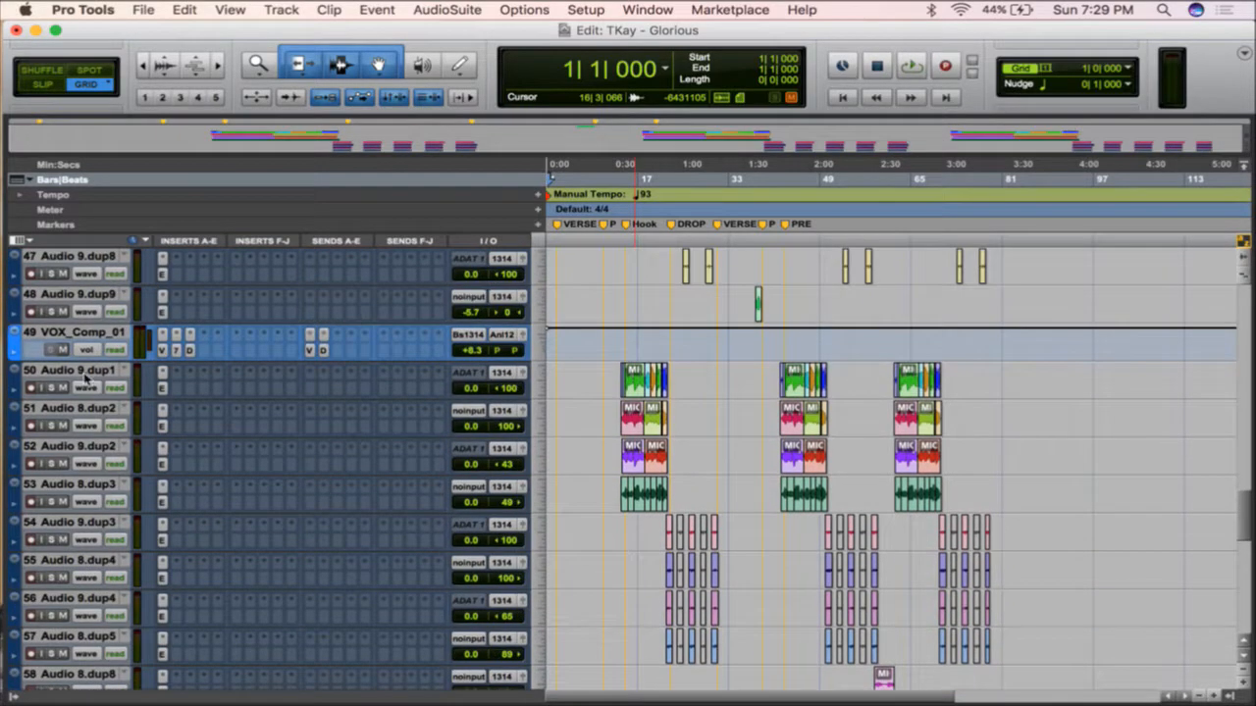
pyautogui.moveTo(71, 371); pyautogui.dragTo(69, 324)
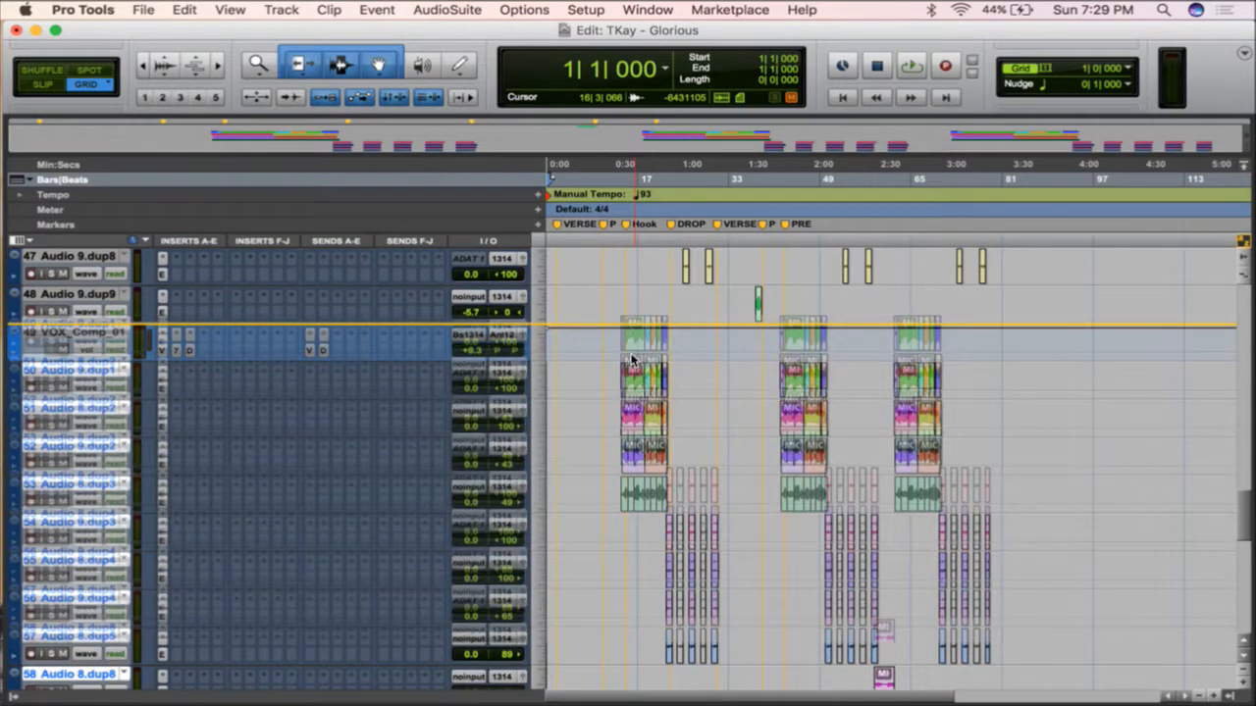
# - Move the Audio 8.dup6 track above VOX_Comp_01, directly below Audio 9.dup5
pyautogui.scroll(-6, 632, 359)
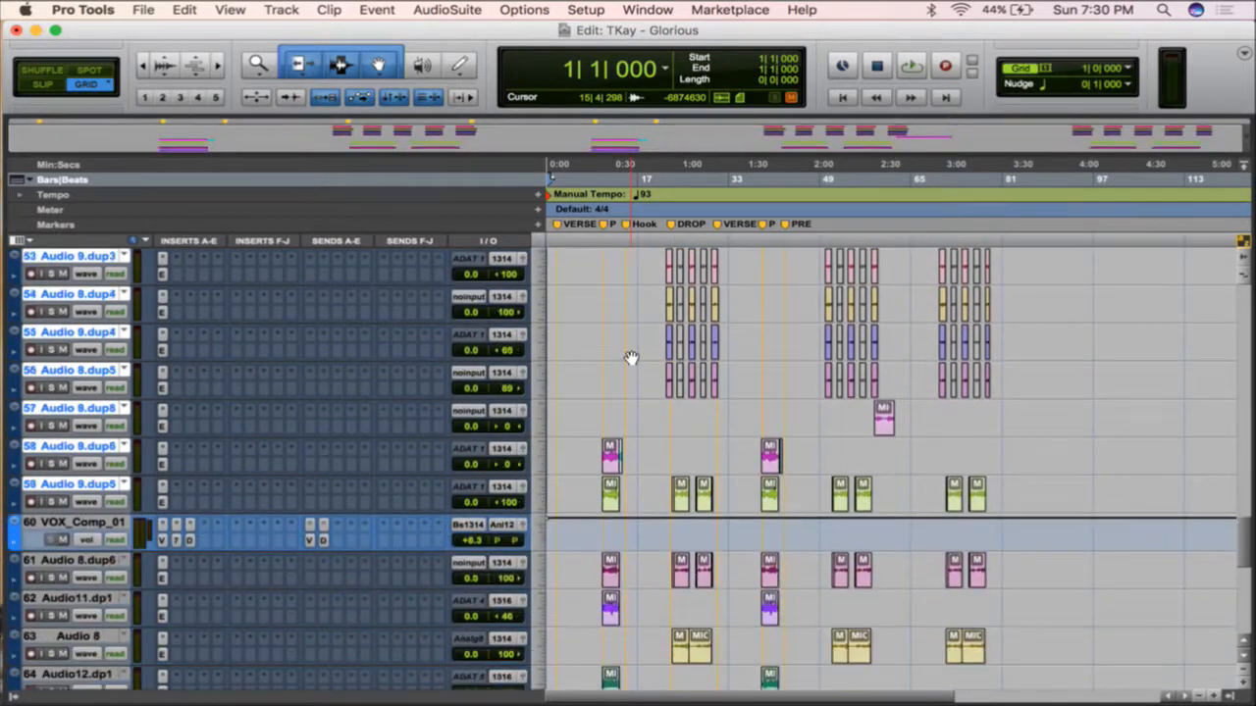
pyautogui.scroll(-3, 631, 359)
pyautogui.click(91, 448)
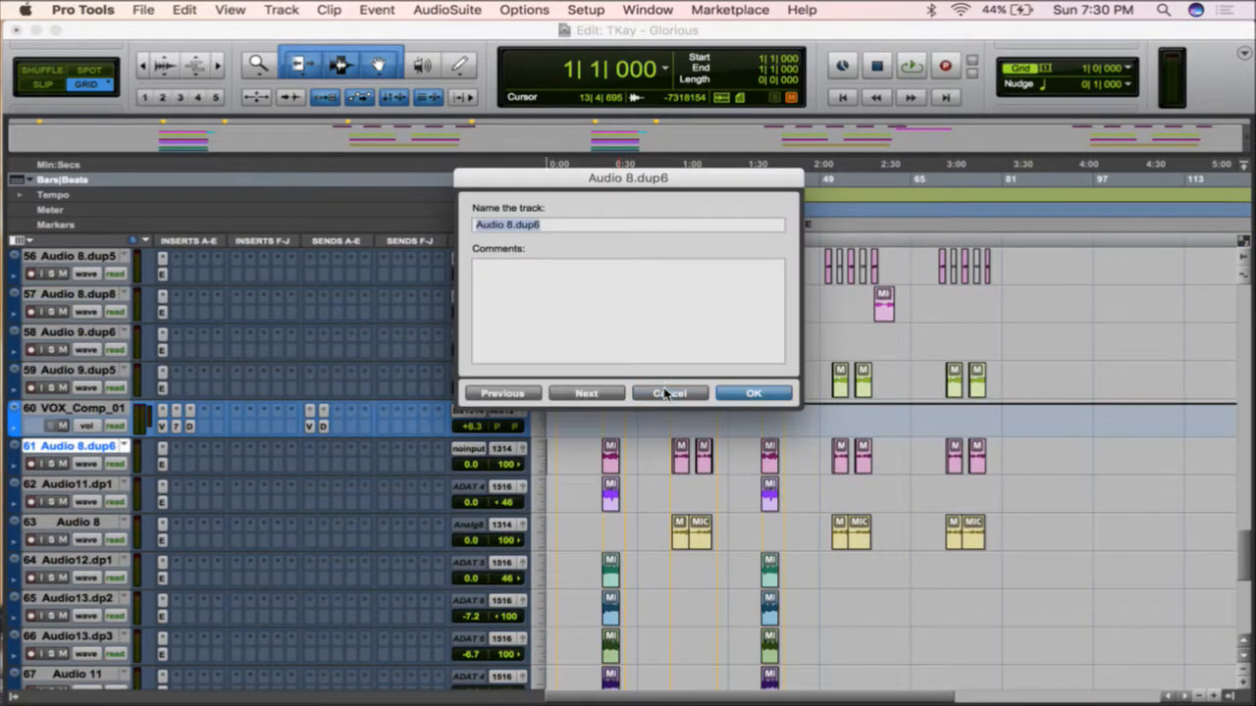
pyautogui.click(666, 393)
pyautogui.moveTo(115, 447); pyautogui.dragTo(111, 407)
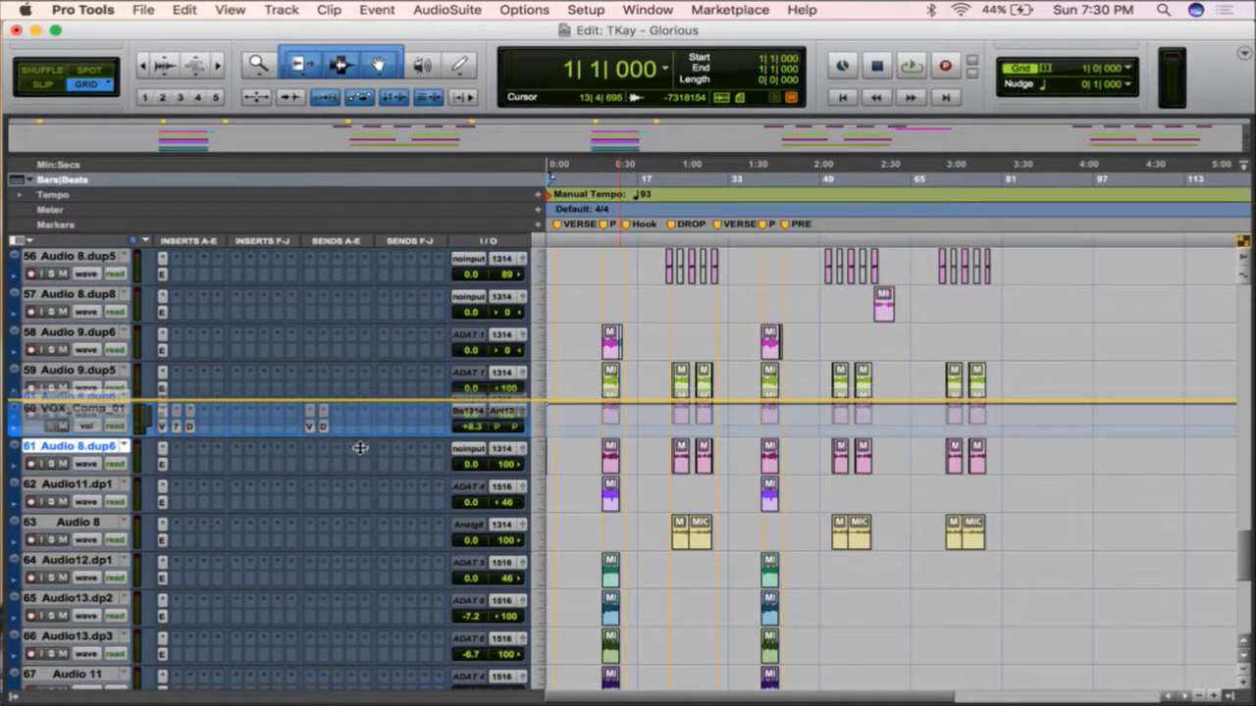
pyautogui.moveTo(360, 448); pyautogui.dragTo(360, 448)
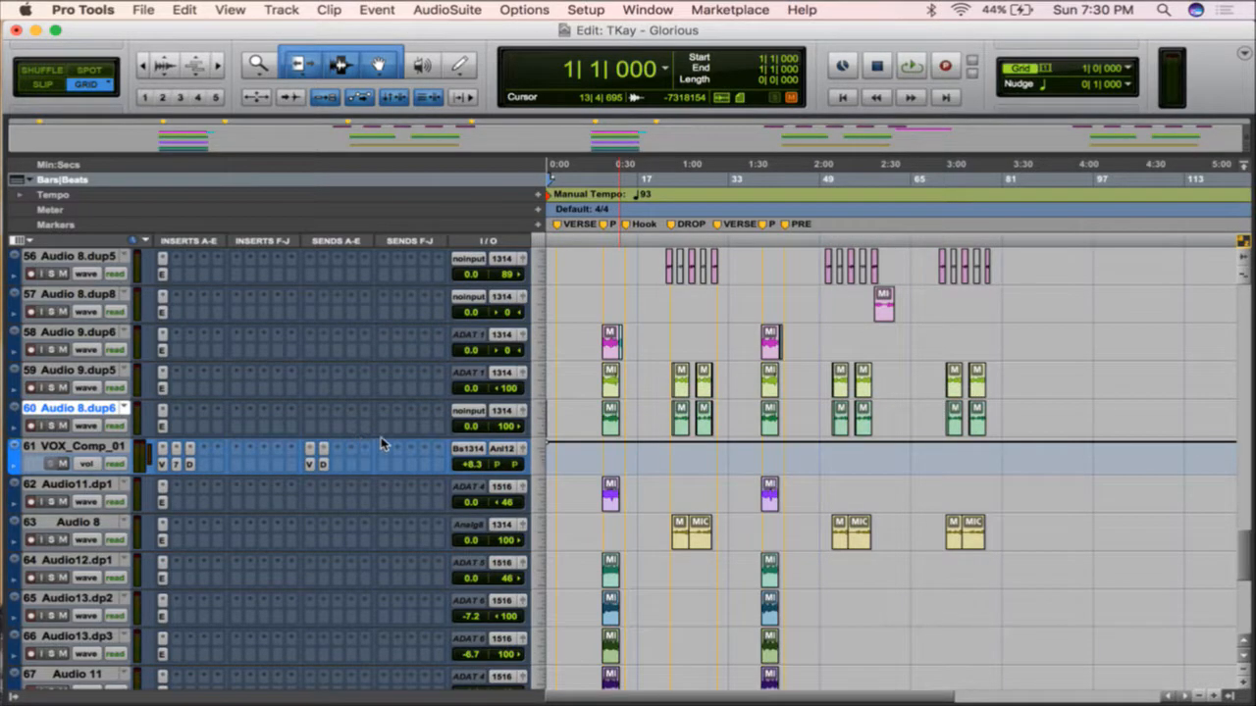
# - Move the Audio 8 track above VOX_Comp_01, directly below Audio 8.dup6
pyautogui.scroll(-2, 595, 551)
pyautogui.scroll(-2, 595, 551)
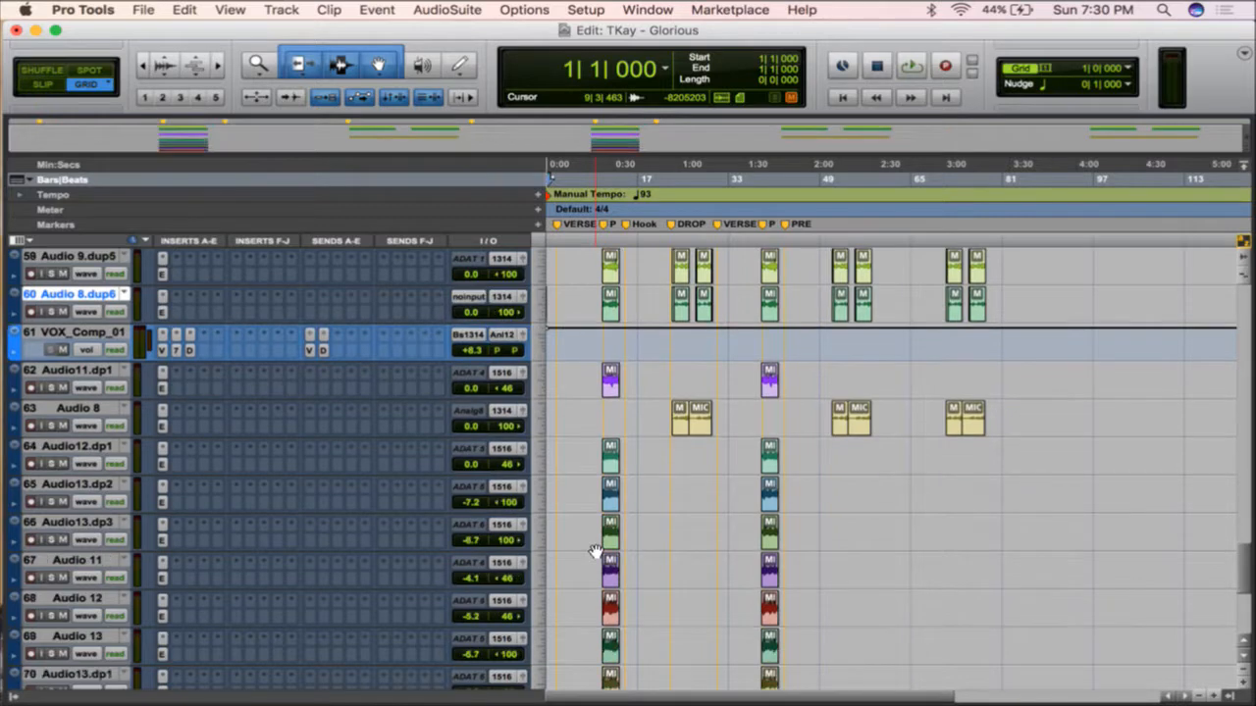
pyautogui.scroll(-1, 594, 551)
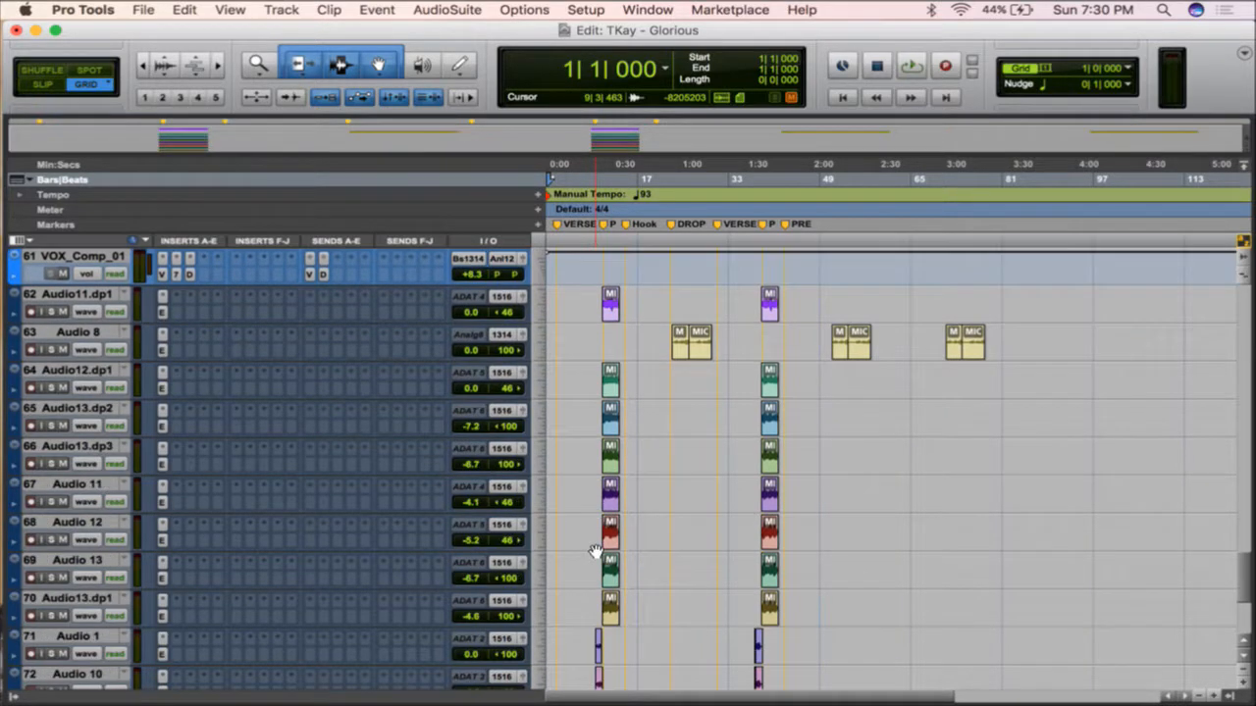
pyautogui.scroll(3, 80, 333)
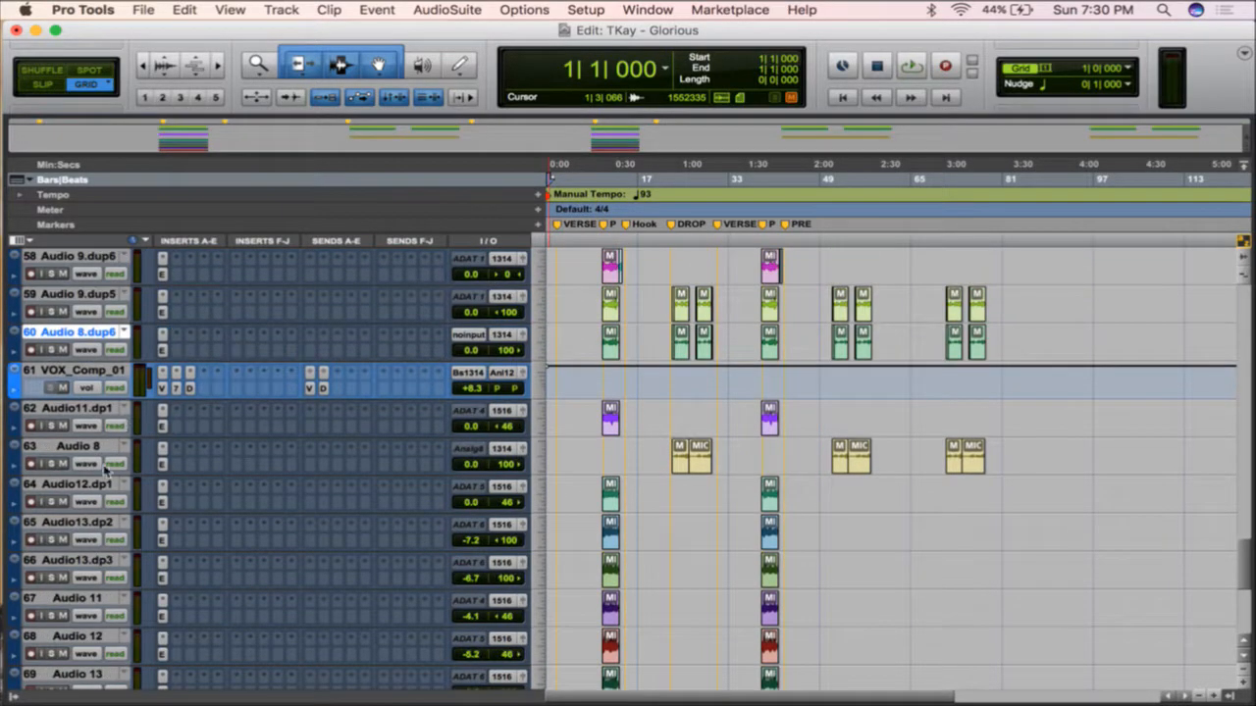
pyautogui.moveTo(94, 445); pyautogui.dragTo(87, 380)
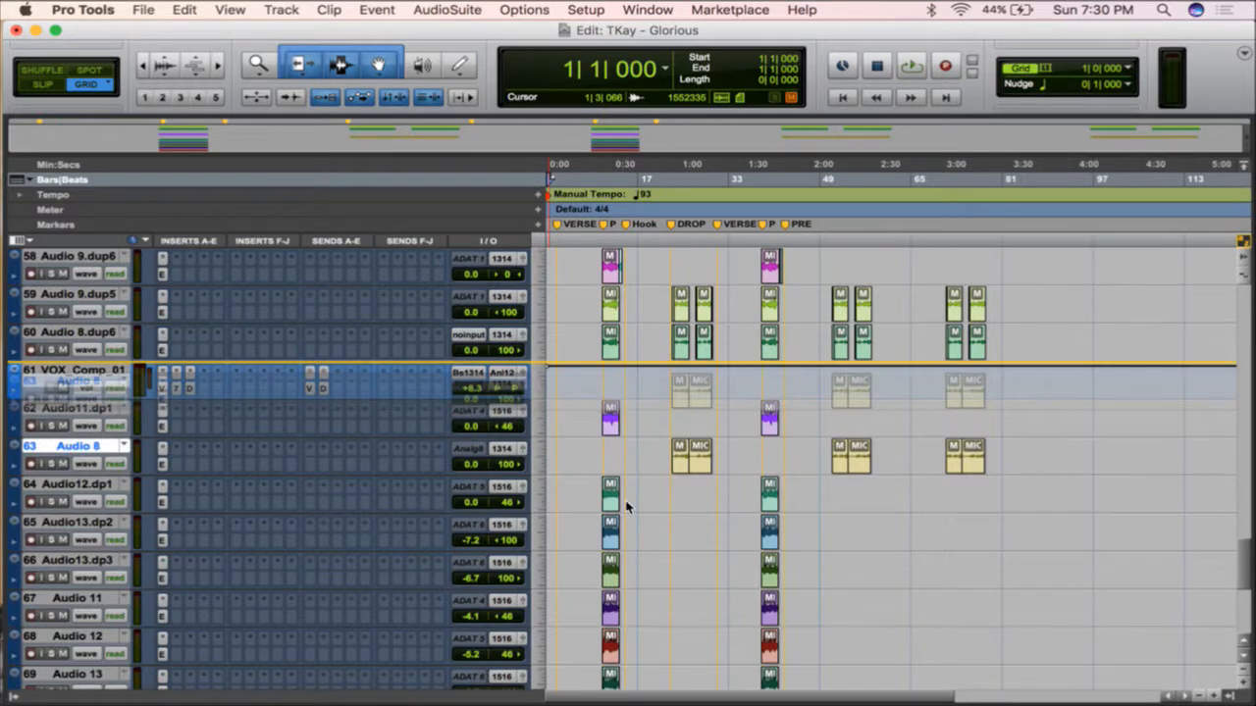
# - Review the order of the vocal tracks and move Audio 7.dup1 up to between Audio 3.1 and Audio 5.1
pyautogui.scroll(-7, 628, 506)
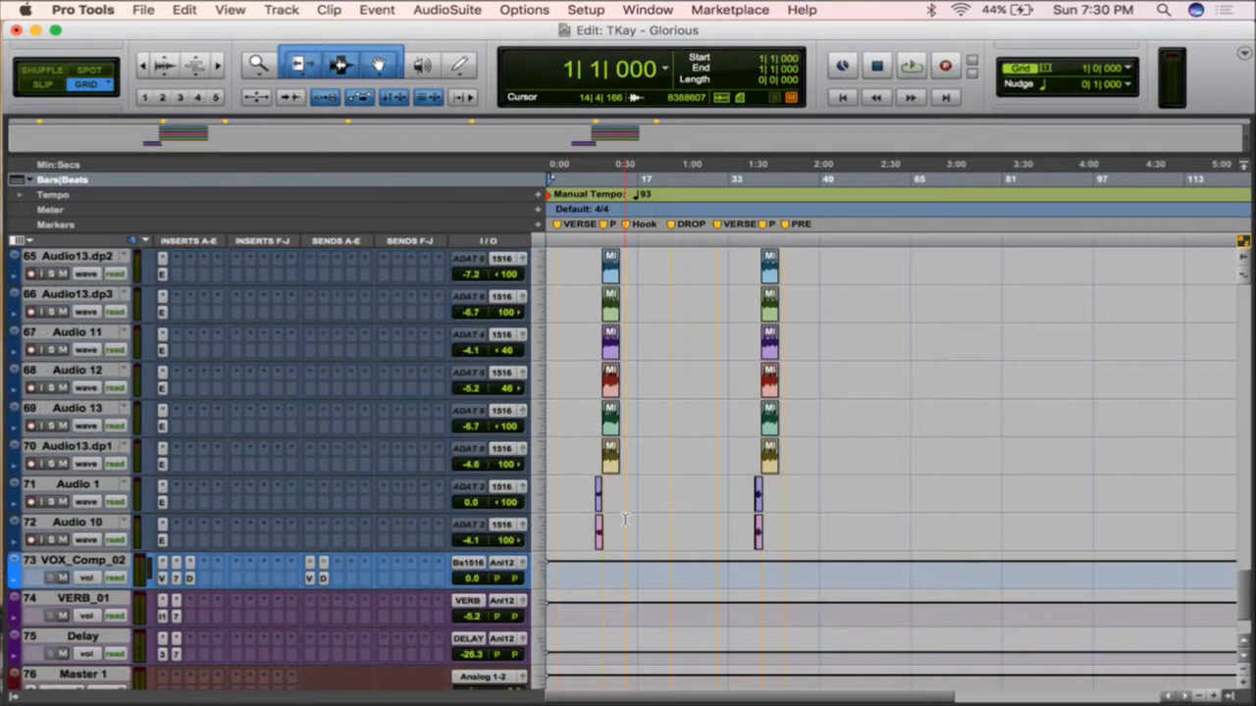
pyautogui.scroll(13, 625, 520)
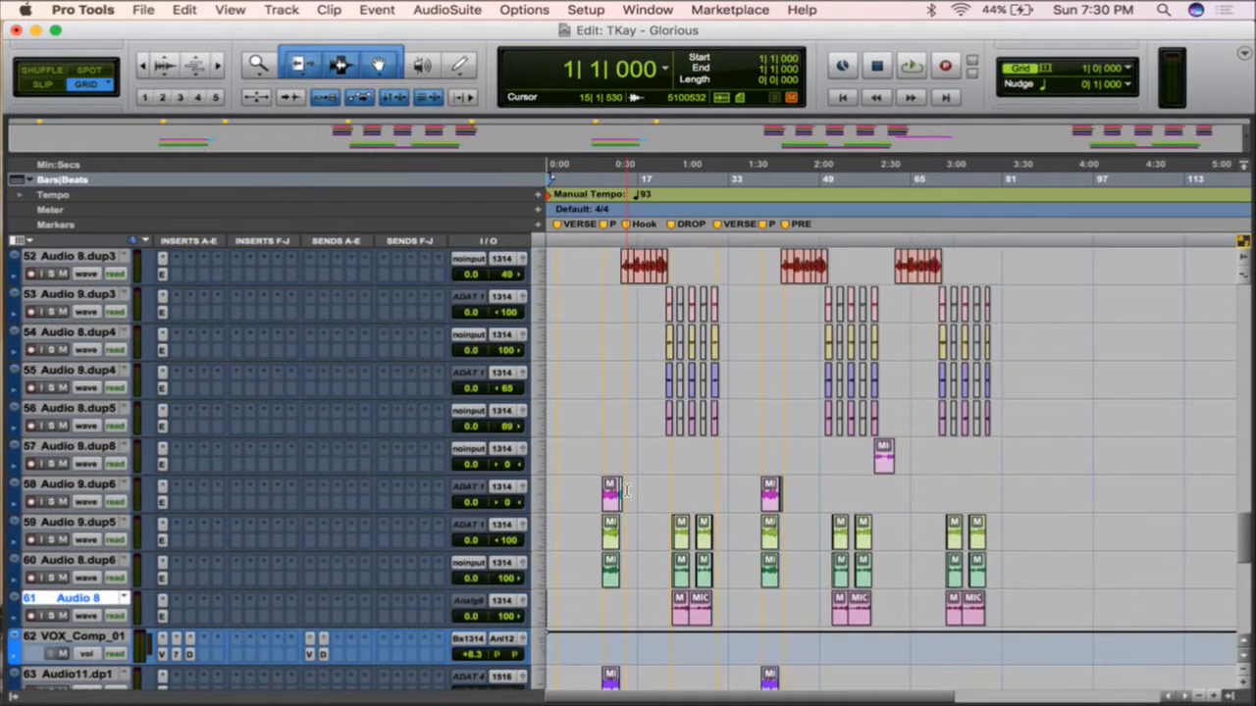
pyautogui.scroll(9, 586, 349)
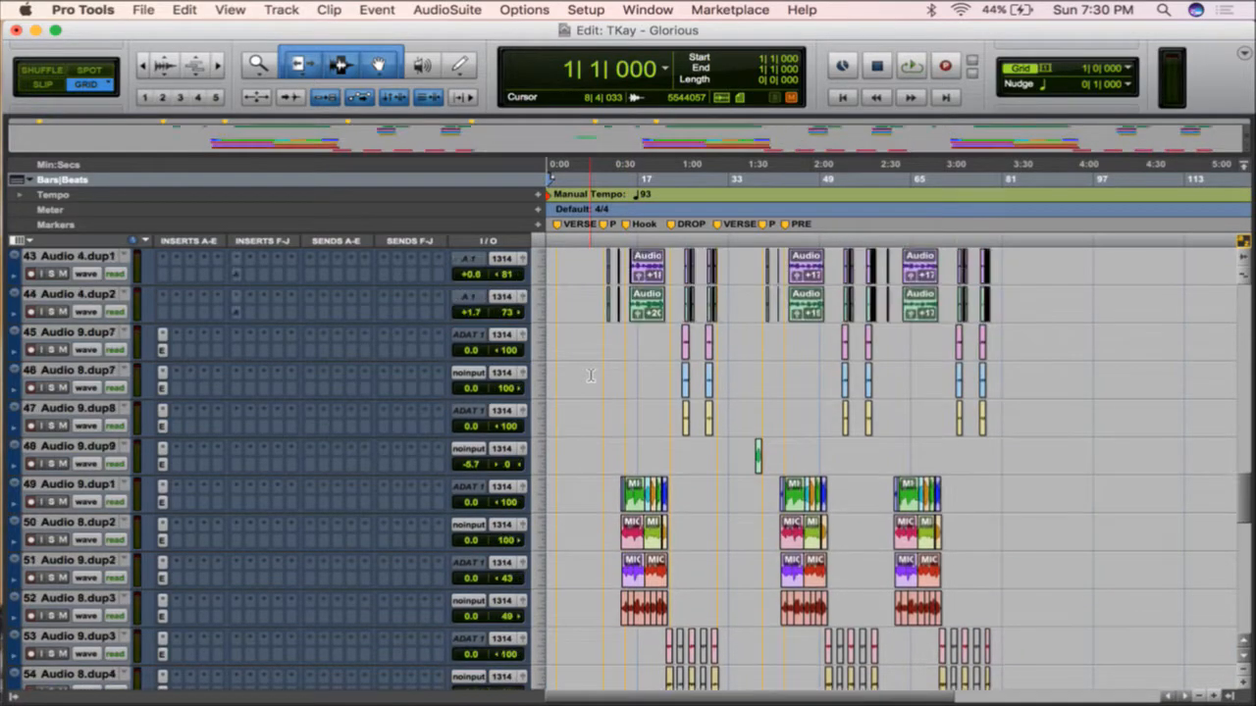
pyautogui.scroll(2, 591, 376)
pyautogui.scroll(7, 591, 375)
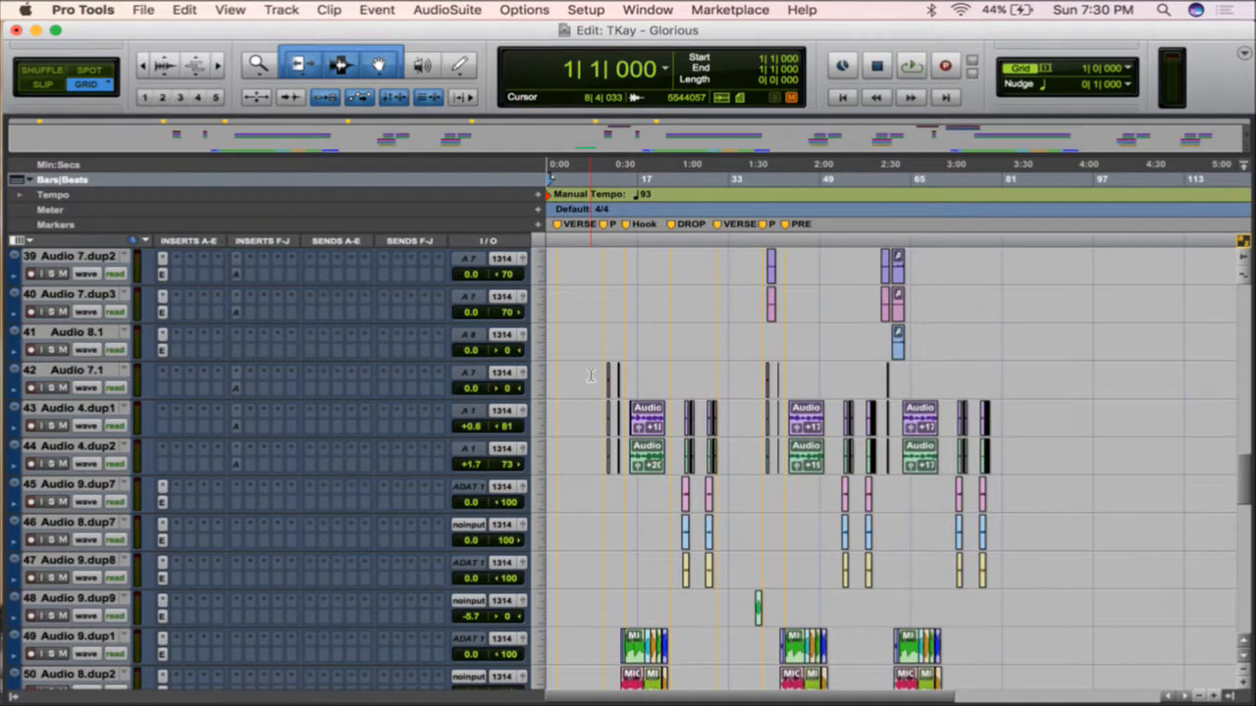
pyautogui.scroll(4, 590, 376)
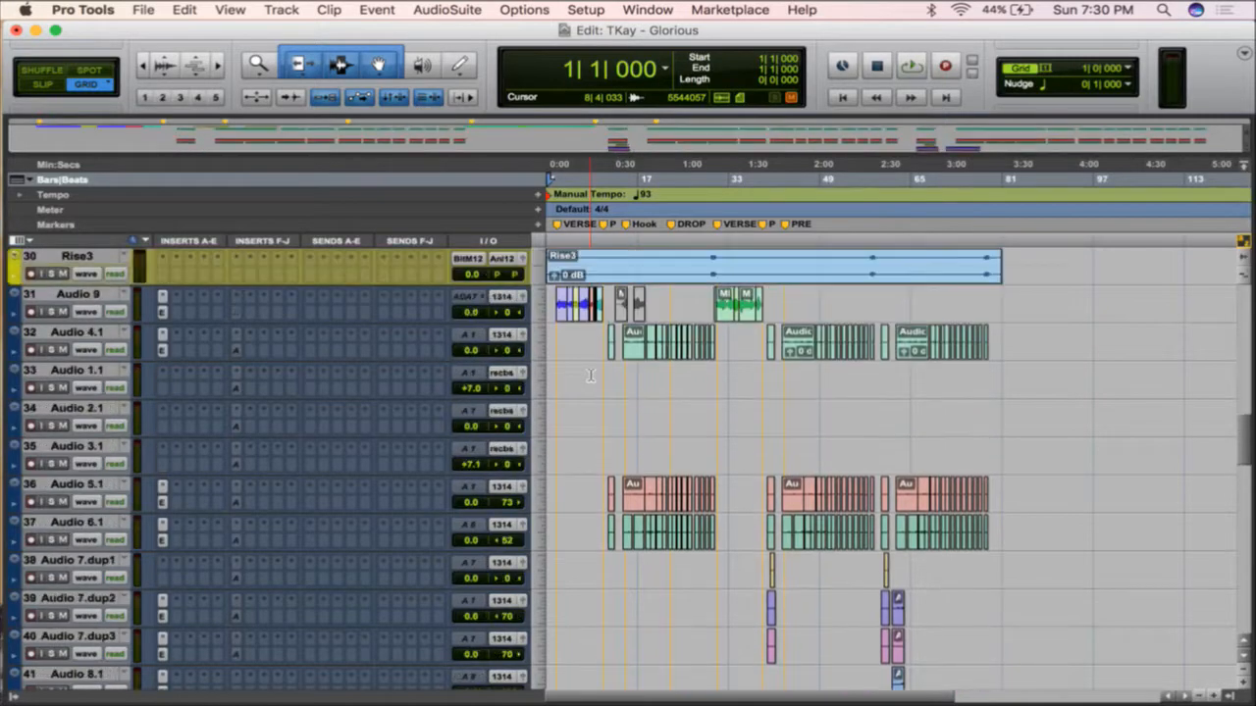
pyautogui.scroll(-1, 481, 500)
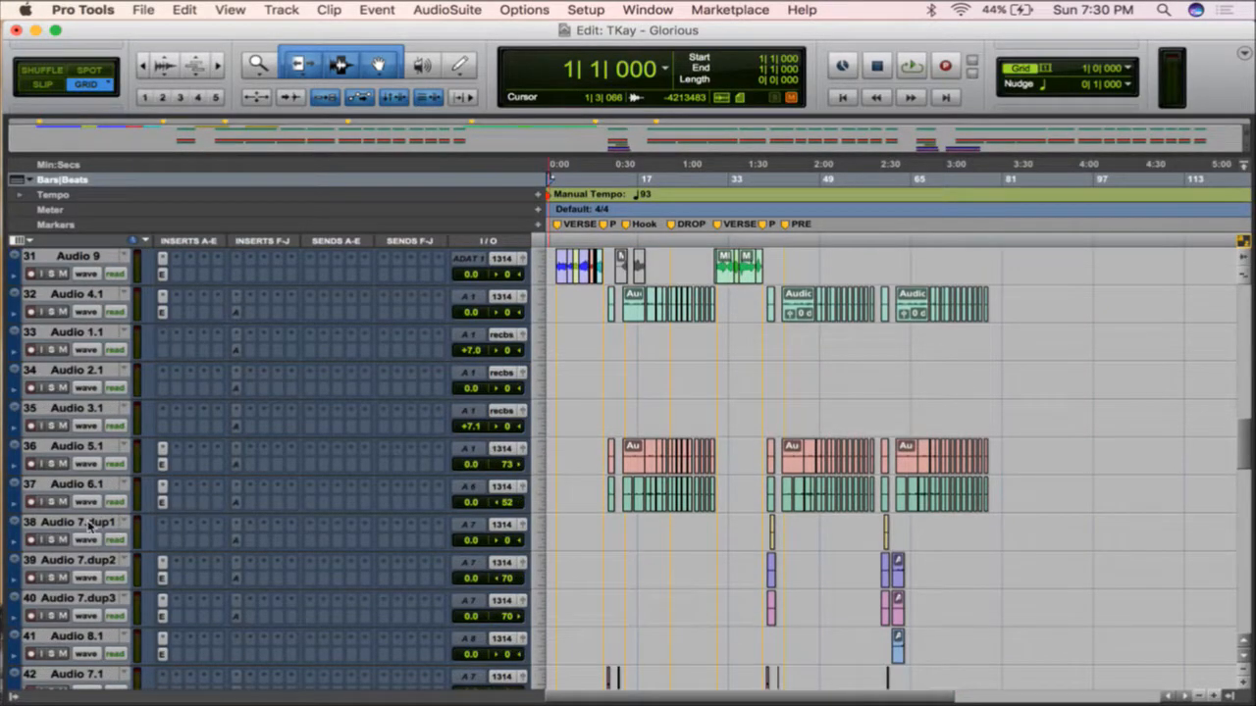
pyautogui.moveTo(88, 527); pyautogui.dragTo(118, 448)
pyautogui.moveTo(710, 468); pyautogui.dragTo(701, 461)
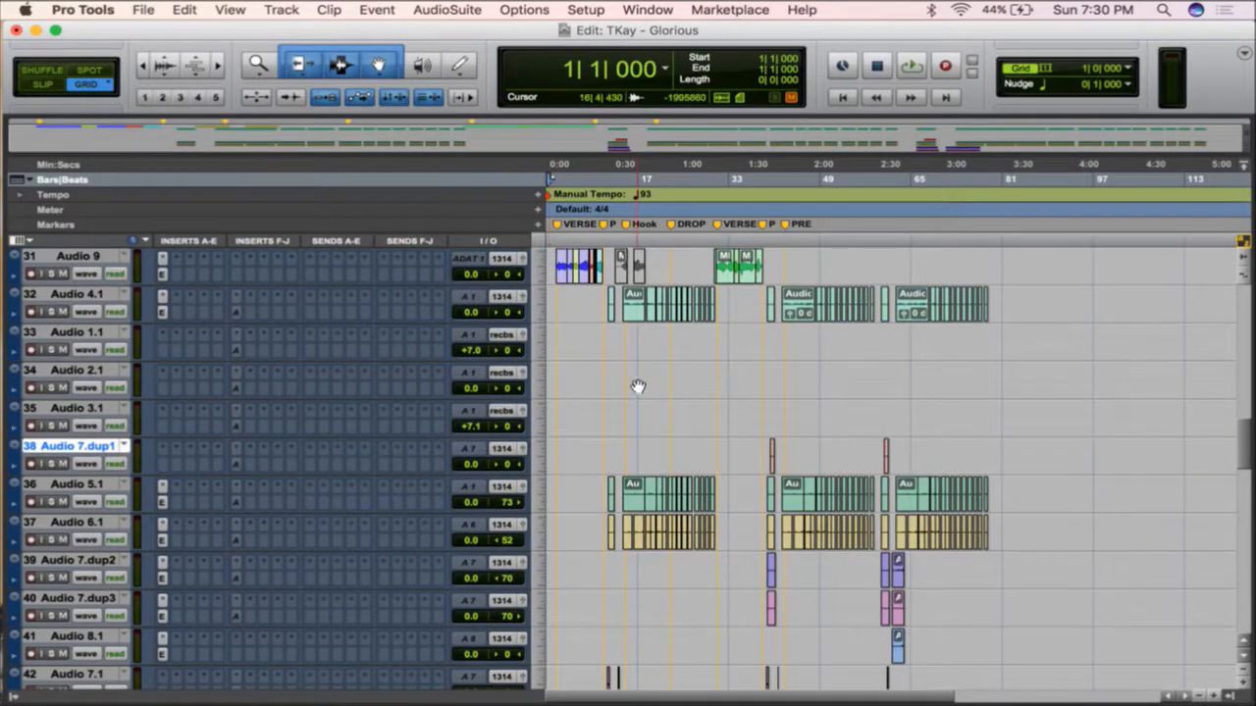
# - Delete the empty Audio 1.1, Audio 2.1 and Audio 3.1 tracks together
pyautogui.moveTo(614, 335); pyautogui.dragTo(612, 422)
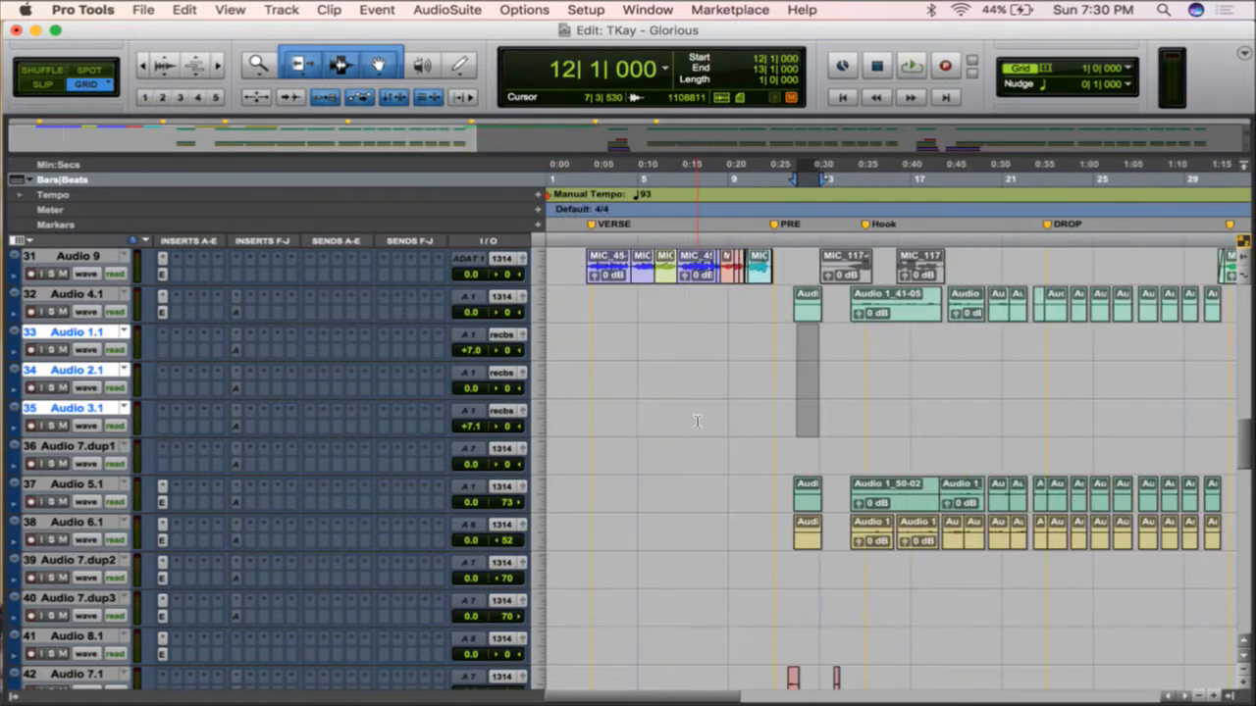
pyautogui.rightClick(111, 334)
pyautogui.click(157, 511)
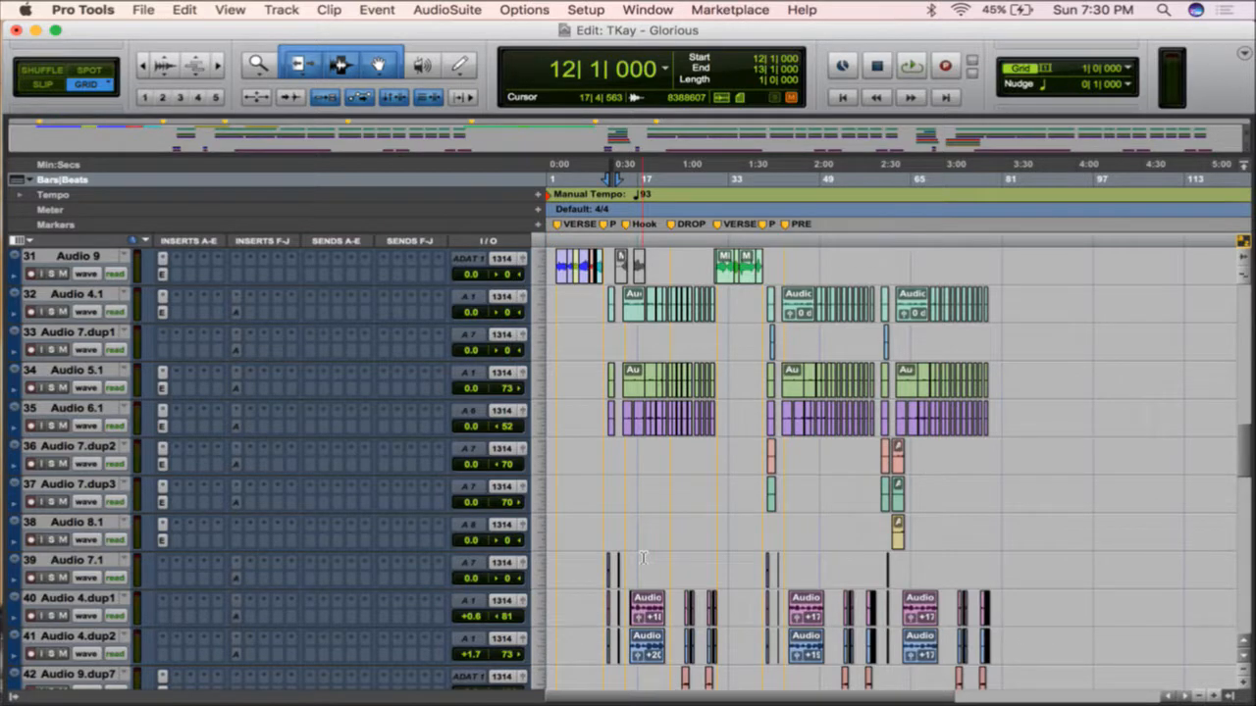
# - Move the Audio 8.1 and Audio 7.1 tracks together to between Audio 7.dup1 and Audio 5.1
pyautogui.click(95, 525)
pyautogui.keyDown('shift'); pyautogui.click(85, 562); pyautogui.keyUp('shift')
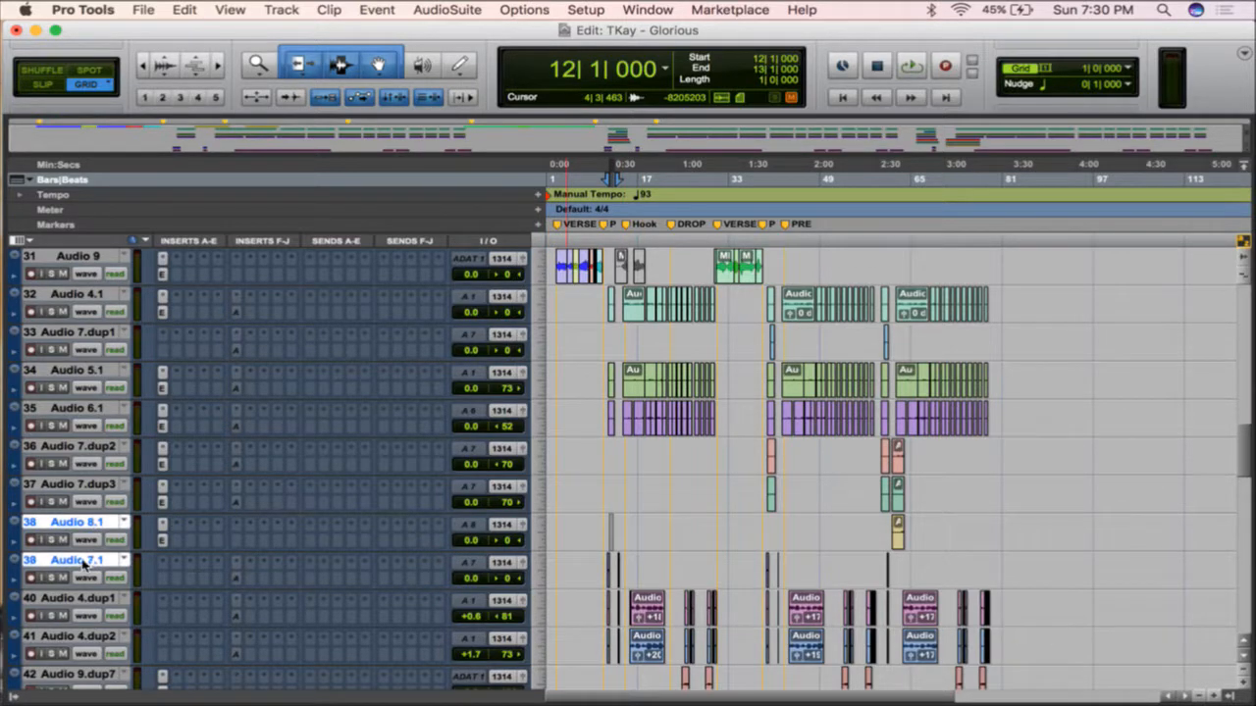
pyautogui.moveTo(87, 523); pyautogui.dragTo(116, 378)
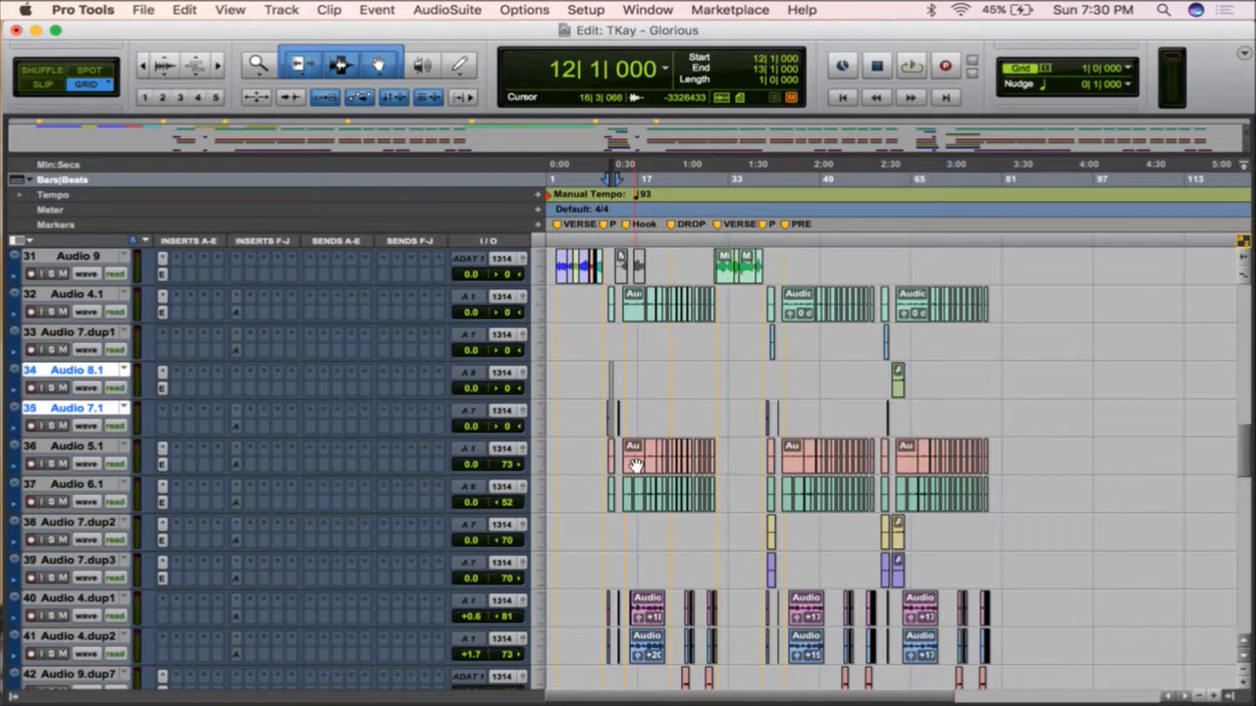
pyautogui.scroll(-7, 636, 465)
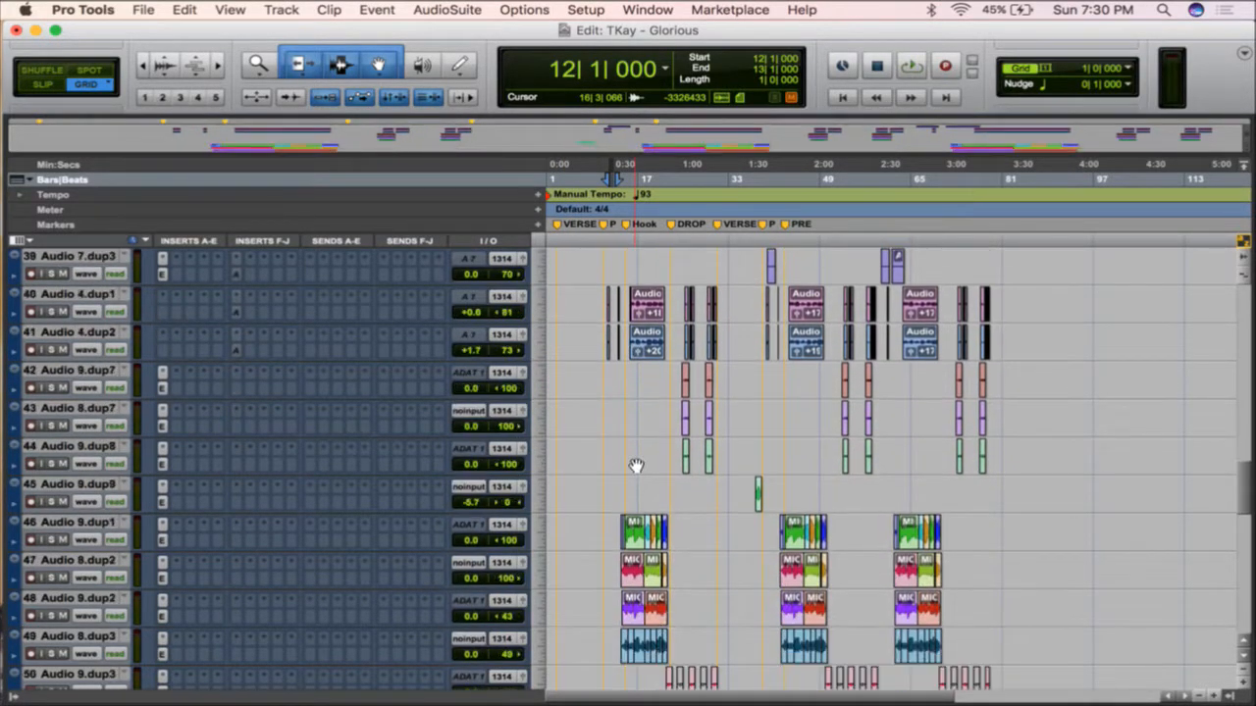
# - Move the Audio 9.dup9 track up to between Audio 7.1 and Audio 5.1
pyautogui.moveTo(73, 483); pyautogui.dragTo(709, 478)
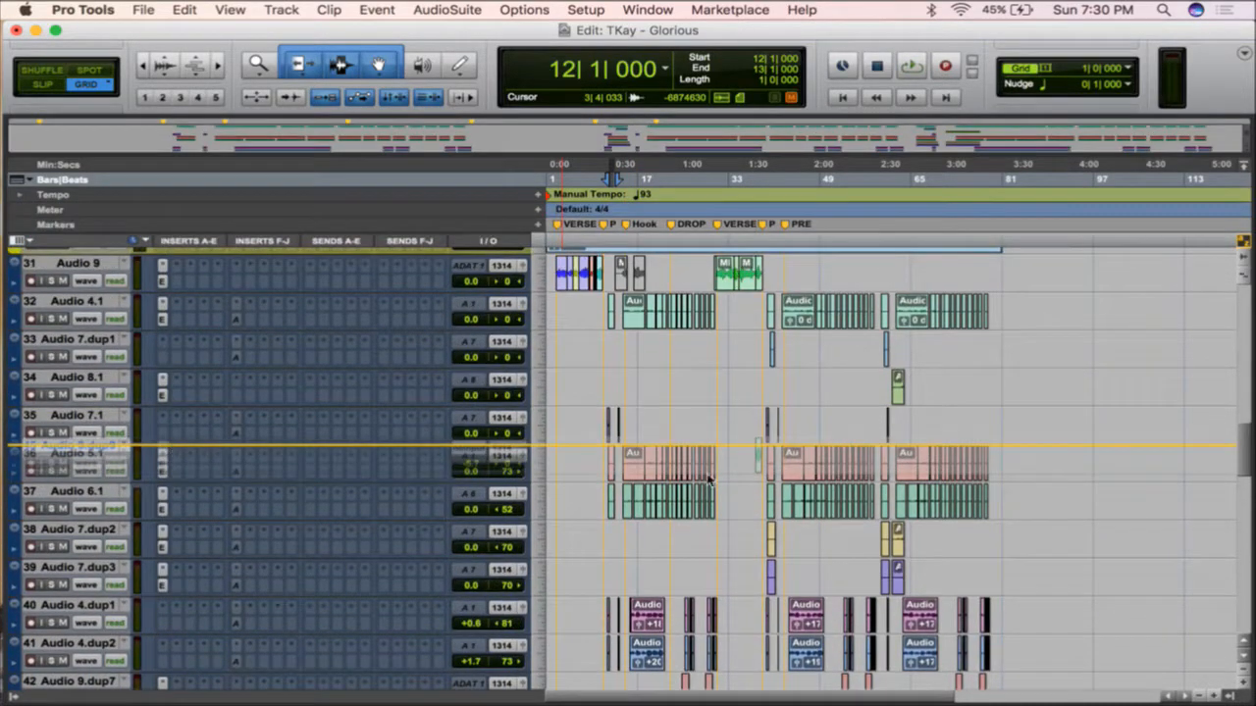
pyautogui.moveTo(773, 567); pyautogui.dragTo(773, 567)
# - Move the Audio 8.dup8 and Audio 9.dup6 tracks together to between Audio 9.dup9 and Audio 5.1
pyautogui.scroll(-11, 773, 567)
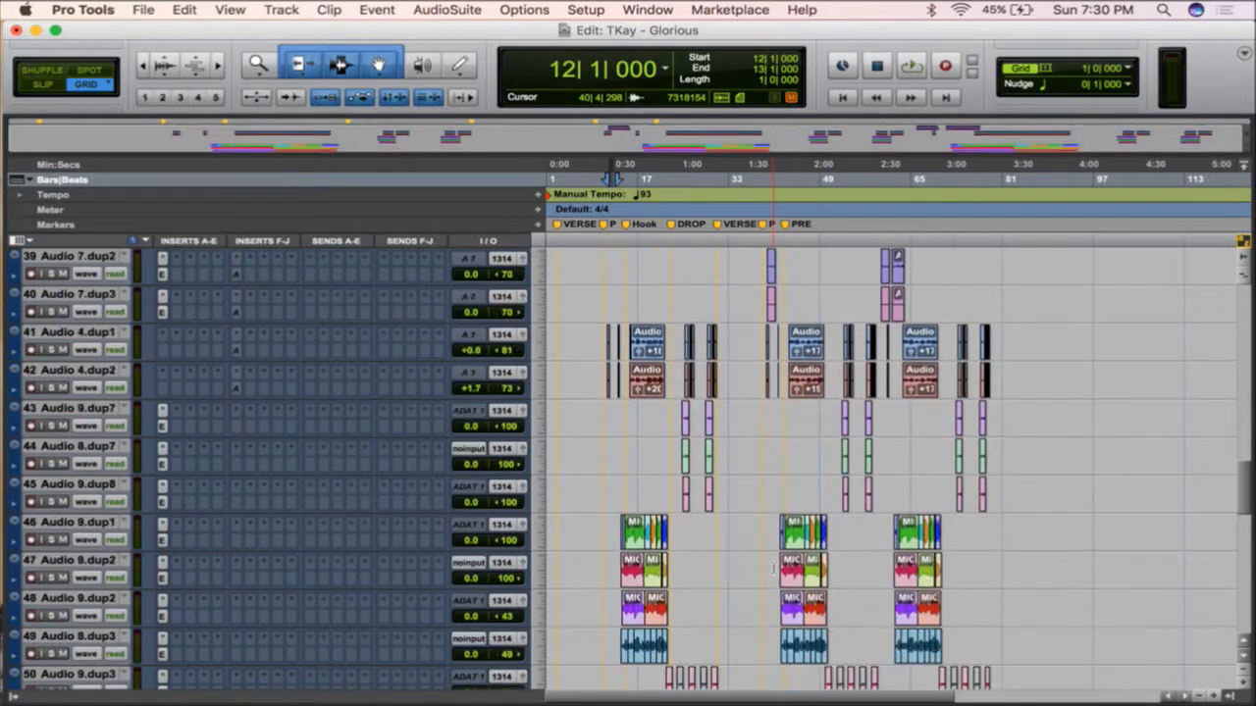
pyautogui.scroll(-5, 628, 574)
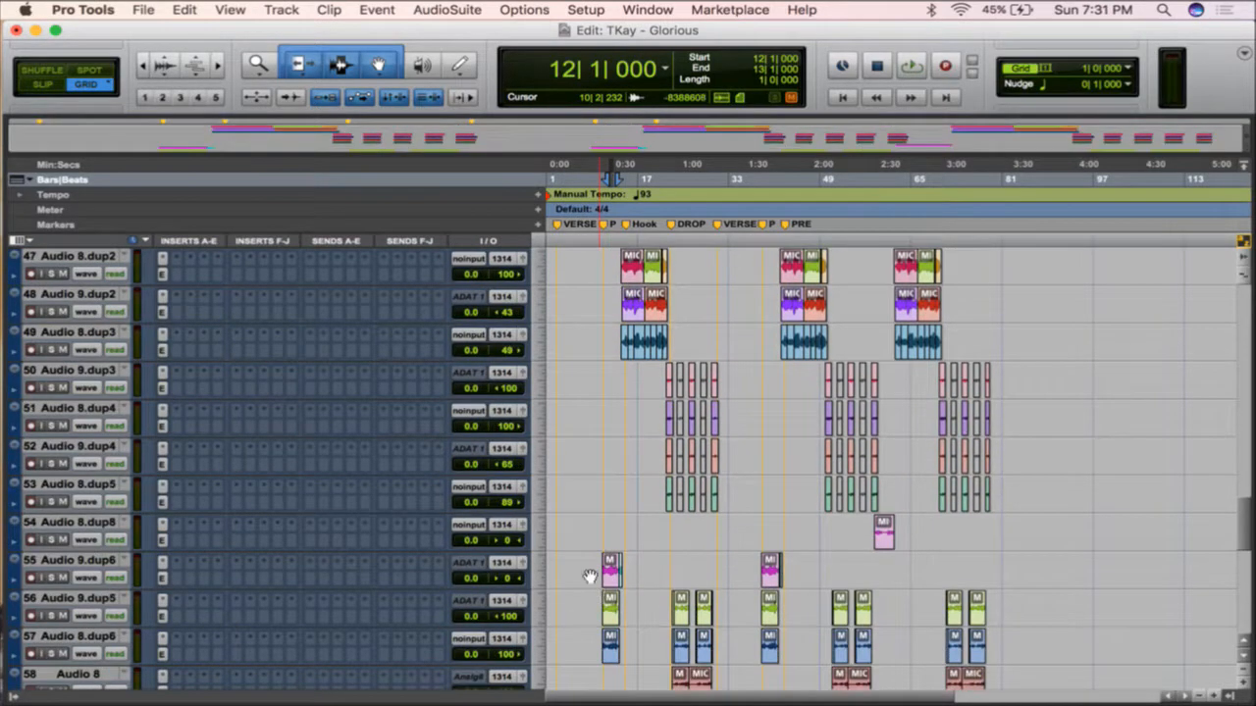
pyautogui.click(102, 526)
pyautogui.scroll(-2, 98, 491)
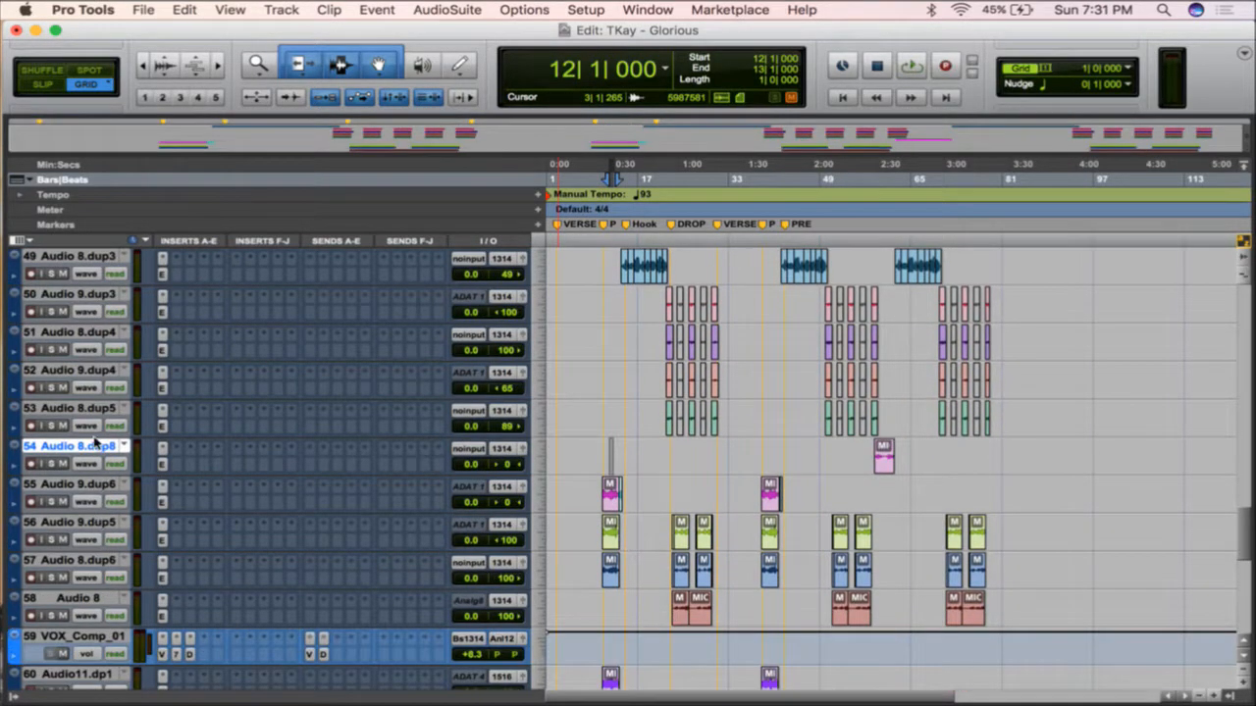
pyautogui.keyDown('shift'); pyautogui.click(89, 483); pyautogui.keyUp('shift')
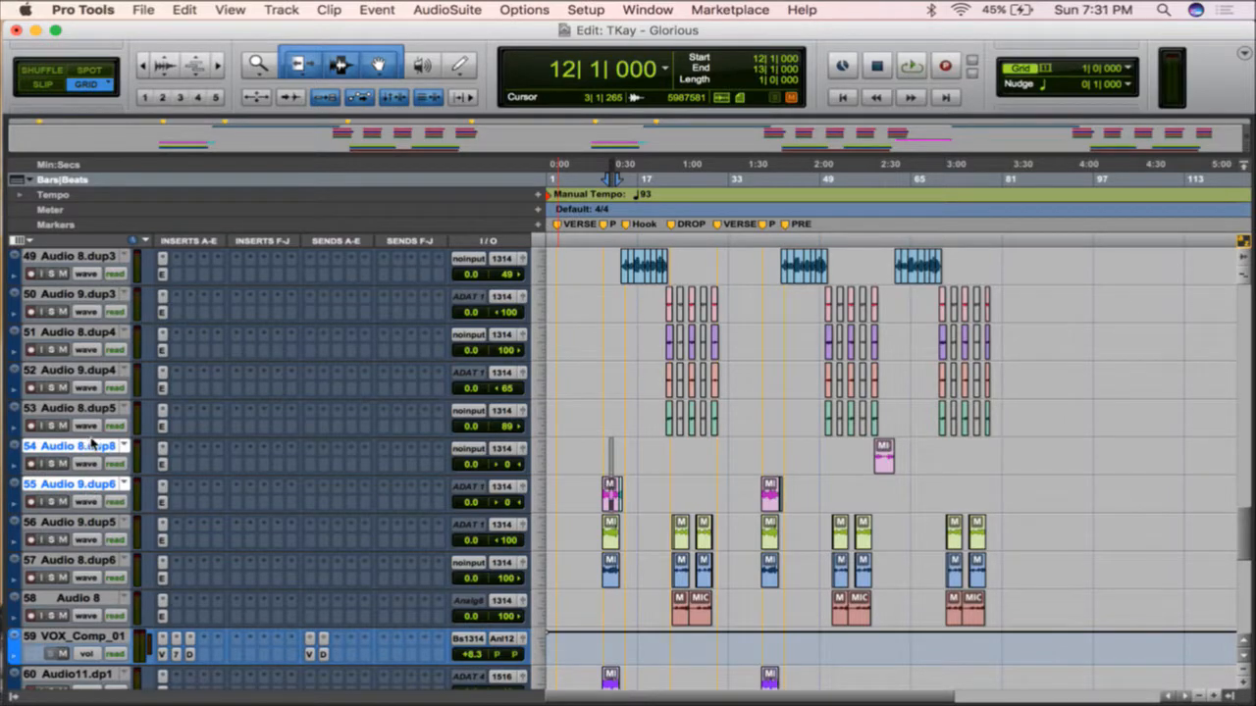
pyautogui.moveTo(94, 444); pyautogui.dragTo(149, 504)
pyautogui.moveTo(557, 505); pyautogui.dragTo(560, 506)
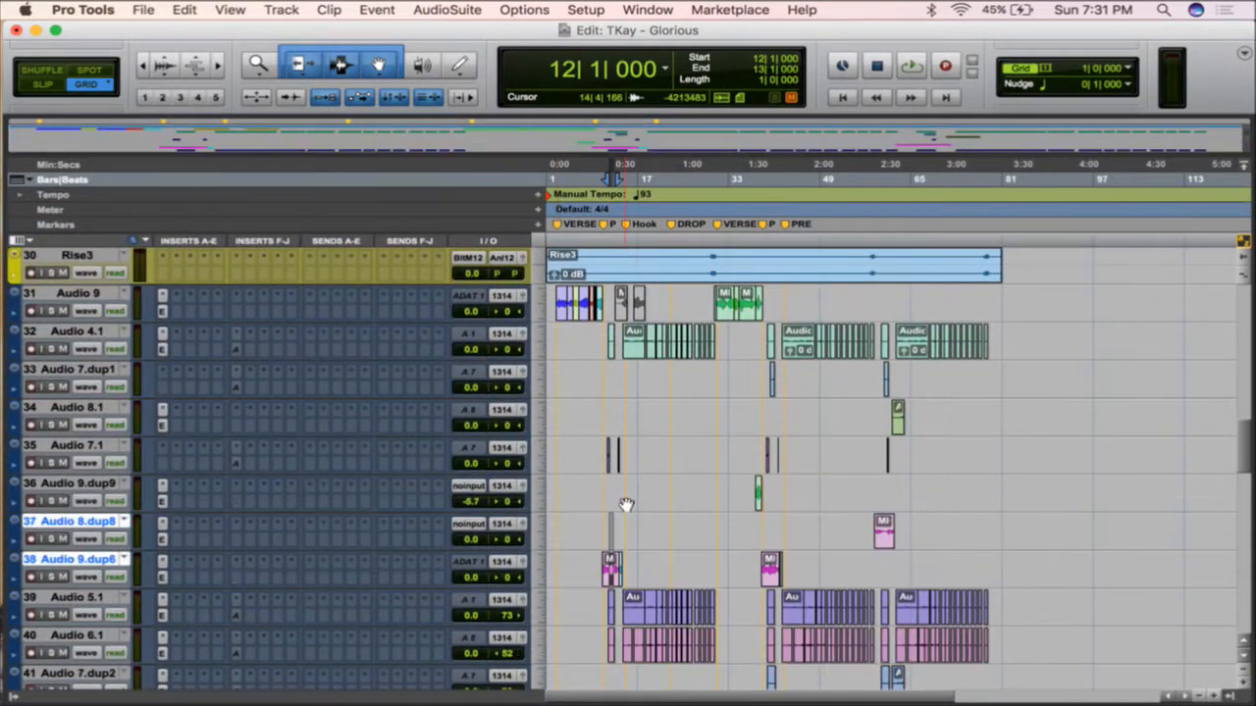
# - Review the order of the vocal tracks from Audio 9 down to those below VOX_Comp_01
pyautogui.scroll(-2, 648, 476)
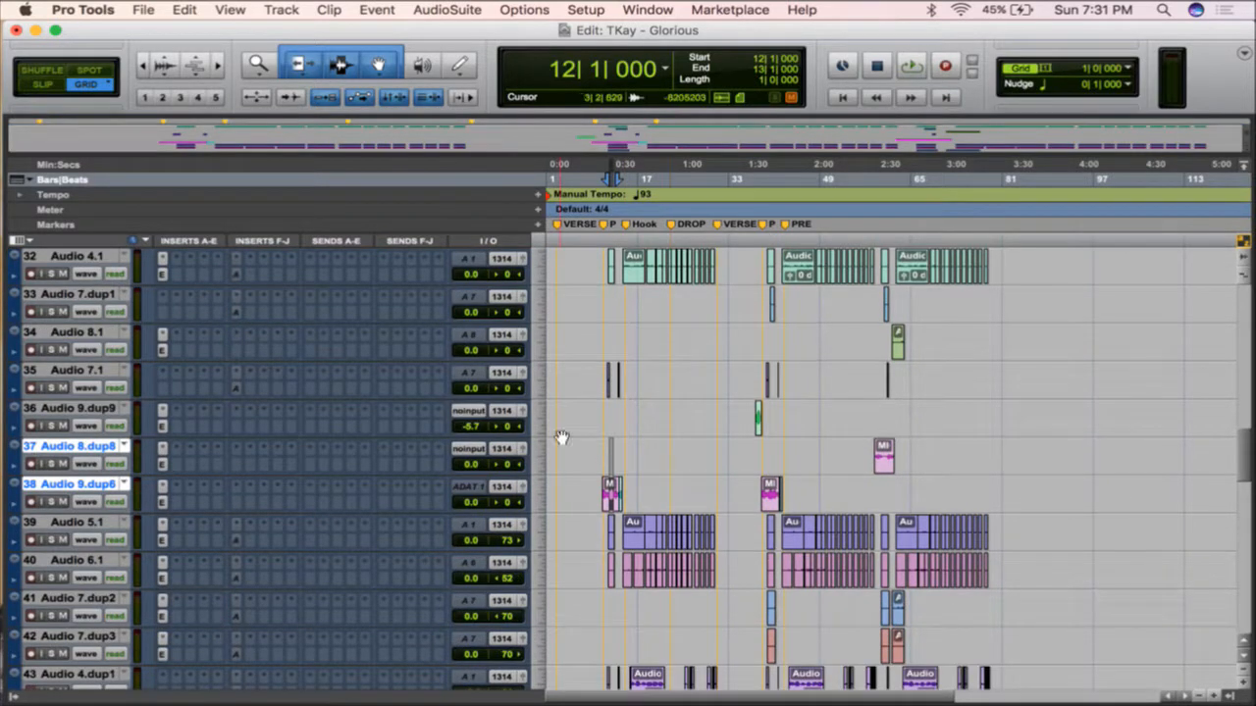
pyautogui.click(813, 462)
pyautogui.scroll(-2, 827, 565)
pyautogui.scroll(-9, 827, 566)
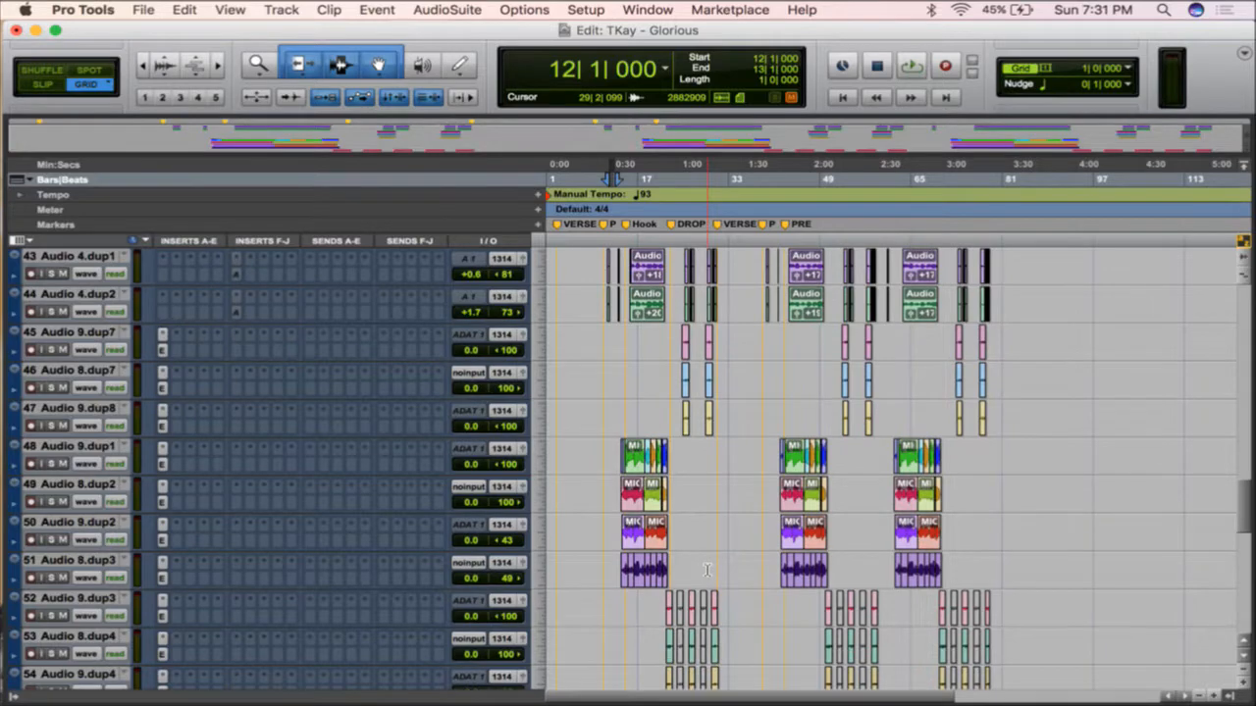
pyautogui.scroll(-12, 706, 569)
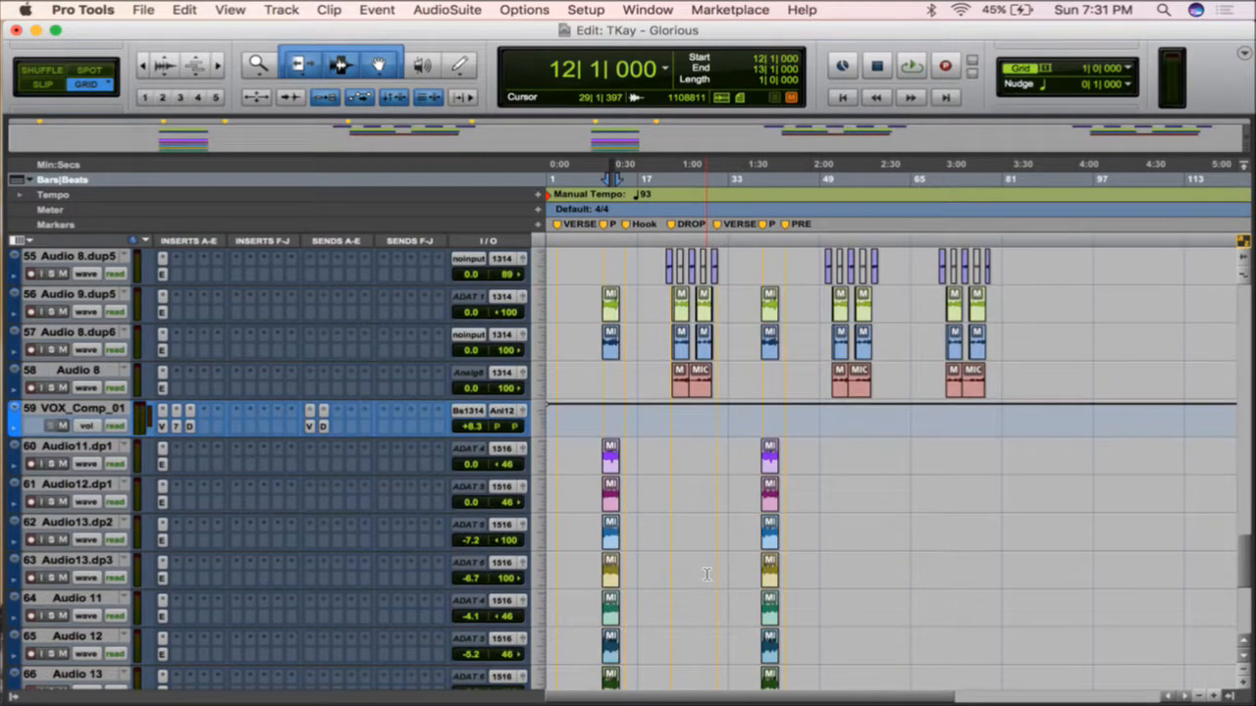
pyautogui.scroll(19, 706, 574)
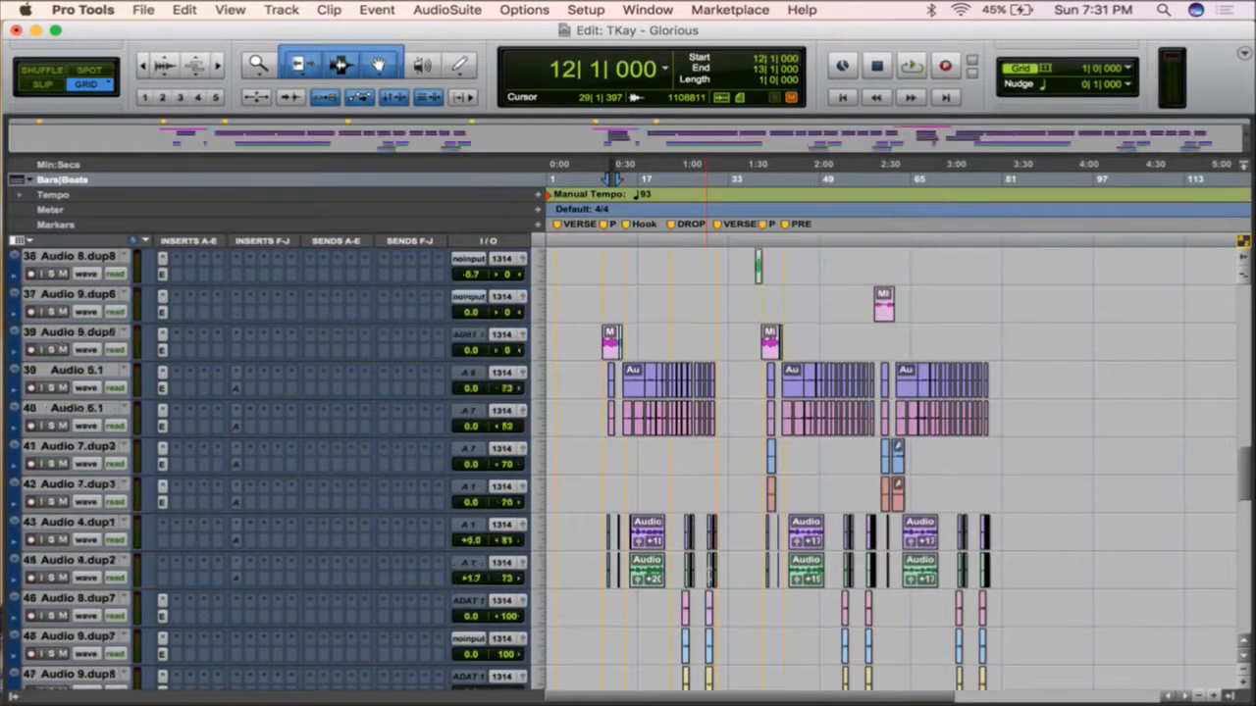
pyautogui.scroll(7, 669, 536)
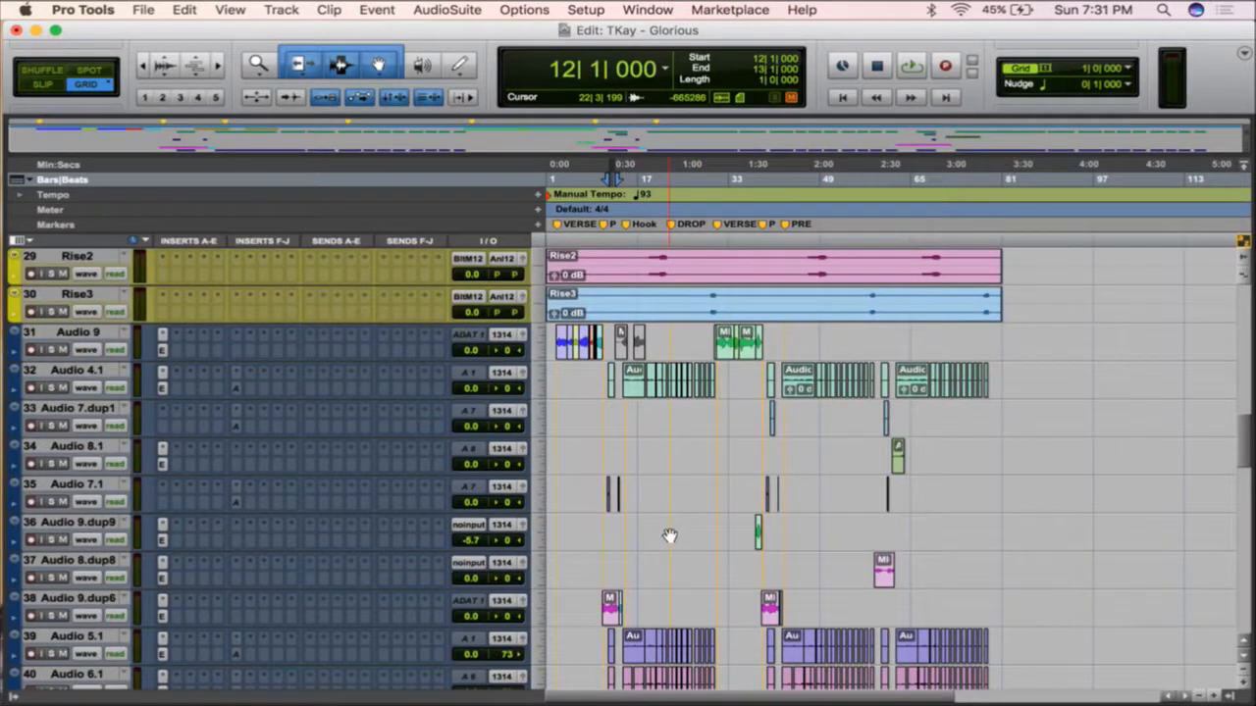
# - Delete the two MIC_117 clips on the Audio 9 track between the first PRE and DROP markers
pyautogui.press('t')
pyautogui.press('t')
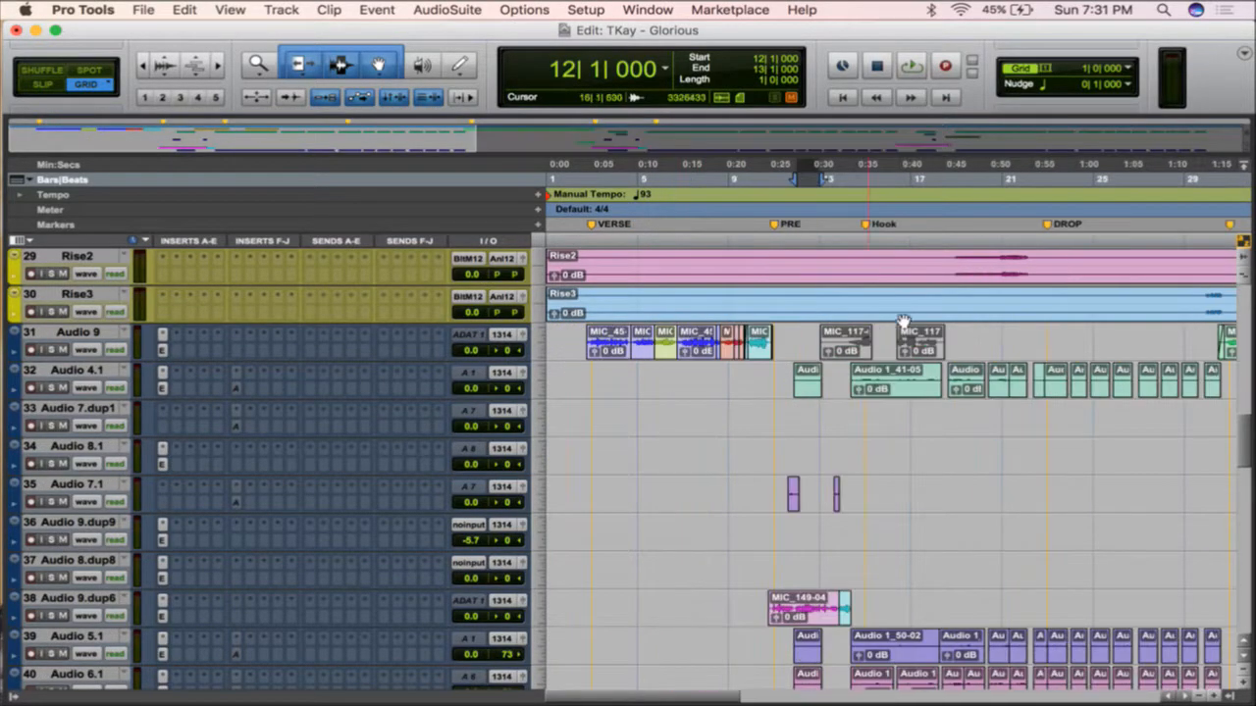
pyautogui.moveTo(783, 341); pyautogui.dragTo(1037, 346)
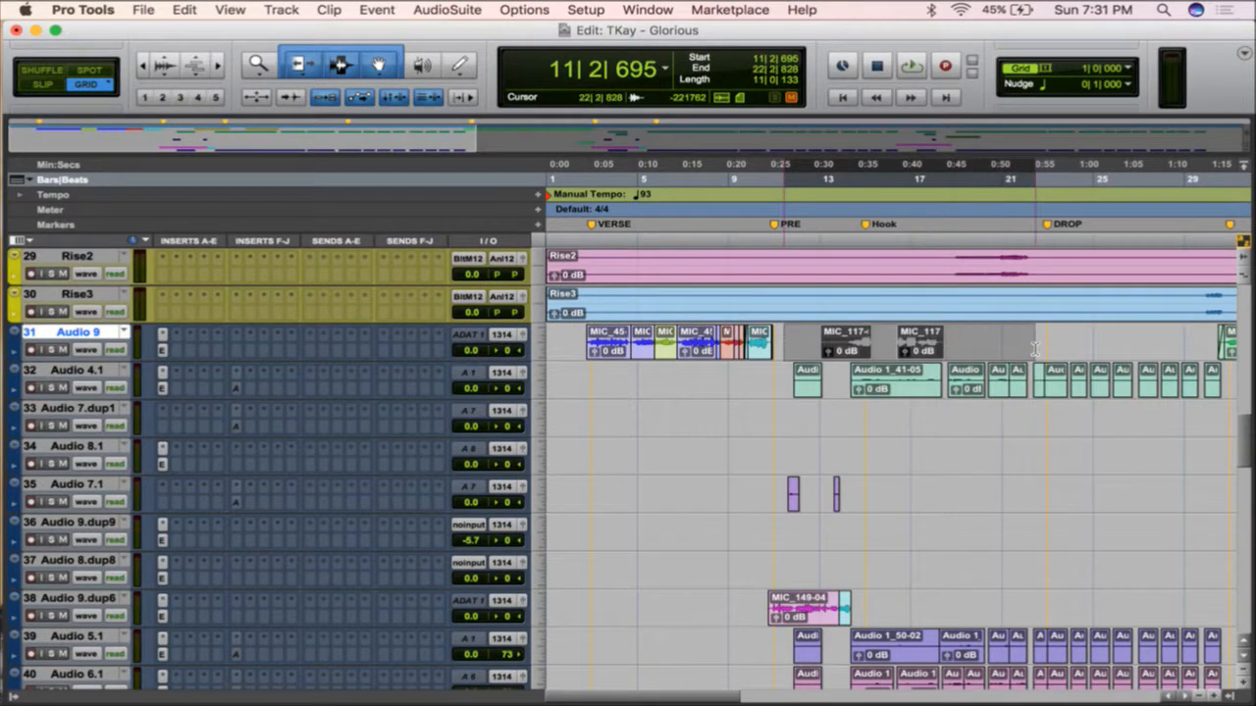
pyautogui.press('Delete')
# - Examine where the clips on Audio 7.1 and Audio 9.dup9 sit in the song, selecting the range around each
pyautogui.hscroll(2, 979, 523)
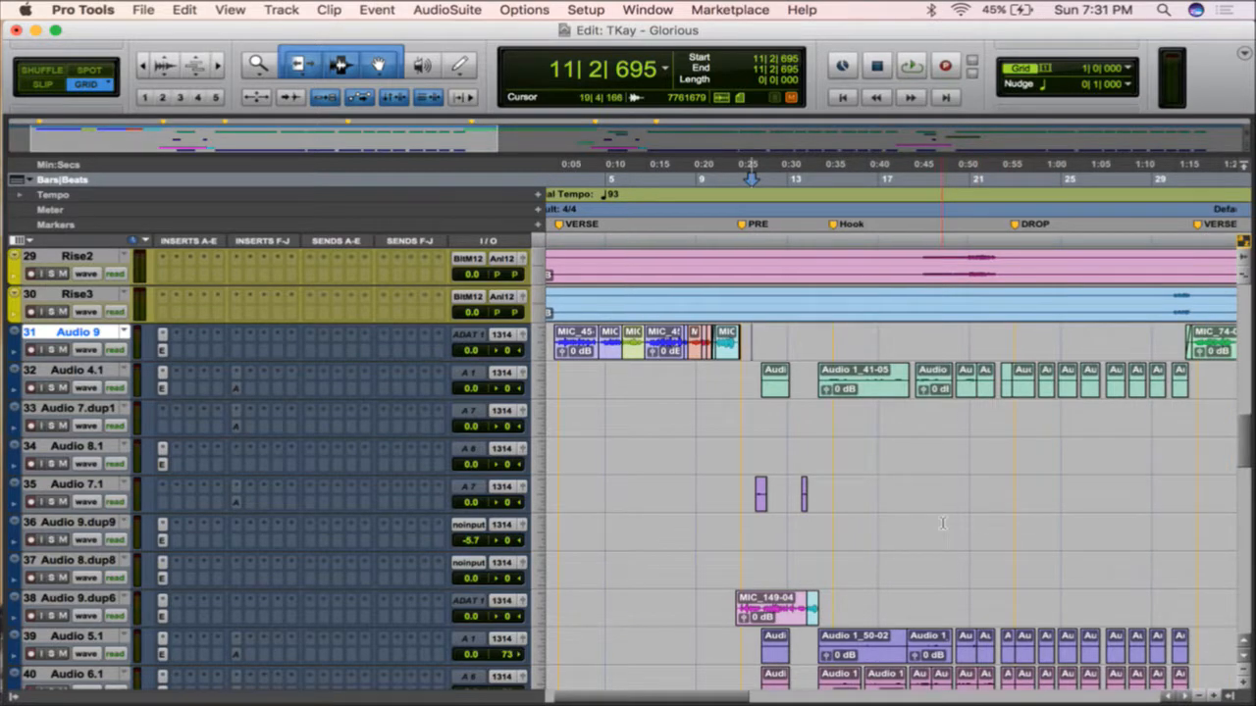
pyautogui.press('r')
pyautogui.hscroll(5, 967, 528)
pyautogui.hscroll(-5, 967, 527)
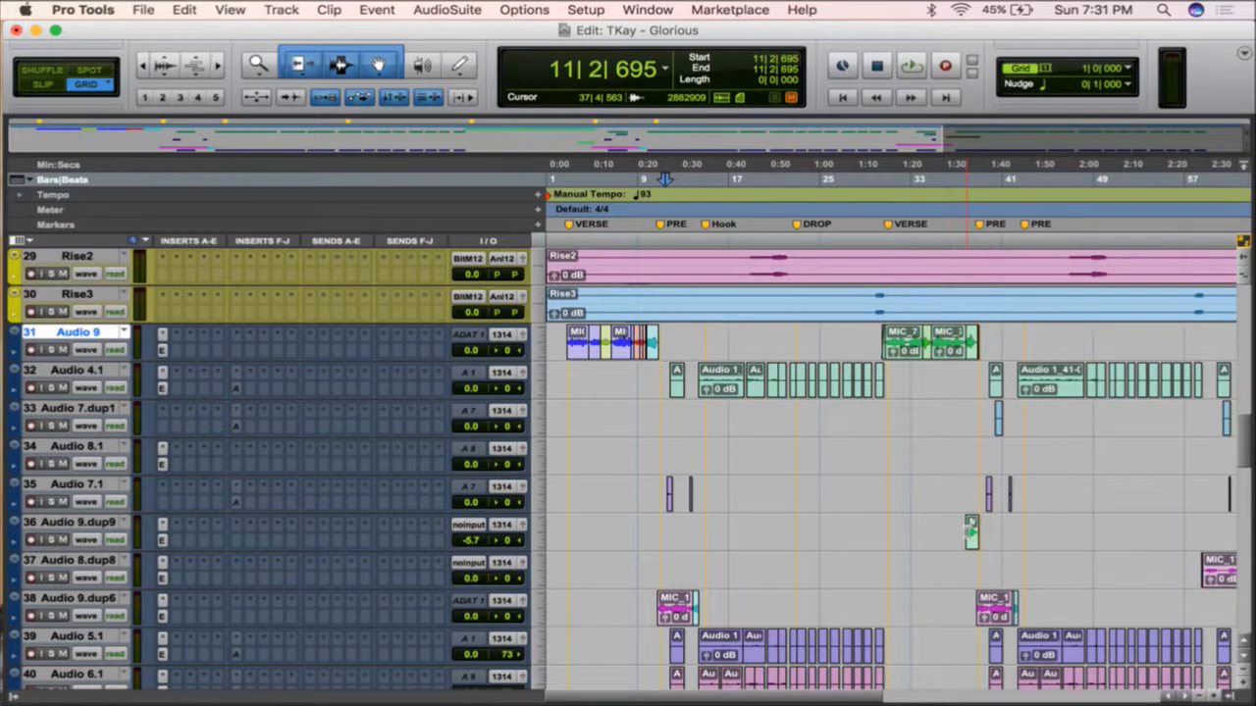
pyautogui.moveTo(661, 488); pyautogui.dragTo(728, 491)
pyautogui.click(971, 530)
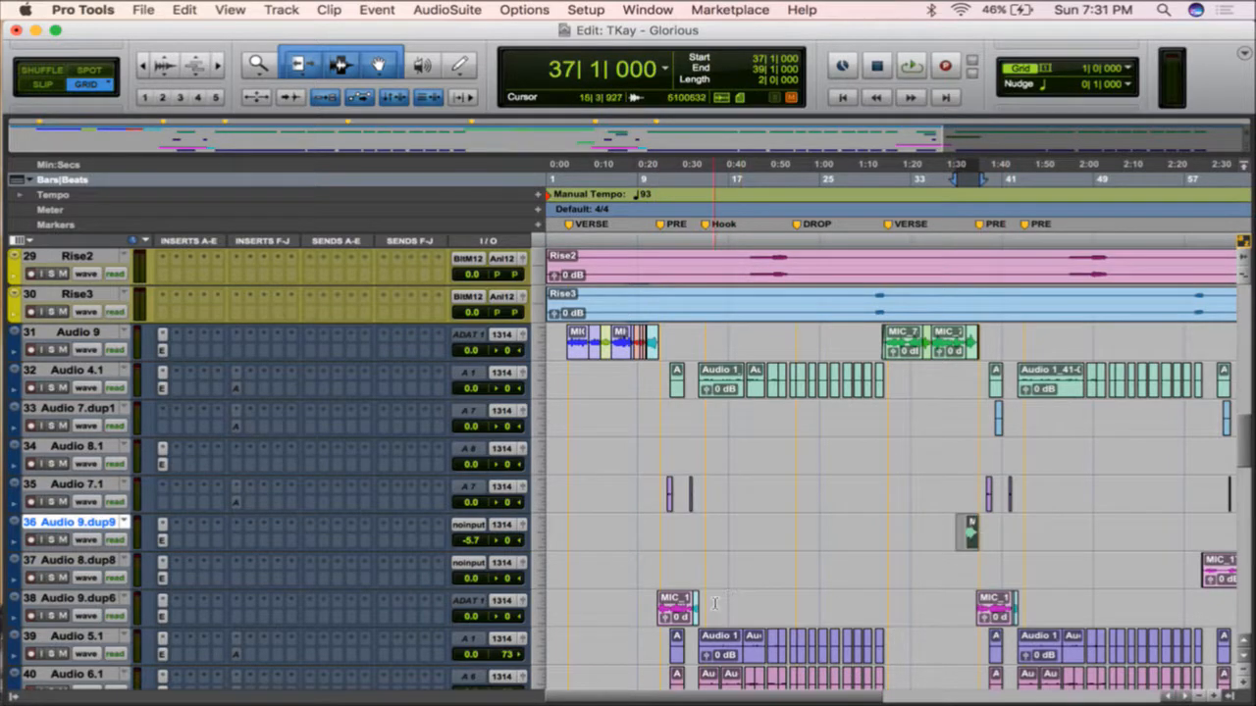
# - Solo the Audio 9.dup6 track and listen to its first clips from bar 10 to bar 16
pyautogui.moveTo(722, 603); pyautogui.dragTo(649, 603)
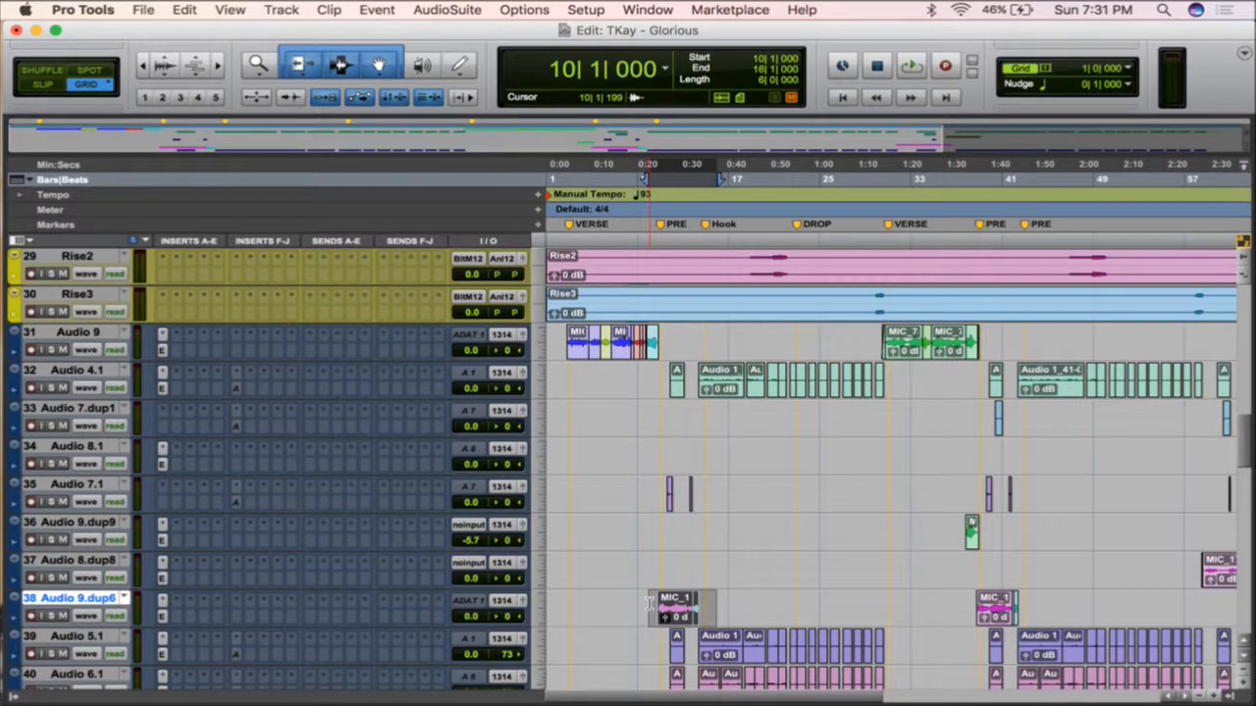
pyautogui.click(54, 615)
pyautogui.press('space')
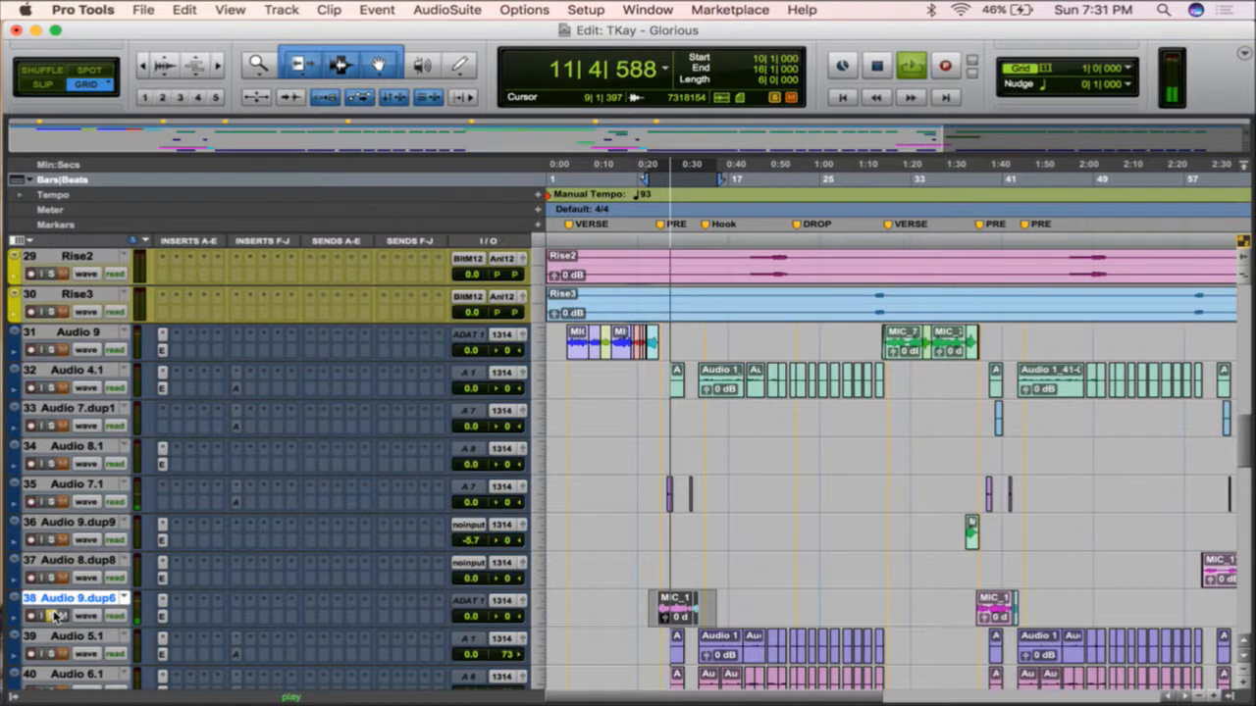
pyautogui.press('space')
# - Solo the Audio 7.1 track instead of Audio 9.dup6 and listen to its first clip
pyautogui.click(664, 484)
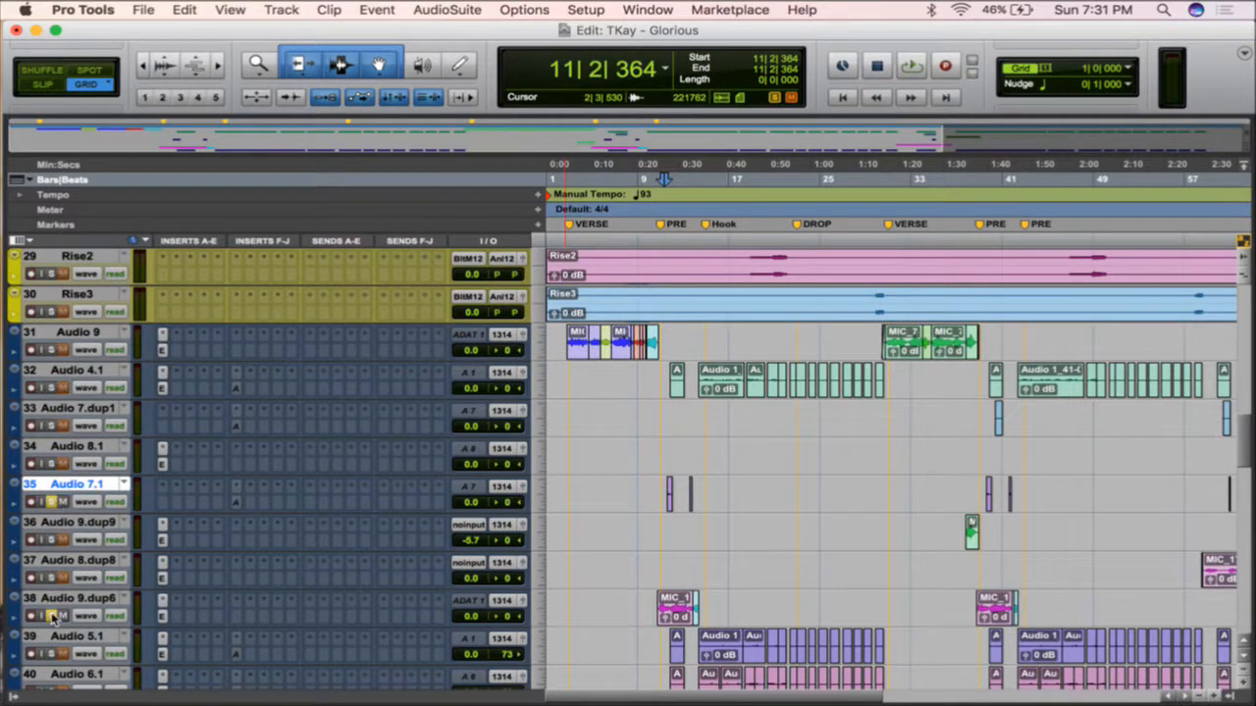
pyautogui.press('space')
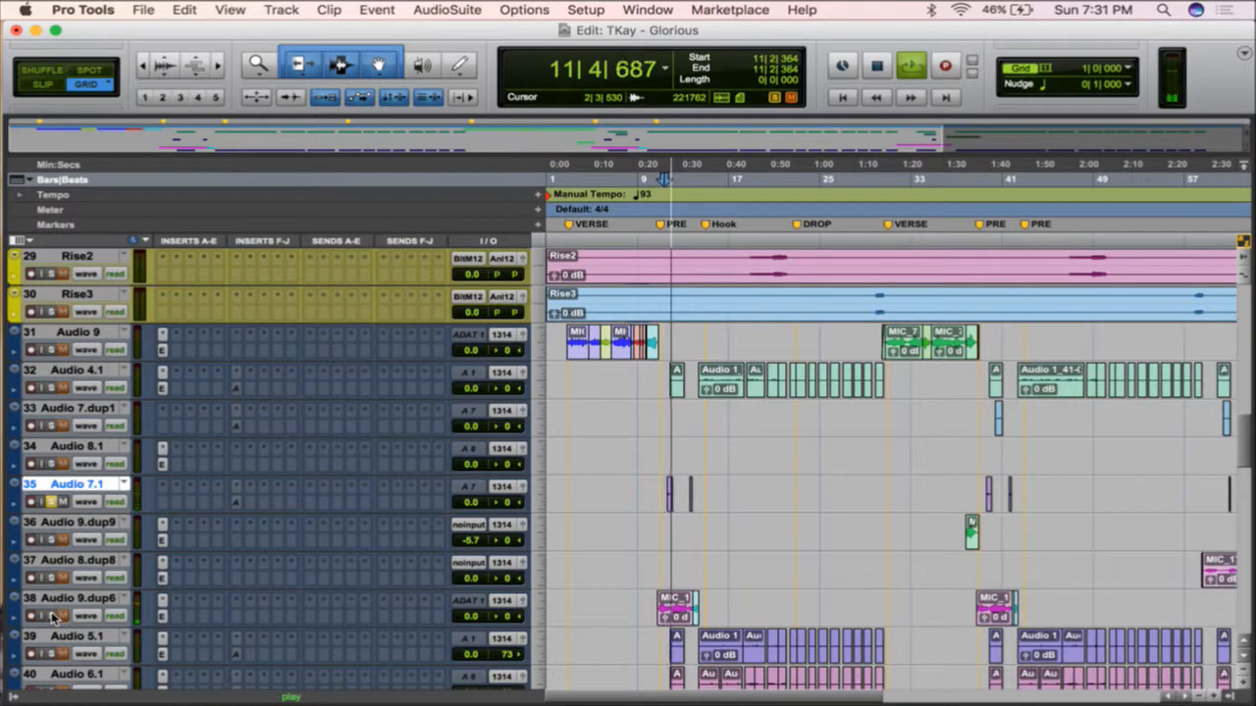
pyautogui.press('space')
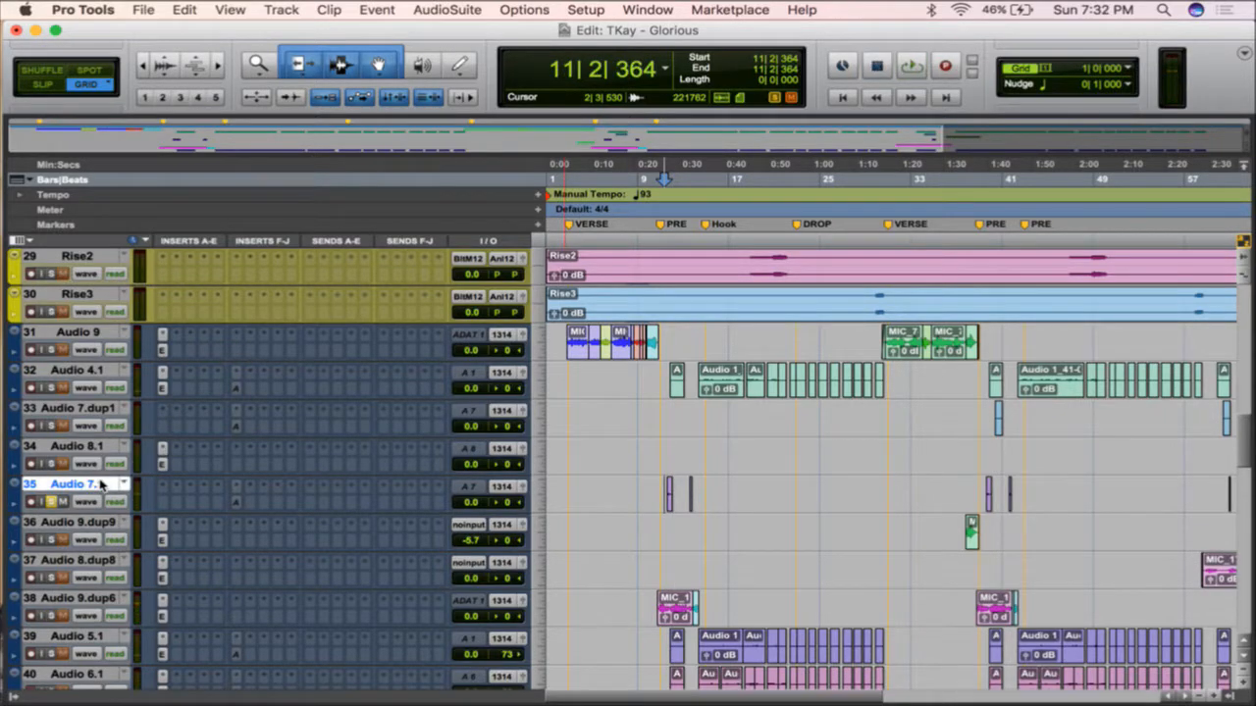
# - Move the Audio 7.1 track down to between Audio 8 and VOX_Comp_01
pyautogui.moveTo(101, 483); pyautogui.dragTo(101, 575)
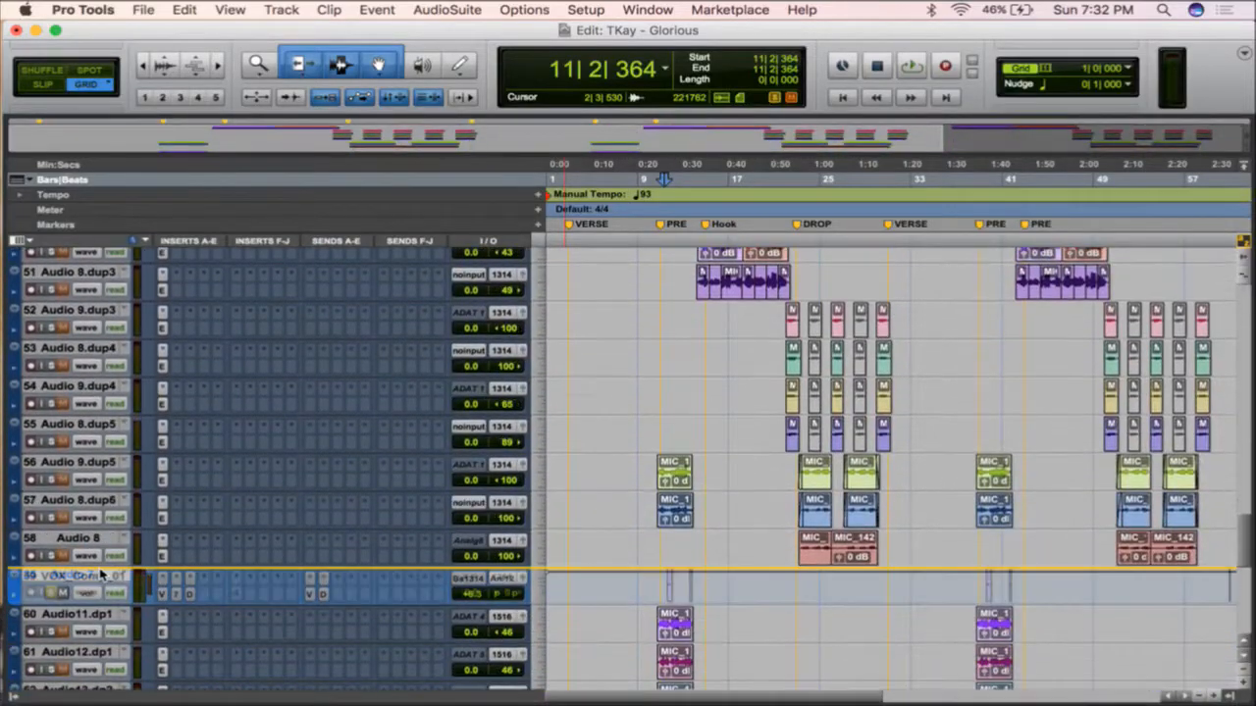
pyautogui.moveTo(717, 585); pyautogui.dragTo(717, 585)
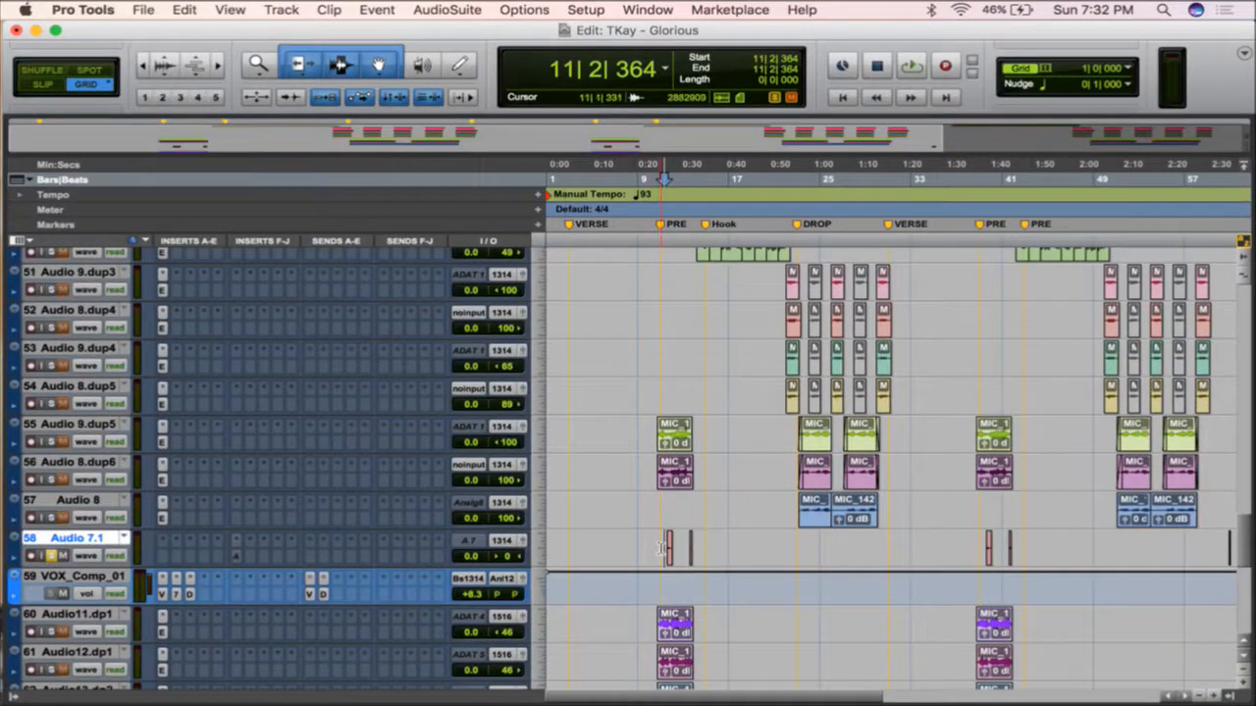
# - Listen to the second clip on Audio 7.1 and check the track's remaining clips along the timeline
pyautogui.click(671, 548)
pyautogui.click(685, 548)
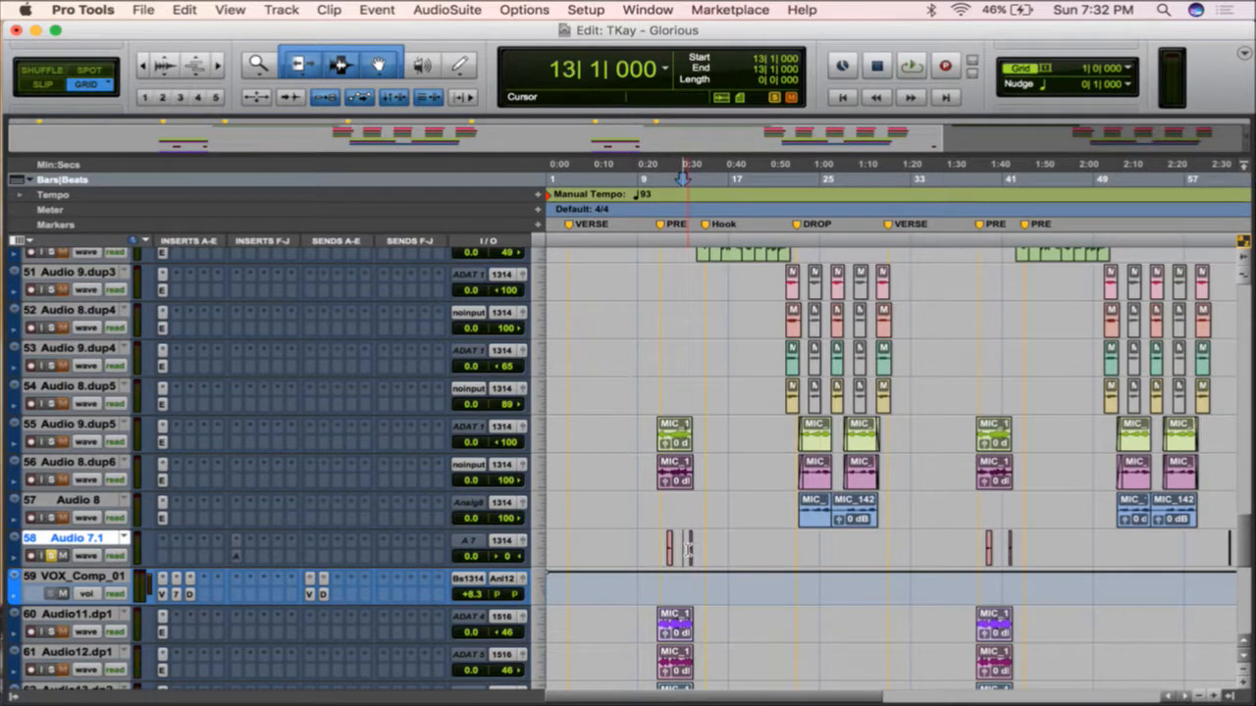
pyautogui.press('t')
pyautogui.press('t')
pyautogui.hscroll(3, 884, 526)
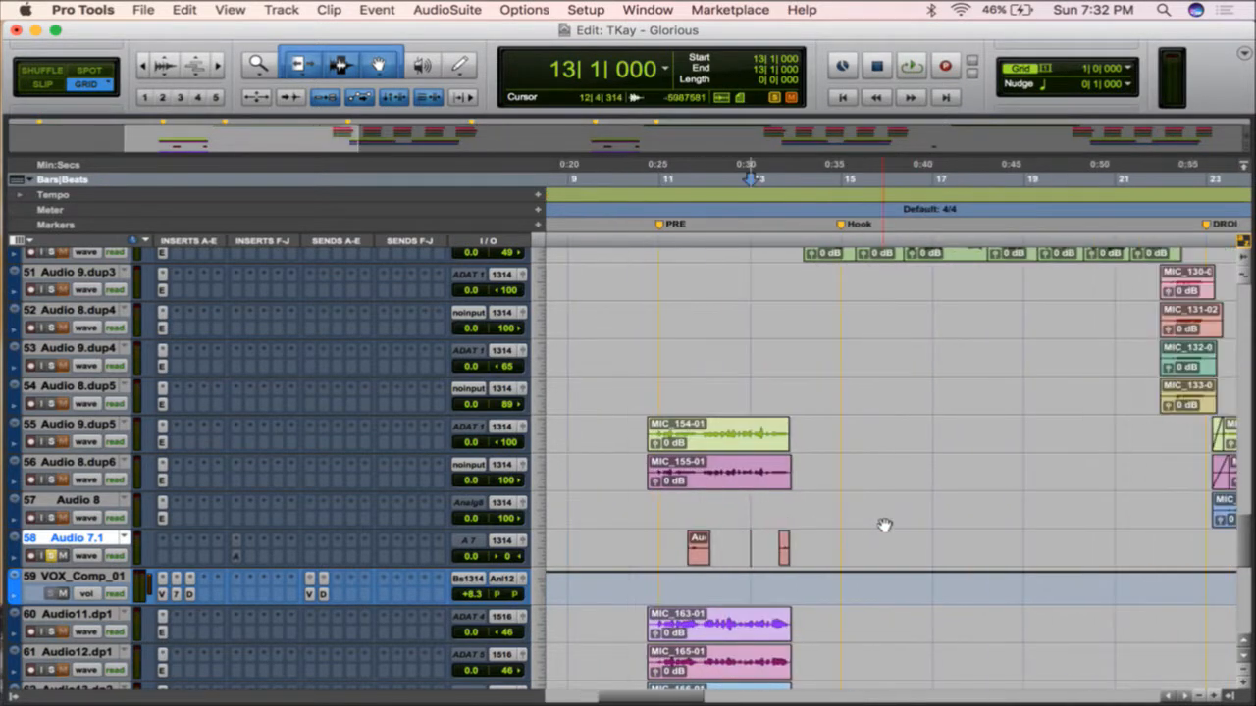
pyautogui.click(782, 551)
pyautogui.press('space')
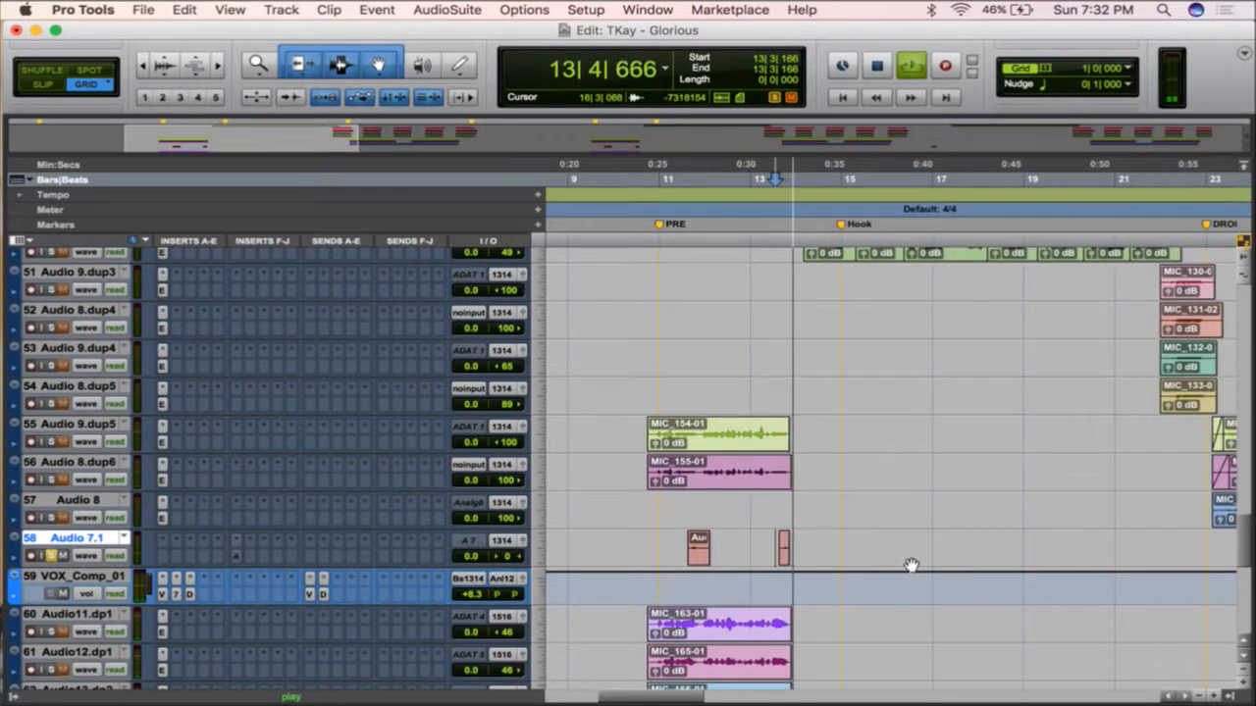
pyautogui.press('space')
pyautogui.hscroll(15, 912, 566)
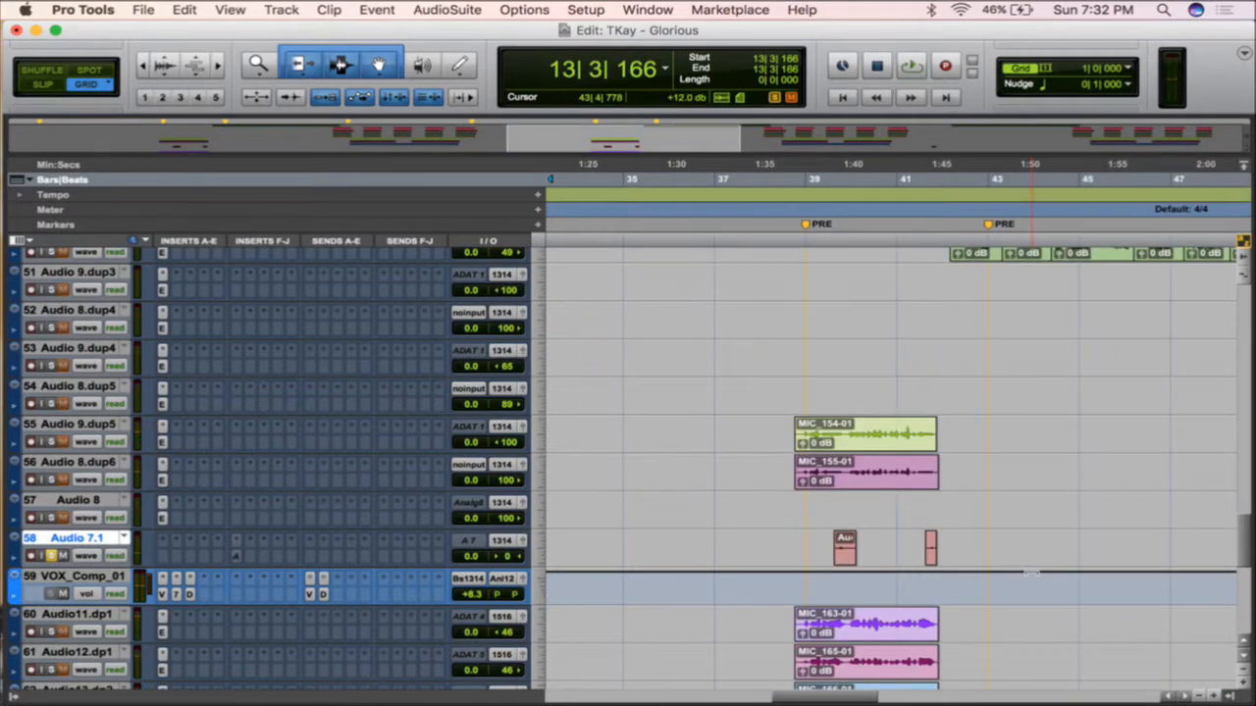
pyautogui.press('r')
pyautogui.press('r')
pyautogui.hscroll(3, 981, 555)
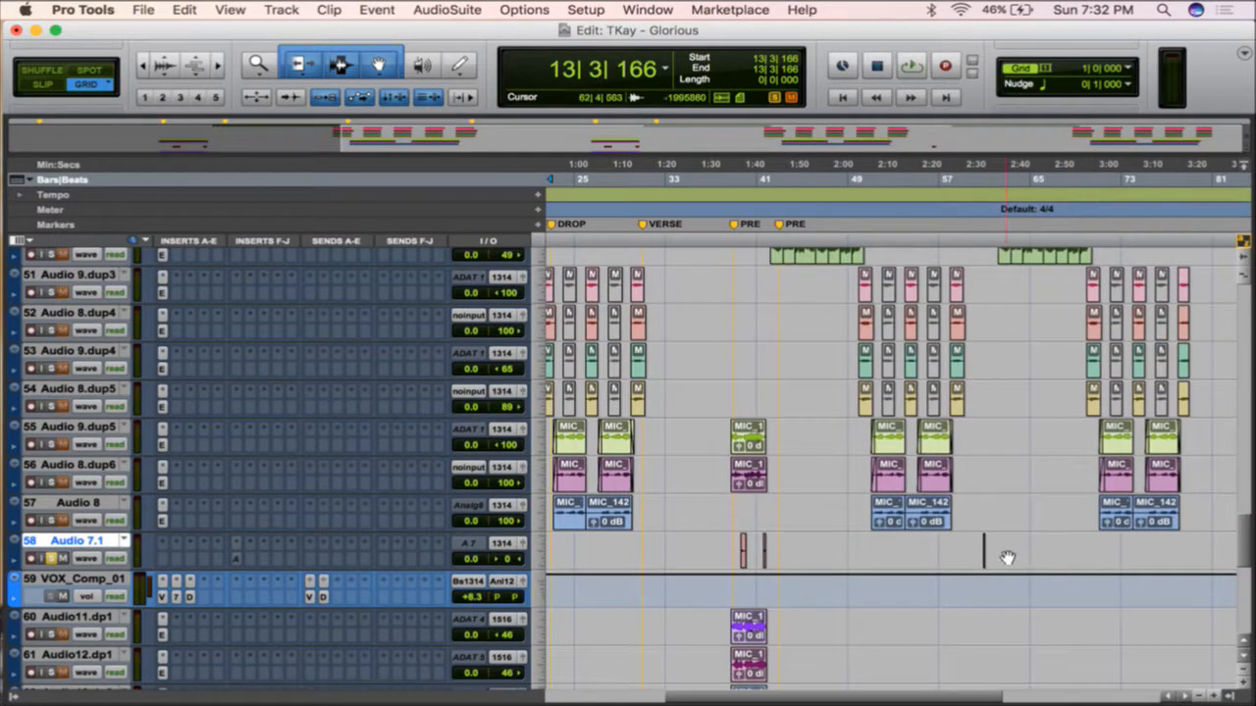
# - Rename the Audio 7.1 track as AL
pyautogui.hscroll(-5, 1035, 552)
pyautogui.scroll(1, 1035, 552)
pyautogui.doubleClick(44, 561)
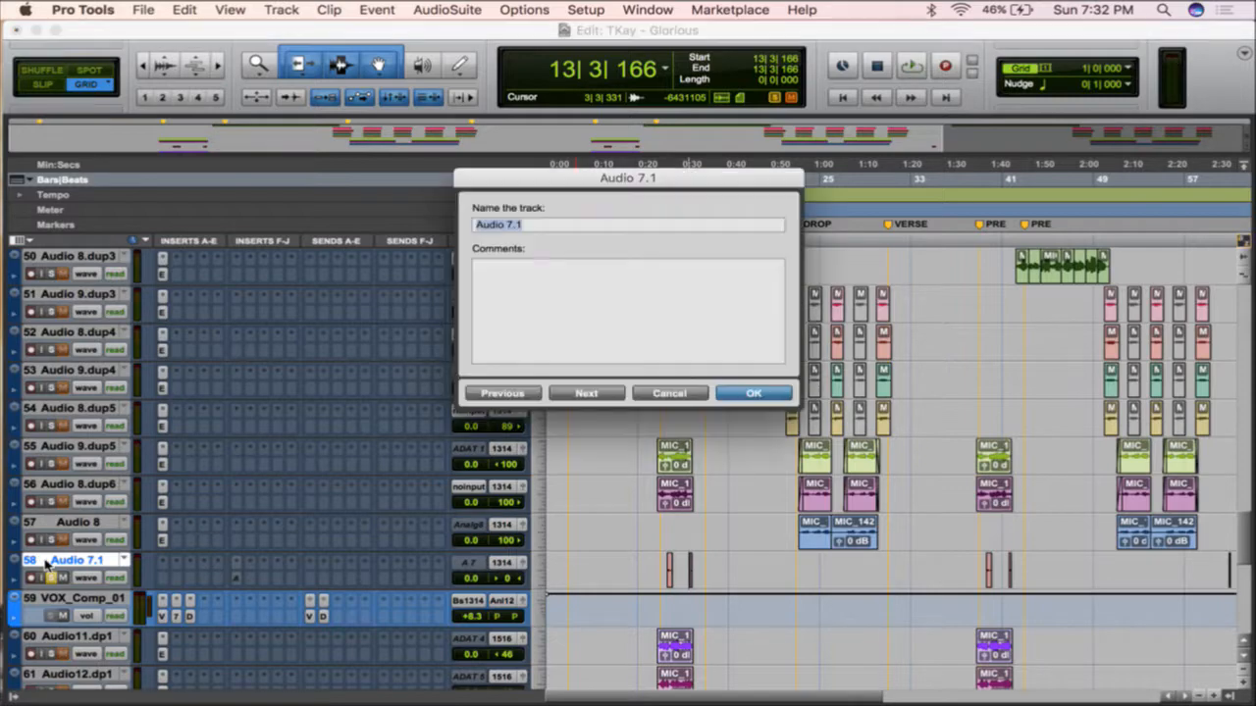
pyautogui.press('Return')
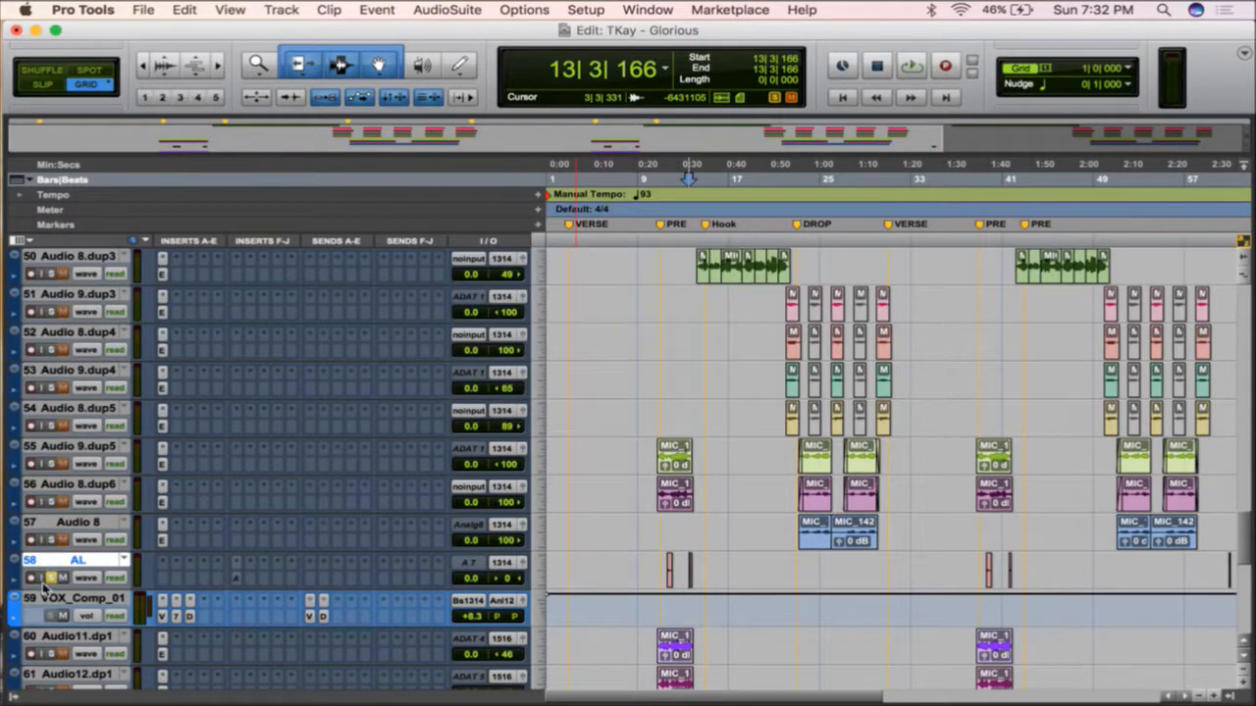
# - Clear the solo on the AL track, then solo Audio 9.dup9 and play it from bar 37
pyautogui.scroll(1, 54, 584)
pyautogui.scroll(10, 882, 416)
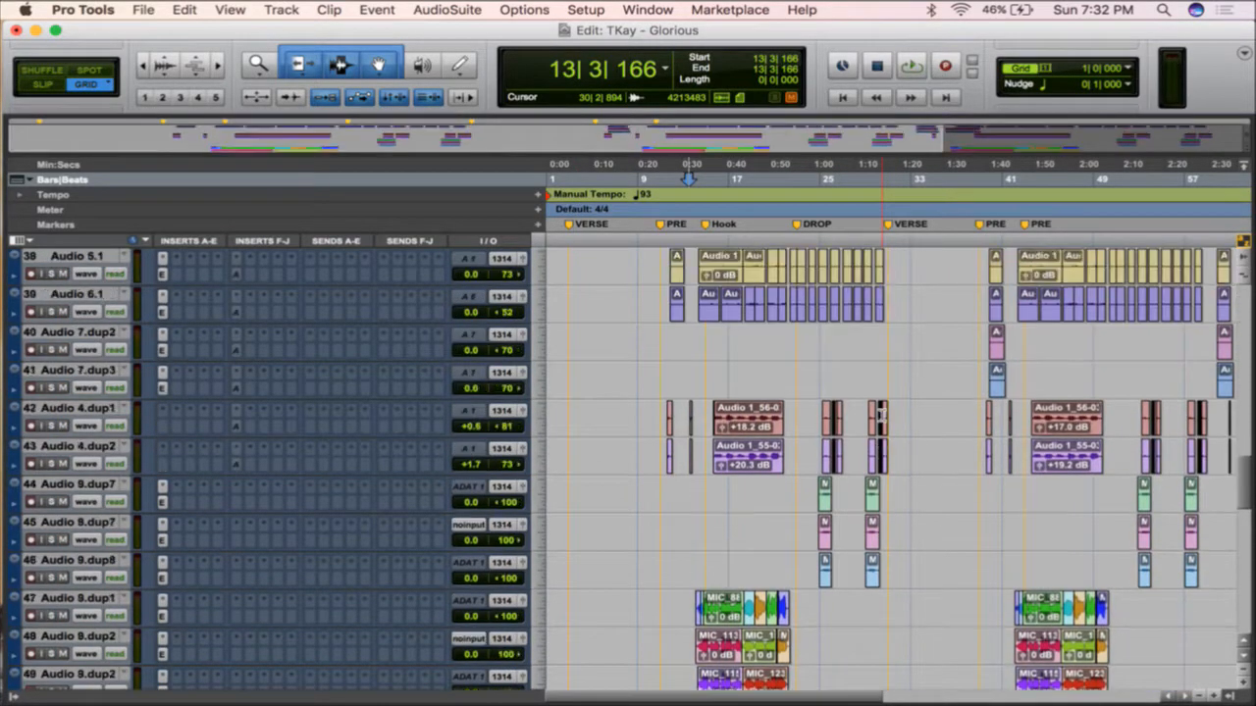
pyautogui.scroll(8, 882, 413)
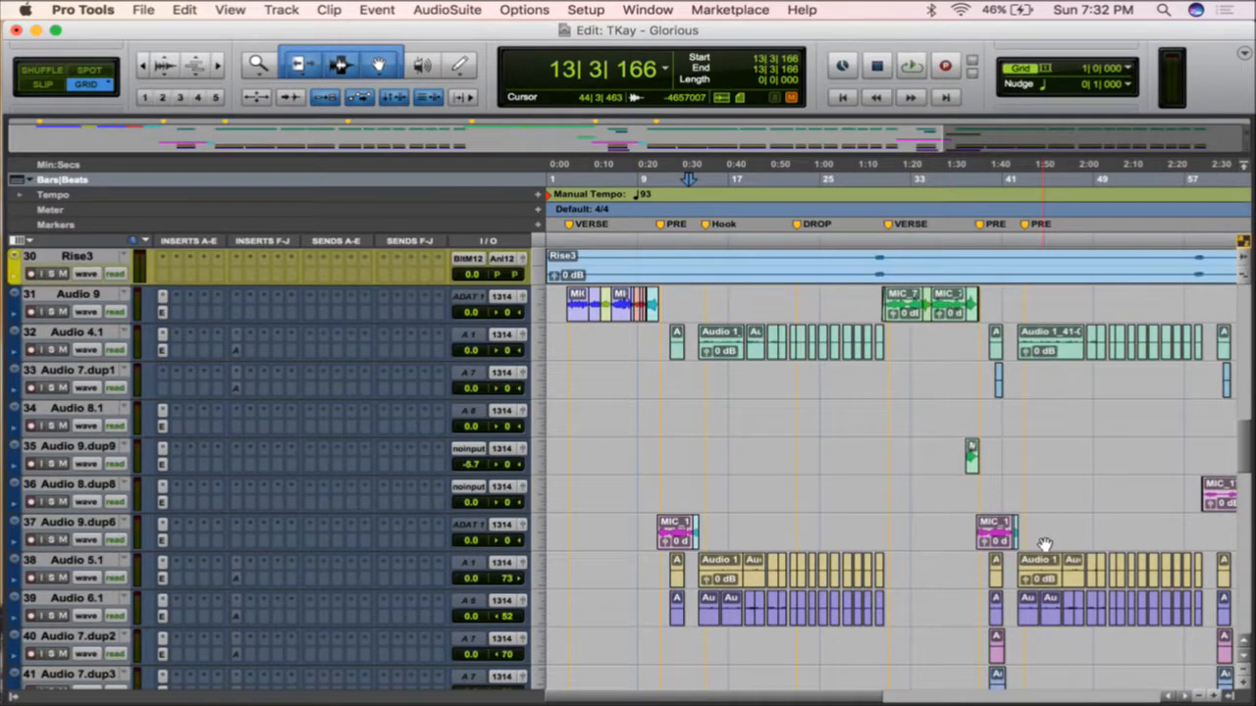
pyautogui.hscroll(3, 871, 454)
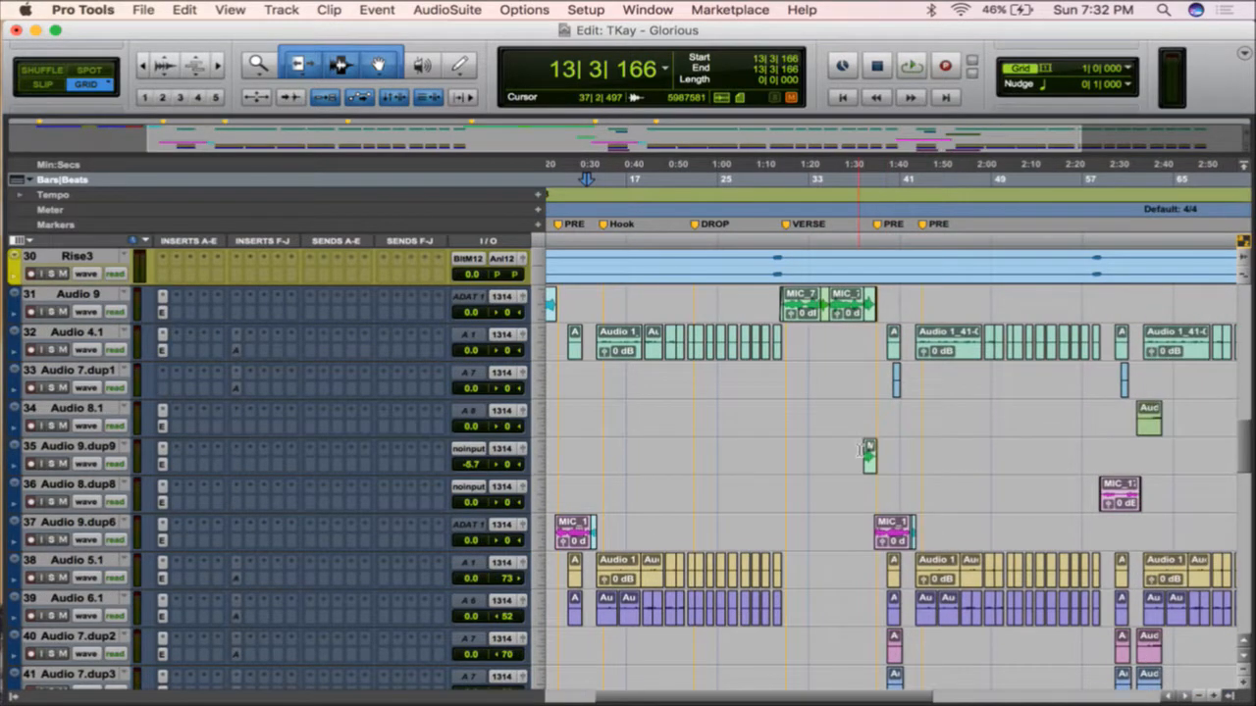
pyautogui.click(860, 449)
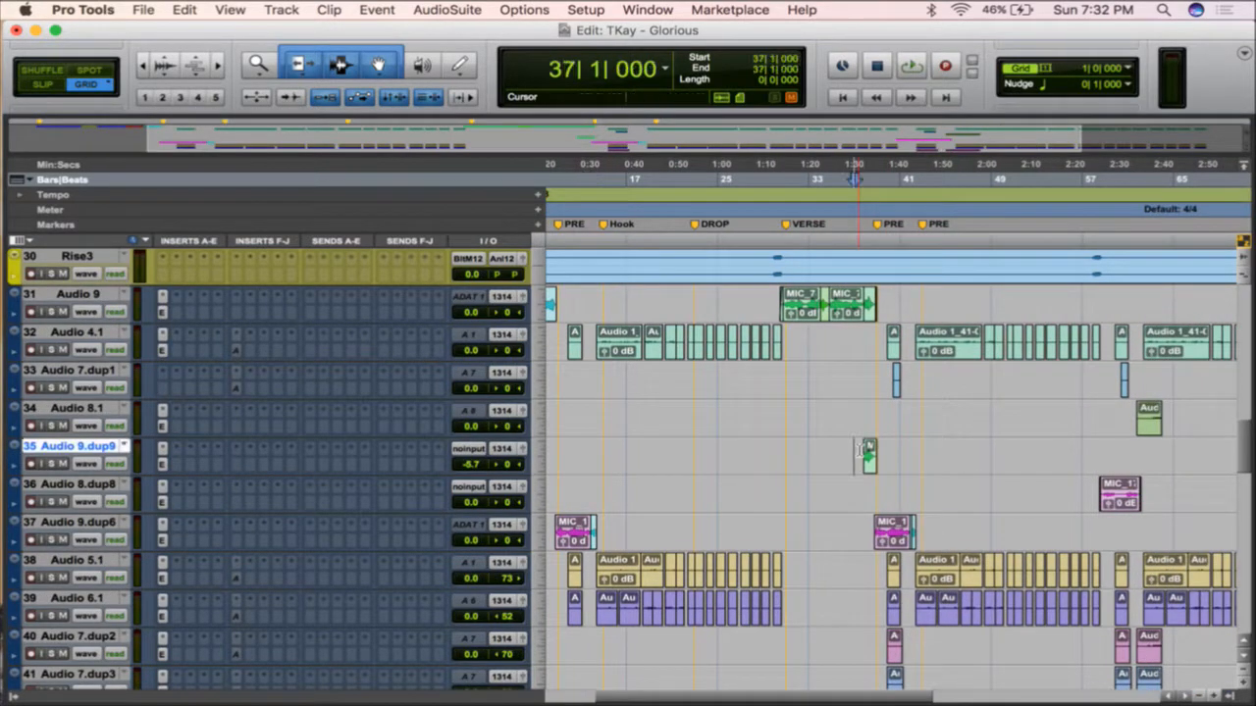
pyautogui.click(56, 463)
pyautogui.press('space')
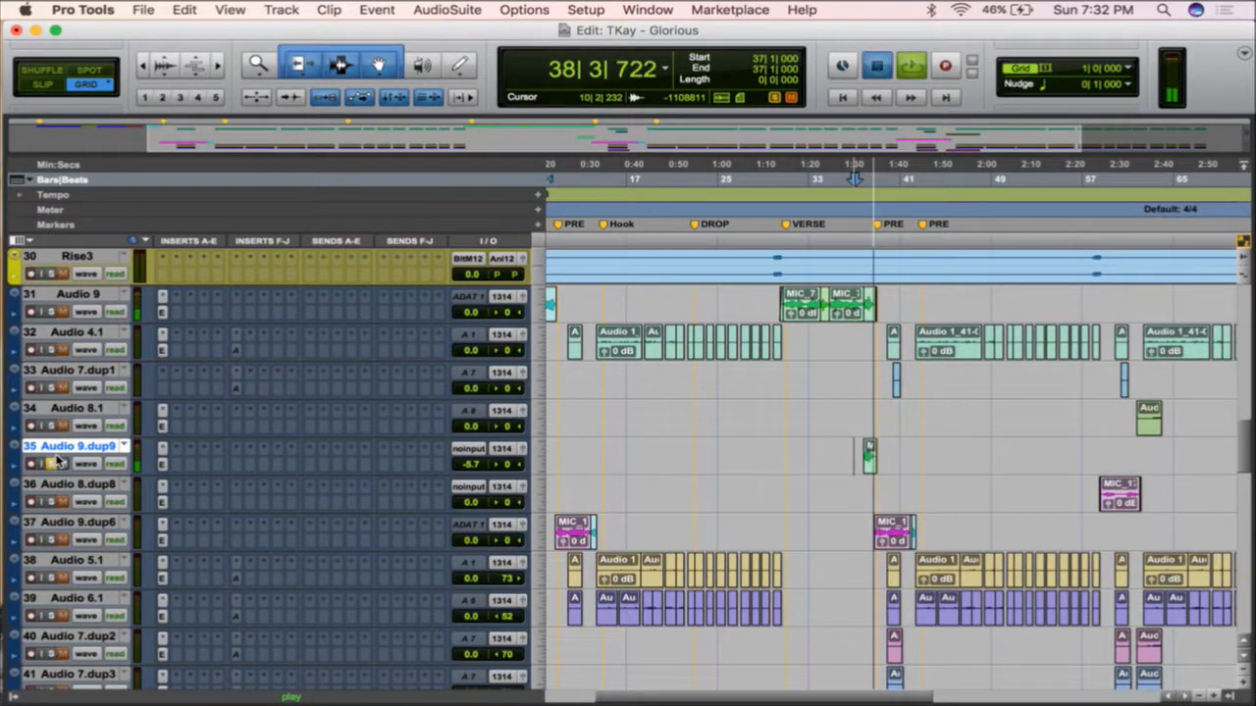
# - Stop playback and move the Audio 9.dup9 track down to between AL and VOX_Comp_01
pyautogui.press('space')
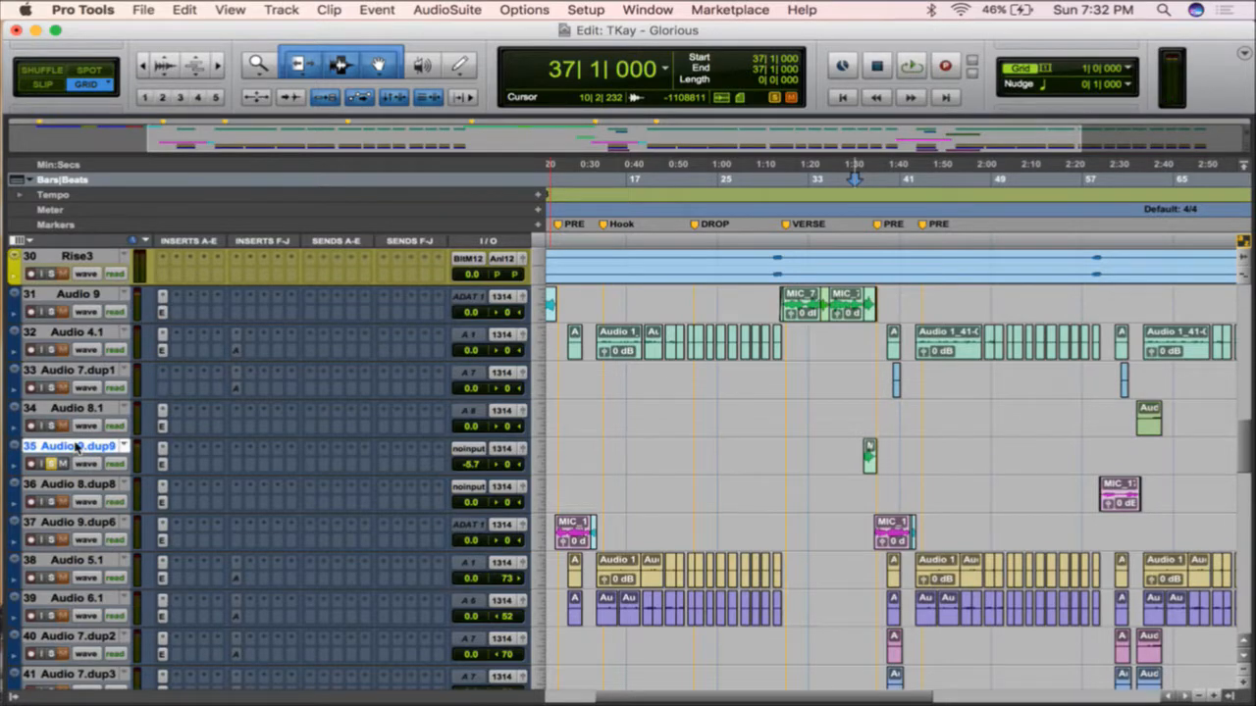
pyautogui.scroll(-9, 77, 447)
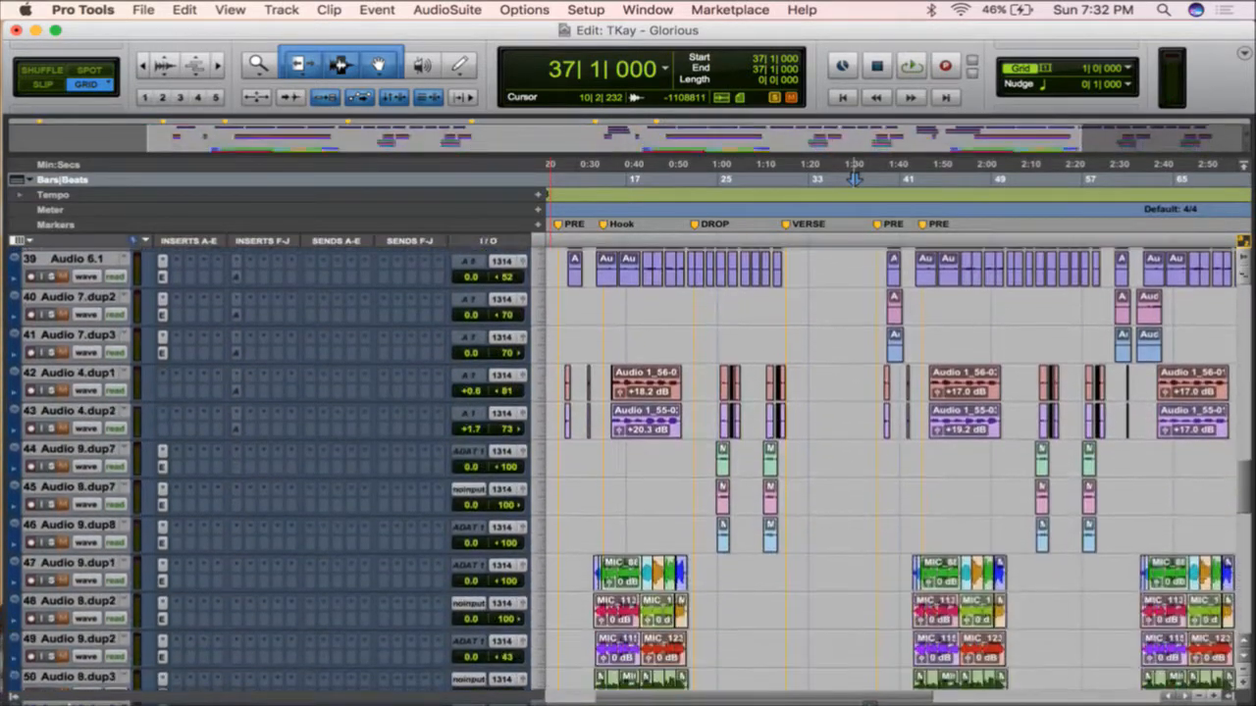
pyautogui.moveTo(82, 703); pyautogui.dragTo(82, 510)
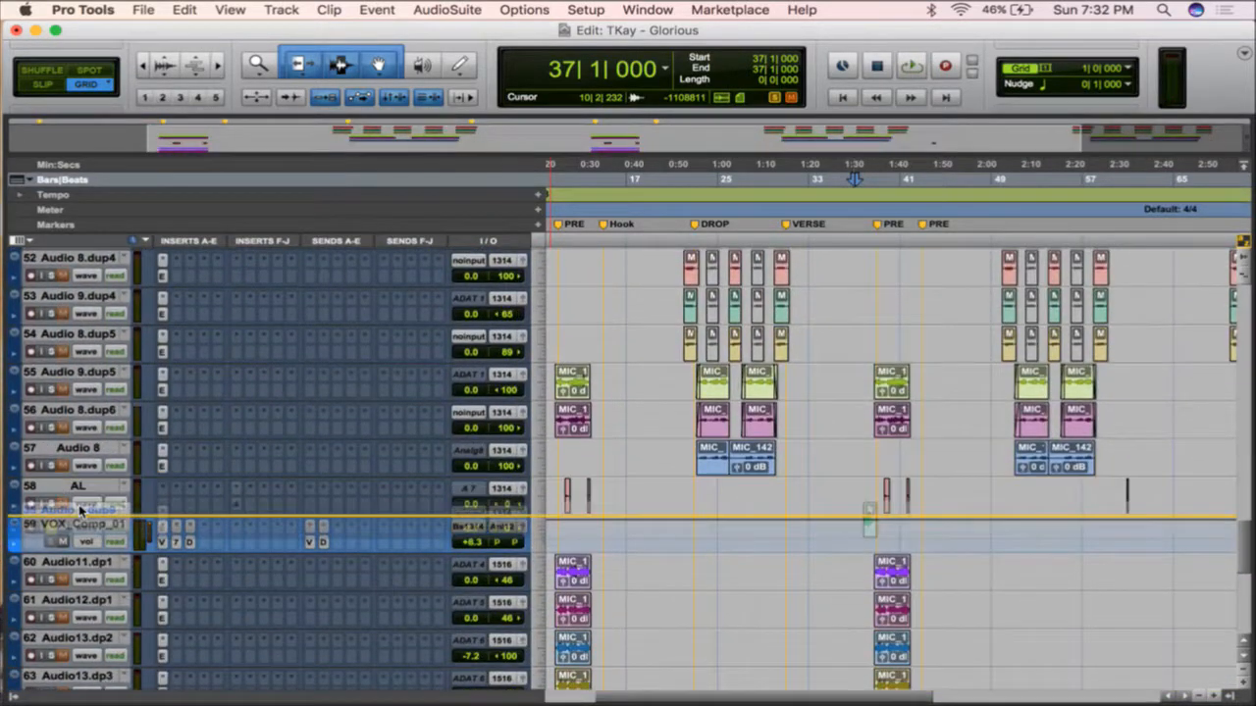
pyautogui.moveTo(272, 544); pyautogui.dragTo(96, 530)
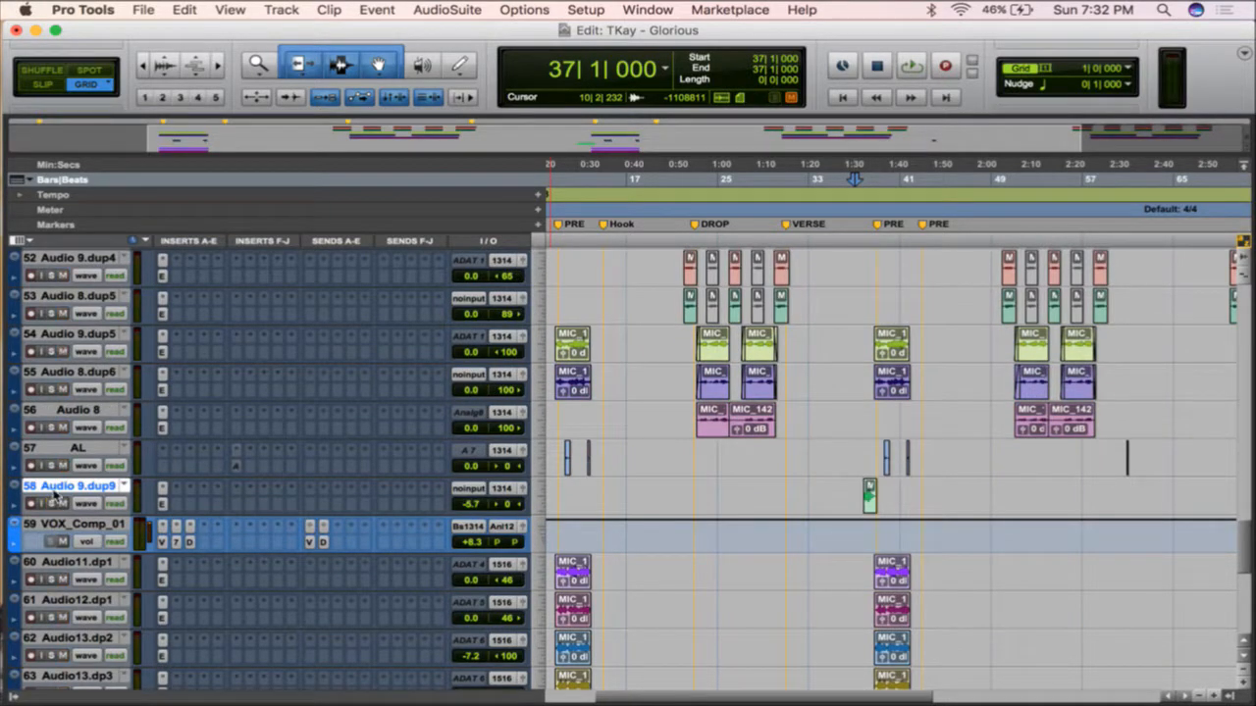
# - Rename the Audio 9.dup9 track as PitchShiftAL
pyautogui.doubleClick(56, 497)
pyautogui.write('PitchShiftA')
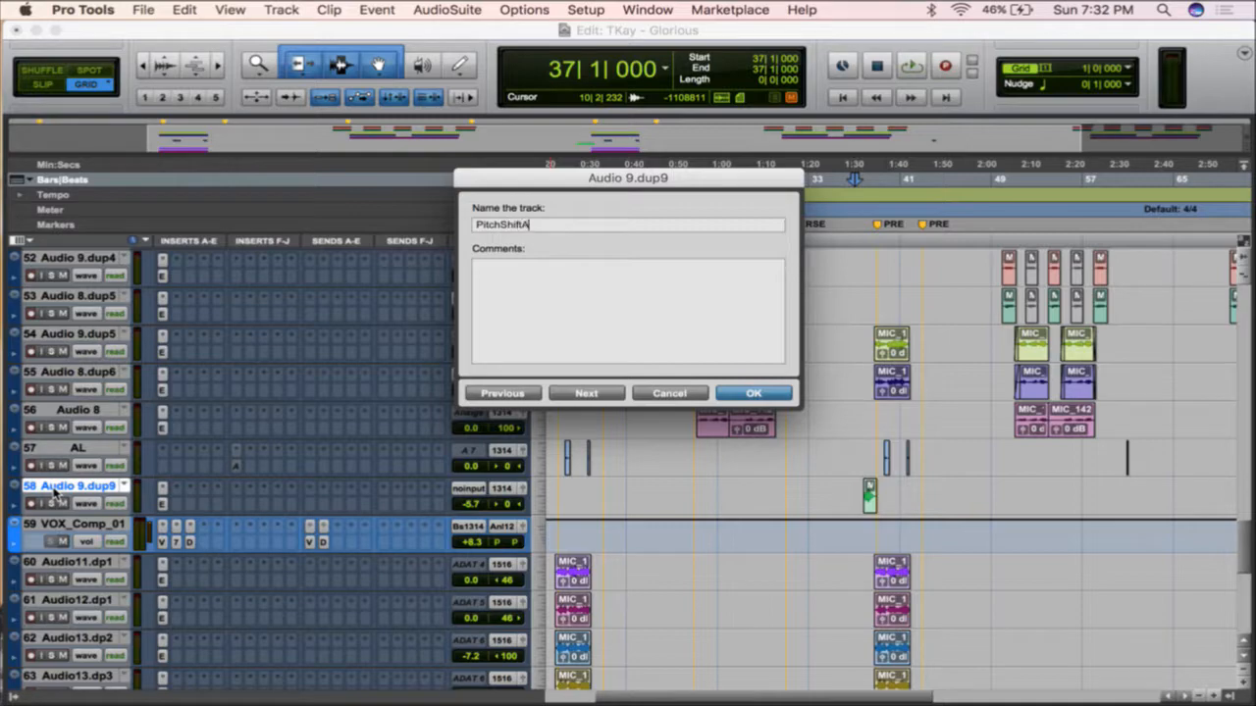
pyautogui.write('L')
pyautogui.press('Return')
# - Solo Audio 8.dup8 and listen to its clip from bar 58, then move the track below Audio 9.dup6
pyautogui.scroll(10, 918, 385)
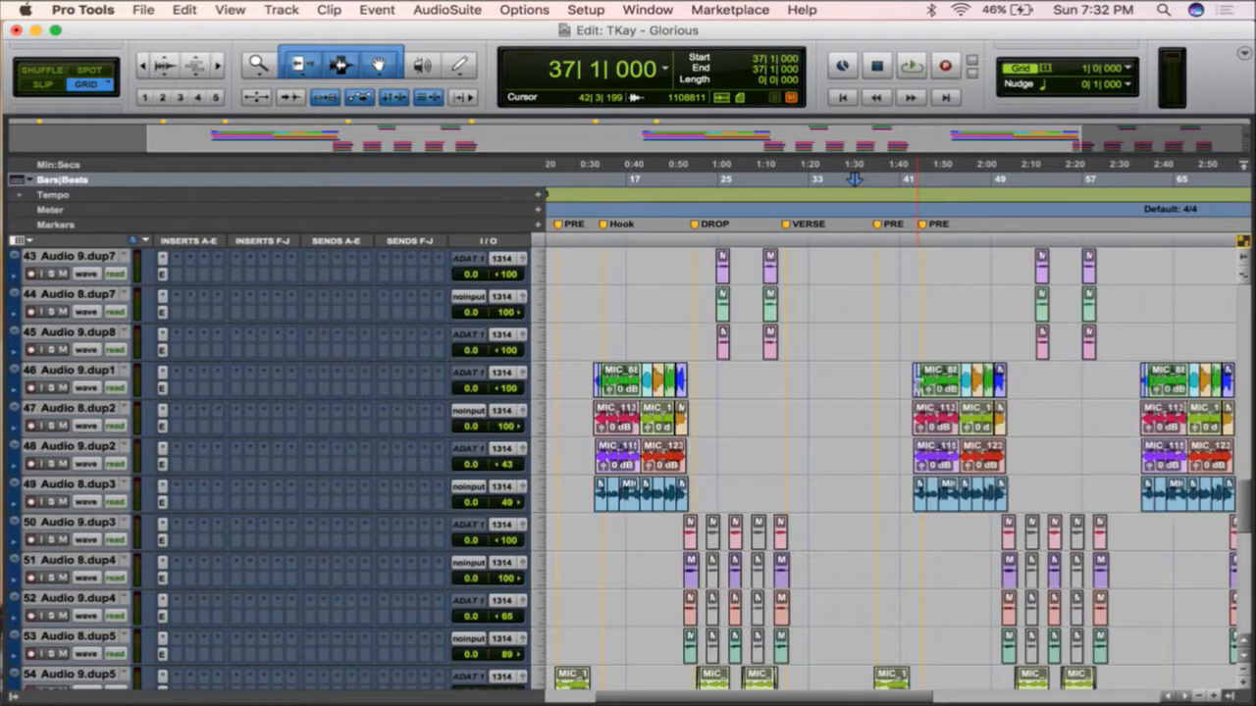
pyautogui.scroll(8, 917, 384)
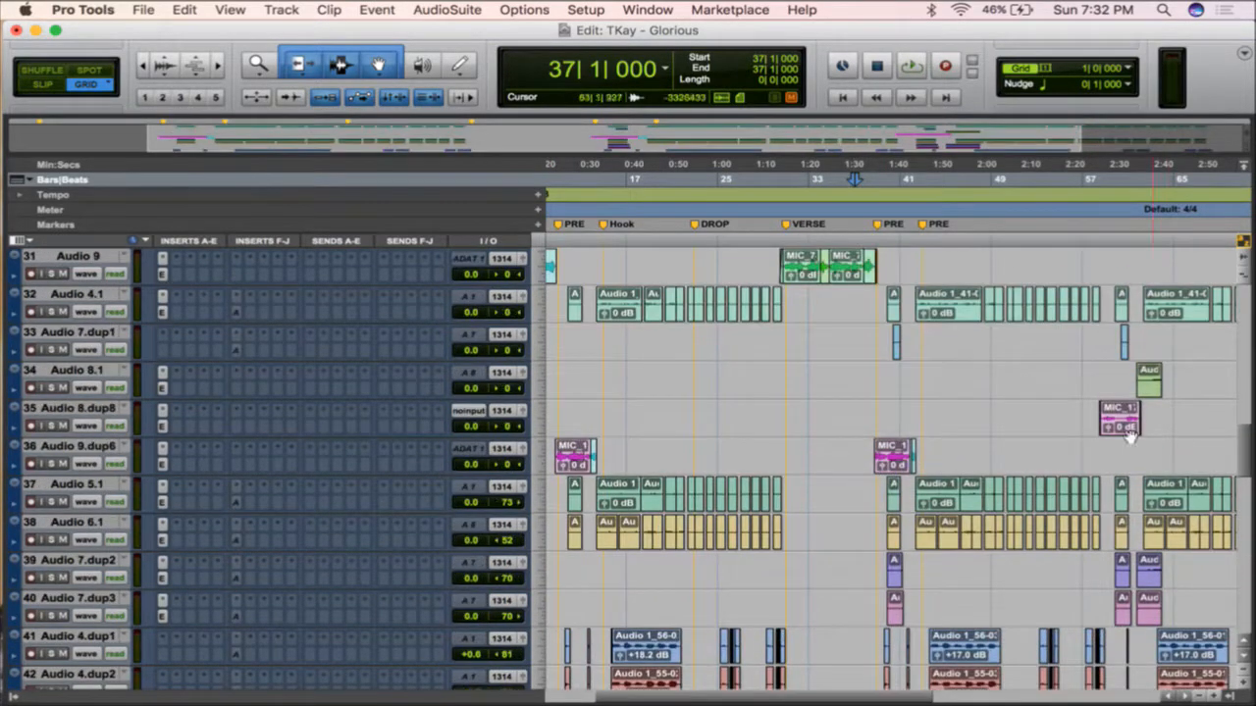
pyautogui.click(1118, 429)
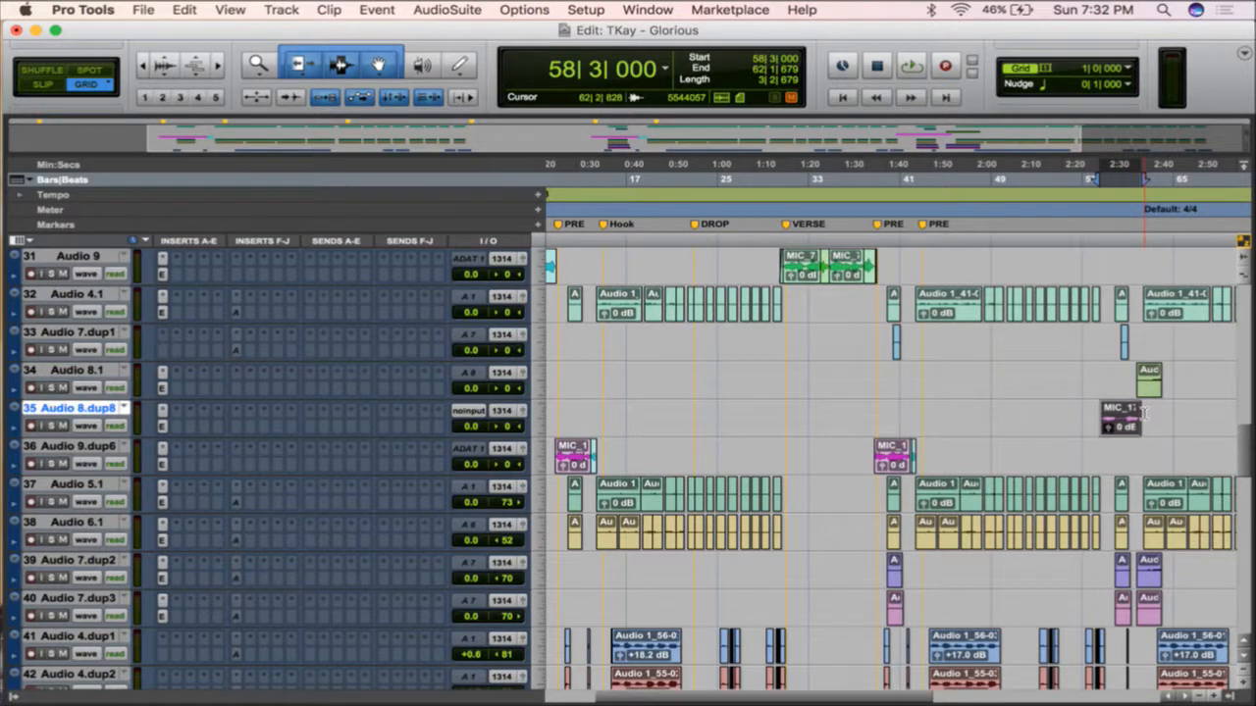
pyautogui.click(49, 425)
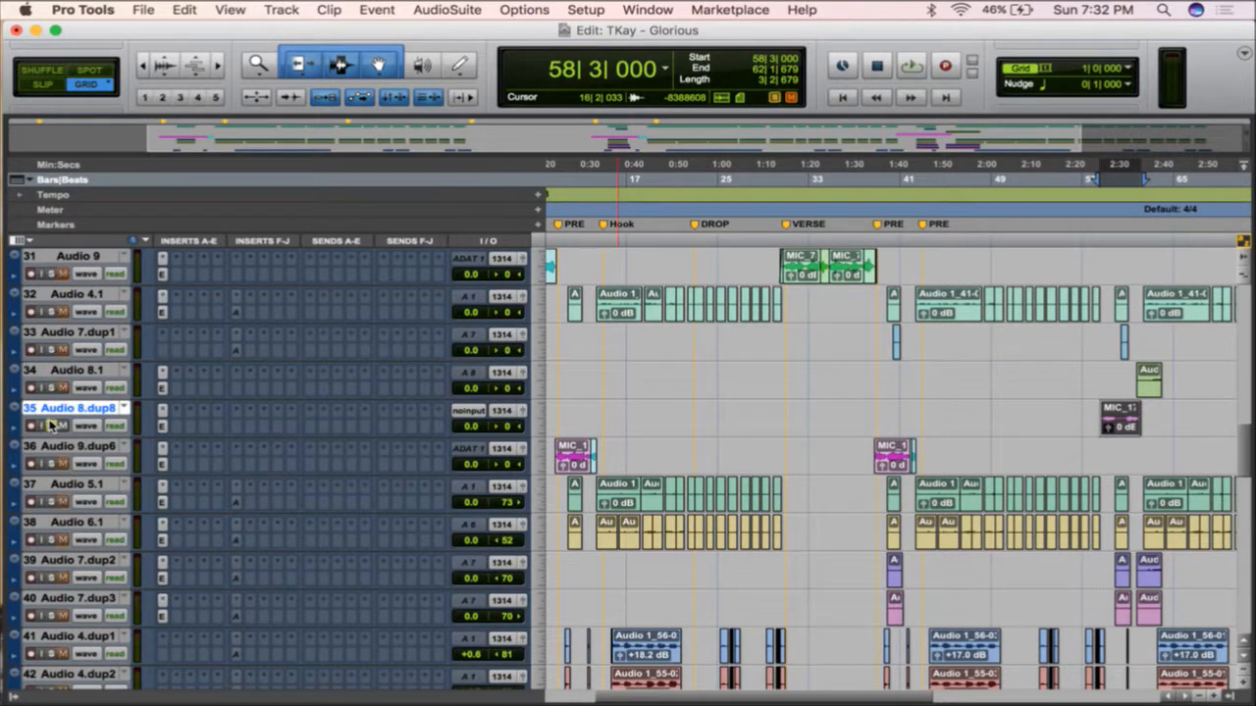
pyautogui.press('space')
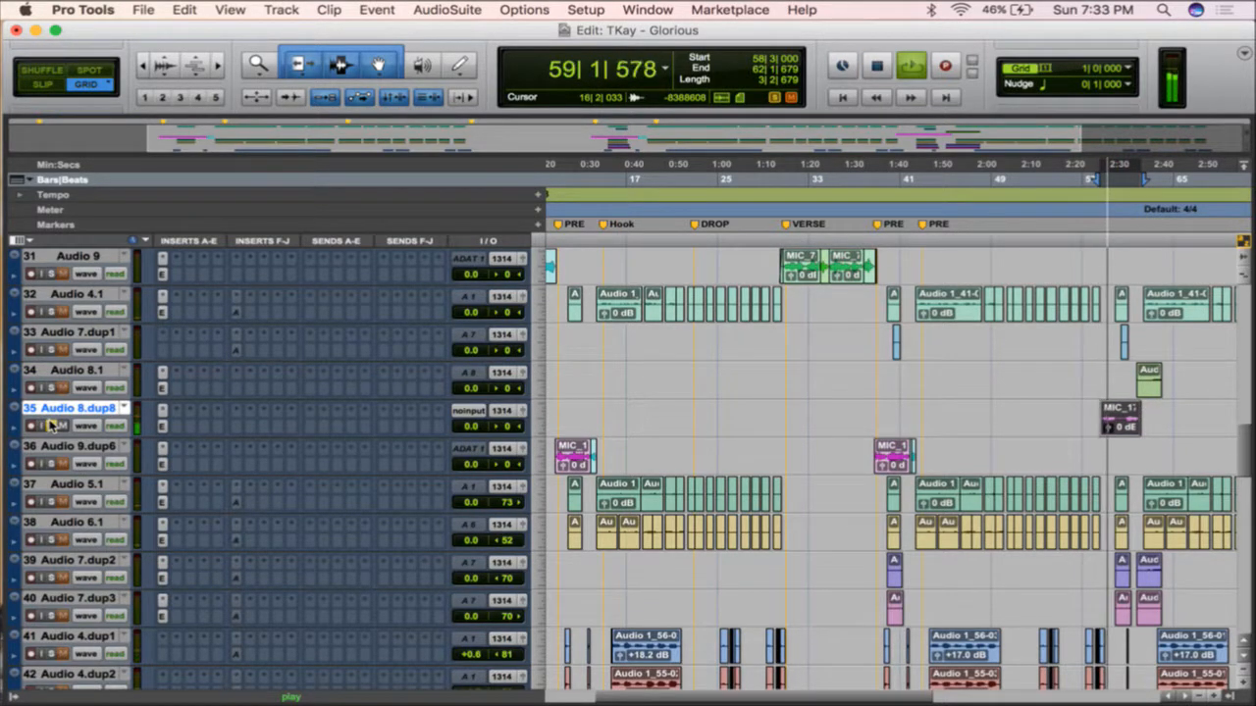
pyautogui.press('space')
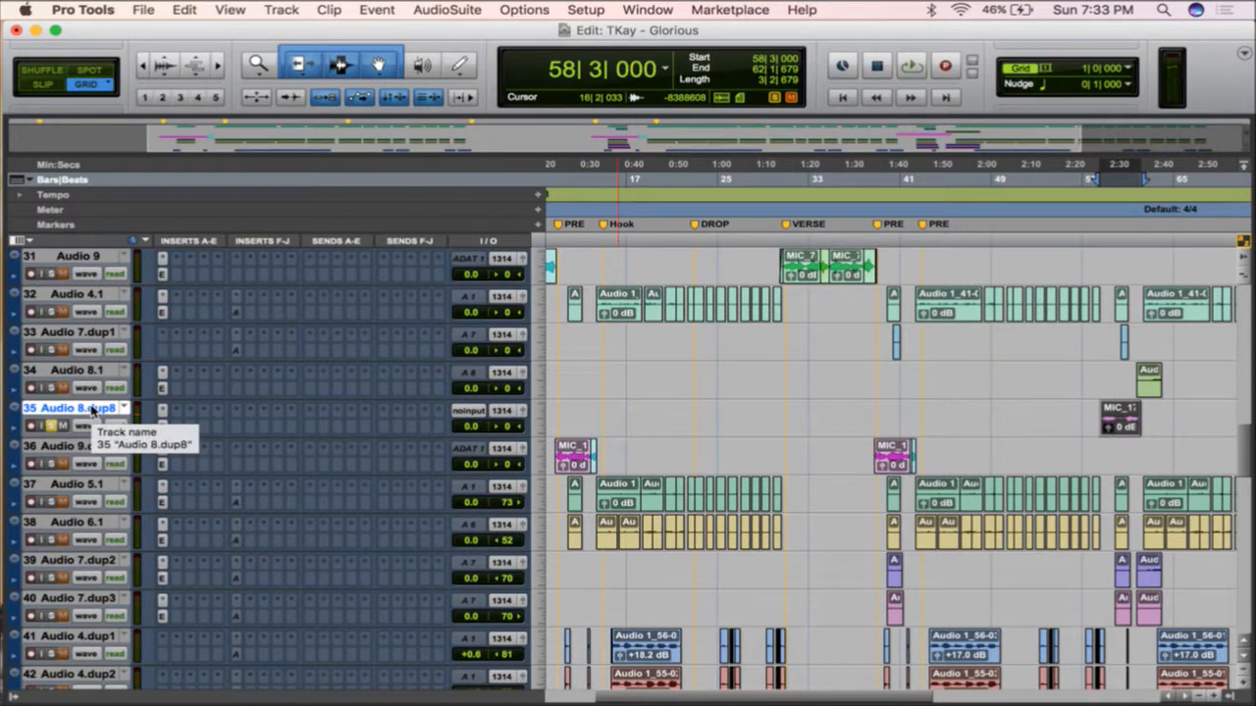
pyautogui.moveTo(92, 408); pyautogui.dragTo(92, 467)
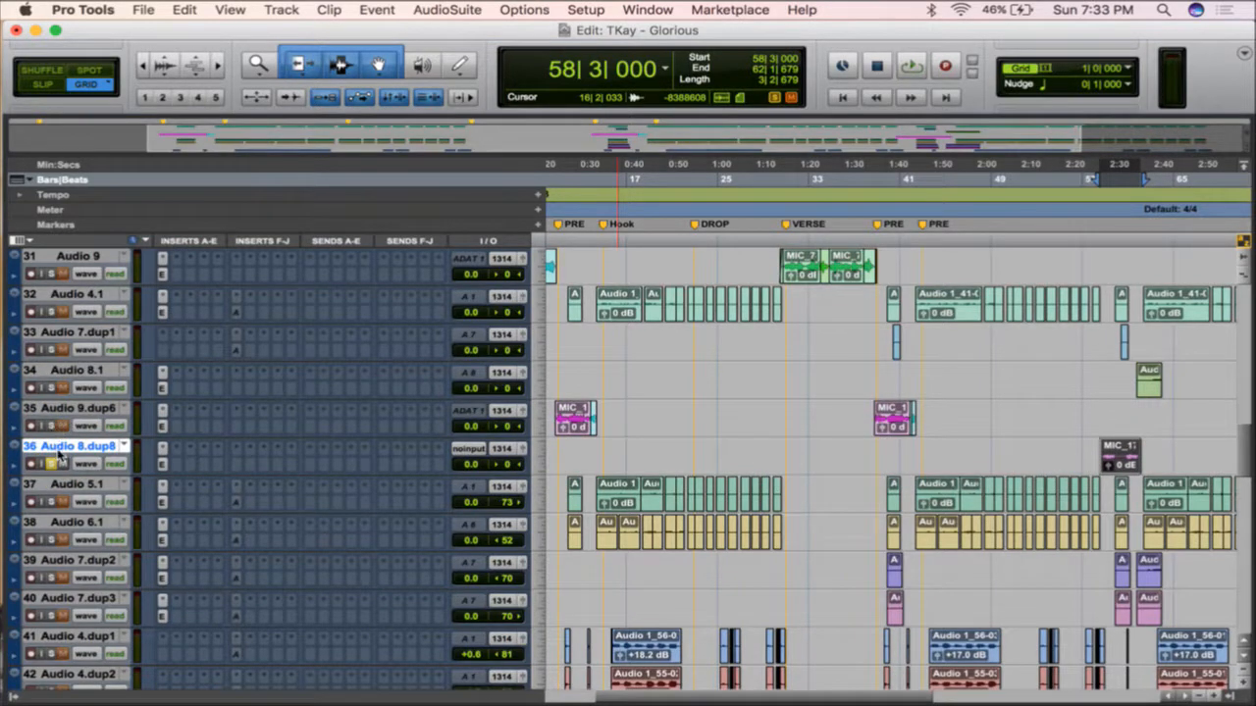
# - Solo Audio 8.1 and listen to its clip from bar 63
pyautogui.hscroll(5, 996, 427)
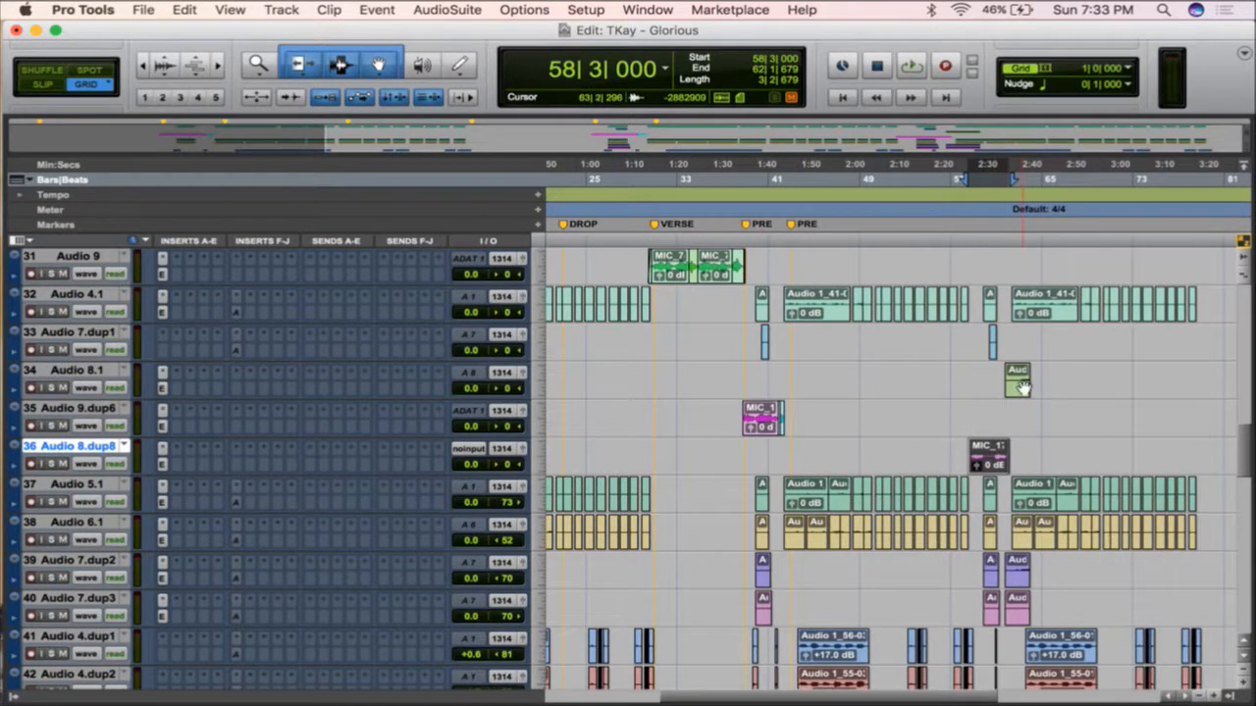
pyautogui.click(1020, 387)
pyautogui.press('super+bracketright')
pyautogui.press('super+bracketright')
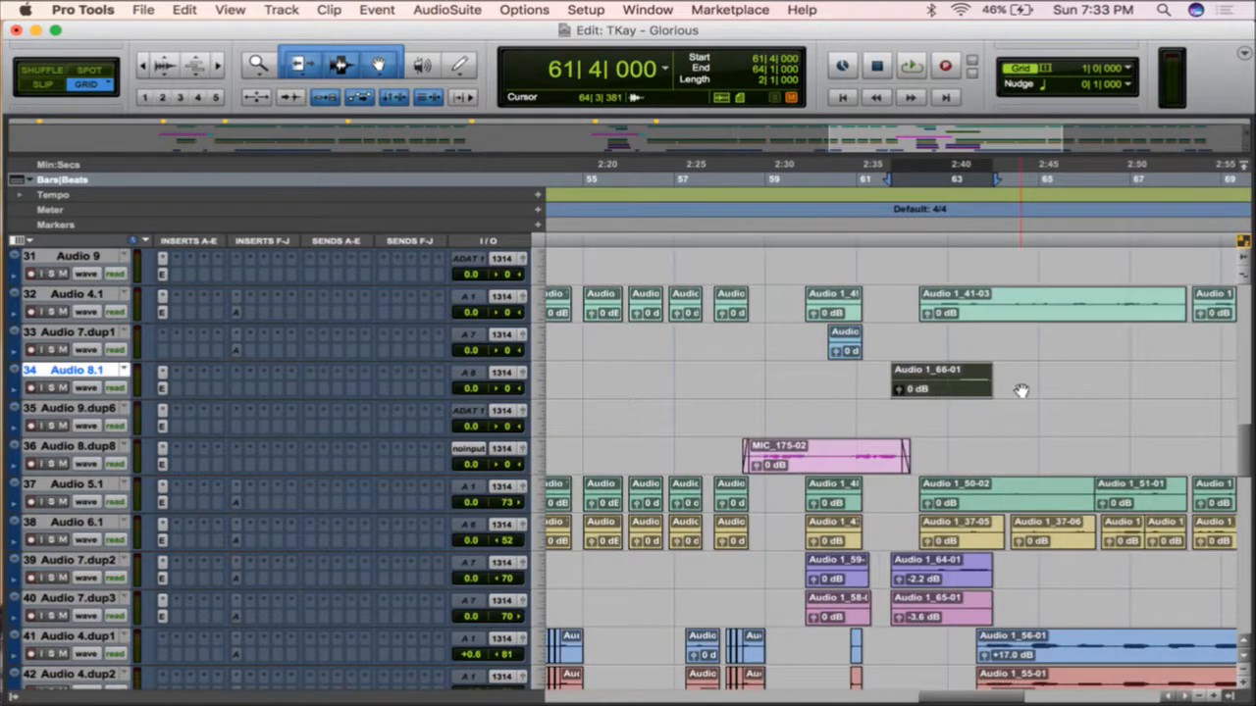
pyautogui.click(949, 373)
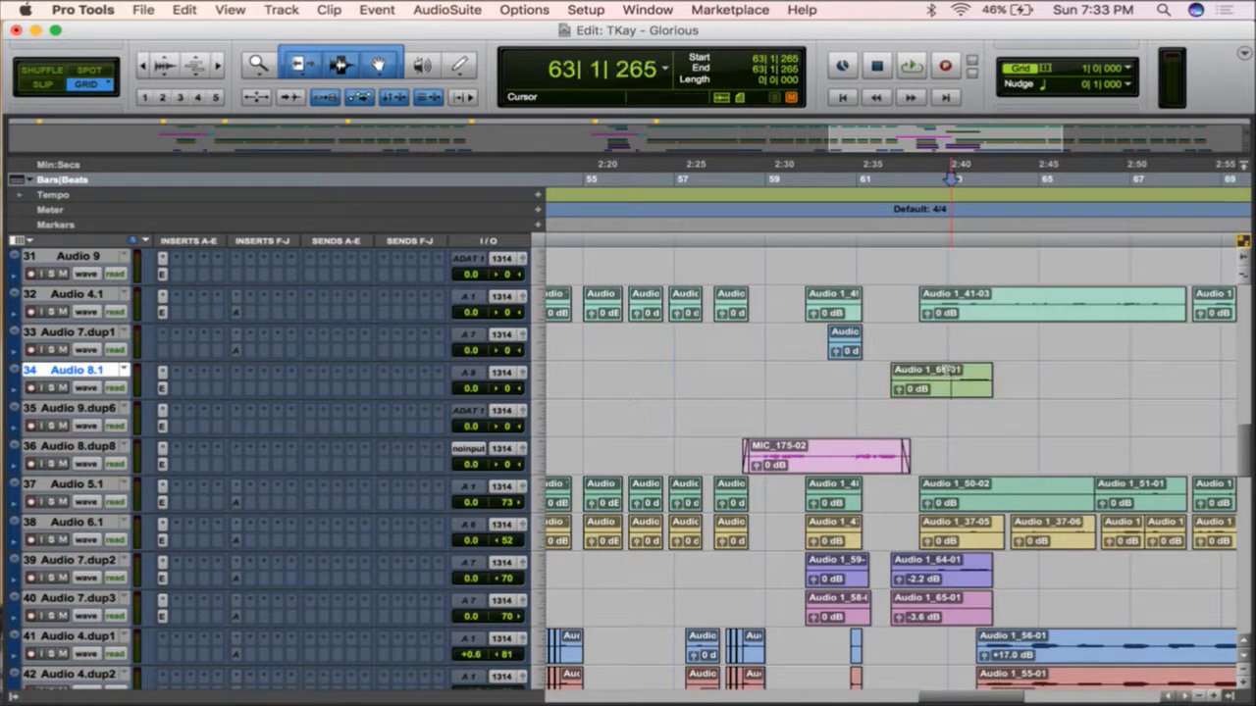
pyautogui.click(51, 387)
pyautogui.press('space')
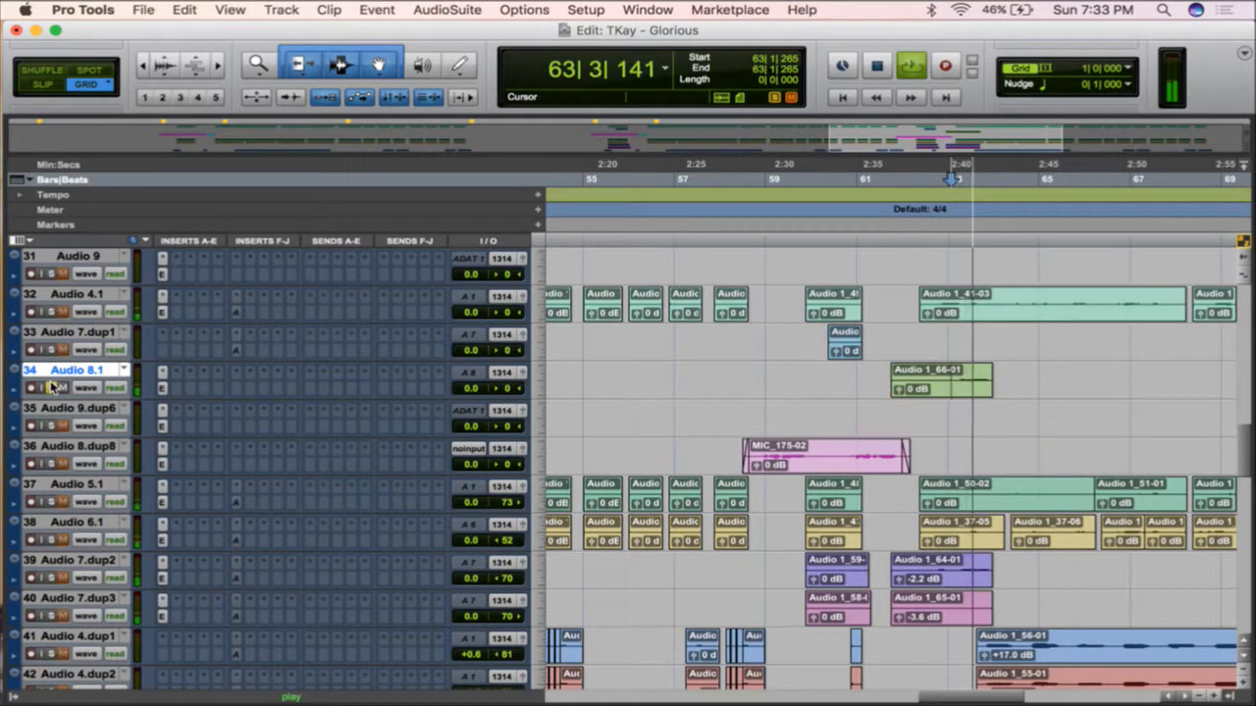
pyautogui.press('space')
pyautogui.press('r')
pyautogui.press('r')
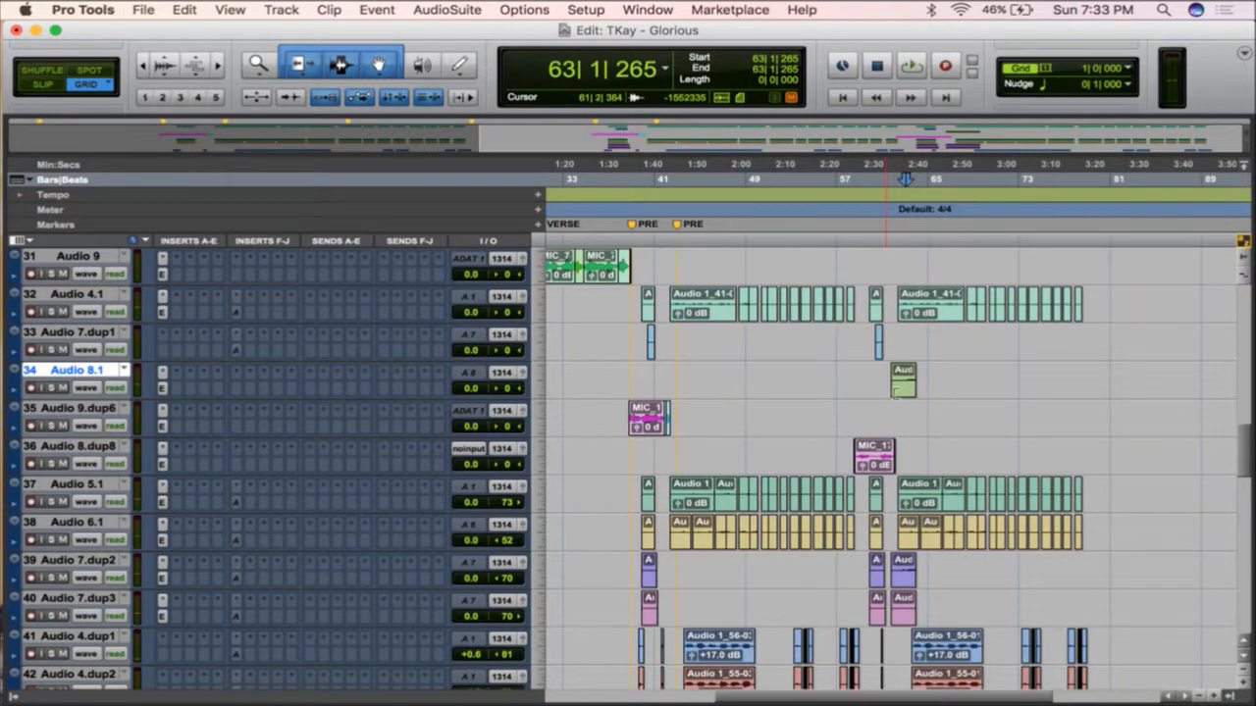
# - Move the Audio 8.1 clip straight down onto Audio 9.dup6 and delete the emptied Audio 8.1 track
pyautogui.click(901, 390)
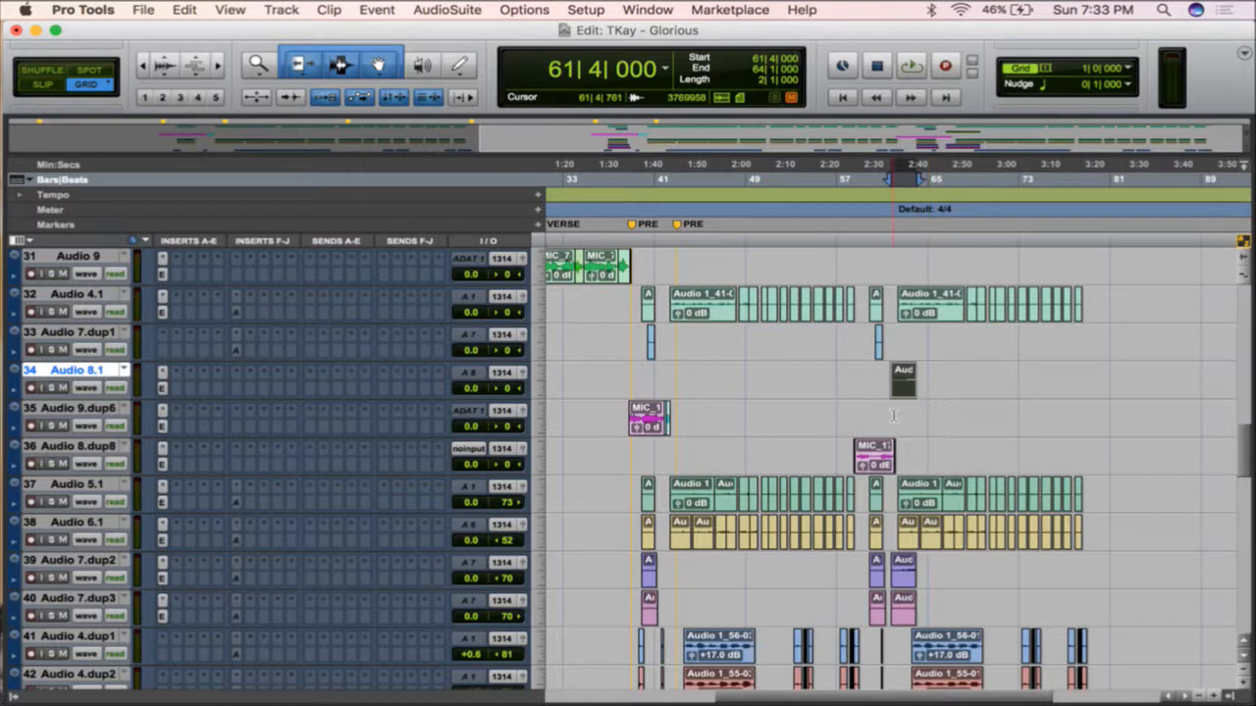
pyautogui.moveTo(899, 392); pyautogui.dragTo(899, 431)
pyautogui.click(87, 370)
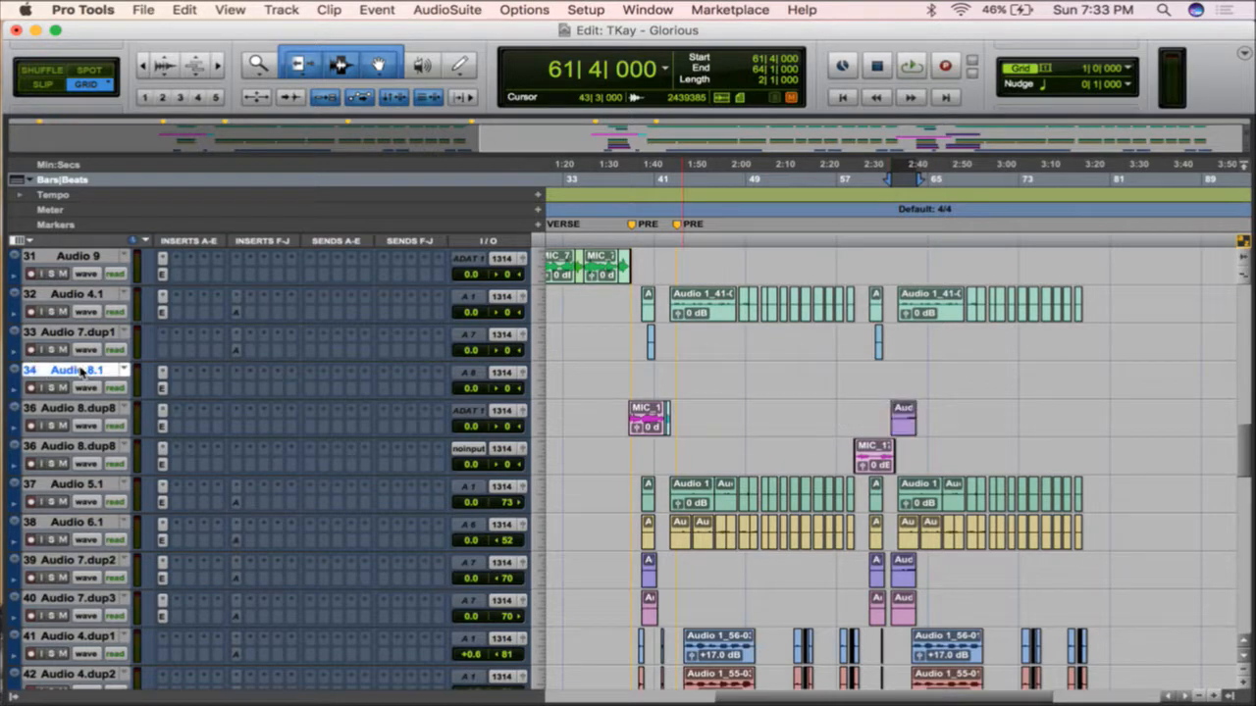
pyautogui.rightClick(87, 369)
pyautogui.click(173, 558)
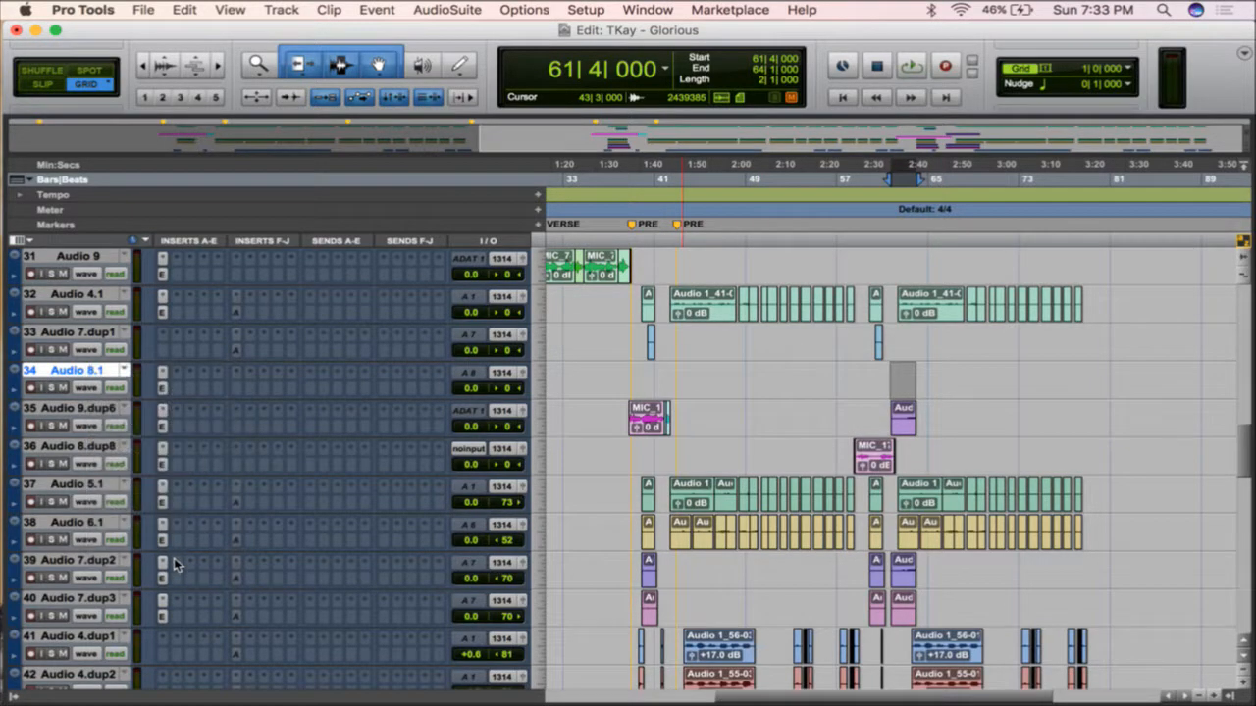
# - Solo Audio 7.dup1 and play it from bar 40, then move the track down to between PitchShiftAL and VOX_Comp_01
pyautogui.hscroll(-10, 782, 399)
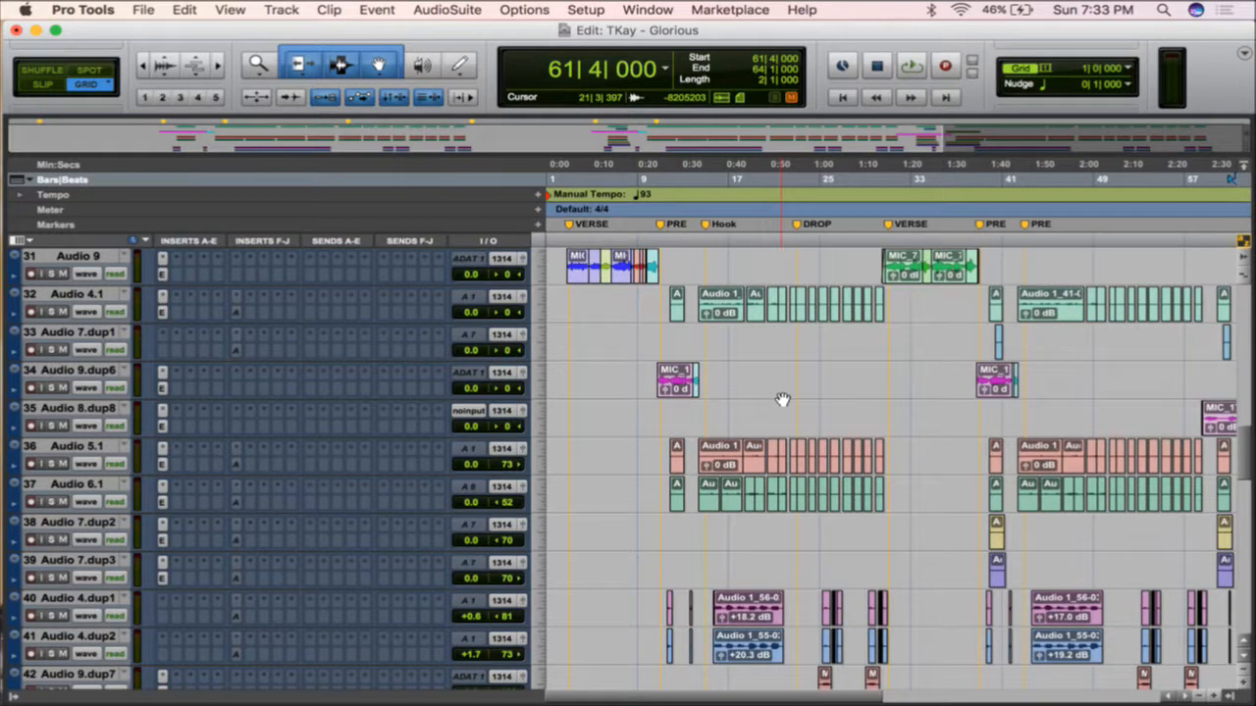
pyautogui.hscroll(3, 782, 399)
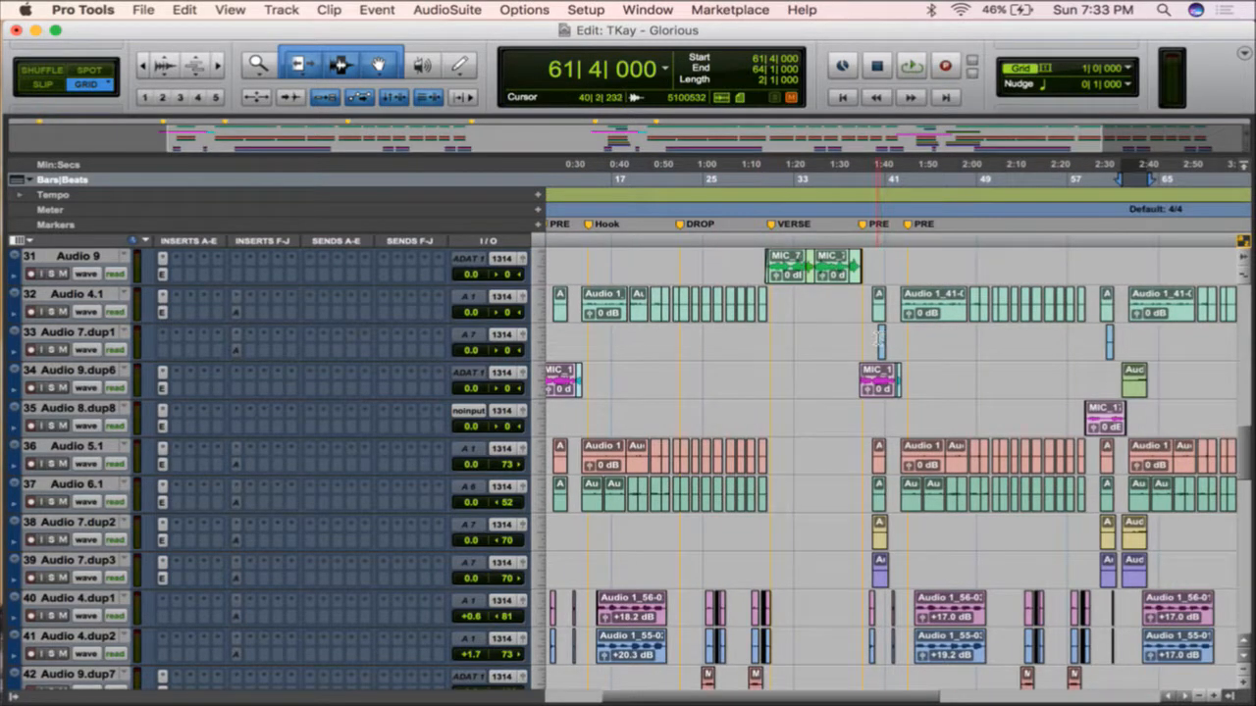
pyautogui.click(879, 339)
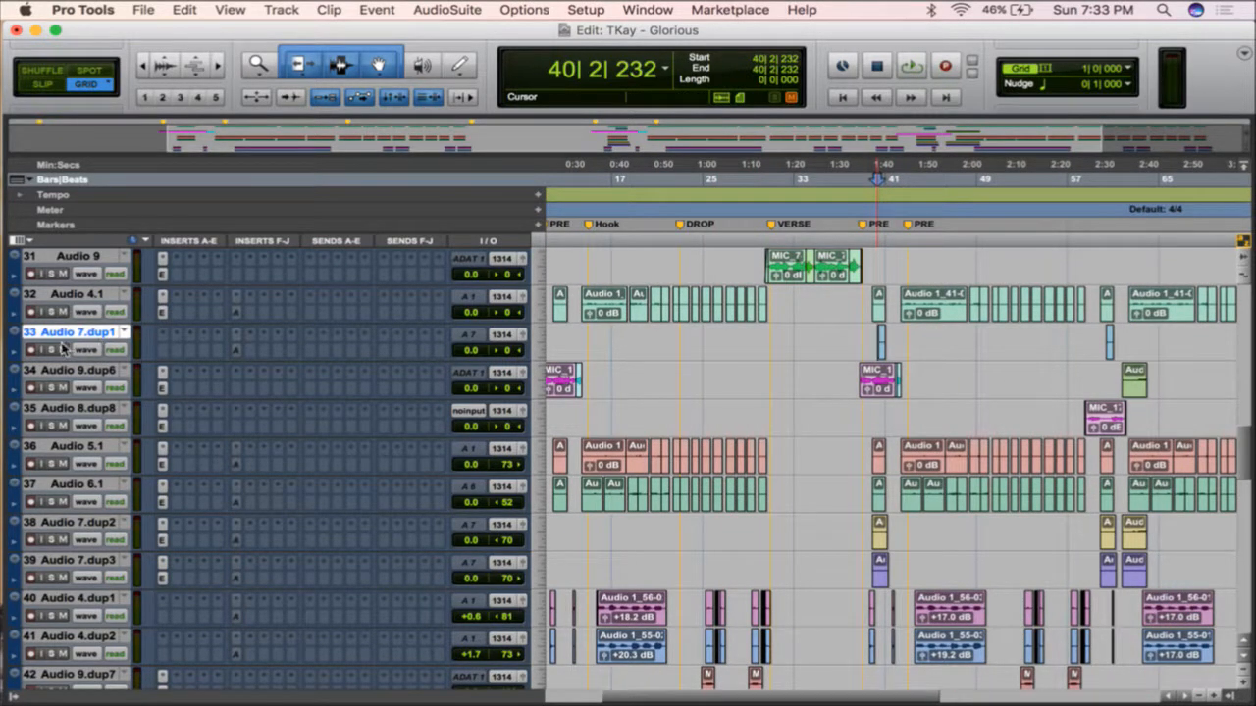
pyautogui.press('space')
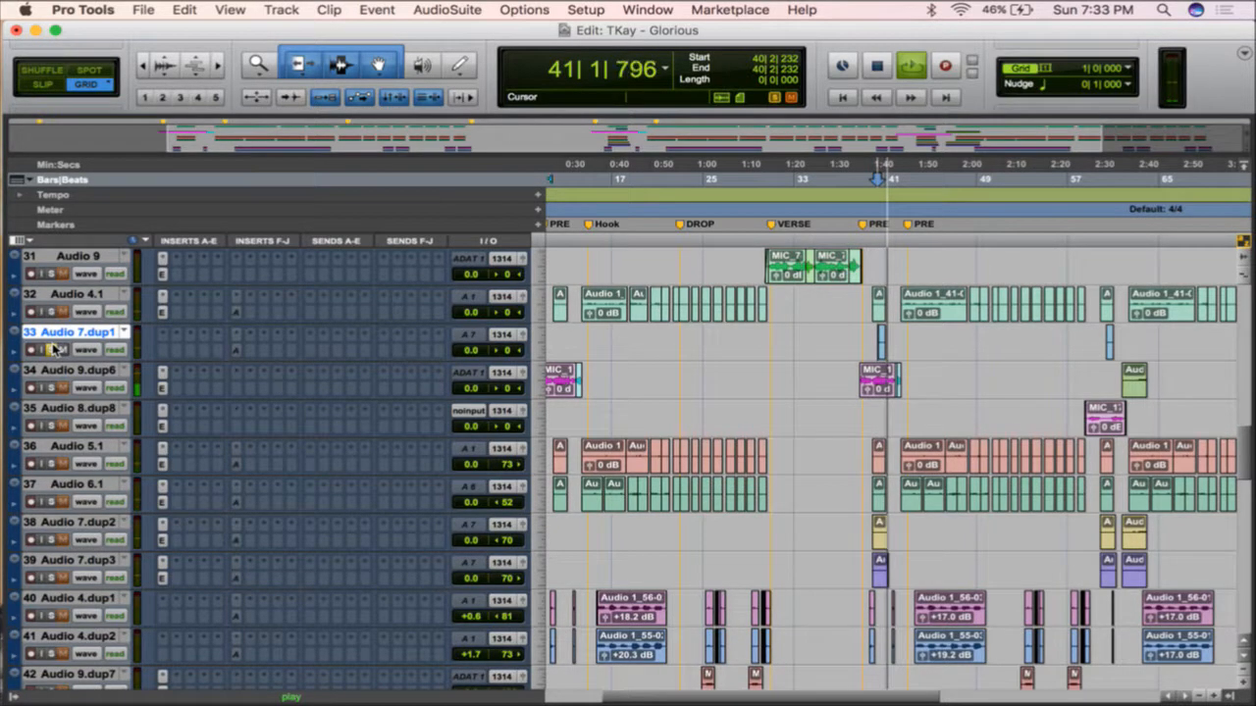
pyautogui.press('space')
pyautogui.moveTo(98, 338); pyautogui.dragTo(98, 554)
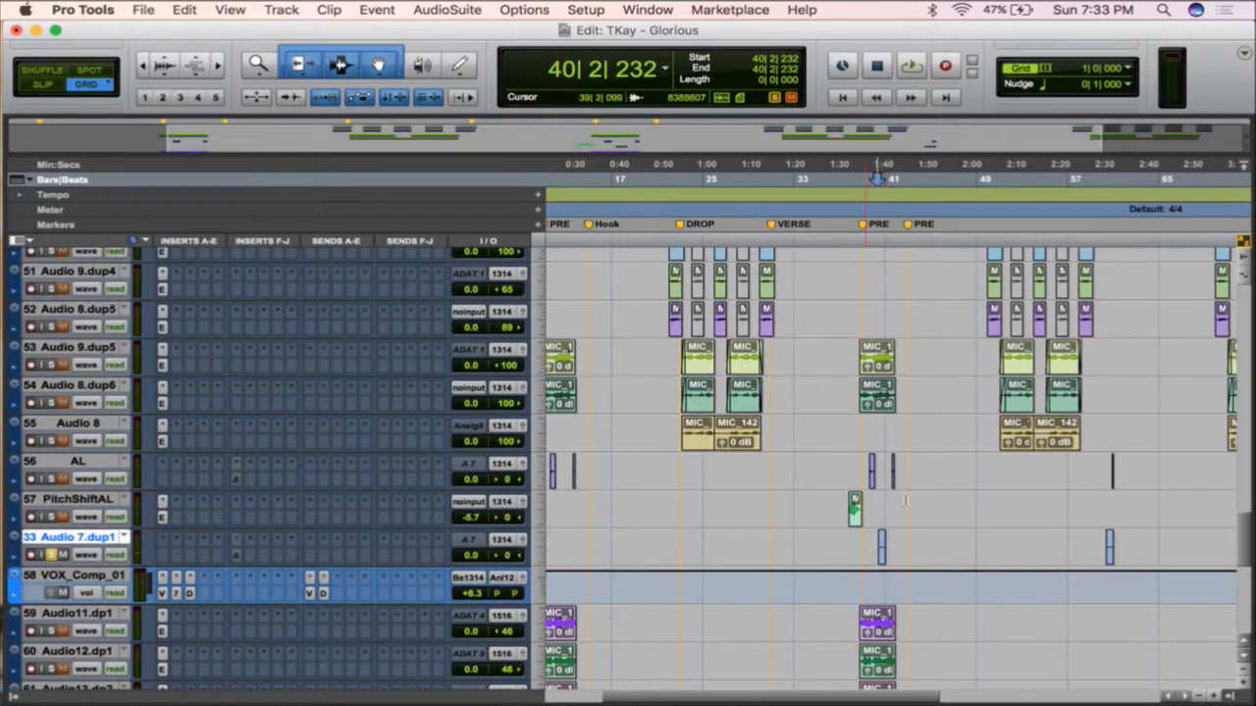
# - Move the first Audio 7.dup1 clip, just after bar 40, up onto the AL track at the same time position
pyautogui.click(876, 547)
pyautogui.press('t')
pyautogui.press('t')
pyautogui.press('t')
pyautogui.press('t')
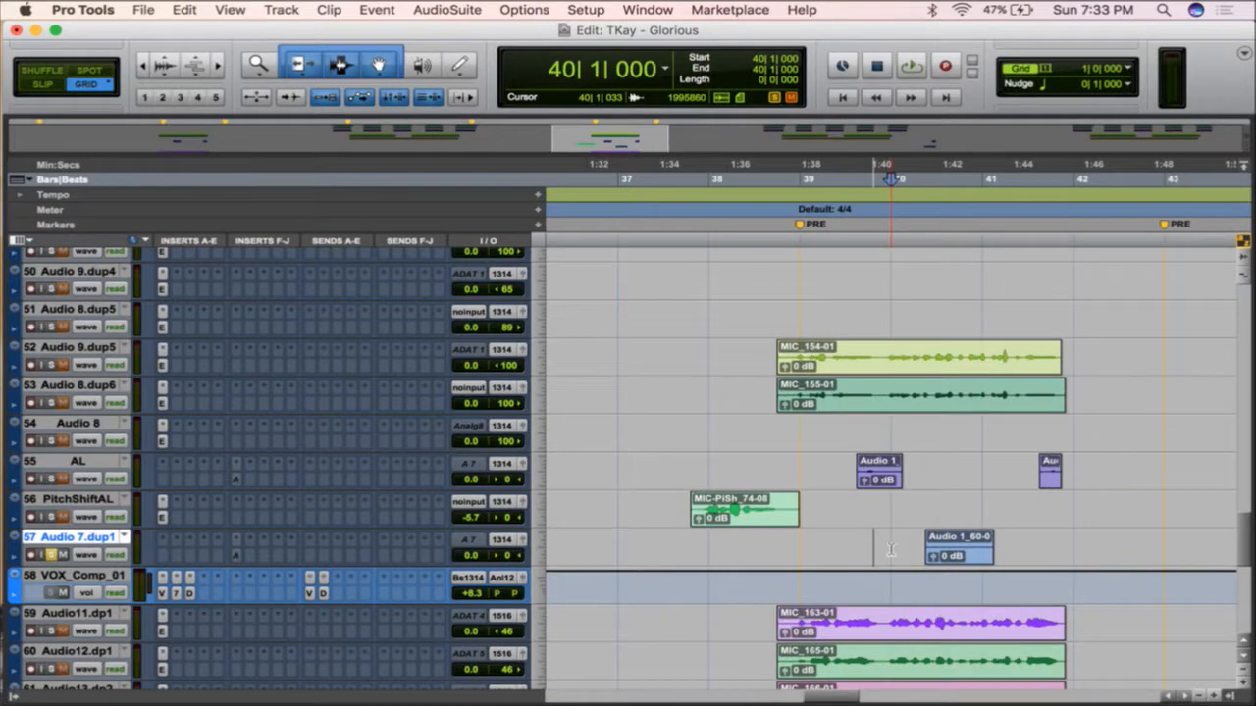
pyautogui.click(1046, 564)
pyautogui.moveTo(1046, 564); pyautogui.dragTo(1043, 471)
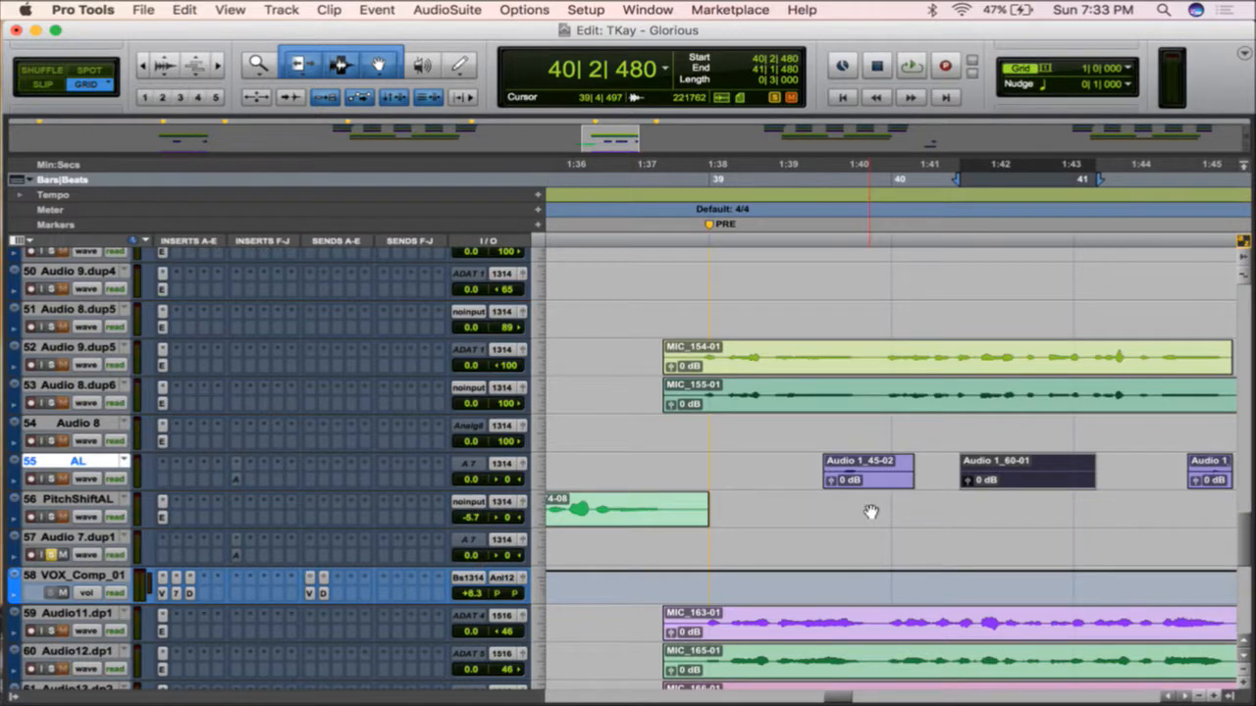
# - Enlarge the waveform display and examine how the Audio 7.dup1 and AL clips line up just before bar 61
pyautogui.press('r')
pyautogui.hscroll(10, 877, 531)
pyautogui.hscroll(5, 877, 531)
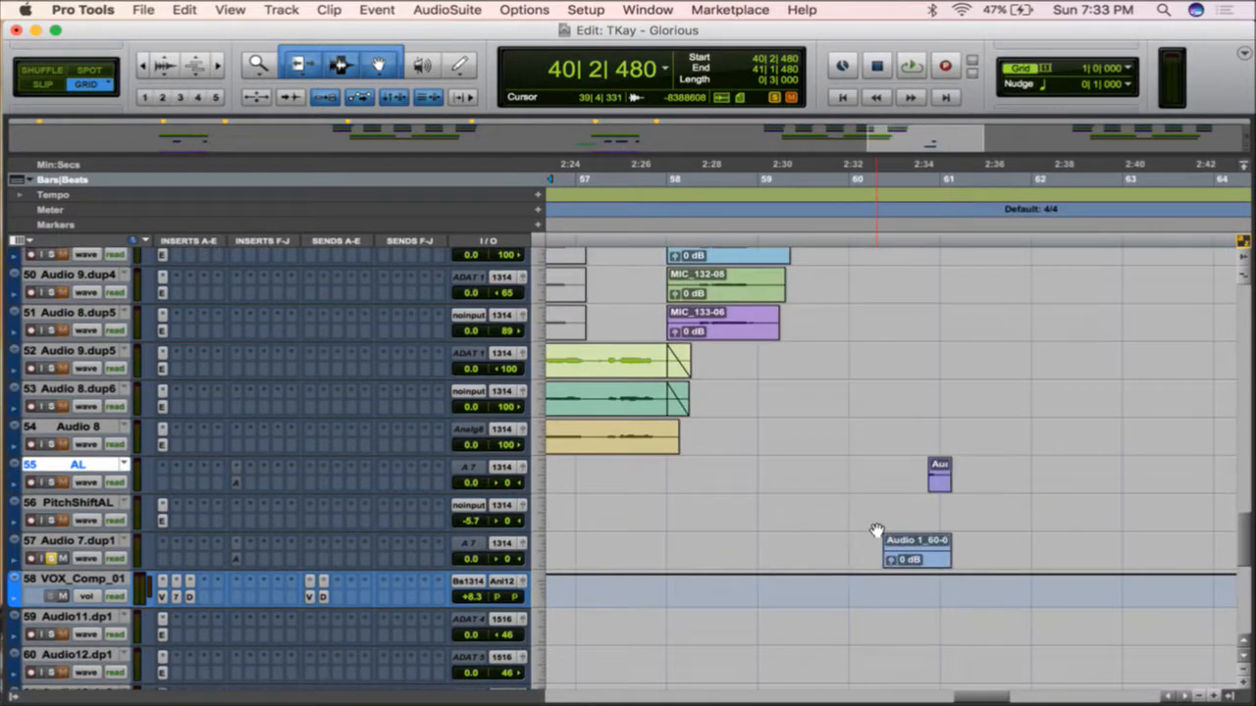
pyautogui.click(1244, 251)
pyautogui.click(1244, 251)
pyautogui.click(1244, 252)
pyautogui.press('t')
pyautogui.press('t')
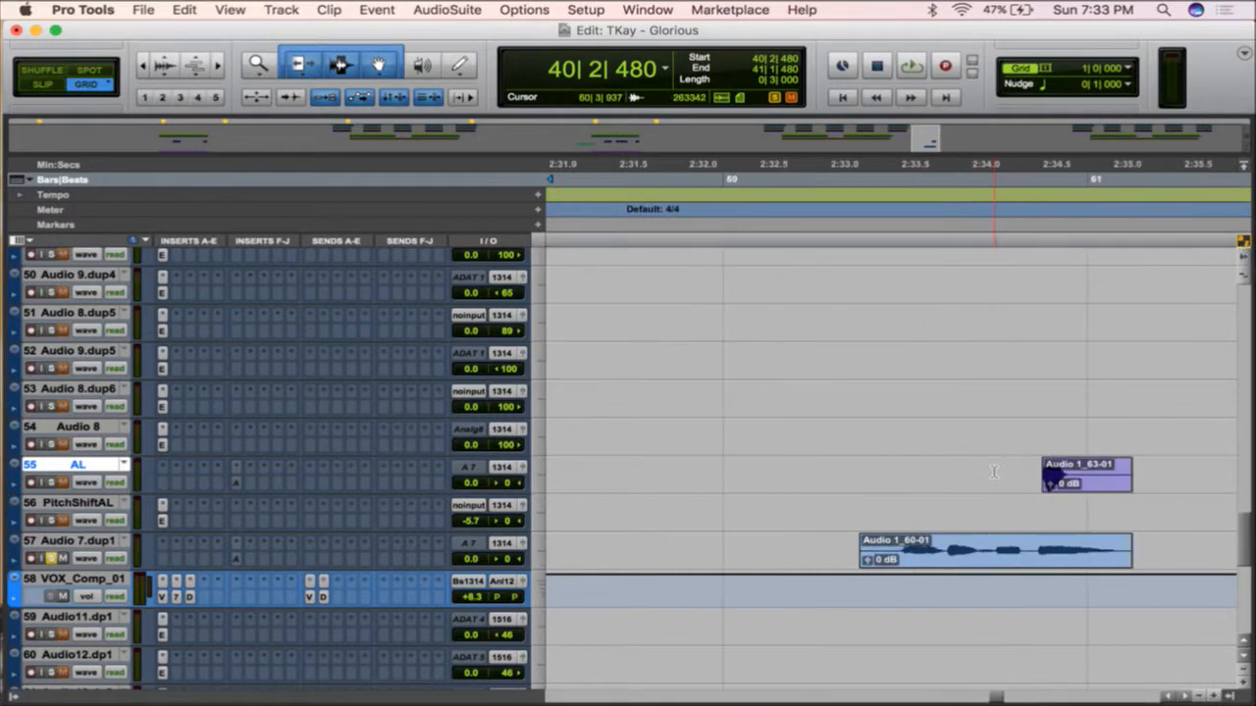
pyautogui.press('t')
pyautogui.hscroll(1, 1149, 479)
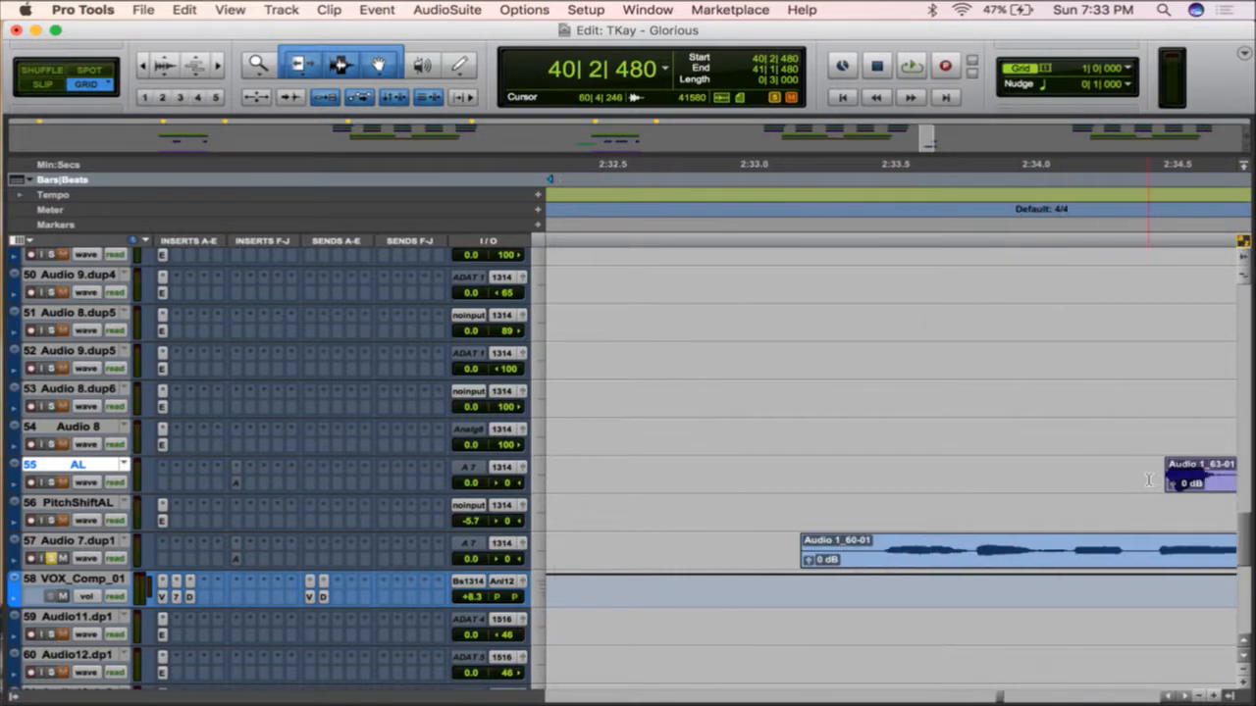
pyautogui.hscroll(3, 1149, 480)
pyautogui.press('r')
pyautogui.press('r')
pyautogui.press('r')
pyautogui.press('r')
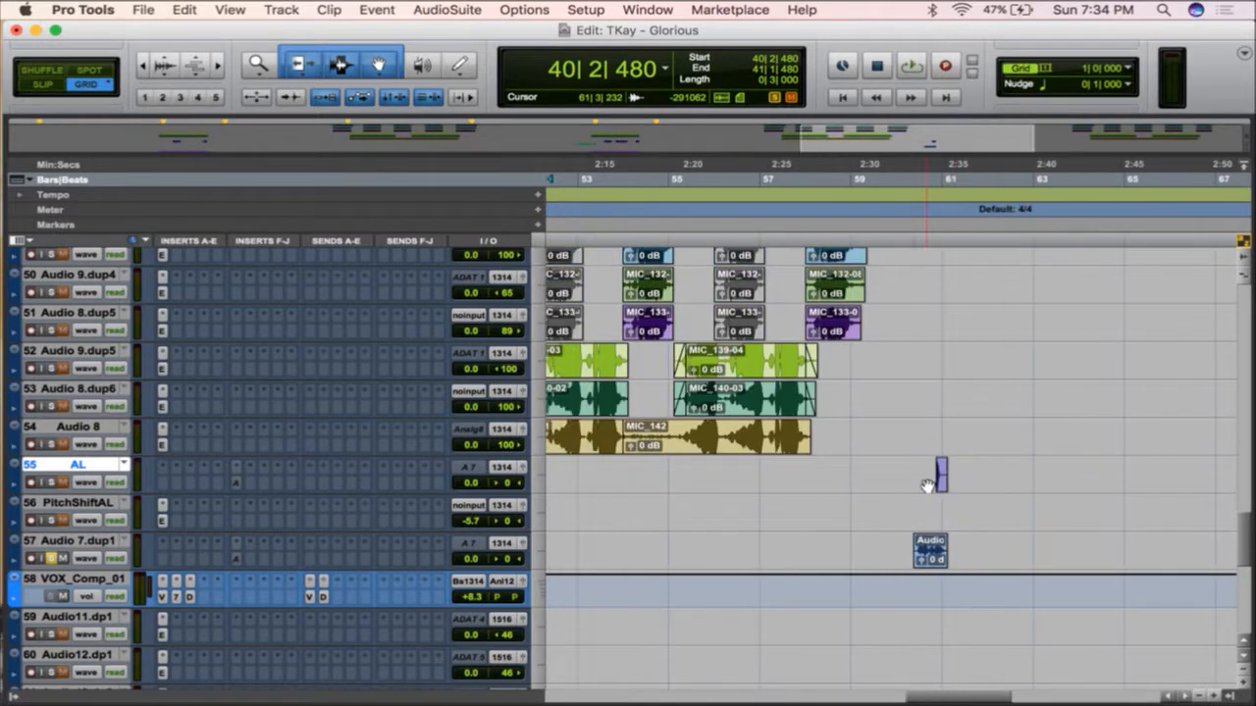
# - Undo the move of the clip onto AL and clear the solo on Audio 7.dup1
pyautogui.hscroll(-10, 927, 487)
pyautogui.press('super+z')
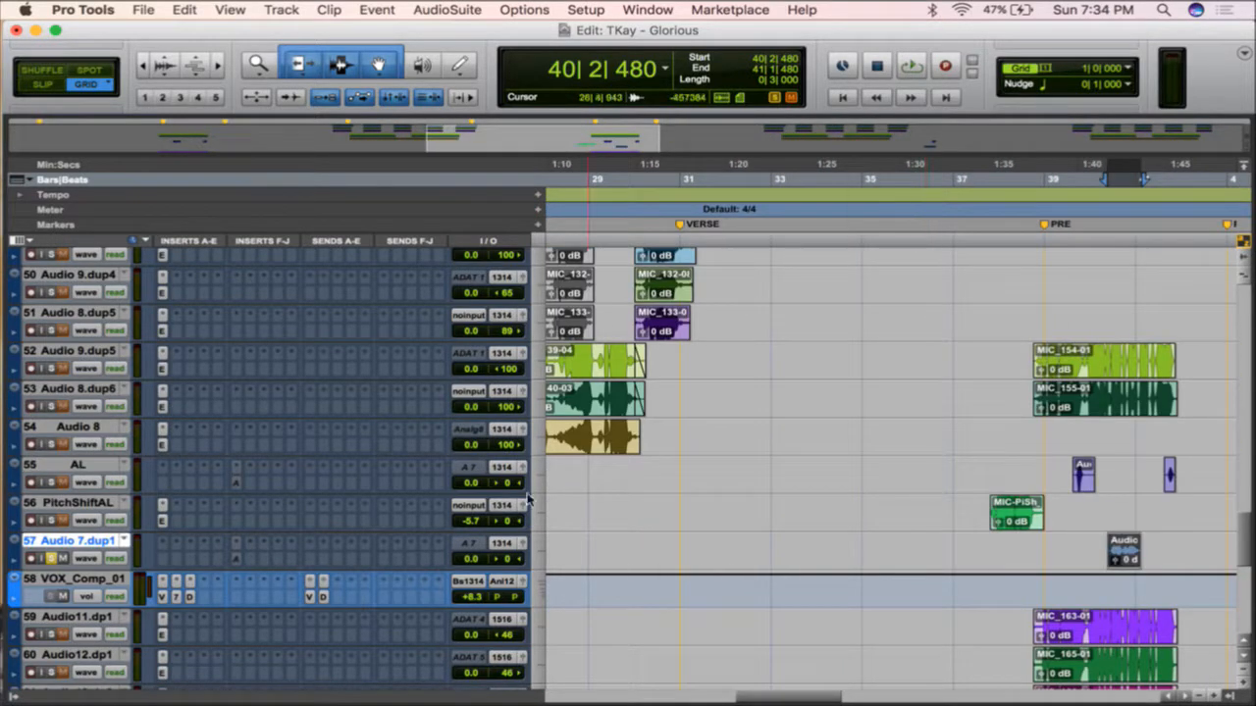
pyautogui.click(51, 559)
pyautogui.press('r')
pyautogui.press('r')
# - Review the vocal tracks from Audio 9 down to Audio 10 and how they divide between VOX_Comp_01 and VOX_Comp_02
pyautogui.scroll(8, 973, 409)
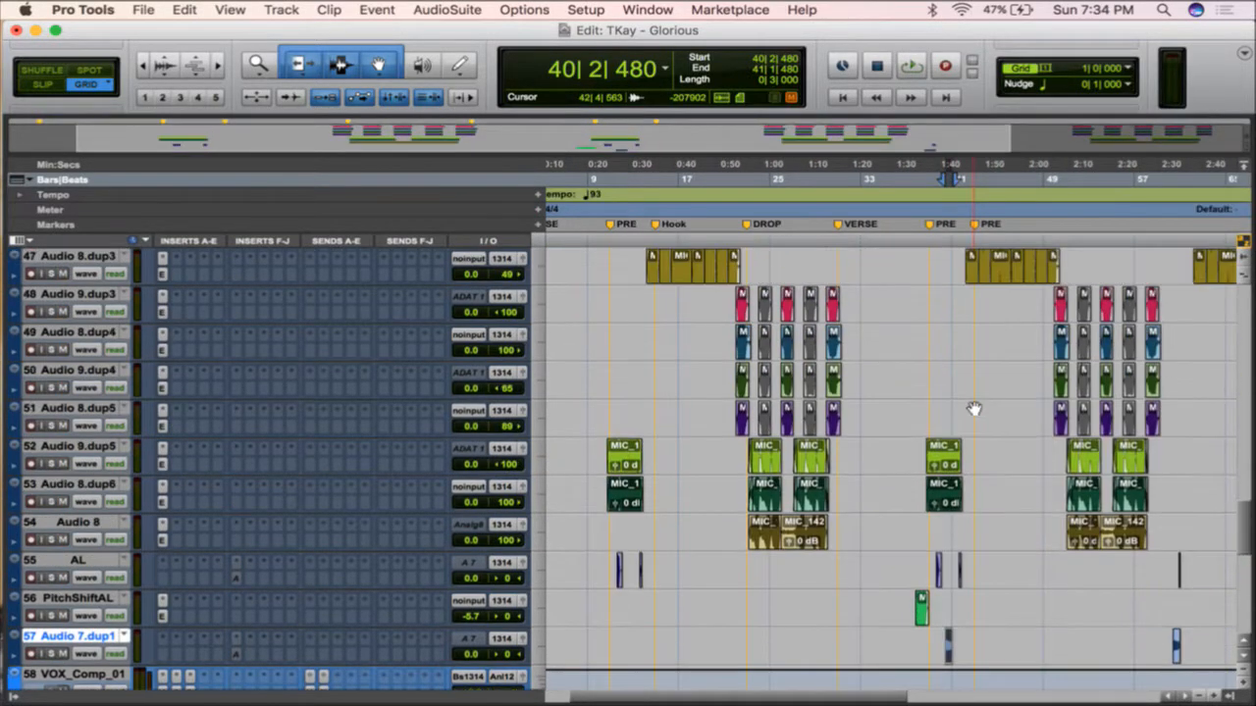
pyautogui.scroll(5, 974, 410)
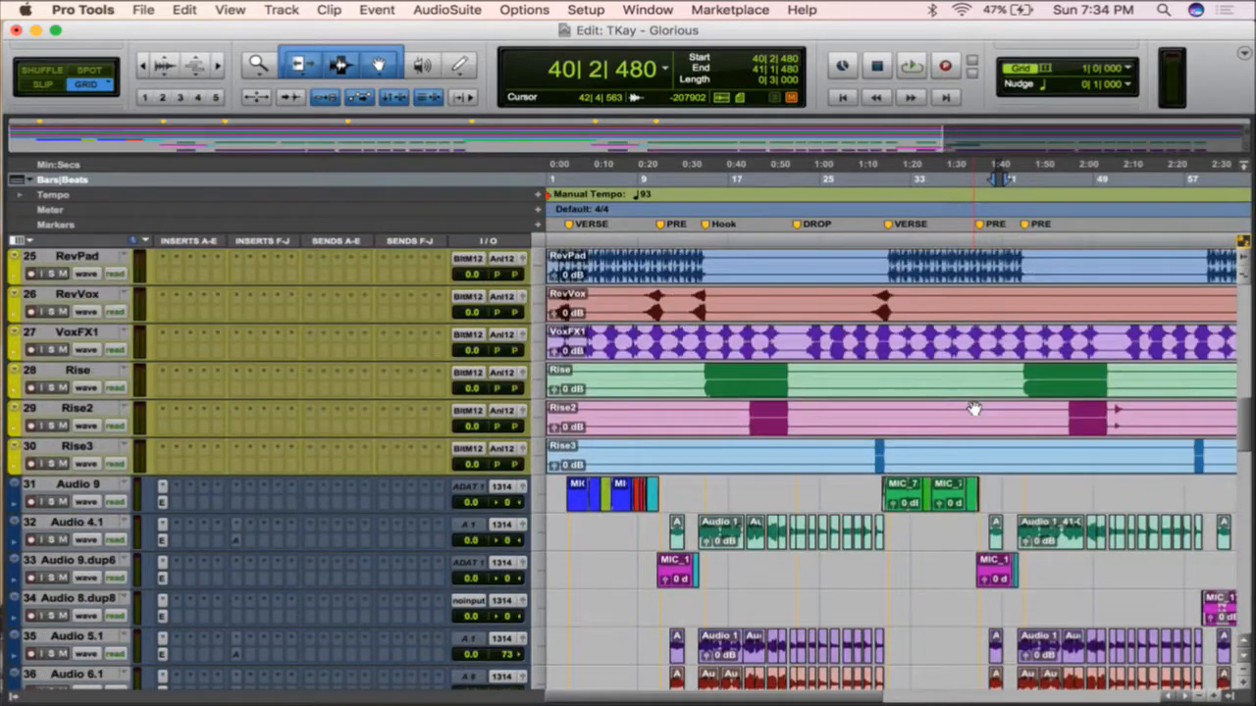
pyautogui.click(738, 571)
pyautogui.scroll(-2, 700, 573)
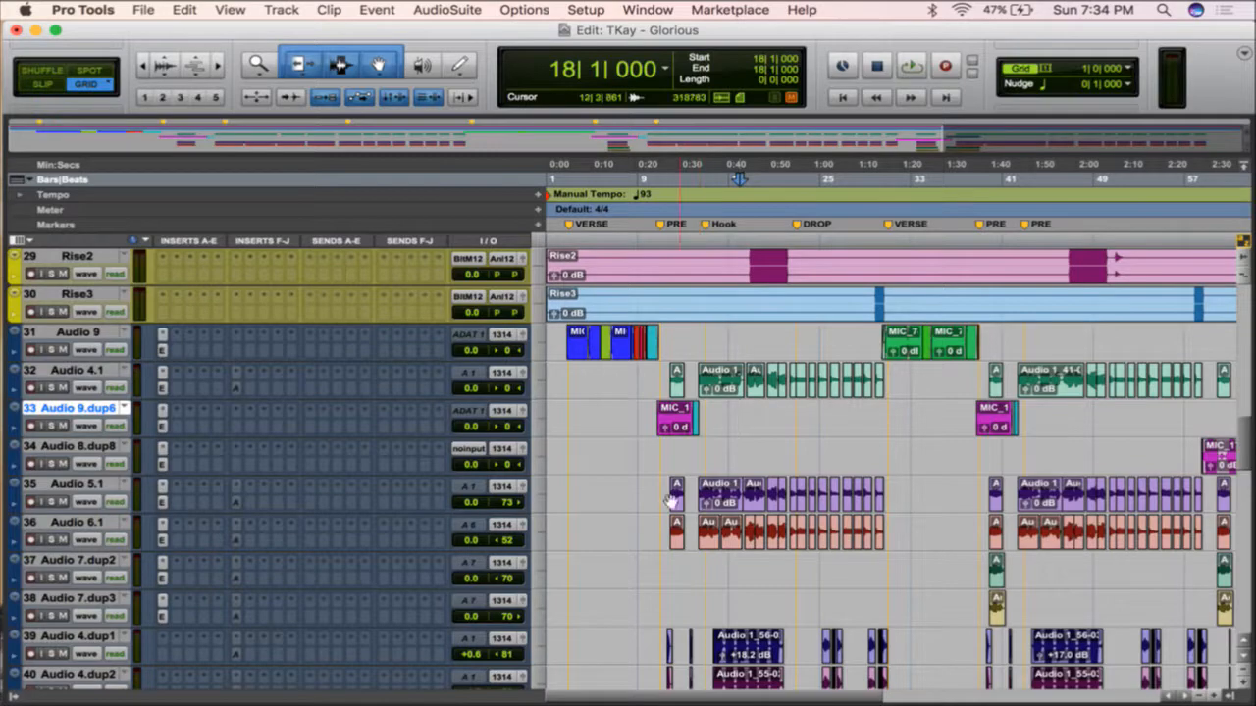
pyautogui.scroll(-10, 478, 480)
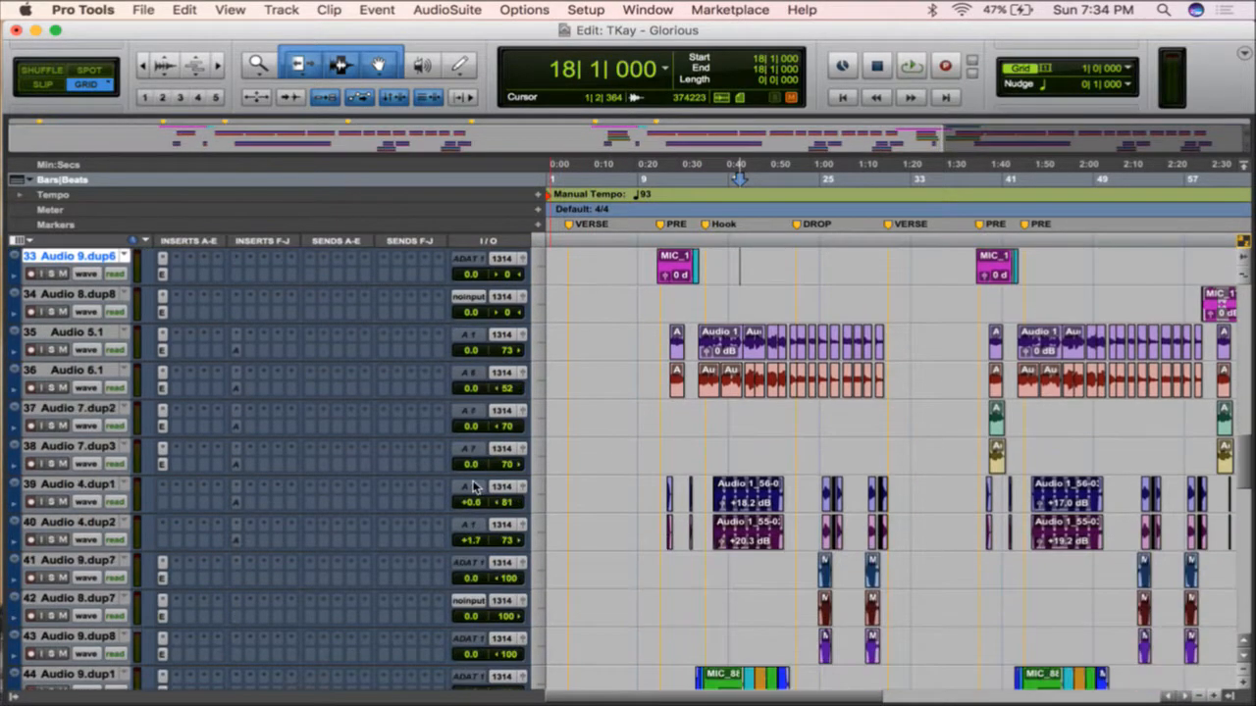
pyautogui.scroll(-1, 474, 487)
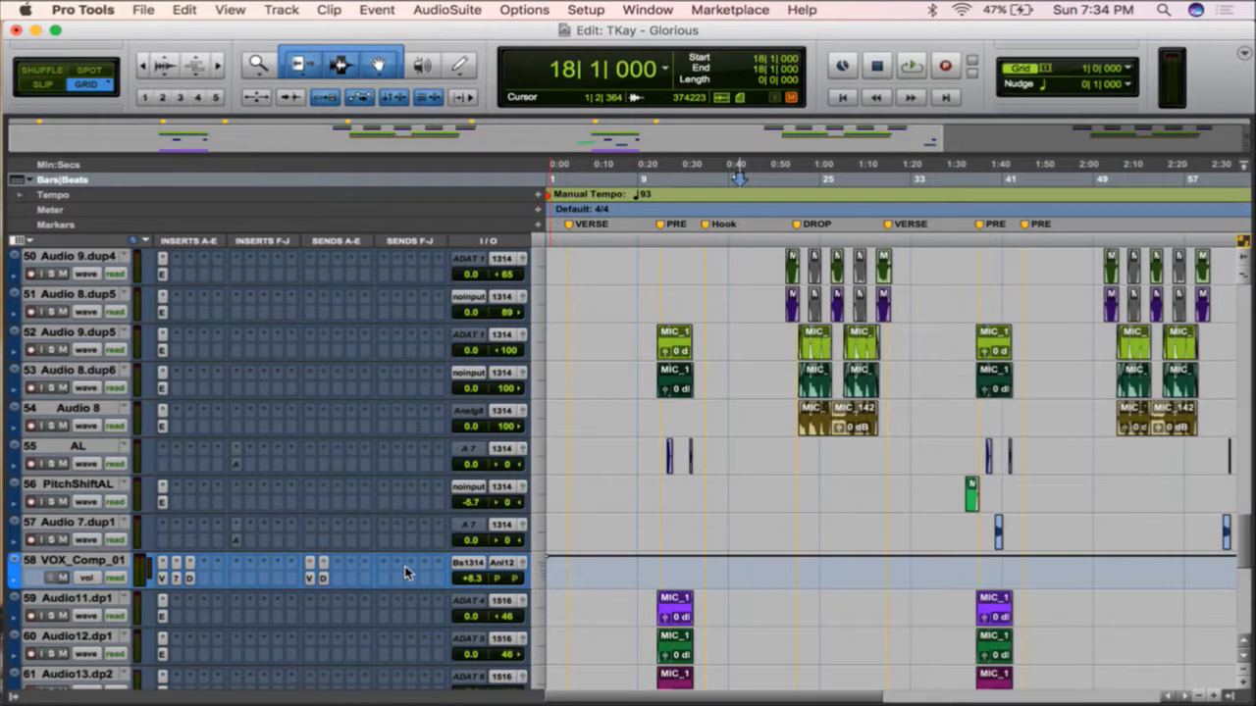
pyautogui.scroll(-5, 407, 574)
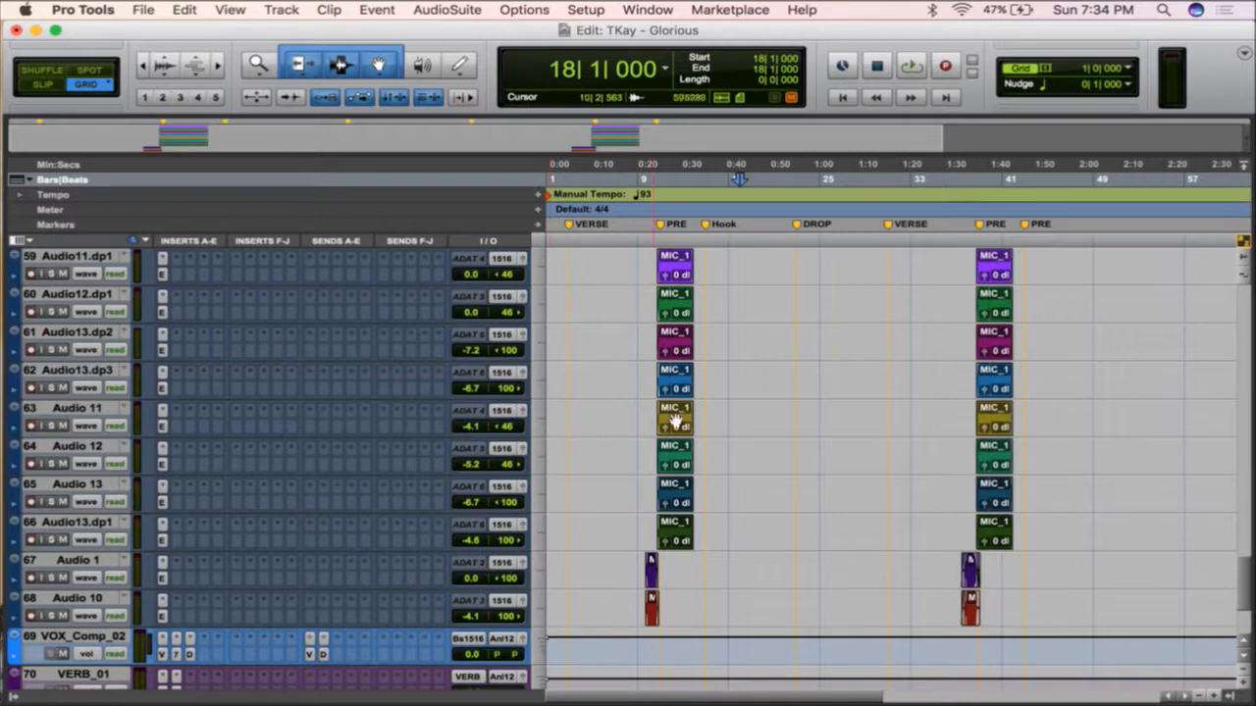
# - Hide the session overview above the timeline and return the playback position to the session start
pyautogui.moveTo(730, 163); pyautogui.dragTo(747, 13)
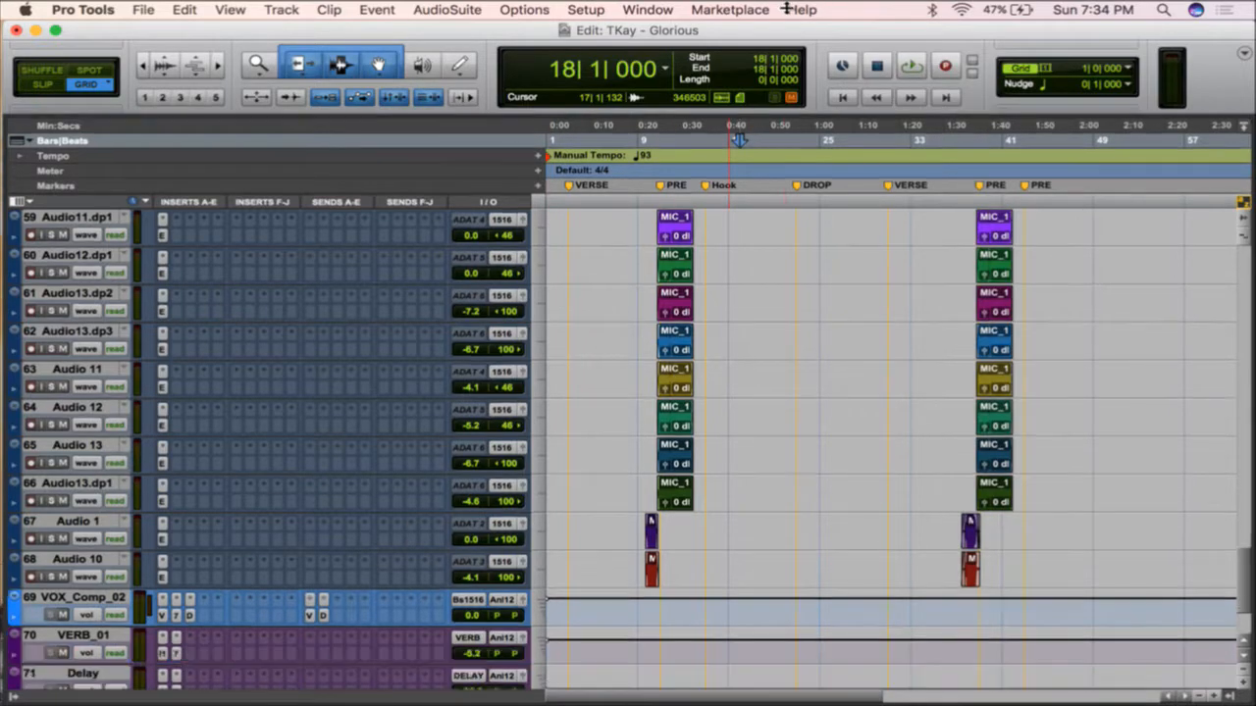
pyautogui.scroll(5, 786, 464)
pyautogui.press('Return')
pyautogui.scroll(12, 781, 467)
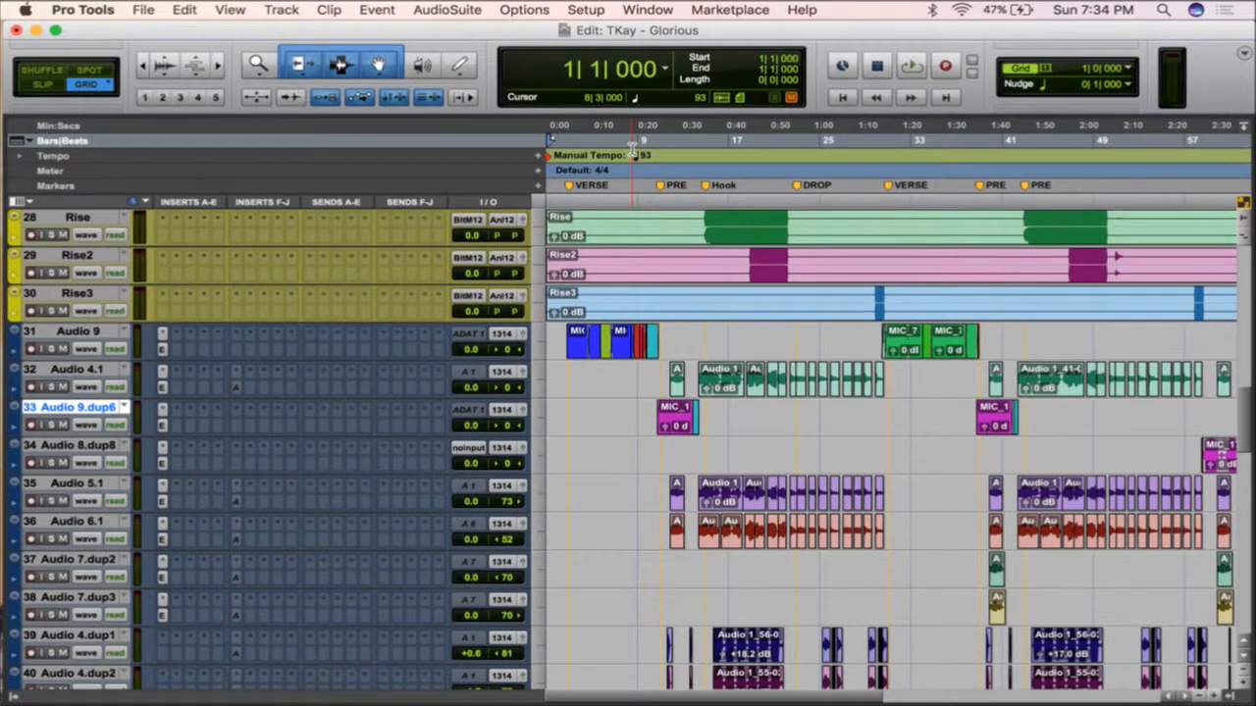
# - Play the session from bar 8 and check the tracks feeding VOX_Comp_01, then stop playback
pyautogui.click(633, 155)
pyautogui.press('space')
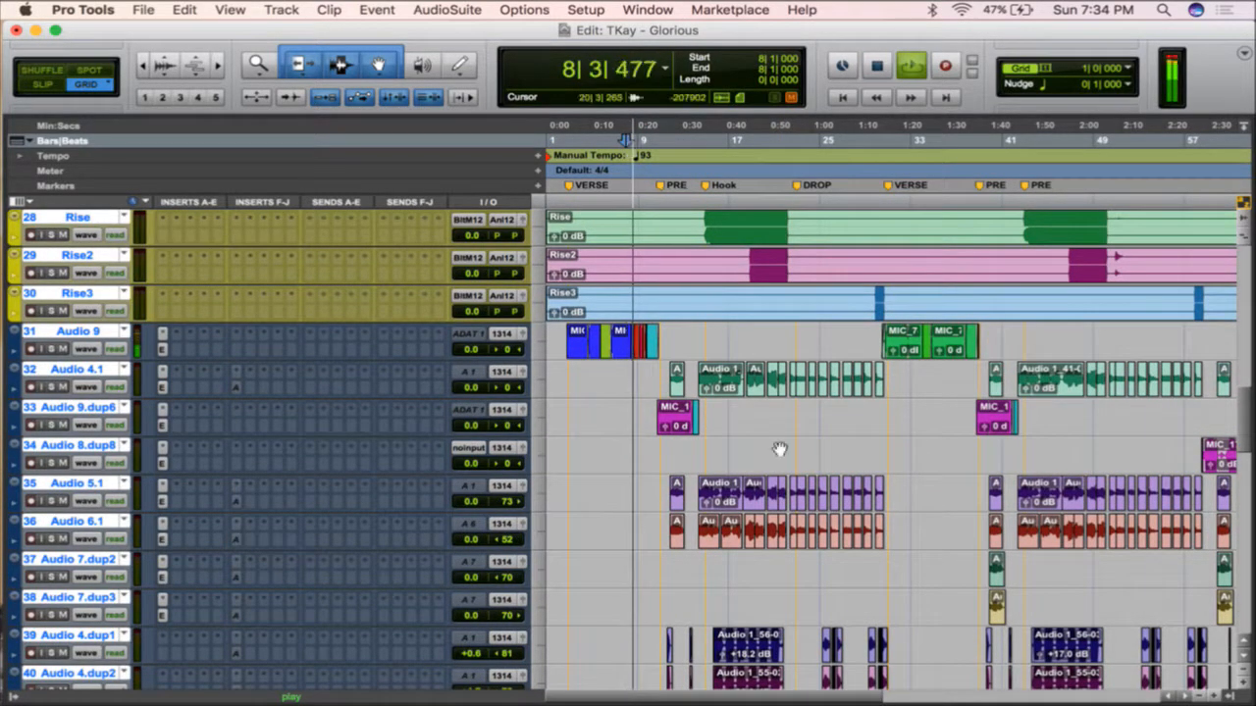
pyautogui.scroll(-10, 779, 449)
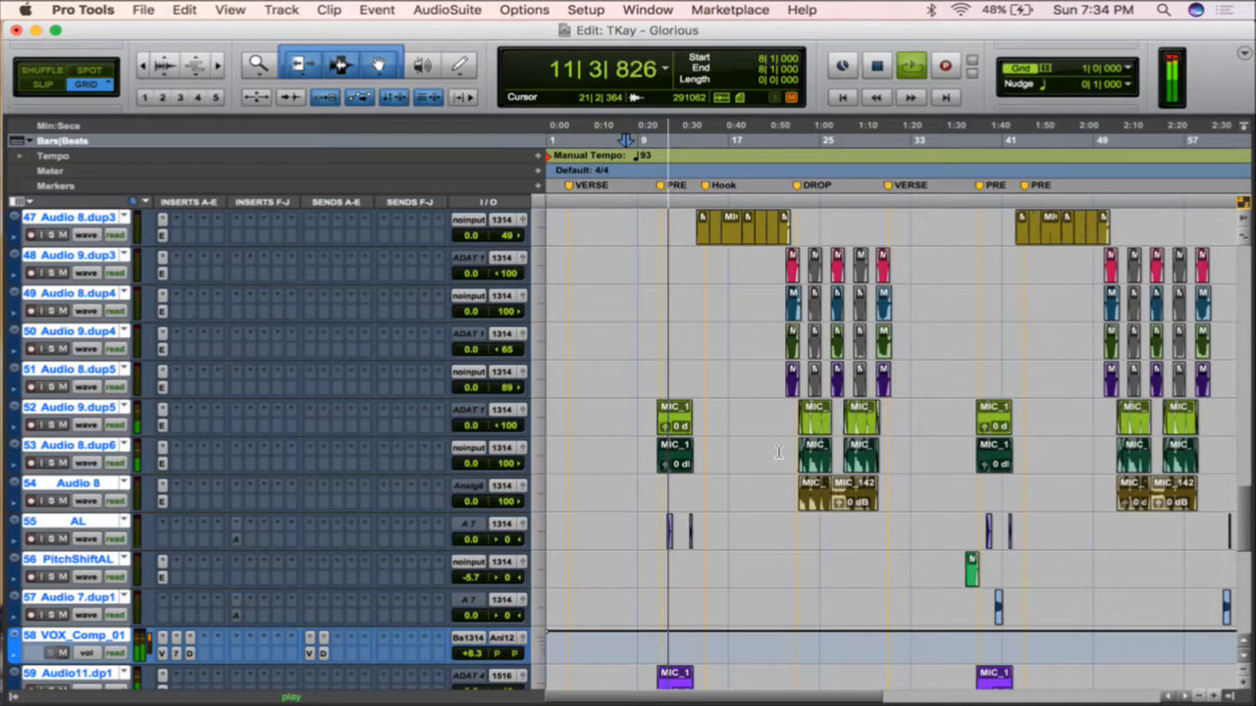
pyautogui.press('space')
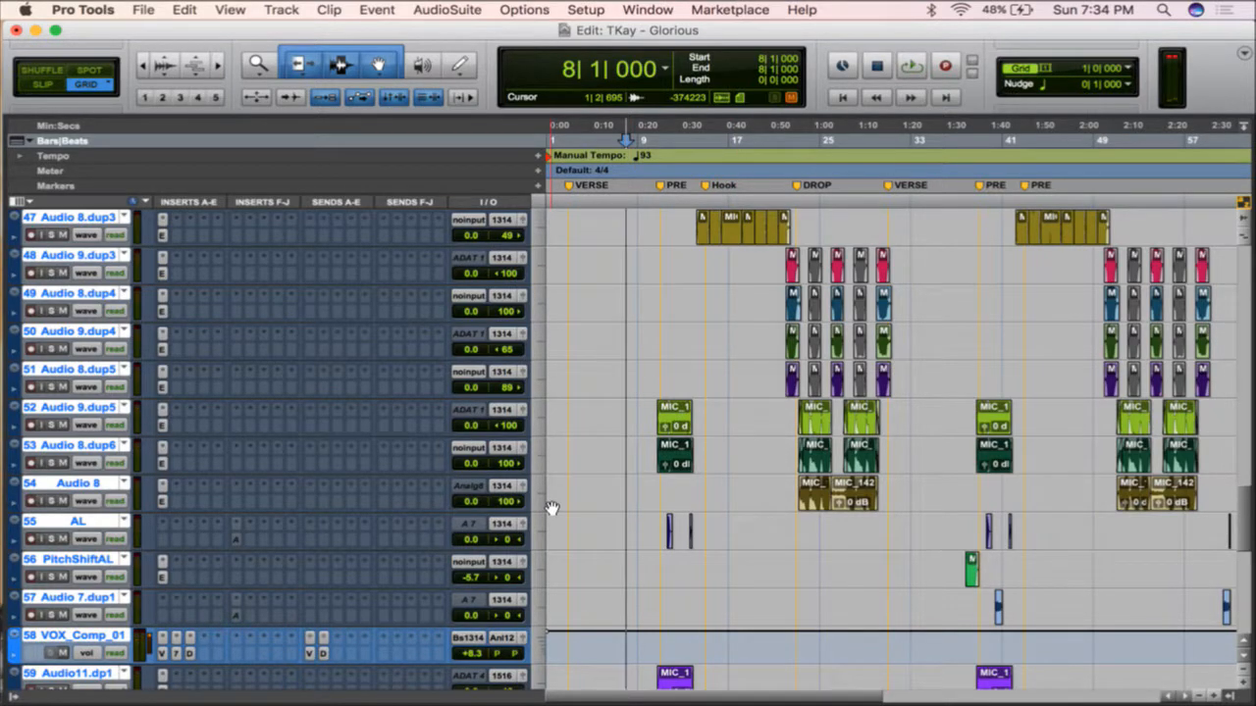
# - Mark out the drop clips on Audio 9.dup3 to Audio 8.dup5, bars 21 to 33, and play briefly from bar 22
pyautogui.click(98, 637)
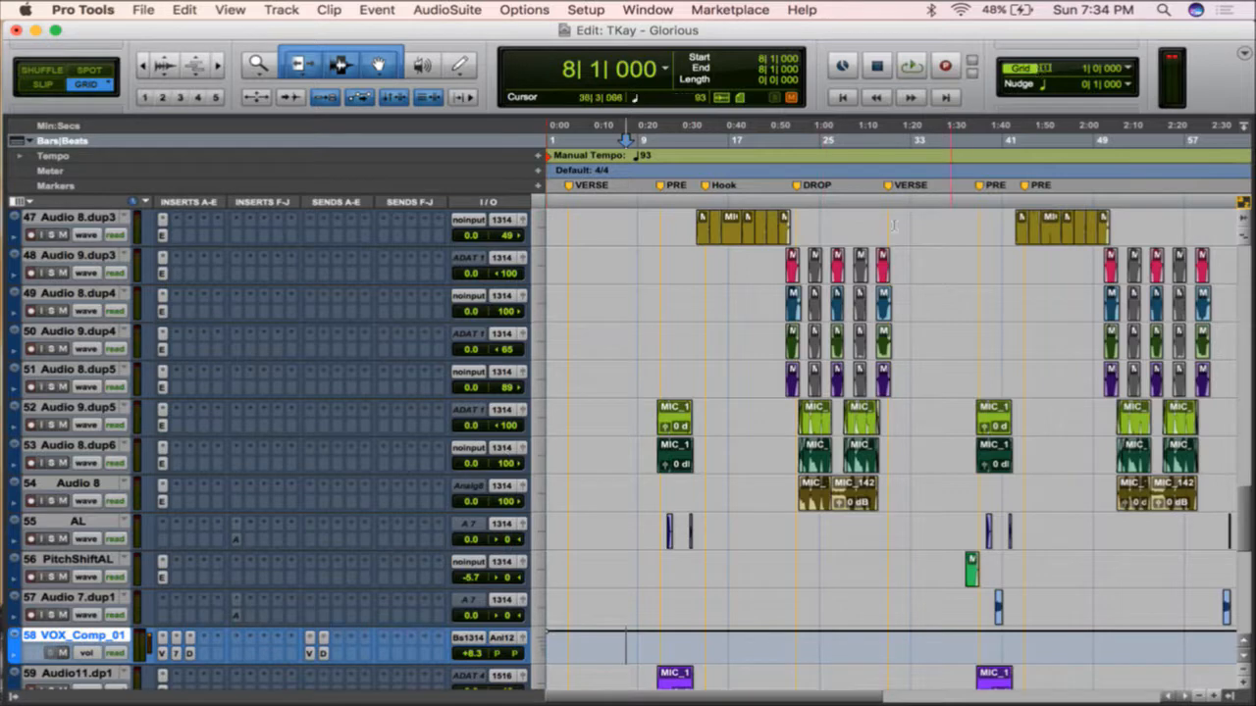
pyautogui.moveTo(775, 253); pyautogui.dragTo(908, 380)
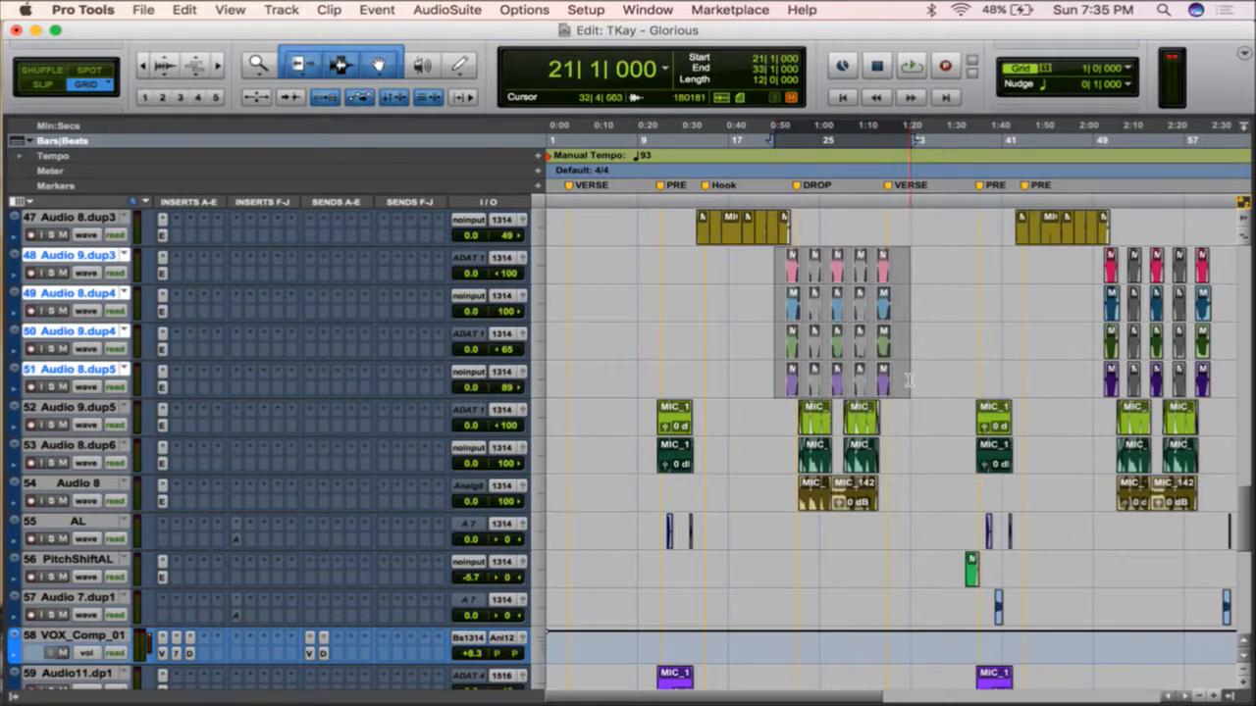
pyautogui.scroll(1, 909, 380)
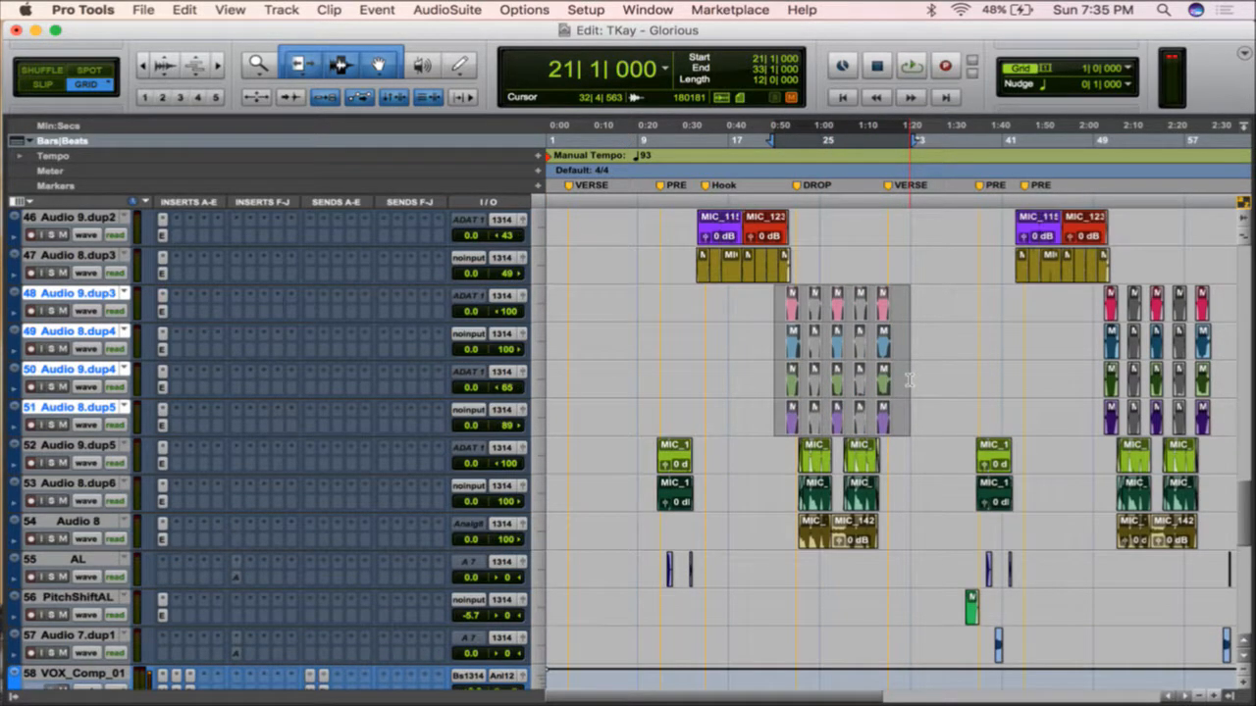
pyautogui.click(789, 140)
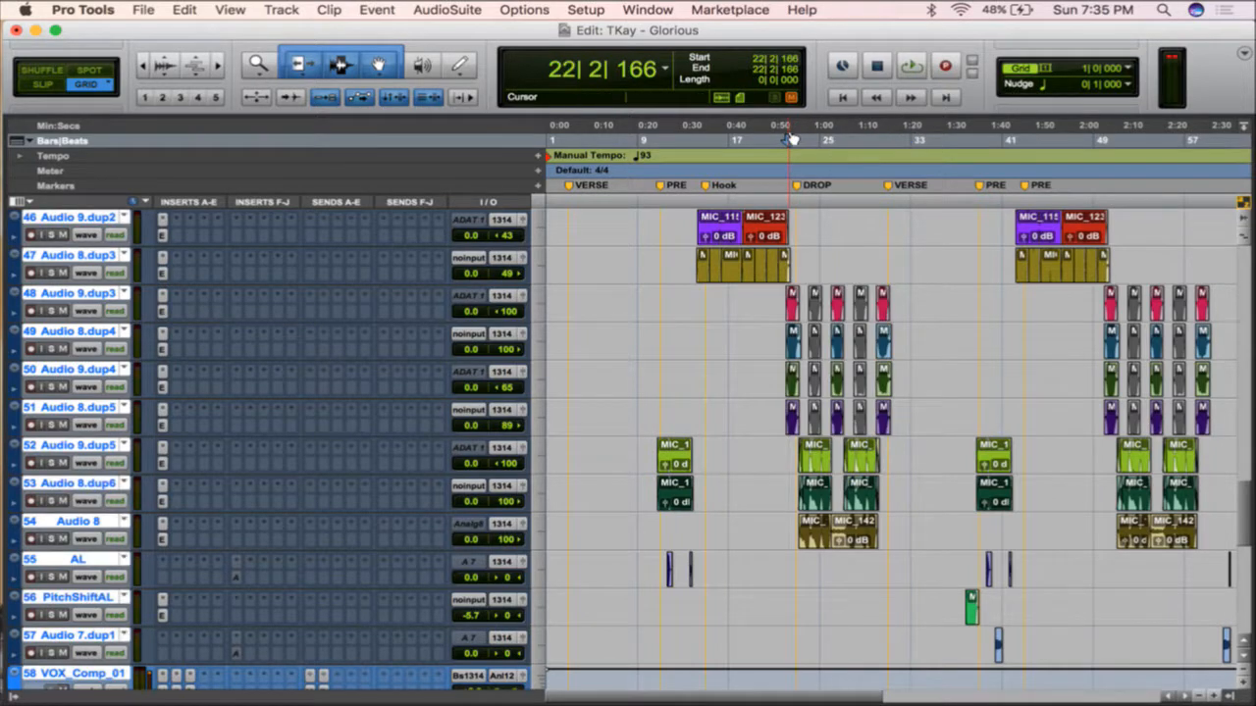
pyautogui.press('space')
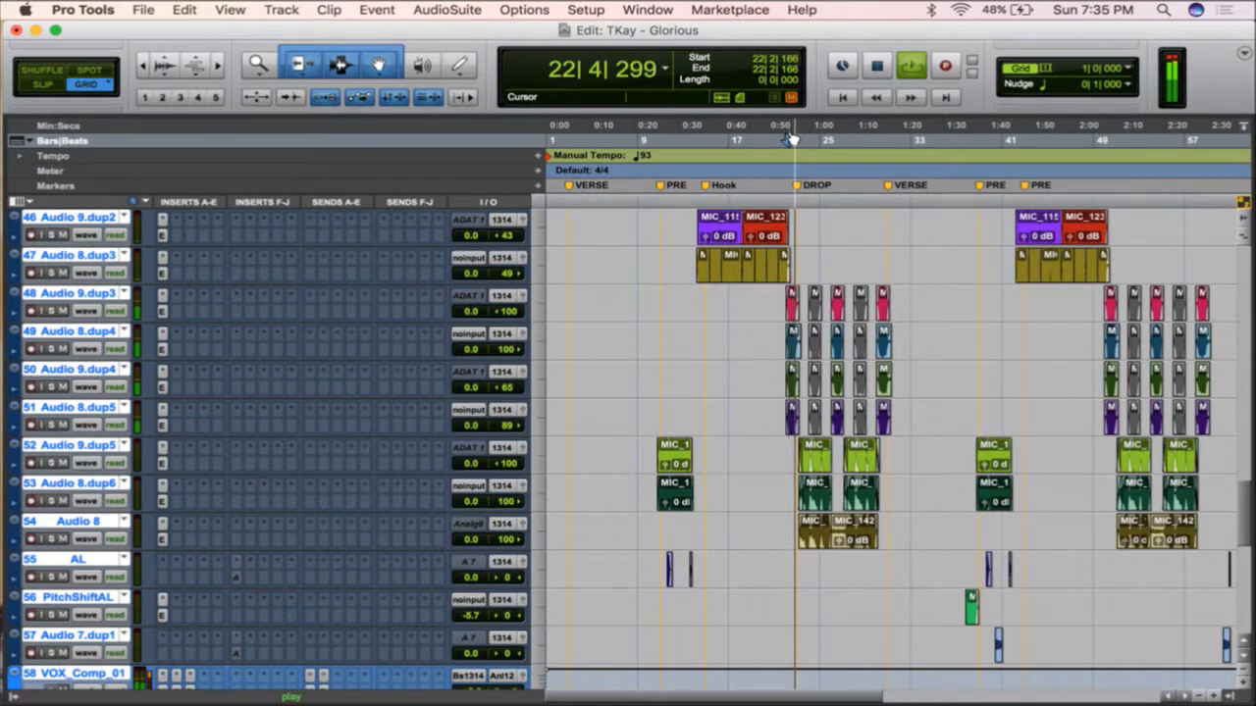
pyautogui.press('space')
# - Mark out the hook clips on Audio 9.dup1 to Audio 8.dup3 and compare them with the other VOX_Comp_01 vocals
pyautogui.scroll(8, 905, 350)
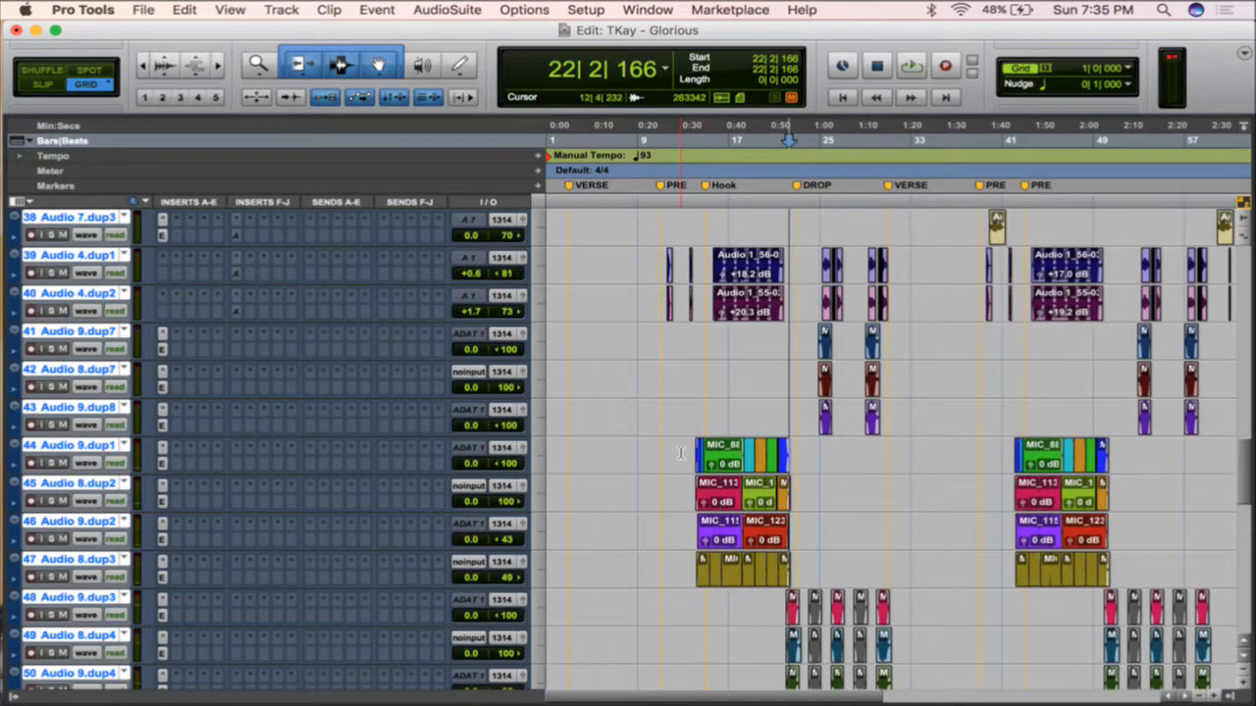
pyautogui.moveTo(681, 453); pyautogui.dragTo(831, 572)
pyautogui.scroll(4, 830, 571)
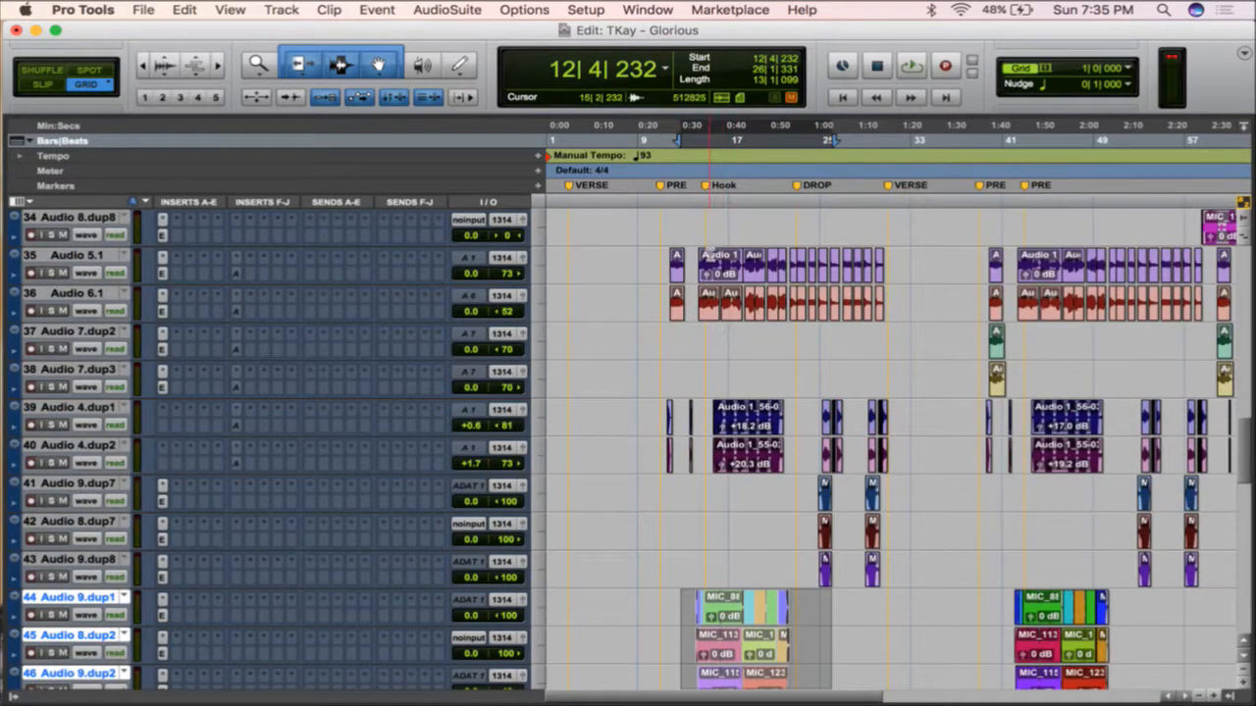
pyautogui.scroll(4, 803, 542)
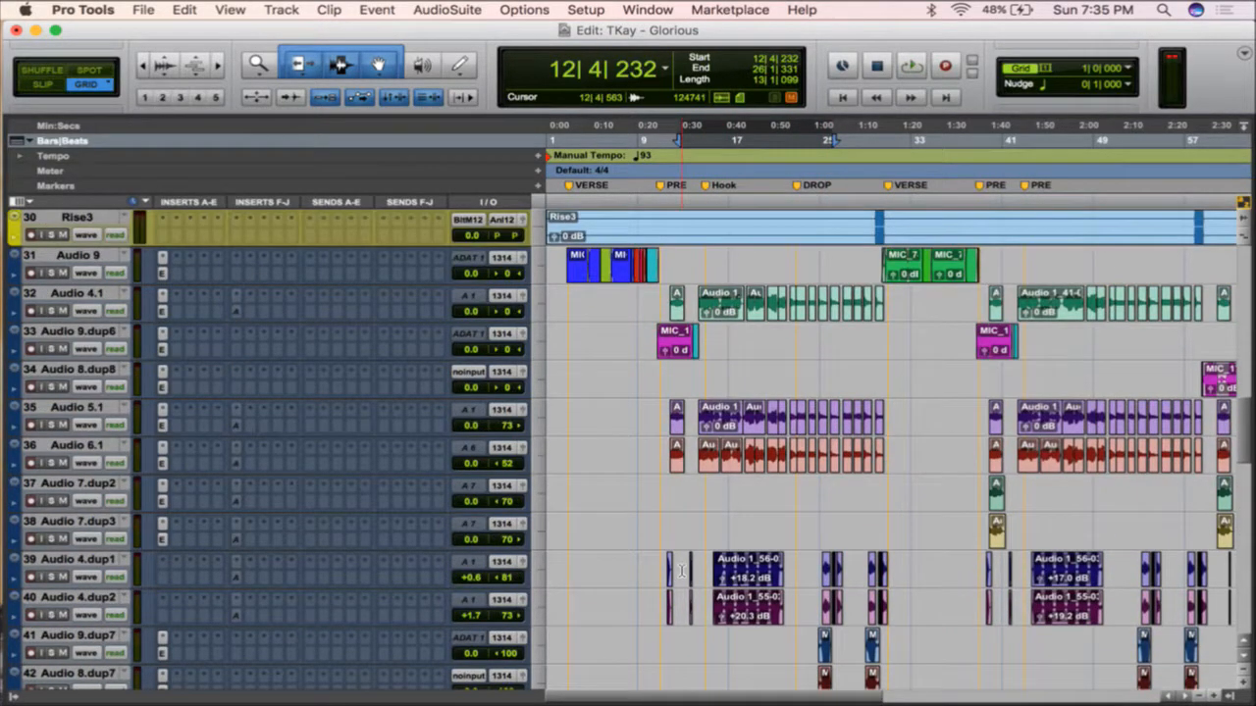
pyautogui.scroll(-7, 738, 467)
pyautogui.scroll(-3, 738, 467)
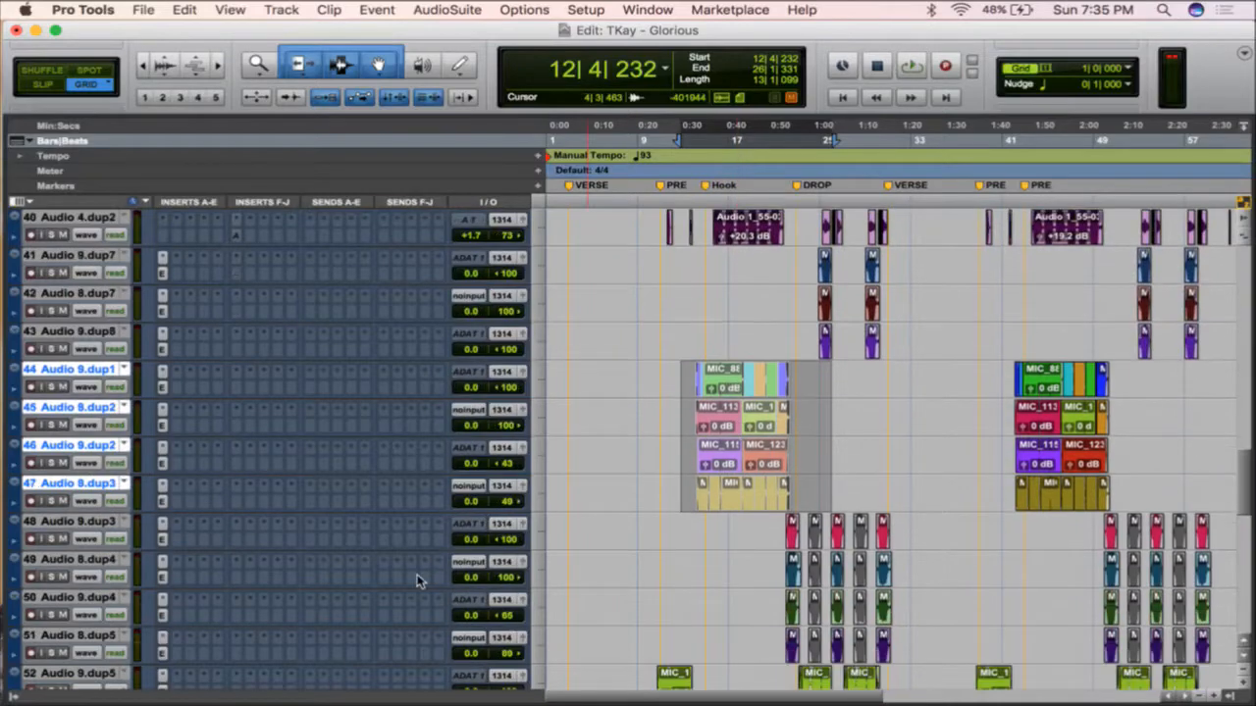
pyautogui.scroll(-7, 416, 581)
# - Duplicate the VOX_Comp_01 track three times without its inserts, placing the copies directly after it
pyautogui.click(84, 634)
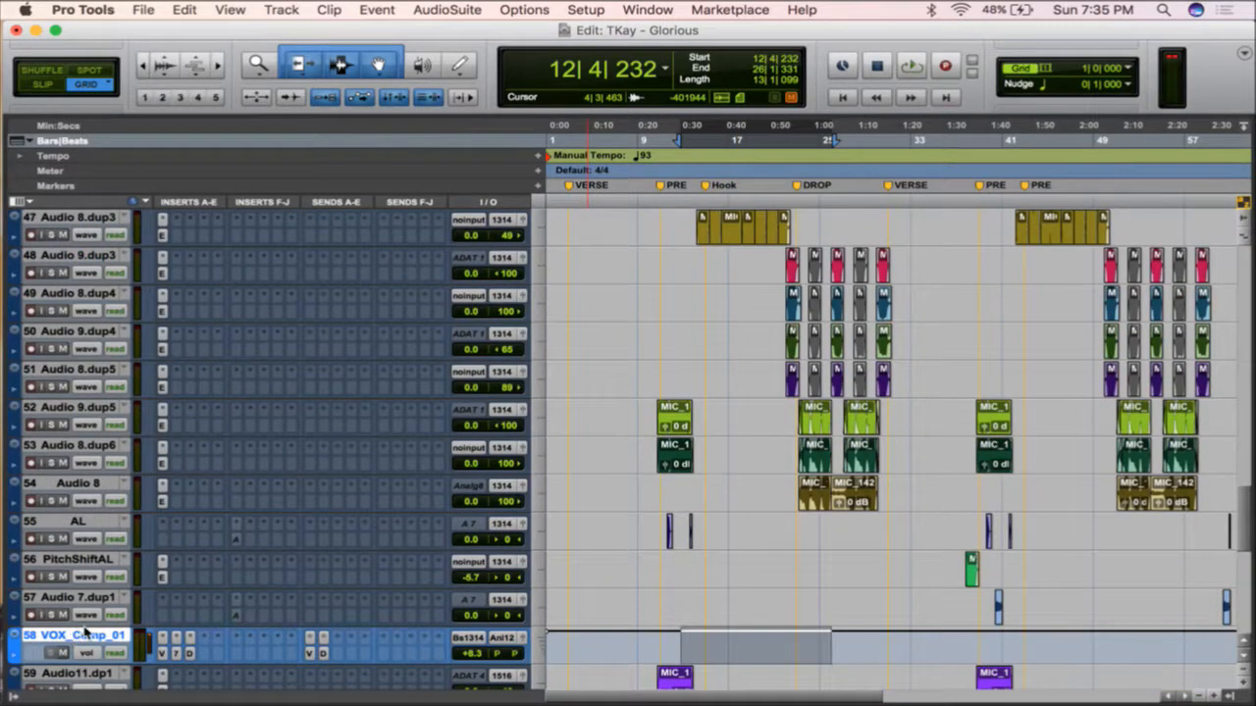
pyautogui.scroll(15, 721, 331)
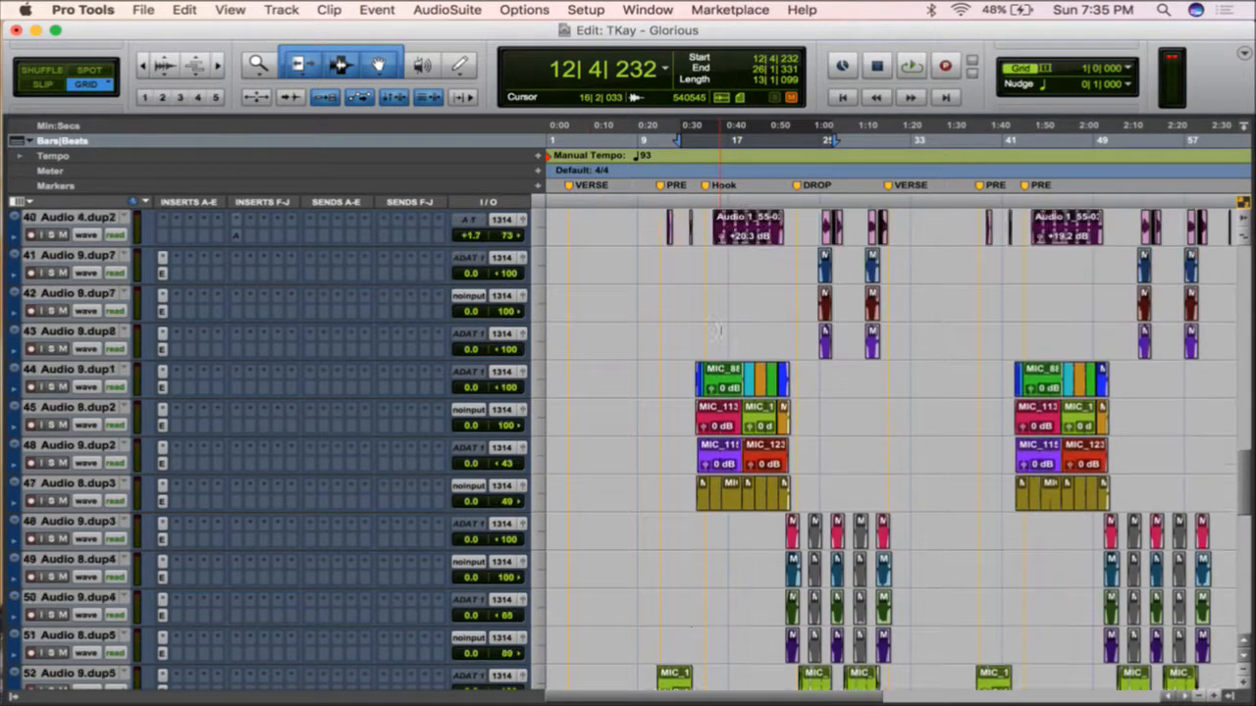
pyautogui.scroll(-16, 721, 332)
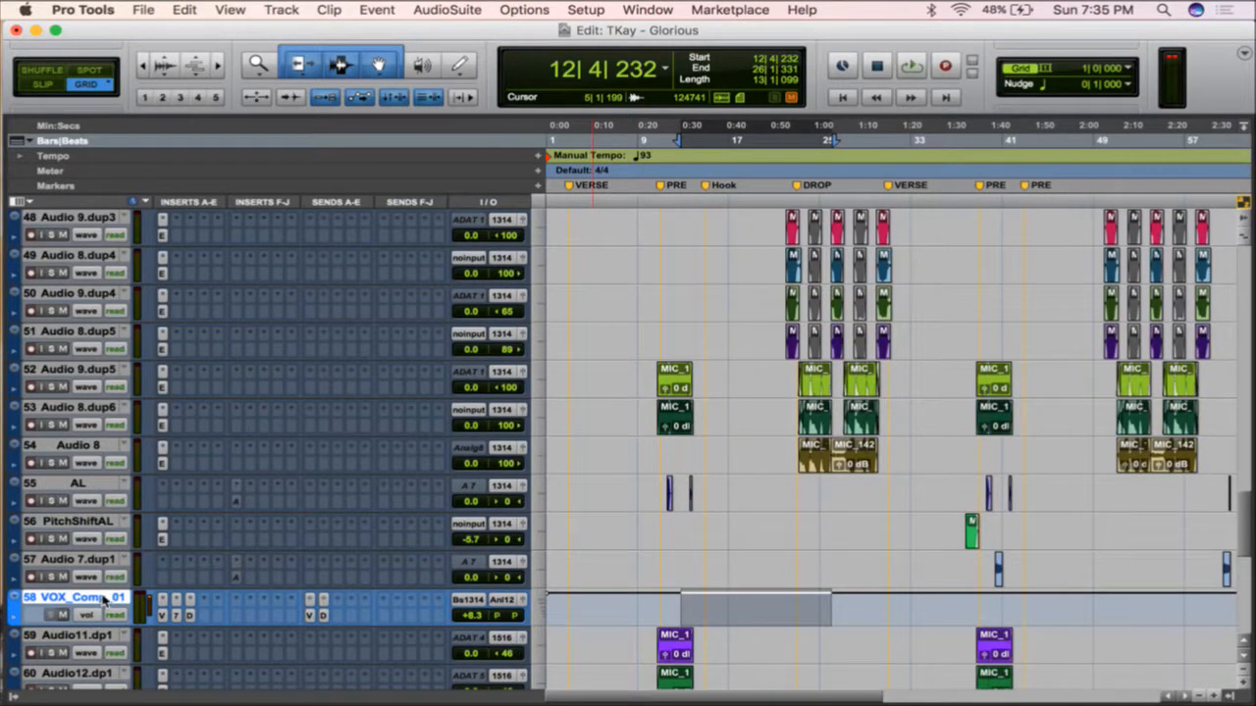
pyautogui.hotkey('alt', 'shift', 'd')
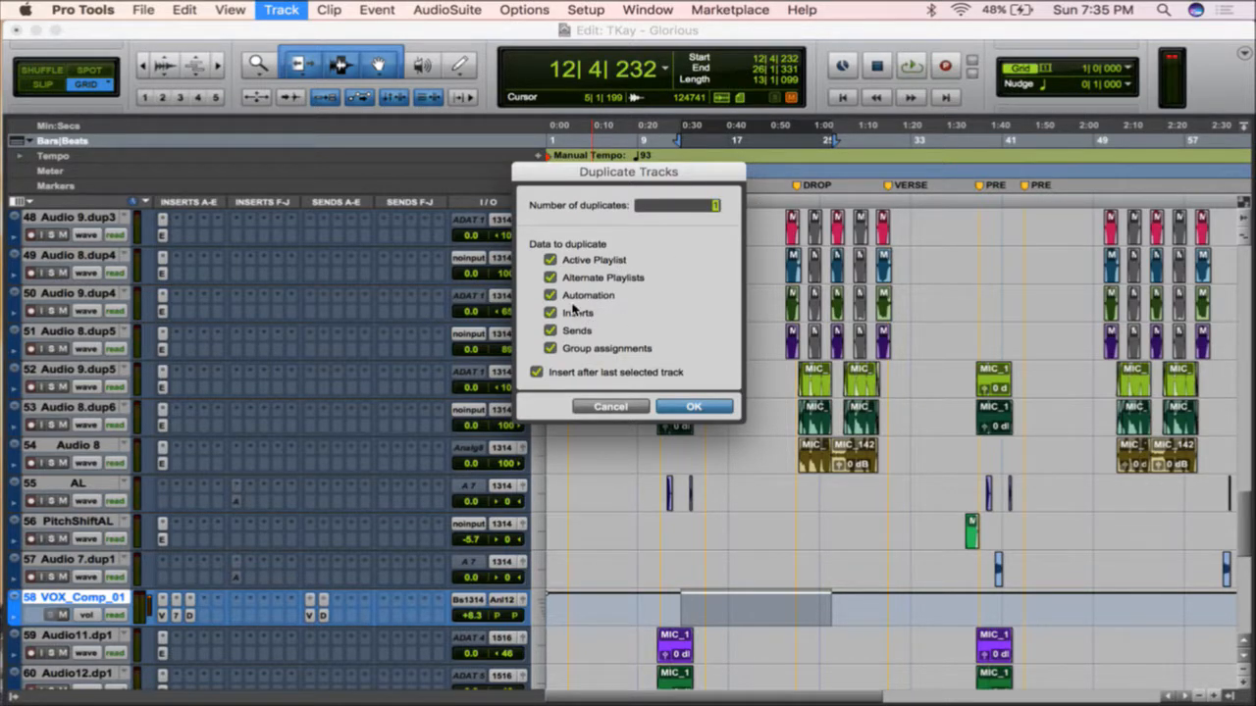
pyautogui.click(611, 404)
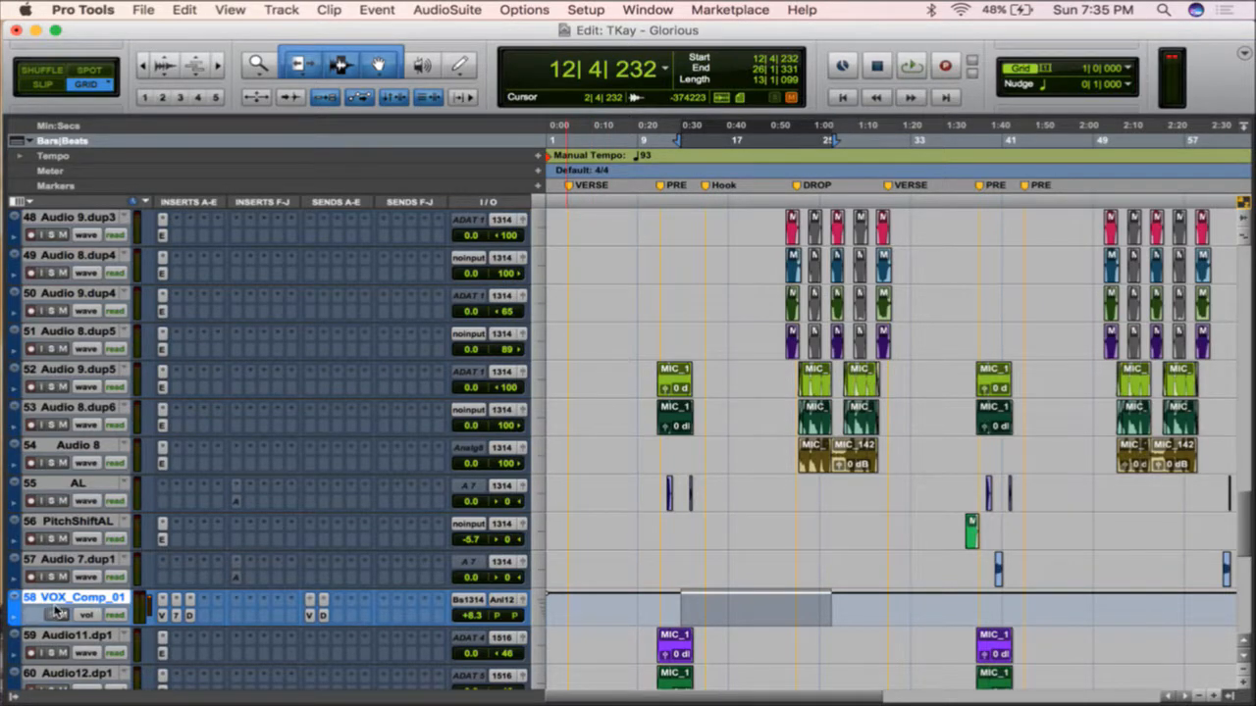
pyautogui.hotkey('alt', 'shift', 'd')
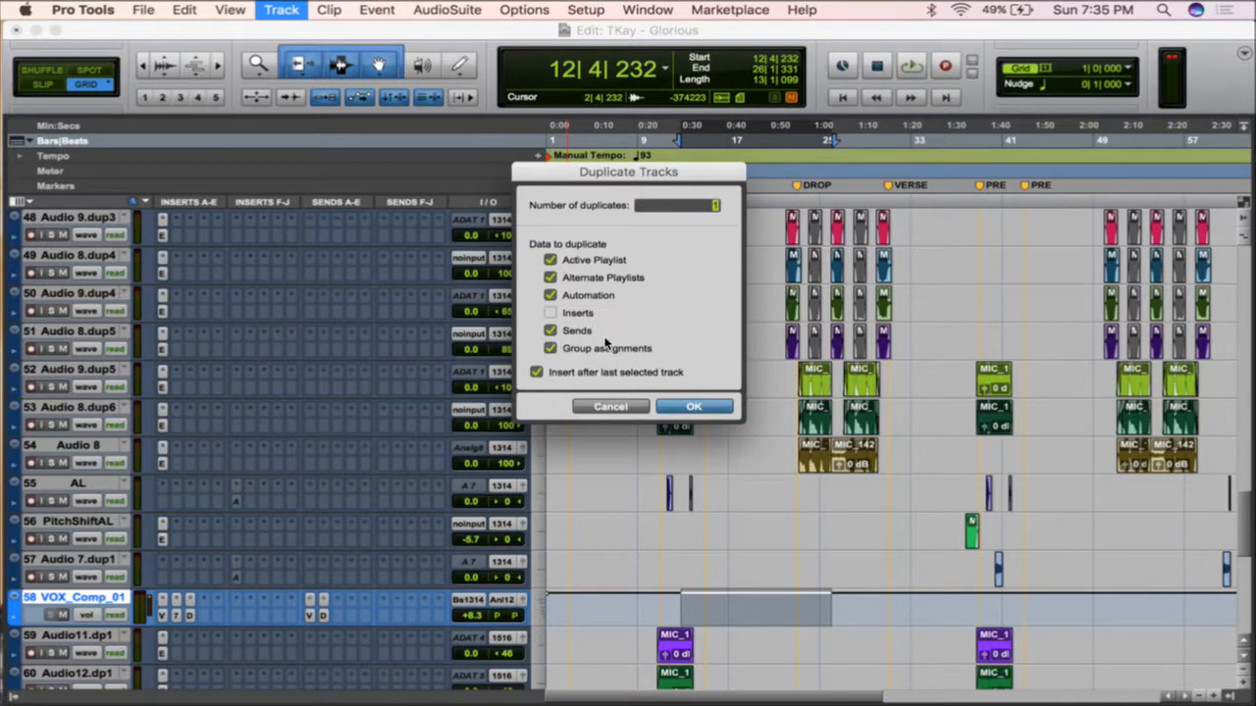
pyautogui.click(695, 406)
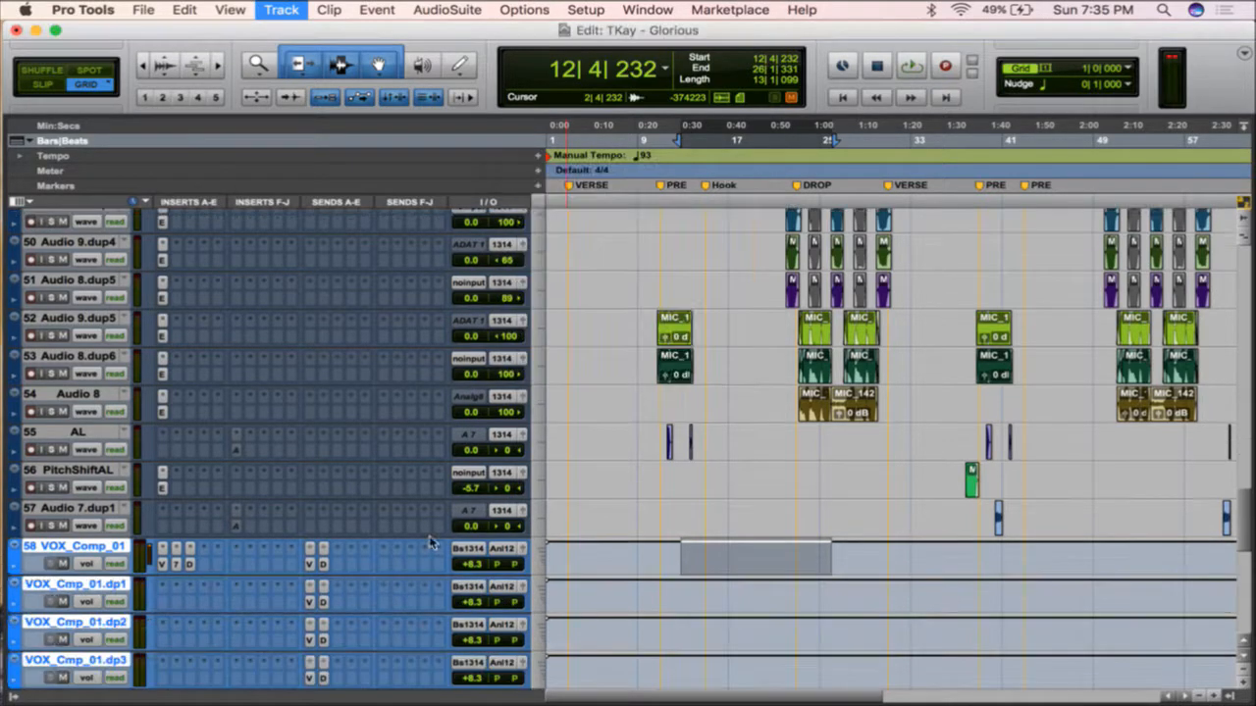
# - Move only the original VOX_Comp_01 track up to between Audio 4.1 and Audio 9.dup6
pyautogui.scroll(-2, 194, 619)
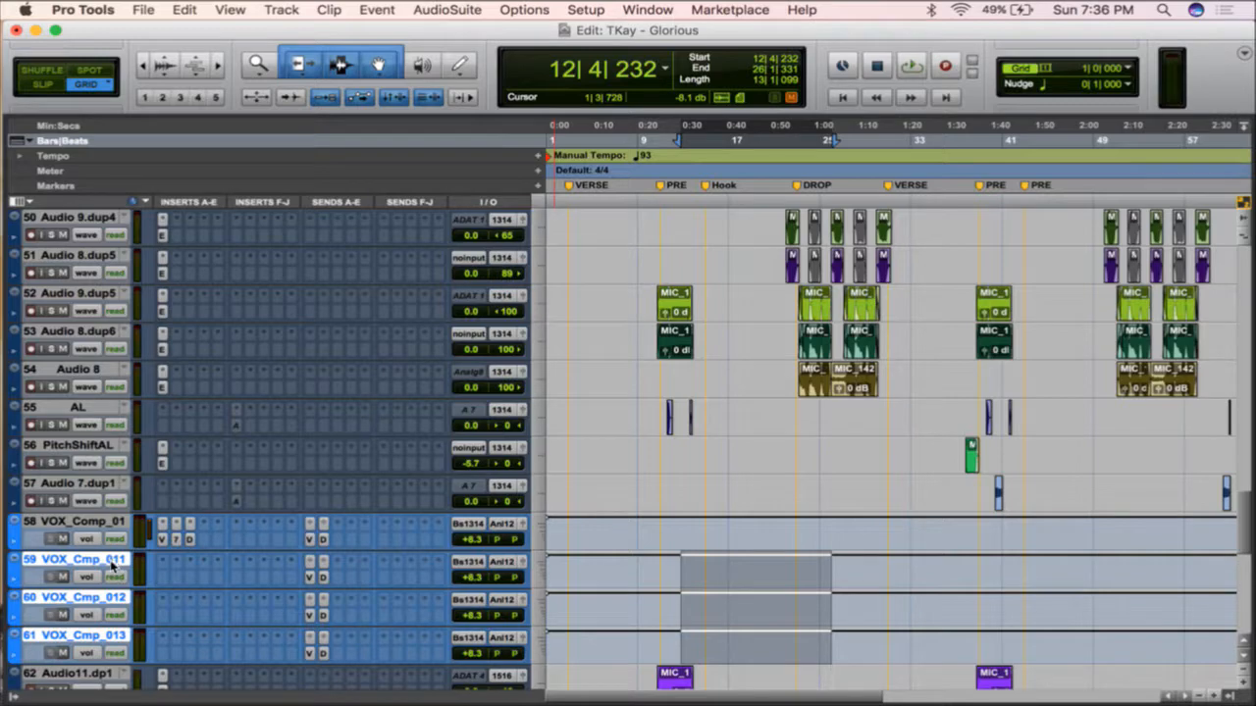
pyautogui.click(83, 522)
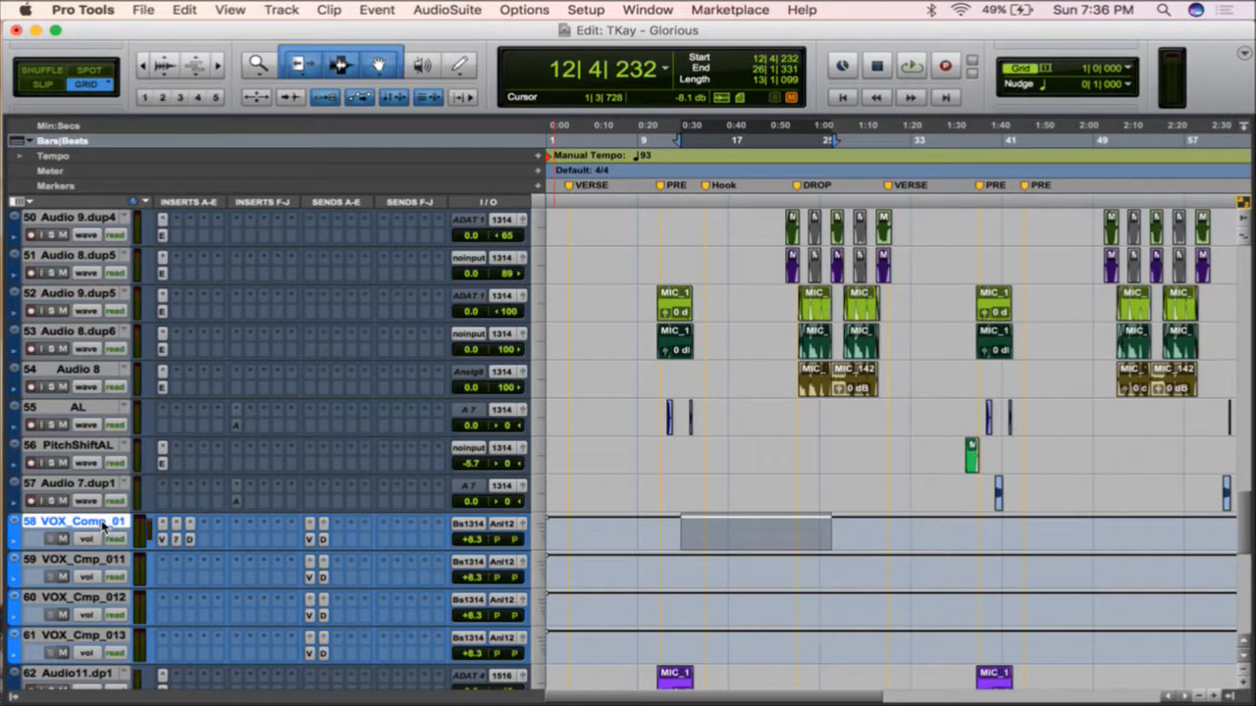
pyautogui.moveTo(103, 527); pyautogui.dragTo(154, 547)
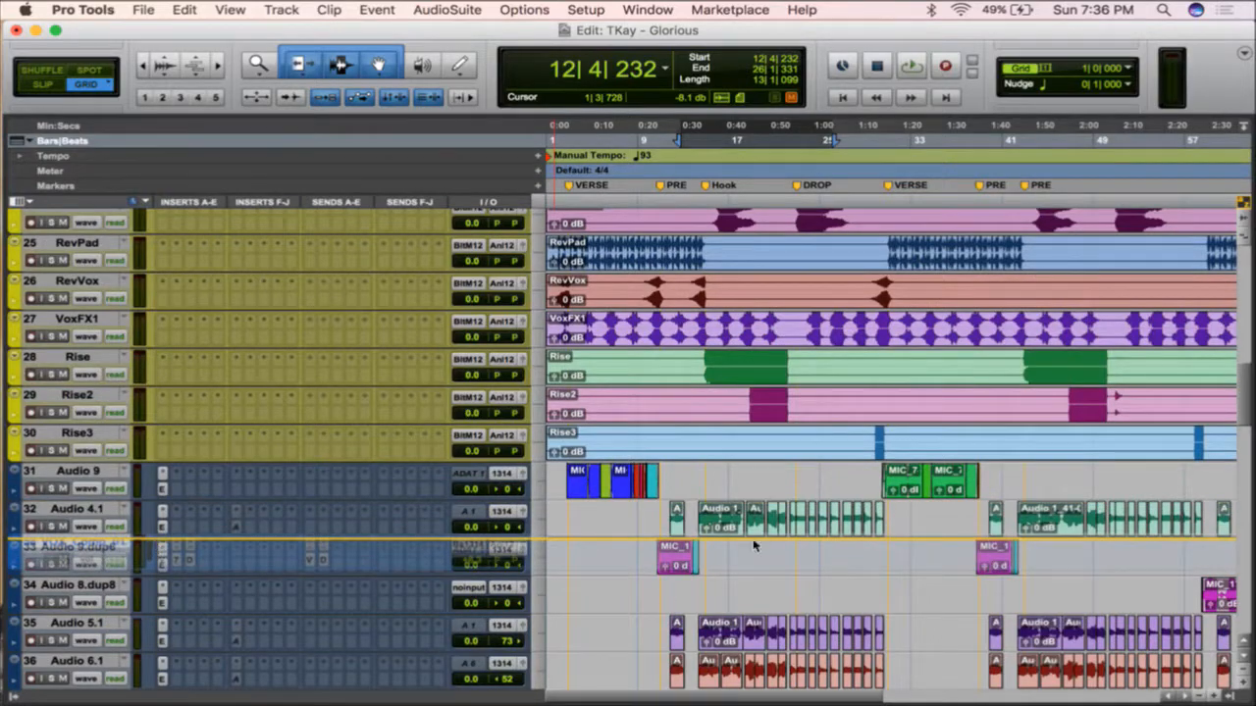
pyautogui.moveTo(753, 545); pyautogui.dragTo(550, 537)
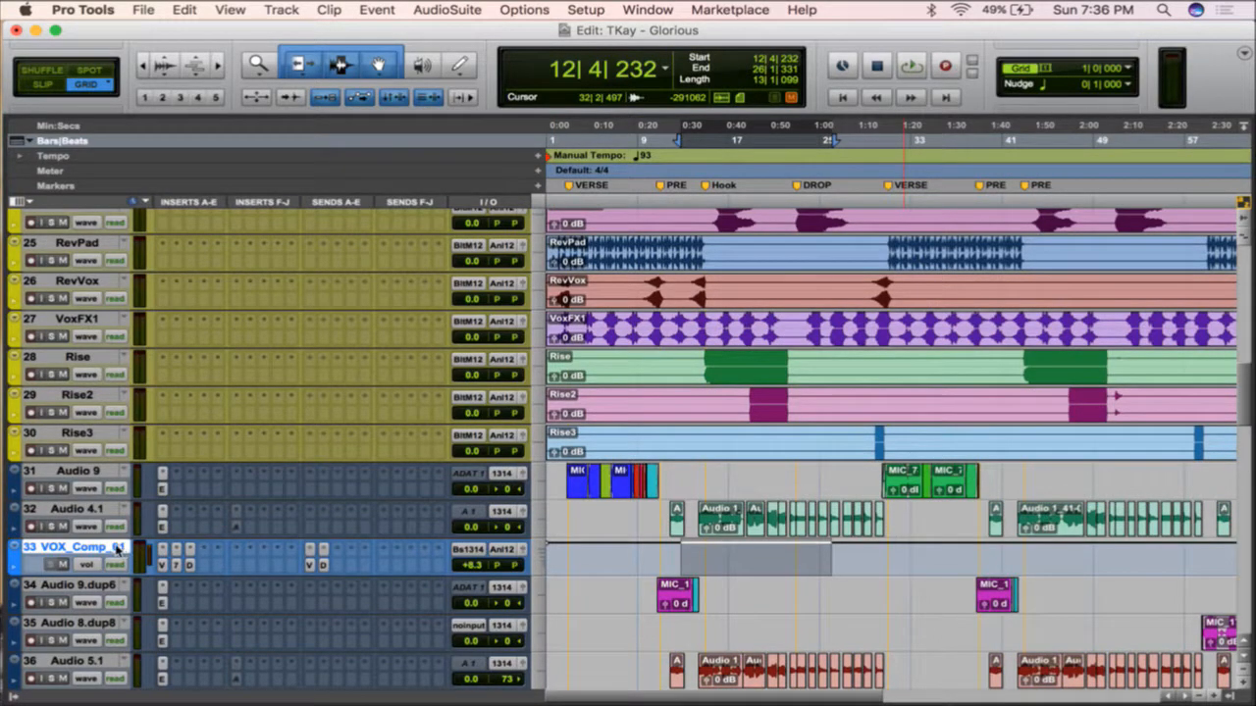
# - Examine the vocal tracks below VOX_Comp_01, down to its three copies, to see which ones belong together
pyautogui.scroll(-9, 503, 571)
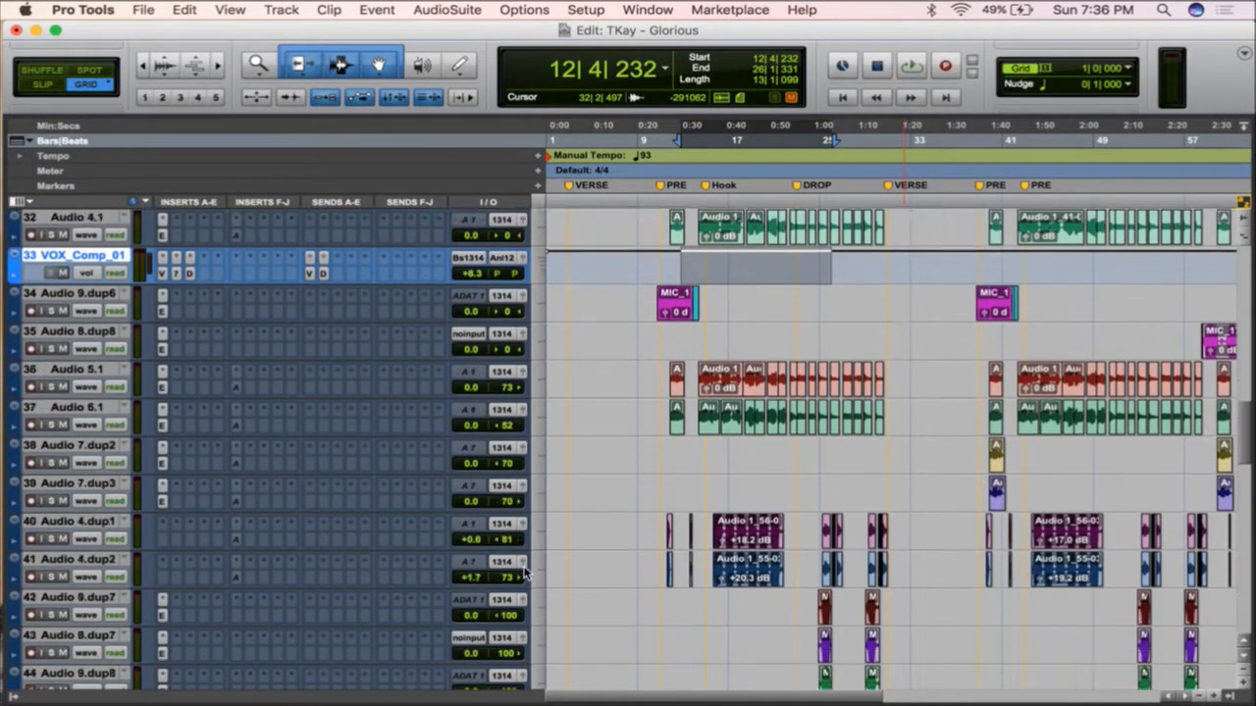
pyautogui.scroll(2, 844, 324)
pyautogui.scroll(-1, 702, 401)
pyautogui.hscroll(5, 831, 382)
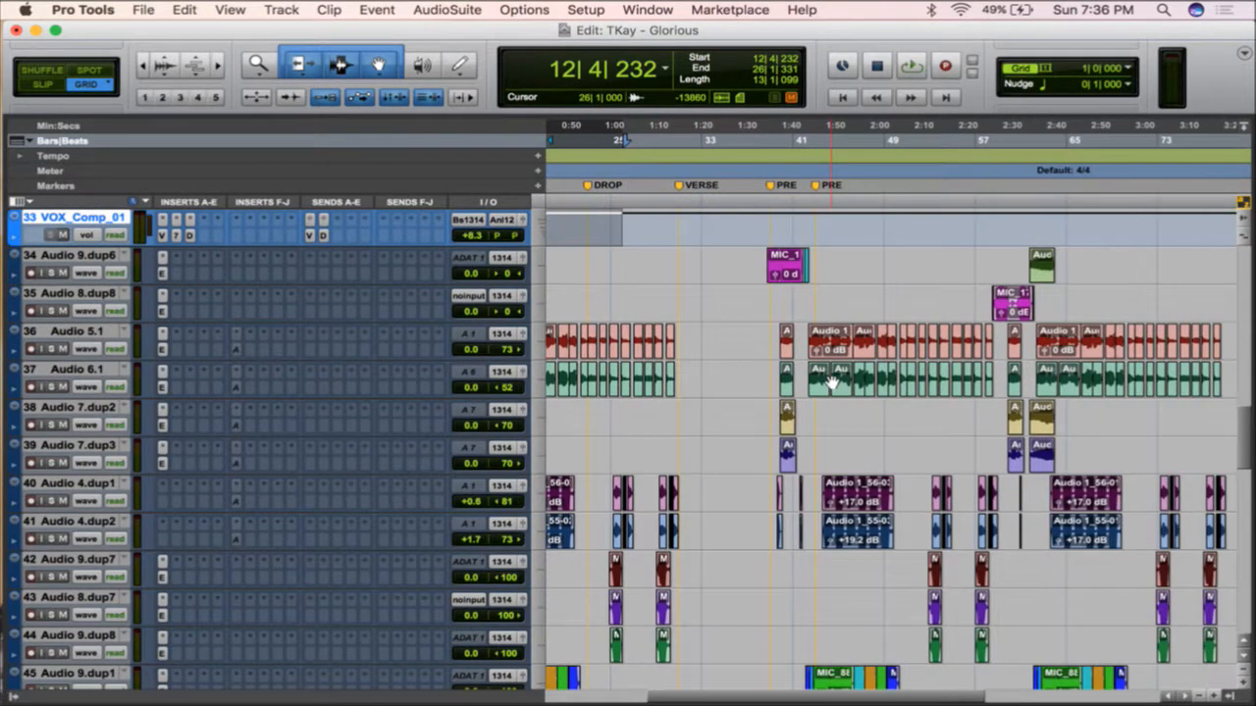
pyautogui.hscroll(-2, 861, 458)
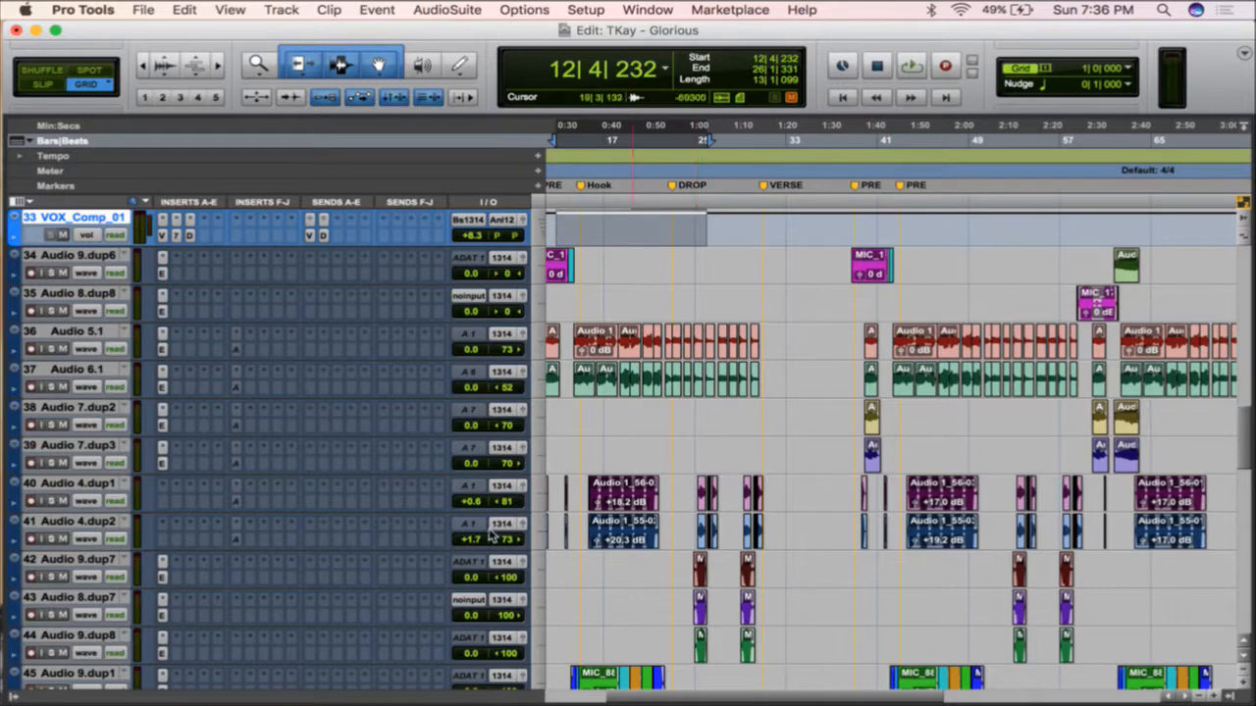
pyautogui.scroll(-3, 453, 548)
pyautogui.scroll(-15, 453, 547)
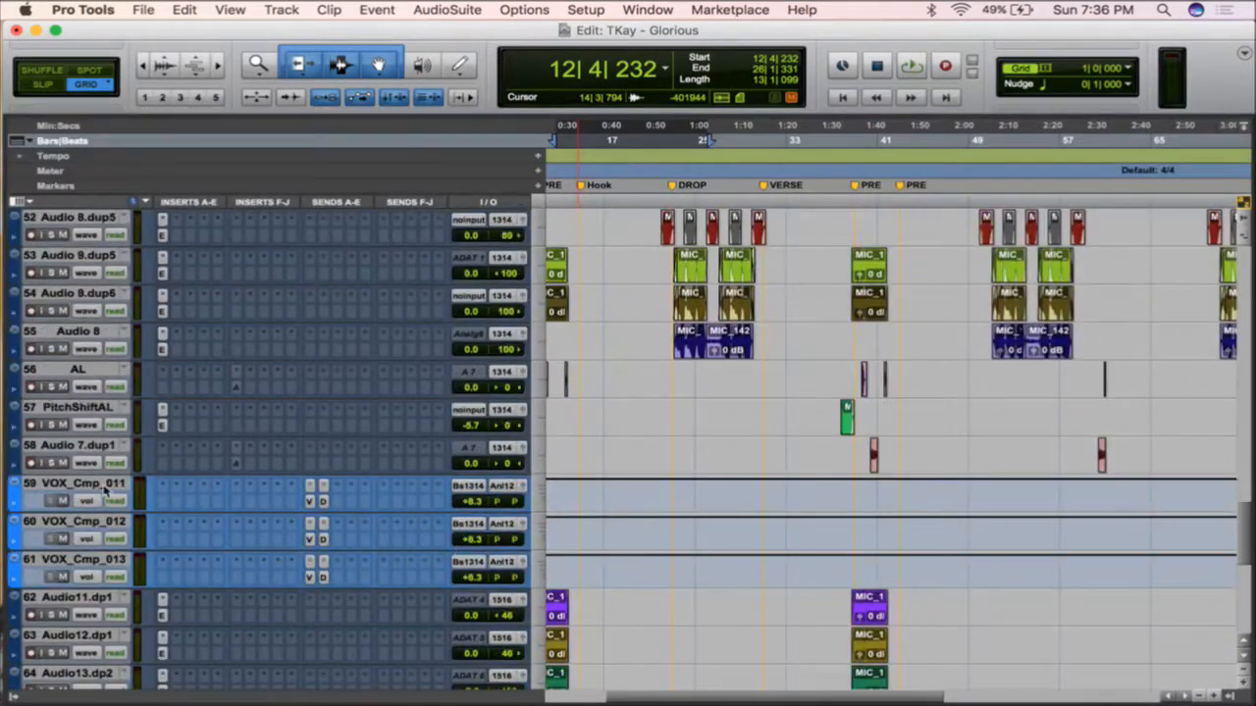
# - Move VOX_Cmp_011 up to between Audio 7.dup3 and Audio 4.dup1 and set its input to no input
pyautogui.moveTo(104, 491); pyautogui.dragTo(122, 524)
pyautogui.hscroll(-3, 679, 469)
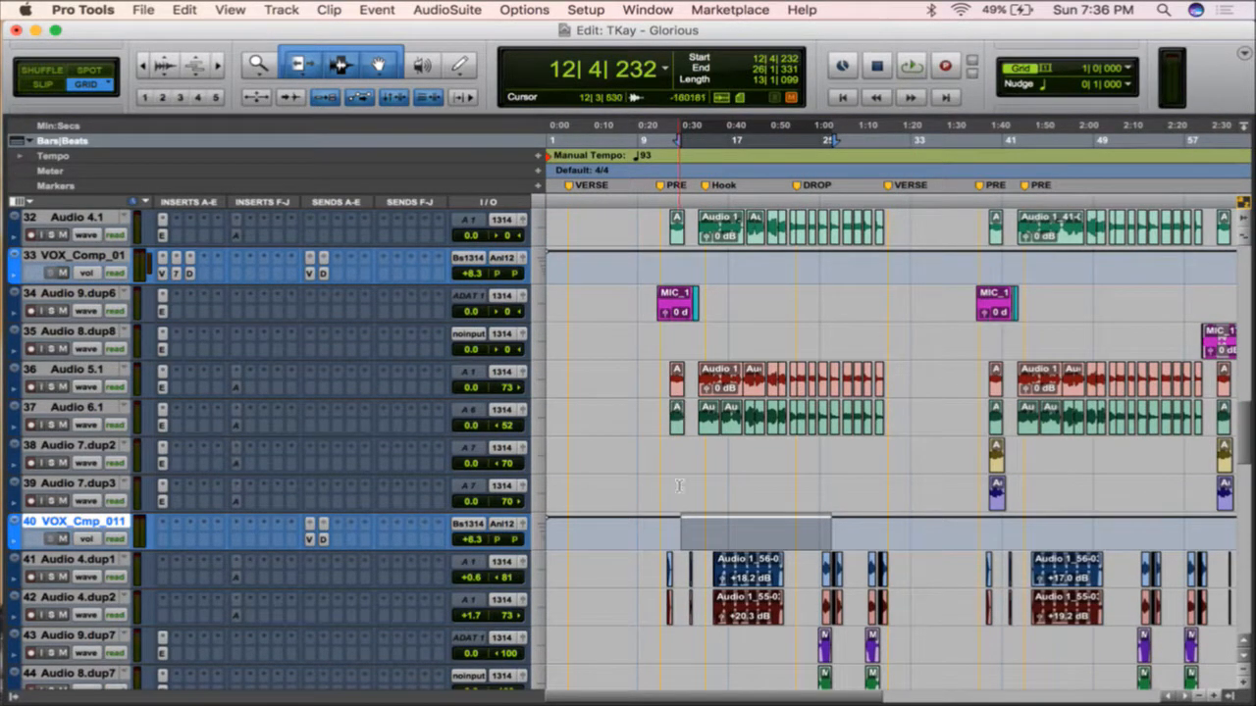
pyautogui.click(464, 528)
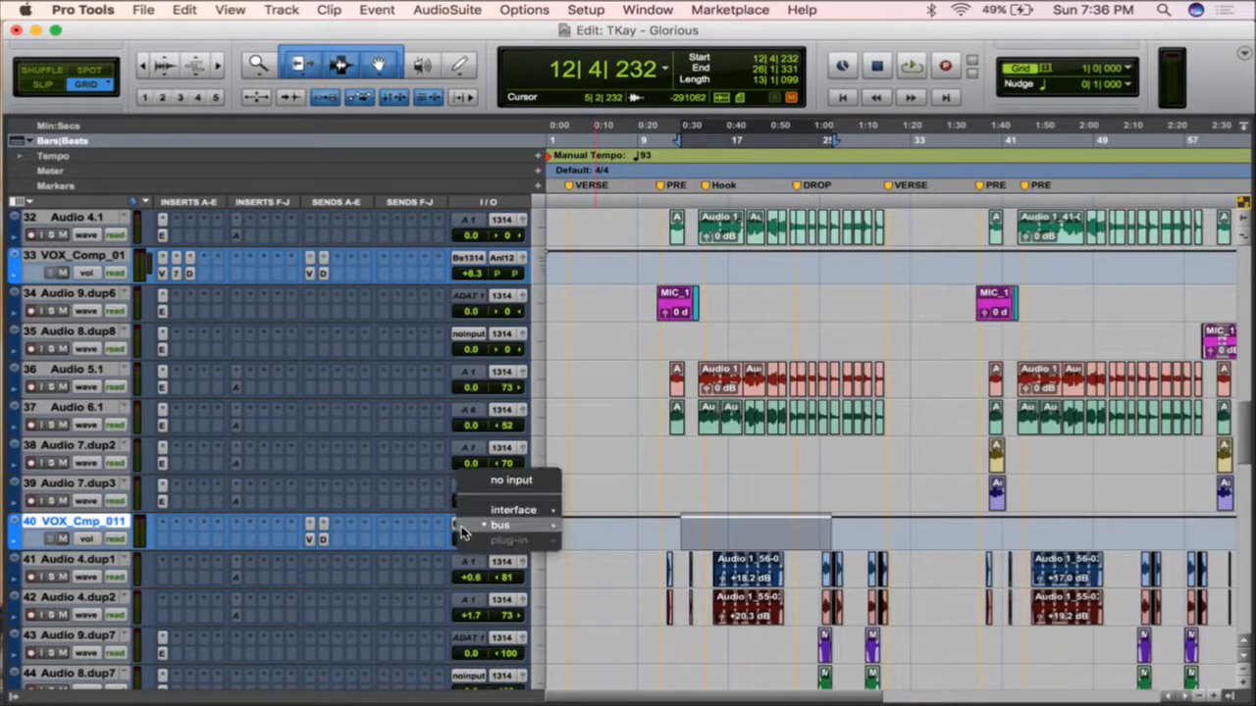
pyautogui.click(511, 480)
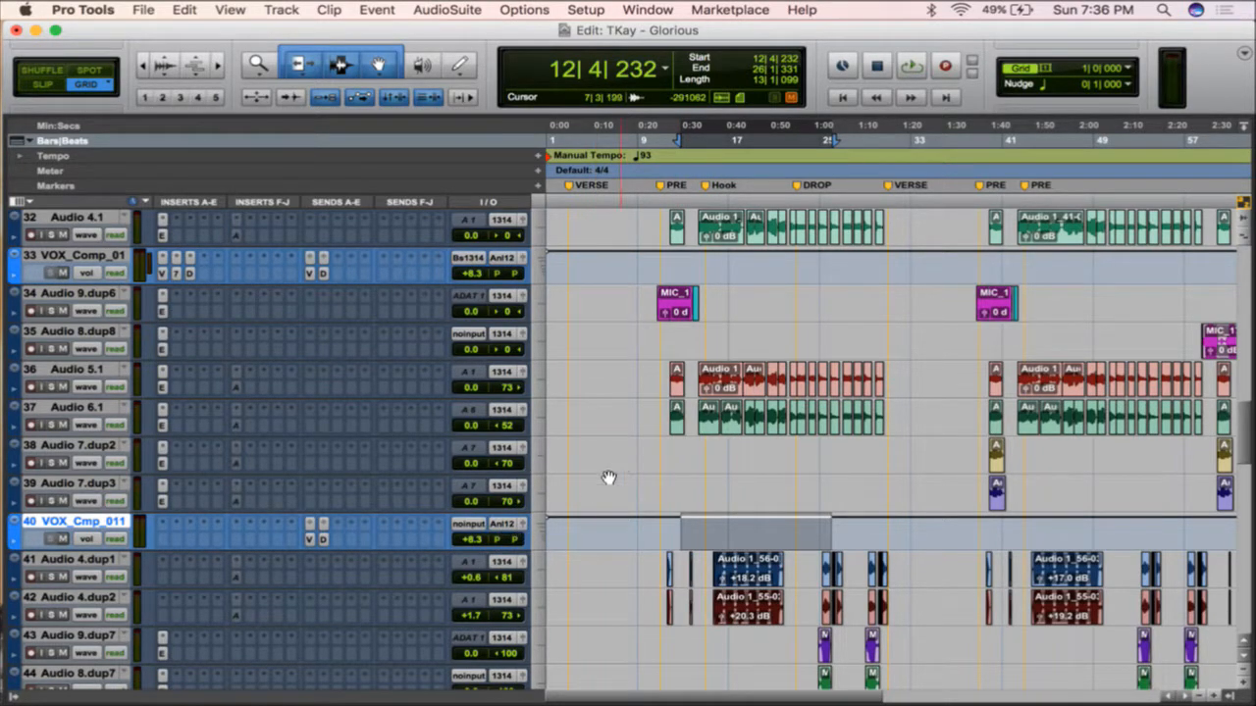
# - Route the outputs of the tracks from Audio 9.dup6 to Audio 7.dup3 to the VOX_Comp_01.dup1 track
pyautogui.moveTo(600, 481); pyautogui.dragTo(584, 324)
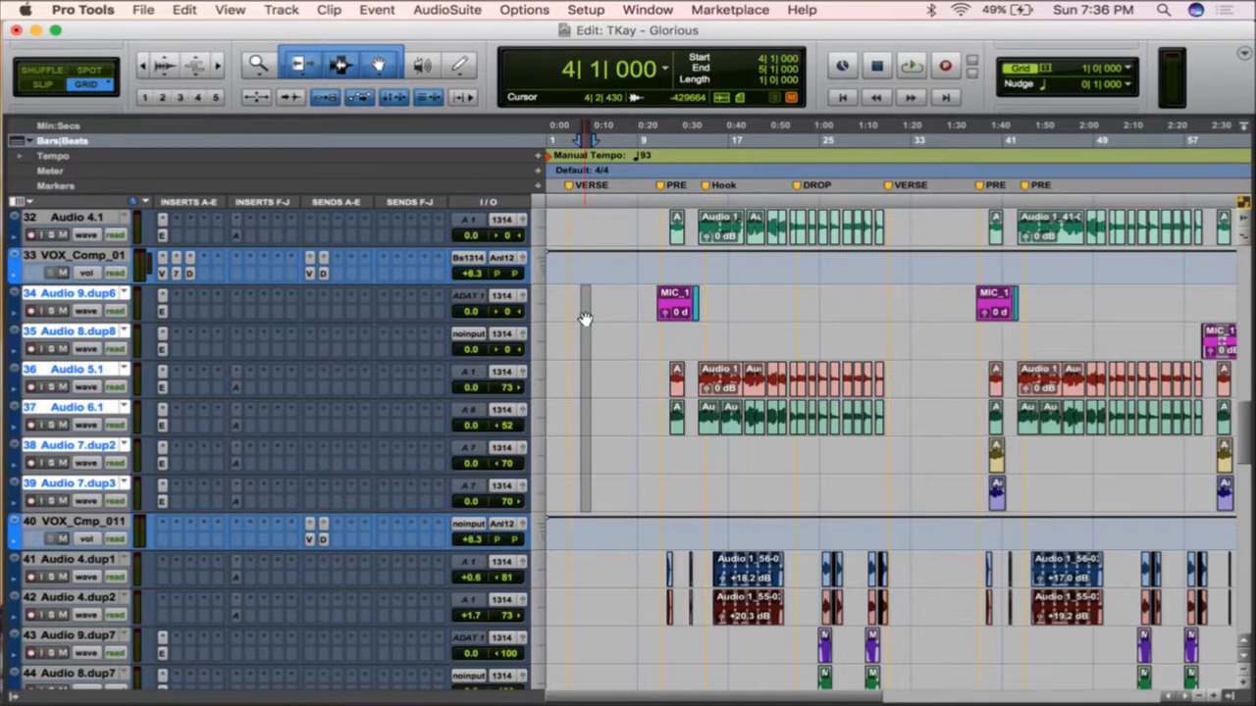
pyautogui.click(498, 296)
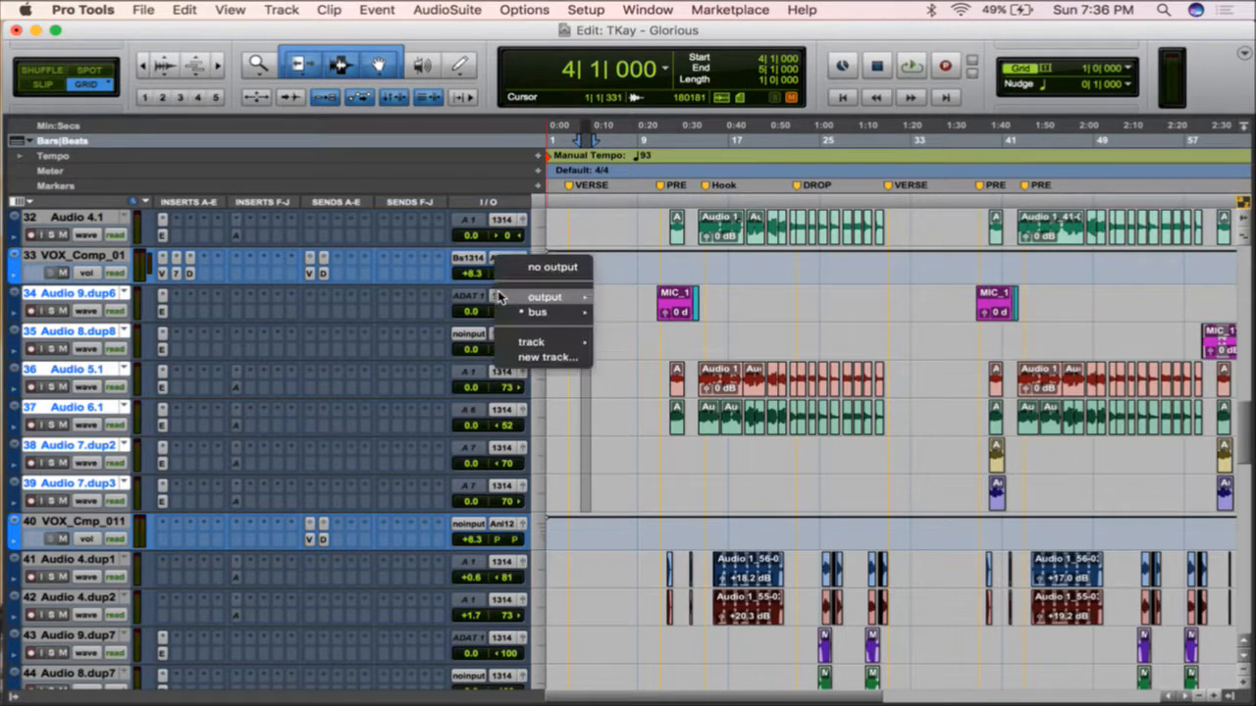
pyautogui.moveTo(568, 345)
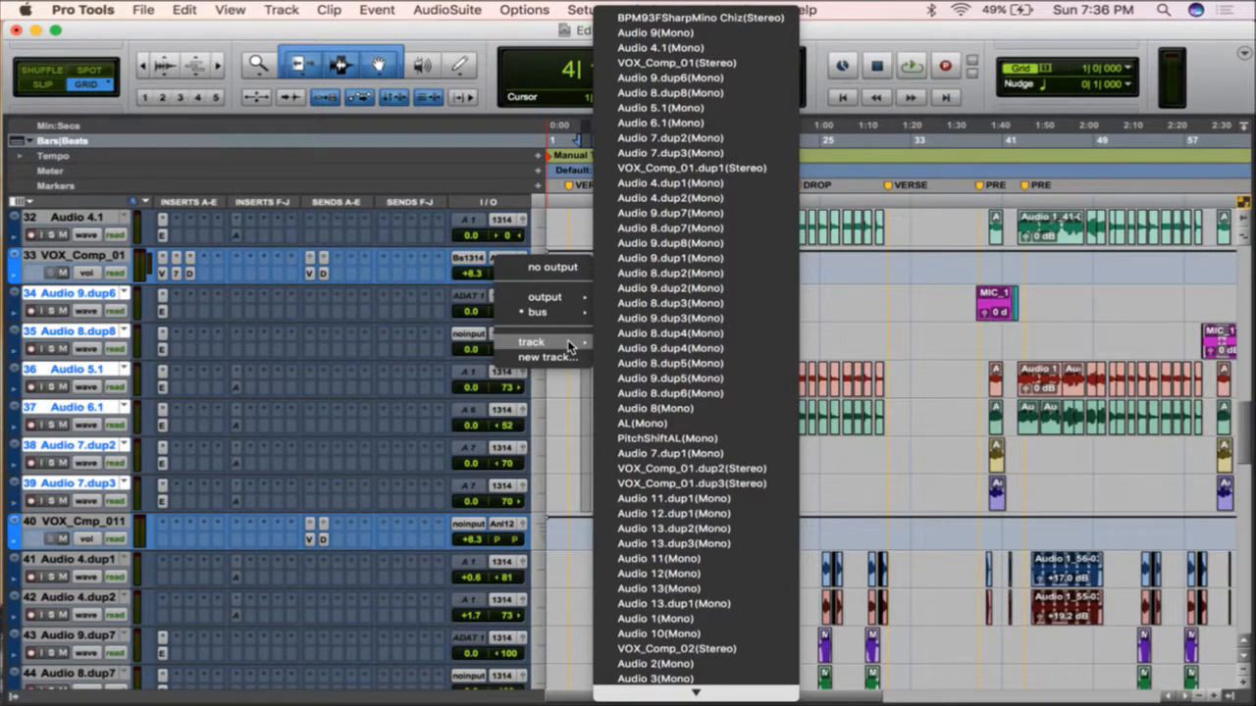
pyautogui.click(714, 177)
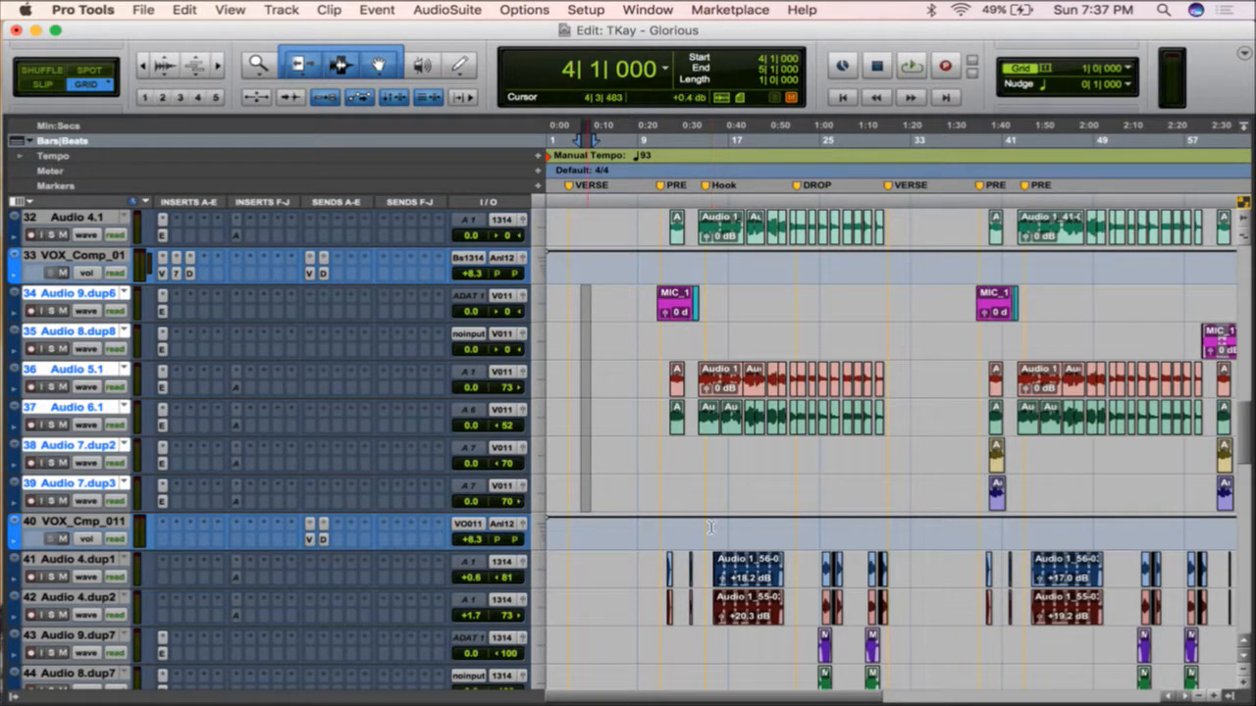
# - Move VOX_Cmp_012 up to between Audio 8.dup3 and Audio 9.dup3 and set its input to no input
pyautogui.scroll(-4, 749, 563)
pyautogui.scroll(-7, 748, 563)
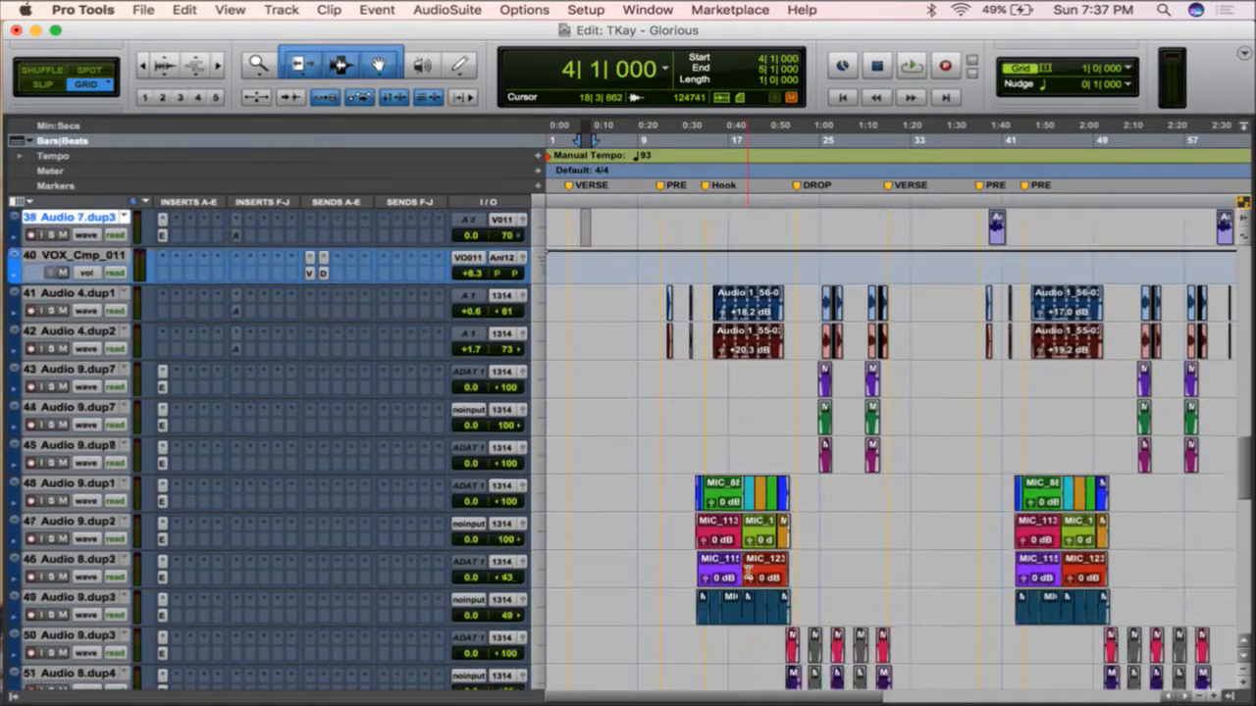
pyautogui.scroll(-6, 749, 572)
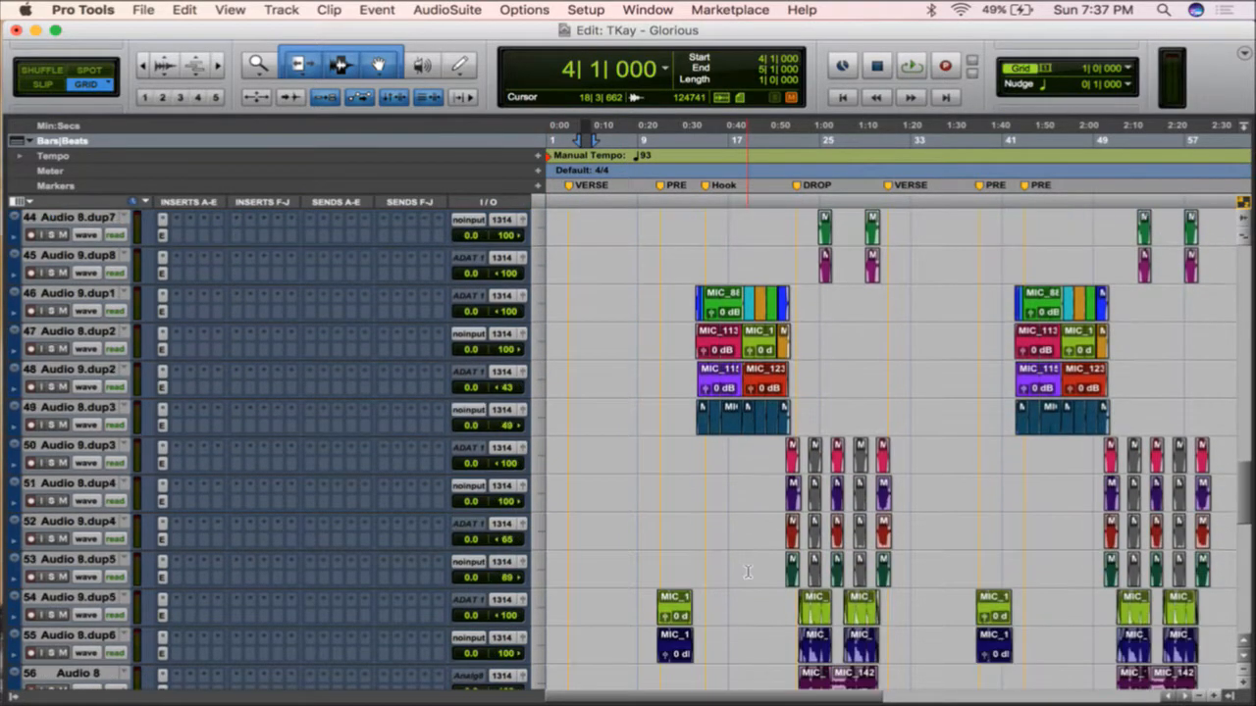
pyautogui.scroll(-1, 749, 572)
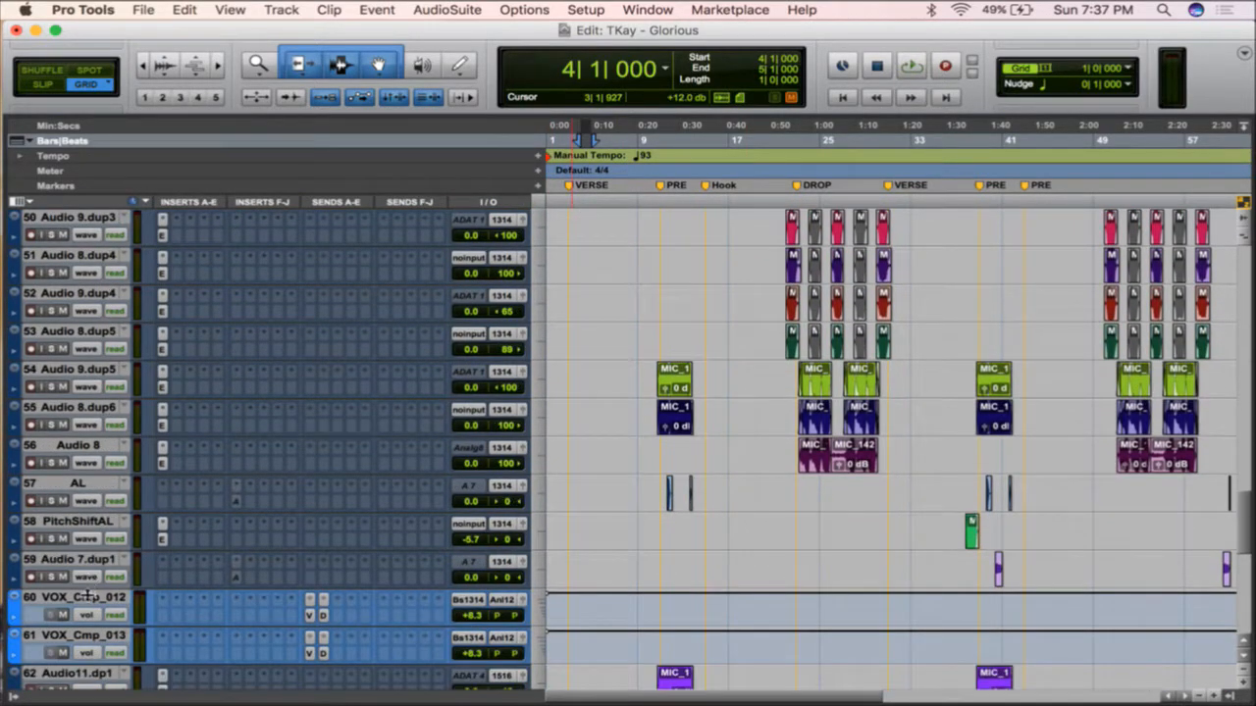
pyautogui.moveTo(91, 599); pyautogui.dragTo(484, 610)
pyautogui.click(470, 618)
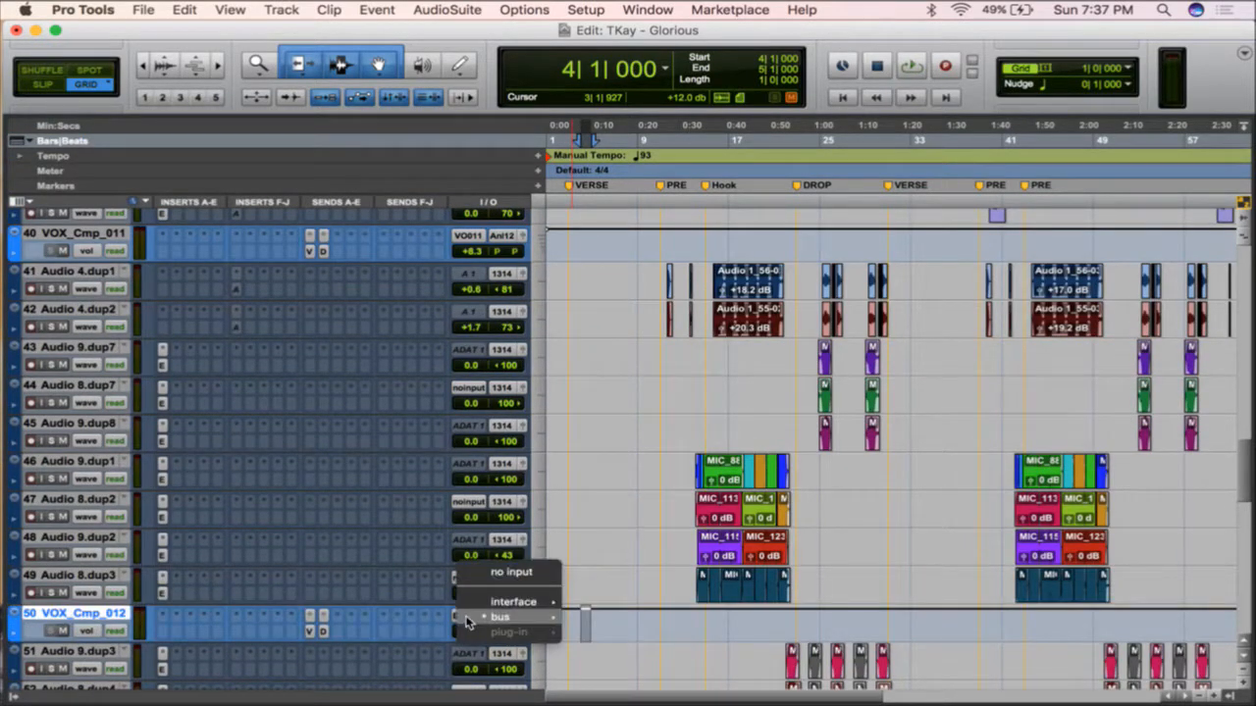
pyautogui.click(511, 573)
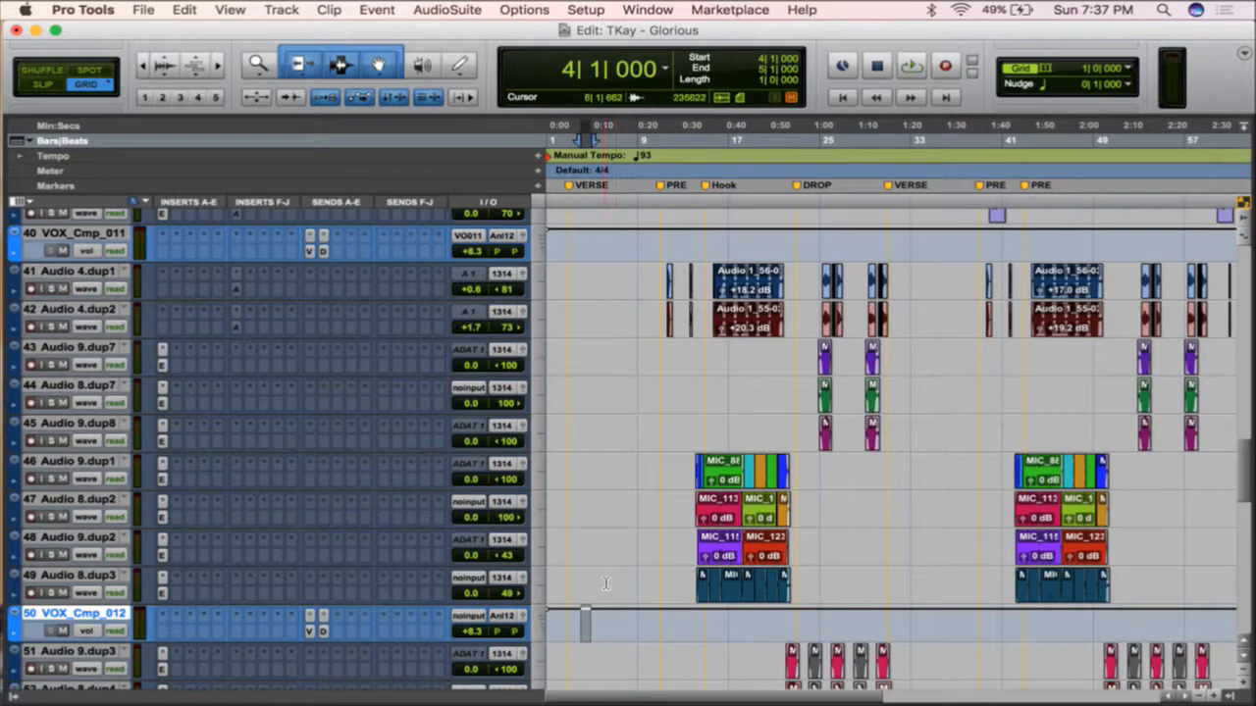
# - Route the outputs of all tracks from Audio 4.dup1 to Audio 8.dup3 to the VOX_Comp_01.dup2 track
pyautogui.moveTo(604, 580); pyautogui.dragTo(605, 290)
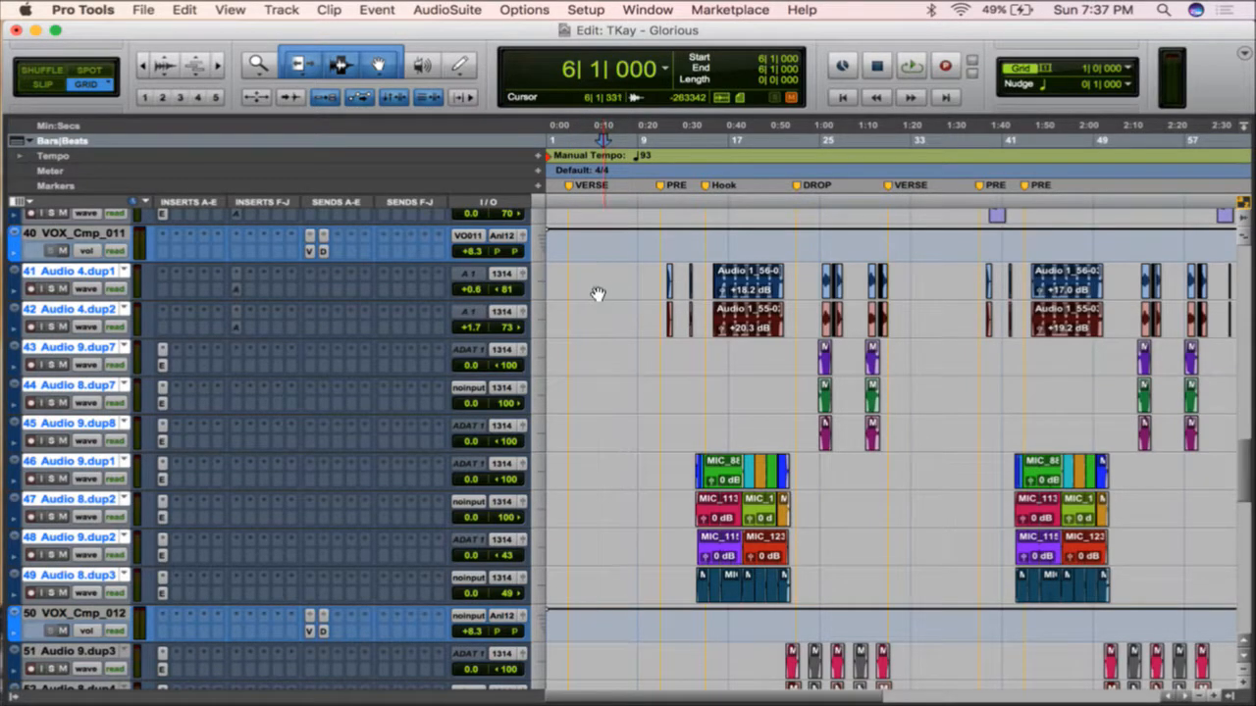
pyautogui.click(500, 275)
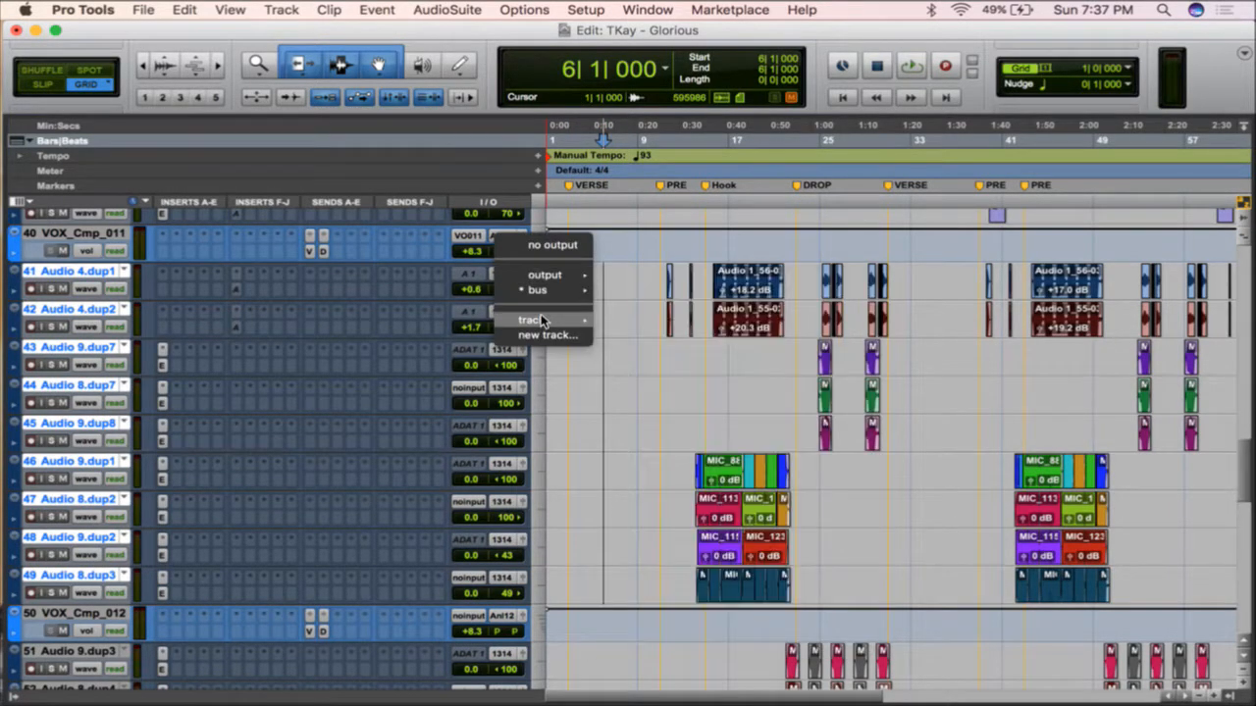
pyautogui.moveTo(541, 321)
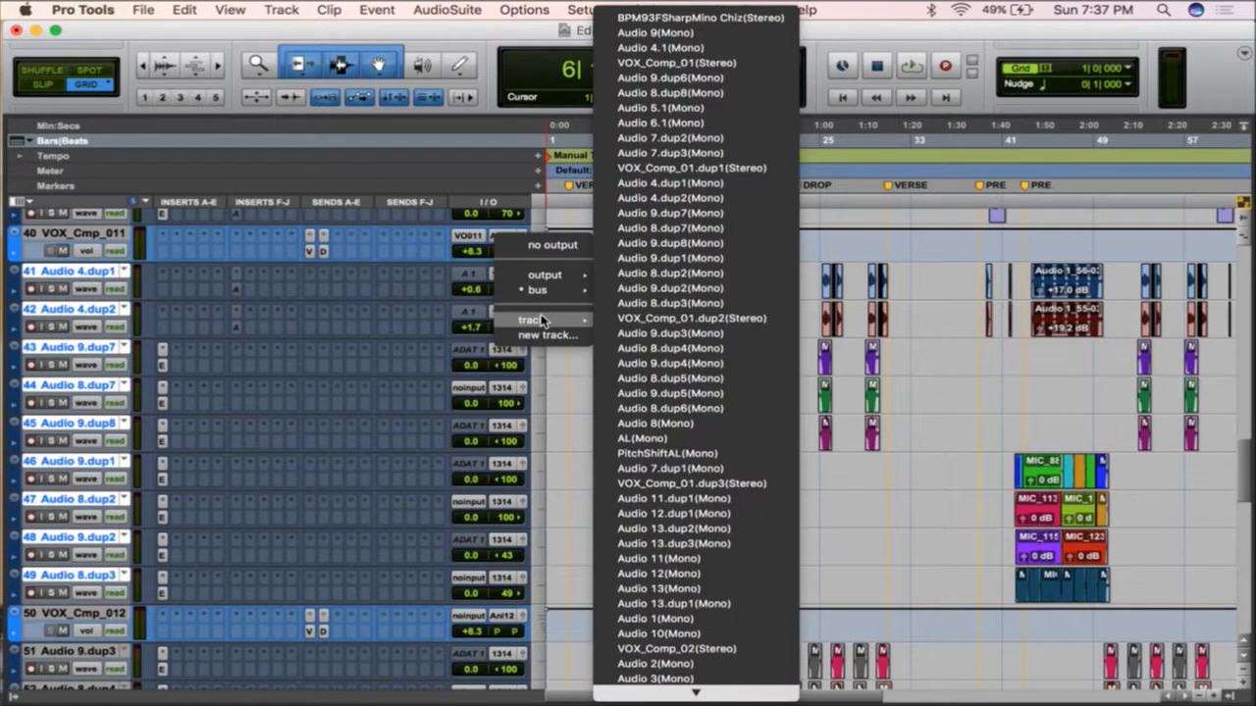
pyautogui.click(701, 320)
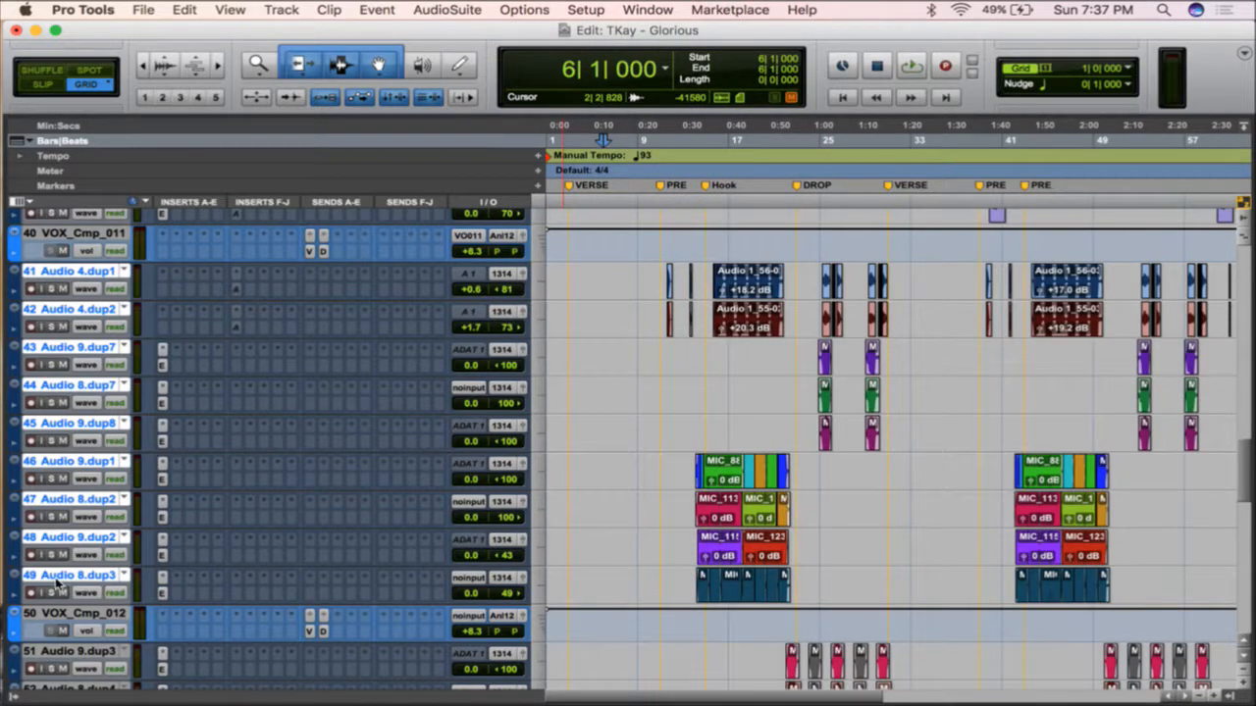
pyautogui.click(504, 579)
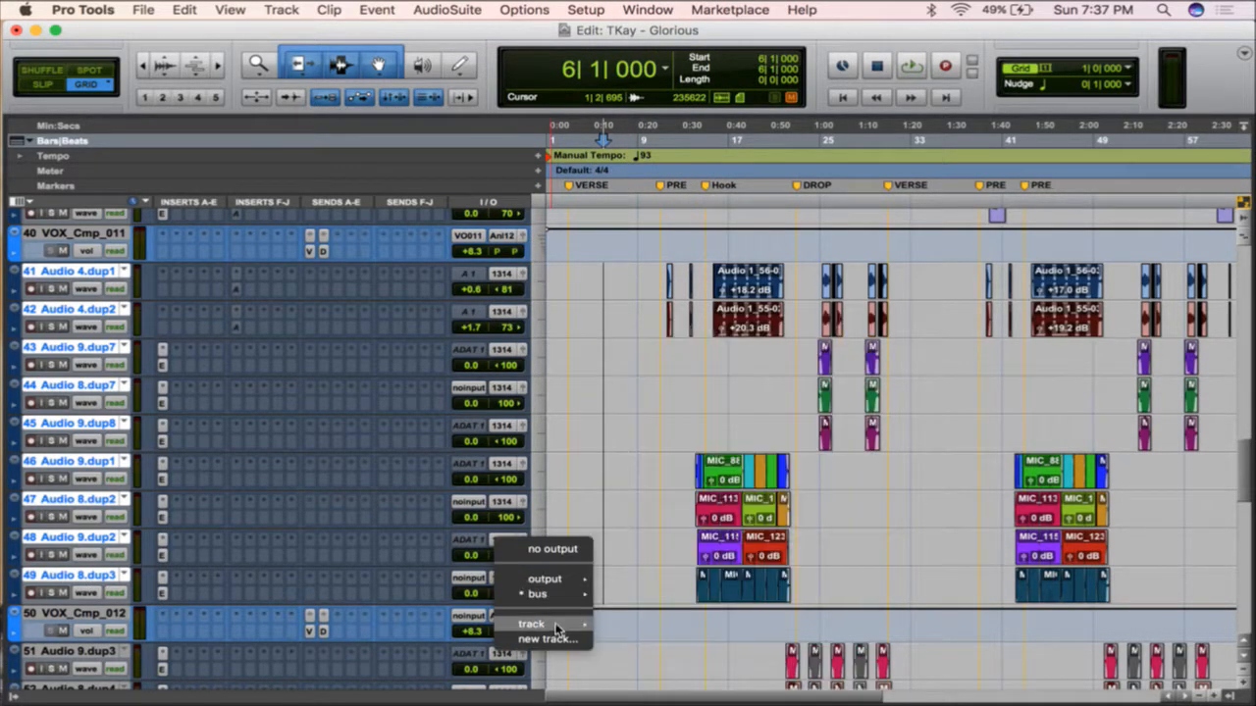
pyautogui.moveTo(534, 624)
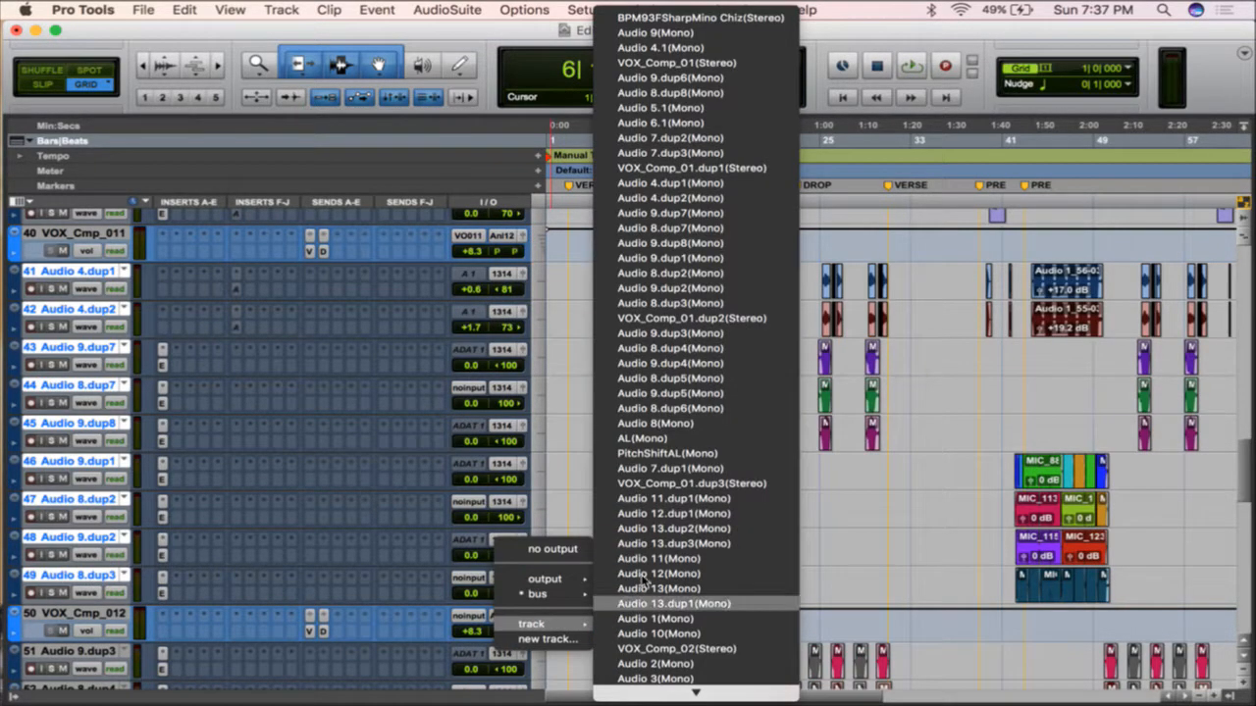
pyautogui.keyDown('alt'); pyautogui.keyDown('shift'); pyautogui.click(682, 320); pyautogui.keyUp('shift'); pyautogui.keyUp('alt')
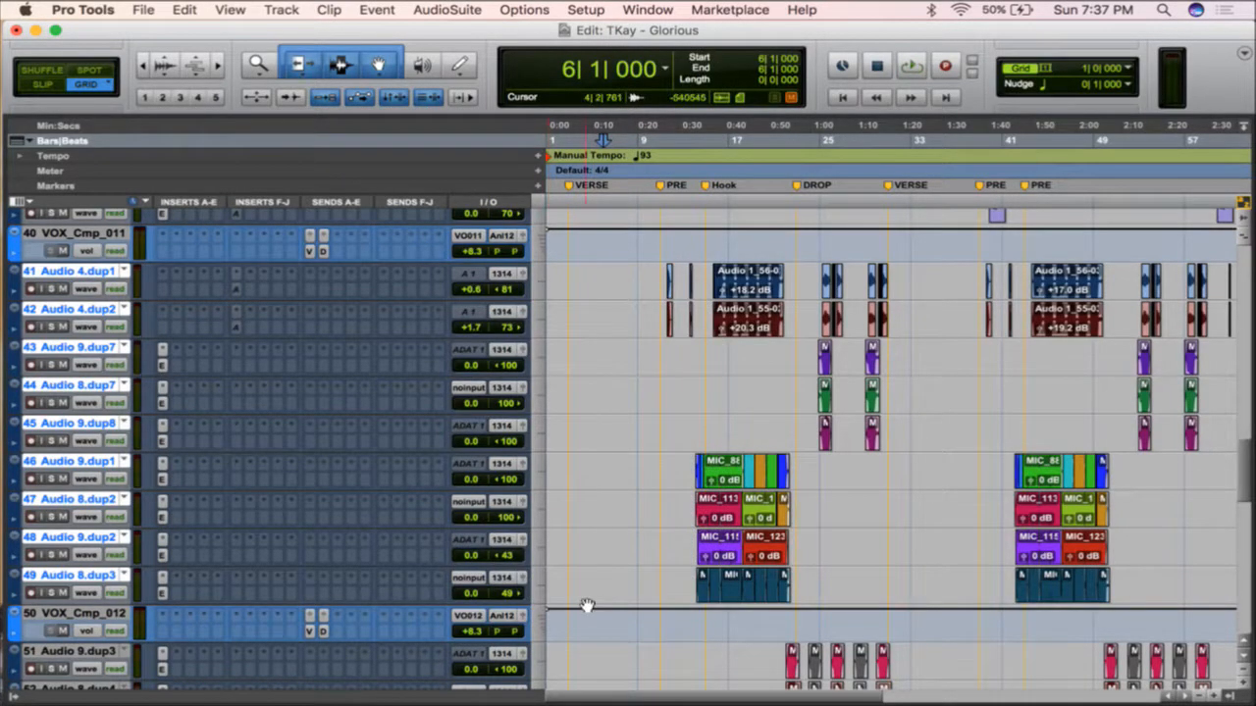
# - Try to route the outputs of the tracks from Audio 9.dup3 to Audio 7.dup1 to VOX_Comp_01.dup3
pyautogui.scroll(-9, 586, 604)
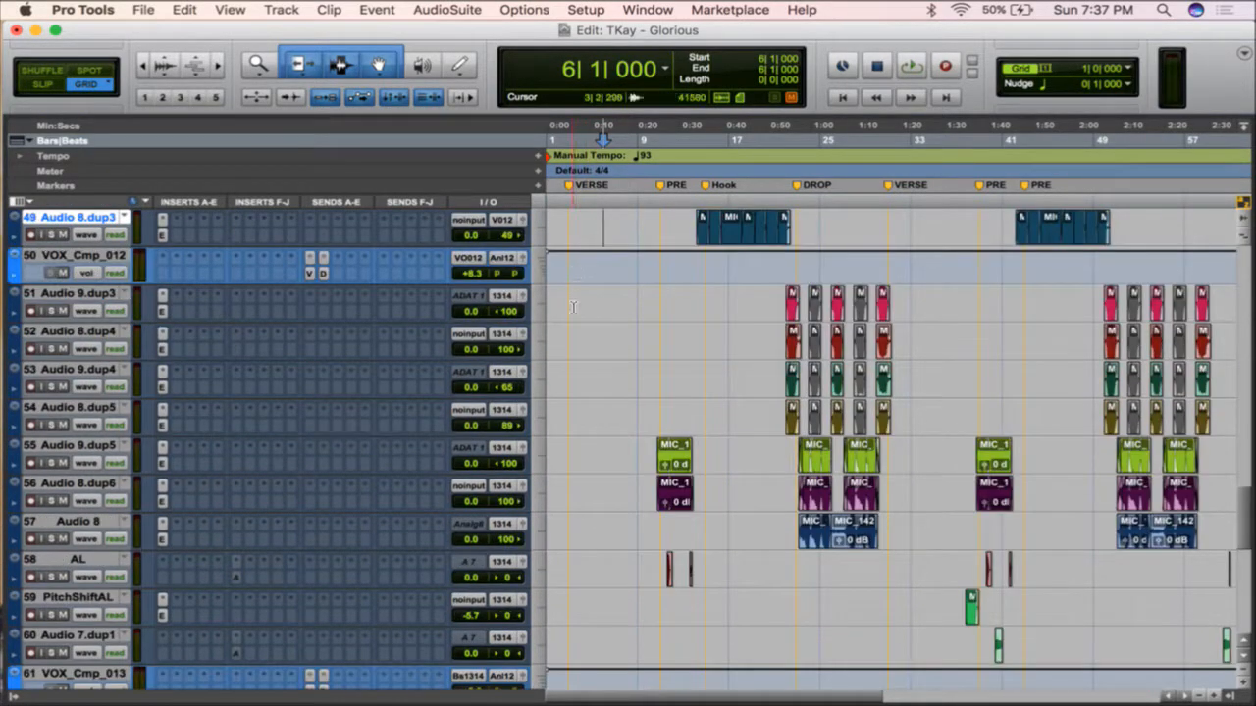
pyautogui.moveTo(573, 300); pyautogui.dragTo(564, 639)
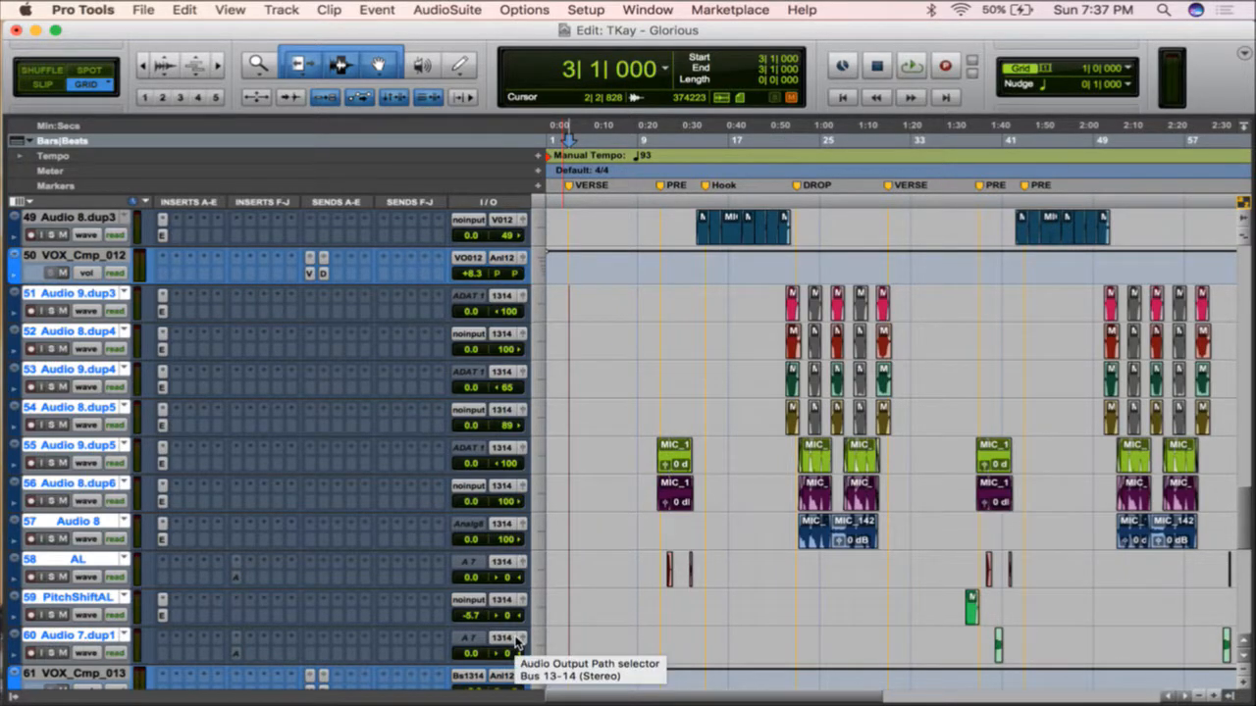
pyautogui.click(517, 642)
pyautogui.moveTo(555, 648)
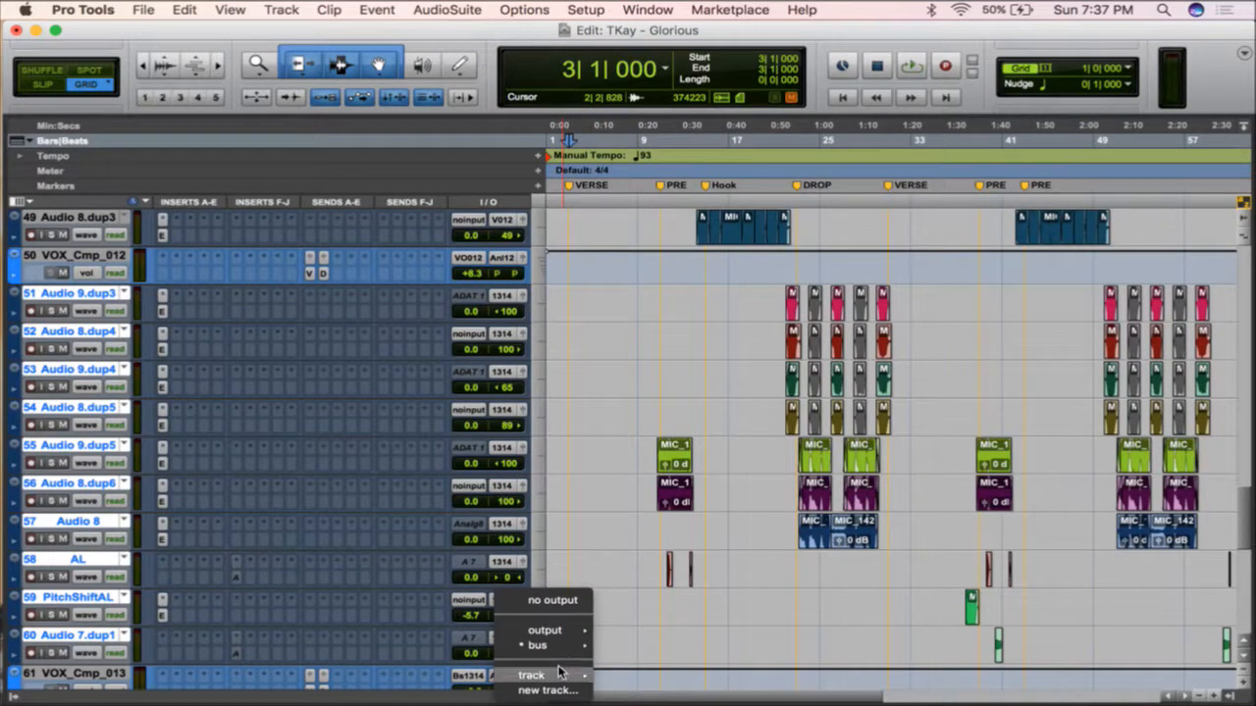
pyautogui.moveTo(560, 676)
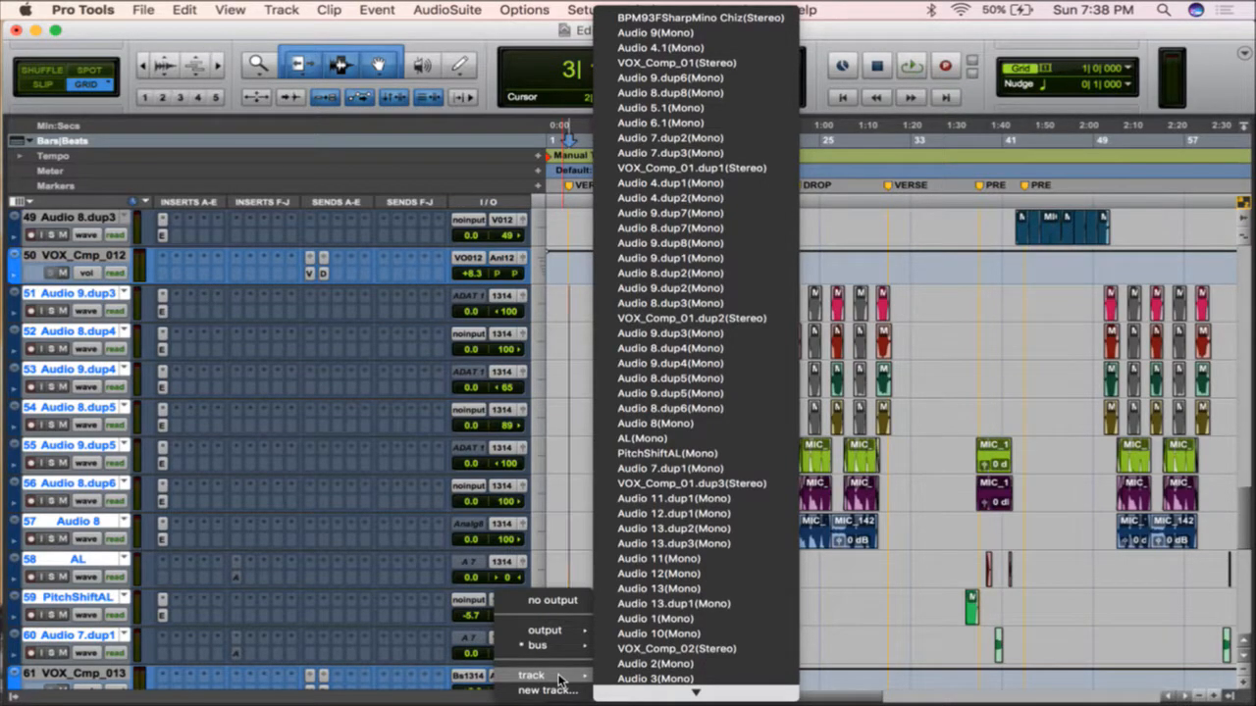
pyautogui.click(747, 485)
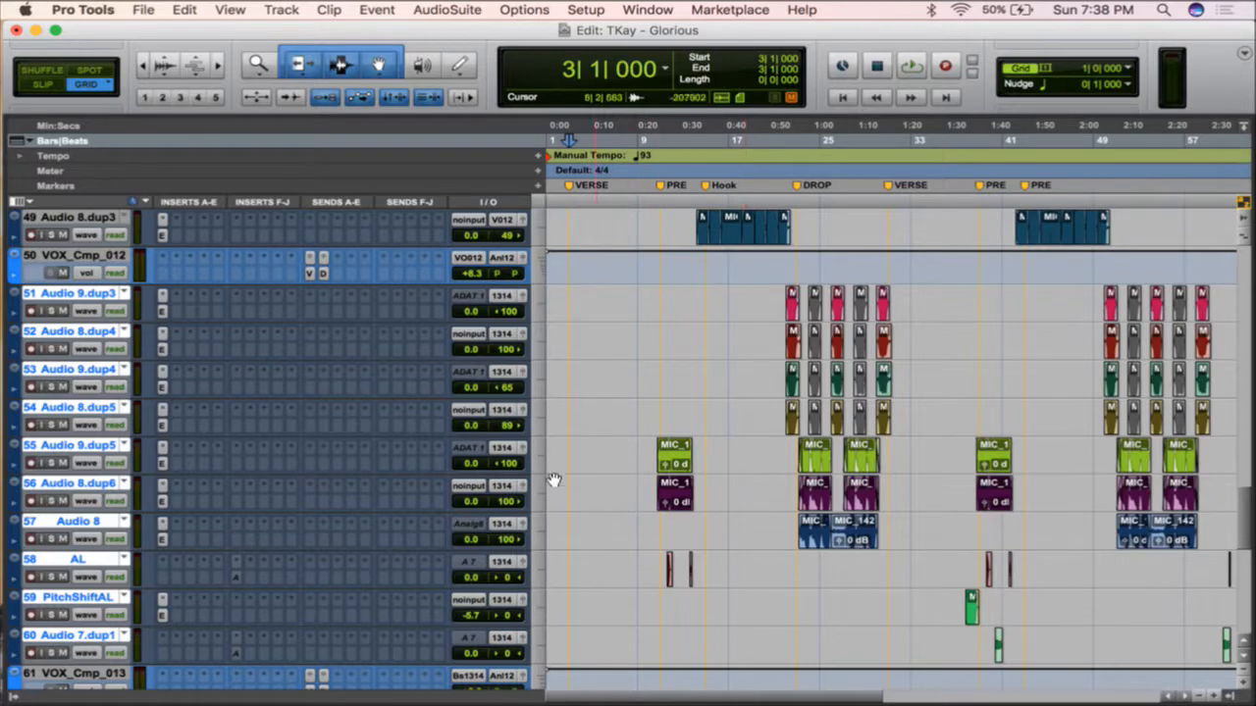
pyautogui.click(509, 490)
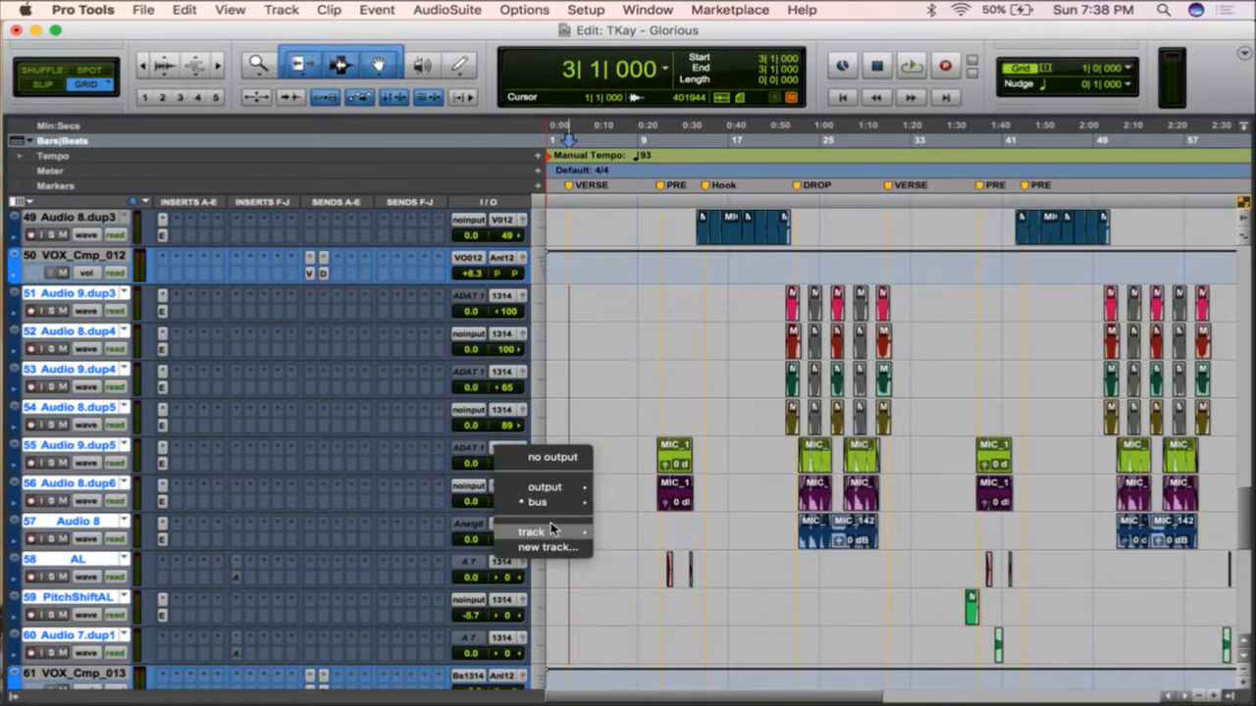
pyautogui.moveTo(551, 529)
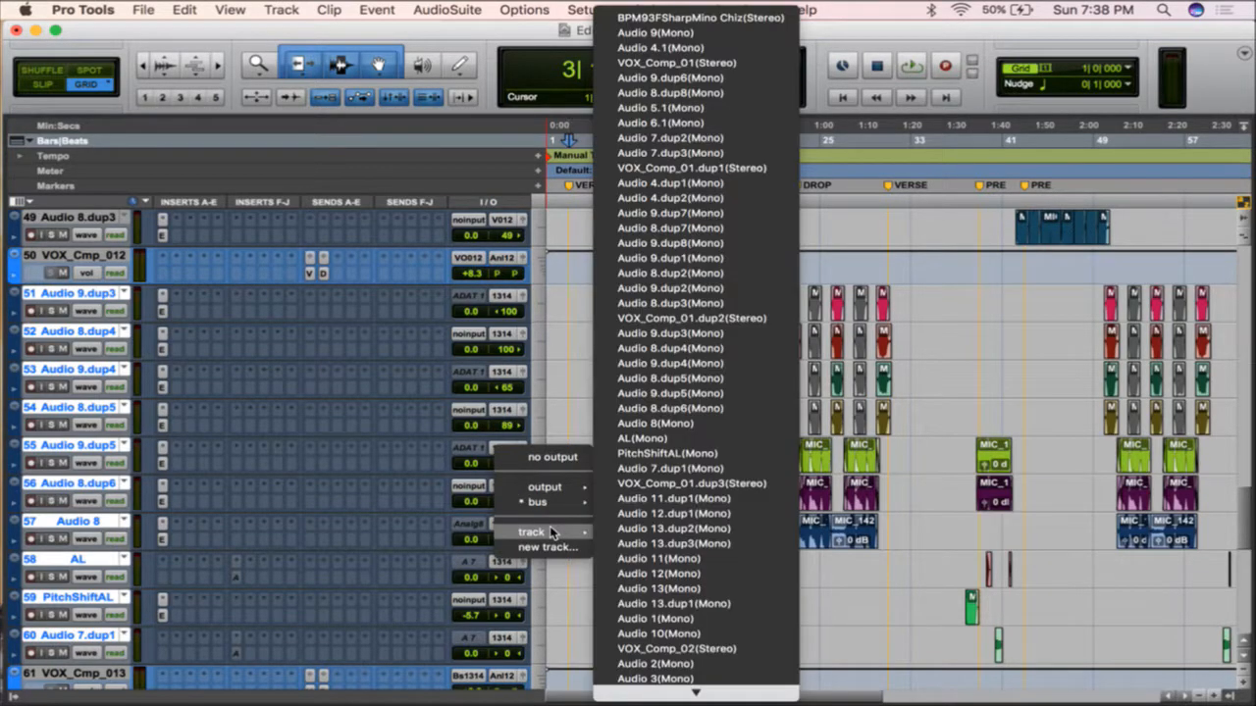
pyautogui.click(762, 485)
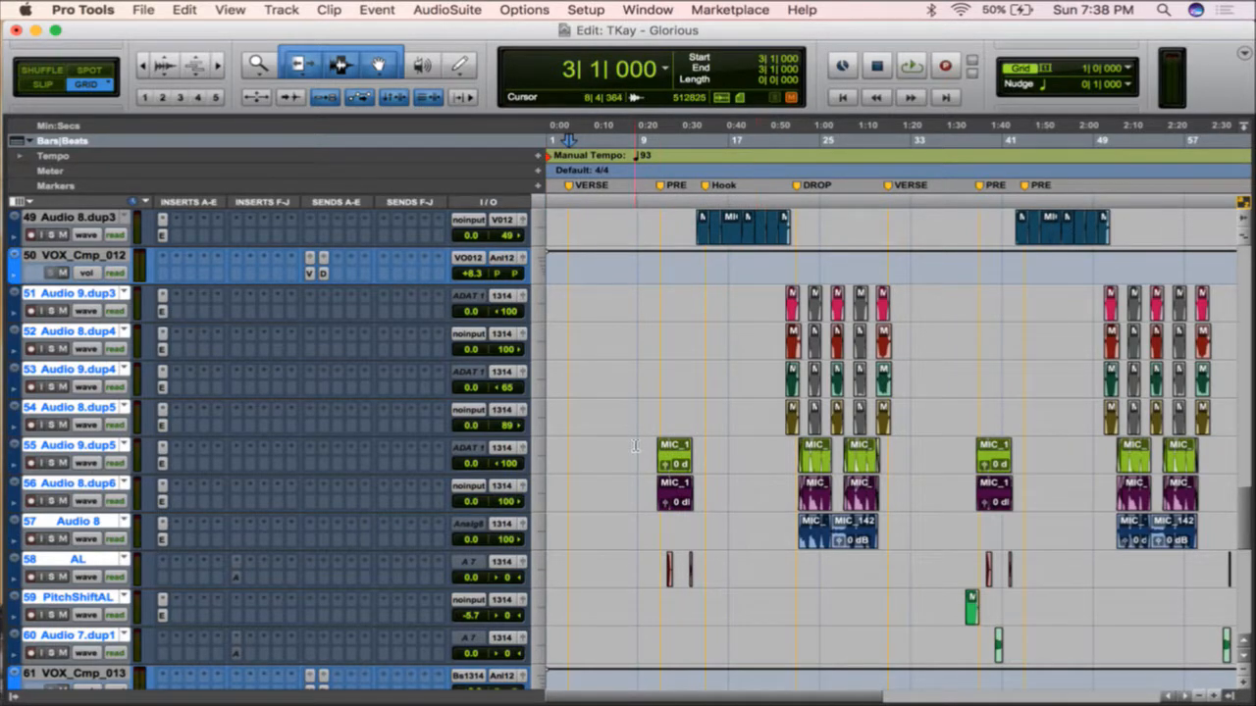
# - Reselect the tracks from Audio 9.dup3 to Audio 7.dup1 and try again to route their outputs to VOX_Comp_01.dup3
pyautogui.click(576, 302)
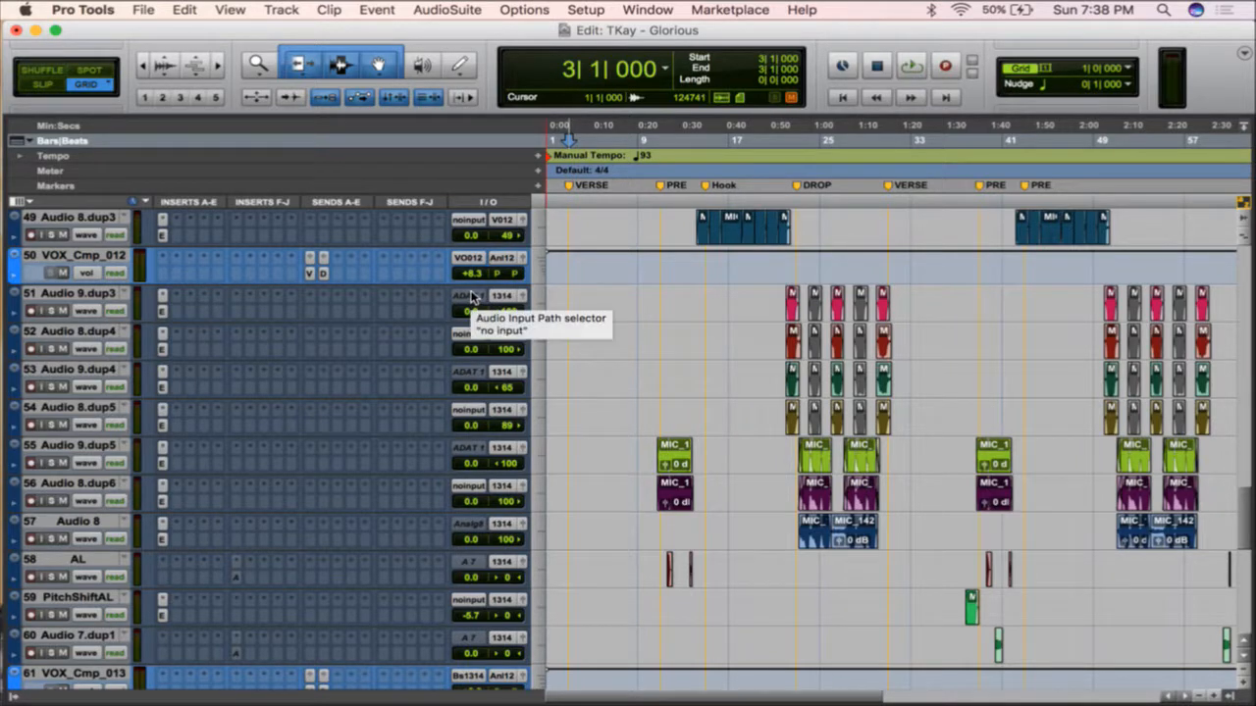
pyautogui.click(98, 291)
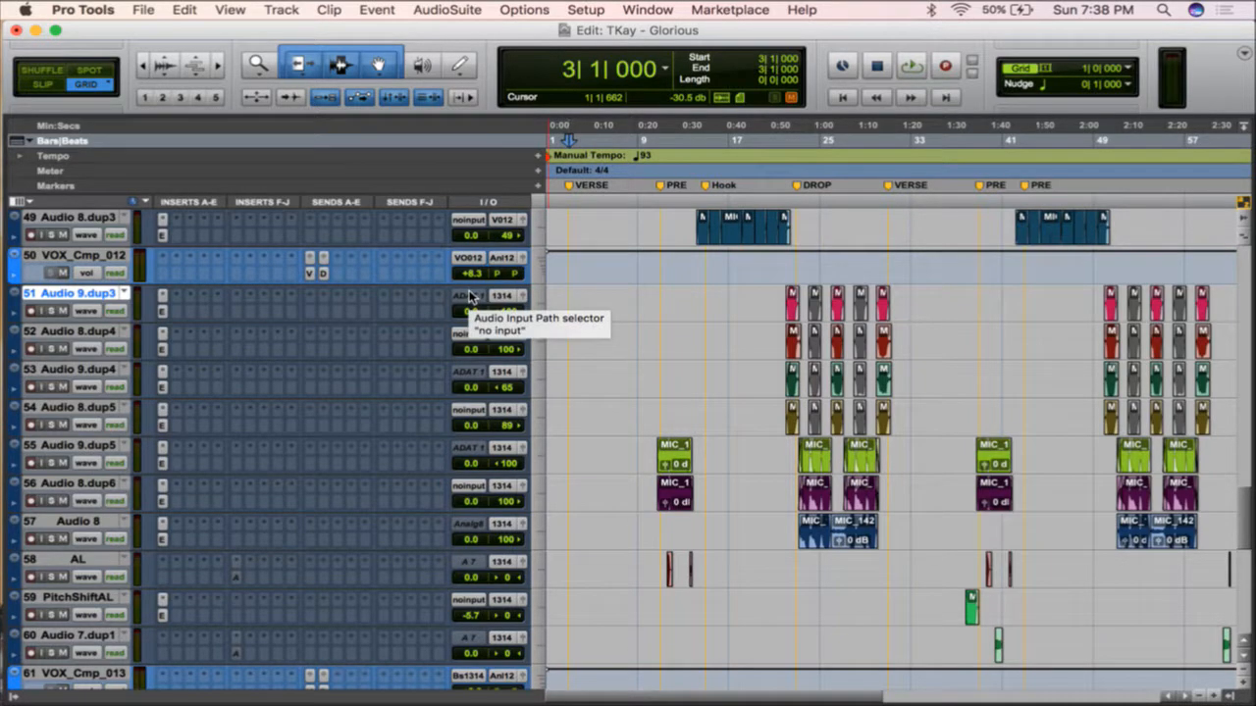
pyautogui.moveTo(592, 304); pyautogui.dragTo(592, 646)
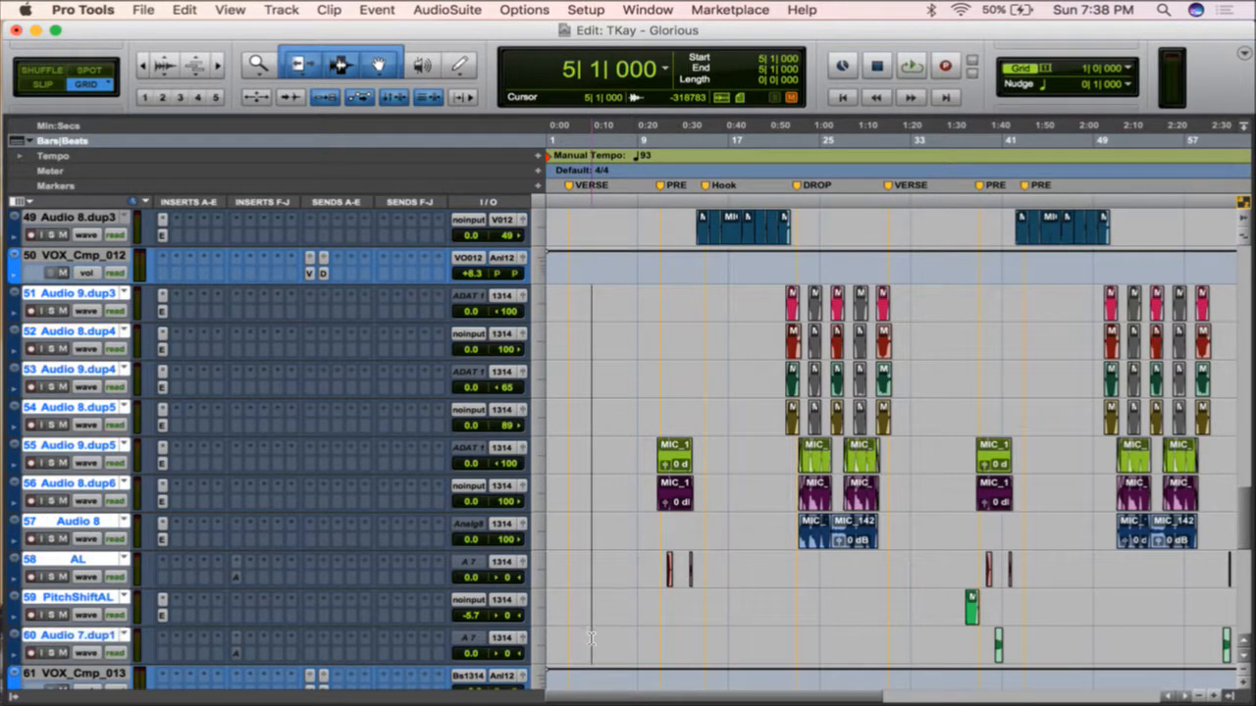
pyautogui.click(509, 297)
pyautogui.moveTo(534, 343)
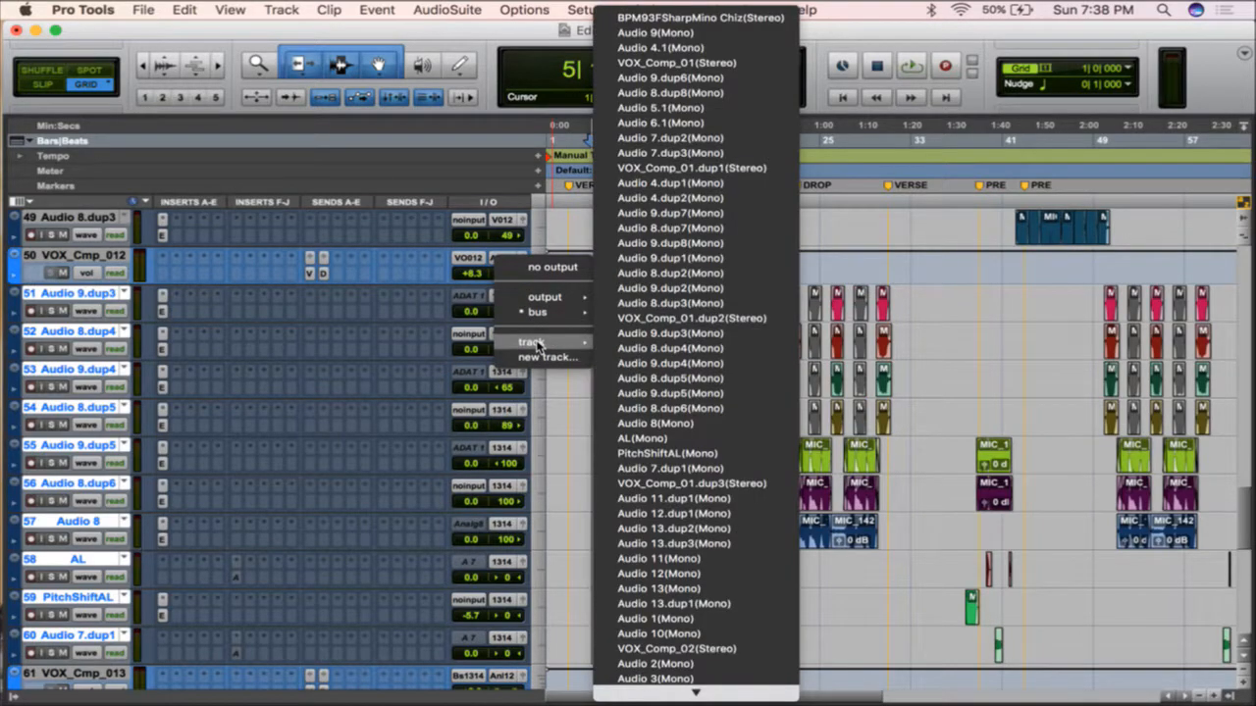
pyautogui.click(729, 485)
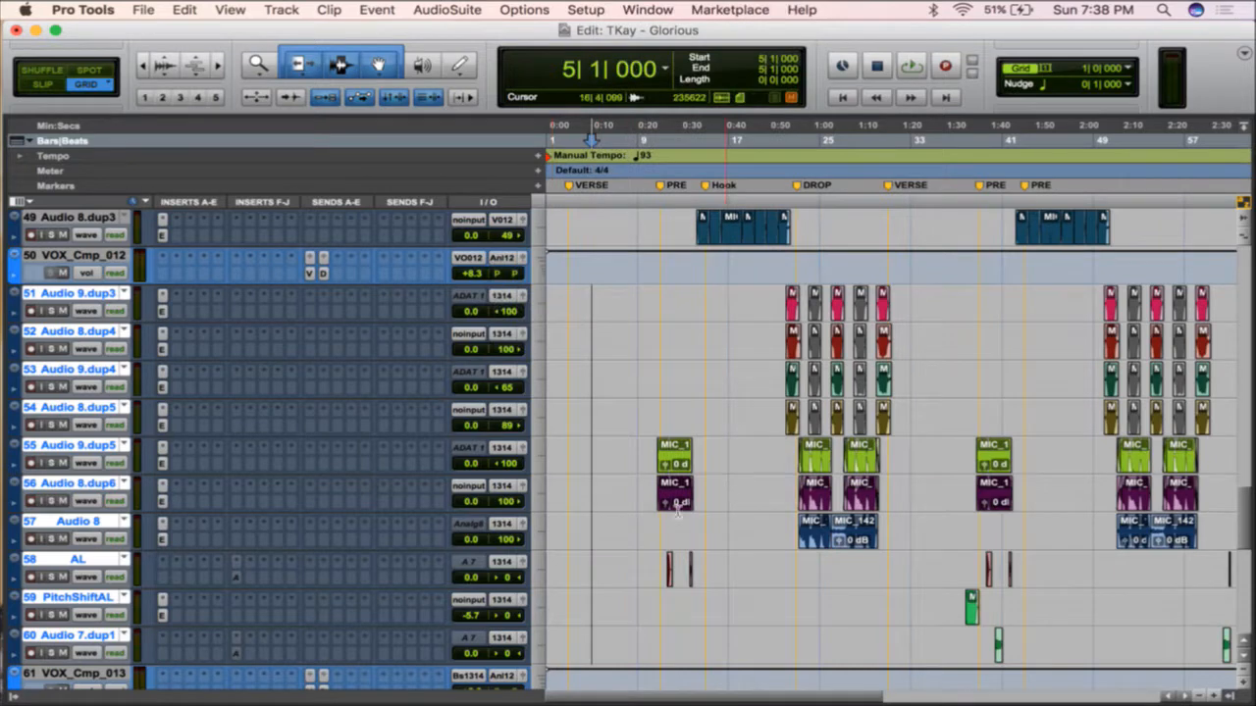
# - Set VOX_Cmp_013's input to no input and route the outputs of tracks Audio 9.dup3 through Audio 7.dup1 to VOX_Comp_01.dup3
pyautogui.click(472, 680)
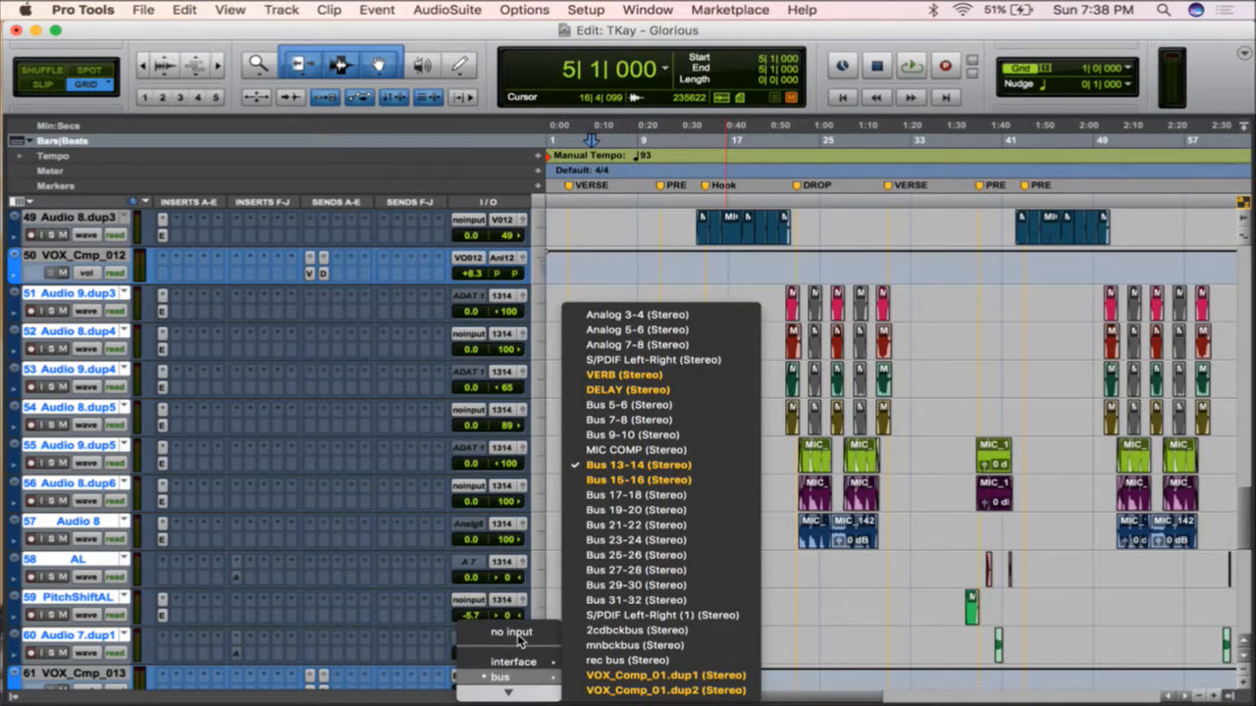
pyautogui.click(507, 637)
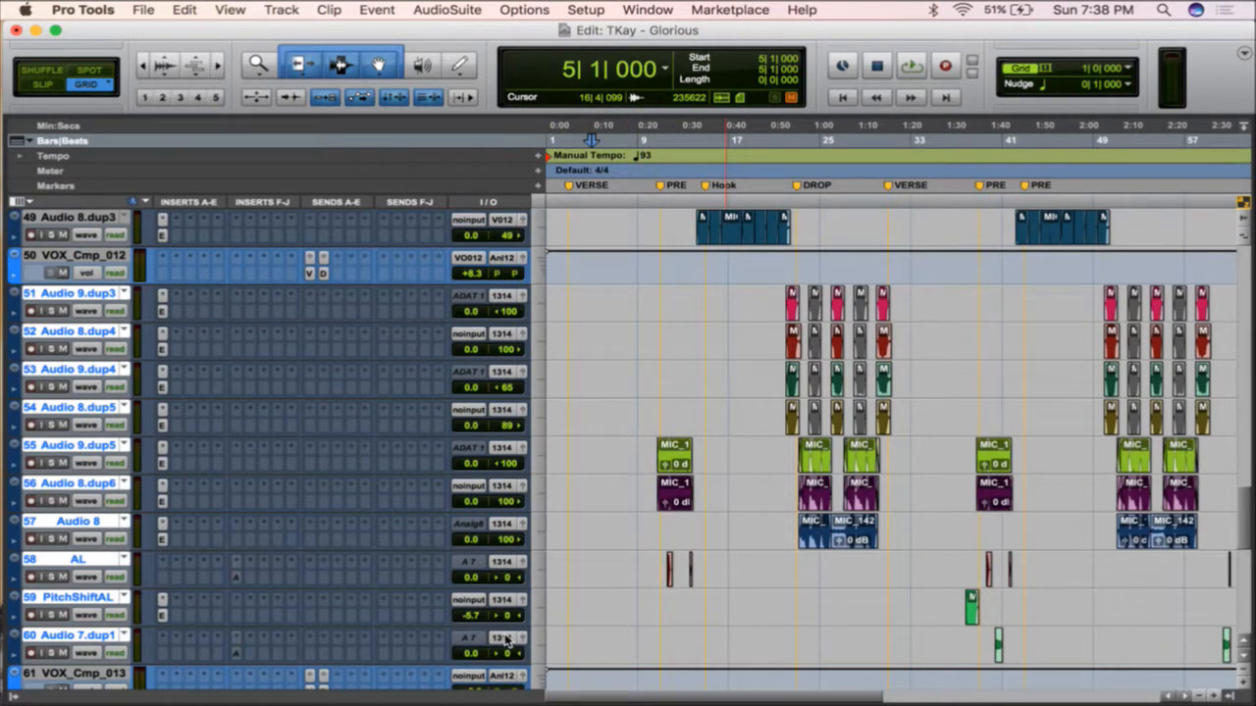
pyautogui.click(507, 638)
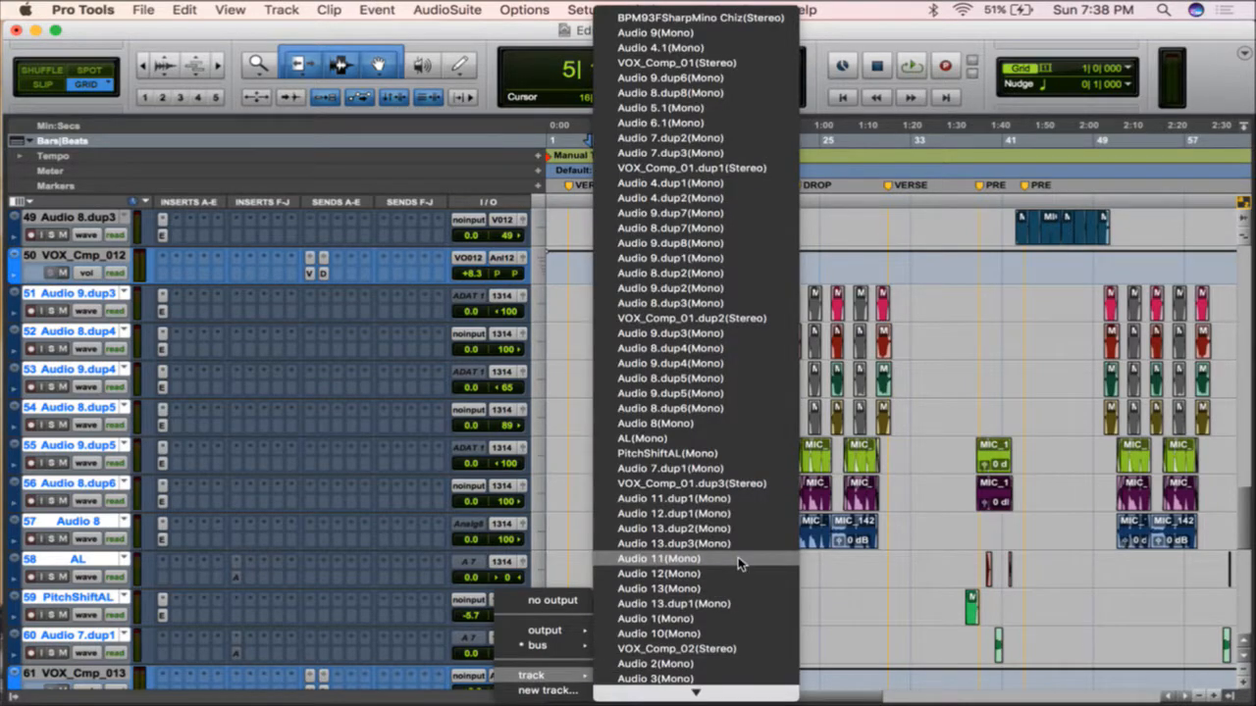
pyautogui.click(738, 484)
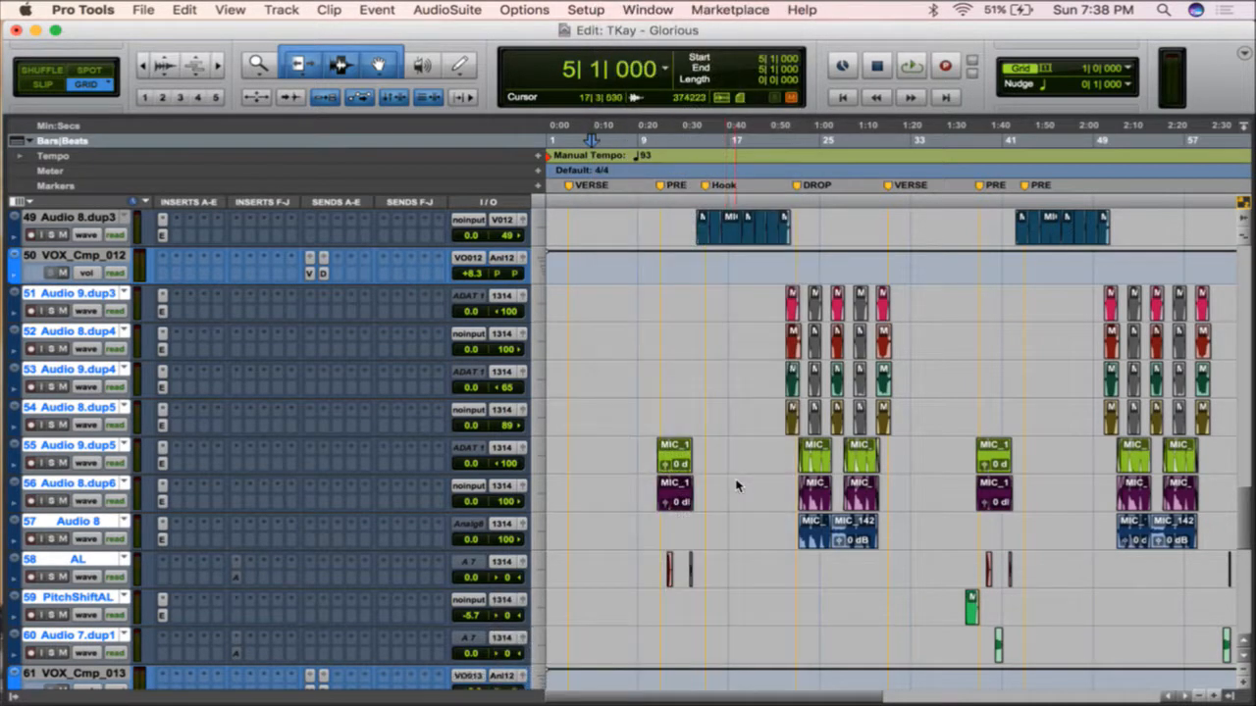
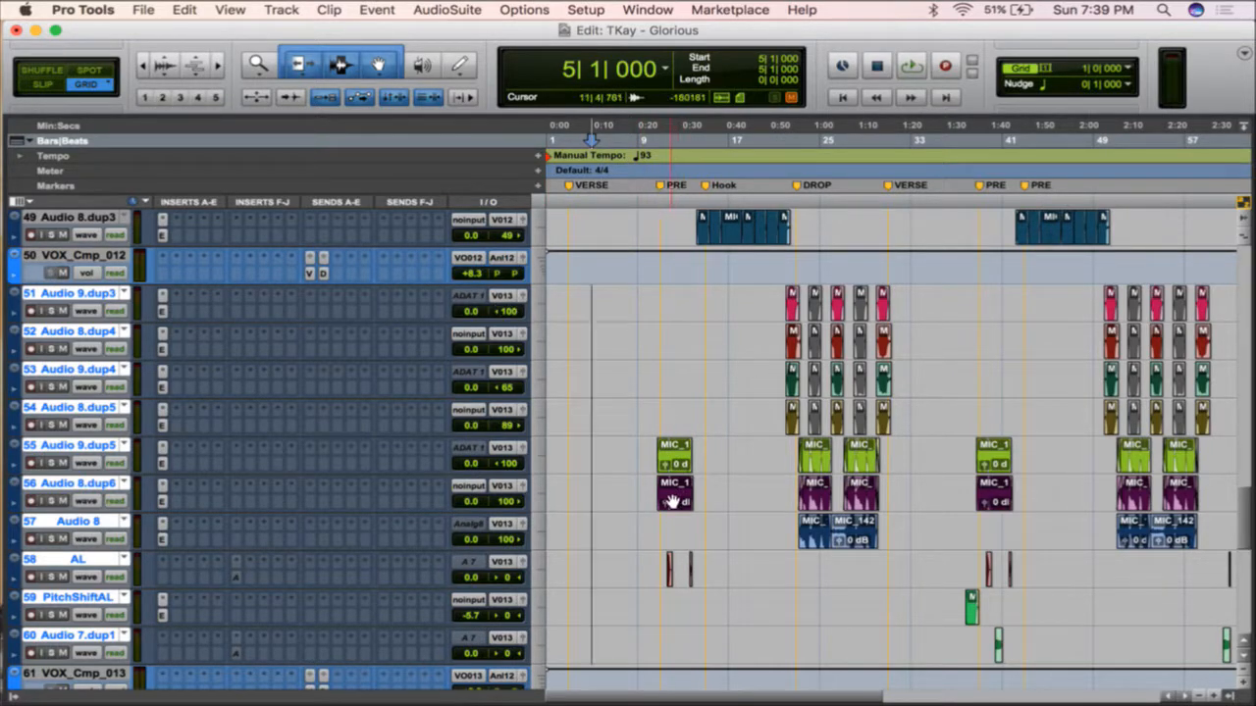
# - Review the vocal groups and their bus tracks, including Audio11.dp1 through Audio13.dp1 and the VOX_Comp_02 bus
pyautogui.scroll(-3, 673, 535)
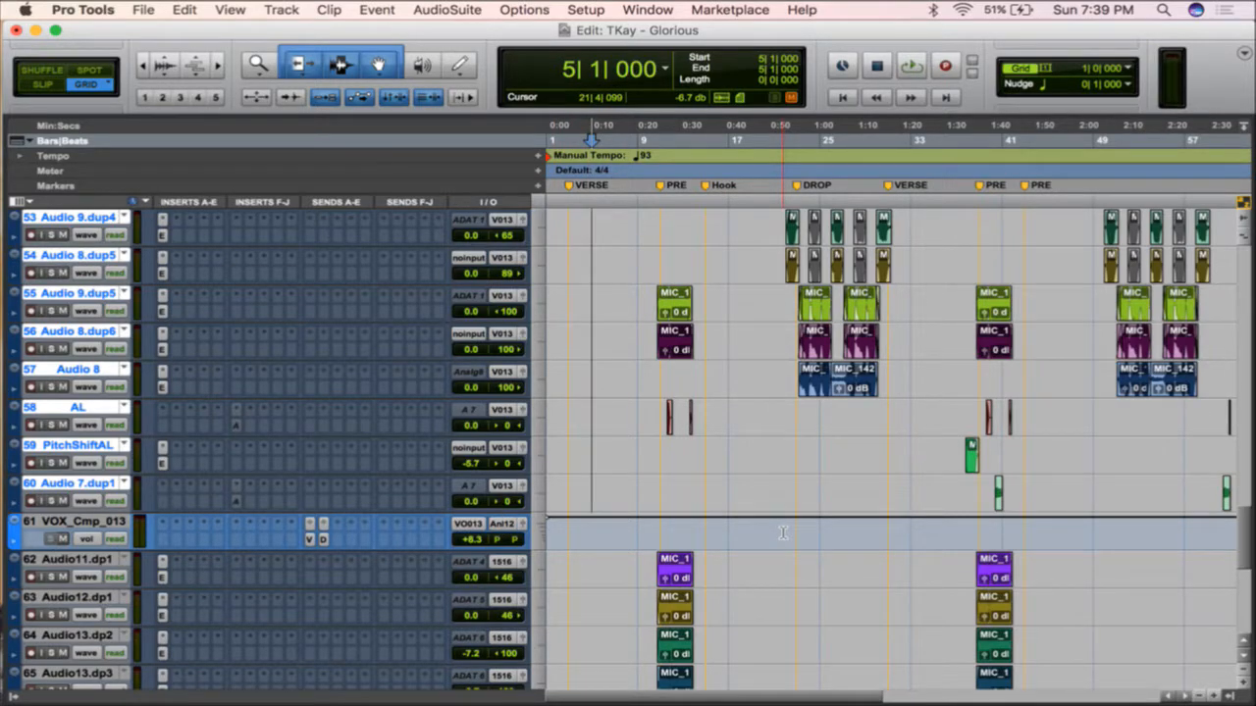
pyautogui.scroll(20, 783, 532)
pyautogui.scroll(-5, 777, 573)
pyautogui.scroll(-15, 778, 573)
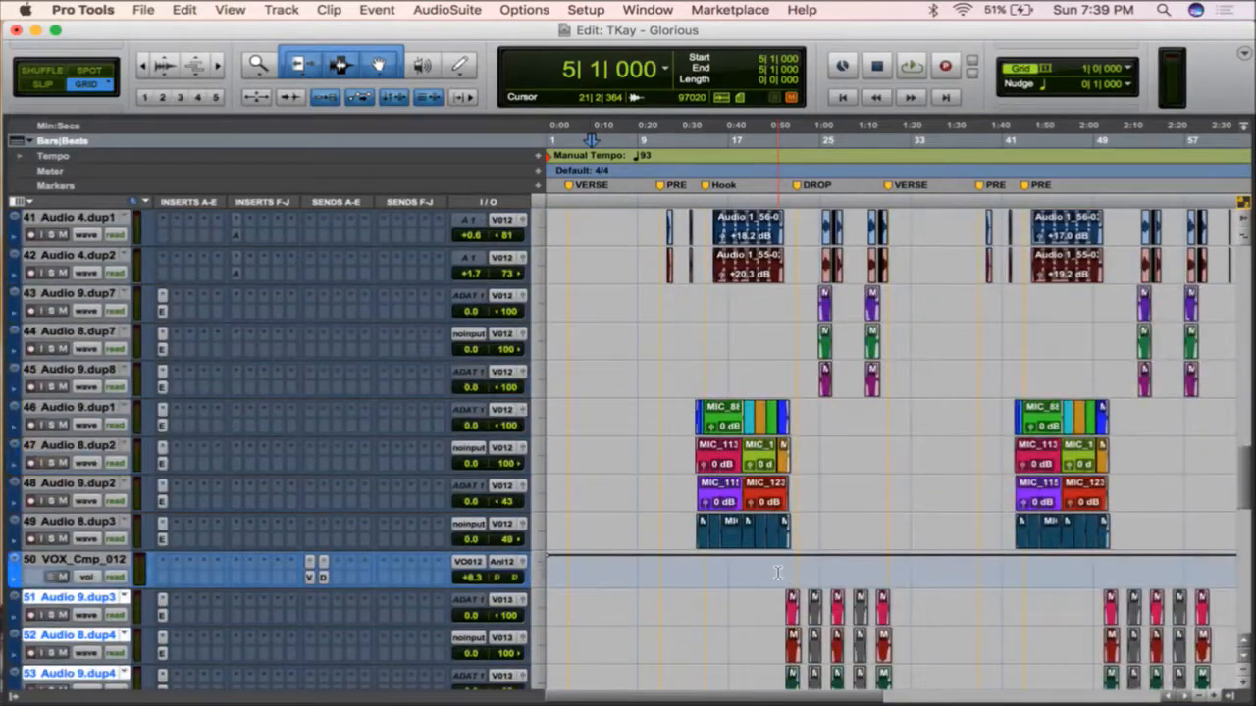
pyautogui.scroll(-10, 778, 573)
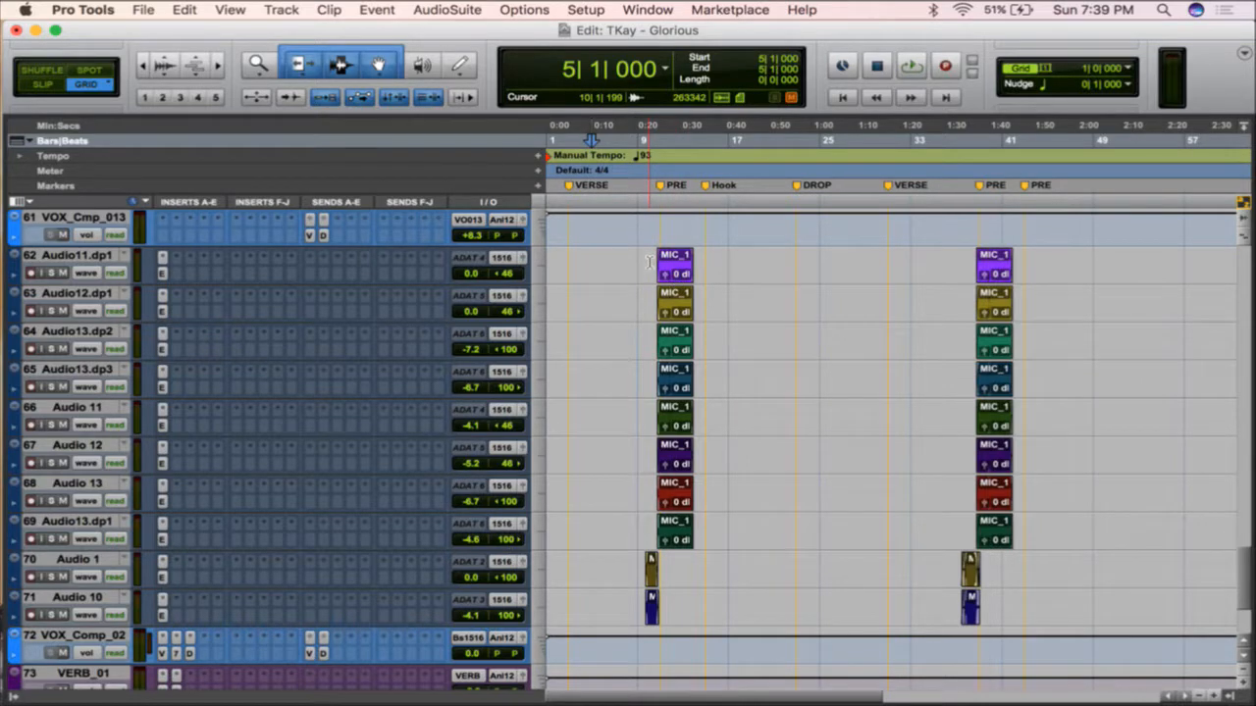
pyautogui.moveTo(648, 260); pyautogui.dragTo(724, 531)
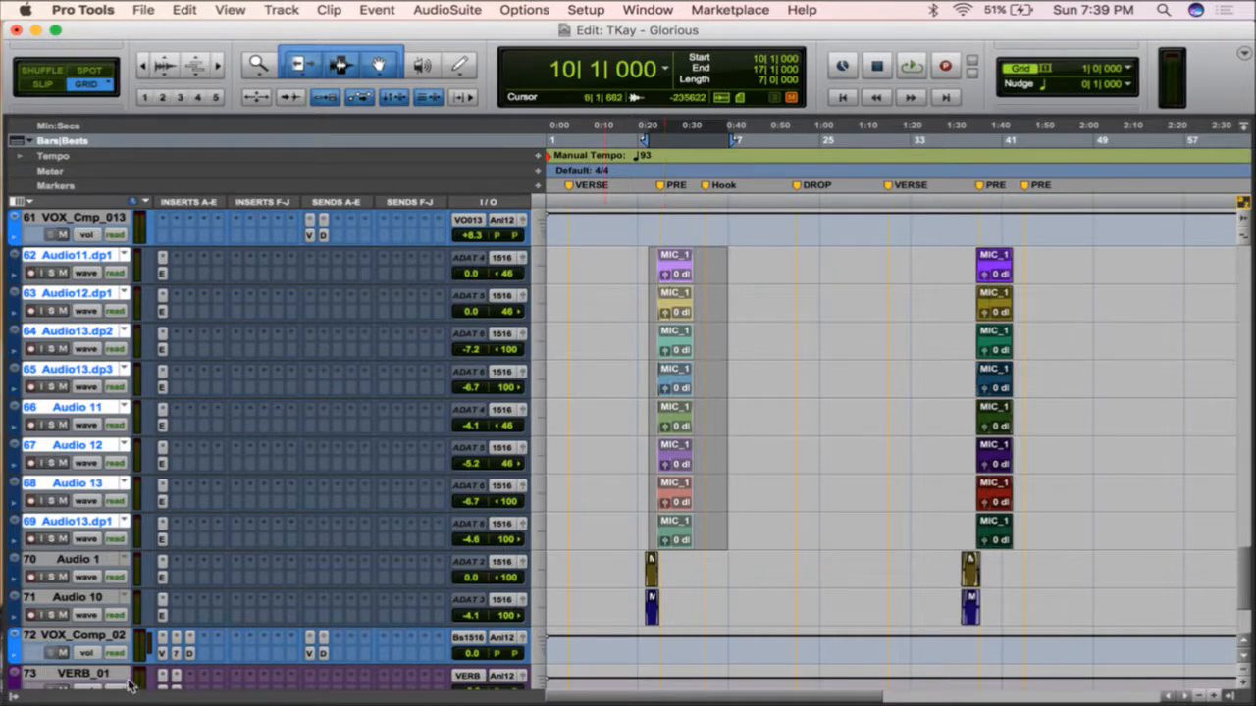
pyautogui.click(93, 636)
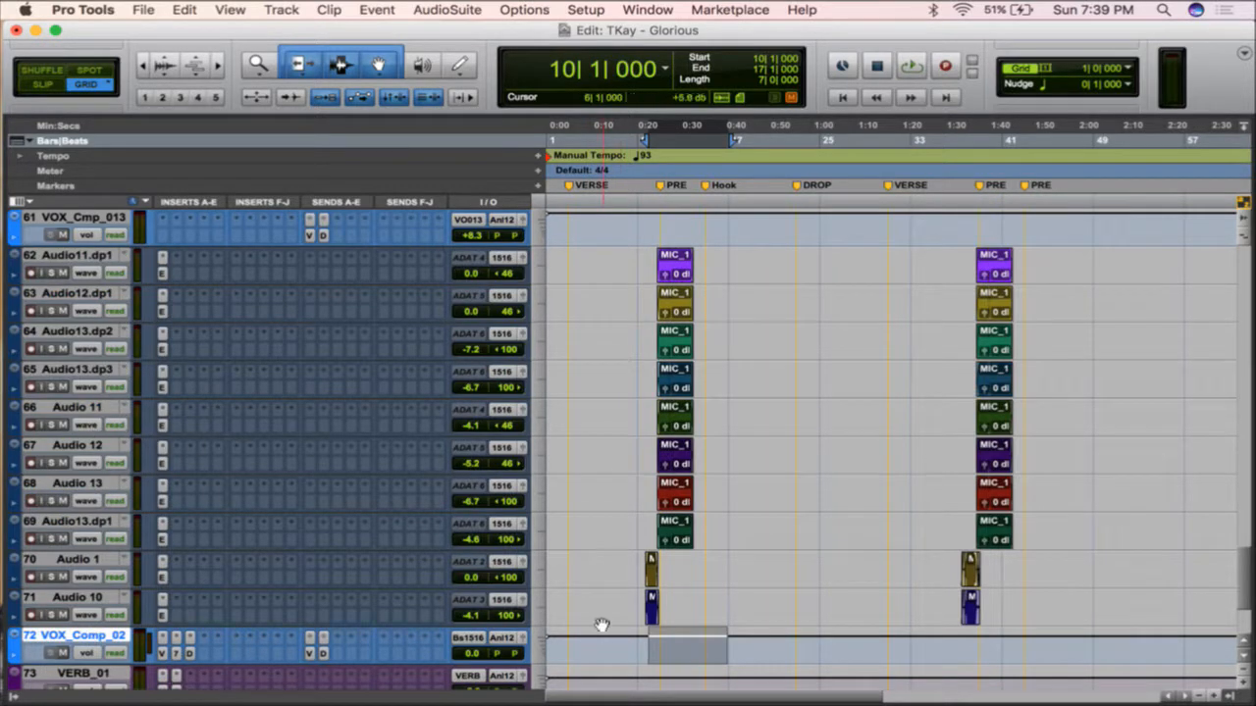
# - Delete the inactive BPM93FSharpMino Chiz track at the start of the session, including its active clips
pyautogui.scroll(2, 587, 472)
pyautogui.scroll(20, 586, 472)
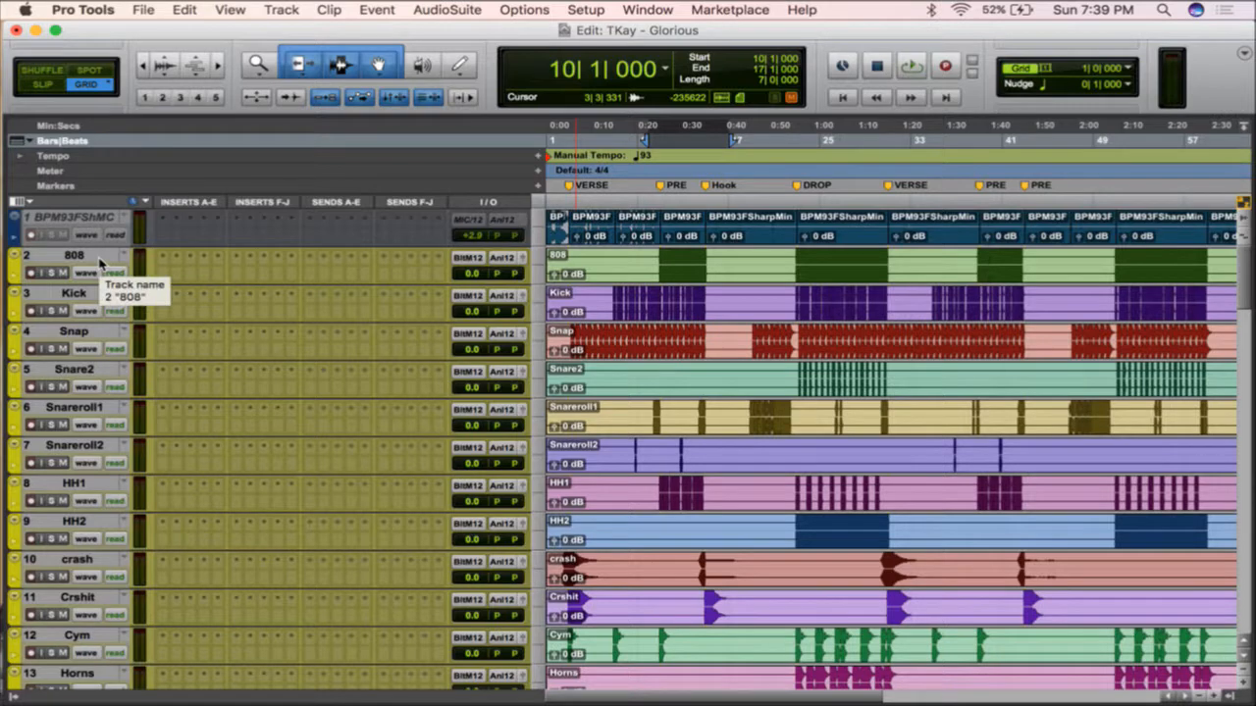
pyautogui.rightClick(104, 217)
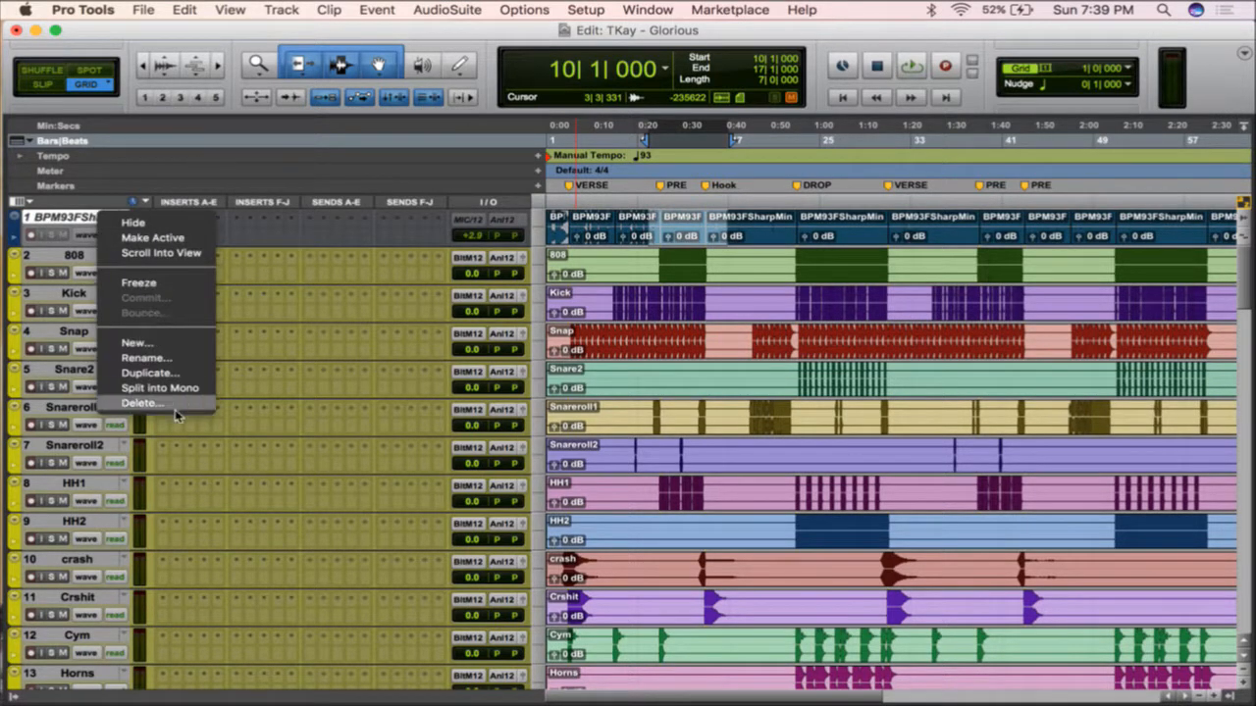
pyautogui.click(142, 403)
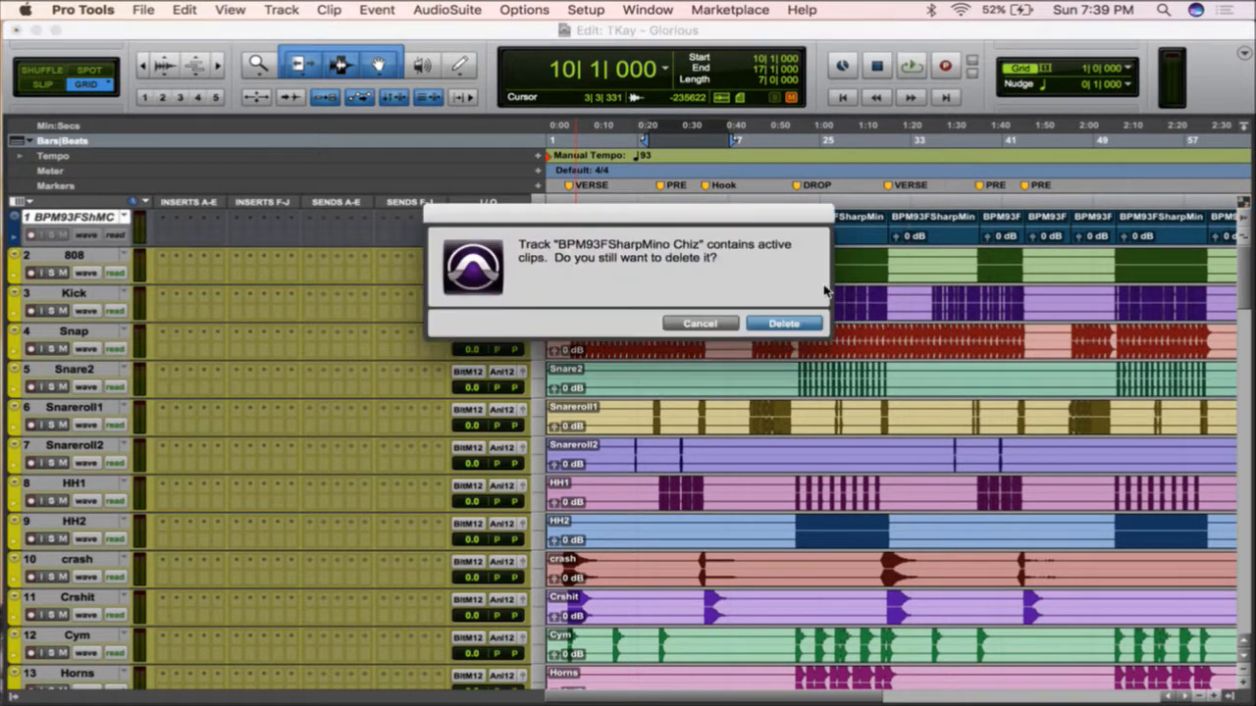
pyautogui.click(783, 322)
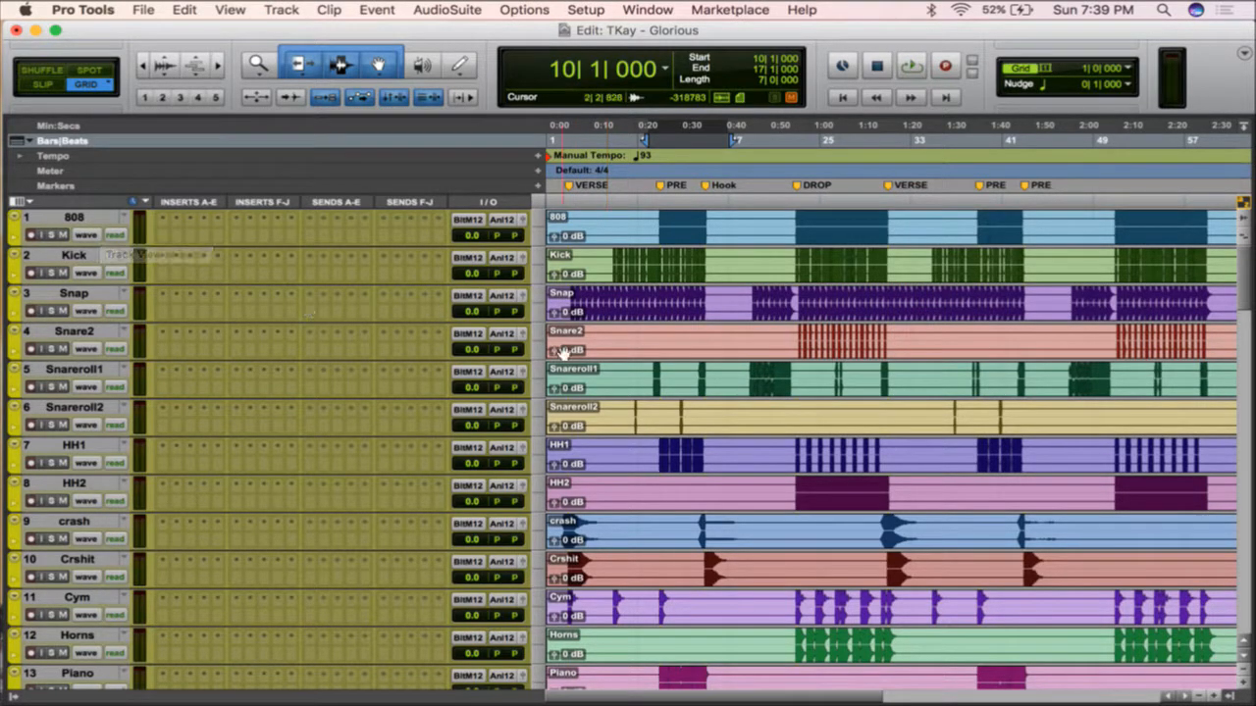
# - Look over the instrumental tracks from 808 to Rise3 and check the 808 track's color in the color palette
pyautogui.scroll(-9, 564, 353)
pyautogui.scroll(-11, 564, 353)
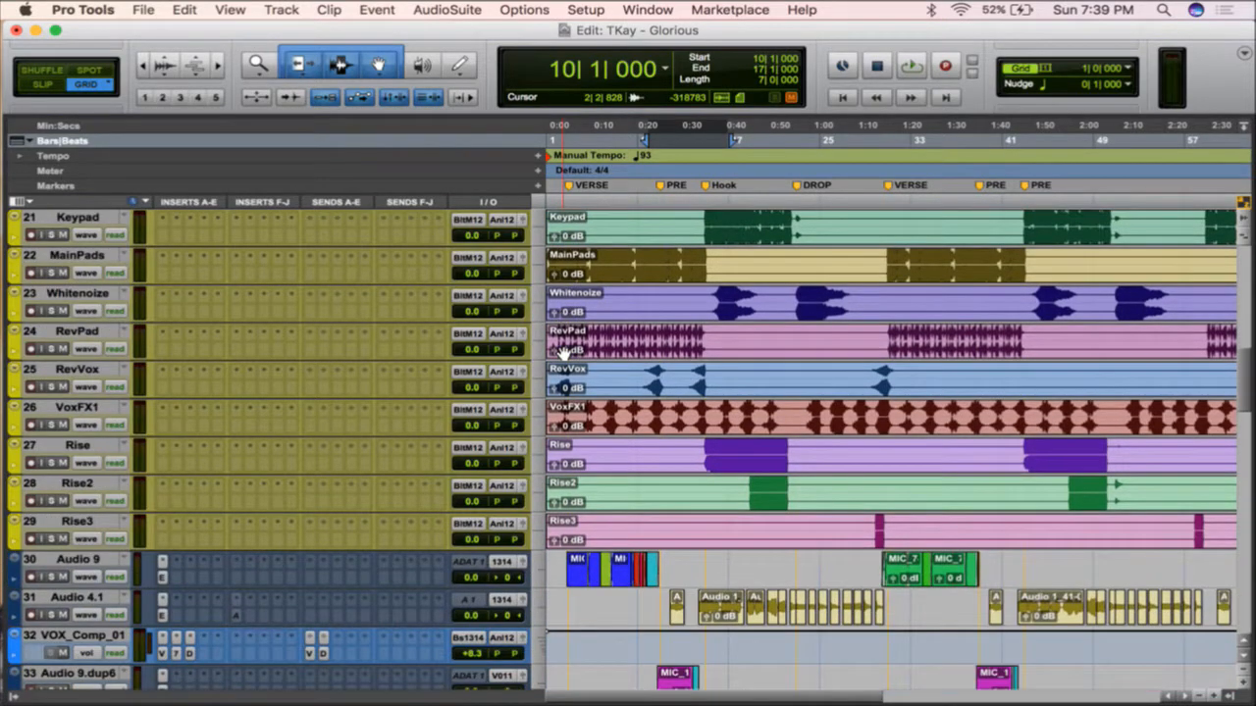
pyautogui.scroll(20, 563, 354)
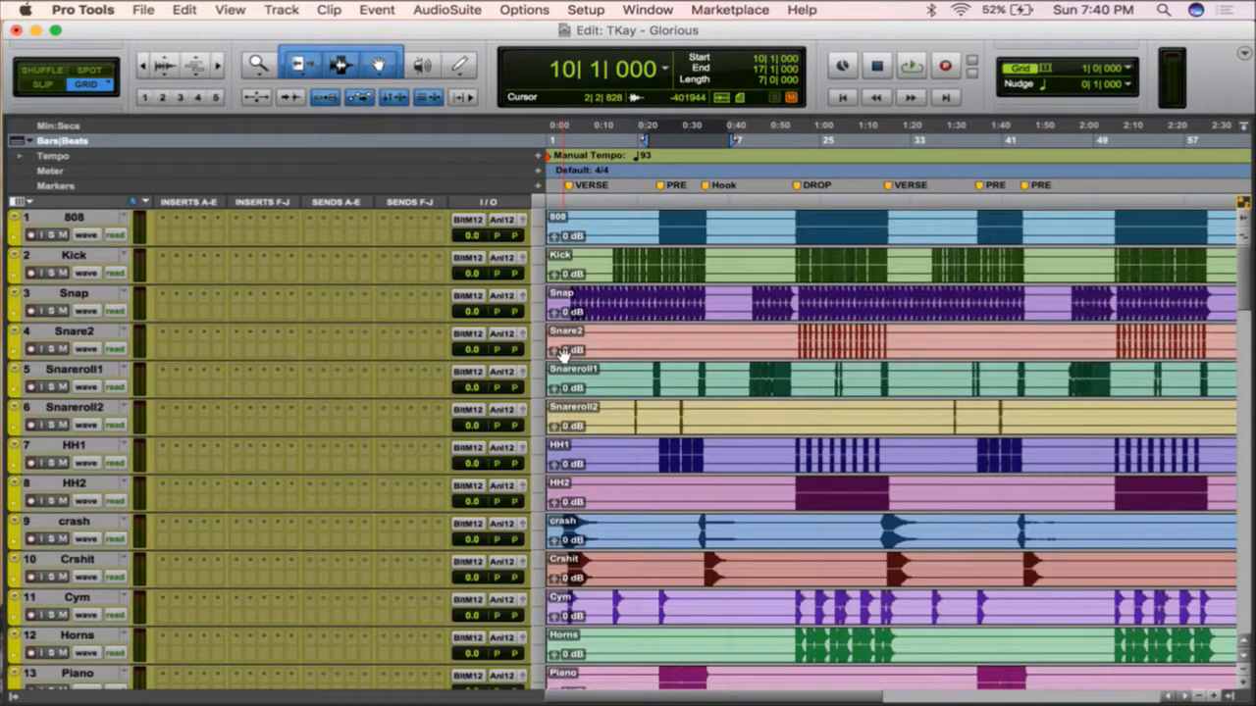
pyautogui.click(56, 224)
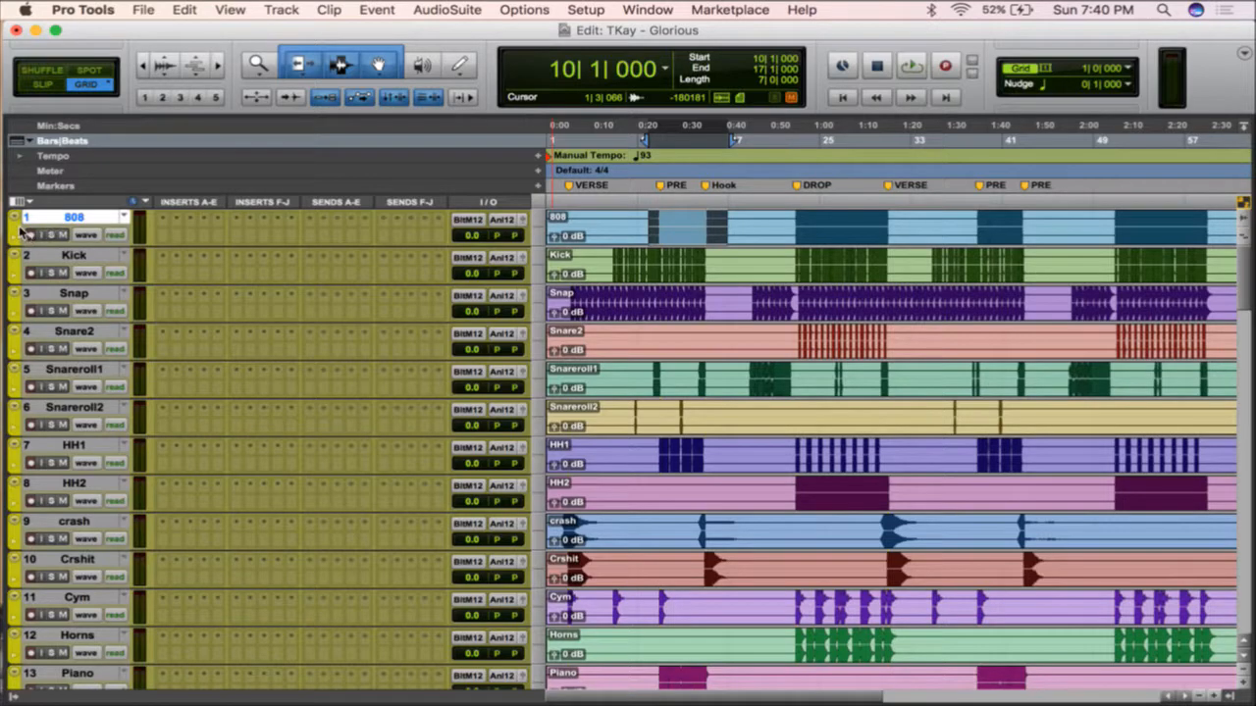
pyautogui.doubleClick(15, 231)
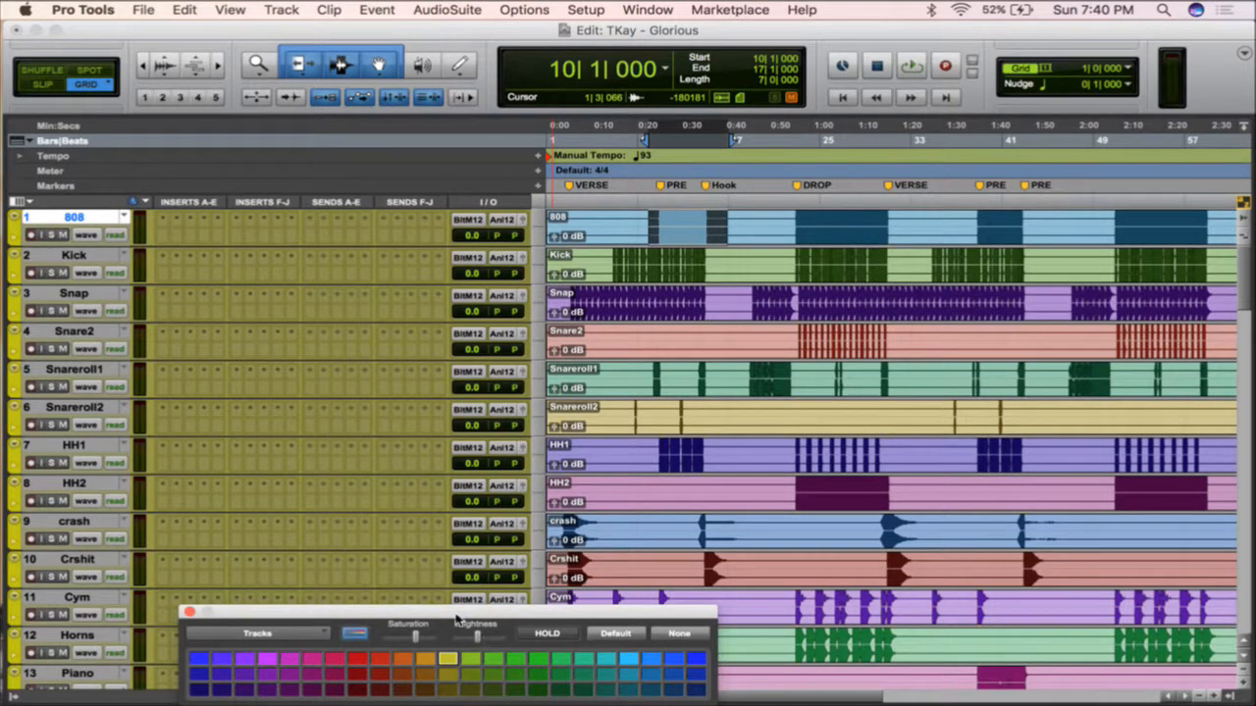
pyautogui.click(189, 612)
# - Import all tracks from MM Color Code.ptx as new tracks after Master 1, leaving out the key signature and chord map
pyautogui.scroll(-20, 192, 607)
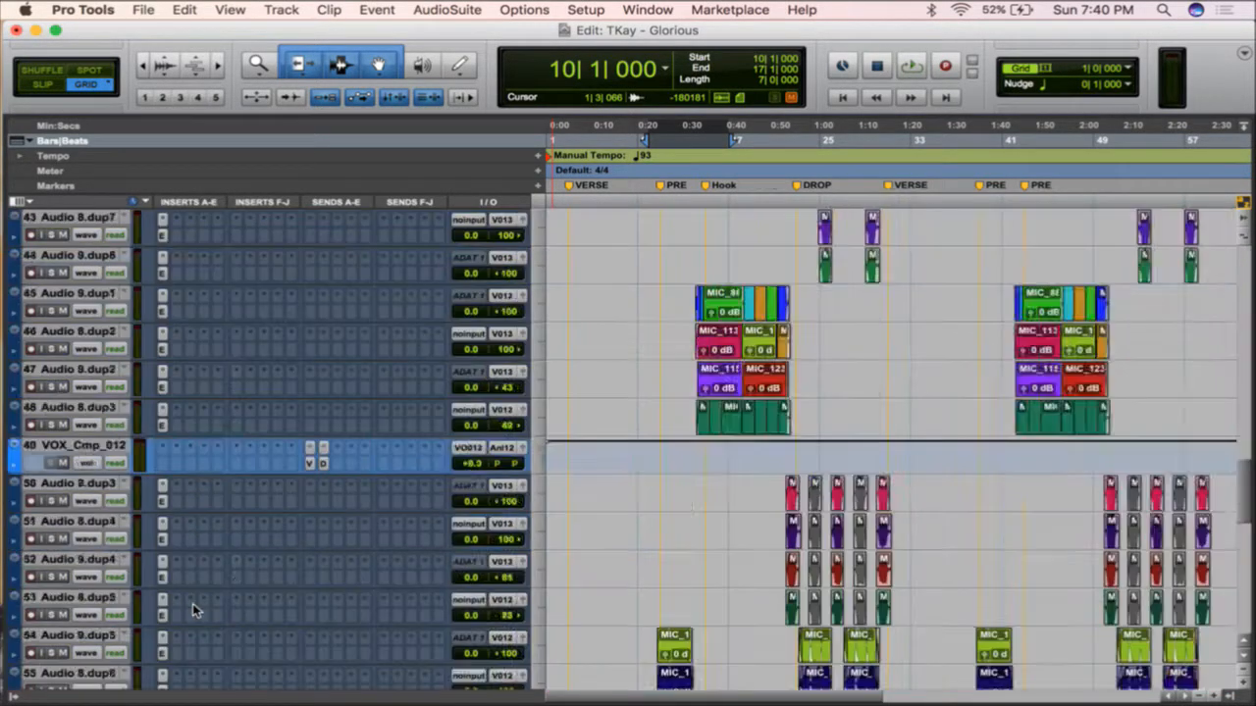
pyautogui.scroll(-20, 192, 603)
pyautogui.click(101, 571)
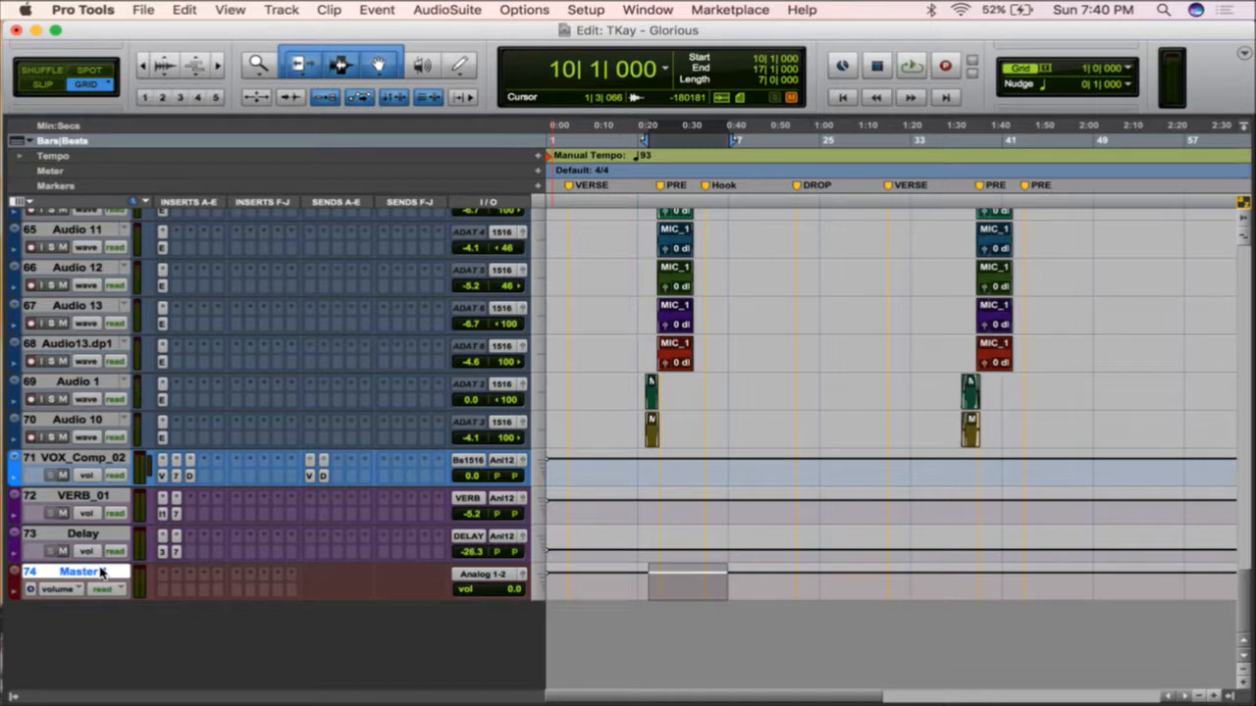
pyautogui.press('super+s')
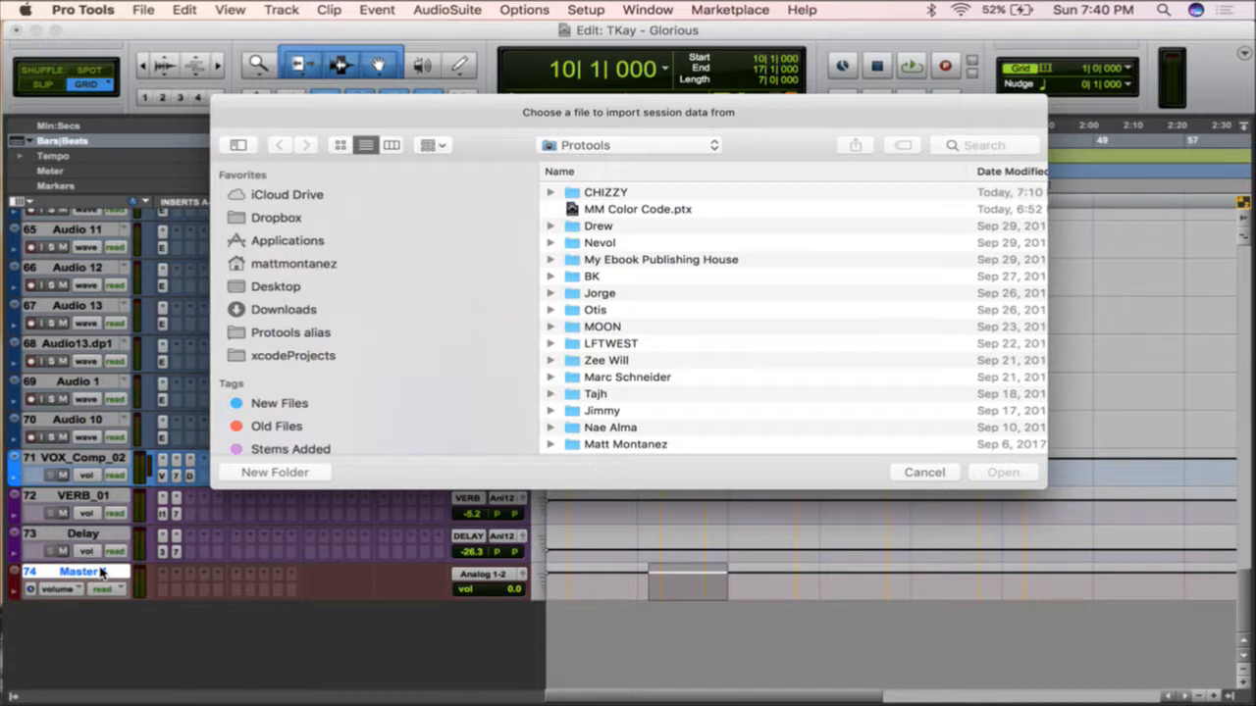
pyautogui.doubleClick(656, 210)
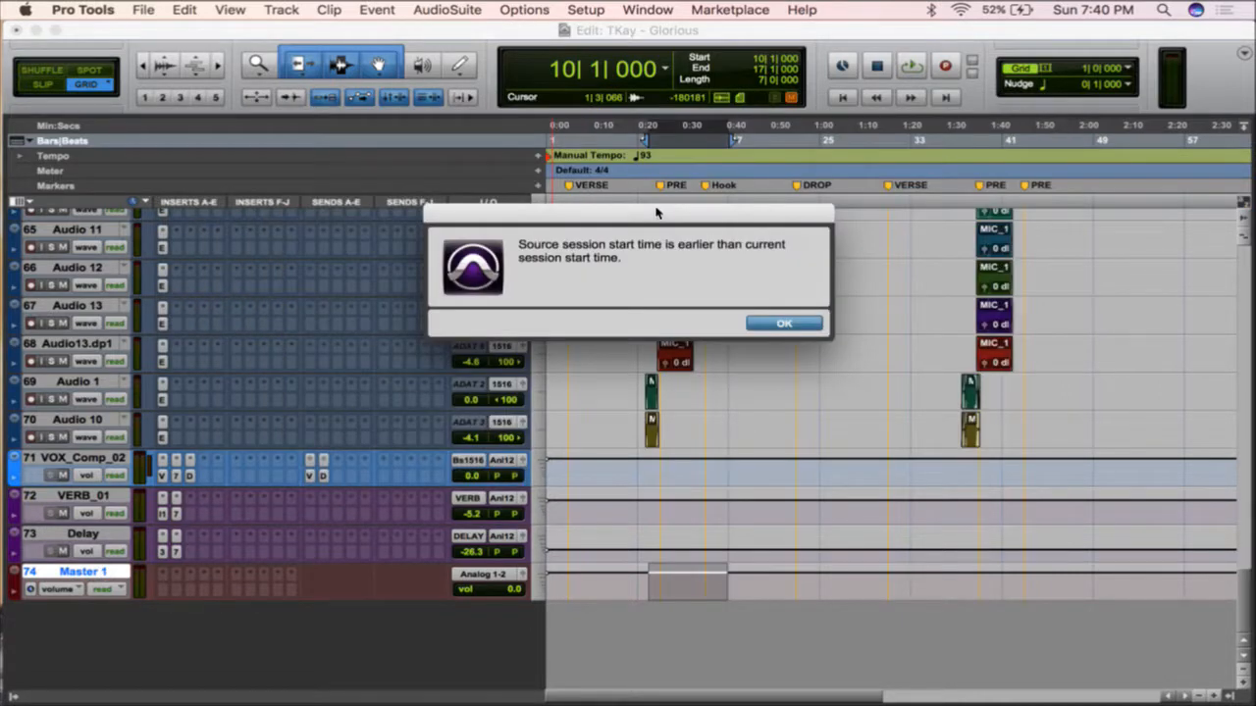
pyautogui.press('Return')
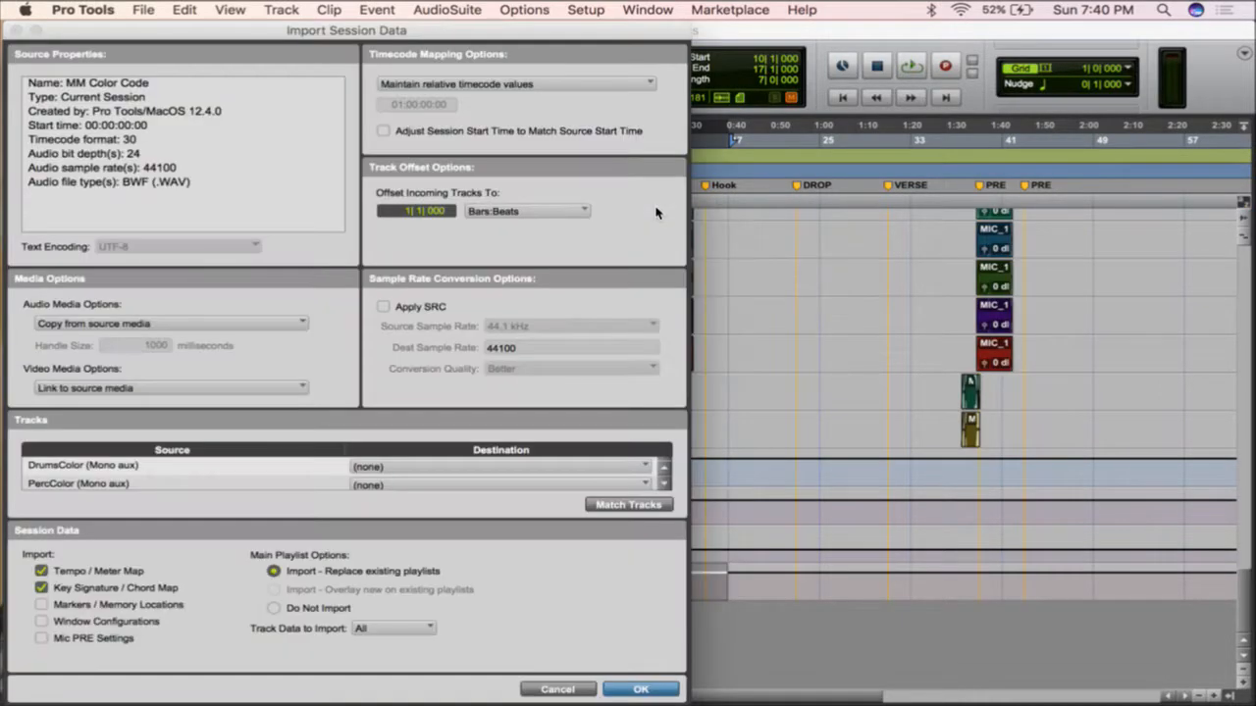
pyautogui.keyDown('alt'); pyautogui.click(226, 475); pyautogui.keyUp('alt')
pyautogui.click(95, 589)
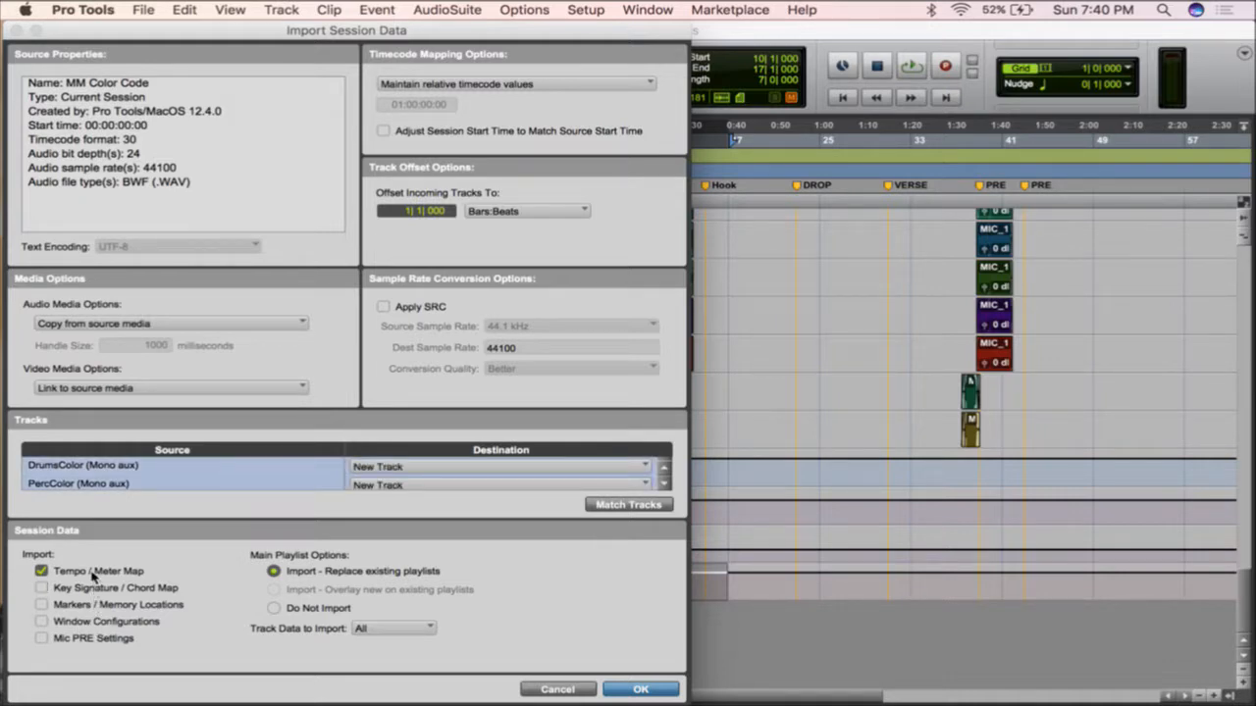
pyautogui.click(641, 689)
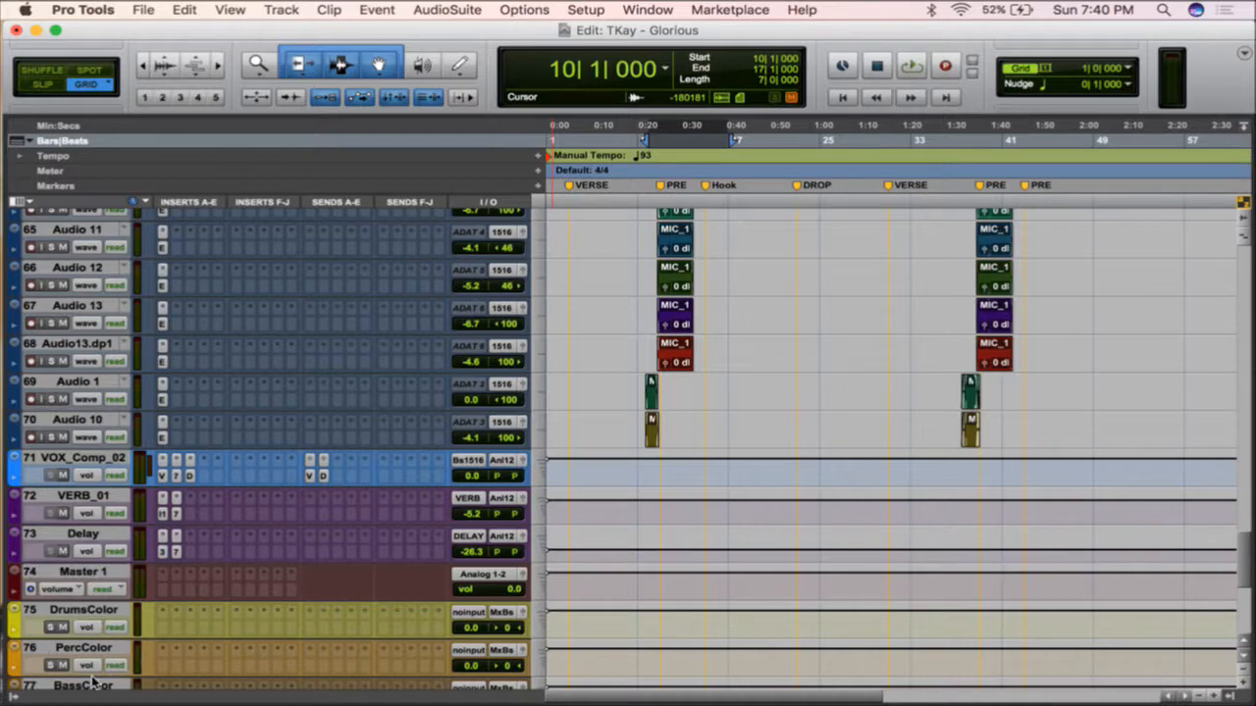
# - Recolor the 808 track brown to match the BassColor reference track
pyautogui.click(96, 681)
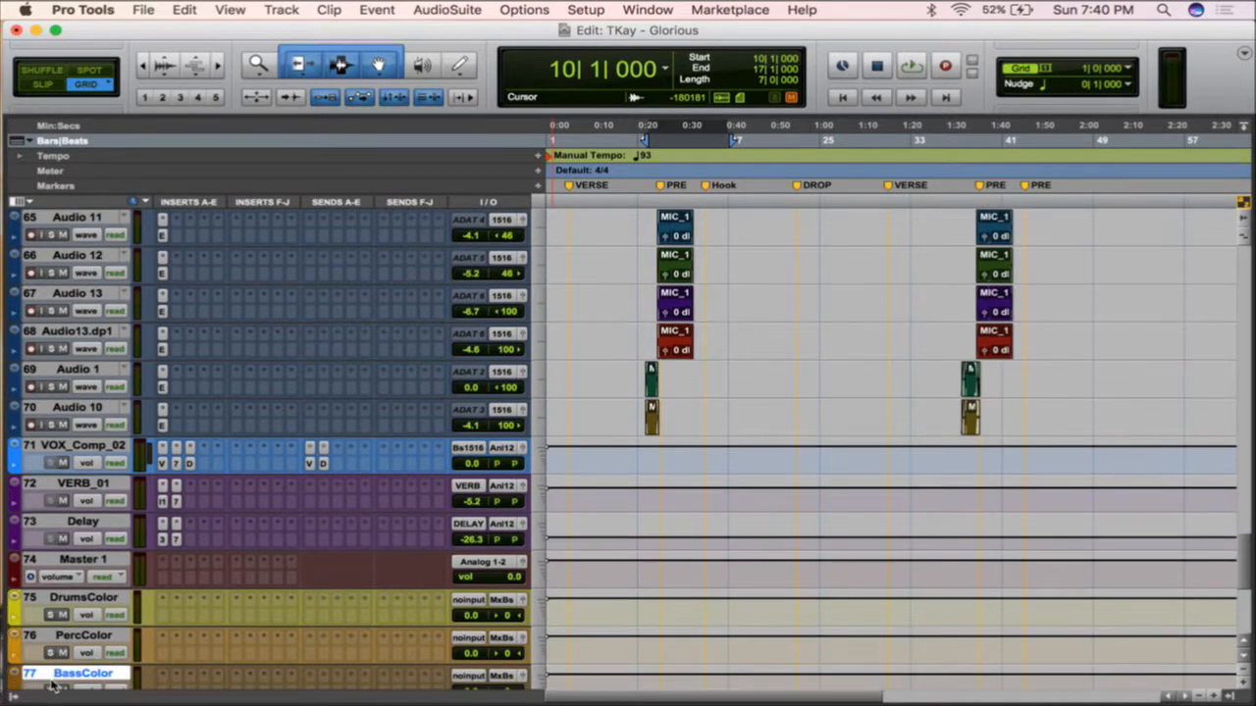
pyautogui.scroll(-1, 98, 677)
pyautogui.scroll(20, 195, 533)
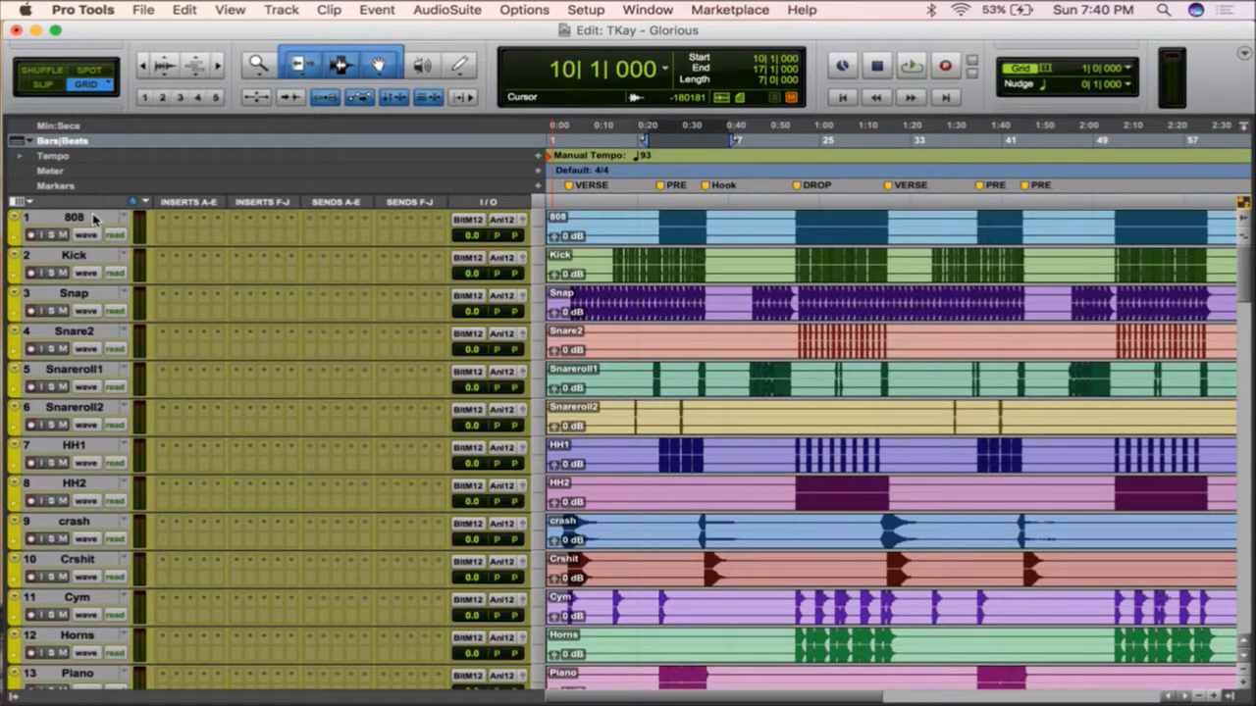
pyautogui.click(95, 220)
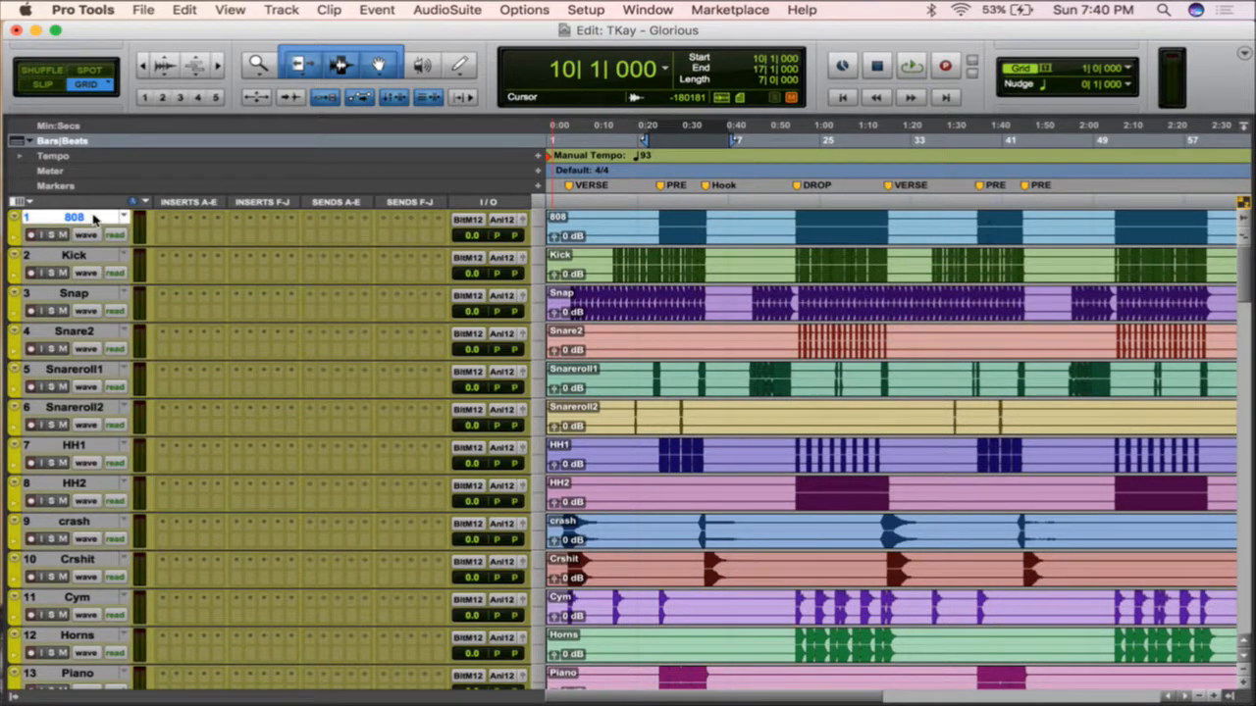
pyautogui.doubleClick(13, 232)
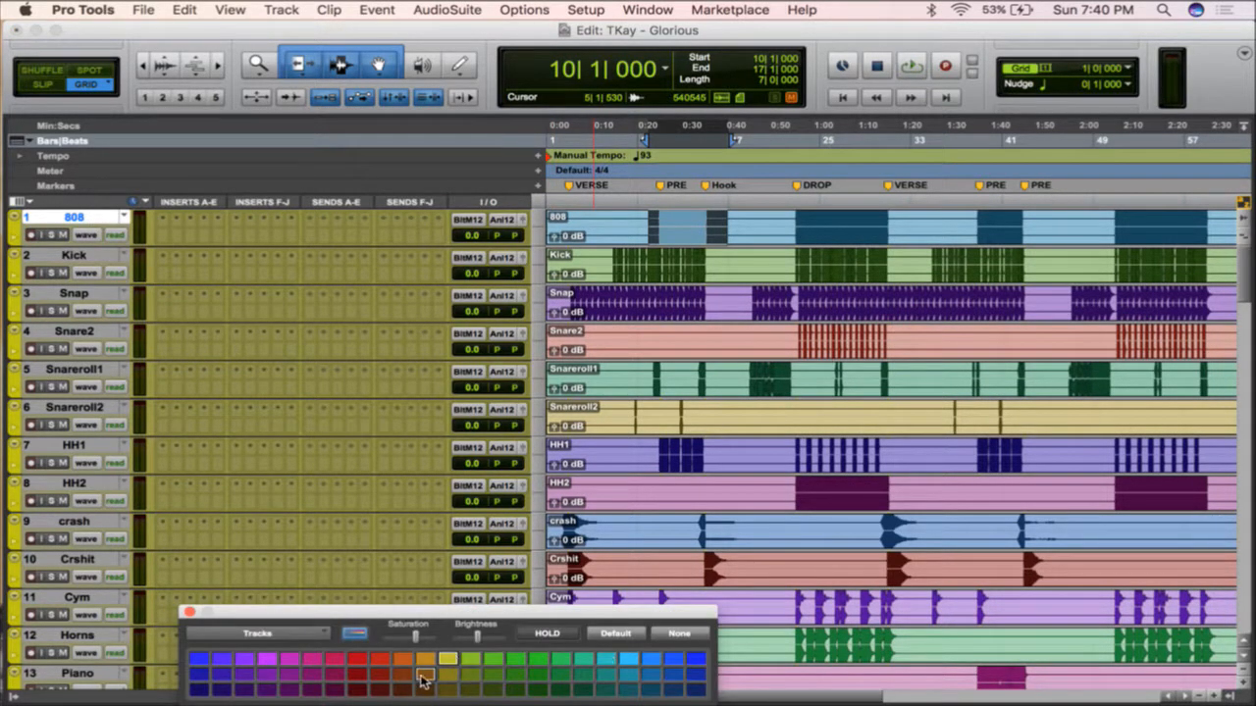
pyautogui.click(426, 675)
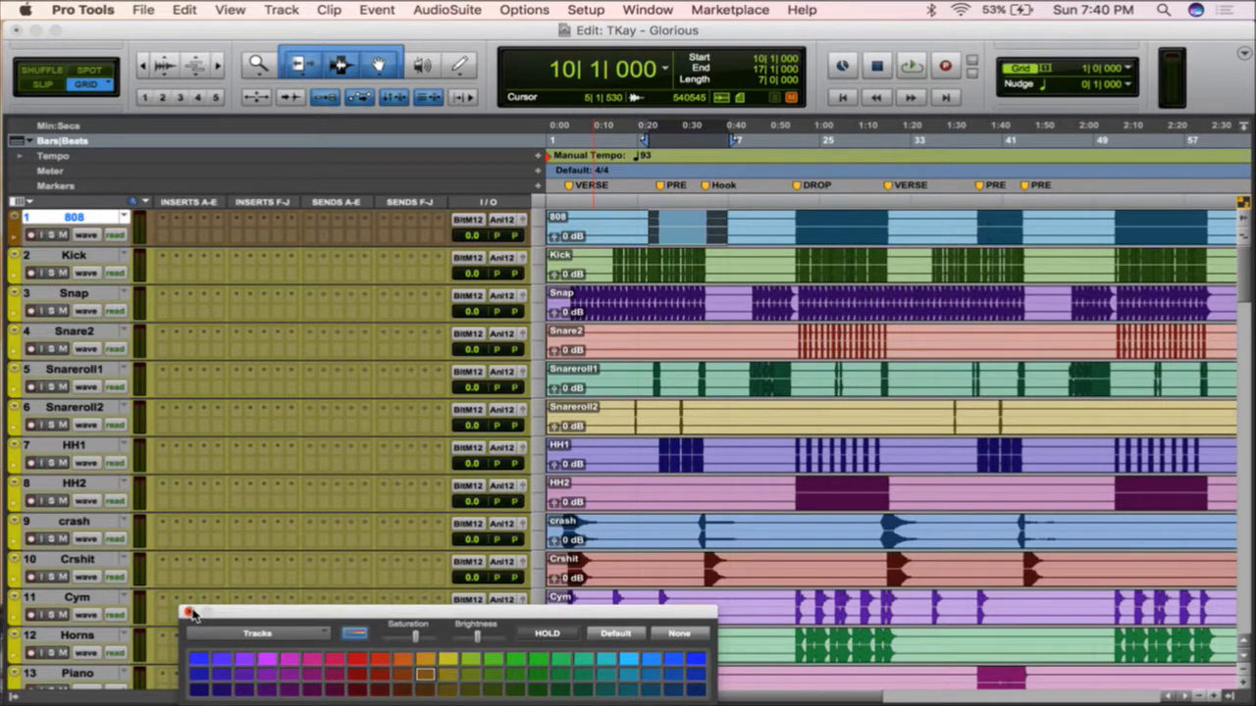
pyautogui.click(190, 612)
# - Select the Kick through Snareroll2 tracks and check the DrumsColor reference track's color in the color palette
pyautogui.click(78, 256)
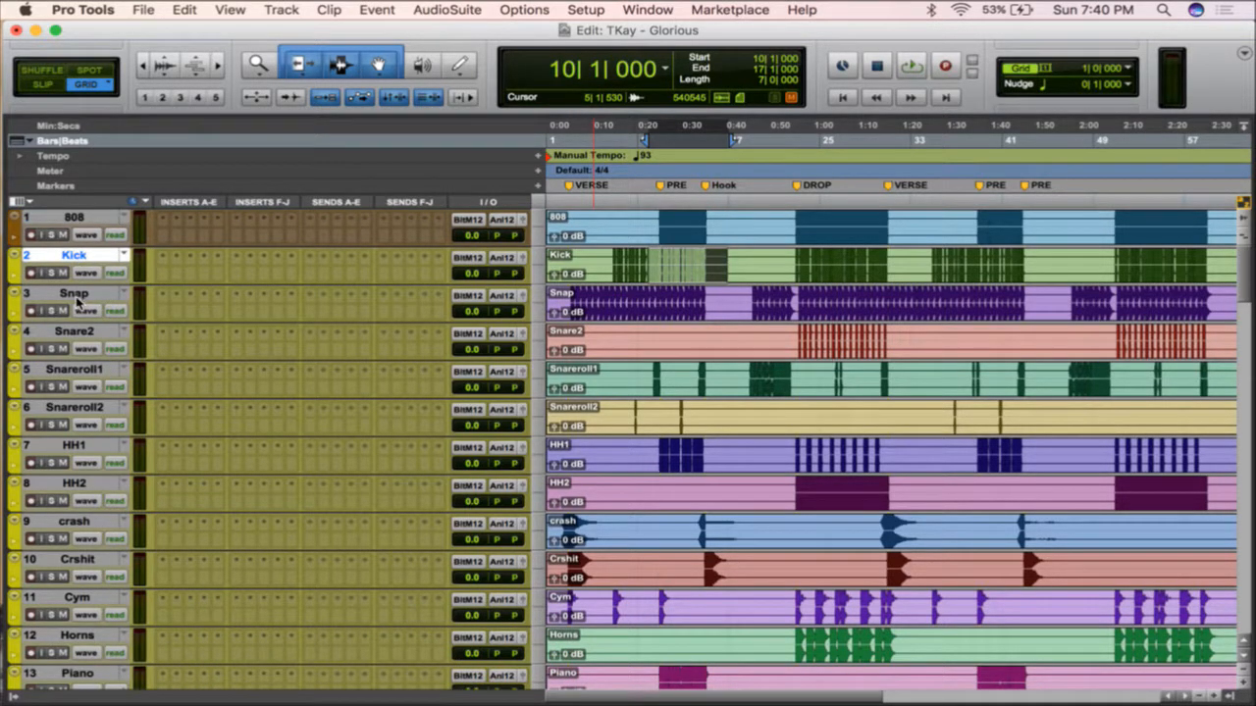
pyautogui.keyDown('shift'); pyautogui.click(77, 408); pyautogui.keyUp('shift')
pyautogui.scroll(-20, 108, 491)
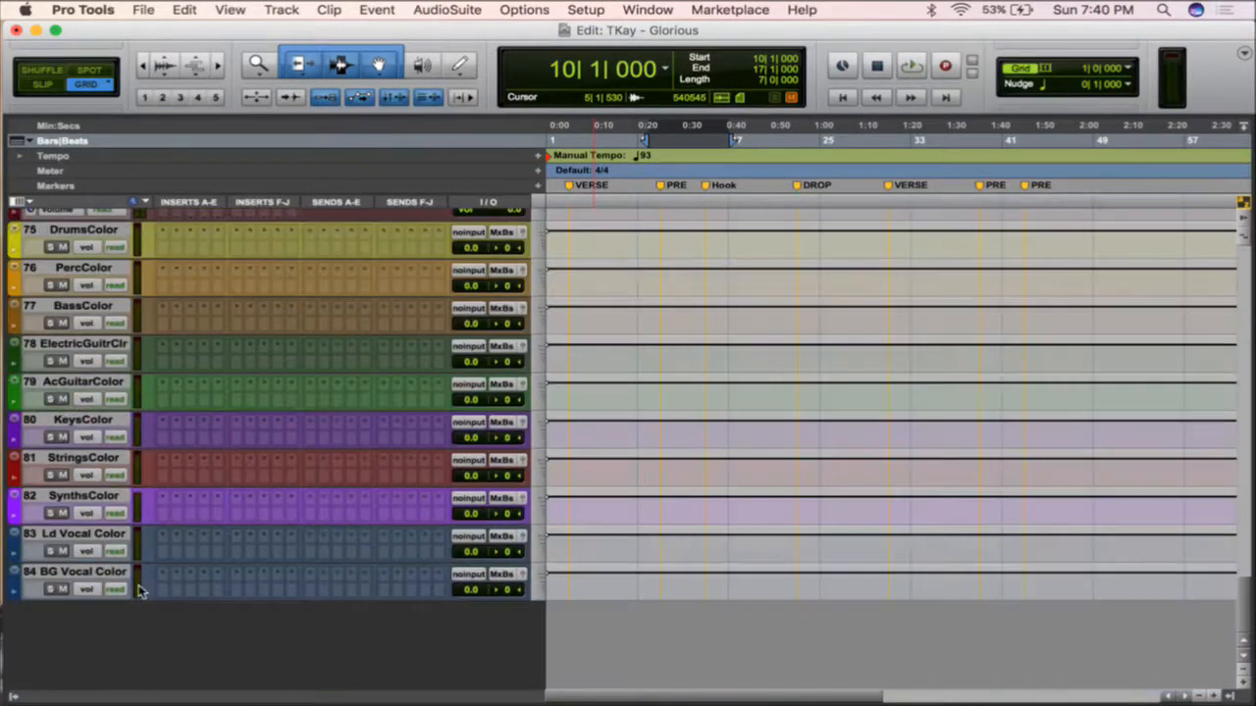
pyautogui.click(61, 232)
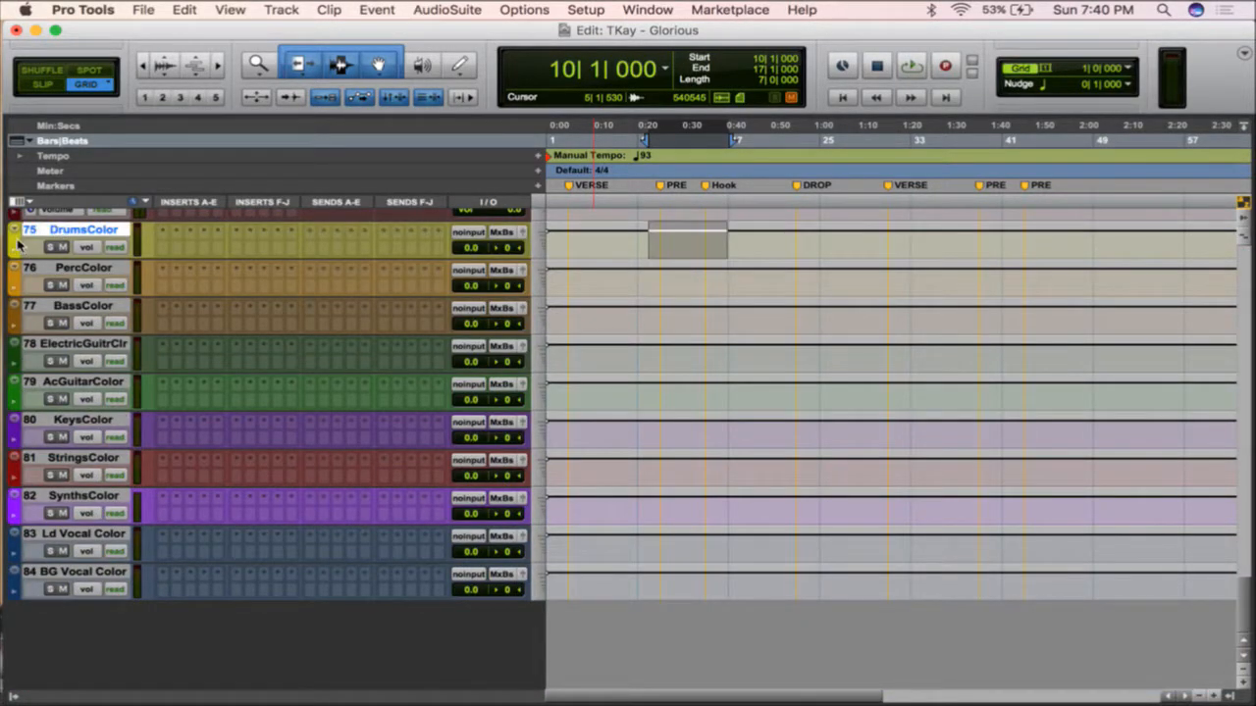
pyautogui.doubleClick(18, 246)
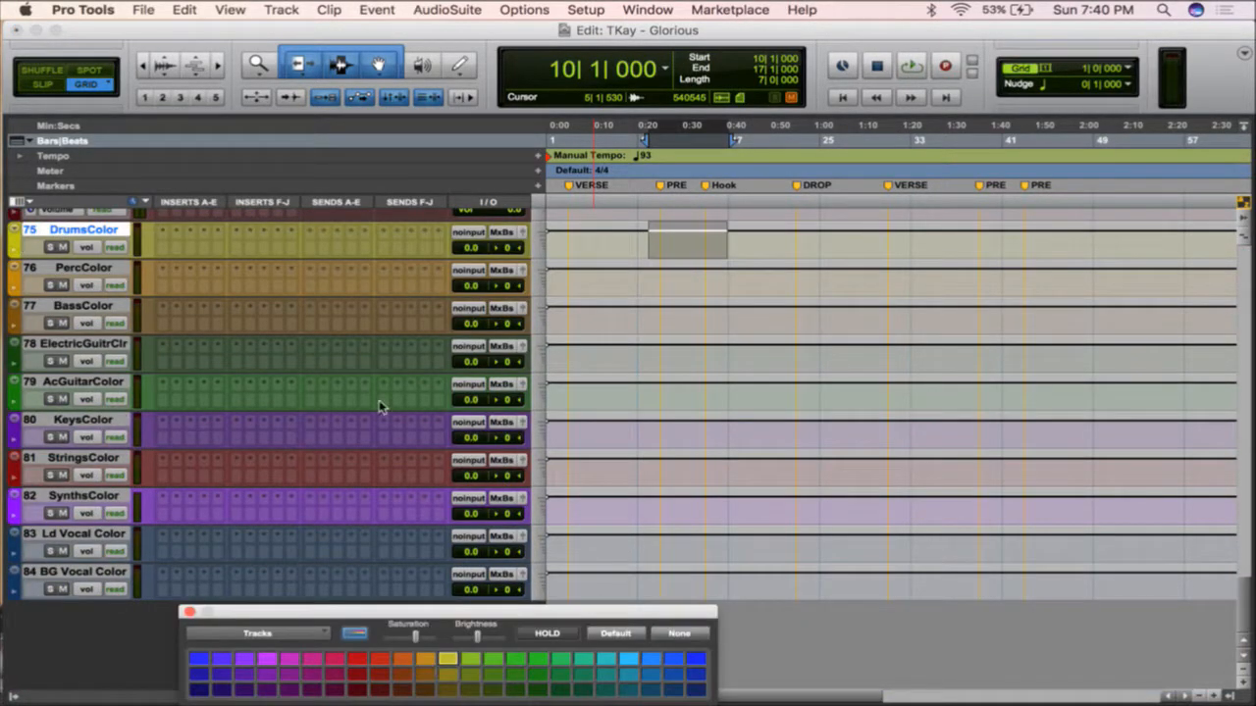
pyautogui.click(188, 611)
pyautogui.scroll(3, 174, 420)
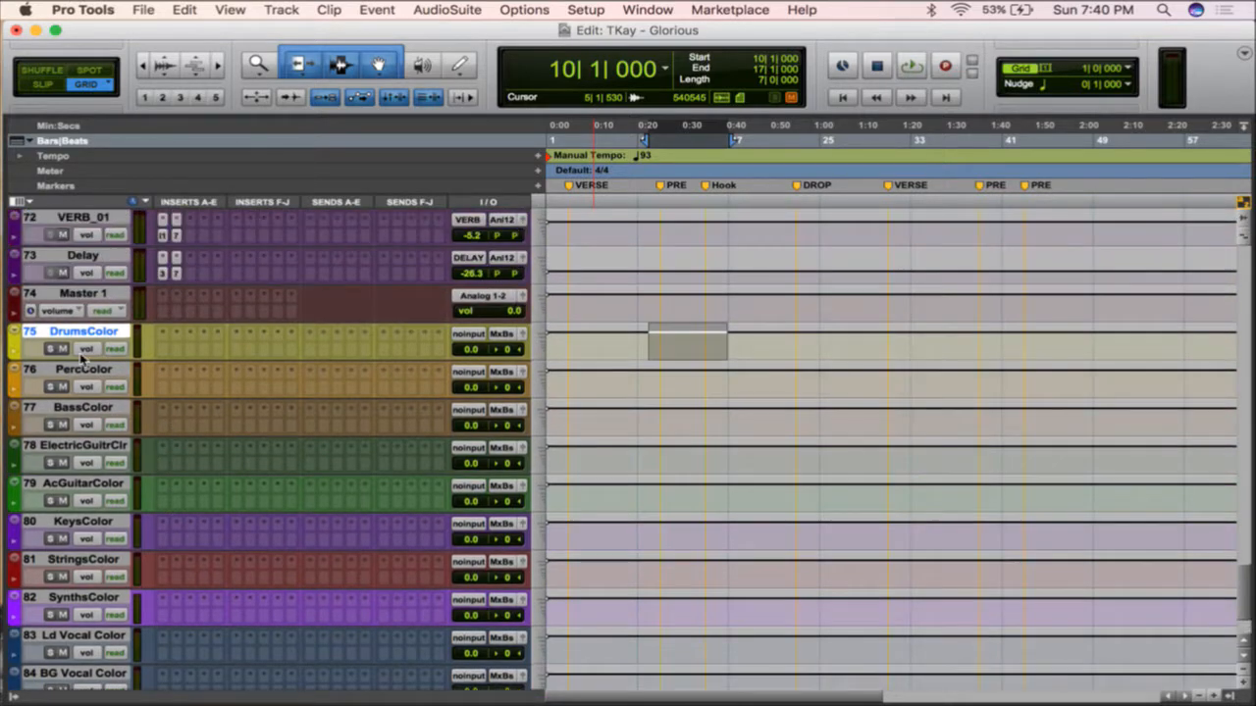
# - Delete the DrumsColor and BassColor reference tracks and select the PercColor track
pyautogui.rightClick(85, 407)
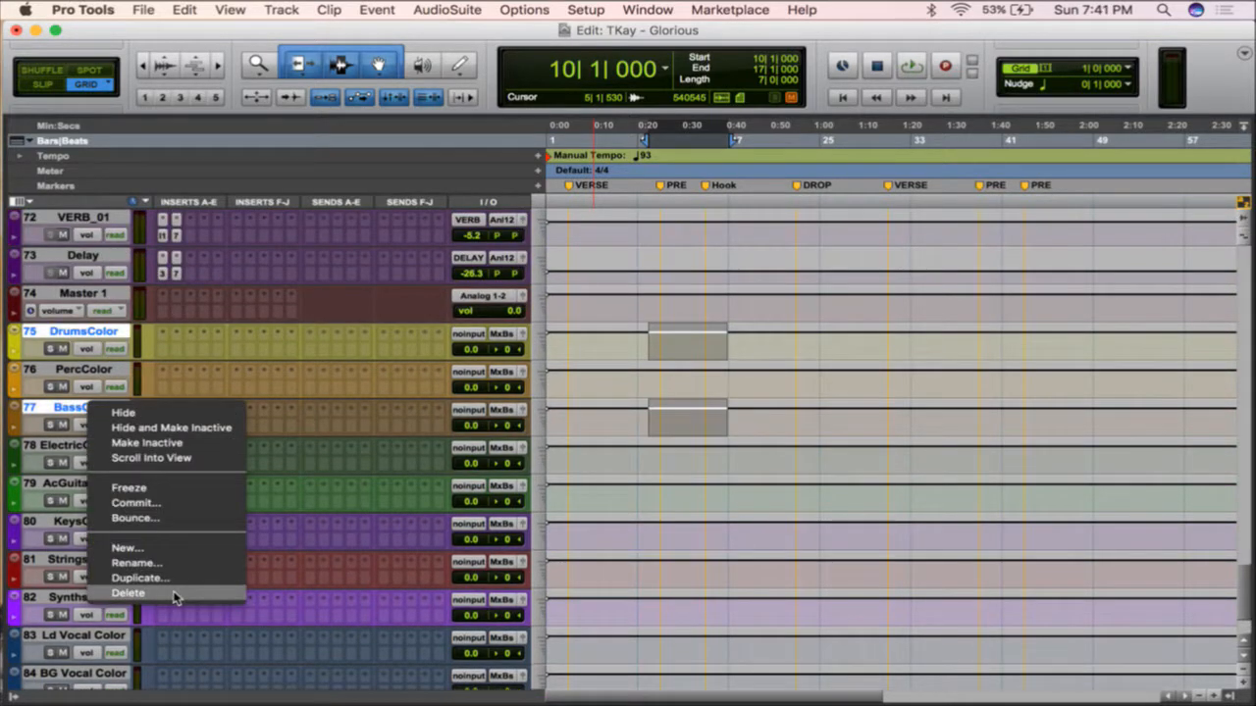
pyautogui.click(127, 594)
pyautogui.click(103, 332)
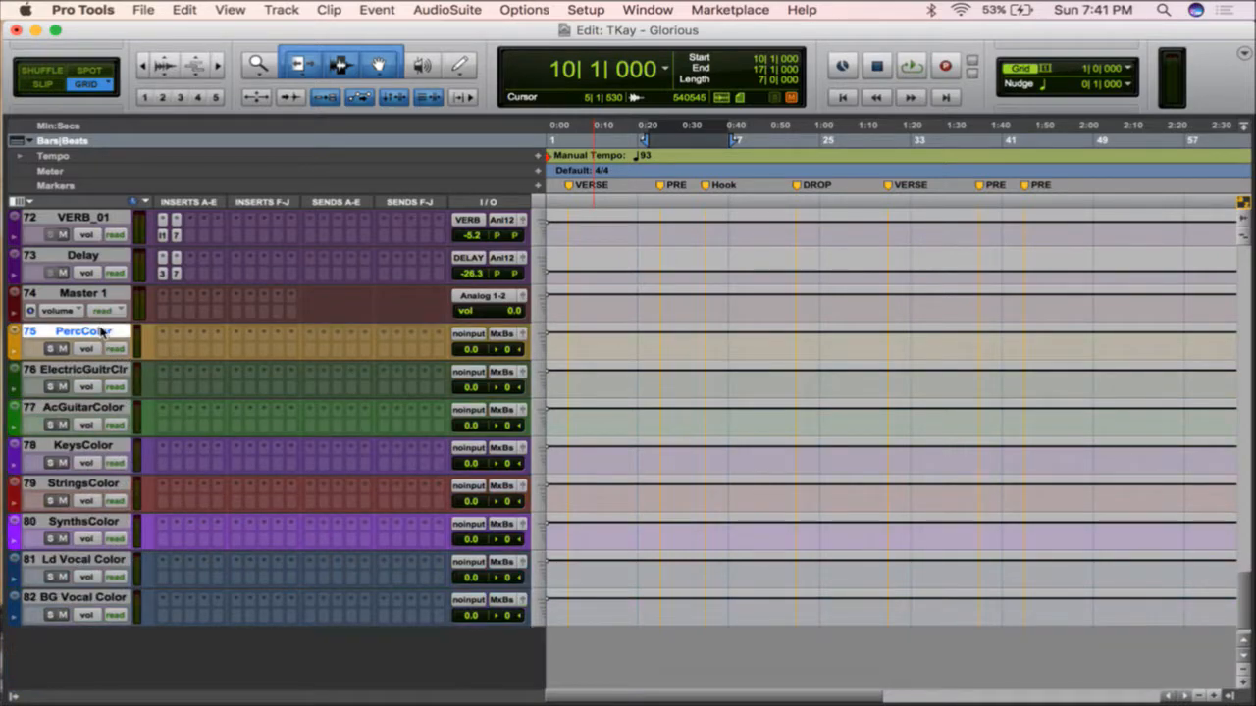
# - Recolor the HH1, HH2, crash, Crshit and Cym tracks orange to match the PercColor reference track
pyautogui.scroll(20, 103, 332)
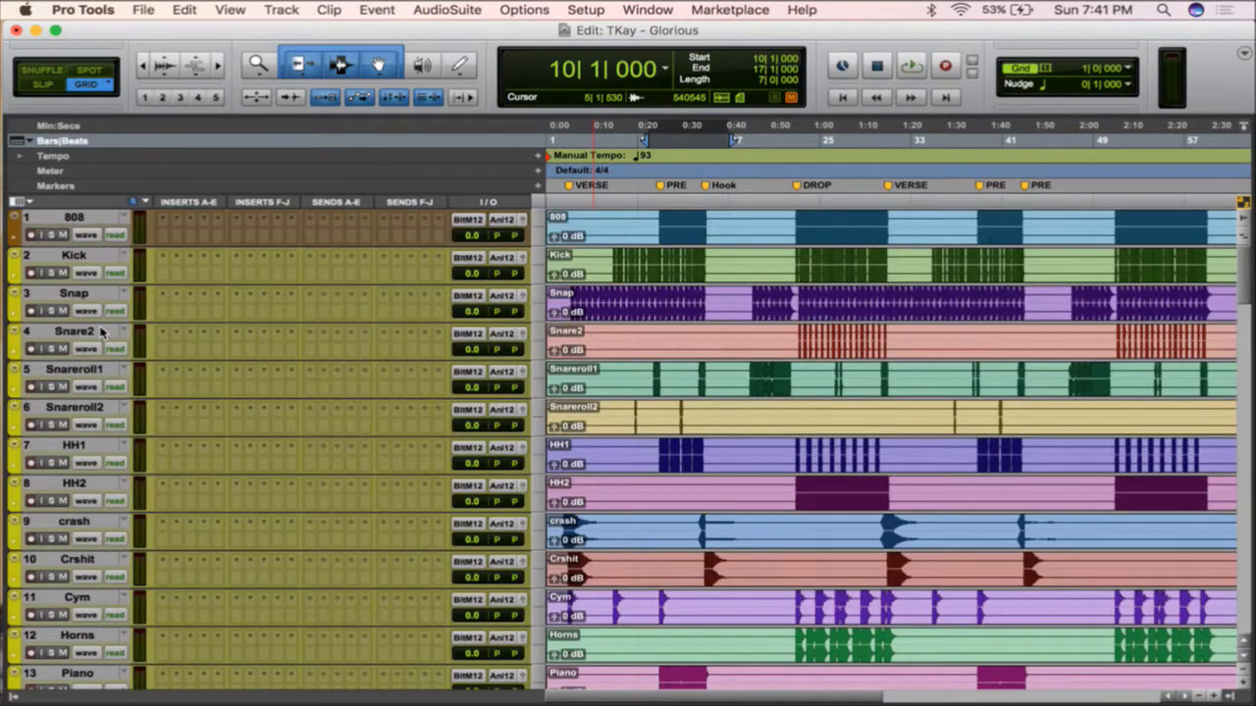
pyautogui.click(89, 446)
pyautogui.keyDown('shift'); pyautogui.click(88, 484); pyautogui.keyUp('shift')
pyautogui.keyDown('shift'); pyautogui.click(86, 521); pyautogui.keyUp('shift')
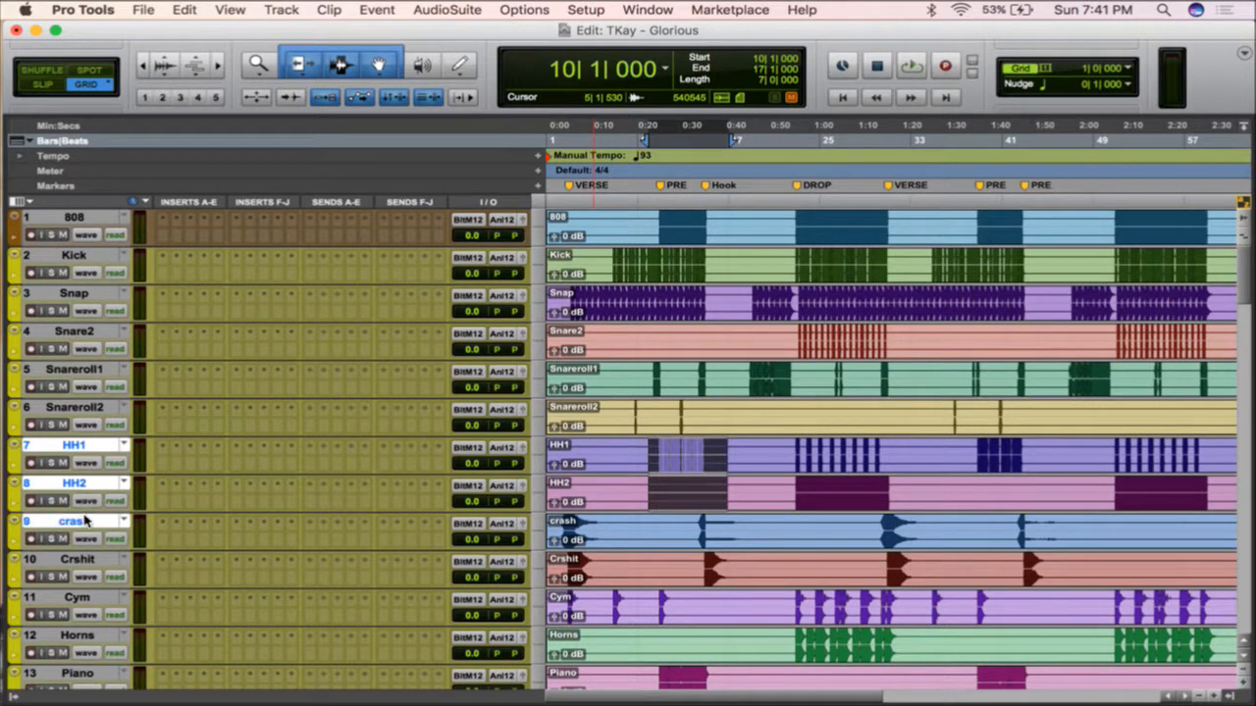
pyautogui.keyDown('shift'); pyautogui.click(83, 561); pyautogui.keyUp('shift')
pyautogui.keyDown('shift'); pyautogui.click(85, 601); pyautogui.keyUp('shift')
pyautogui.scroll(-2, 86, 603)
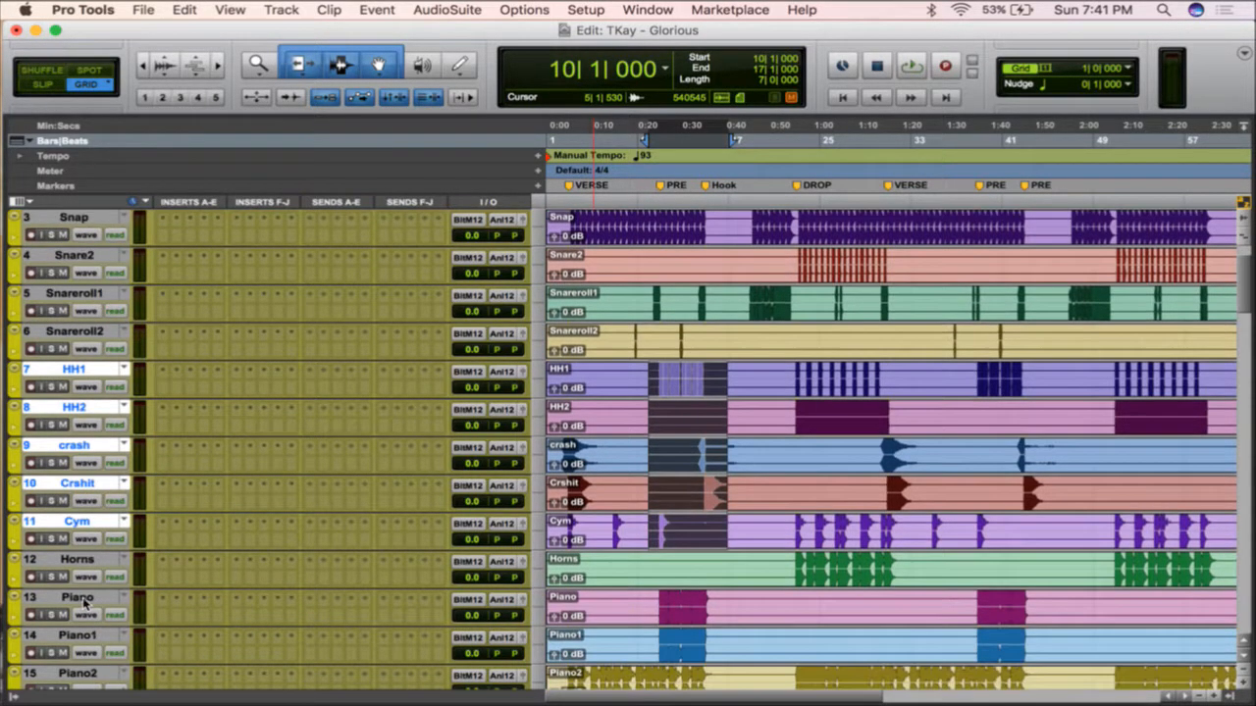
pyautogui.doubleClick(16, 382)
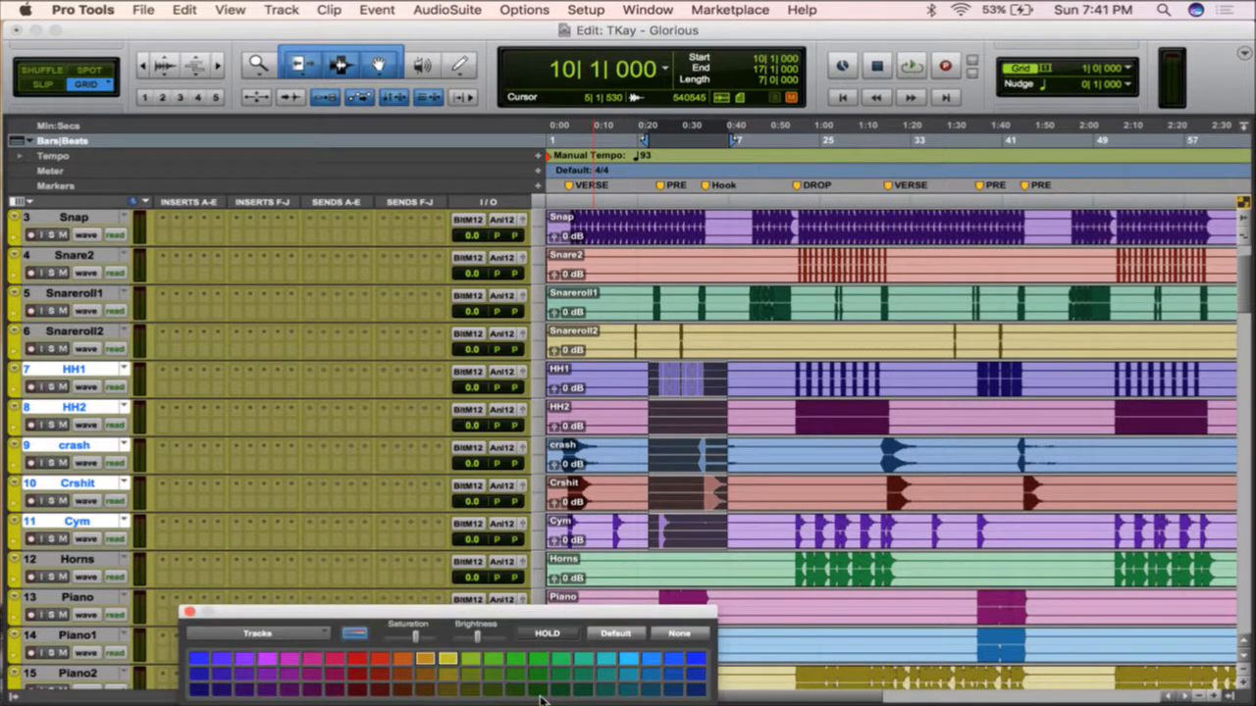
pyautogui.click(424, 658)
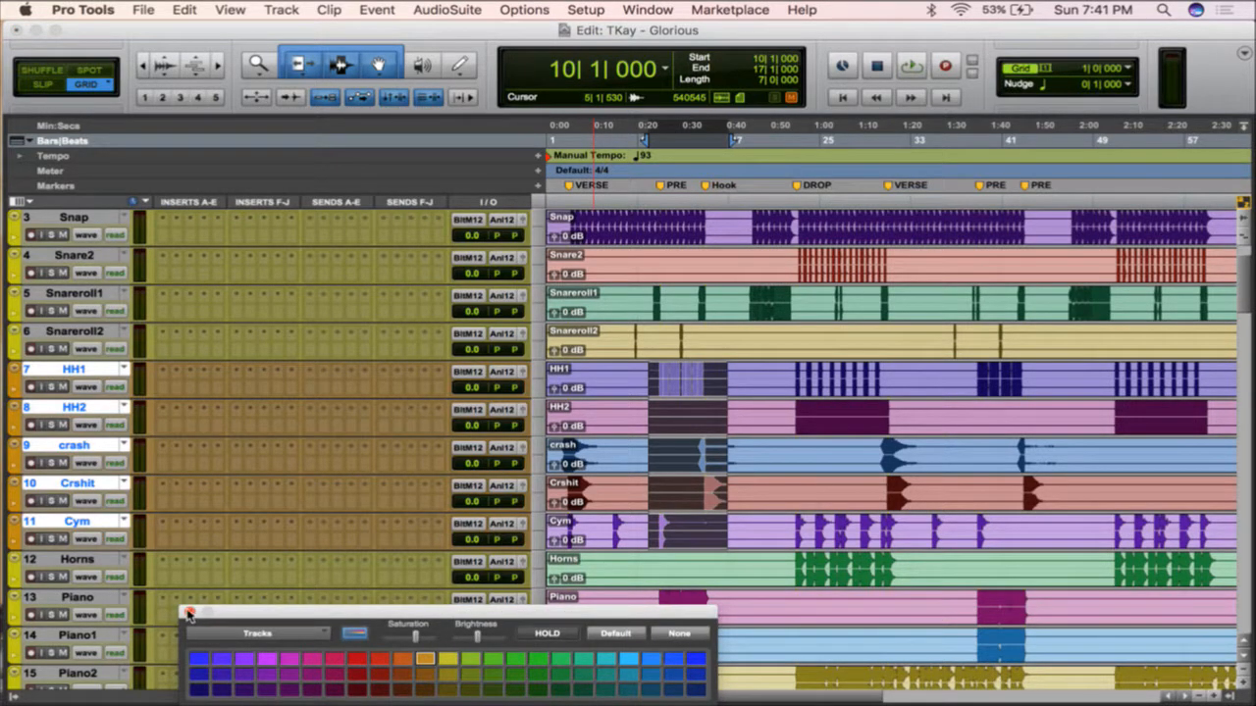
pyautogui.click(191, 614)
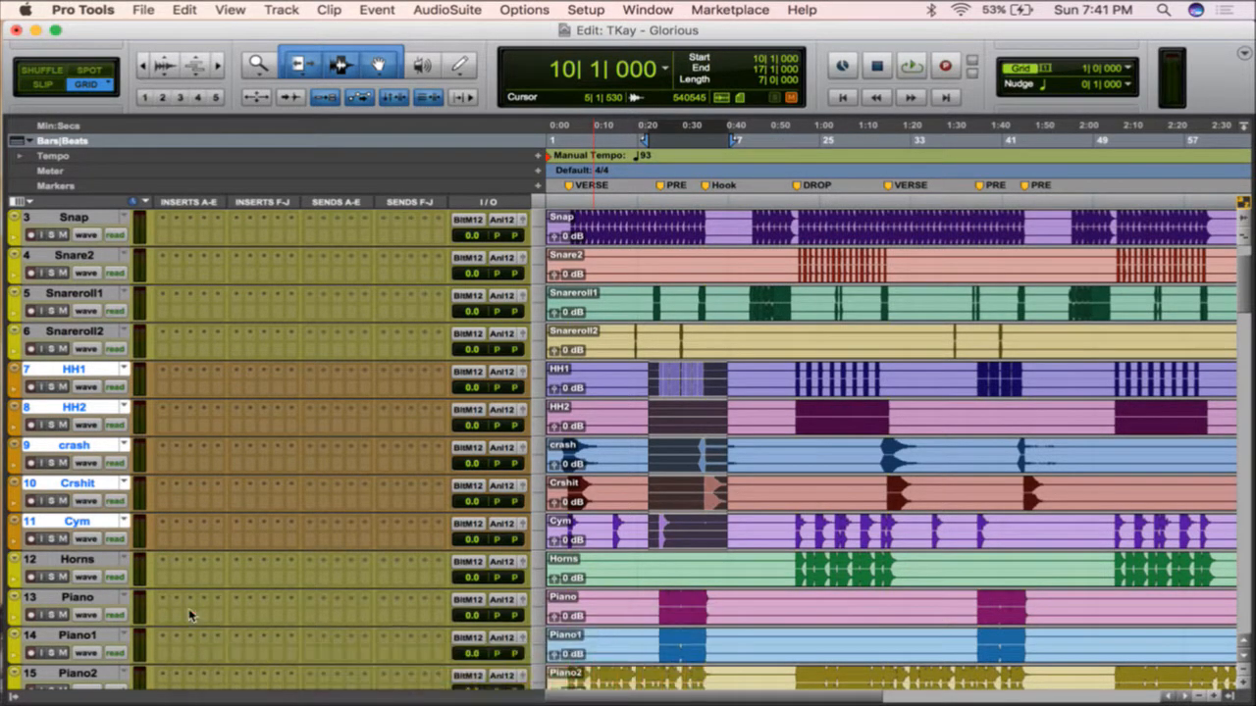
# - Delete the PercColor reference track
pyautogui.click(81, 561)
pyautogui.scroll(-10, 81, 561)
pyautogui.scroll(-15, 81, 561)
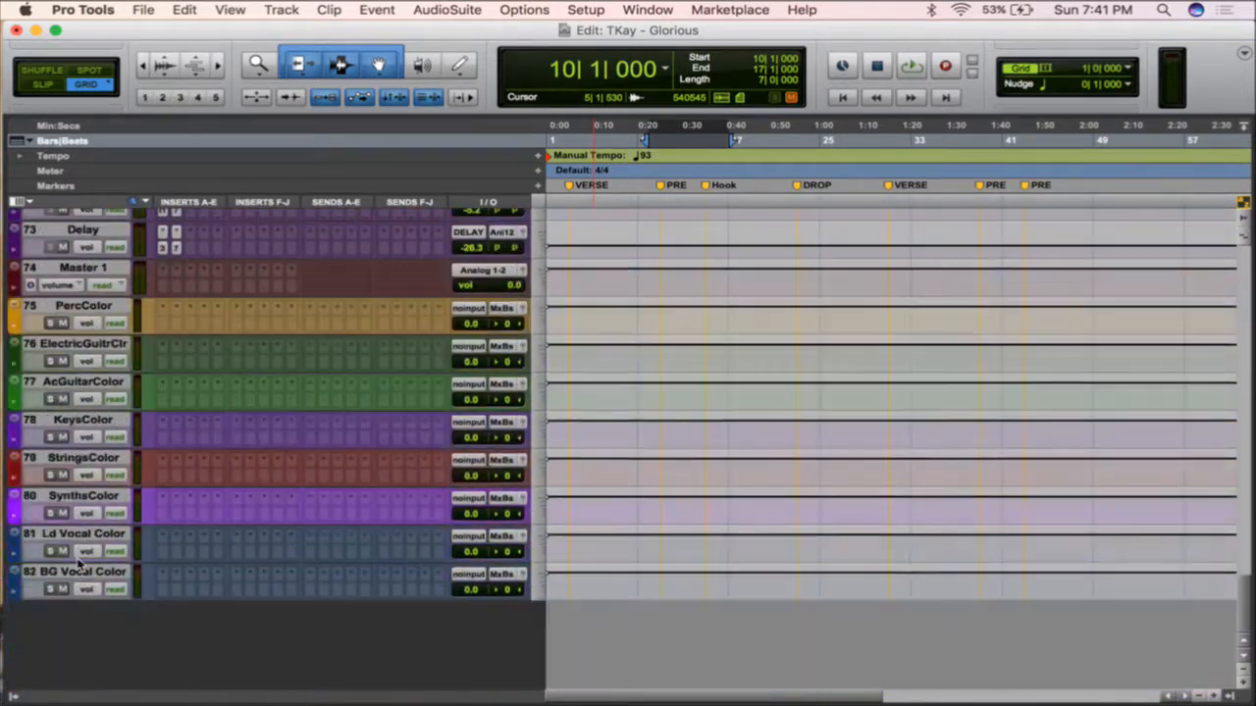
pyautogui.rightClick(88, 307)
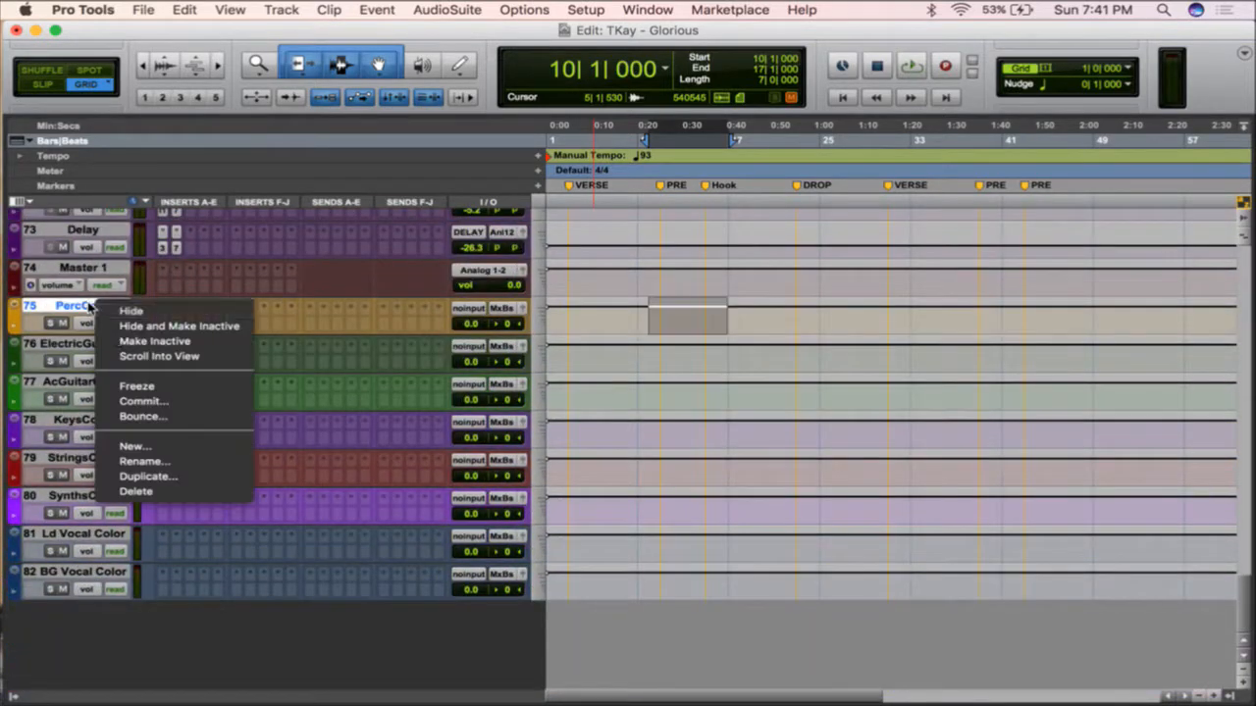
pyautogui.click(157, 492)
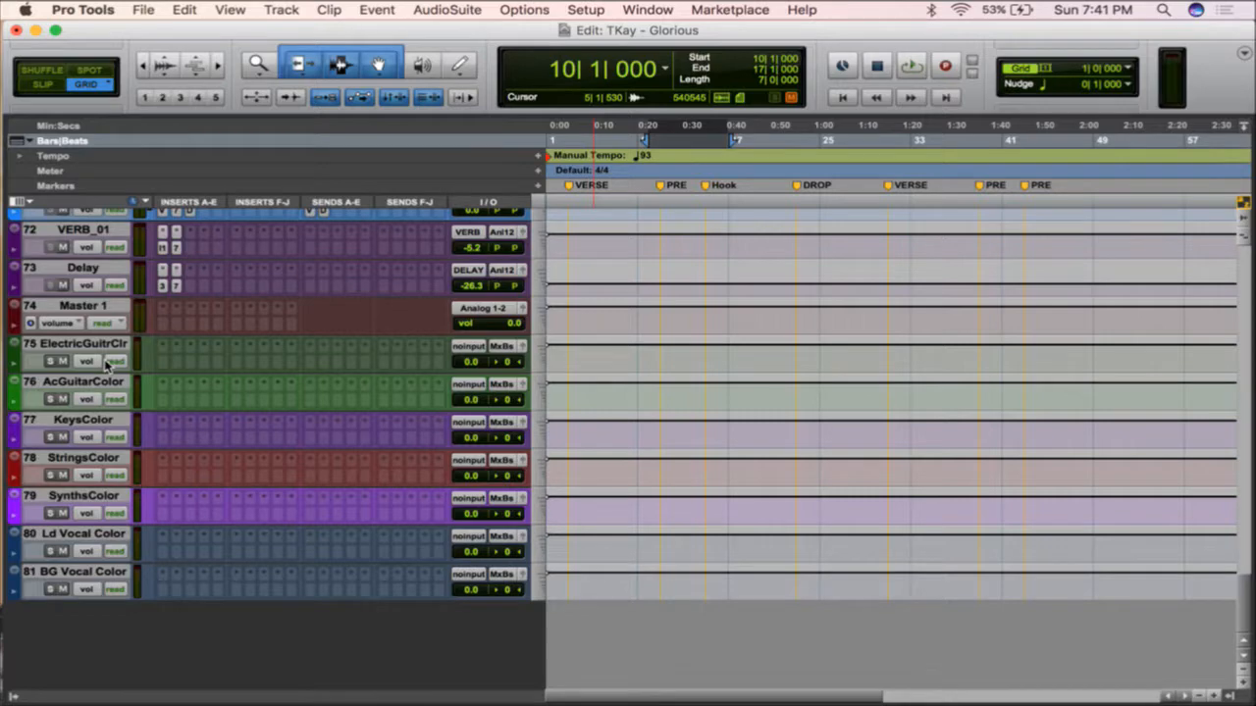
# - Check the instrumental tracks for guitars and delete the ElectricGuitrClr and AcGuitarColor reference tracks
pyautogui.scroll(20, 258, 353)
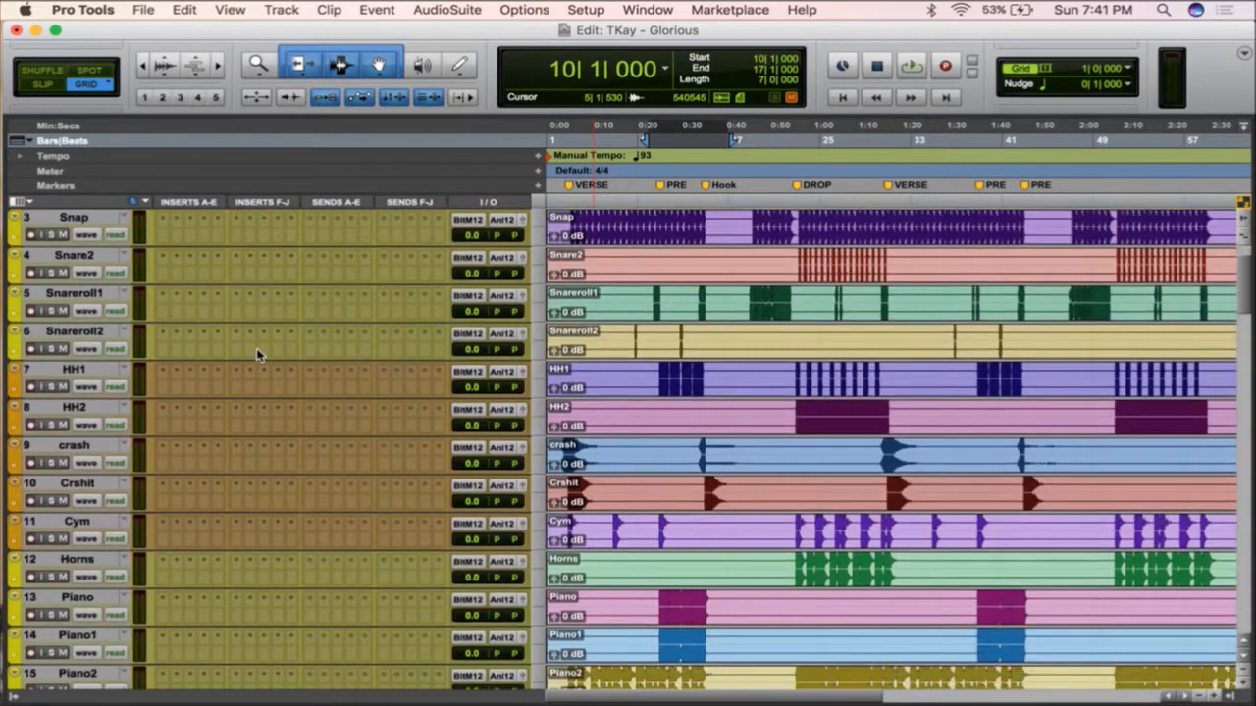
pyautogui.scroll(-6, 258, 353)
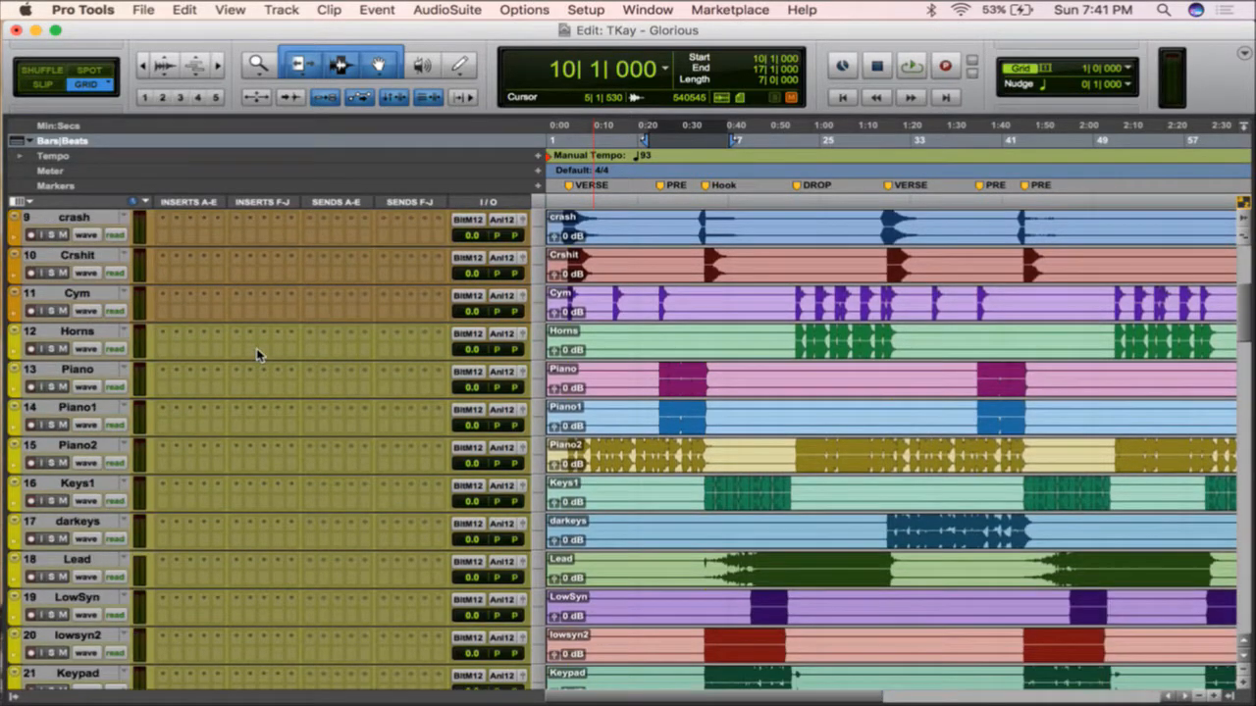
pyautogui.scroll(-20, 258, 353)
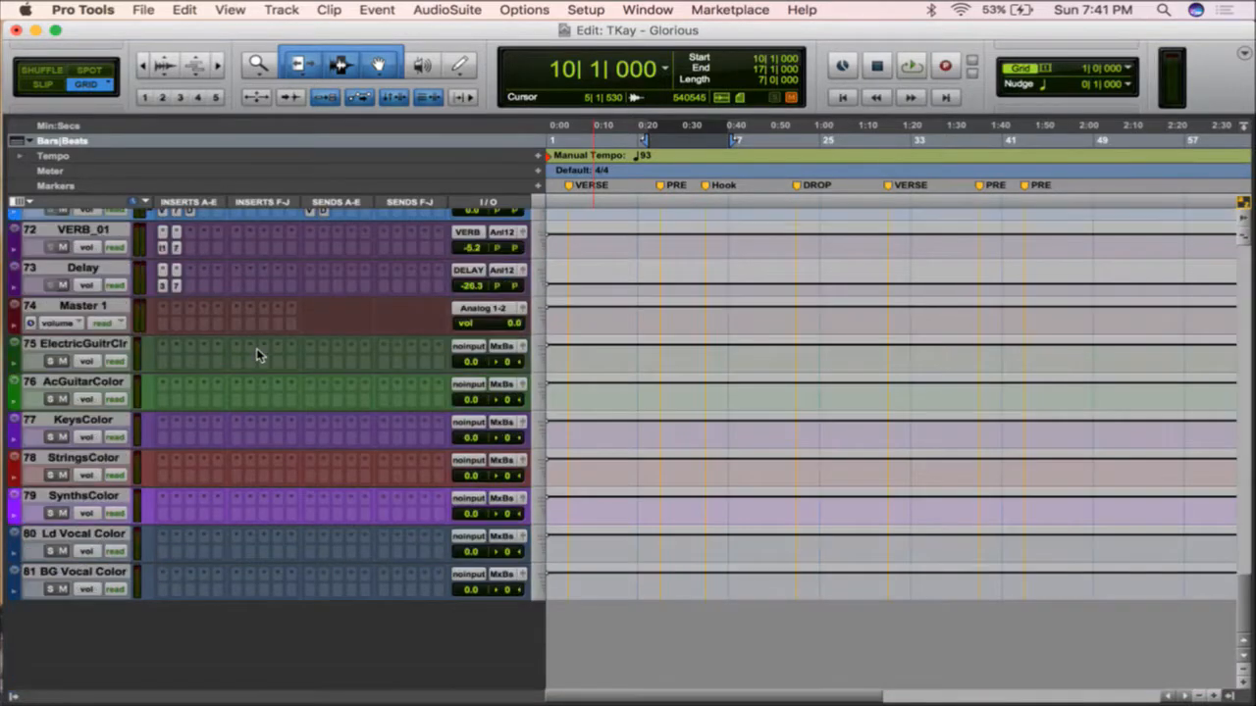
pyautogui.click(69, 348)
pyautogui.keyDown('shift'); pyautogui.click(73, 383); pyautogui.keyUp('shift')
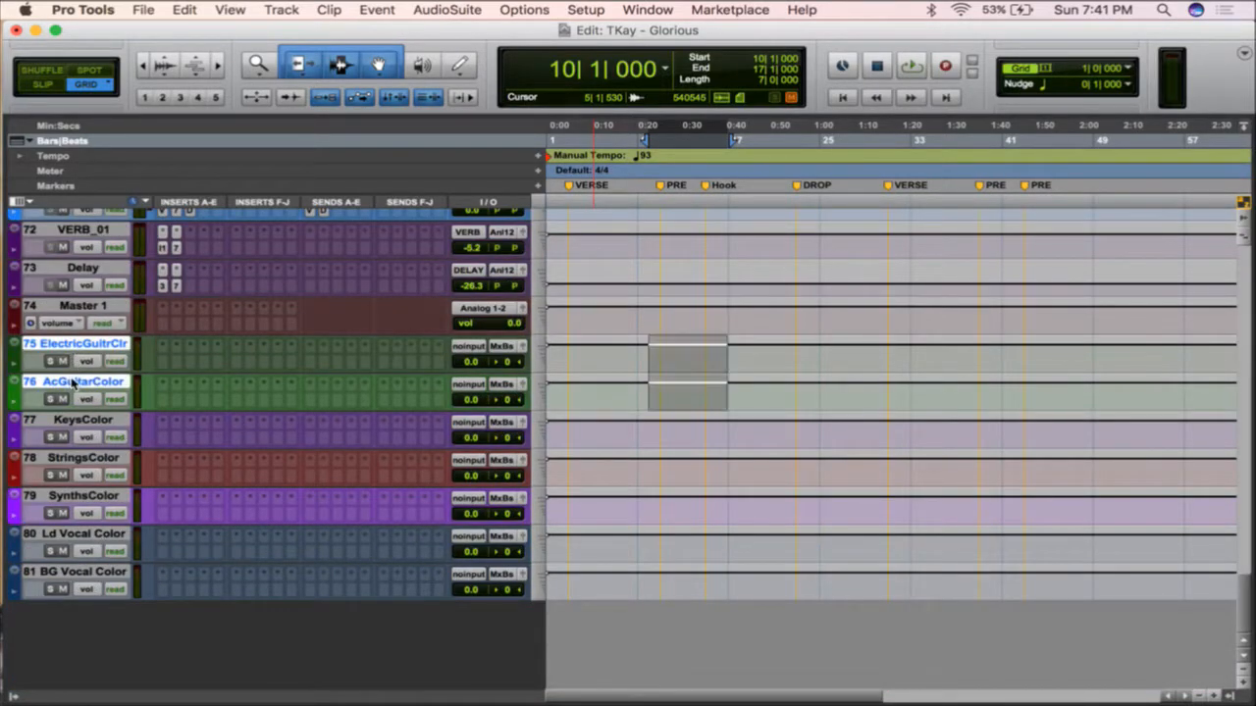
pyautogui.rightClick(73, 383)
pyautogui.click(177, 563)
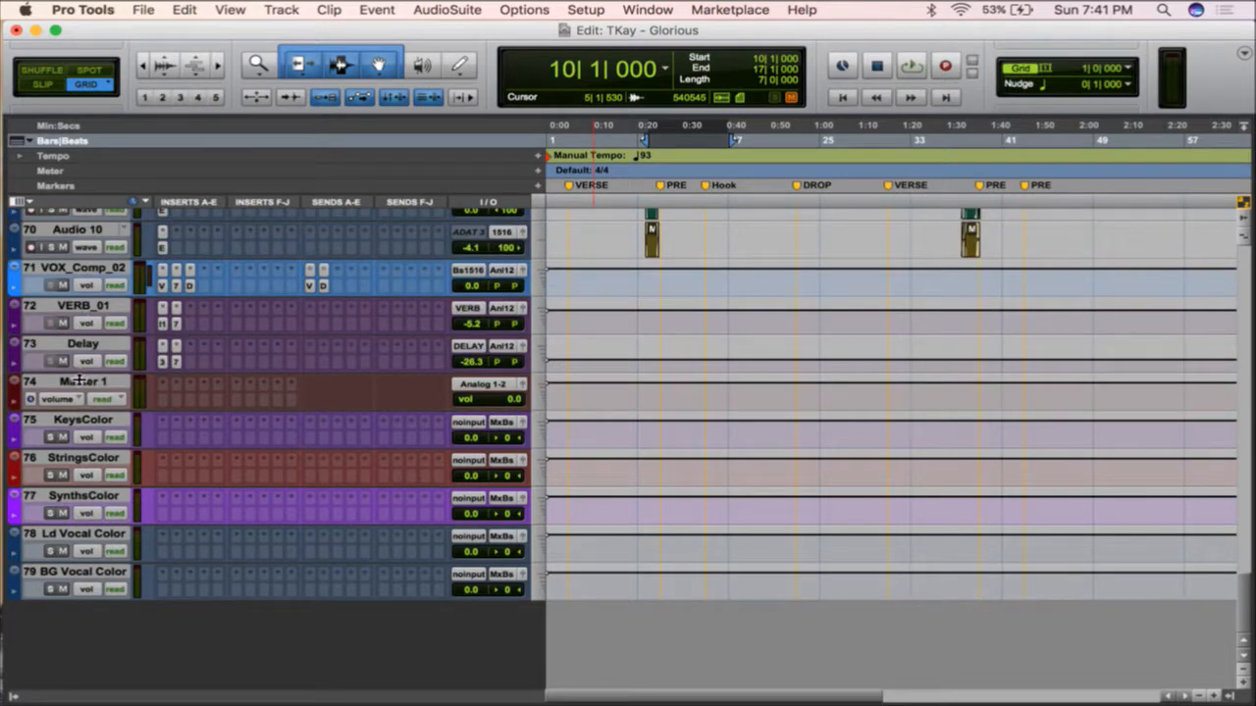
# - Recolor the Piano, Piano1, Piano2, Keys1 and darkeys tracks purple to match the KeysColor reference track
pyautogui.click(82, 420)
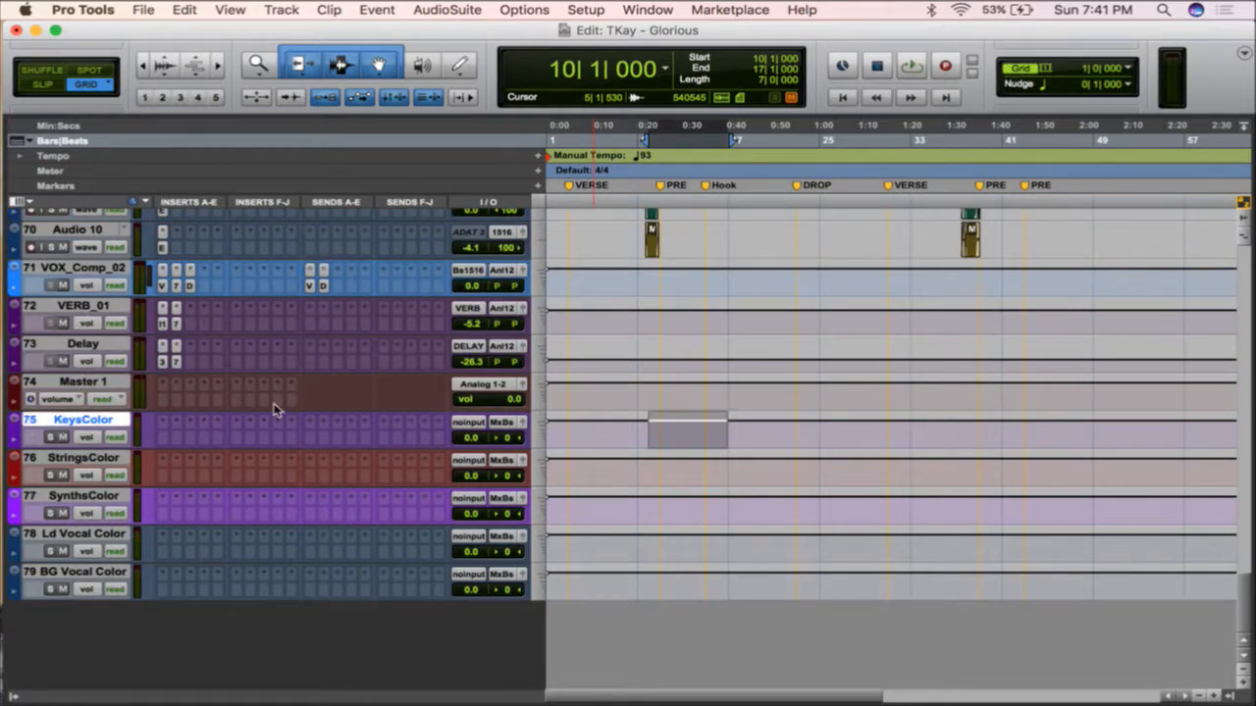
pyautogui.scroll(20, 274, 410)
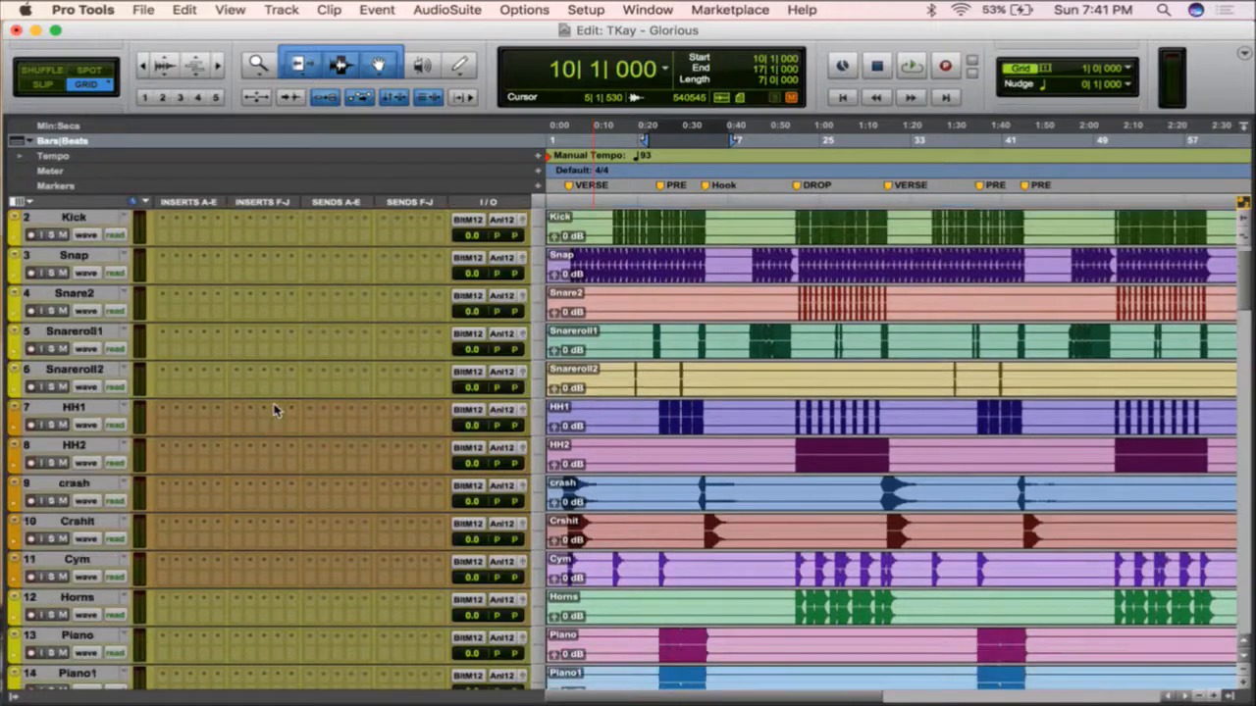
pyautogui.scroll(-2, 168, 499)
pyautogui.scroll(-1, 118, 559)
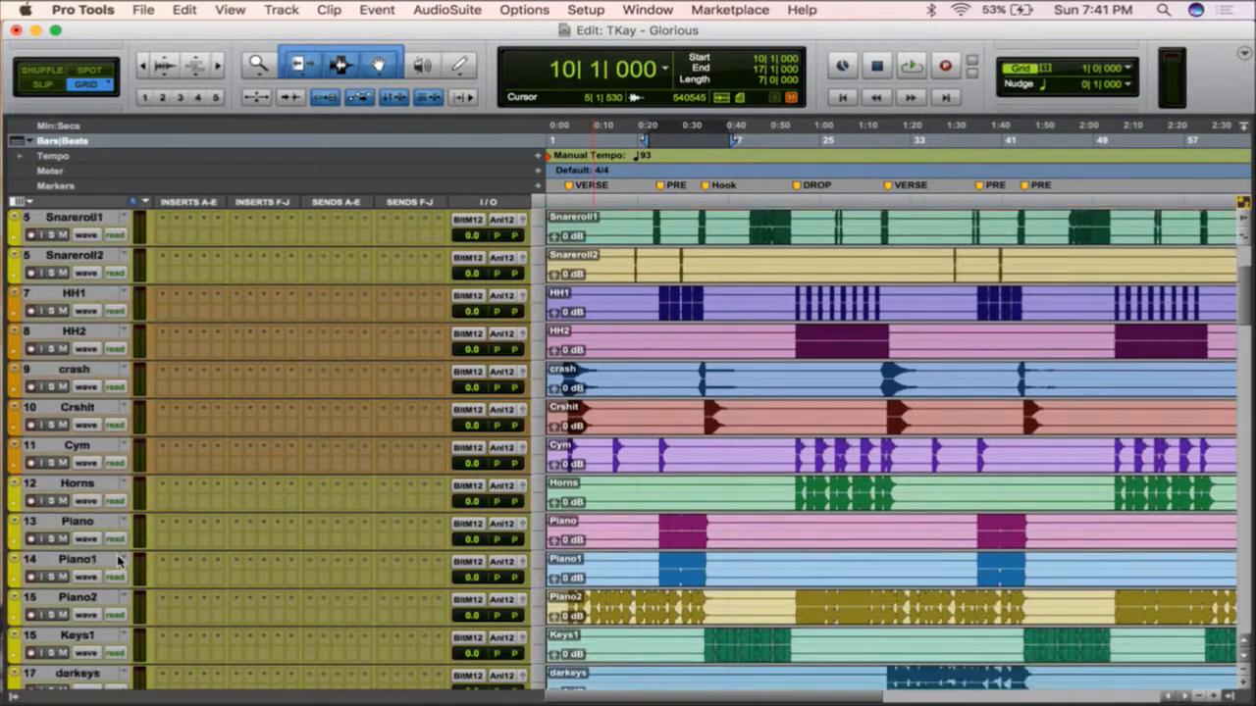
pyautogui.scroll(-2, 117, 559)
pyautogui.moveTo(88, 446); pyautogui.dragTo(93, 599)
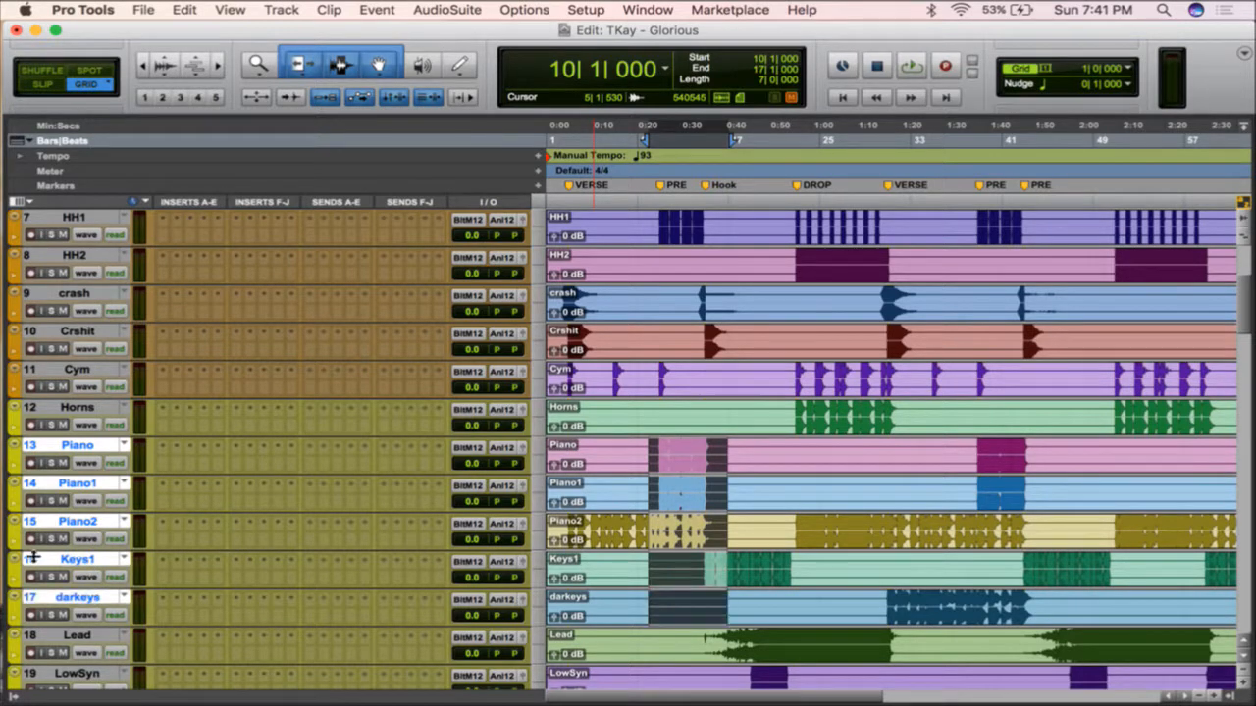
pyautogui.doubleClick(13, 495)
pyautogui.click(245, 674)
pyautogui.click(189, 612)
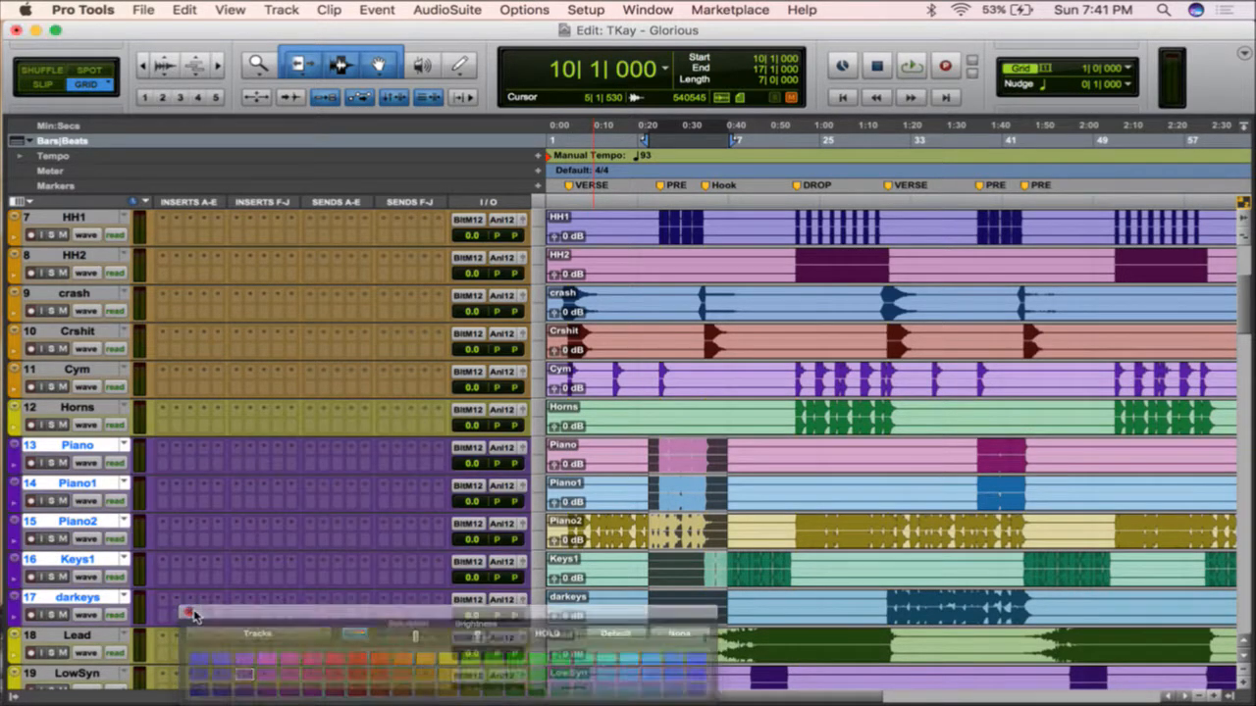
# - Select the Horns track and check the StringsColor reference track's color in the color palette
pyautogui.click(80, 408)
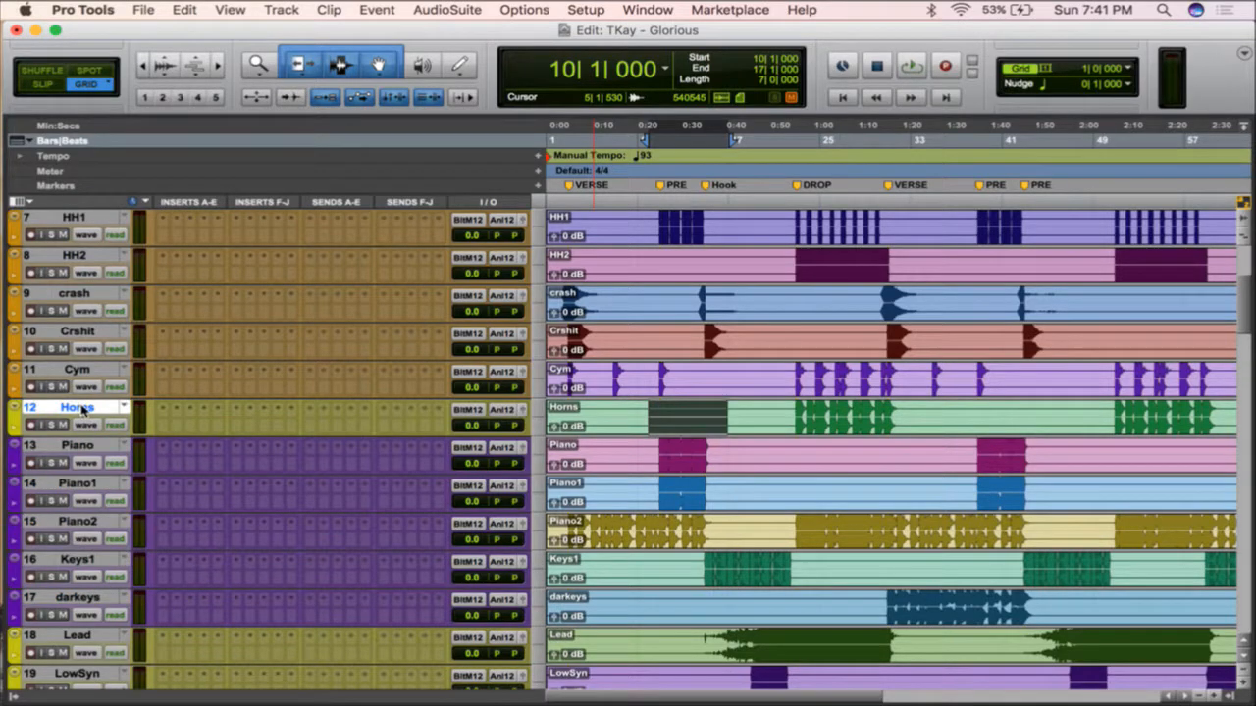
pyautogui.scroll(-20, 216, 575)
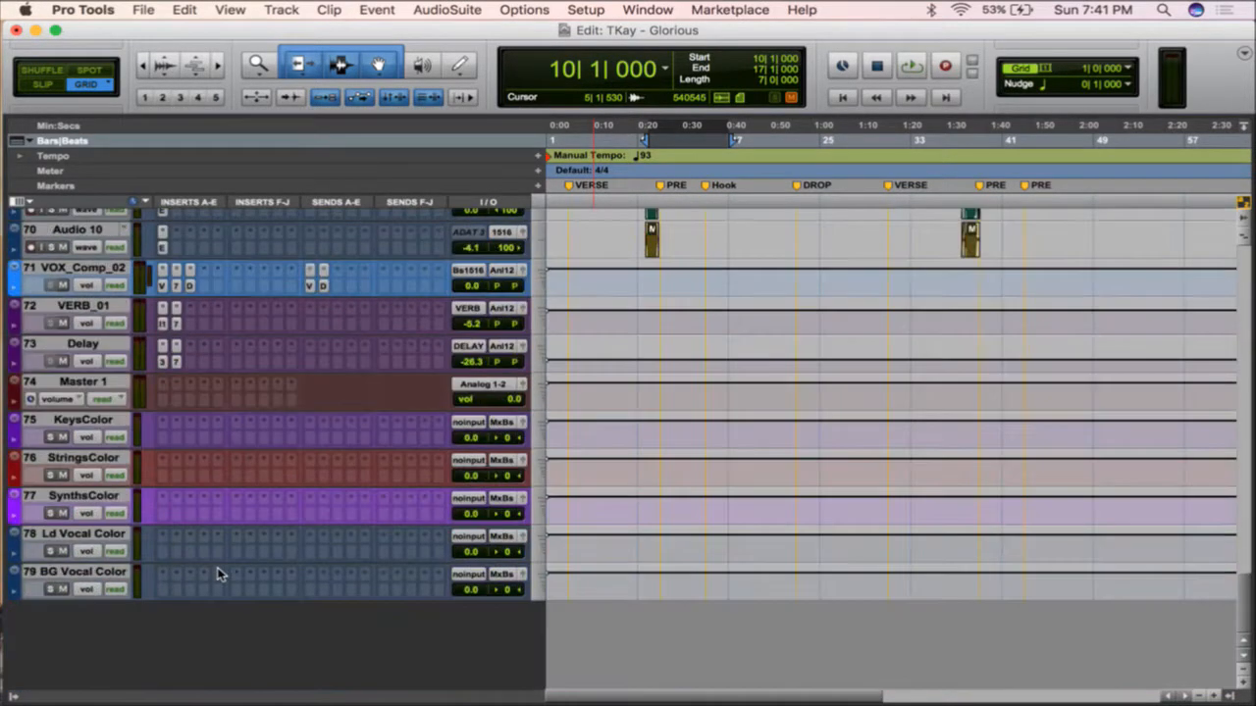
pyautogui.click(110, 462)
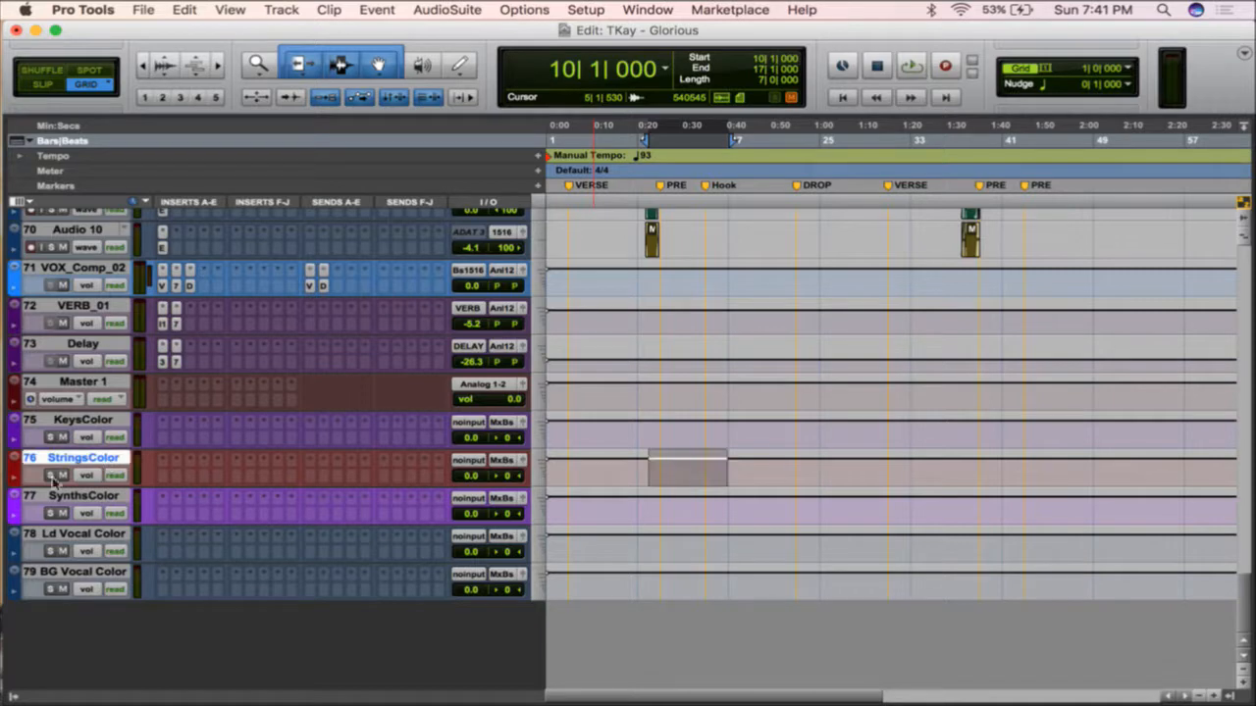
pyautogui.doubleClick(16, 469)
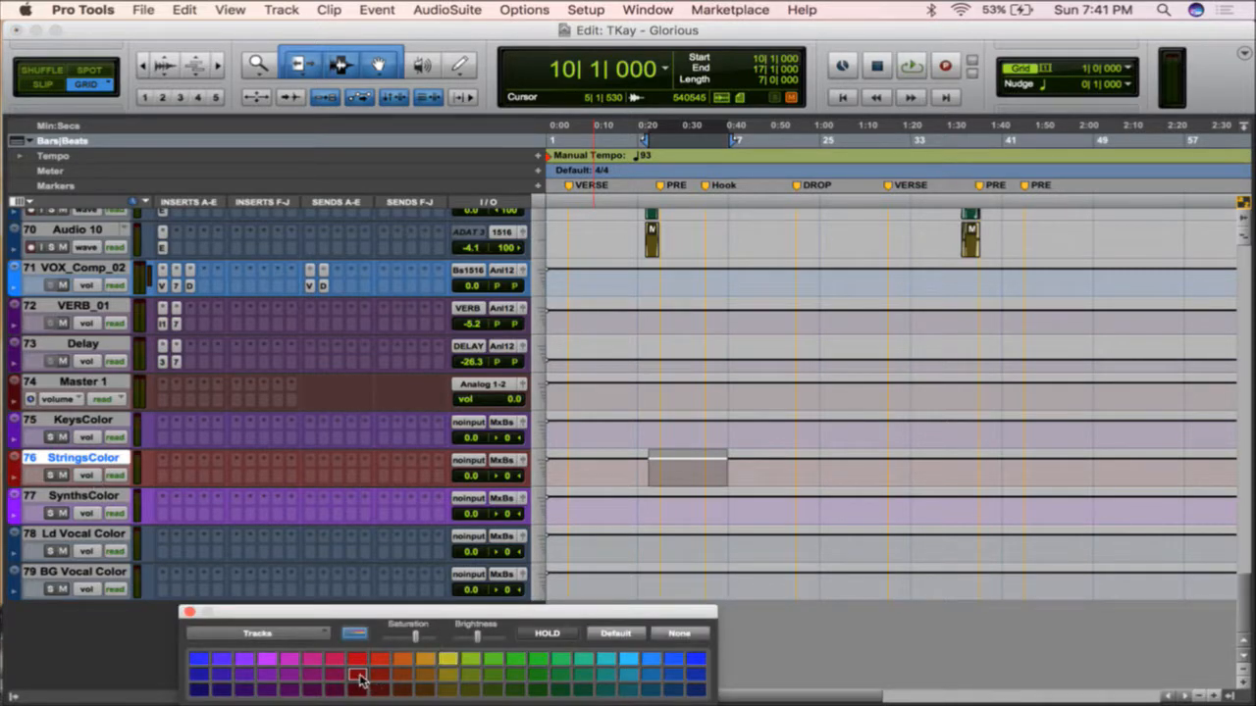
pyautogui.click(189, 612)
# - Delete the KeysColor and StringsColor reference tracks
pyautogui.click(98, 420)
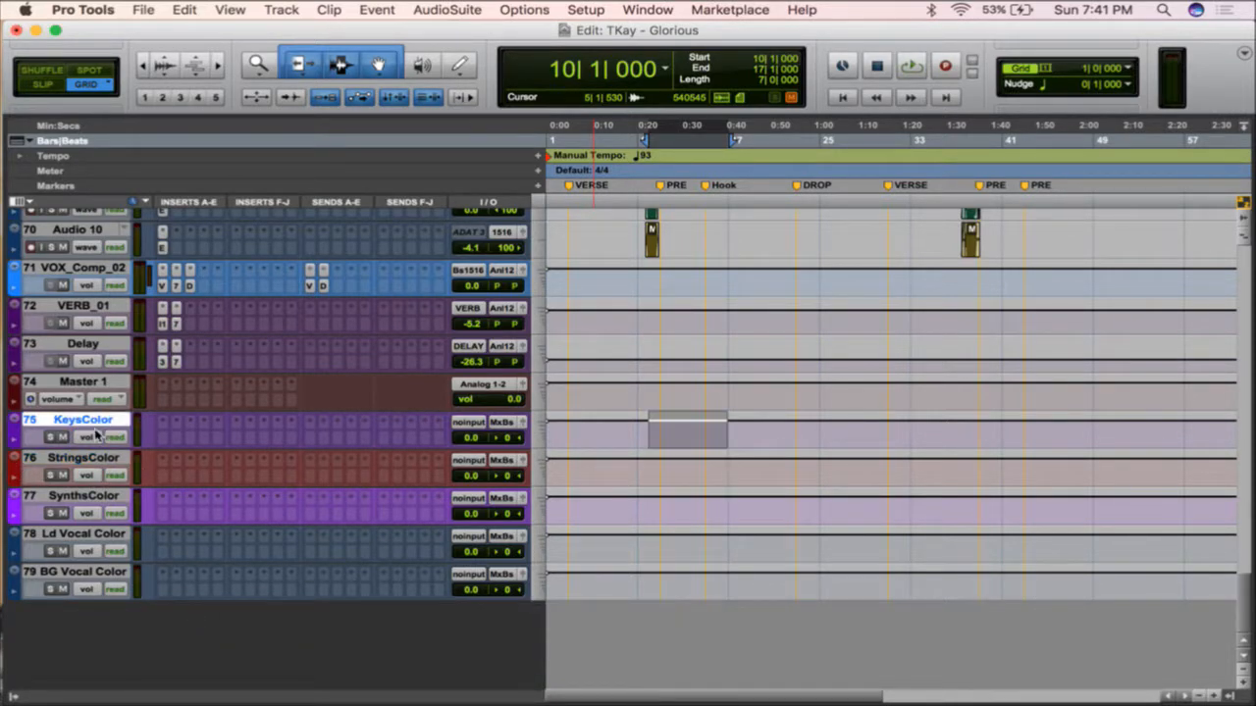
pyautogui.keyDown('shift'); pyautogui.click(91, 458); pyautogui.keyUp('shift')
pyautogui.rightClick(91, 458)
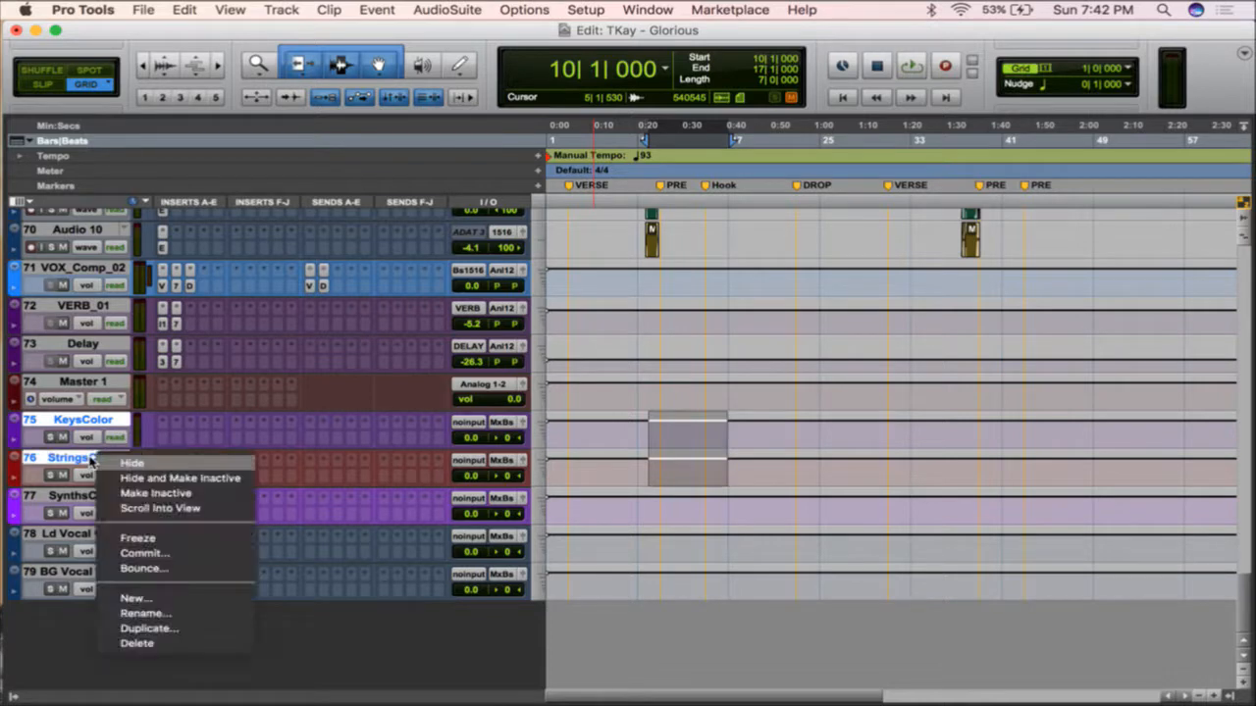
pyautogui.click(175, 645)
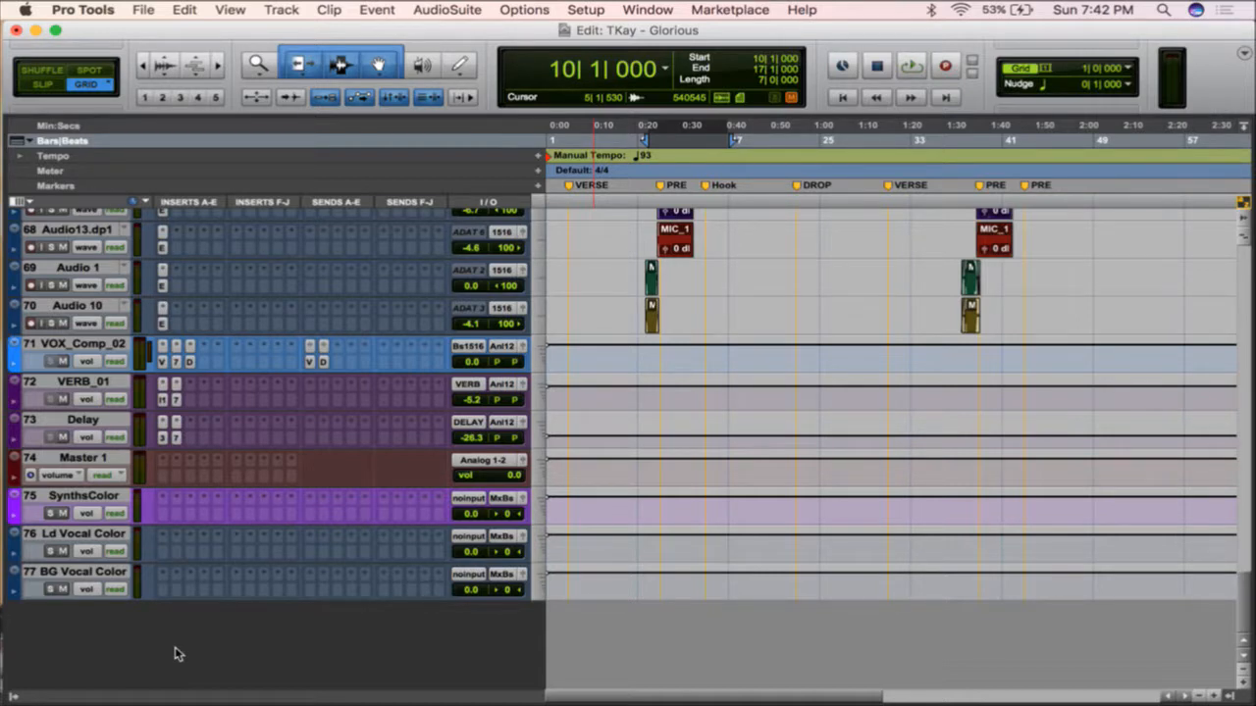
# - Select the SynthsColor reference track and look over the yellow tracks from Lead down to Rise3
pyautogui.click(93, 496)
pyautogui.scroll(20, 93, 507)
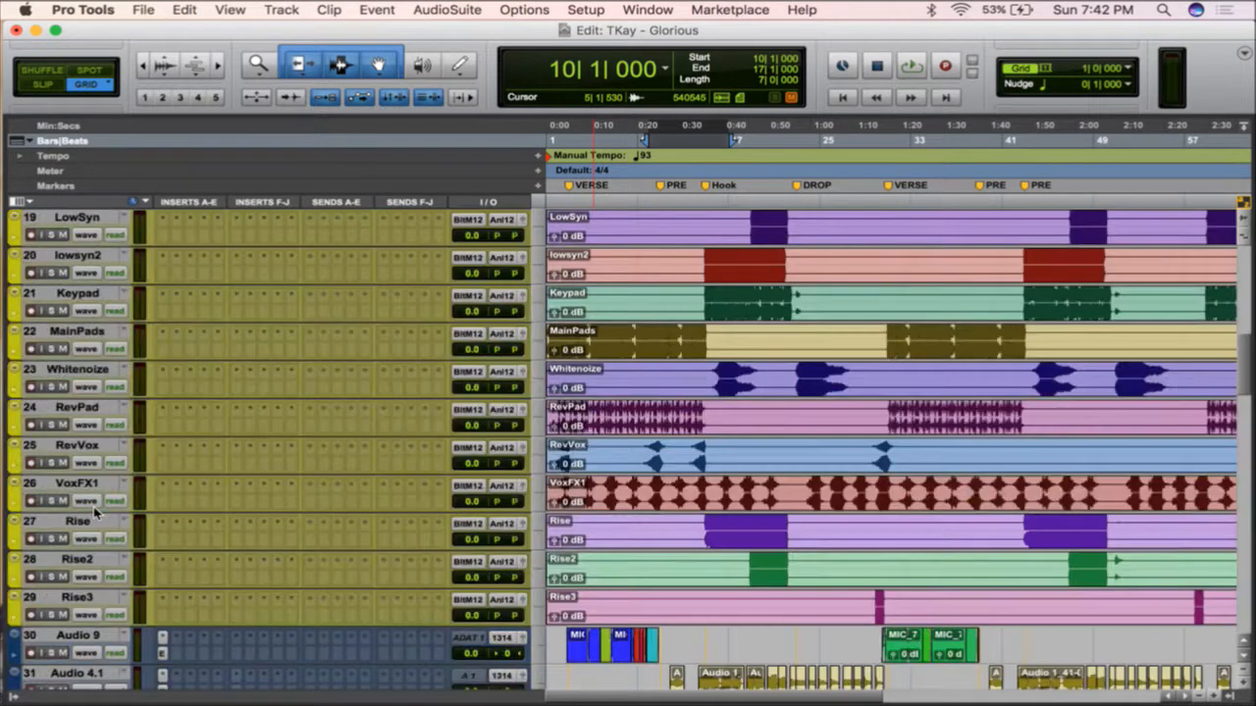
pyautogui.scroll(3, 93, 507)
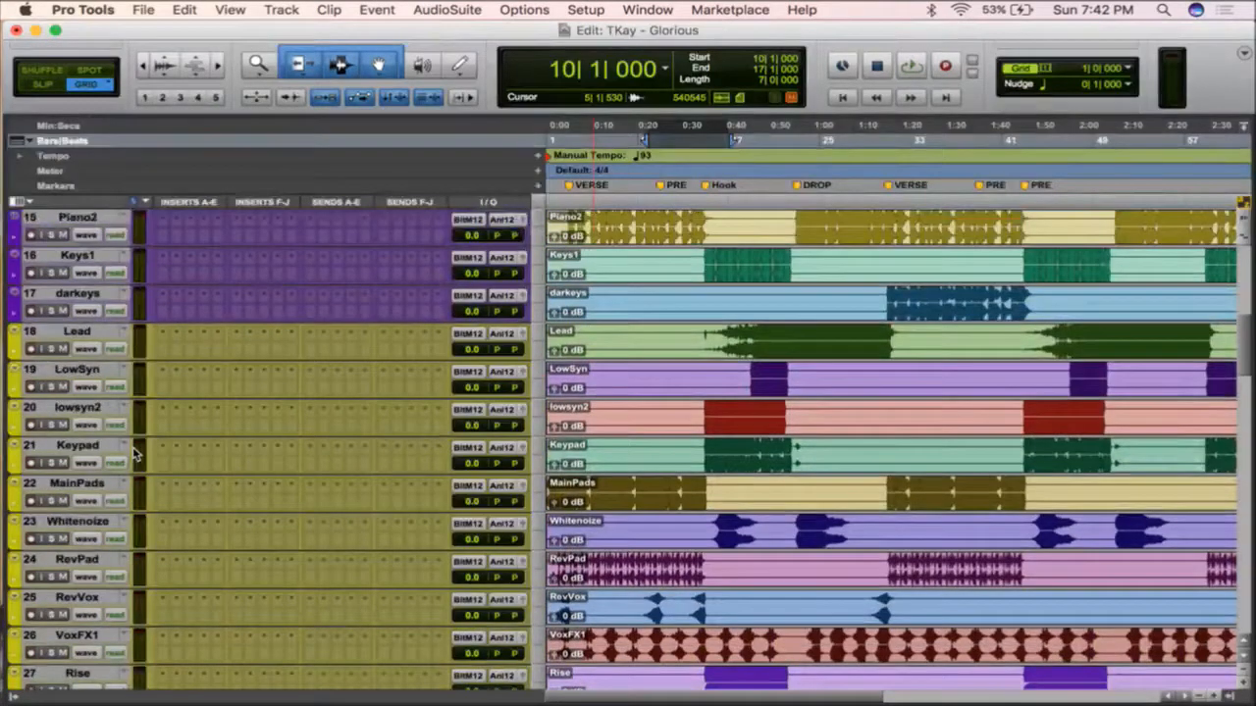
pyautogui.click(71, 333)
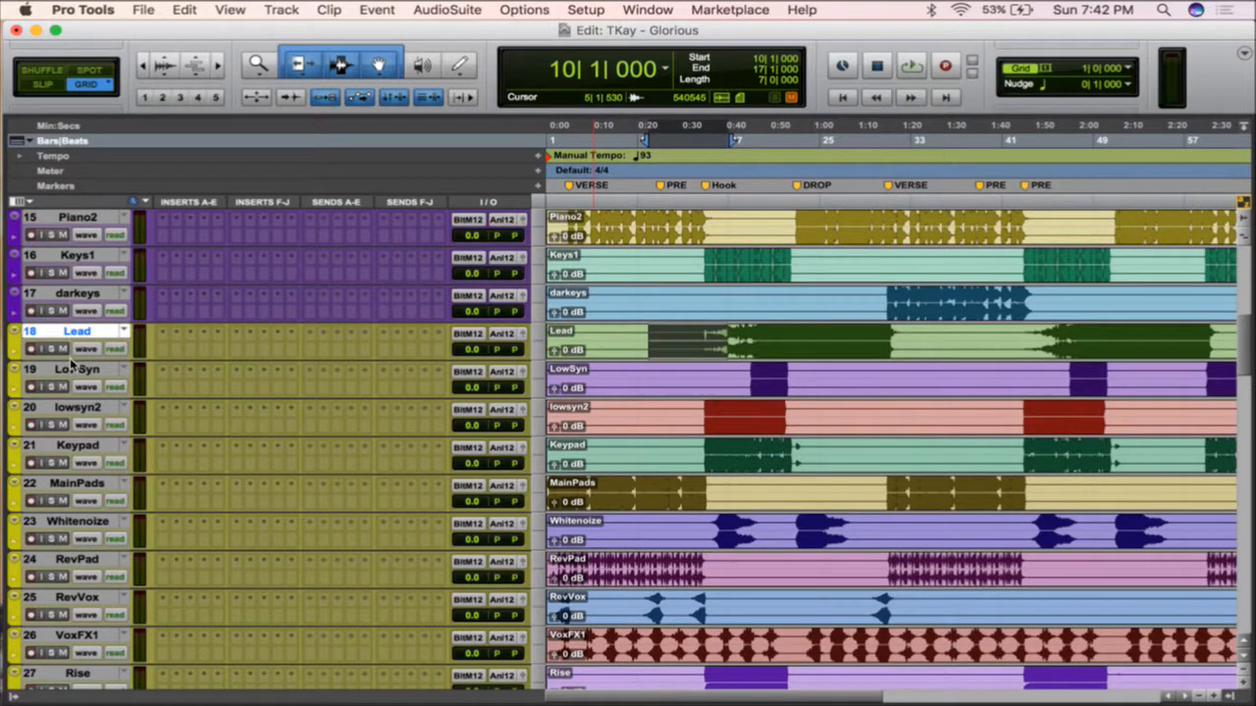
pyautogui.scroll(-4, 71, 368)
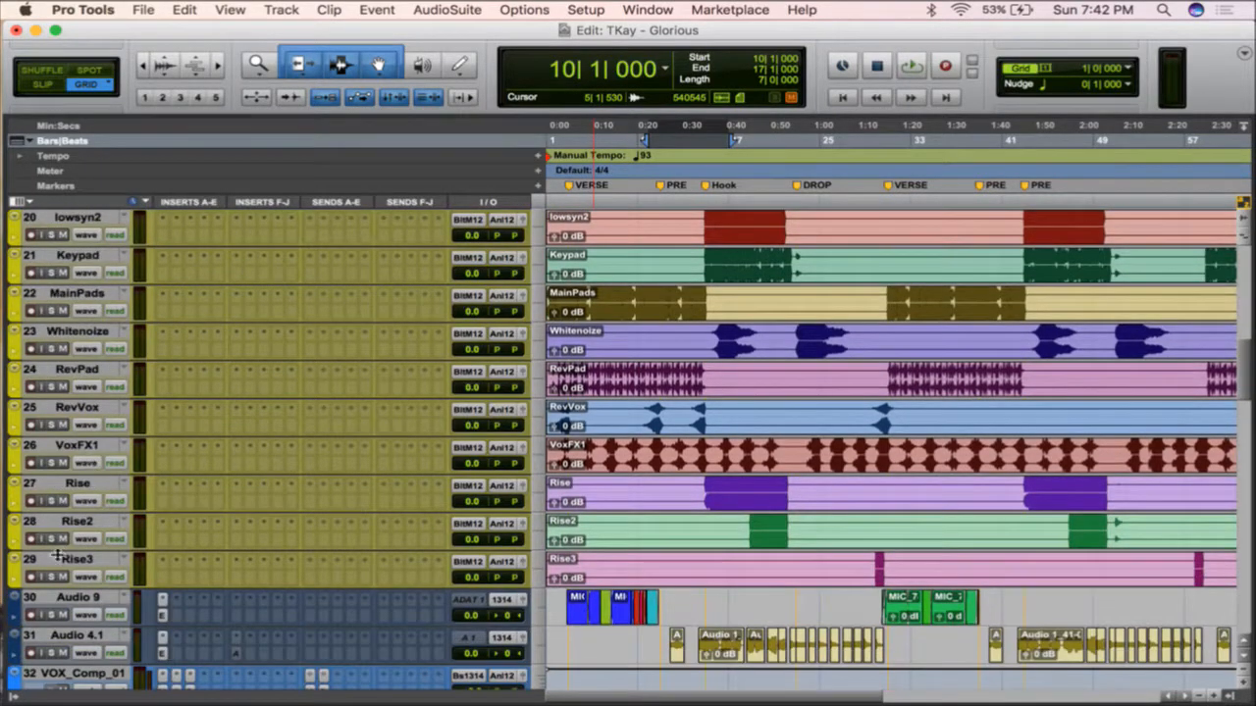
pyautogui.scroll(-15, 147, 619)
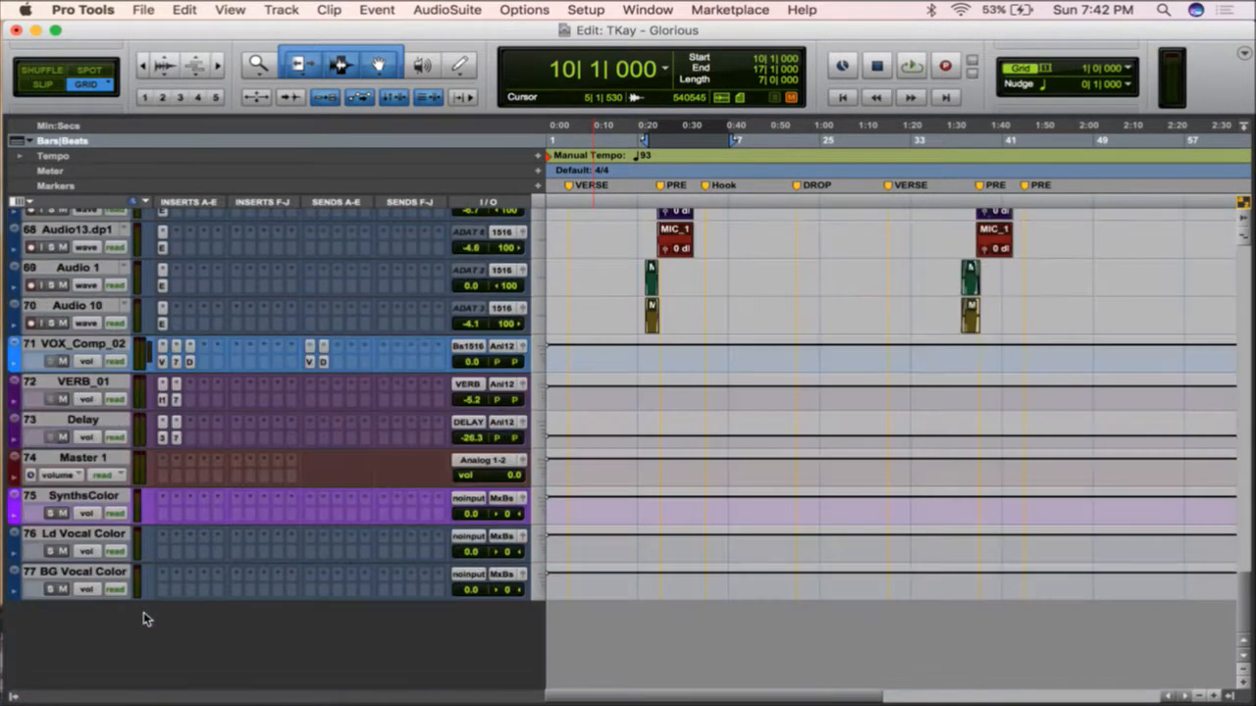
# - Check the SynthsColor reference track's color in the color palette
pyautogui.click(93, 501)
pyautogui.doubleClick(20, 509)
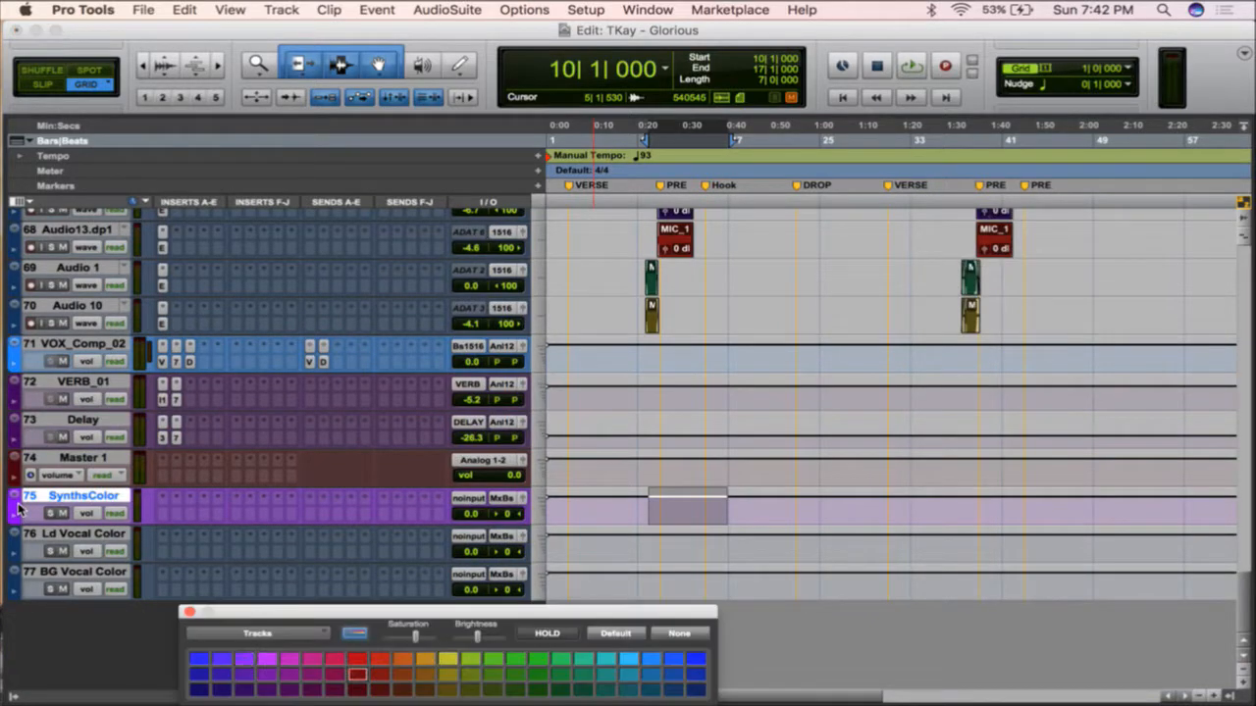
pyautogui.click(189, 611)
pyautogui.click(70, 493)
pyautogui.rightClick(71, 494)
pyautogui.press('Escape')
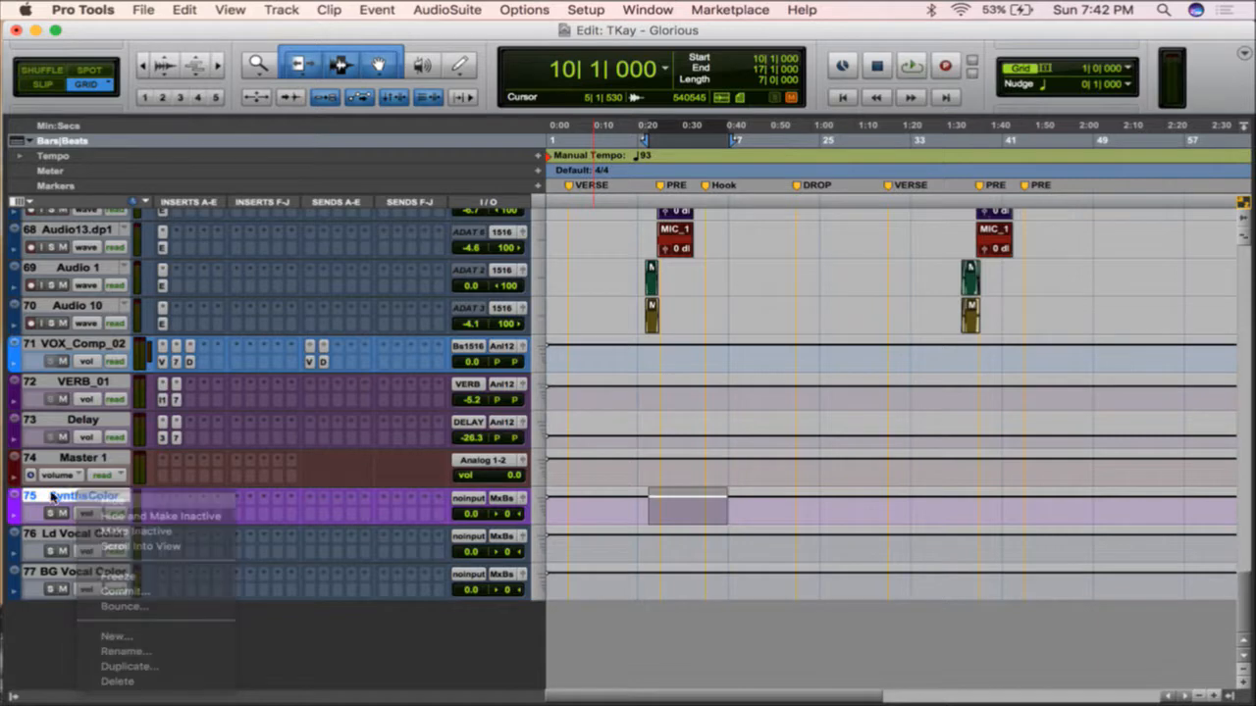
# - Delete the SynthsColor, Ld Vocal Color and BG Vocal Color reference tracks
pyautogui.keyDown('shift'); pyautogui.click(64, 576); pyautogui.keyUp('shift')
pyautogui.rightClick(64, 576)
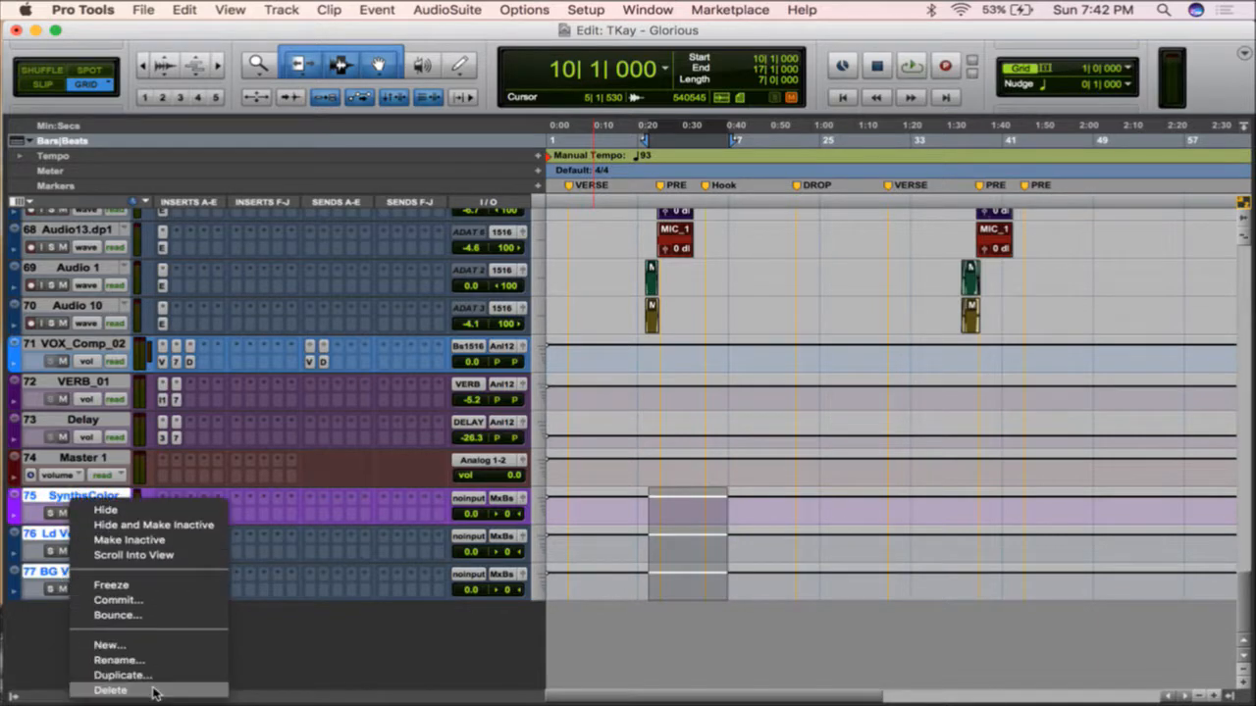
pyautogui.click(154, 690)
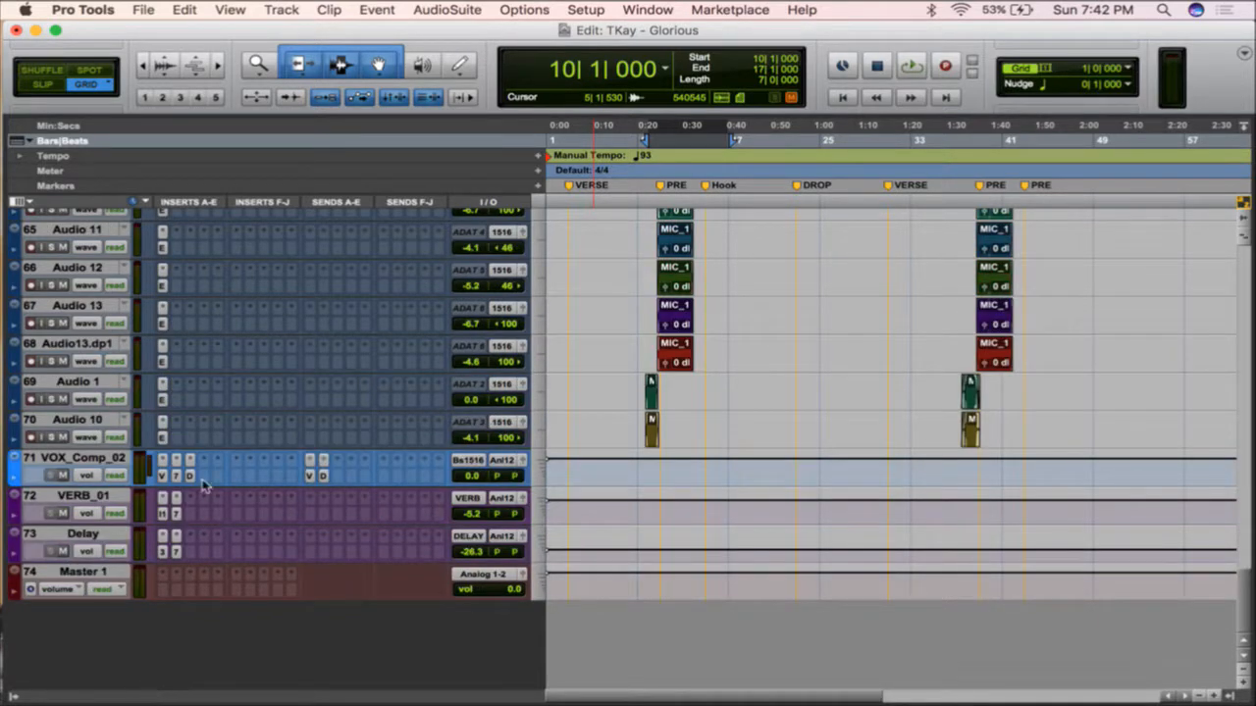
# - Review the color-coded instrument tracks and the volume levels of the vocal bus tracks across the whole session
pyautogui.scroll(15, 364, 390)
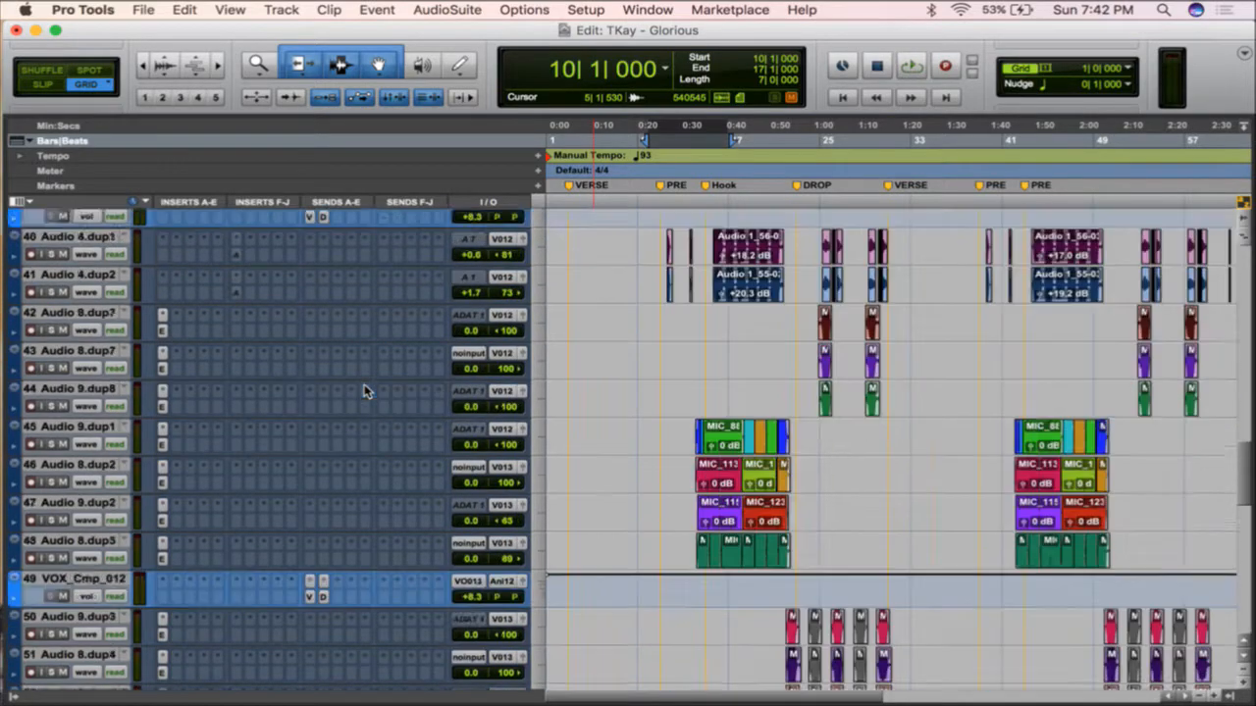
pyautogui.scroll(1, 364, 388)
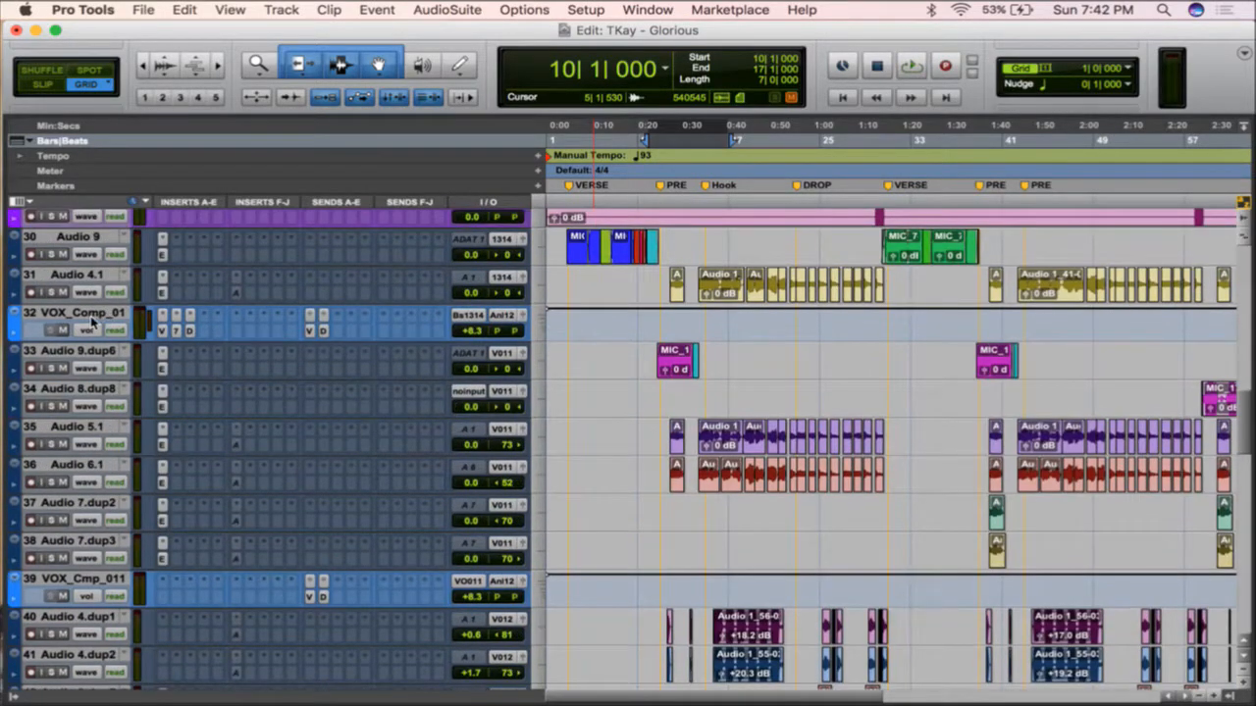
pyautogui.scroll(3, 181, 322)
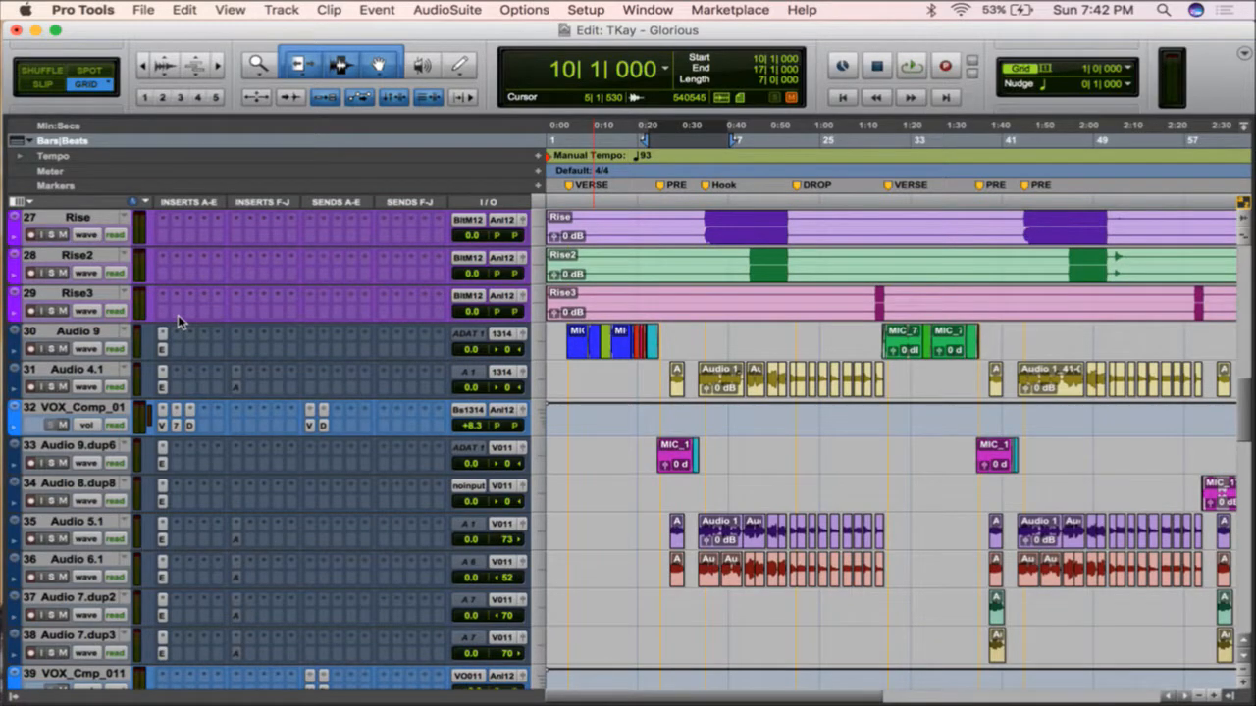
pyautogui.scroll(20, 178, 315)
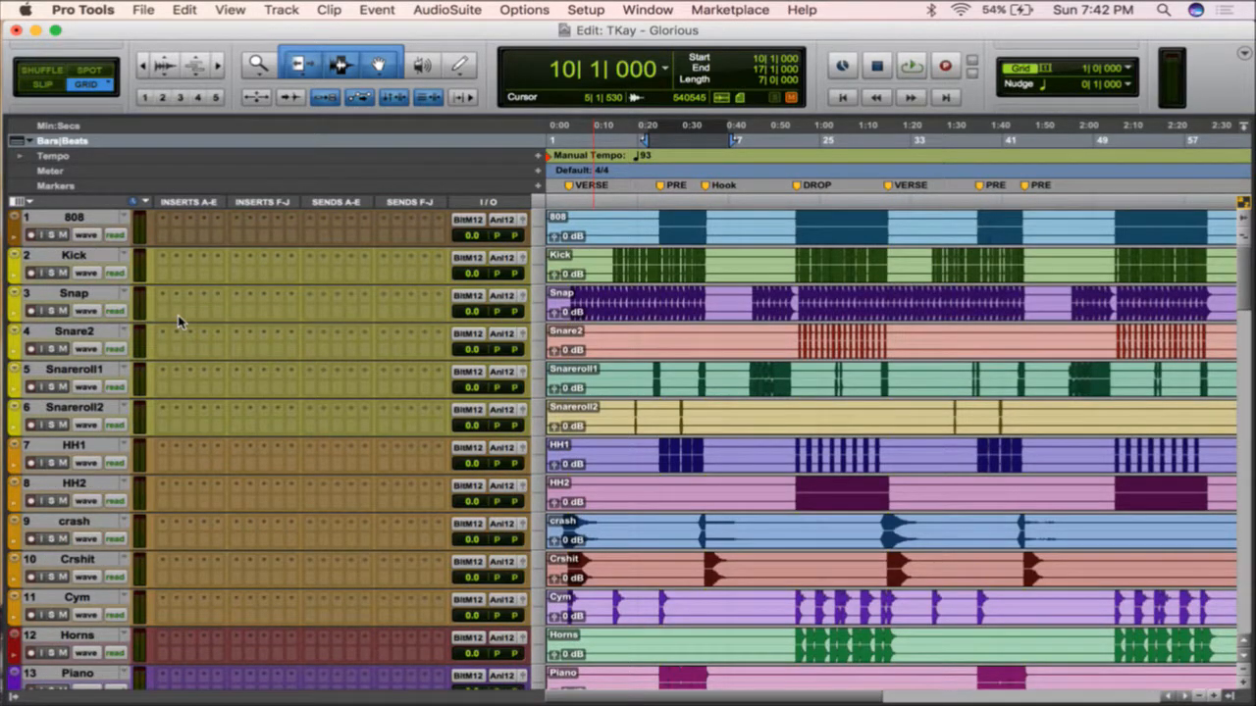
pyautogui.scroll(-20, 455, 351)
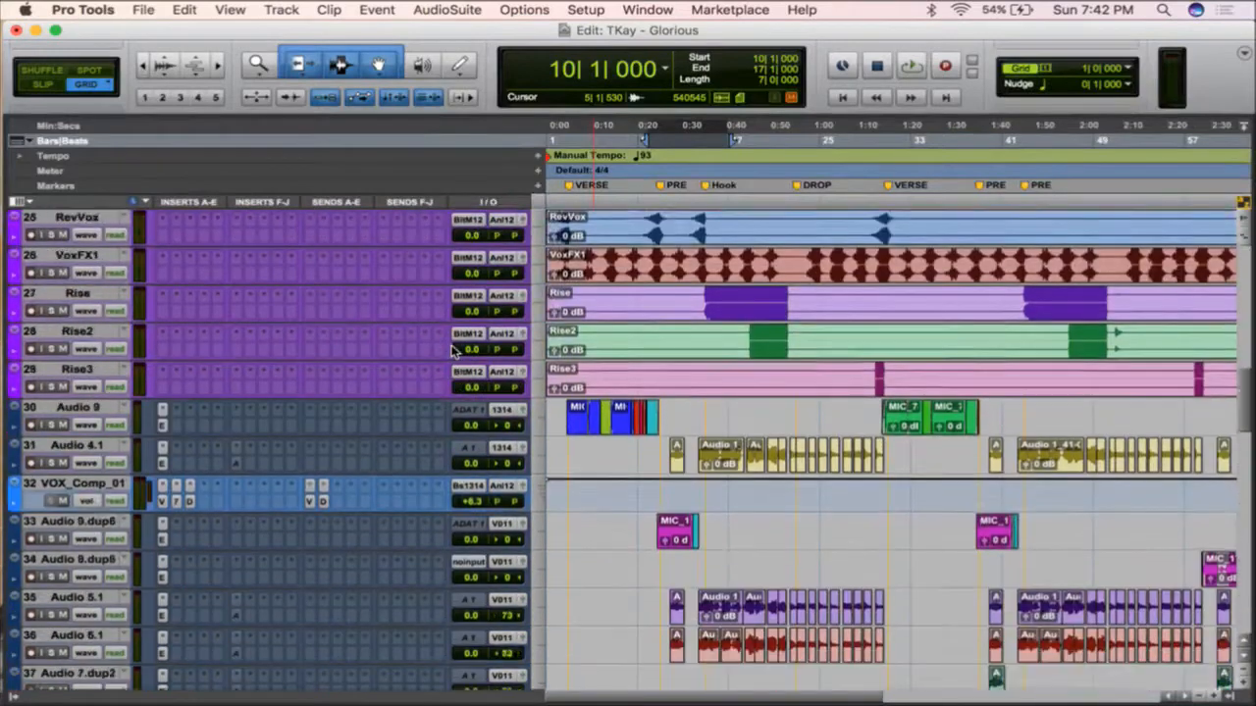
pyautogui.scroll(-3, 454, 351)
pyautogui.hotkey('alt', 'a')
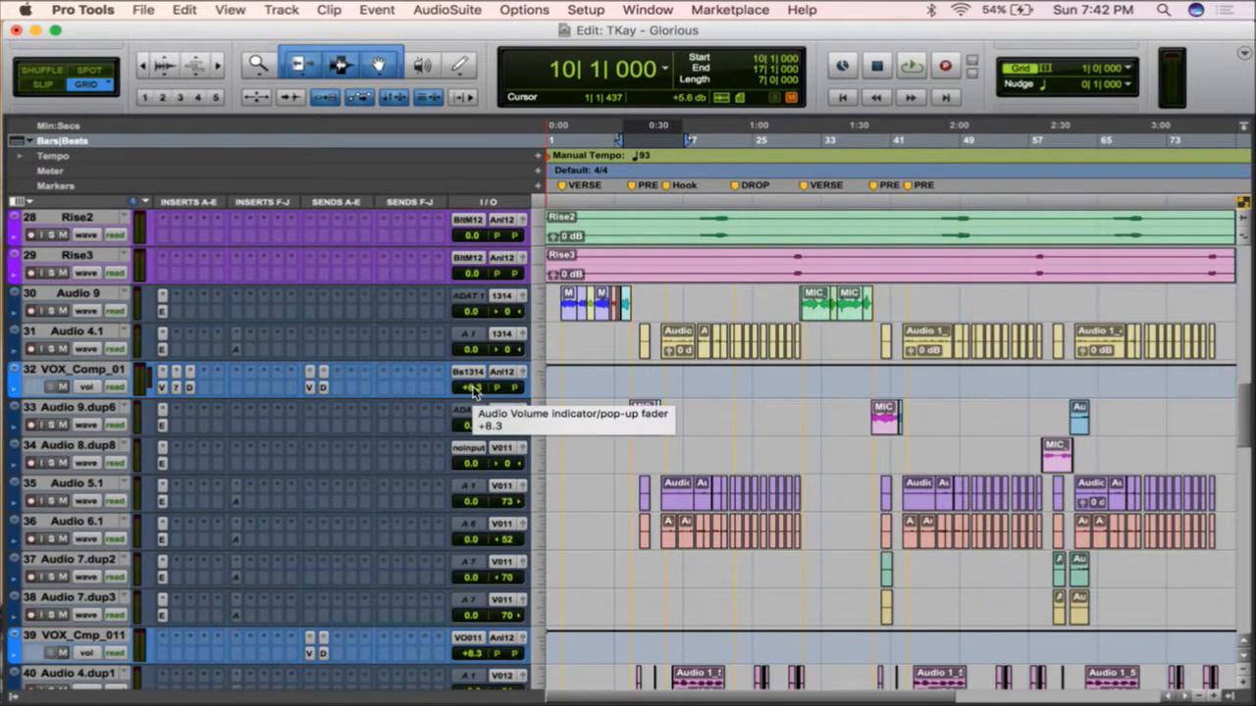
pyautogui.scroll(-3, 474, 392)
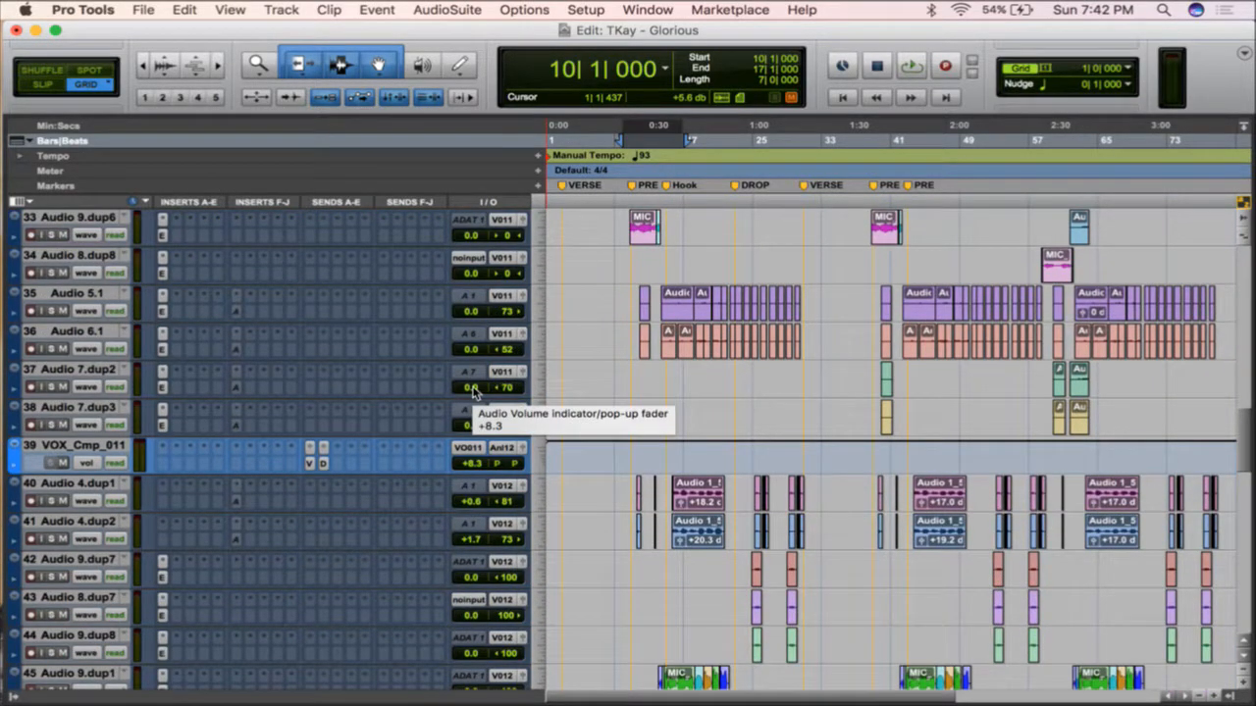
pyautogui.scroll(3, 462, 405)
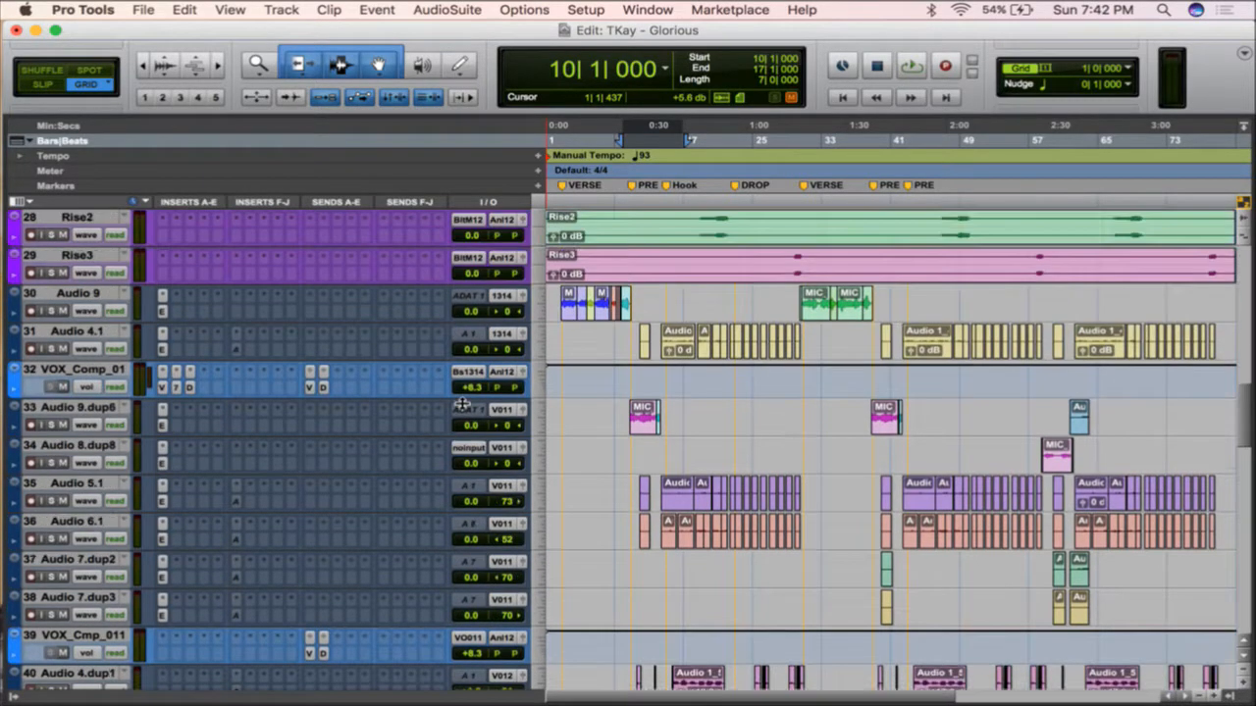
pyautogui.scroll(-9, 530, 470)
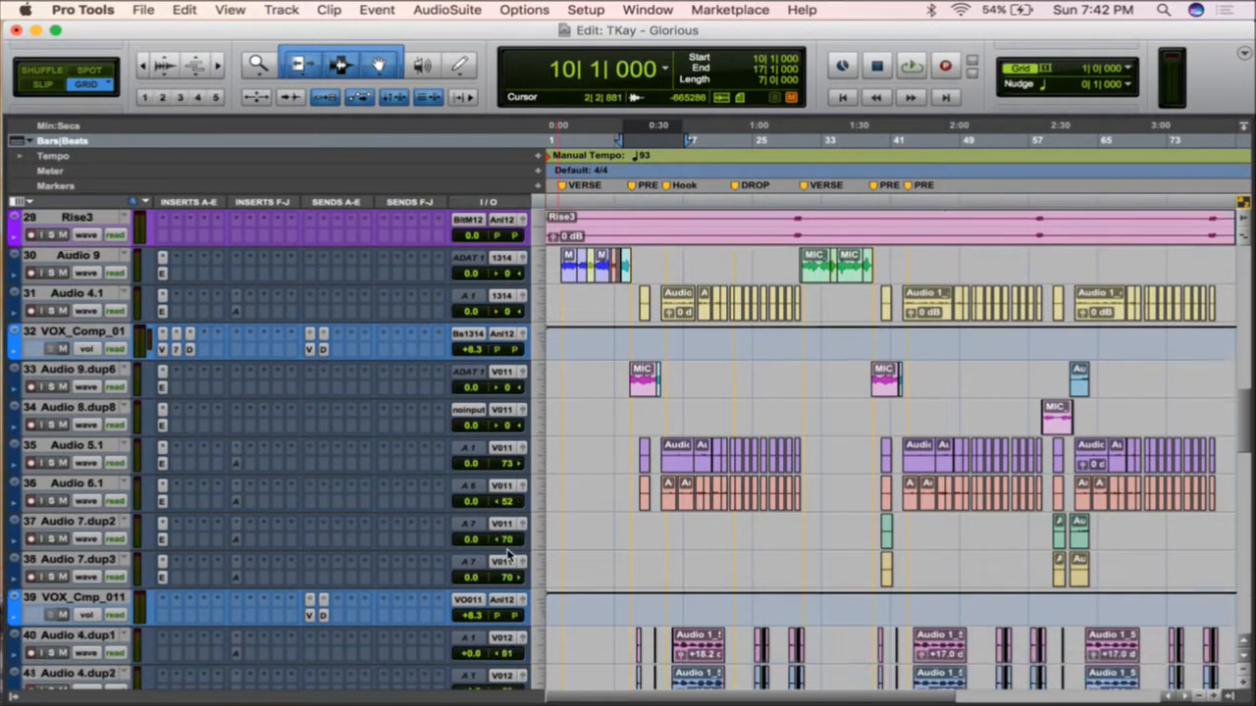
pyautogui.scroll(-4, 508, 555)
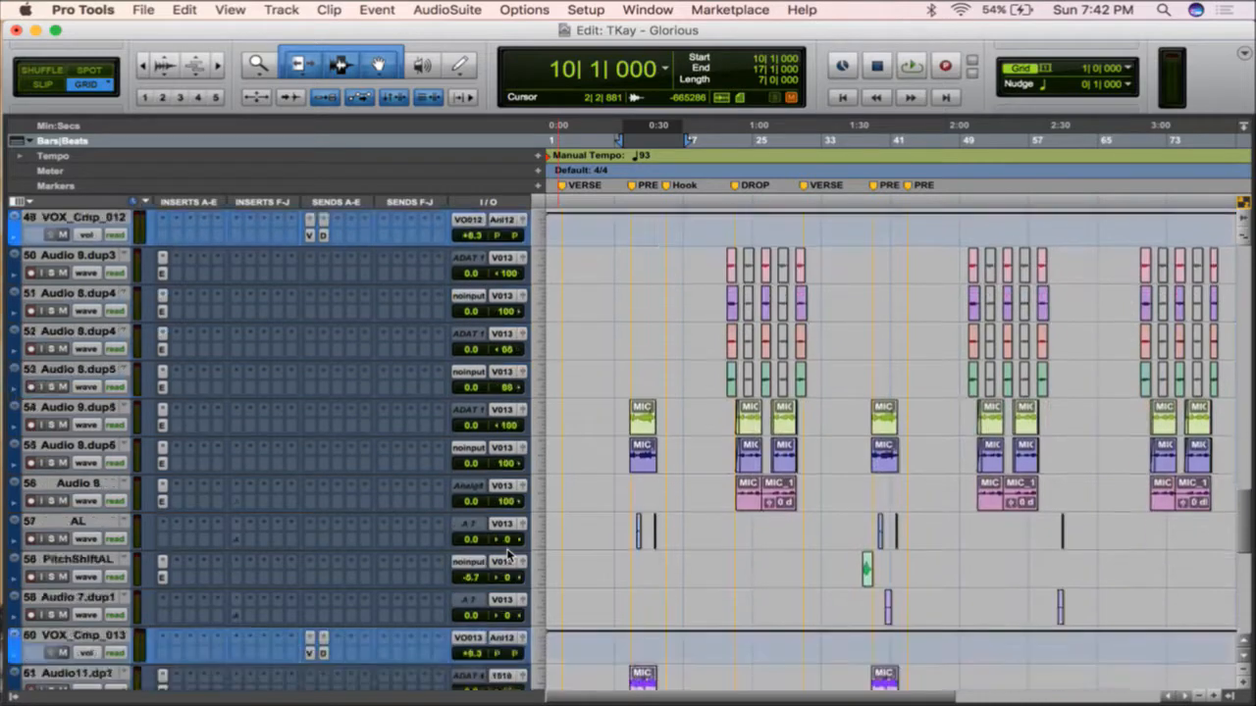
pyautogui.scroll(10, 507, 564)
pyautogui.scroll(15, 508, 569)
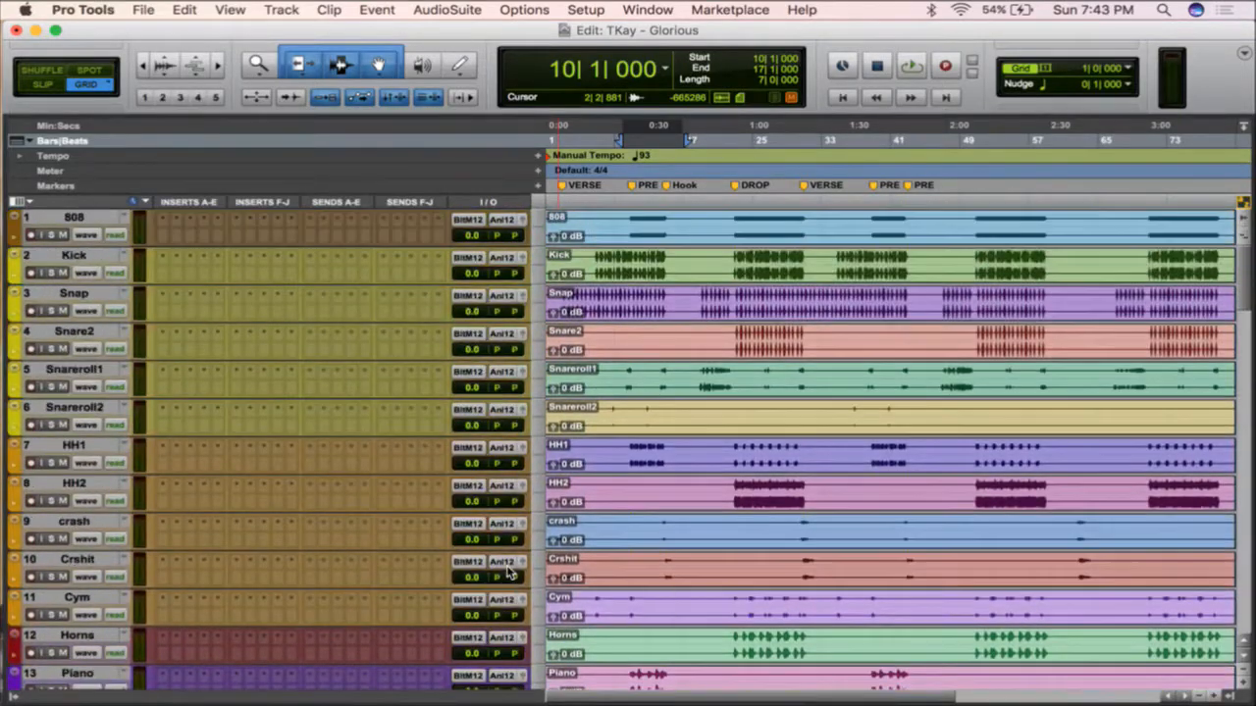
# - Group all instrument tracks from 808 through Rise3 and lower their volume together to -8.3 dB
pyautogui.click(74, 216)
pyautogui.scroll(-12, 118, 485)
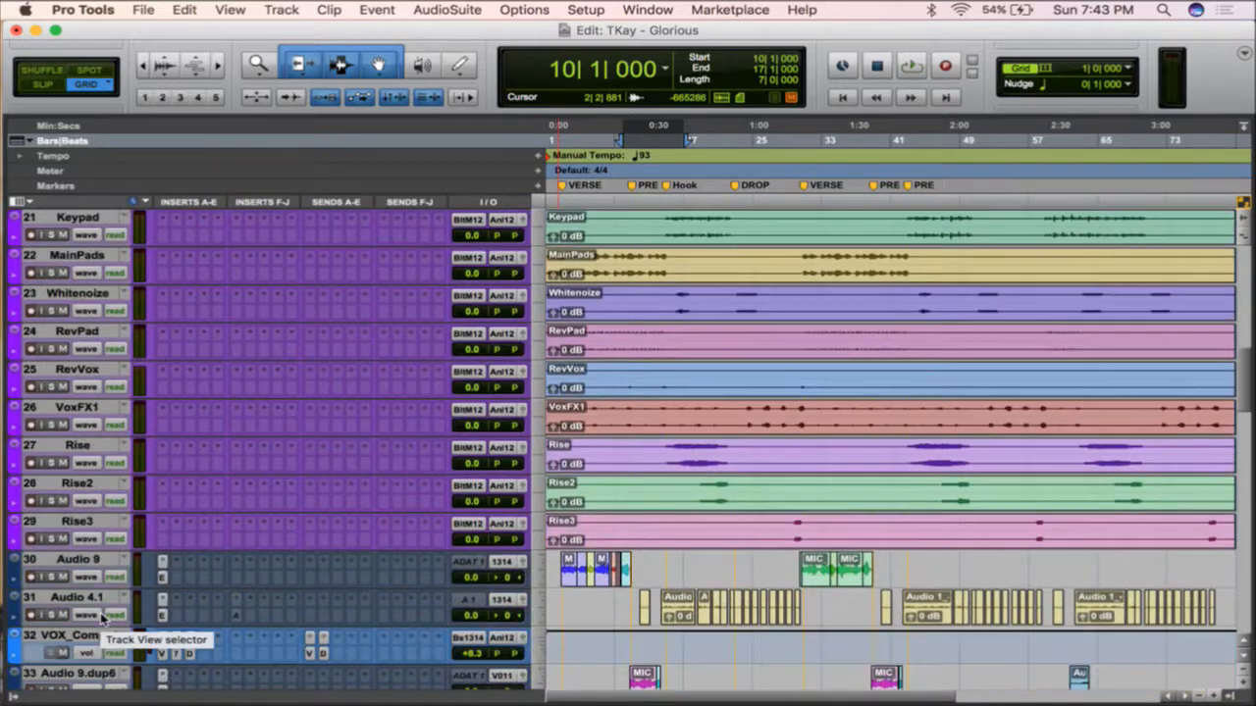
pyautogui.keyDown('shift'); pyautogui.click(82, 520); pyautogui.keyUp('shift')
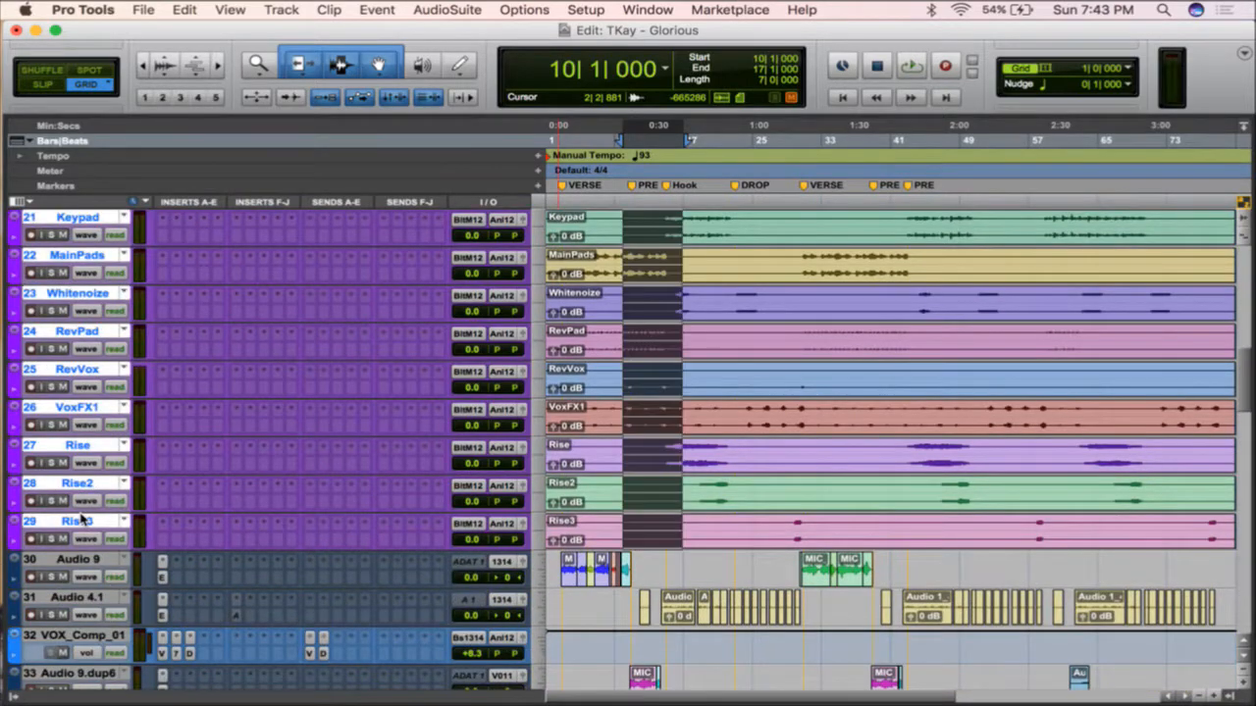
pyautogui.press('super+g')
pyautogui.press('Return')
pyautogui.moveTo(484, 389); pyautogui.dragTo(484, 500)
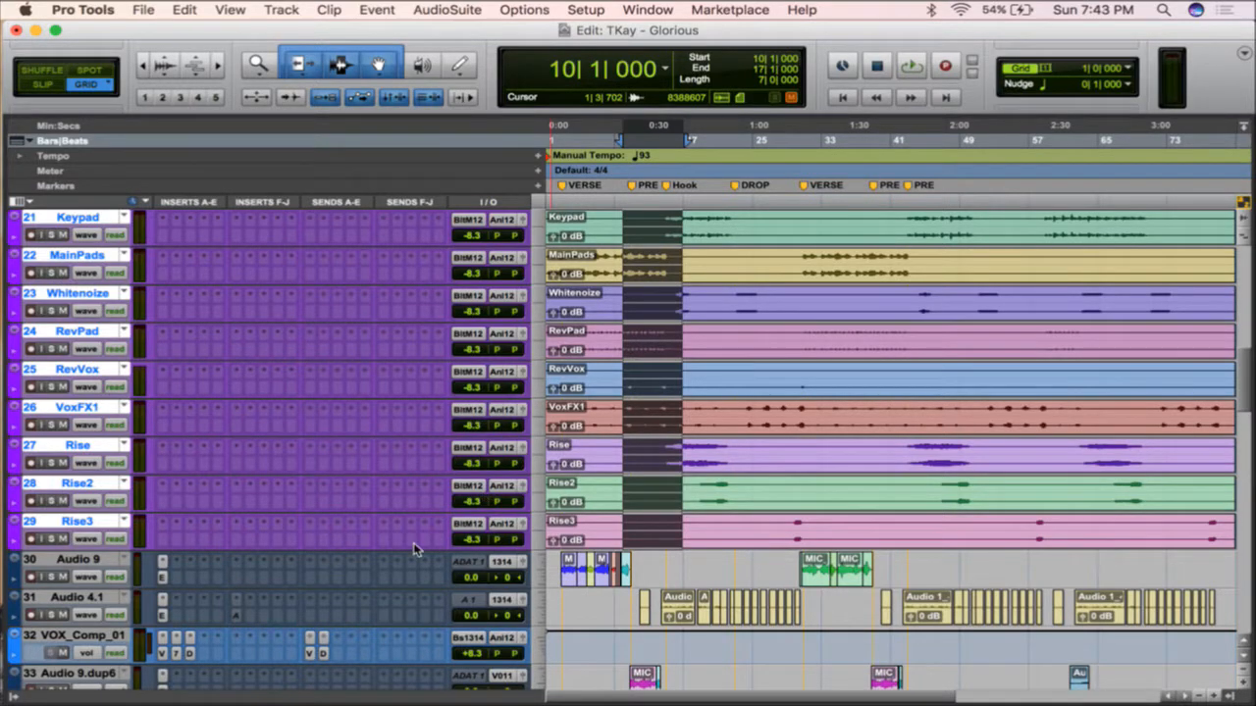
# - Delete all active track groups from the session's group list
pyautogui.scroll(-15, 418, 549)
pyautogui.click(13, 696)
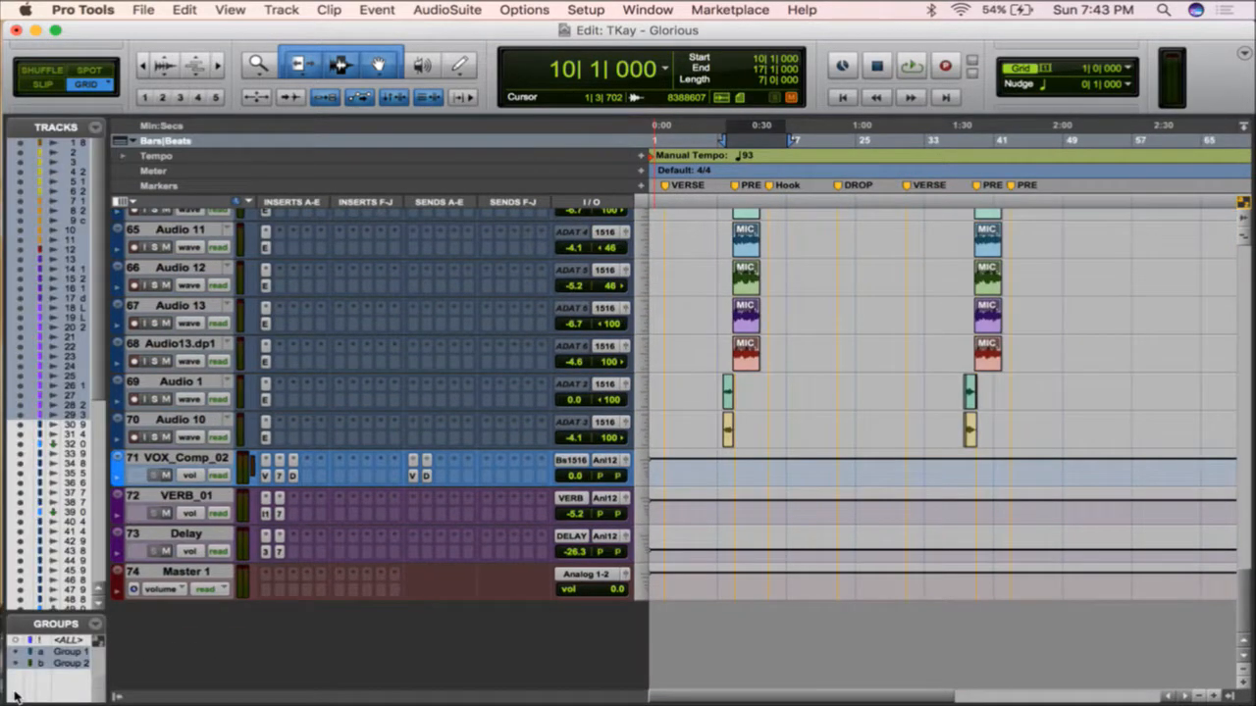
pyautogui.click(96, 623)
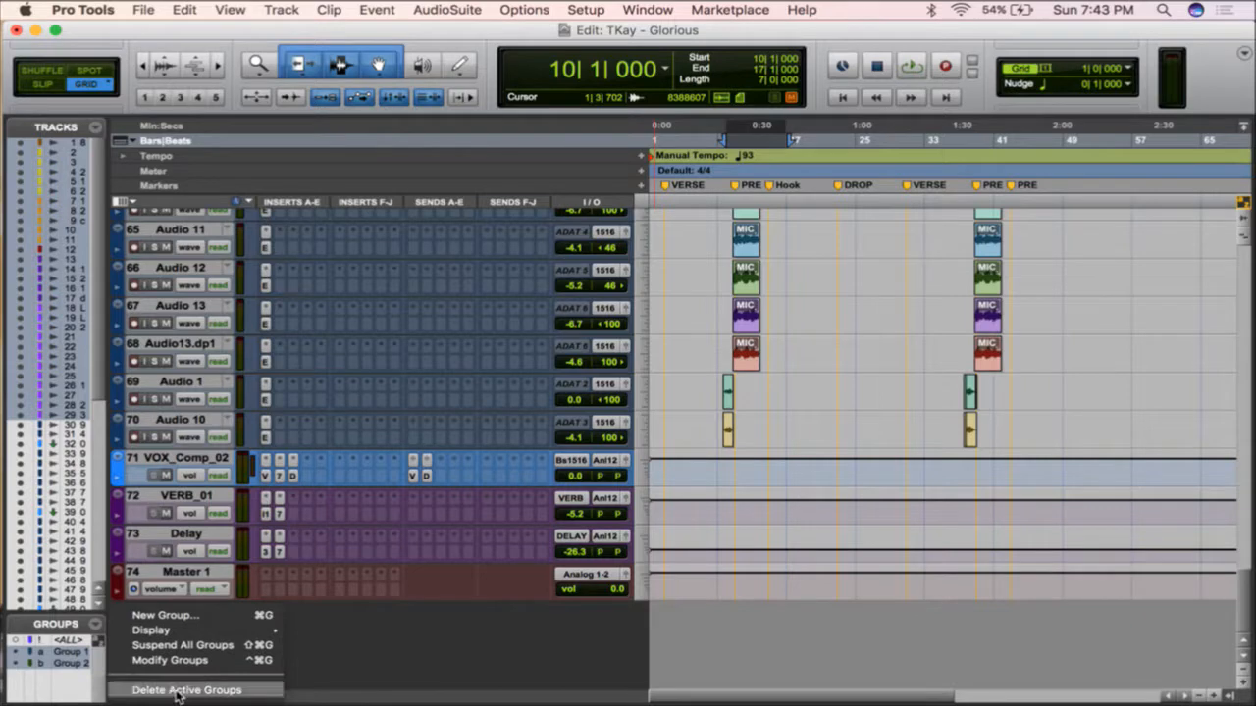
pyautogui.click(182, 691)
pyautogui.click(804, 322)
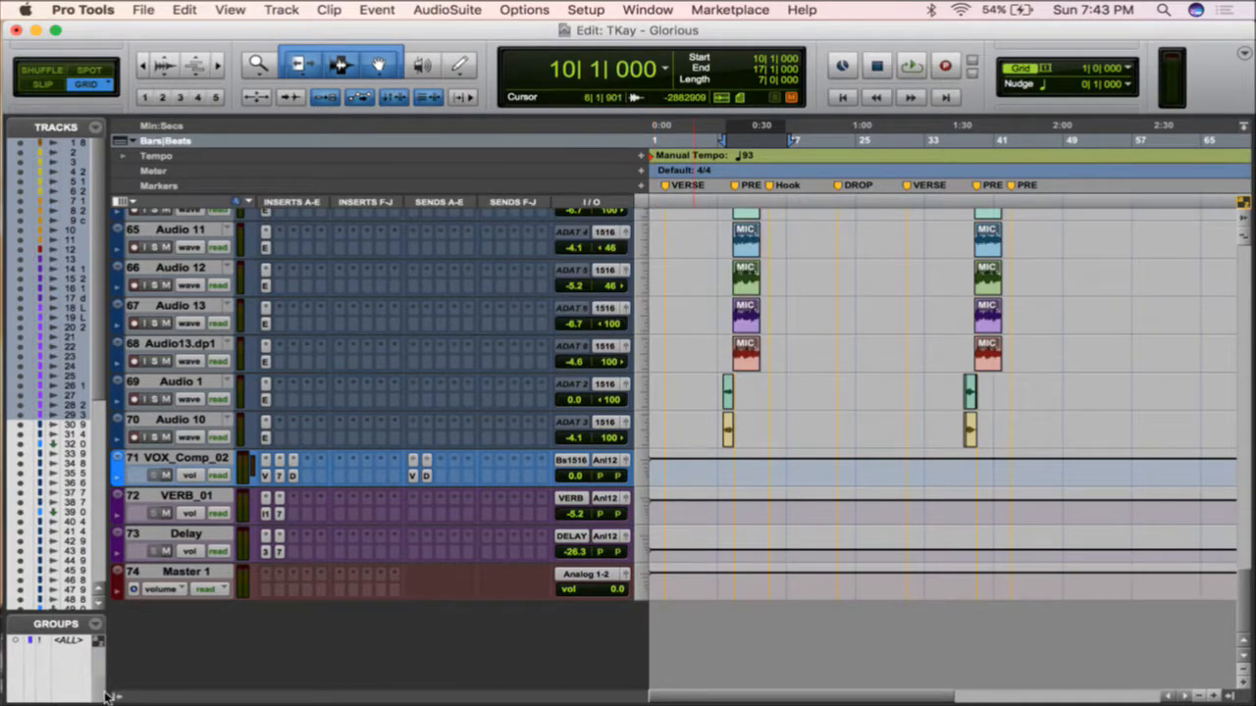
pyautogui.click(108, 696)
# - Set VOX_Comp_02's volume to -8.3 dB and the other four vocal bus tracks' volumes to 0.0 dB
pyautogui.moveTo(473, 477); pyautogui.dragTo(469, 484)
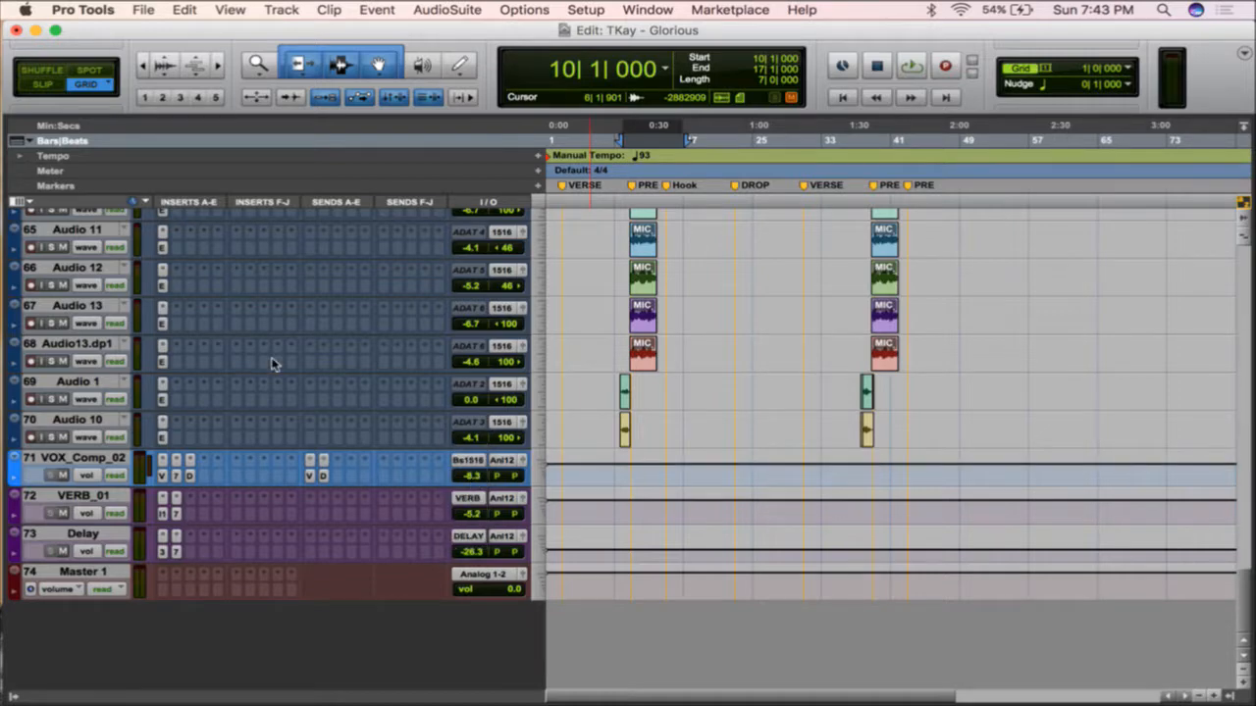
pyautogui.scroll(10, 270, 365)
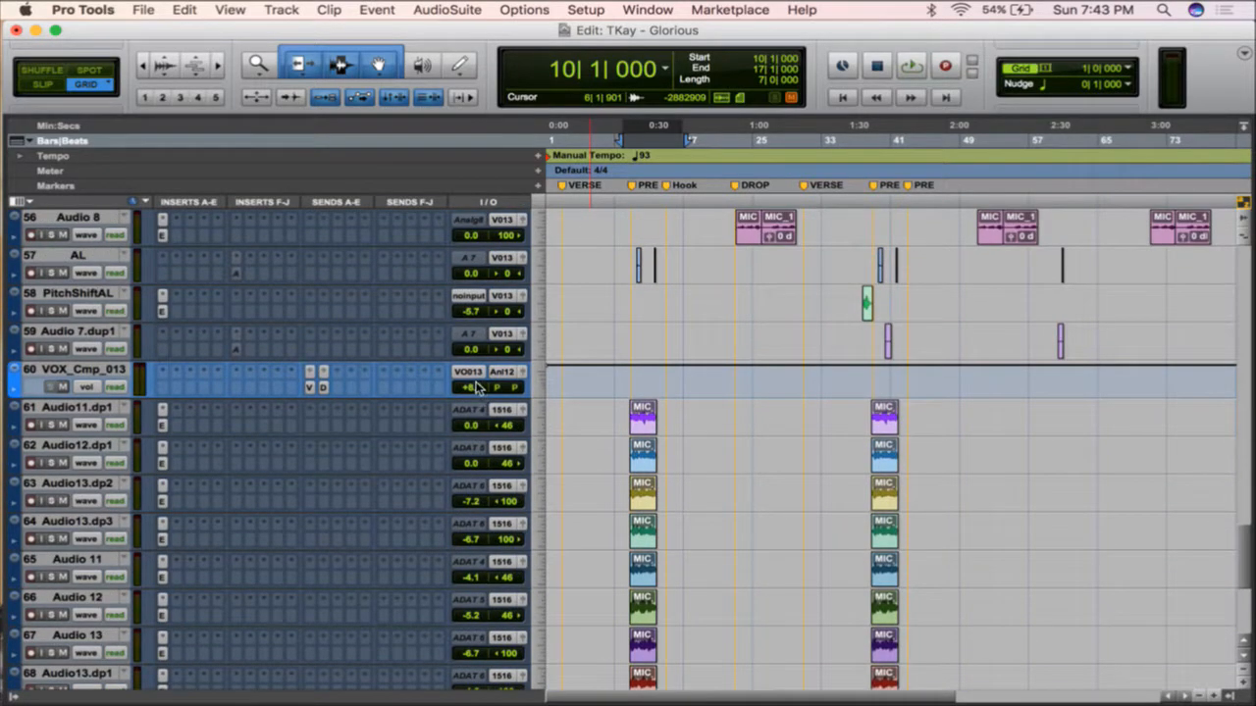
pyautogui.scroll(-9, 493, 548)
pyautogui.scroll(13, 467, 545)
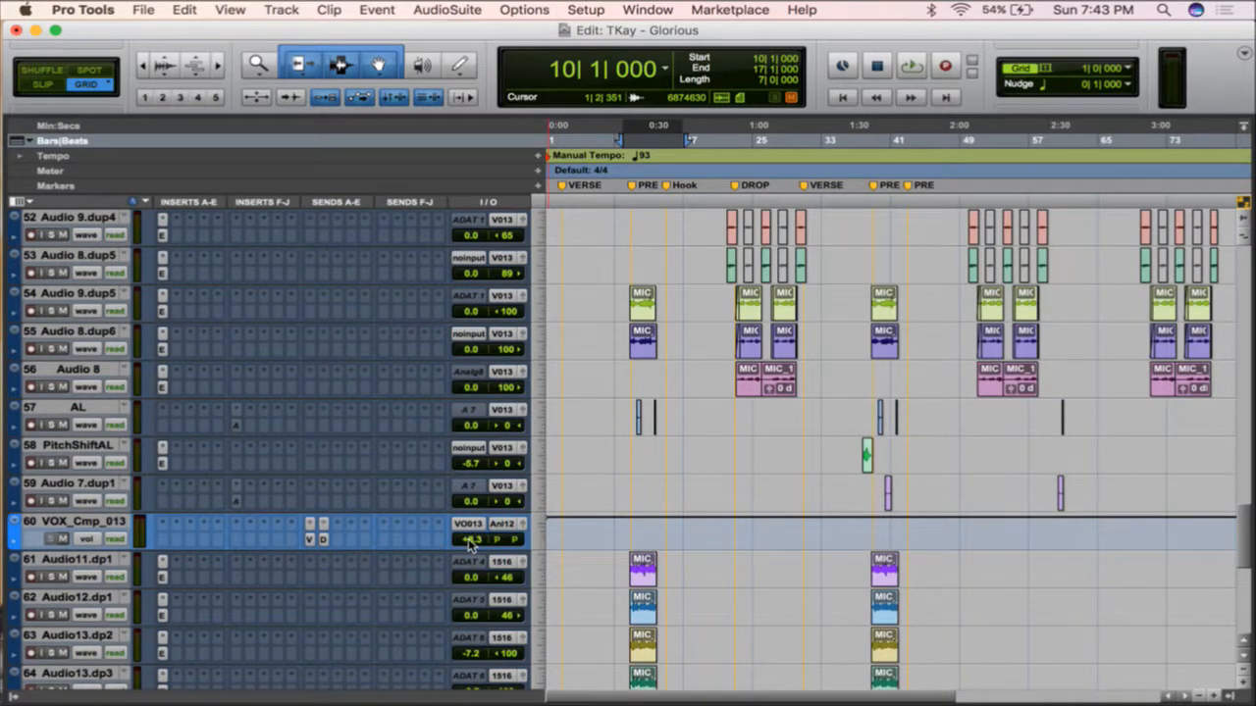
pyautogui.scroll(6, 469, 545)
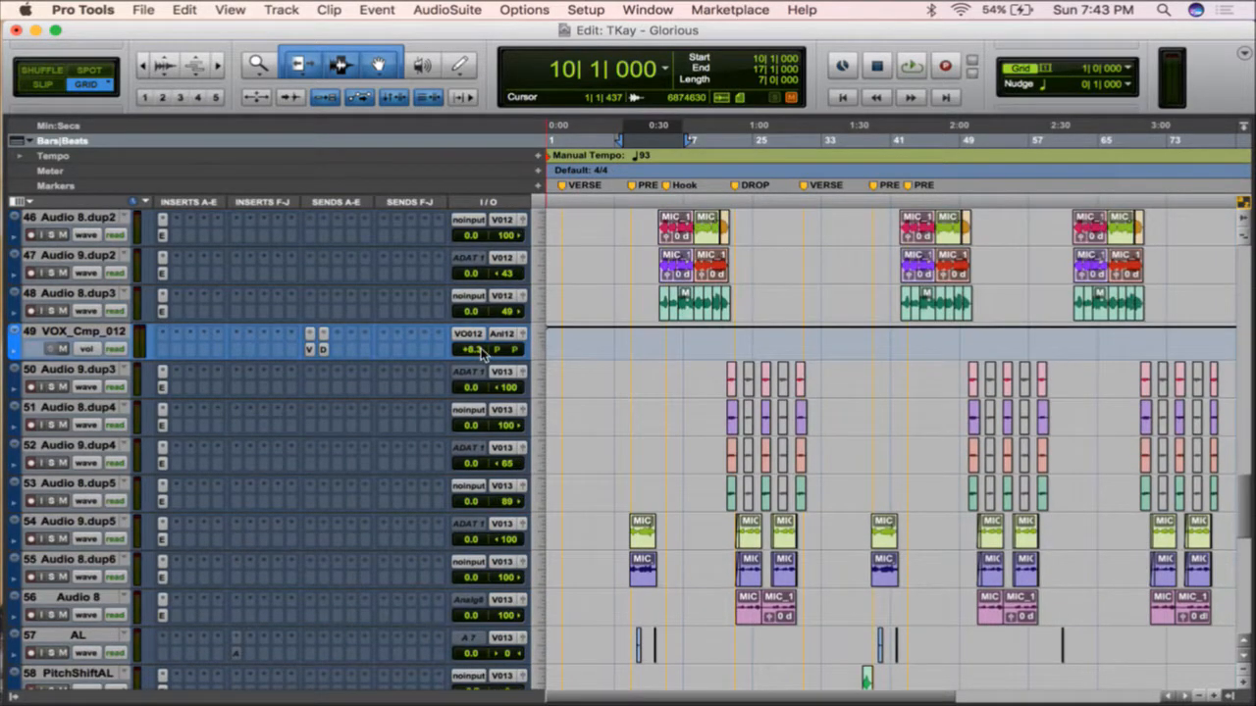
pyautogui.scroll(4, 481, 359)
pyautogui.scroll(14, 480, 359)
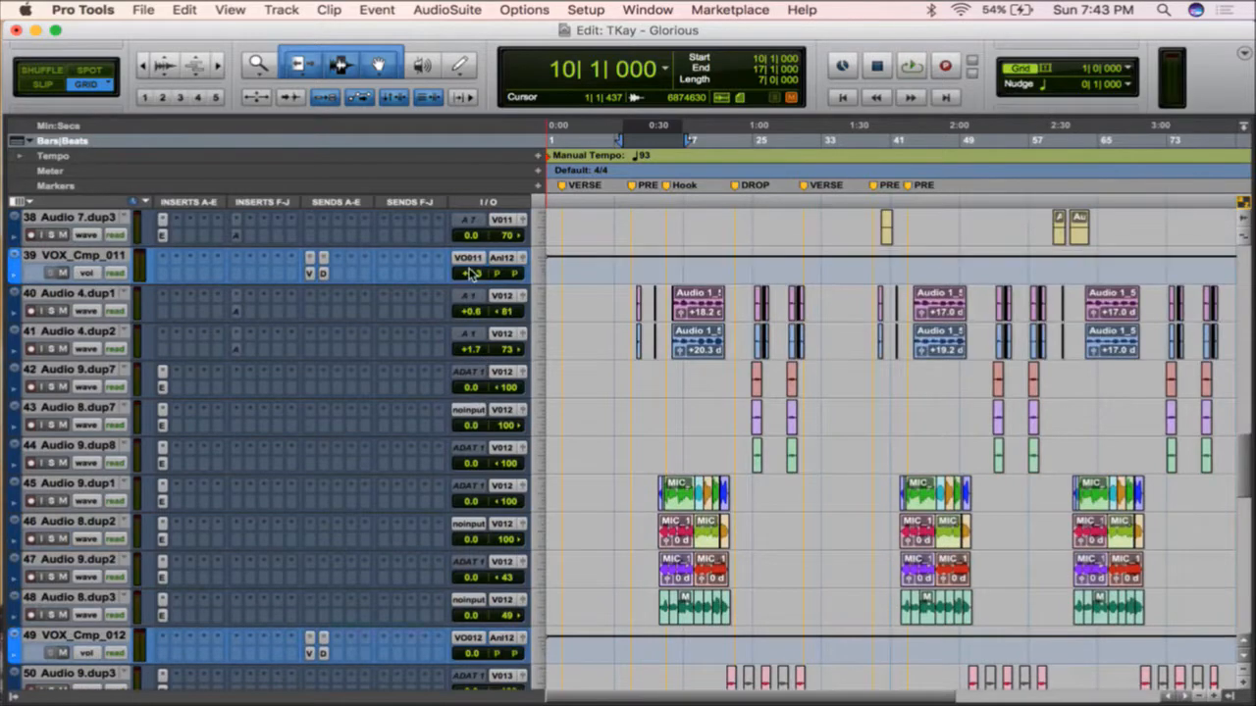
pyautogui.keyDown('alt'); pyautogui.click(477, 388); pyautogui.keyUp('alt')
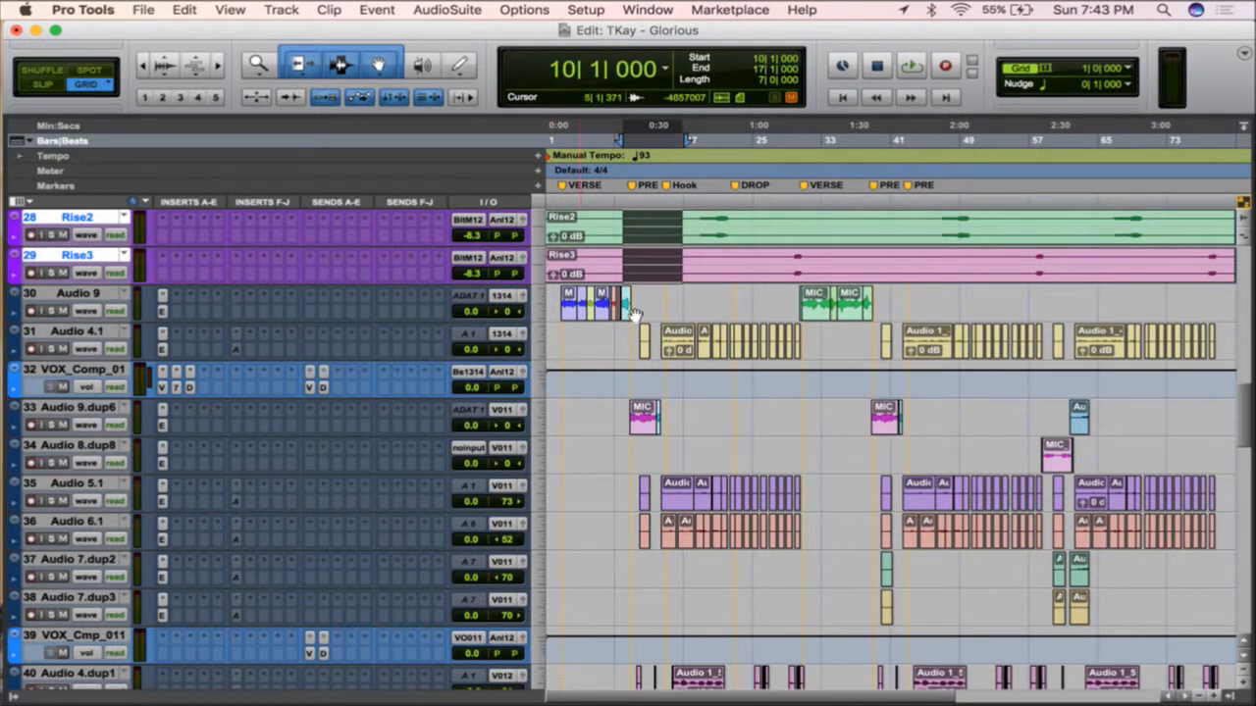
# - Rename the Audio 9 track as Lead V and the Audio 4.1 track as Hook Lead
pyautogui.doubleClick(94, 295)
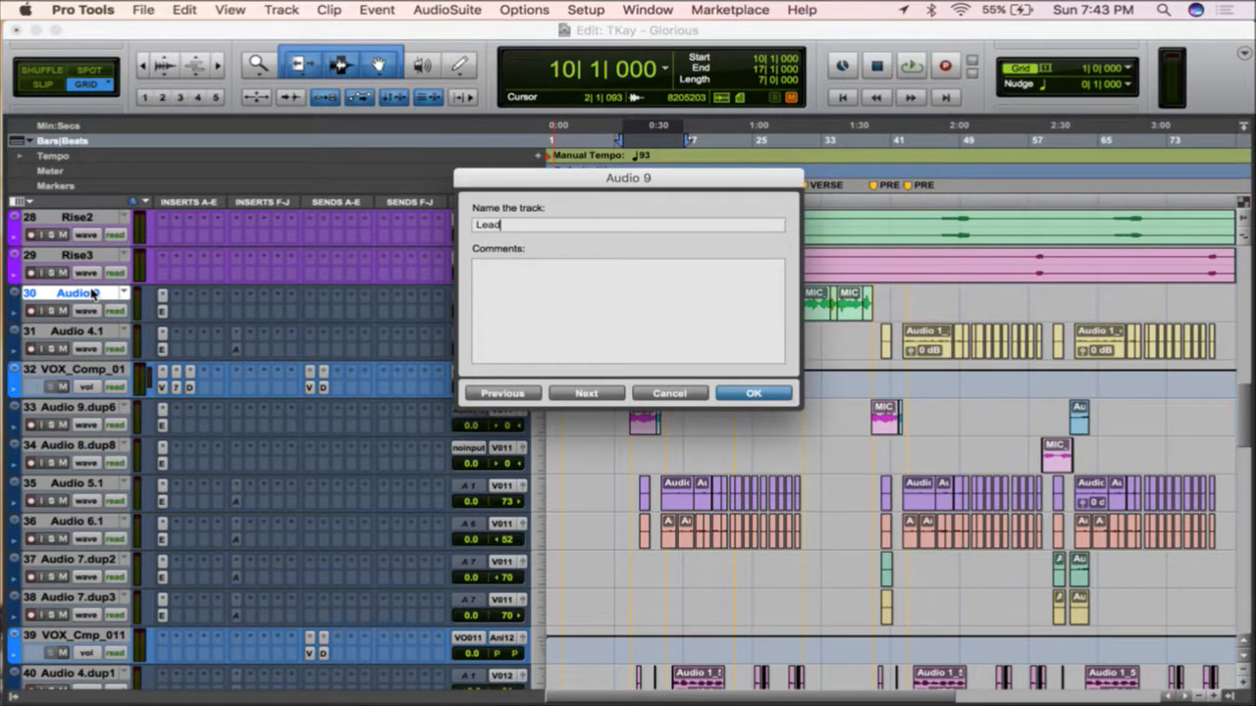
pyautogui.press('Return')
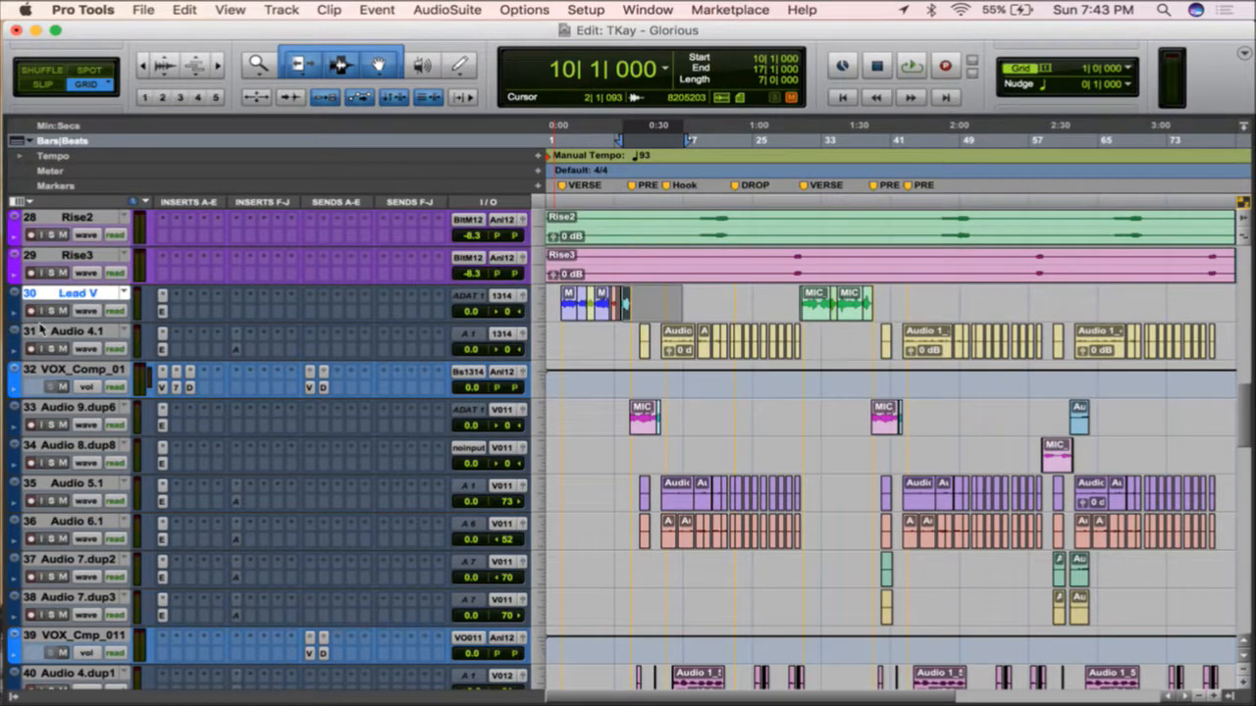
pyautogui.doubleClick(98, 331)
pyautogui.write('Hook Lead')
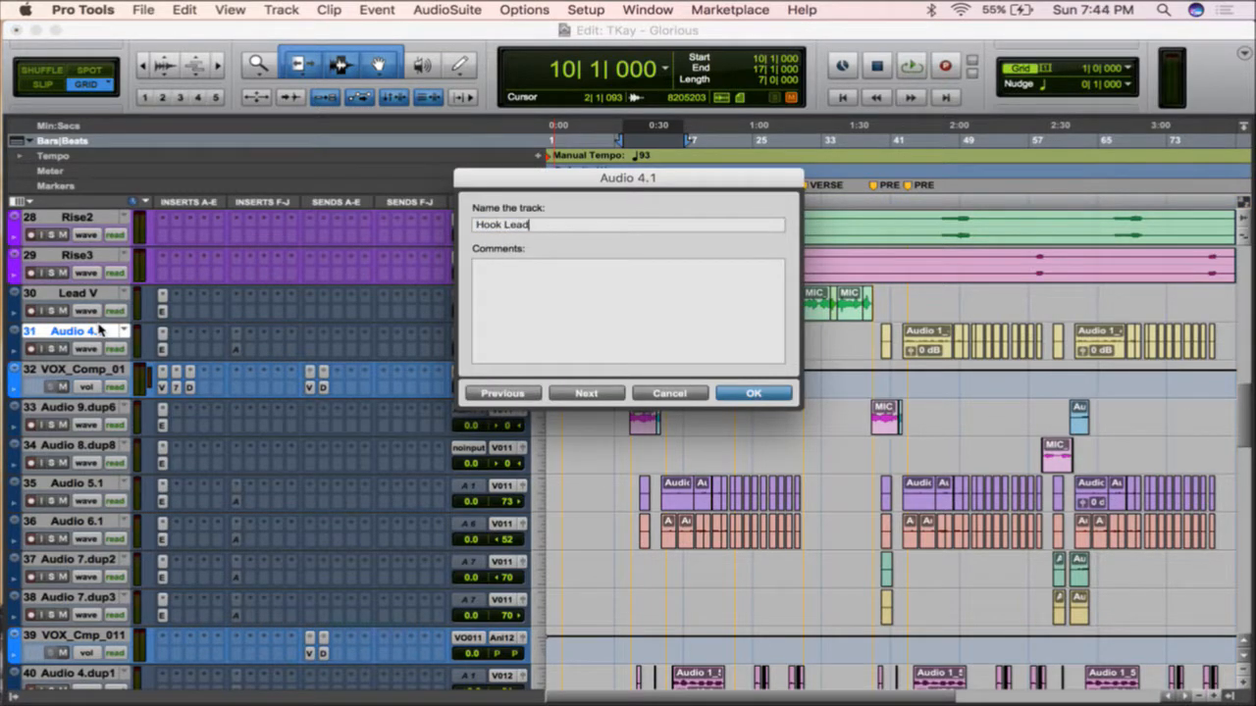
pyautogui.press('Return')
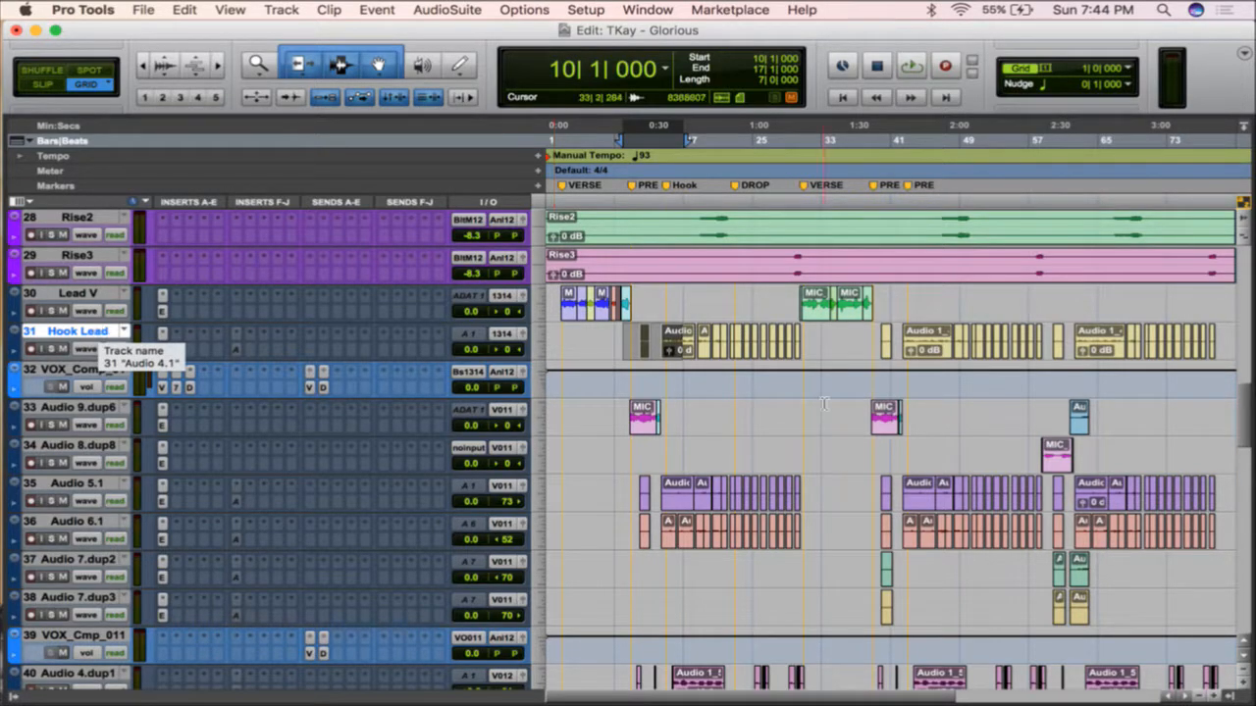
# - Solo the Lead V track and enlarge its waveform display around the first verse clips
pyautogui.scroll(-15, 667, 667)
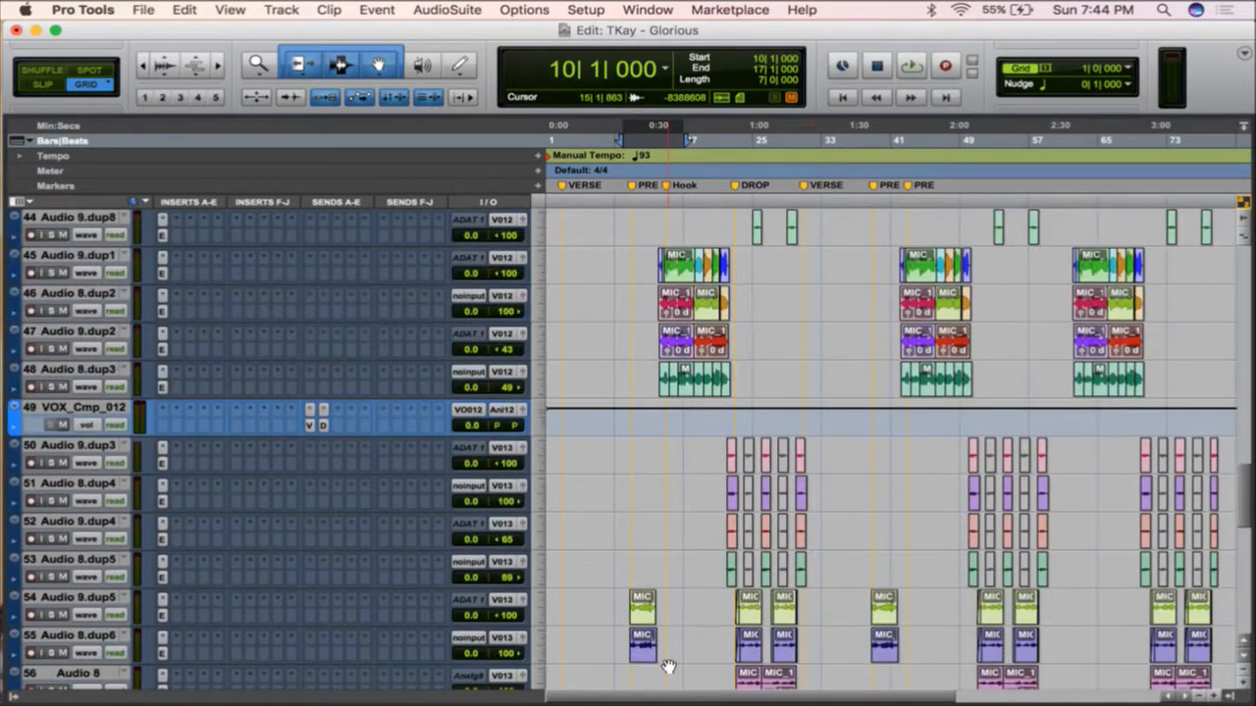
pyautogui.scroll(-5, 667, 667)
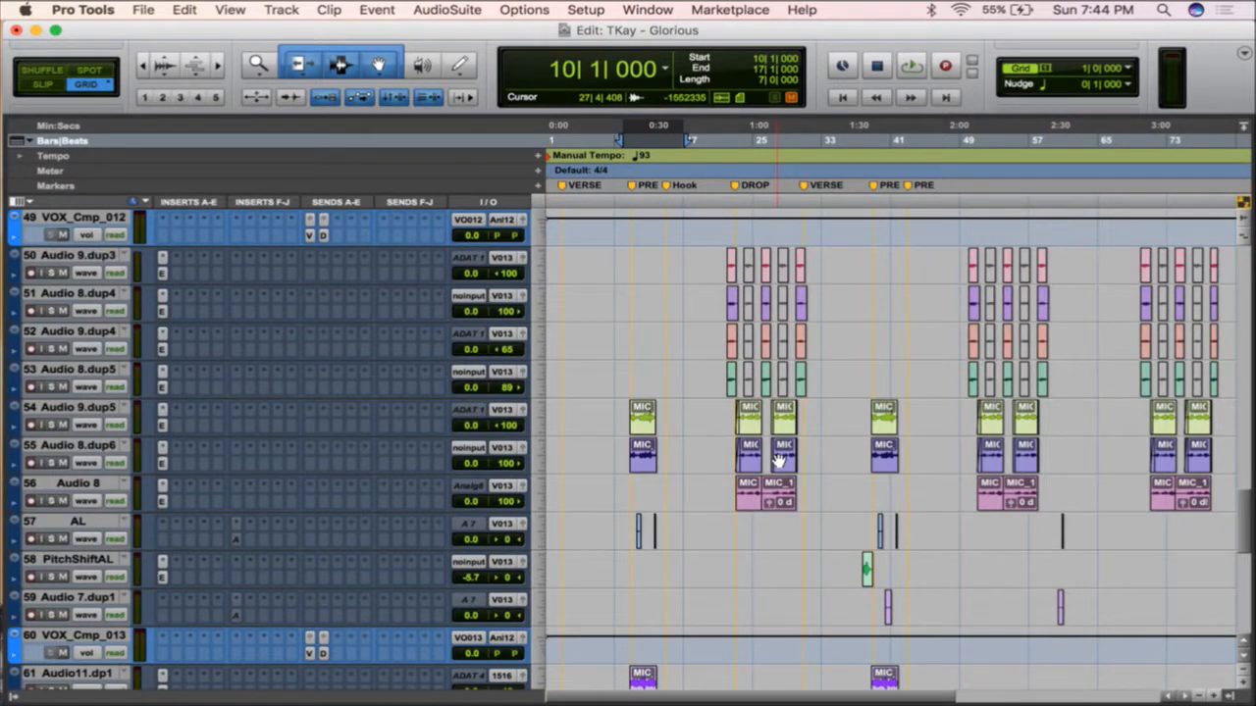
pyautogui.scroll(20, 778, 460)
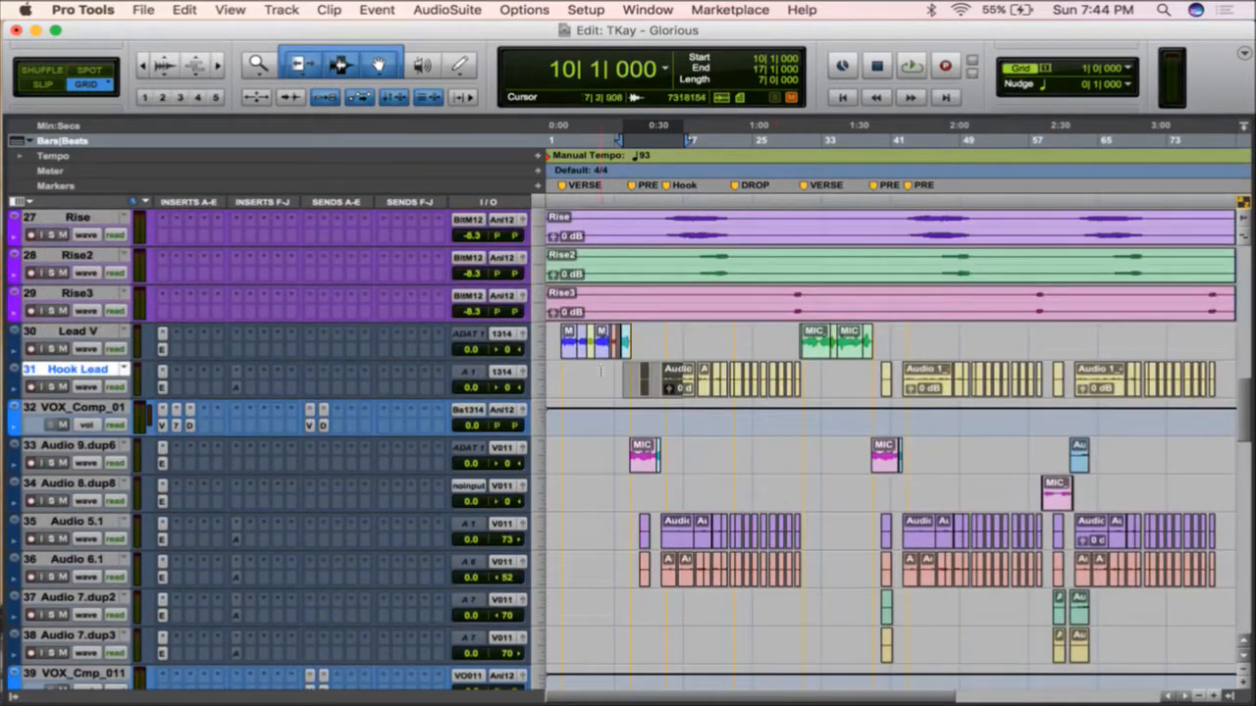
pyautogui.hotkey('ctrl', 'Up')
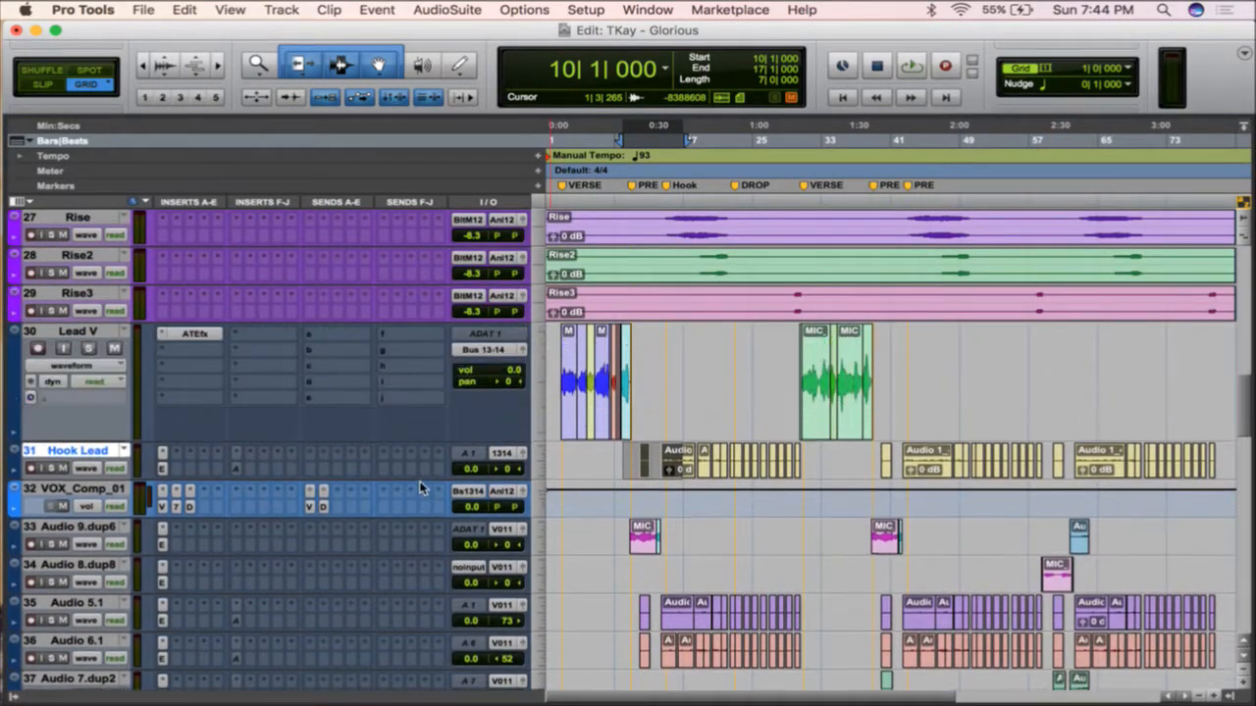
pyautogui.click(88, 348)
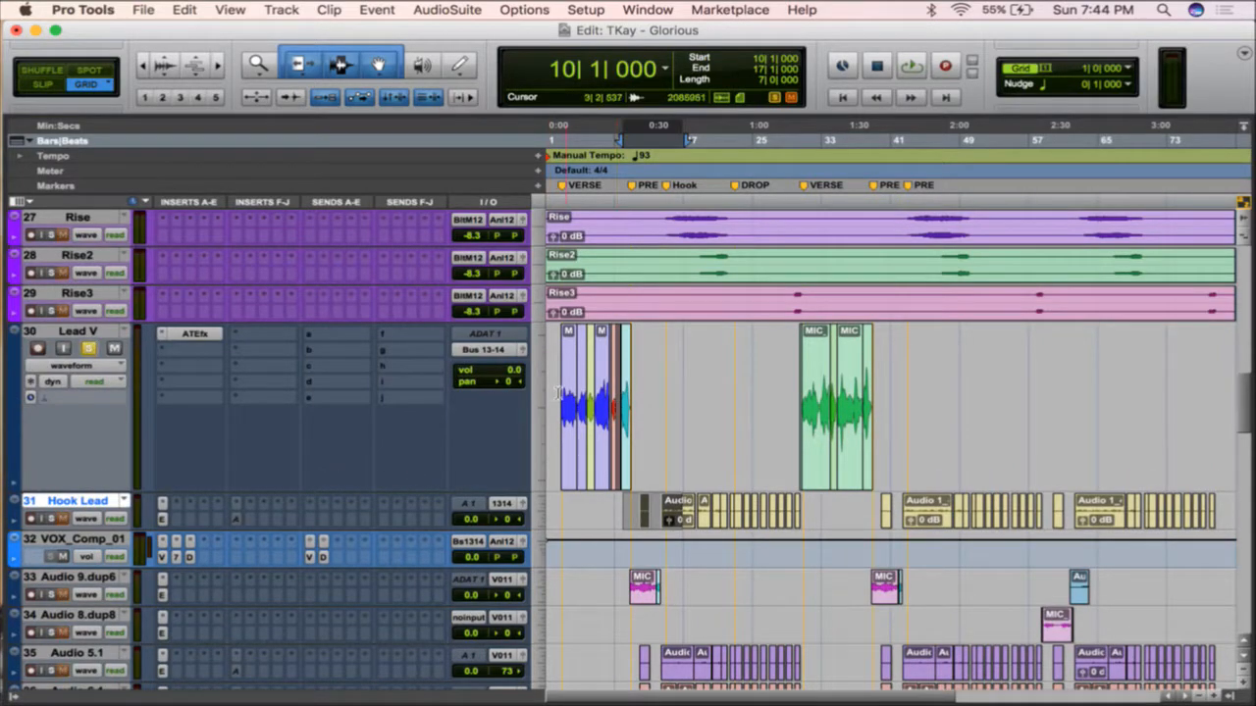
pyautogui.scroll(5, 611, 402)
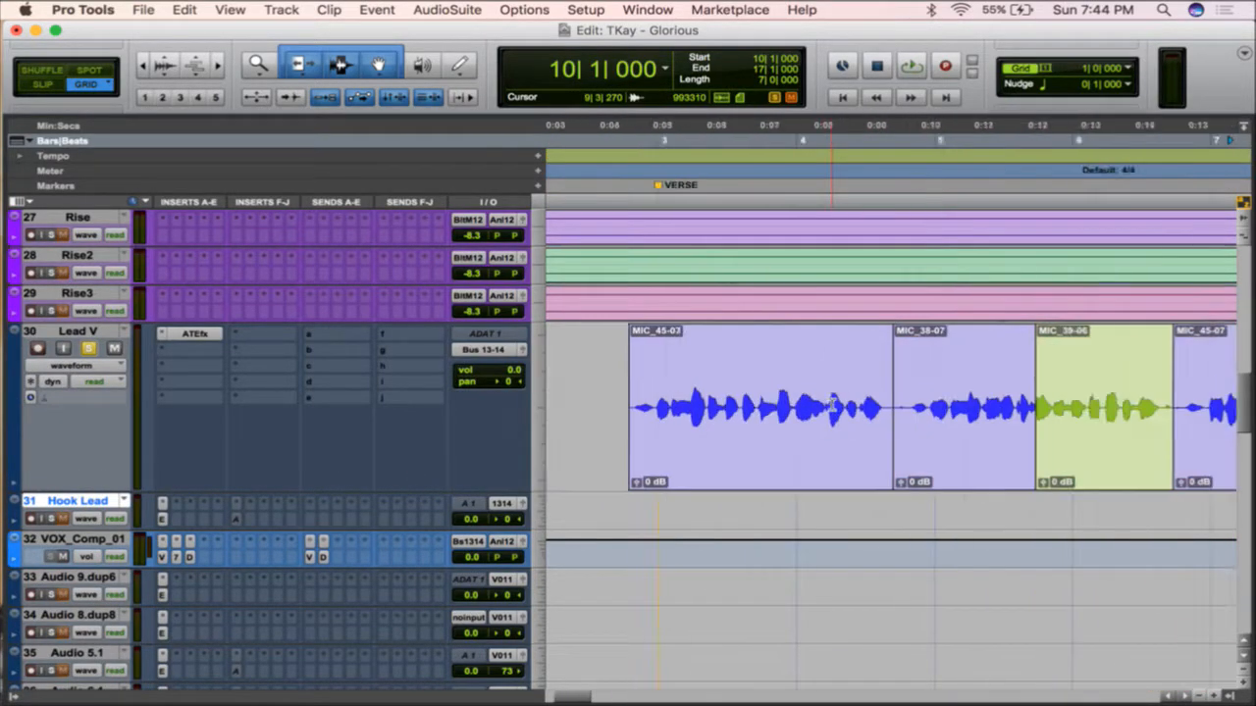
# - Play the soloed Lead V track from just before its first verse clip
pyautogui.scroll(2, 832, 405)
pyautogui.hscroll(-3, 832, 405)
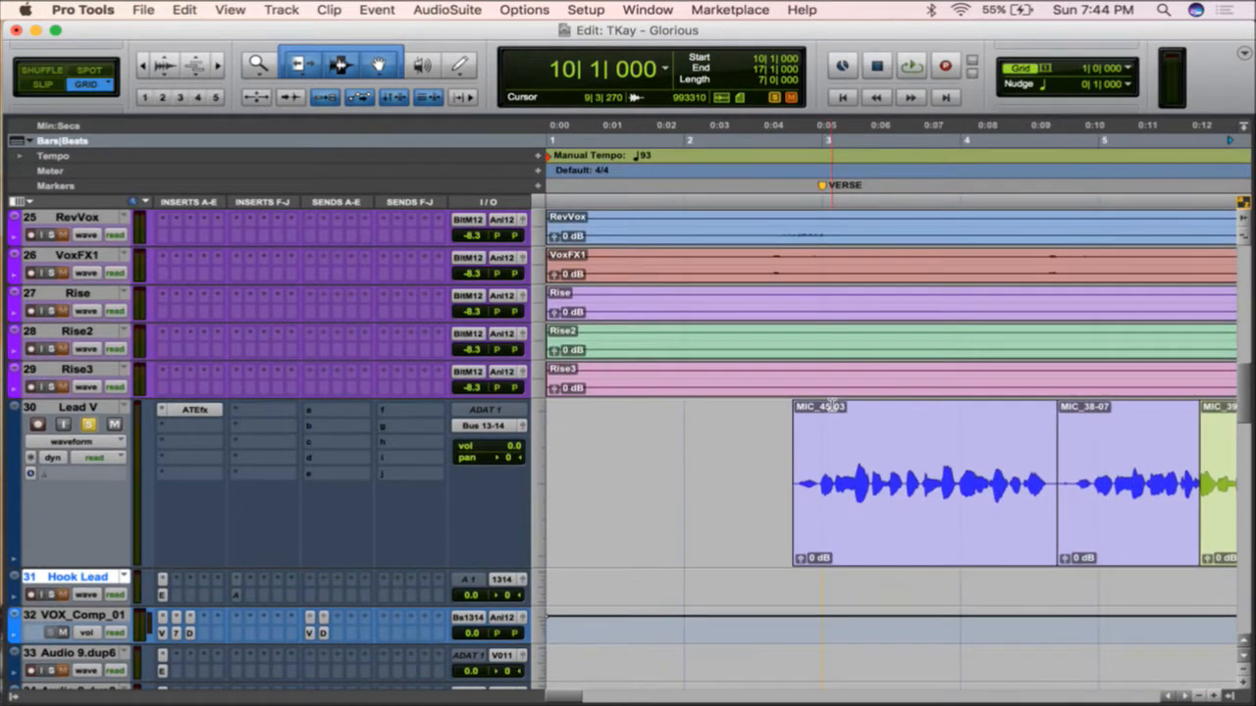
pyautogui.click(787, 442)
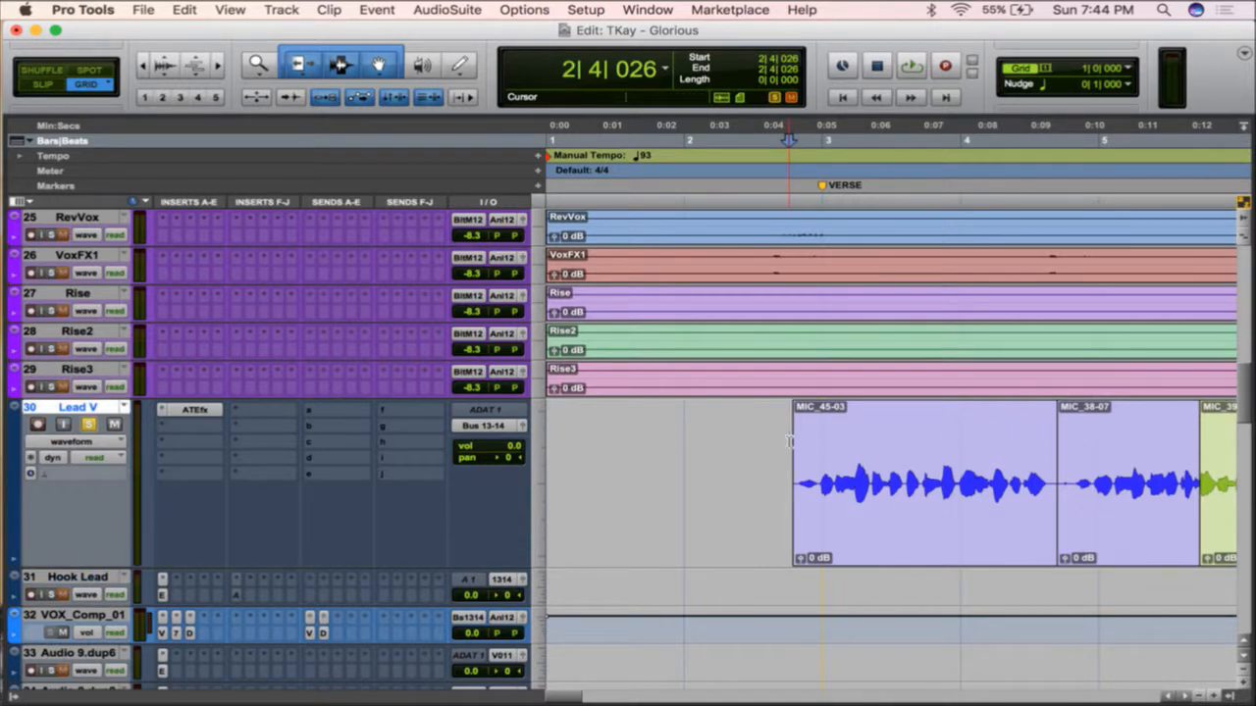
pyautogui.press('space')
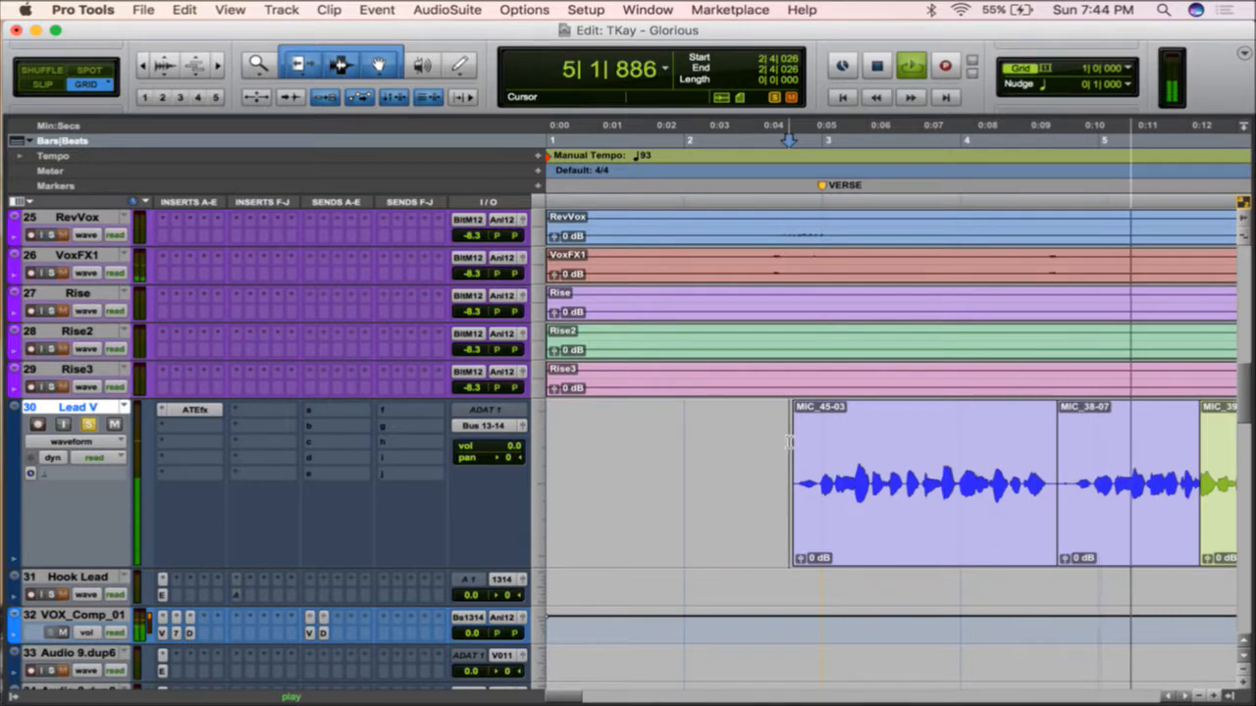
pyautogui.press('space')
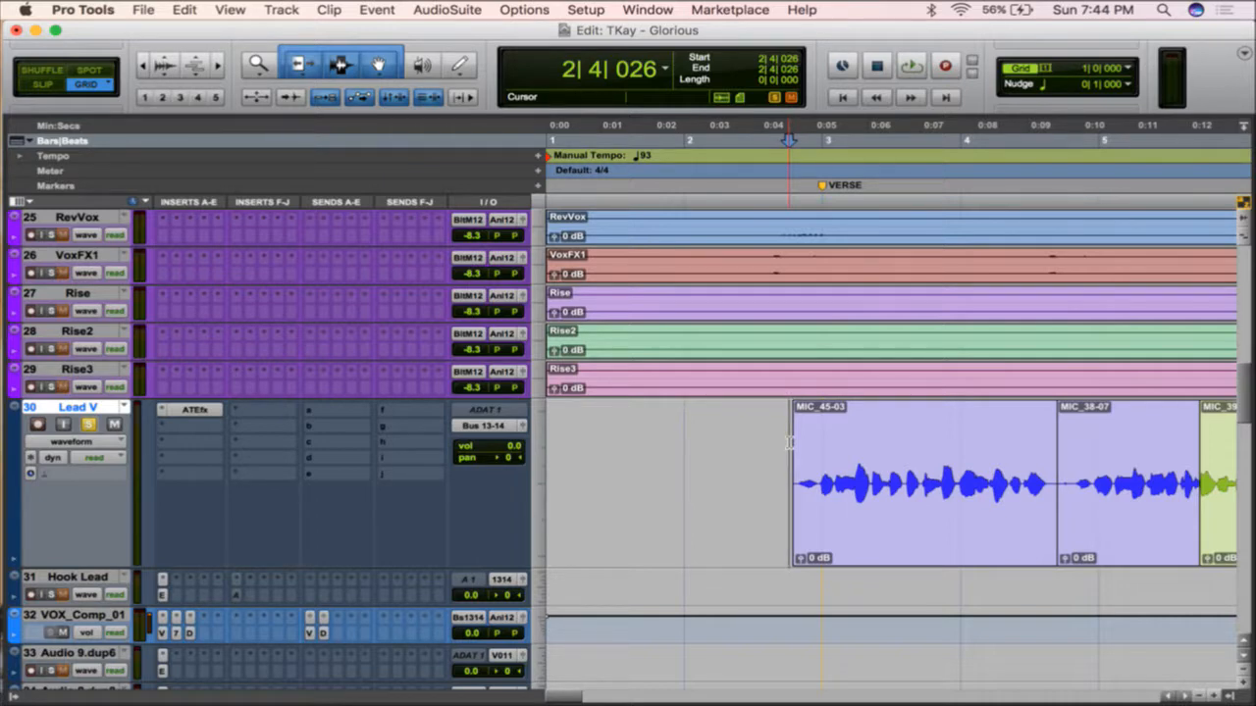
# - Trim the start of Lead V's first clip to 2|4|446, inside the breath before the first word
pyautogui.press('t')
pyautogui.press('t')
pyautogui.press('t')
pyautogui.hscroll(4, 873, 467)
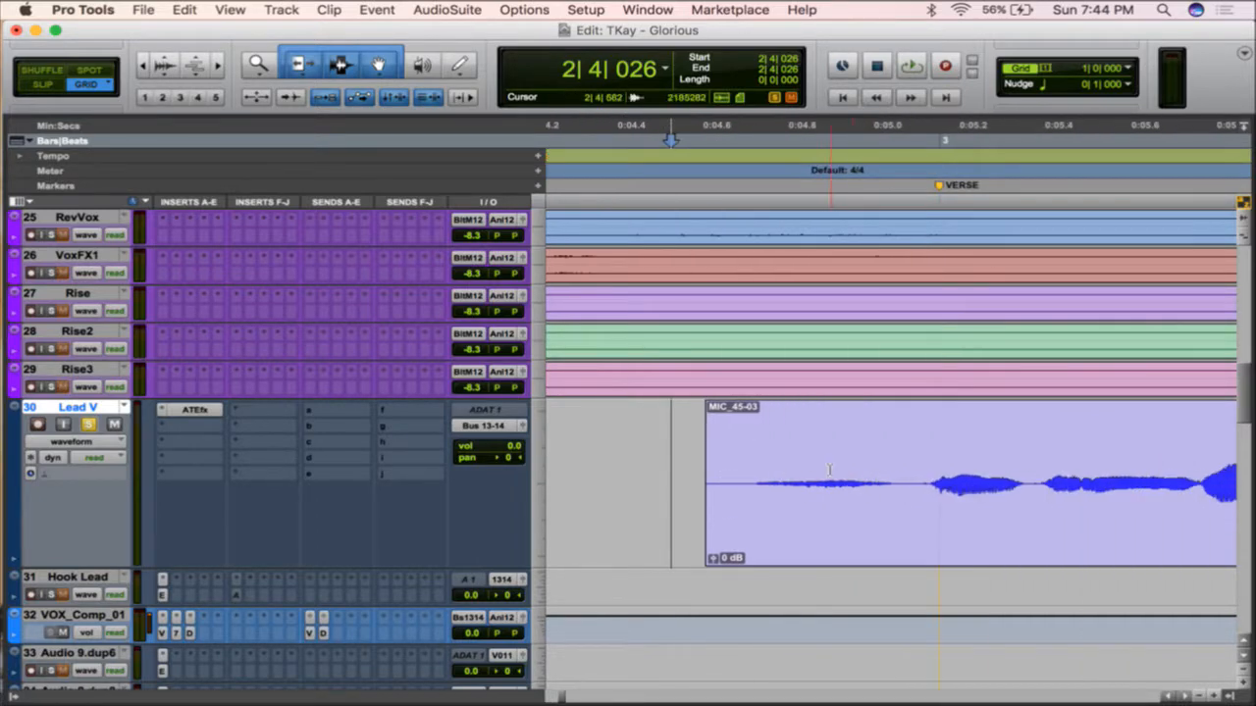
pyautogui.doubleClick(794, 457)
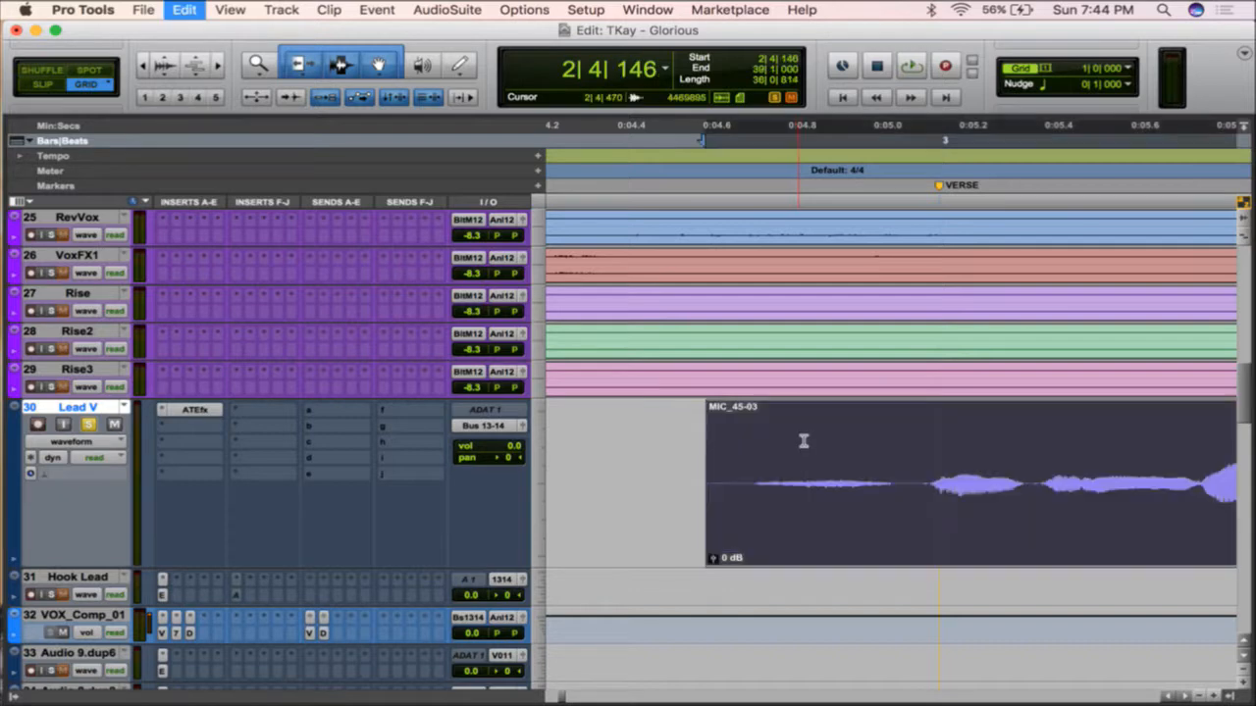
pyautogui.click(792, 442)
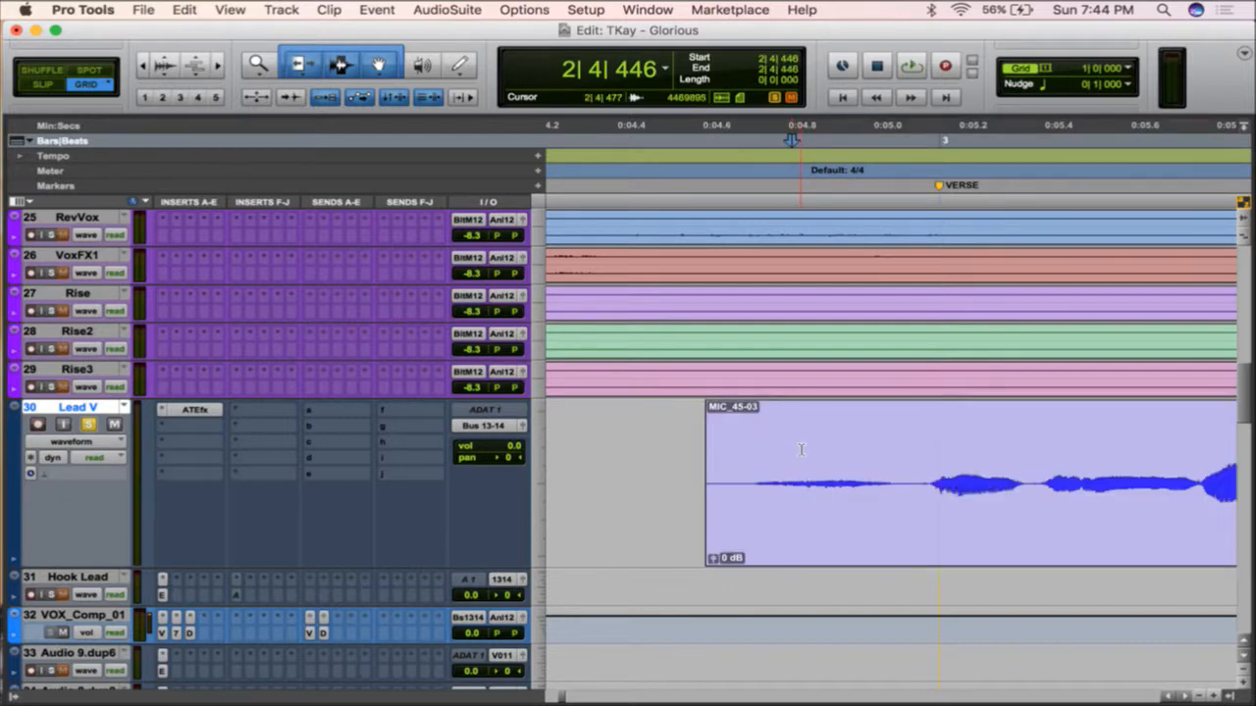
pyautogui.press('a')
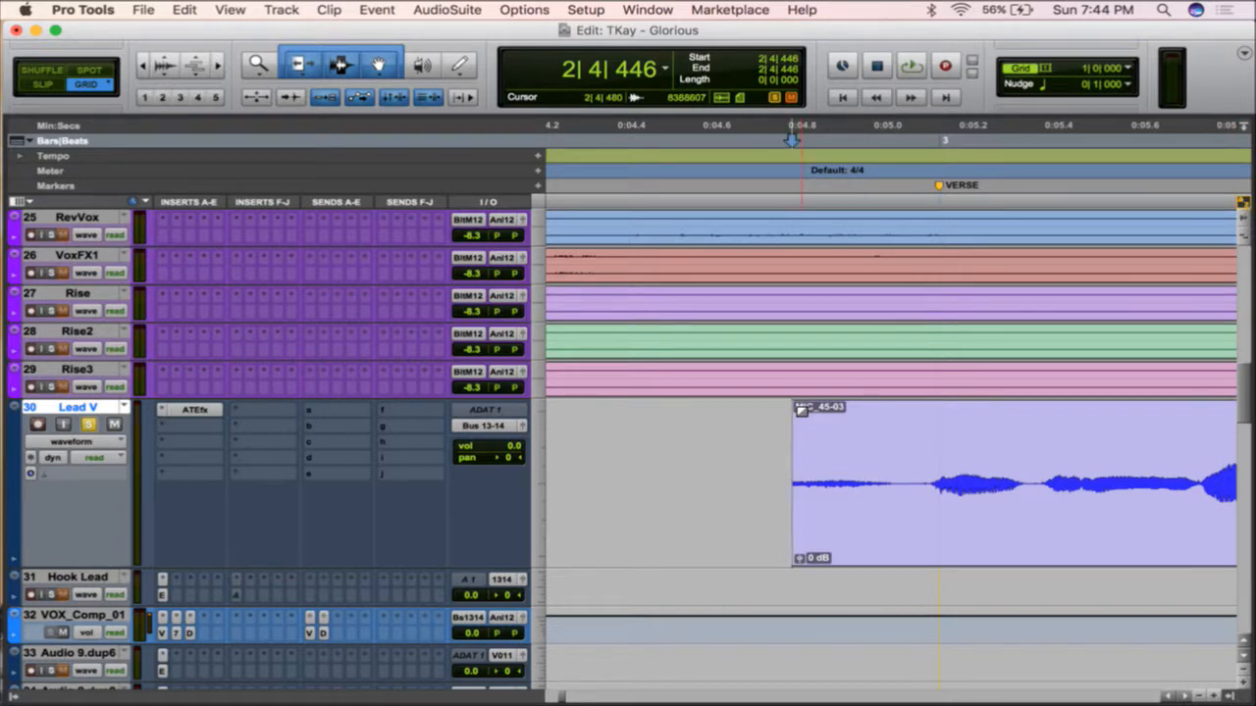
# - Add a fade-in from the trimmed clip's start to about 3|1|199 and play back the clip's entrance
pyautogui.moveTo(799, 410); pyautogui.dragTo(998, 428)
pyautogui.click(704, 456)
pyautogui.press('space')
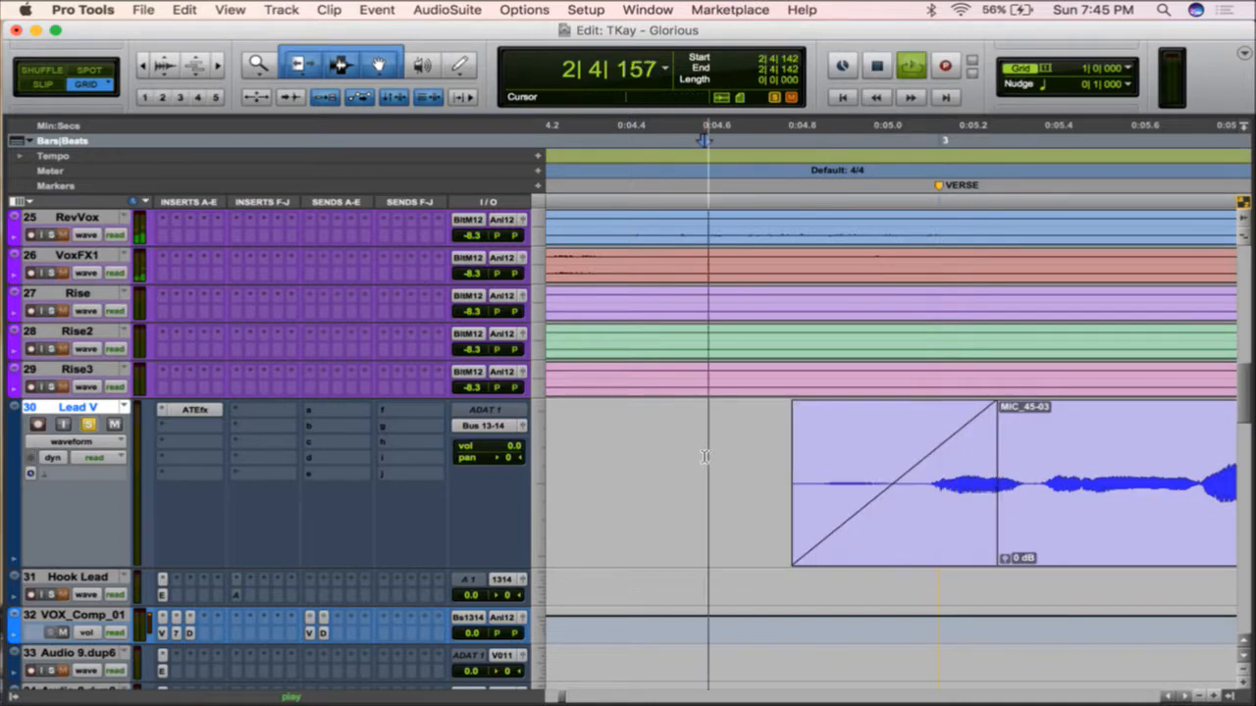
pyautogui.press('space')
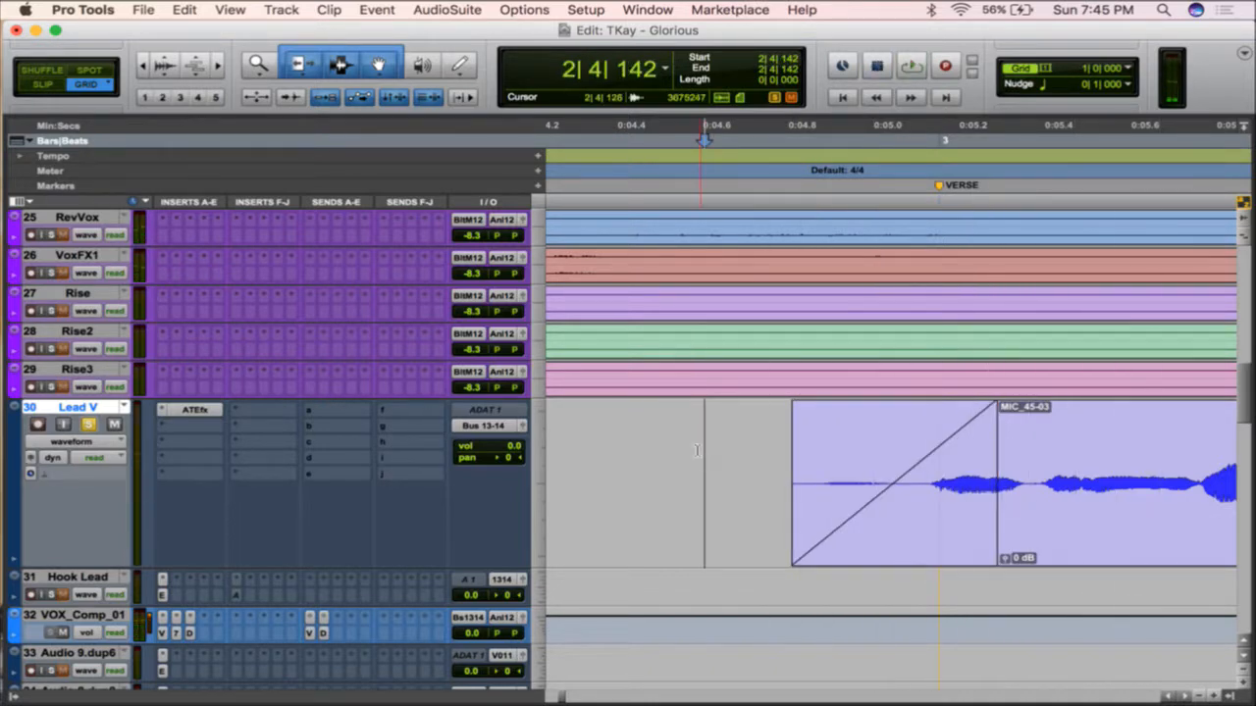
# - Trim the beginning of the fade-in to about 2|4|487 and play it from slightly earlier
pyautogui.doubleClick(808, 447)
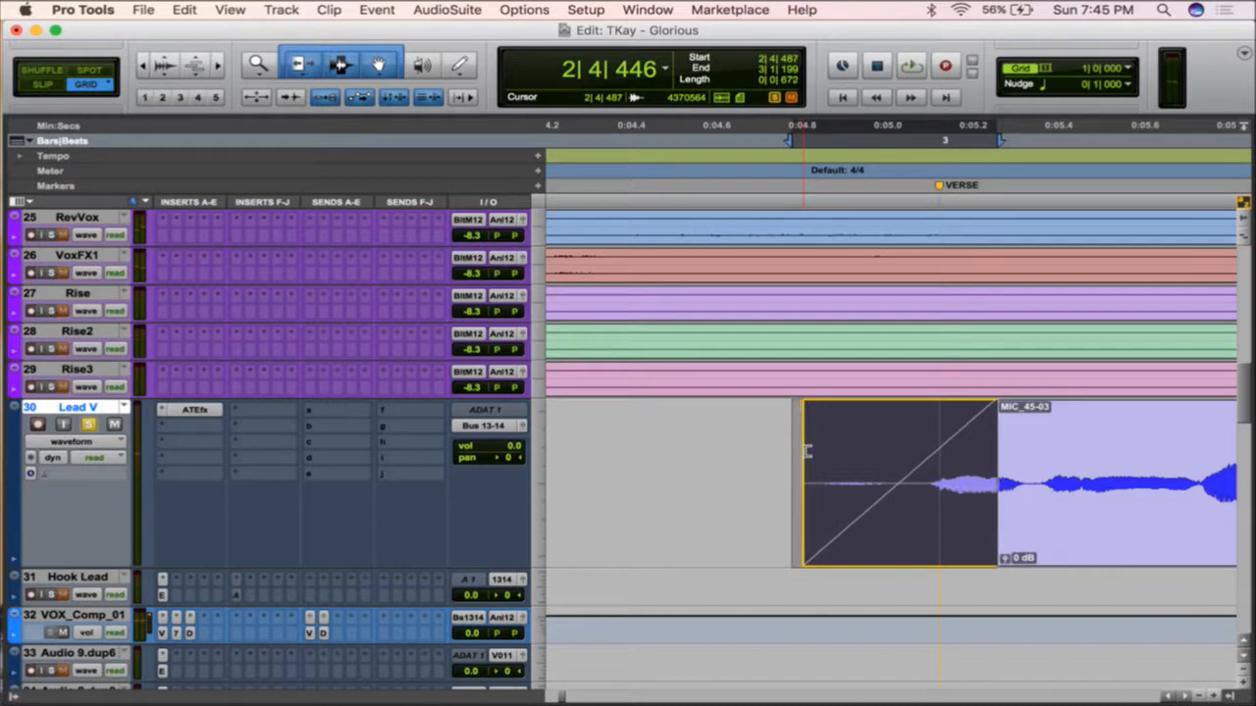
pyautogui.click(610, 443)
pyautogui.press('space')
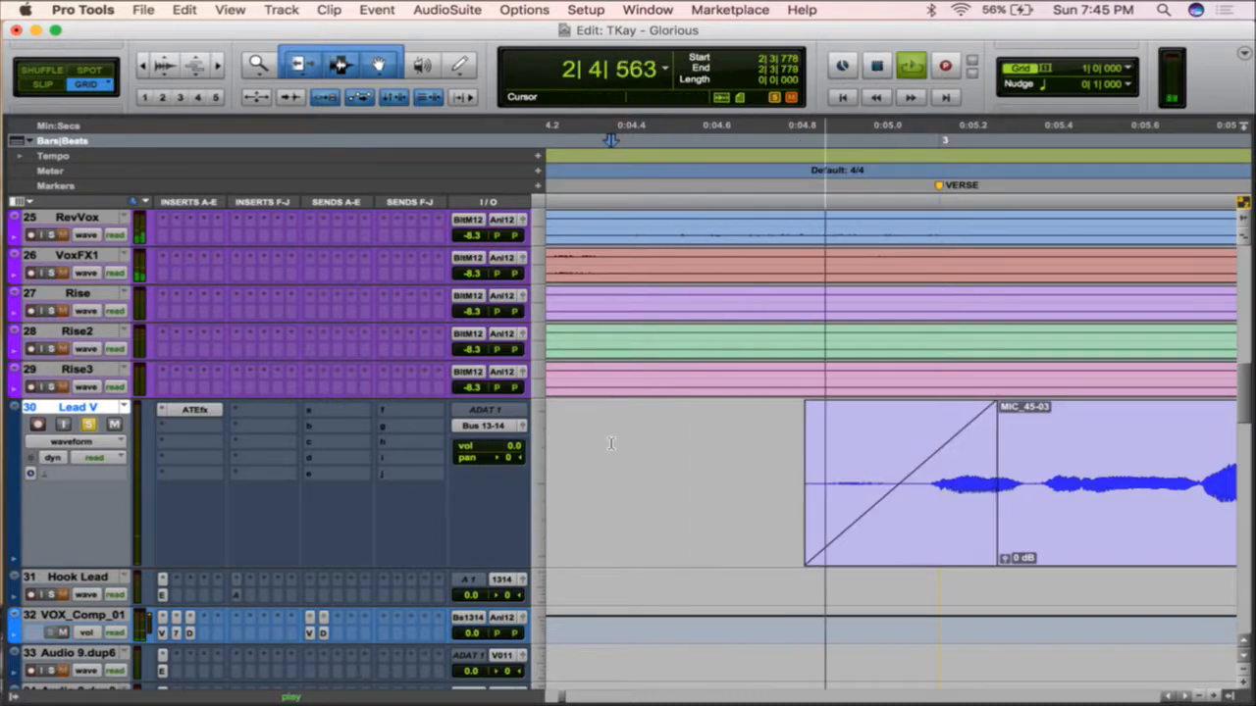
pyautogui.press('space')
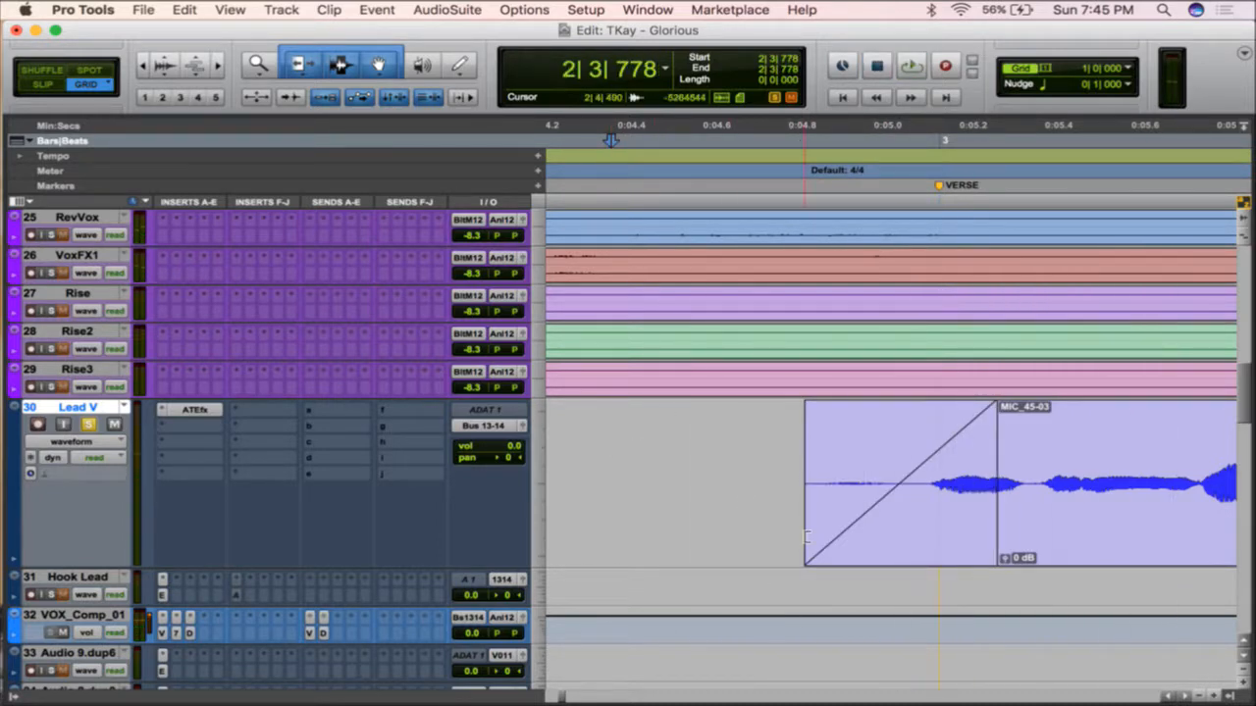
# - Extend the end of the first Lead V clip's fade-in to 3|1|309
pyautogui.press('r')
pyautogui.press('r')
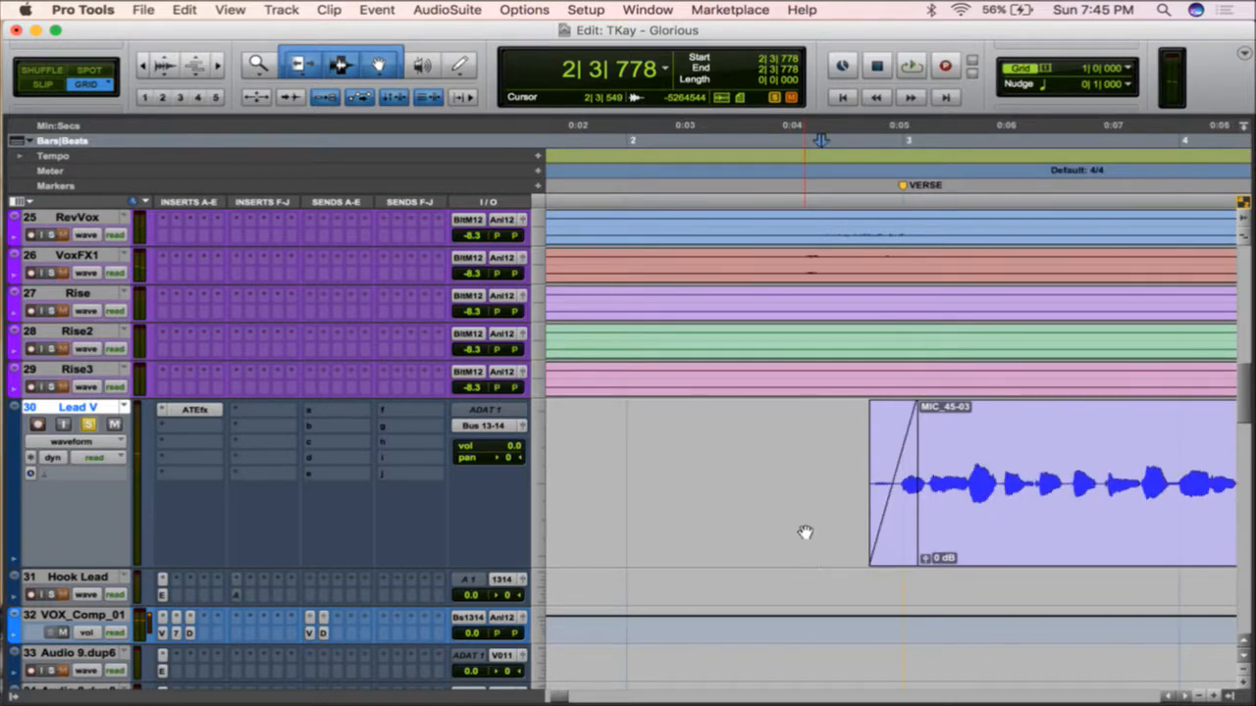
pyautogui.moveTo(918, 473); pyautogui.dragTo(928, 472)
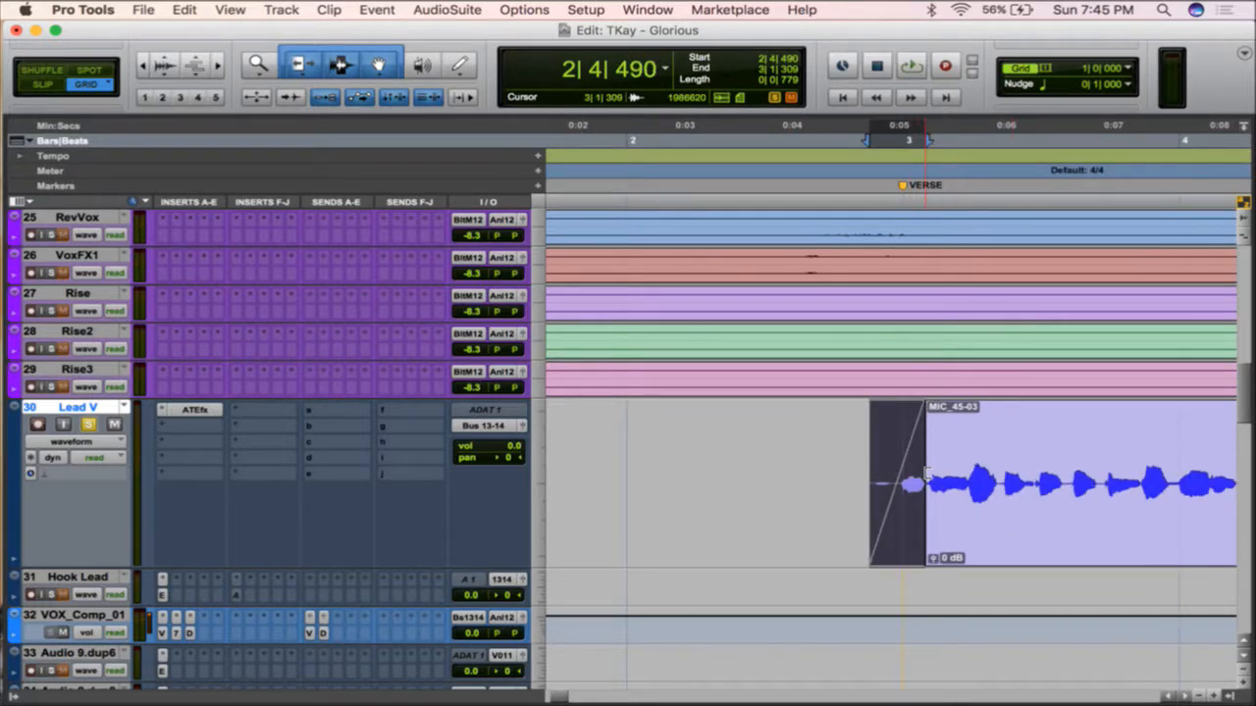
# - Play Lead V from 2|1|175 through the opening phrase to check the fade-in and the waveform up to bar 4
pyautogui.click(638, 463)
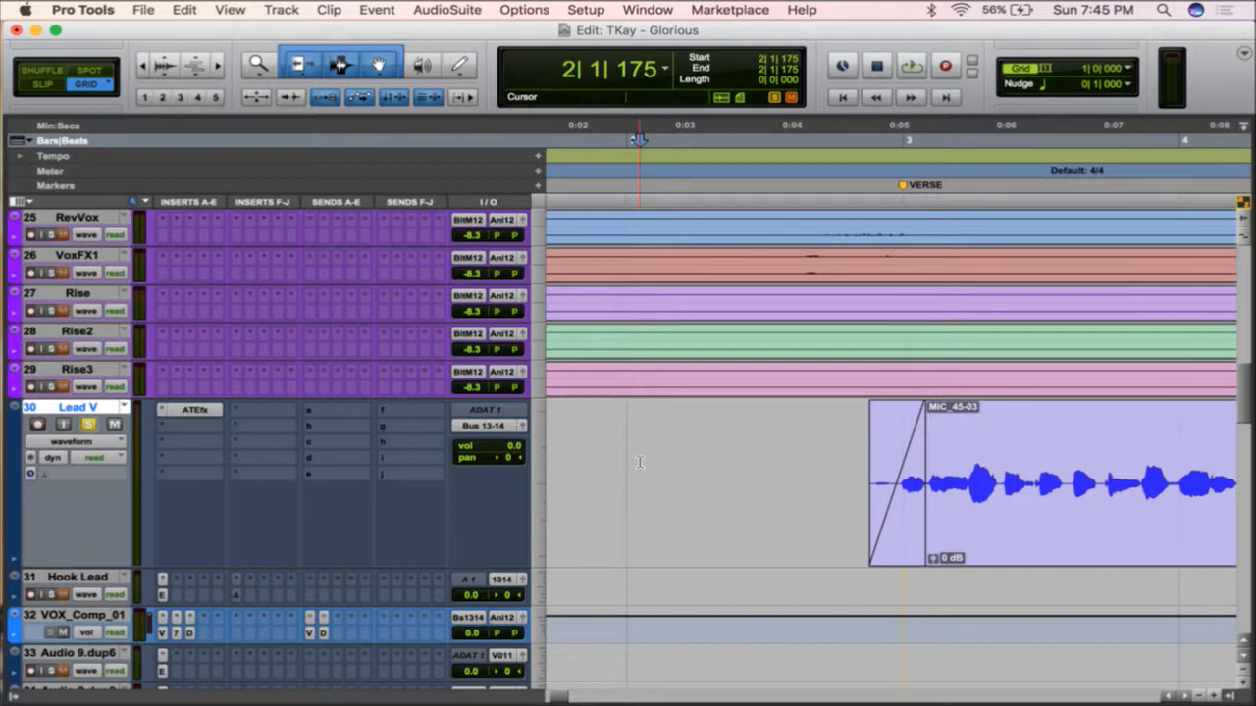
pyautogui.press('space')
pyautogui.hscroll(3, 984, 546)
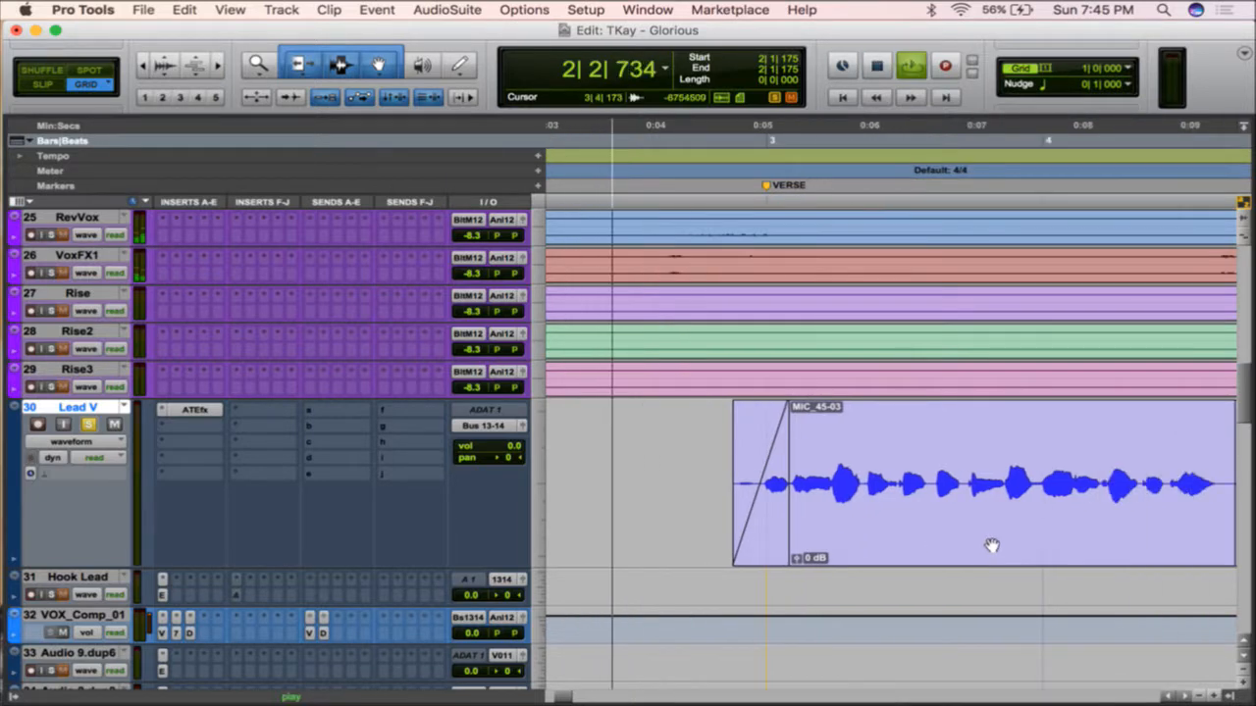
pyautogui.press('t')
pyautogui.press('t')
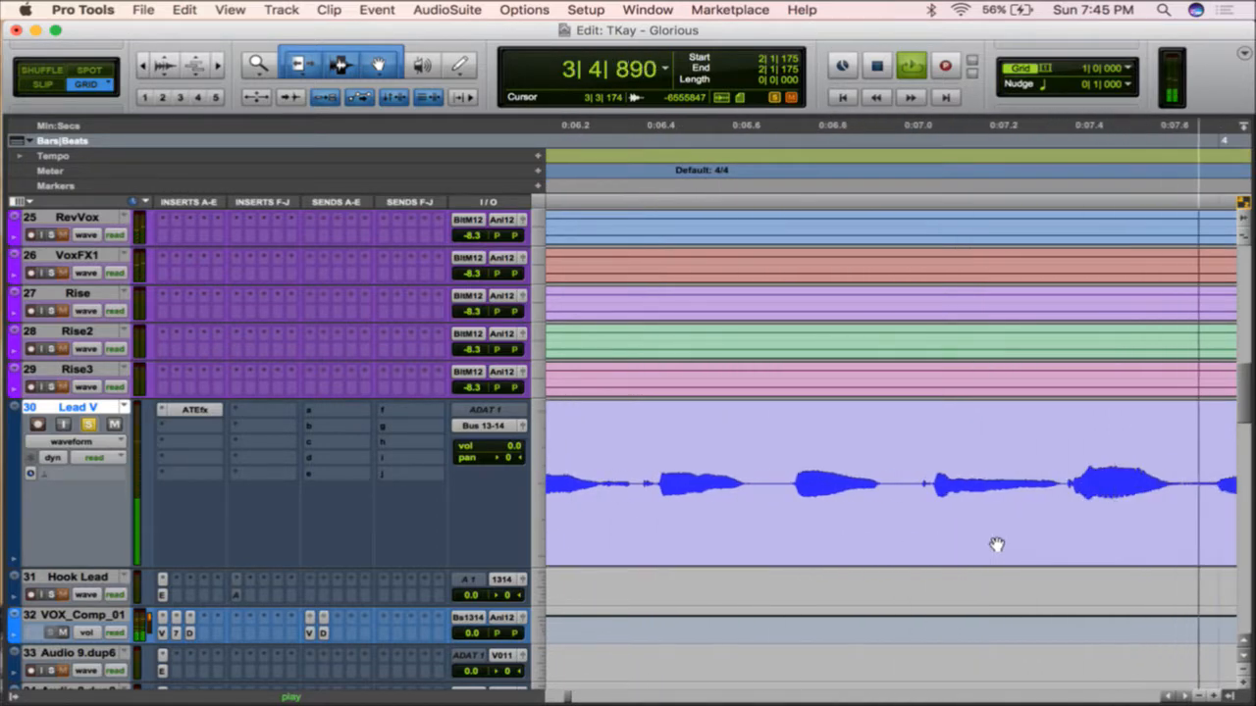
pyautogui.press('space')
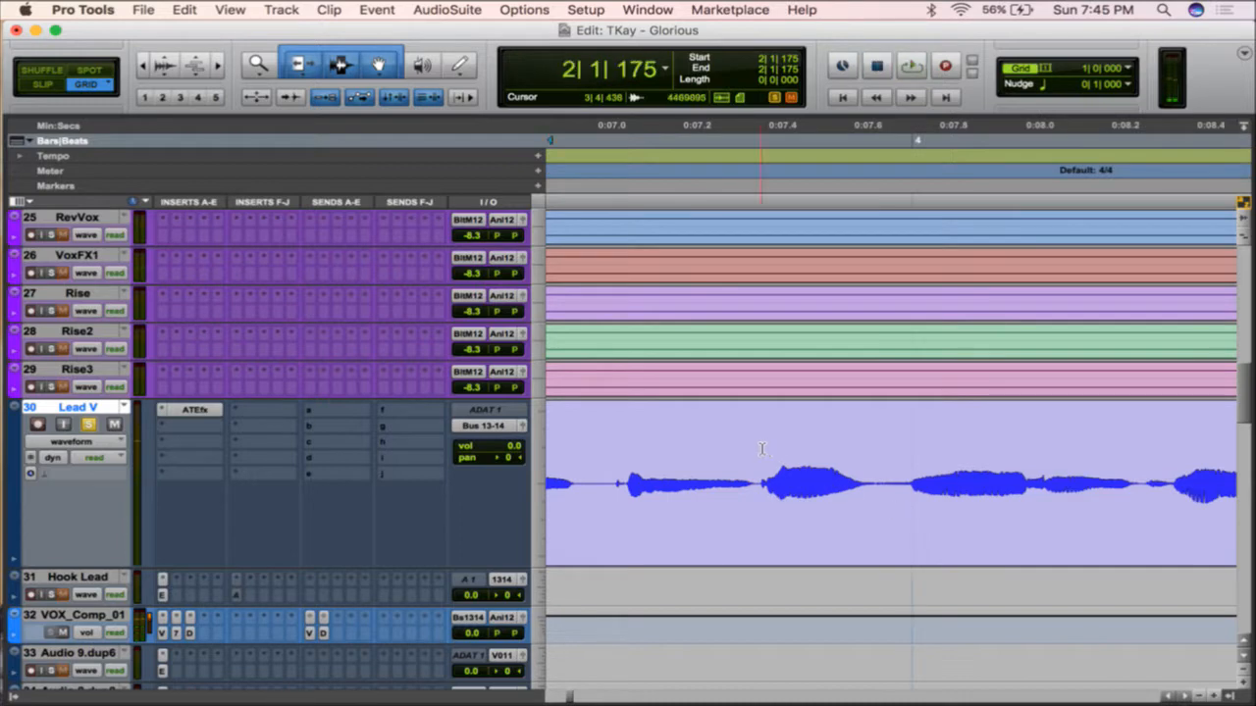
# - Replay Lead V repeatedly from 3|4|419 to listen closely to the word onset before bar 4
pyautogui.click(757, 449)
pyautogui.press('space')
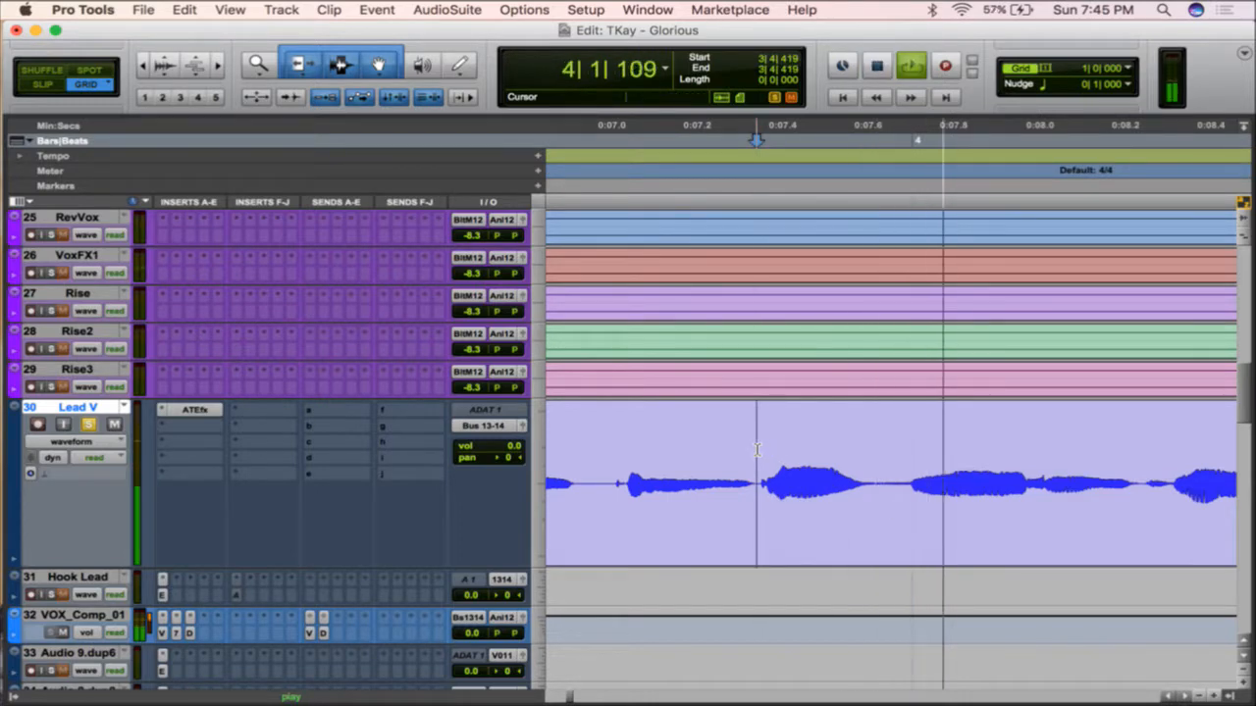
pyautogui.press('space')
pyautogui.press('space')
pyautogui.press('space')
pyautogui.press('space')
pyautogui.press('space')
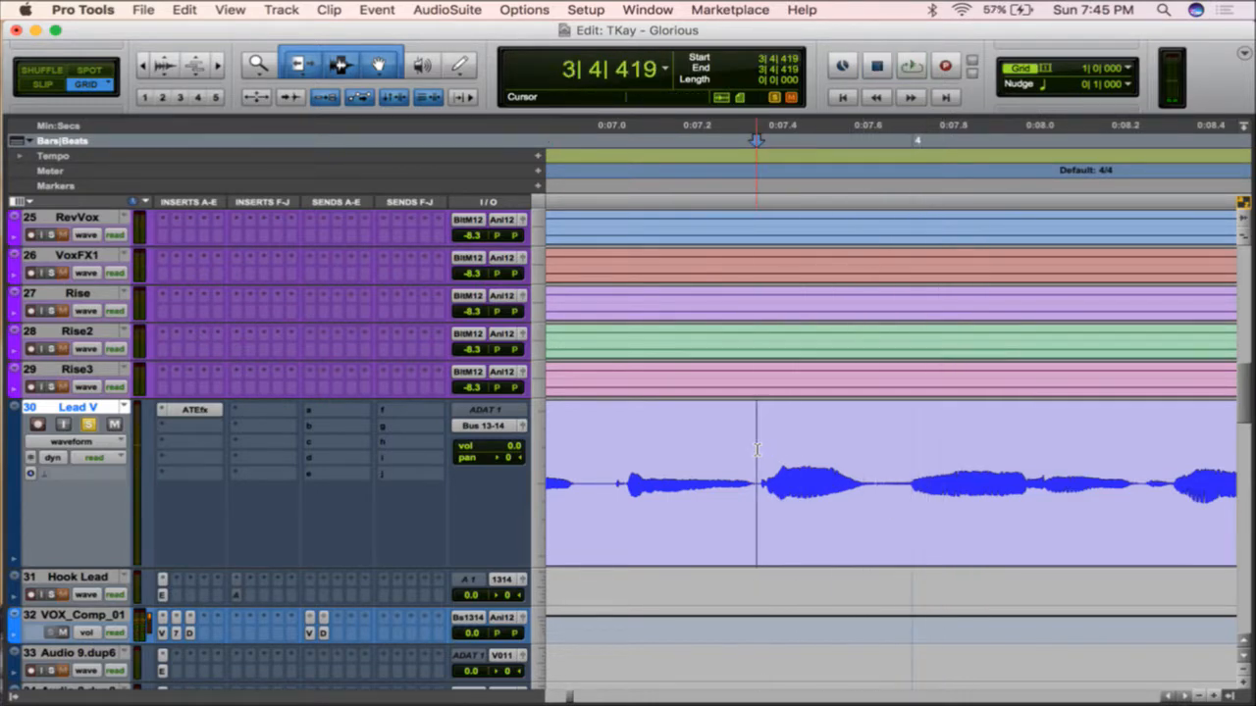
# - Split the Lead V clip at 3|4|426, just before the word onset, and fade the audio on both sides of the cut
pyautogui.press('t')
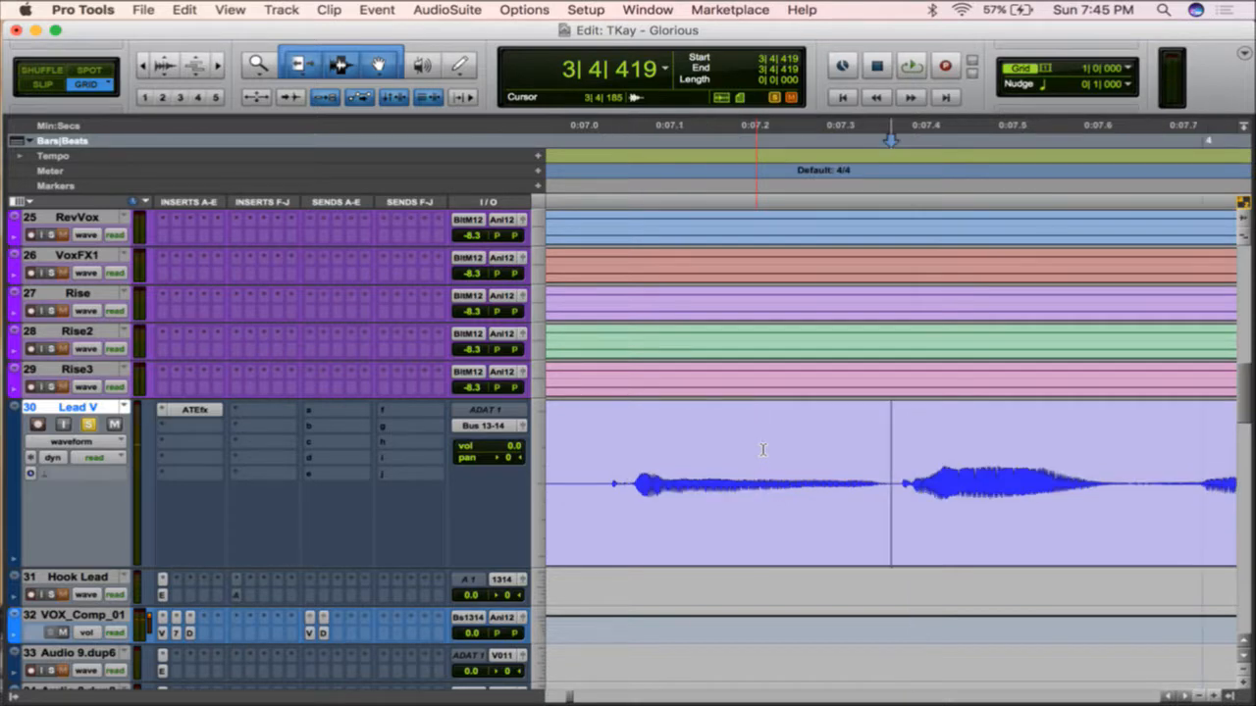
pyautogui.click(894, 457)
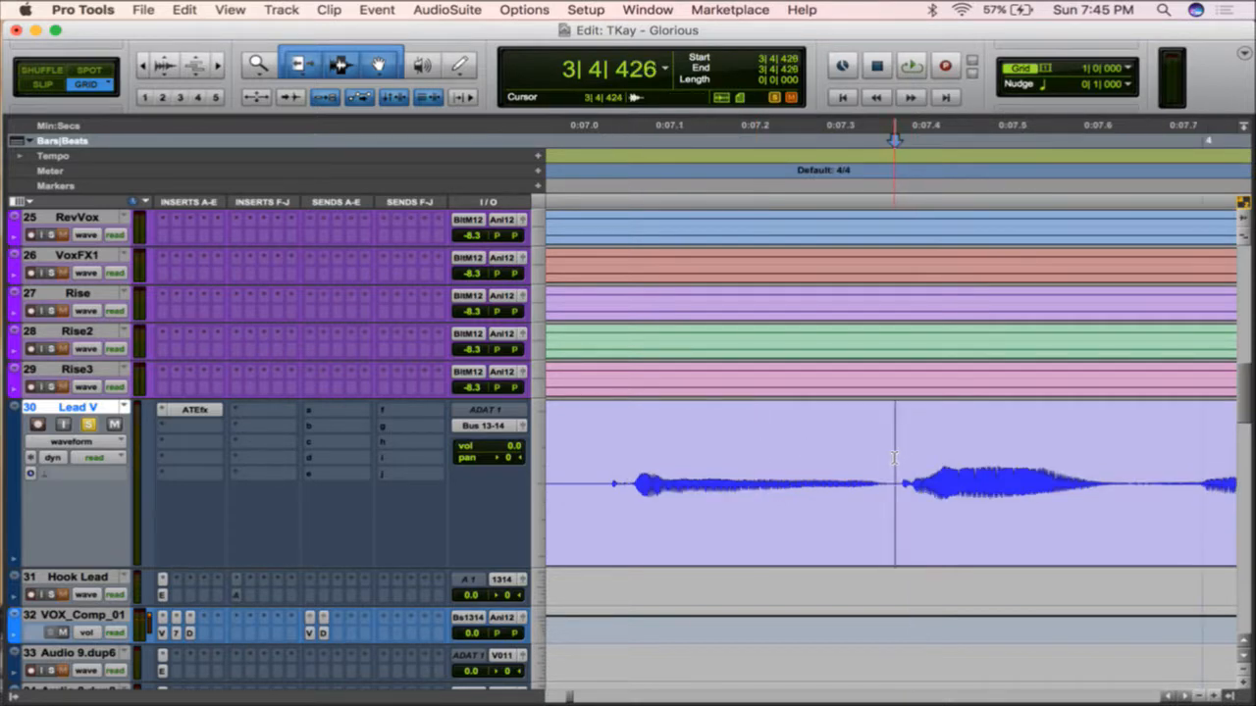
pyautogui.press('b')
pyautogui.moveTo(887, 427); pyautogui.dragTo(916, 425)
# - Play Lead V from 3|3|816 across the faded cut to check the transition
pyautogui.click(567, 440)
pyautogui.press('space')
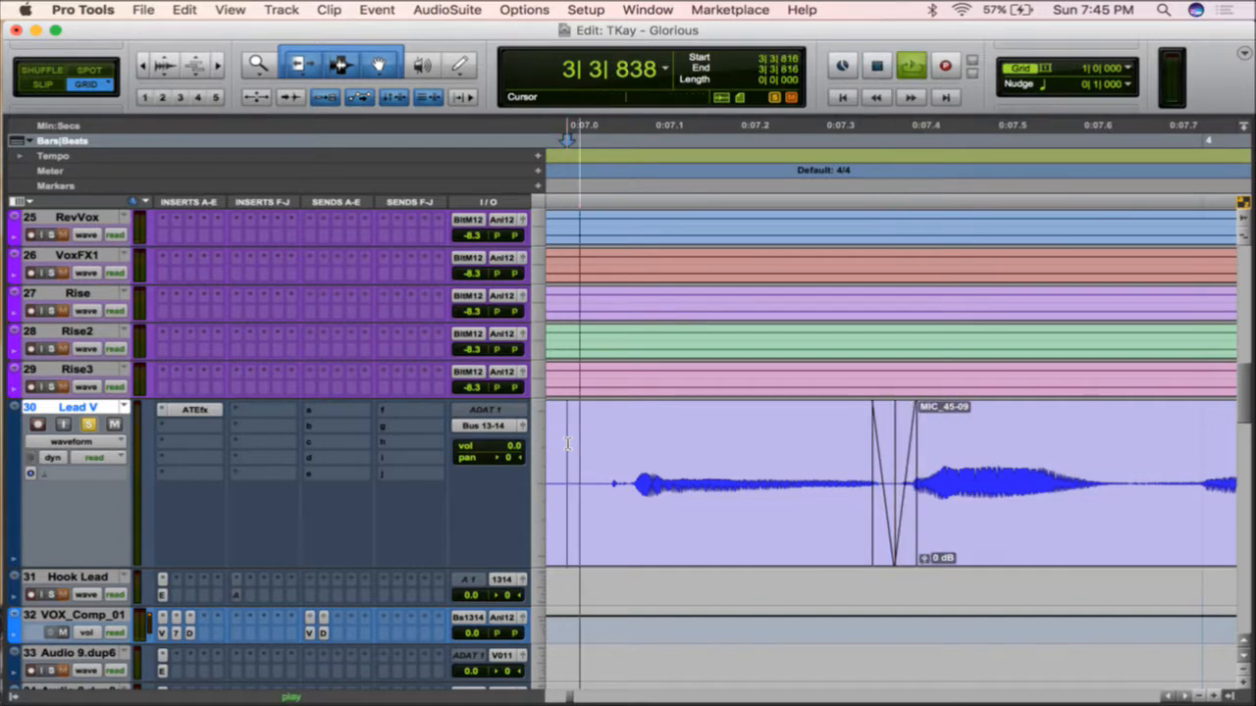
pyautogui.press('space')
pyautogui.press('space')
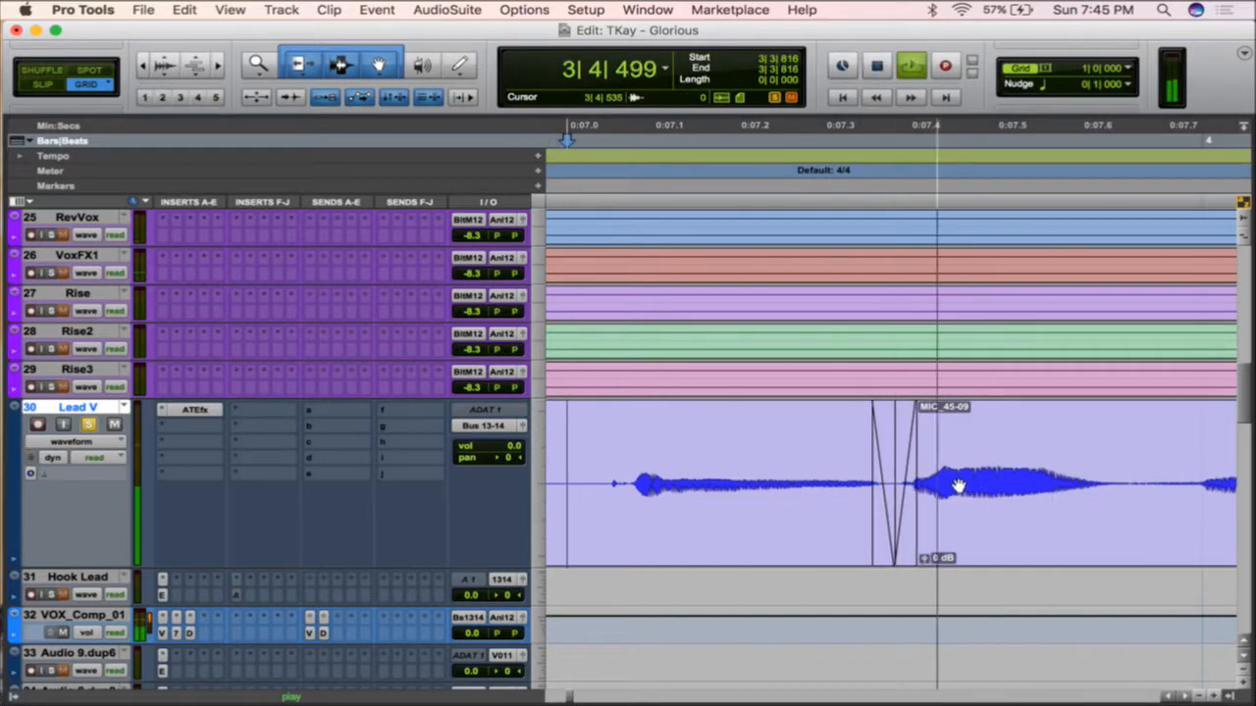
# - Adjust the fade-in at the start of clip MIC_45-09 to span 3|4|426 to 3|4|467 and play it back
pyautogui.press('space')
pyautogui.click(914, 477)
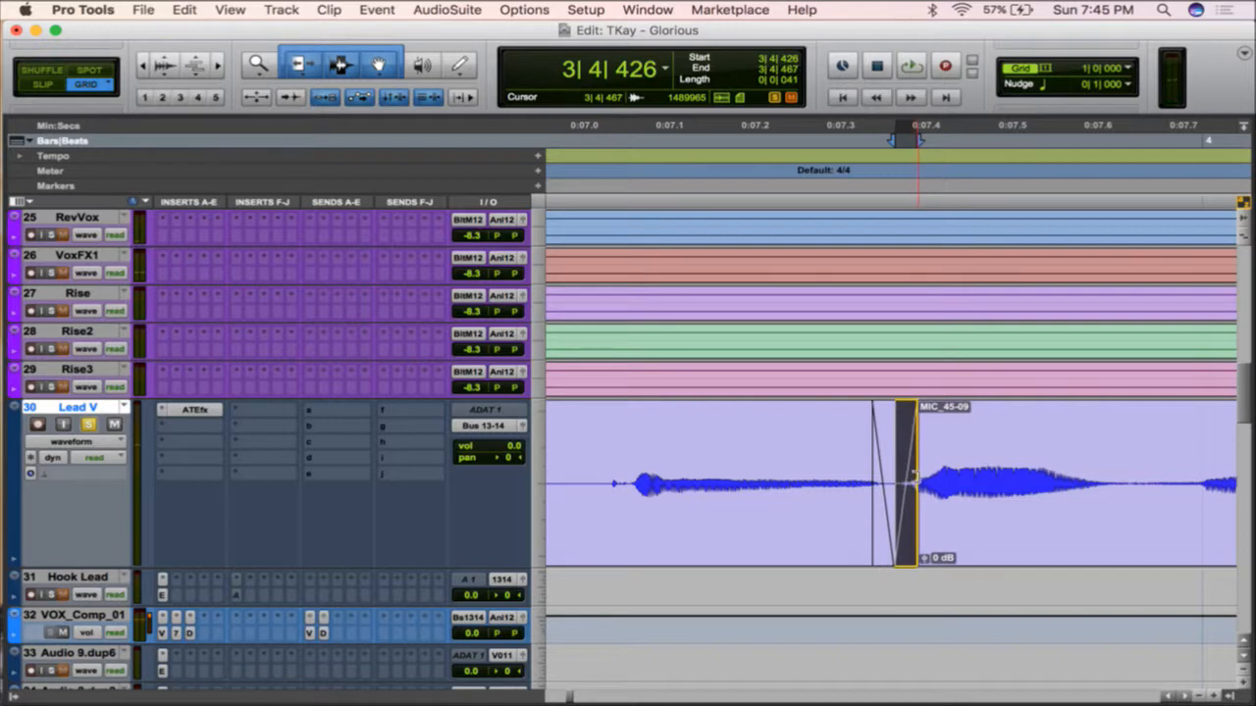
pyautogui.click(579, 451)
pyautogui.press('space')
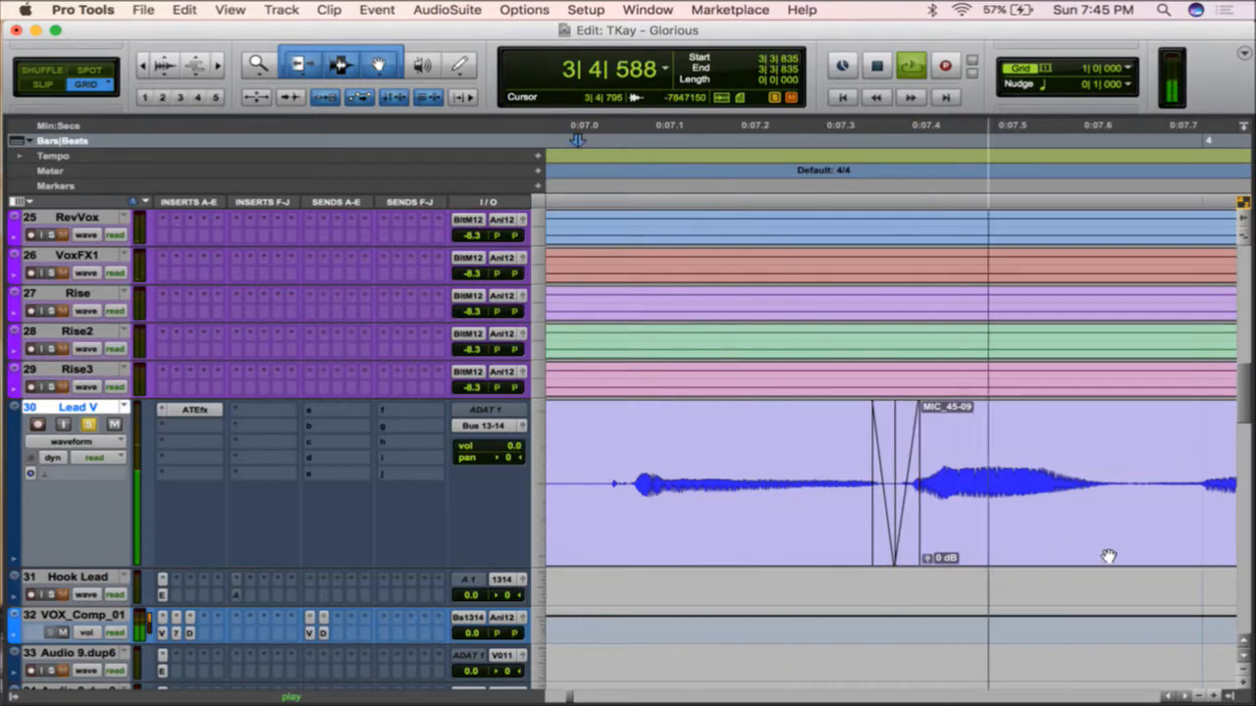
# - Split the Lead V clip in the gap at about 8.26 s and add a fade-out before and a fade-in after the cut
pyautogui.hscroll(5, 1108, 556)
pyautogui.scroll(1, 1109, 556)
pyautogui.press('space')
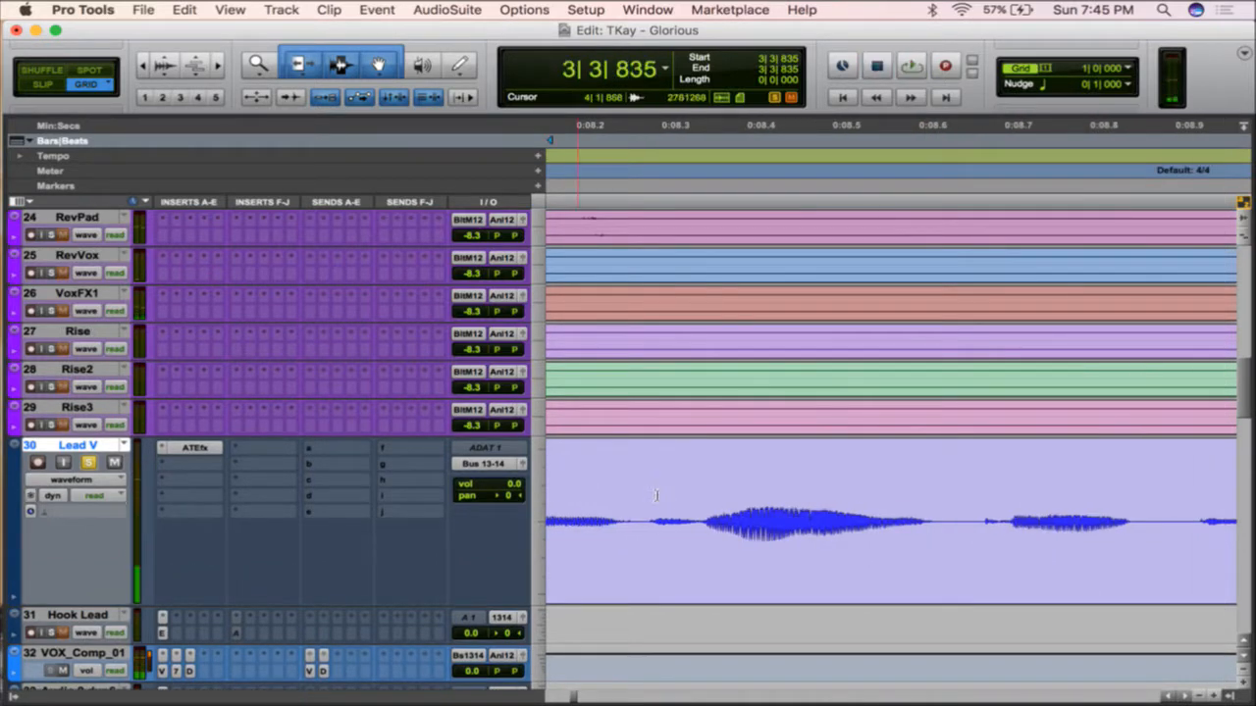
pyautogui.click(641, 490)
pyautogui.press('b')
pyautogui.moveTo(638, 462); pyautogui.dragTo(691, 462)
# - Play back the Lead V transition into MIC_45-11 from two starting points to check the new fades
pyautogui.click(560, 475)
pyautogui.press('space')
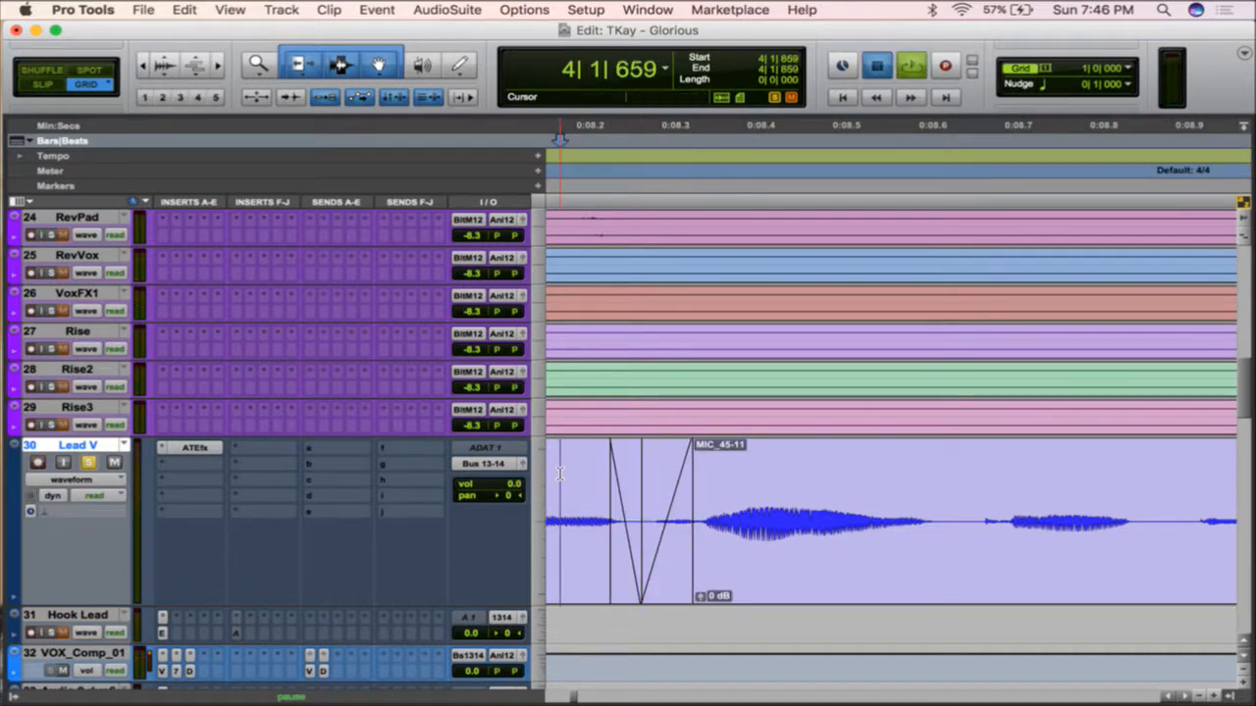
pyautogui.press('space')
pyautogui.press('r')
pyautogui.press('r')
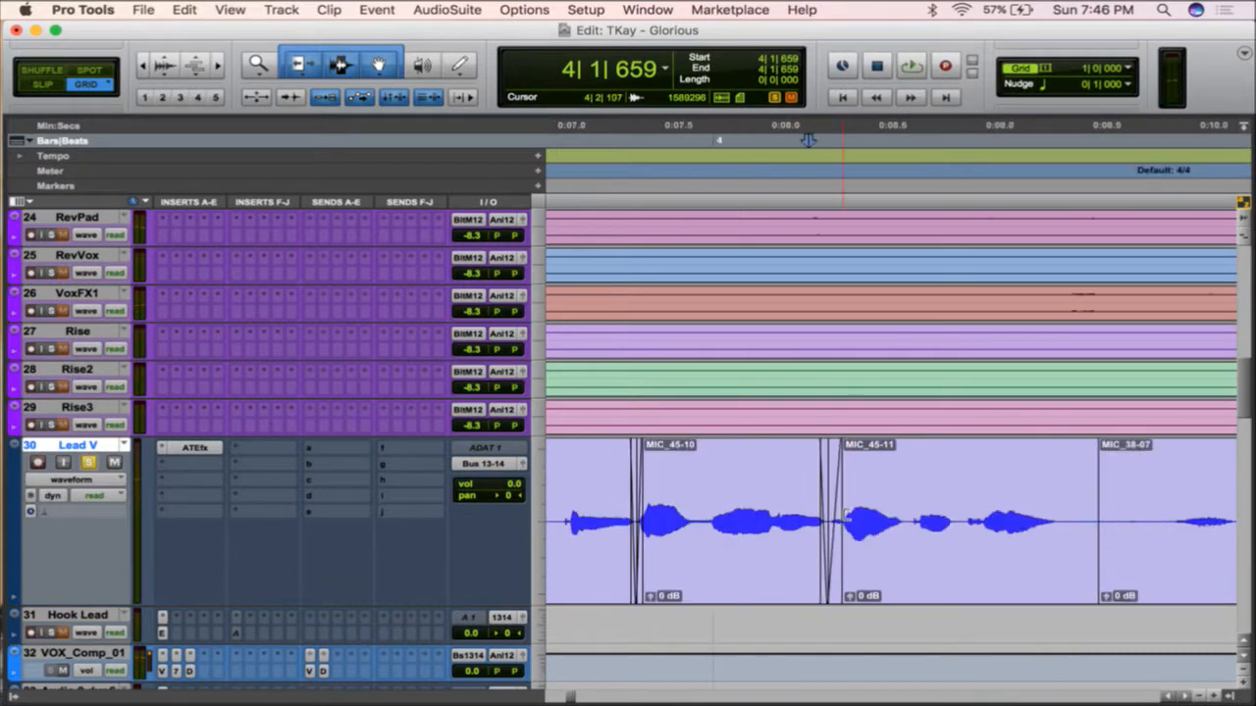
pyautogui.click(693, 490)
pyautogui.press('space')
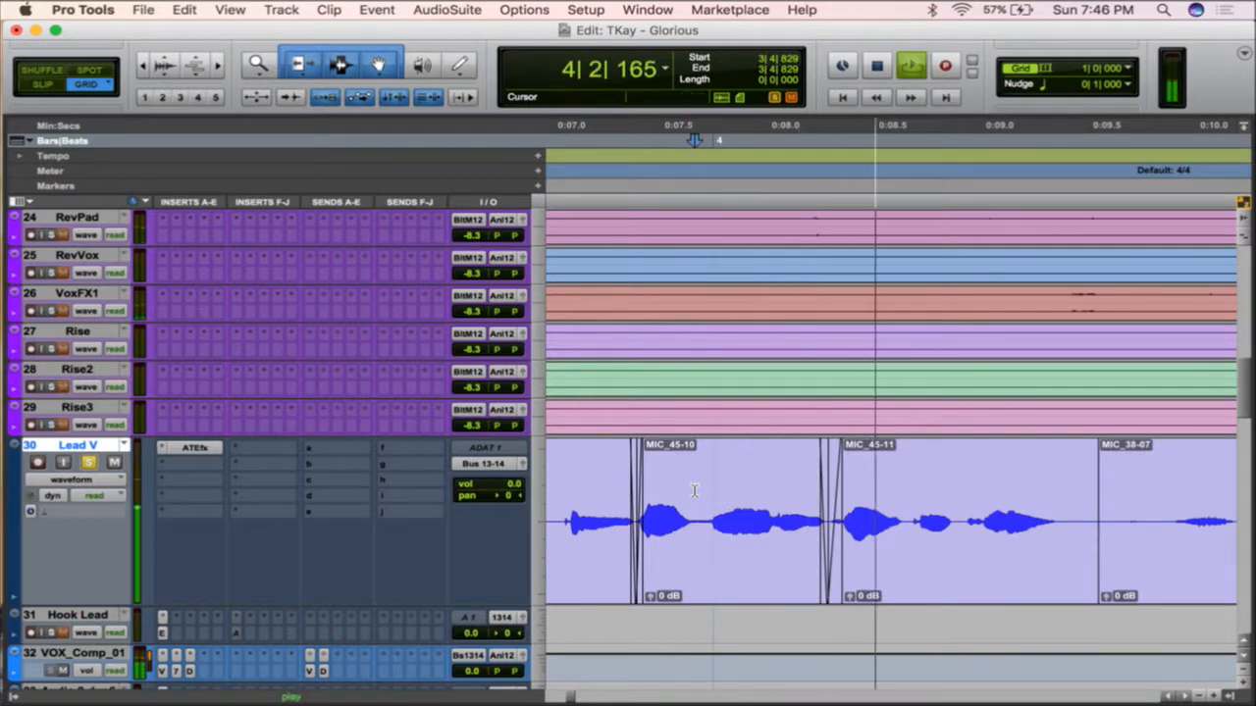
pyautogui.press('space')
# - Shorten the fade-in at the start of MIC_45-11 slightly and play the transition back
pyautogui.press('t')
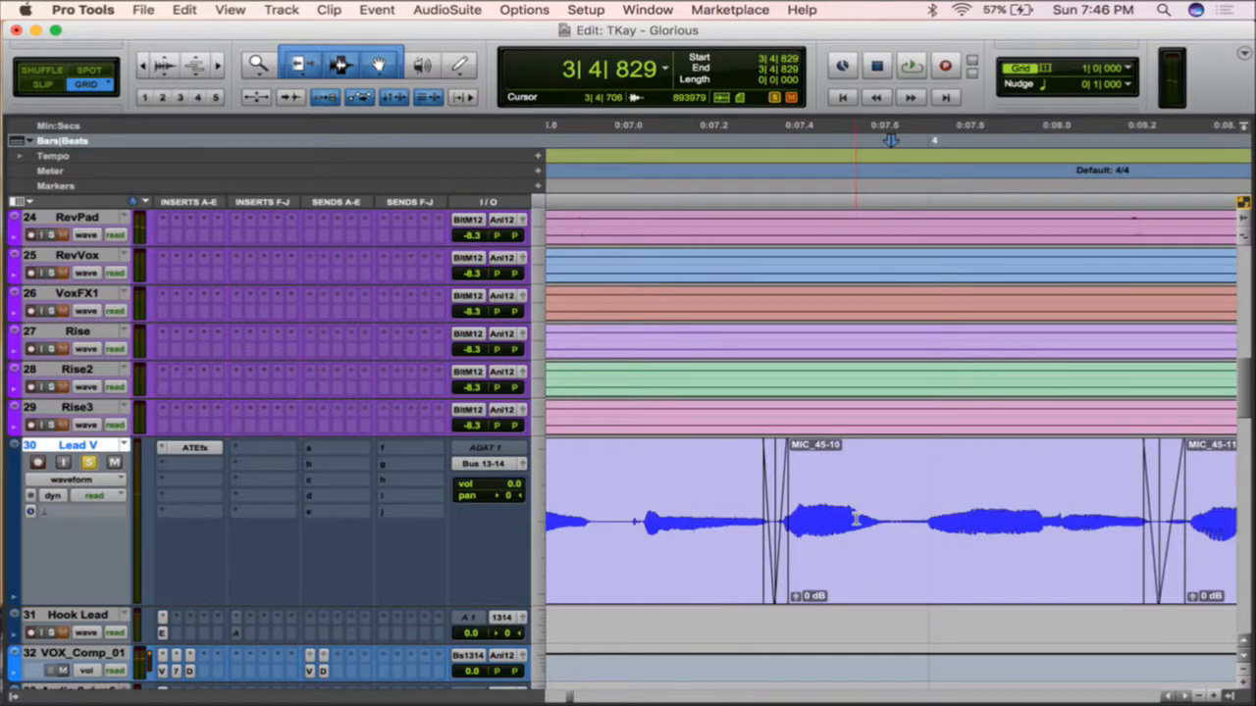
pyautogui.press('t')
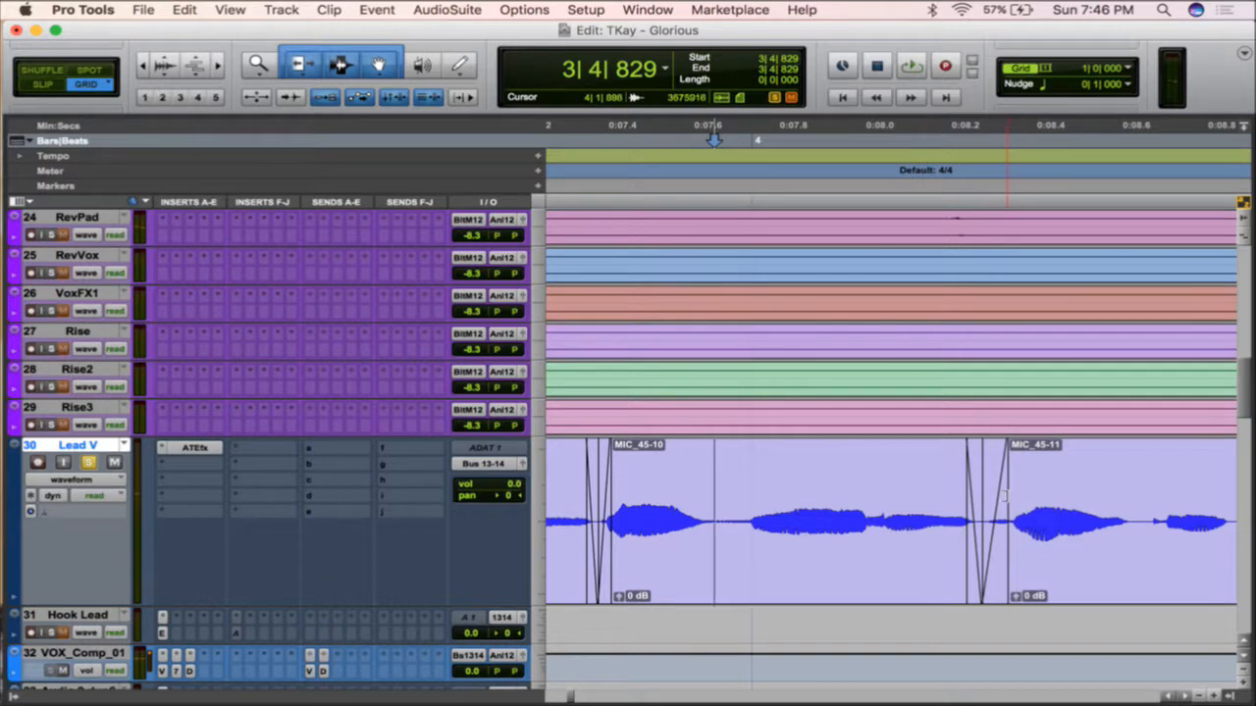
pyautogui.moveTo(1008, 497); pyautogui.dragTo(994, 497)
pyautogui.click(636, 487)
pyautogui.press('space')
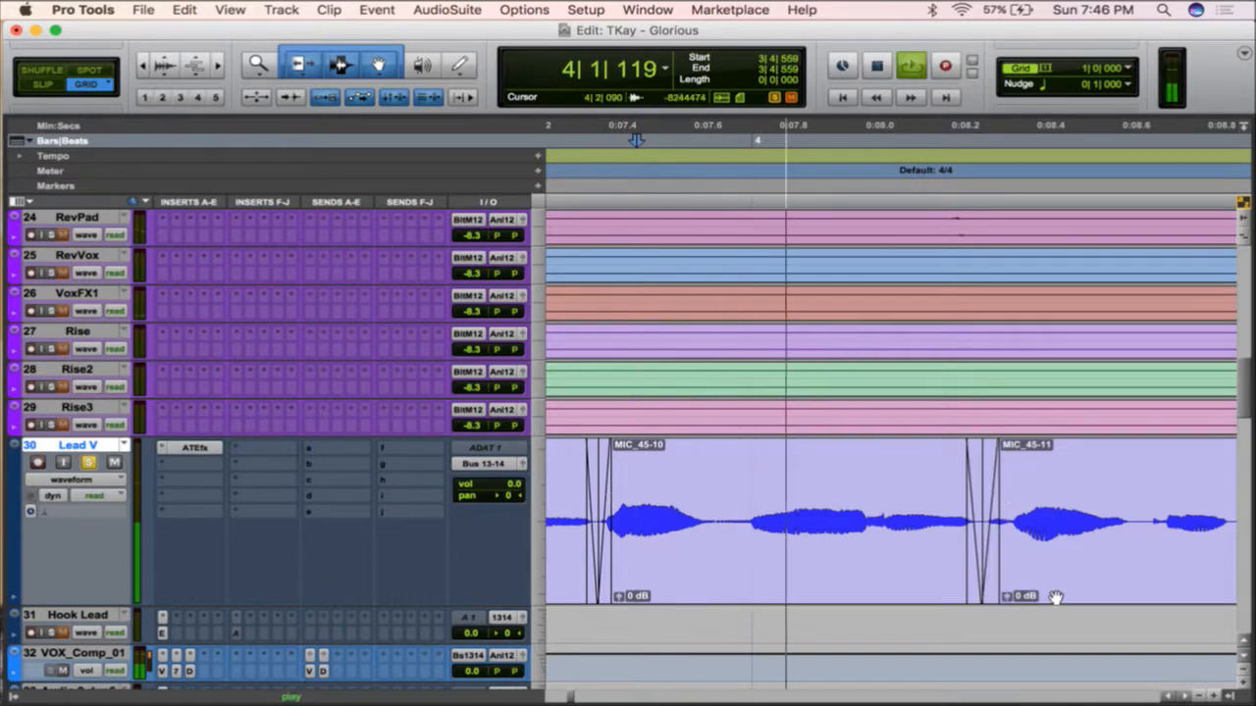
# - Select the quiet area across the join of MIC_45-11 and MIC_38-07 and enlarge the waveforms to inspect it
pyautogui.scroll(-1, 981, 485)
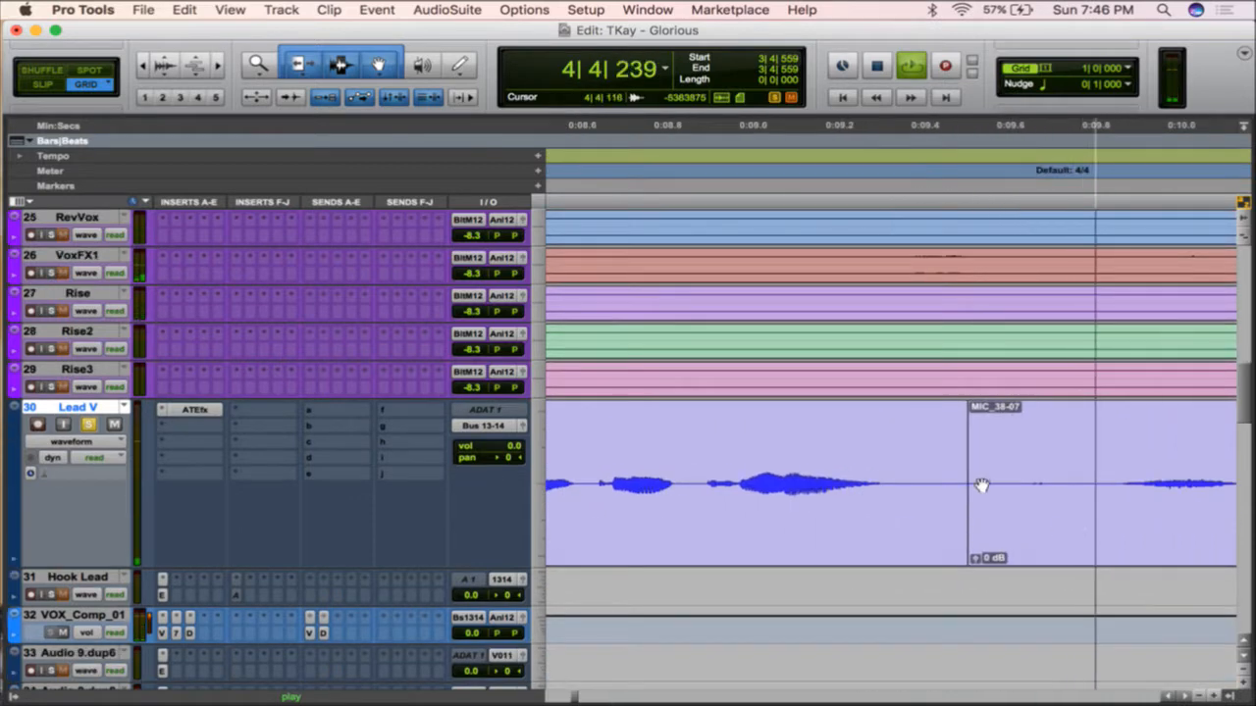
pyautogui.press('space')
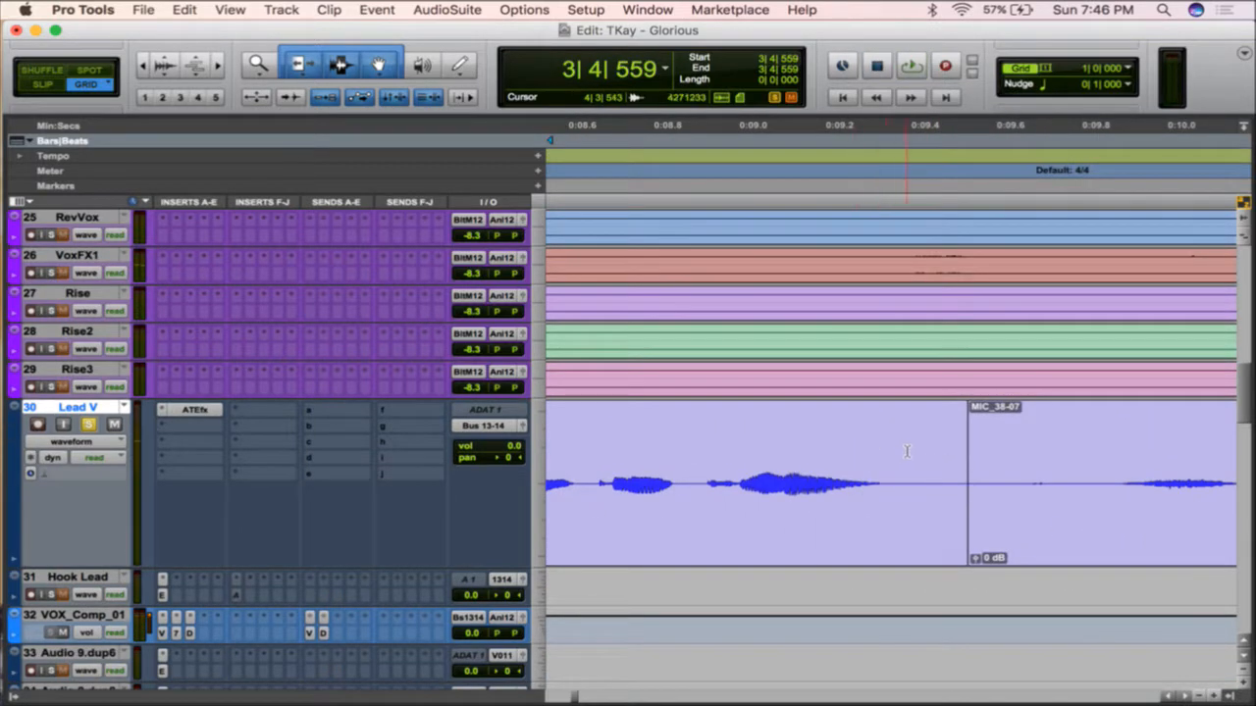
pyautogui.moveTo(907, 452); pyautogui.dragTo(1005, 461)
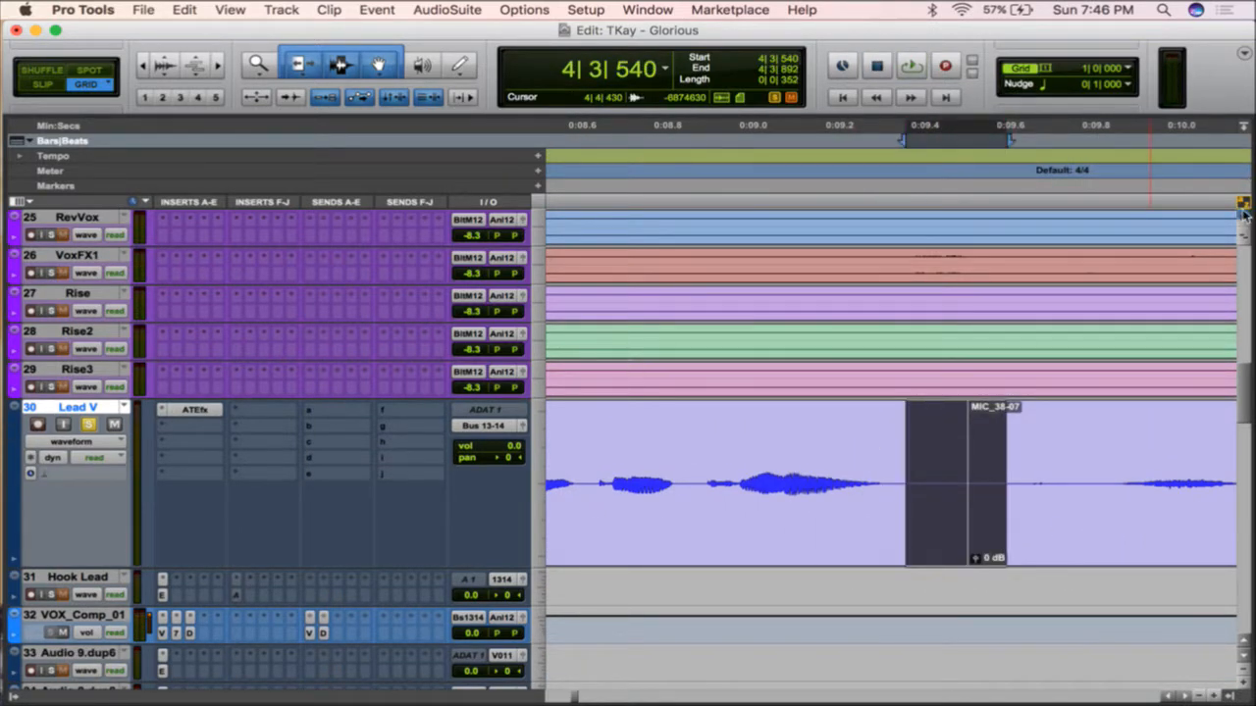
pyautogui.moveTo(1245, 215); pyautogui.dragTo(1245, 147)
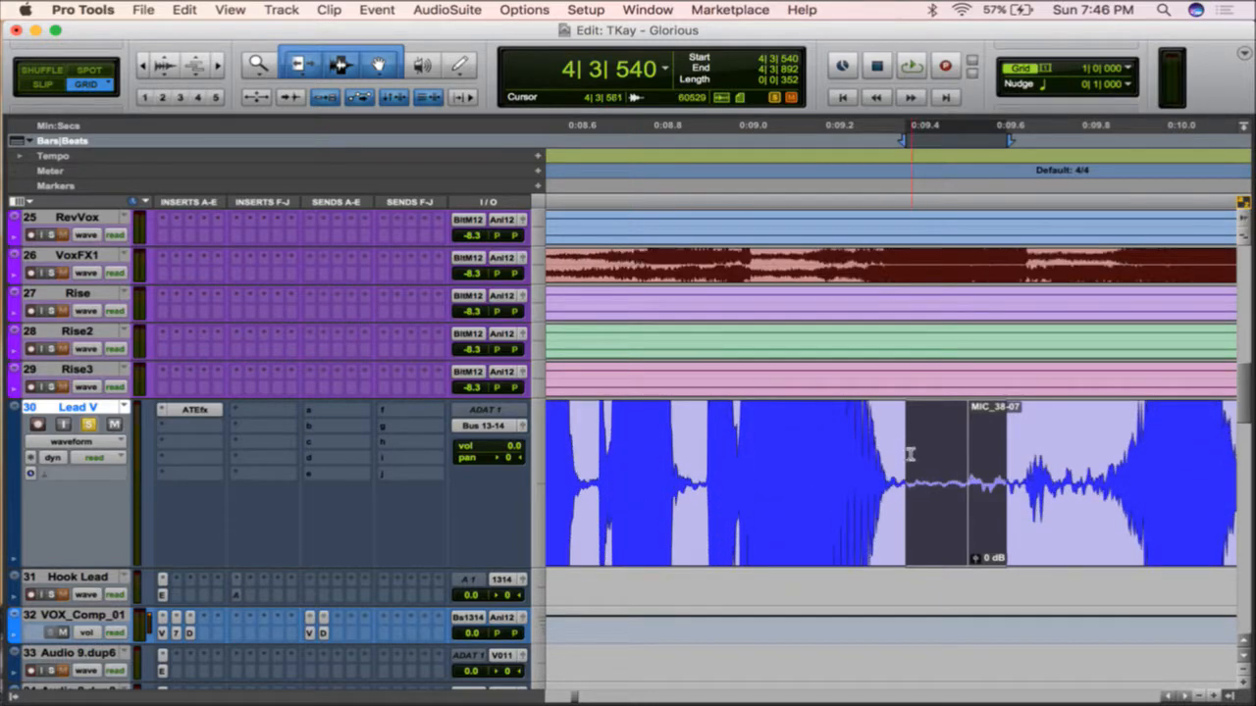
pyautogui.moveTo(910, 454); pyautogui.dragTo(1000, 456)
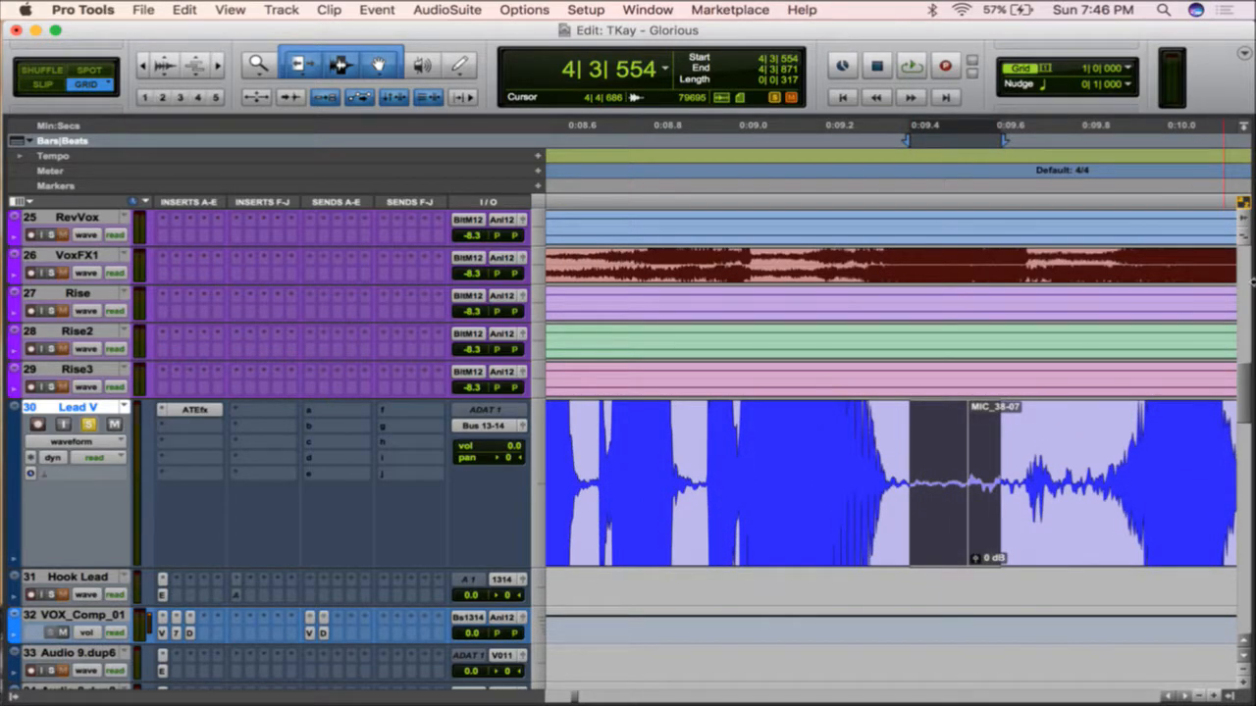
# - Trim the end of MIC_45-11 back to about 4|3|554, add a fade-out over its tail, and play it back
pyautogui.hotkey('alt', 'a')
pyautogui.press('t')
pyautogui.press('t')
pyautogui.press('t')
pyautogui.press('t')
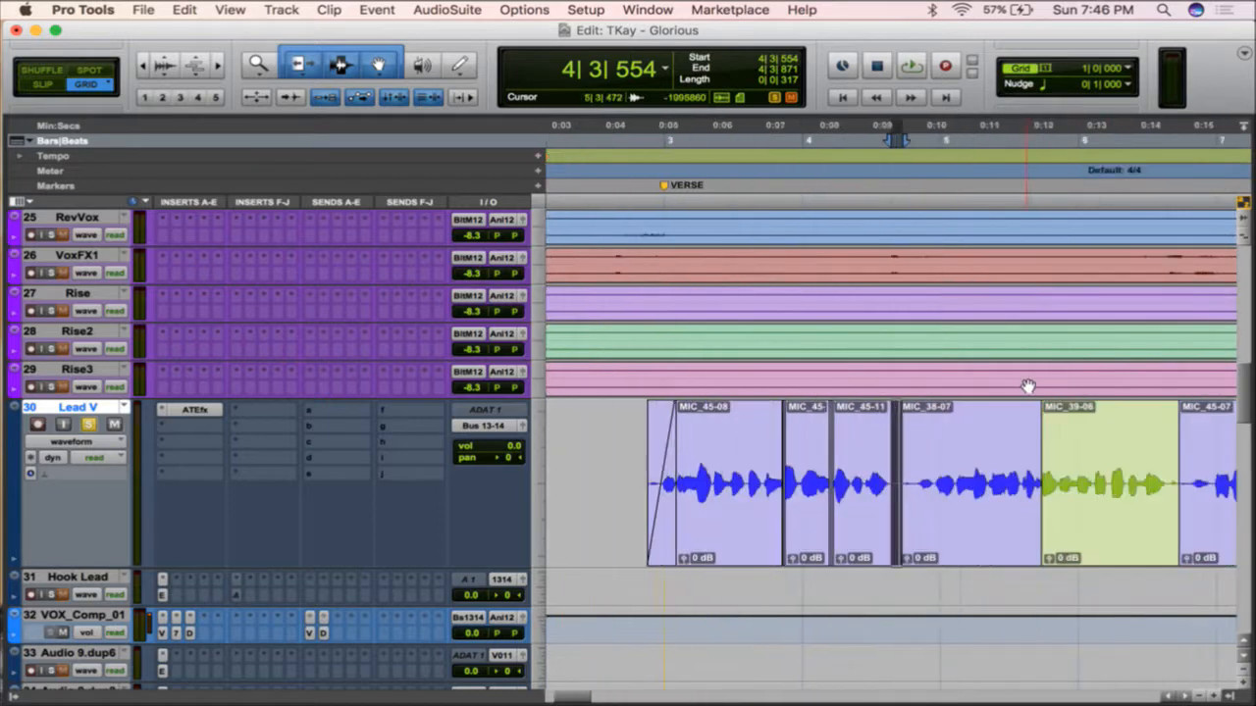
pyautogui.press('t')
pyautogui.press('t')
pyautogui.press('t')
pyautogui.press('t')
pyautogui.press('t')
pyautogui.press('r')
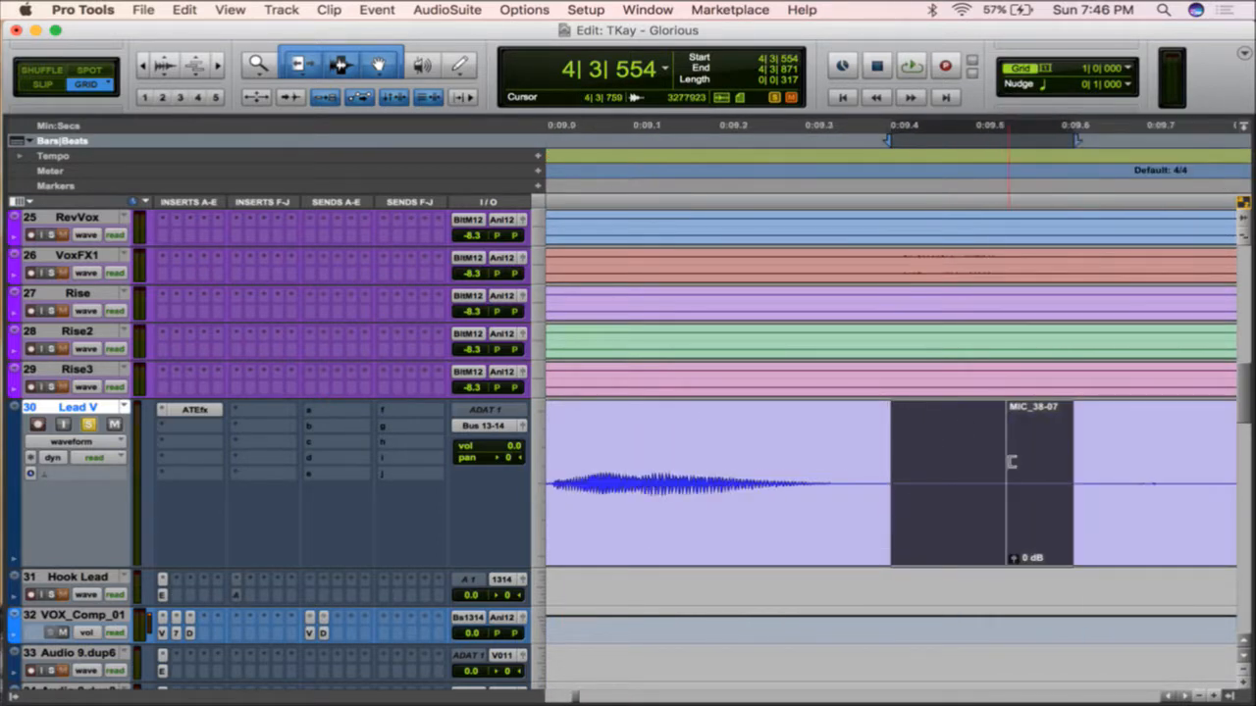
pyautogui.click(889, 444)
pyautogui.press('s')
pyautogui.press('super+s')
pyautogui.moveTo(886, 413); pyautogui.dragTo(736, 422)
pyautogui.press('r')
pyautogui.click(647, 428)
pyautogui.press('space')
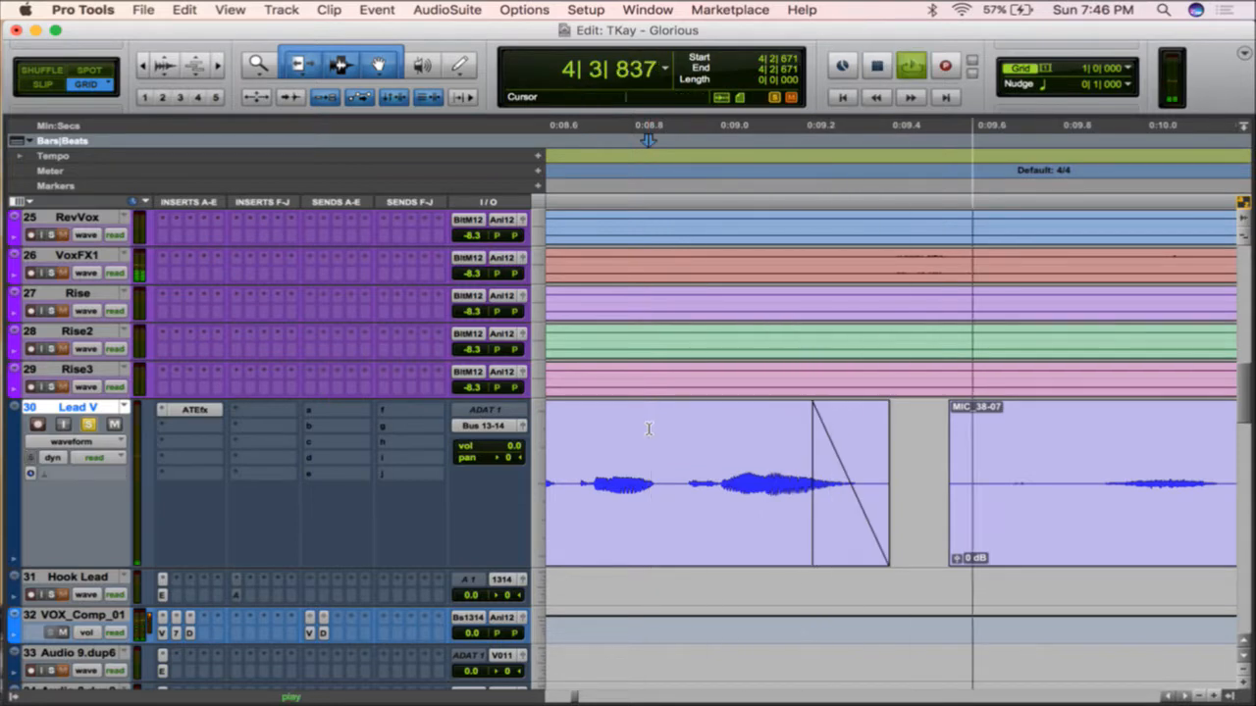
# - Extend the end of MIC_45-11 to 4|3|687 with the fade-out starting at 4|3|366, and play it back
pyautogui.press('space')
pyautogui.moveTo(839, 493); pyautogui.dragTo(925, 494)
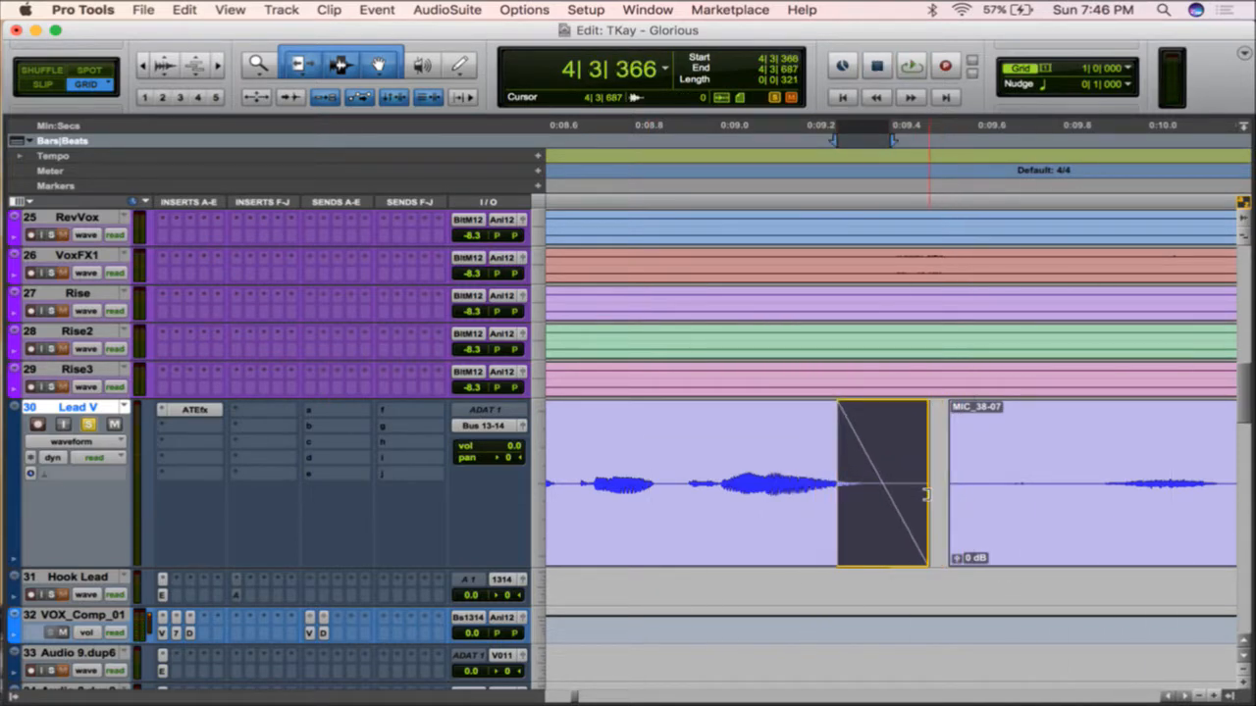
pyautogui.press('r')
pyautogui.click(642, 446)
pyautogui.click(619, 443)
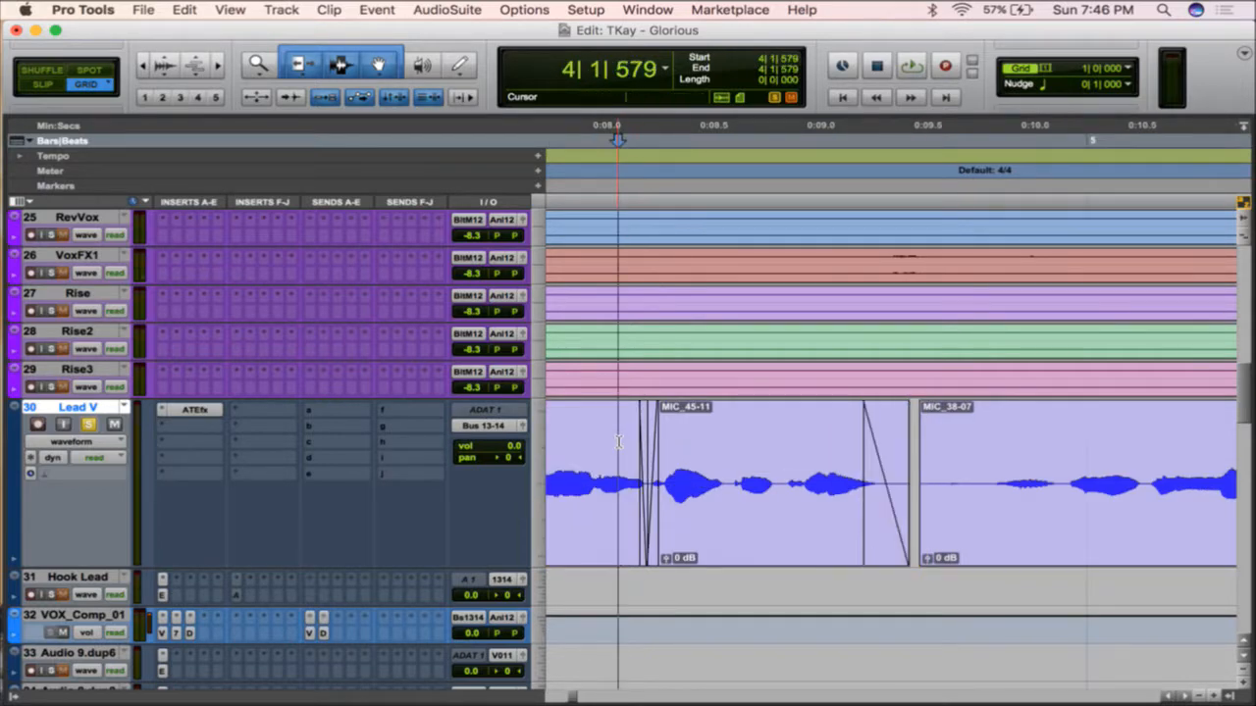
pyautogui.press('space')
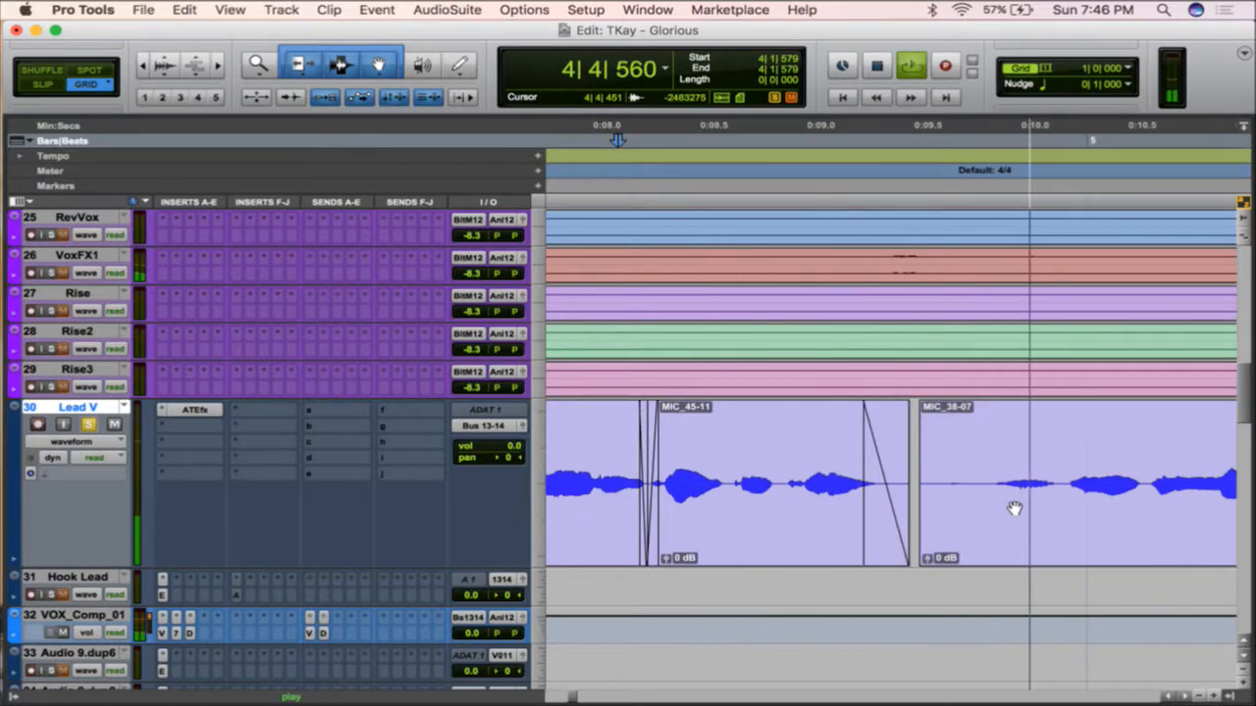
# - Stop playback and delete the fade-out at the end of MIC_45-11
pyautogui.press('space')
pyautogui.click(881, 526)
pyautogui.press('Delete')
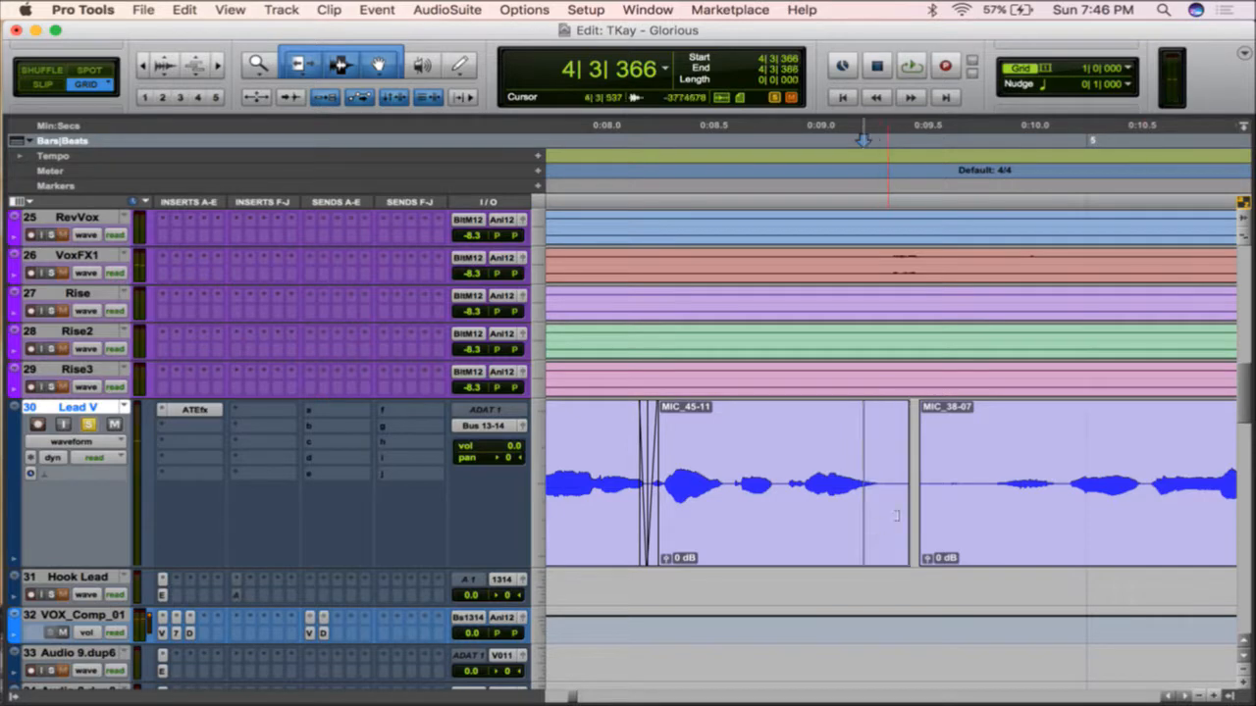
# - Enlarge the waveform display vertically and play back the end of MIC_45-11
pyautogui.press('super+alt+bracketright')
pyautogui.press('super+alt+bracketright')
pyautogui.press('super+alt+bracketright')
pyautogui.press('space')
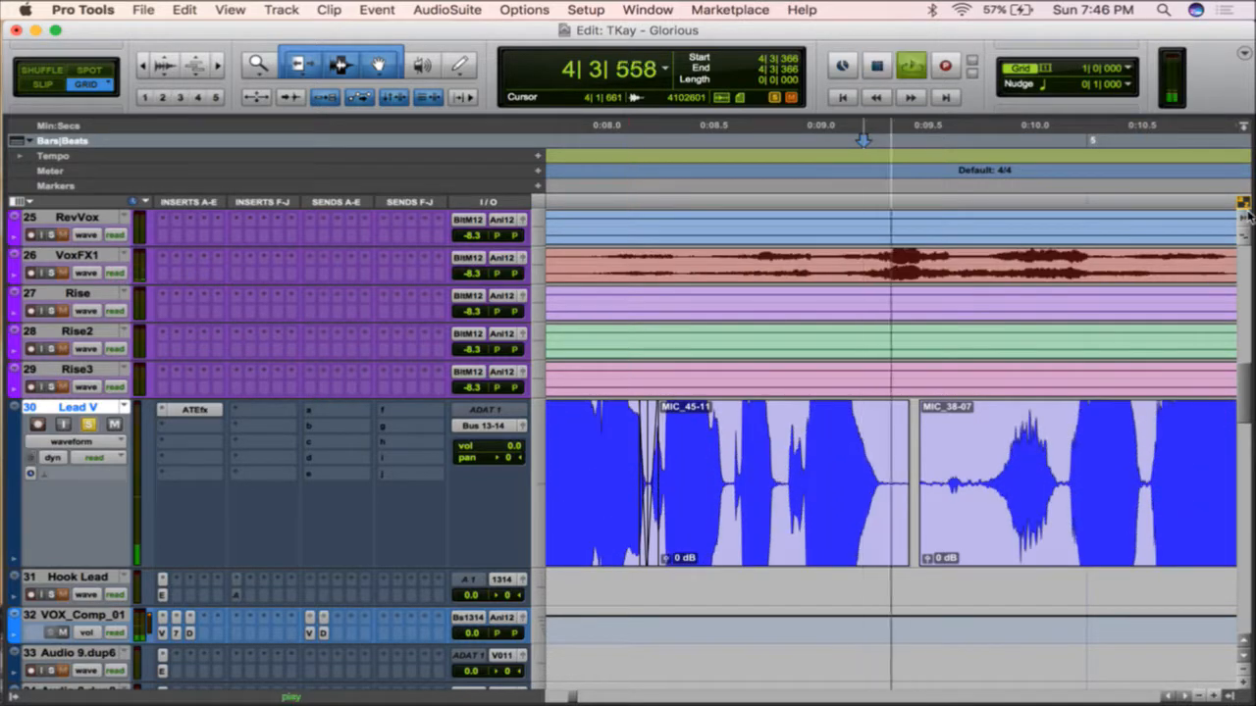
pyautogui.press('space')
pyautogui.click(785, 449)
pyautogui.press('space')
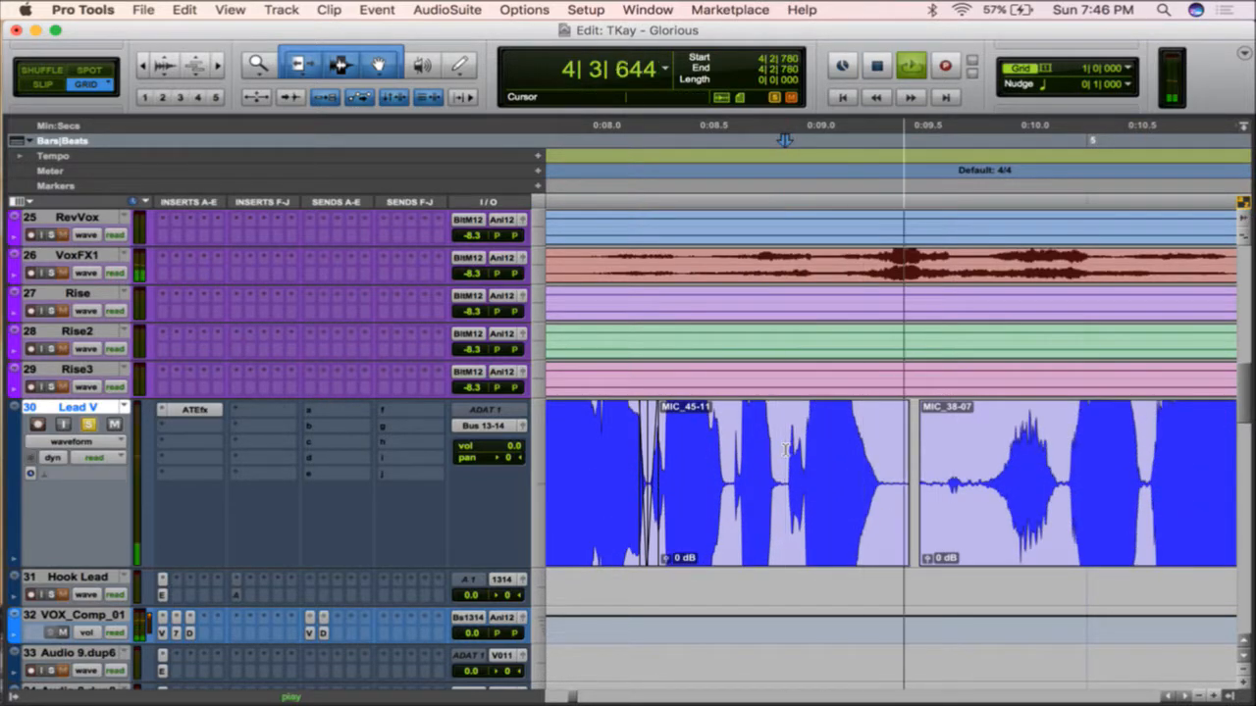
pyautogui.press('space')
# - Extend the end of MIC_45-11 to 4|4|007, over the start of MIC_38-07, and play it back
pyautogui.moveTo(906, 483); pyautogui.dragTo(950, 480)
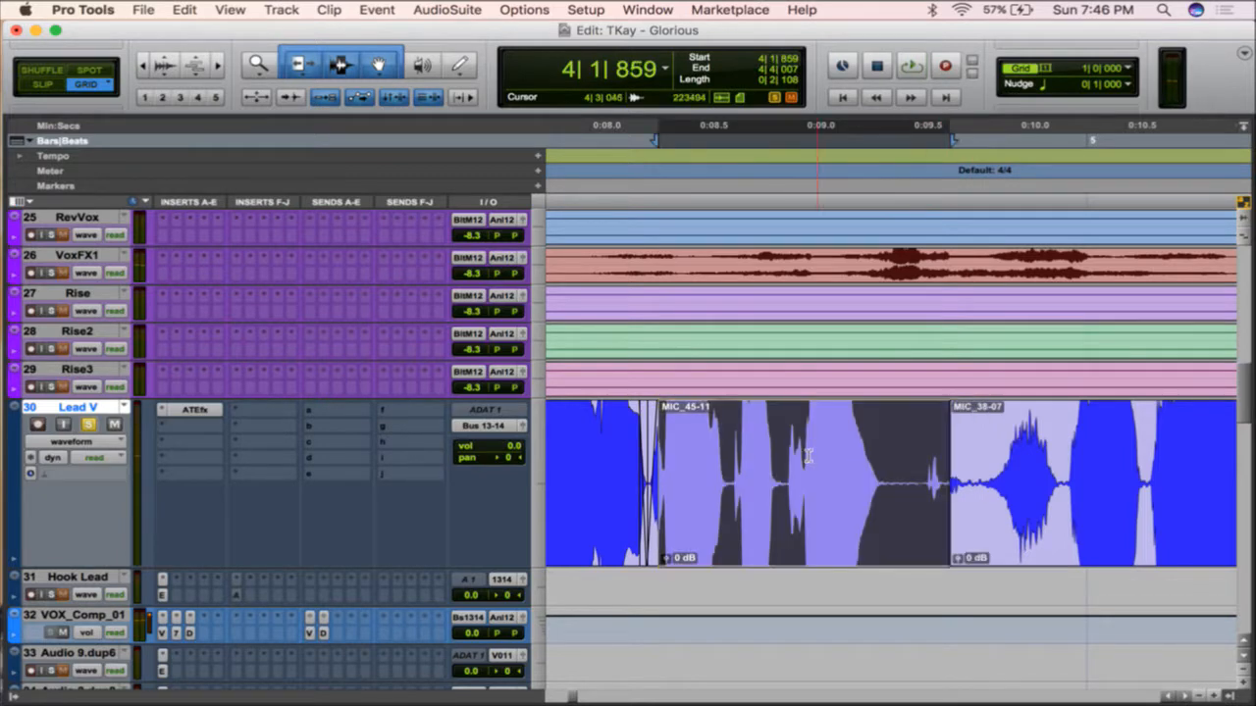
pyautogui.click(808, 454)
pyautogui.press('space')
pyautogui.press('space')
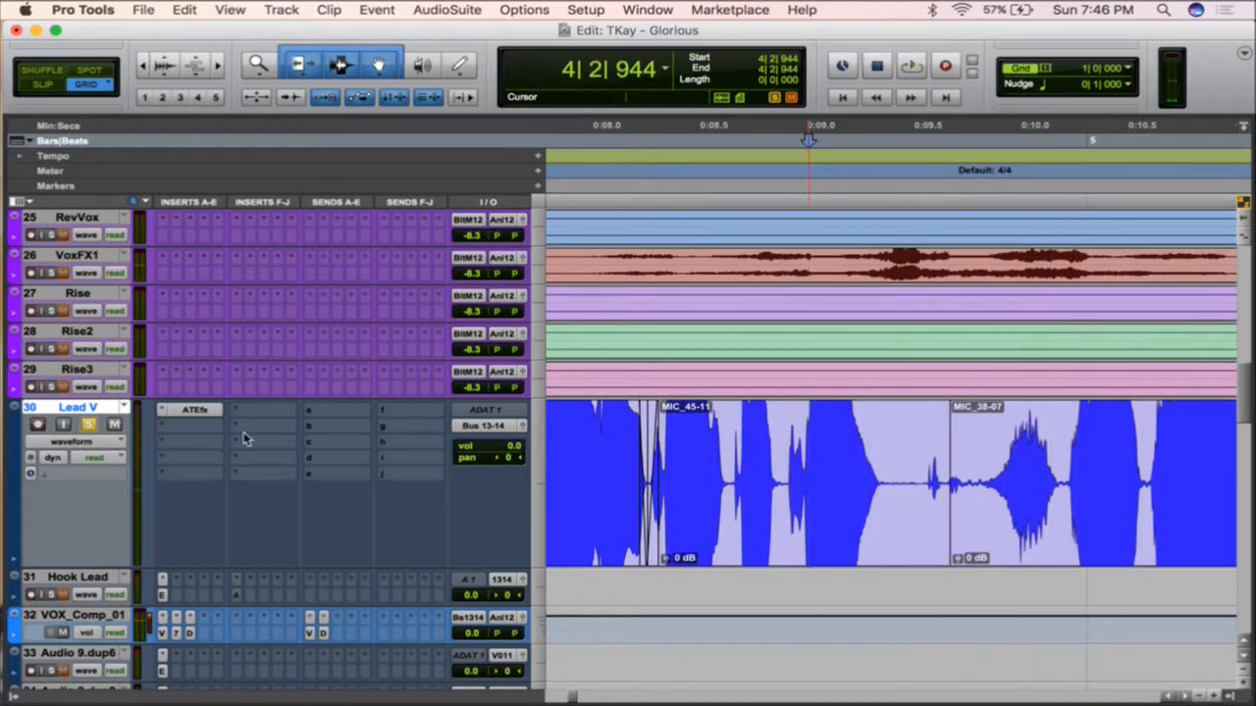
pyautogui.press('space')
pyautogui.press('space')
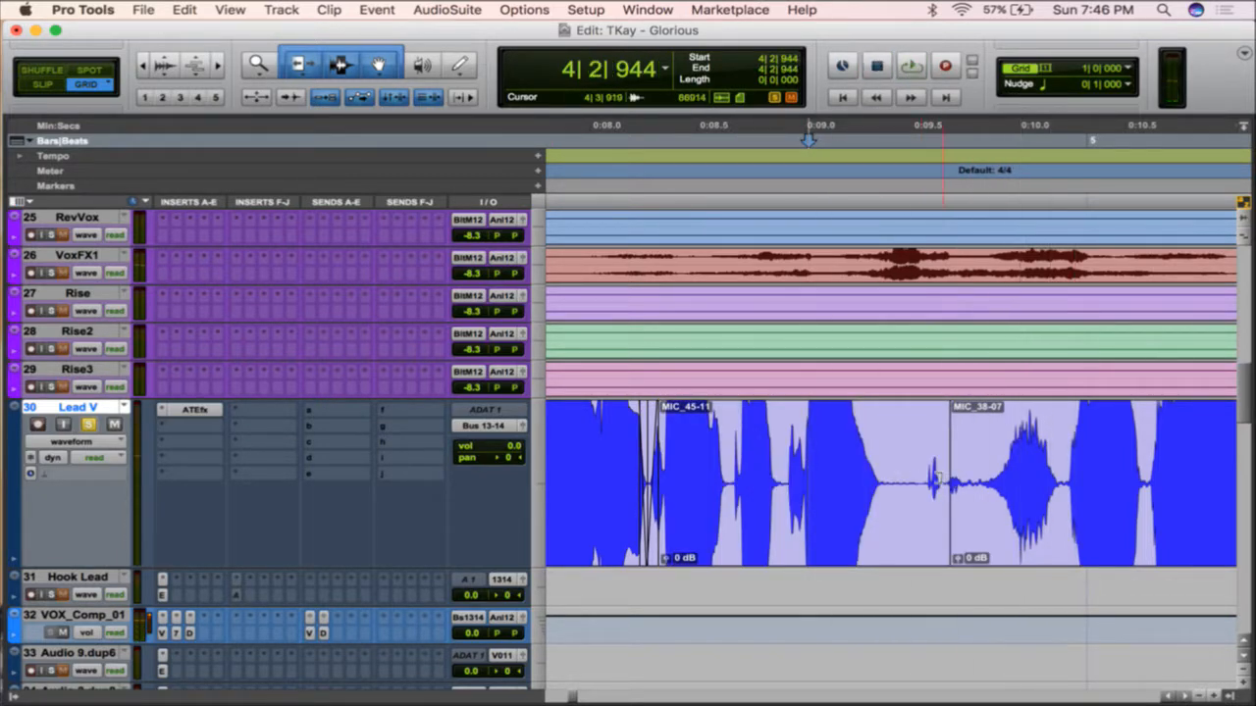
# - Split MIC_45-11 at 4|3|796, just before the short sound near its end, and select the separated piece
pyautogui.click(925, 474)
pyautogui.press('super+bracketright')
pyautogui.press('super+bracketright')
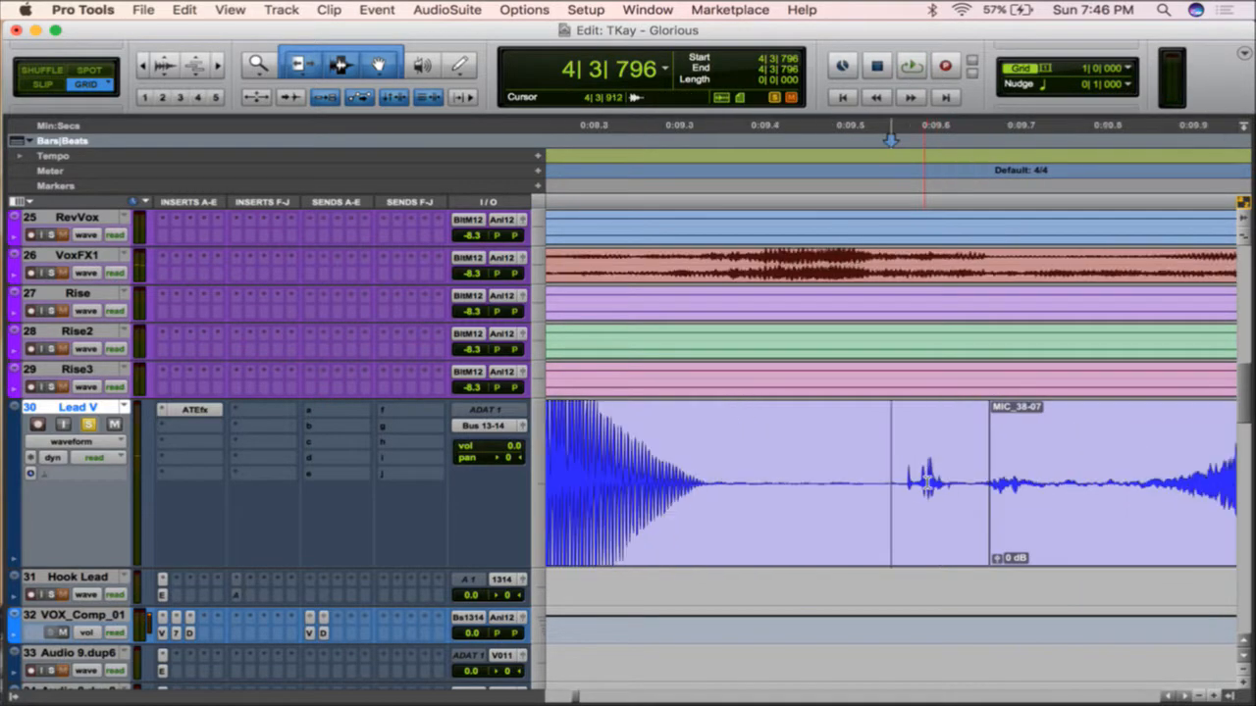
pyautogui.press('super+e')
pyautogui.click(944, 557)
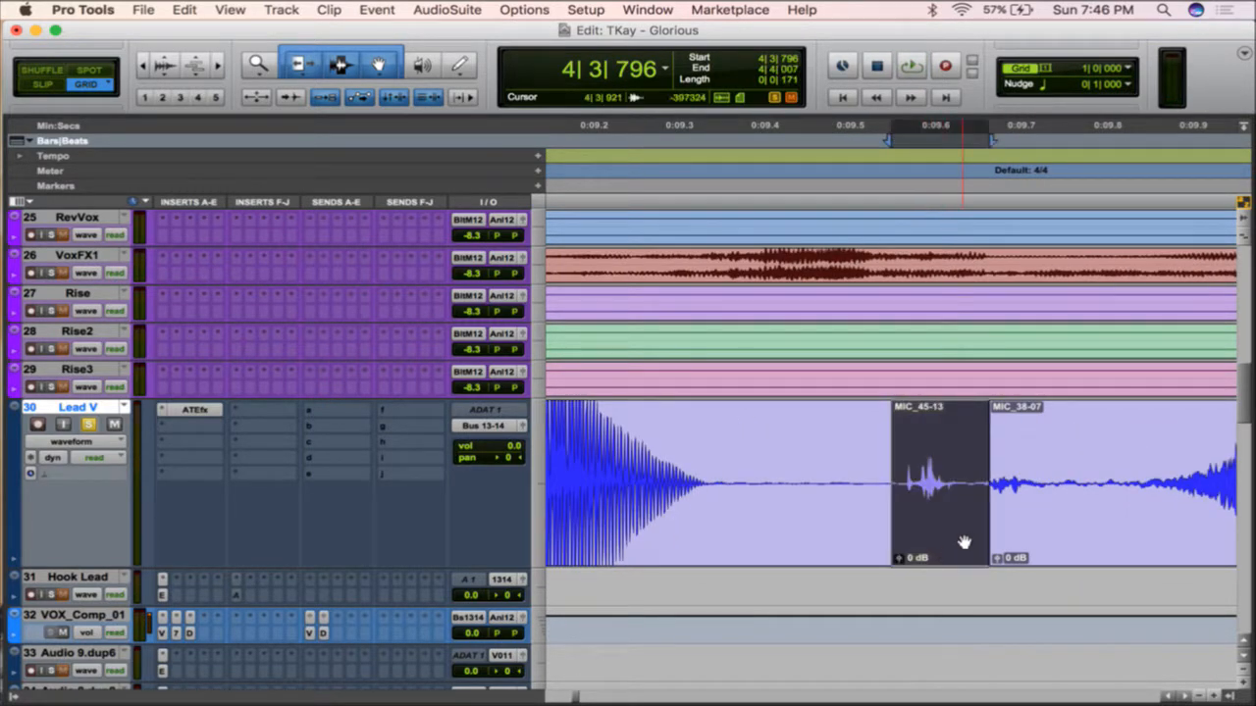
# - Move the separated short sound earlier so it starts at 4|3|542, and play the phrase back
pyautogui.moveTo(964, 542); pyautogui.dragTo(816, 538)
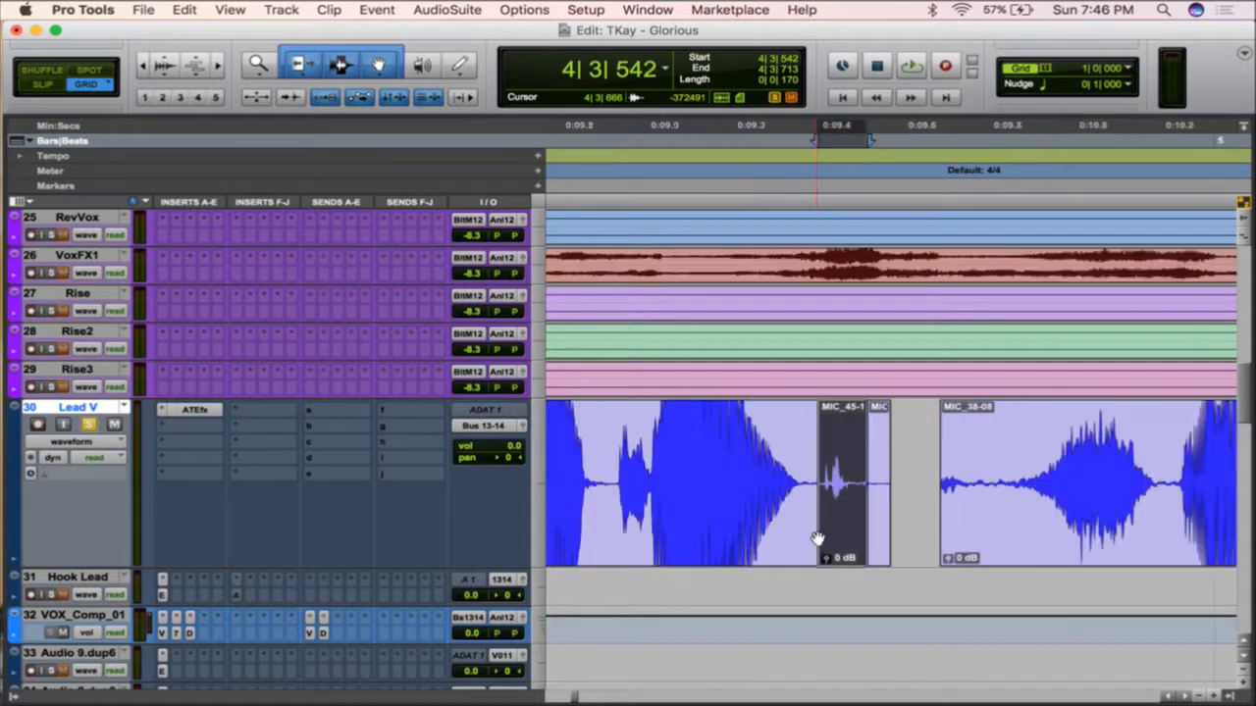
pyautogui.press('super+bracketleft')
pyautogui.click(747, 481)
pyautogui.press('space')
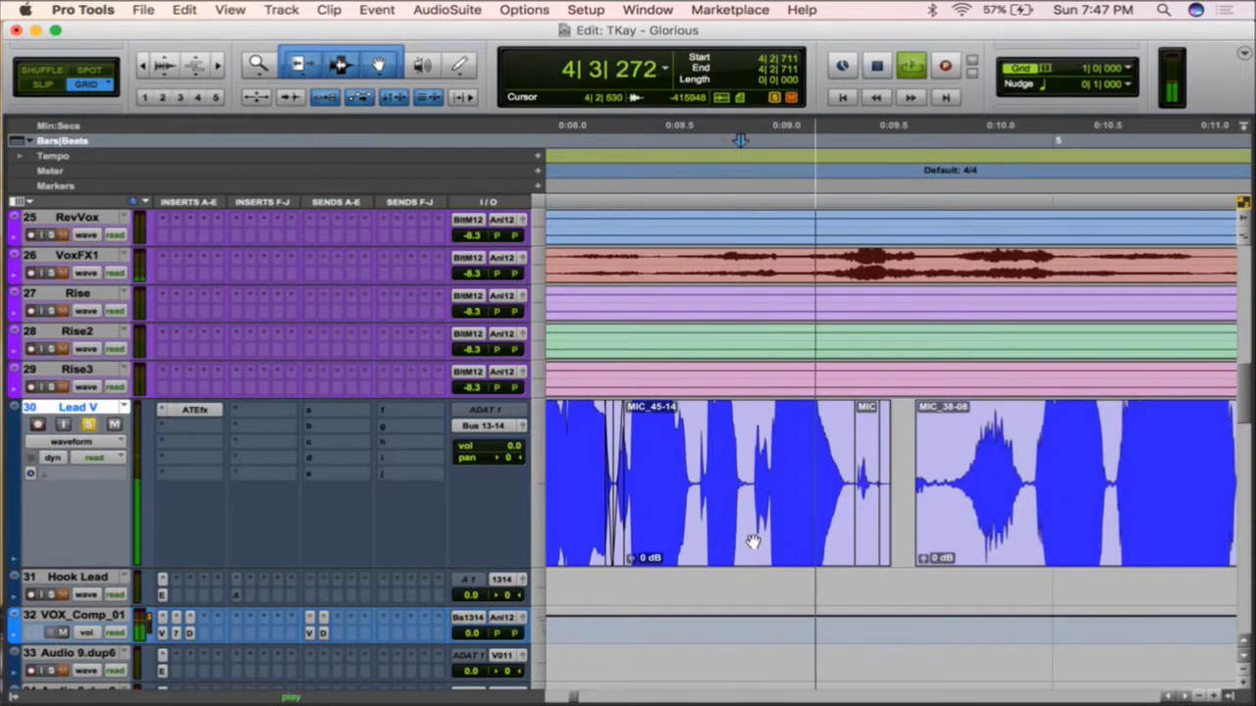
# - Delete the leftover piece after the moved sound and crossfade its start with the preceding clip from 4|3|457 to 4|3|495
pyautogui.click(886, 513)
pyautogui.press('Delete')
pyautogui.press('super+bracketright')
pyautogui.press('super+bracketright')
pyautogui.press('super+bracketright')
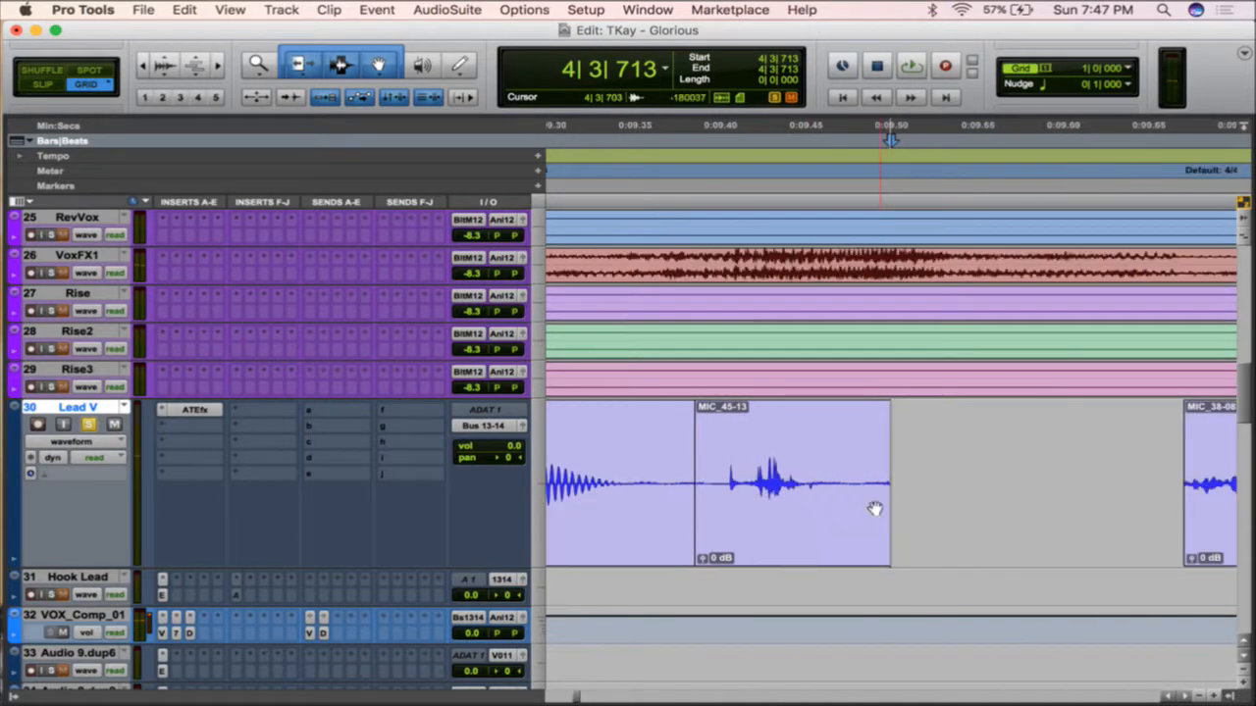
pyautogui.moveTo(704, 486); pyautogui.dragTo(596, 542)
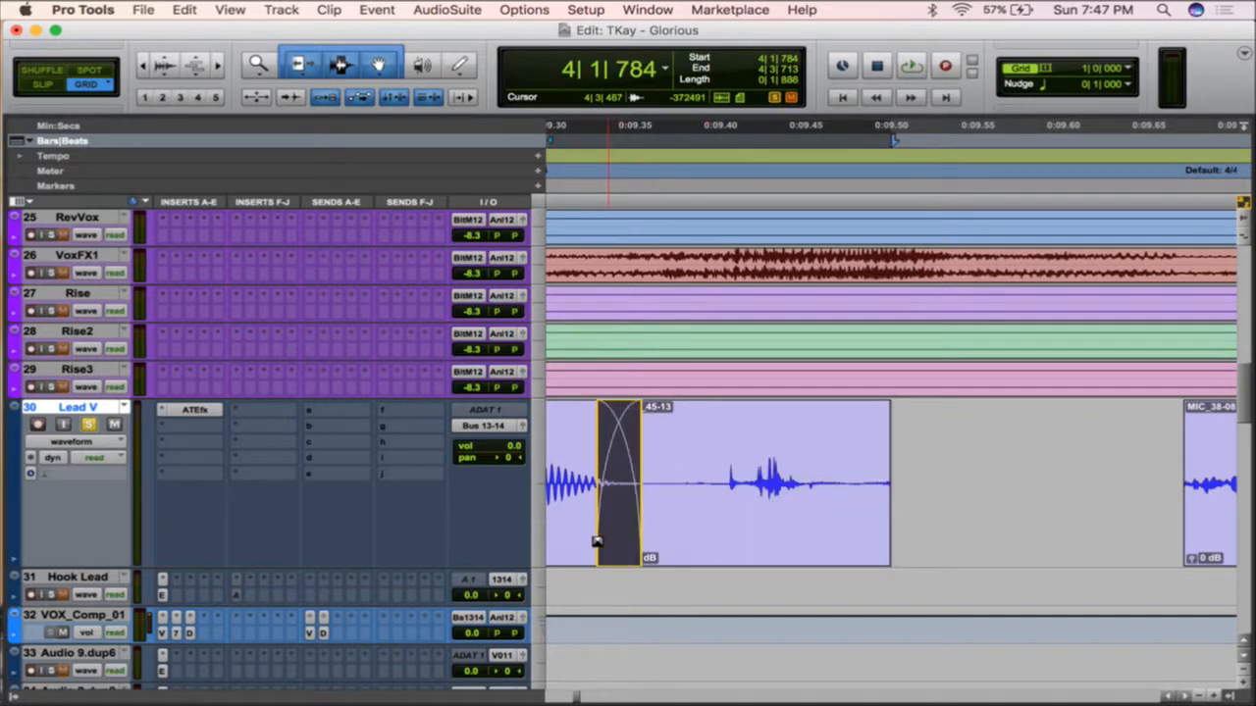
# - Fade out the moved short sound from 4|3|495 to 4|3|685 and play back the edited phrase
pyautogui.press('super+bracketleft')
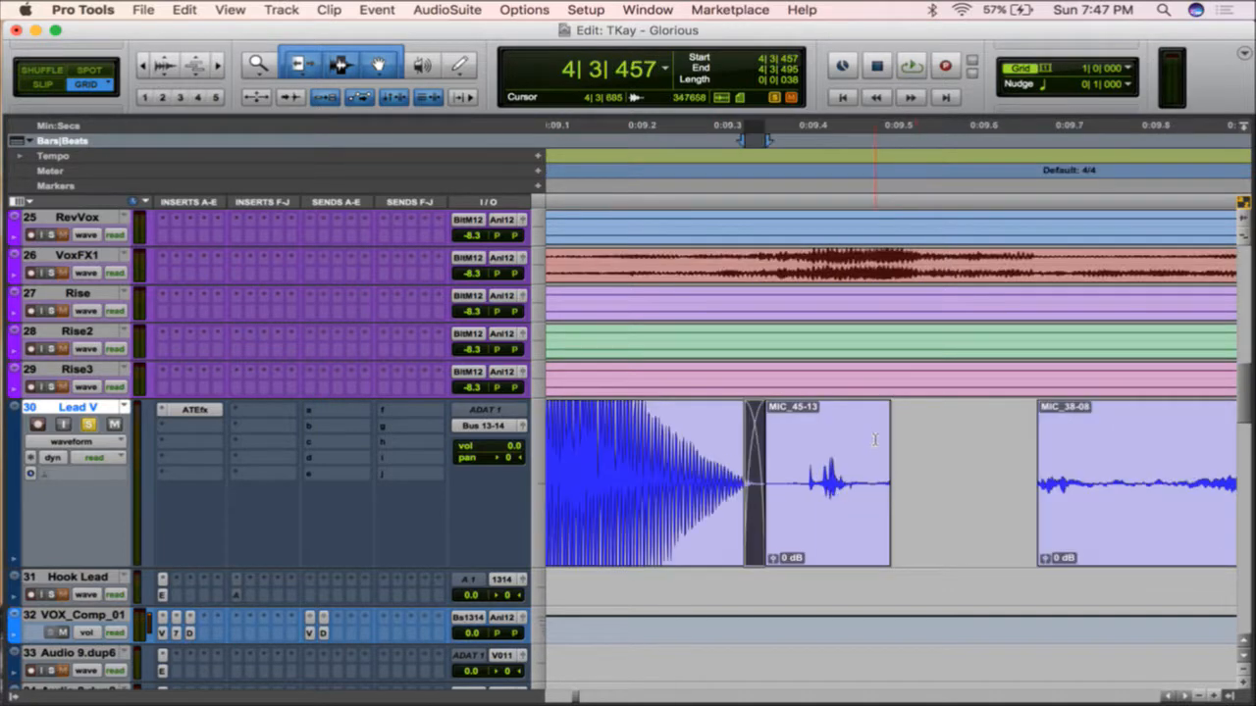
pyautogui.click(874, 440)
pyautogui.keyDown('shift'); pyautogui.click(751, 436); pyautogui.keyUp('shift')
pyautogui.hotkey('ctrl', 'f')
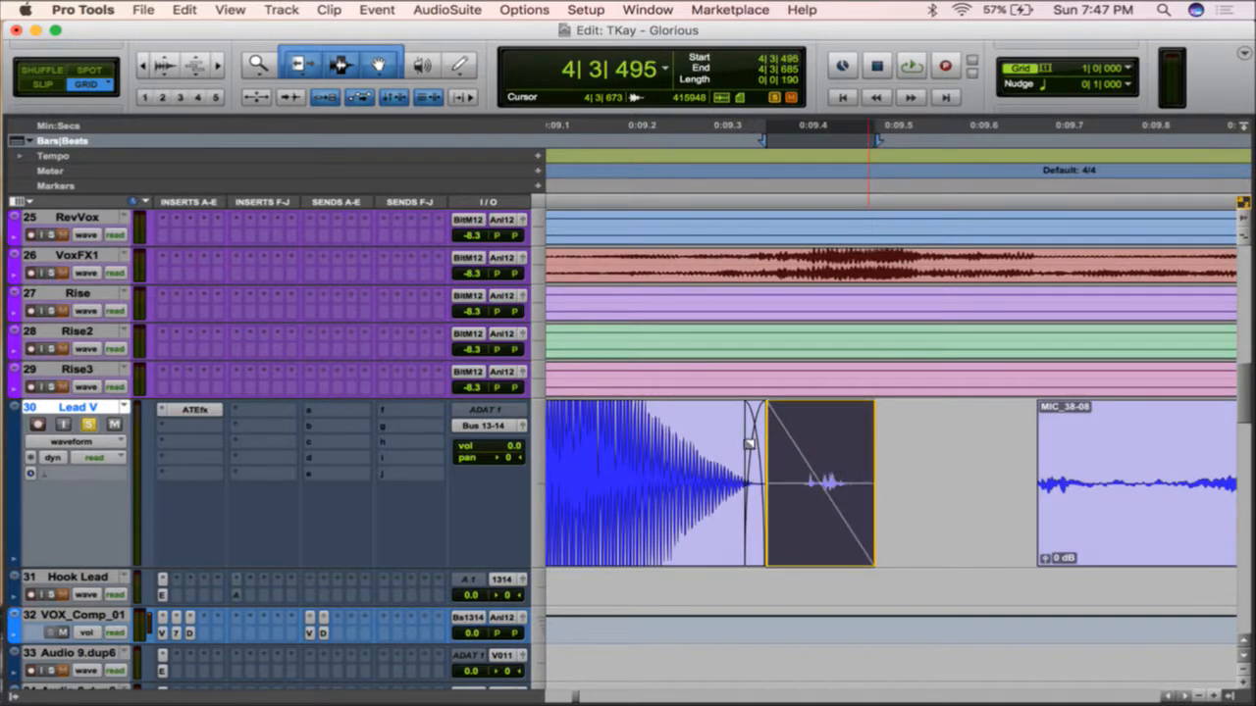
pyautogui.press('super+bracketleft')
pyautogui.press('super+bracketleft')
pyautogui.click(681, 441)
pyautogui.press('space')
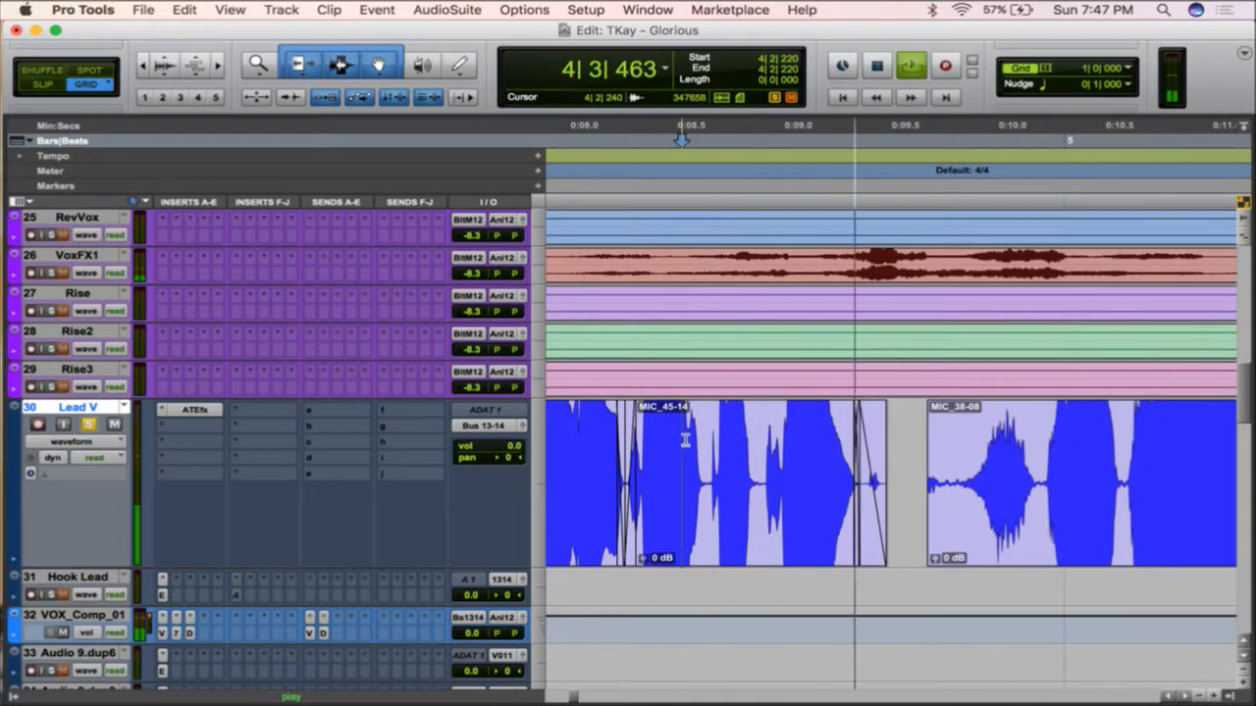
# - Reshape the fade-out from 4|3|495 to 4|3|685 on the short sound into a steeper, concave curve and play back from 4|2|421
pyautogui.press('space')
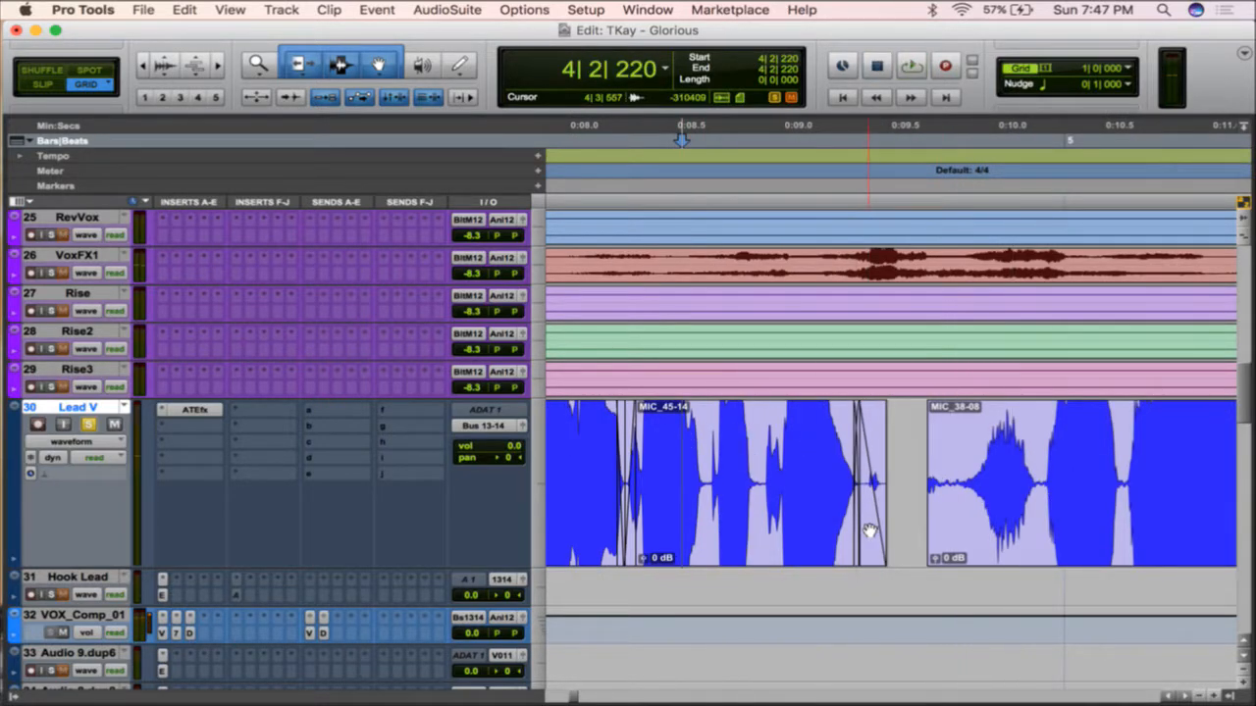
pyautogui.click(869, 531)
pyautogui.press('e')
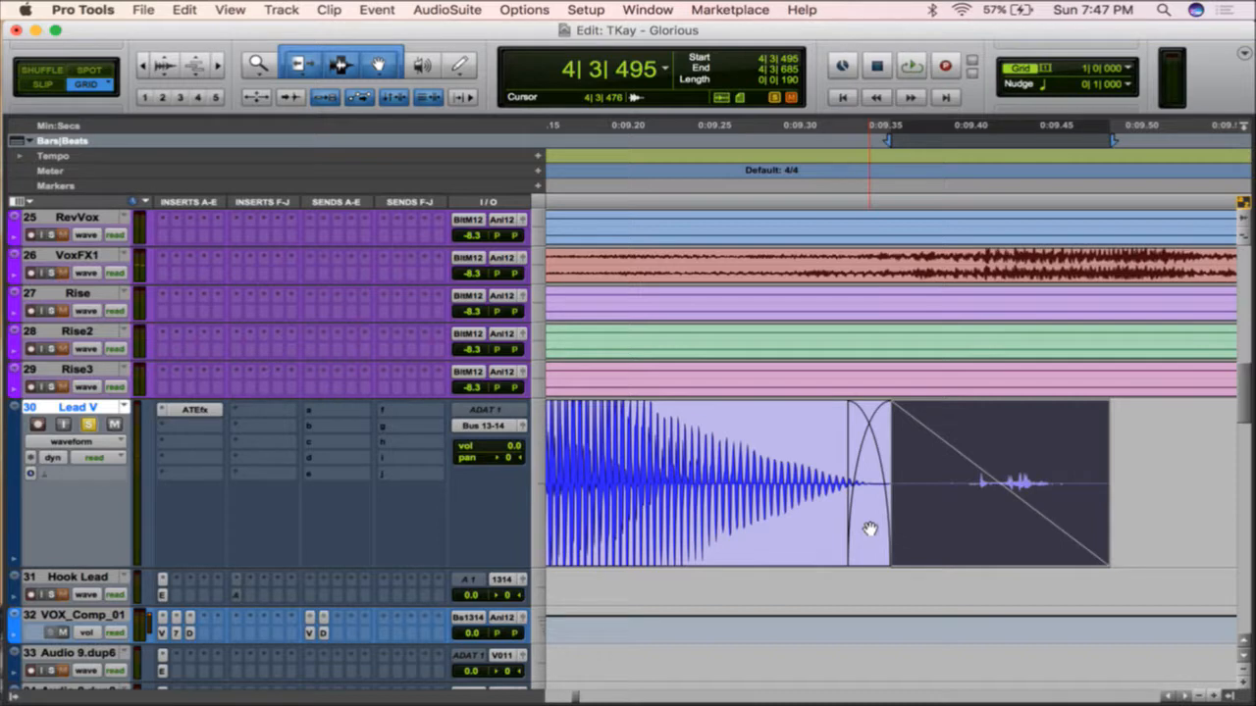
pyautogui.press('super+f')
pyautogui.moveTo(636, 321); pyautogui.dragTo(625, 340)
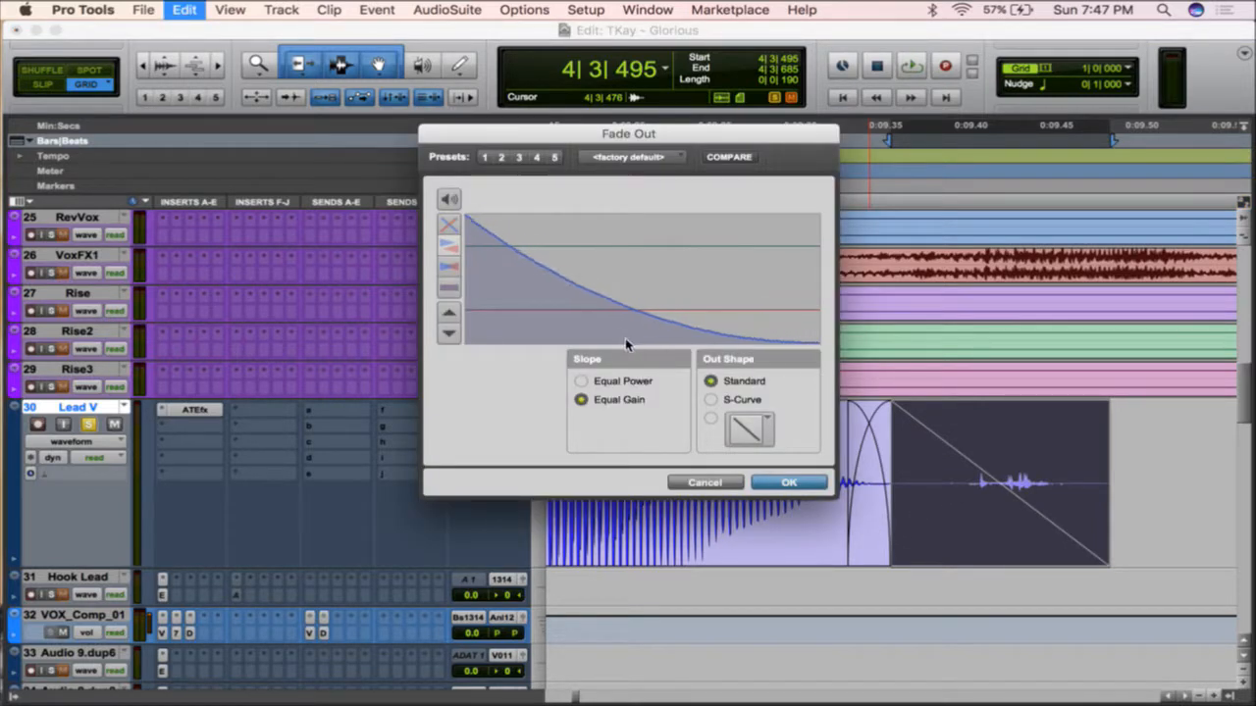
pyautogui.click(786, 484)
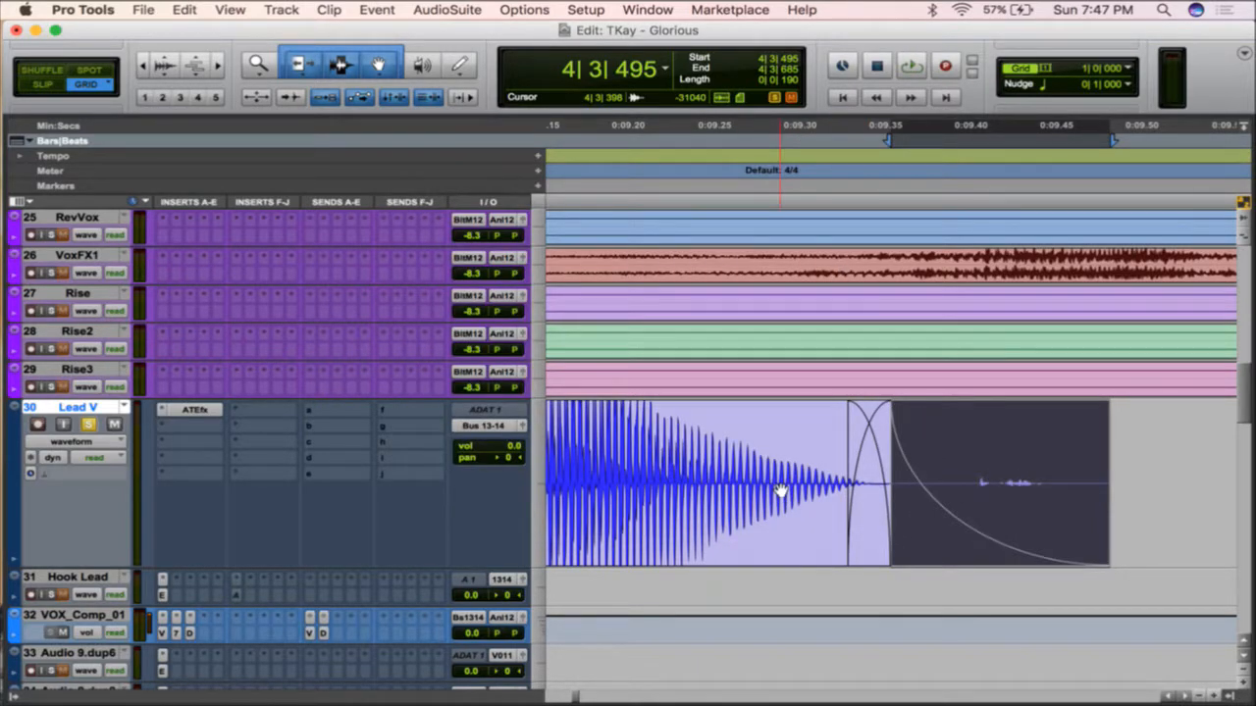
pyautogui.press('super+bracketleft')
pyautogui.press('super+bracketleft')
pyautogui.click(594, 436)
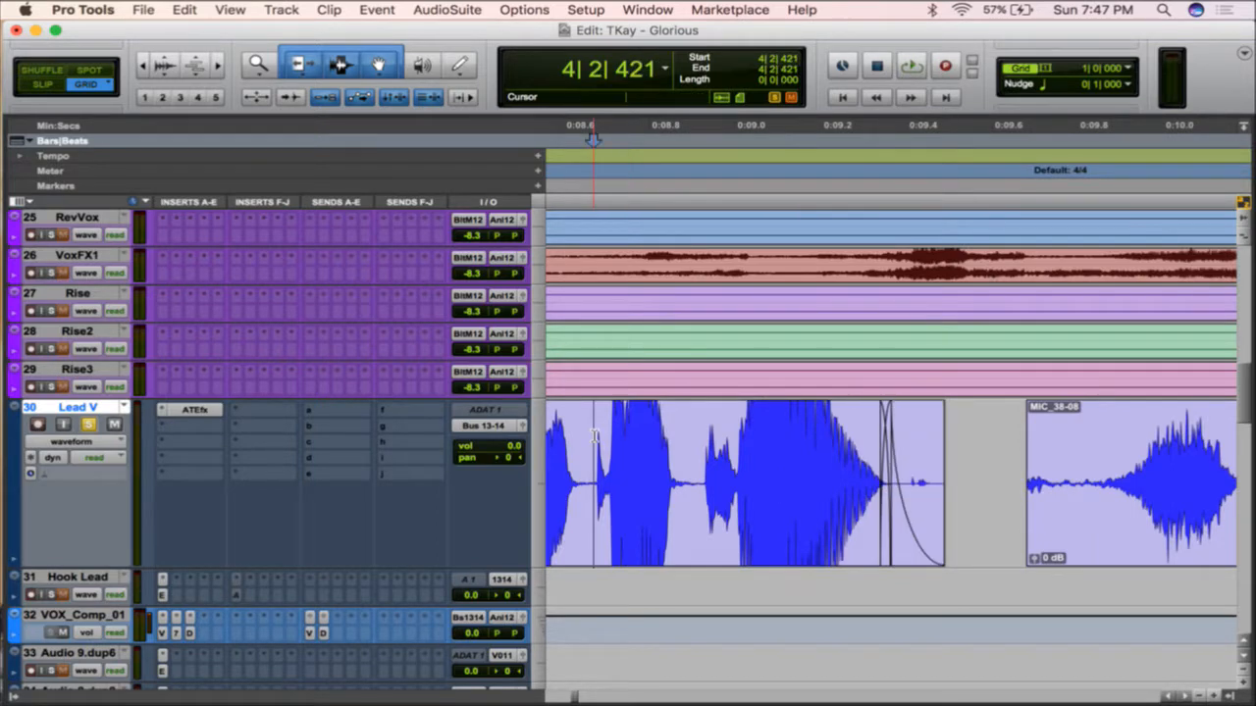
pyautogui.press('space')
pyautogui.press('space')
# - Audition the opening breath of MIC_38-08 by selecting and playing 4|4|352 to 4|4|693
pyautogui.hscroll(2, 1006, 468)
pyautogui.hotkey('alt', 'a')
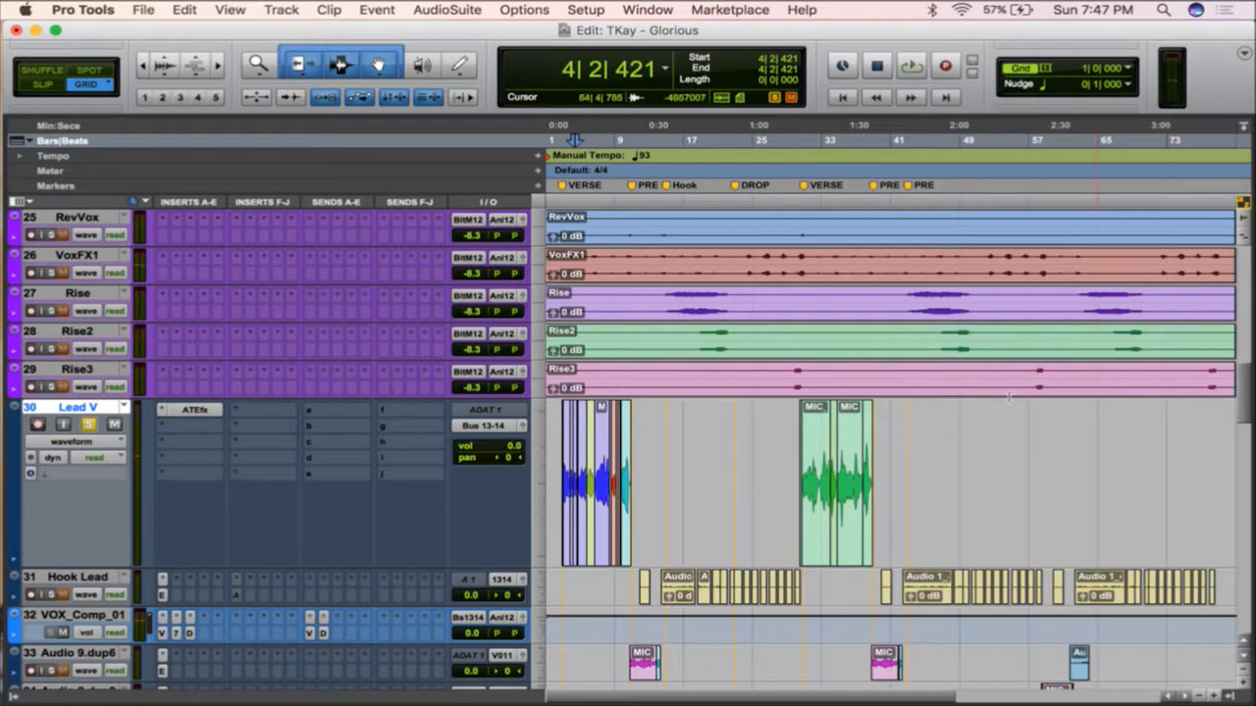
pyautogui.press('super+bracketright')
pyautogui.press('super+bracketright')
pyautogui.press('super+bracketright')
pyautogui.press('super+bracketright')
pyautogui.press('super+bracketright')
pyautogui.press('super+bracketright')
pyautogui.press('super+bracketright')
pyautogui.hscroll(2, 893, 475)
pyautogui.hscroll(8, 893, 475)
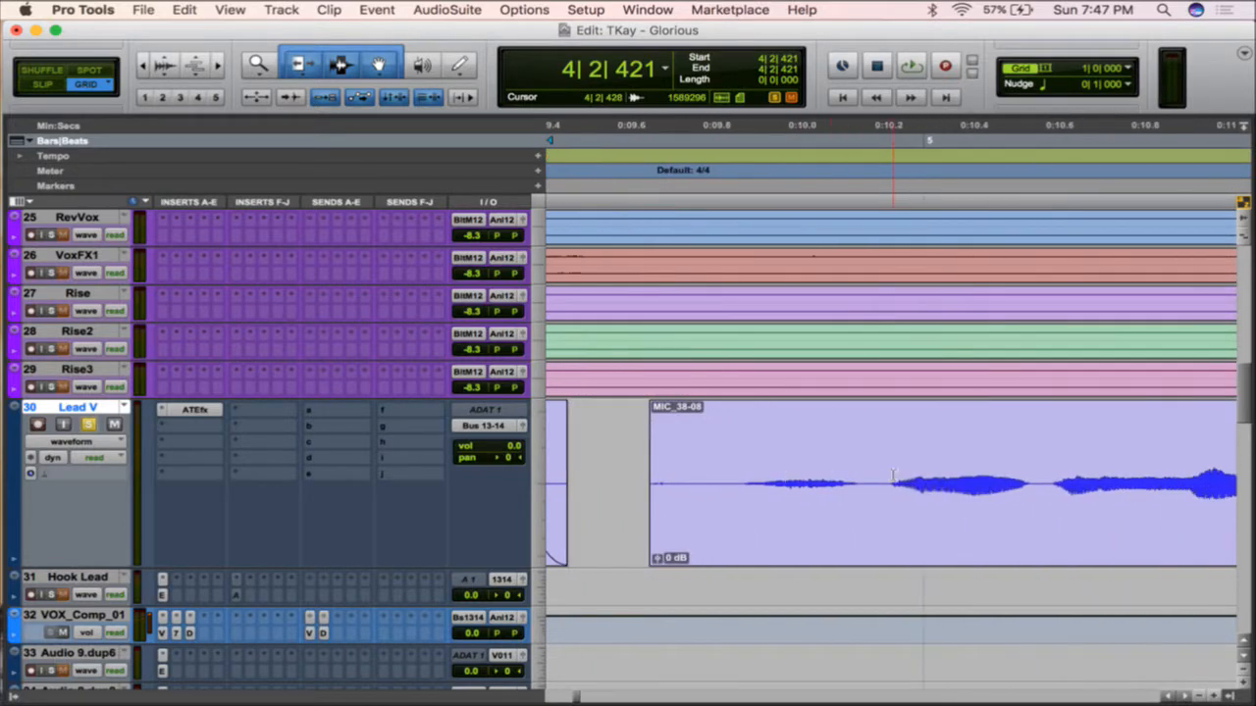
pyautogui.click(725, 453)
pyautogui.click(783, 453)
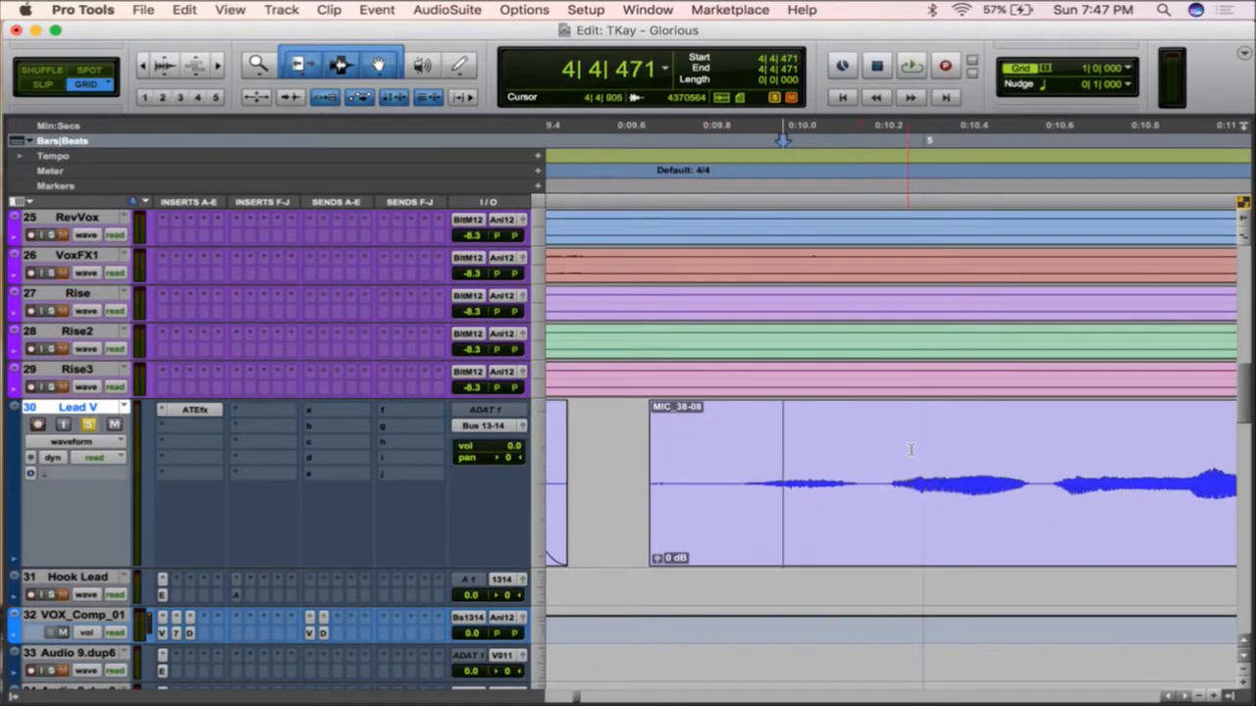
pyautogui.moveTo(748, 454); pyautogui.dragTo(846, 454)
pyautogui.press('space')
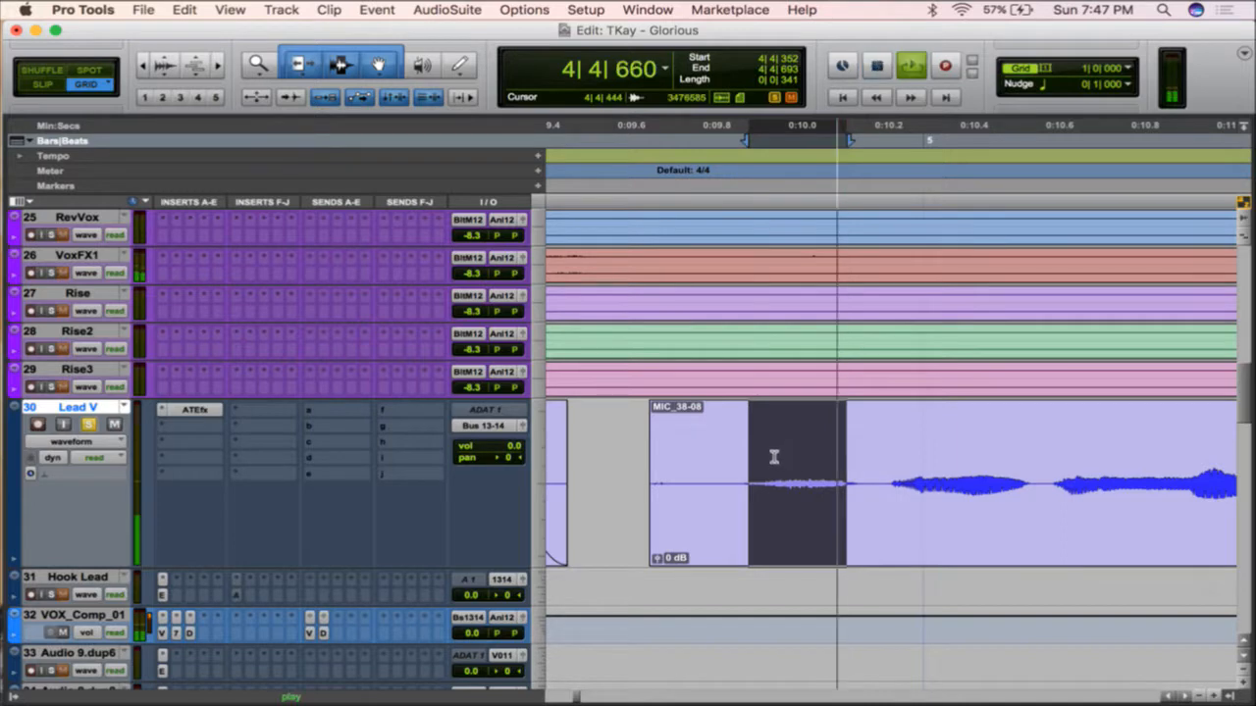
pyautogui.press('space')
# - Trim the start of MIC_38-08 with a fade-in over its opening breath, and play the transition back from 4|2|274
pyautogui.click(786, 445)
pyautogui.press('a')
pyautogui.moveTo(789, 438); pyautogui.dragTo(933, 433)
pyautogui.press('r')
pyautogui.press('r')
pyautogui.click(711, 458)
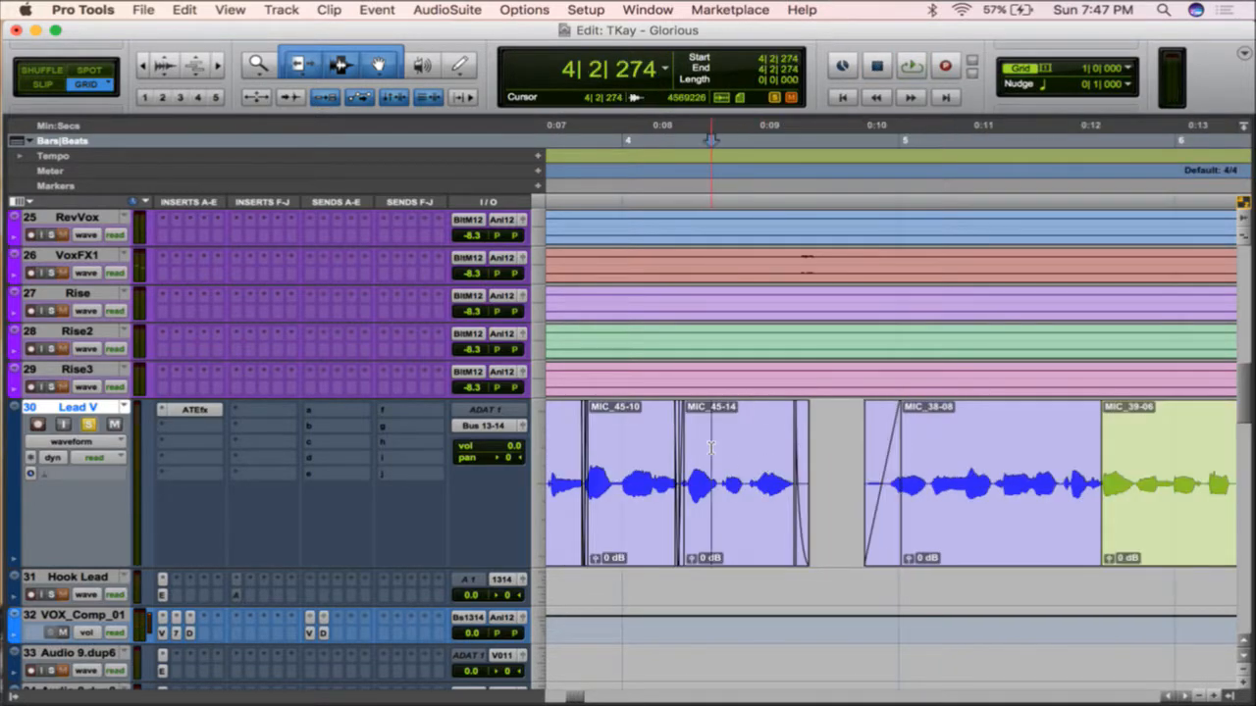
pyautogui.press('space')
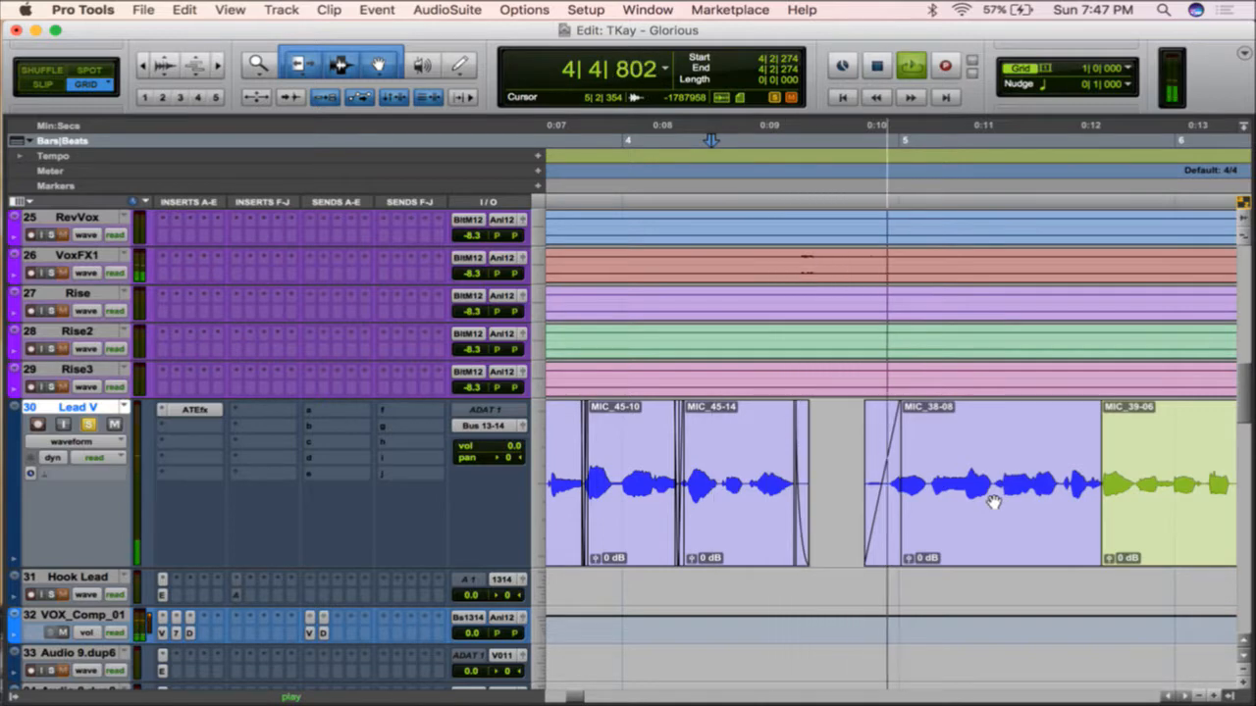
pyautogui.hscroll(3, 998, 500)
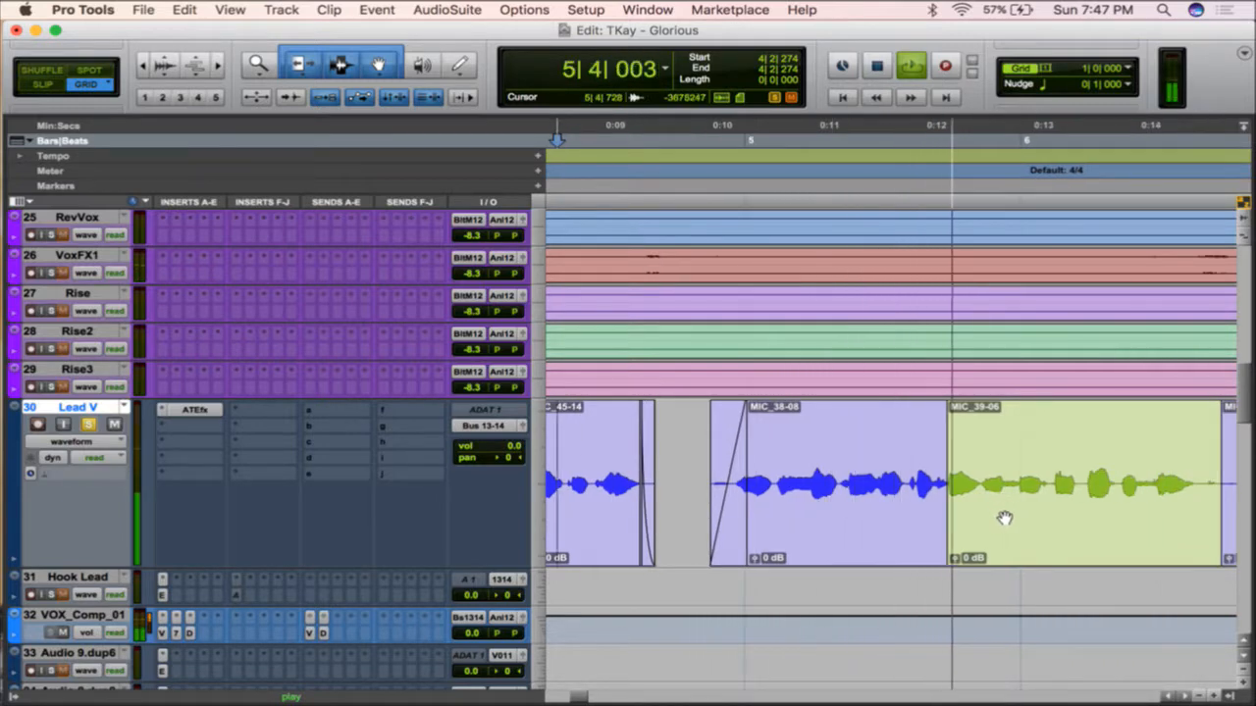
# - Crossfade MIC_38-08 into MIC_39-06 from 5|3|842 to 5|3|944 and play the transition back from 5|3|128
pyautogui.click(1006, 517)
pyautogui.press('t')
pyautogui.press('space')
pyautogui.press('t')
pyautogui.press('t')
pyautogui.press('t')
pyautogui.press('t')
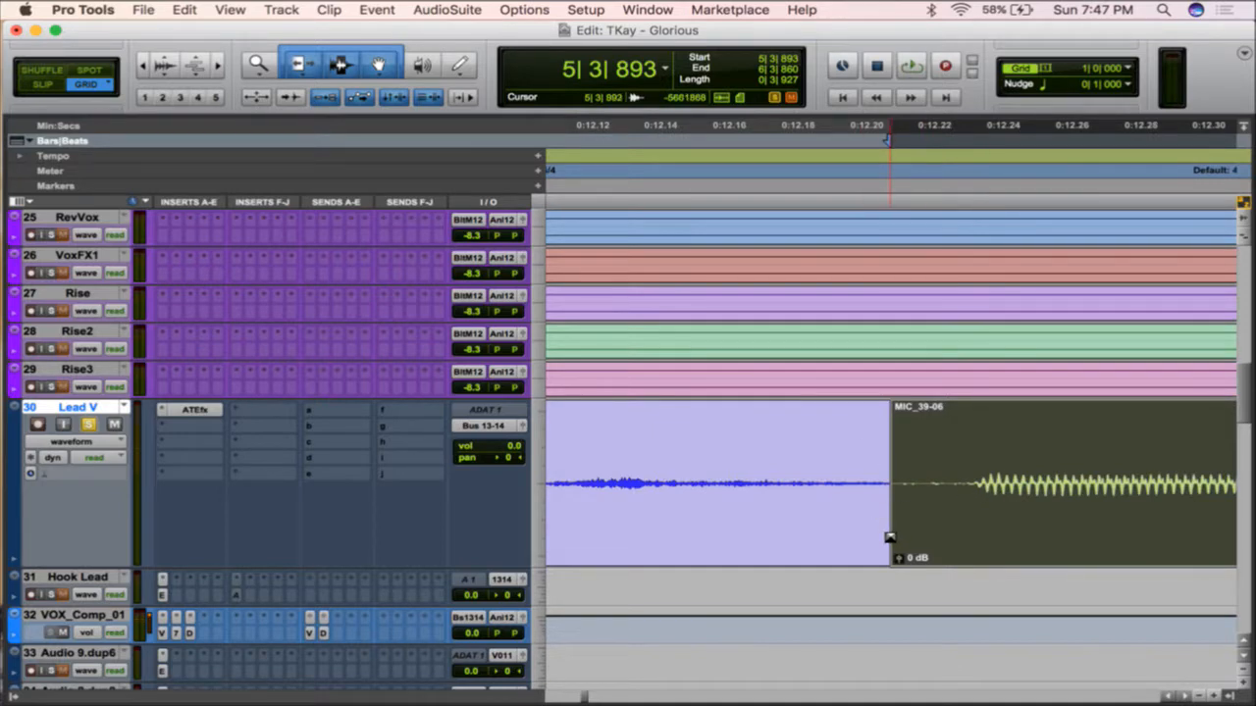
pyautogui.press('r')
pyautogui.moveTo(890, 538); pyautogui.dragTo(949, 546)
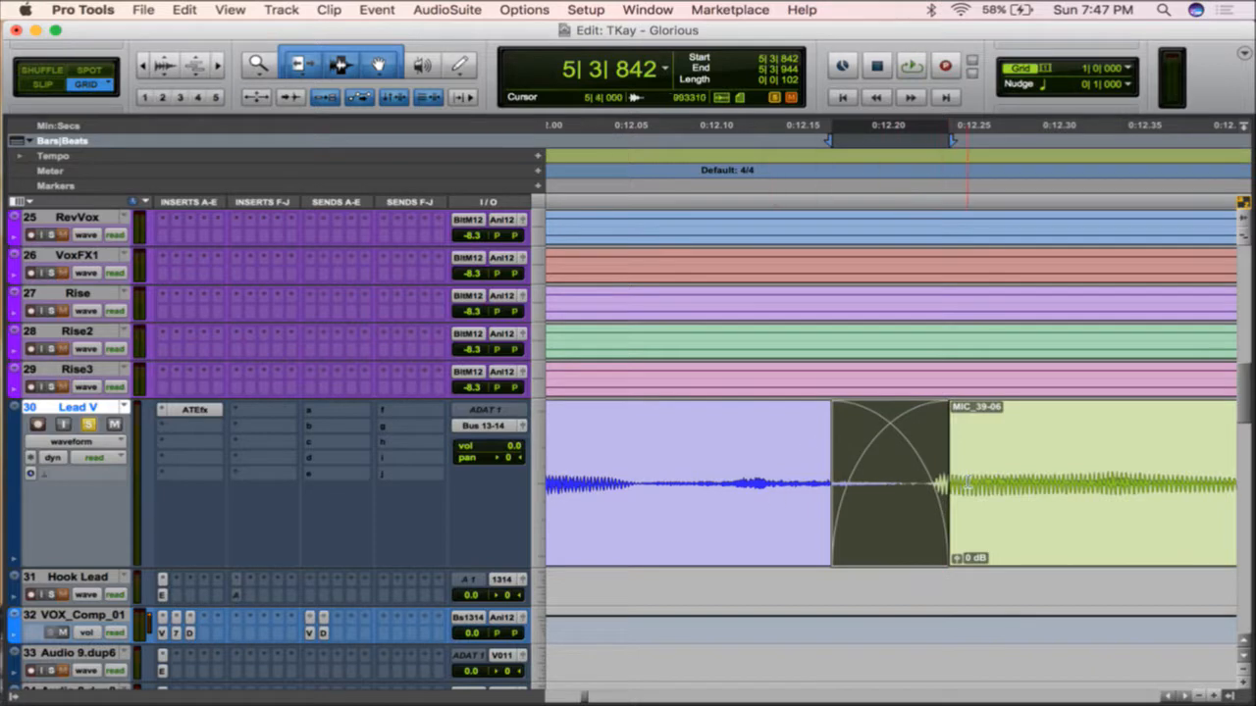
pyautogui.press('r')
pyautogui.press('r')
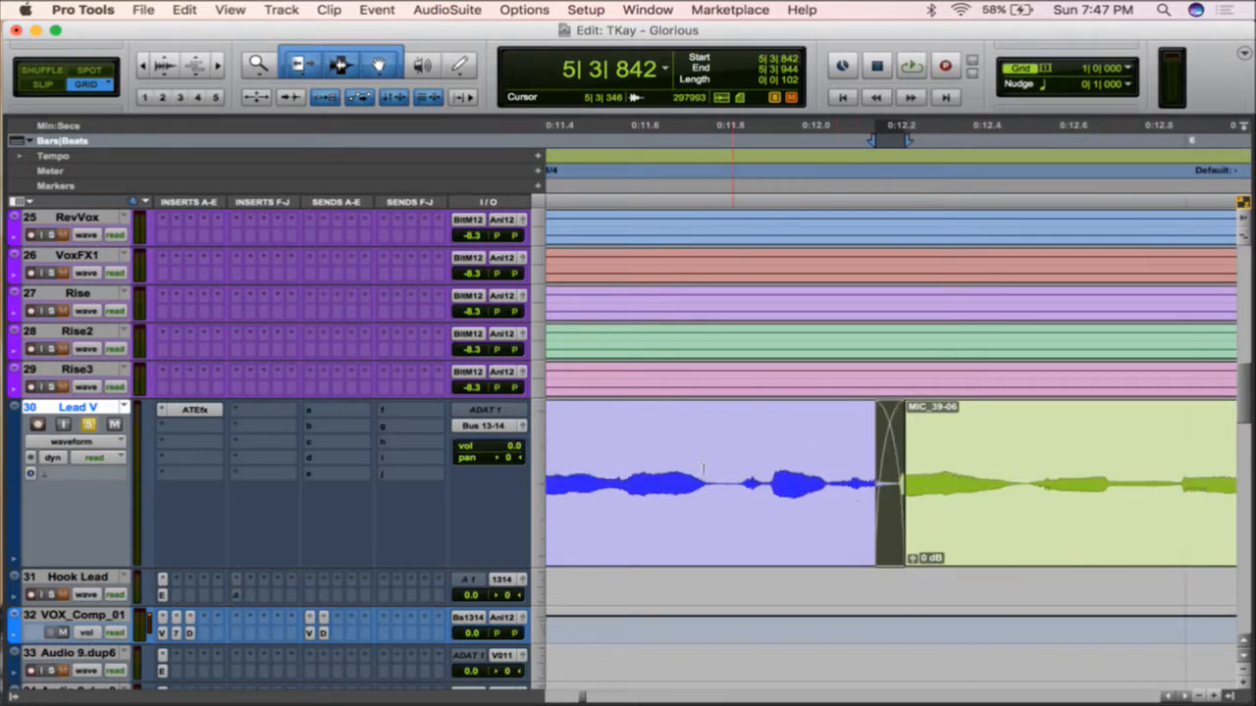
pyautogui.click(670, 480)
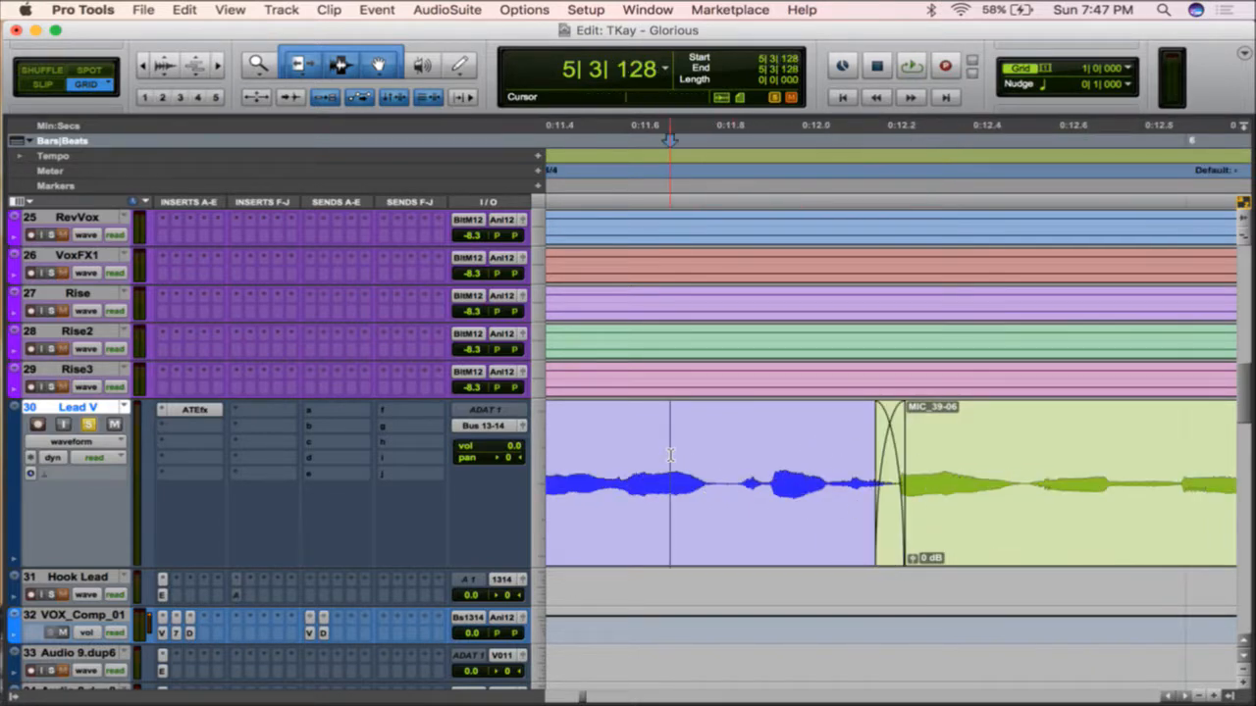
pyautogui.press('space')
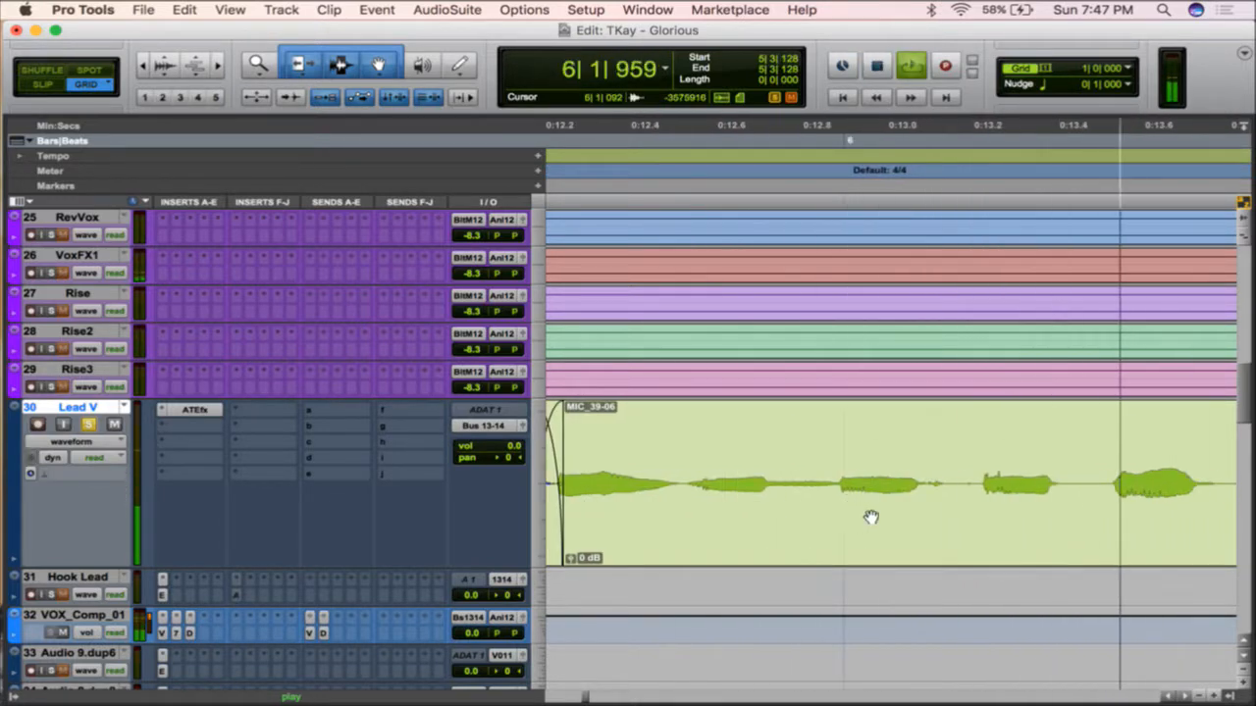
pyautogui.press('space')
# - Audition the F sound in MIC_39-06 from 6|2|651 to 6|2|935 and add a marker named REPLACE F SOUND at 6|2|610
pyautogui.moveTo(664, 472); pyautogui.dragTo(747, 473)
pyautogui.press('space')
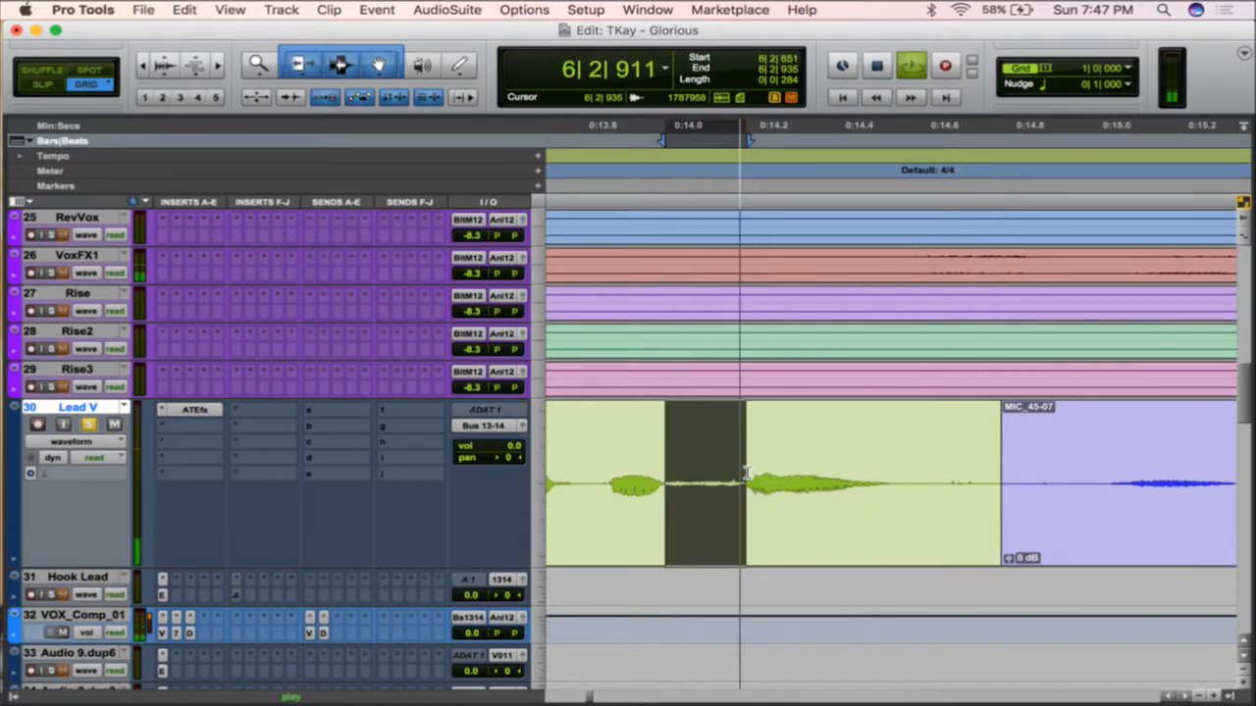
pyautogui.press('space')
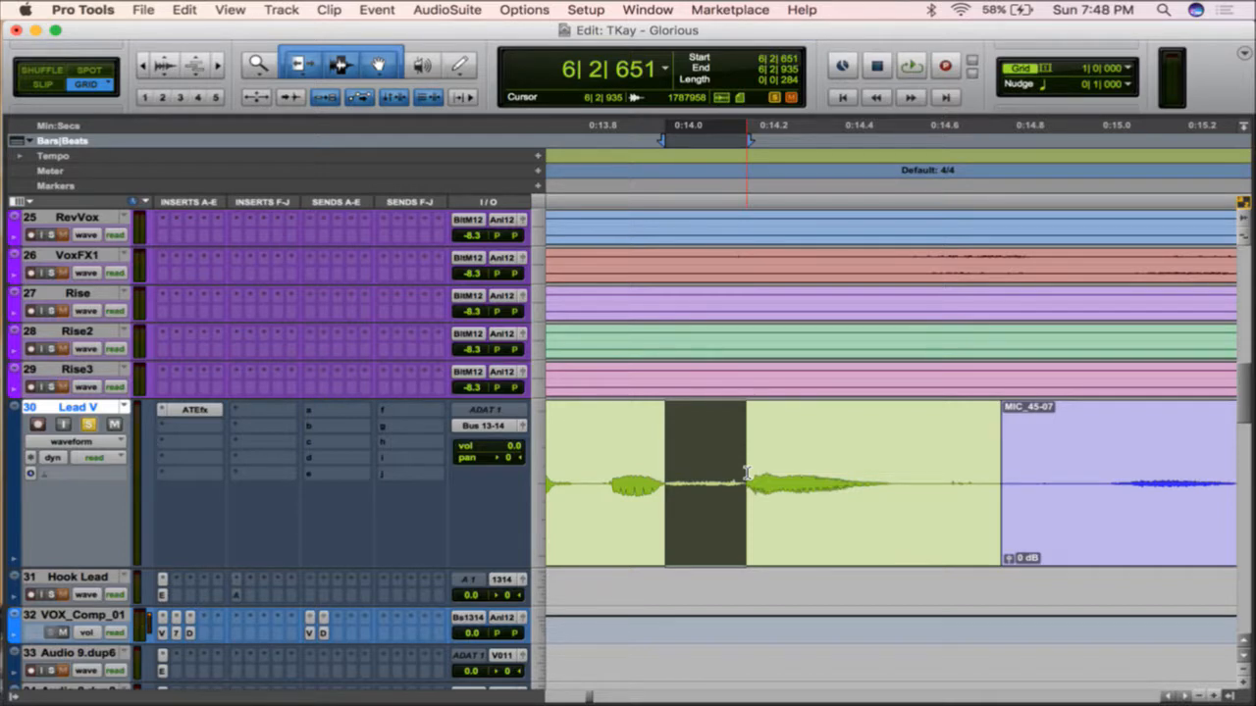
pyautogui.click(651, 131)
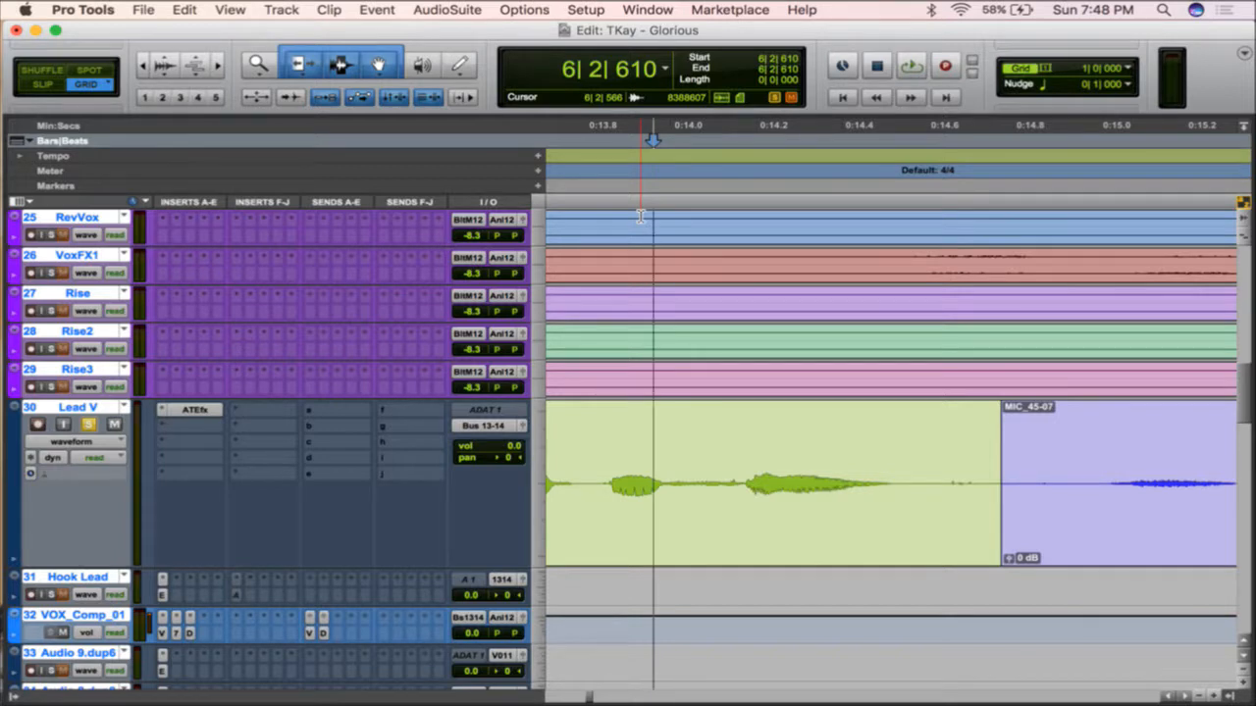
pyautogui.click(538, 186)
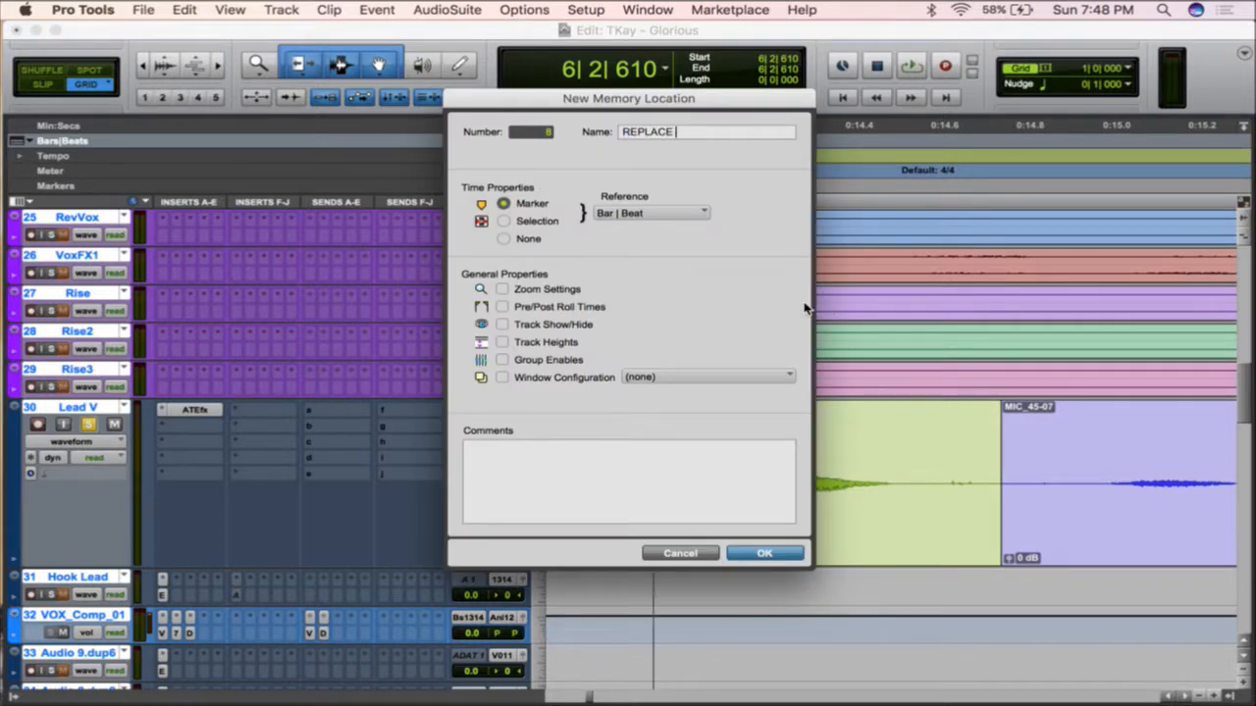
pyautogui.press('Return')
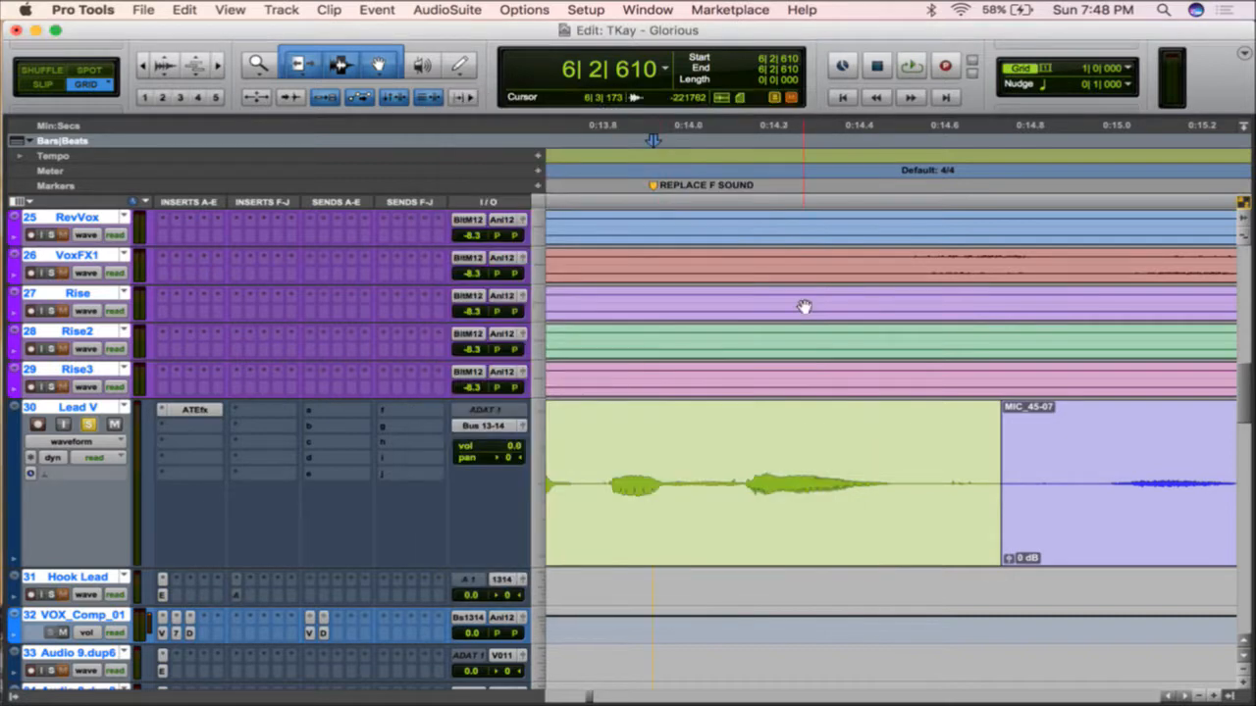
# - Split MIC_39-06 at 6|2|747 in the F sound and add a fade-out and a fade-in around the split
pyautogui.click(692, 465)
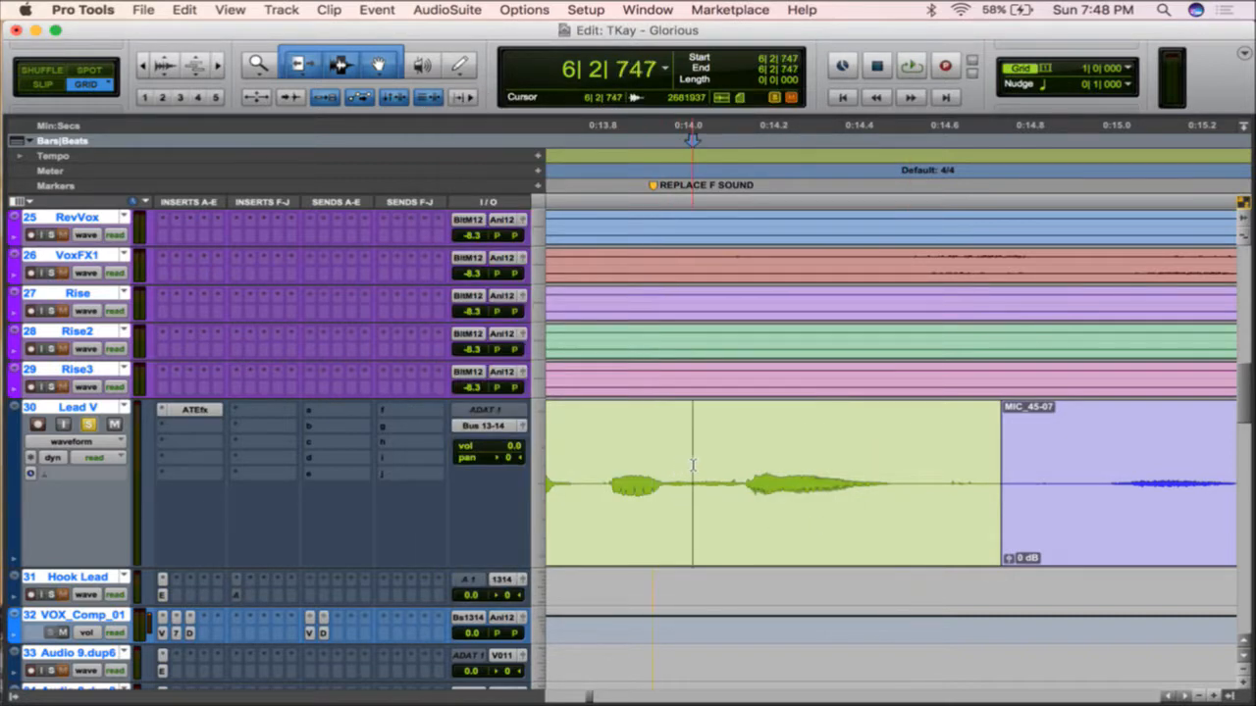
pyautogui.press('b')
pyautogui.moveTo(683, 423)
pyautogui.mouseDown()
pyautogui.moveTo(661, 424)
pyautogui.moveTo(761, 426)
pyautogui.mouseUp()
pyautogui.press('r')
pyautogui.press('r')
pyautogui.click(680, 431)
pyautogui.press('space')
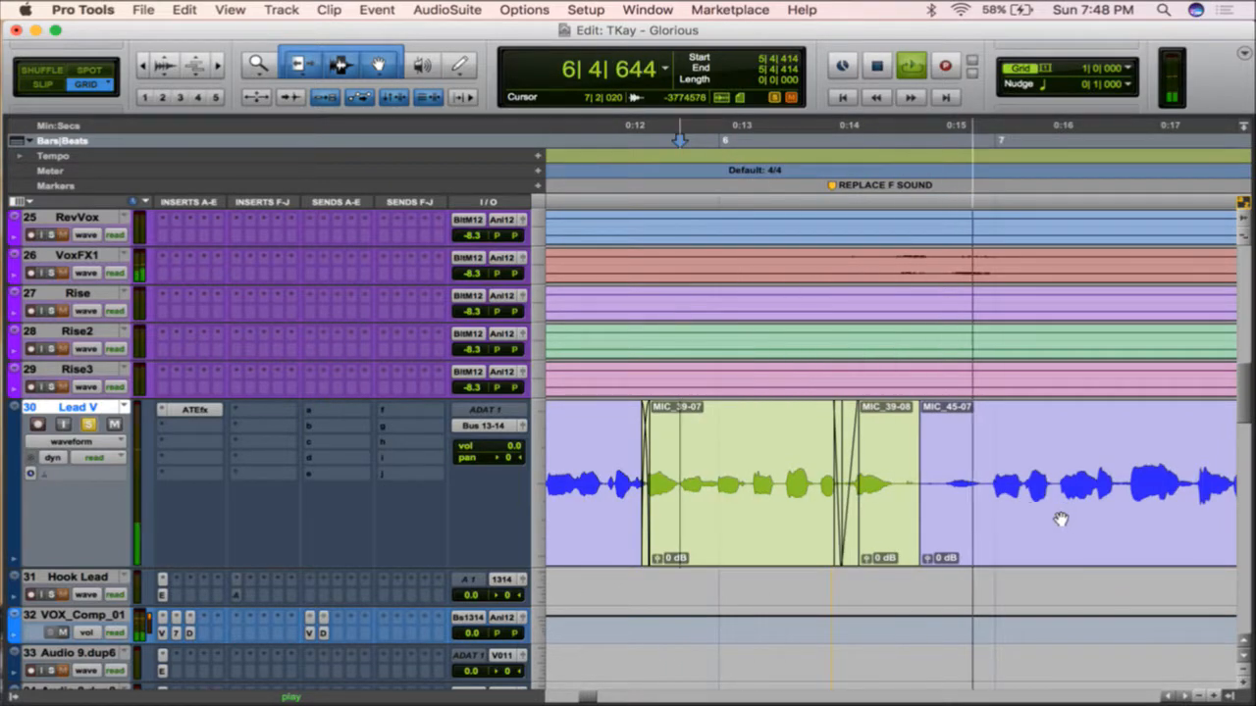
pyautogui.press('space')
# - Fade out the end of MIC_39-08 and trim the start of MIC_45-07 with a fade-in over its opening breath
pyautogui.moveTo(913, 408); pyautogui.dragTo(999, 417)
pyautogui.click(937, 425)
pyautogui.press('space')
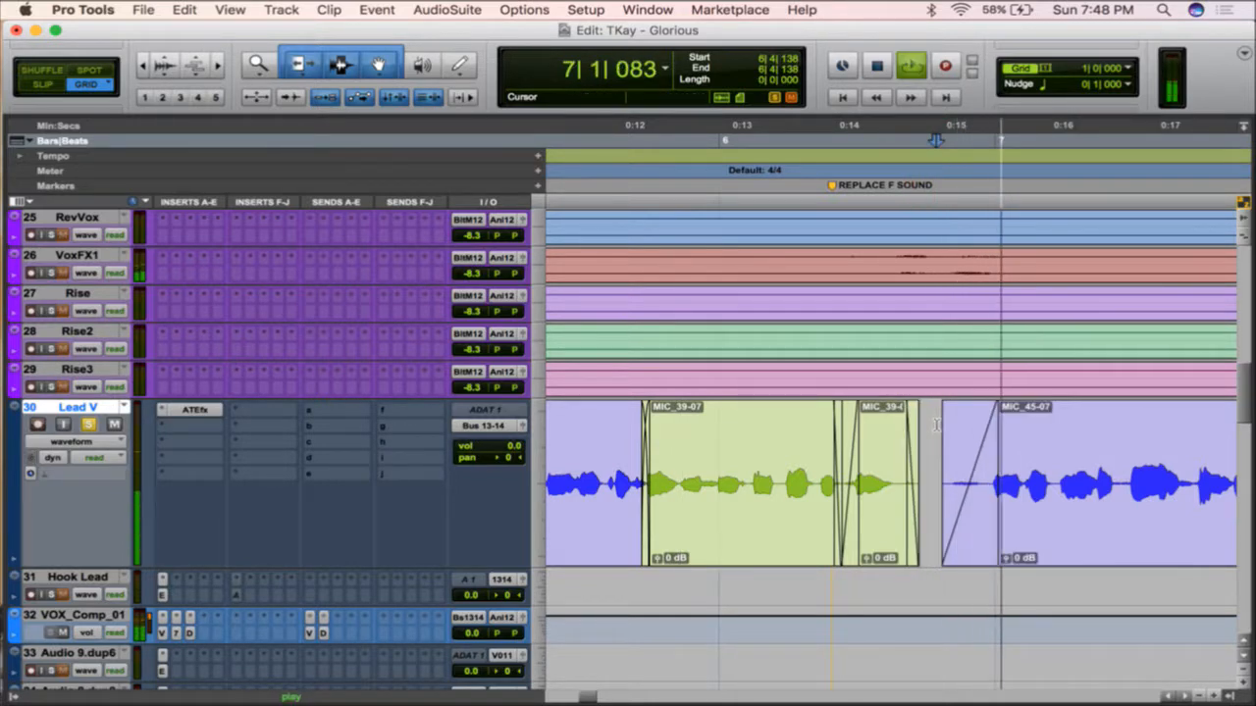
pyautogui.press('space')
pyautogui.moveTo(942, 452); pyautogui.dragTo(955, 452)
pyautogui.press('space')
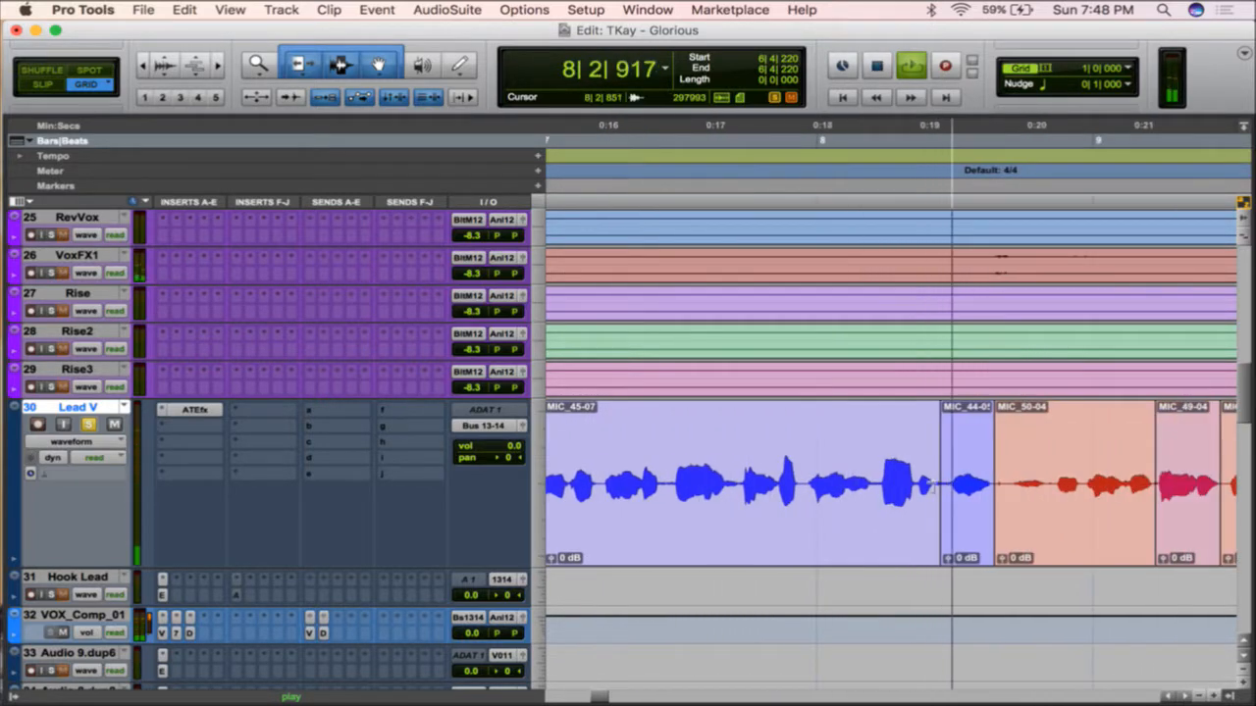
pyautogui.press('space')
# - Copy the replacement F sound from MIC_45-07 between 8|1|713 and 8|1|904
pyautogui.click(870, 466)
pyautogui.press('super+bracketright')
pyautogui.press('super+bracketright')
pyautogui.moveTo(880, 468); pyautogui.dragTo(989, 473)
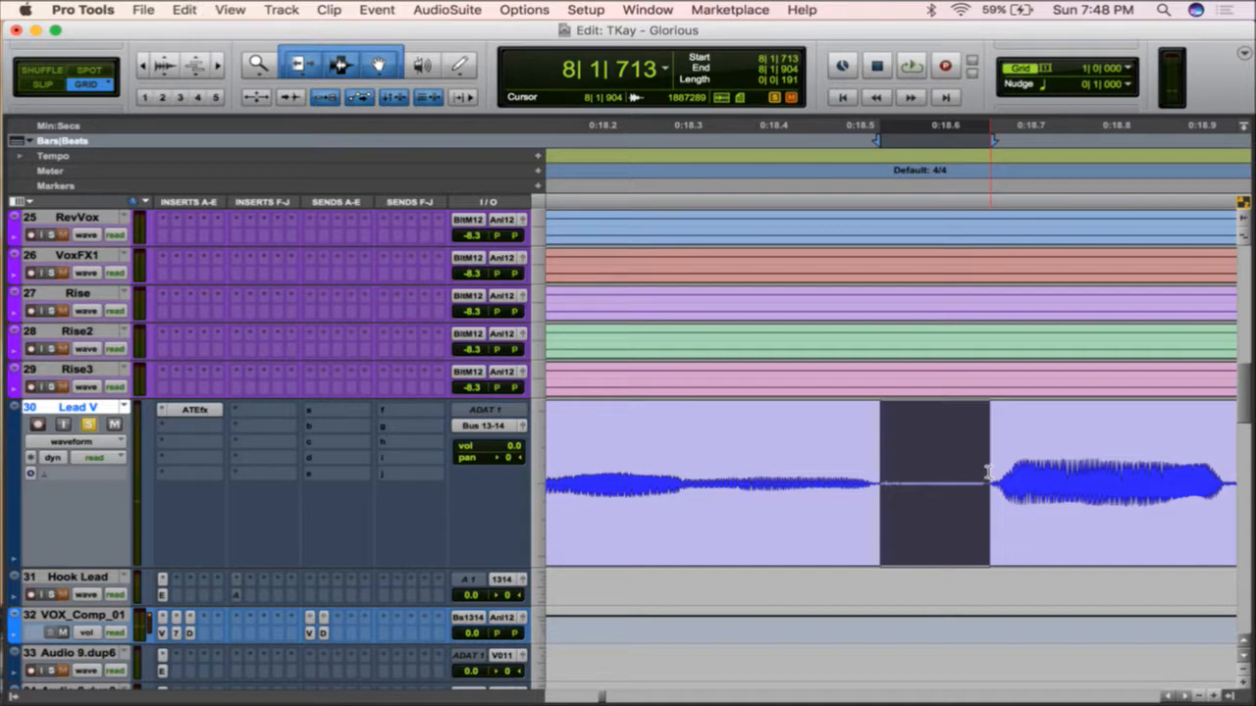
# - Remove the fade-out and fade-in around the split between MIC_39-07 and MIC_39-08 at the REPLACE F SOUND marker
pyautogui.press('r')
pyautogui.press('r')
pyautogui.scroll(1, 813, 515)
pyautogui.hscroll(-10, 812, 515)
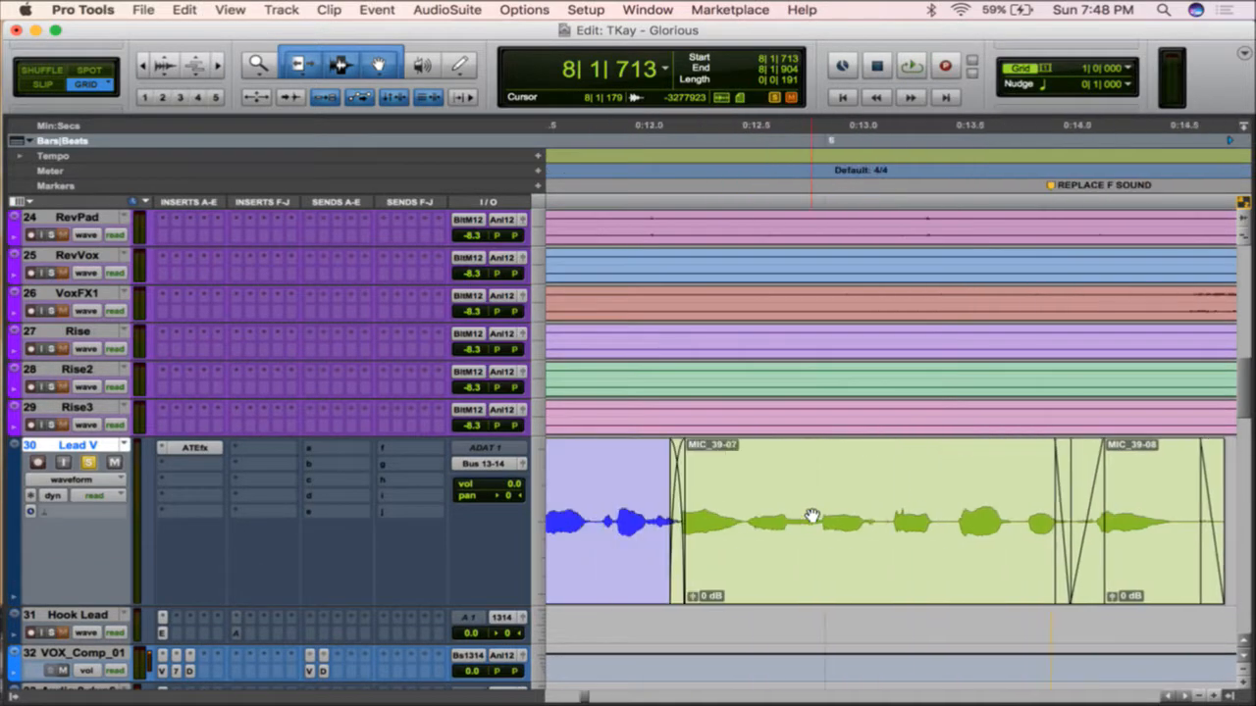
pyautogui.hscroll(2, 813, 515)
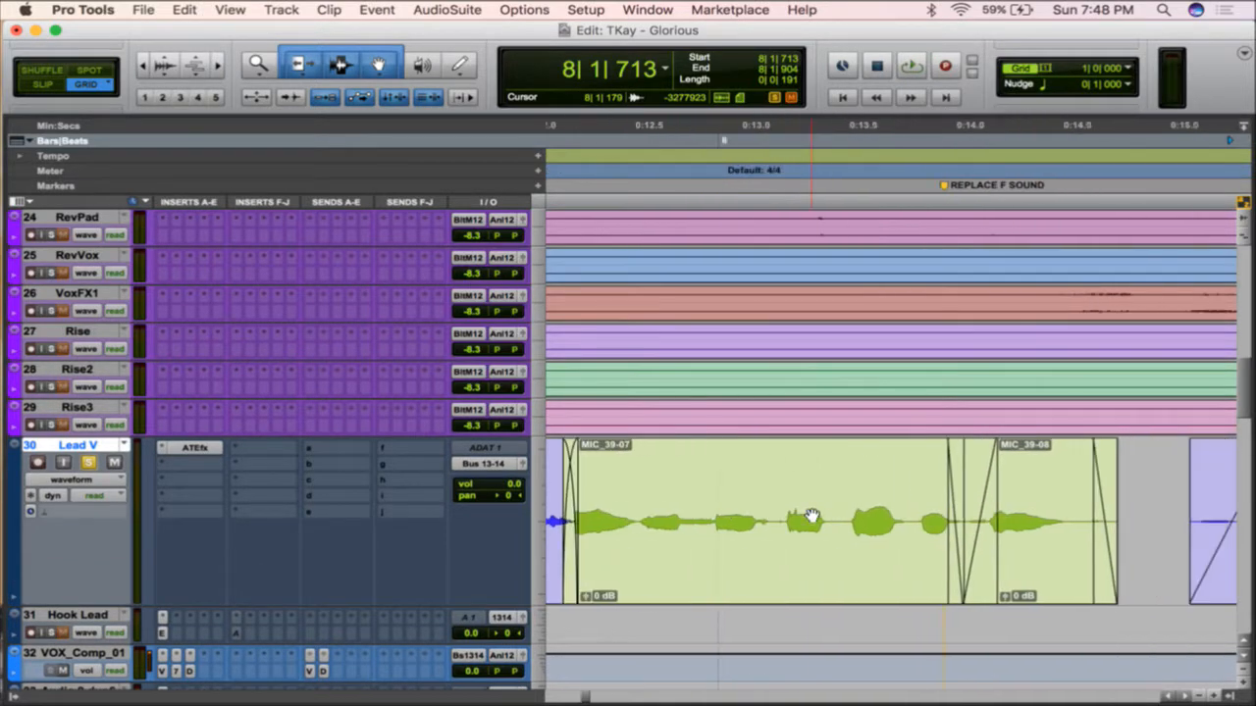
pyautogui.click(969, 559)
pyautogui.press('Delete')
pyautogui.press('t')
pyautogui.press('t')
pyautogui.click(874, 557)
pyautogui.press('Delete')
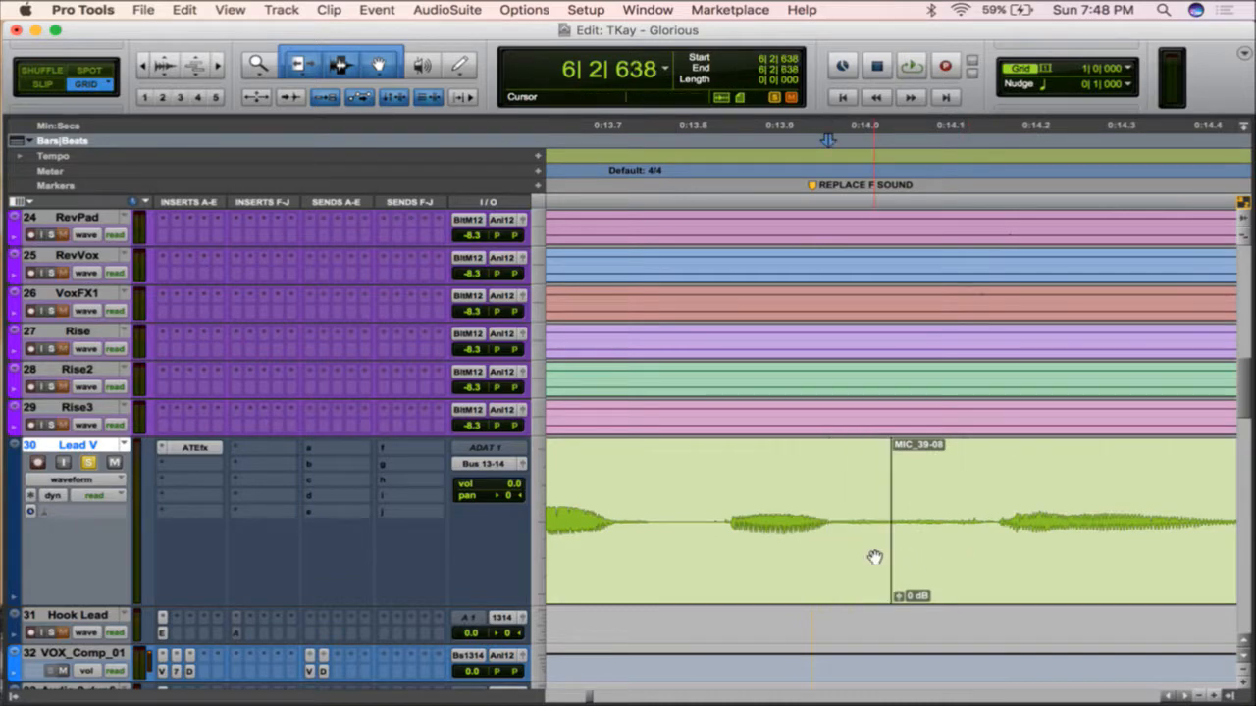
# - Paste the copied F sound so it starts at 6|2|720, and crossfade its end into MIC_39-08 from 6|2|895 over 0|0|055
pyautogui.click(842, 511)
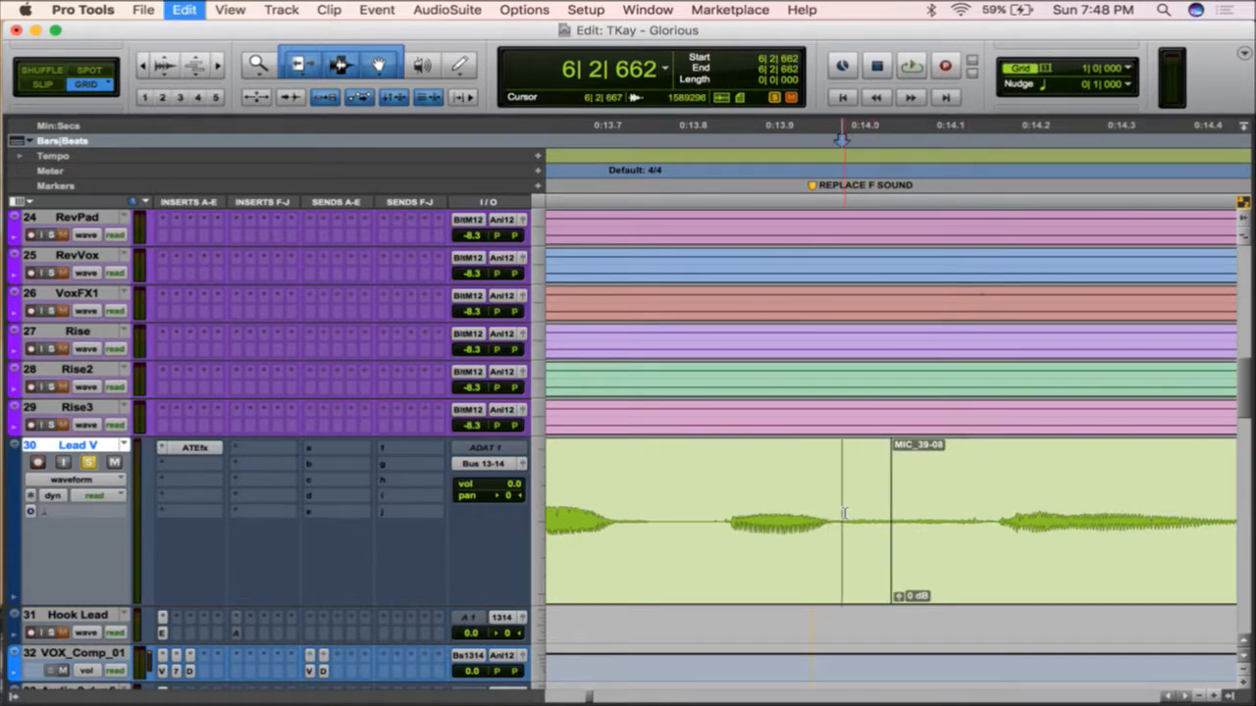
pyautogui.press('super+v')
pyautogui.moveTo(889, 562); pyautogui.dragTo(928, 563)
pyautogui.moveTo(885, 526); pyautogui.dragTo(916, 539)
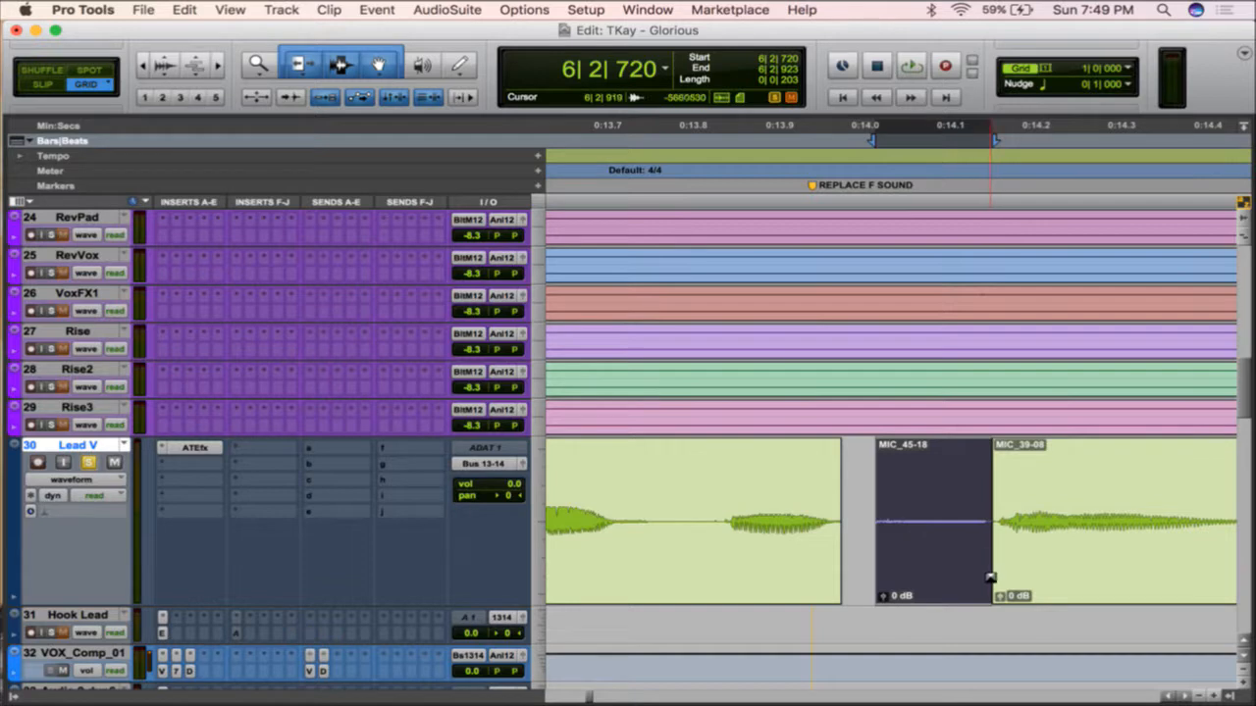
pyautogui.moveTo(991, 579); pyautogui.dragTo(973, 580)
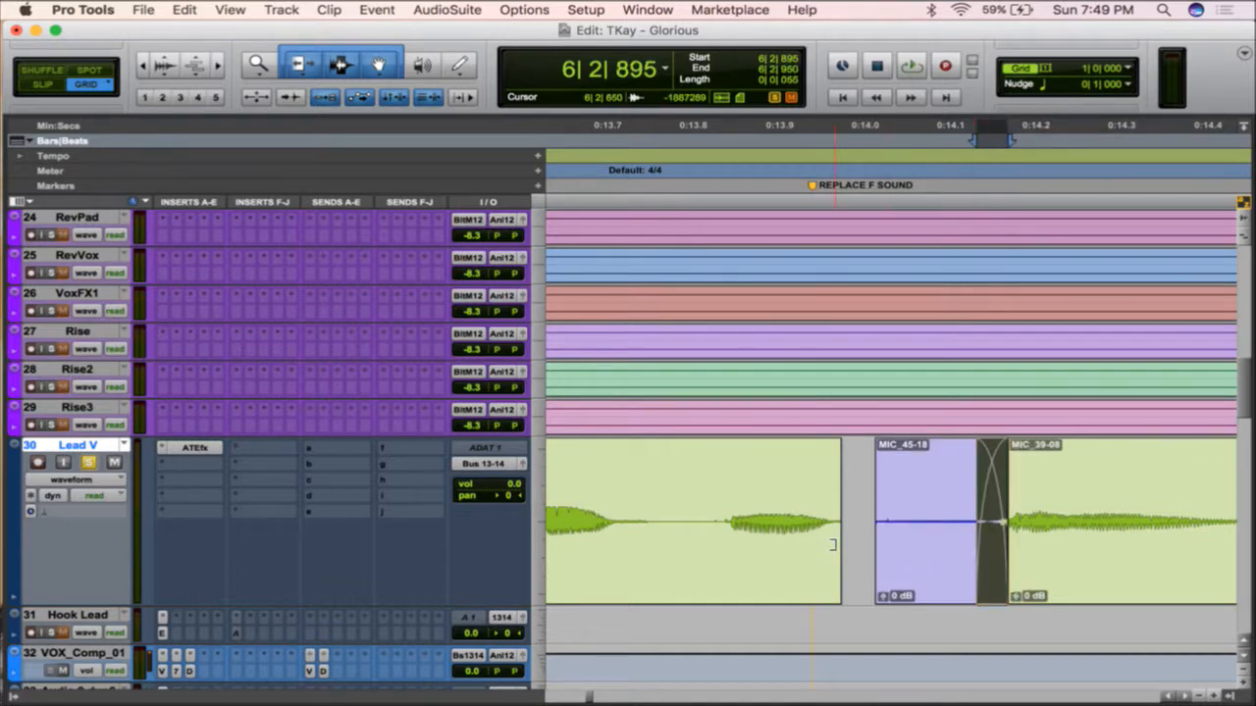
# - Extend the clip before the pasted F sound to 6|2|718 and split it at 6|2|653
pyautogui.moveTo(832, 545); pyautogui.dragTo(868, 554)
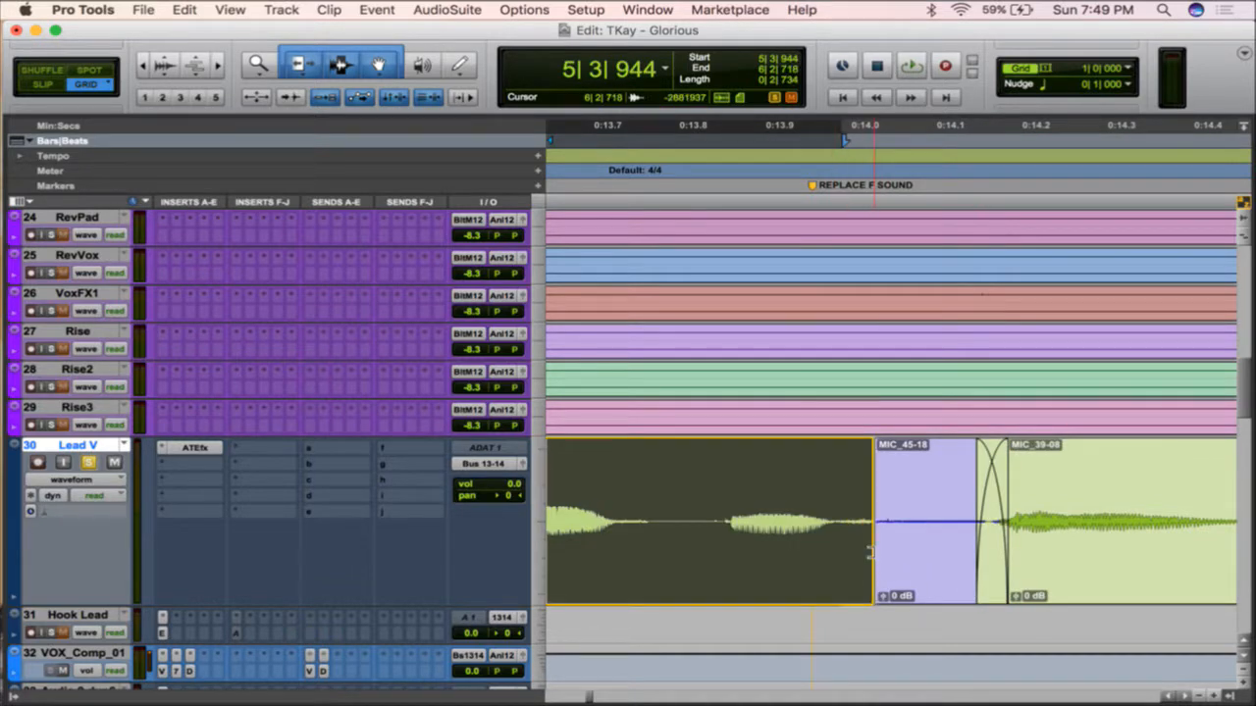
pyautogui.click(837, 512)
pyautogui.press('super+bracketright')
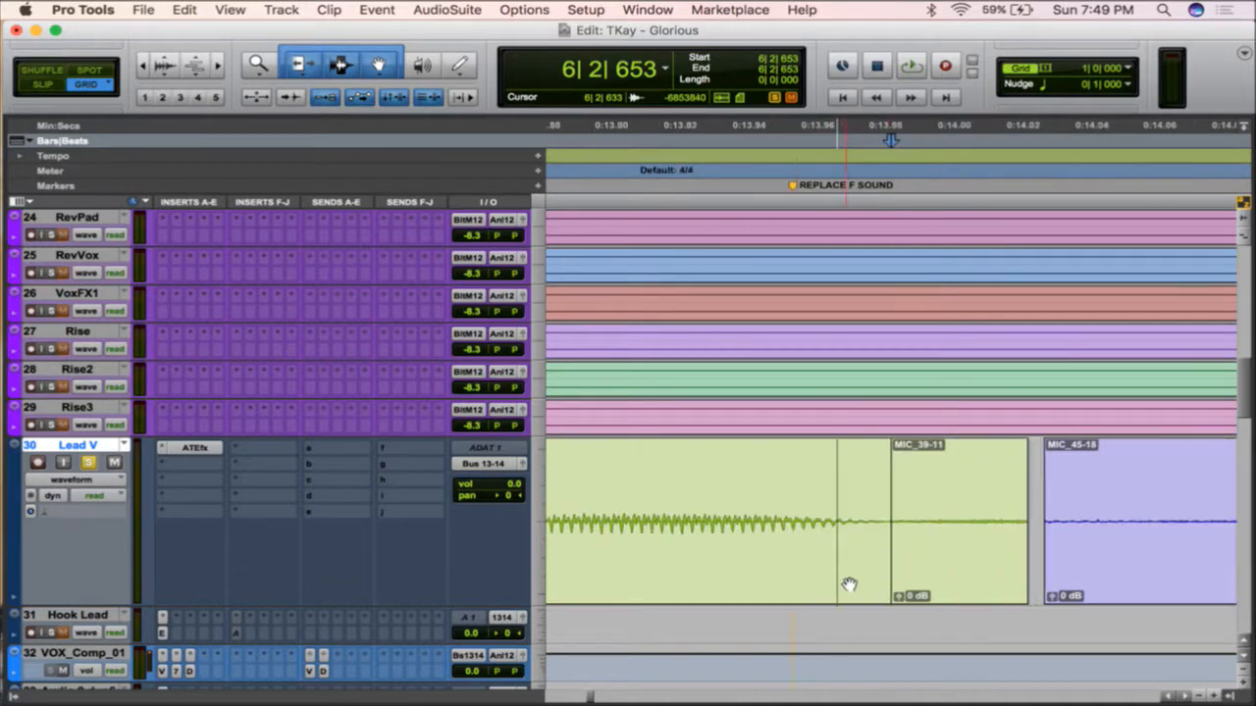
# - Lower the gain of the MIC_39-11 clip to -7.5 dB and extend its end to 6|2|729
pyautogui.click(900, 598)
pyautogui.moveTo(900, 600); pyautogui.dragTo(900, 601)
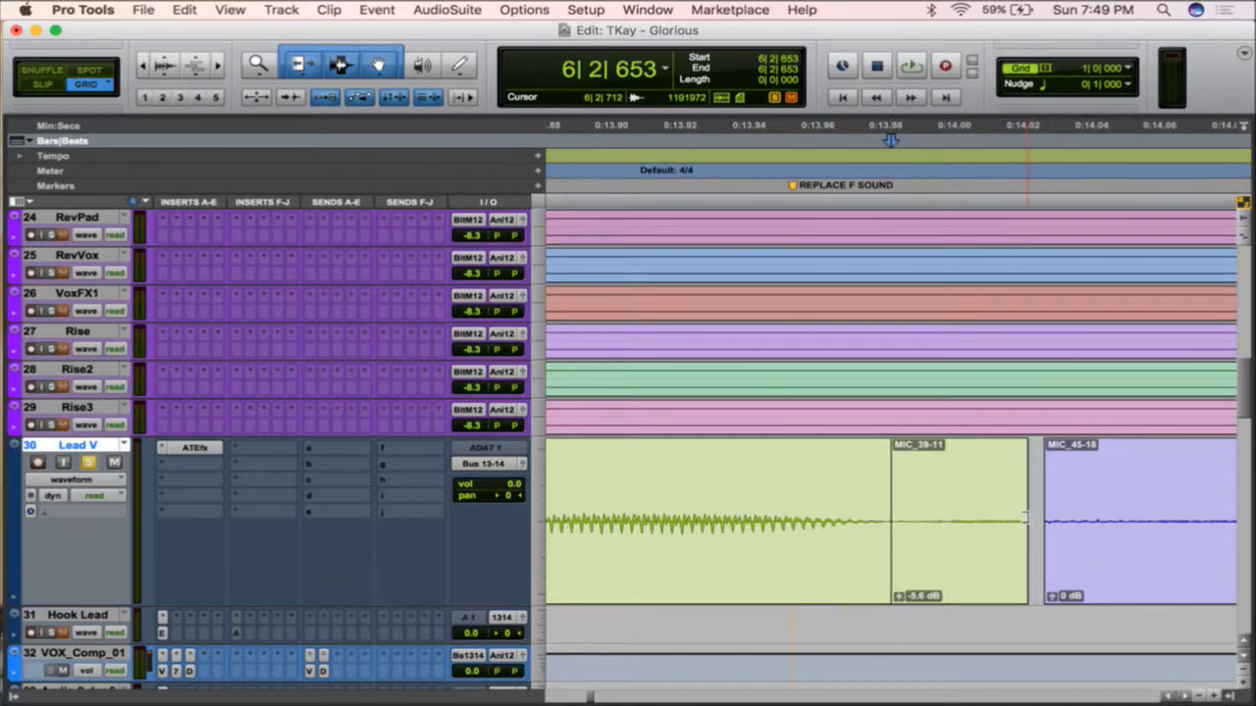
pyautogui.moveTo(1025, 516); pyautogui.dragTo(1066, 516)
pyautogui.click(898, 598)
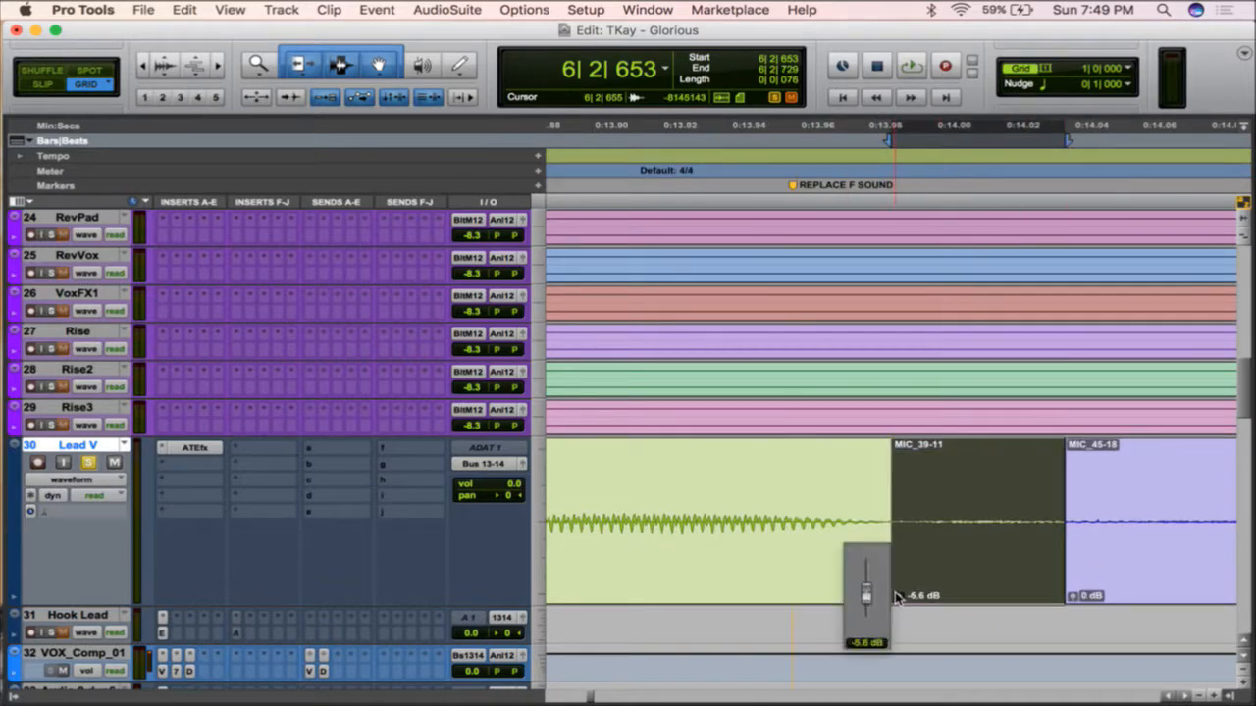
pyautogui.moveTo(895, 597); pyautogui.dragTo(895, 598)
# - Crossfade MIC_39-11 into MIC_45-18 from 6|2|721 to 6|2|736 and with the preceding clip from 6|2|649 to 6|2|657
pyautogui.moveTo(1069, 586); pyautogui.dragTo(1045, 588)
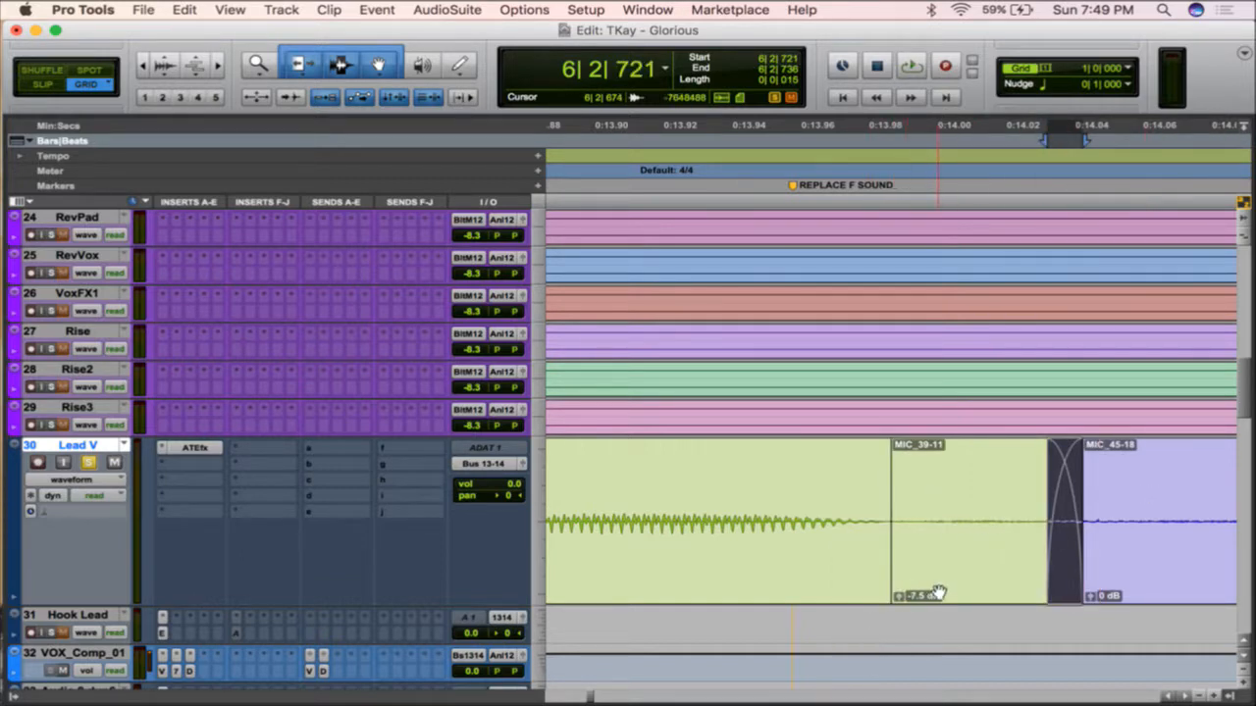
pyautogui.moveTo(884, 596); pyautogui.dragTo(882, 595)
pyautogui.press('r')
pyautogui.press('r')
pyautogui.press('r')
pyautogui.press('r')
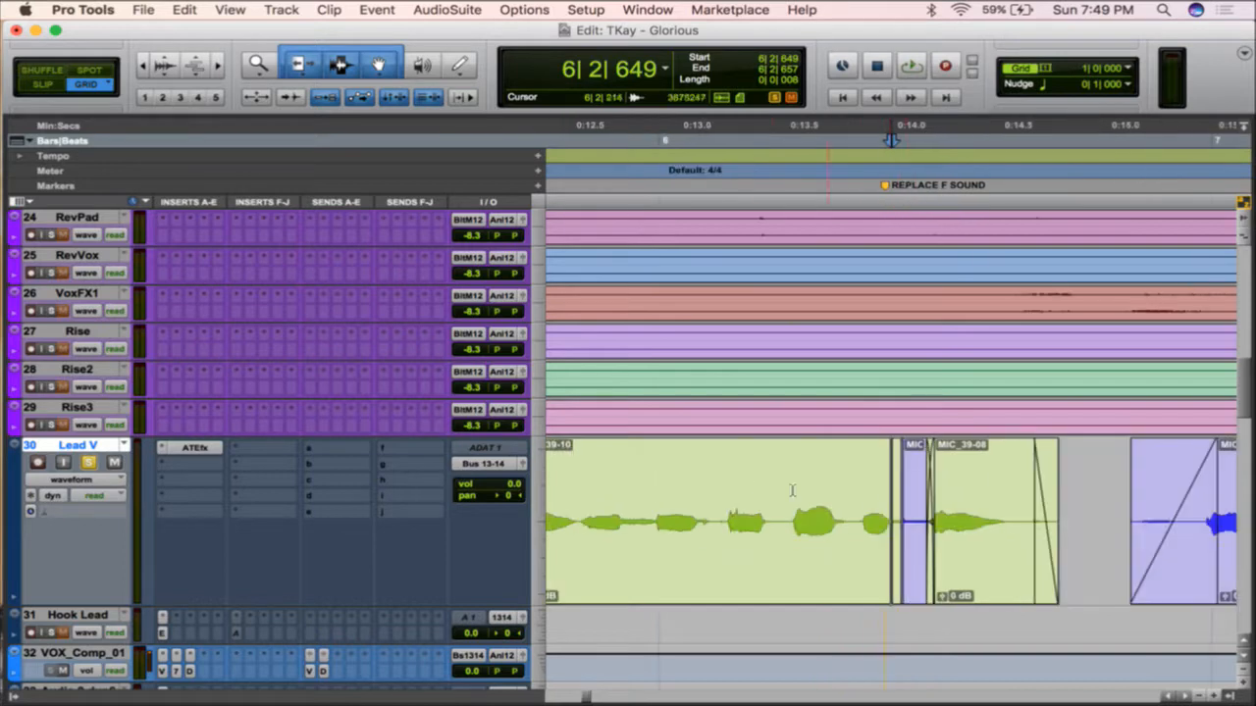
# - Play the Lead V vocal from 6|1|478 through the replaced F sound
pyautogui.click(729, 479)
pyautogui.press('space')
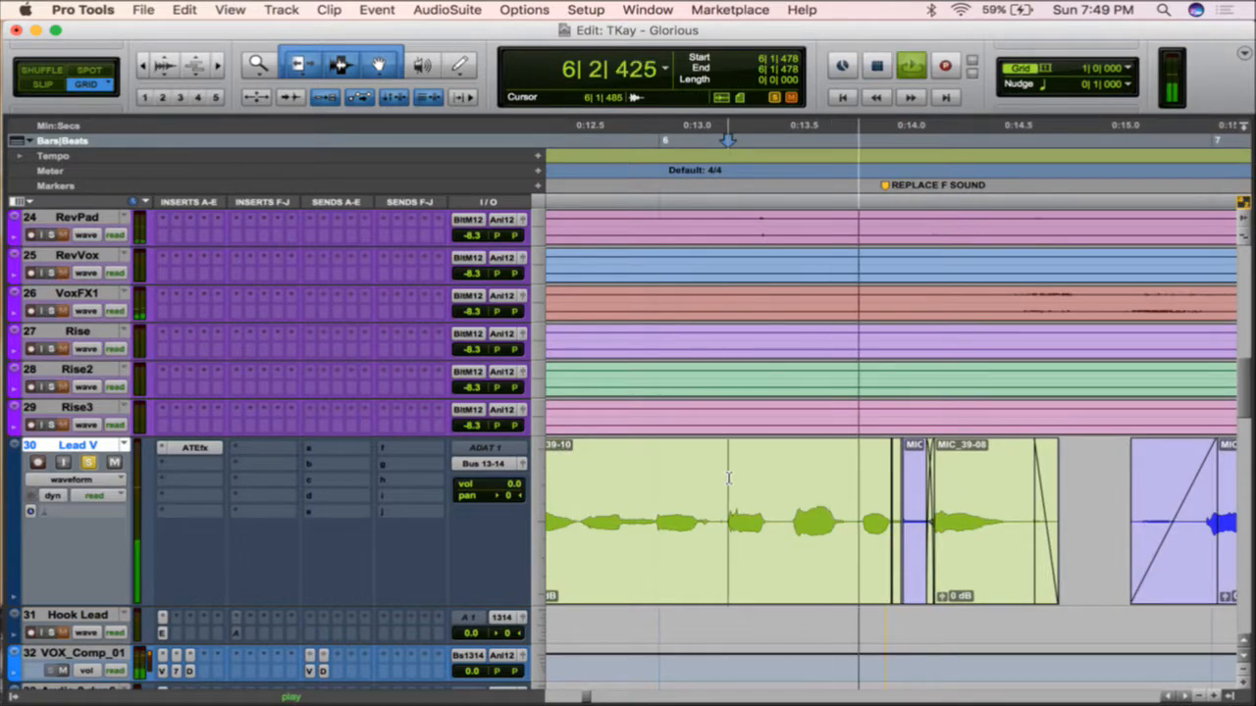
pyautogui.press('space')
# - Delete the MIC_39-11 clip and the leftover fade-in at the start of MIC_45-18
pyautogui.click(912, 510)
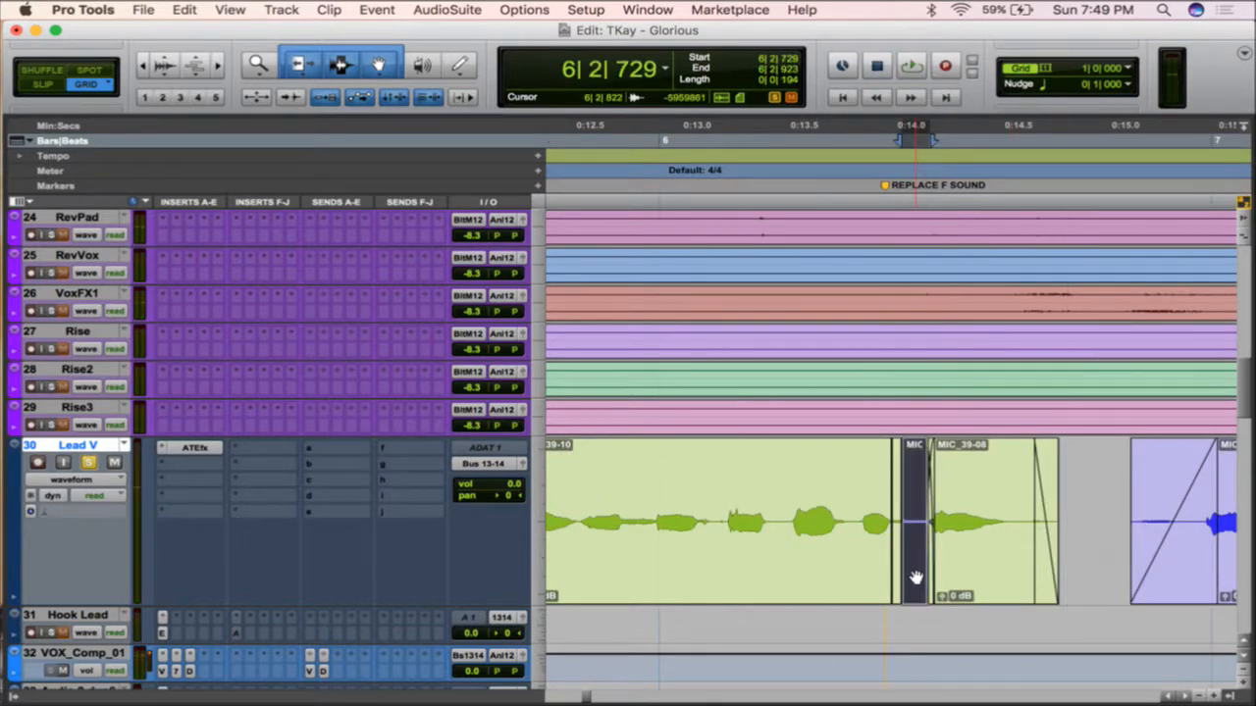
pyautogui.press('e')
pyautogui.click(858, 565)
pyautogui.press('Delete')
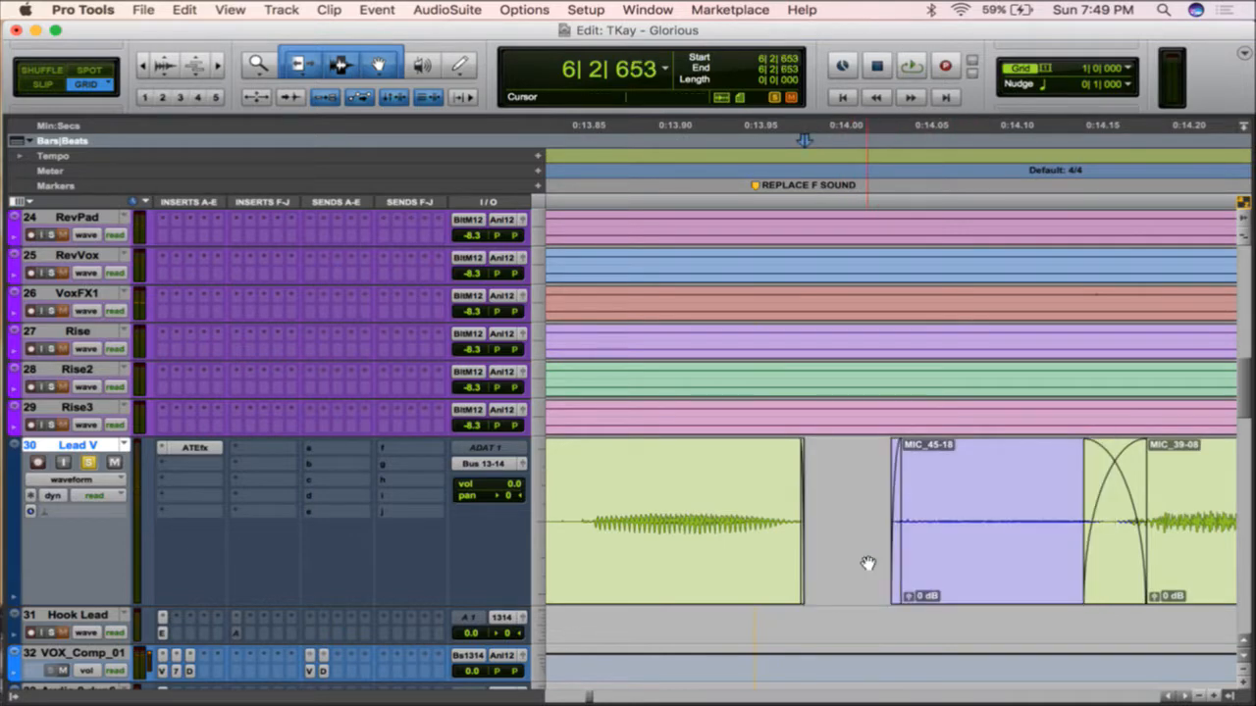
pyautogui.click(897, 547)
pyautogui.press('Delete')
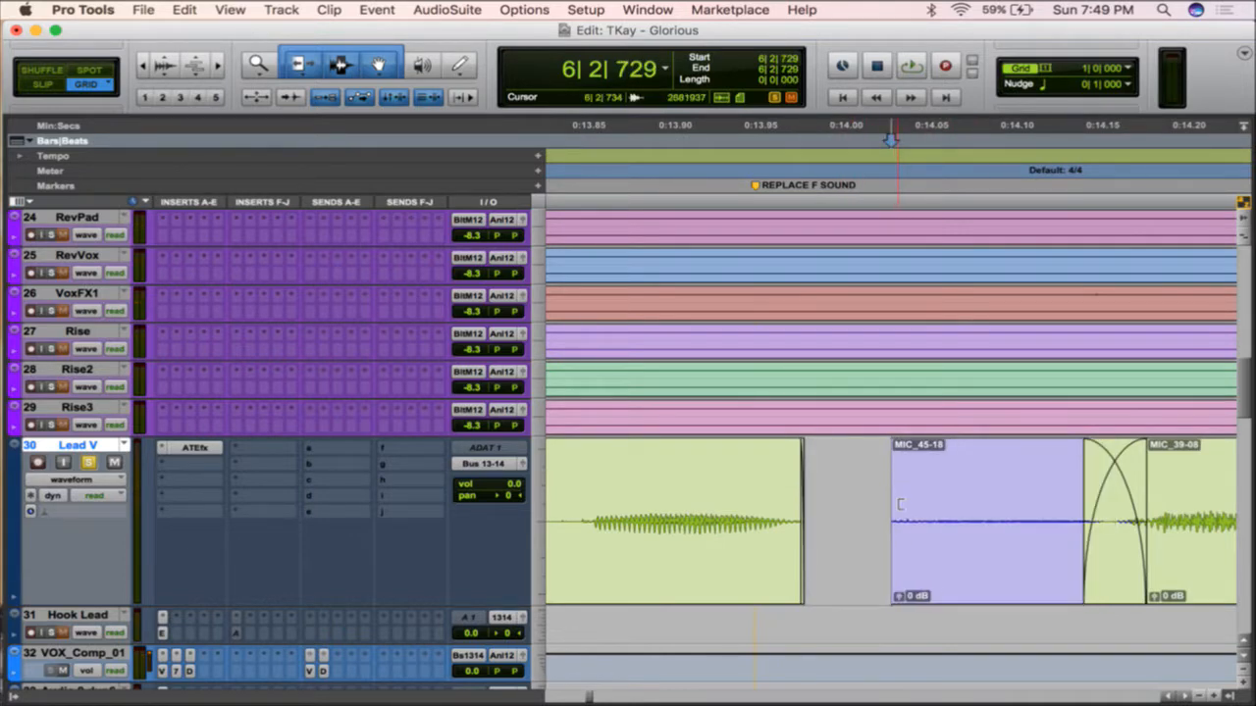
# - Extend the start of MIC_45-18 to 6|2|707 with a fade-in ending at 6|2|788, and play from 6|1|905
pyautogui.moveTo(899, 504)
pyautogui.mouseDown()
pyautogui.moveTo(867, 505)
pyautogui.moveTo(959, 477)
pyautogui.mouseUp()
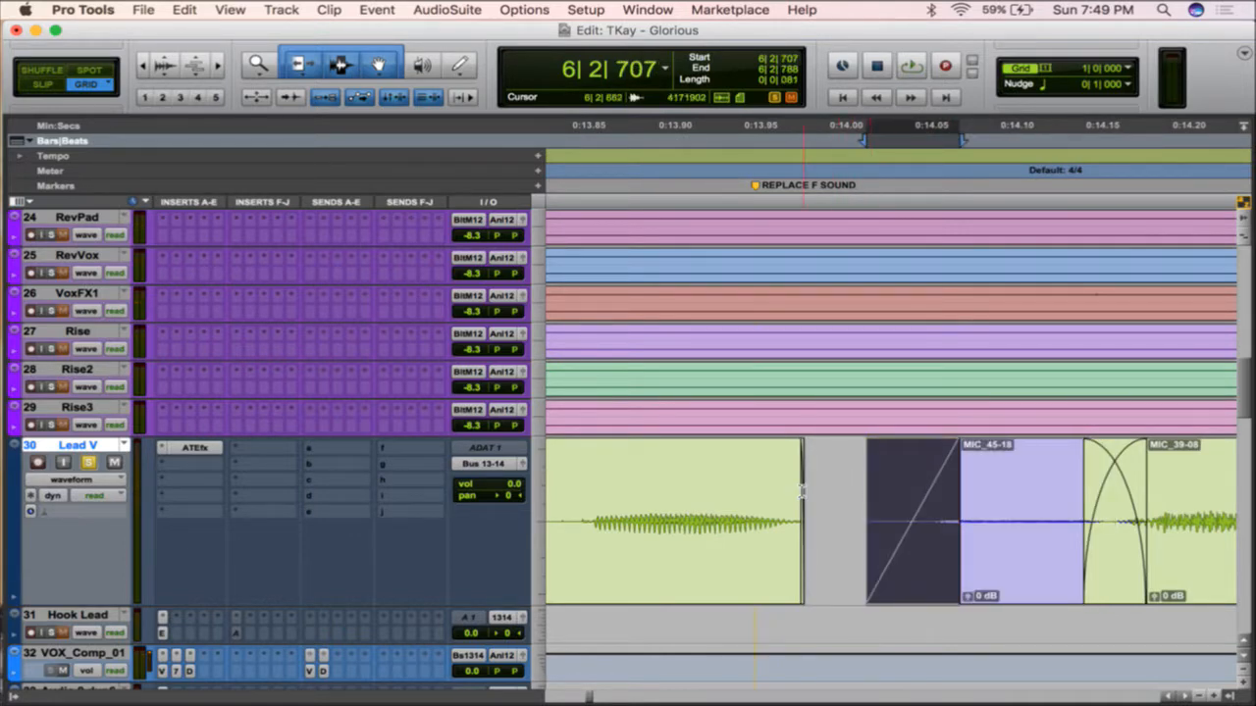
pyautogui.press('super+bracketleft')
pyautogui.press('super+bracketleft')
pyautogui.click(665, 478)
pyautogui.press('space')
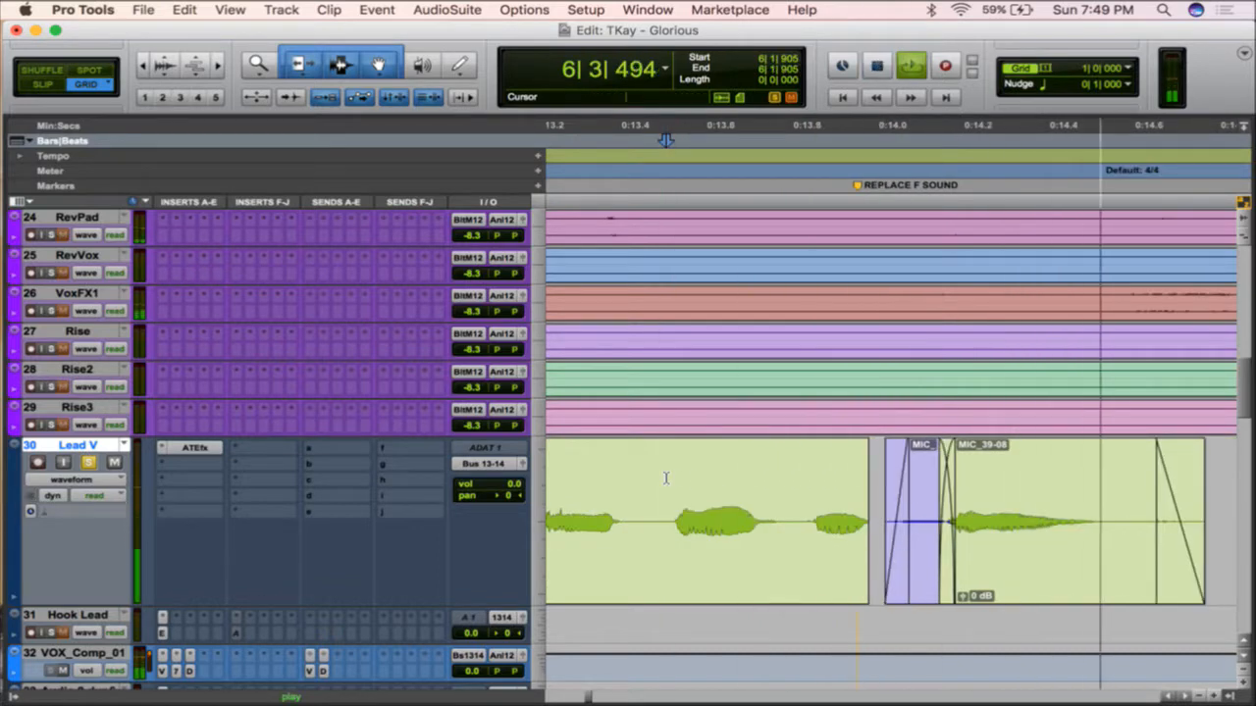
pyautogui.press('space')
# - Extend the clip before the gap to 6|2|677 and replace its short fade-out with a longer one
pyautogui.click(860, 539)
pyautogui.press('super+bracketright')
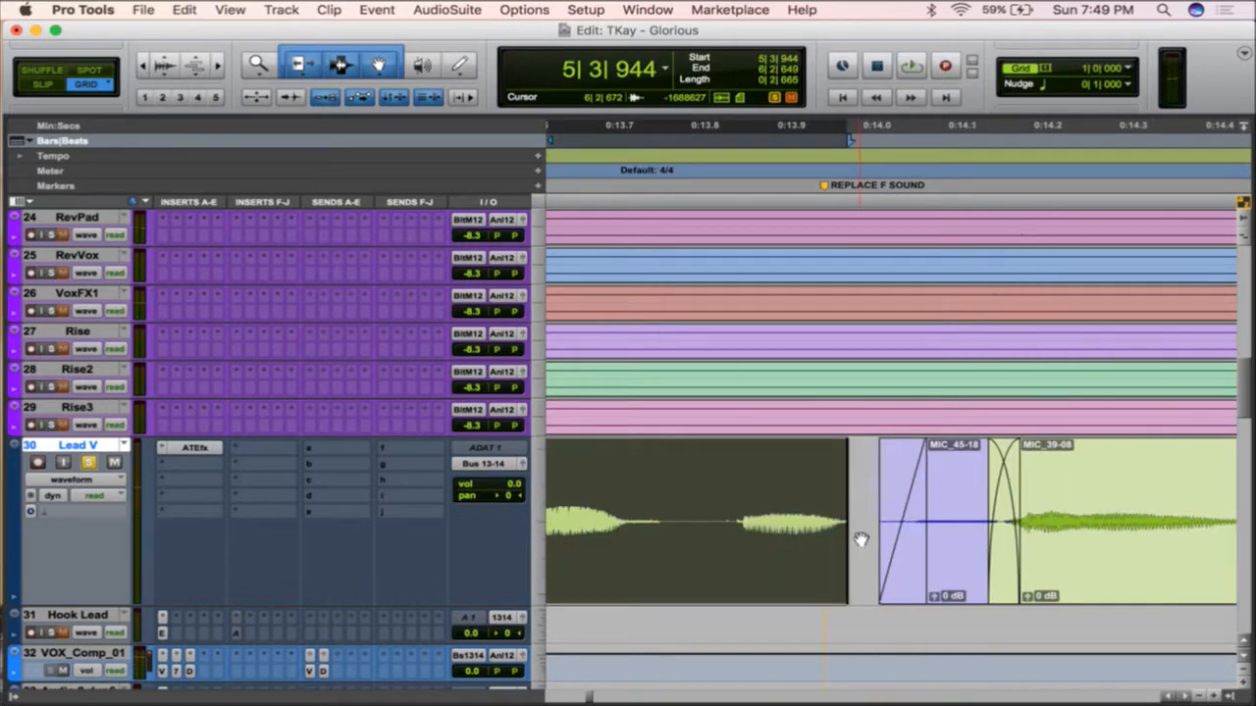
pyautogui.press('super+bracketright')
pyautogui.press('super+bracketright')
pyautogui.press('super+bracketright')
pyautogui.click(897, 547)
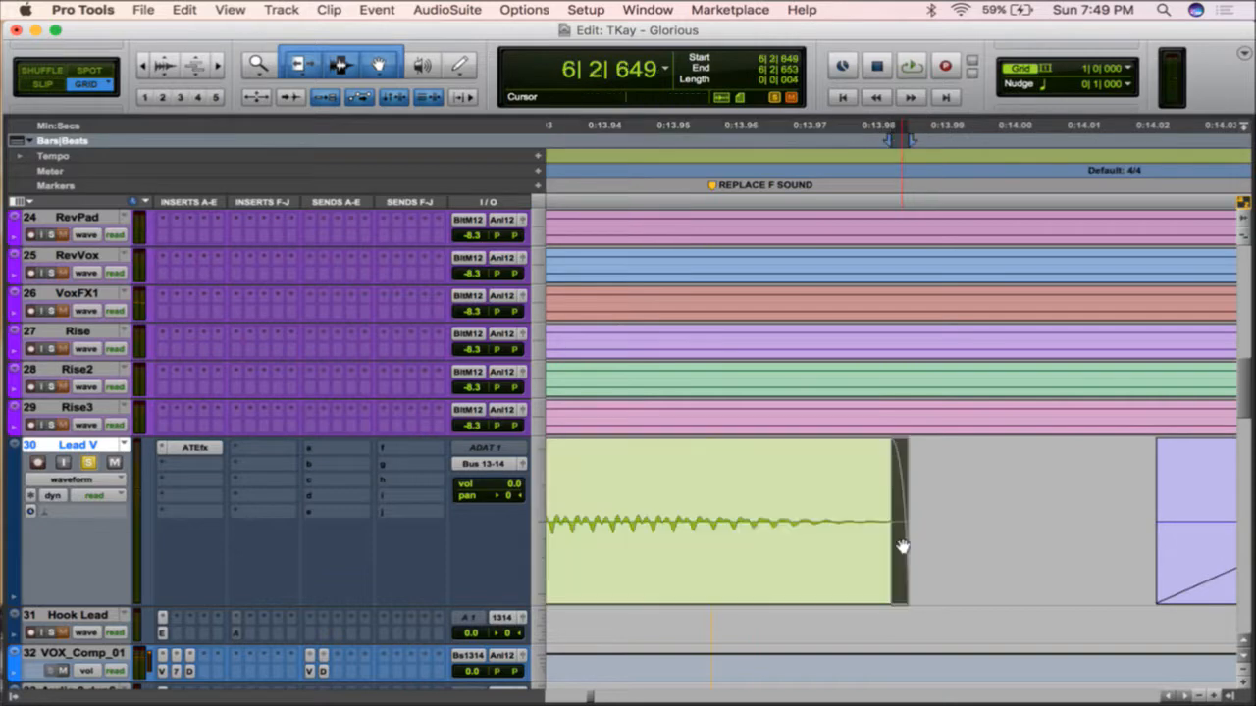
pyautogui.moveTo(897, 551); pyautogui.dragTo(1011, 545)
pyautogui.press('super+bracketleft')
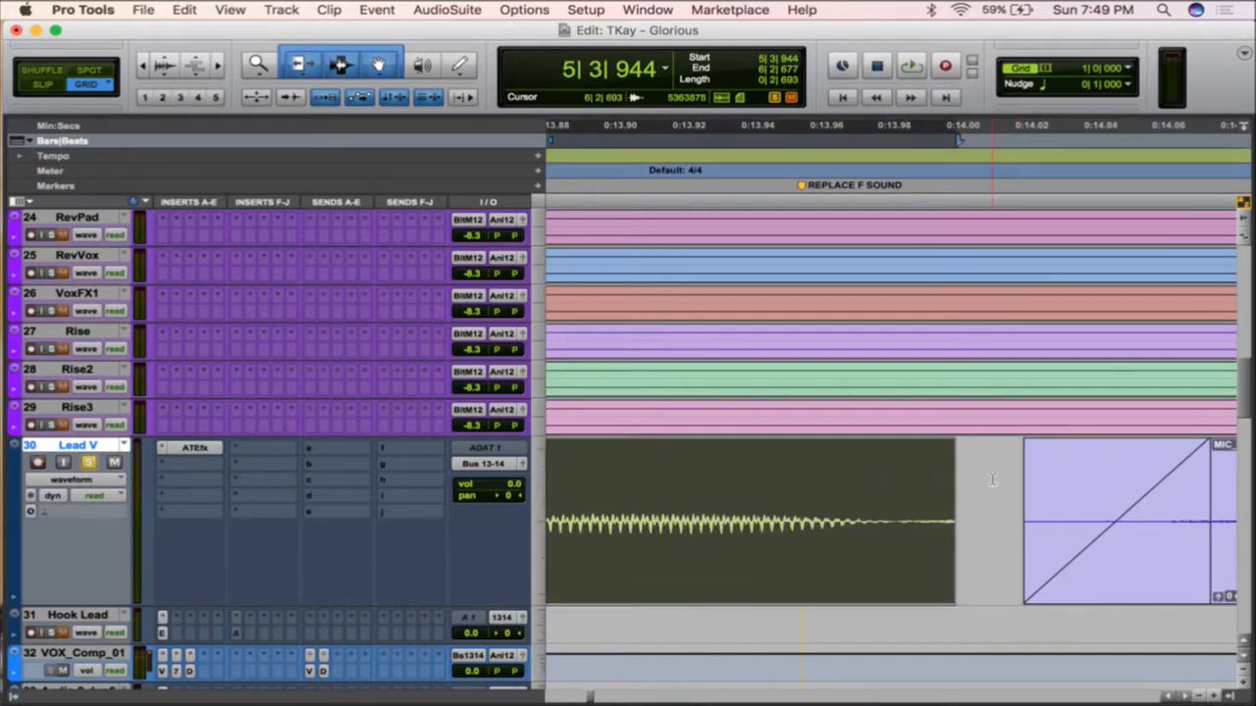
pyautogui.moveTo(949, 454); pyautogui.dragTo(879, 462)
# - Play the Lead V vocal from 6|2|132 to audition the new fade-out
pyautogui.press('super+bracketleft')
pyautogui.press('super+bracketleft')
pyautogui.press('super+bracketleft')
pyautogui.click(742, 468)
pyautogui.press('space')
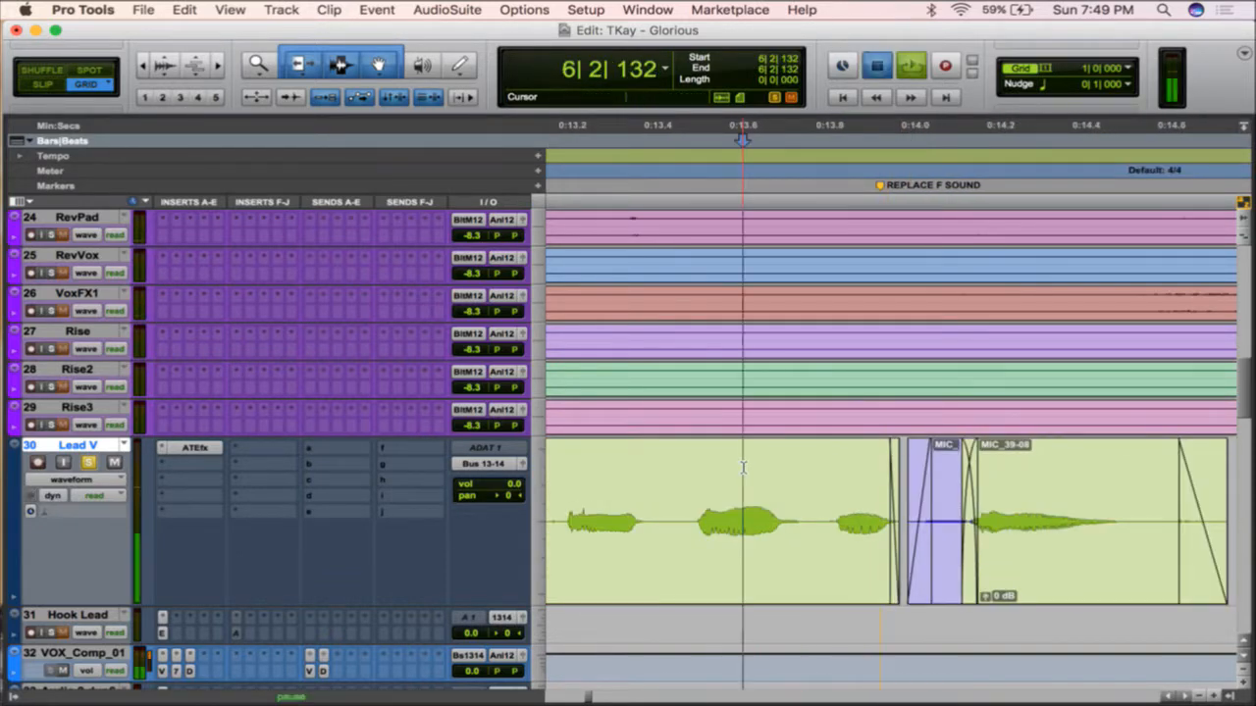
pyautogui.press('space')
# - Try splitting the F sound clip MIC_45-18 at 6|2|829
pyautogui.click(946, 554)
pyautogui.press('super+bracketright')
pyautogui.press('super+bracketright')
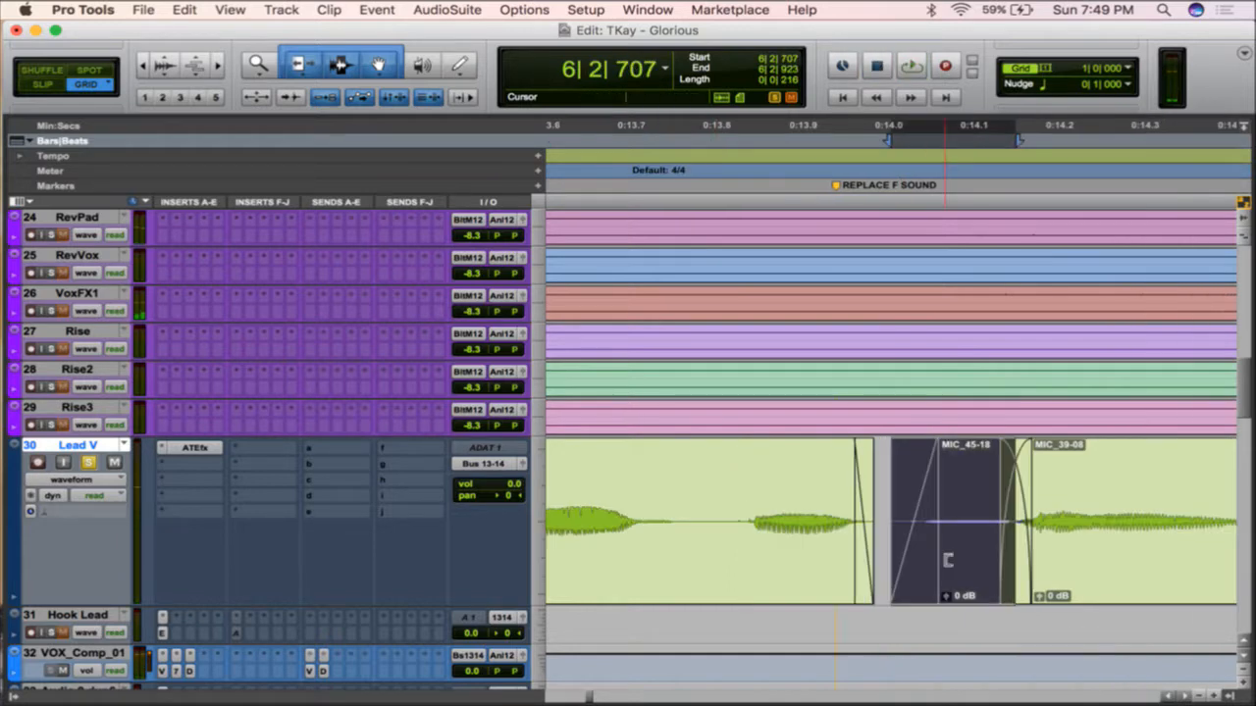
pyautogui.click(1031, 510)
pyautogui.press('super+e')
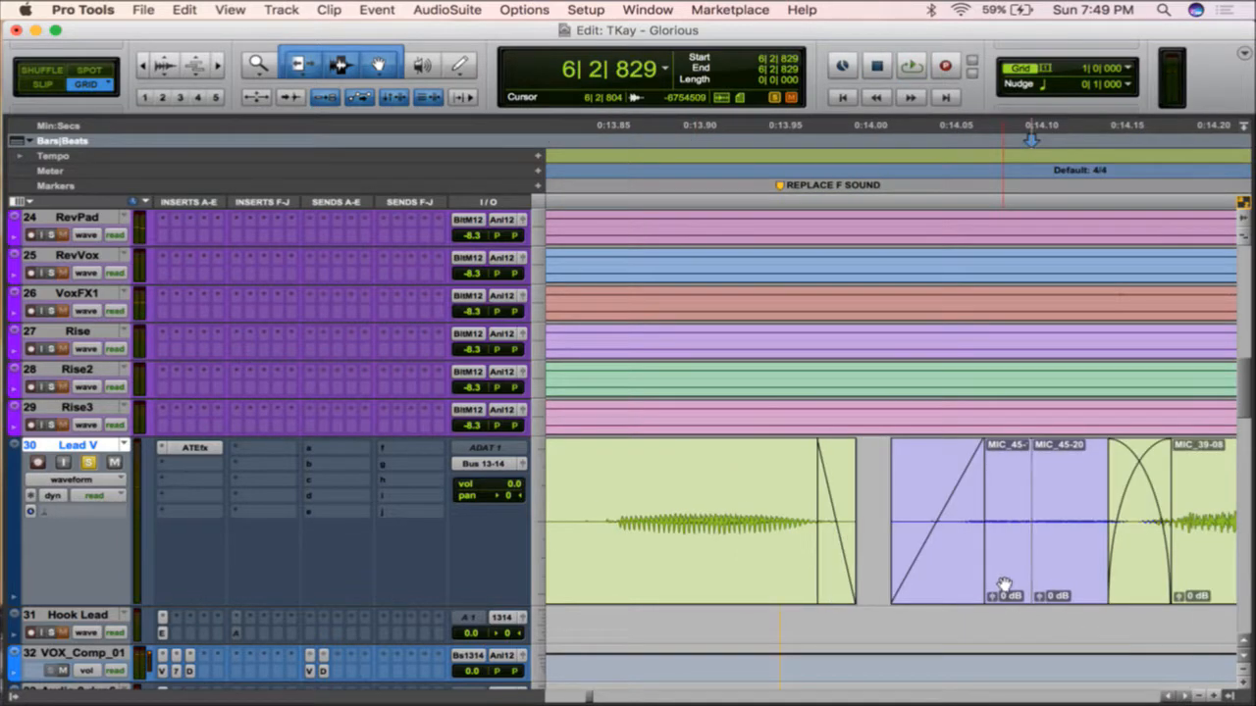
# - Delete the fade-in on MIC_45-18 and trim the clip's start to 6|2|724
pyautogui.click(952, 591)
pyautogui.press('Delete')
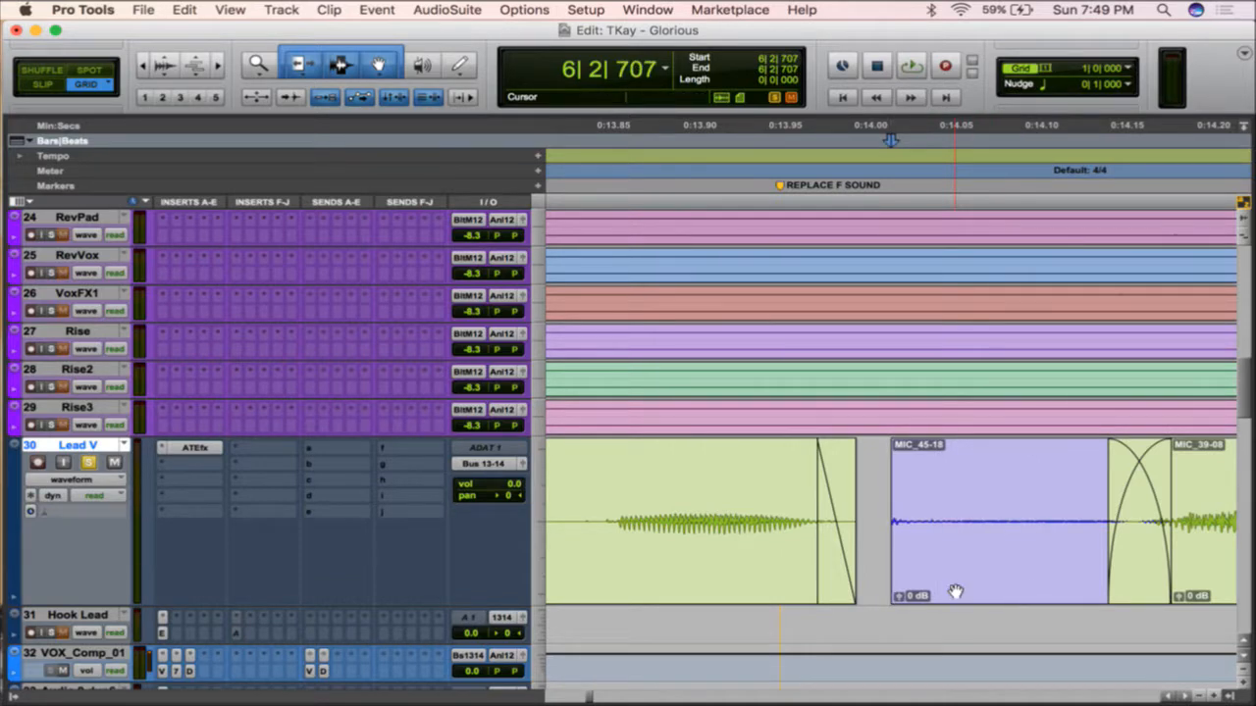
pyautogui.click(910, 505)
pyautogui.click(337, 64)
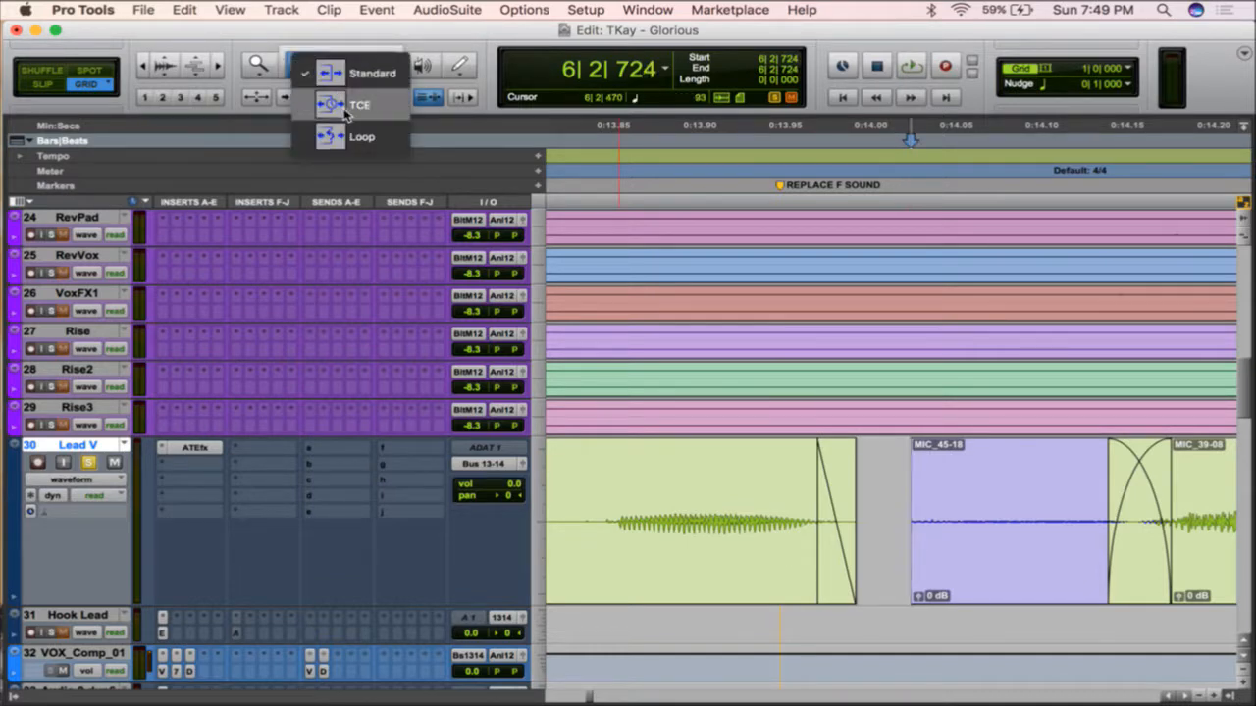
pyautogui.click(345, 61)
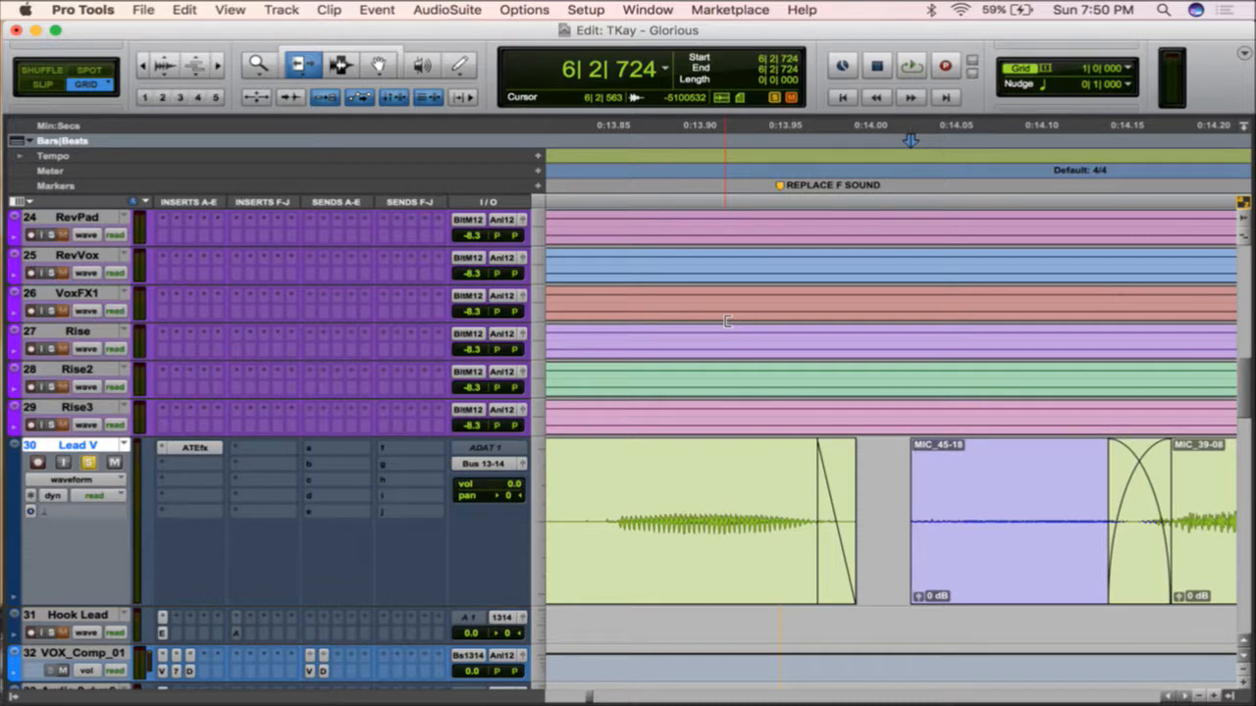
pyautogui.click(390, 51)
# - Split MIC_45-18 at 6|2|808 and move its first part earlier to start at 6|2|687, crossfaded into the second part up to 6|2|791
pyautogui.click(1007, 480)
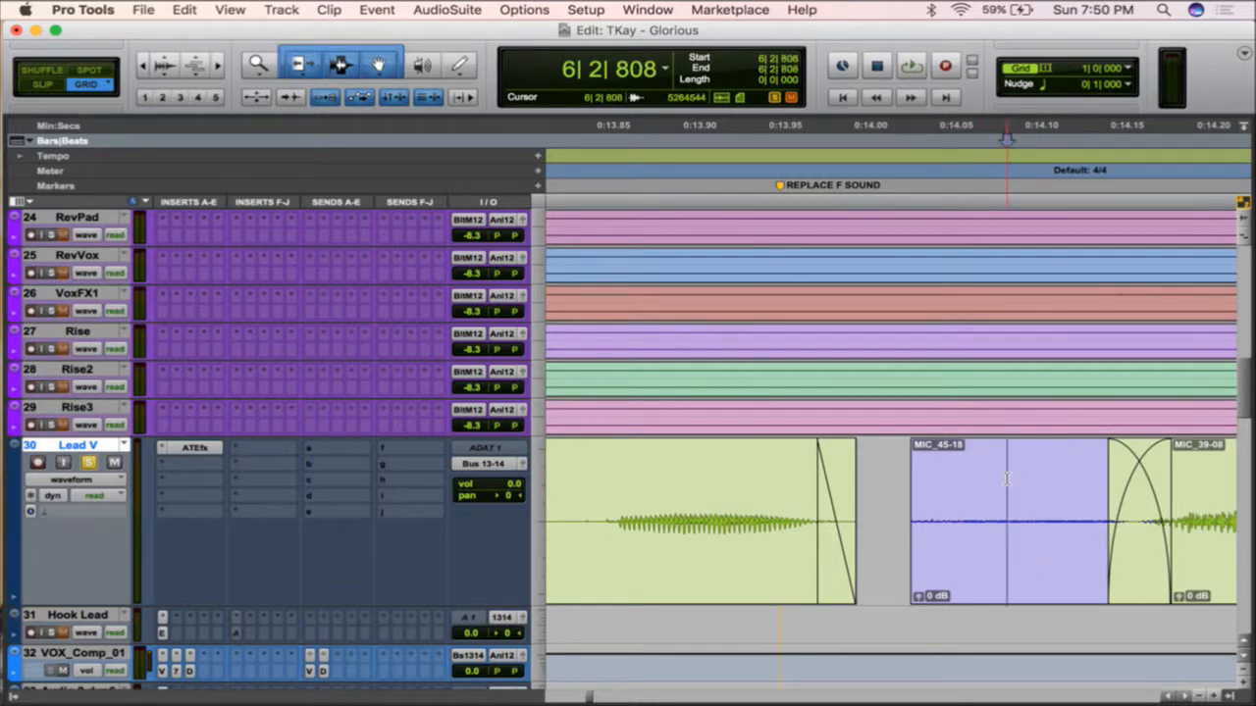
pyautogui.click(968, 557)
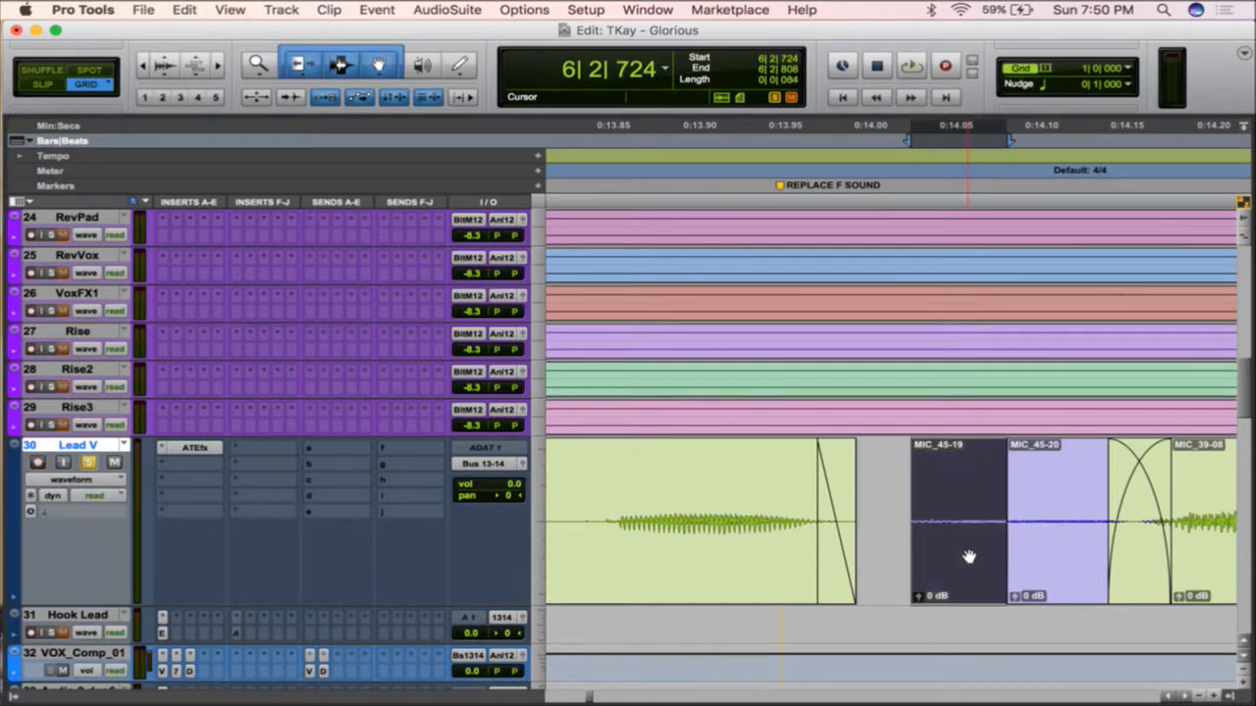
pyautogui.moveTo(968, 557); pyautogui.dragTo(987, 530)
pyautogui.moveTo(986, 583); pyautogui.dragTo(995, 583)
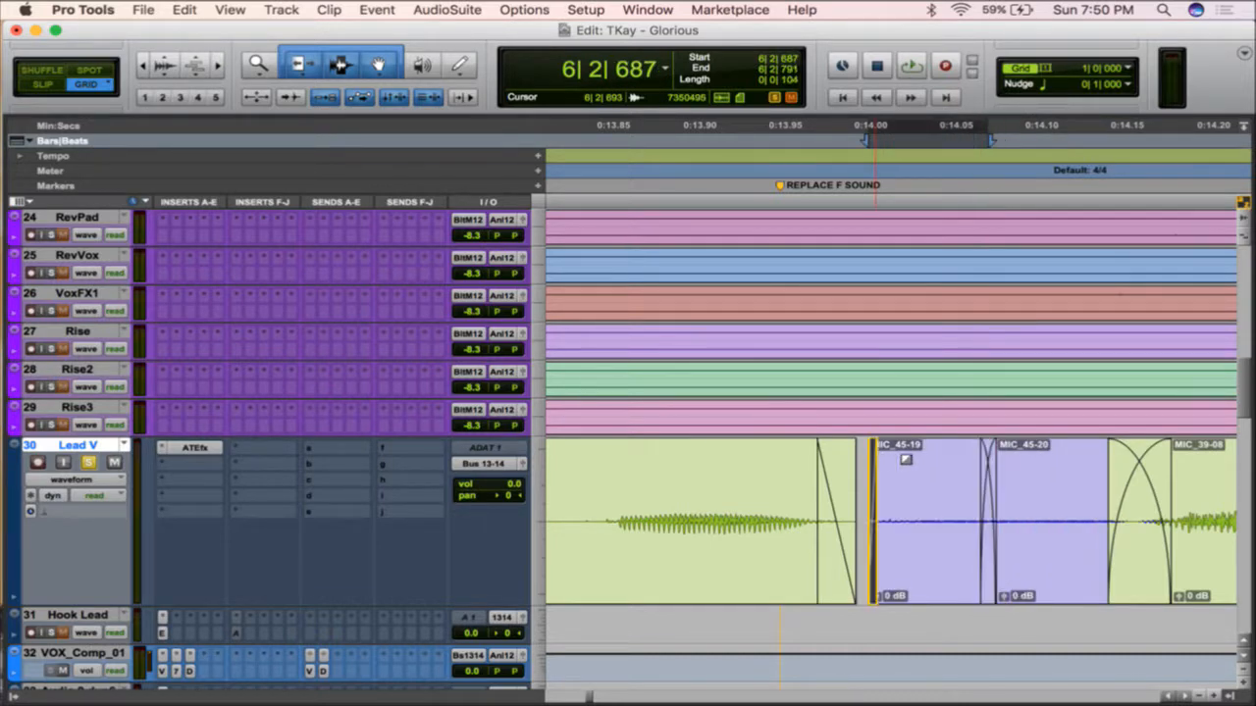
# - Play the Lead V vocal from 6|2|088 across the rearranged F sound
pyautogui.press('super+bracketleft')
pyautogui.press('super+bracketleft')
pyautogui.click(713, 474)
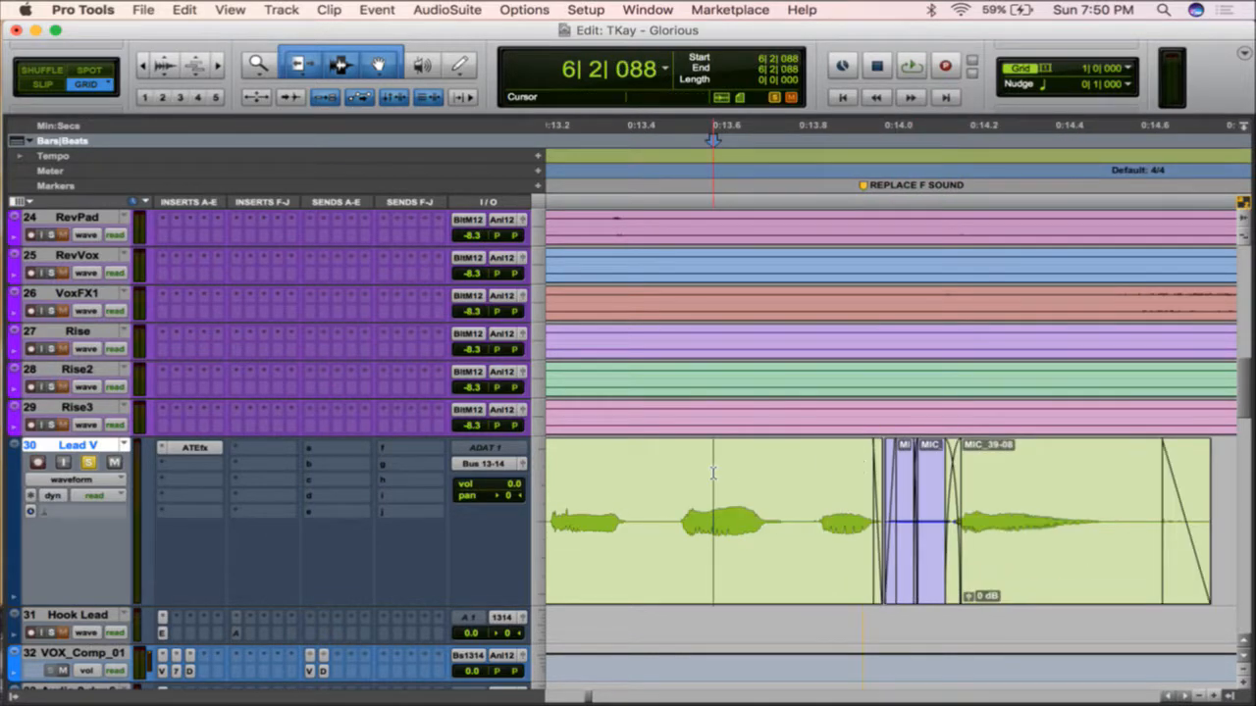
pyautogui.press('space')
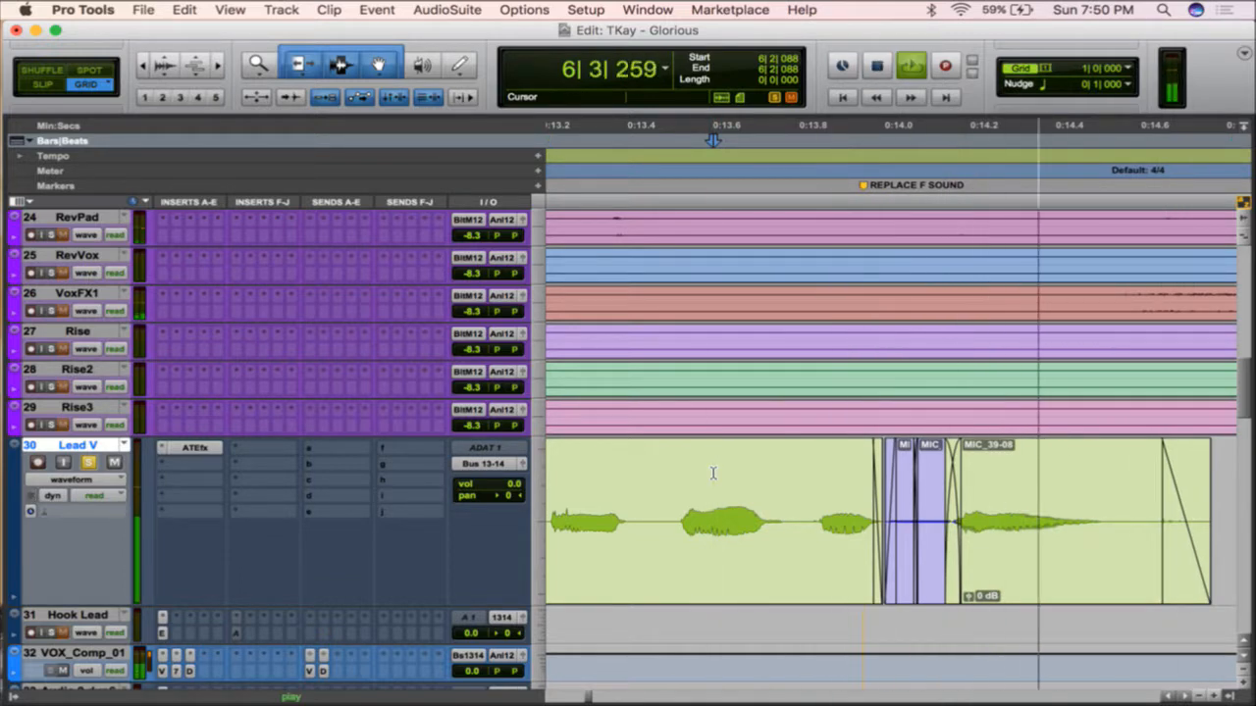
# - Inspect the fades around MIC_45-19 and MIC_45-20 and play the transition again from 6|1|905
pyautogui.press('super+bracketright')
pyautogui.press('super+bracketright')
pyautogui.press('super+bracketright')
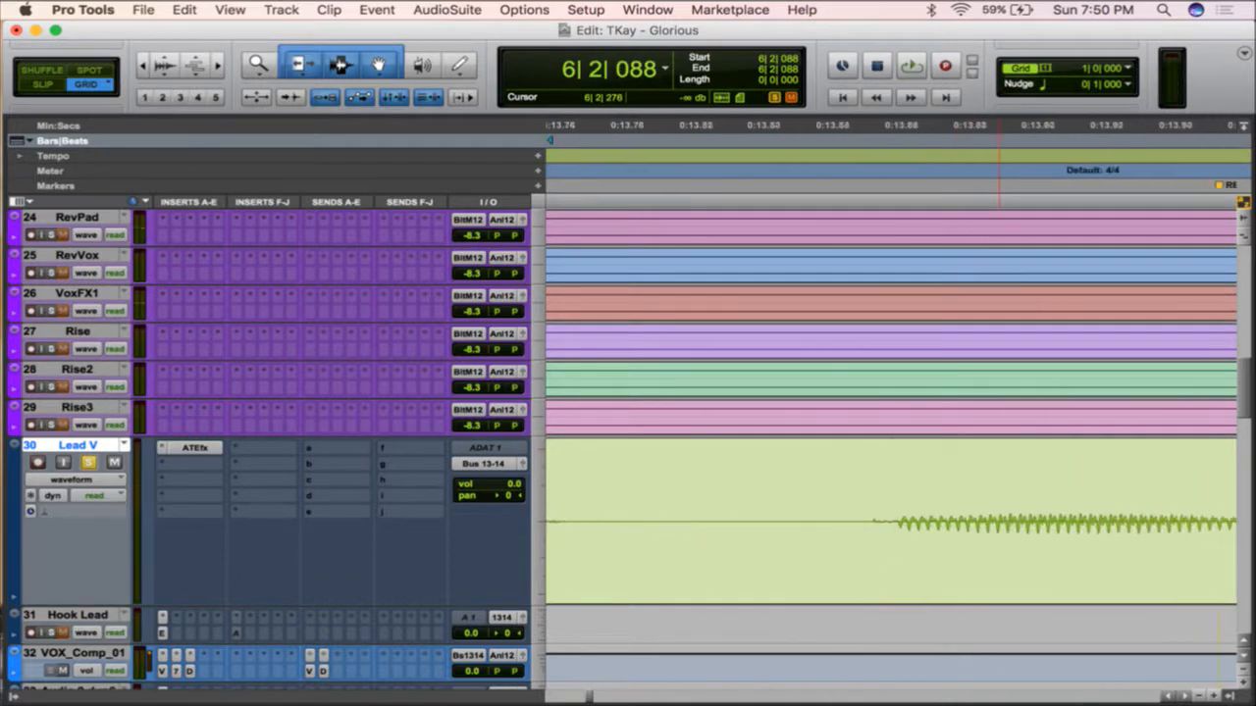
pyautogui.press('super+bracketleft')
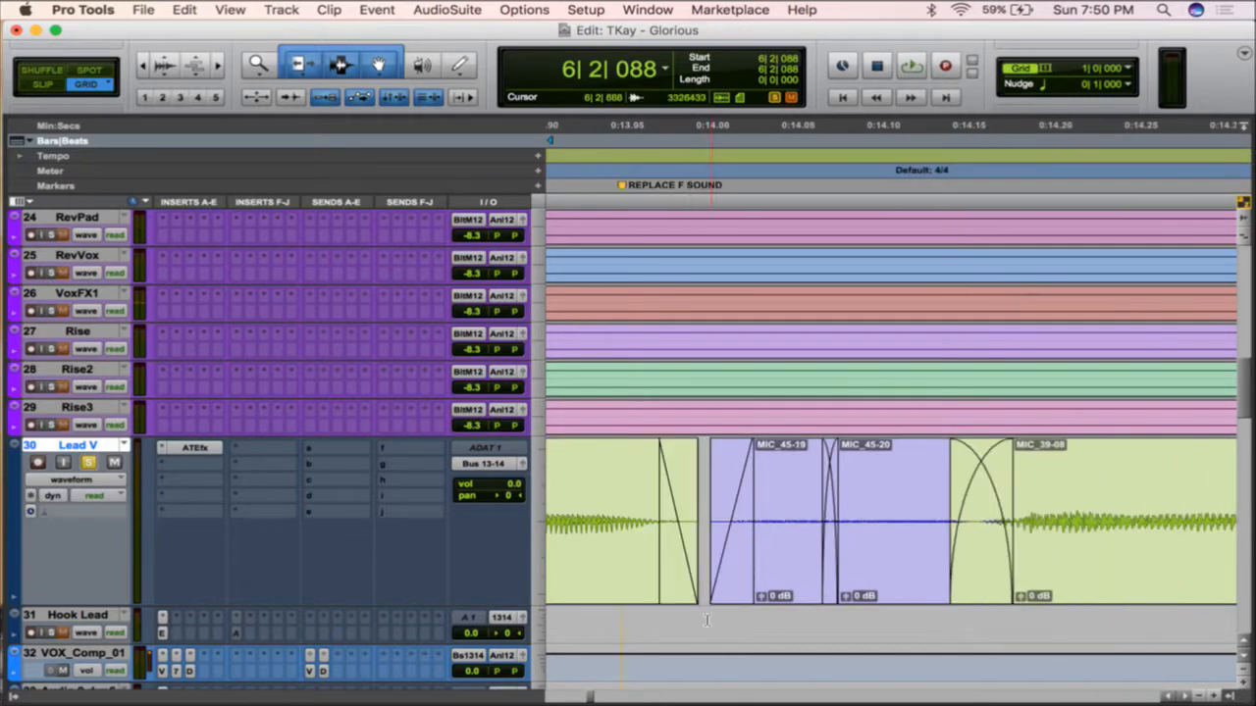
pyautogui.click(757, 534)
pyautogui.press('super+bracketleft')
pyautogui.press('super+bracketleft')
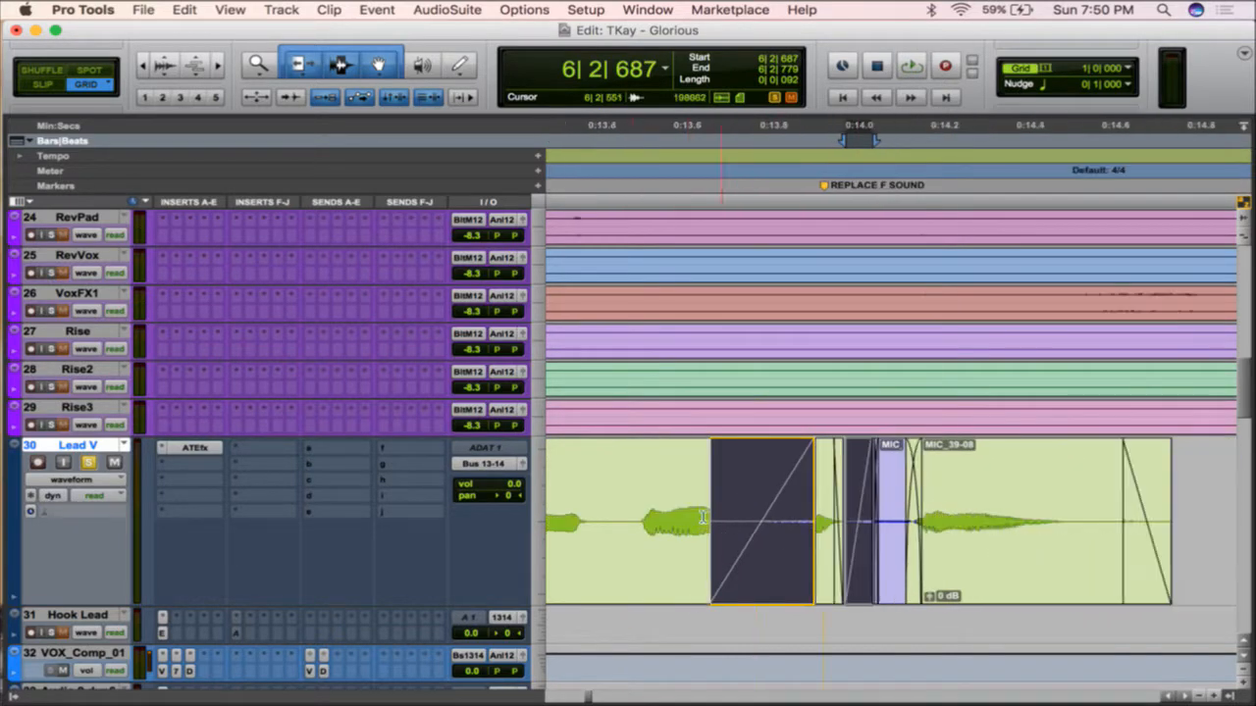
pyautogui.click(632, 483)
pyautogui.press('space')
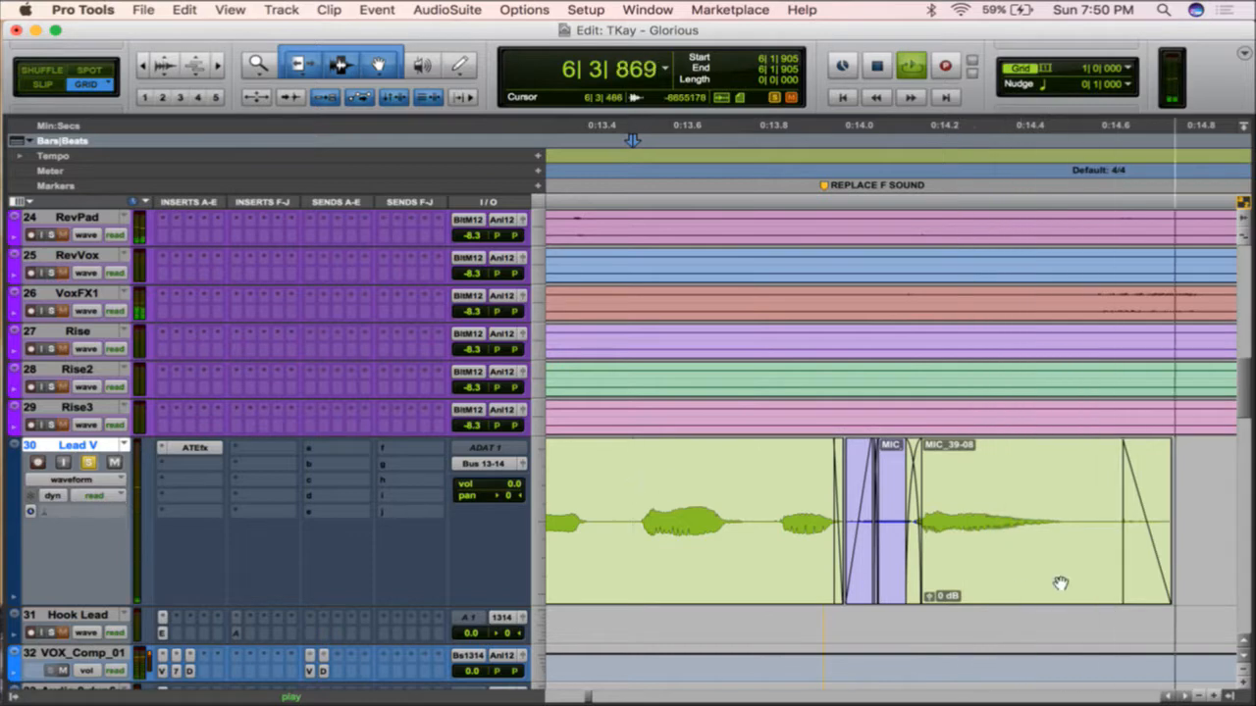
pyautogui.press('space')
# - Group the MIC_45-19 and MIC_45-20 clips and lower the group's clip gain to -3.8 dB
pyautogui.click(892, 599)
pyautogui.press('super+bracketright')
pyautogui.press('super+bracketright')
pyautogui.keyDown('shift'); pyautogui.click(816, 575); pyautogui.keyUp('shift')
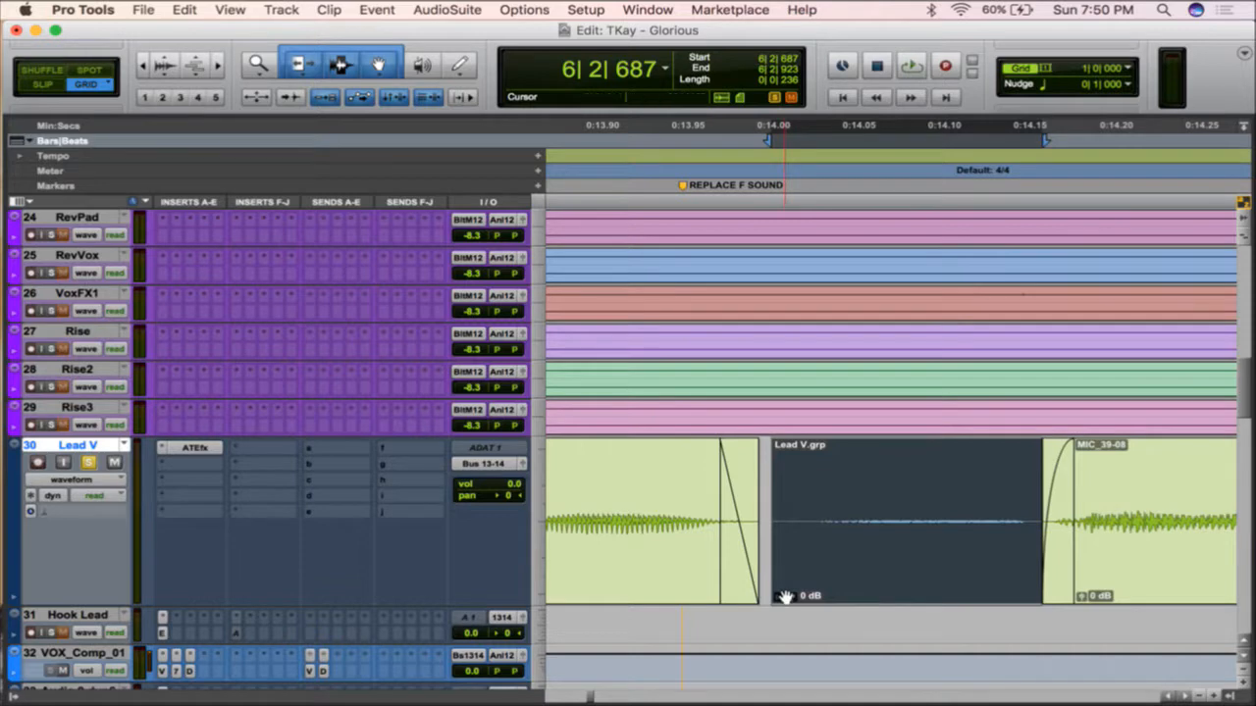
pyautogui.click(785, 596)
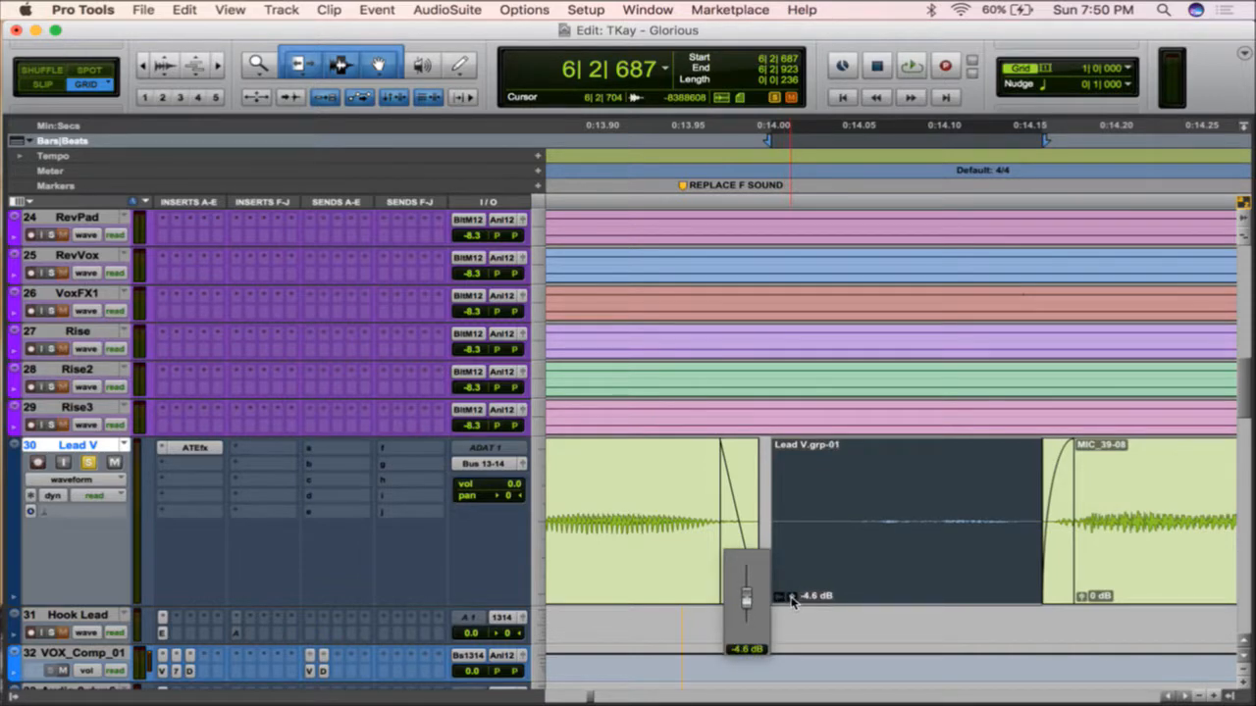
# - Play the Lead V vocal from 6|1|809 to audition the quieter grouped F sound
pyautogui.press('r')
pyautogui.press('r')
pyautogui.click(620, 505)
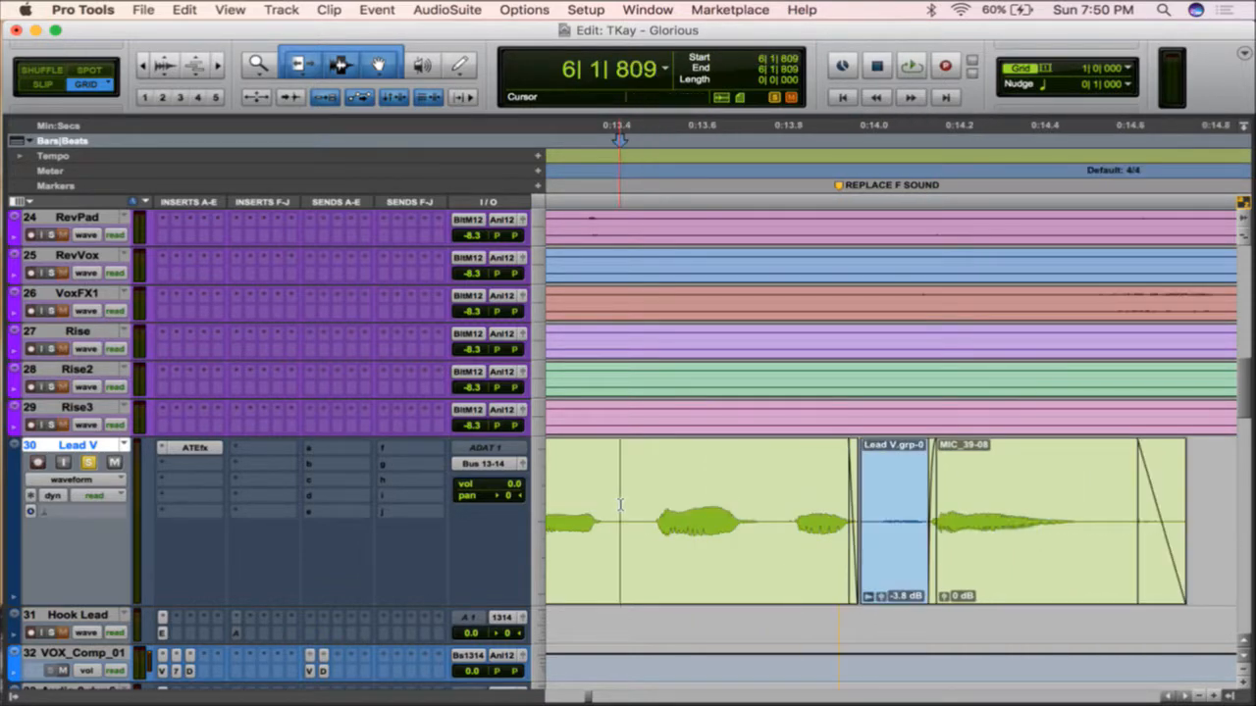
pyautogui.press('space')
pyautogui.press('space')
# - Remove the crossfade between the grouped F sound and MIC_39-08, and set the start of MIC_39-08 to 6|2|911
pyautogui.click(932, 565)
pyautogui.press('t')
pyautogui.press('t')
pyautogui.press('t')
pyautogui.click(902, 546)
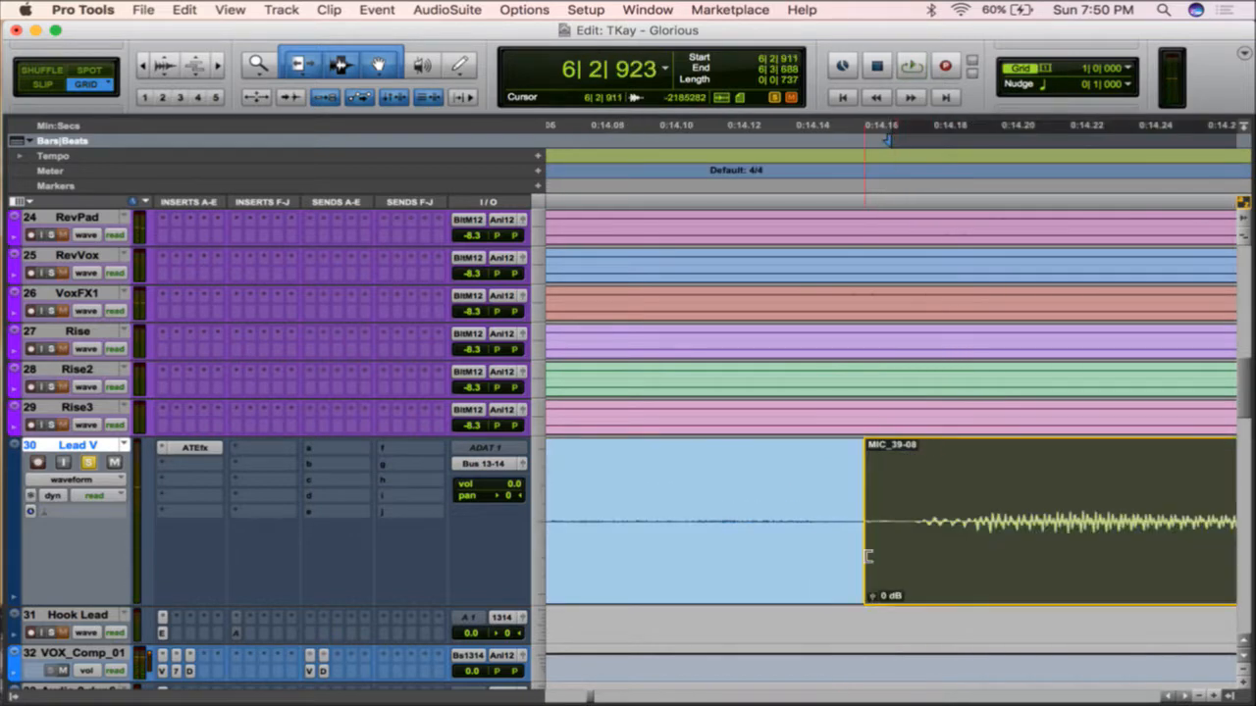
pyautogui.click(863, 591)
# - Play the phrase from 6|2|221 and lower the grouped F sound's clip gain slightly
pyautogui.press('r')
pyautogui.press('r')
pyautogui.press('r')
pyautogui.click(690, 486)
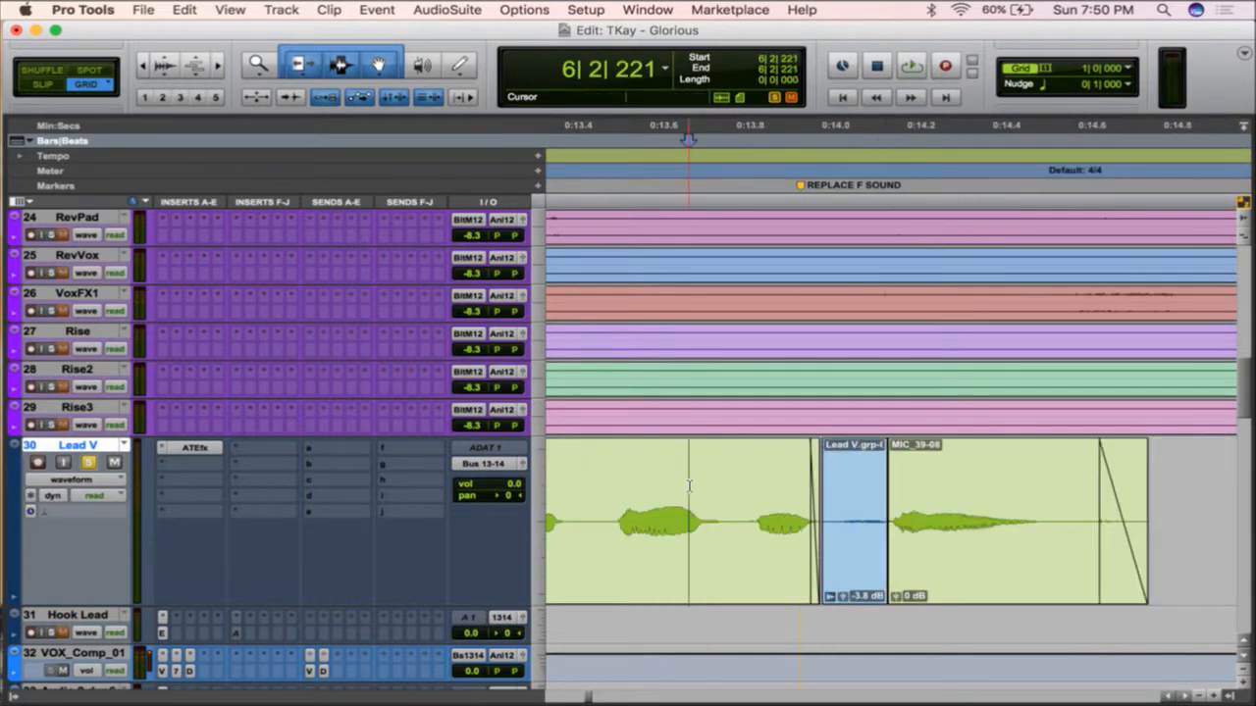
pyautogui.press('space')
pyautogui.moveTo(843, 597); pyautogui.dragTo(843, 602)
pyautogui.press('space')
# - Play the MIC_45-07 phrase from 7|2|628 to audition how it leads into MIC_44-05
pyautogui.press('r')
pyautogui.hscroll(10, 1079, 580)
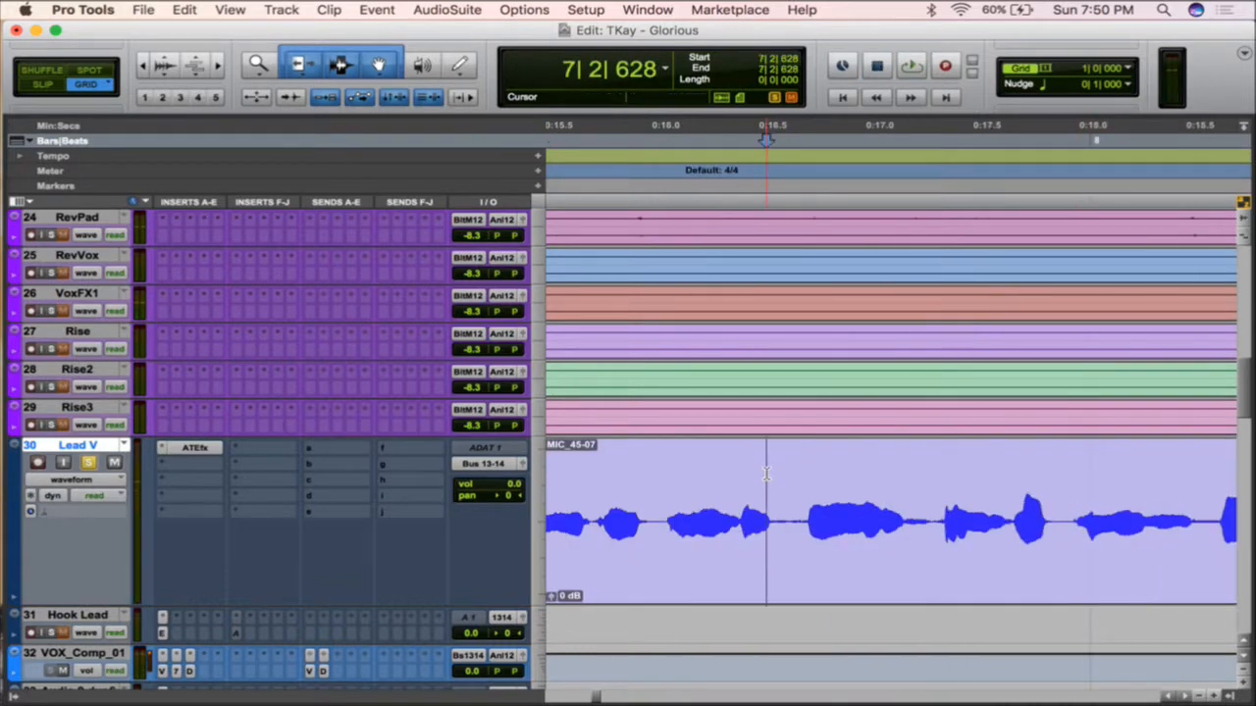
pyautogui.press('space')
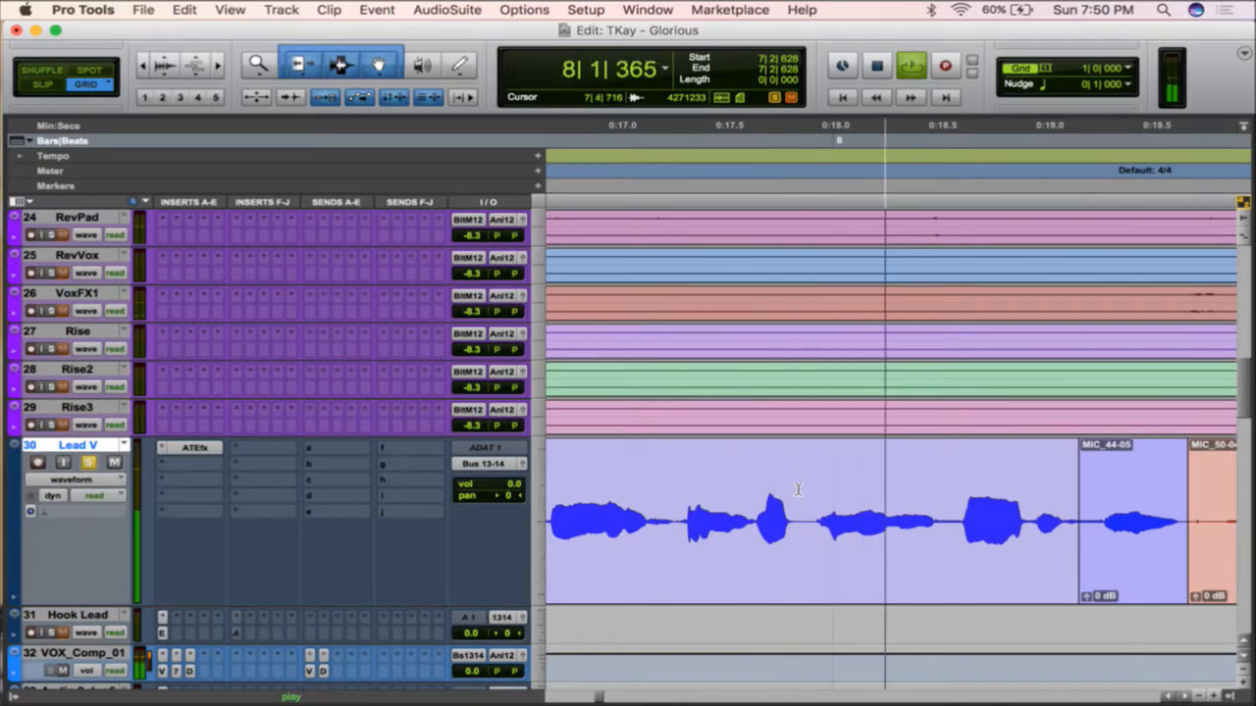
pyautogui.hscroll(5, 799, 490)
pyautogui.press('space')
# - Add a short crossfade from 8|2|742 to 8|2|755 between MIC_45-07 and MIC_44-05
pyautogui.click(882, 577)
pyautogui.press('t')
pyautogui.press('t')
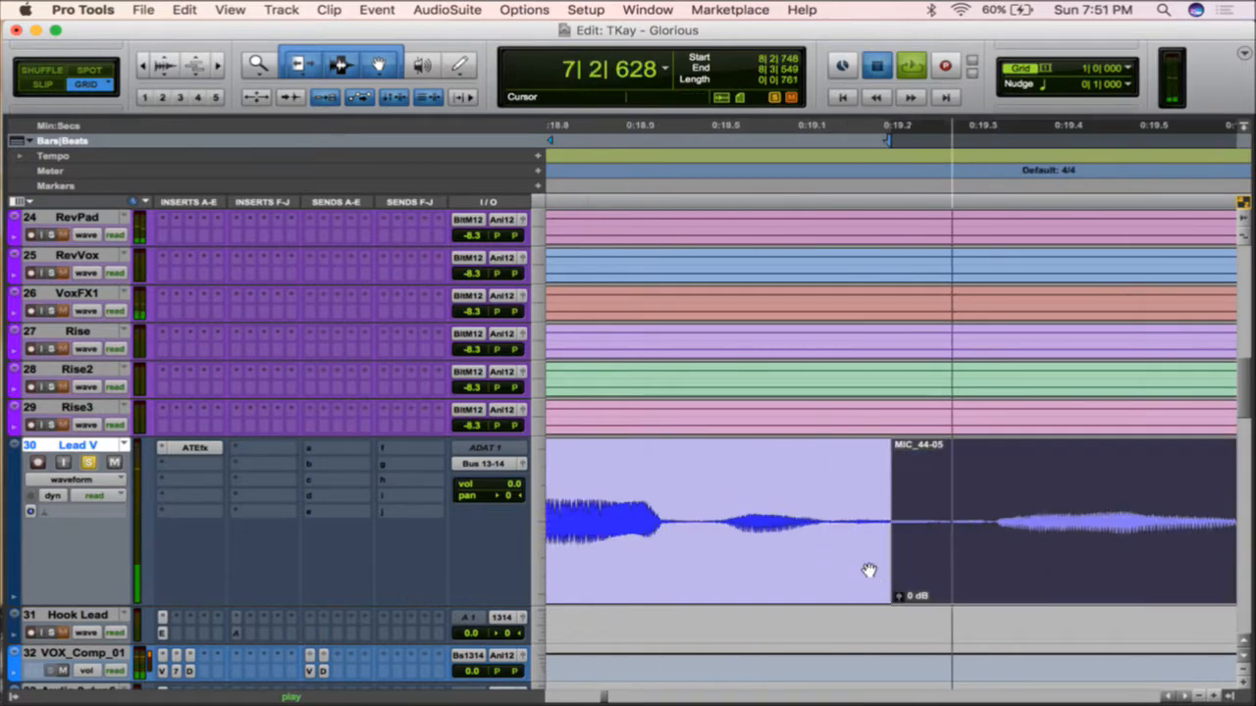
pyautogui.press('space')
pyautogui.moveTo(895, 595); pyautogui.dragTo(891, 592)
pyautogui.press('r')
pyautogui.hscroll(2, 885, 596)
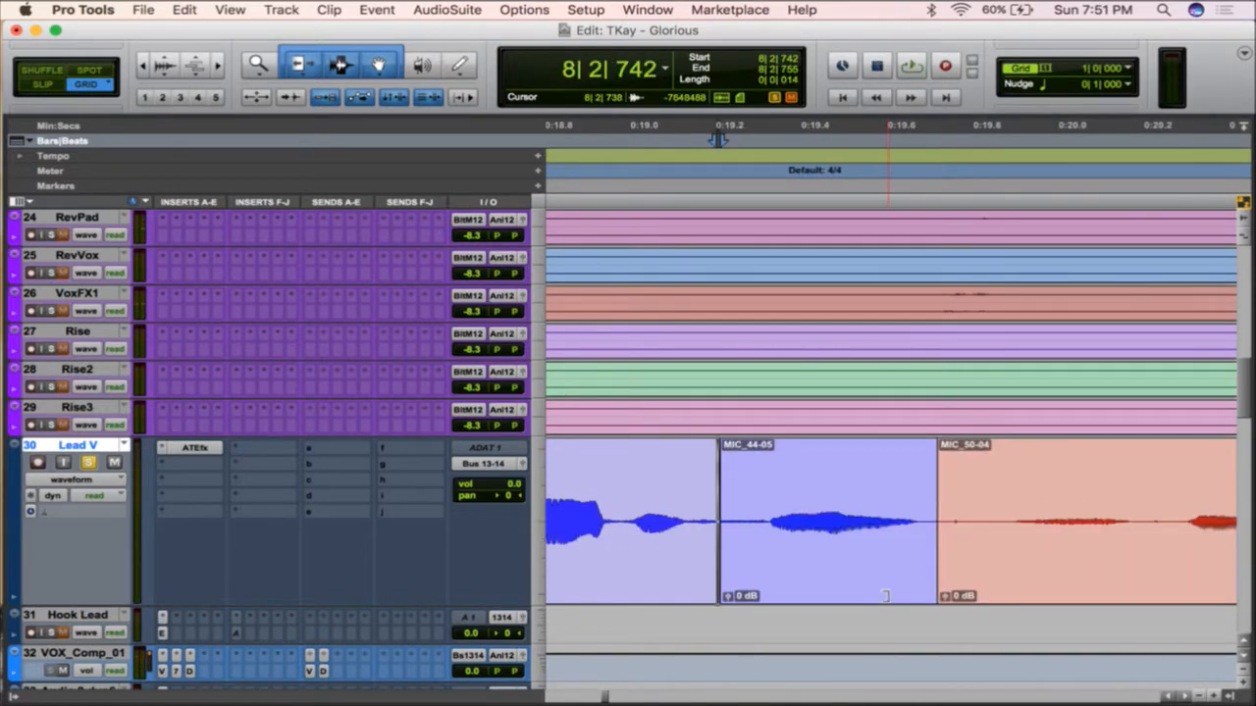
# - Fade out the end of MIC_44-05 from 8|3|423 to 8|3|549 and play the transition into MIC_50-04
pyautogui.click(817, 505)
pyautogui.press('space')
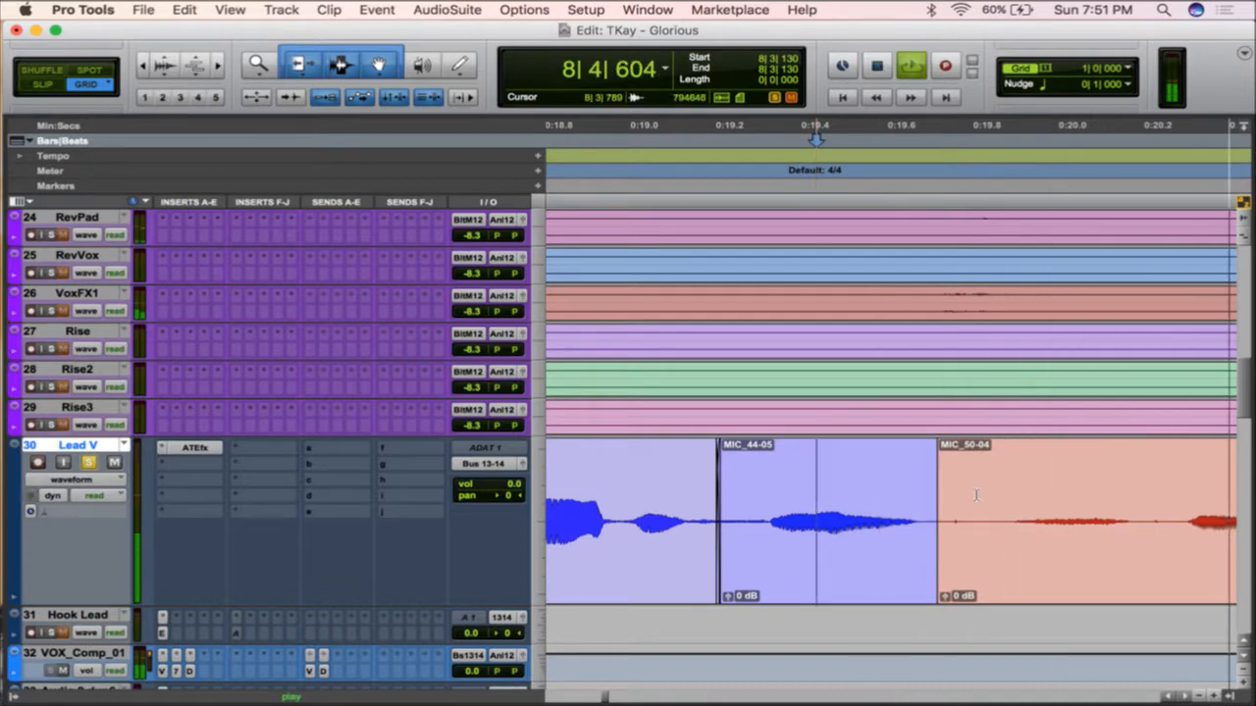
pyautogui.press('space')
pyautogui.moveTo(944, 476); pyautogui.dragTo(899, 467)
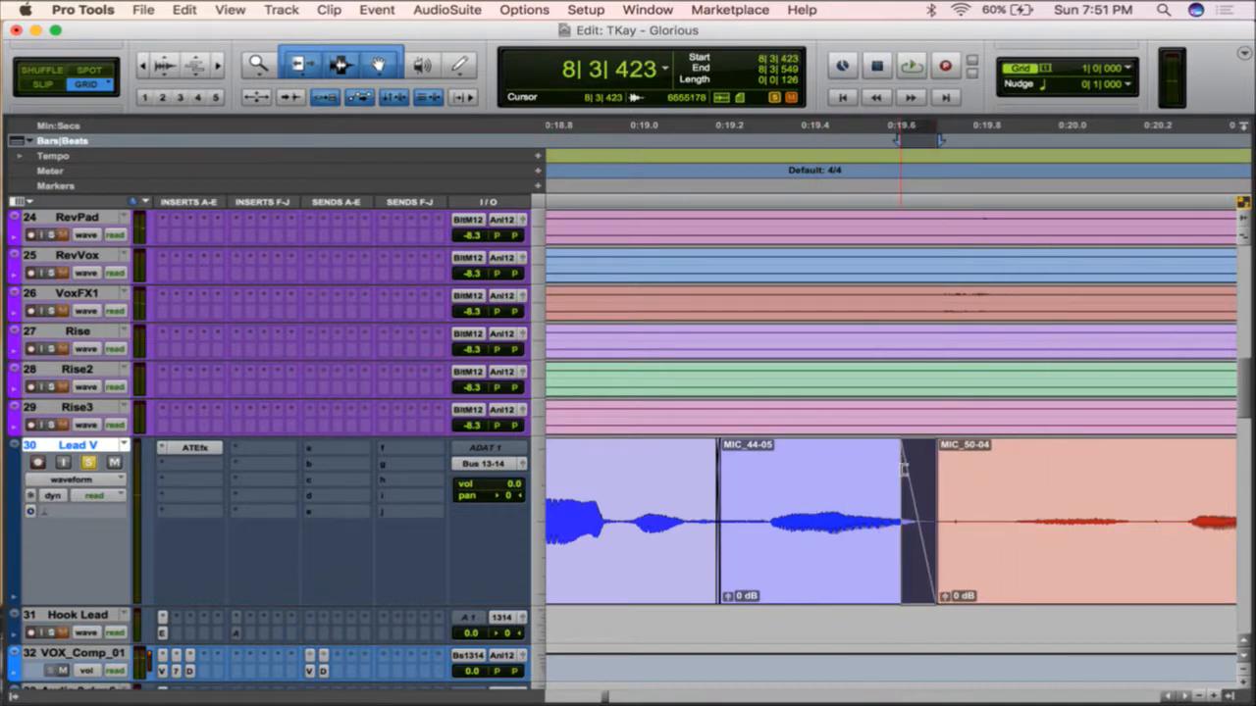
pyautogui.click(809, 469)
pyautogui.press('space')
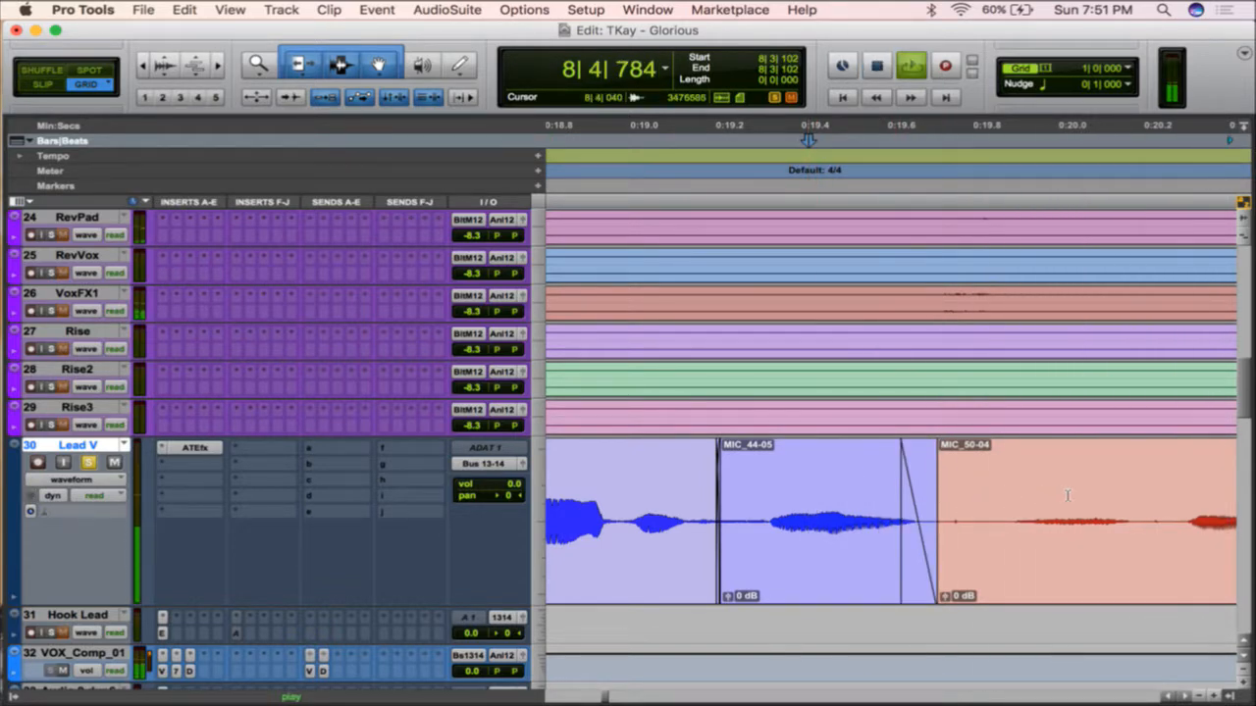
pyautogui.press('space')
# - Trim the start of MIC_50-04 to 8|3|952 and fade it in until 8|4|300
pyautogui.click(1081, 471)
pyautogui.press('a')
pyautogui.moveTo(1088, 451); pyautogui.dragTo(1128, 457)
pyautogui.moveTo(1087, 498); pyautogui.dragTo(1054, 530)
pyautogui.press('space')
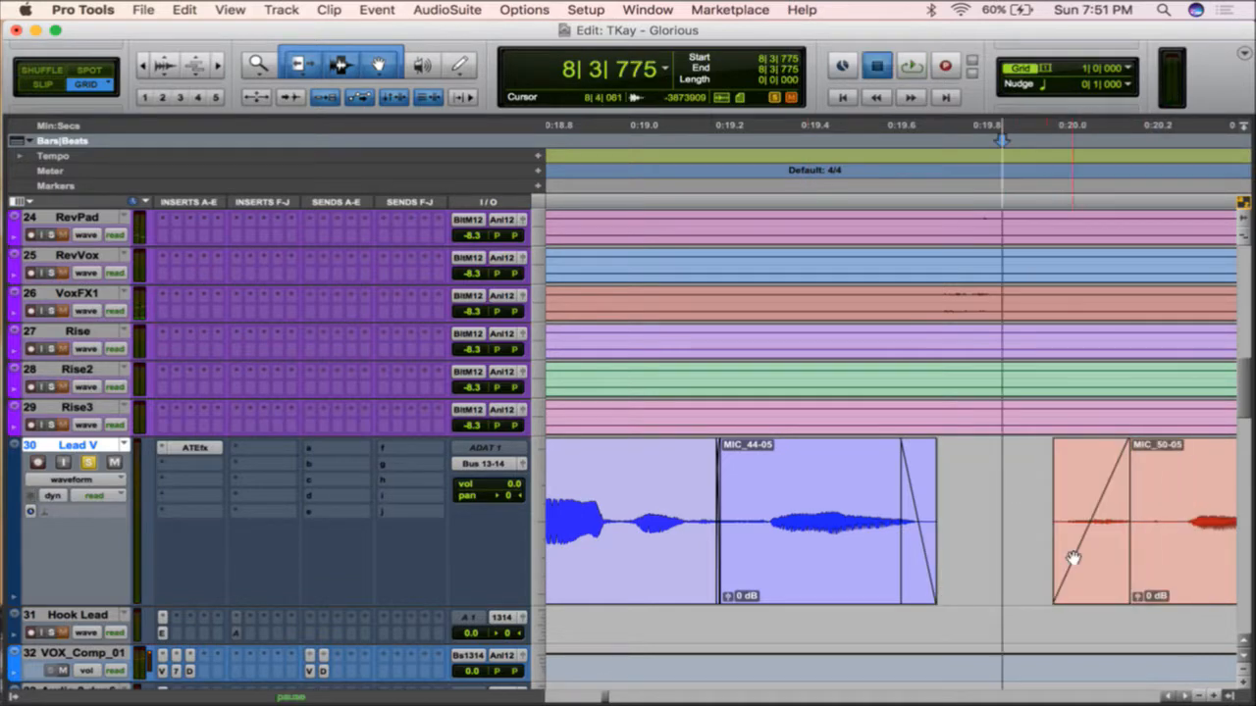
pyautogui.press('space')
pyautogui.moveTo(901, 515); pyautogui.dragTo(818, 515)
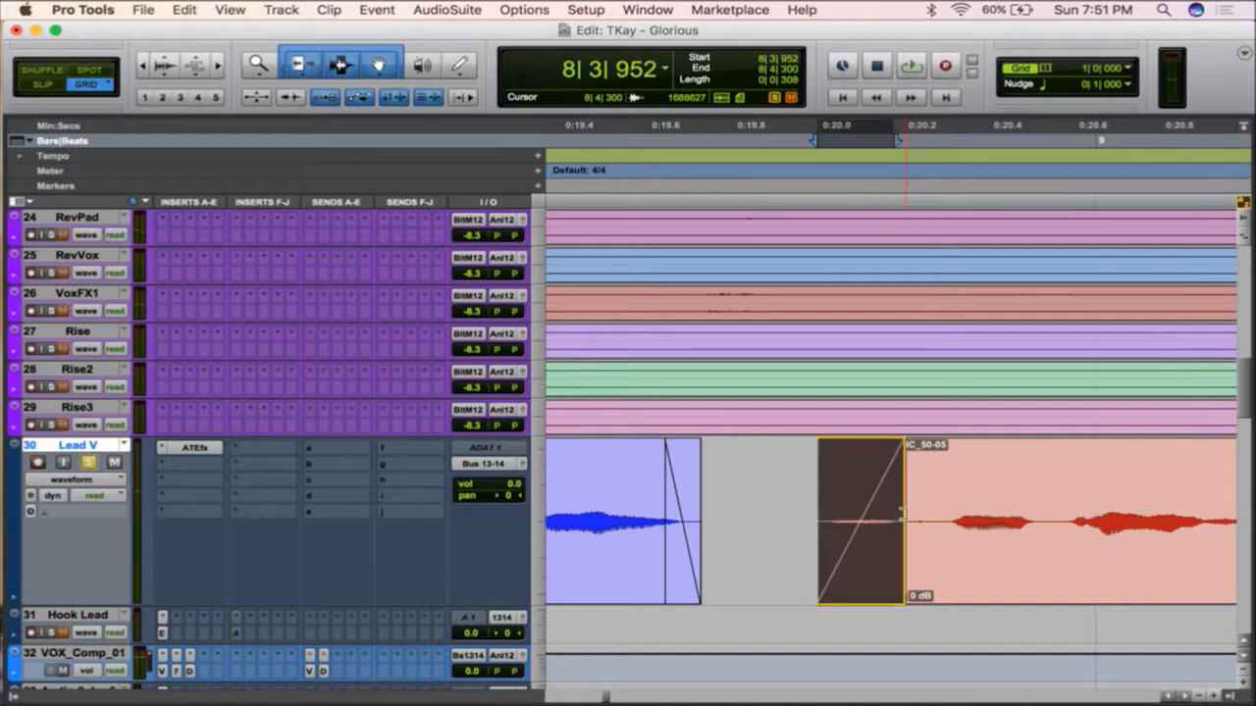
pyautogui.press('f')
# - Separate the faint sound starting at 8|4|313 in MIC_50-05 and set its clip gain to +9.5 dB
pyautogui.click(941, 505)
pyautogui.press('t')
pyautogui.press('t')
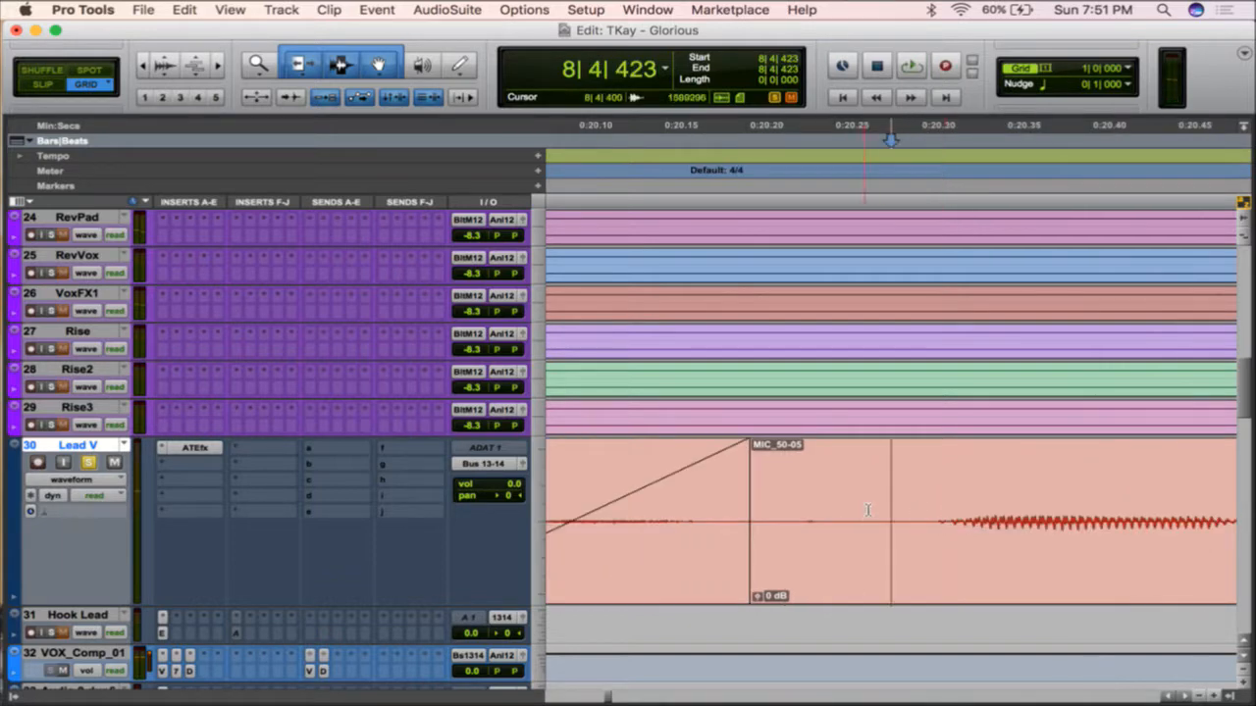
pyautogui.click(772, 595)
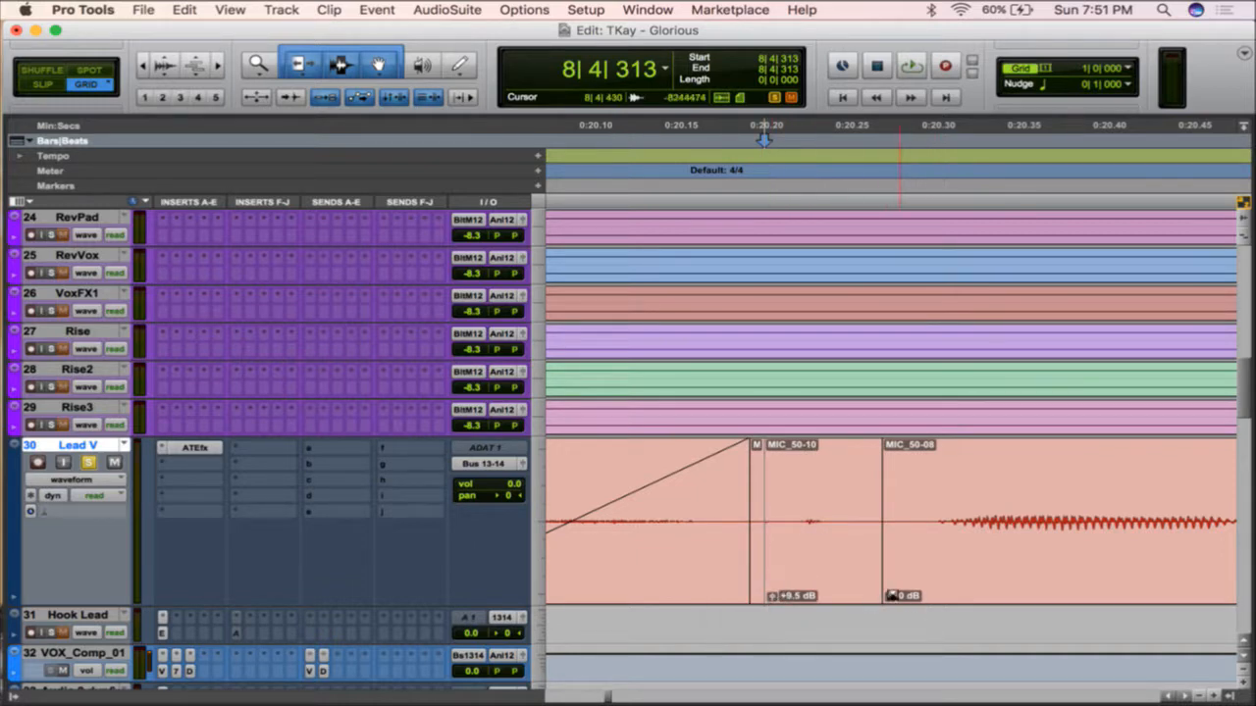
# - Crossfade both edges of the short +9.5 dB clip and play the phrase from 8|3|662
pyautogui.moveTo(881, 593); pyautogui.dragTo(762, 596)
pyautogui.press('r')
pyautogui.press('r')
pyautogui.click(684, 472)
pyautogui.press('space')
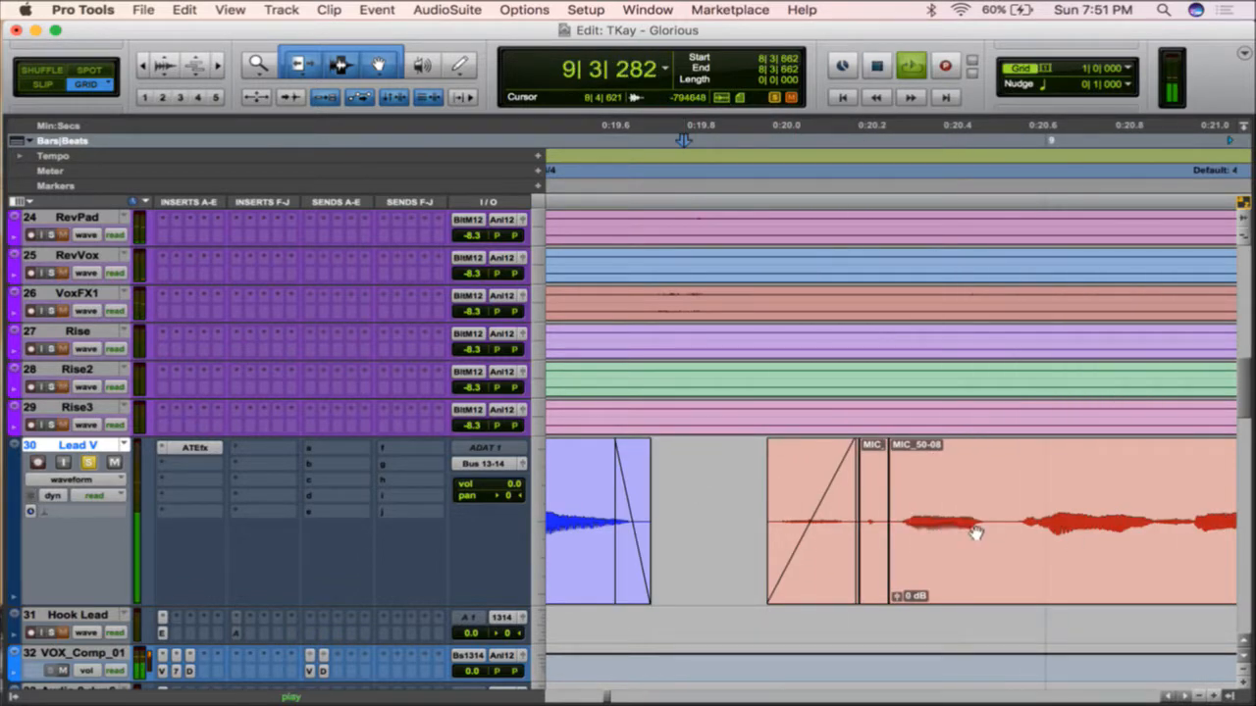
pyautogui.hscroll(10, 976, 532)
pyautogui.press('space')
# - Crossfade MIC_49-04 at its start from 9|1|825 to 9|1|896 and its end from 9|2|773 to 9|2|869, and play from 9|2|483
pyautogui.moveTo(597, 587); pyautogui.dragTo(586, 587)
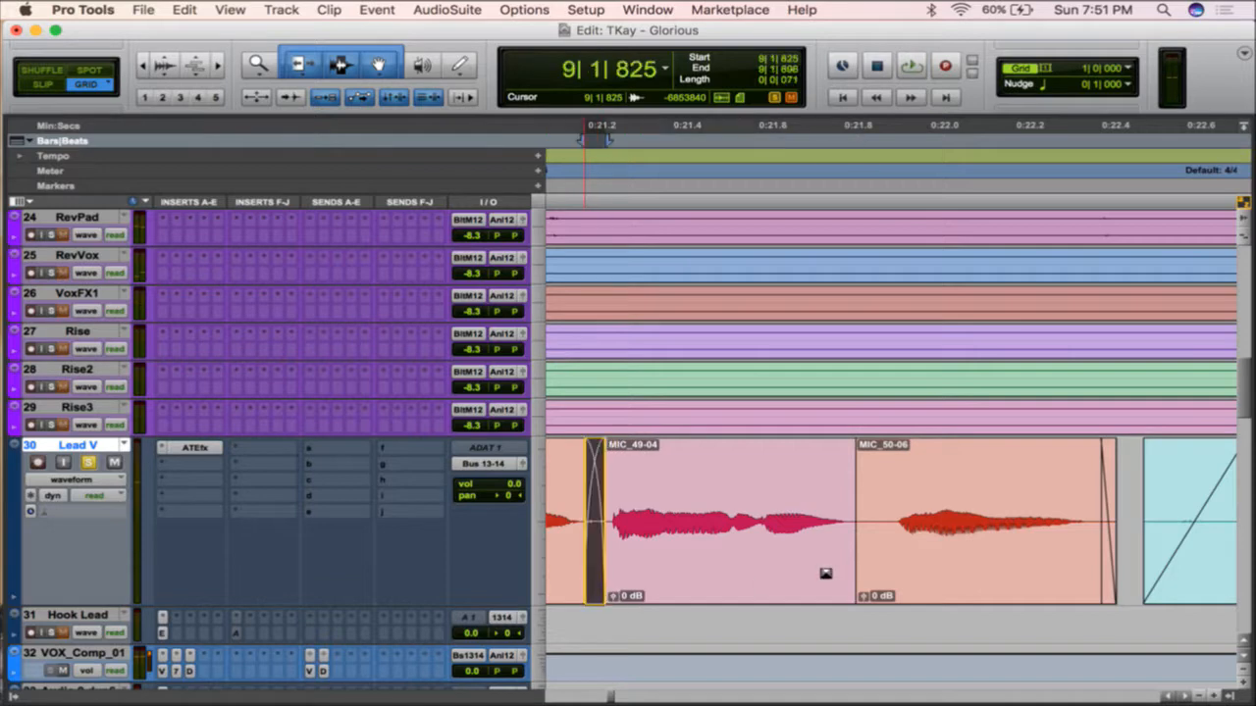
pyautogui.click(863, 571)
pyautogui.moveTo(859, 583); pyautogui.dragTo(845, 583)
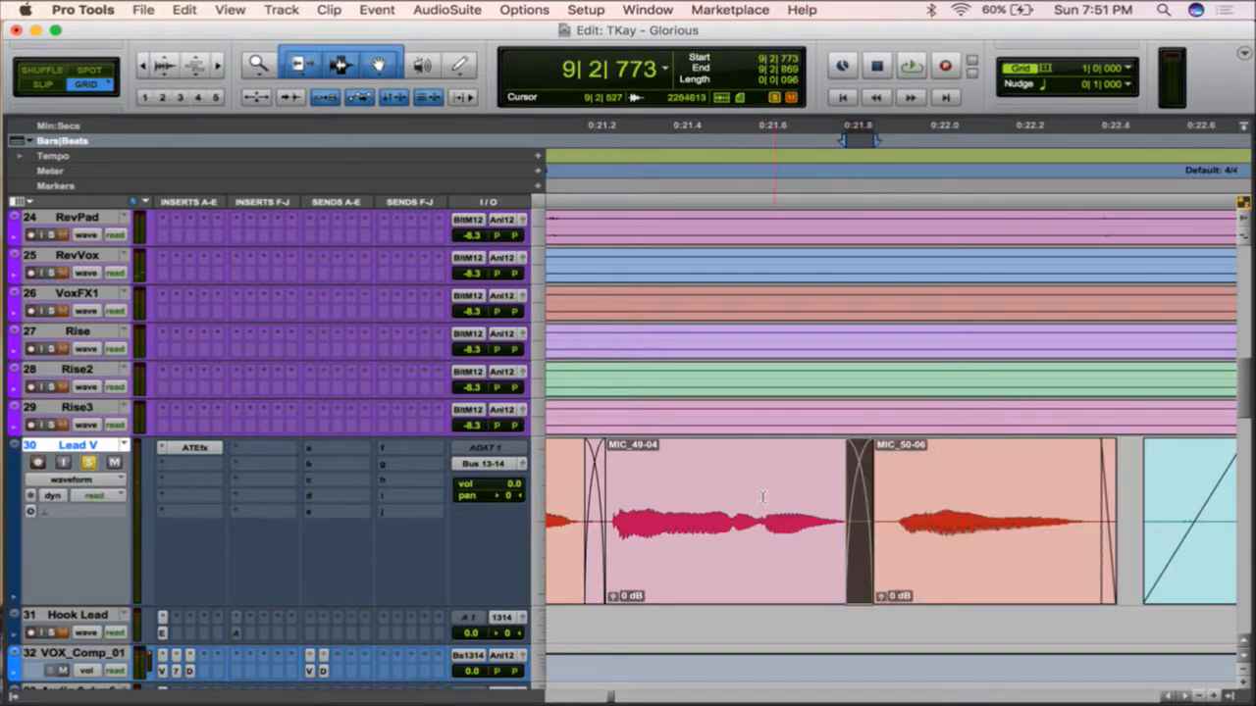
pyautogui.click(762, 498)
pyautogui.press('space')
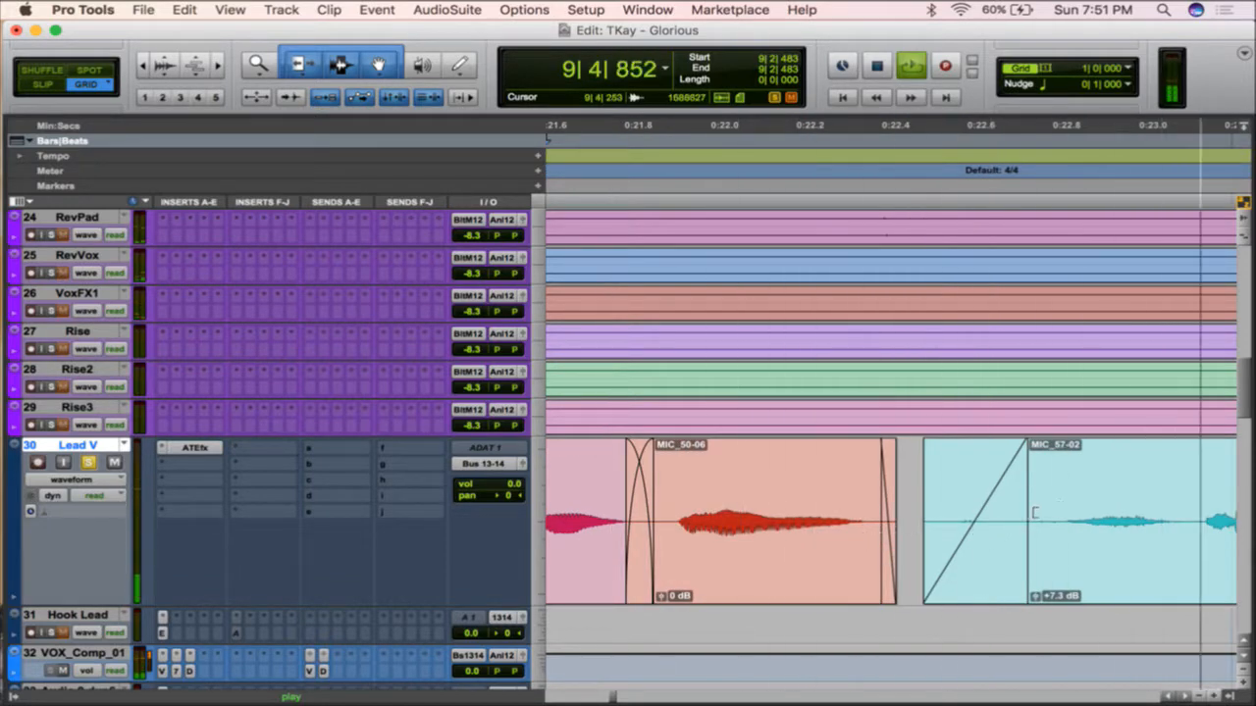
pyautogui.press('space')
# - Trim the start of MIC_57-02 to 9|4|516 and extend its fade-in to 10|1|269
pyautogui.click(1104, 490)
pyautogui.press('a')
pyautogui.moveTo(1106, 477); pyautogui.dragTo(1231, 476)
pyautogui.press('space')
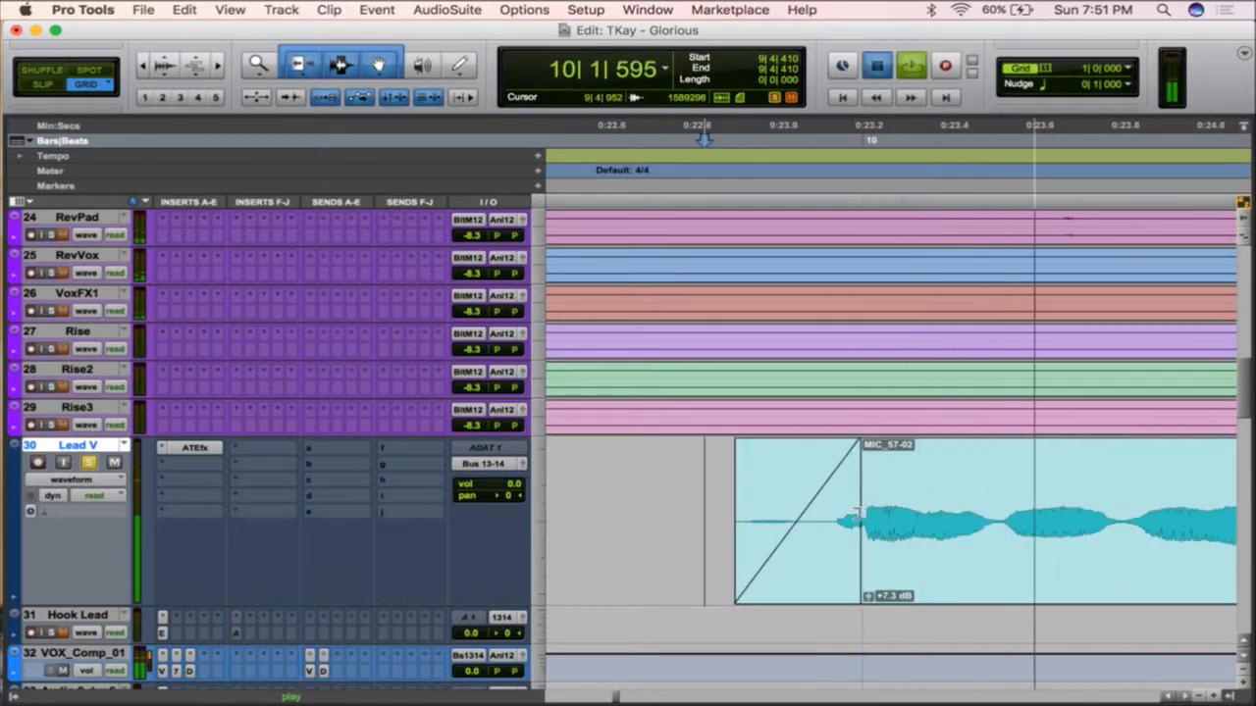
pyautogui.press('space')
pyautogui.moveTo(855, 513); pyautogui.dragTo(926, 522)
# - Play the MIC_57-02 phrase from 9|4|314 to audition its new fade-in
pyautogui.click(692, 491)
pyautogui.press('space')
pyautogui.press('space')
pyautogui.click(677, 486)
pyautogui.press('space')
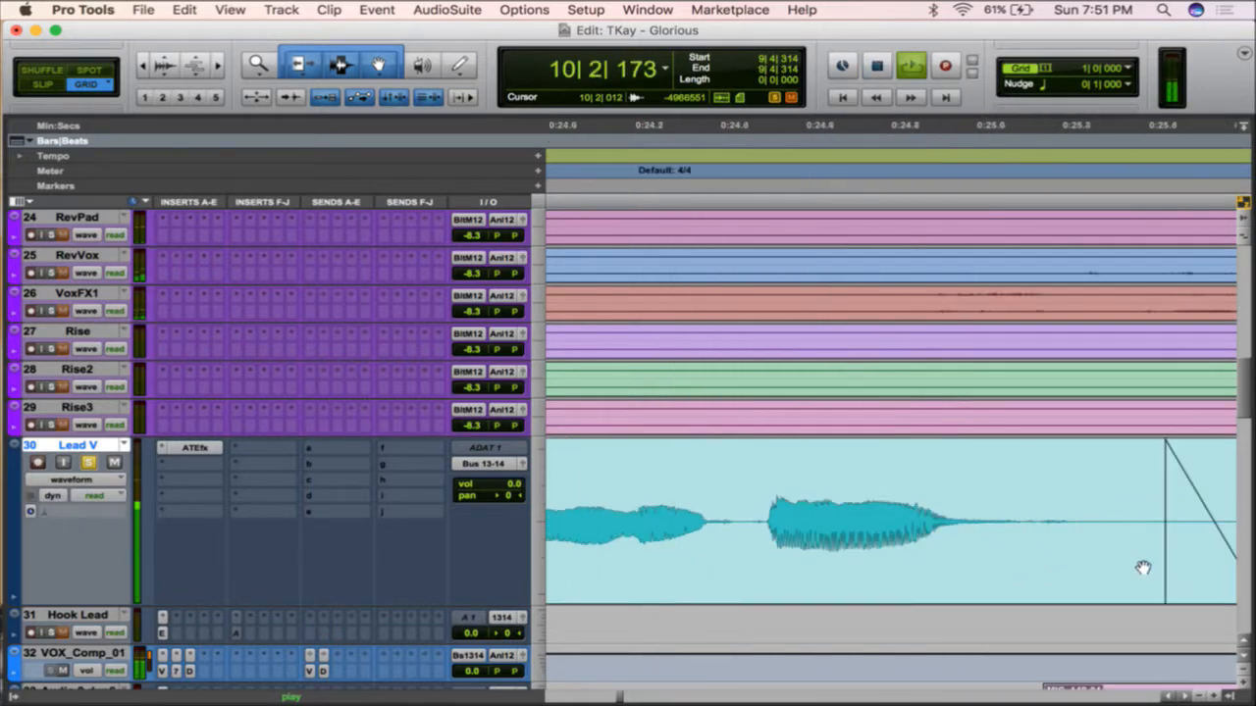
pyautogui.press('space')
# - Trim the end of MIC_57-02 to 10|4|223 and fade it out from 10|3|657
pyautogui.click(872, 482)
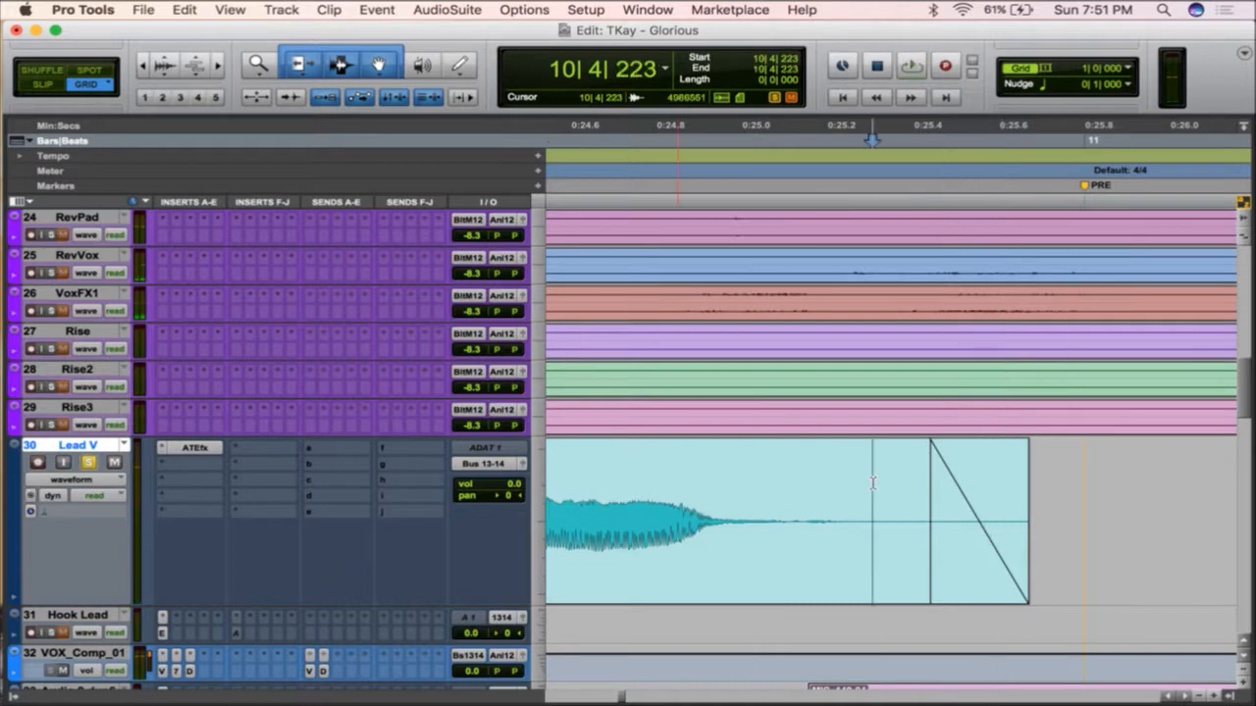
pyautogui.press('s')
pyautogui.moveTo(865, 461); pyautogui.dragTo(721, 458)
# - Play the edited verse of the Lead V vocal from 2|4|026 through its last phrase
pyautogui.press('r')
pyautogui.press('r')
pyautogui.press('r')
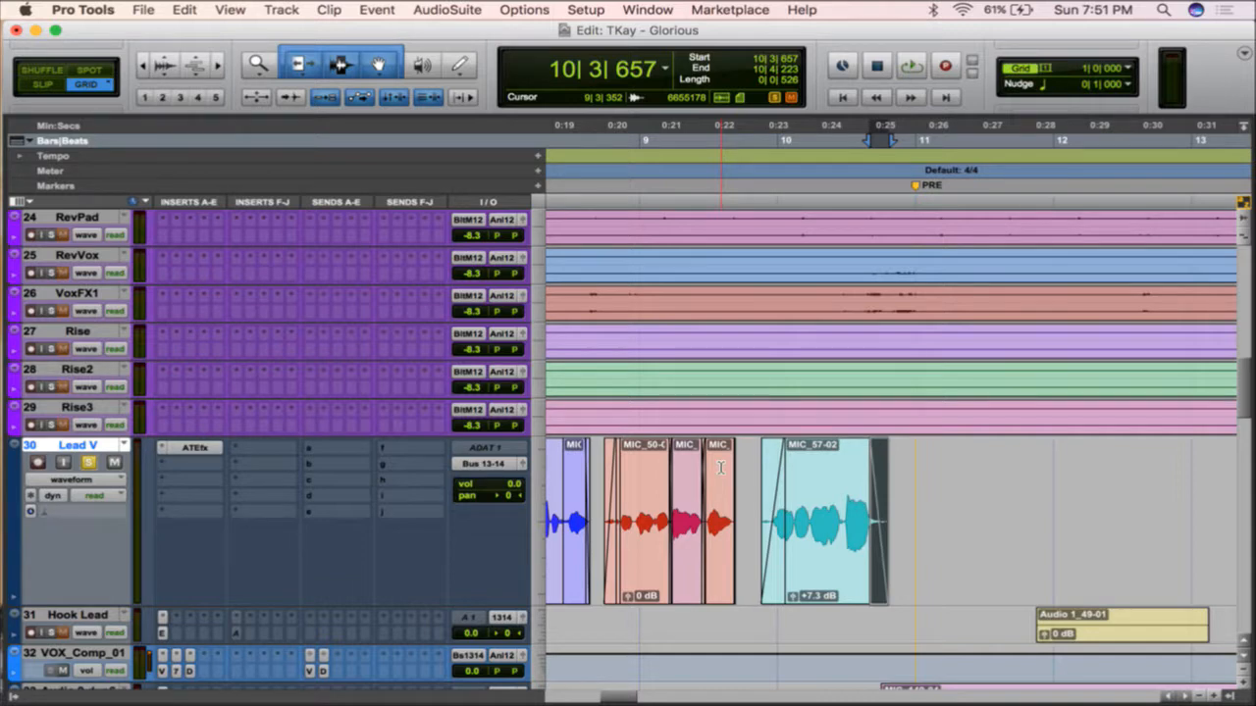
pyautogui.hscroll(-15, 722, 468)
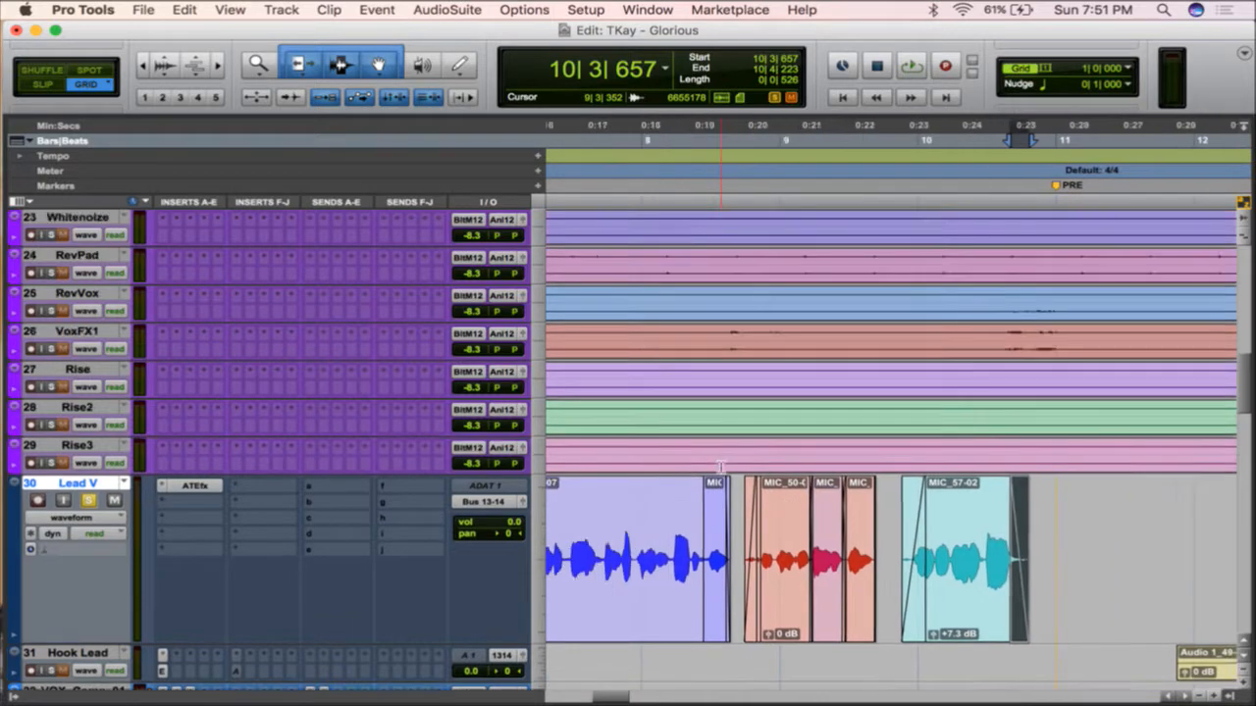
pyautogui.hscroll(-1, 721, 468)
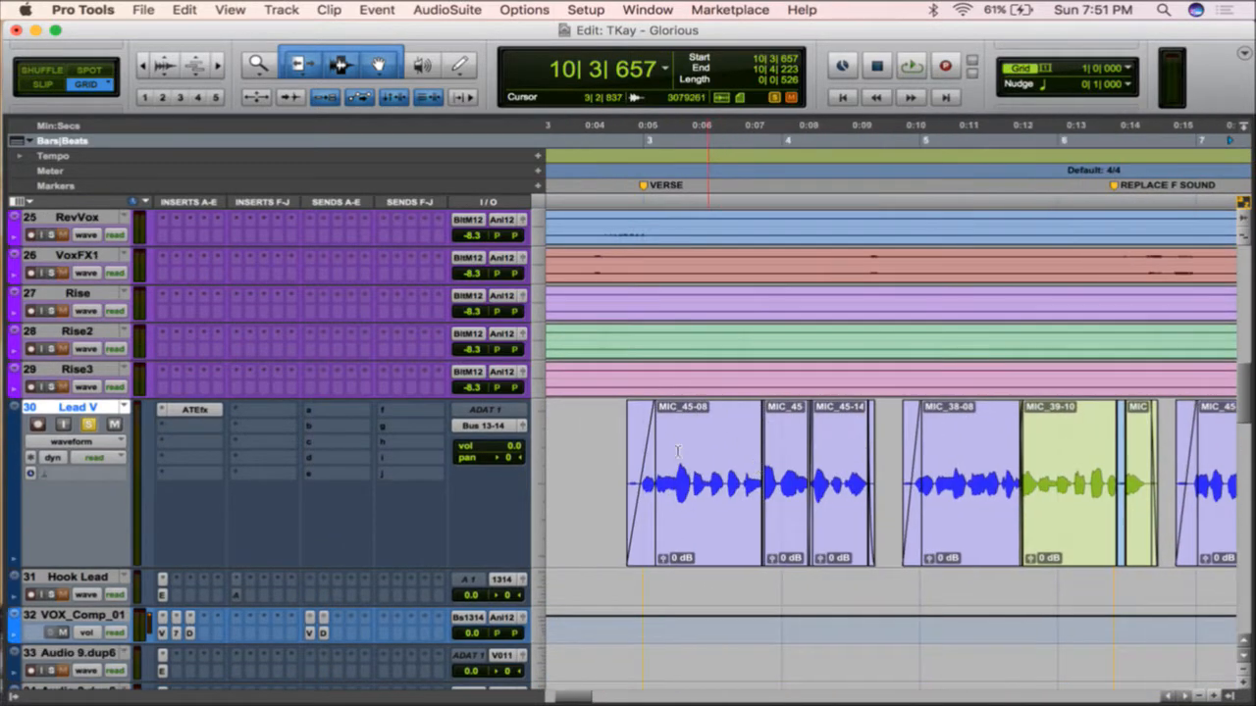
pyautogui.press('space')
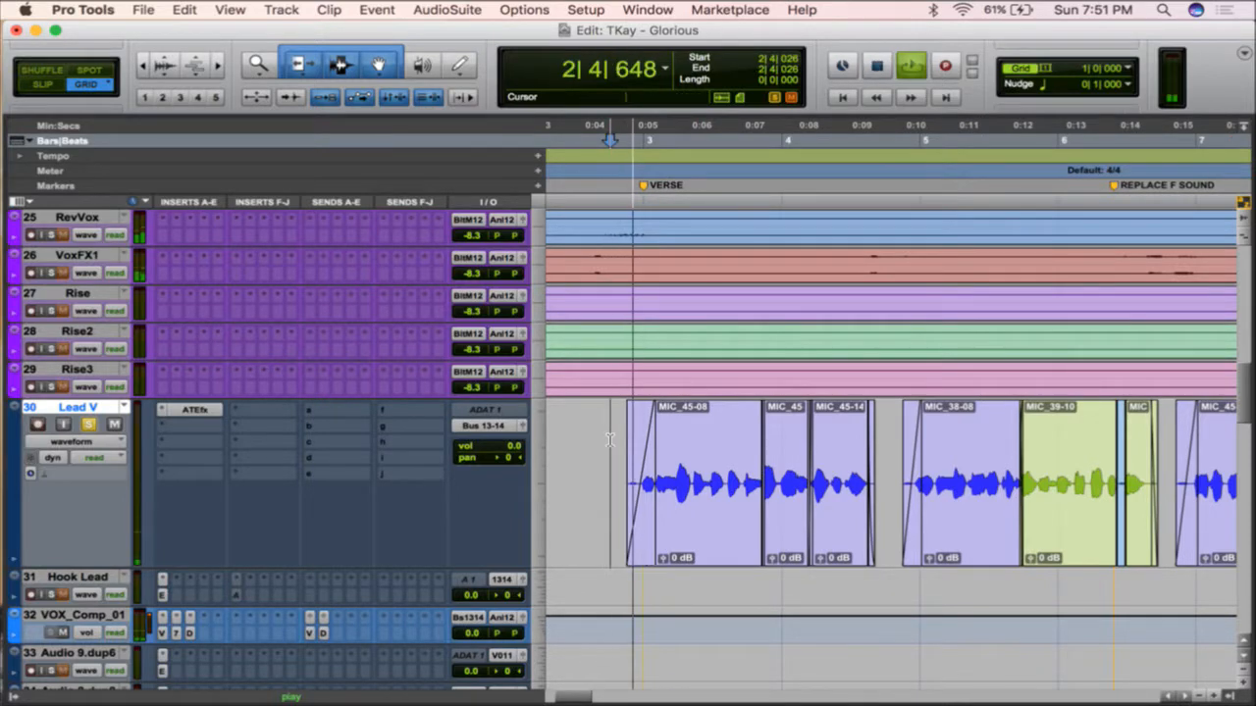
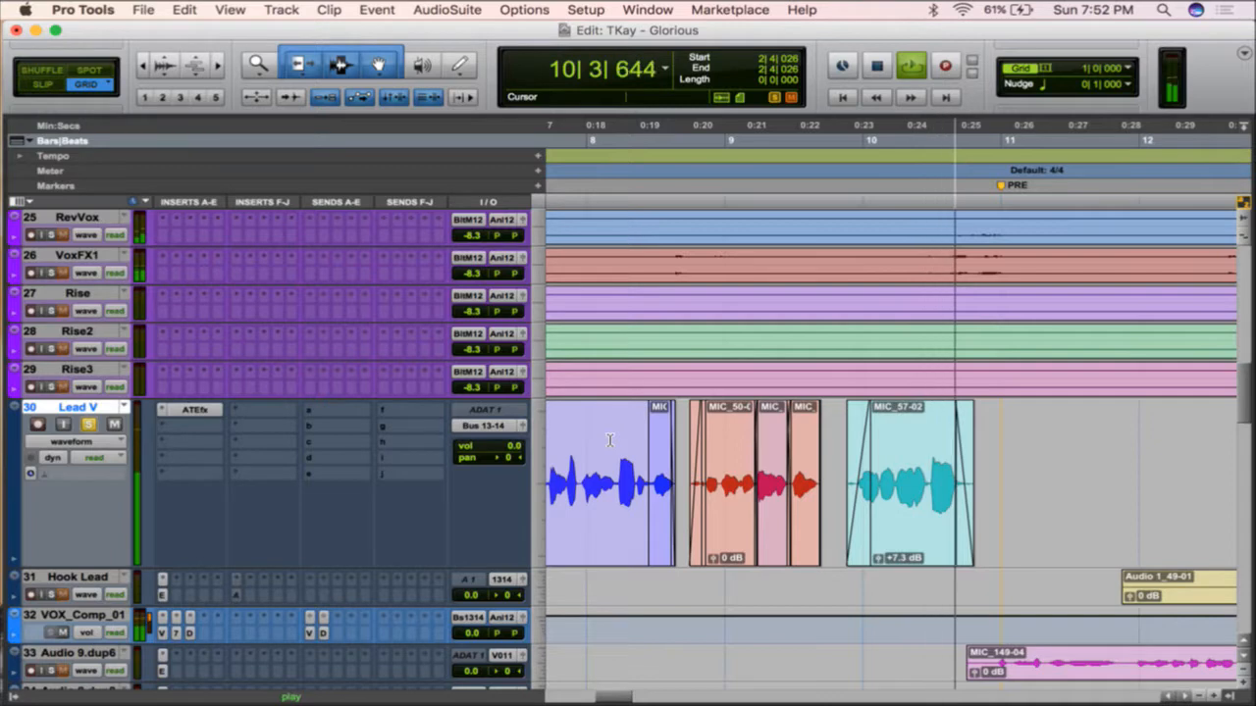
pyautogui.press('space')
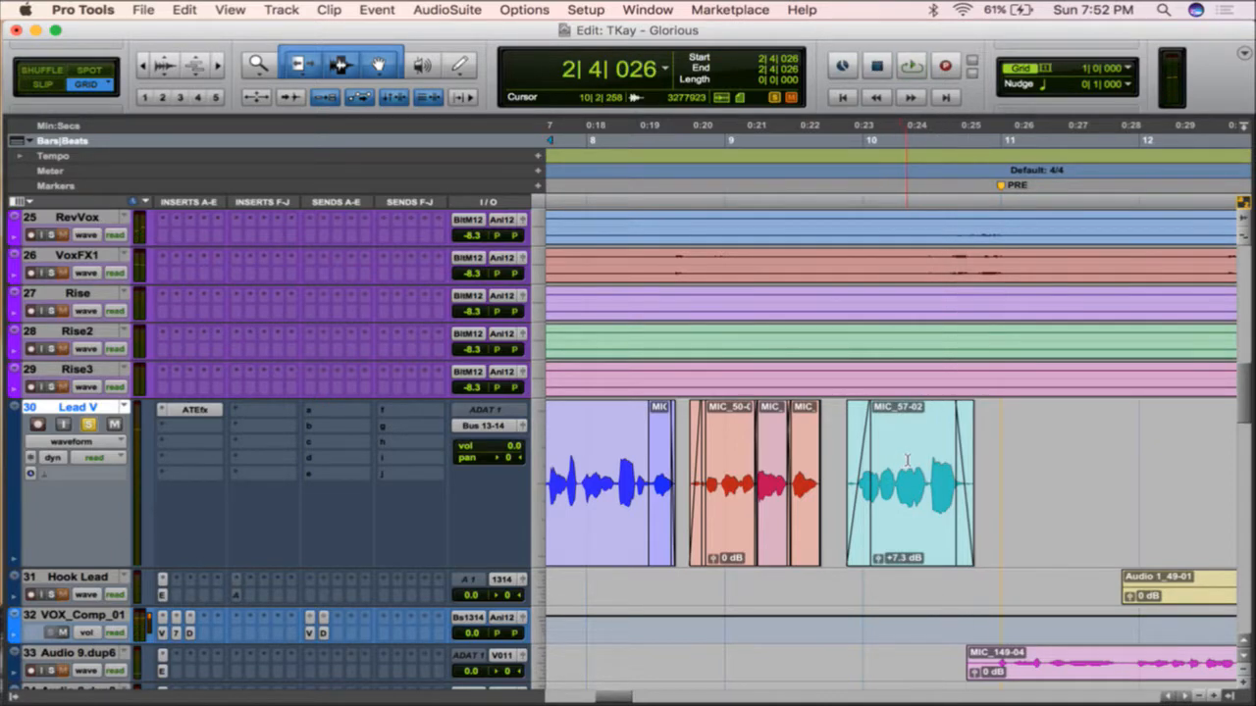
# - Split the last word of MIC_57-02 at 10|2|879 and 10|3|237, and lower its first part's clip gain to +5.7 dB
pyautogui.click(907, 461)
pyautogui.press('t')
pyautogui.press('t')
pyautogui.press('t')
pyautogui.press('e')
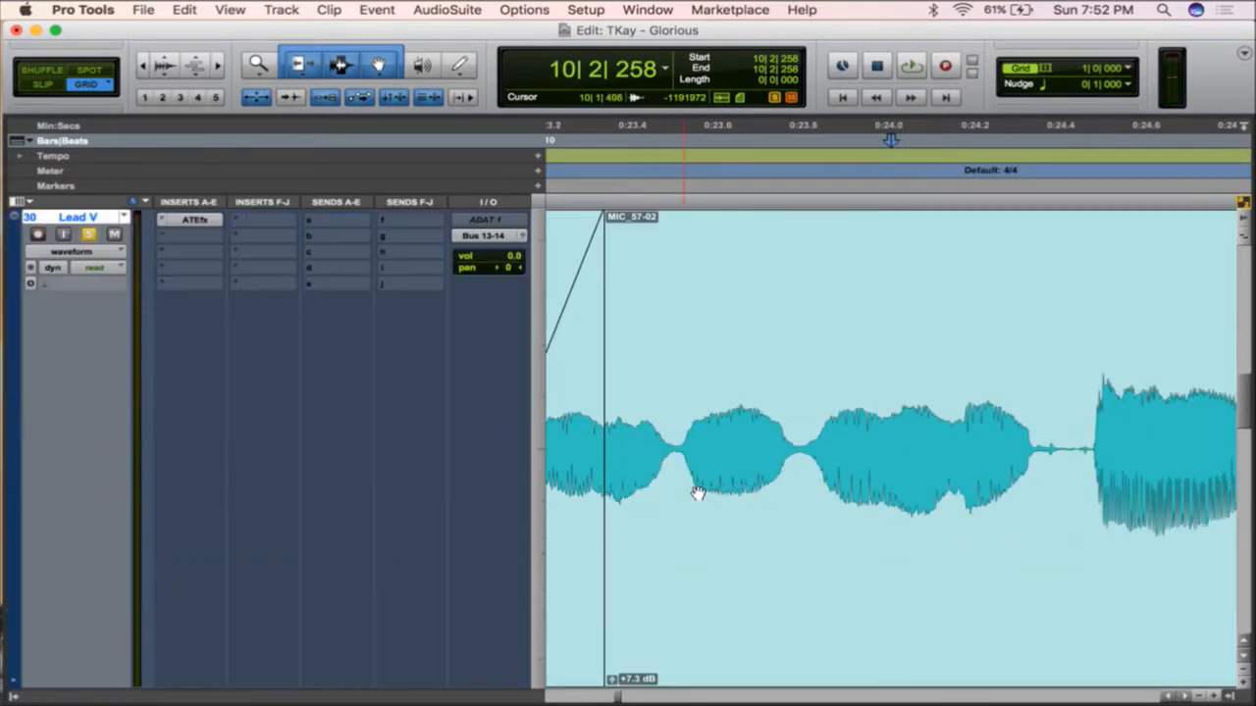
pyautogui.press('e')
pyautogui.click(740, 467)
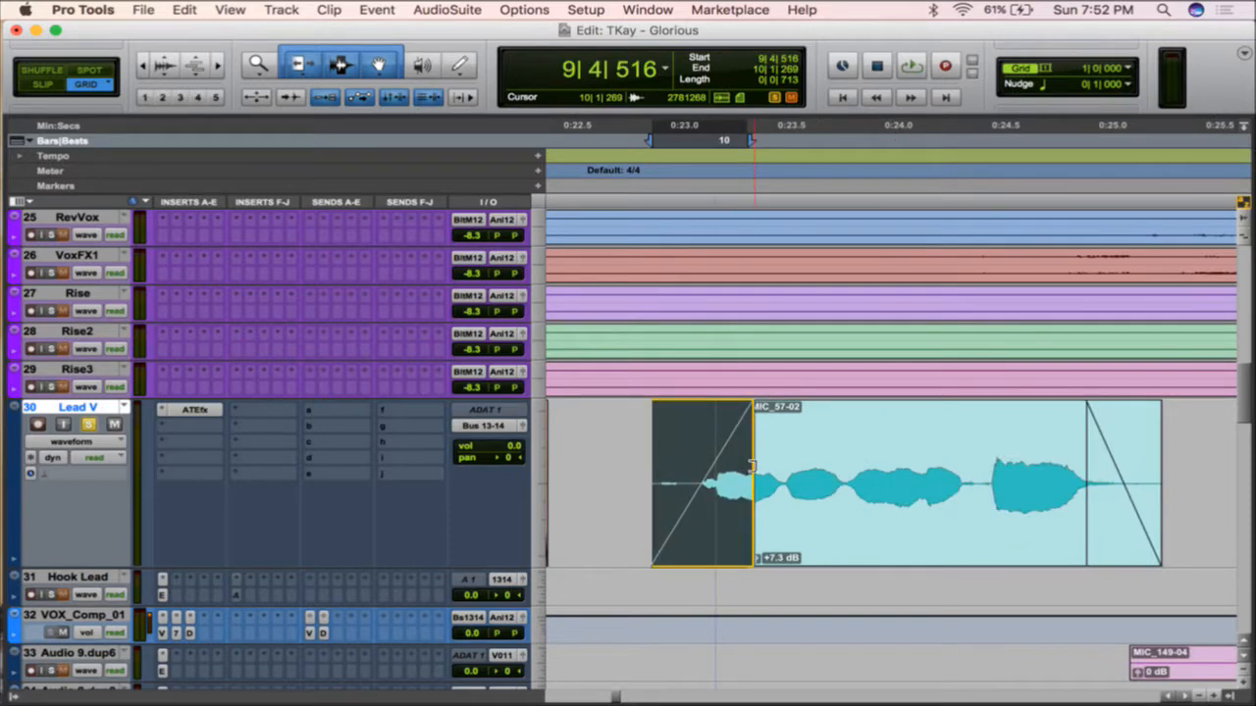
pyautogui.click(988, 457)
pyautogui.press('t')
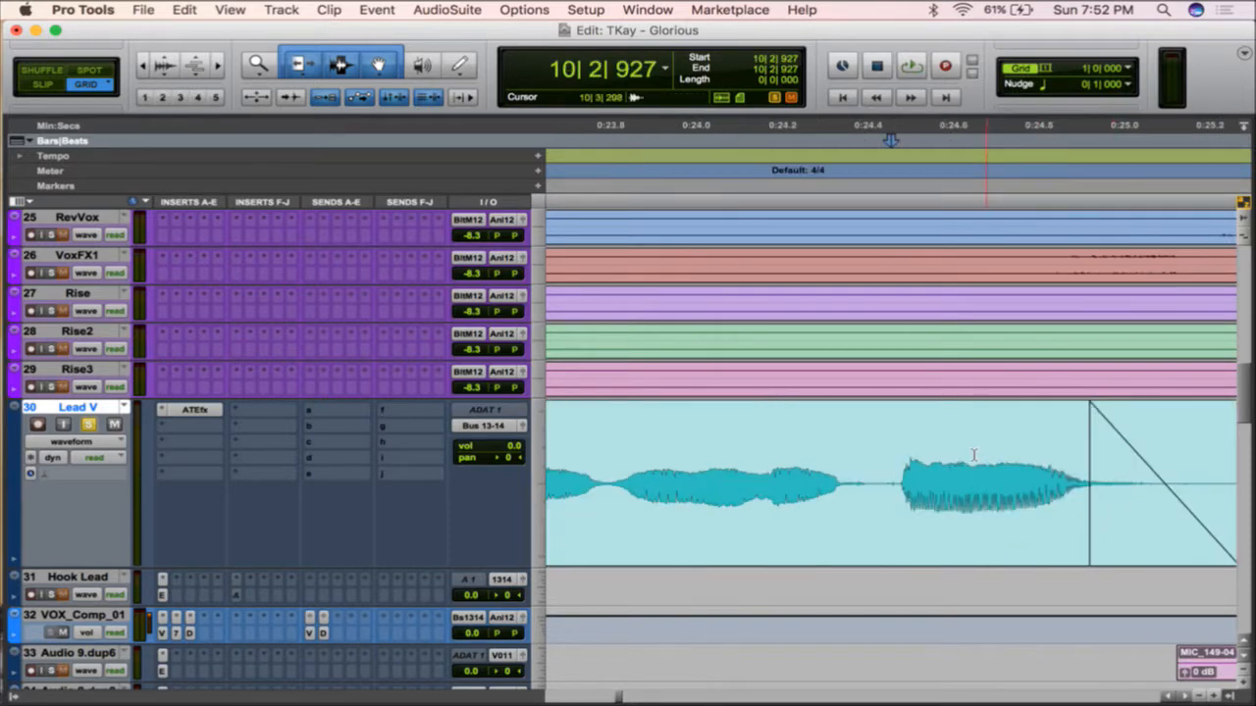
pyautogui.click(877, 458)
pyautogui.press('b')
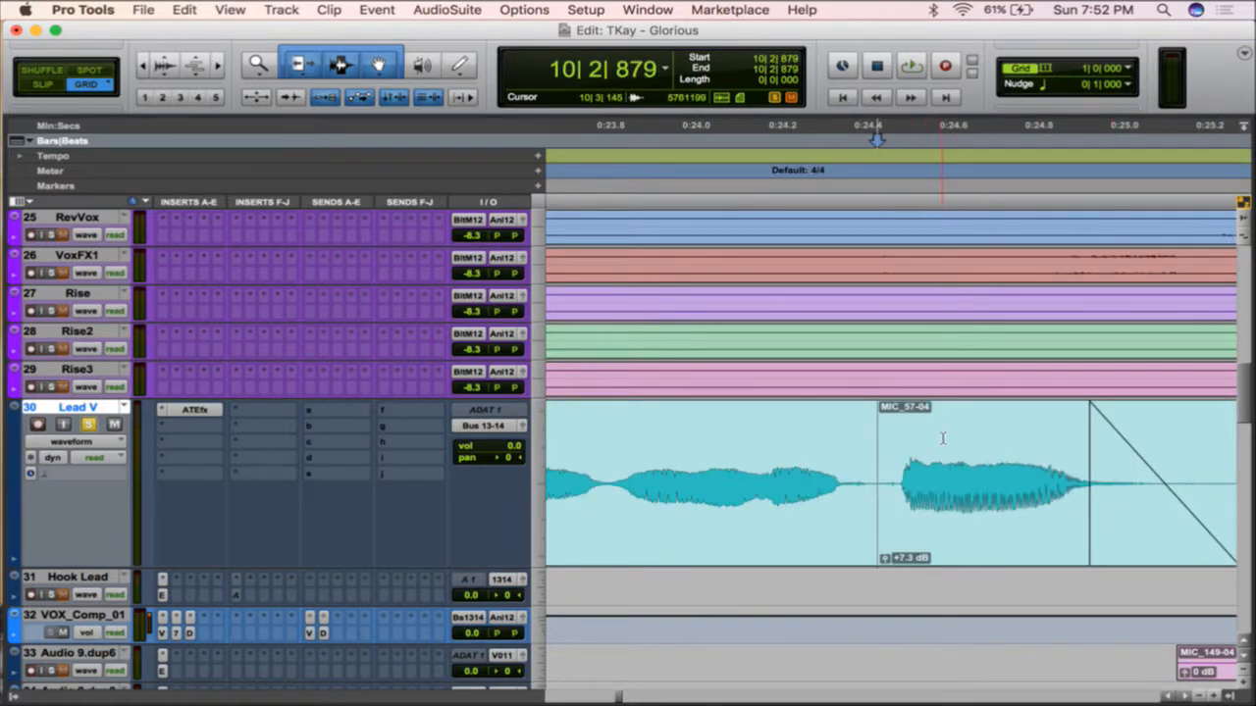
pyautogui.click(968, 455)
pyautogui.moveTo(886, 559); pyautogui.dragTo(903, 587)
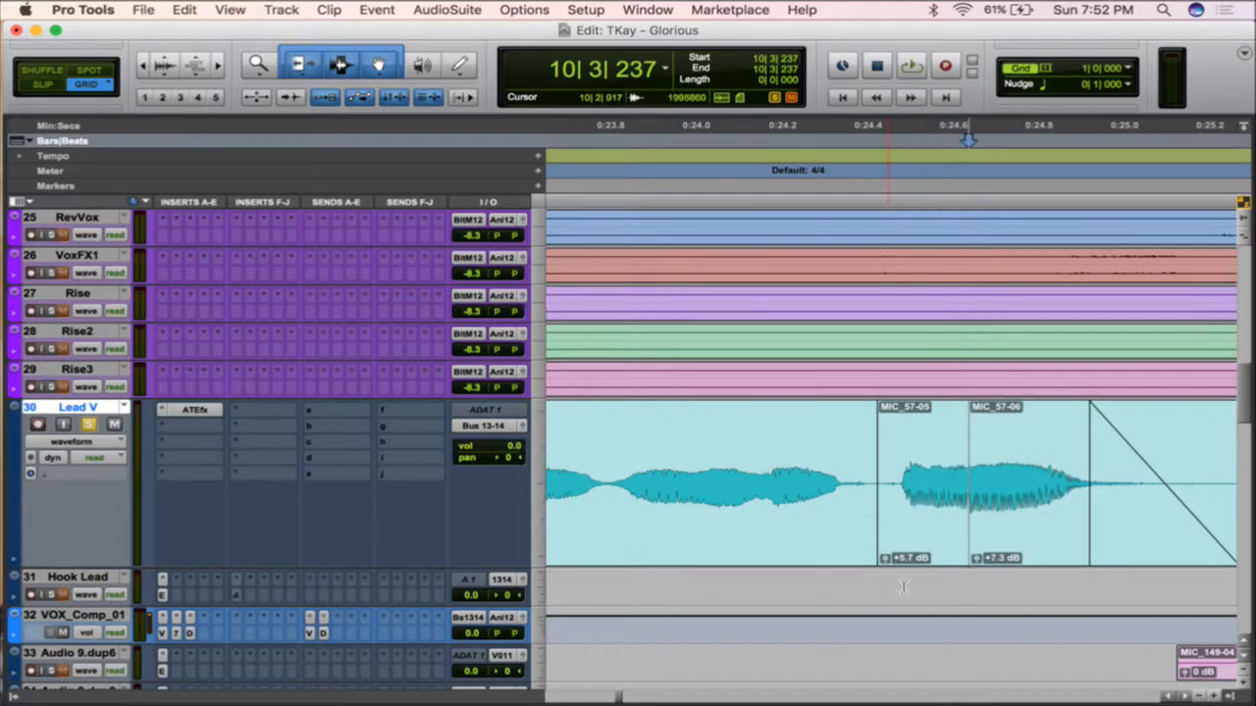
# - Crossfade MIC_57-05 with the clips on both sides, starting the first crossfade at 10|2|859
pyautogui.moveTo(968, 562); pyautogui.dragTo(965, 563)
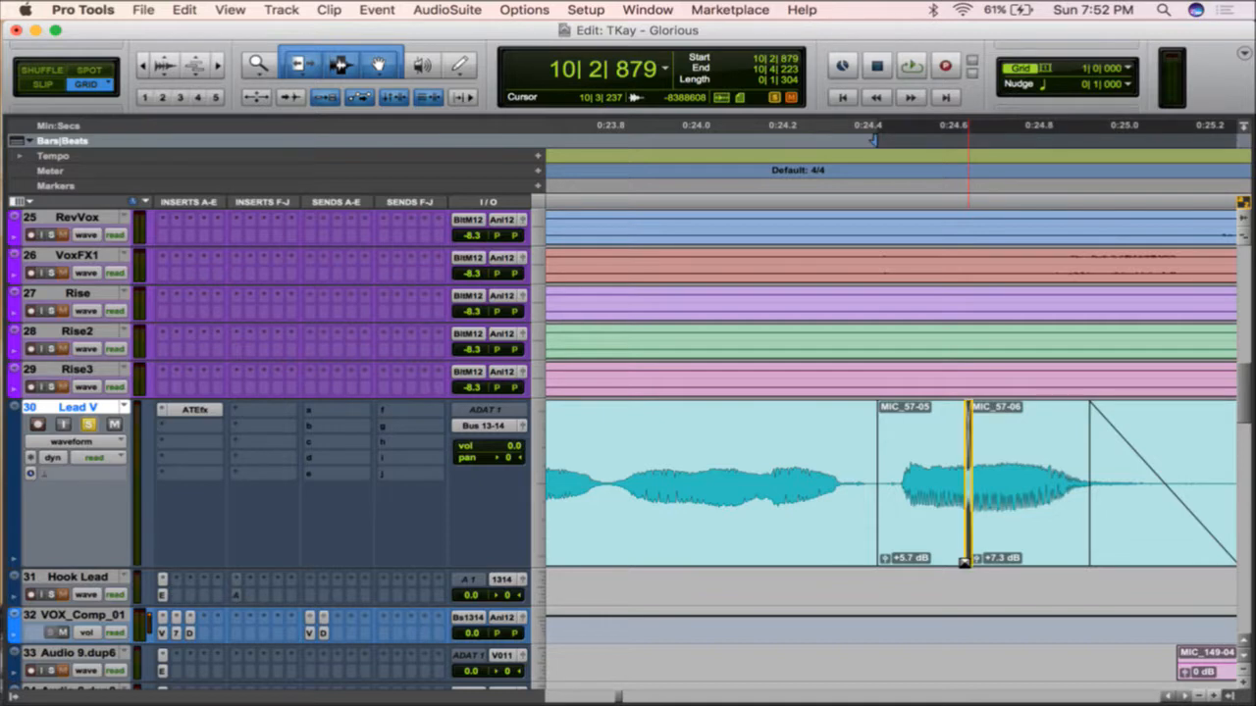
pyautogui.press('t')
pyautogui.click(777, 439)
pyautogui.press('t')
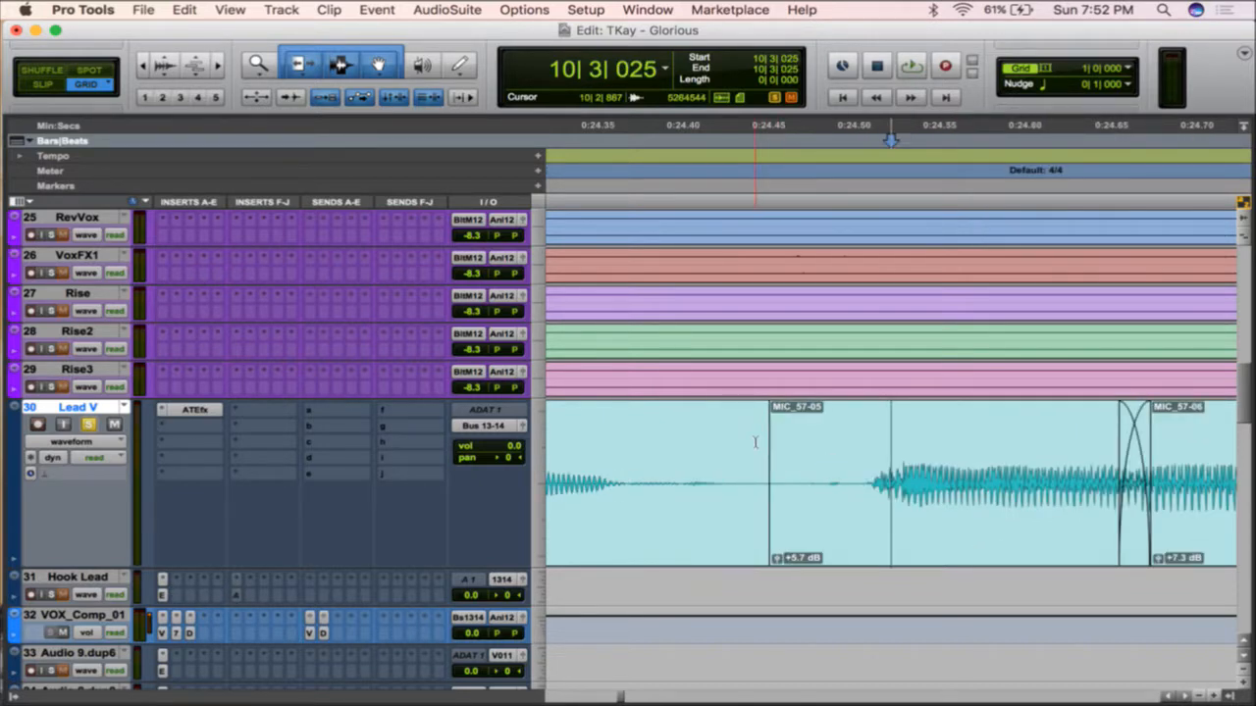
pyautogui.press('r')
pyautogui.press('r')
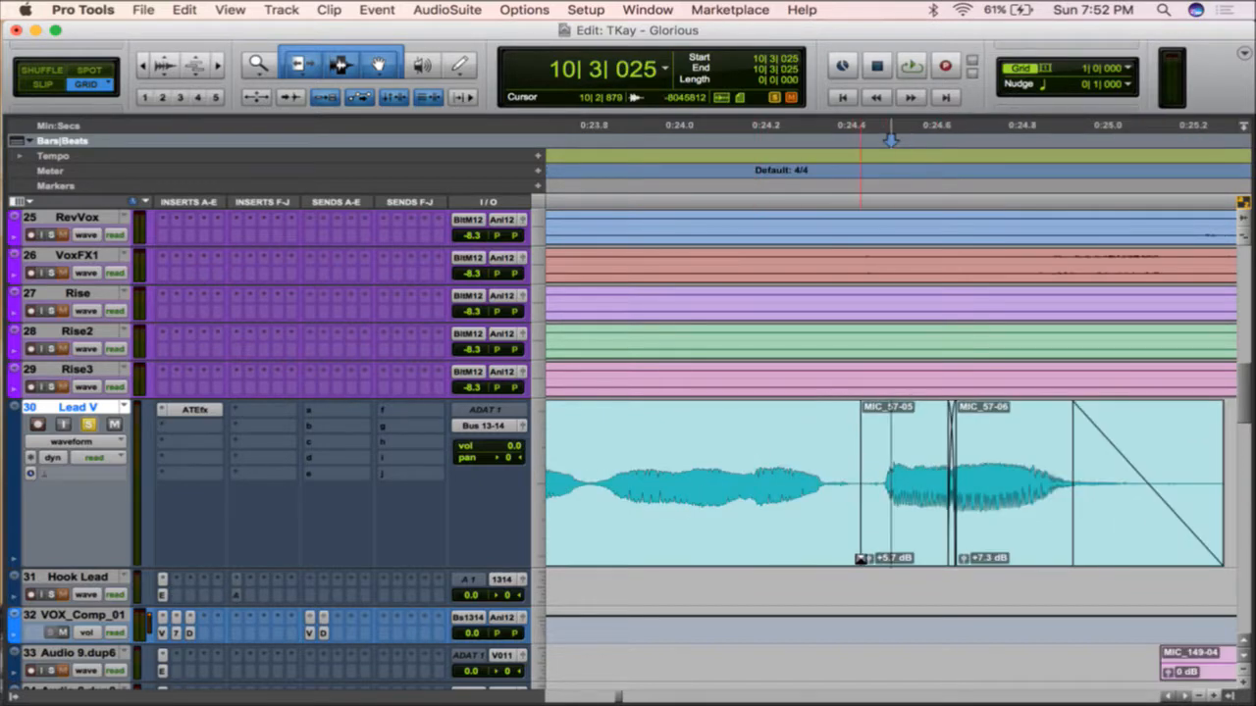
pyautogui.moveTo(859, 559); pyautogui.dragTo(860, 560)
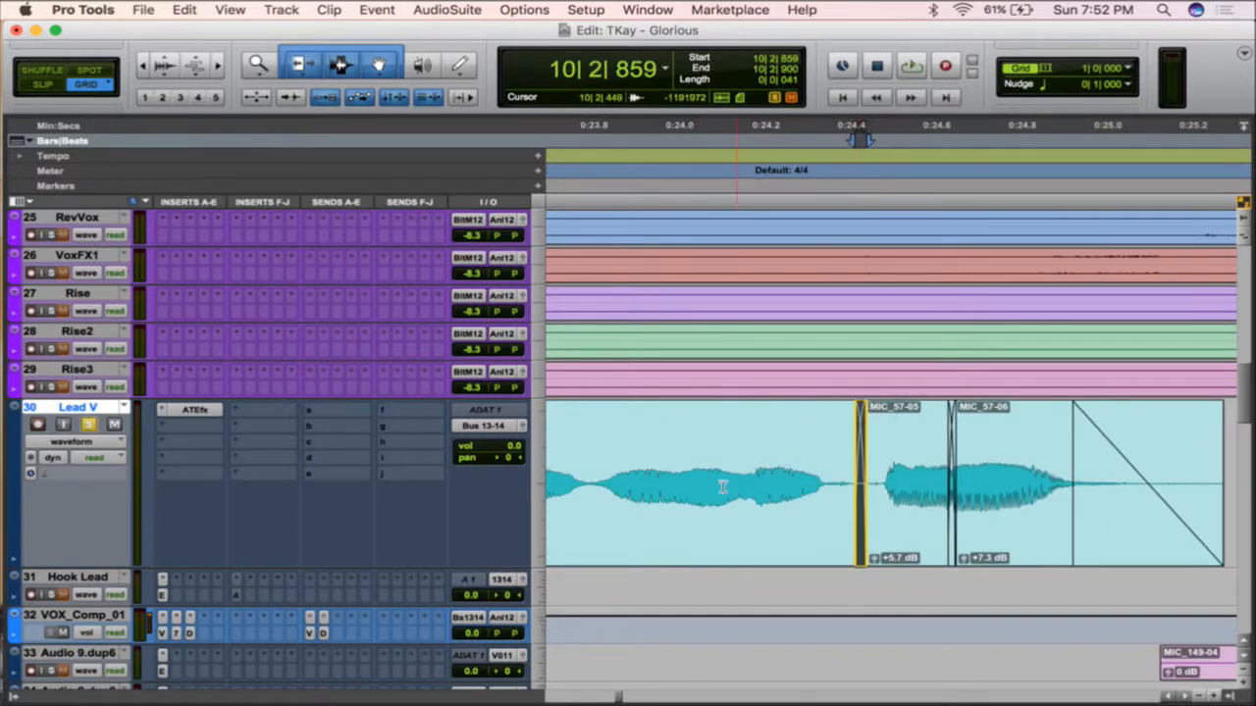
# - Play the last phrase from 10|2|306 to audition the crossfaded gain change
pyautogui.click(696, 463)
pyautogui.press('space')
pyautogui.press('r')
pyautogui.press('r')
pyautogui.press('r')
pyautogui.press('r')
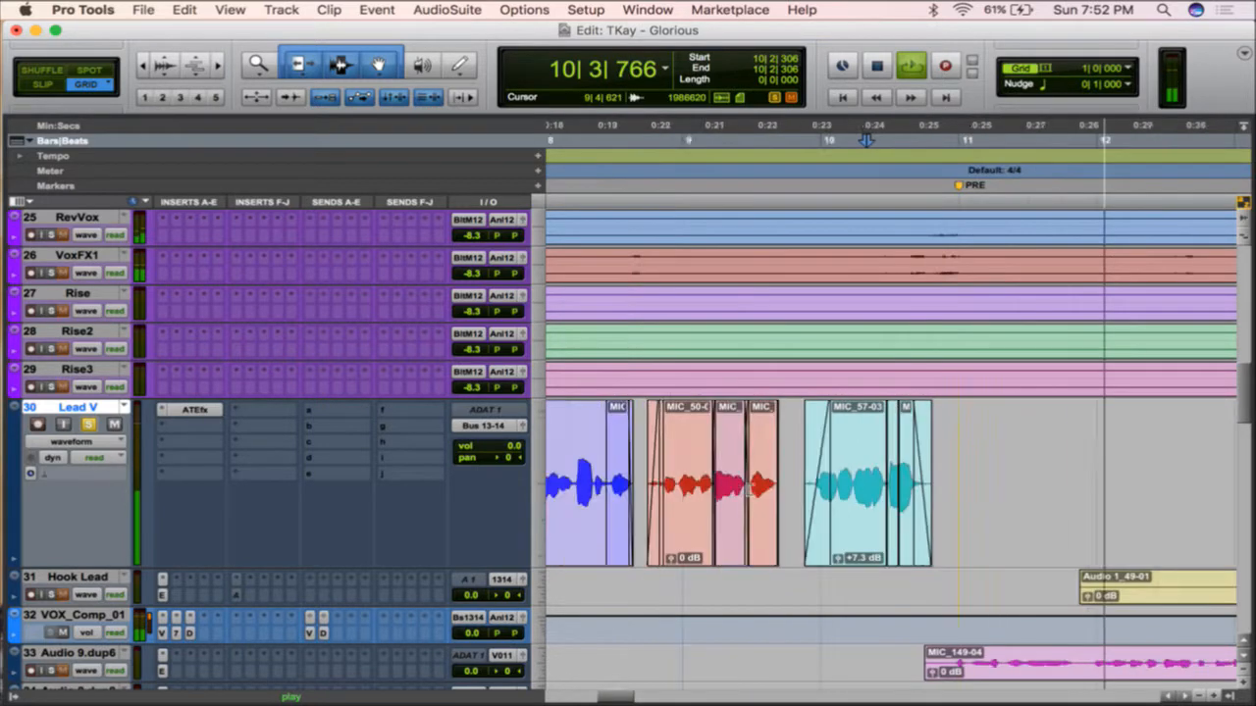
pyautogui.press('space')
pyautogui.hscroll(-5, 753, 487)
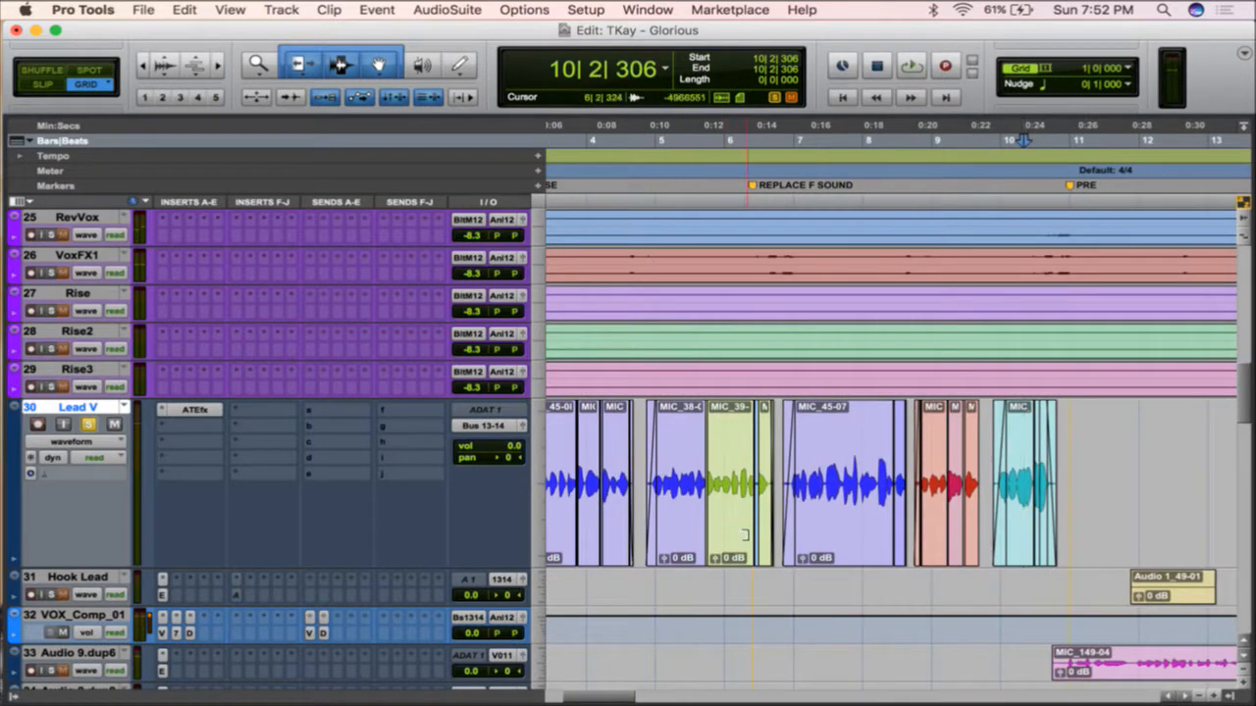
# - Split the Lead V.grp-03 clip on the Lead V track at 6|2|814
pyautogui.click(757, 541)
pyautogui.press('t')
pyautogui.press('t')
pyautogui.press('t')
pyautogui.press('t')
pyautogui.press('t')
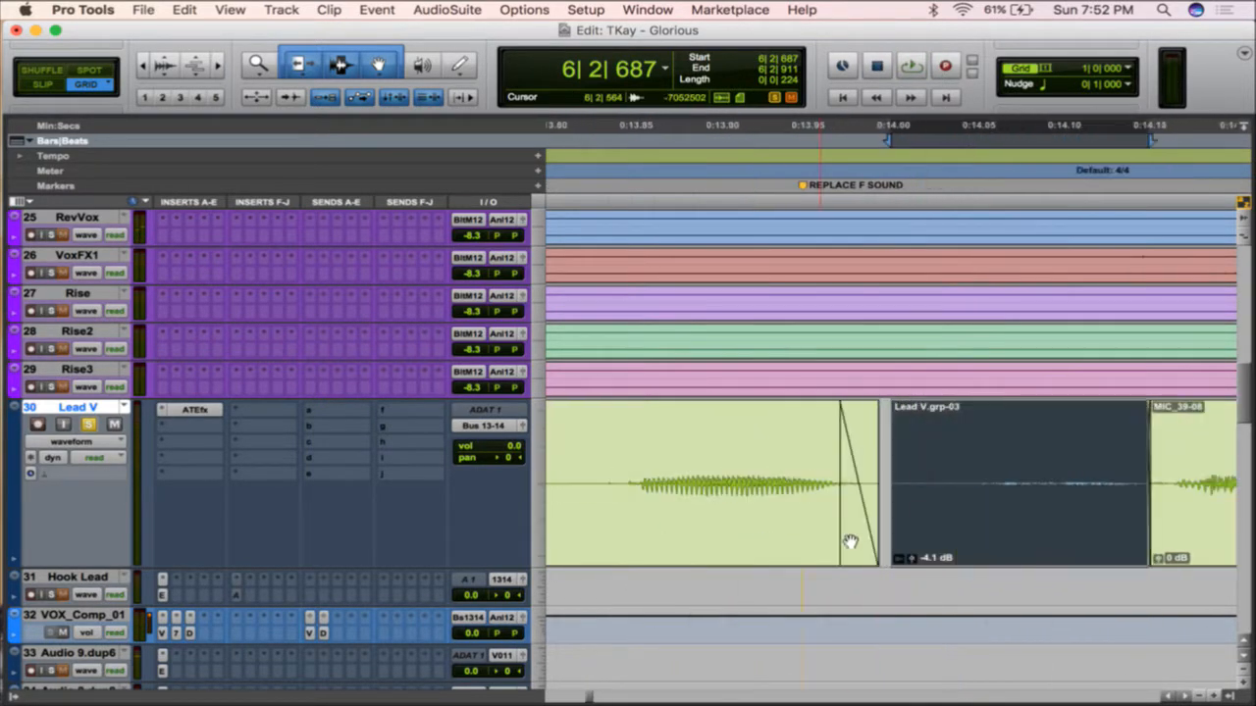
pyautogui.click(963, 470)
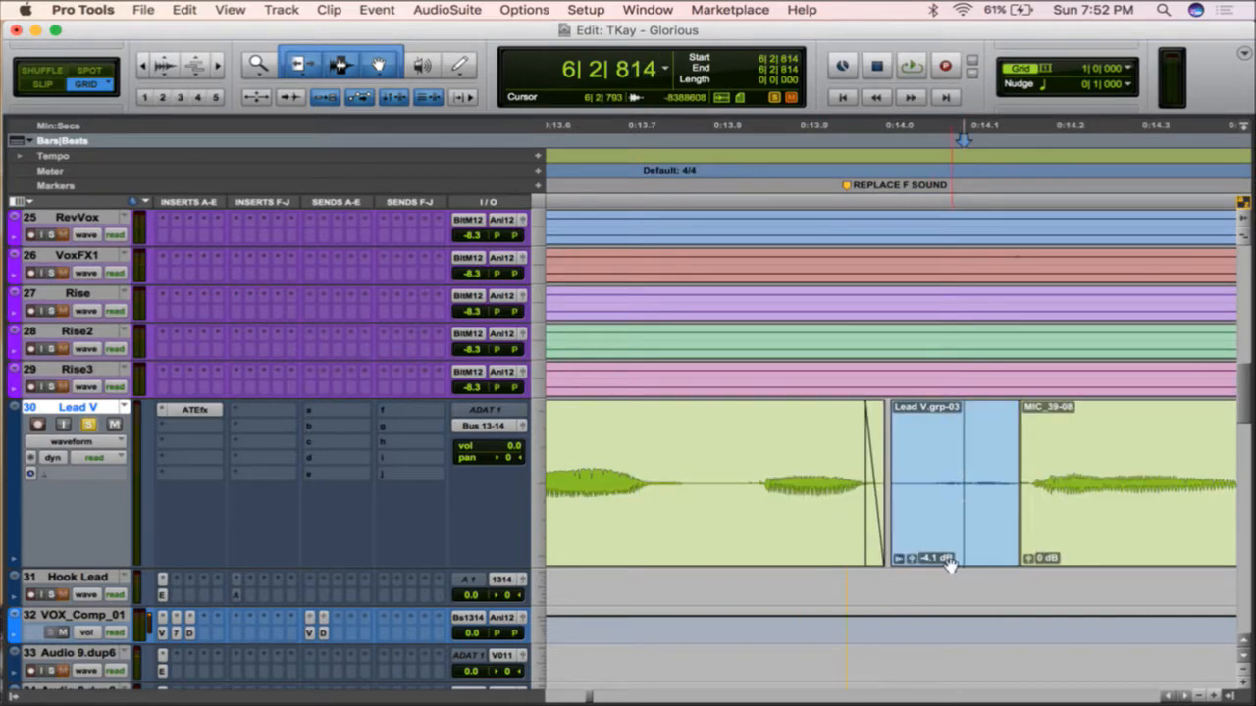
pyautogui.press('b')
# - Extend the first part of the split group clip back to start at 6|2|668 and crossfade the two parts
pyautogui.moveTo(942, 533); pyautogui.dragTo(966, 511)
pyautogui.click(966, 576)
pyautogui.moveTo(967, 562); pyautogui.dragTo(967, 553)
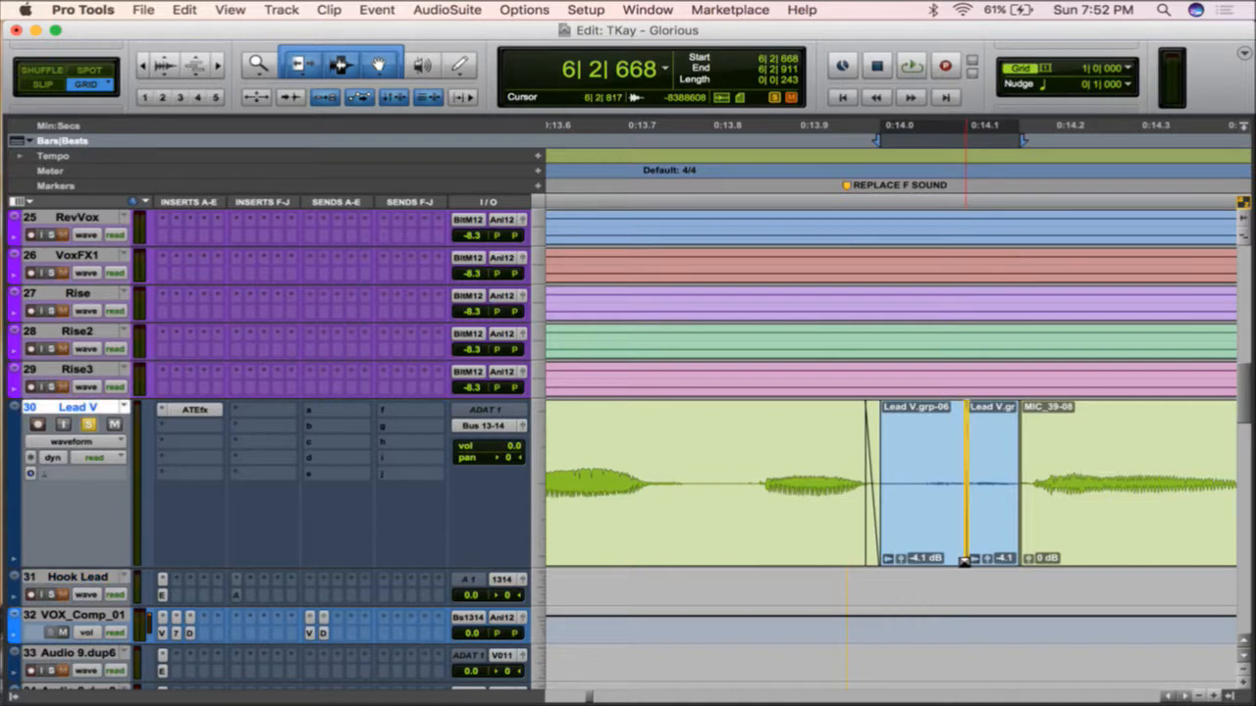
# - Play the Lead V vocal from 6|2|411 to audition the crossfaded F sound and the phrase ending after it
pyautogui.click(730, 428)
pyautogui.press('space')
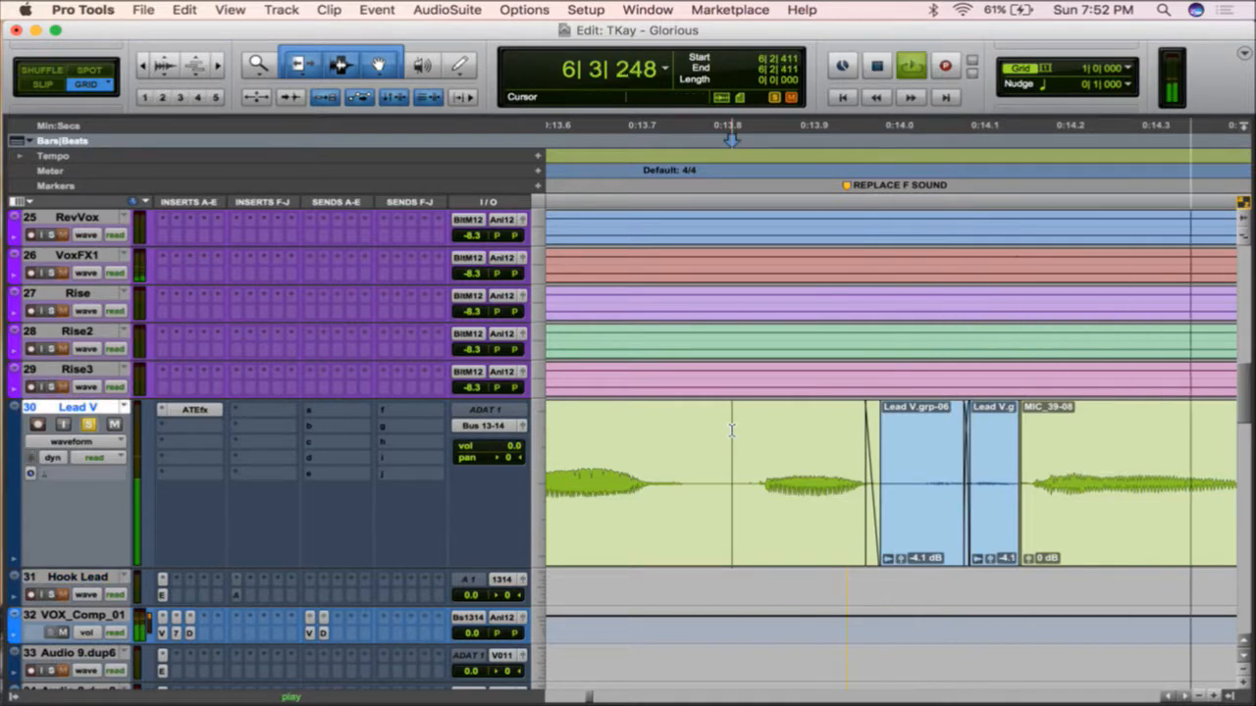
pyautogui.press('r')
pyautogui.press('r')
pyautogui.press('r')
pyautogui.press('r')
pyautogui.press('r')
pyautogui.press('r')
pyautogui.press('r')
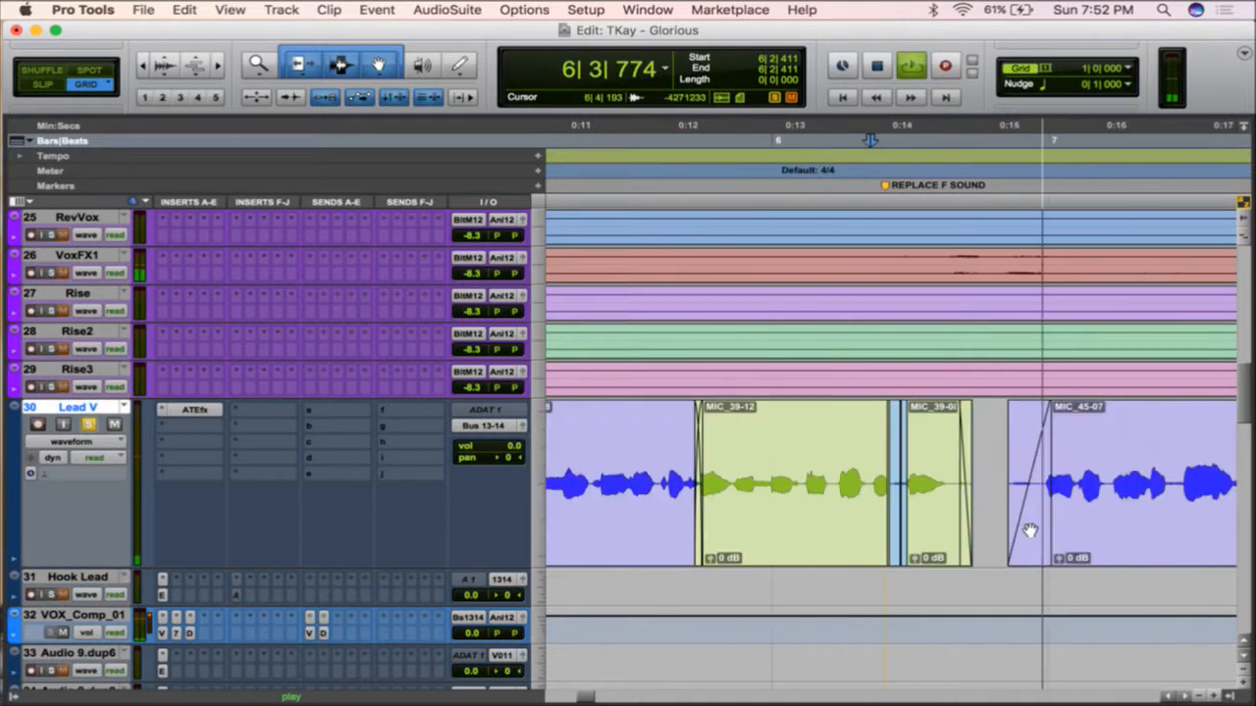
pyautogui.press('space')
# - Select the hook background vocal clips on tracks 45 to 48 from 14|1|000 to 23|1|000
pyautogui.scroll(-2, 1029, 531)
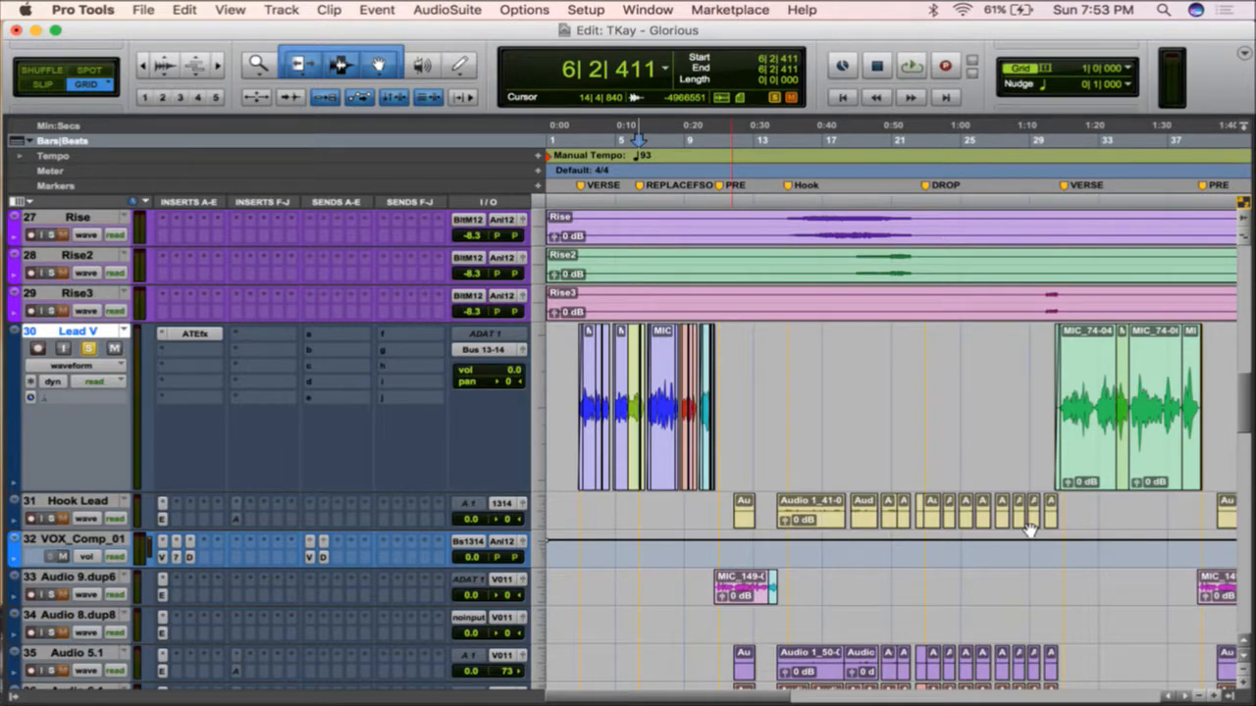
pyautogui.scroll(-5, 1028, 530)
pyautogui.scroll(-7, 1028, 530)
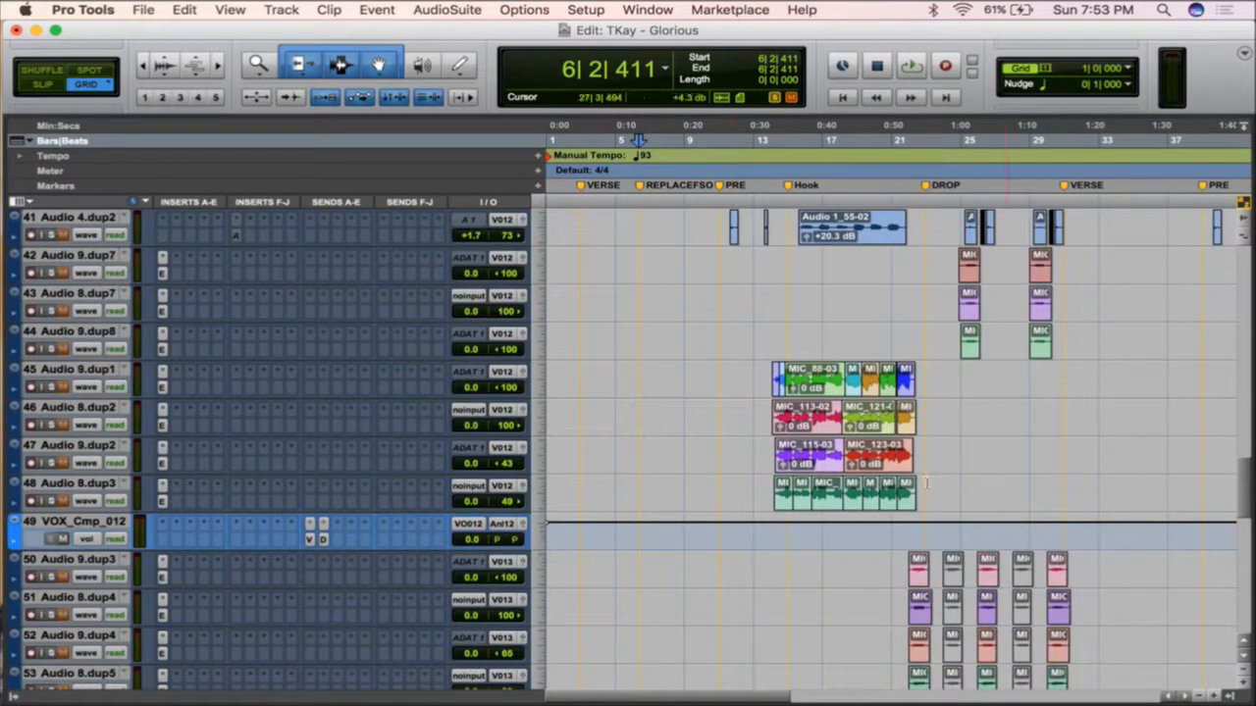
pyautogui.moveTo(762, 380); pyautogui.dragTo(928, 512)
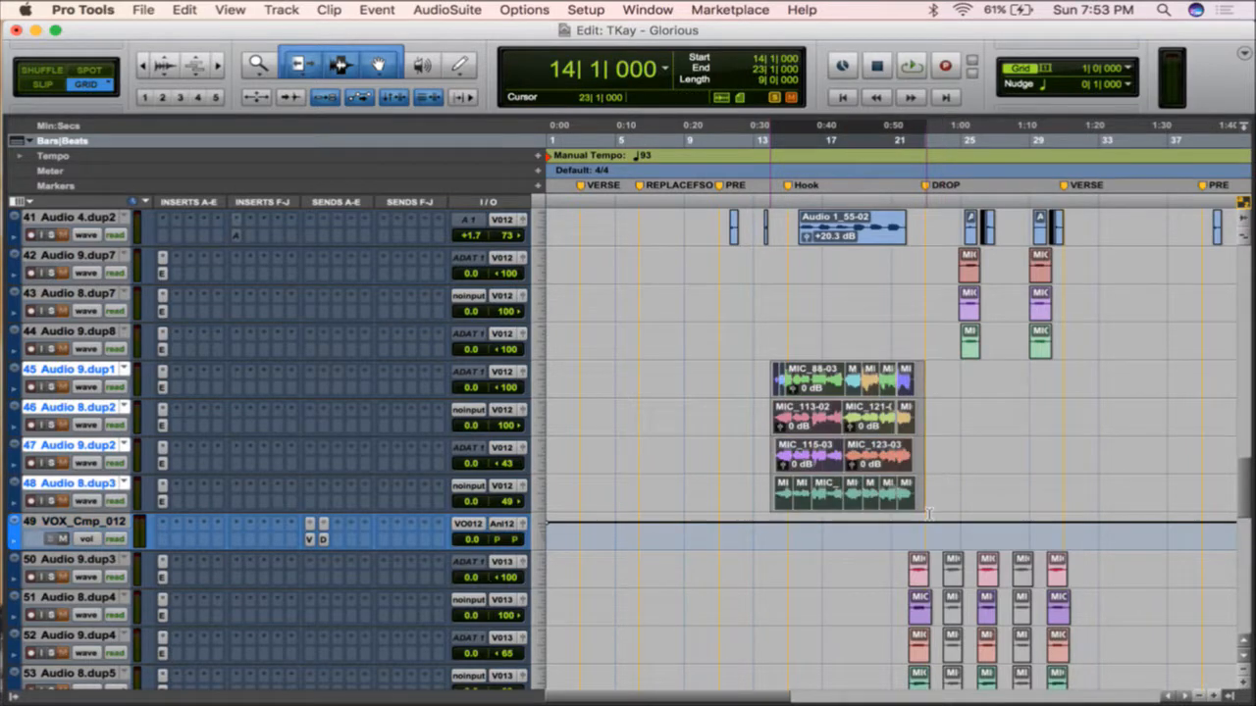
pyautogui.press('t')
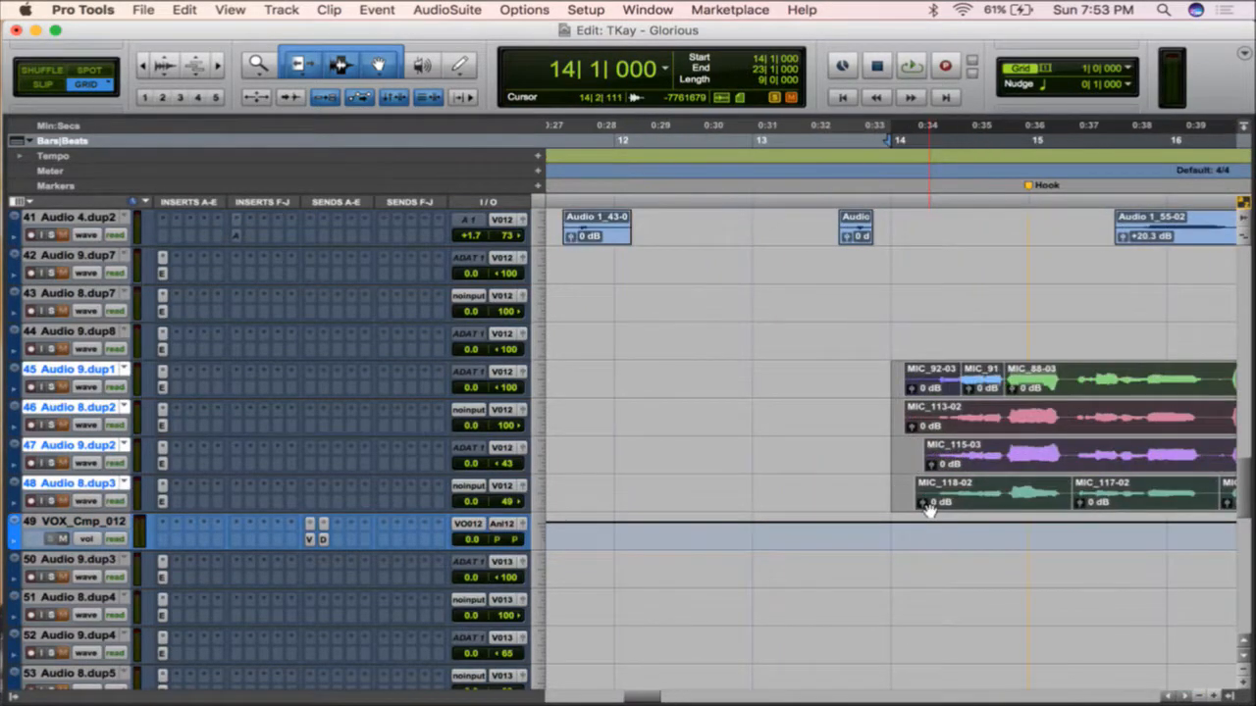
# - Set the height of the four selected background vocal tracks, 45 to 48, to medium
pyautogui.hscroll(3, 929, 510)
pyautogui.scroll(10, 929, 510)
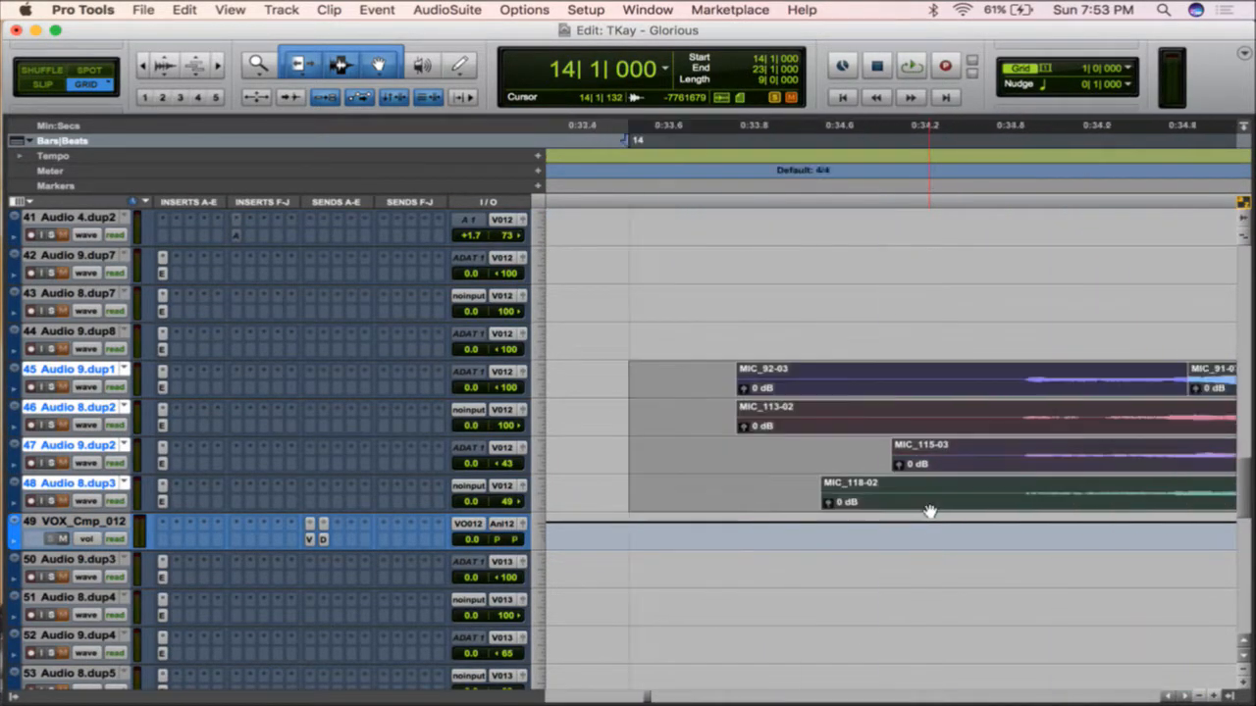
pyautogui.scroll(-2, 929, 511)
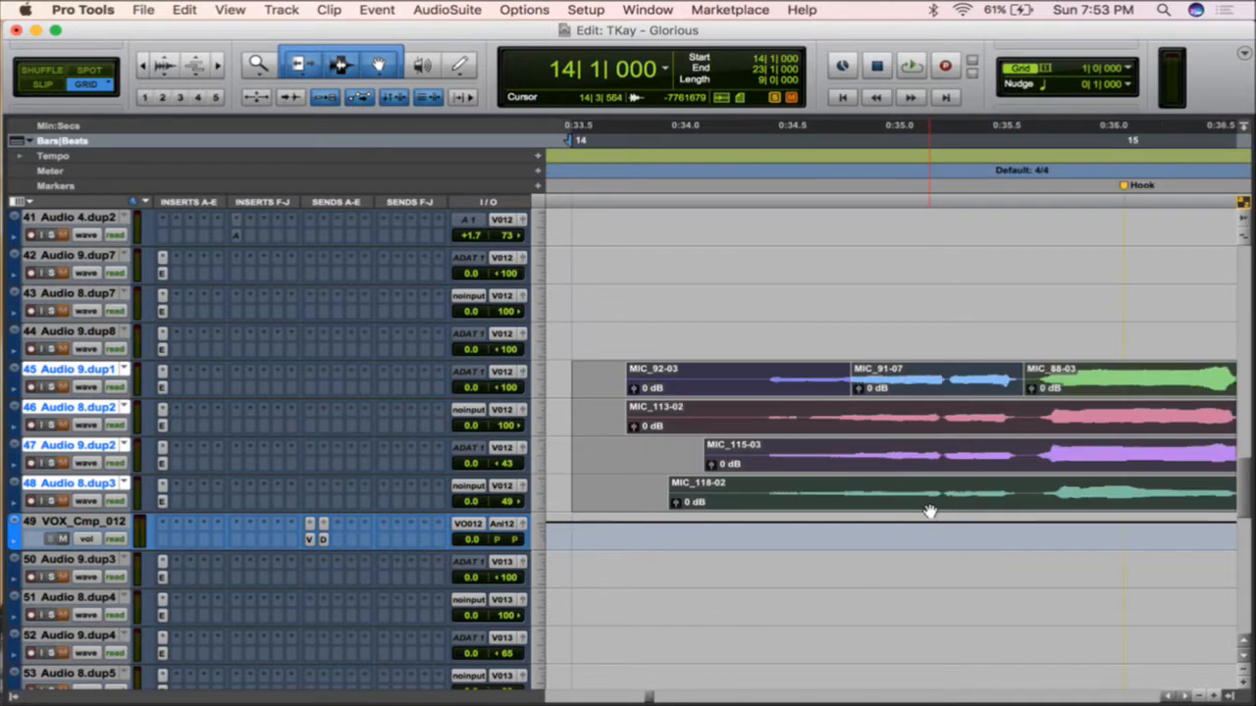
pyautogui.click(541, 380)
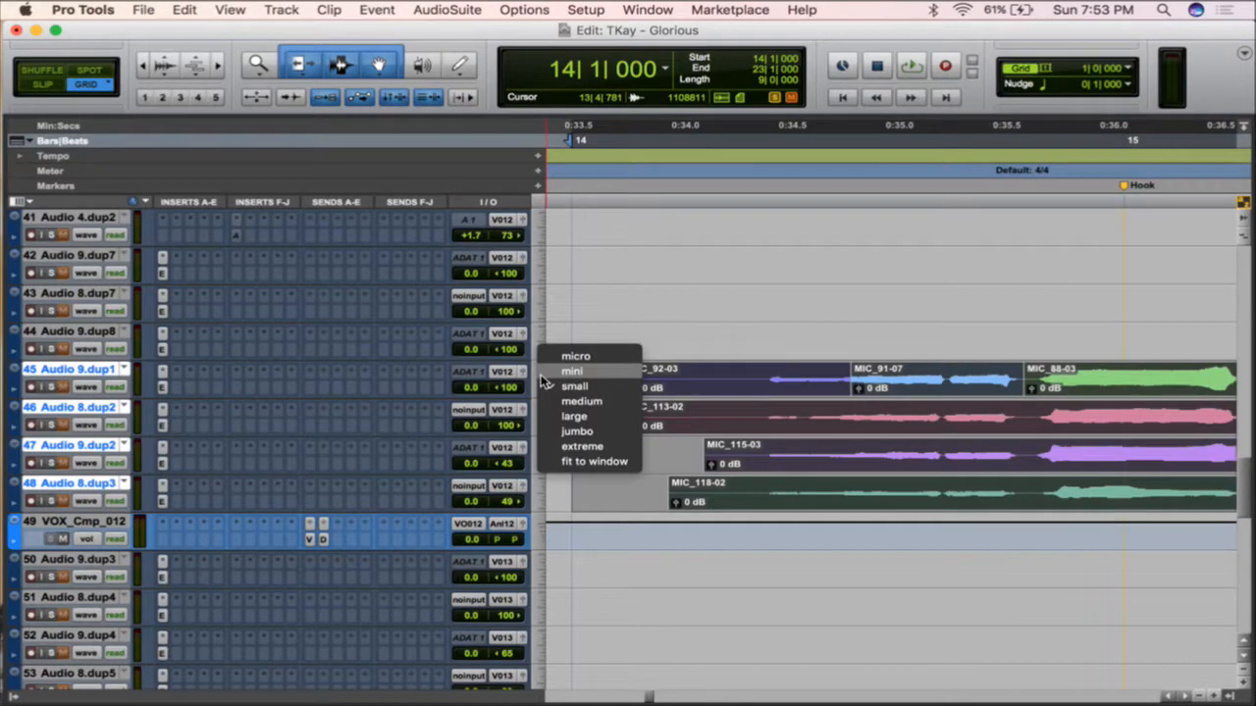
pyautogui.click(572, 401)
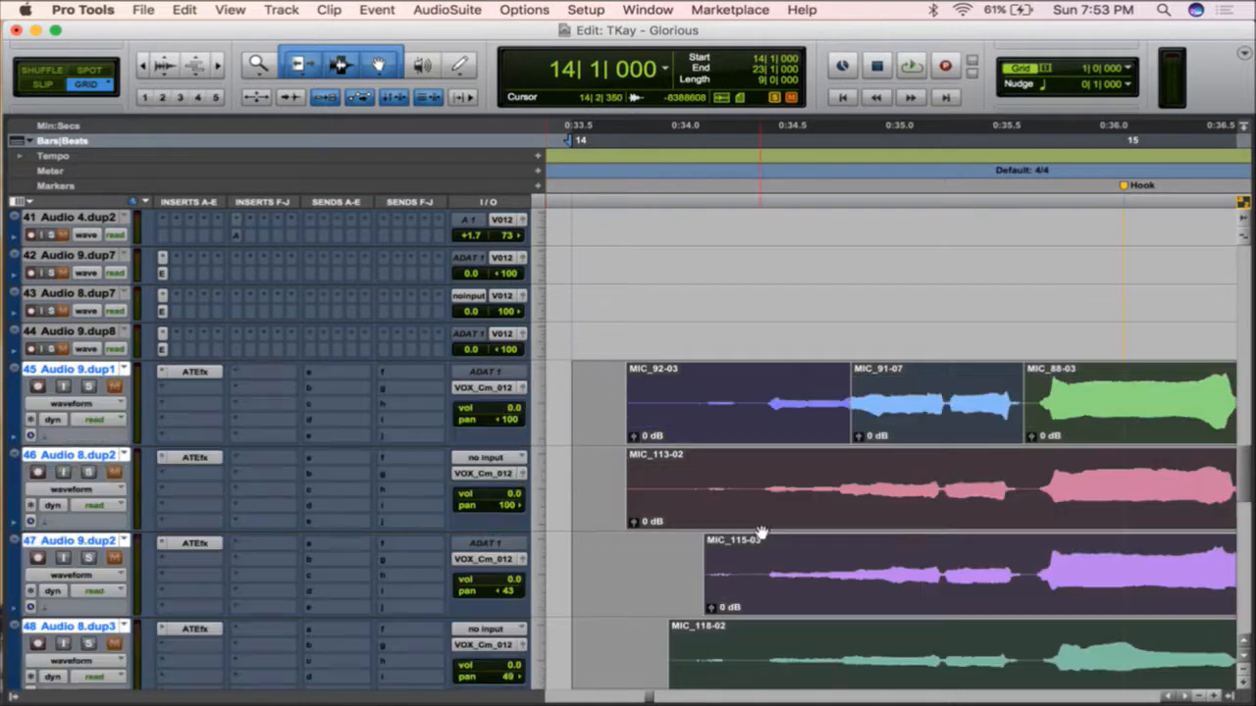
# - Examine the stacked hook vocals on tracks 45 to 48 from bar 14 to bar 22, comparing the word timing and clip joins
pyautogui.press('t')
pyautogui.hscroll(6, 824, 546)
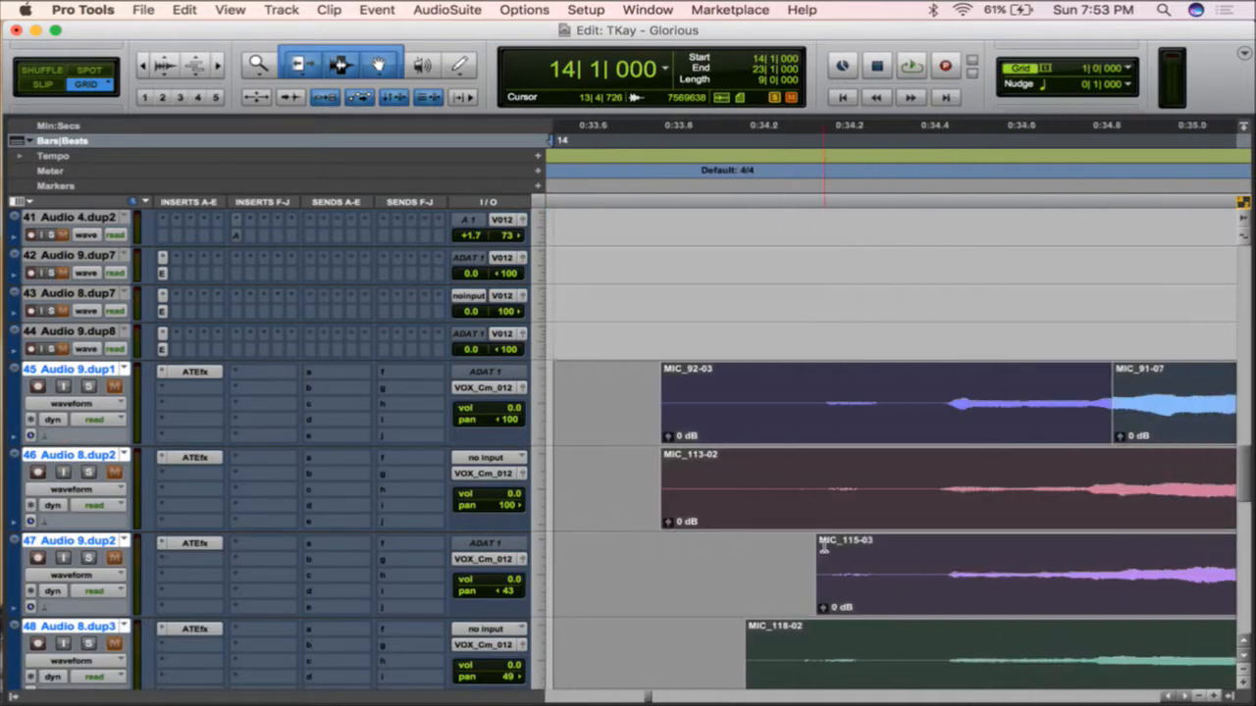
pyautogui.scroll(-2, 824, 547)
pyautogui.hscroll(10, 824, 546)
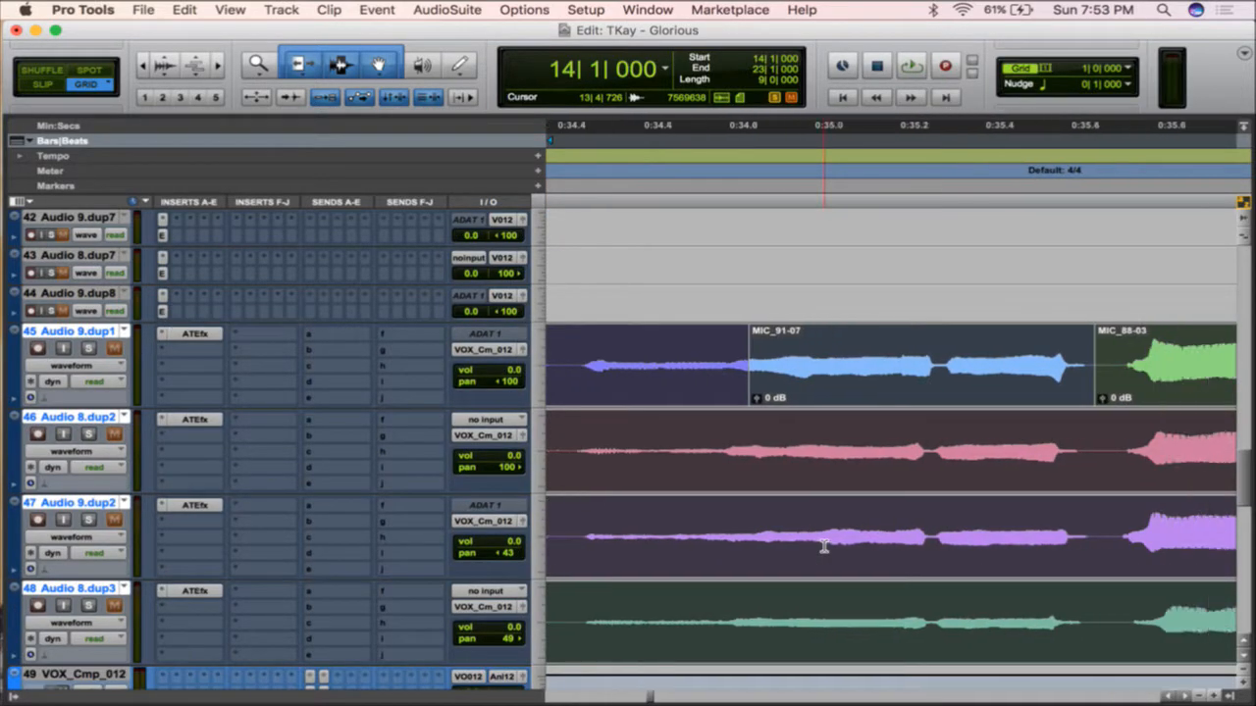
pyautogui.hscroll(12, 824, 546)
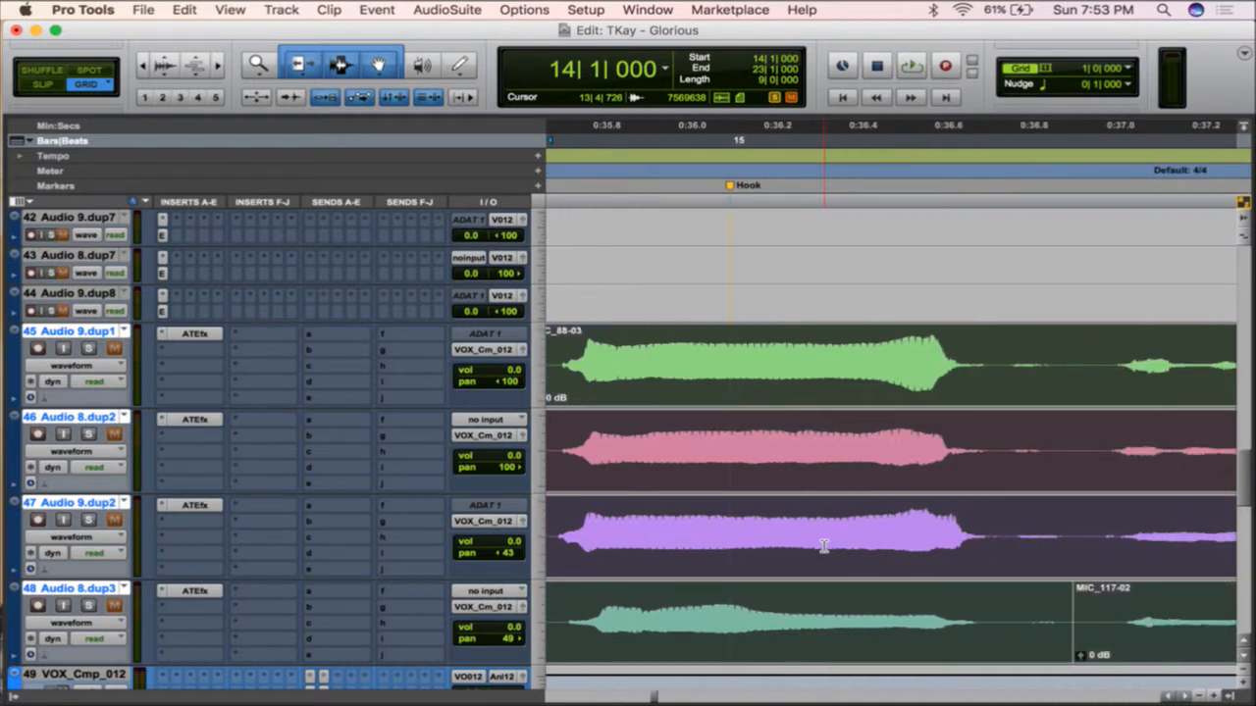
pyautogui.hscroll(3, 824, 547)
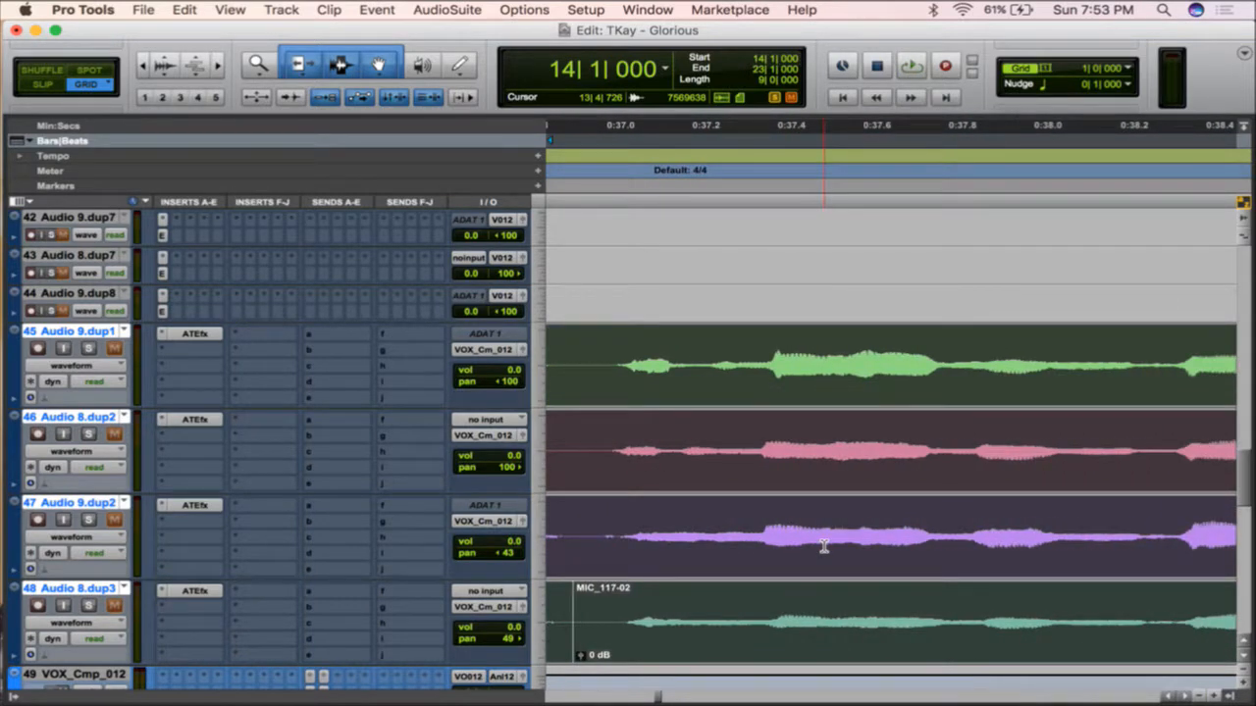
pyautogui.press('t')
pyautogui.hscroll(-2, 827, 542)
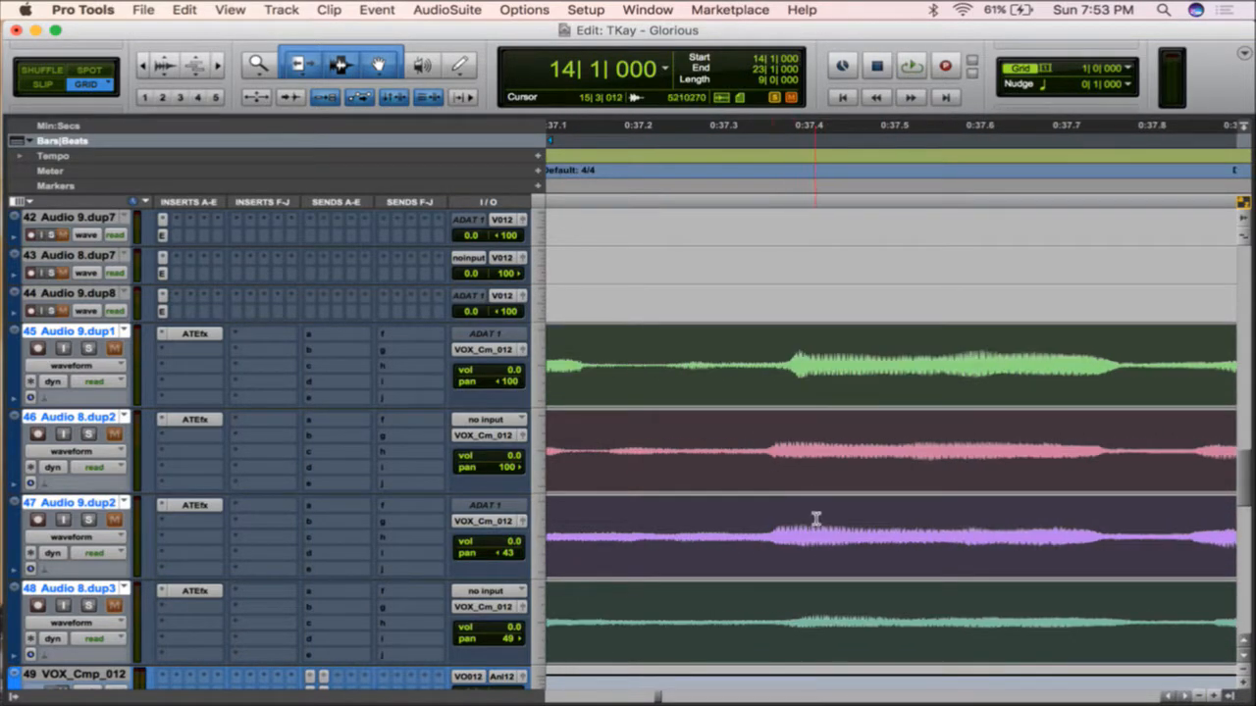
pyautogui.press('r')
pyautogui.hscroll(6, 1059, 603)
pyautogui.hscroll(4, 892, 479)
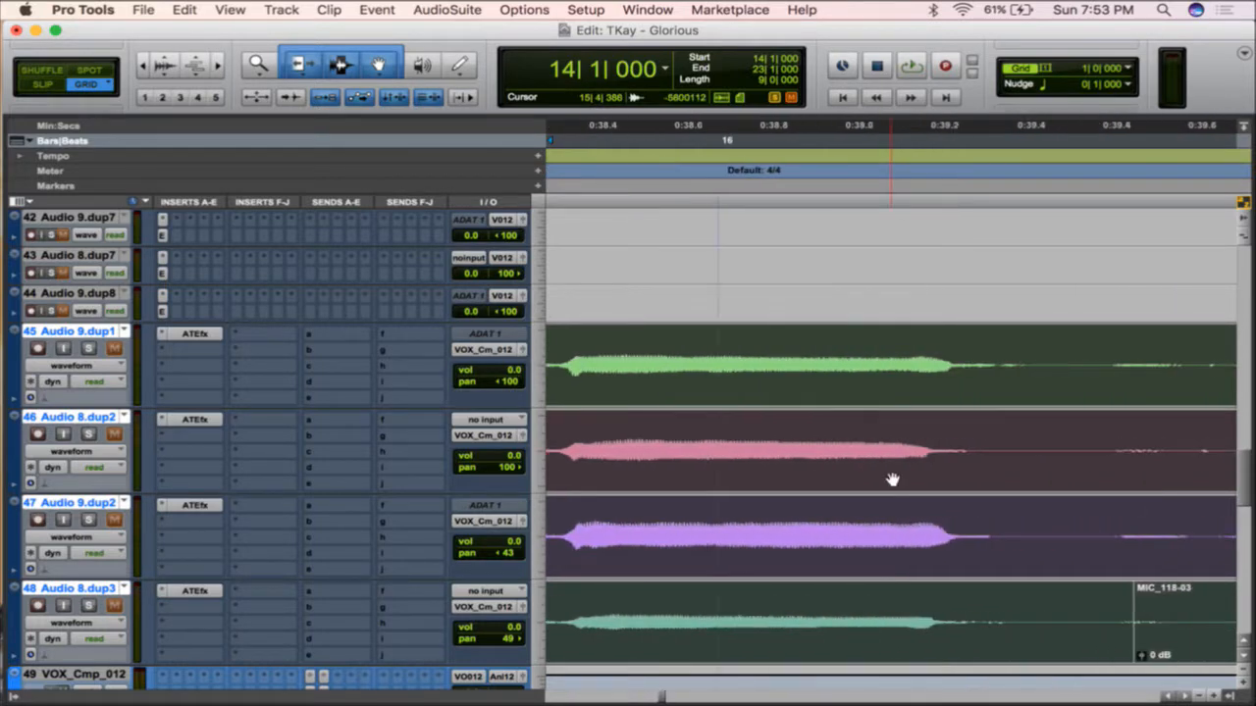
pyautogui.hscroll(2, 892, 480)
pyautogui.hscroll(3, 892, 480)
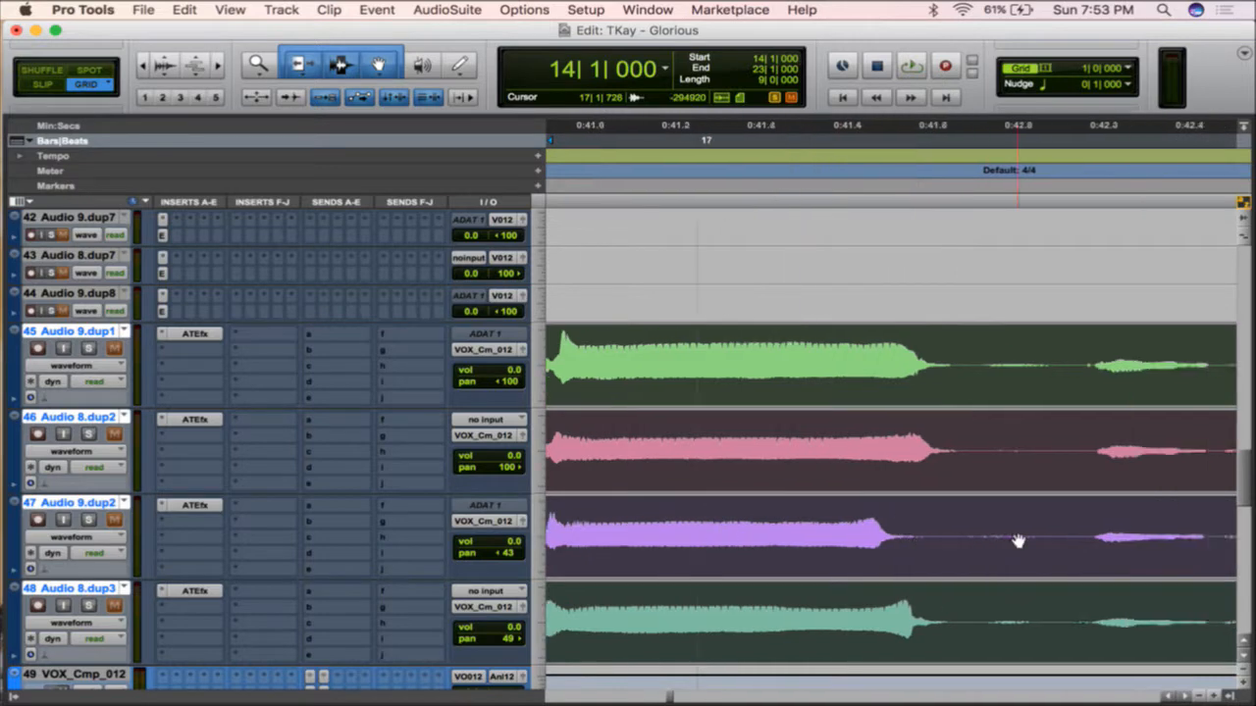
pyautogui.hscroll(4, 1018, 540)
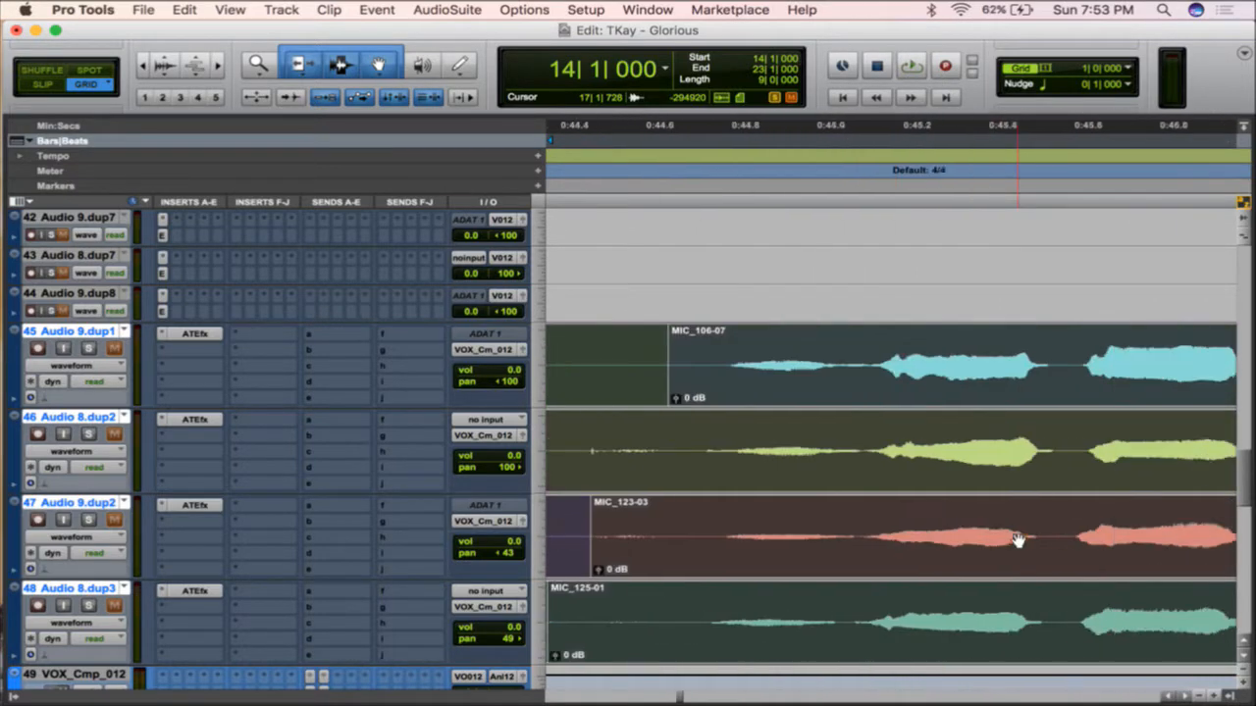
pyautogui.hscroll(3, 1019, 541)
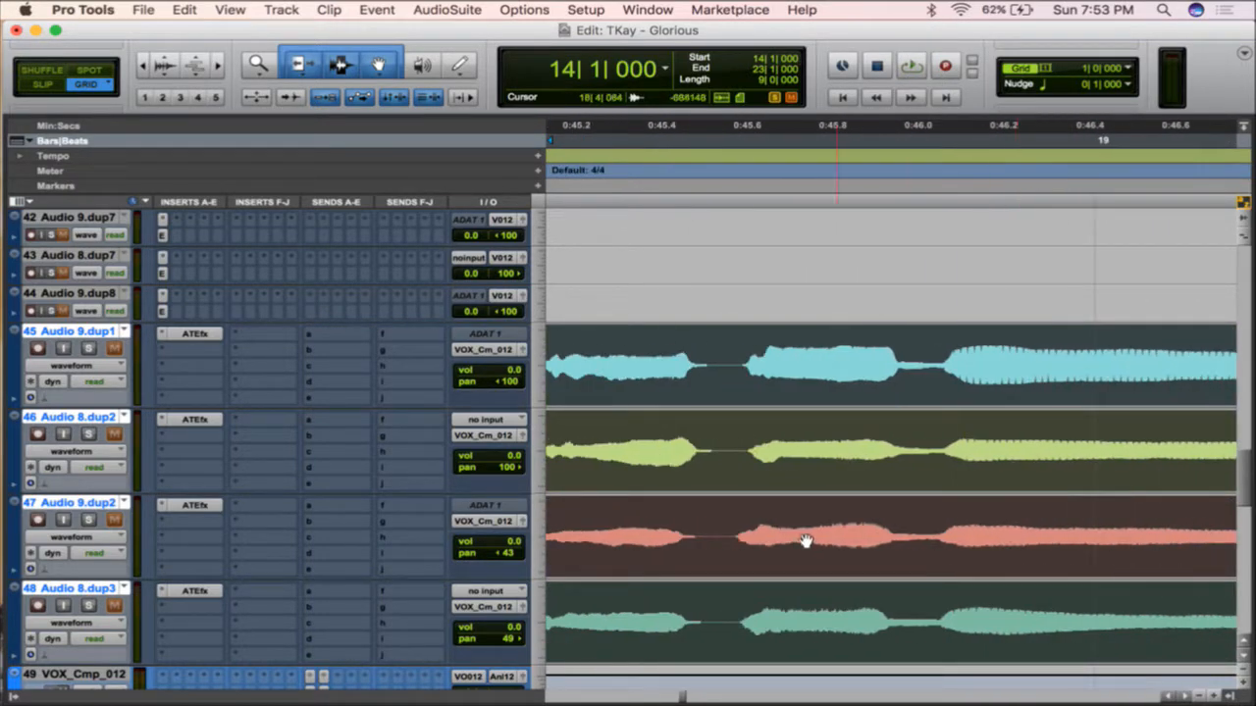
pyautogui.hscroll(20, 913, 535)
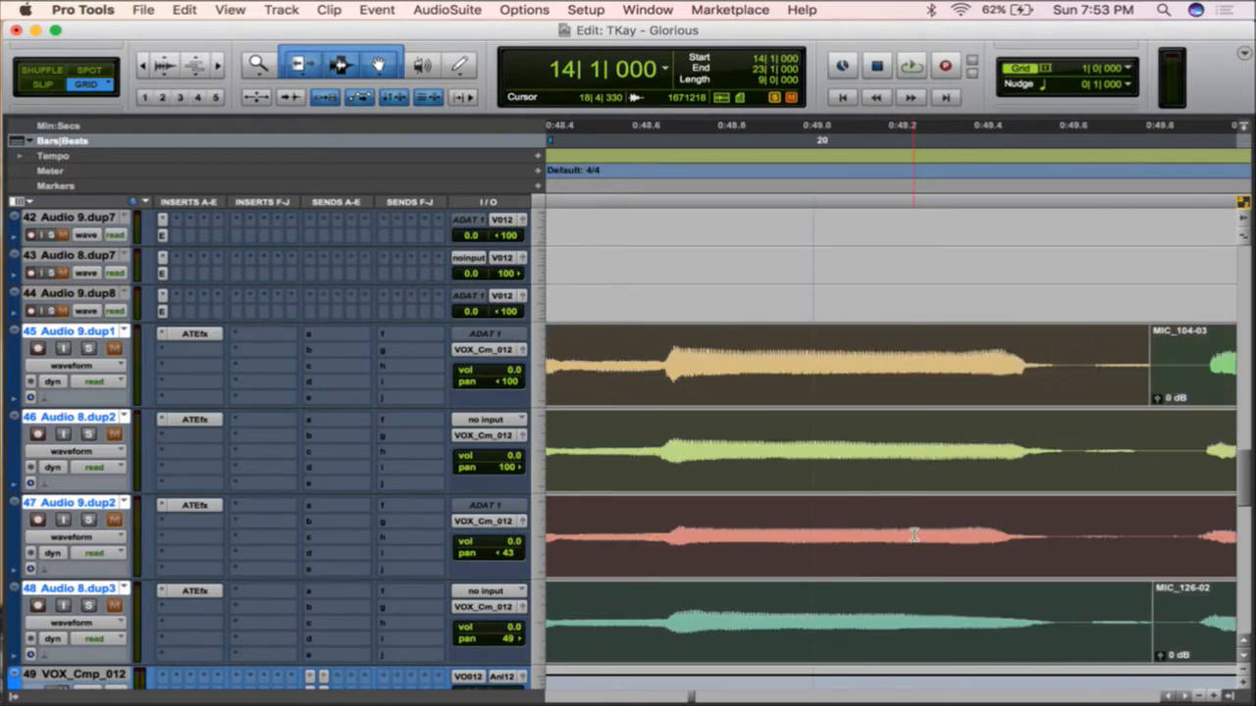
pyautogui.hscroll(6, 914, 534)
pyautogui.hscroll(18, 913, 534)
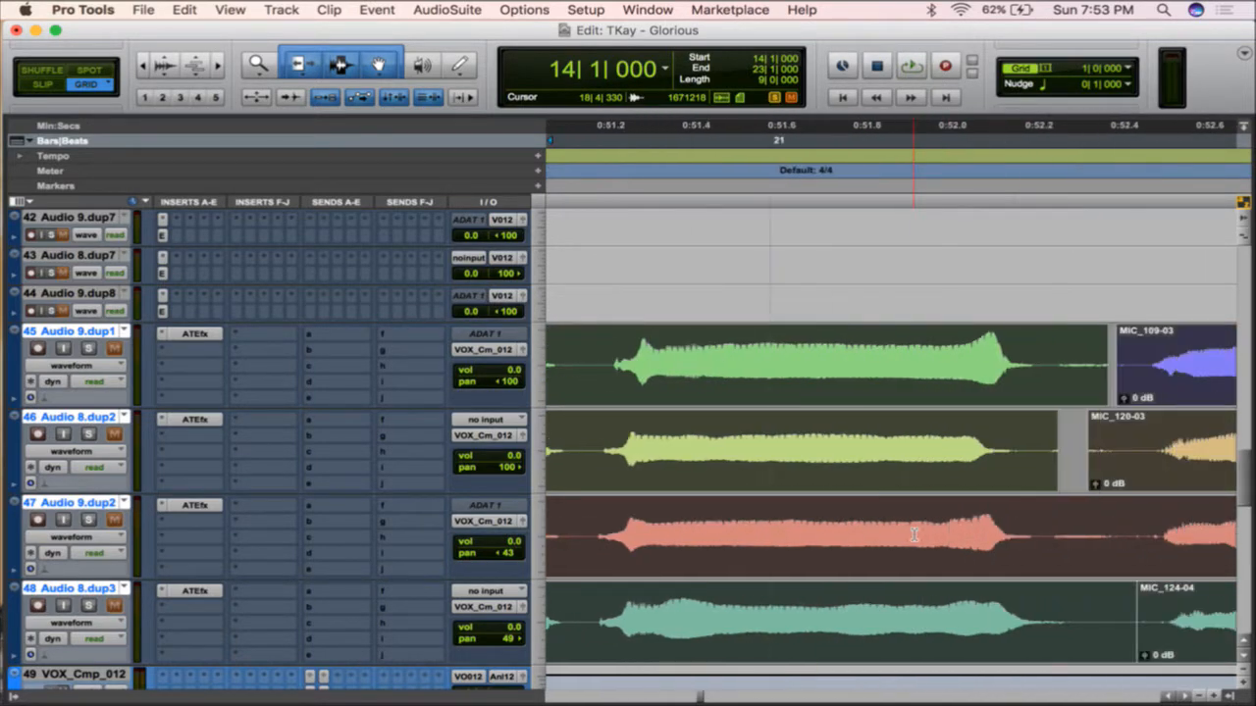
pyautogui.hscroll(-4, 914, 534)
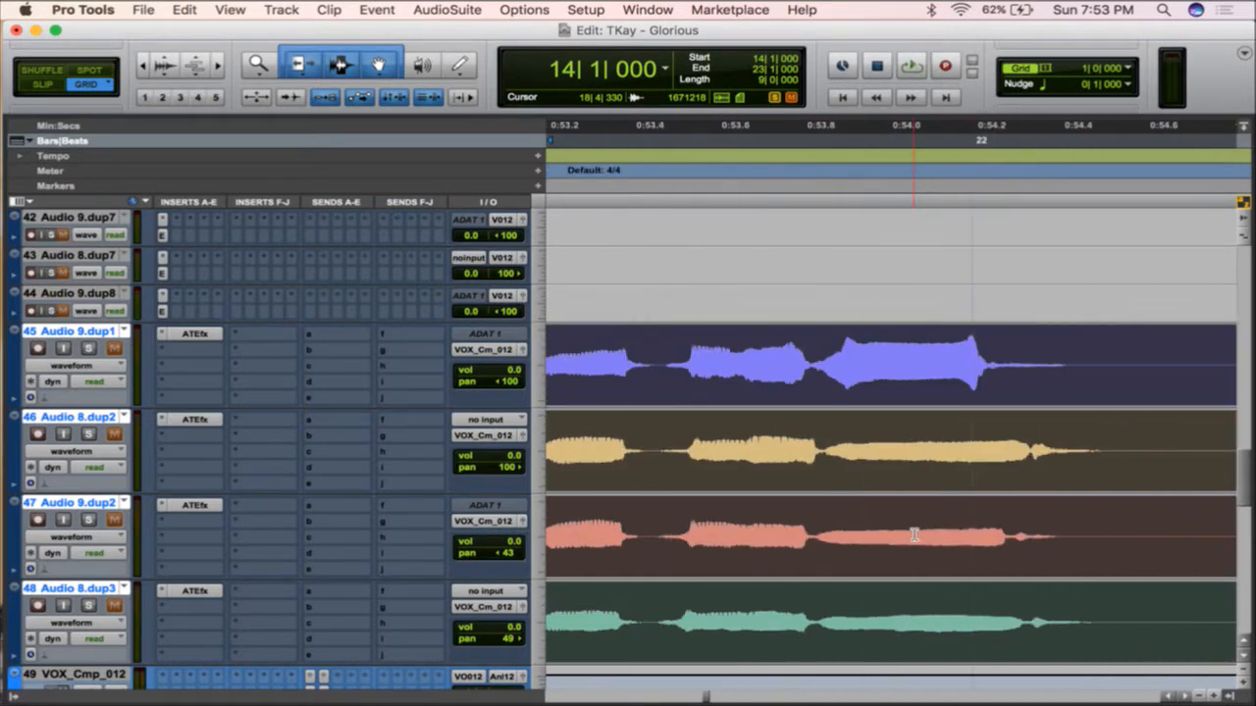
pyautogui.press('r')
pyautogui.press('r')
pyautogui.press('r')
pyautogui.press('r')
pyautogui.hscroll(-11, 912, 536)
pyautogui.hscroll(10, 912, 536)
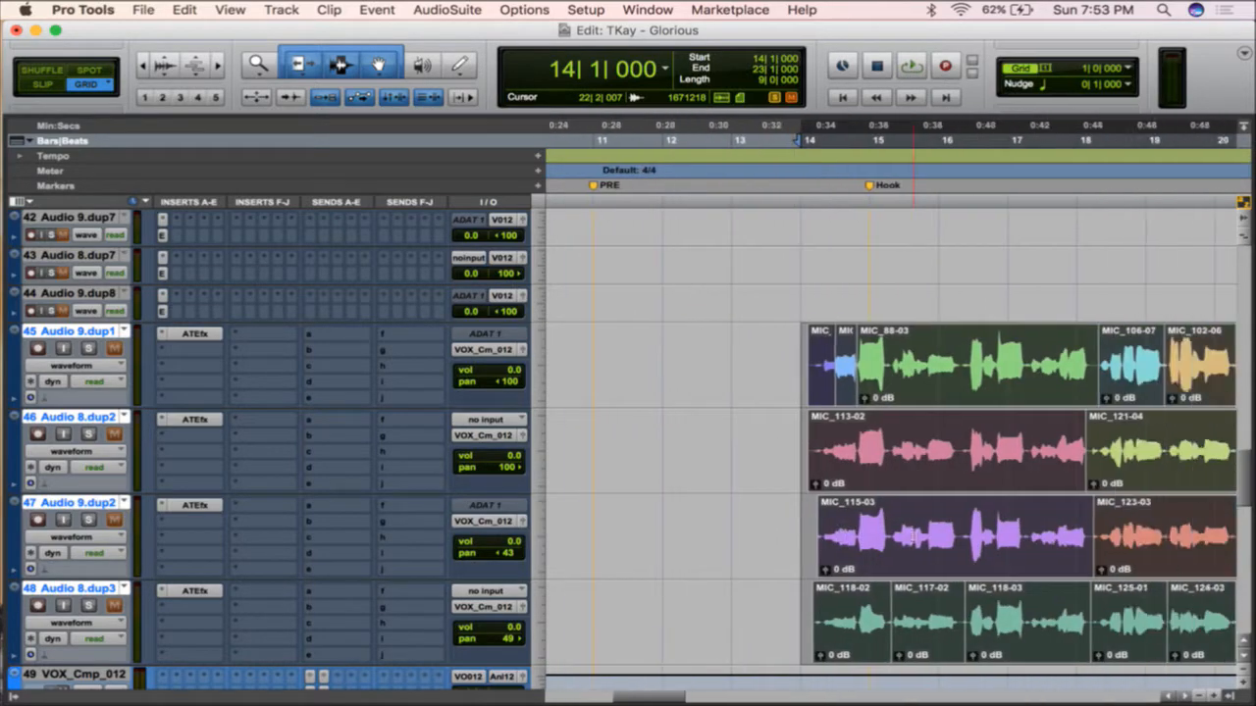
# - Crossfade MIC_92-03 into MIC_91-07 on Audio 9.dup1 from 14|3|004 to 14|3|036
pyautogui.click(756, 438)
pyautogui.press('t')
pyautogui.press('t')
pyautogui.press('t')
pyautogui.press('t')
pyautogui.hscroll(4, 923, 477)
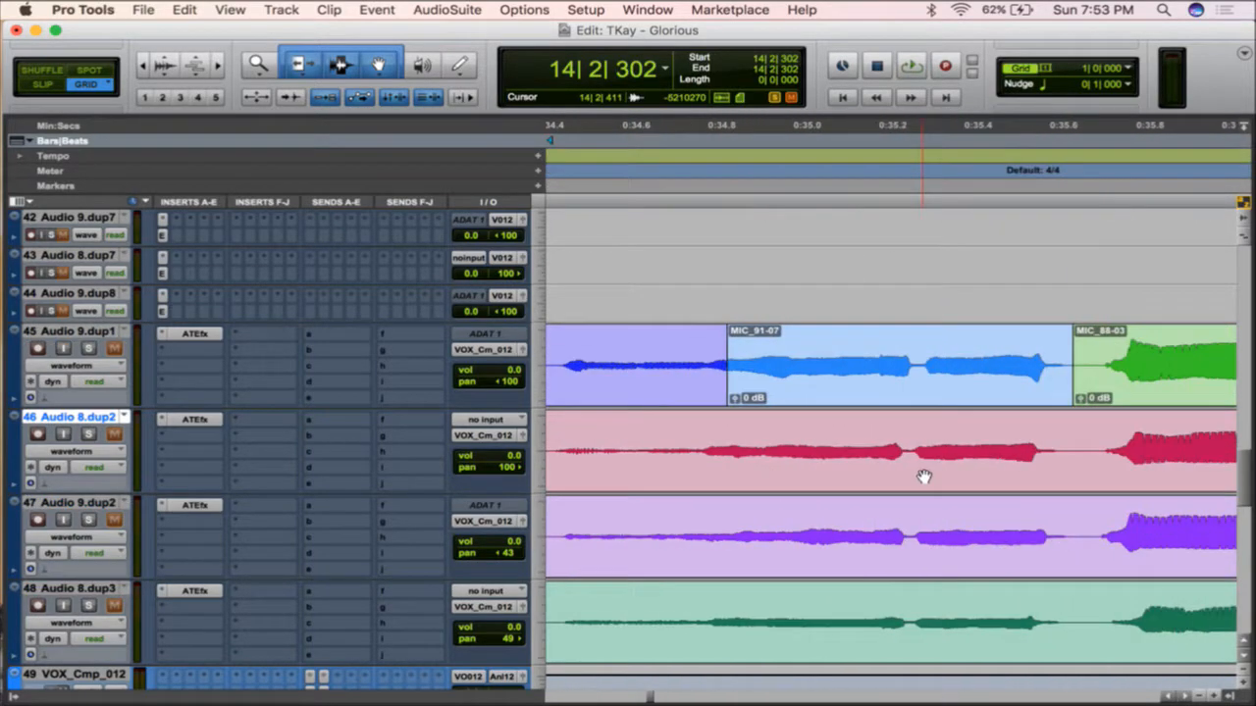
pyautogui.click(725, 398)
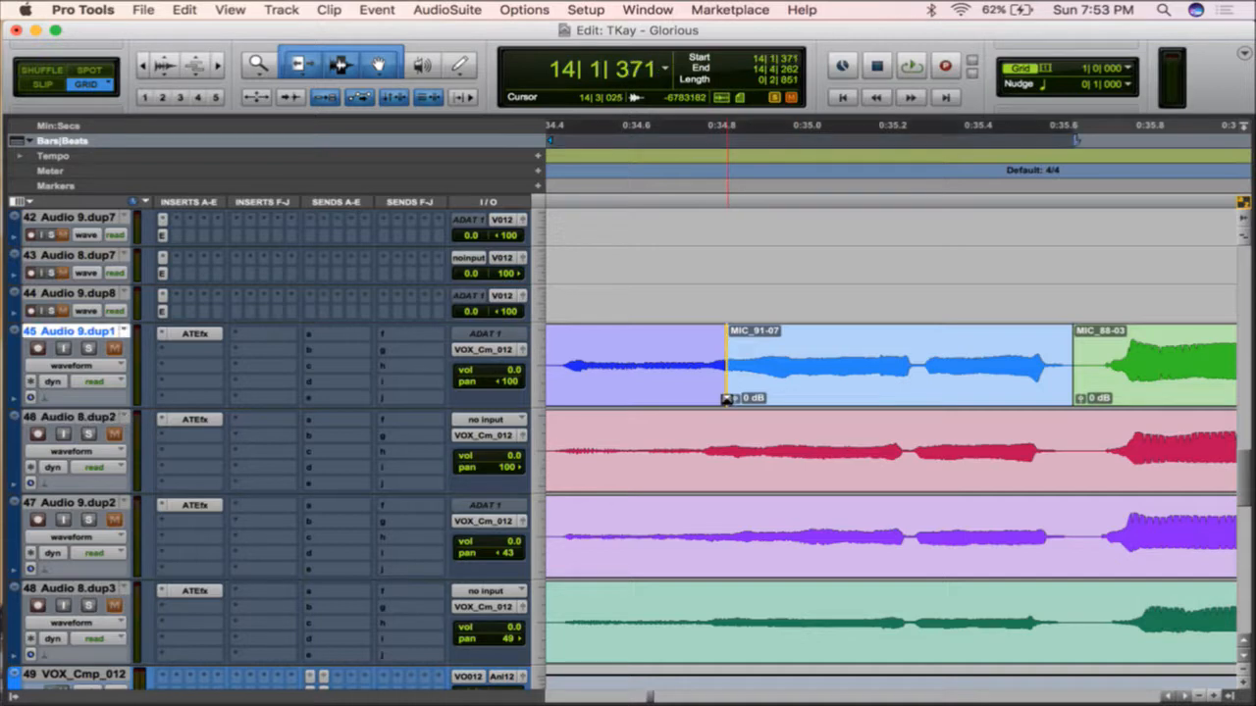
pyautogui.click(721, 398)
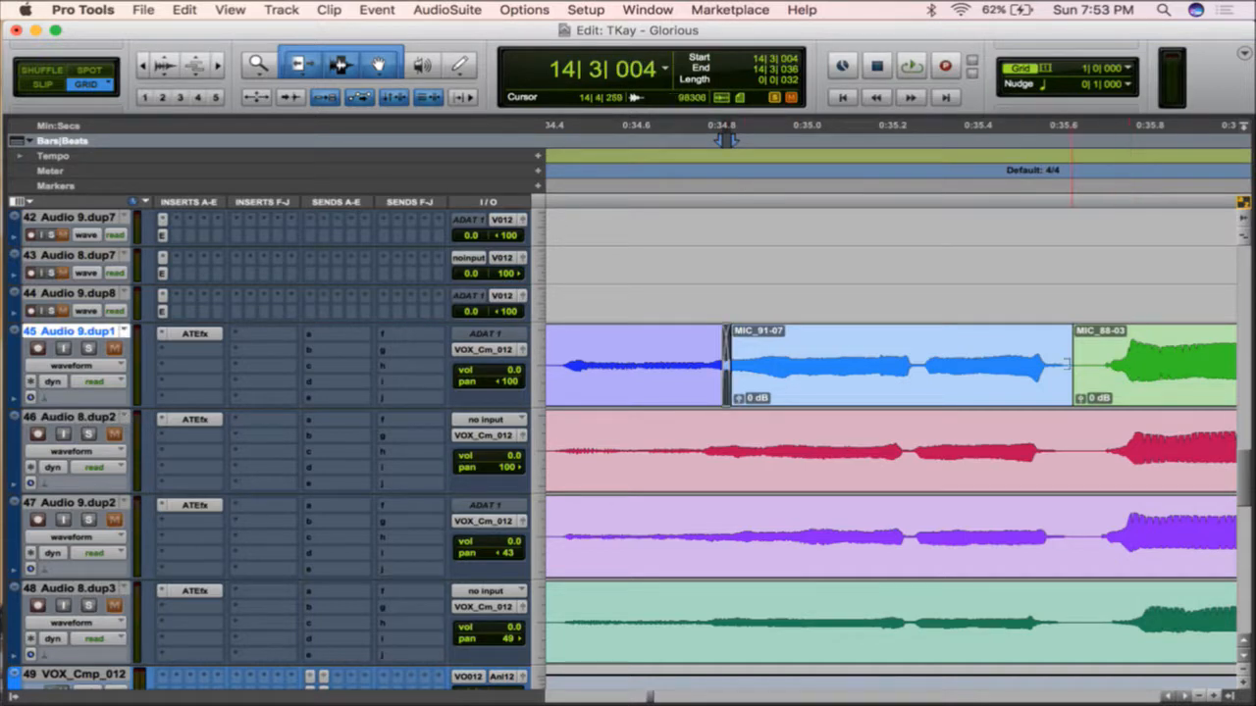
# - Split the vocal clips on tracks 46 and 47, Audio 8.dup2 and Audio 9.dup2, together at 15|3|565
pyautogui.hscroll(8, 1051, 421)
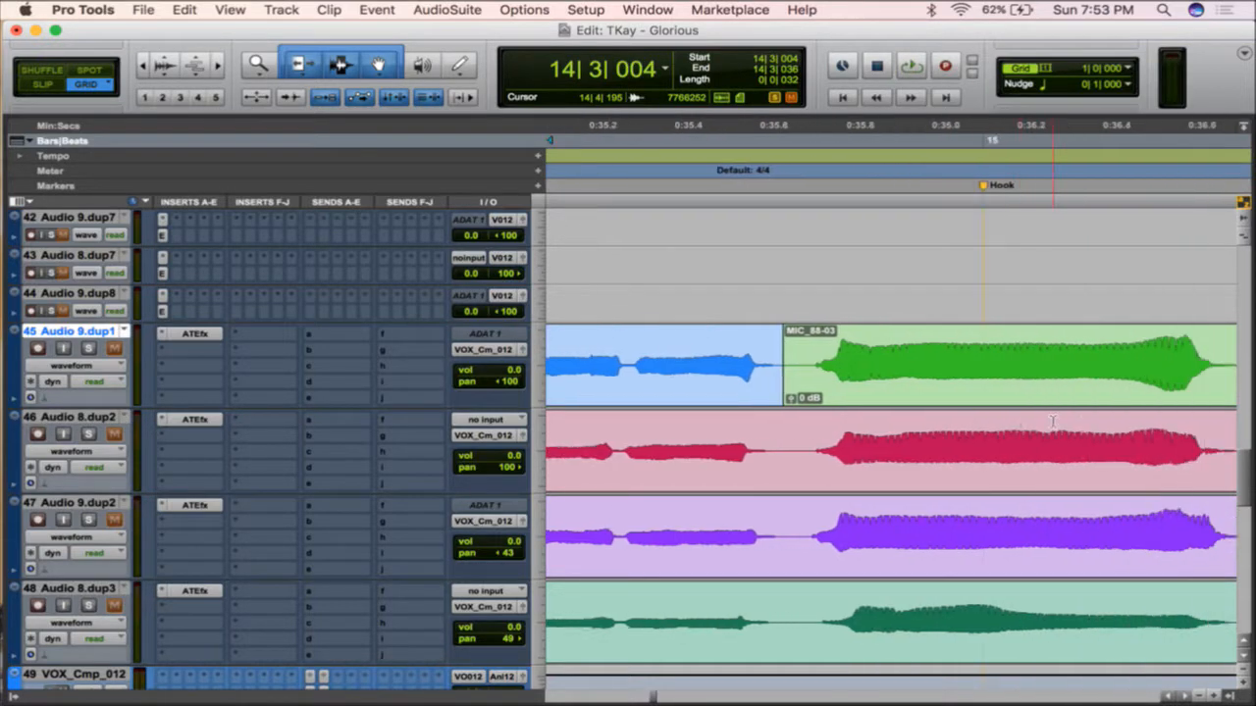
pyautogui.scroll(-1, 1051, 421)
pyautogui.hscroll(1, 1052, 421)
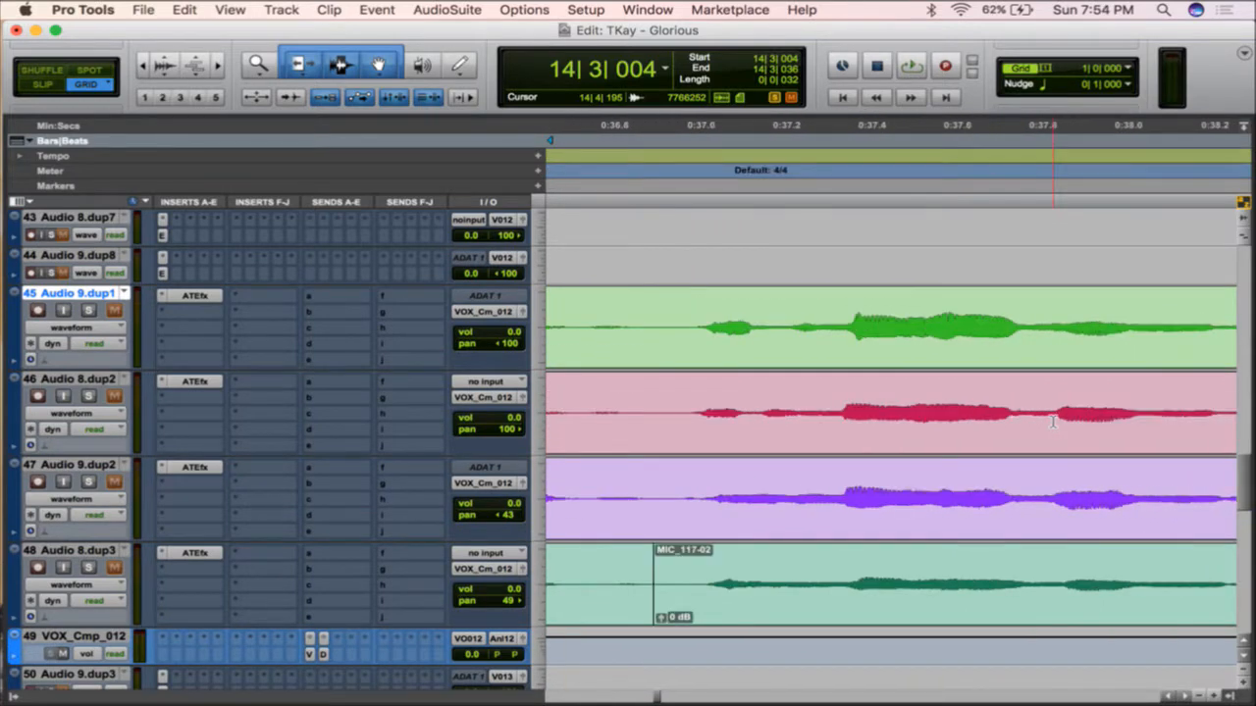
pyautogui.hscroll(2, 1052, 421)
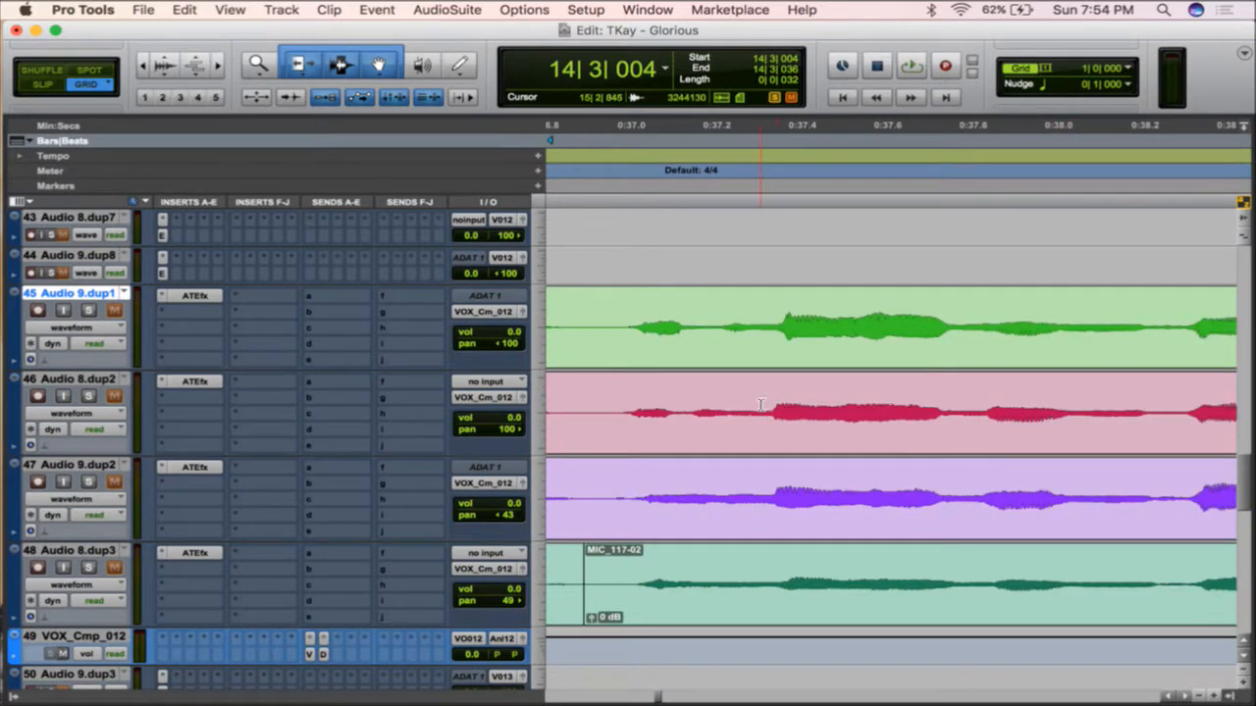
pyautogui.scroll(1, 840, 429)
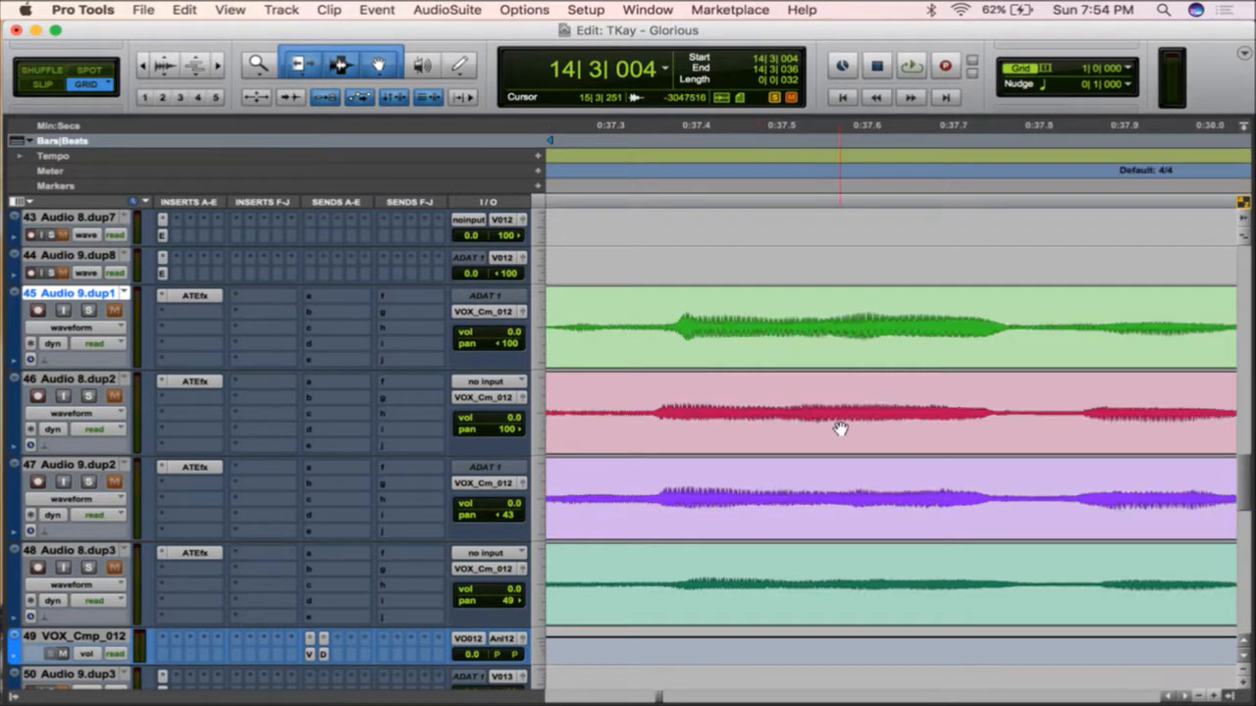
pyautogui.click(1020, 391)
pyautogui.hotkey('shift', ';')
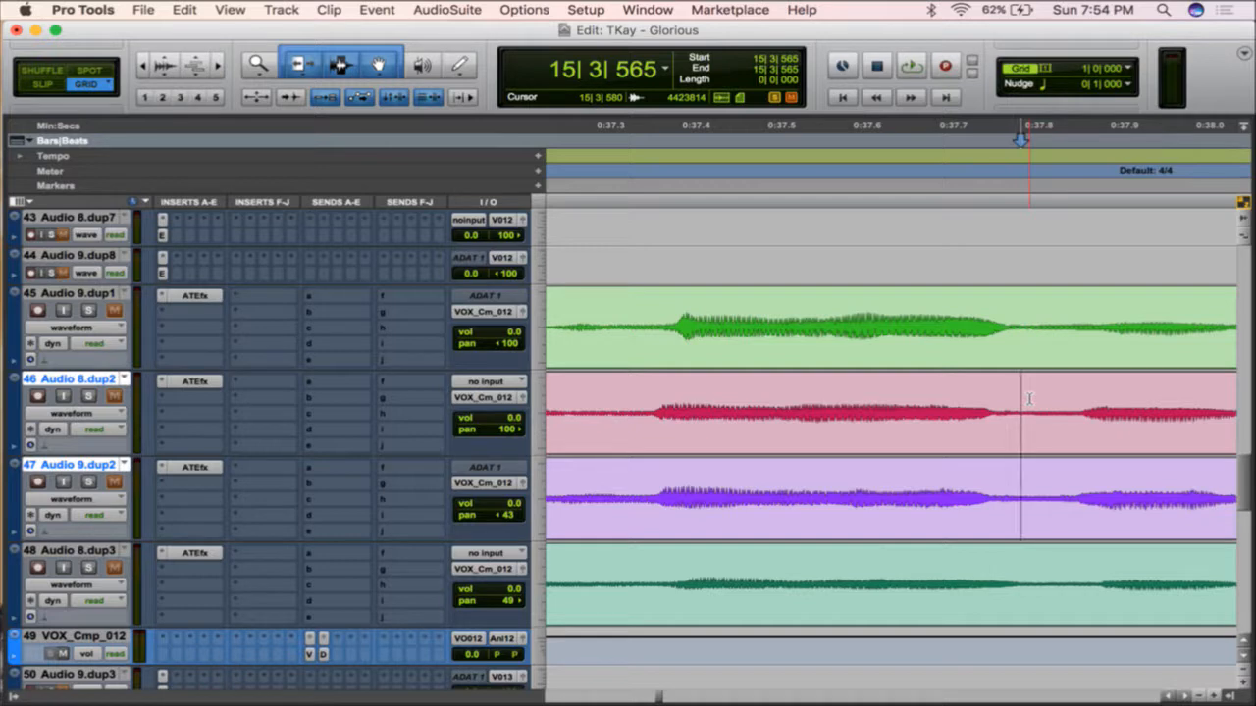
pyautogui.press('super+e')
pyautogui.hscroll(-5, 943, 445)
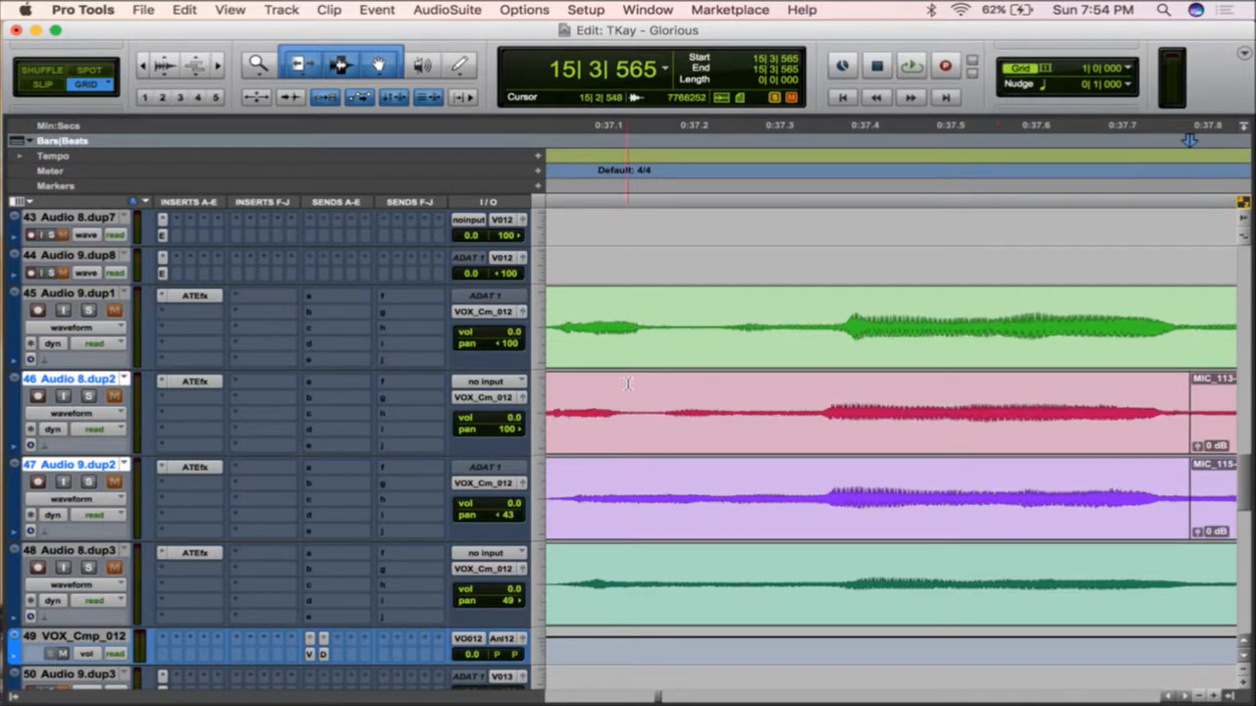
# - Split the vocal clips on tracks 46 and 47, Audio 8.dup2 and Audio 9.dup2, together at 15|2|576
pyautogui.click(904, 417)
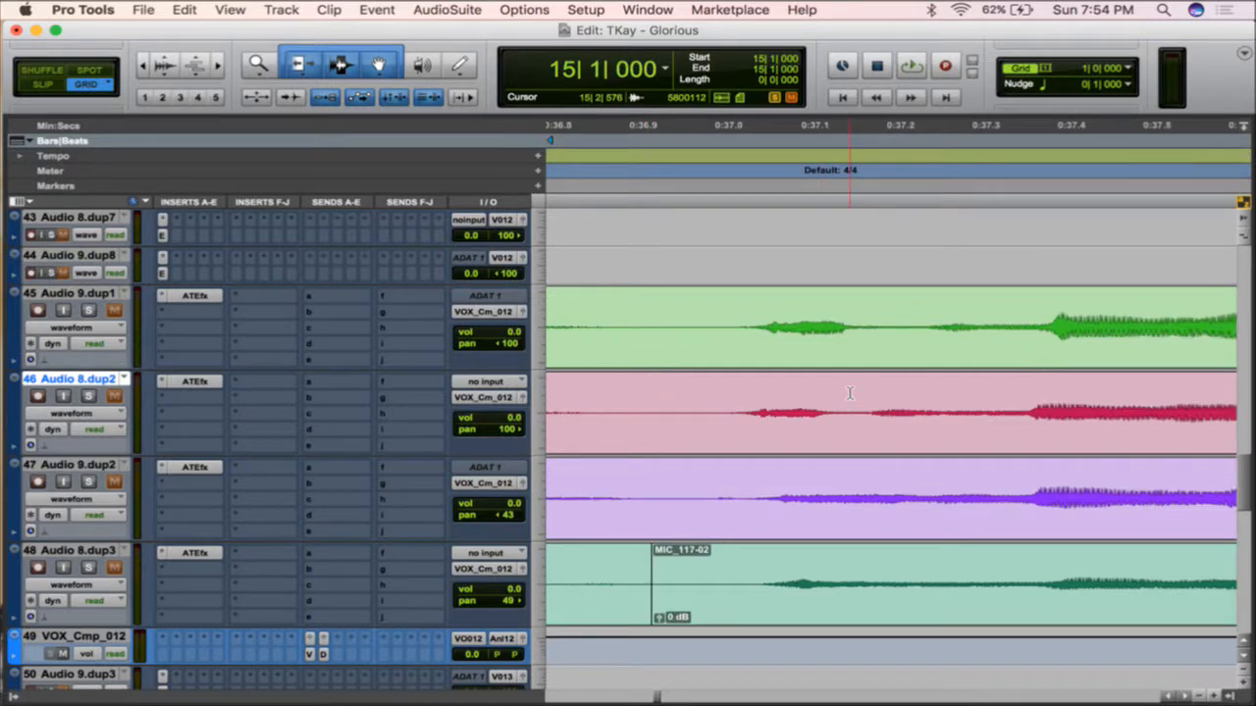
pyautogui.click(850, 393)
pyautogui.hotkey('shift', ';')
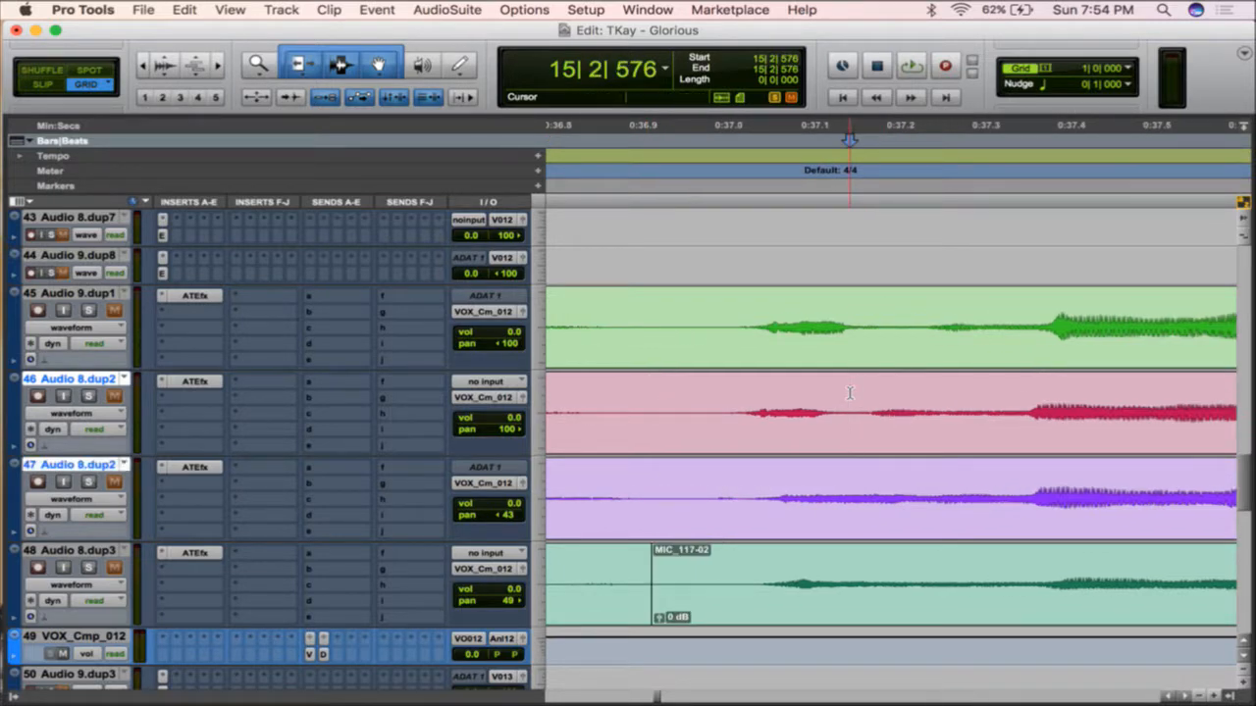
pyautogui.press('b')
# - Move the two split clips, MIC_113-06 and MIC_115-07, later together so they start at 15|2|610, in line with track 45
pyautogui.hscroll(4, 850, 393)
pyautogui.click(967, 451)
pyautogui.keyDown('shift'); pyautogui.click(964, 524); pyautogui.keyUp('shift')
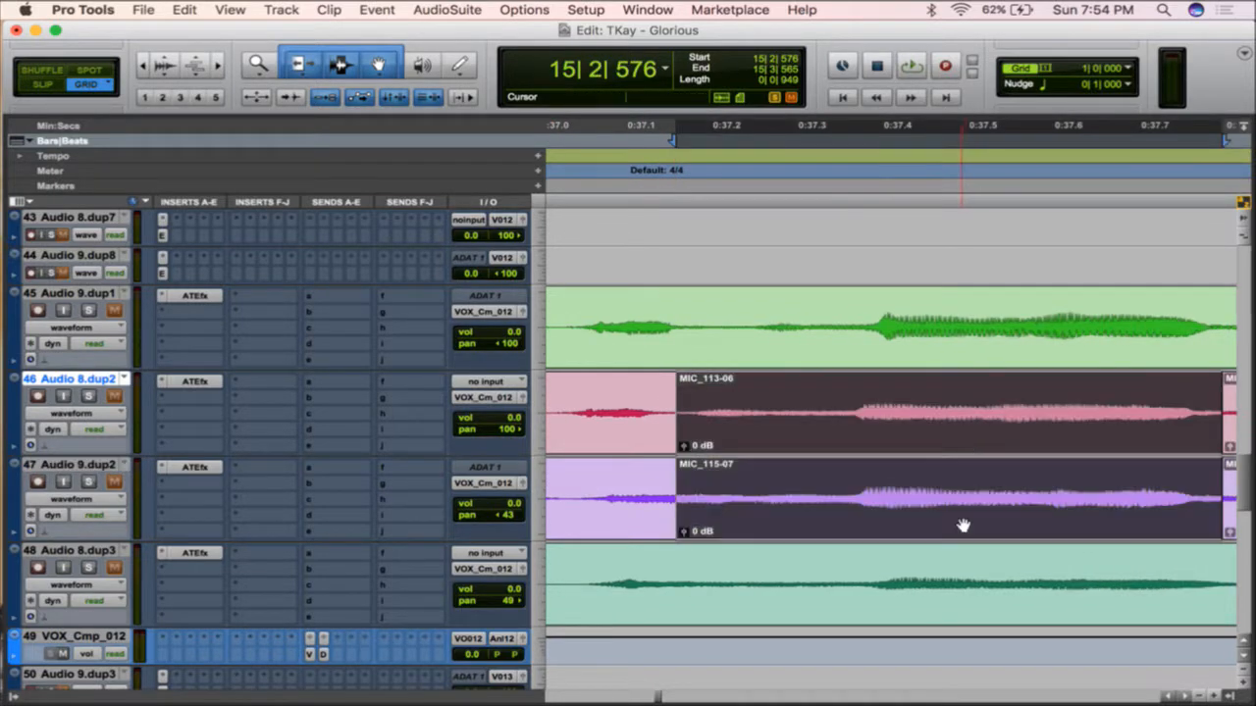
pyautogui.moveTo(964, 526); pyautogui.dragTo(934, 531)
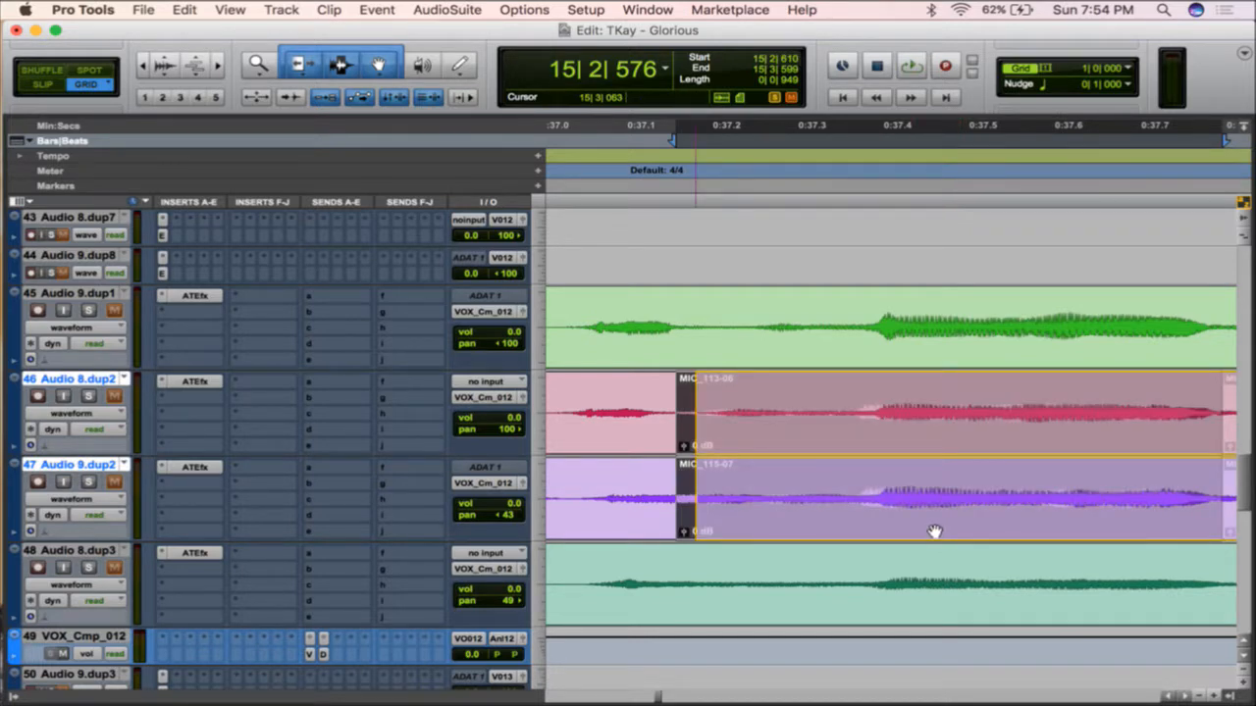
# - Close the gaps before MIC_113-06 and MIC_115-07 and crossfade the joins at 15|2|608 to 625 and 15|2|594 to 611
pyautogui.click(654, 415)
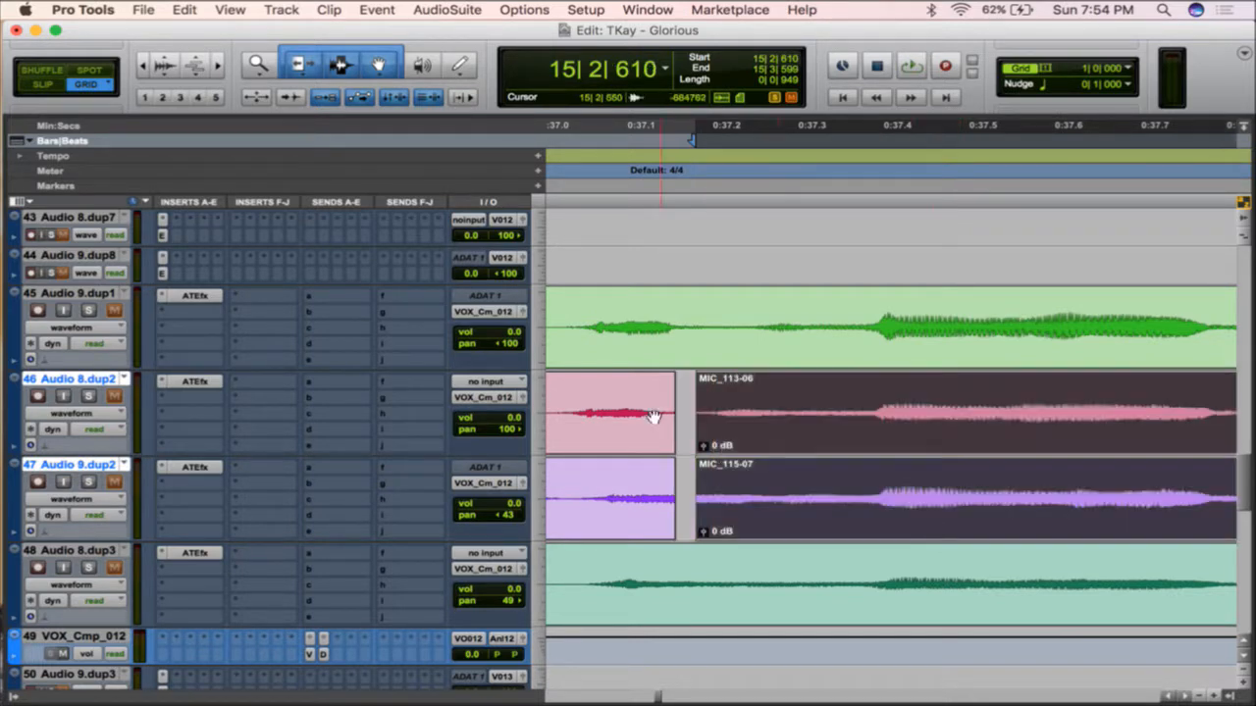
pyautogui.click(654, 437)
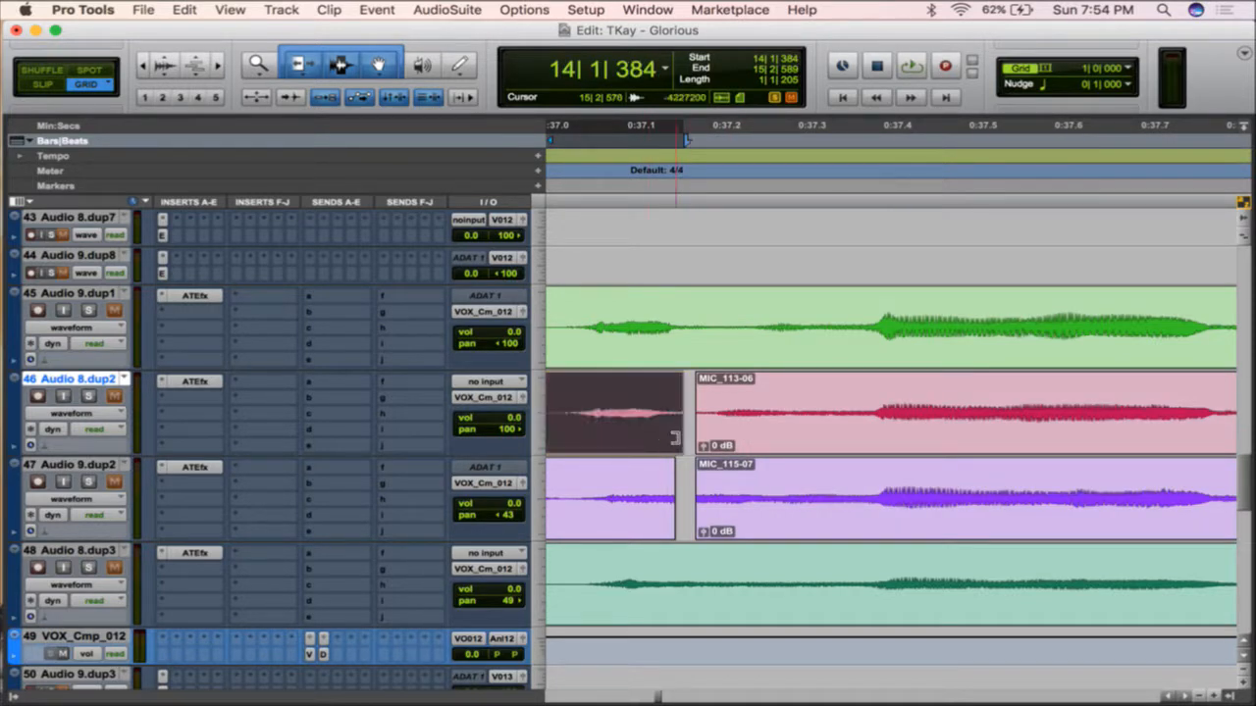
pyautogui.moveTo(674, 438); pyautogui.dragTo(692, 445)
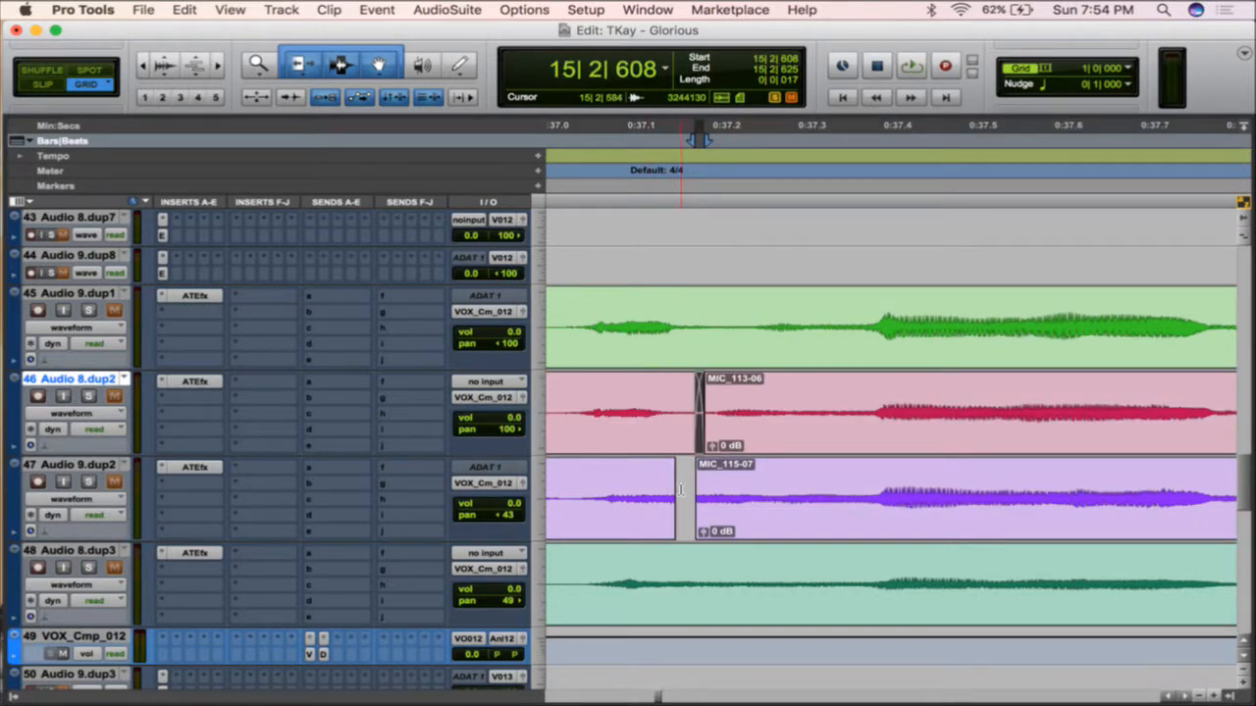
pyautogui.moveTo(677, 492); pyautogui.dragTo(688, 527)
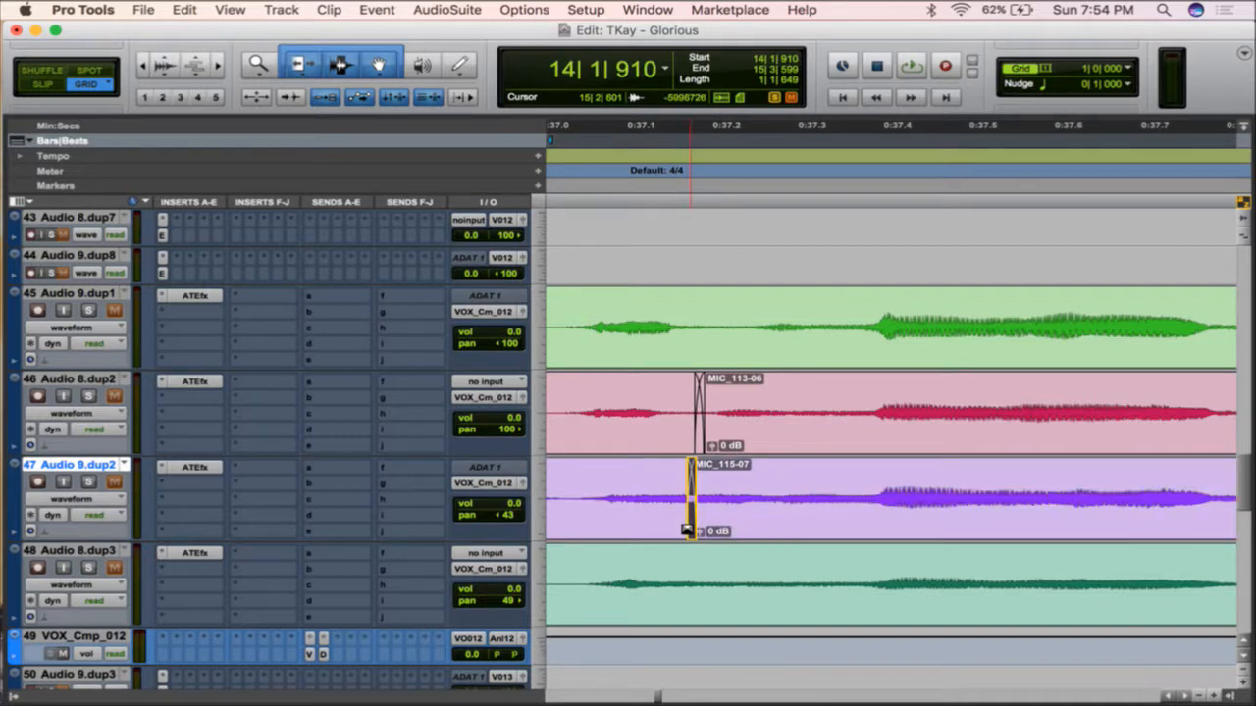
# - Split the held note's ending on track 46, Audio 8.dup2, at 16|1|329 and 16|2|231
pyautogui.hscroll(5, 688, 527)
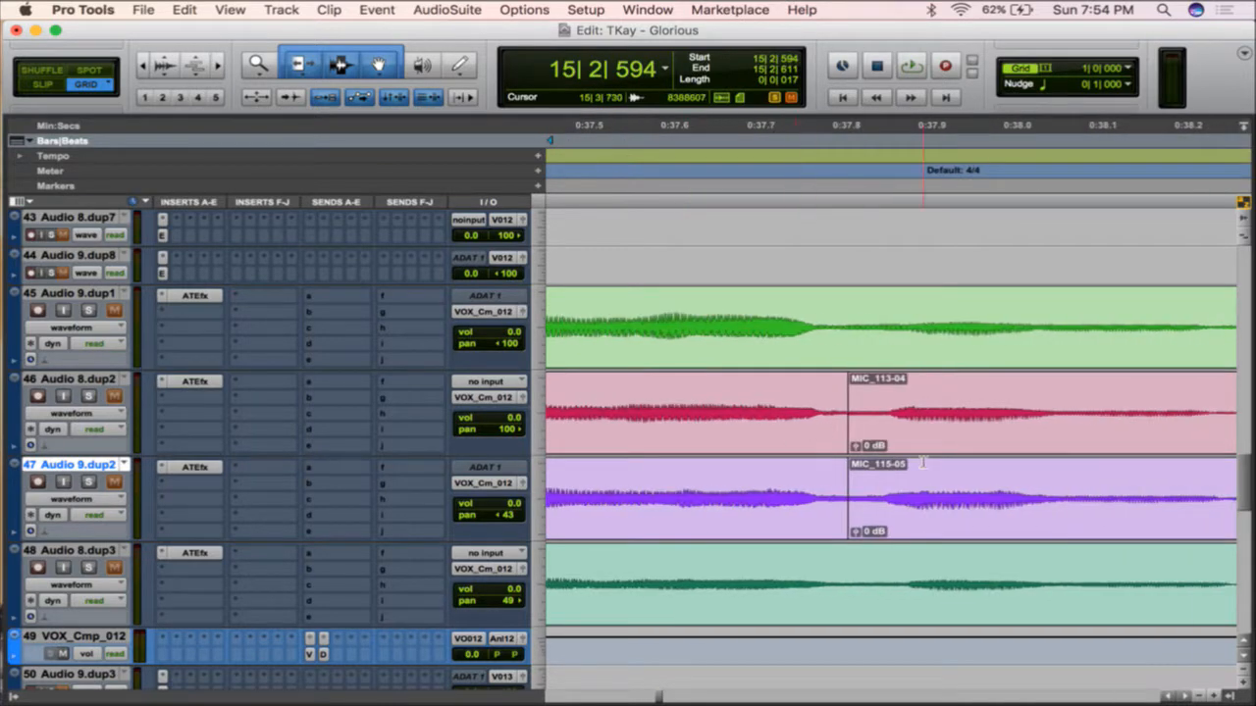
pyautogui.hscroll(5, 922, 462)
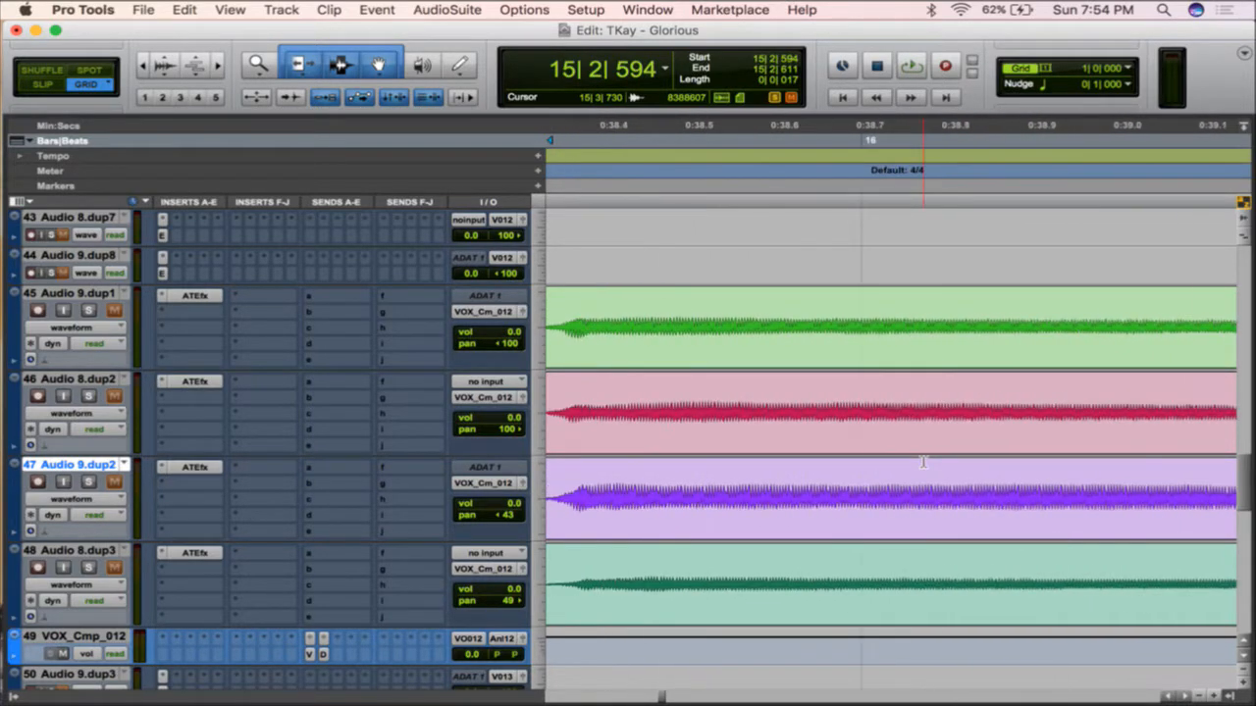
pyautogui.hscroll(5, 922, 462)
pyautogui.click(882, 393)
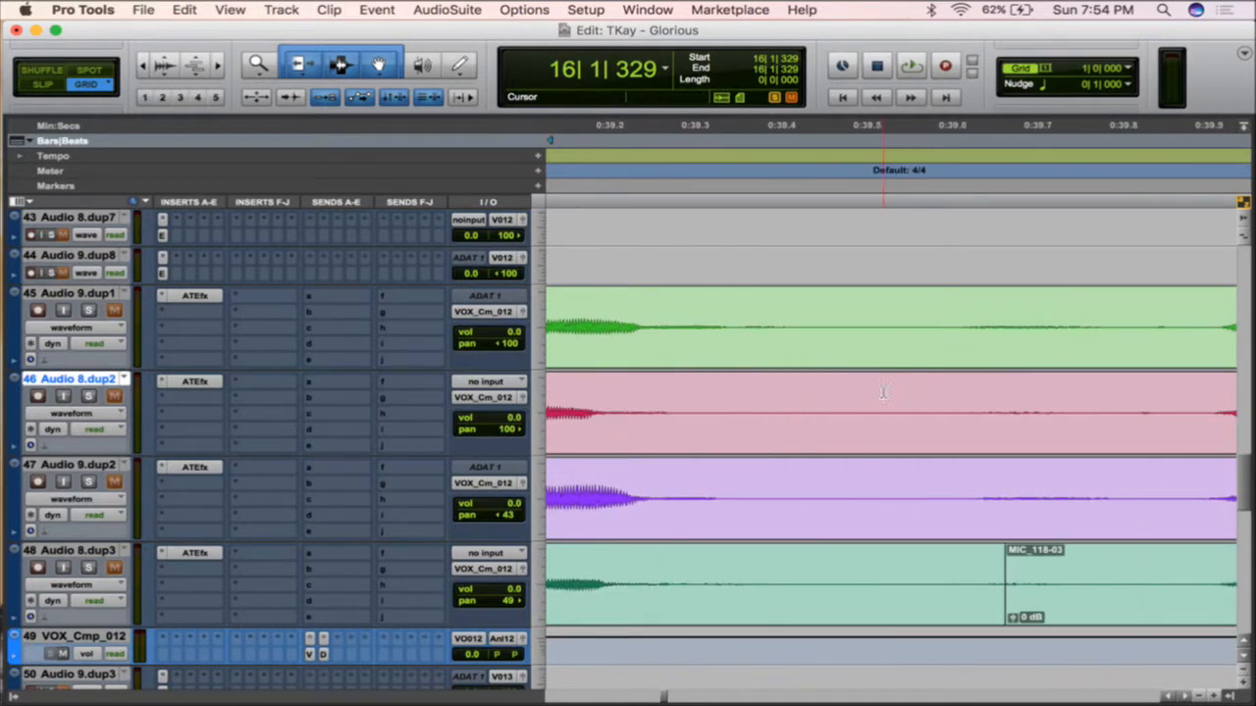
pyautogui.click(858, 397)
pyautogui.hscroll(-5, 859, 397)
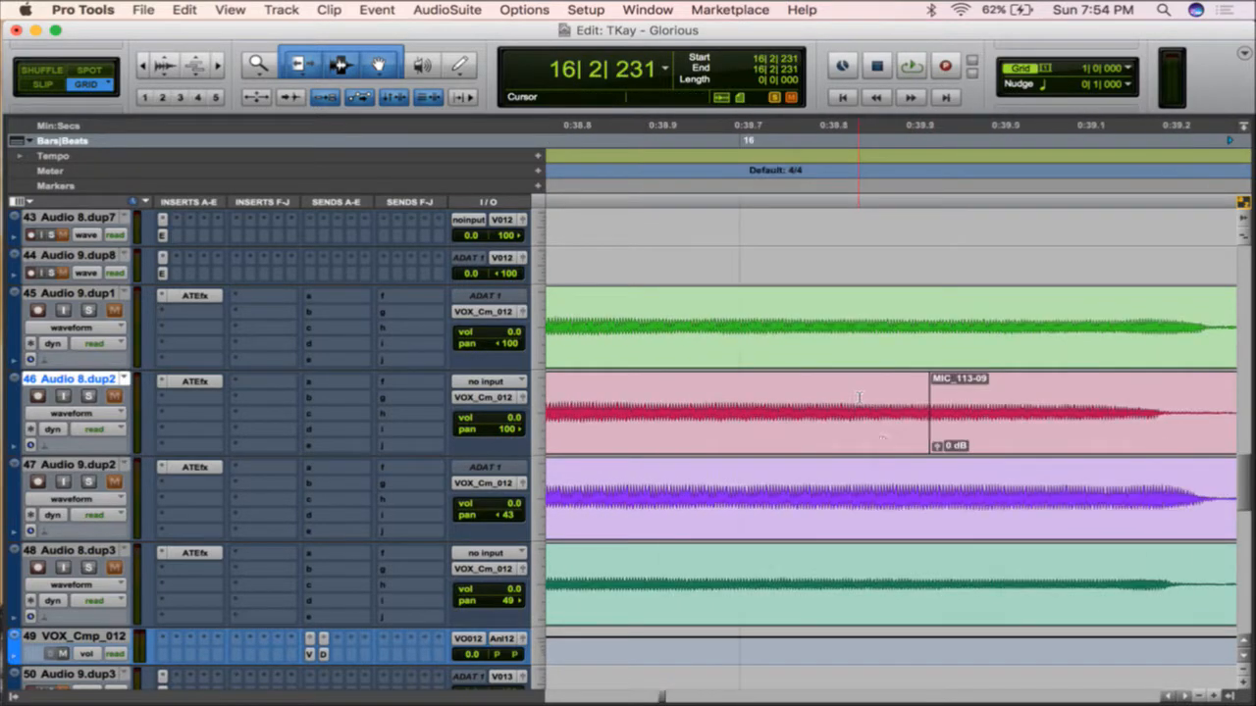
# - Move MIC_113-09 on track 46 later to end at 16|2|291, close the gap before it and crossfade from 16|1|314 to 16|1|331
pyautogui.click(965, 444)
pyautogui.hscroll(2, 966, 444)
pyautogui.moveTo(966, 445); pyautogui.dragTo(1003, 444)
pyautogui.moveTo(837, 413)
pyautogui.mouseDown()
pyautogui.moveTo(776, 416)
pyautogui.moveTo(791, 426)
pyautogui.moveTo(794, 414)
pyautogui.mouseUp()
pyautogui.press('super+z')
pyautogui.moveTo(796, 443); pyautogui.dragTo(790, 444)
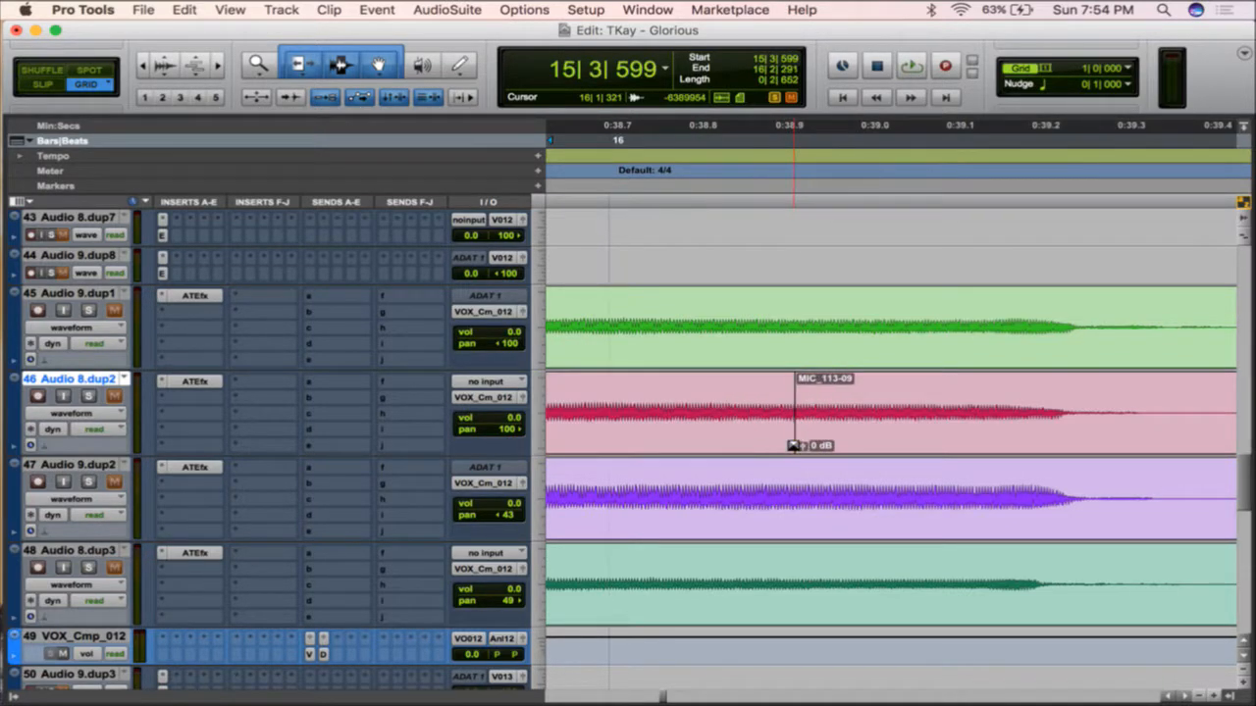
pyautogui.press('super+z')
# - Split the ending of the long note on track 47, Audio 9.dup2, at 17|1|238 and 17|1|905
pyautogui.hscroll(1, 968, 463)
pyautogui.hscroll(15, 968, 463)
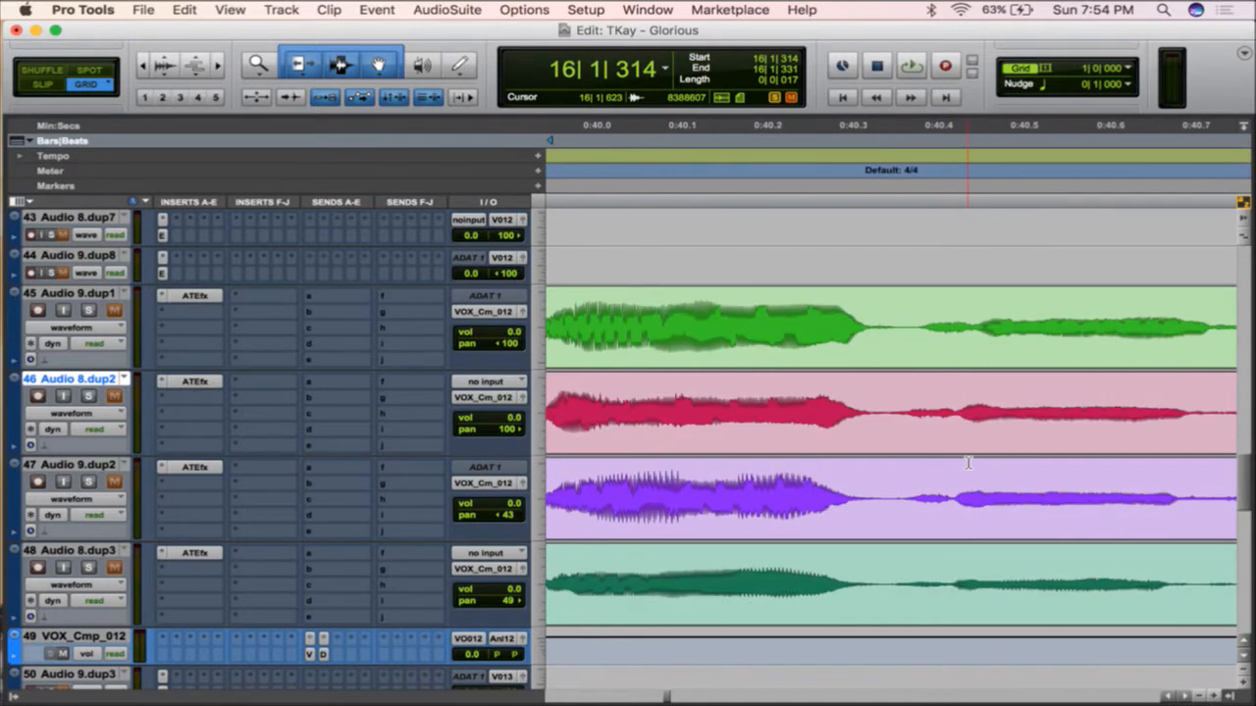
pyautogui.hscroll(7, 968, 463)
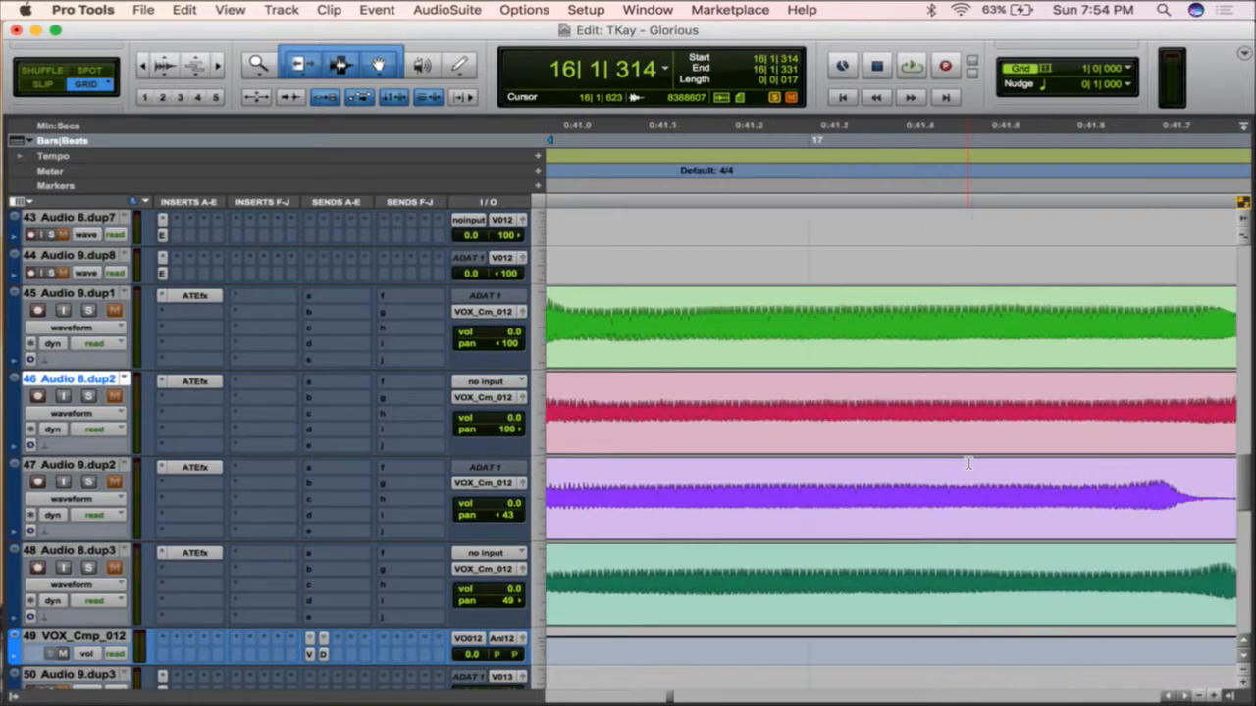
pyautogui.click(628, 493)
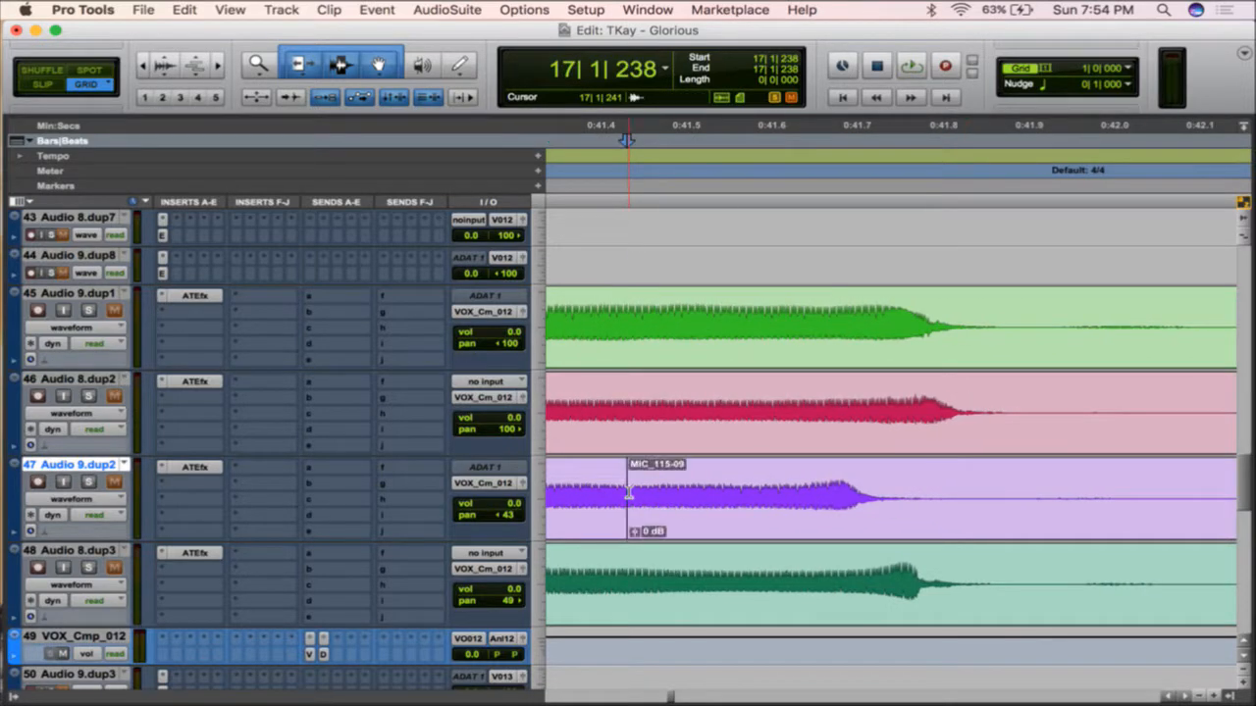
pyautogui.click(1011, 485)
pyautogui.press('b')
# - Move MIC_115-10 on track 47 later to match the endings above, then crossfade its front join from 17|1|301 to 17|1|318
pyautogui.click(859, 508)
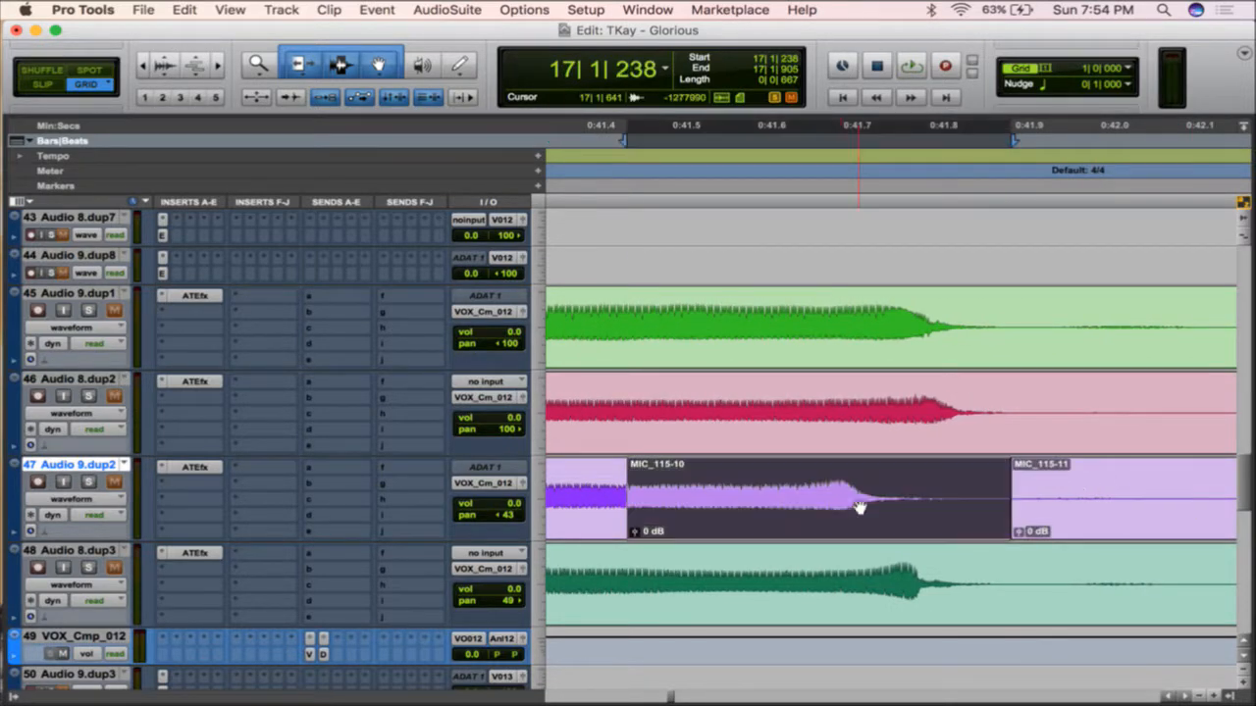
pyautogui.moveTo(820, 518); pyautogui.dragTo(881, 519)
pyautogui.moveTo(714, 495); pyautogui.dragTo(677, 530)
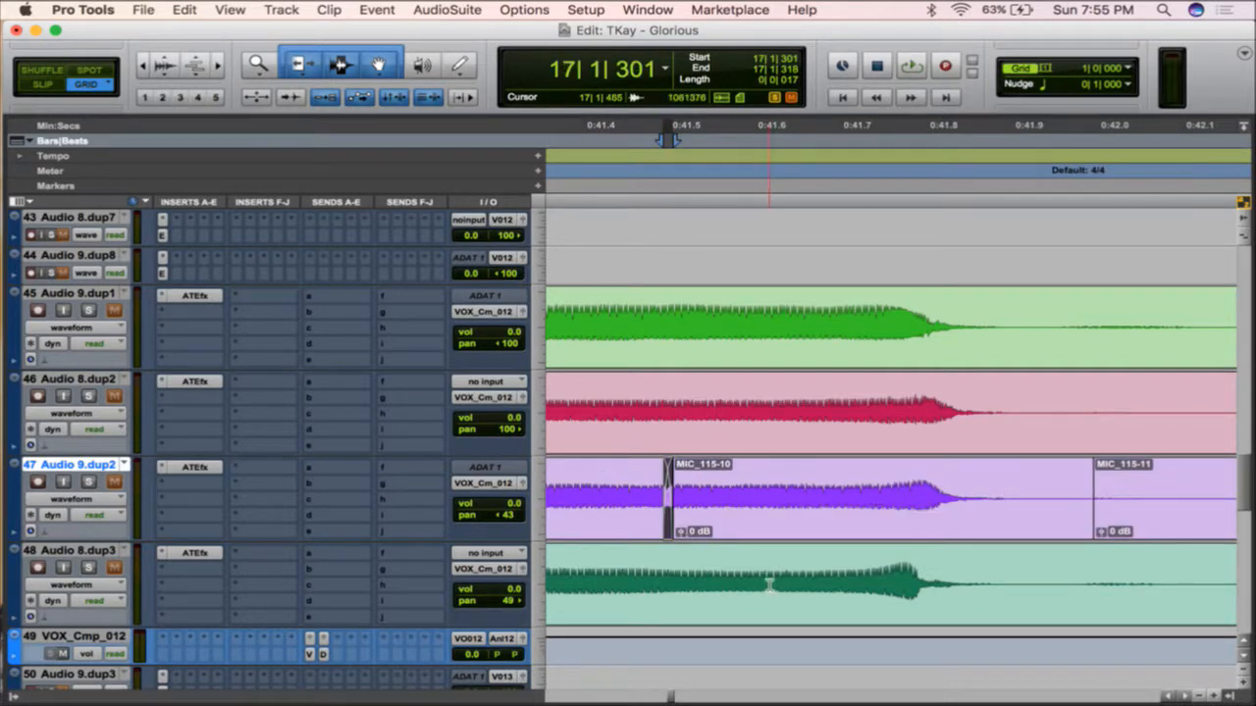
# - Split the long note's ending on track 48, Audio 8.dup3, at 17|1|458 and again in the quiet part after it
pyautogui.click(754, 579)
pyautogui.press('super+e')
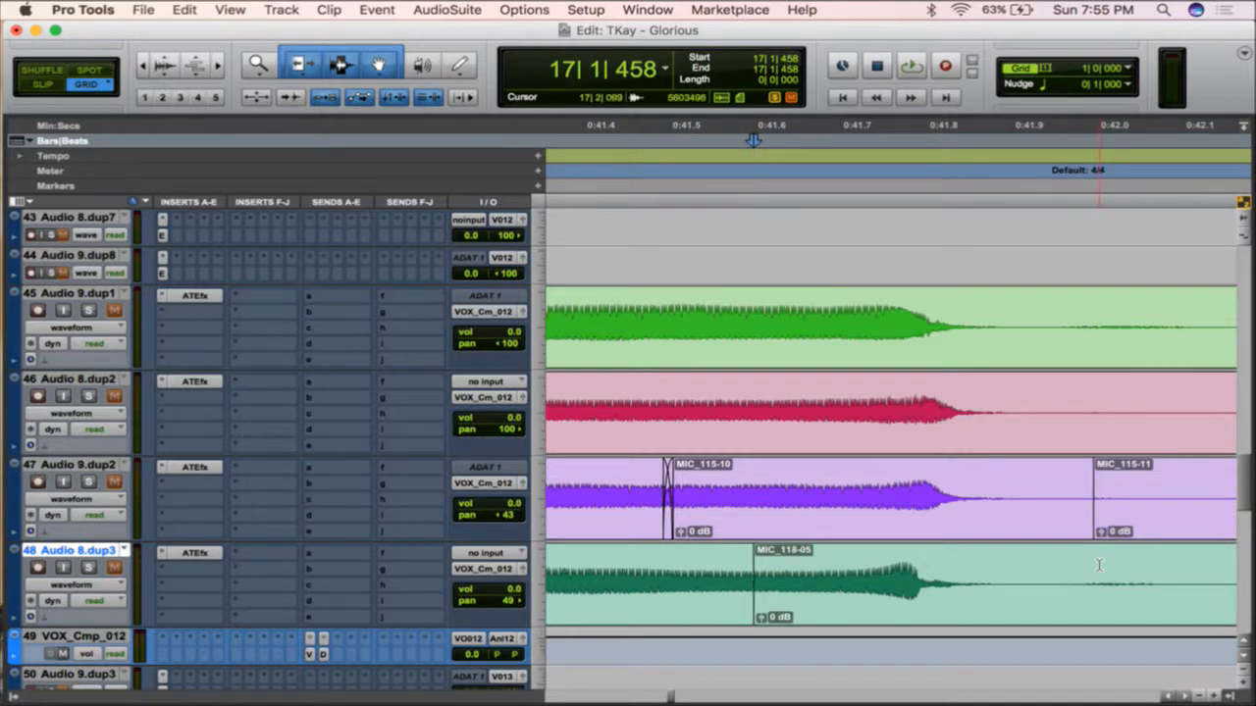
pyautogui.click(1050, 564)
pyautogui.press('super+e')
# - Move MIC_118-06 on track 48 later to 17|1|503, close the gap before it and crossfade from 17|1|475 to 17|1|492
pyautogui.moveTo(928, 596); pyautogui.dragTo(940, 602)
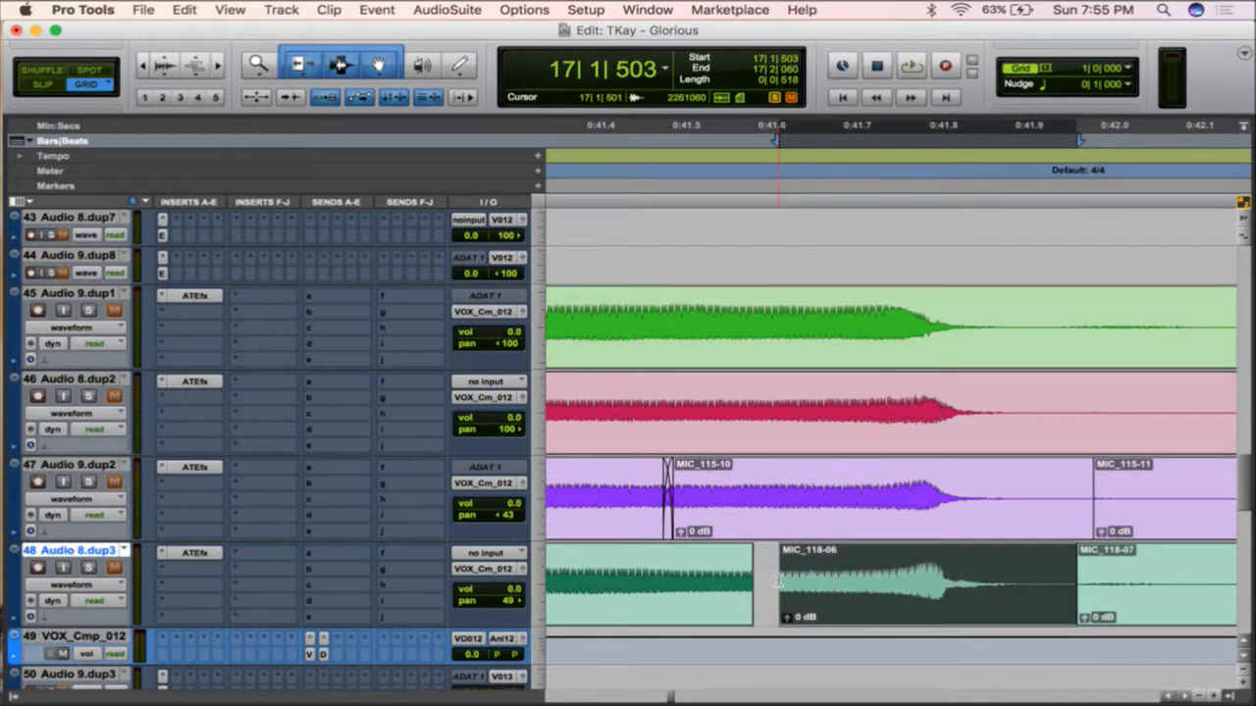
pyautogui.moveTo(783, 582); pyautogui.dragTo(751, 581)
pyautogui.moveTo(746, 584); pyautogui.dragTo(763, 616)
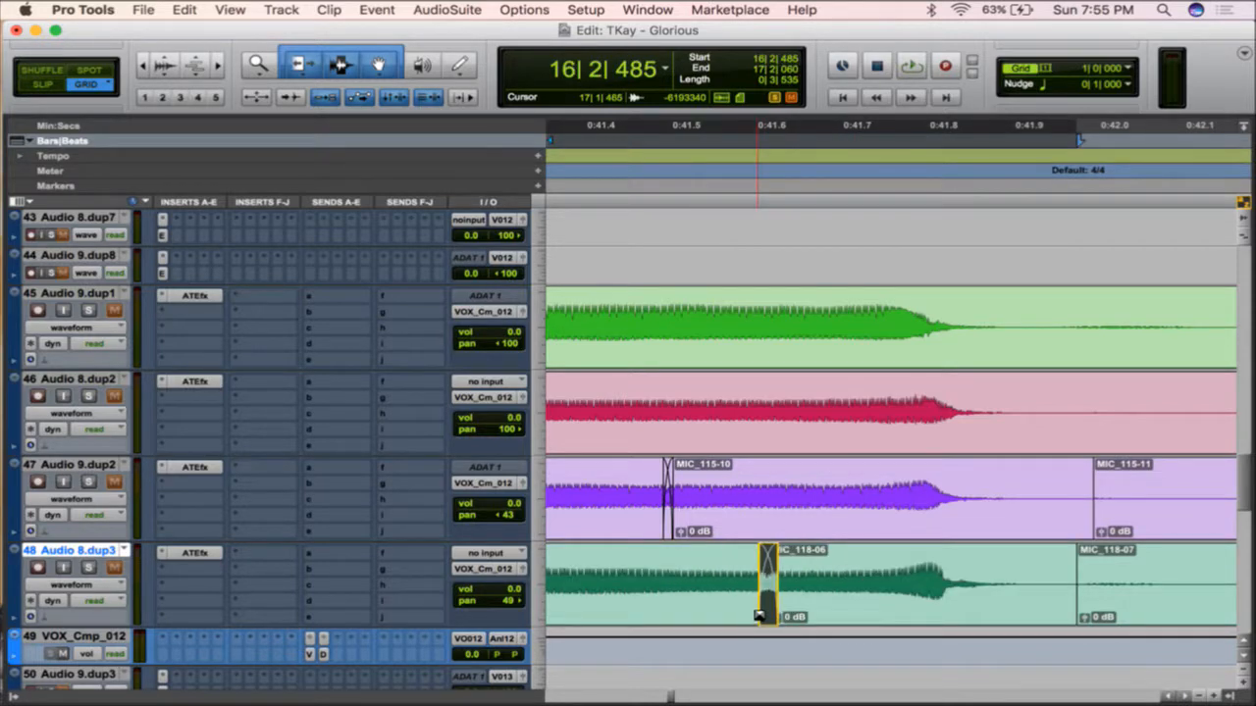
# - Split the clip on track 45, Audio 9.dup1, at 17|3|849, just before the word that comes in late
pyautogui.hscroll(8, 1015, 595)
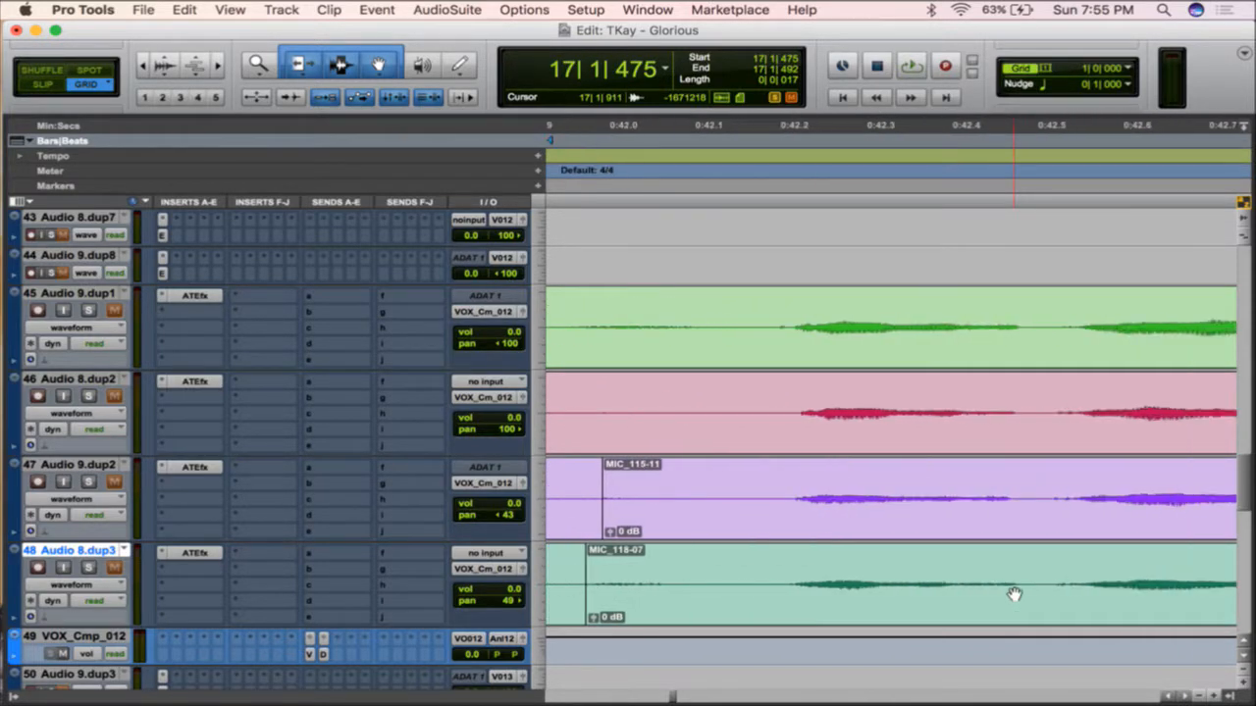
pyautogui.hscroll(10, 1015, 594)
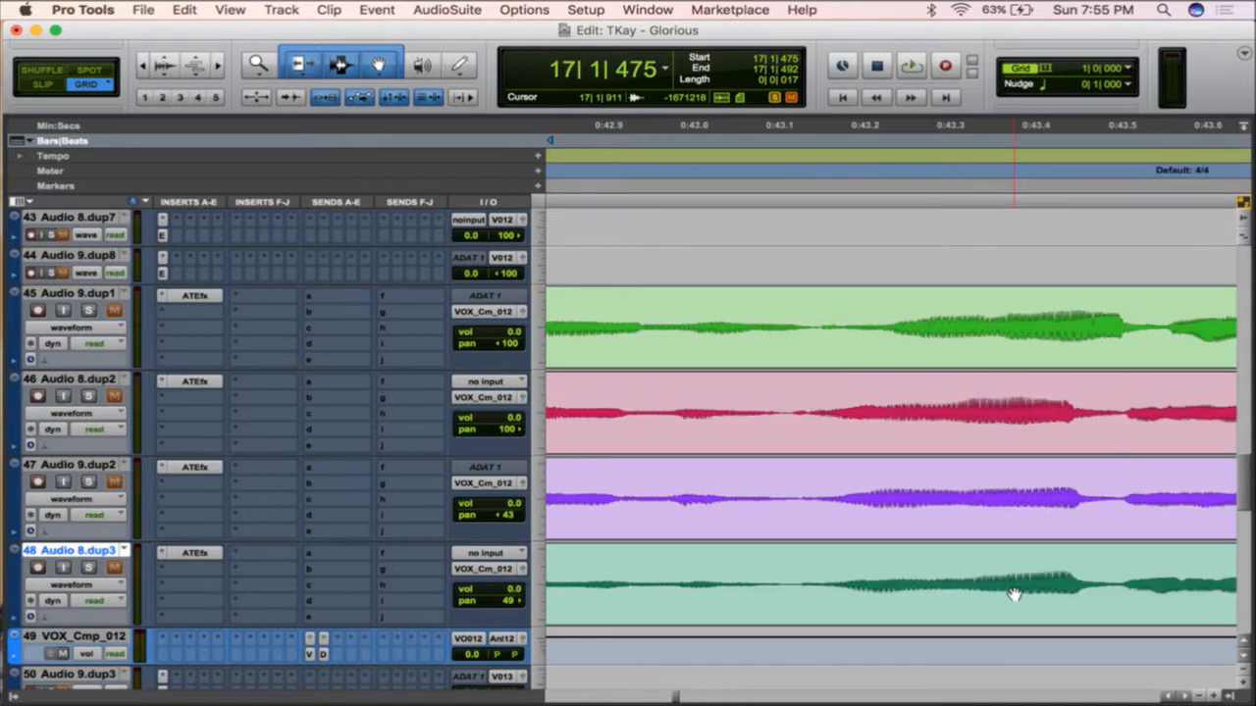
pyautogui.hscroll(2, 1015, 594)
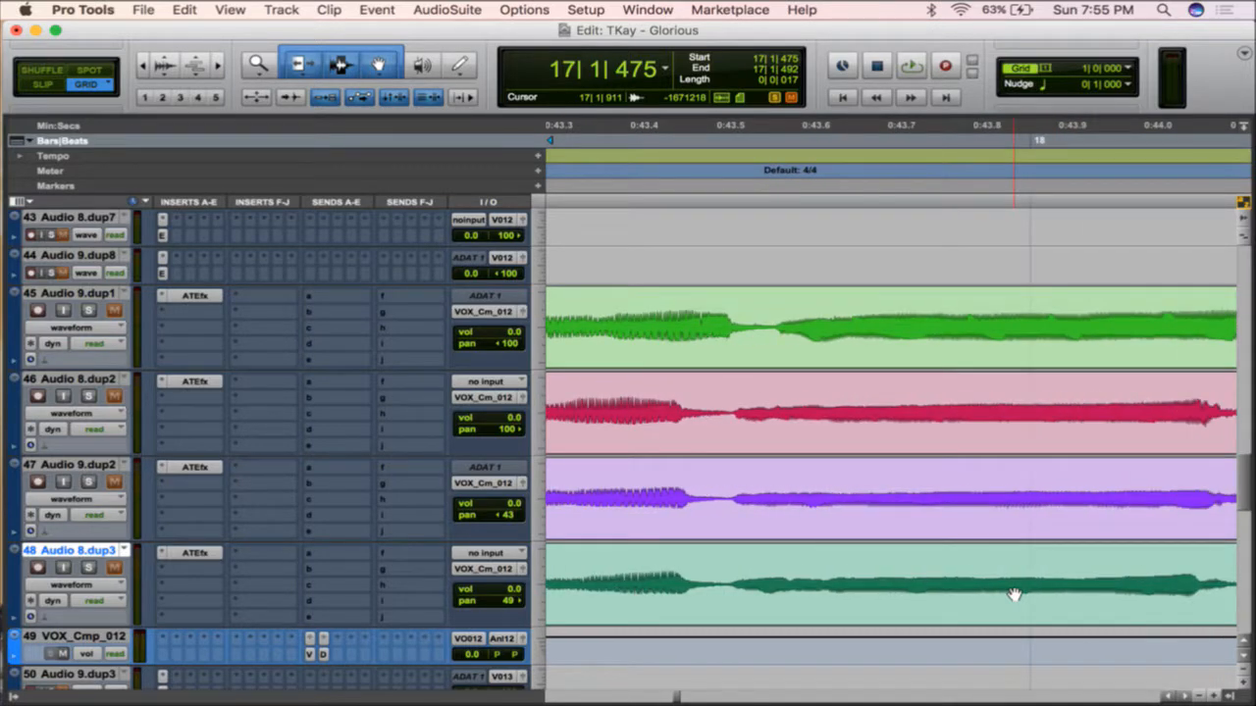
pyautogui.press('r')
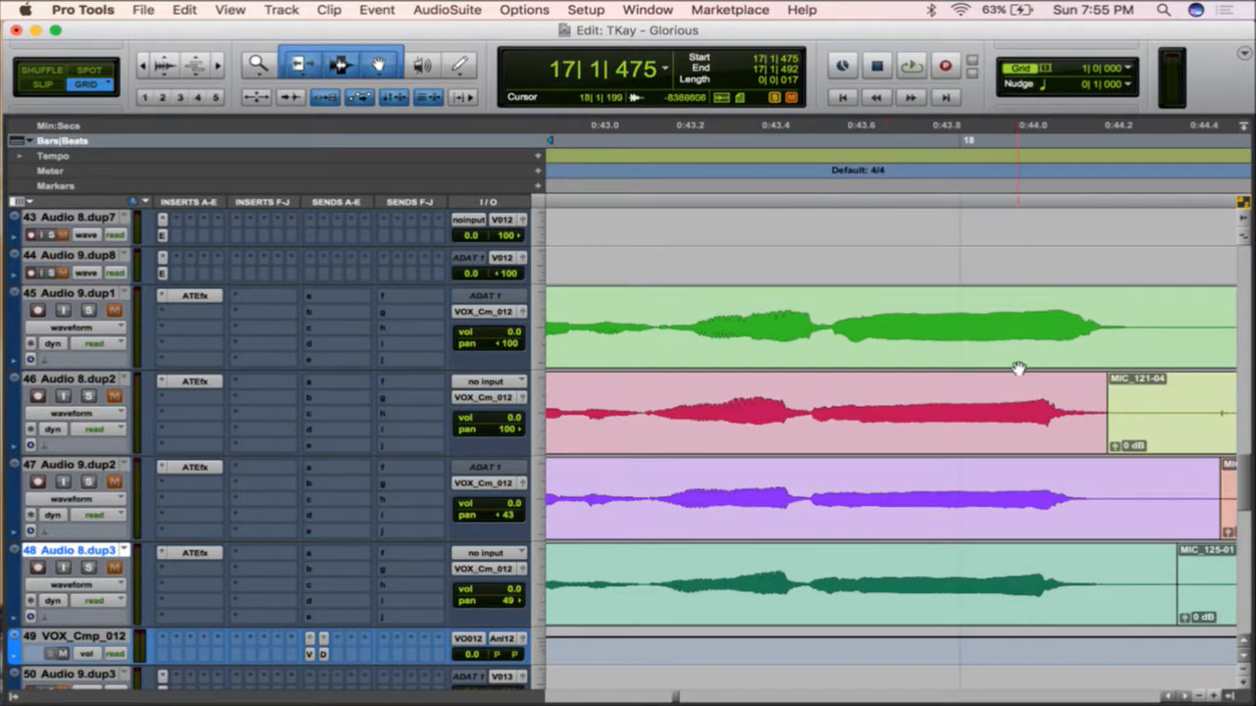
pyautogui.hscroll(-4, 991, 380)
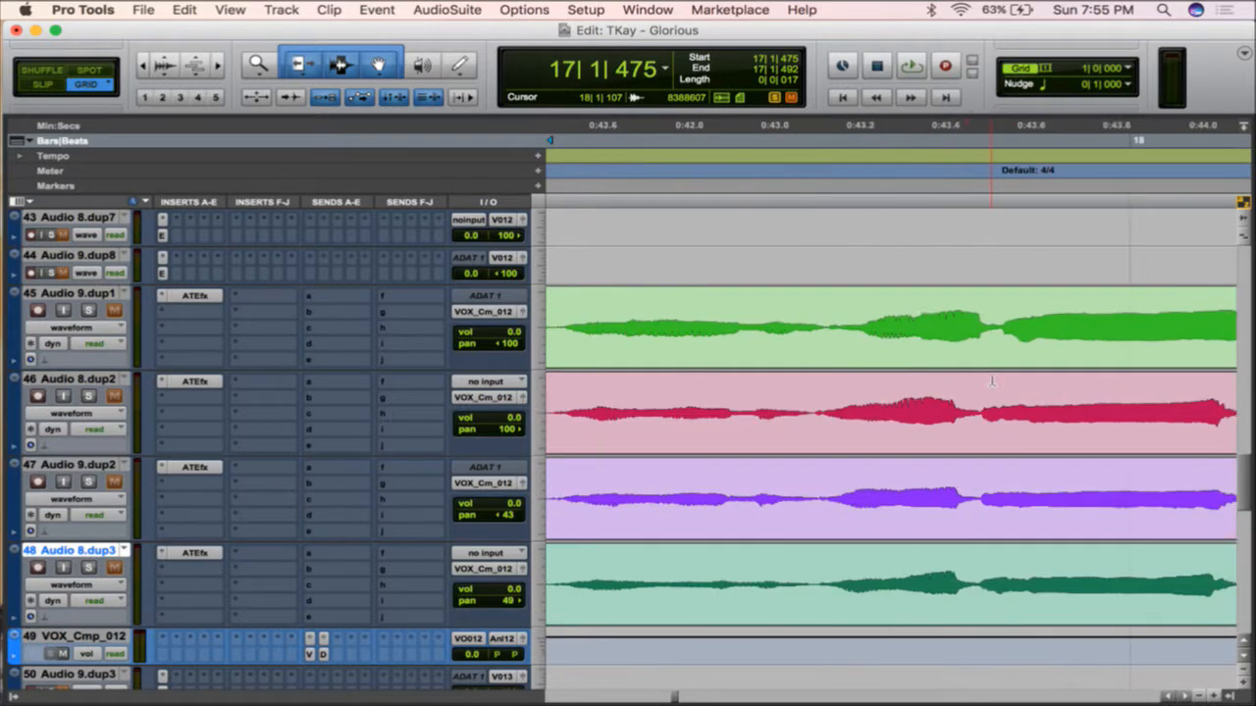
pyautogui.hscroll(1, 991, 380)
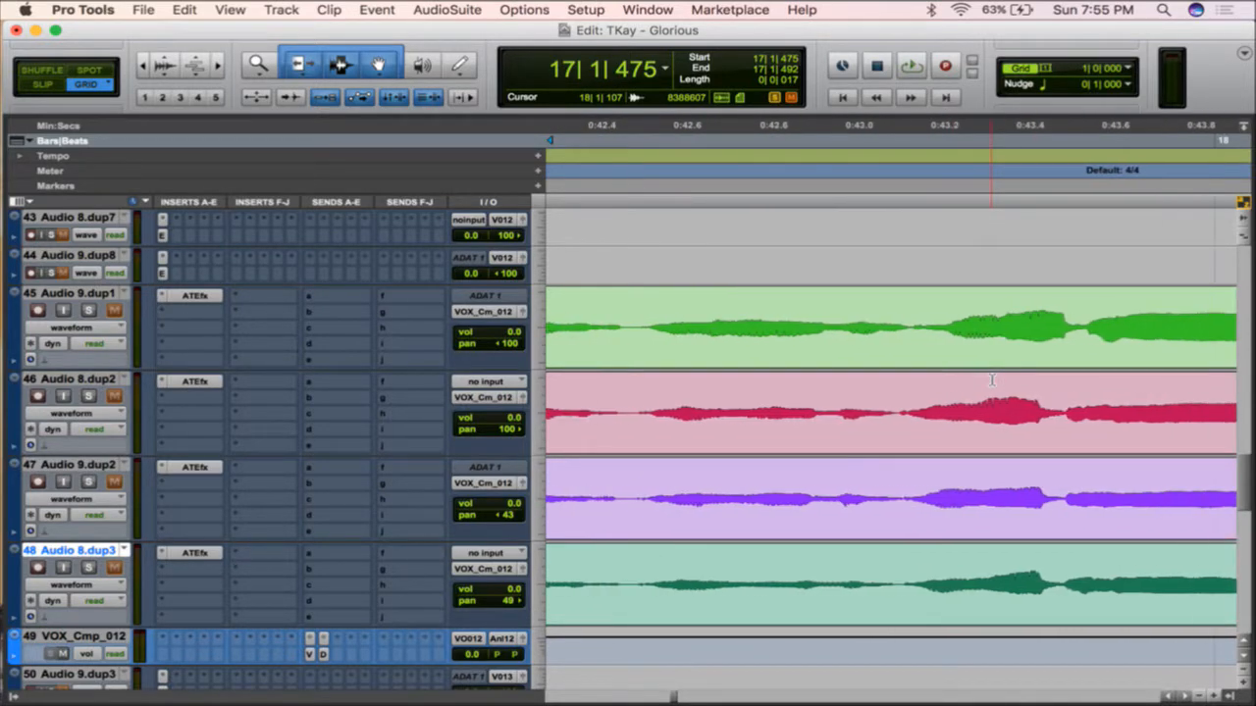
pyautogui.click(908, 314)
pyautogui.press('super+e')
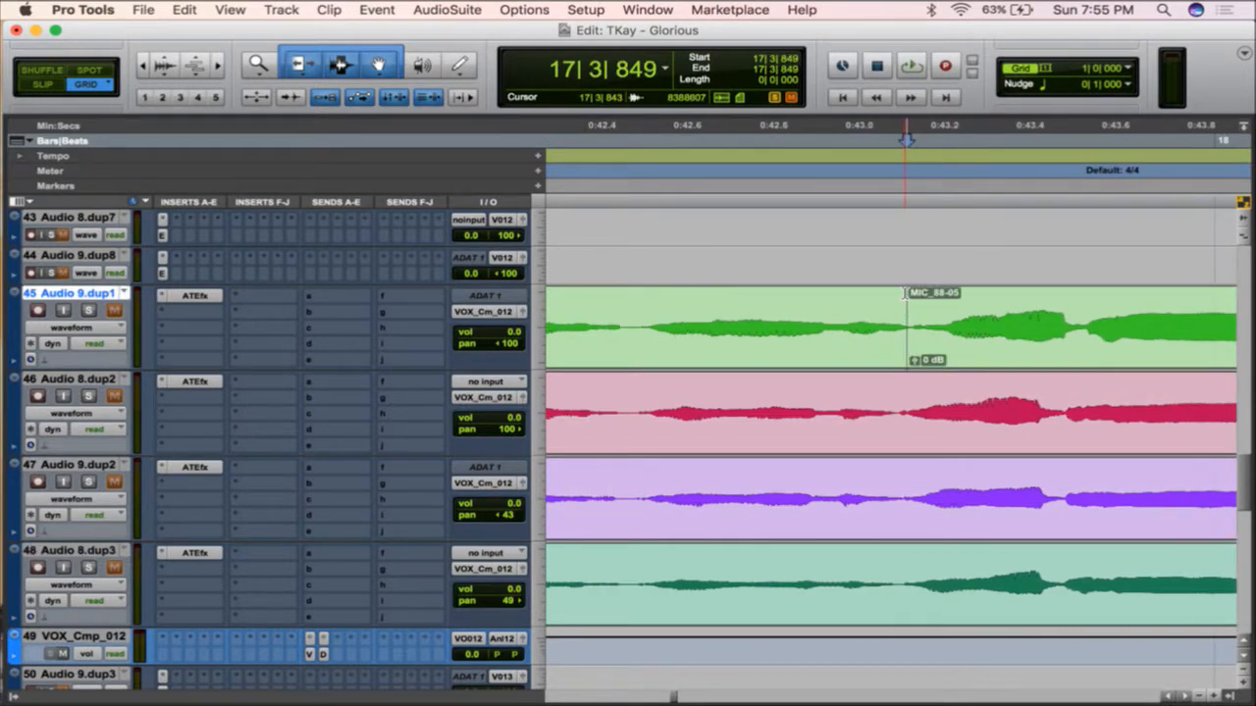
# - Move MIC_88-05 on track 45 earlier to 17|3|771 and crossfade it with the preceding clip from 17|3|822 to 17|3|849
pyautogui.hscroll(4, 909, 314)
pyautogui.click(884, 351)
pyautogui.hscroll(-2, 885, 350)
pyautogui.moveTo(886, 350); pyautogui.dragTo(865, 350)
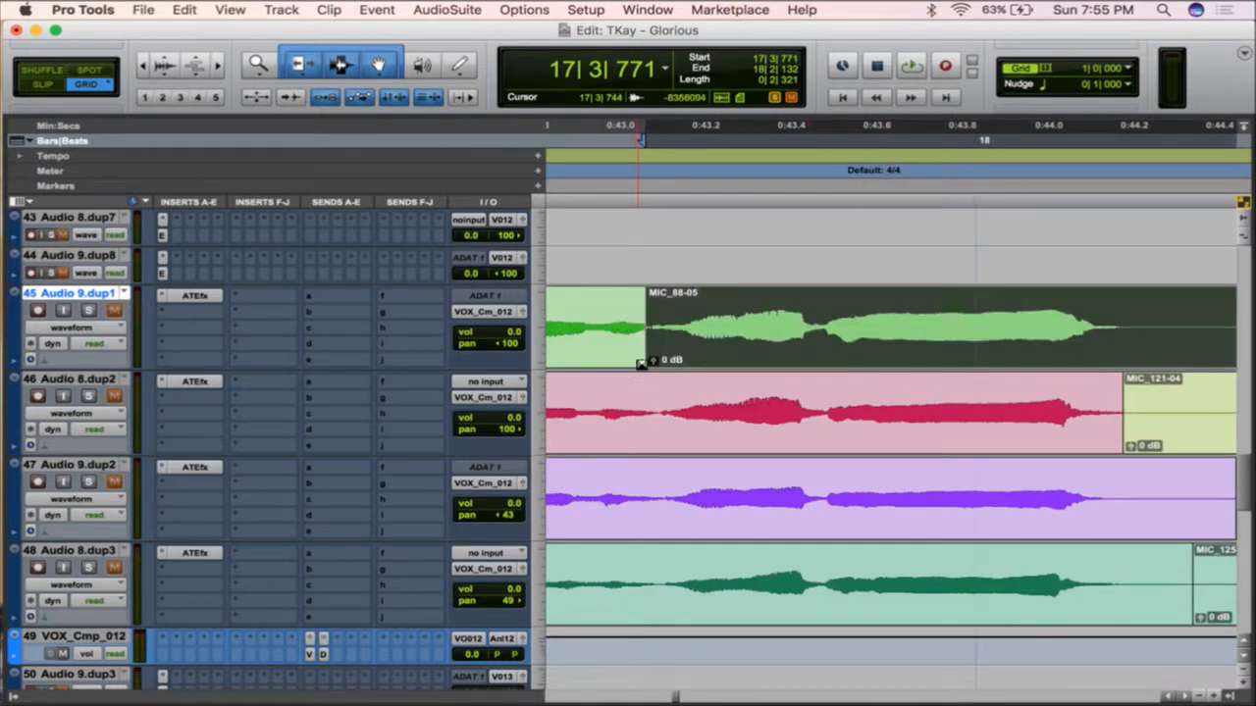
pyautogui.moveTo(640, 363); pyautogui.dragTo(660, 357)
# - Examine the edited hook vocals on tracks 45 to 48 through bar 22, checking alignment and remaining clip joins
pyautogui.press('r')
pyautogui.press('r')
pyautogui.press('r')
pyautogui.press('r')
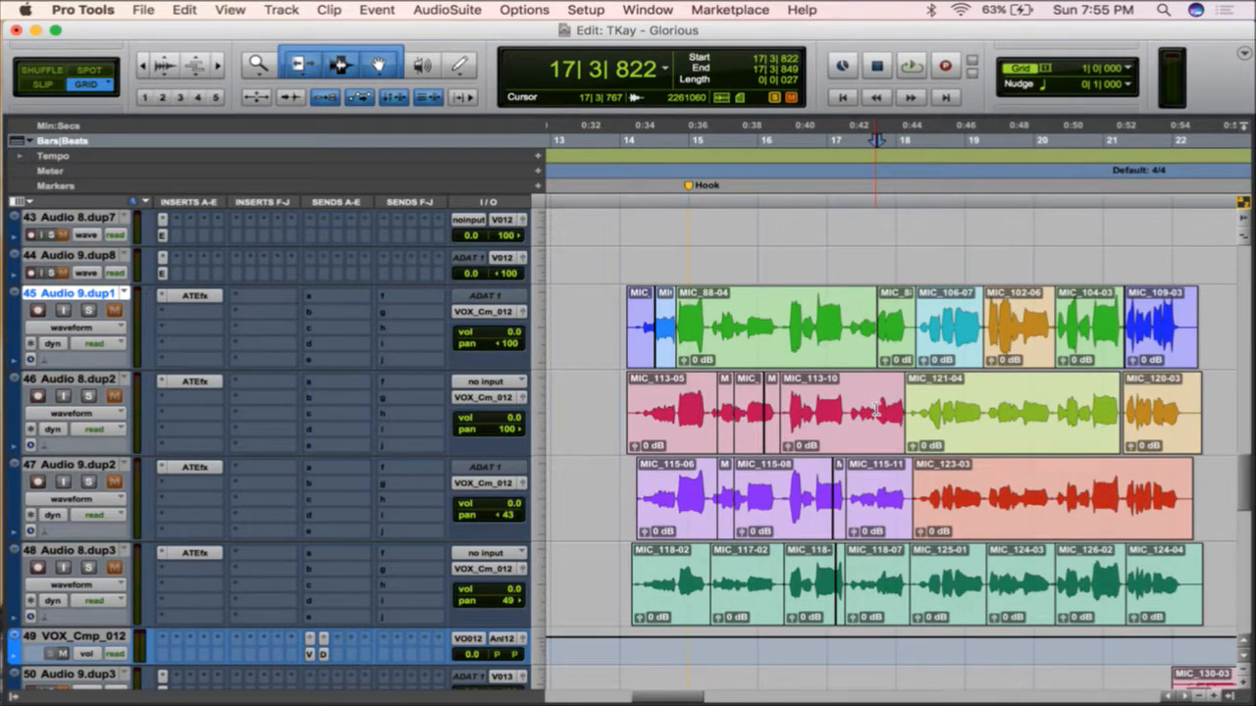
pyautogui.press('t')
pyautogui.press('t')
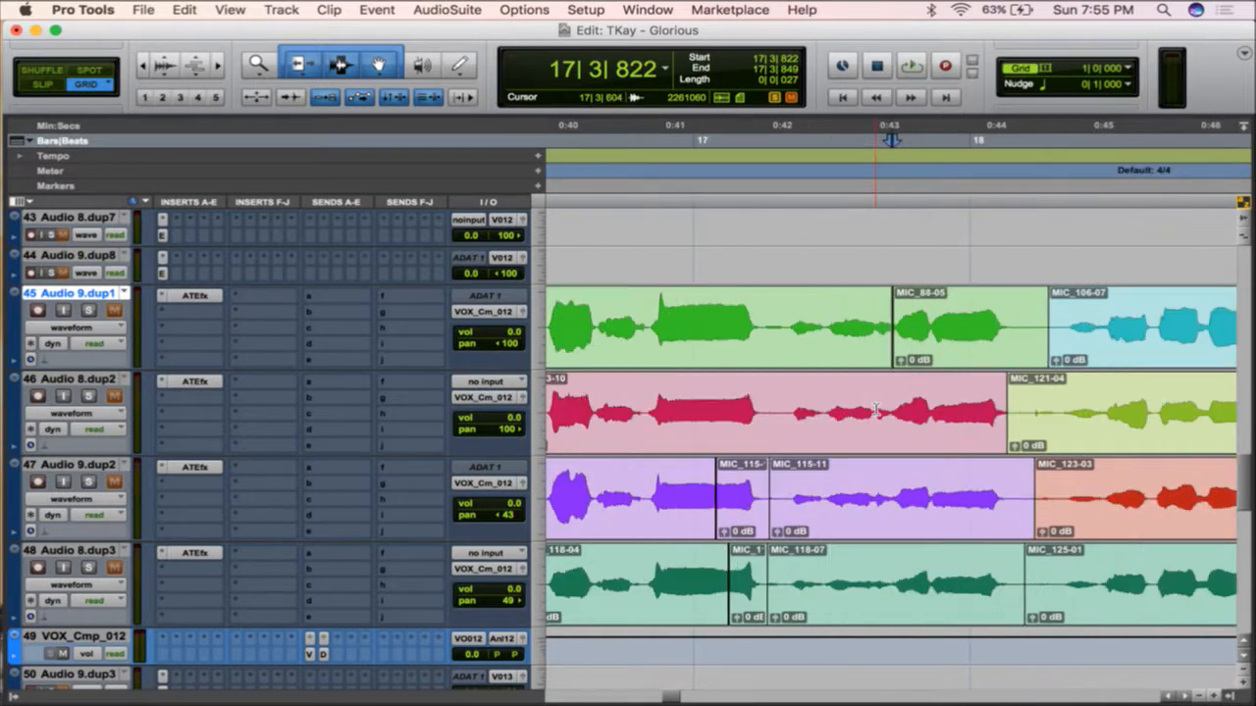
pyautogui.hscroll(5, 876, 410)
pyautogui.hscroll(5, 876, 410)
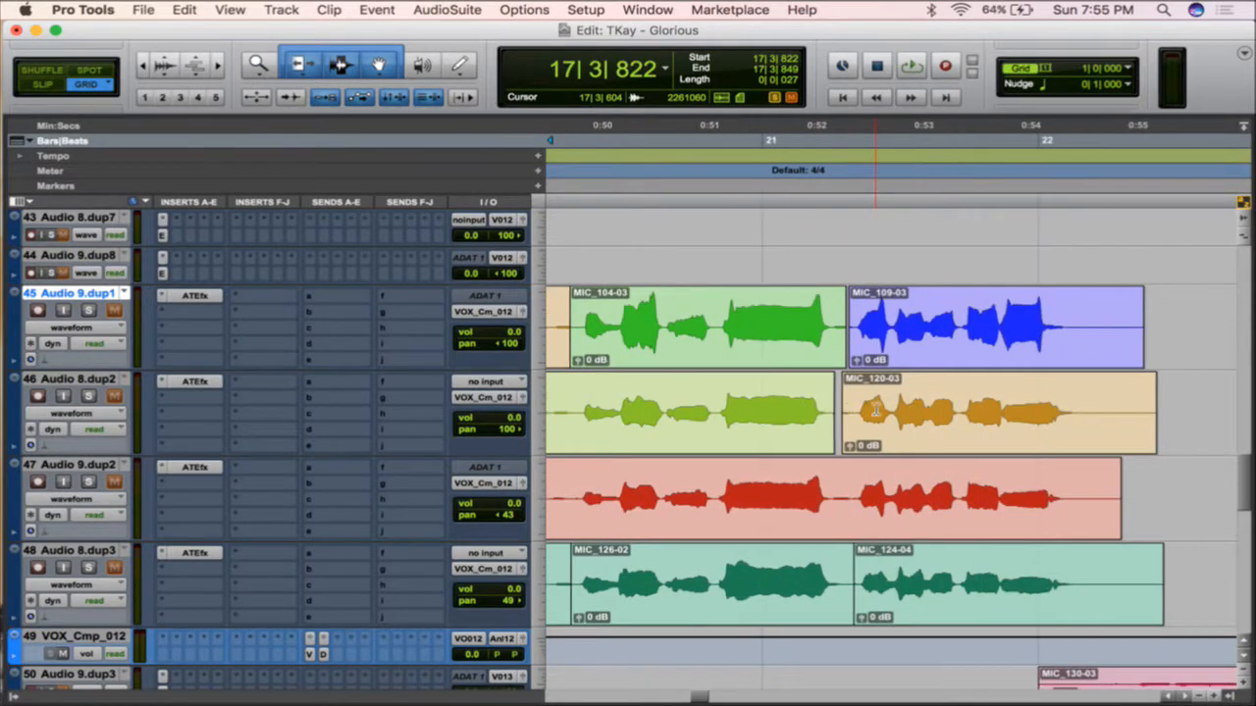
pyautogui.hscroll(-20, 876, 410)
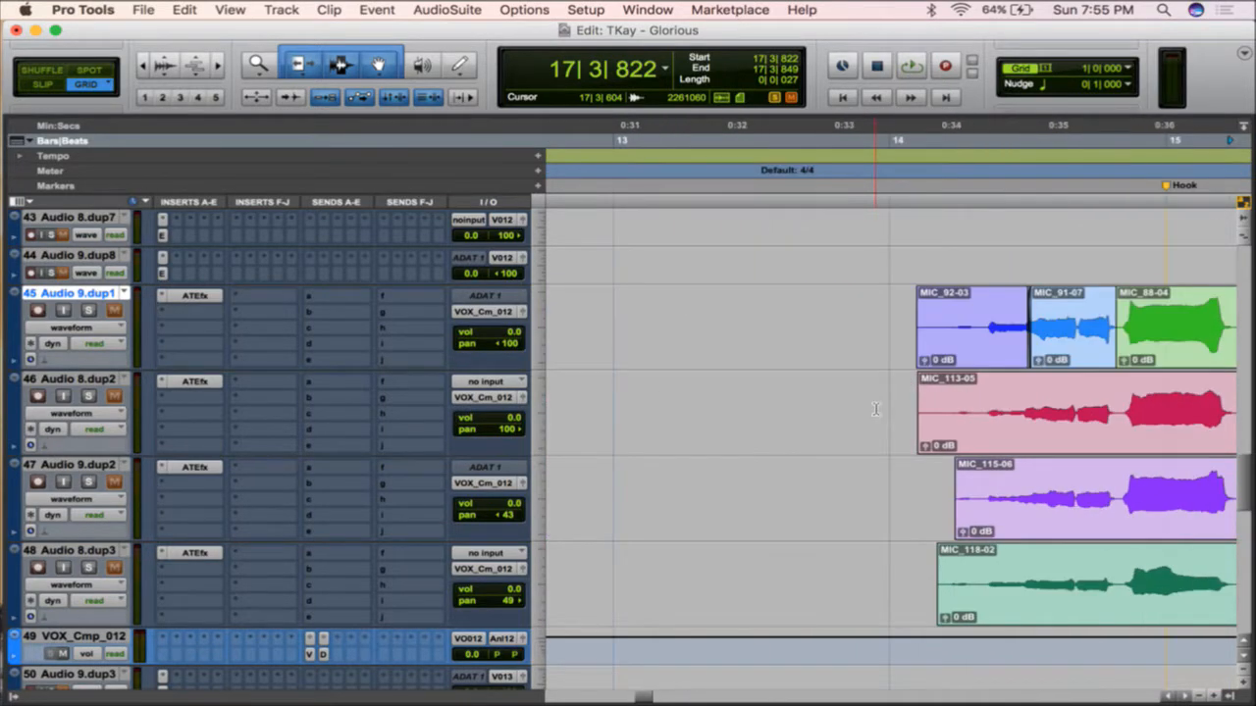
# - Group hook vocal tracks 45 to 48 together, with the edit cursor spanning them at 14|1|000
pyautogui.click(888, 322)
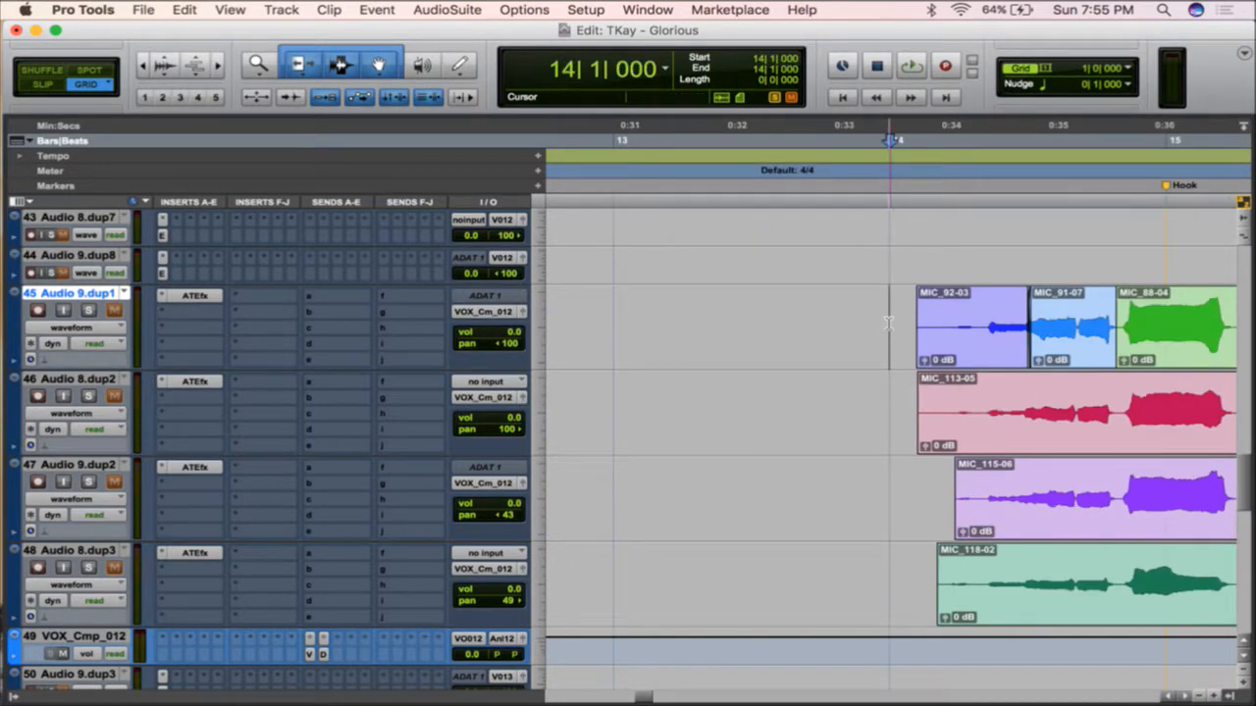
pyautogui.moveTo(888, 323); pyautogui.dragTo(886, 575)
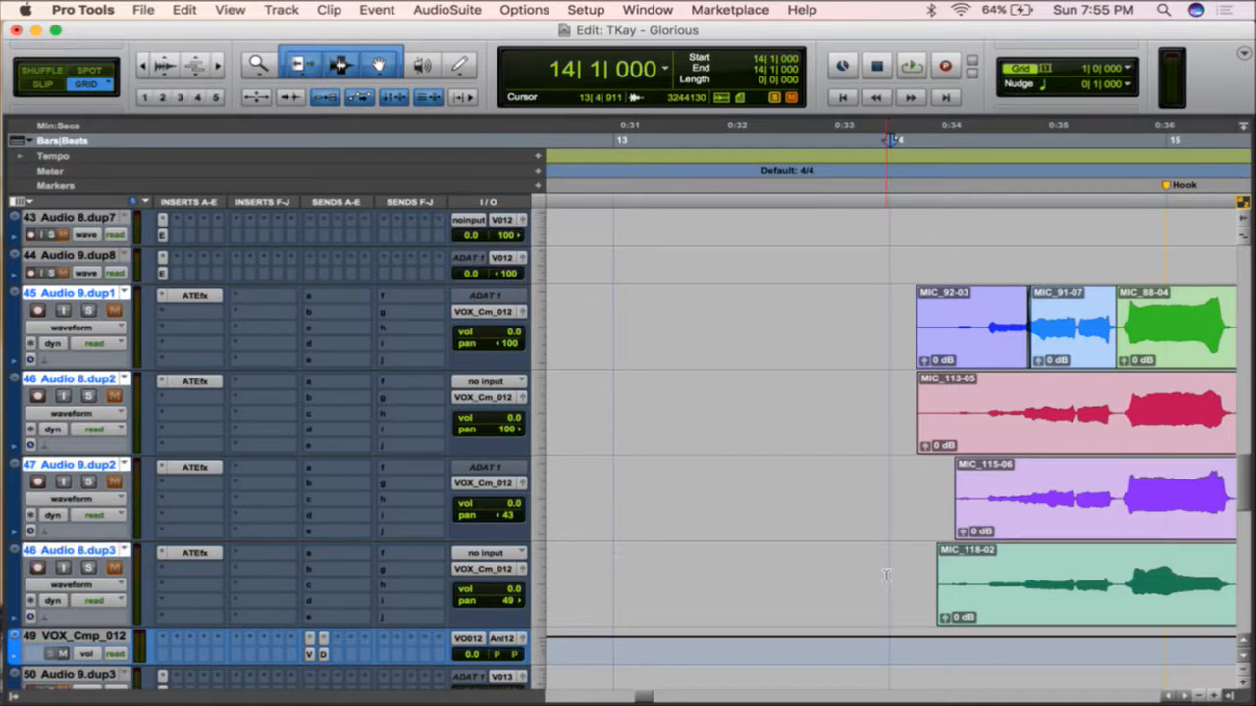
pyautogui.press('super+g')
pyautogui.press('Return')
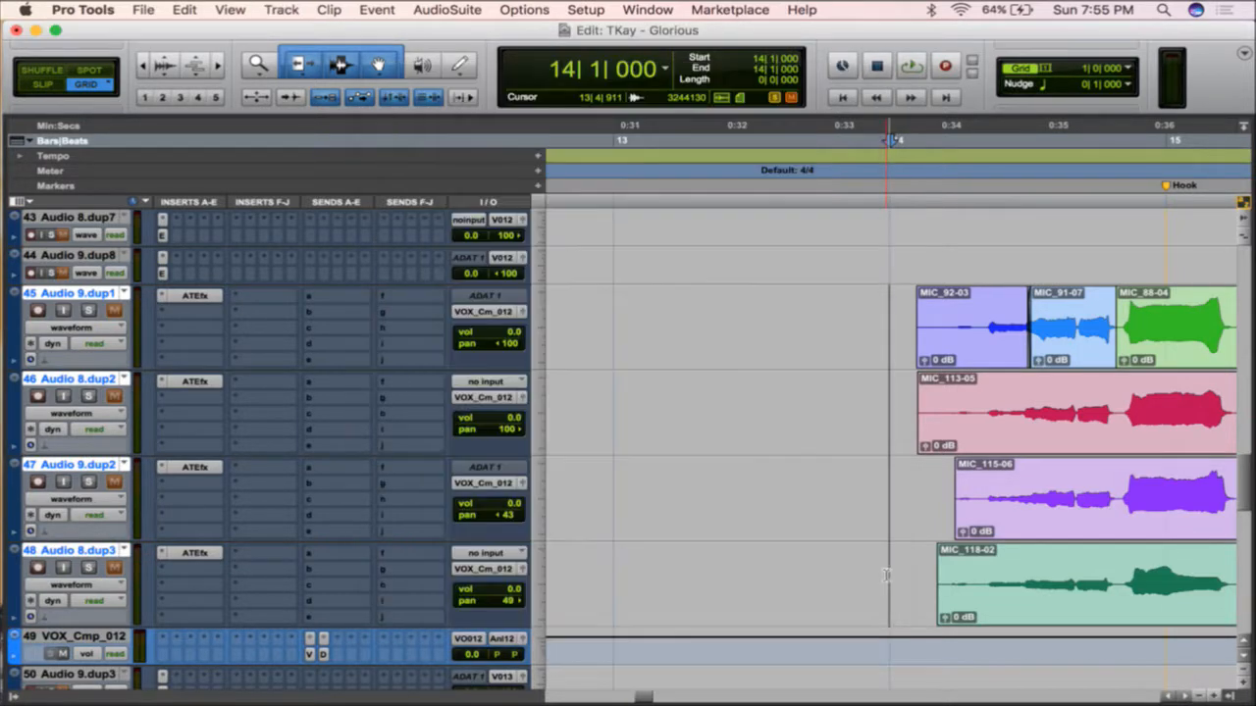
# - Solo tracks 45 to 48
pyautogui.click(88, 310)
pyautogui.click(88, 396)
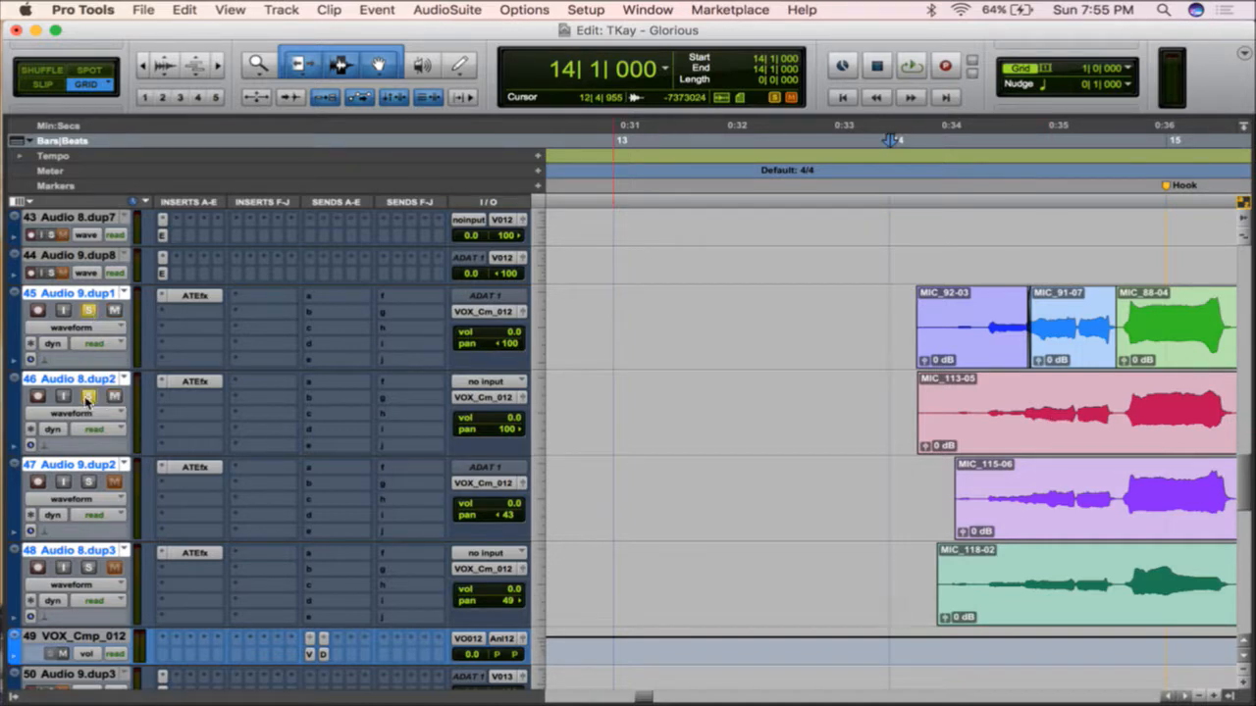
pyautogui.click(89, 482)
pyautogui.click(89, 567)
# - Examine the clip starts and first words of the hook vocals on tracks 45 to 48 around bar 14
pyautogui.hscroll(3, 855, 443)
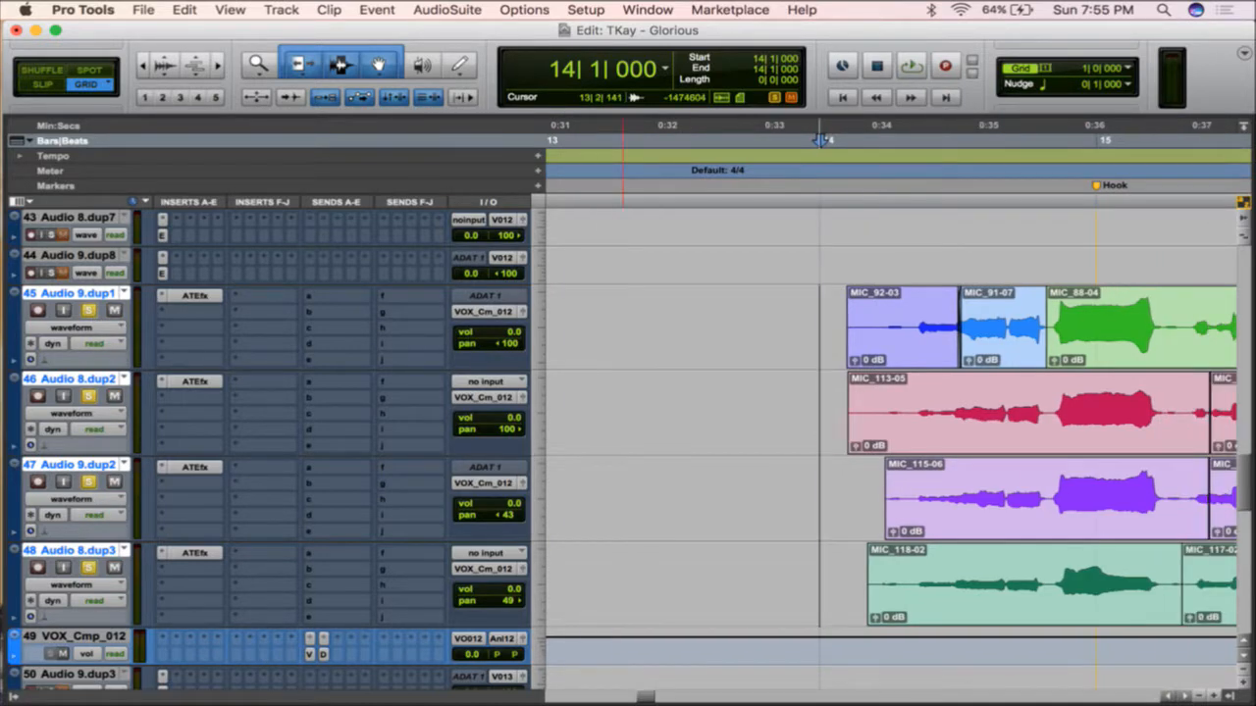
pyautogui.click(12, 698)
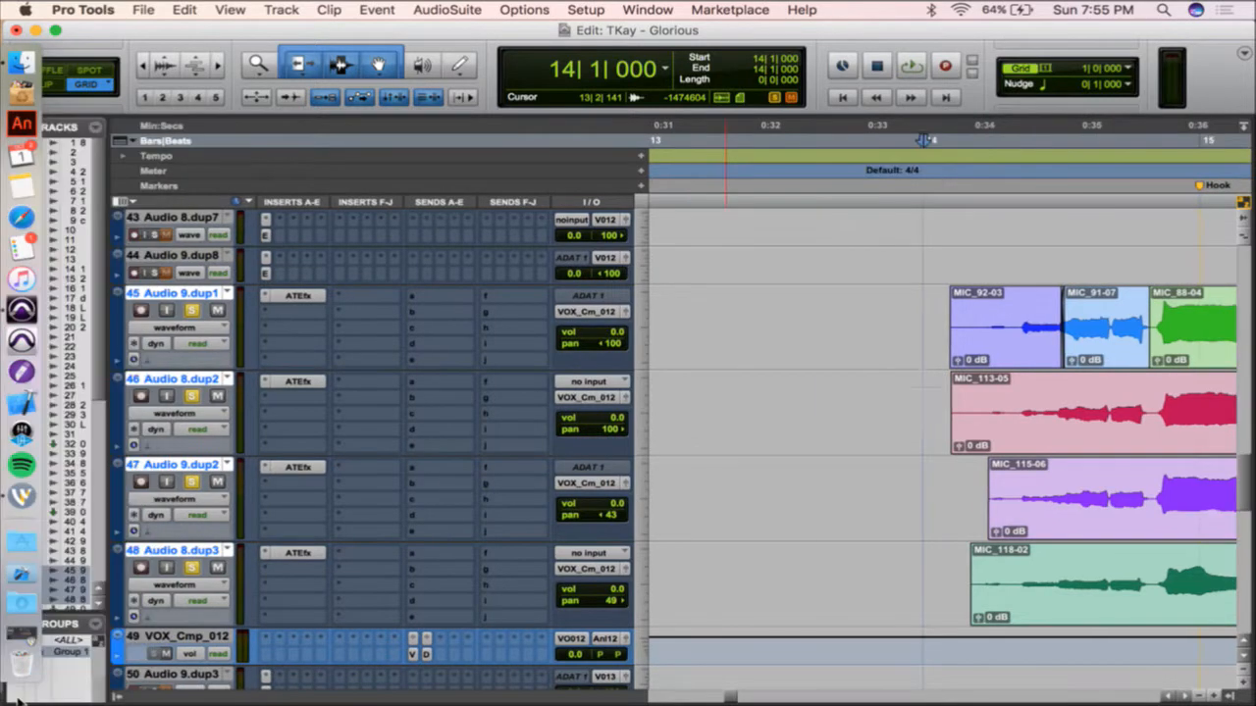
pyautogui.click(125, 698)
pyautogui.click(895, 422)
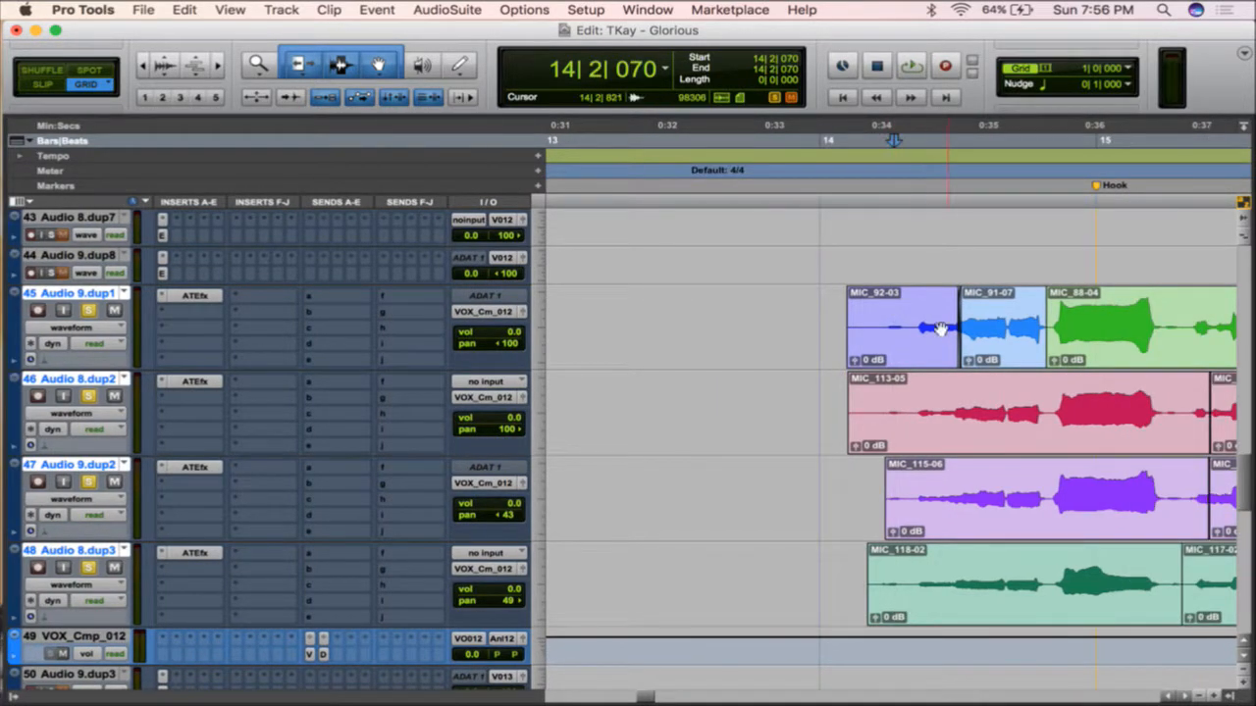
pyautogui.click(907, 318)
pyautogui.click(750, 318)
pyautogui.click(1127, 319)
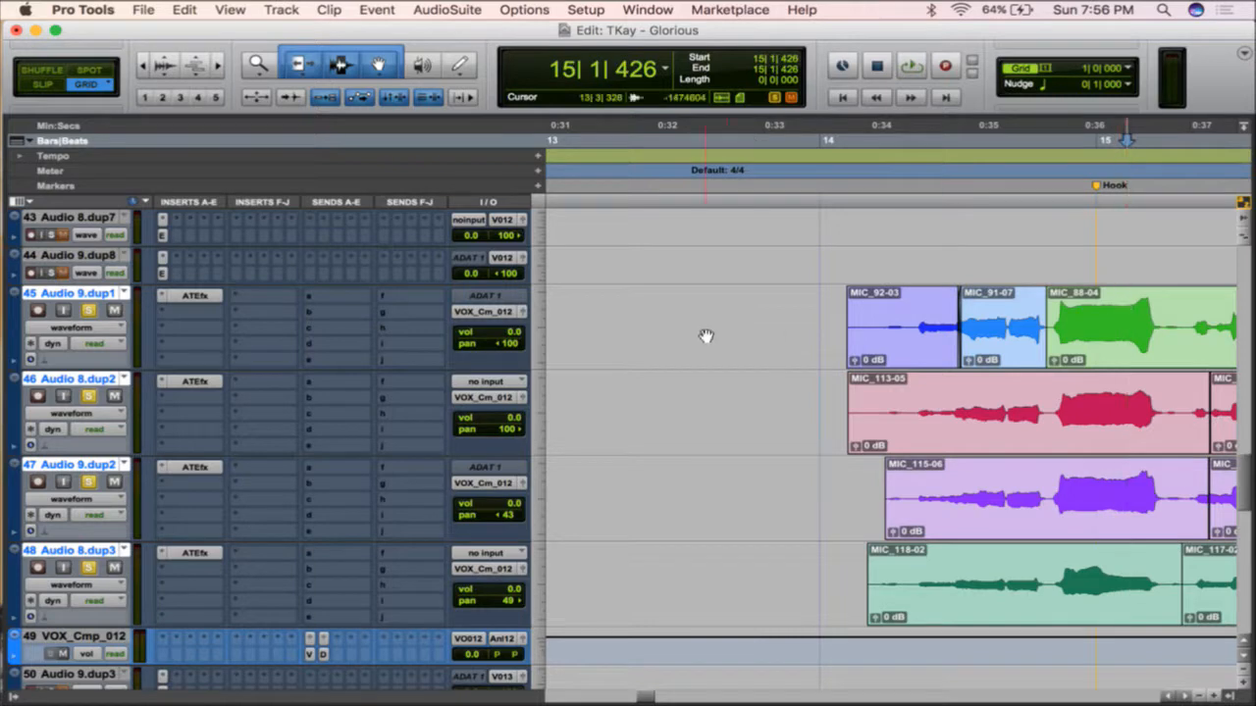
pyautogui.click(814, 424)
pyautogui.press('super+bracketright')
pyautogui.press('super+bracketright')
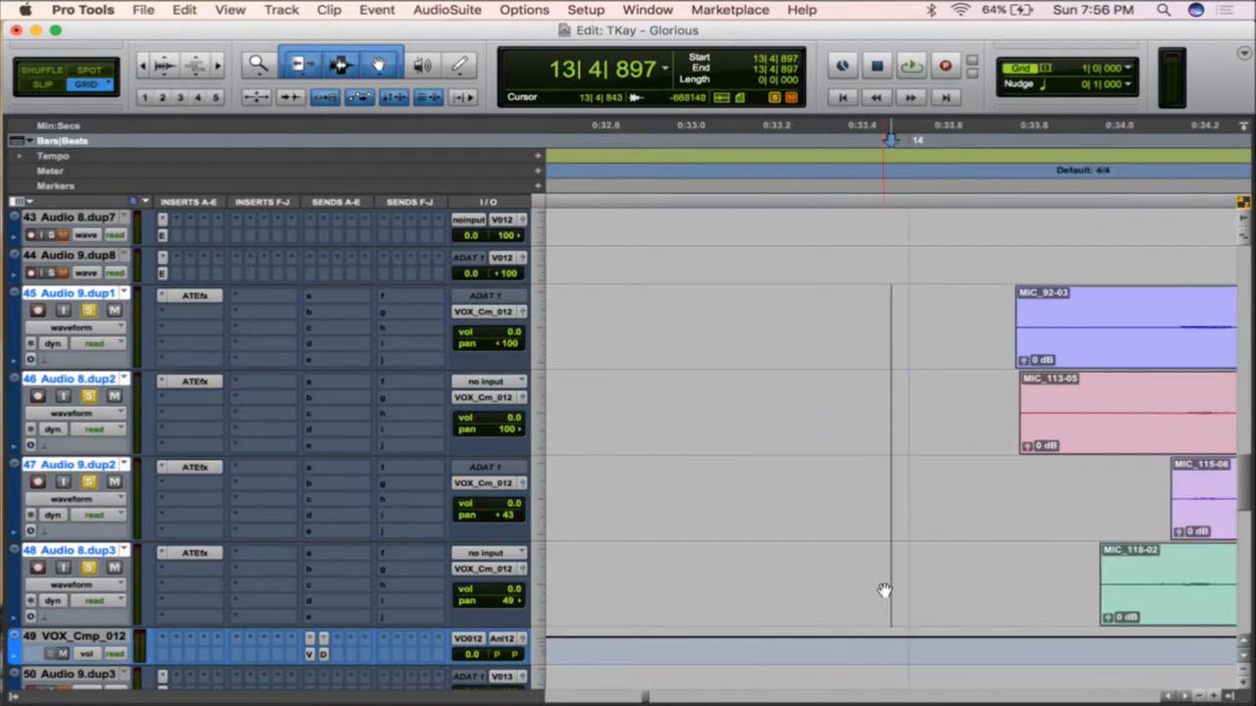
pyautogui.hscroll(5, 884, 590)
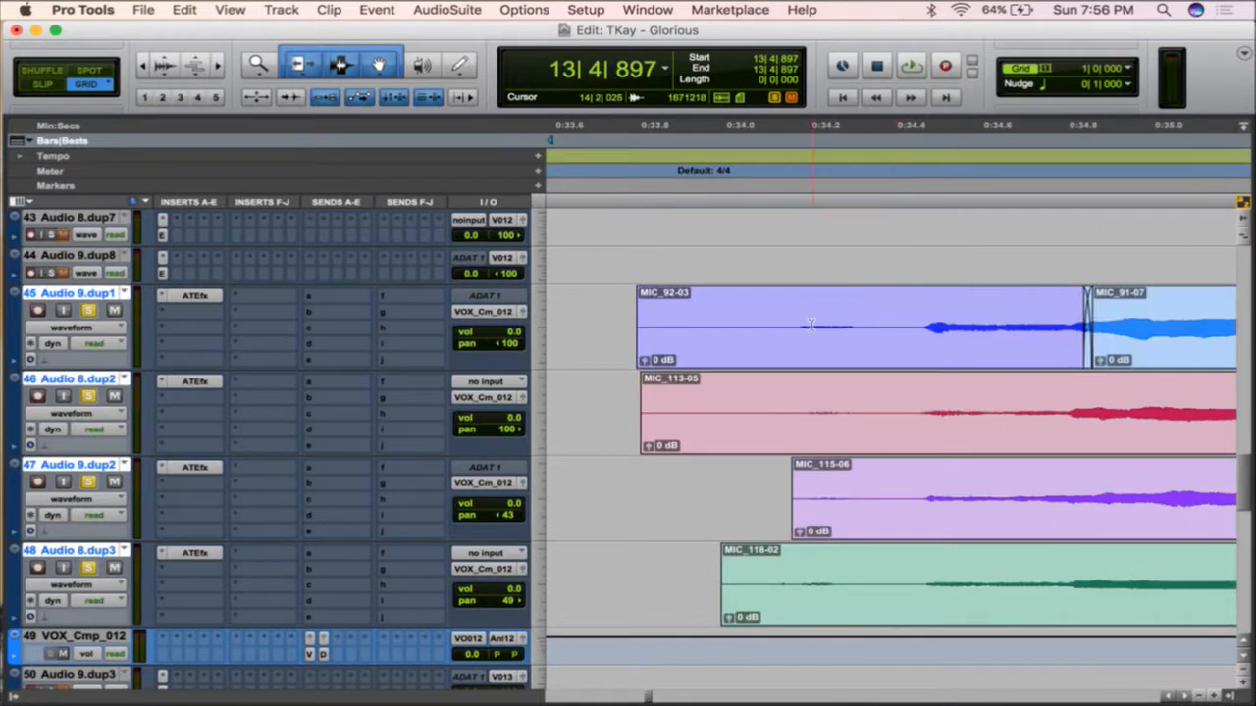
# - Survey the vocal tracks from Lead V down to track 48 across the Pre and Hook sections
pyautogui.scroll(10, 931, 390)
pyautogui.scroll(-5, 931, 390)
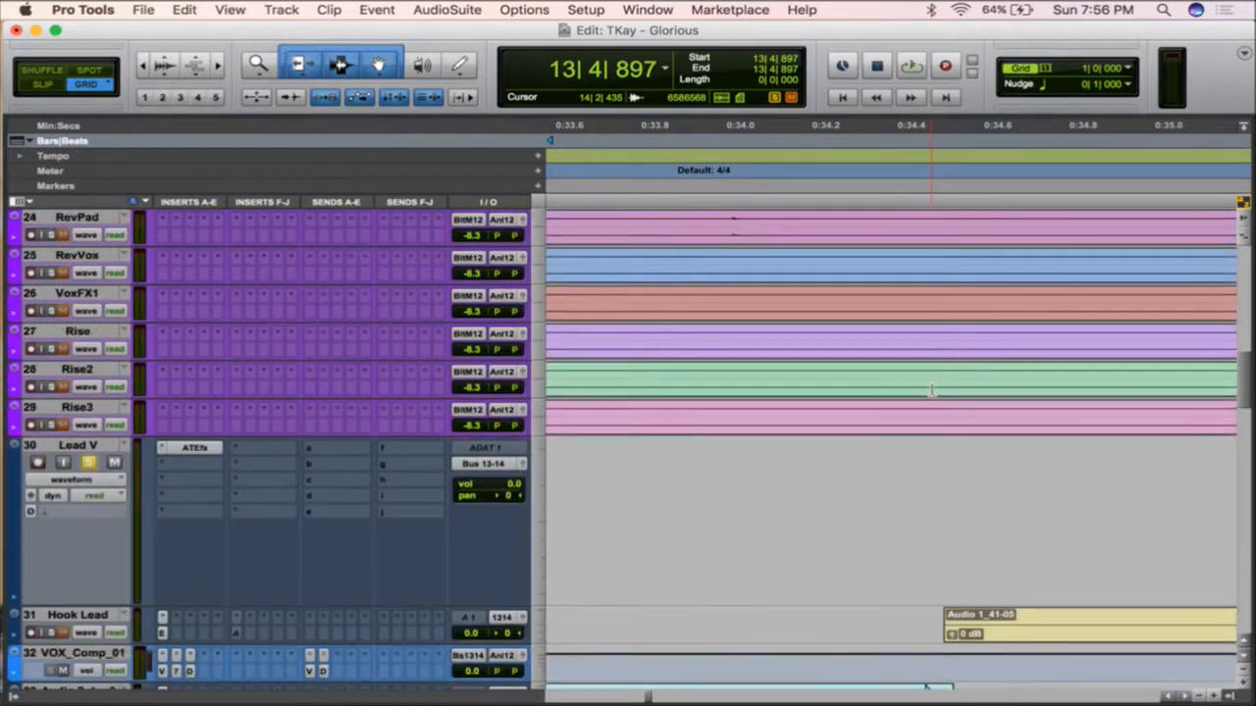
pyautogui.press('super+bracketleft')
pyautogui.press('super+bracketleft')
pyautogui.press('super+bracketleft')
pyautogui.press('super+bracketleft')
pyautogui.press('super+bracketleft')
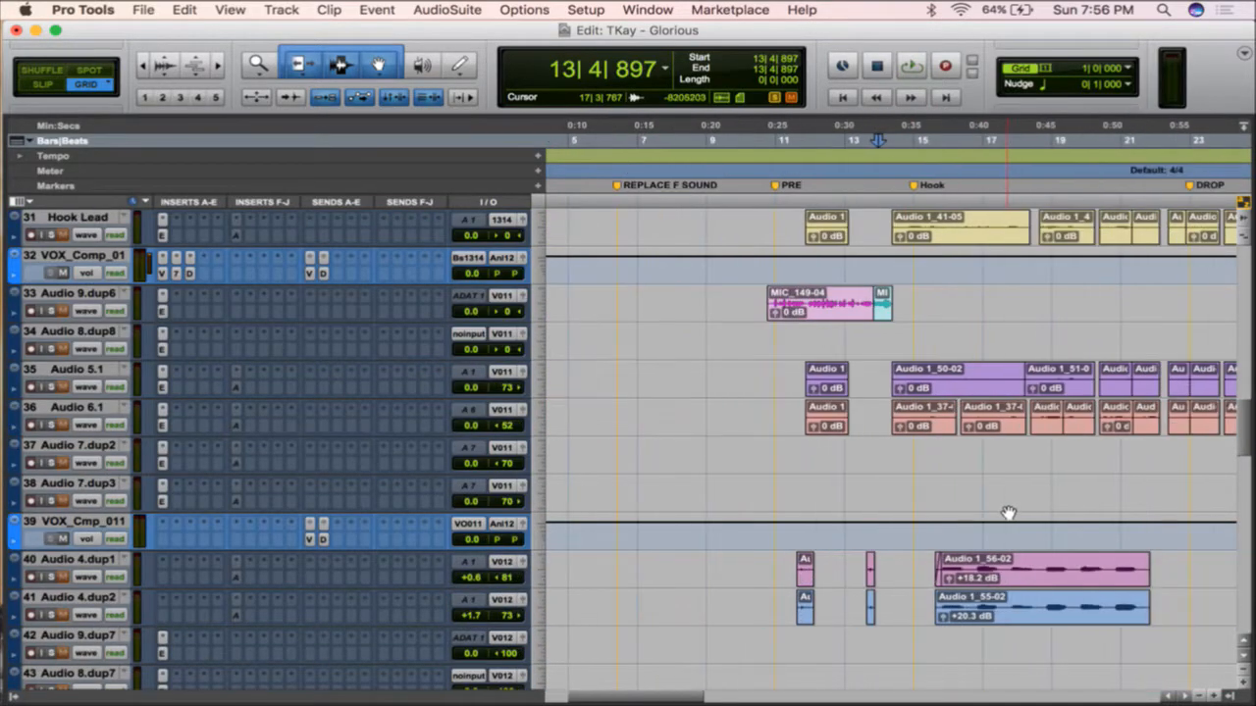
pyautogui.scroll(-3, 1008, 512)
pyautogui.scroll(8, 1008, 512)
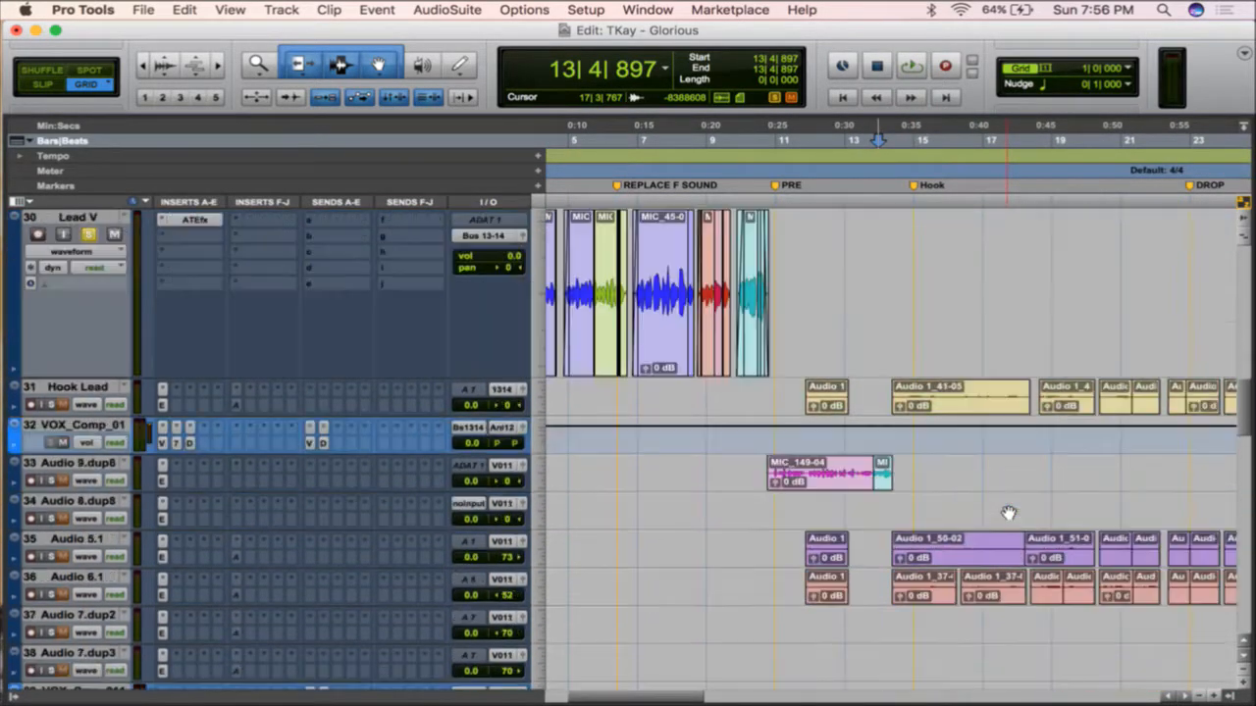
pyautogui.scroll(-10, 1008, 512)
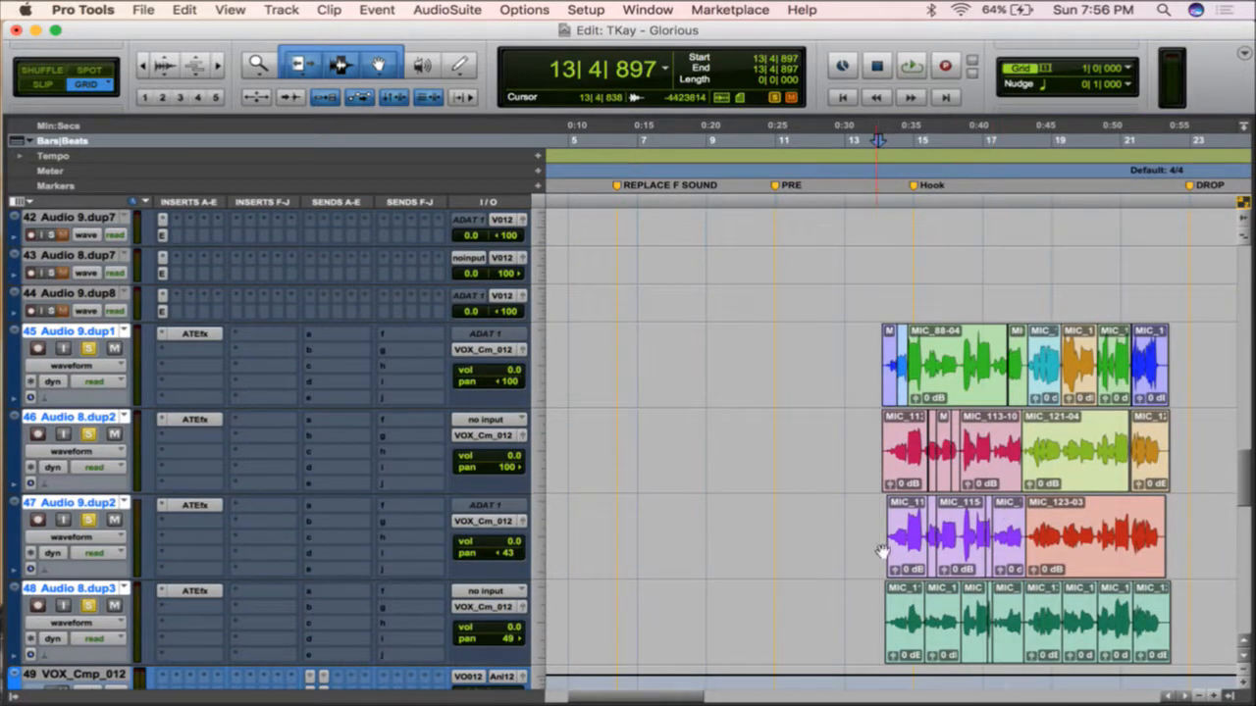
# - Select 14|1|000 to 23|1|000 on tracks 45 to 48 and compare that range with the vocal tracks above and below
pyautogui.moveTo(881, 552); pyautogui.dragTo(1174, 590)
pyautogui.scroll(7, 1174, 590)
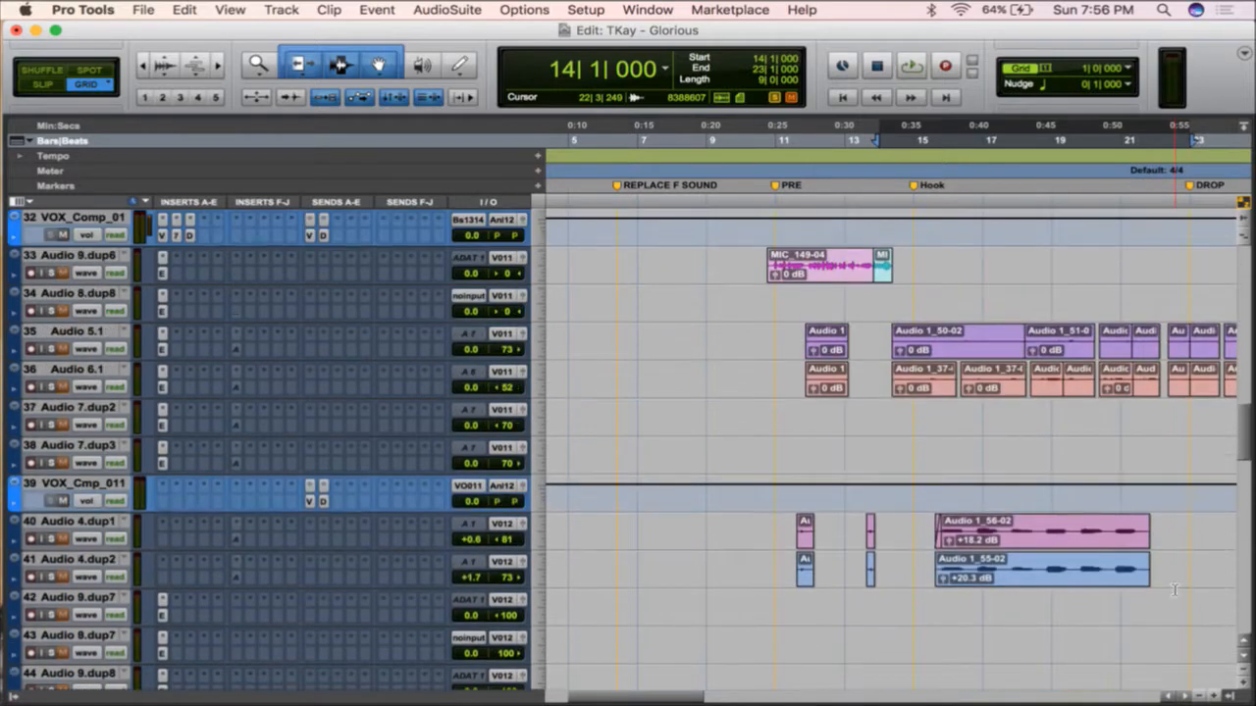
pyautogui.scroll(5, 1174, 590)
pyautogui.scroll(-10, 1174, 589)
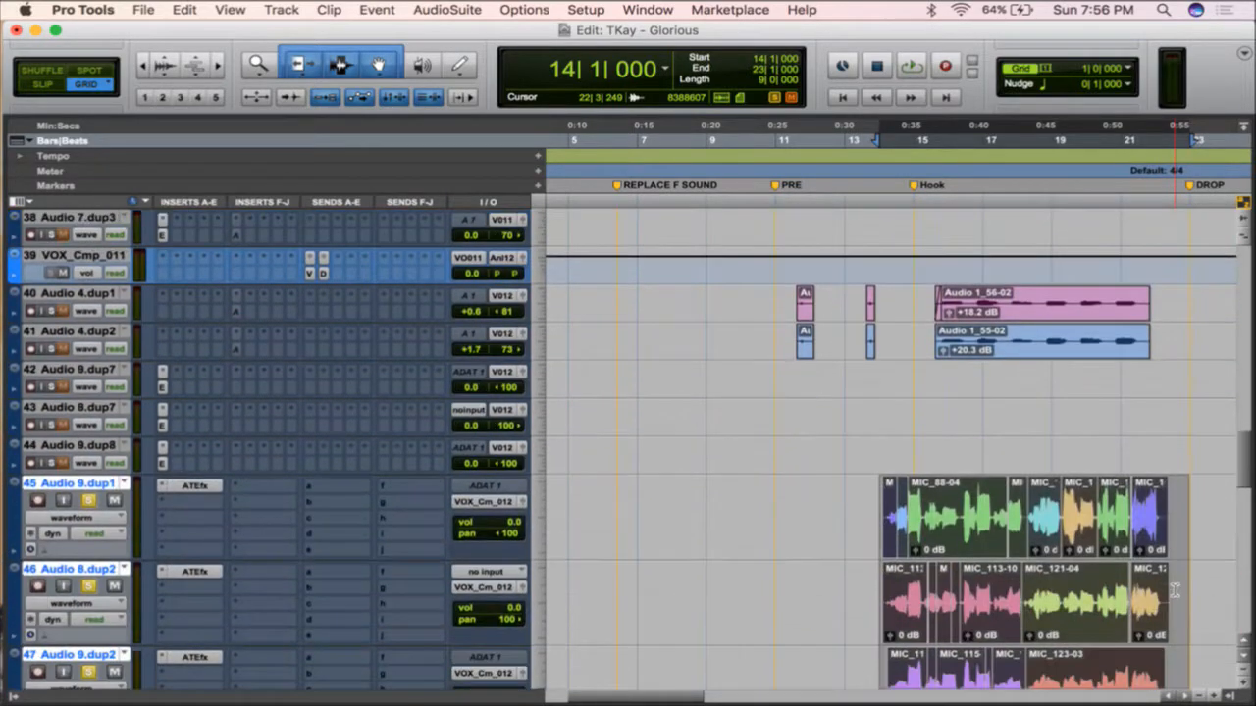
pyautogui.scroll(-4, 417, 520)
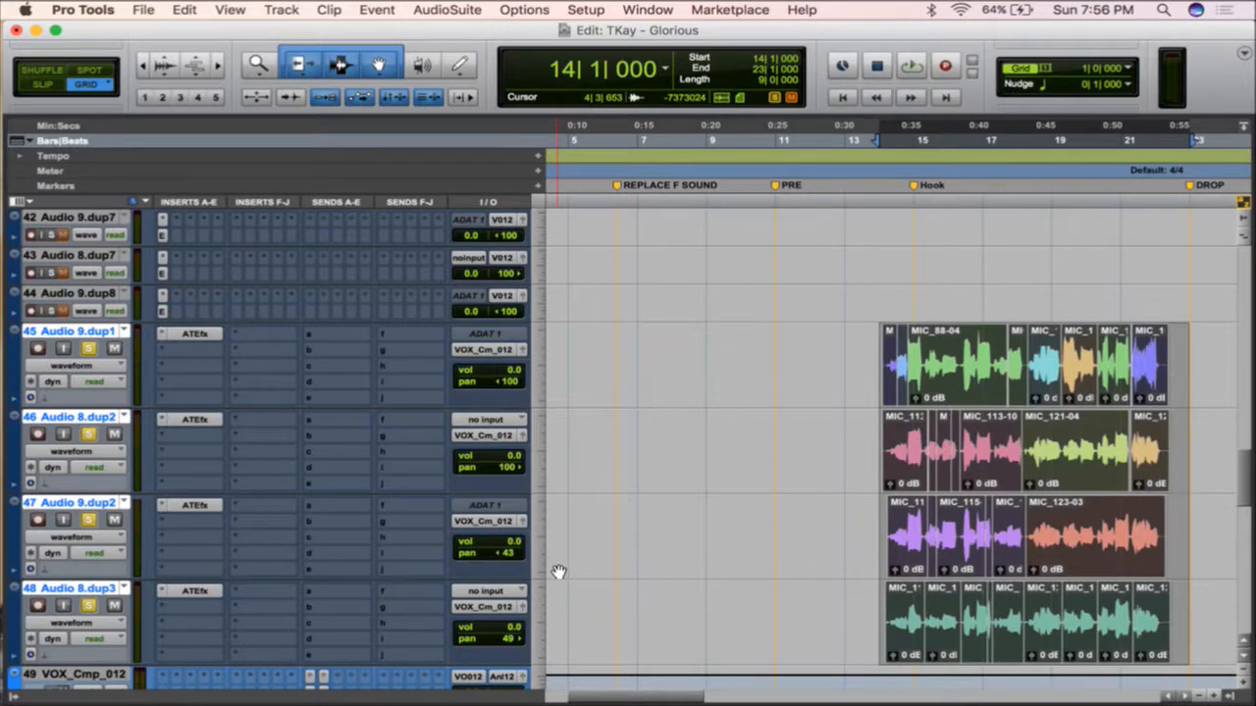
pyautogui.scroll(-20, 558, 572)
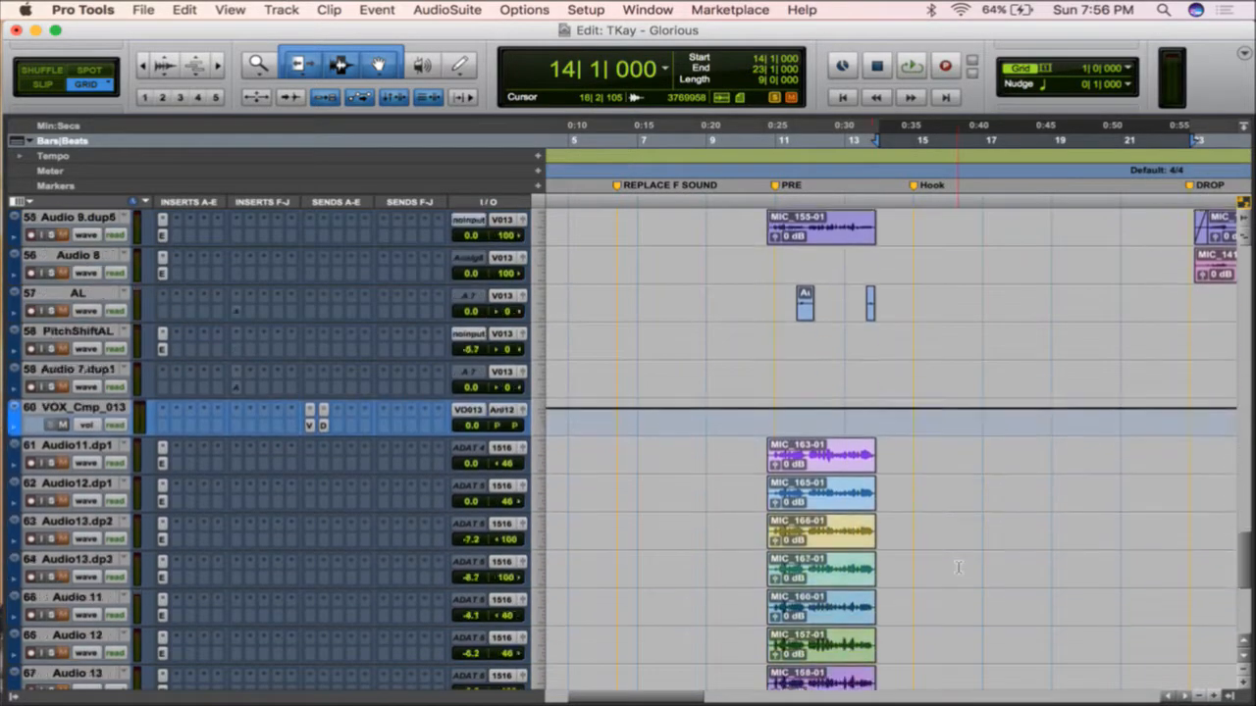
pyautogui.scroll(8, 751, 420)
pyautogui.scroll(20, 833, 401)
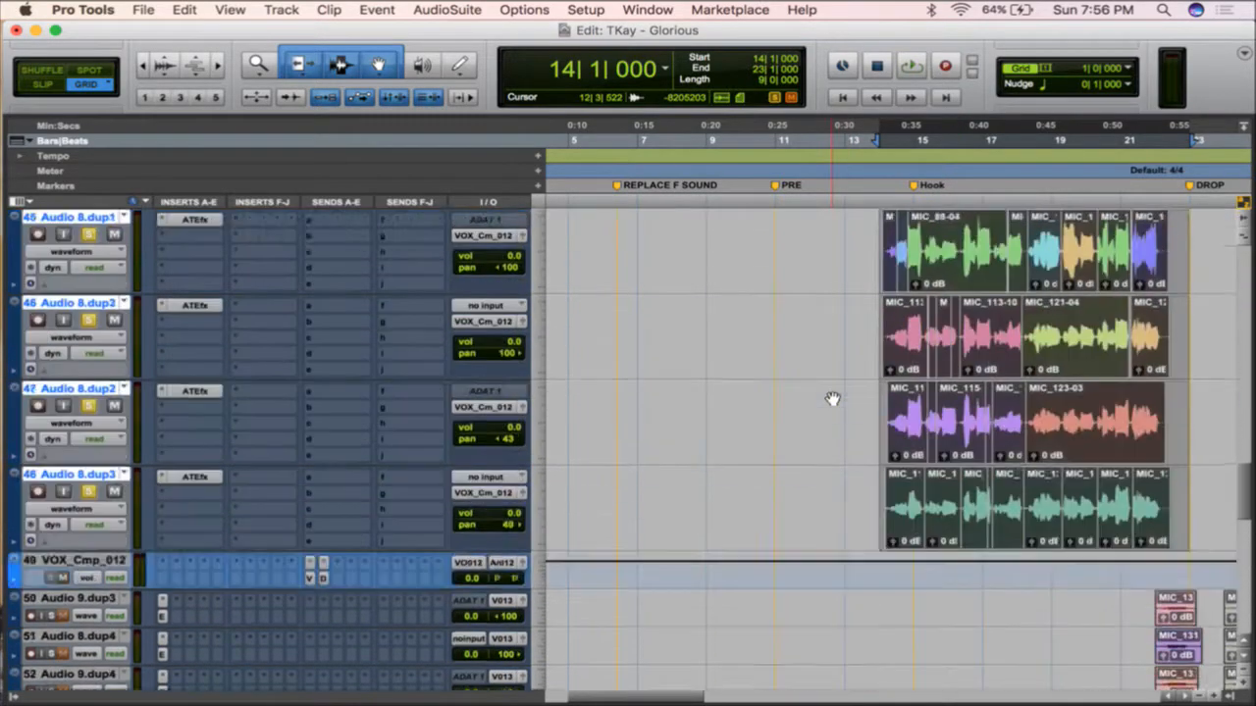
pyautogui.scroll(5, 831, 398)
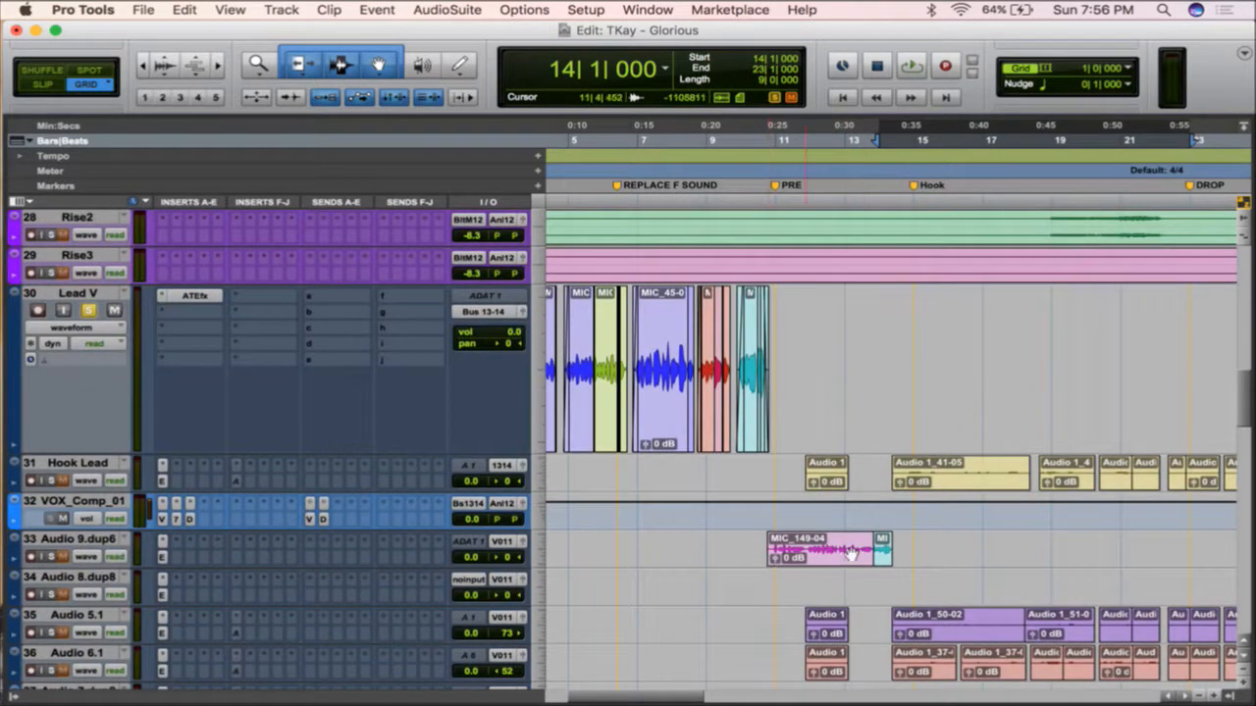
pyautogui.scroll(-8, 851, 552)
pyautogui.scroll(-5, 1035, 587)
pyautogui.hscroll(4, 1035, 587)
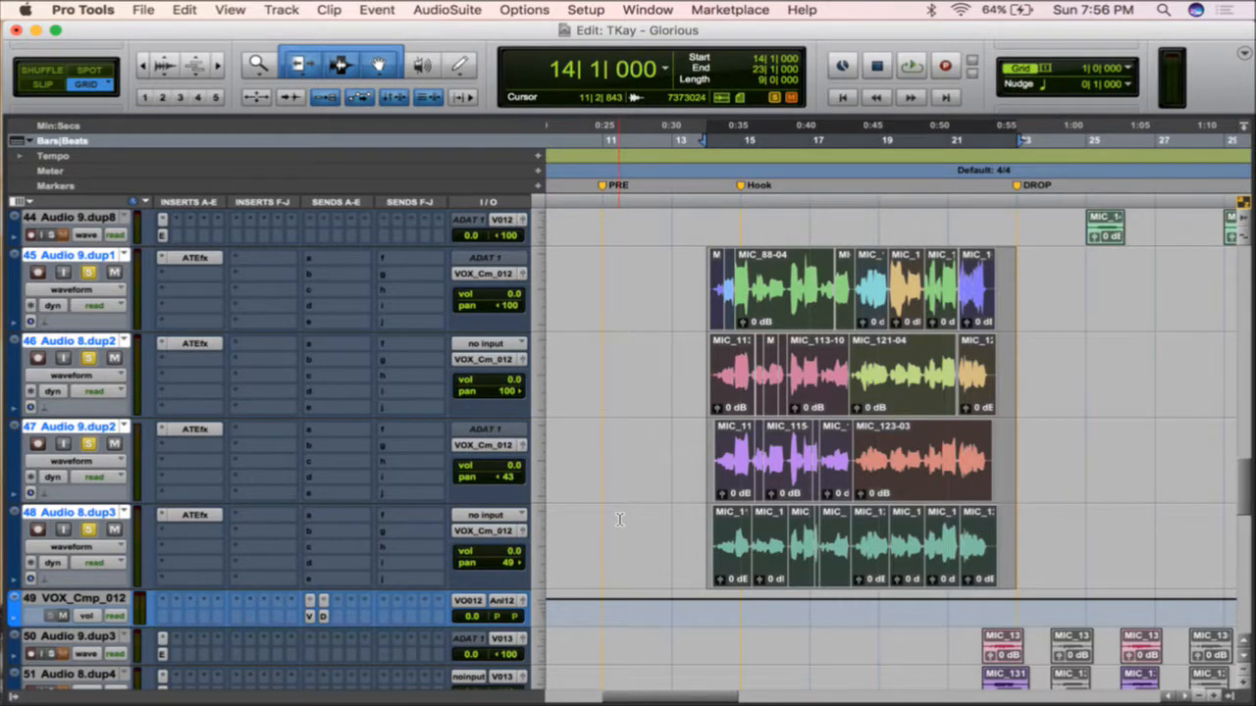
# - Delete the active group that links tracks 45 to 48
pyautogui.press('t')
pyautogui.press('t')
pyautogui.press('t')
pyautogui.press('t')
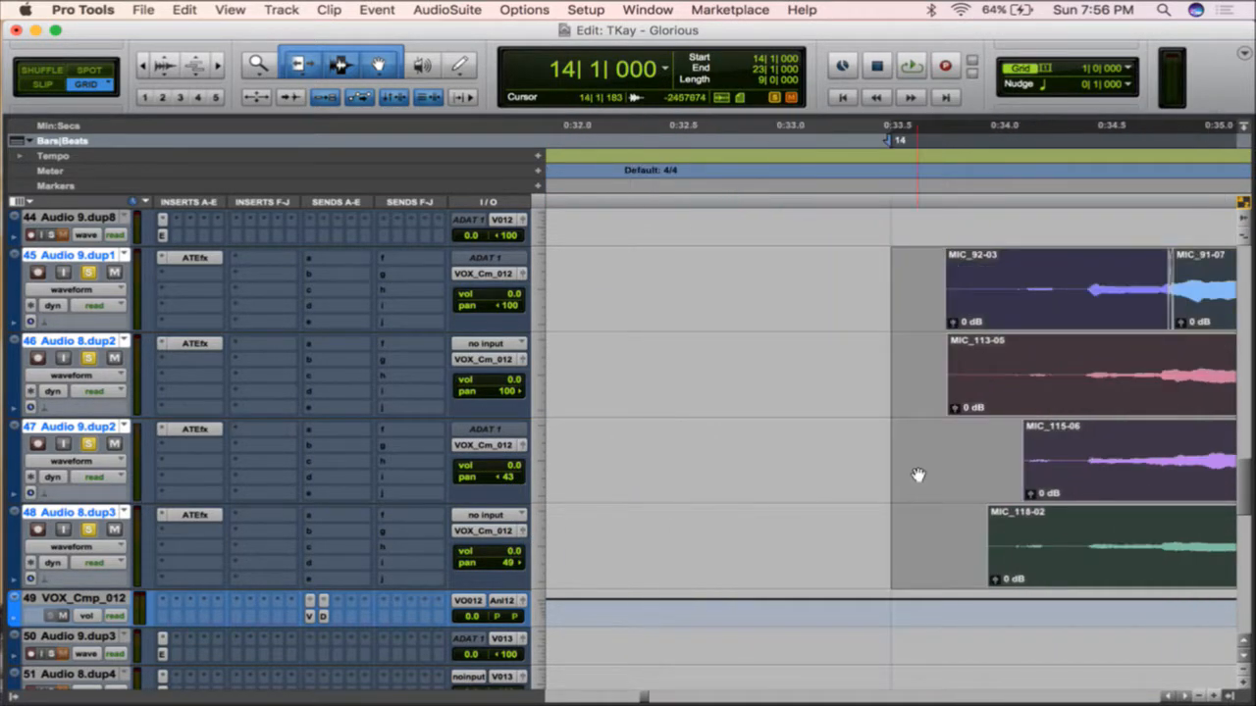
pyautogui.click(15, 698)
pyautogui.click(95, 624)
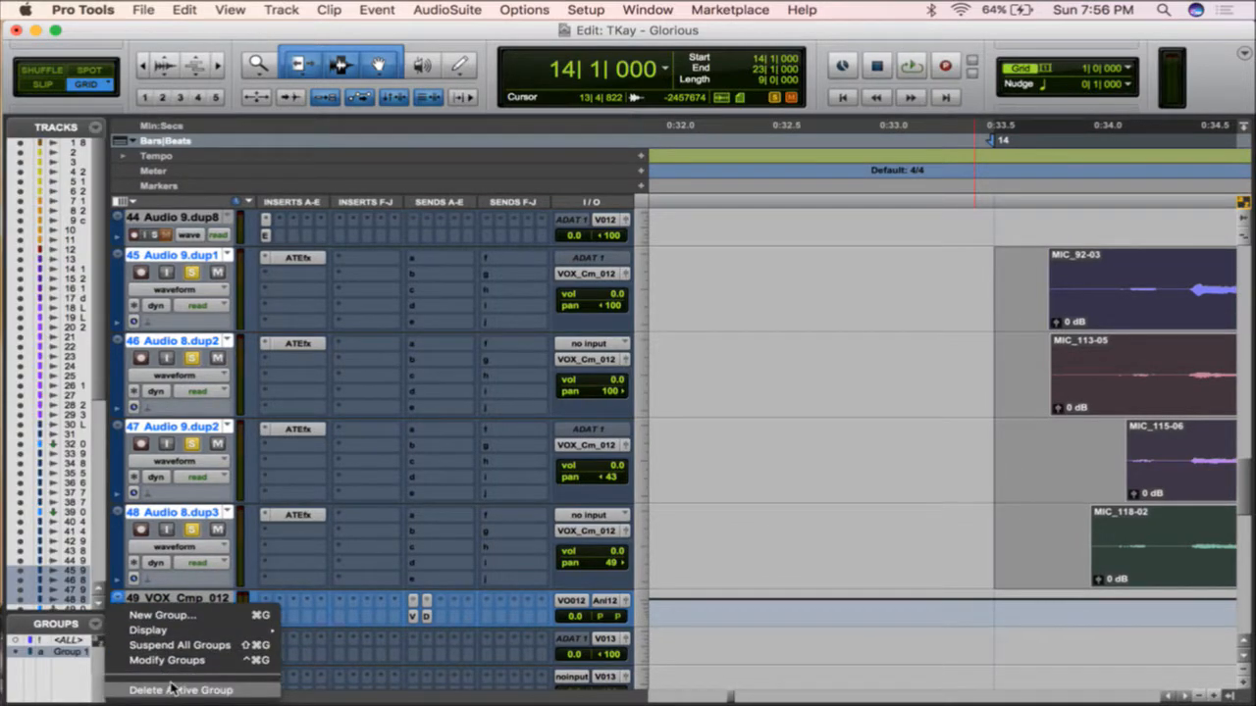
pyautogui.click(172, 690)
# - Narrow the inner vocals' panning to 36 left on track 47 and 35 right on track 48
pyautogui.click(790, 331)
pyautogui.click(606, 479)
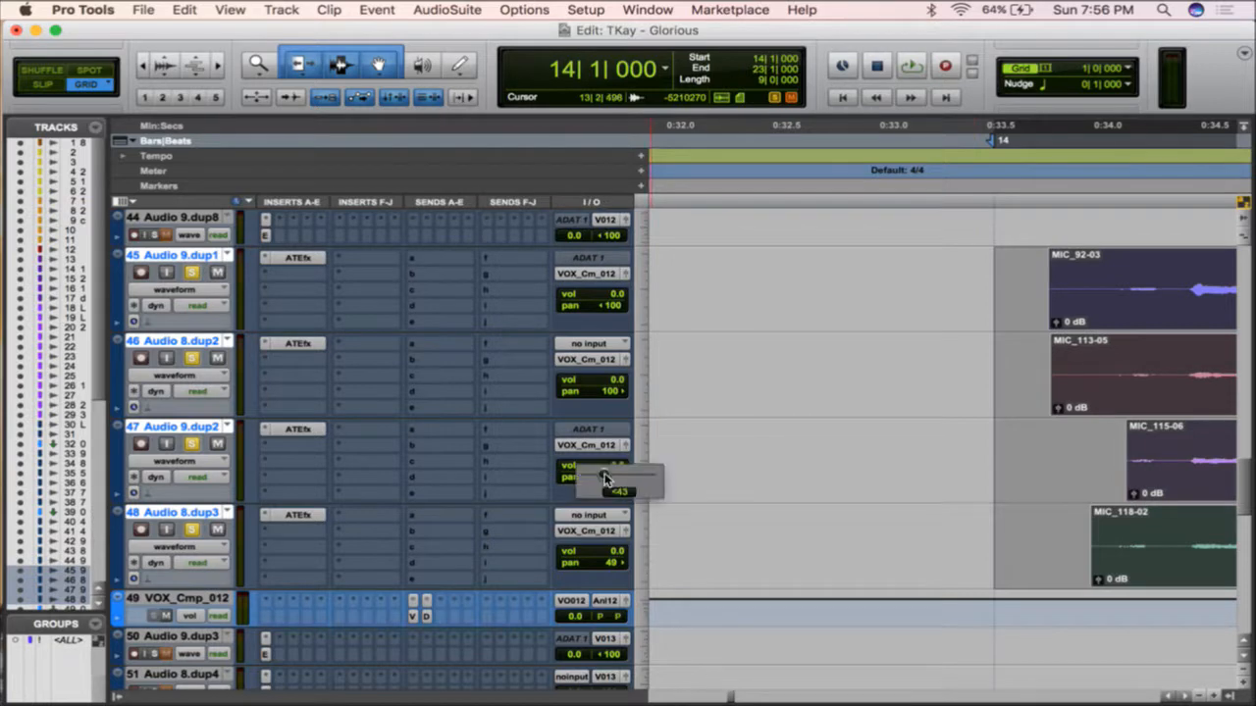
pyautogui.moveTo(618, 475); pyautogui.dragTo(618, 489)
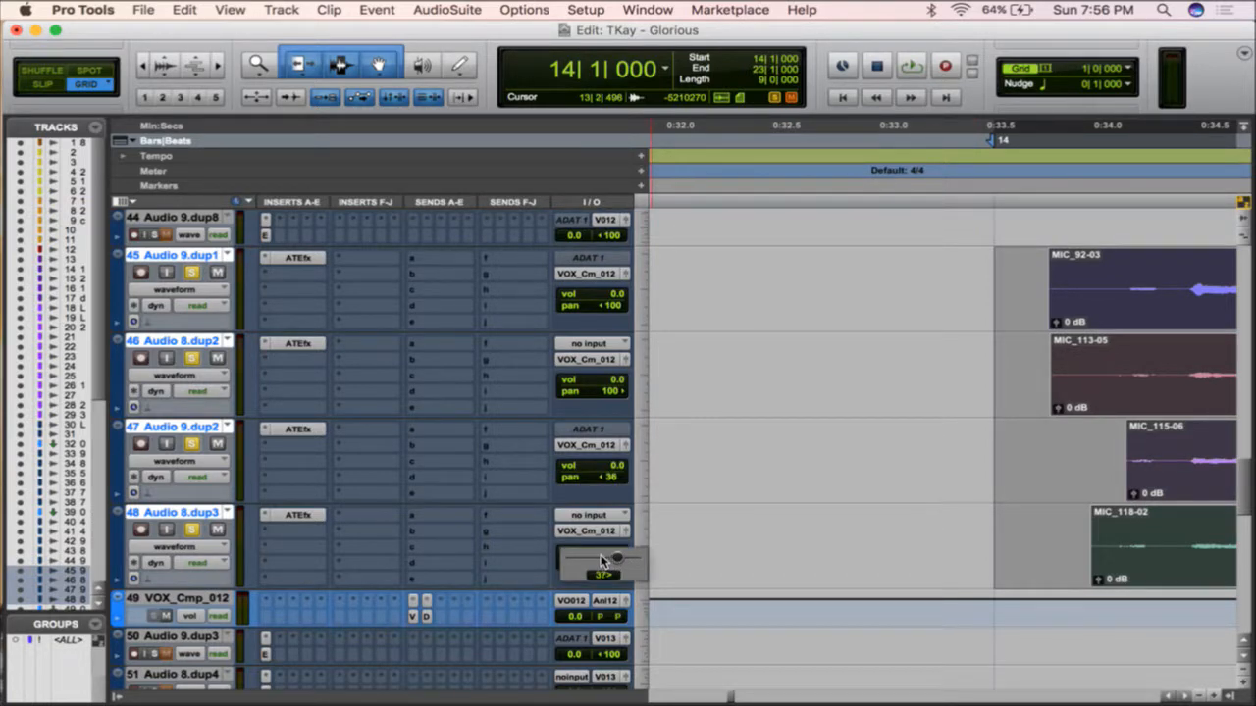
# - Select only tracks 47 and 48 and move them above tracks 45 and 46
pyautogui.keyDown('super'); pyautogui.click(193, 422); pyautogui.keyUp('super')
pyautogui.click(210, 513)
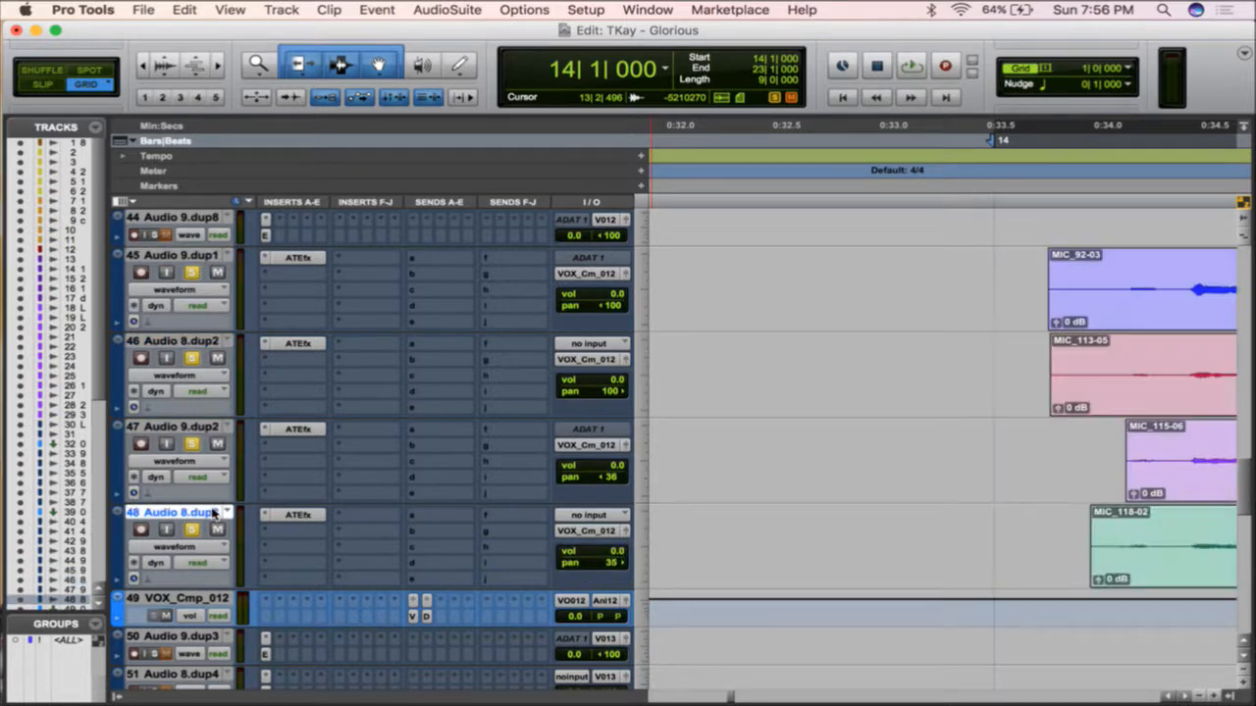
pyautogui.keyDown('super'); pyautogui.click(207, 426); pyautogui.keyUp('super')
pyautogui.moveTo(207, 427); pyautogui.dragTo(194, 277)
pyautogui.moveTo(605, 388); pyautogui.dragTo(737, 583)
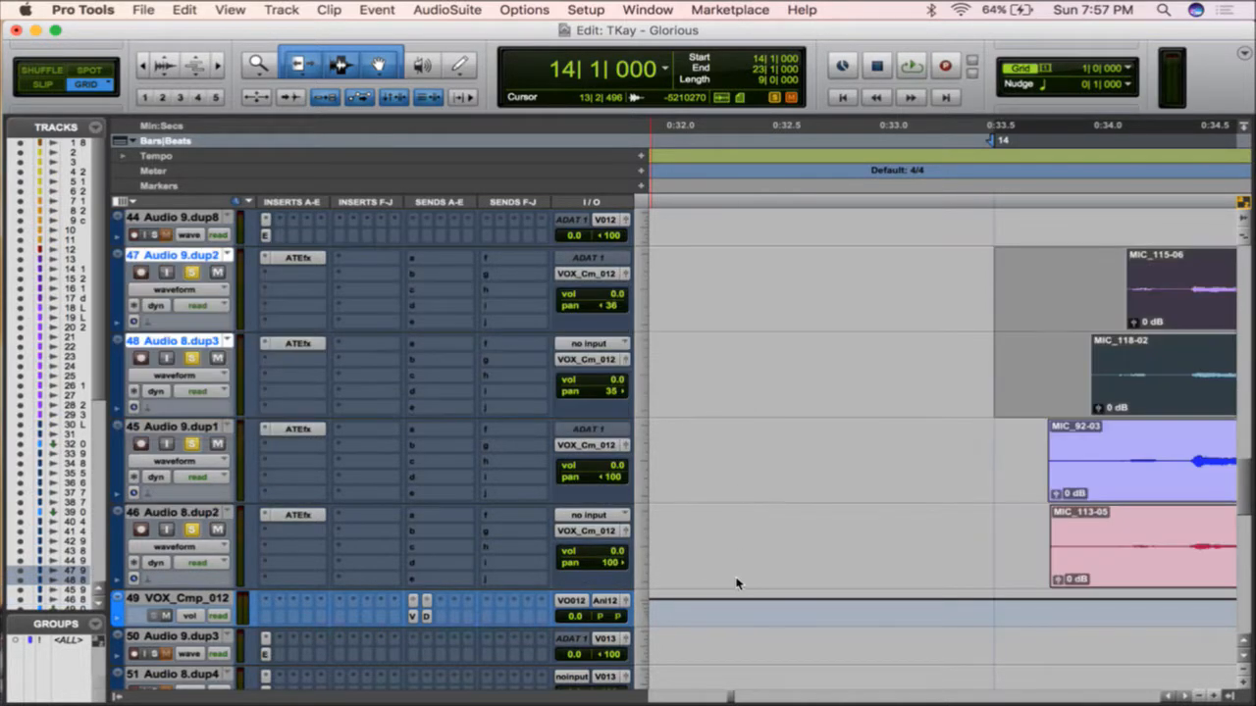
# - Group the two narrow-panned vocal tracks, Audio 9.dup2 and Audio 8.dup3, now numbered 45 and 46
pyautogui.hscroll(5, 771, 480)
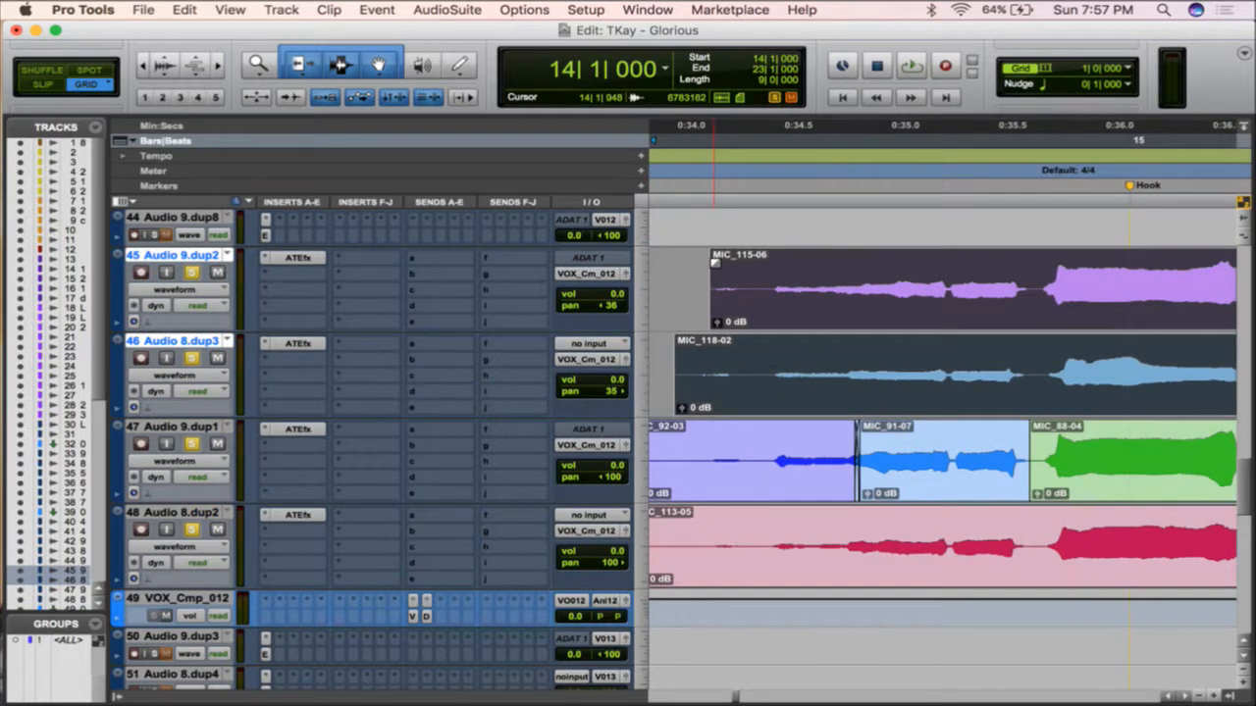
pyautogui.click(728, 287)
pyautogui.hscroll(-2, 686, 334)
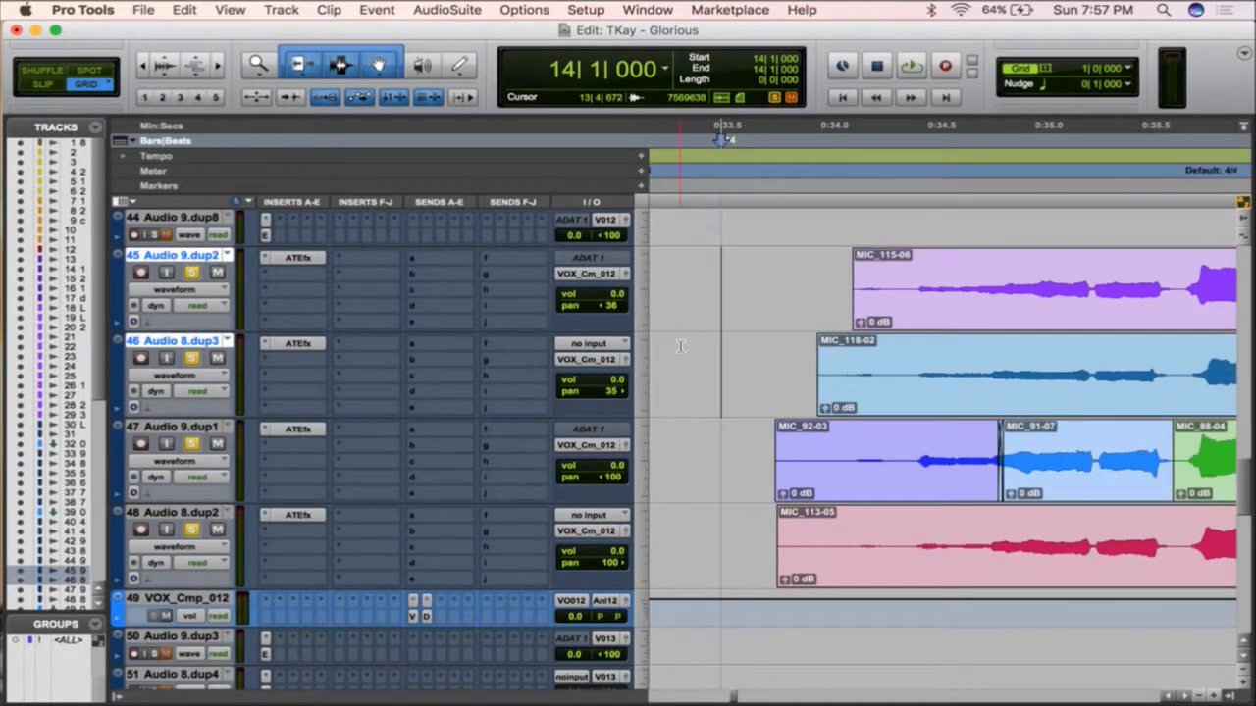
pyautogui.press('super+g')
pyautogui.press('Return')
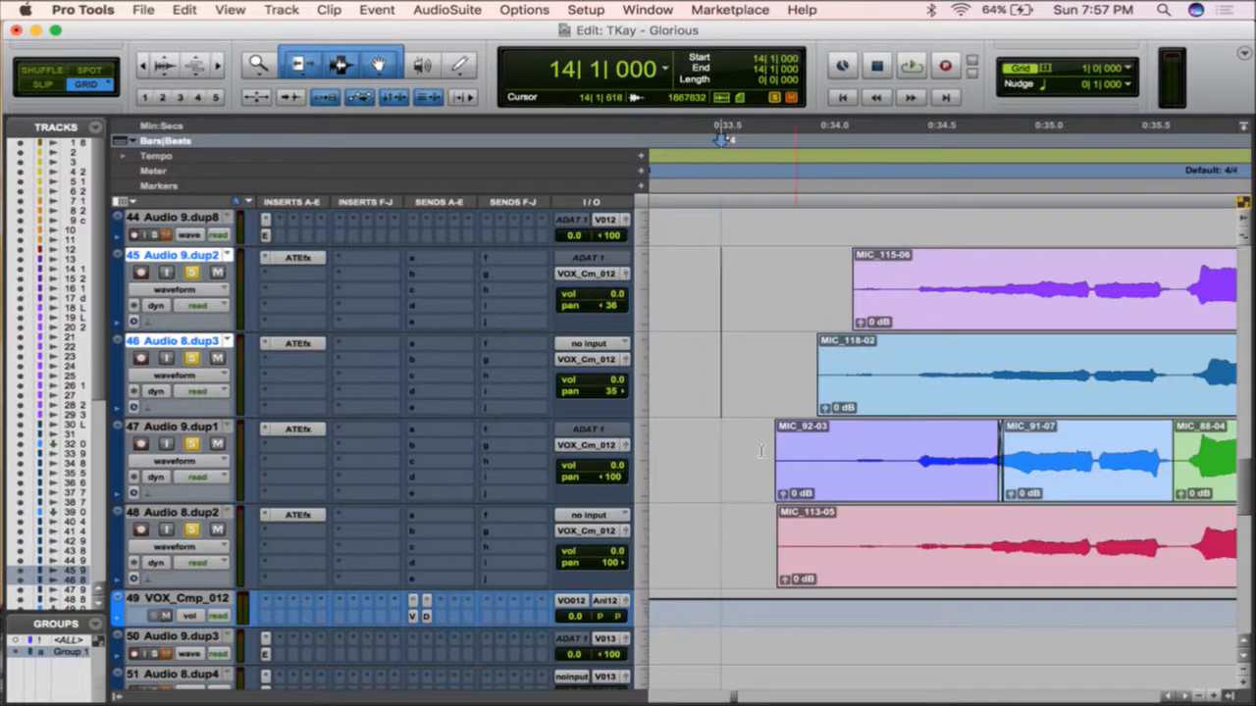
# - Group the two hard-panned vocal tracks, Audio 9.dup1 and Audio 8.dup2, now numbered 47 and 48
pyautogui.moveTo(760, 452); pyautogui.dragTo(753, 534)
pyautogui.press('super+g')
pyautogui.press('Return')
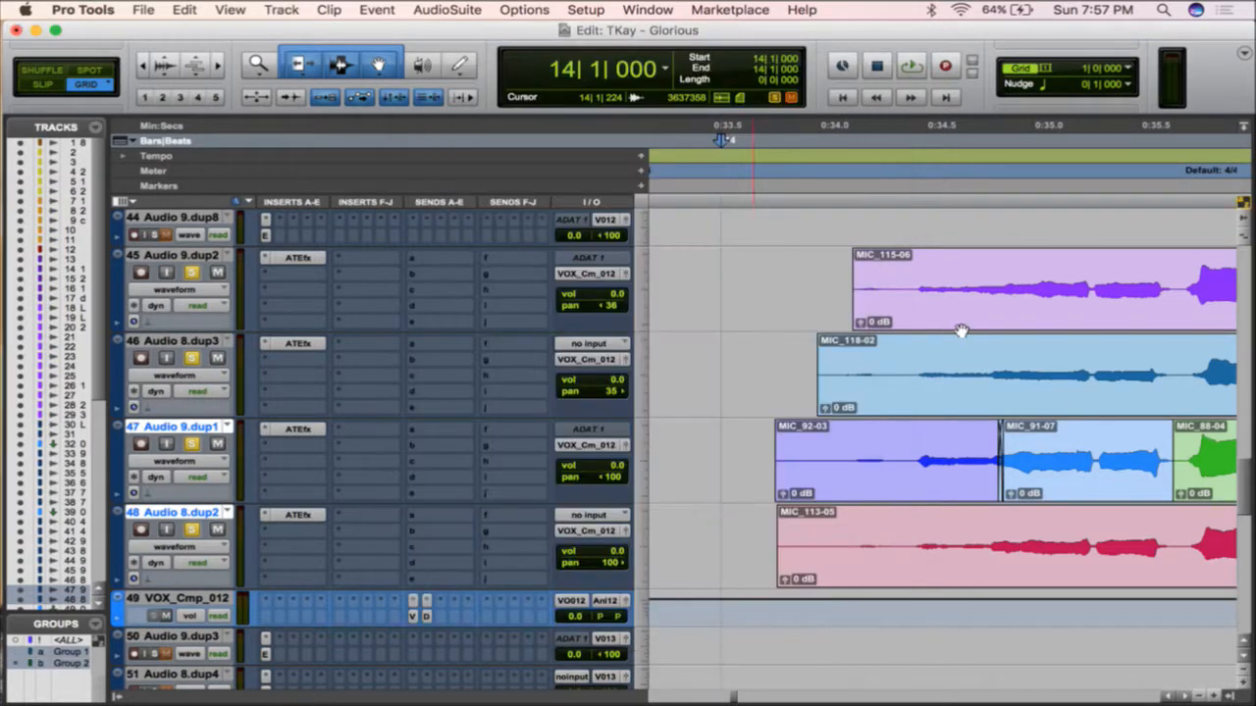
# - Trim the first clips on tracks 45 and 46 to a common start and fade them in up to the first word
pyautogui.press('super+bracketright')
pyautogui.hscroll(5, 914, 365)
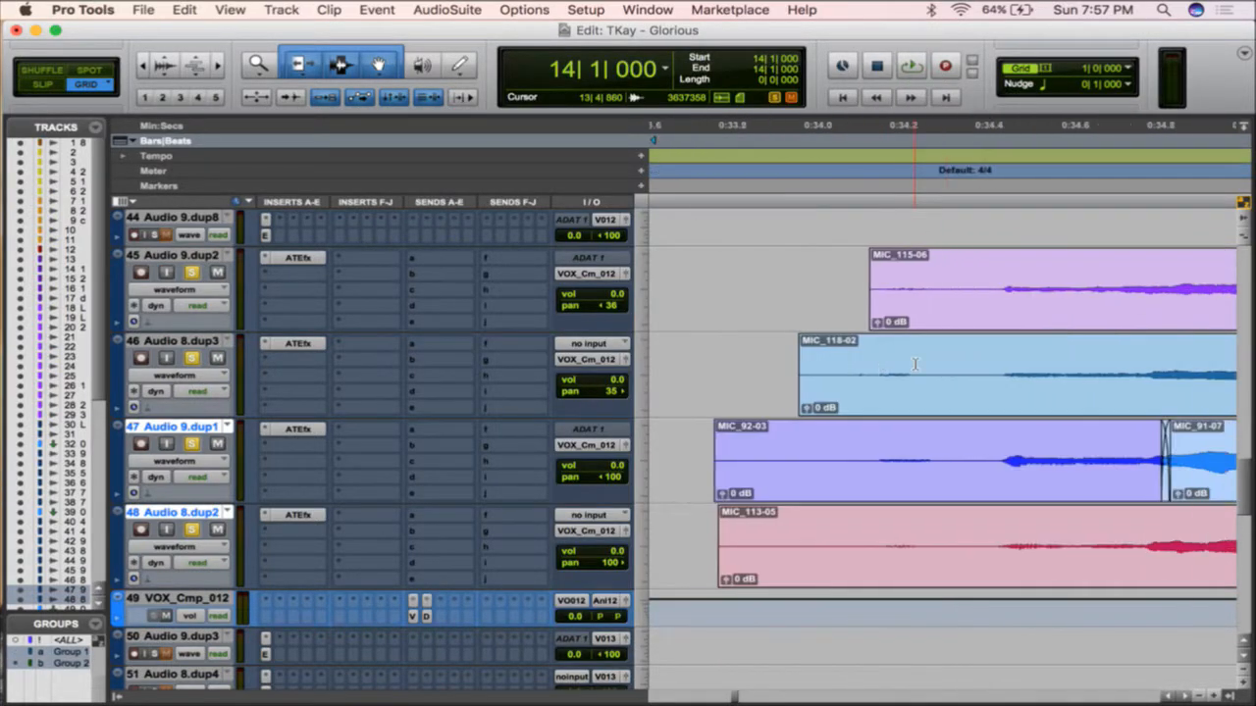
pyautogui.click(862, 274)
pyautogui.press('a')
pyautogui.moveTo(866, 259); pyautogui.dragTo(1016, 284)
# - Trim the first clips on tracks 47 and 48 to start at 14|2|343 and fade them in until 14|2|575
pyautogui.click(949, 449)
pyautogui.press('a')
pyautogui.moveTo(953, 429); pyautogui.dragTo(1019, 433)
pyautogui.hscroll(4, 1018, 439)
pyautogui.hscroll(2, 1018, 439)
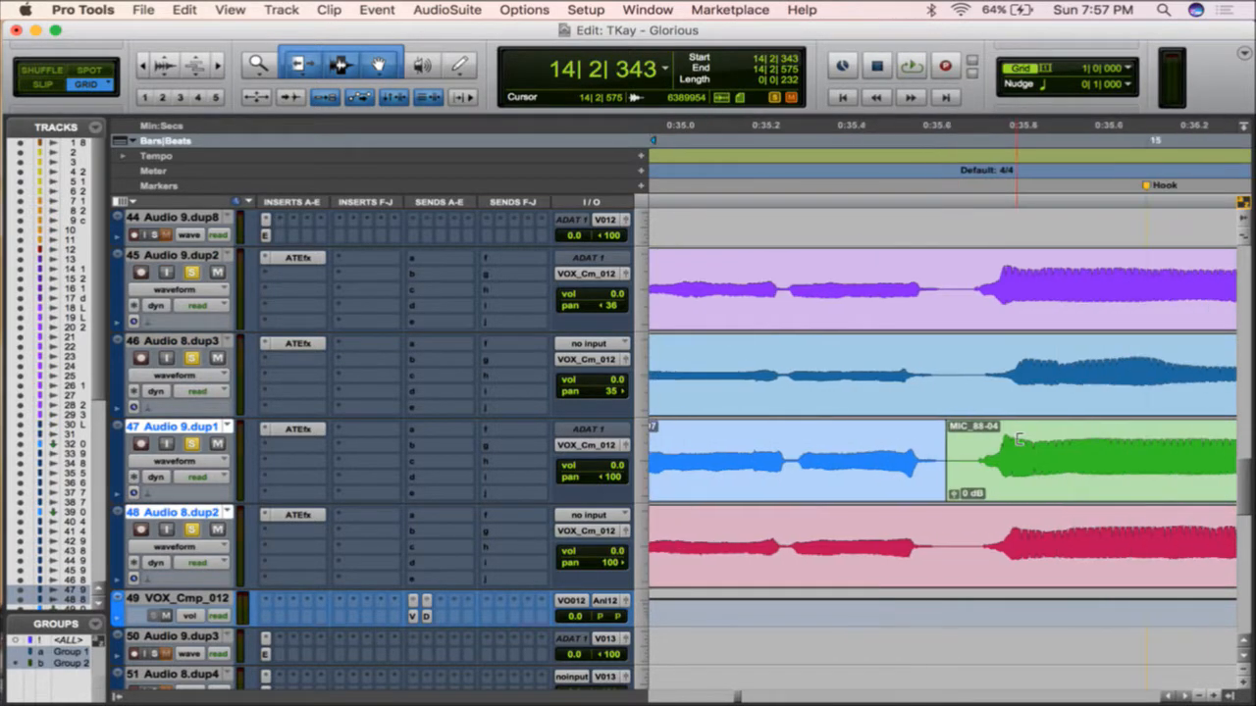
# - Split tracks 47 and 48 at 14|4|212, fade out the clips ending there and remove the slivers before MIC_88-04 and MIC_113-12
pyautogui.click(932, 446)
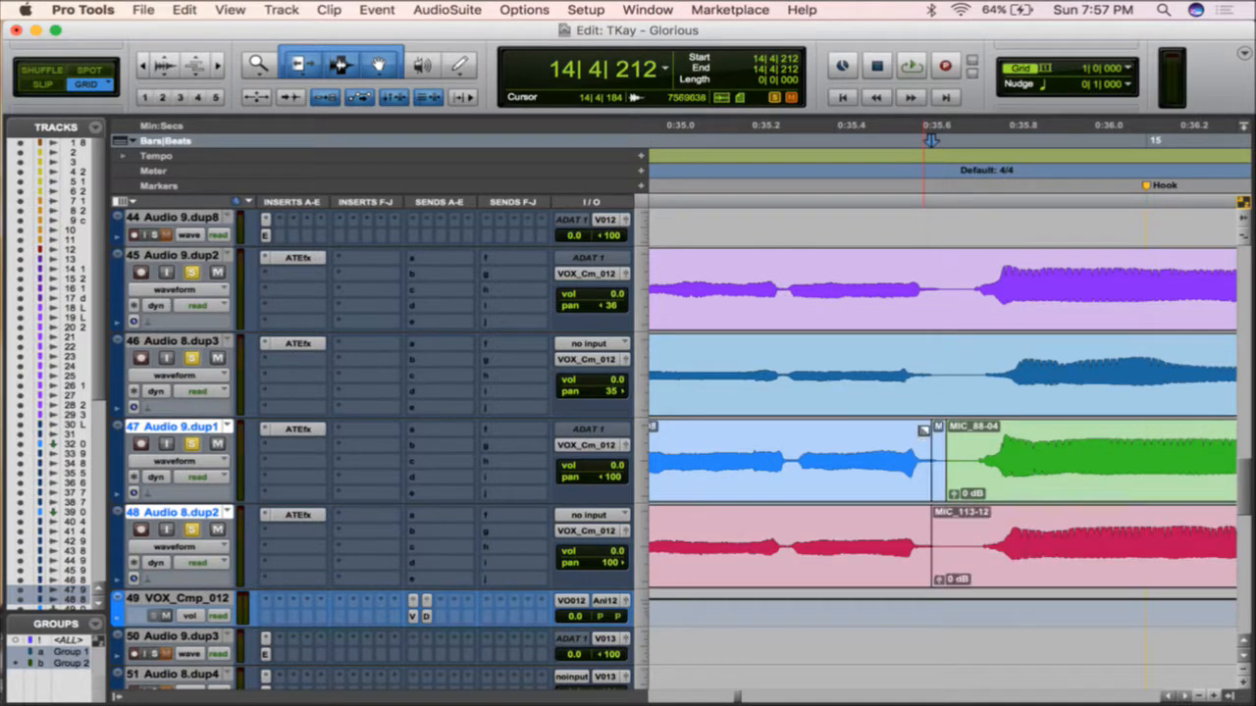
pyautogui.moveTo(932, 429); pyautogui.dragTo(916, 432)
pyautogui.press('super+z')
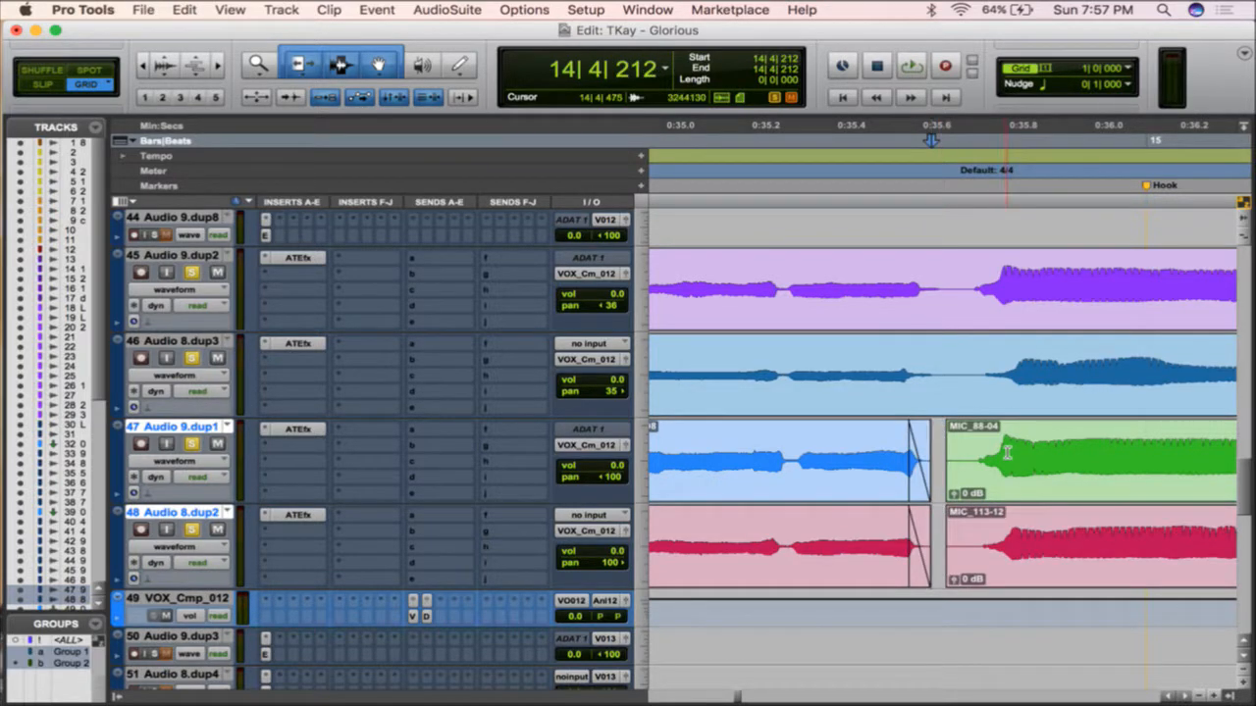
# - Fade in tracks 47 and 48 from 14|4|328, and split tracks 45 and 46 there, fading out and back in from 14|4|304 to 14|4|509
pyautogui.moveTo(960, 438); pyautogui.dragTo(1024, 439)
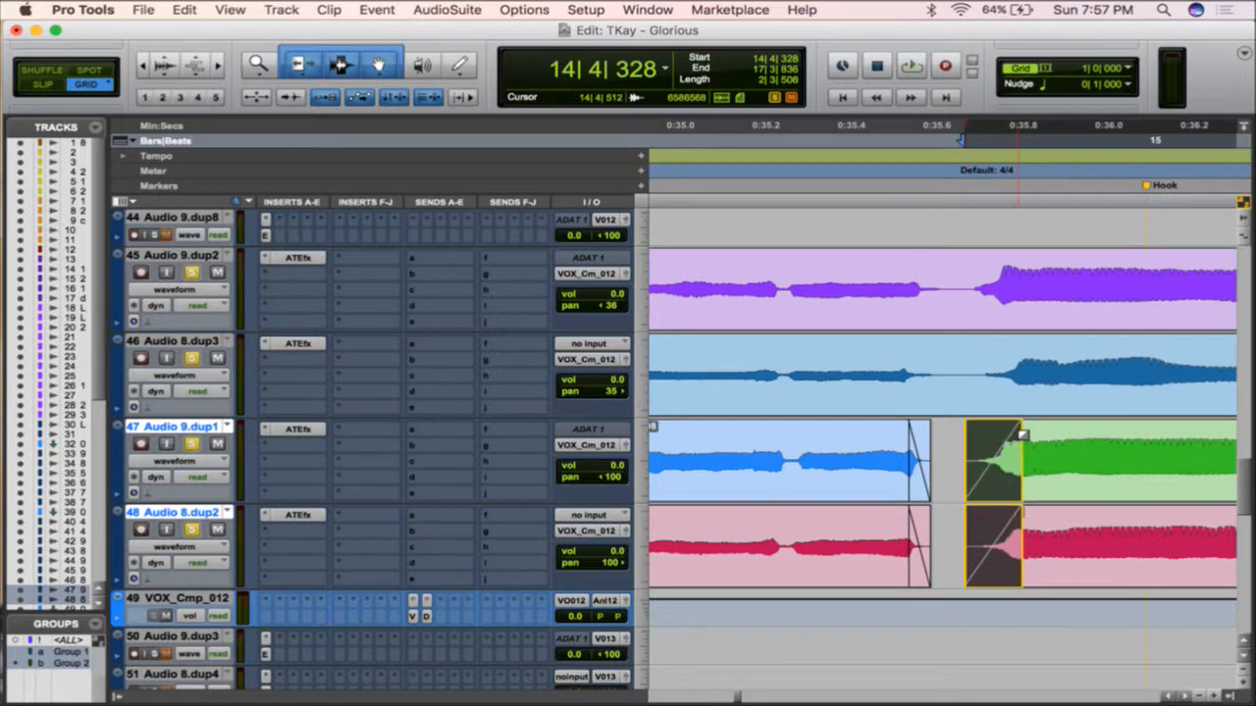
pyautogui.click(937, 258)
pyautogui.press('b')
pyautogui.moveTo(930, 256)
pyautogui.mouseDown()
pyautogui.moveTo(894, 256)
pyautogui.moveTo(1018, 257)
pyautogui.mouseUp()
pyautogui.click(965, 262)
pyautogui.press('a')
# - Split tracks 47 and 48 at 15|1|928 with a fade-out, and fade in the following clips from 15|2|289 to 15|2|572
pyautogui.hscroll(10, 1037, 373)
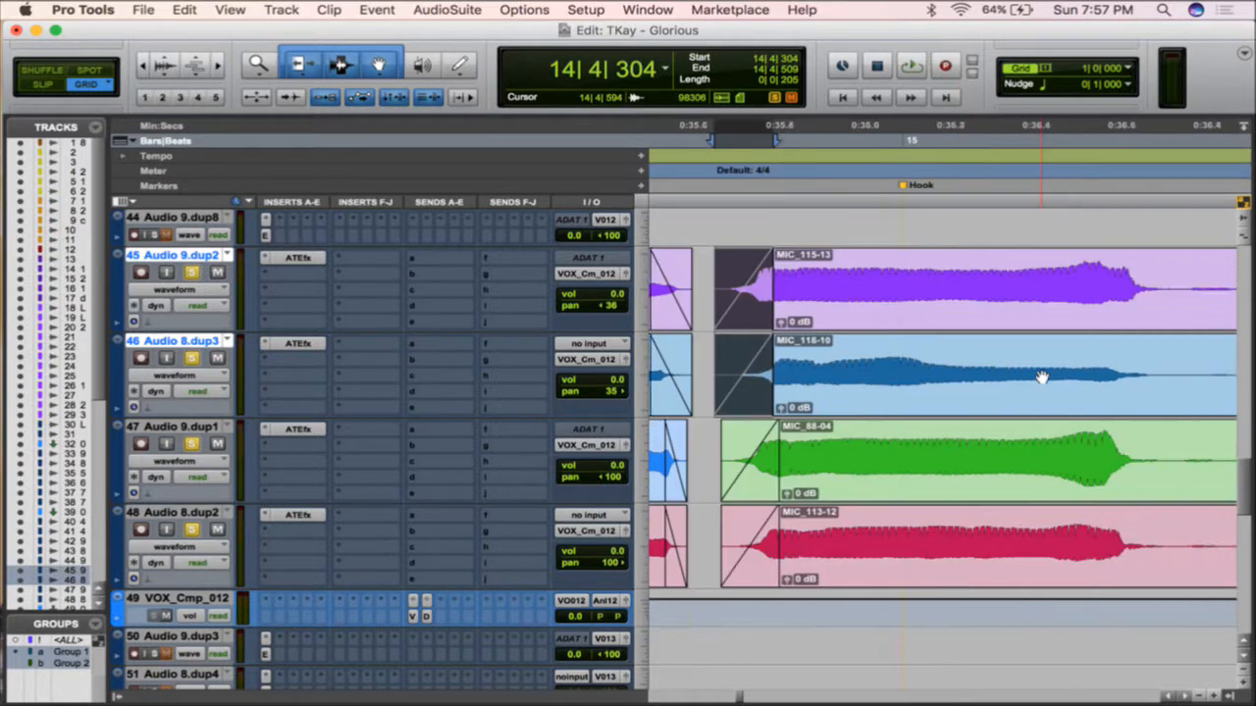
pyautogui.click(954, 446)
pyautogui.press('b')
pyautogui.moveTo(951, 428); pyautogui.dragTo(853, 429)
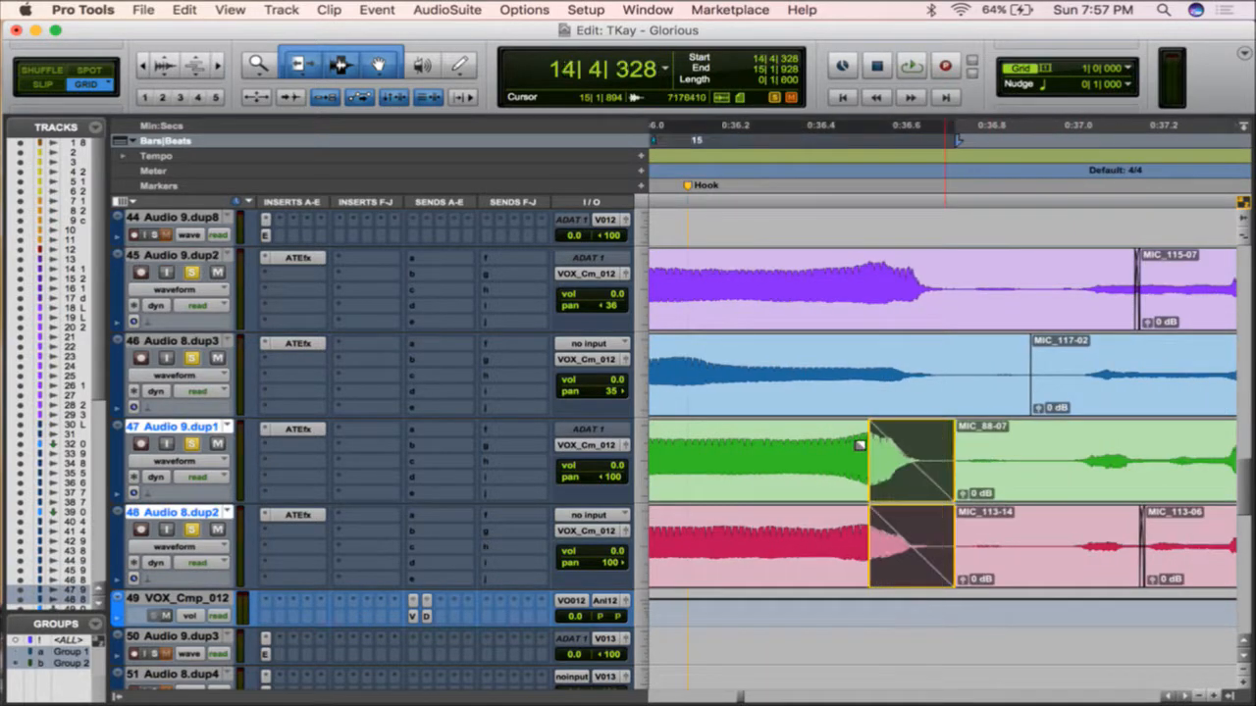
pyautogui.click(1048, 439)
pyautogui.press('a')
pyautogui.moveTo(1053, 430); pyautogui.dragTo(1131, 432)
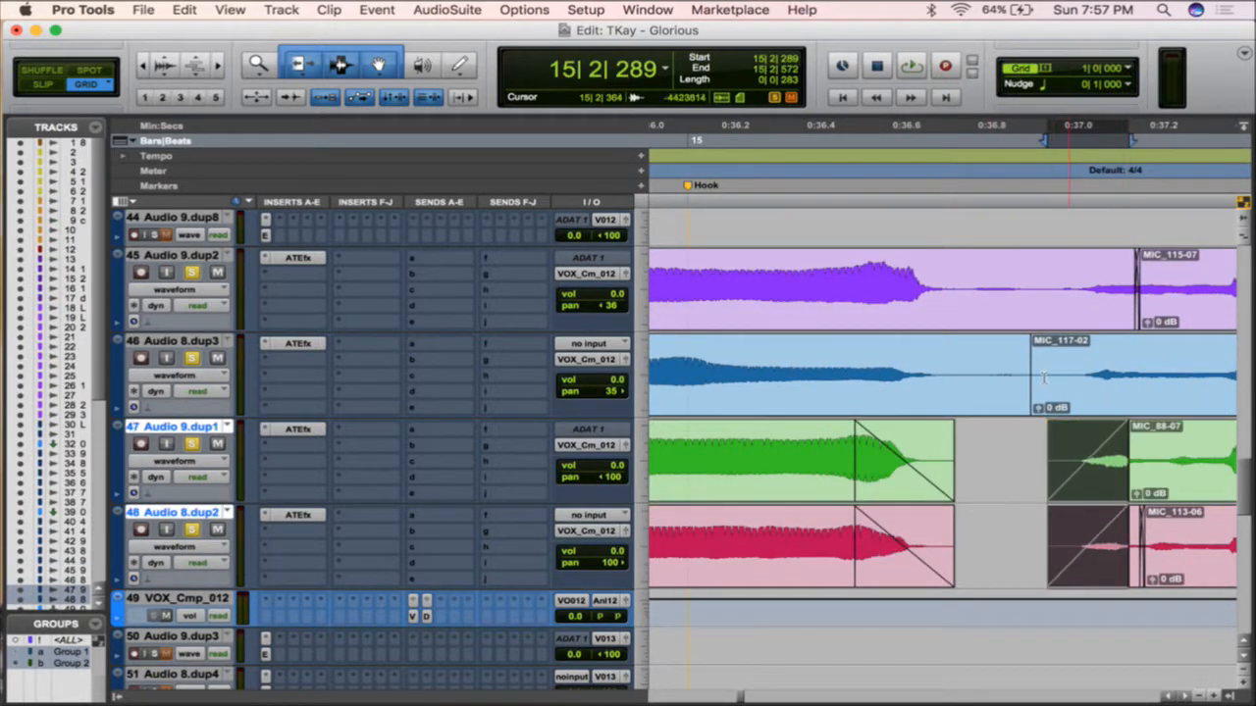
# - Split tracks 45 and 46 at 15|1|925 with a fade-out, remove the sliver and fade in the next clips from 15|2|050 to 15|2|463
pyautogui.click(954, 348)
pyautogui.press('b')
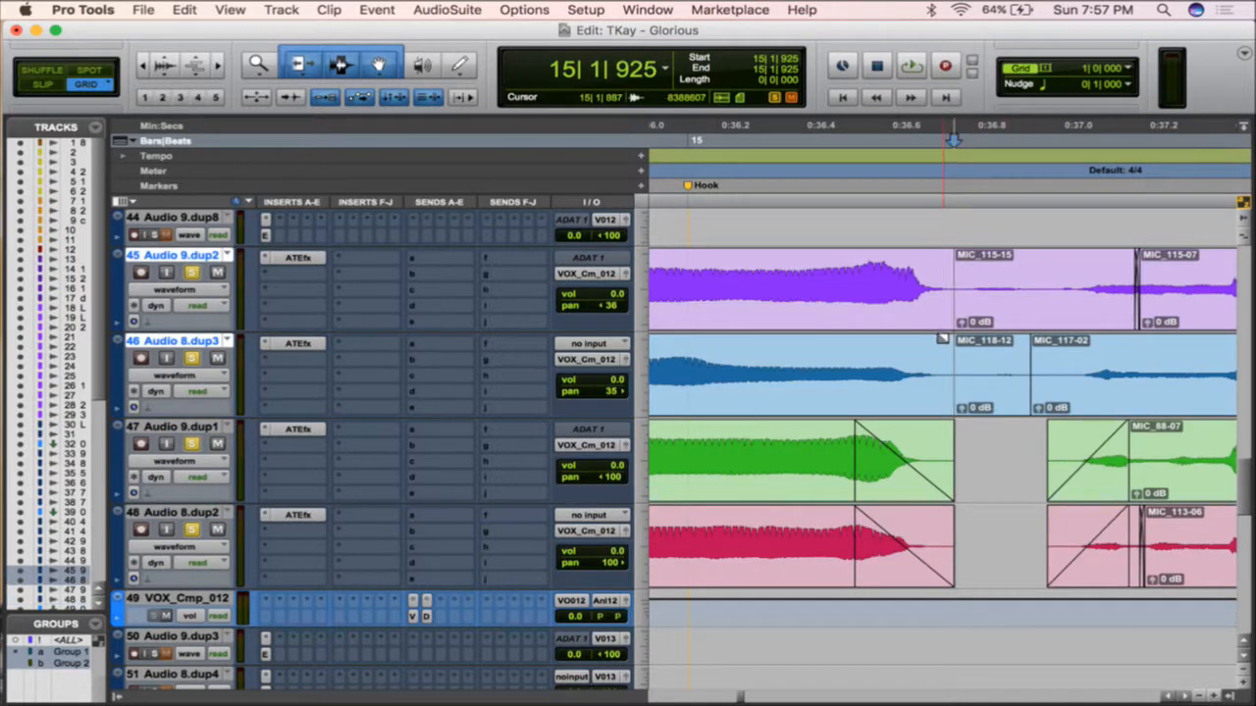
pyautogui.moveTo(944, 341); pyautogui.dragTo(917, 344)
pyautogui.click(992, 393)
pyautogui.press('Delete')
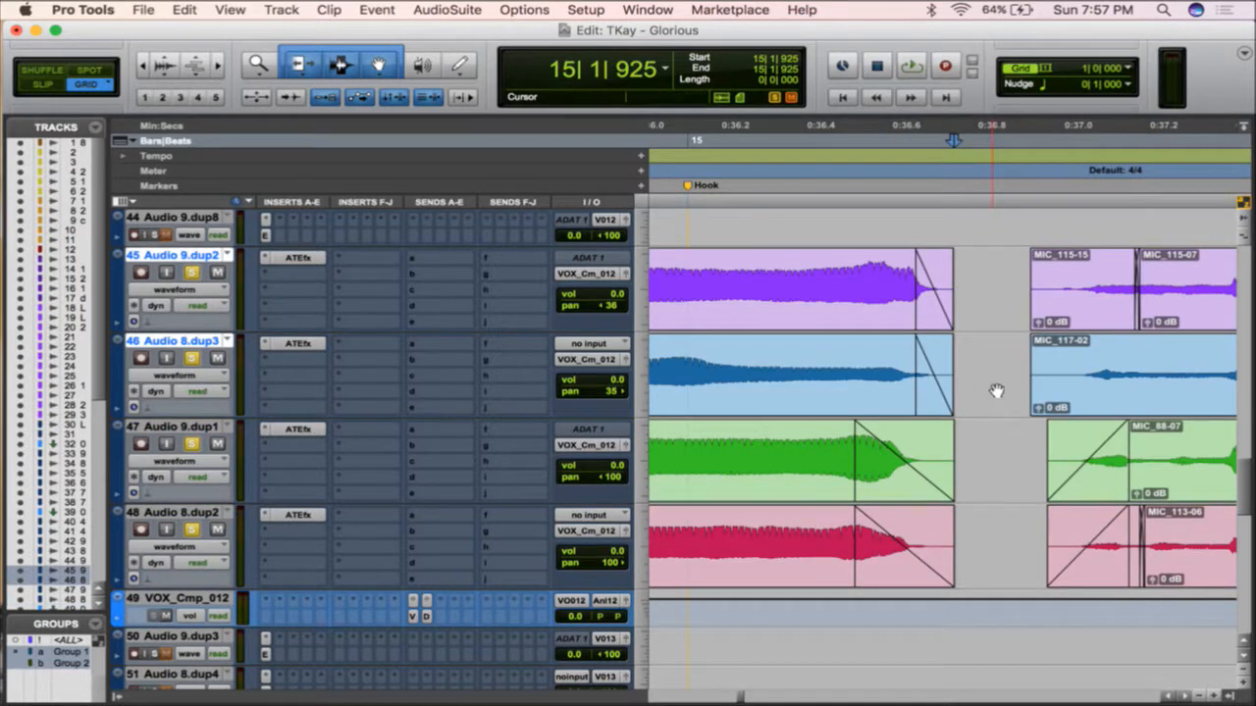
pyautogui.moveTo(1036, 376); pyautogui.dragTo(981, 384)
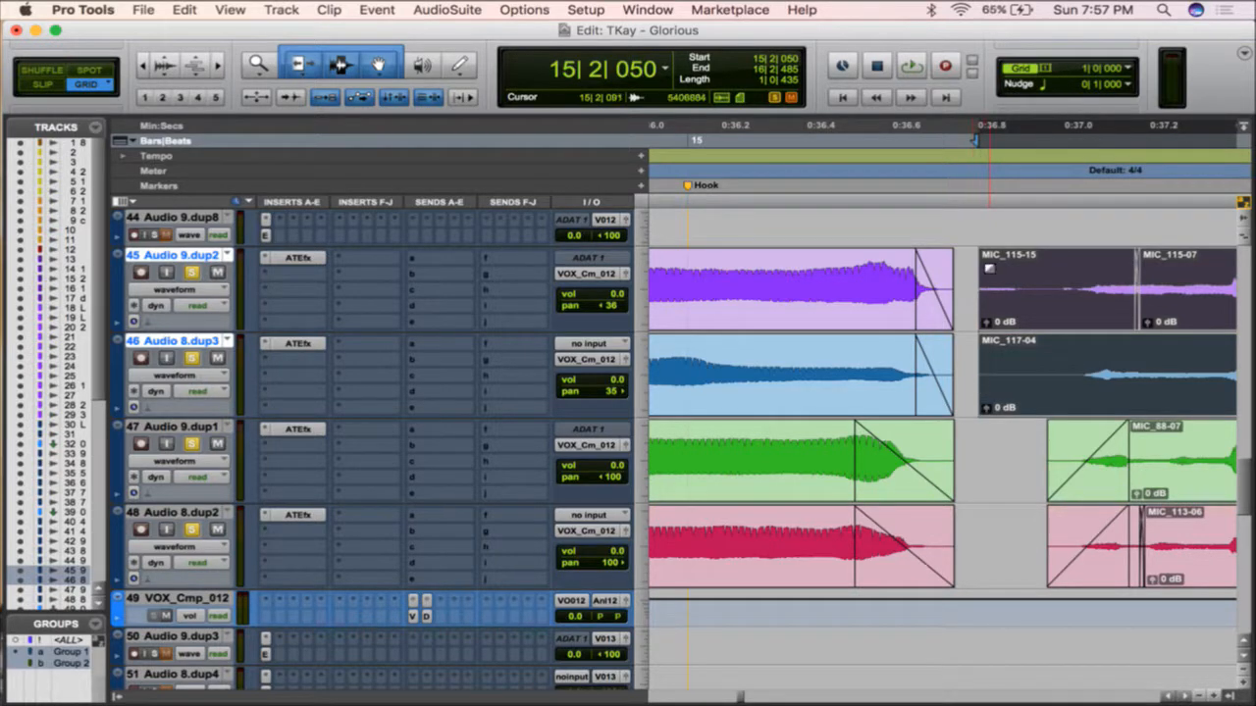
pyautogui.moveTo(989, 268); pyautogui.dragTo(1098, 272)
# - Add short crossfades at the clip boundaries before MIC_115-08 on track 45 and MIC_113-07 on track 48
pyautogui.hscroll(5, 1098, 271)
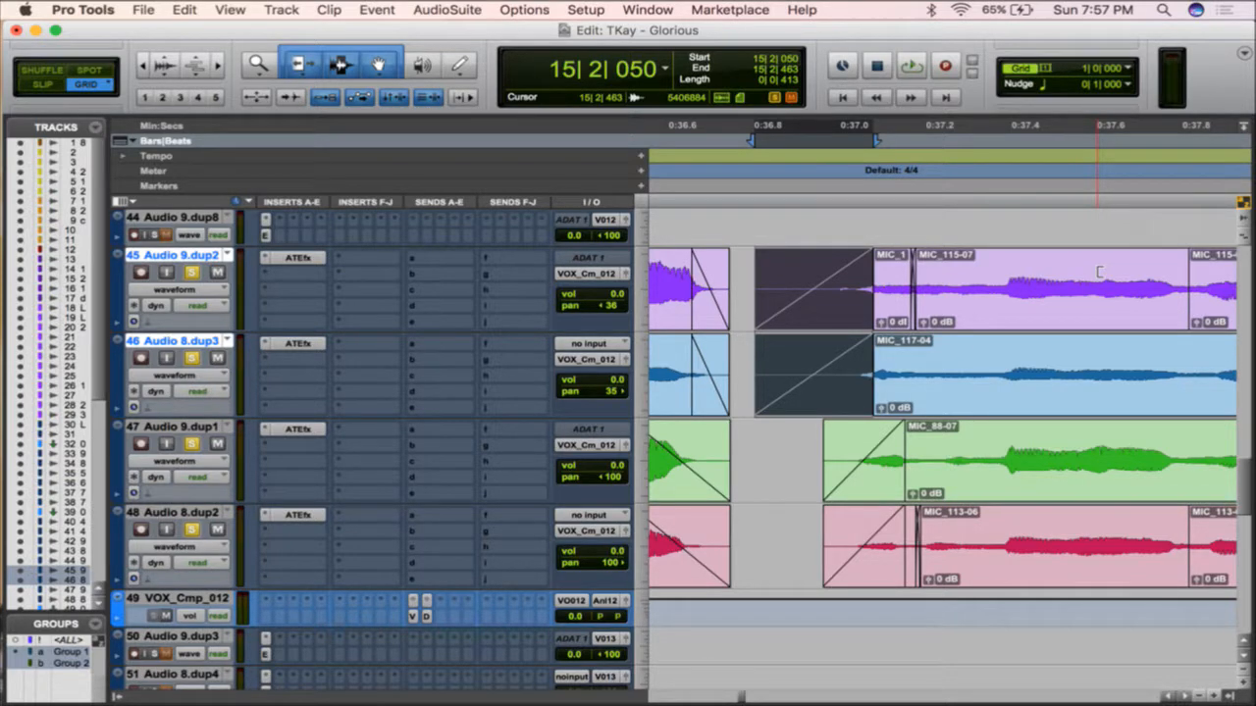
pyautogui.scroll(2, 1099, 272)
pyautogui.hscroll(3, 1106, 288)
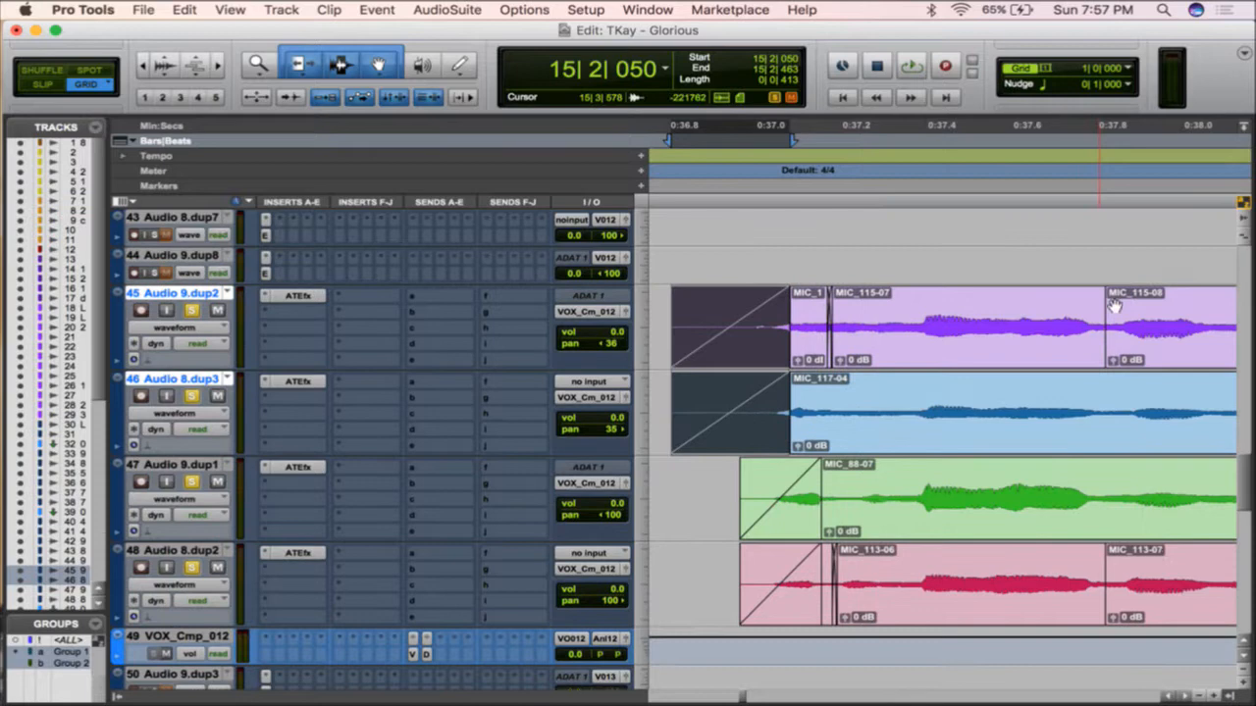
pyautogui.click(1109, 359)
pyautogui.moveTo(1107, 360); pyautogui.dragTo(1110, 360)
pyautogui.hscroll(4, 1110, 360)
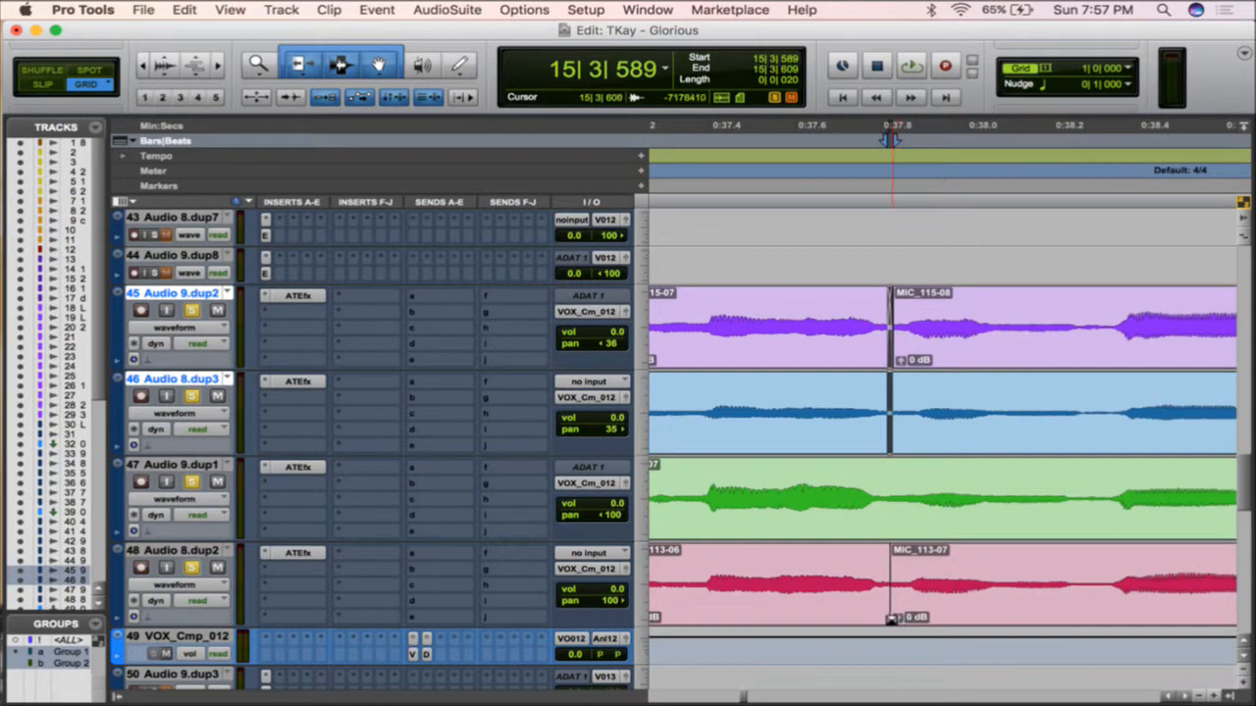
pyautogui.moveTo(890, 619); pyautogui.dragTo(888, 620)
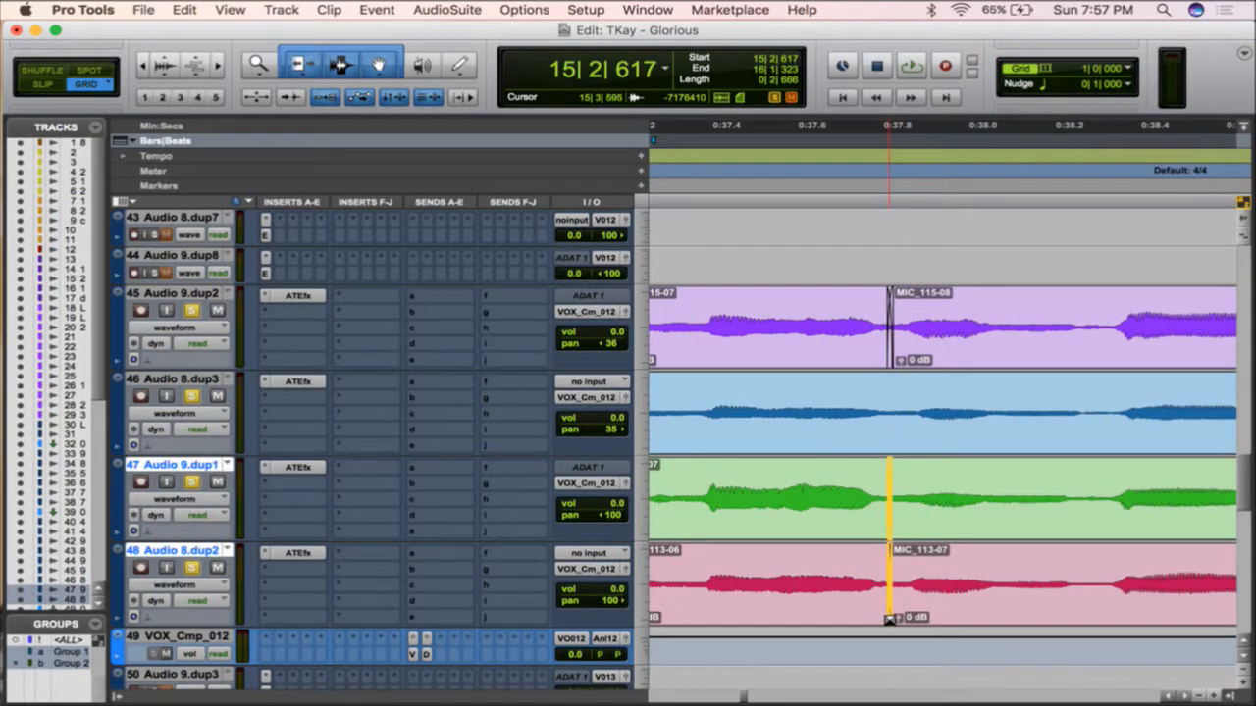
# - Mark the quiet gap from 15|4|301 to 15|4|414 on tracks 45 and 46 and audition the passage from 15|3|879
pyautogui.hscroll(3, 888, 619)
pyautogui.hscroll(1, 906, 611)
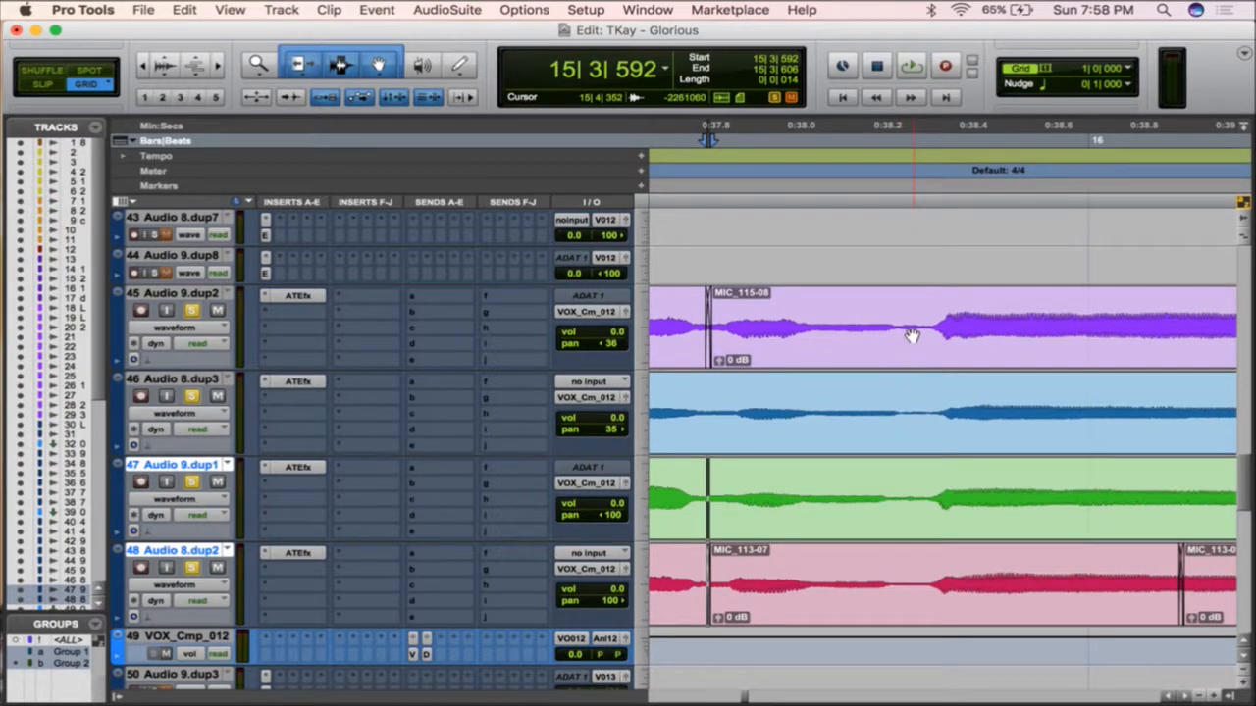
pyautogui.moveTo(899, 329); pyautogui.dragTo(932, 360)
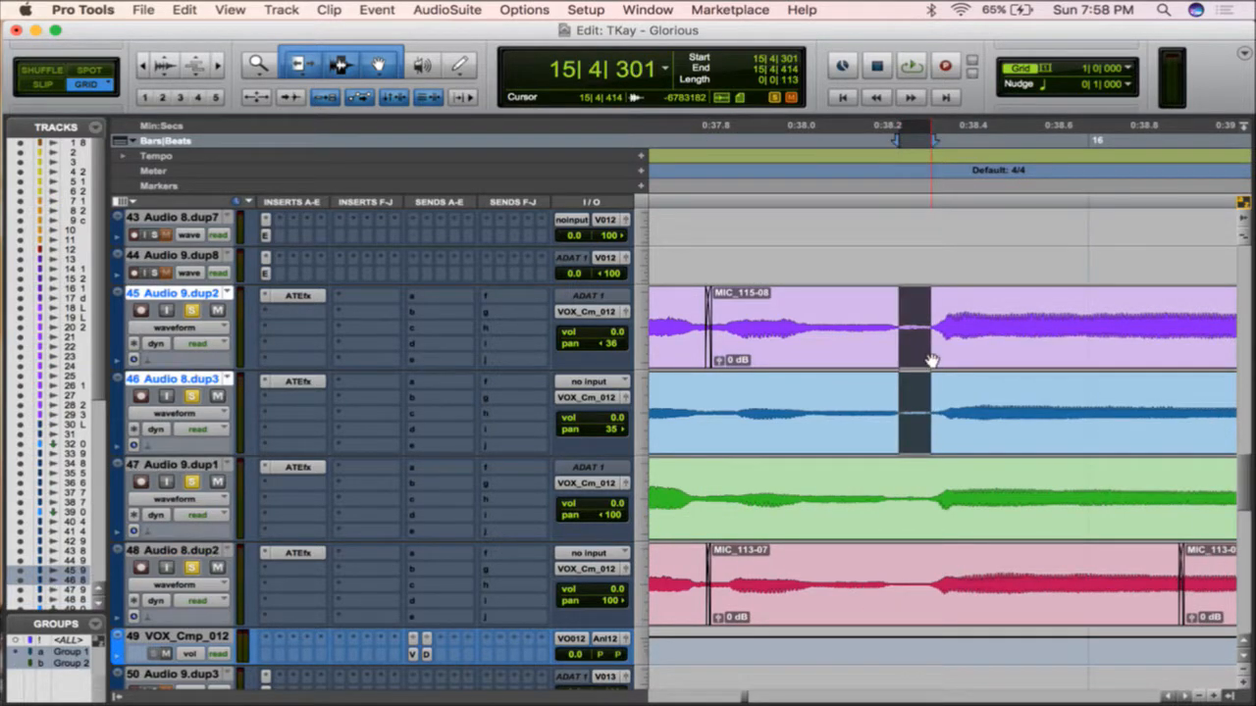
pyautogui.click(789, 310)
pyautogui.press('space')
pyautogui.press('space')
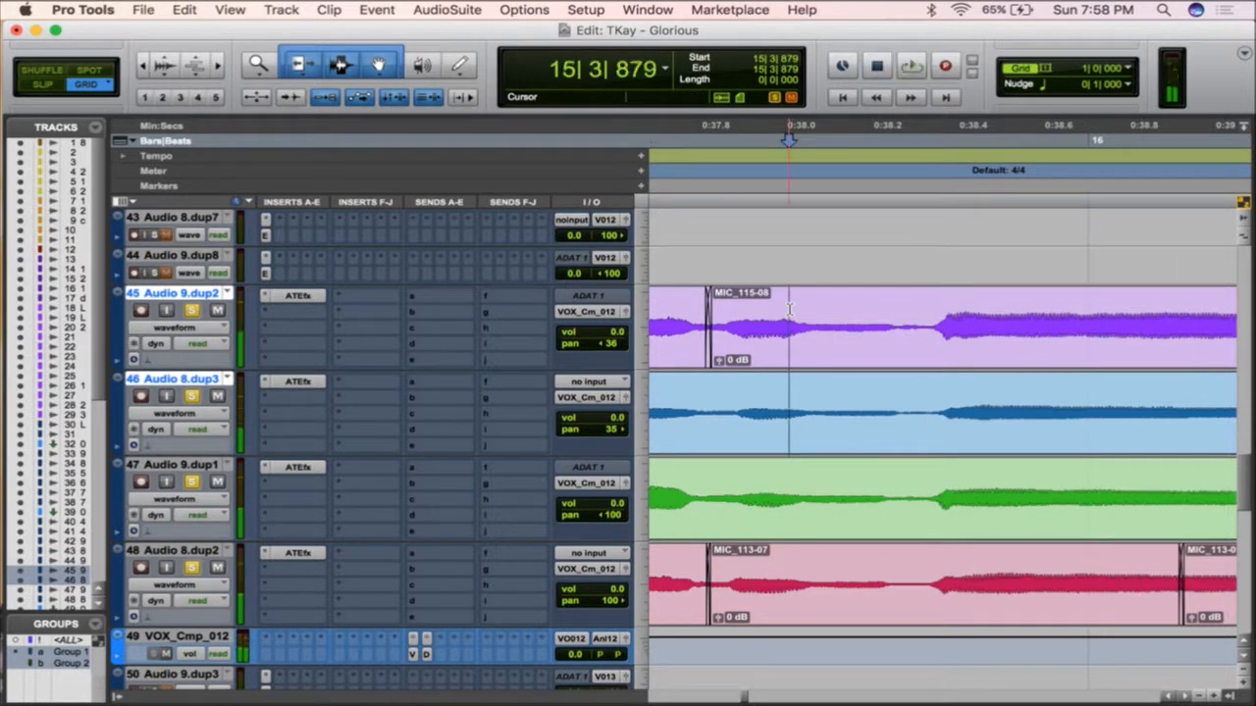
pyautogui.press('space')
pyautogui.press('space')
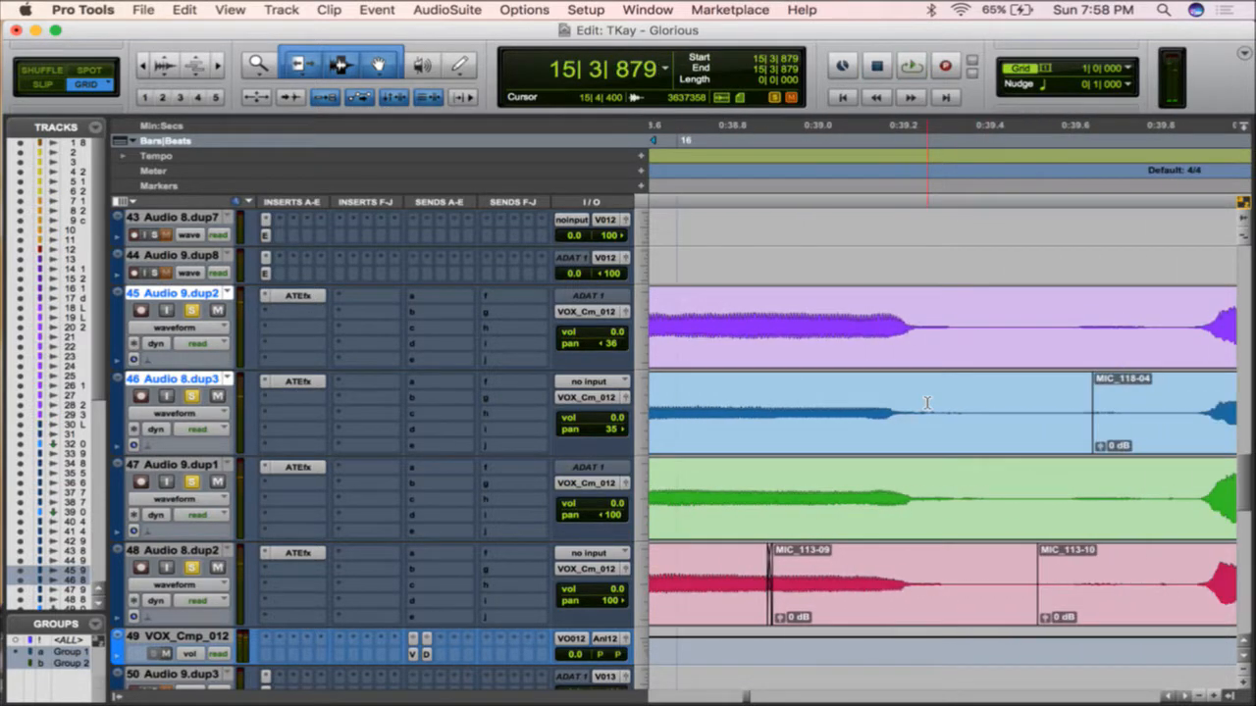
# - Split tracks 47 and 48 at 16|2|033, fade out from 16|1|714 and delete the slivers before MIC_113-10
pyautogui.click(964, 481)
pyautogui.press('b')
pyautogui.moveTo(957, 465); pyautogui.dragTo(883, 469)
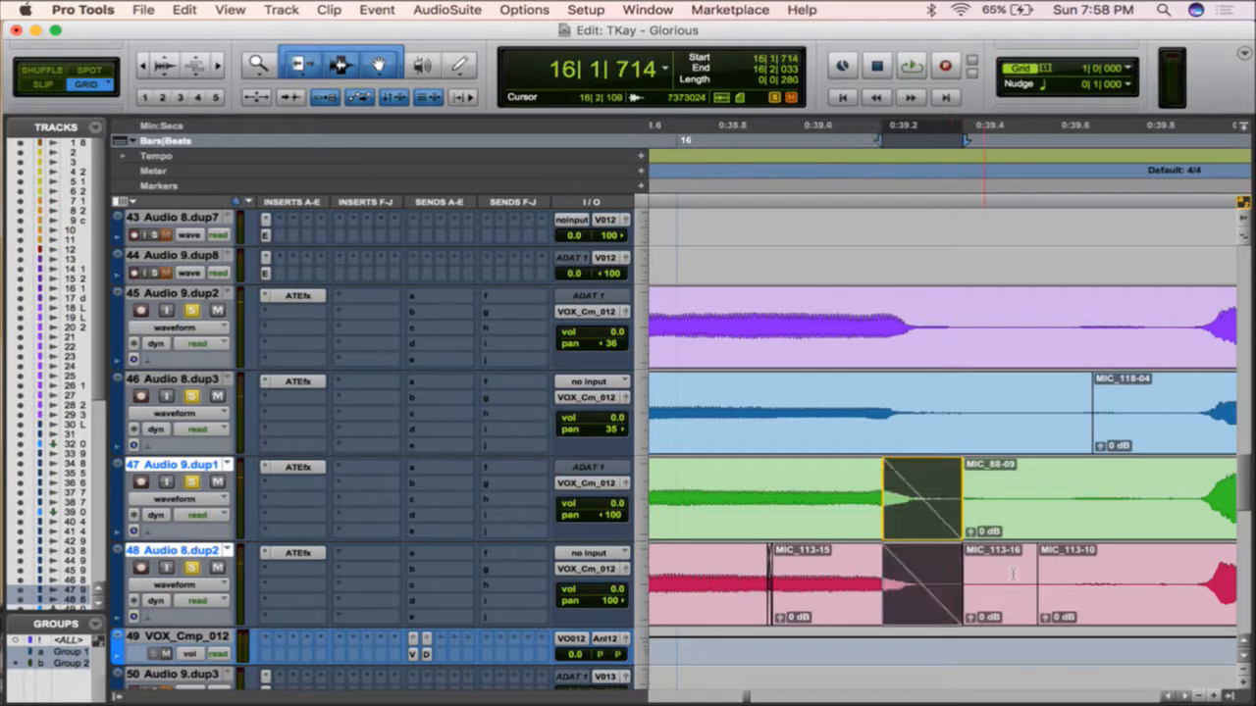
pyautogui.click(1009, 591)
pyautogui.press('Delete')
# - Trim the clips after the gap on tracks 47 and 48 to start just before the next word and fade them in
pyautogui.hscroll(3, 1009, 588)
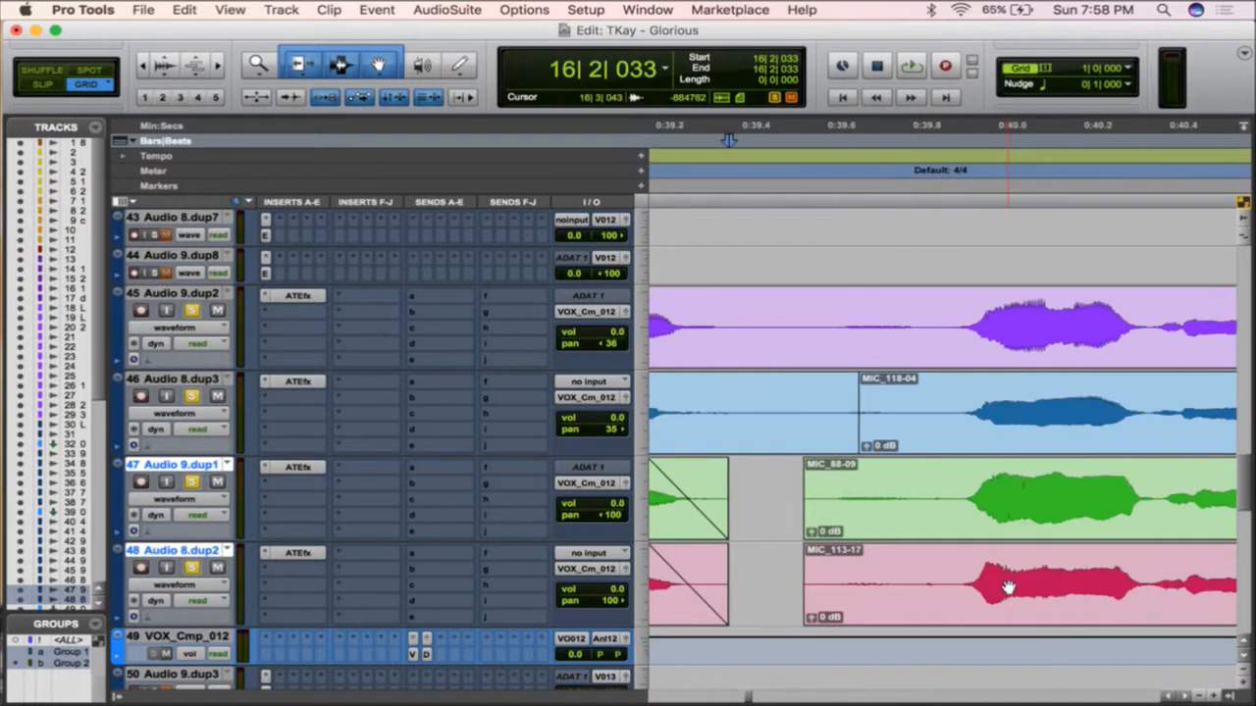
pyautogui.click(946, 487)
pyautogui.press('a')
pyautogui.moveTo(950, 469); pyautogui.dragTo(1020, 470)
# - Split tracks 45 and 46 at 16|2|105 with a fade-out, delete the slivers up to 16|2|485 and fade in until 16|2|935
pyautogui.click(750, 299)
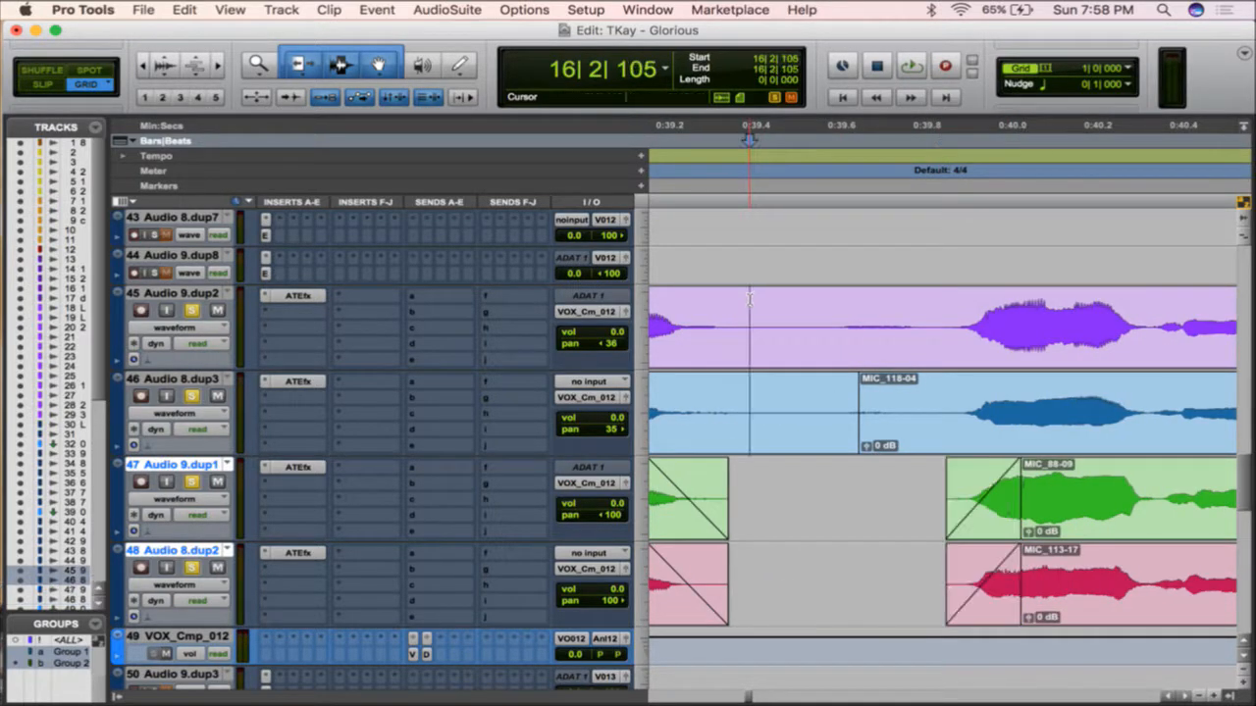
pyautogui.press('b')
pyautogui.moveTo(736, 294); pyautogui.dragTo(665, 296)
pyautogui.doubleClick(809, 419)
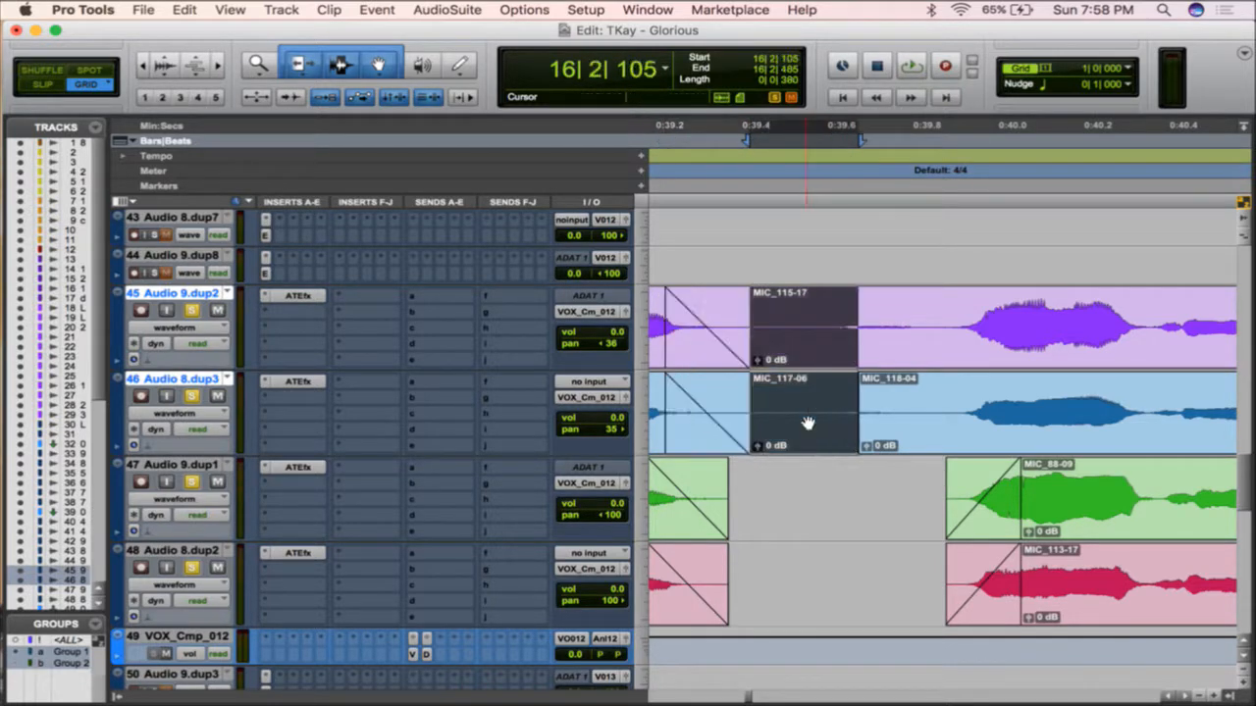
pyautogui.press('Delete')
pyautogui.moveTo(862, 292); pyautogui.dragTo(991, 294)
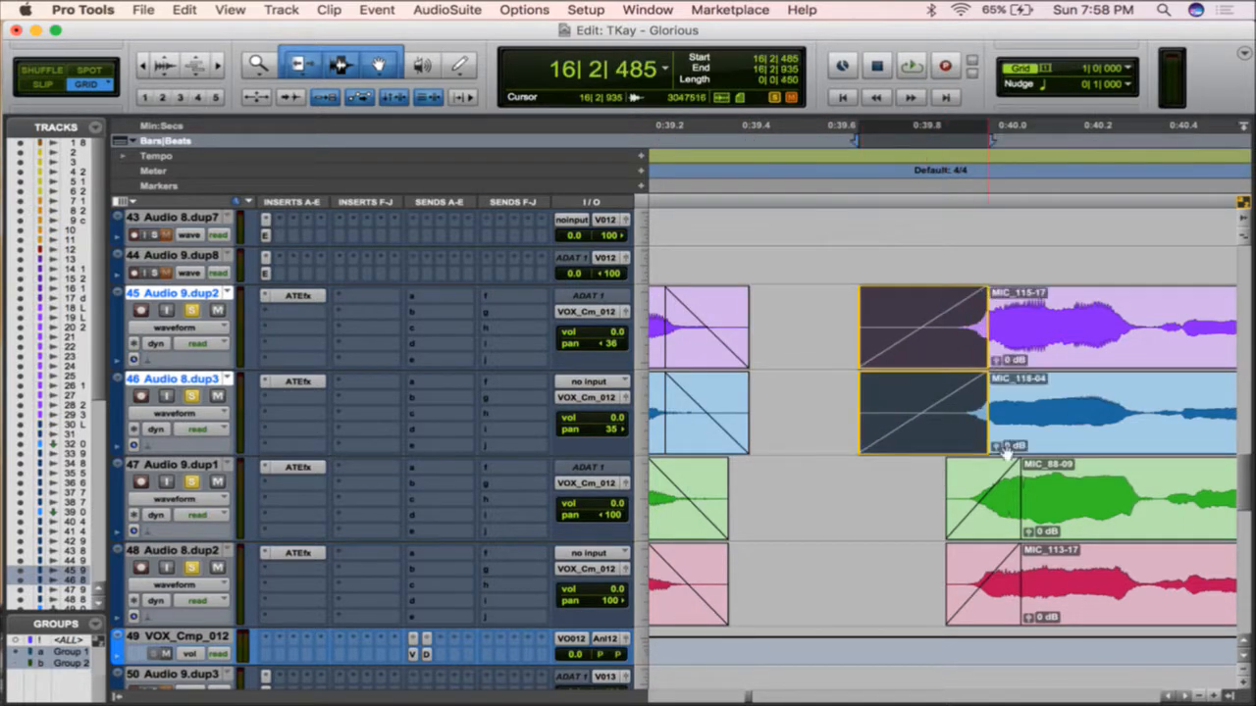
# - Play back the vocal stack from 16|3|555 to check the pause between the words
pyautogui.hscroll(5, 1007, 453)
pyautogui.hscroll(2, 1006, 453)
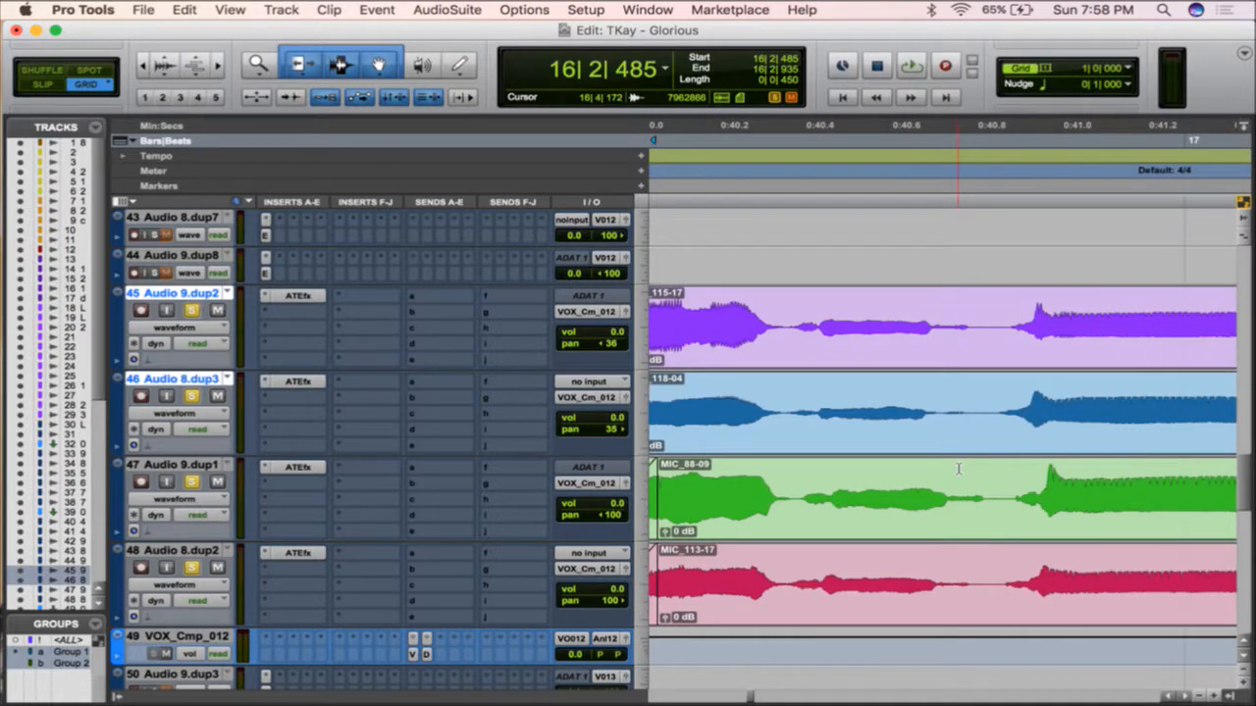
pyautogui.hscroll(1, 959, 468)
pyautogui.click(759, 319)
pyautogui.press('space')
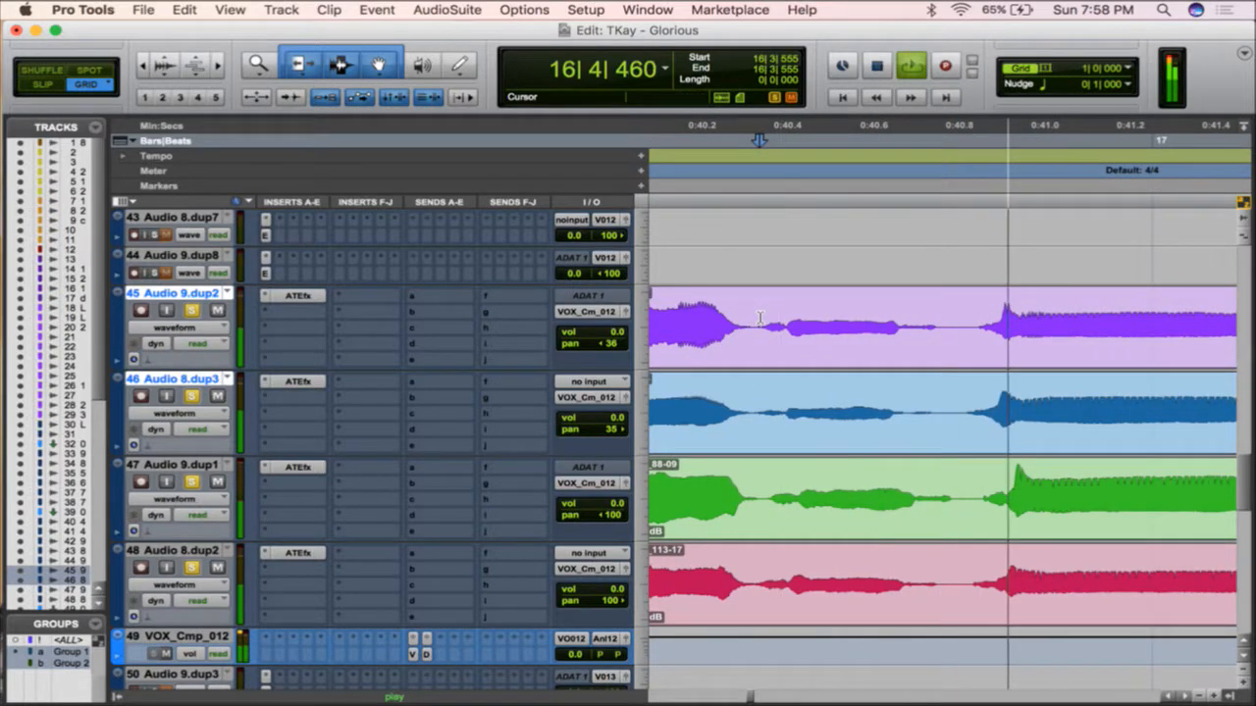
pyautogui.press('space')
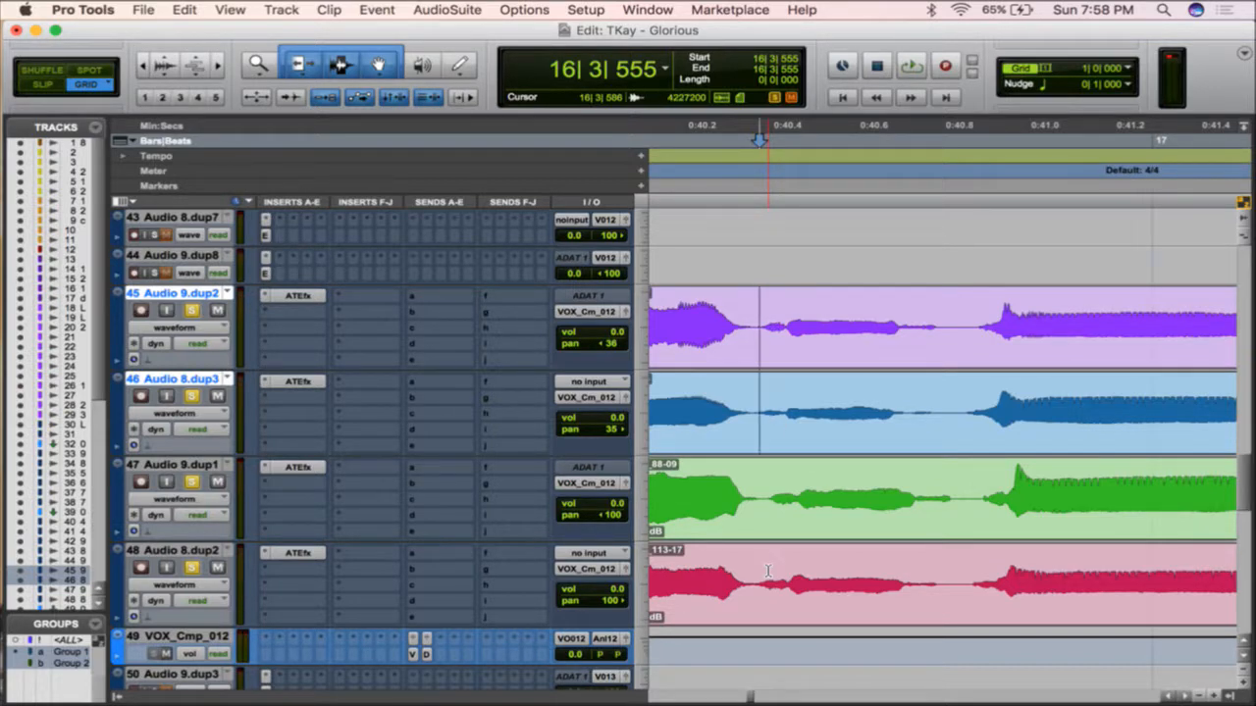
# - Split tracks 47 and 48 at 16|3|559 and tracks 45 and 46 at 16|3|541, with fades out and in at both splits
pyautogui.click(761, 479)
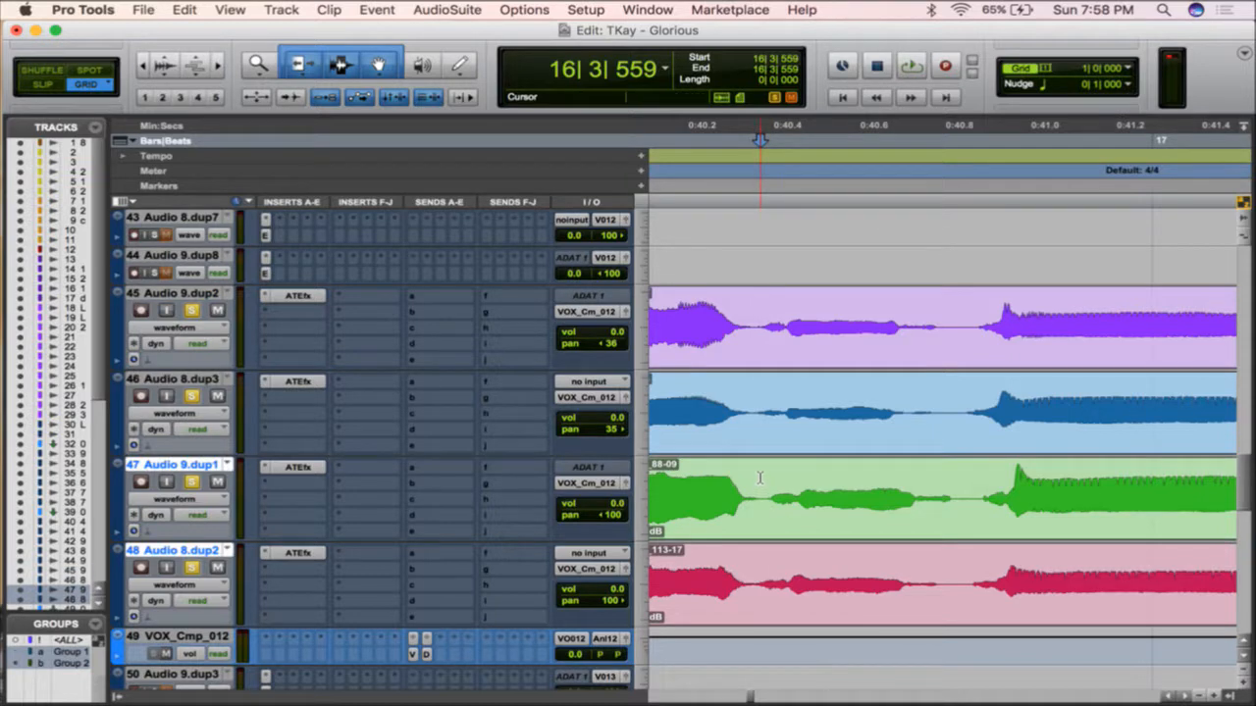
pyautogui.press('b')
pyautogui.moveTo(755, 472); pyautogui.dragTo(809, 471)
pyautogui.click(757, 308)
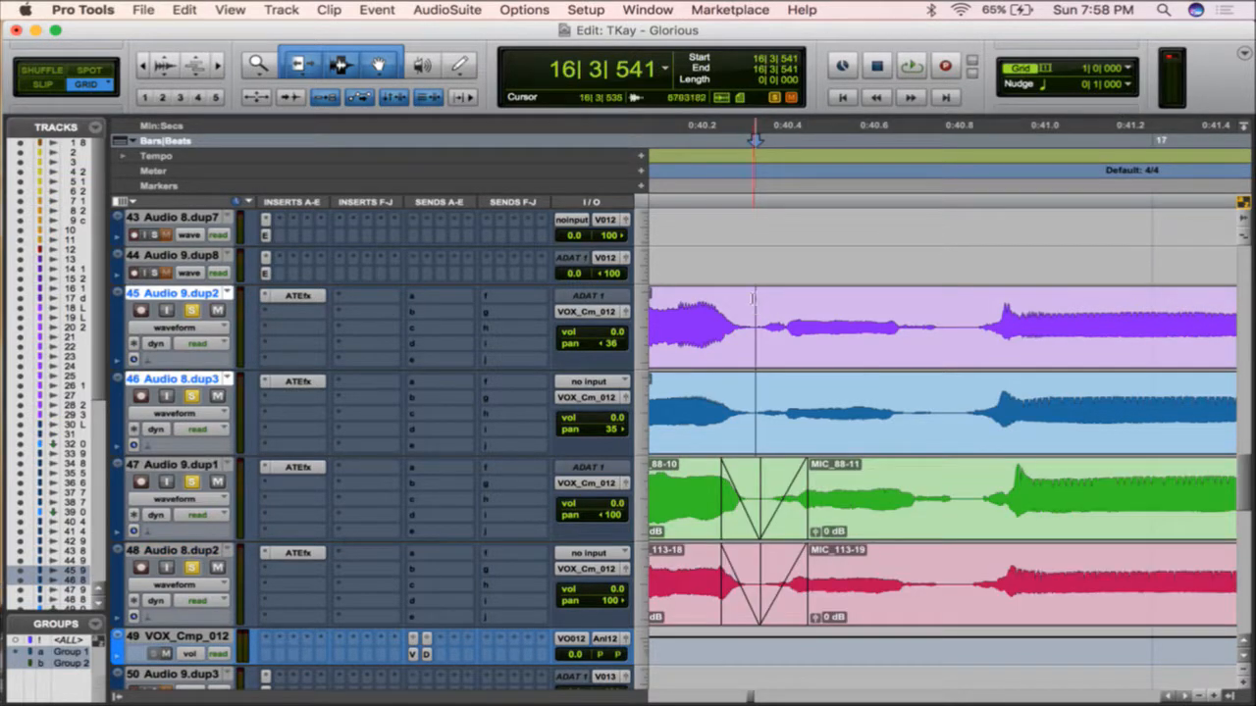
pyautogui.press('b')
pyautogui.moveTo(754, 292)
pyautogui.mouseDown()
pyautogui.moveTo(723, 294)
pyautogui.moveTo(801, 293)
pyautogui.mouseUp()
# - Audition the edited stack from 16|3|108 with a wider view of the hook
pyautogui.press('r')
pyautogui.click(784, 320)
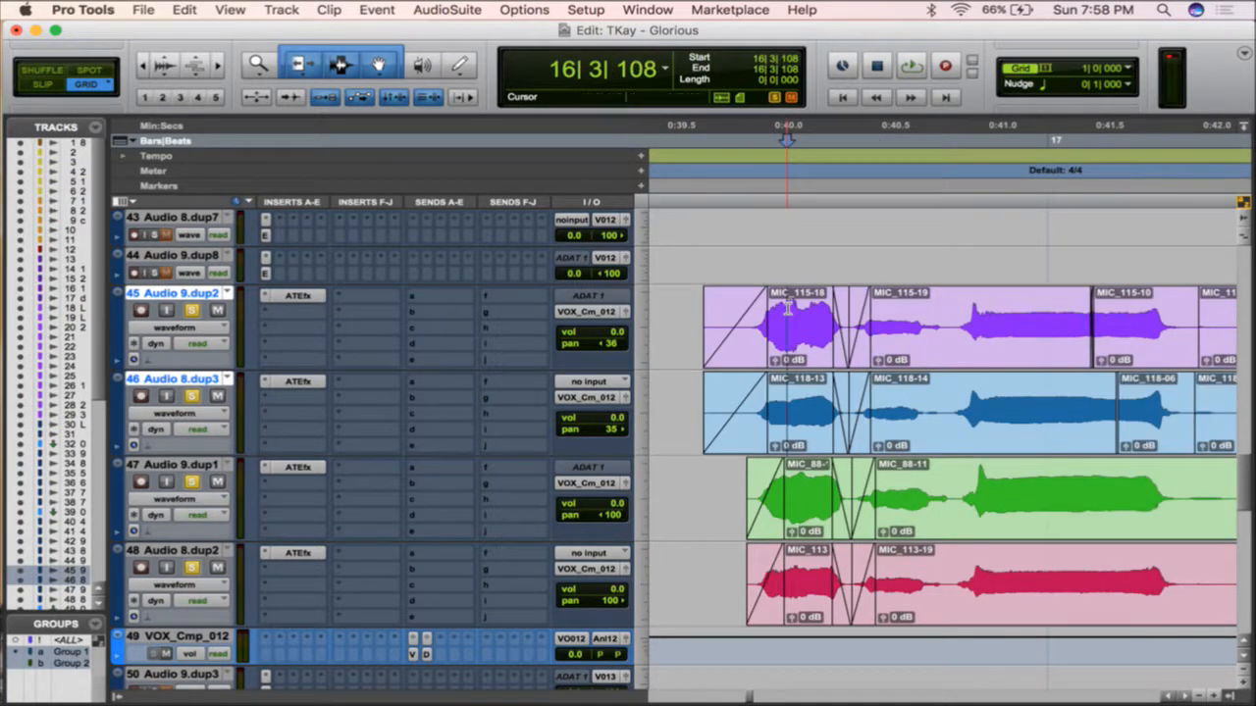
pyautogui.press('space')
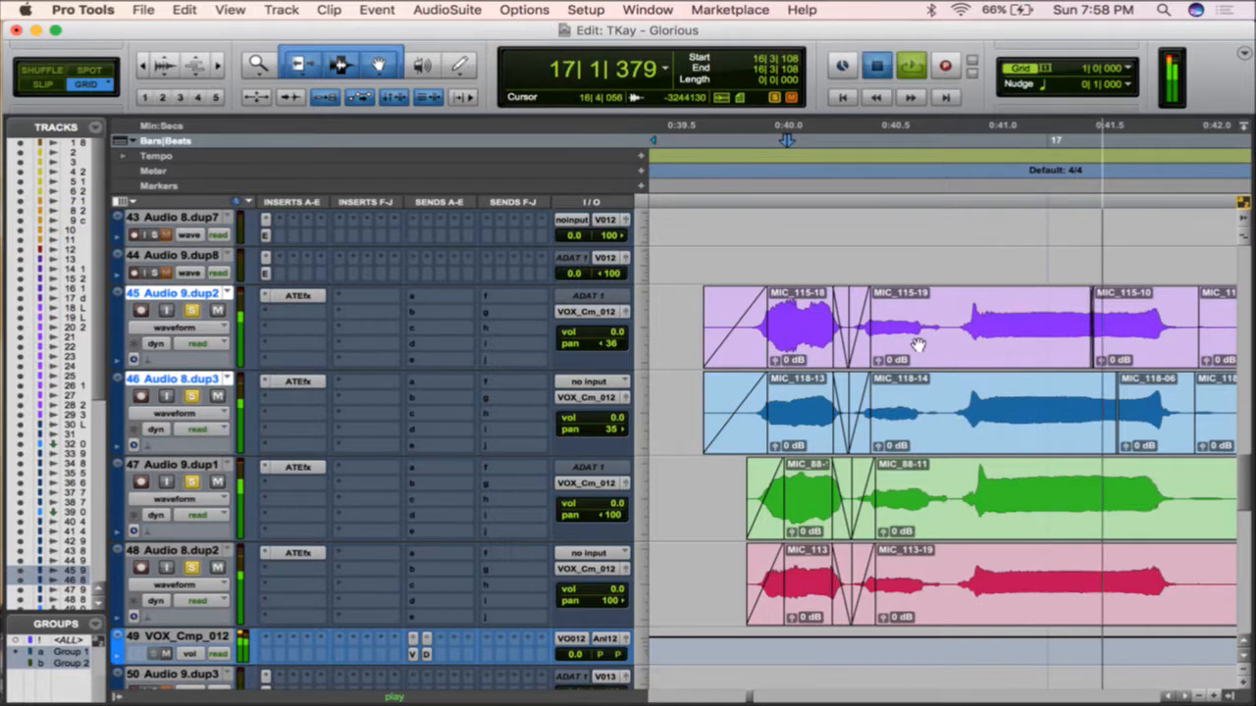
pyautogui.press('space')
pyautogui.press('space')
pyautogui.press('space')
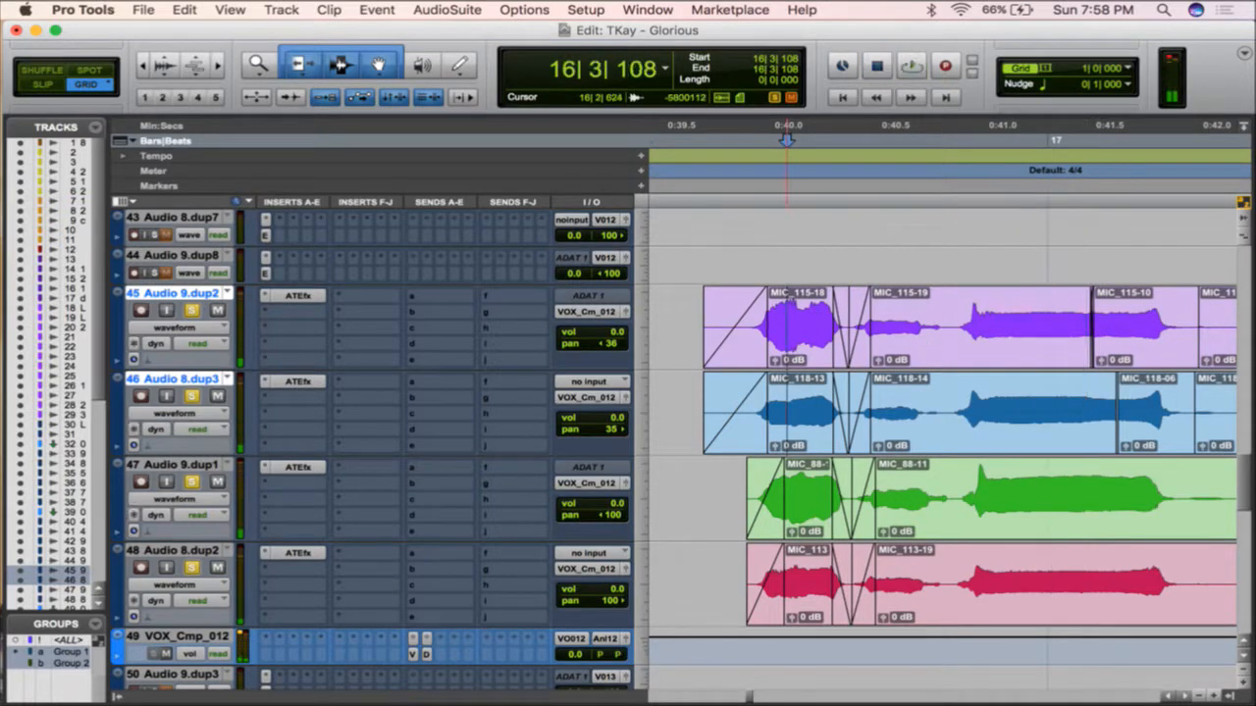
# - Lower the volume of the VOX_Cmp_012 track to -3.3 dB and play back the hook from 16|3|108
pyautogui.click(565, 652)
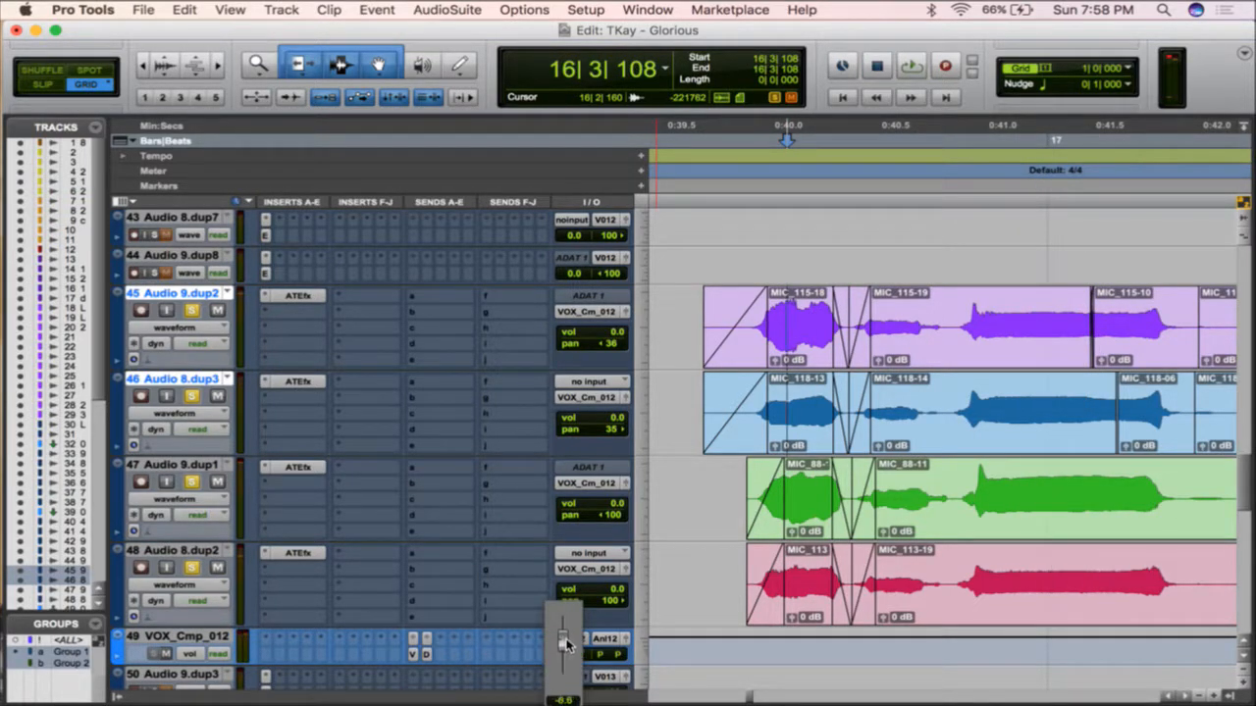
pyautogui.moveTo(565, 638); pyautogui.dragTo(565, 638)
pyautogui.press('space')
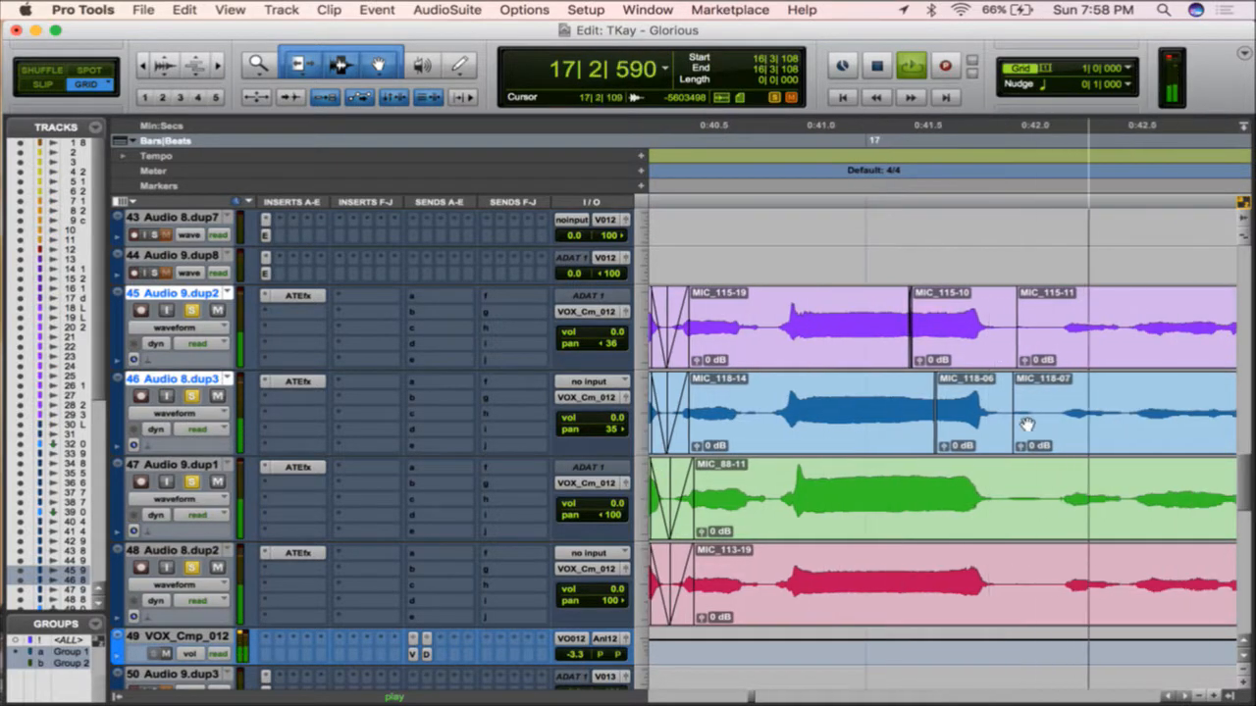
pyautogui.press('space')
# - Audition tracks 47 and 48 from 17|1|940, split them there and fade out the clips ending at the split
pyautogui.click(1001, 484)
pyautogui.press('space')
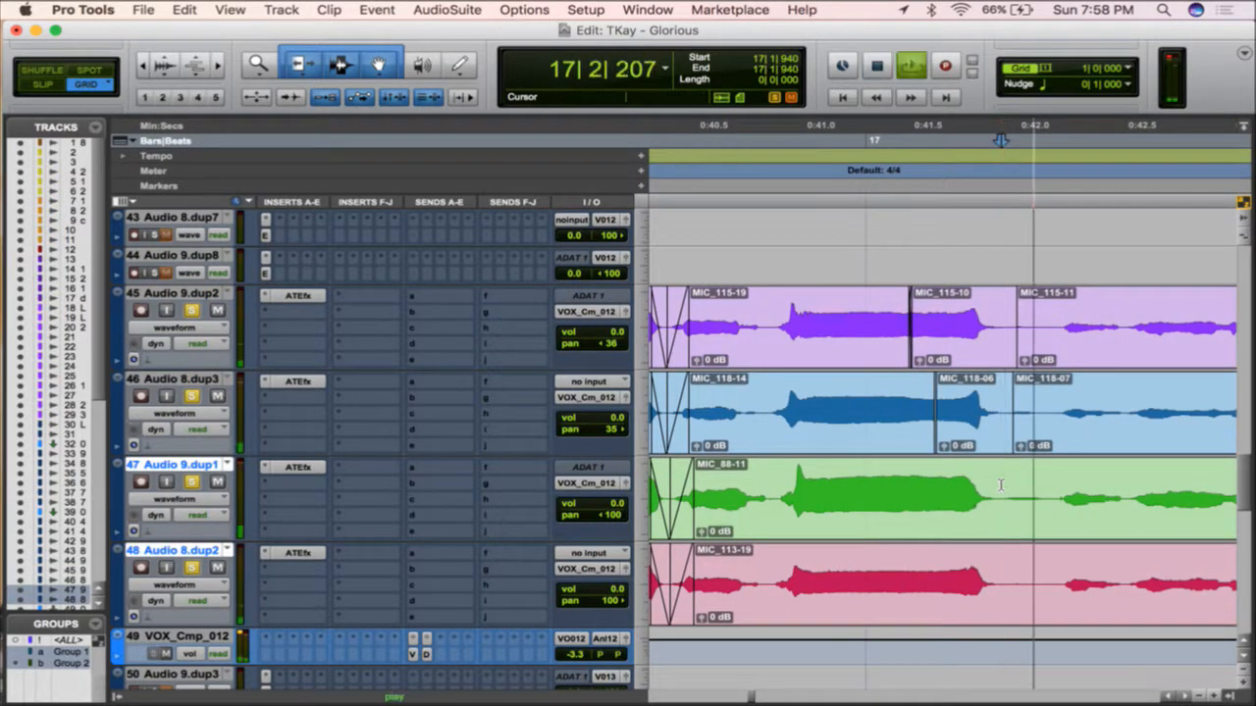
pyautogui.press('space')
pyautogui.press('b')
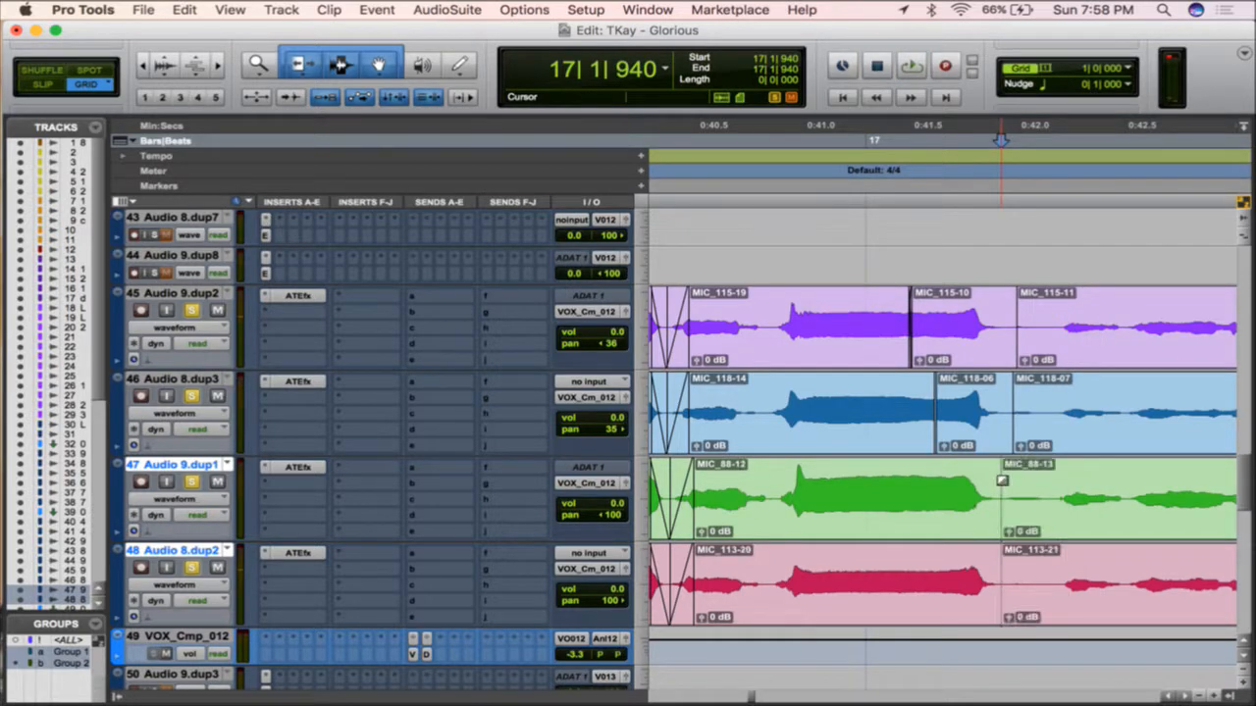
pyautogui.moveTo(989, 474); pyautogui.dragTo(959, 472)
# - Trim the clips after the split on tracks 47 and 48 to start at 17|2|328 and fade them in until 17|2|512
pyautogui.click(1051, 478)
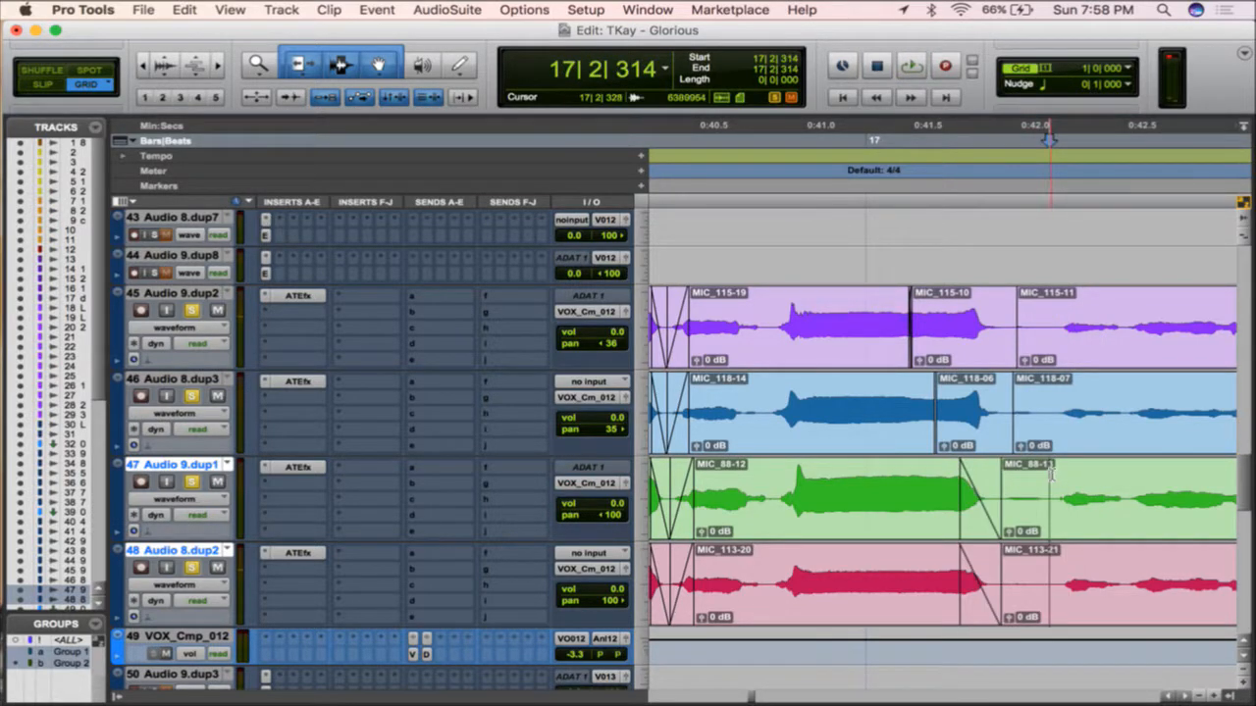
pyautogui.press('a')
pyautogui.moveTo(1051, 479); pyautogui.dragTo(1079, 478)
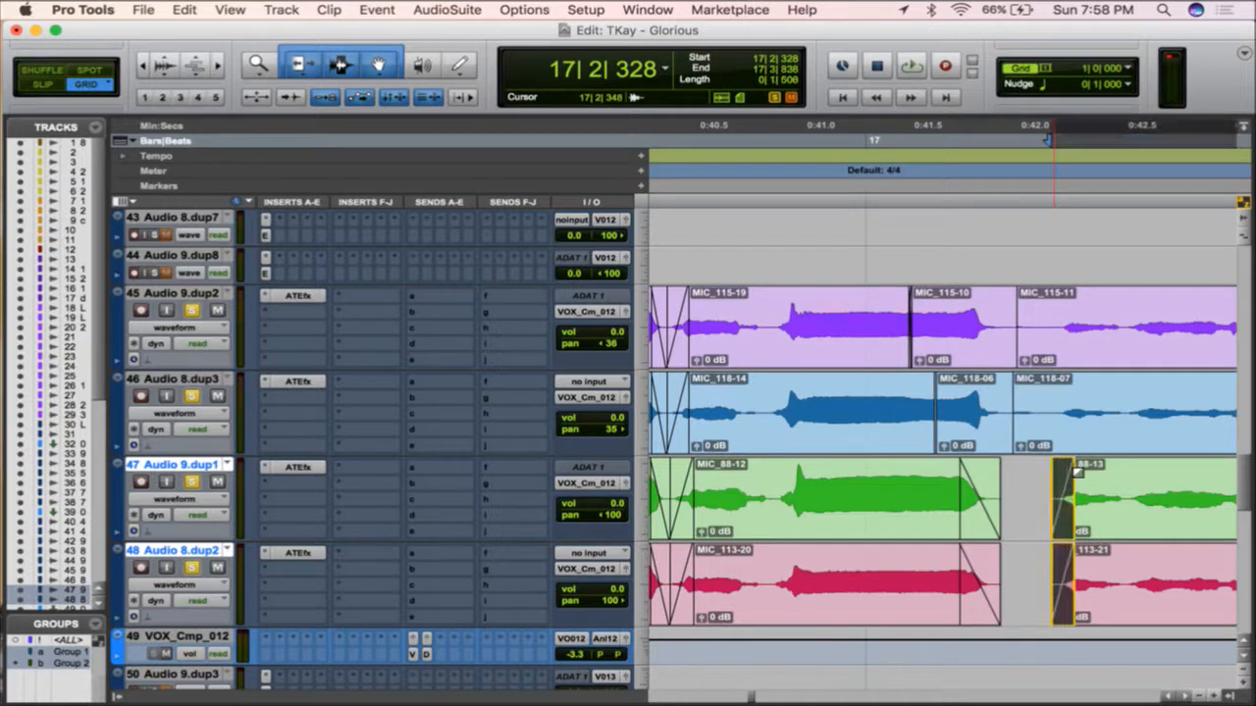
pyautogui.press('f')
pyautogui.press('t')
pyautogui.press('t')
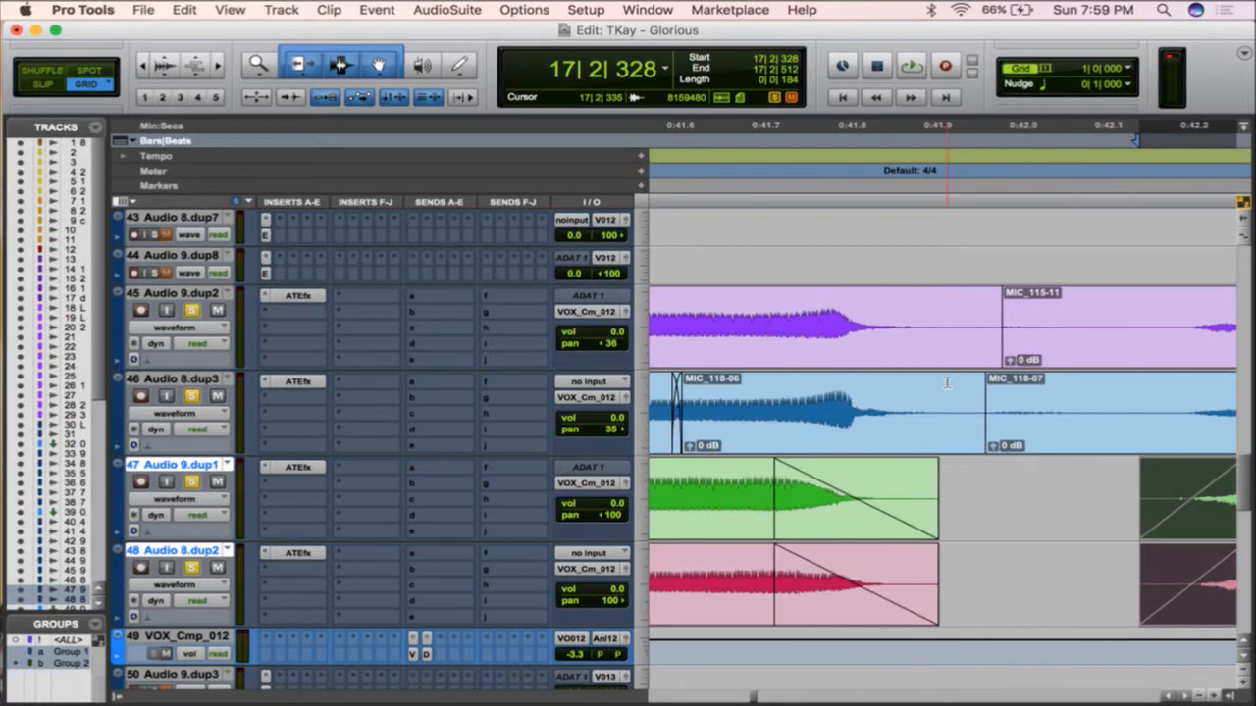
# - Trim the clip ends on tracks 45 and 46 to 17|1|933 and fade them out from 17|1|777
pyautogui.click(928, 305)
pyautogui.press('s')
pyautogui.moveTo(918, 297); pyautogui.dragTo(846, 298)
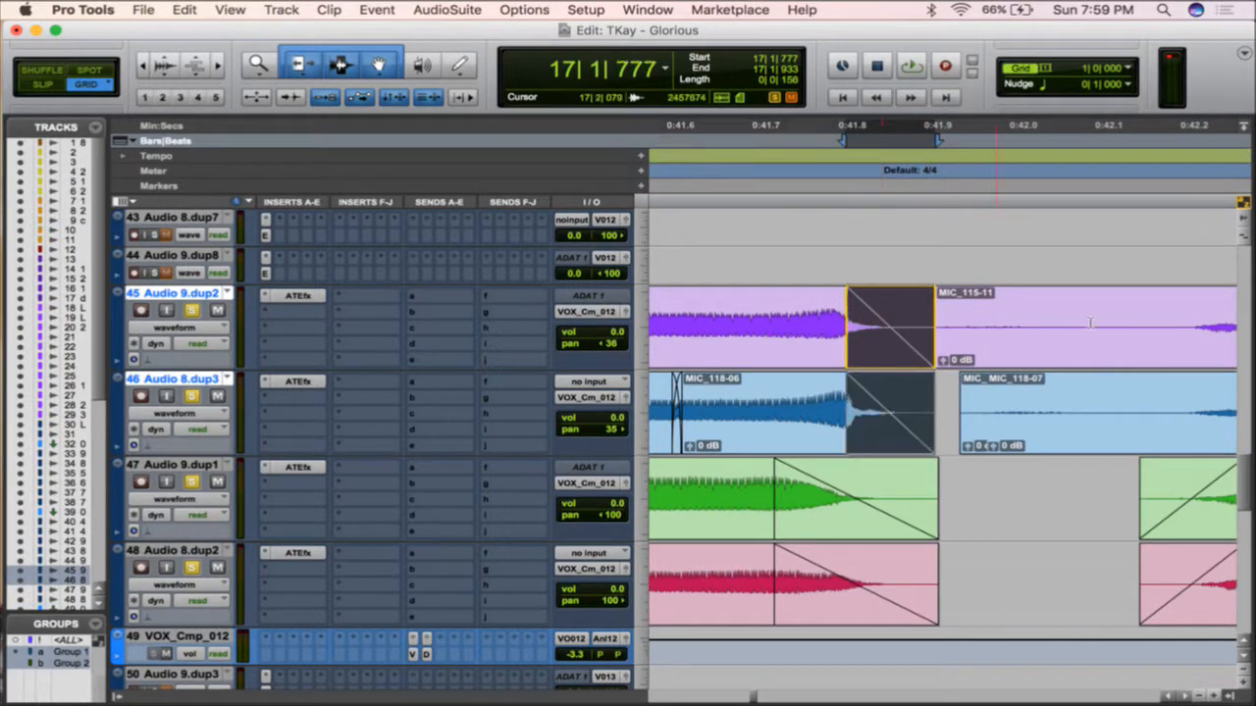
# - Trim the following clips on tracks 45 and 46 to start at 17|2|084 and fade them in until 17|2|456
pyautogui.click(999, 311)
pyautogui.press('a')
pyautogui.moveTo(998, 311); pyautogui.dragTo(1214, 304)
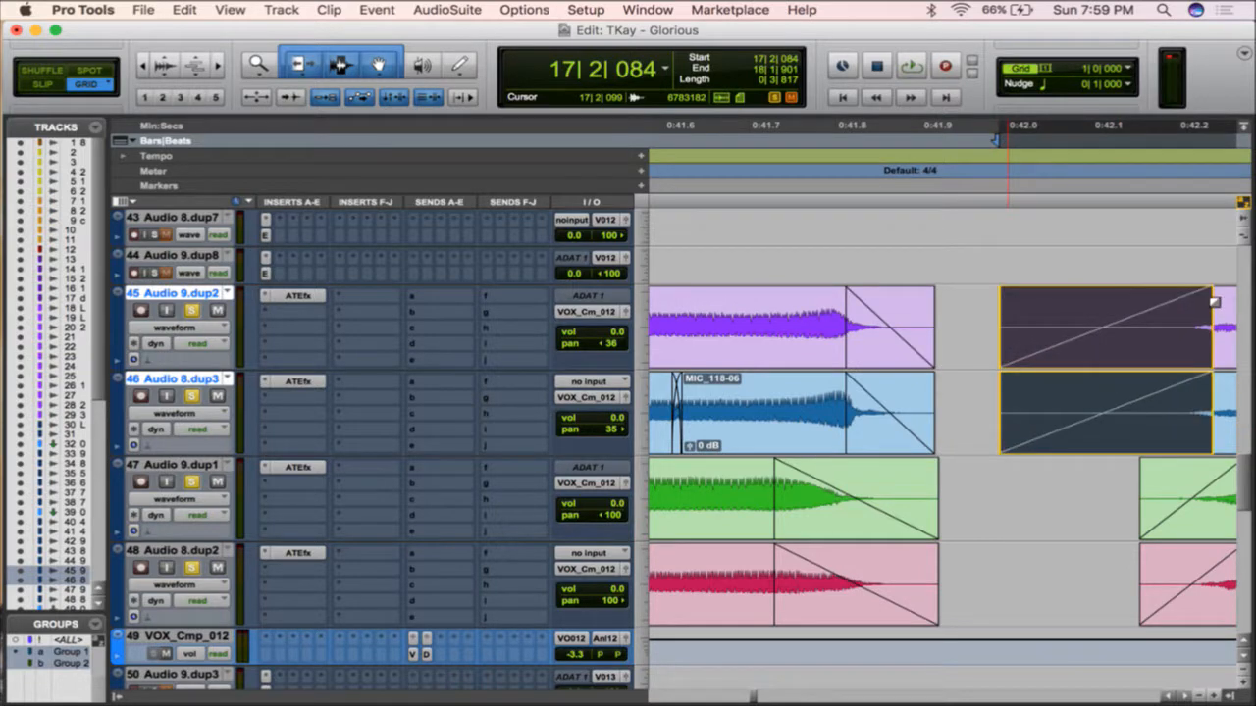
pyautogui.press('f')
pyautogui.press('r')
pyautogui.press('r')
pyautogui.hscroll(5, 1218, 387)
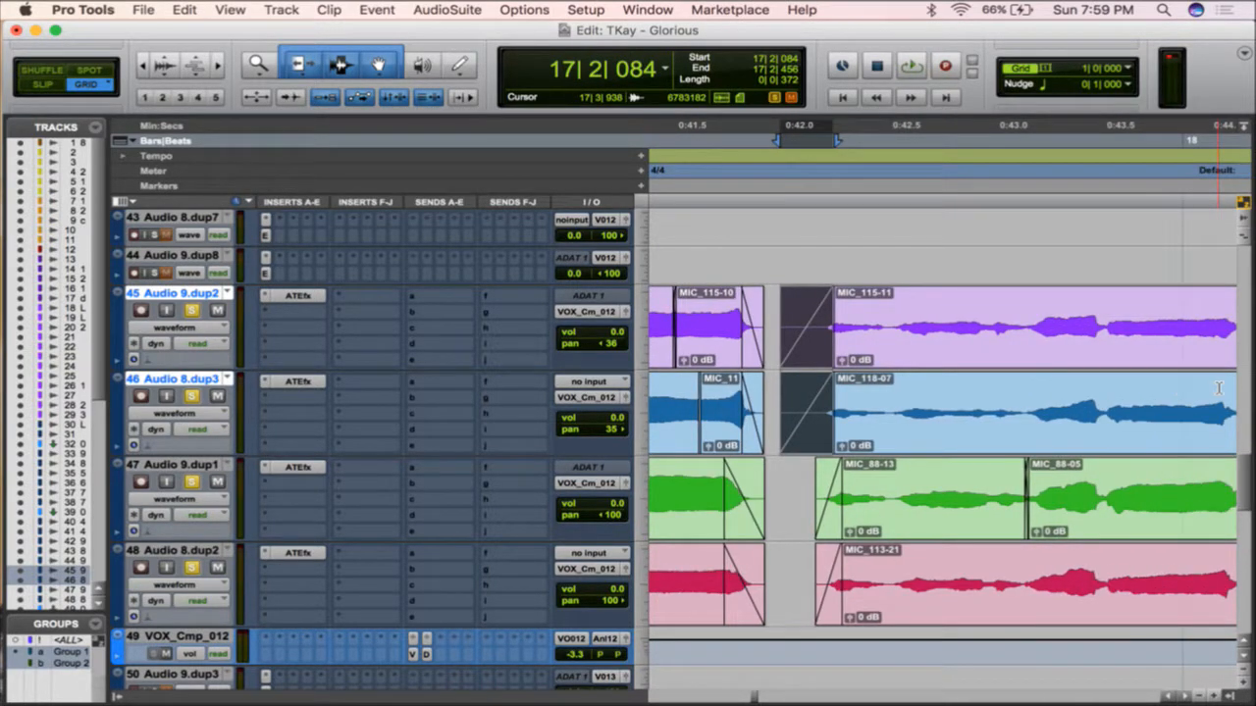
# - Audition the stacked tracks from 17|2|836 through the next phrase ending just after bar 18
pyautogui.press('t')
pyautogui.press('t')
pyautogui.hscroll(15, 1216, 390)
pyautogui.scroll(1, 1217, 392)
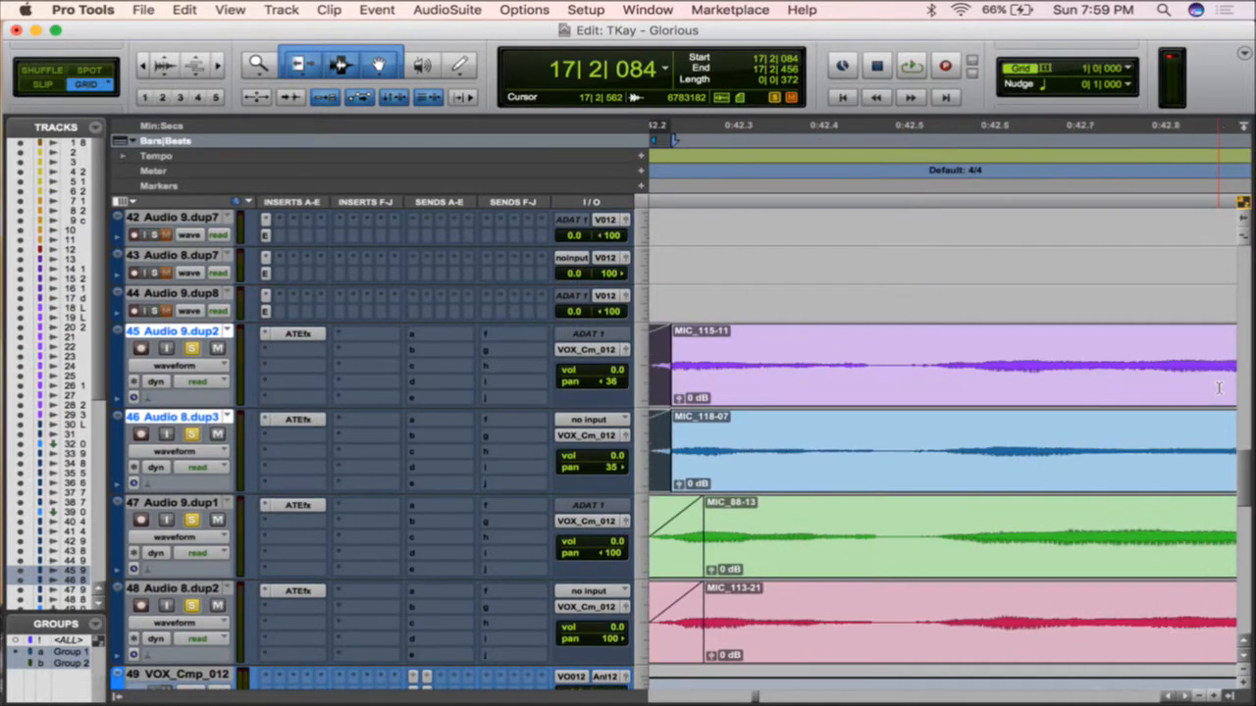
pyautogui.press('r')
pyautogui.click(847, 363)
pyautogui.press('space')
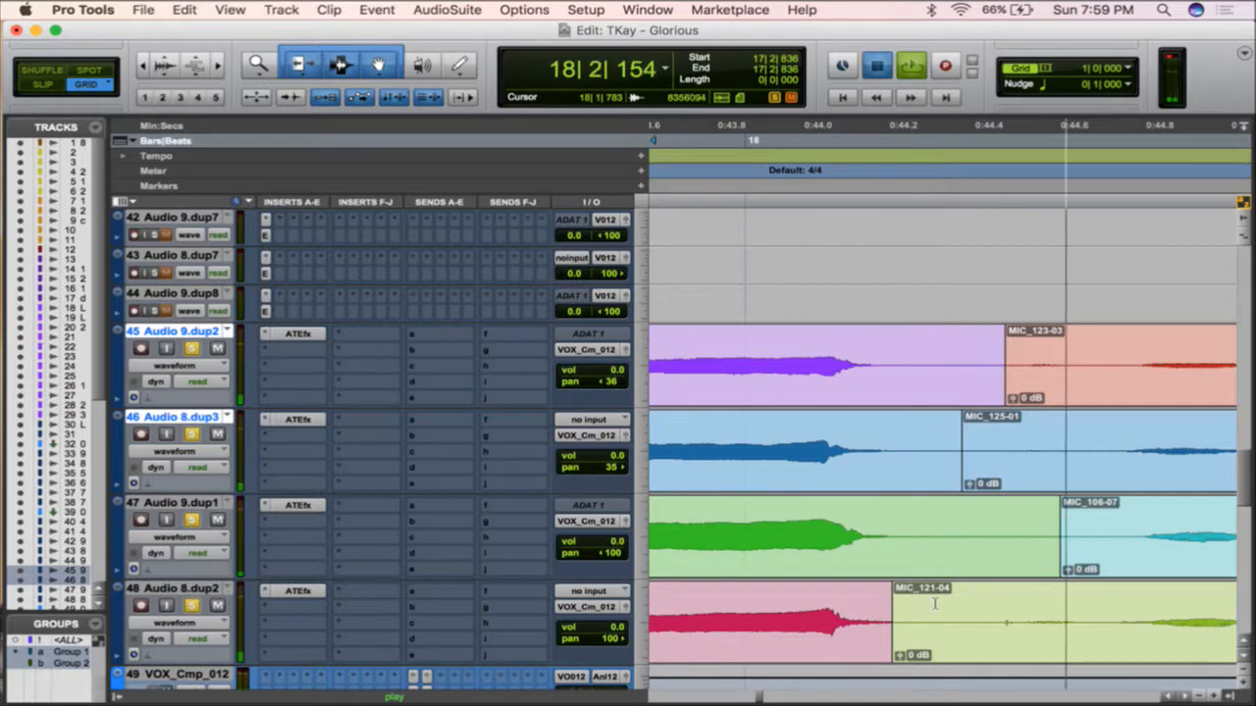
pyautogui.press('space')
# - Split the clips on tracks 47 and 48 at 18|1|483 and fade out the ends before the split
pyautogui.click(884, 525)
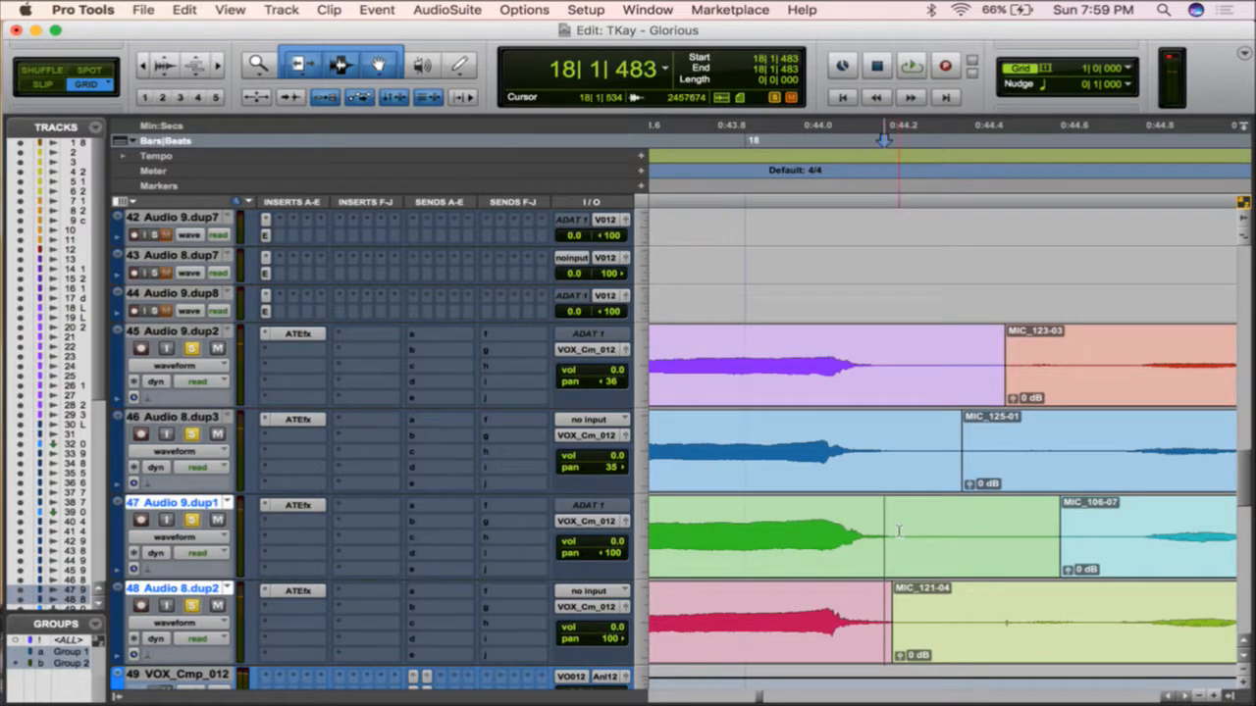
pyautogui.press('s')
pyautogui.moveTo(876, 502); pyautogui.dragTo(827, 500)
# - Trim the clip ends on tracks 45 and 46 to 18|1|599 with a fade-out from 18|1|315, and extend the faded ends on tracks 47 and 48 slightly
pyautogui.click(902, 344)
pyautogui.press('s')
pyautogui.moveTo(898, 333); pyautogui.dragTo(836, 334)
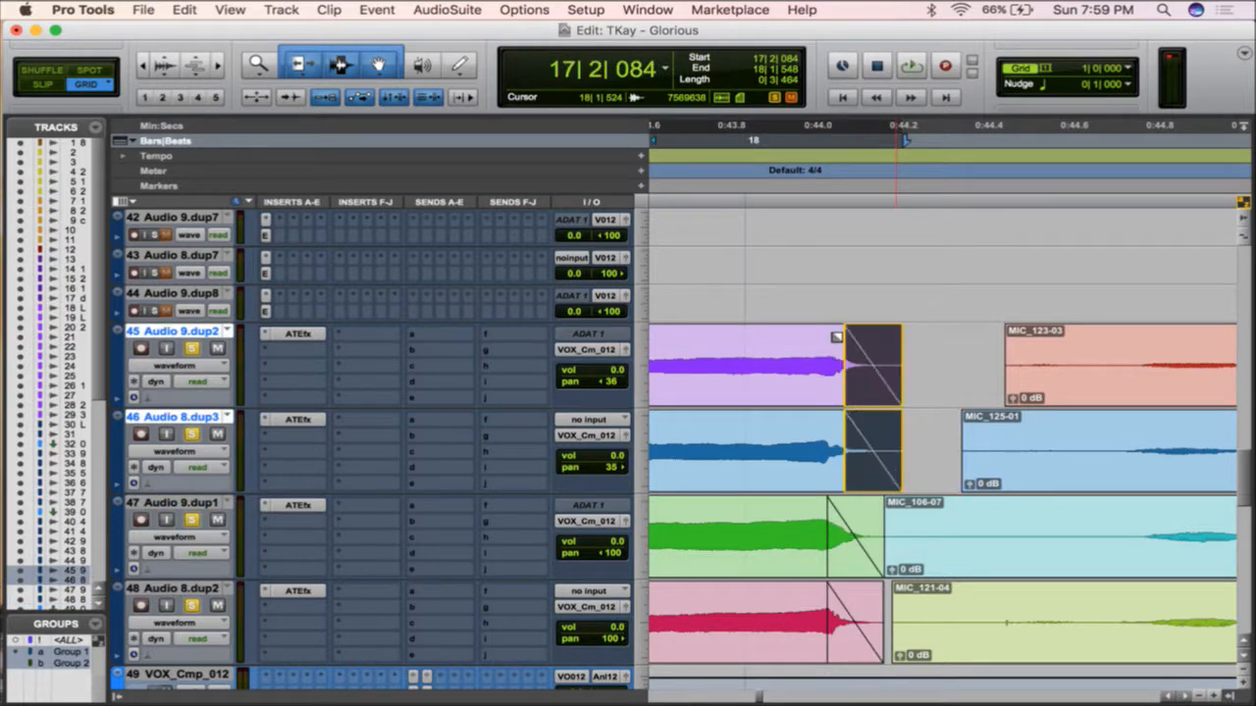
pyautogui.moveTo(877, 544); pyautogui.dragTo(905, 542)
pyautogui.moveTo(899, 361); pyautogui.dragTo(914, 363)
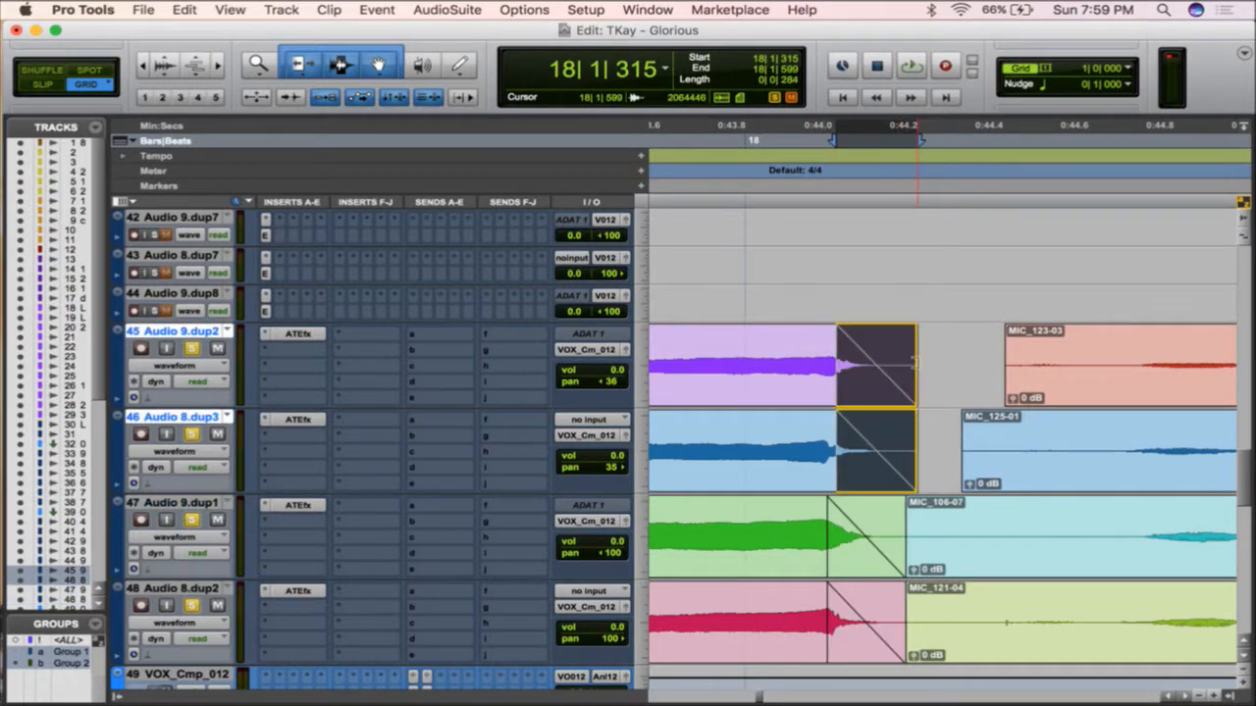
# - Trim the next clips on tracks 47 and 48 to start at 18|2|373 and fade them in until 18|2|584
pyautogui.click(1128, 530)
pyautogui.press('a')
pyautogui.moveTo(1137, 506); pyautogui.dragTo(1191, 509)
pyautogui.hscroll(1, 1191, 509)
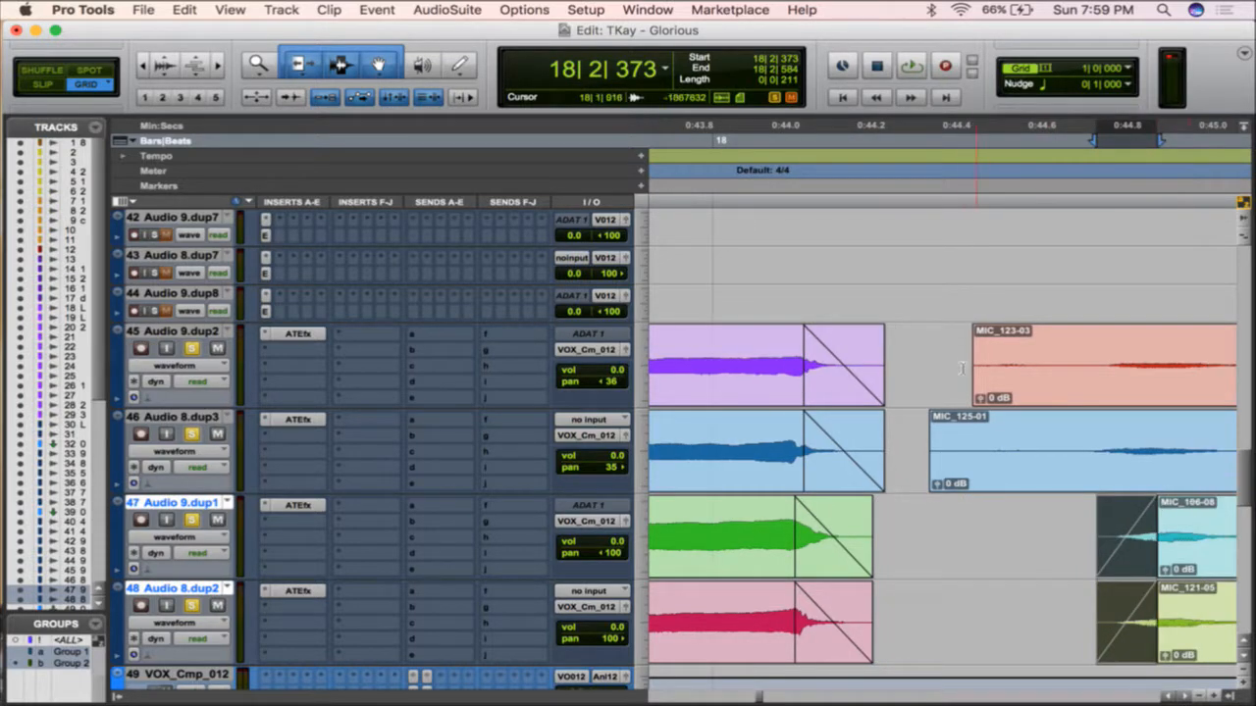
# - Trim the next clips on tracks 45 and 46 to start at 18|2|093 and fade them in until 18|2|629
pyautogui.click(1016, 340)
pyautogui.press('a')
pyautogui.moveTo(1020, 336); pyautogui.dragTo(1171, 340)
pyautogui.press('r')
pyautogui.hscroll(4, 1073, 359)
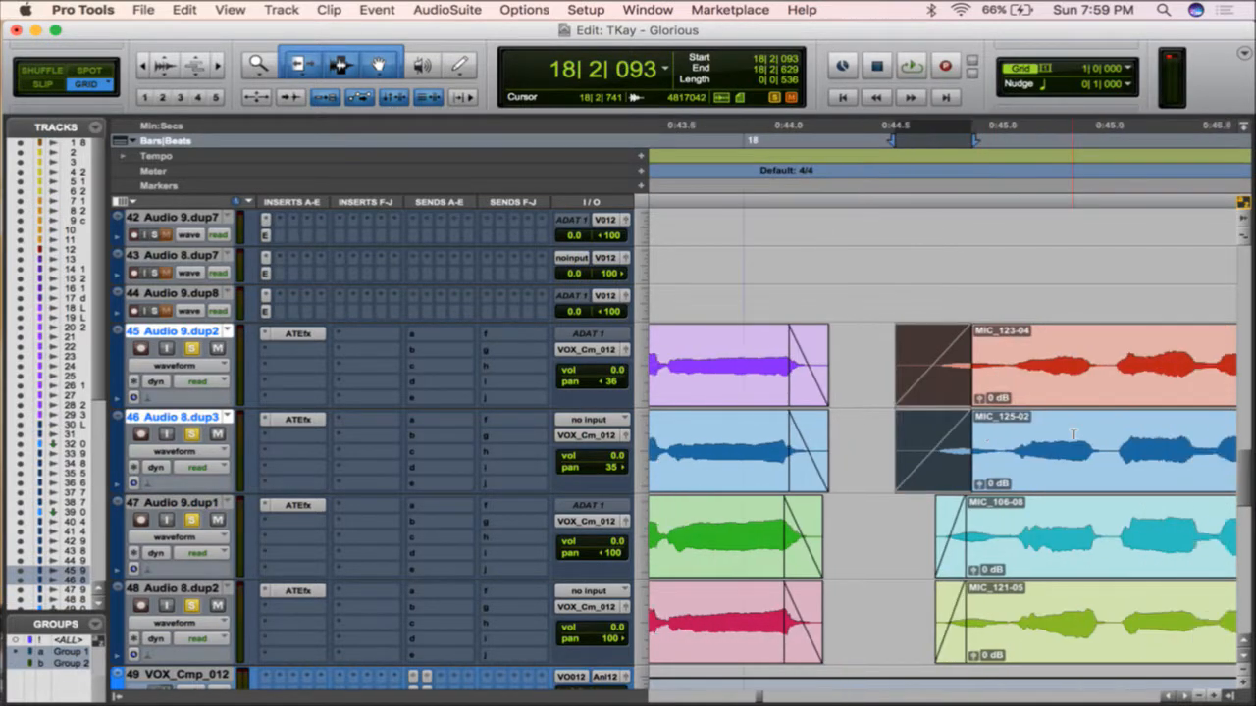
# - Play back the stack from 18|1|957 through the phrase ending in bar 19
pyautogui.click(842, 378)
pyautogui.press('space')
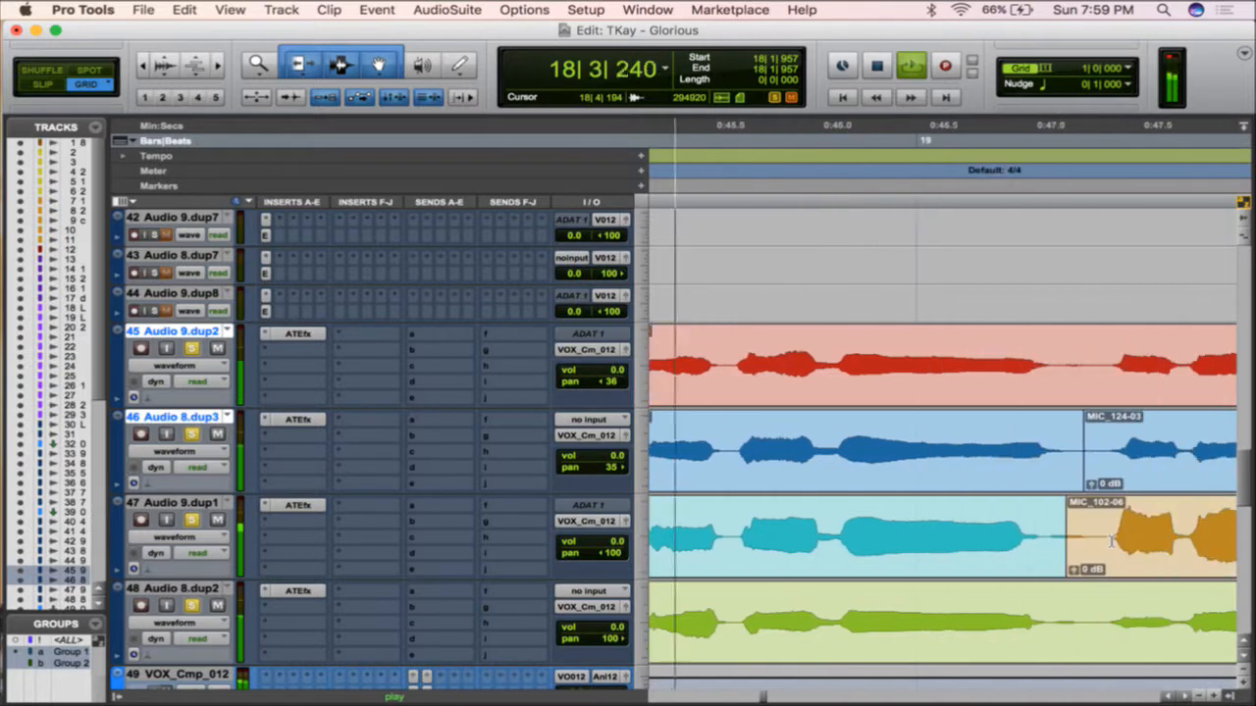
pyautogui.scroll(-1, 1031, 564)
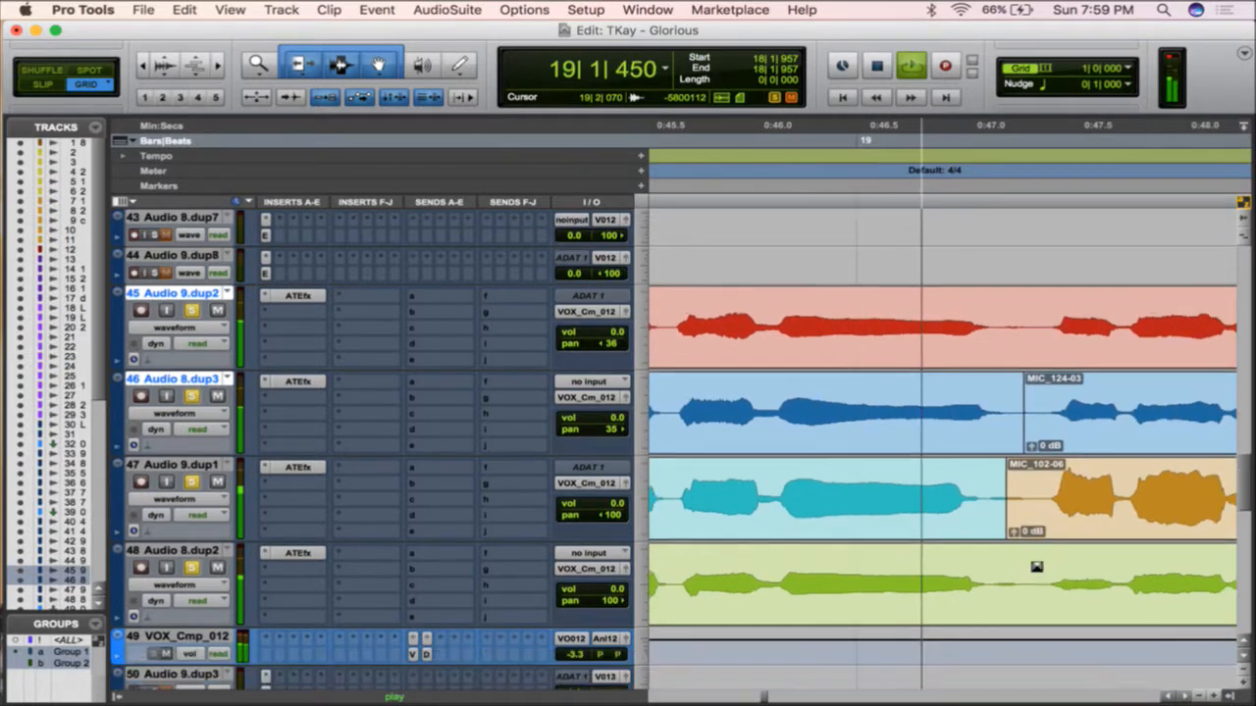
pyautogui.press('space')
# - Split tracks 47 and 48 at 19|1|941 with fade-outs before the split, and delete the short leftover pieces after it
pyautogui.moveTo(949, 528)
pyautogui.mouseDown()
pyautogui.moveTo(949, 553)
pyautogui.moveTo(907, 548)
pyautogui.mouseUp()
pyautogui.press('b')
pyautogui.click(957, 531)
pyautogui.press('Delete')
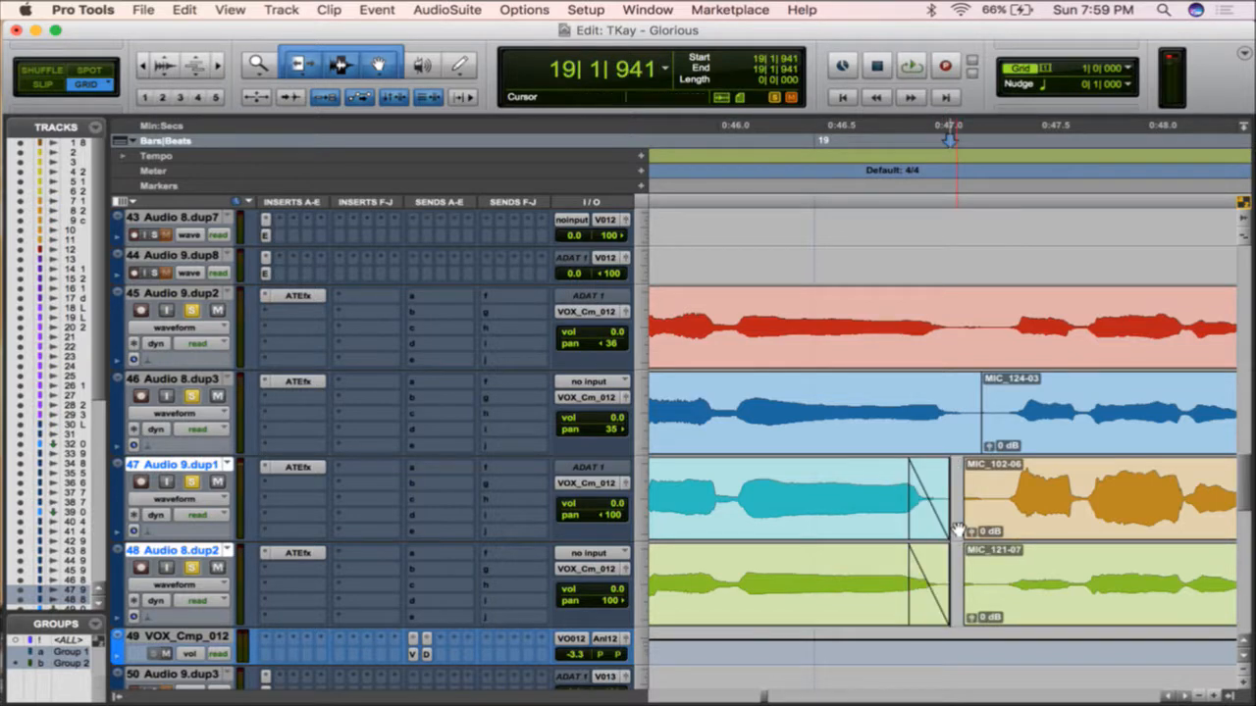
# - Trim the clips after the gap on tracks 47 and 48 to start at 19|2|329 and fade them in until 19|2|616
pyautogui.click(1001, 475)
pyautogui.press('a')
pyautogui.moveTo(1004, 465); pyautogui.dragTo(1042, 465)
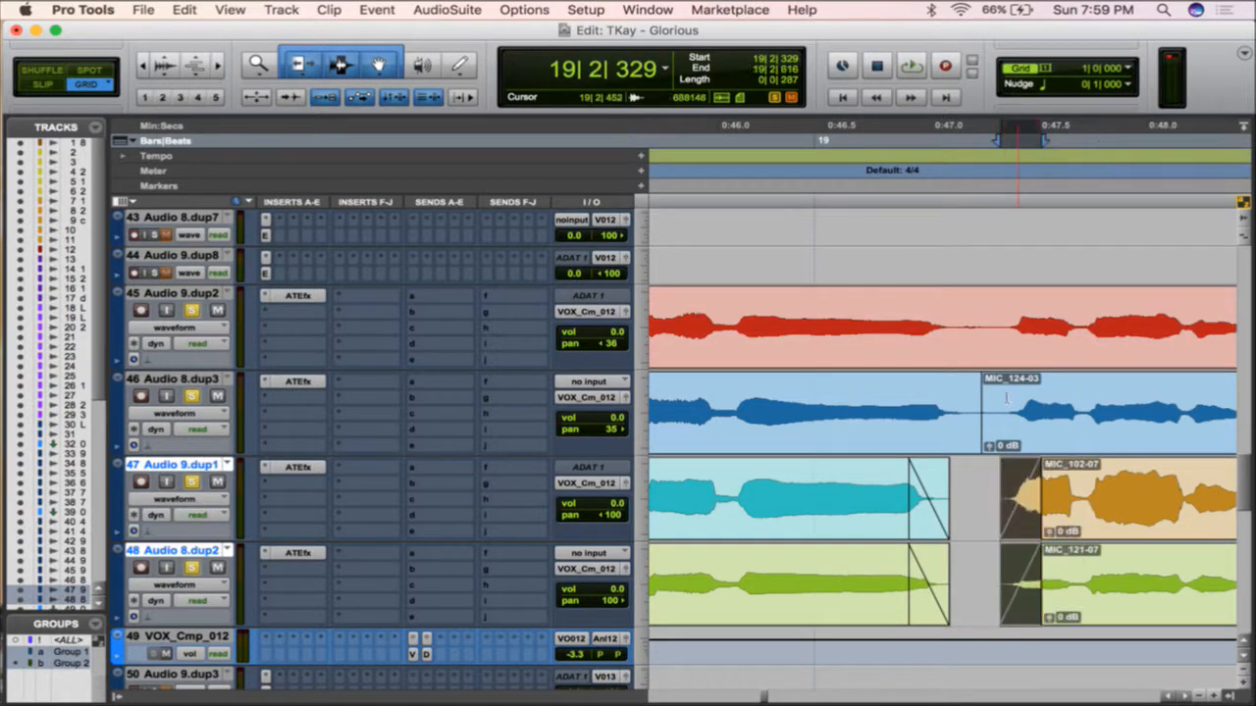
# - Separate the bar 19 phrases on tracks 45 and 46, fading out the earlier clips and fading in the next ones from 19|2|087 to 19|2|479
pyautogui.click(967, 386)
pyautogui.press('b')
pyautogui.moveTo(961, 378)
pyautogui.mouseDown()
pyautogui.moveTo(923, 379)
pyautogui.moveTo(897, 304)
pyautogui.moveTo(1009, 302)
pyautogui.mouseUp()
pyautogui.click(973, 438)
pyautogui.press('Delete')
pyautogui.press('t')
pyautogui.hscroll(1, 957, 360)
pyautogui.press('r')
pyautogui.hscroll(5, 928, 549)
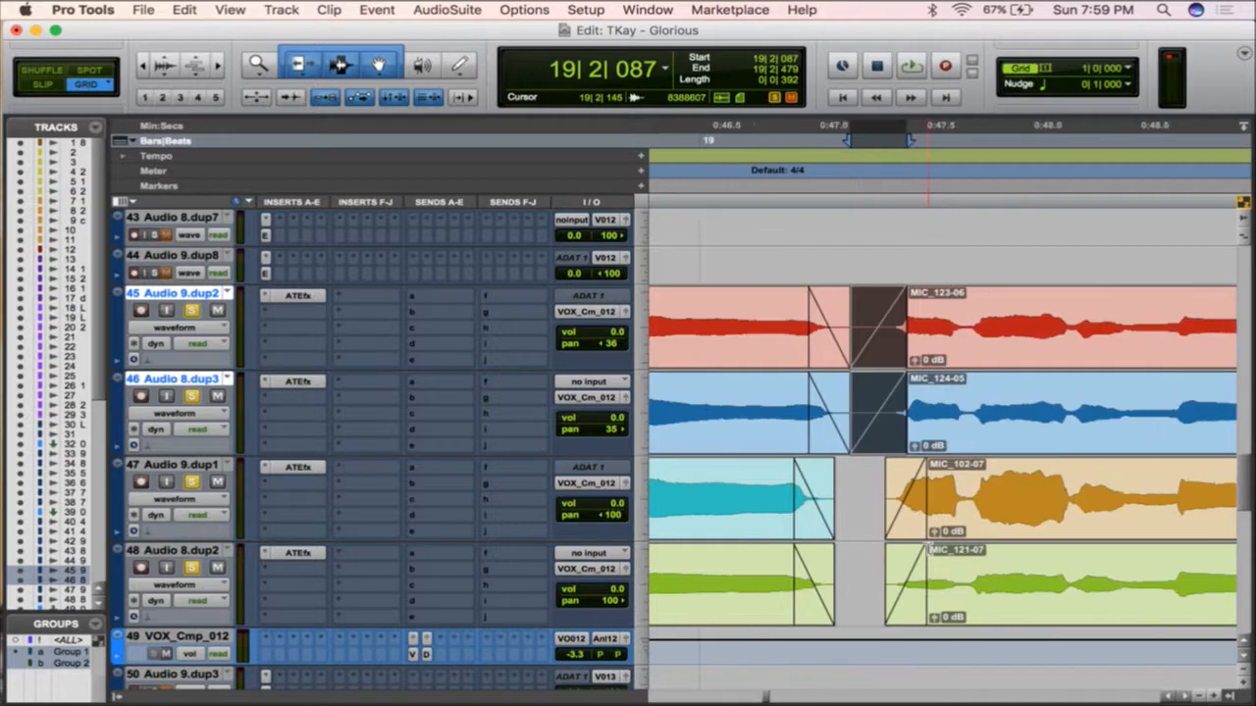
# - Split tracks 47 and 48 at 20|1|952, fade out from 20|1|610, and delete the leftover piece after the split
pyautogui.hscroll(4, 928, 549)
pyautogui.click(982, 490)
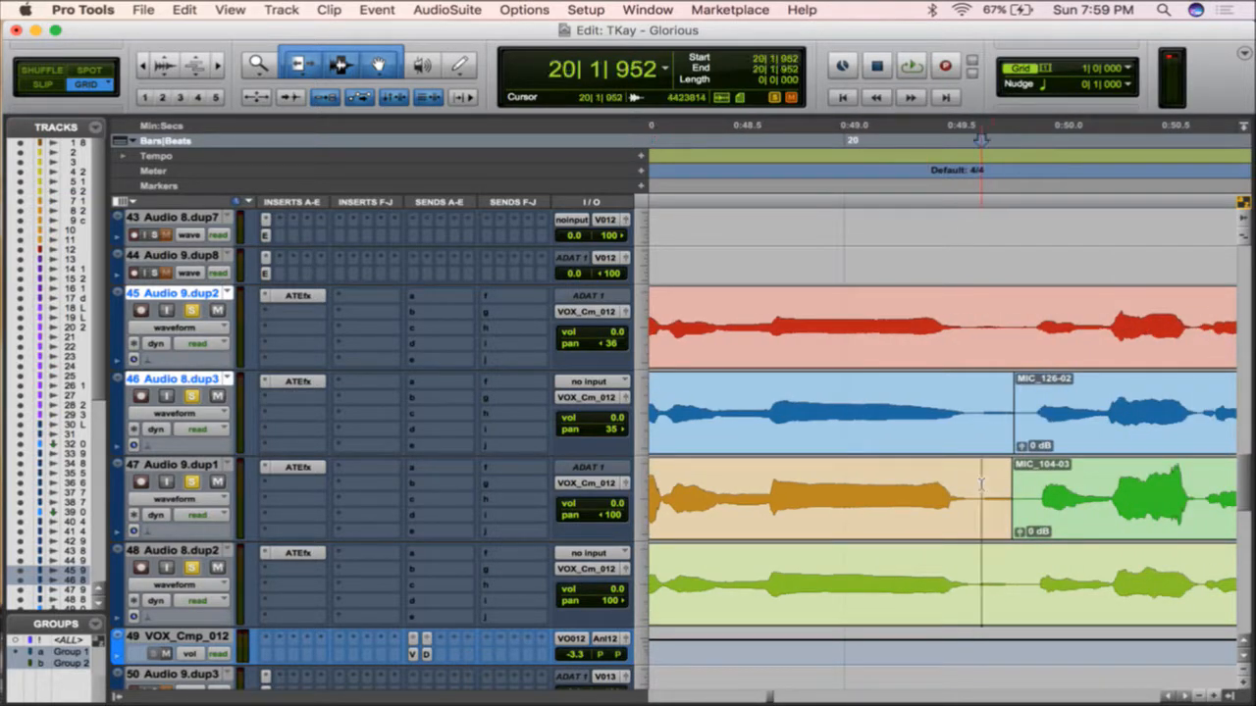
pyautogui.press('b')
pyautogui.moveTo(977, 470); pyautogui.dragTo(932, 470)
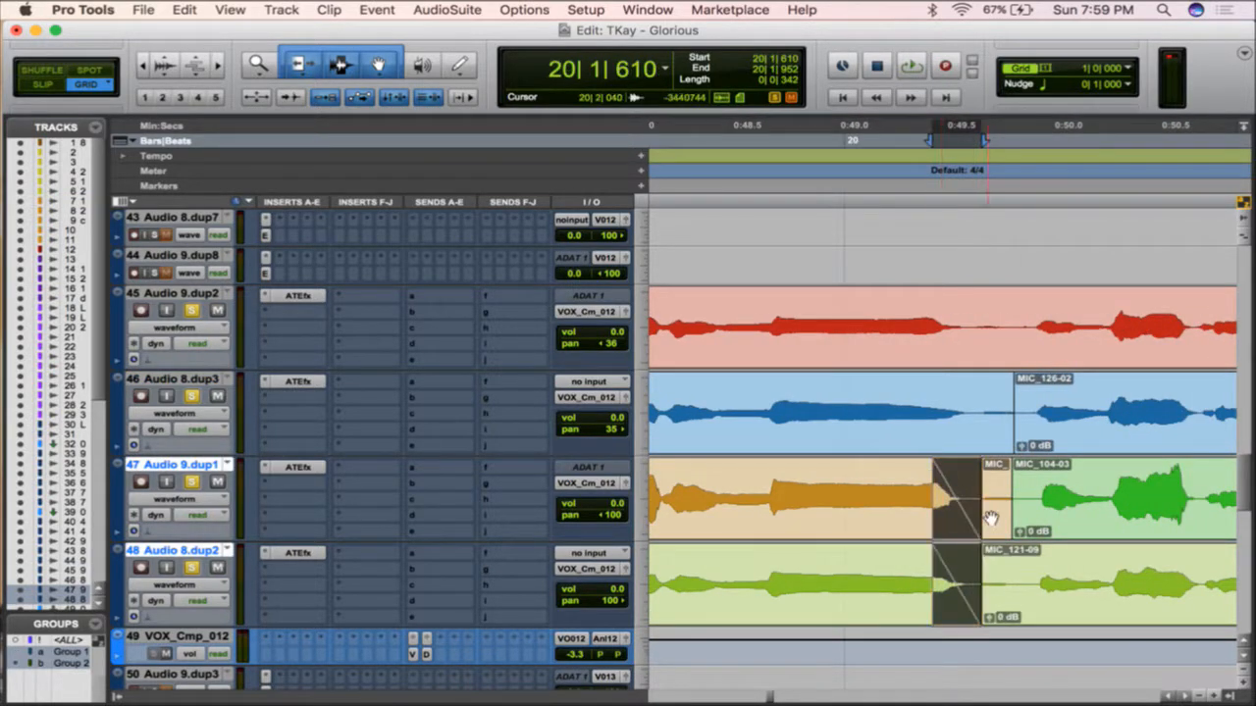
pyautogui.click(995, 523)
pyautogui.press('Delete')
# - Trim the starts of the clips after the bar 20 gap on tracks 47 and 48 and fade them in
pyautogui.moveTo(1016, 489); pyautogui.dragTo(991, 488)
pyautogui.click(1018, 475)
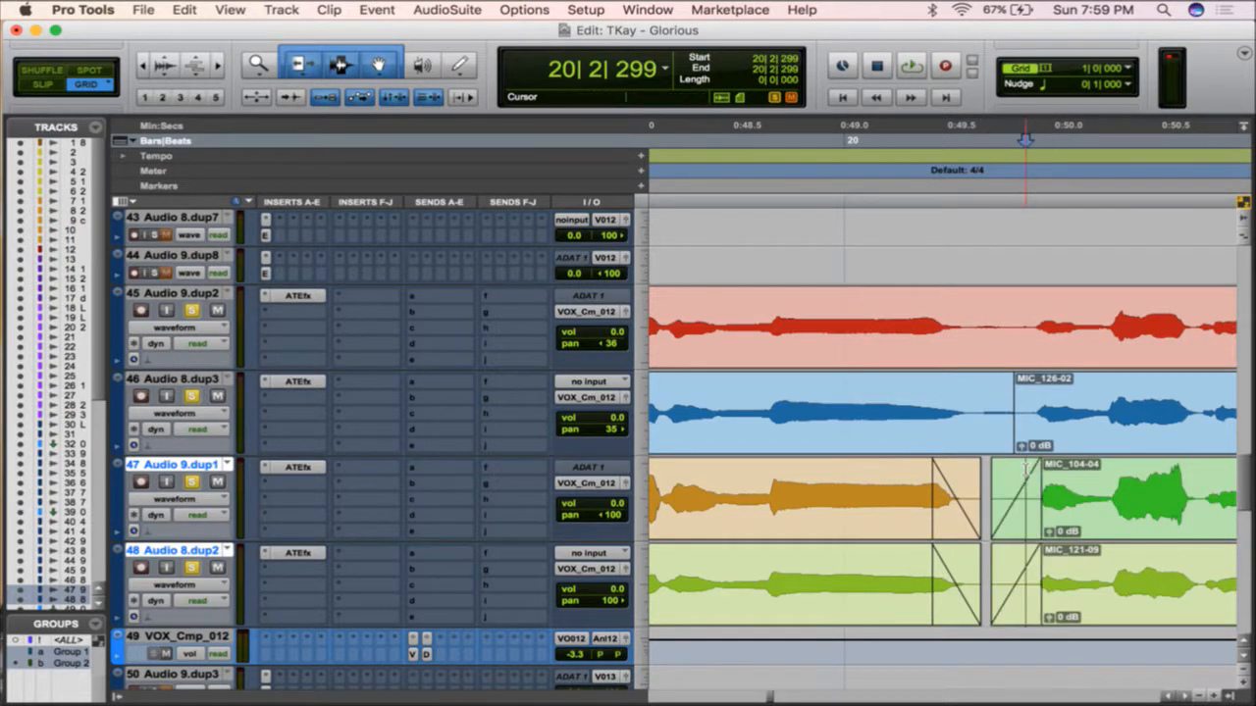
pyautogui.press('super+bracketright')
pyautogui.moveTo(989, 501)
pyautogui.mouseDown()
pyautogui.moveTo(977, 502)
pyautogui.moveTo(1012, 504)
pyautogui.mouseUp()
# - Cut a gap on tracks 45 and 46 starting at 20|1|897 and fade the surrounding clips out and in
pyautogui.click(839, 394)
pyautogui.press('b')
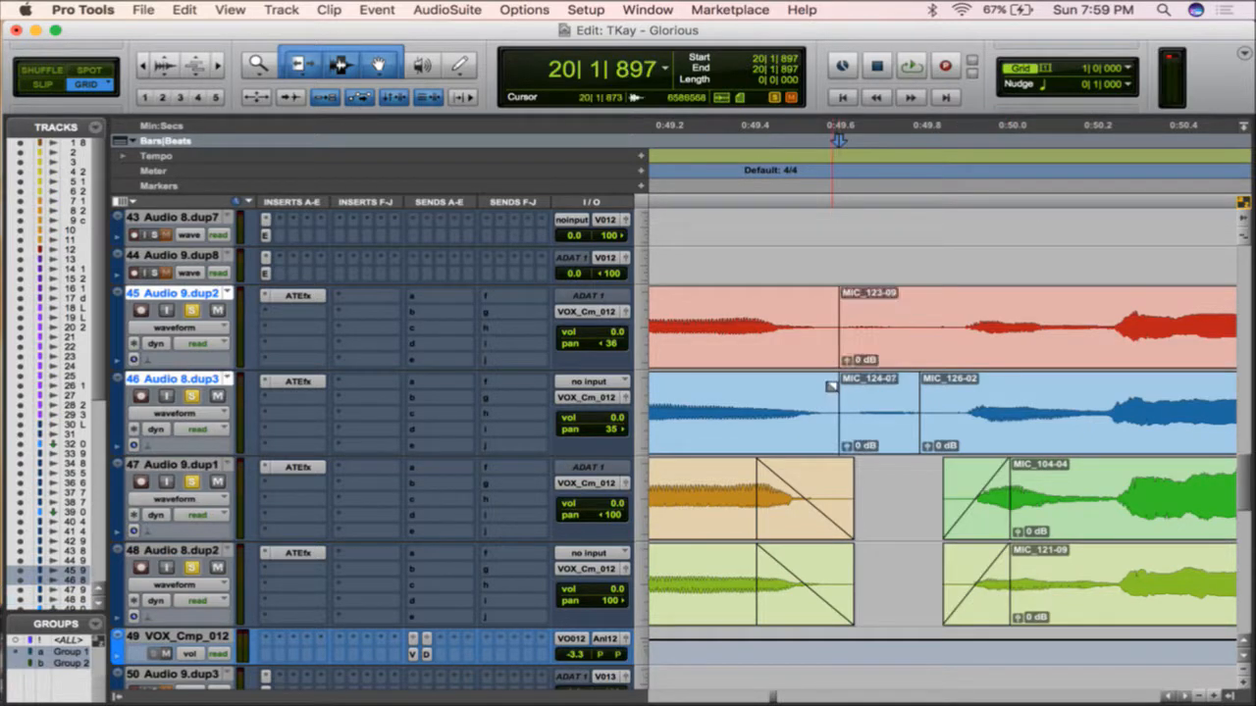
pyautogui.moveTo(831, 384); pyautogui.dragTo(766, 383)
pyautogui.click(886, 445)
pyautogui.press('Delete')
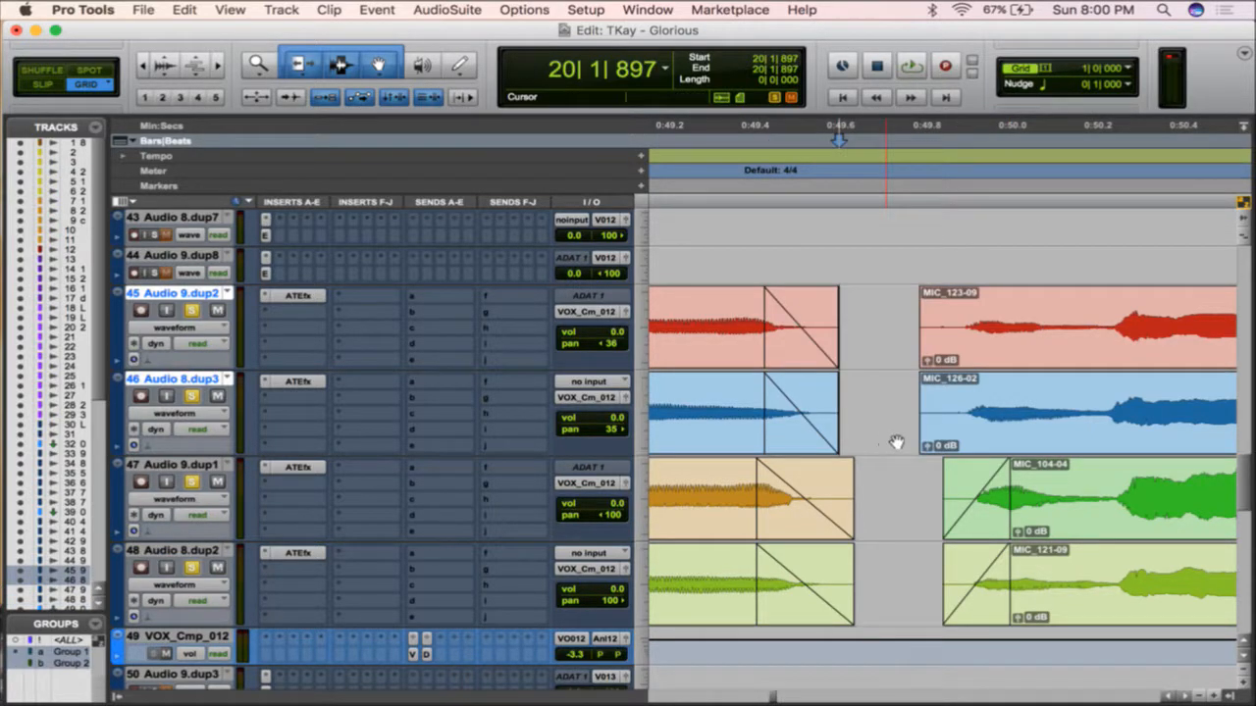
pyautogui.moveTo(920, 392); pyautogui.dragTo(1011, 384)
# - Audition the stack from 19|4|171 through to bar 21 with a wider view
pyautogui.press('r')
pyautogui.press('r')
pyautogui.click(795, 305)
pyautogui.press('space')
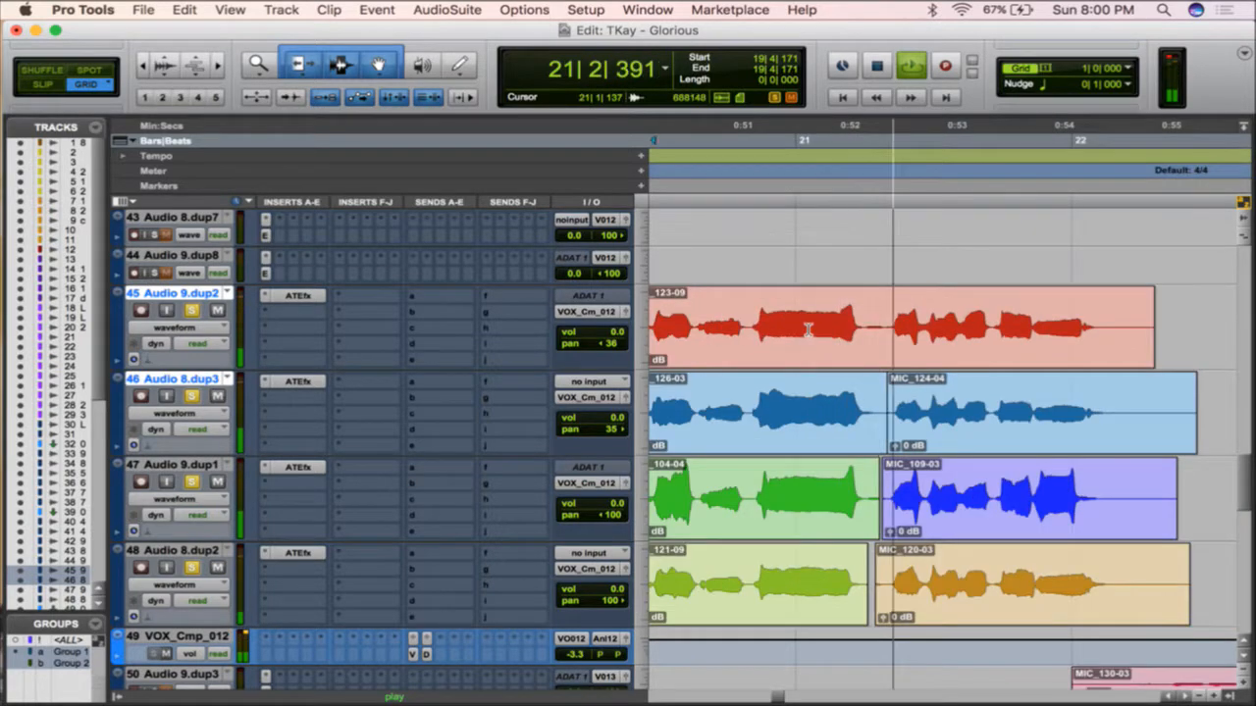
pyautogui.press('space')
# - Trim the clip ends on tracks 47 and 48 to 21|1|923 and fade them out from 21|1|630
pyautogui.click(866, 388)
pyautogui.press('t')
pyautogui.press('t')
pyautogui.press('t')
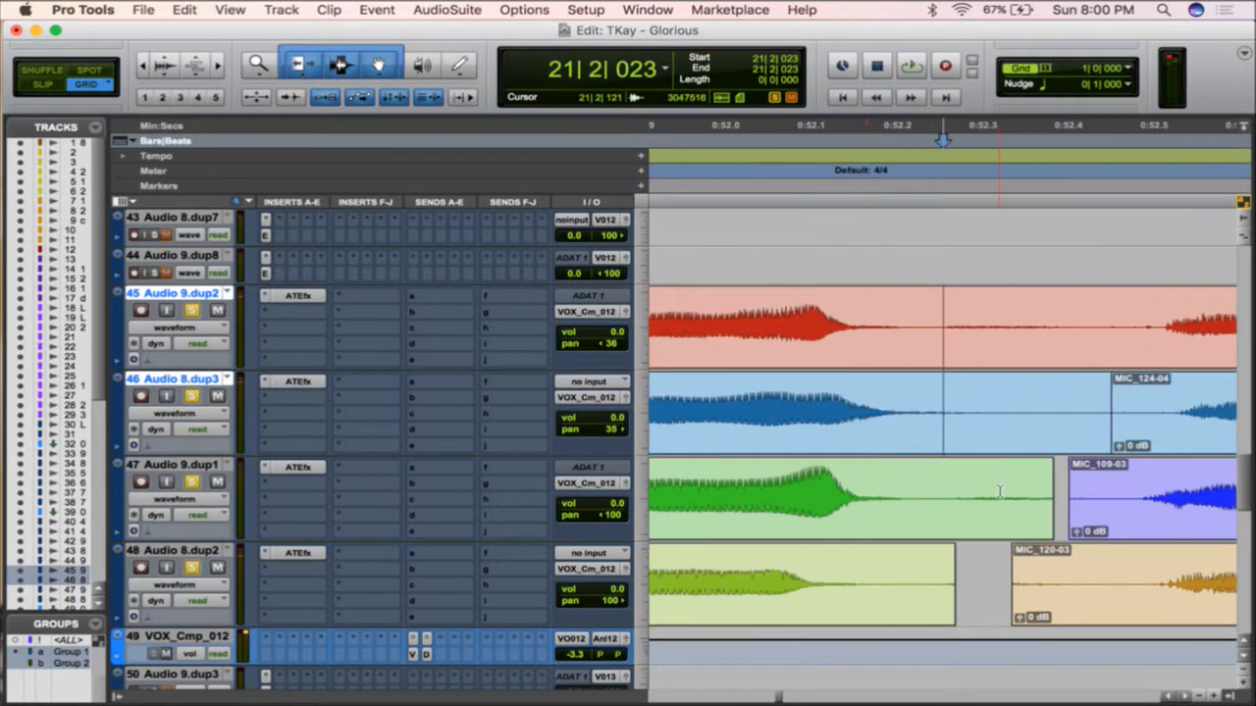
pyautogui.click(907, 481)
pyautogui.press('s')
pyautogui.moveTo(902, 464); pyautogui.dragTo(742, 469)
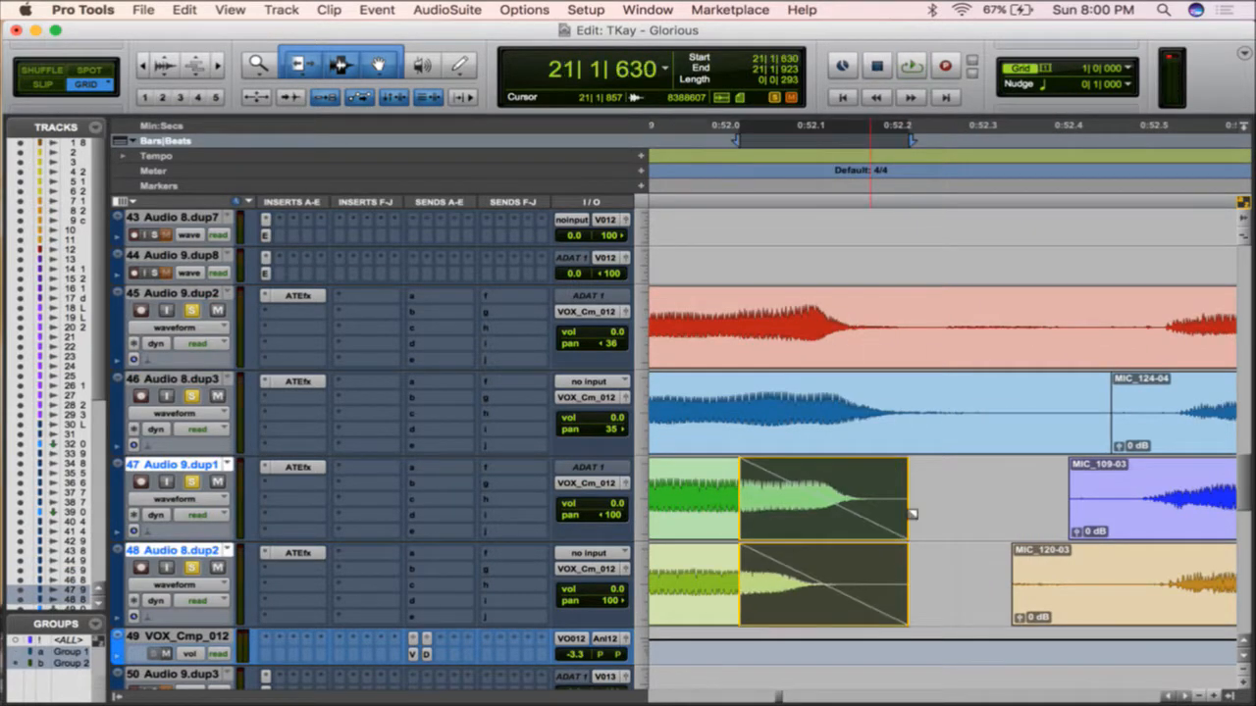
# - Trim the next clips on tracks 47 and 48 to start at 21|2|320 and fade in their starts
pyautogui.press('r')
pyautogui.click(1026, 482)
pyautogui.press('a')
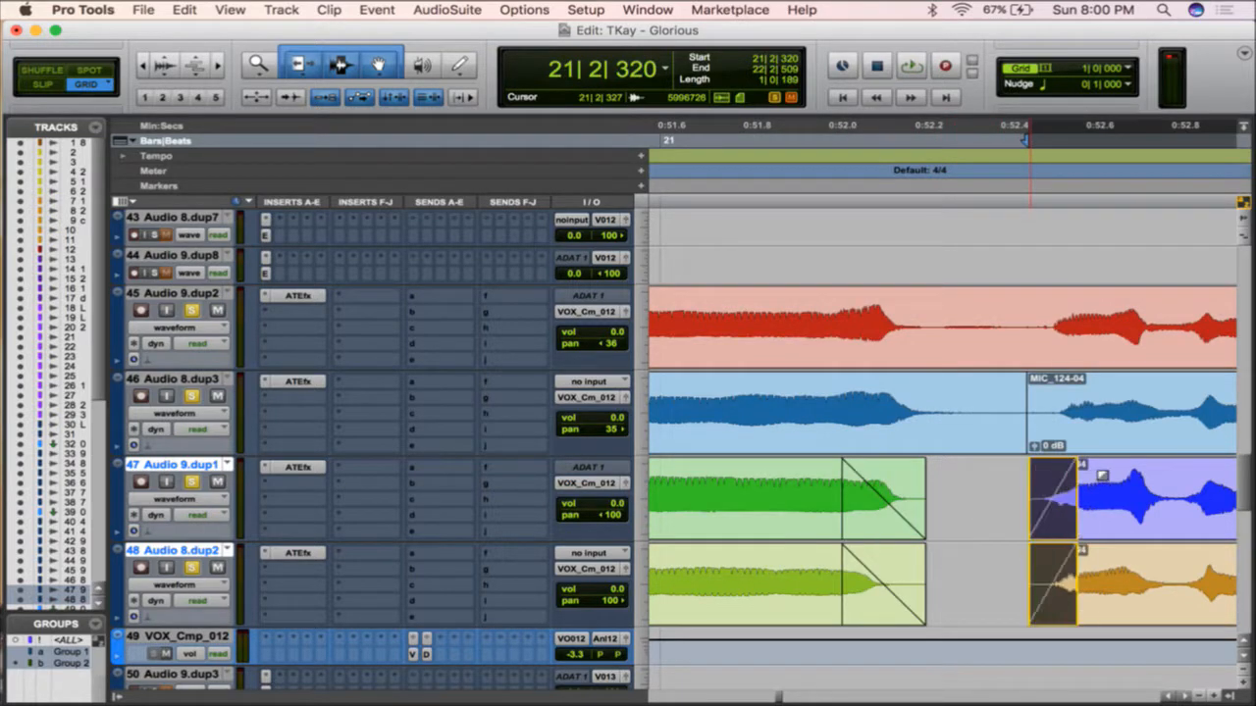
pyautogui.moveTo(1030, 463); pyautogui.dragTo(1106, 466)
# - Split tracks 45 and 46 at 21|2|040 with fade-outs before it, and fade in the following clips from 21|2|081 to 21|2|515
pyautogui.click(951, 385)
pyautogui.press('b')
pyautogui.moveTo(946, 291); pyautogui.dragTo(856, 292)
pyautogui.click(976, 423)
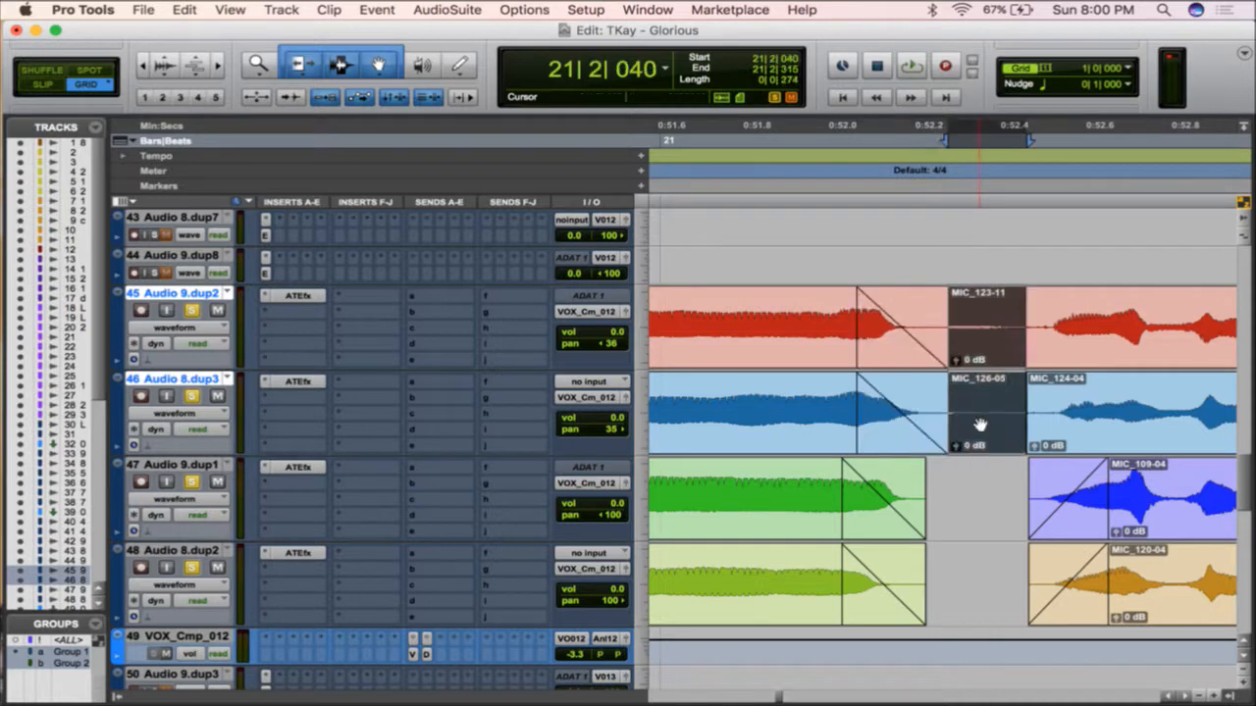
pyautogui.press('Delete')
pyautogui.moveTo(1029, 417); pyautogui.dragTo(1084, 383)
pyautogui.press('r')
pyautogui.hscroll(5, 1084, 381)
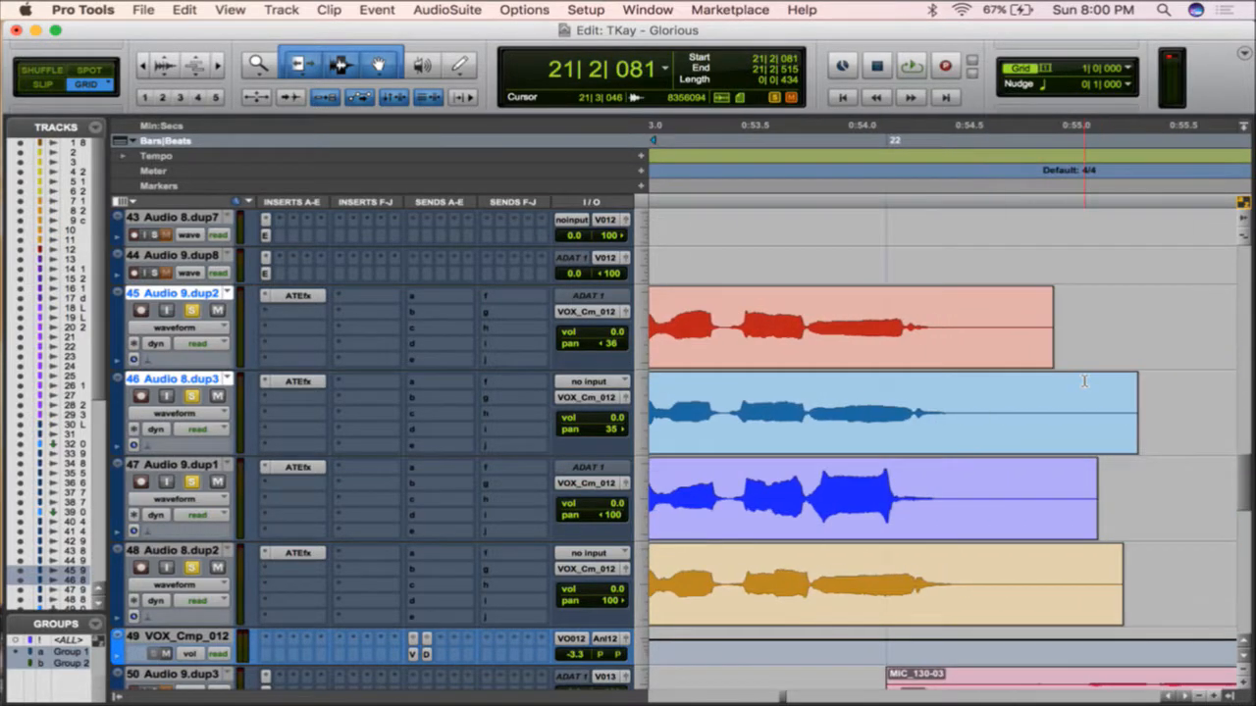
# - Trim and fade out the final hook clips on tracks 45 to 48, fading tracks 45 and 46 from 21|4|869 to 22|1|564
pyautogui.rightClick(971, 475)
pyautogui.click(948, 474)
pyautogui.click(936, 472)
pyautogui.press('s')
pyautogui.moveTo(936, 463); pyautogui.dragTo(860, 495)
pyautogui.moveTo(960, 338); pyautogui.dragTo(867, 374)
pyautogui.press('s')
# - Play back the whole edited background vocal stack from 14|1|000 to the end of the hook
pyautogui.press('super+bracketleft')
pyautogui.press('super+bracketleft')
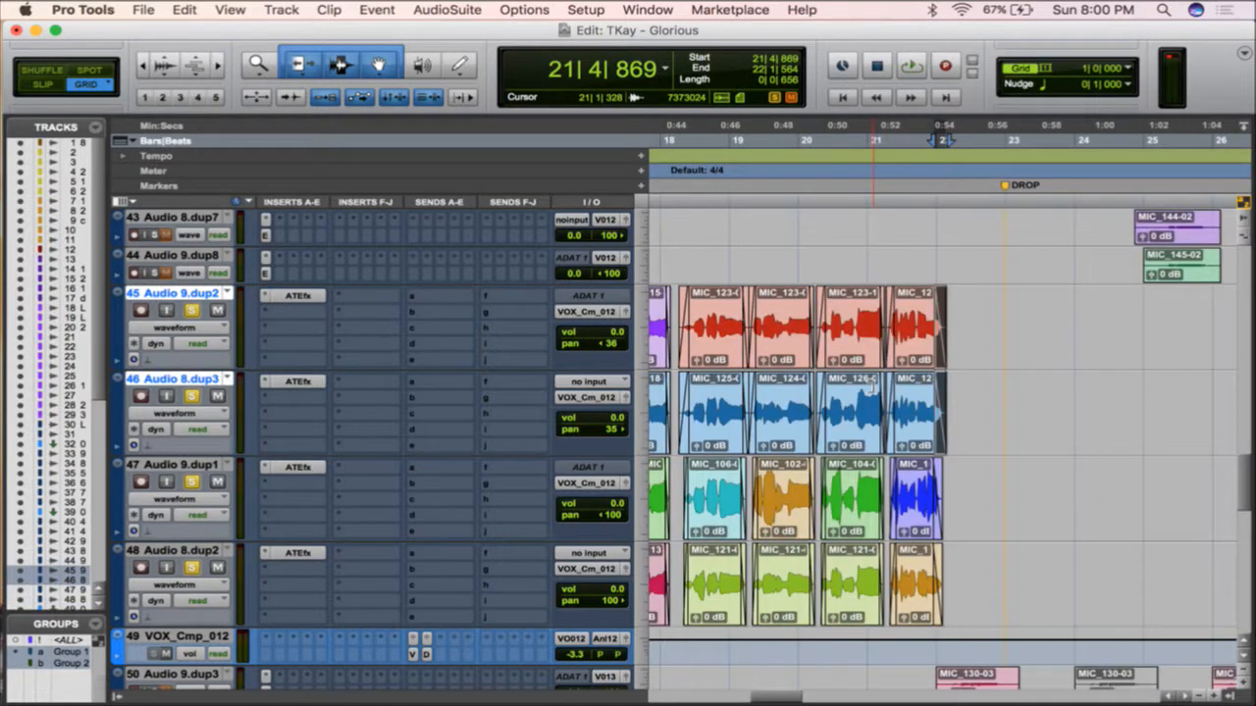
pyautogui.hscroll(-5, 872, 383)
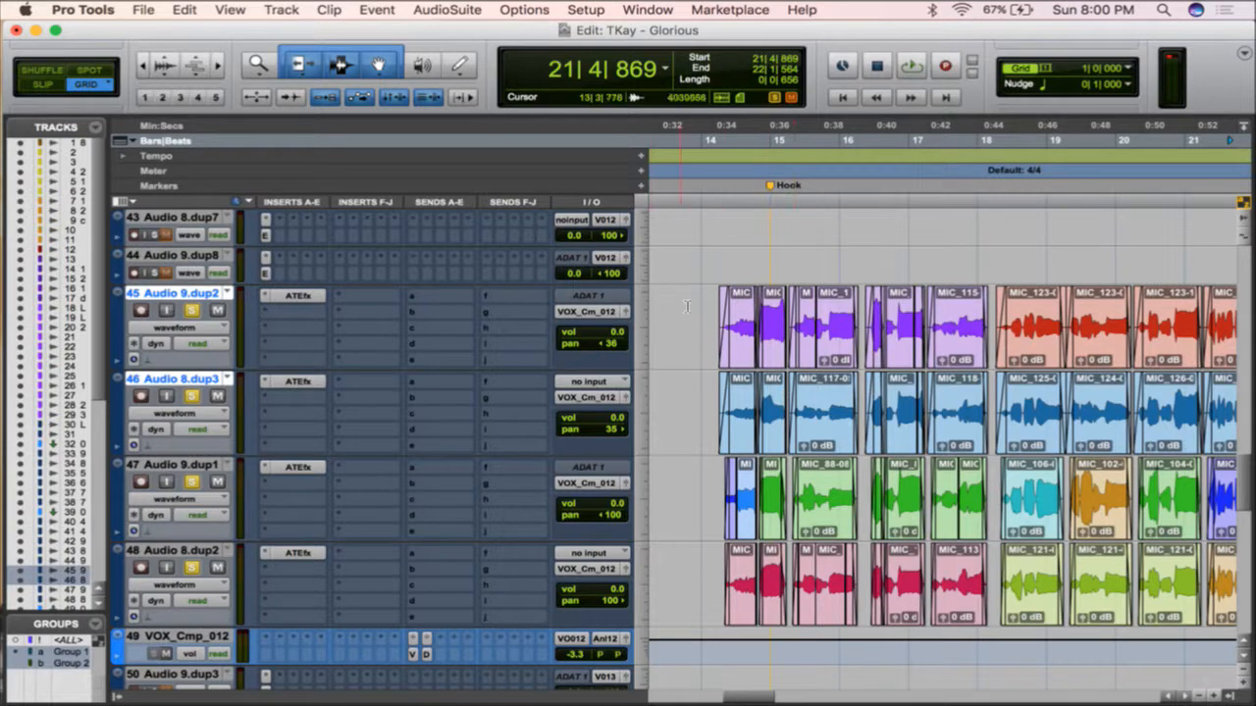
pyautogui.click(714, 319)
pyautogui.press('space')
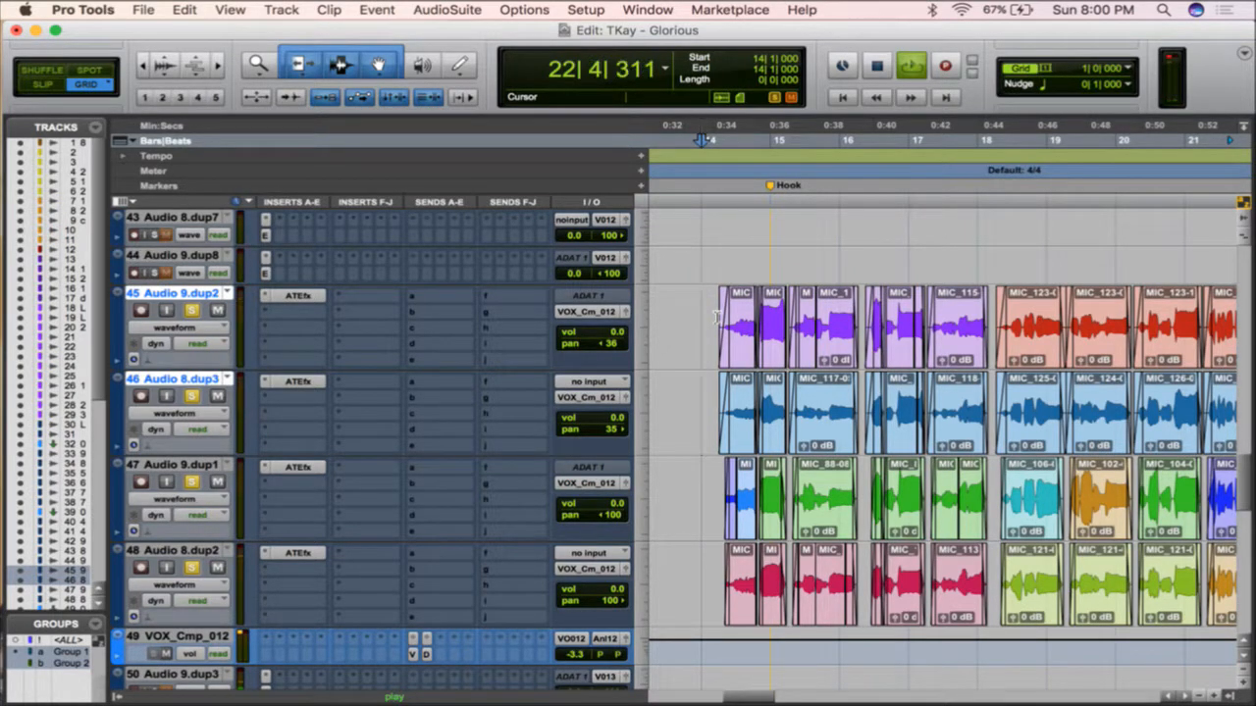
pyautogui.press('space')
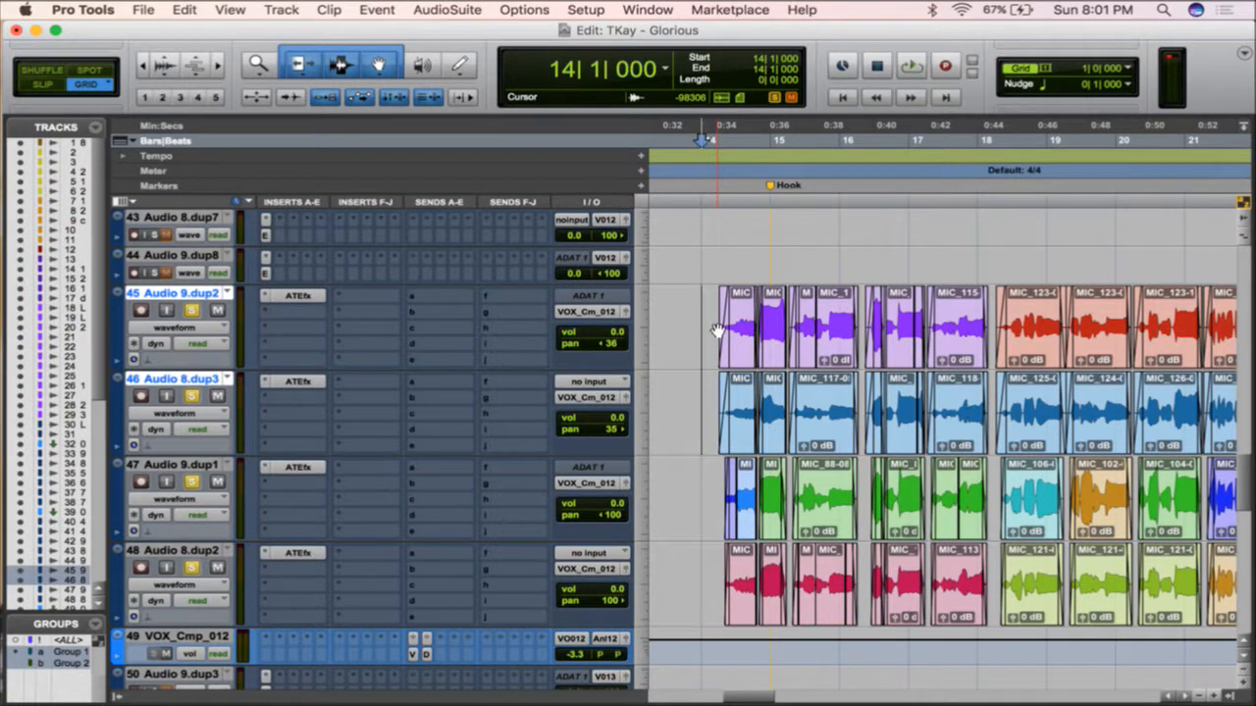
# - Delete the active edit groups
pyautogui.hscroll(3, 717, 329)
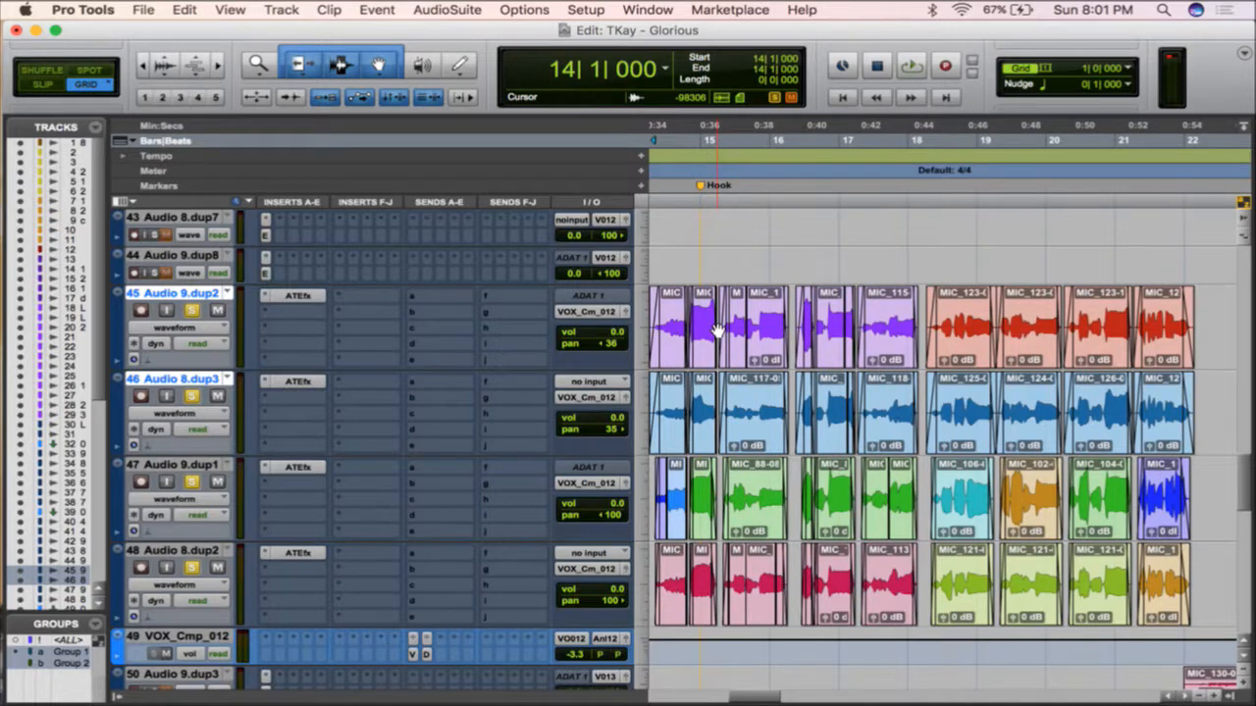
pyautogui.scroll(-1, 717, 329)
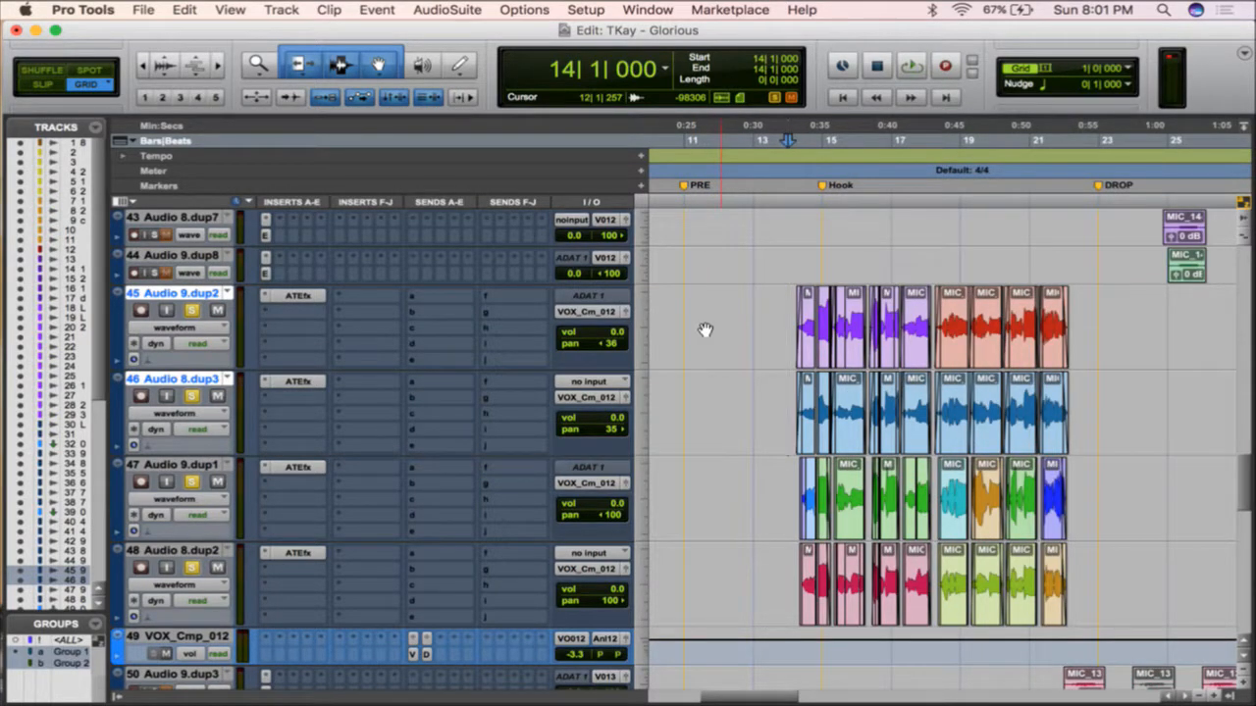
pyautogui.click(98, 631)
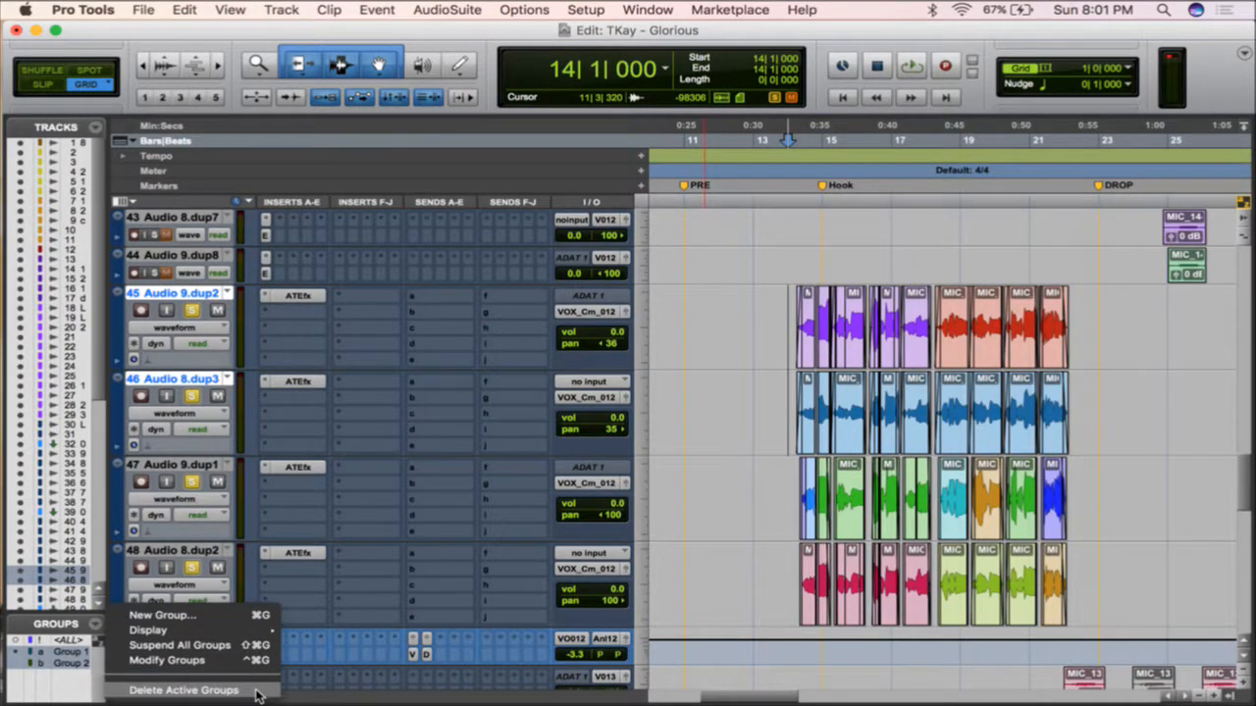
pyautogui.click(177, 689)
# - Open the VocALign Project AudioSuite plug-in and move its window clear of the hook clips
pyautogui.click(781, 323)
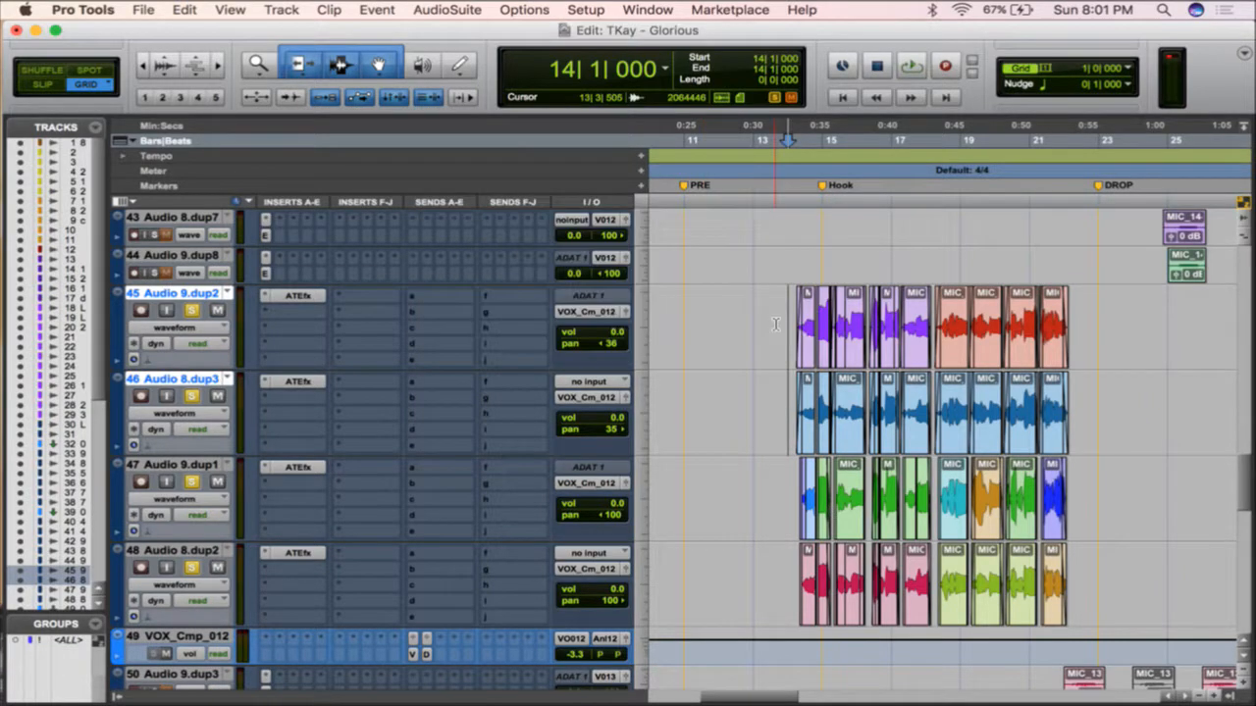
pyautogui.click(447, 9)
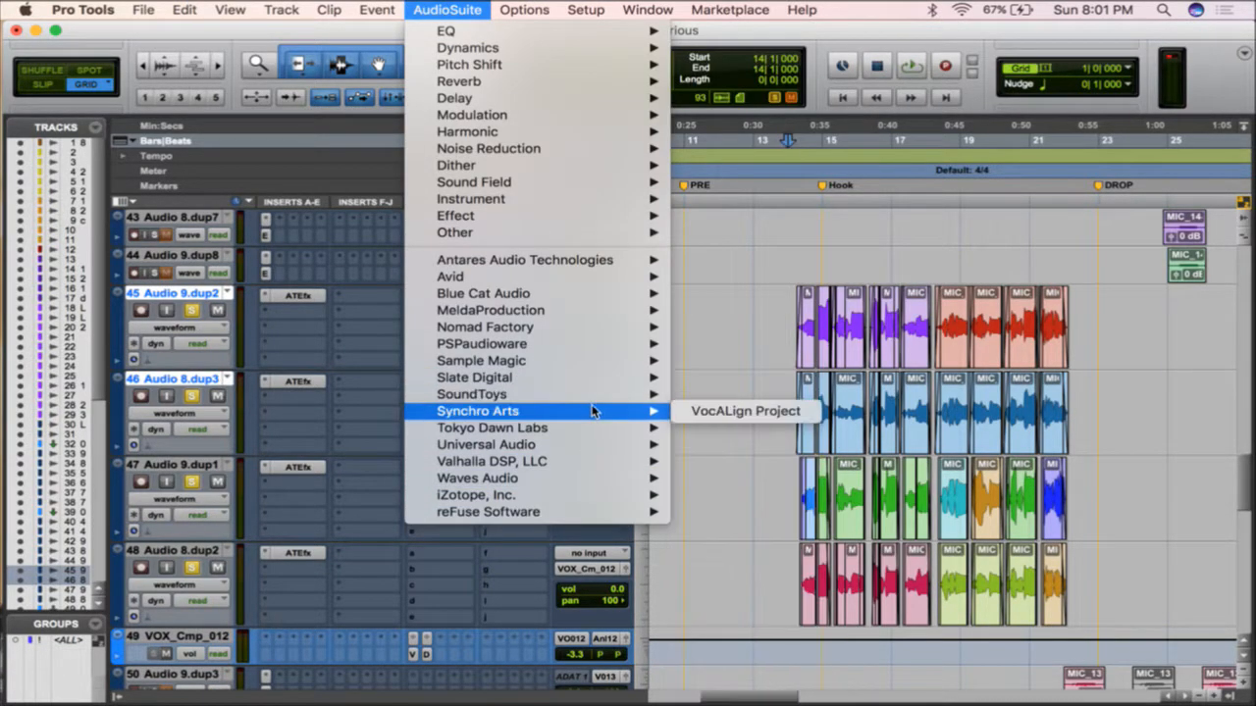
pyautogui.click(748, 412)
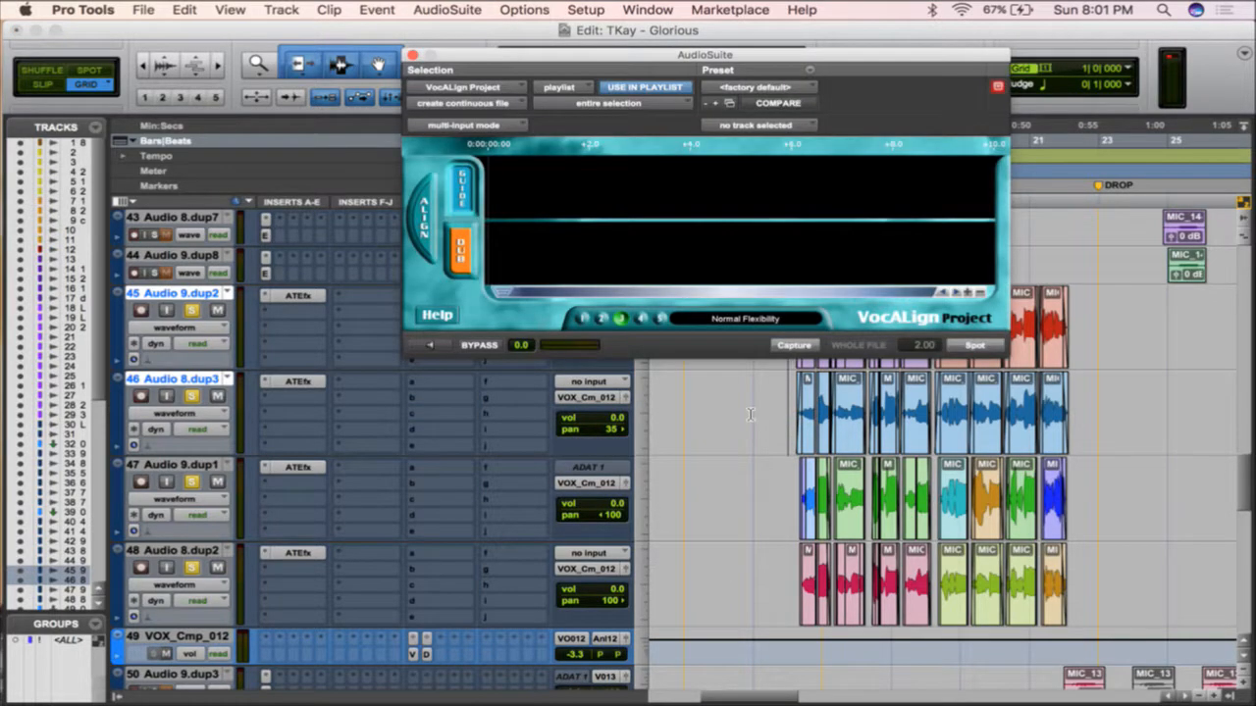
pyautogui.moveTo(799, 56); pyautogui.dragTo(562, 51)
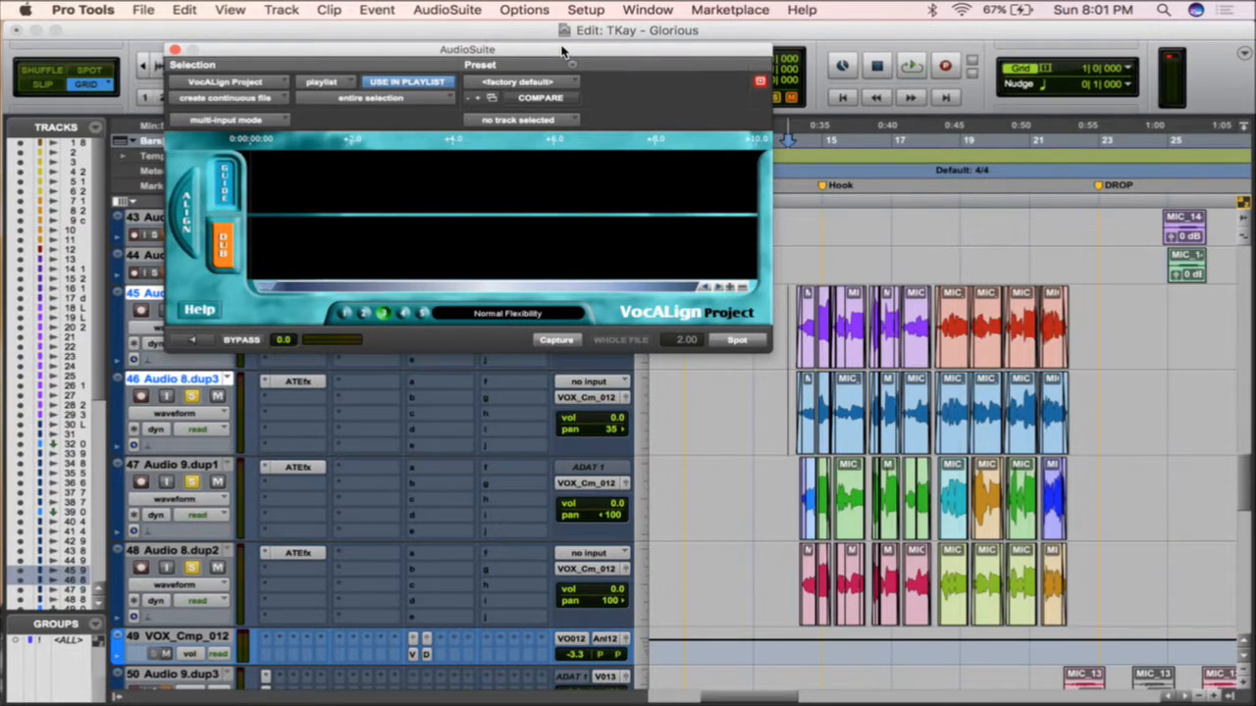
# - Capture all the hook clips on track 45 as the VocALign guide and those on track 46 as the dub
pyautogui.click(803, 351)
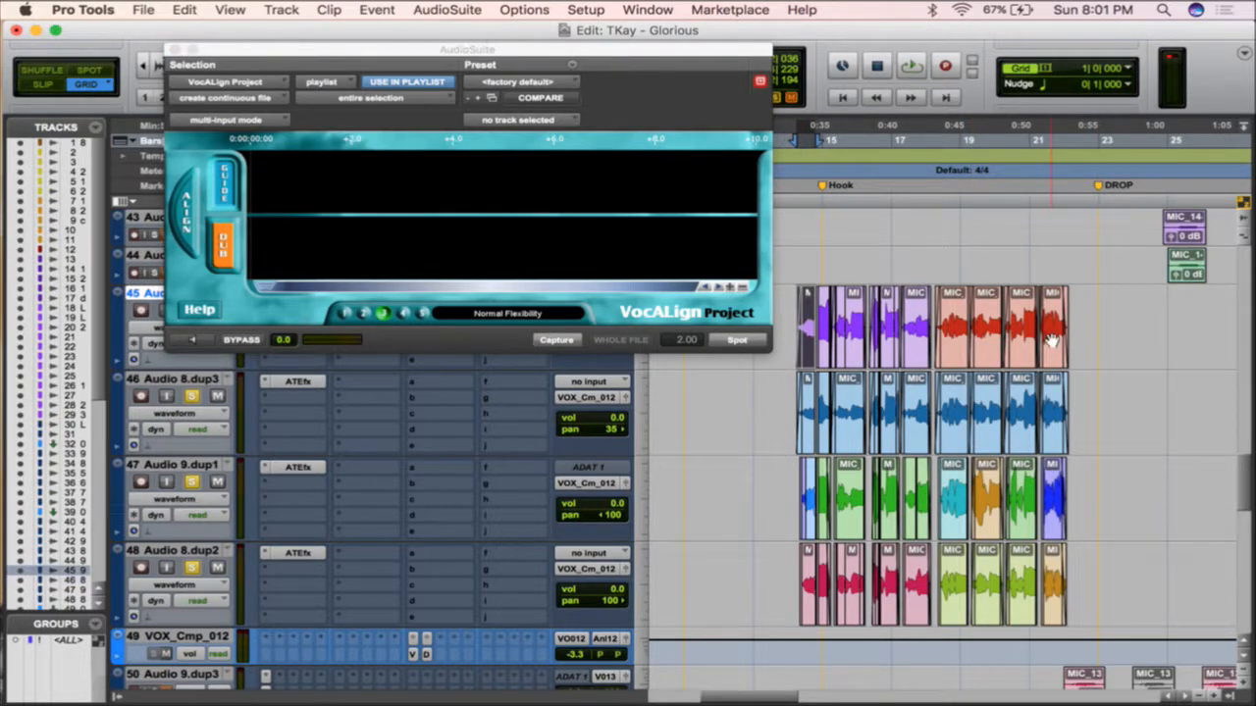
pyautogui.keyDown('shift'); pyautogui.click(1050, 341); pyautogui.keyUp('shift')
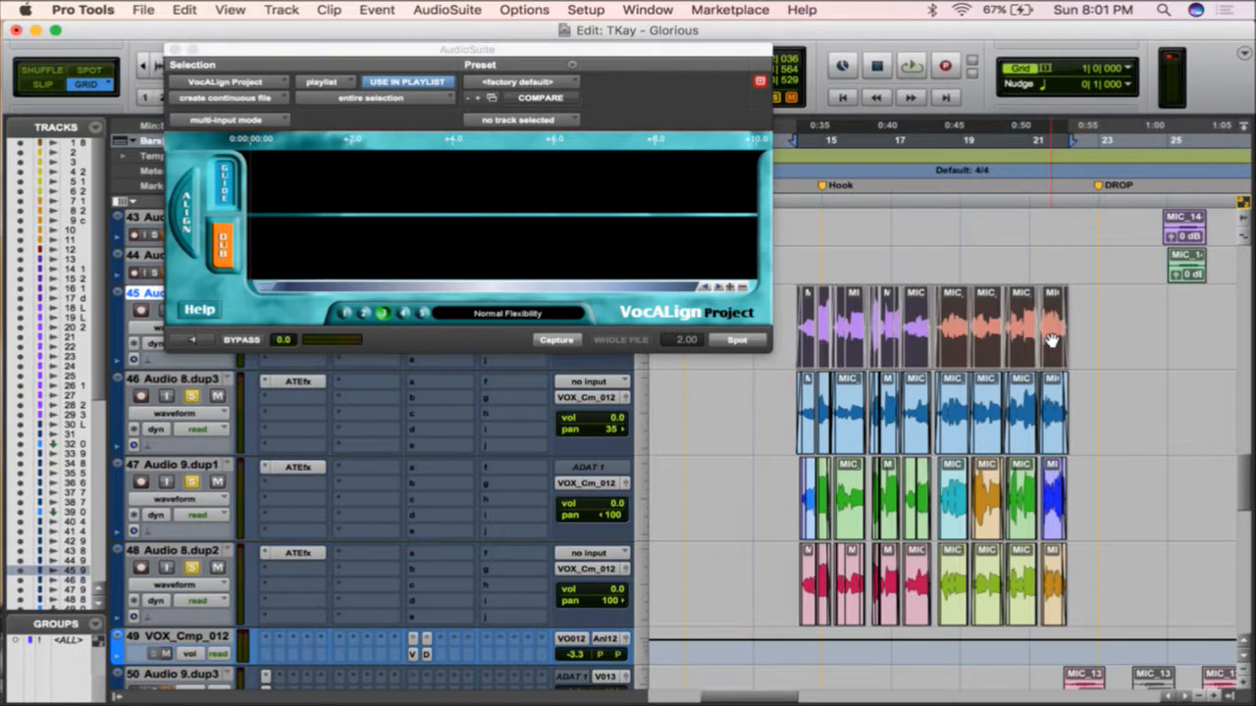
pyautogui.click(578, 340)
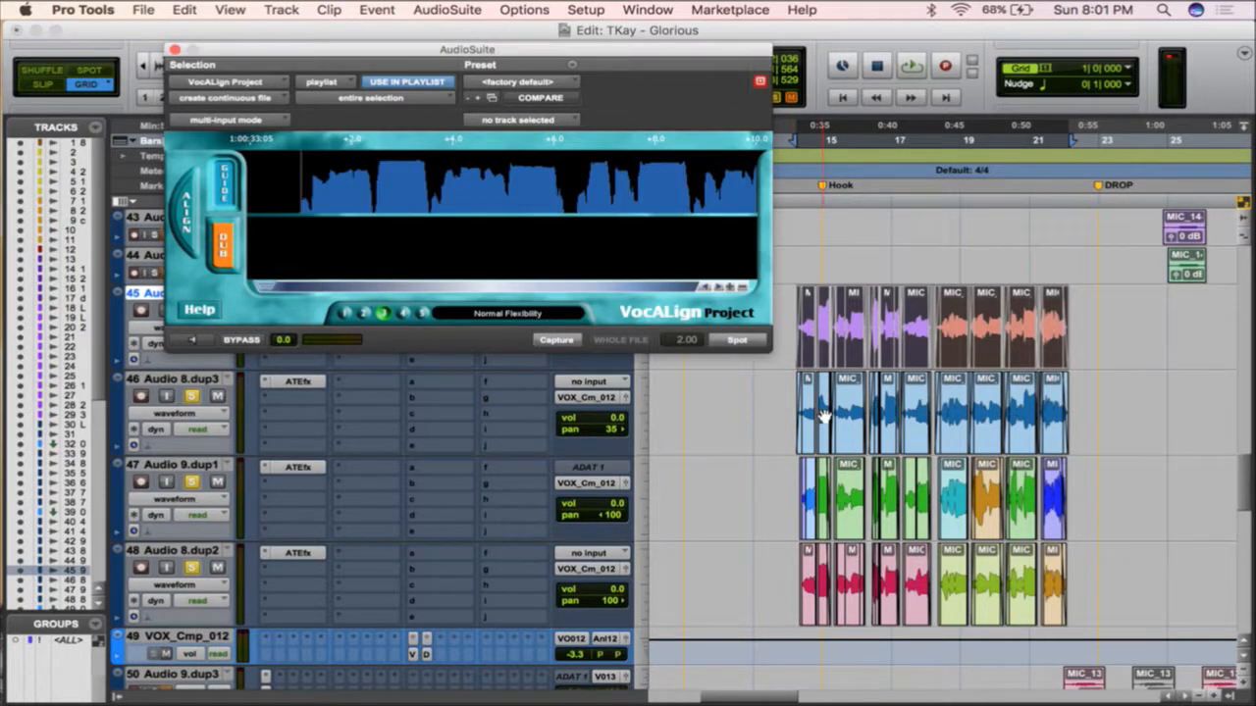
pyautogui.press(';')
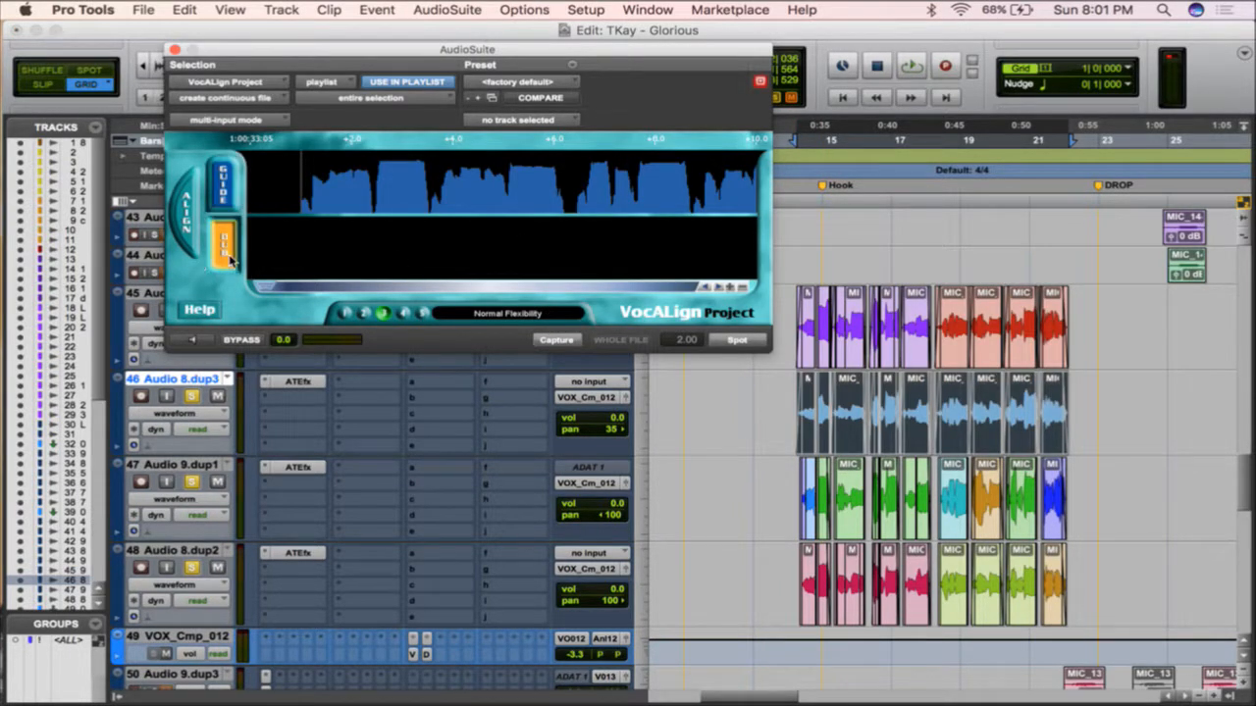
pyautogui.click(576, 335)
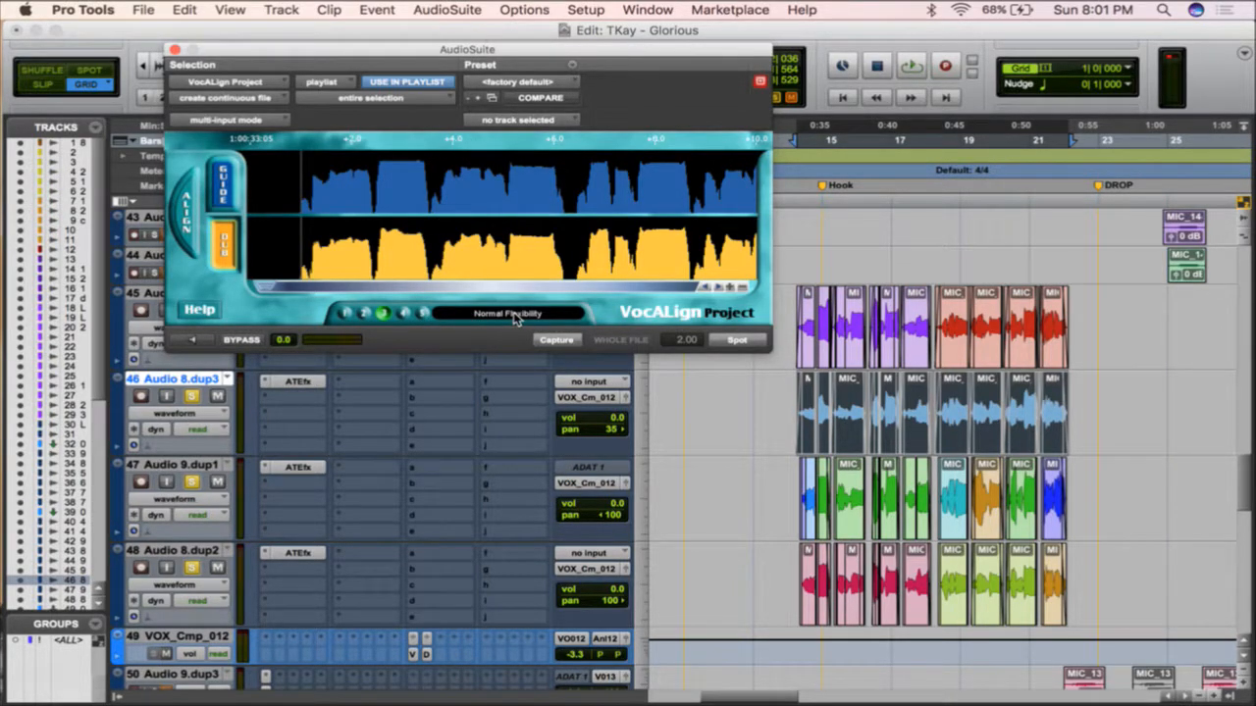
# - Browse the VocALign flexibility presets, settle on Normal Flexibility, and render the aligned dub onto track 46
pyautogui.click(404, 312)
pyautogui.click(422, 313)
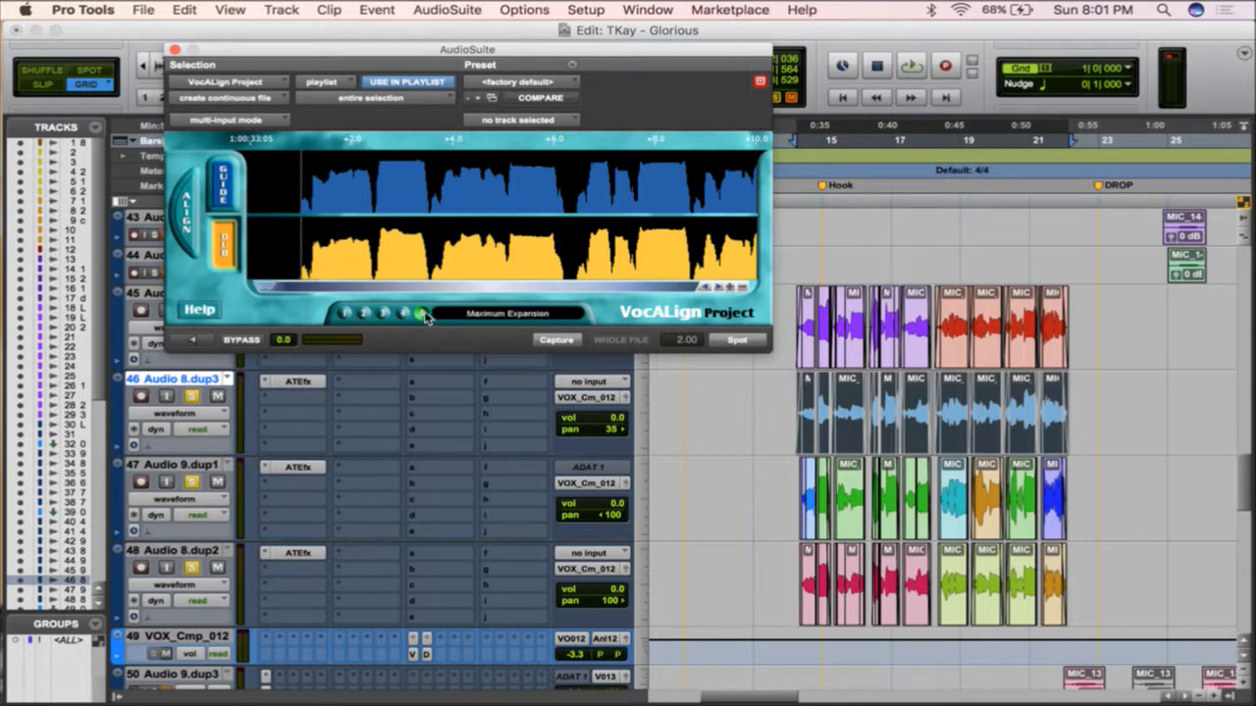
pyautogui.click(344, 313)
pyautogui.click(363, 313)
pyautogui.click(384, 313)
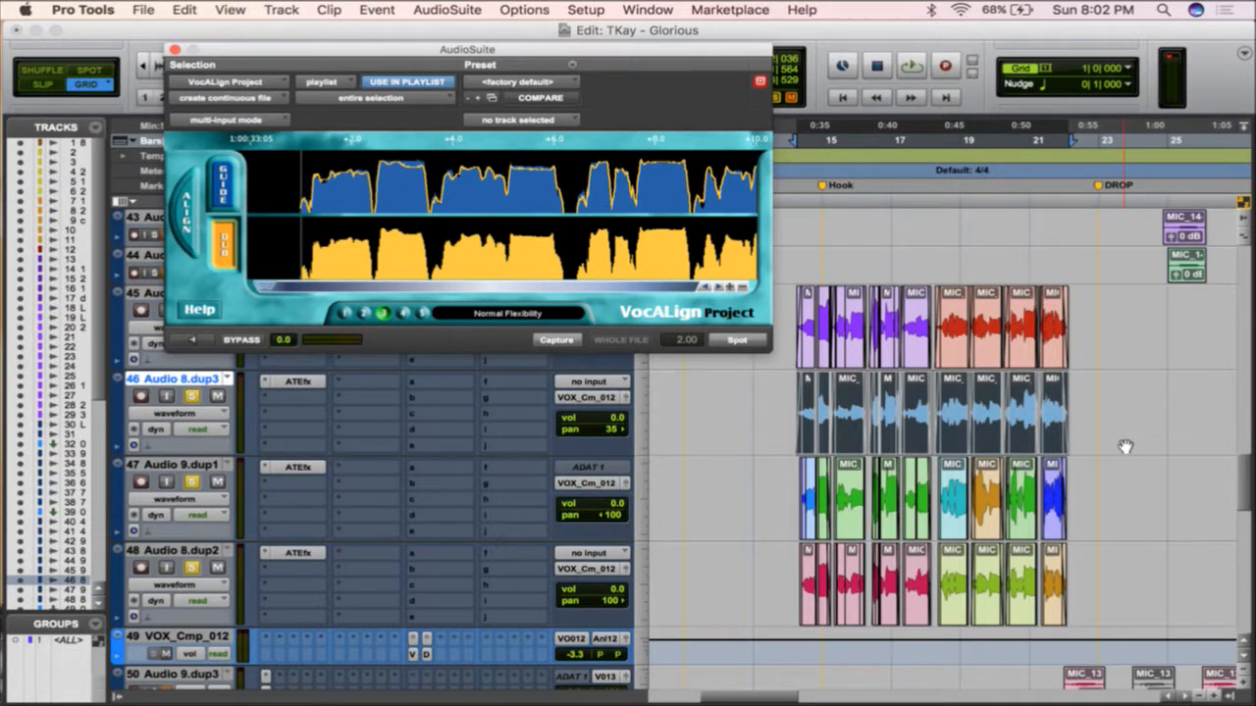
pyautogui.click(731, 339)
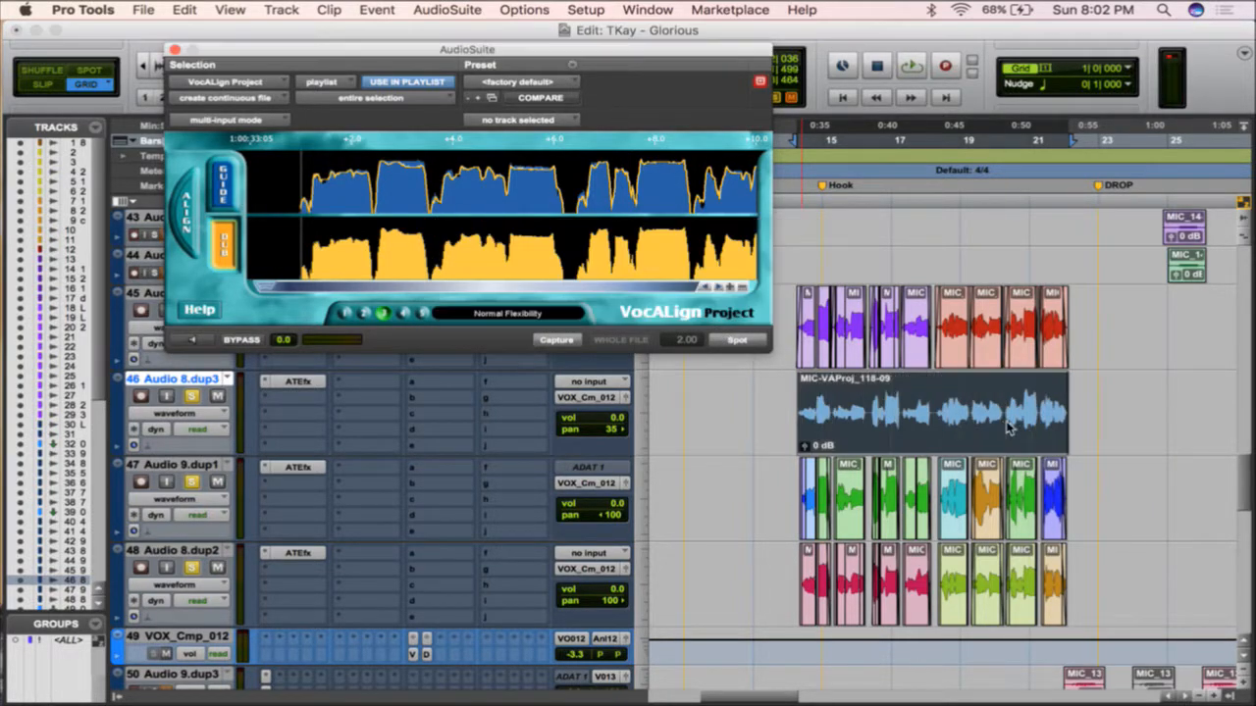
# - Select the full run of hook clips on track 45 again
pyautogui.click(807, 351)
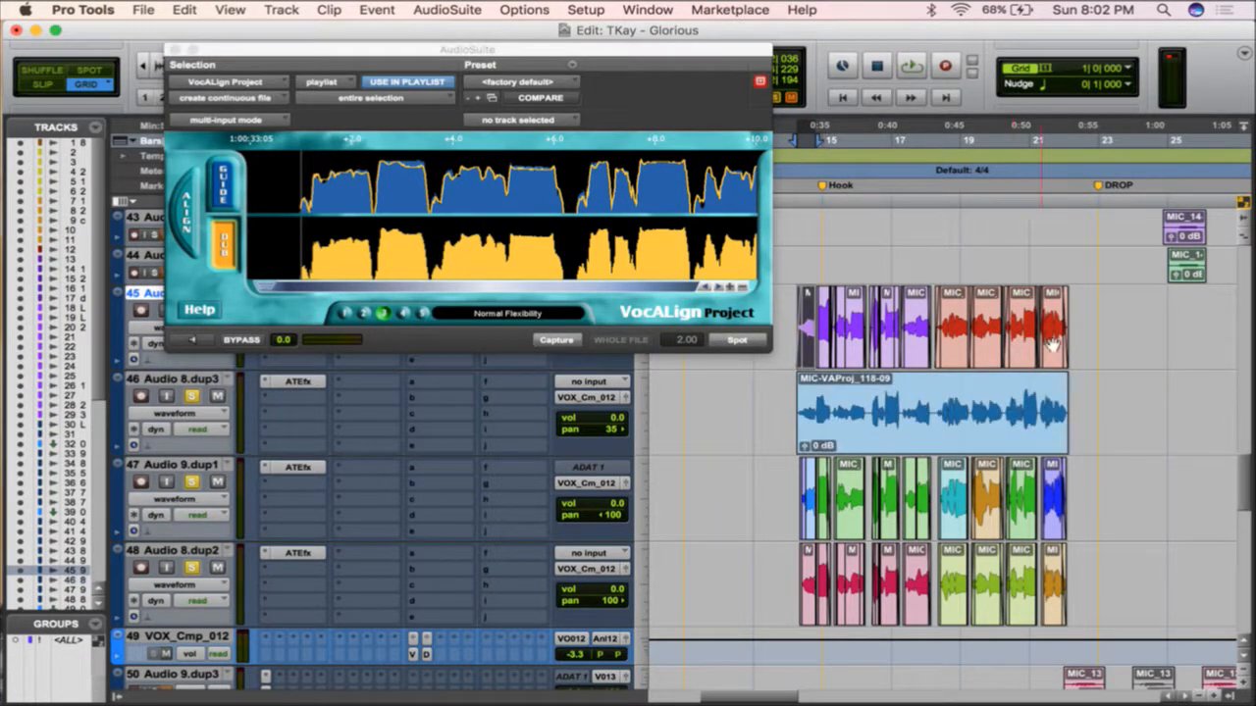
pyautogui.moveTo(1052, 343); pyautogui.dragTo(1055, 355)
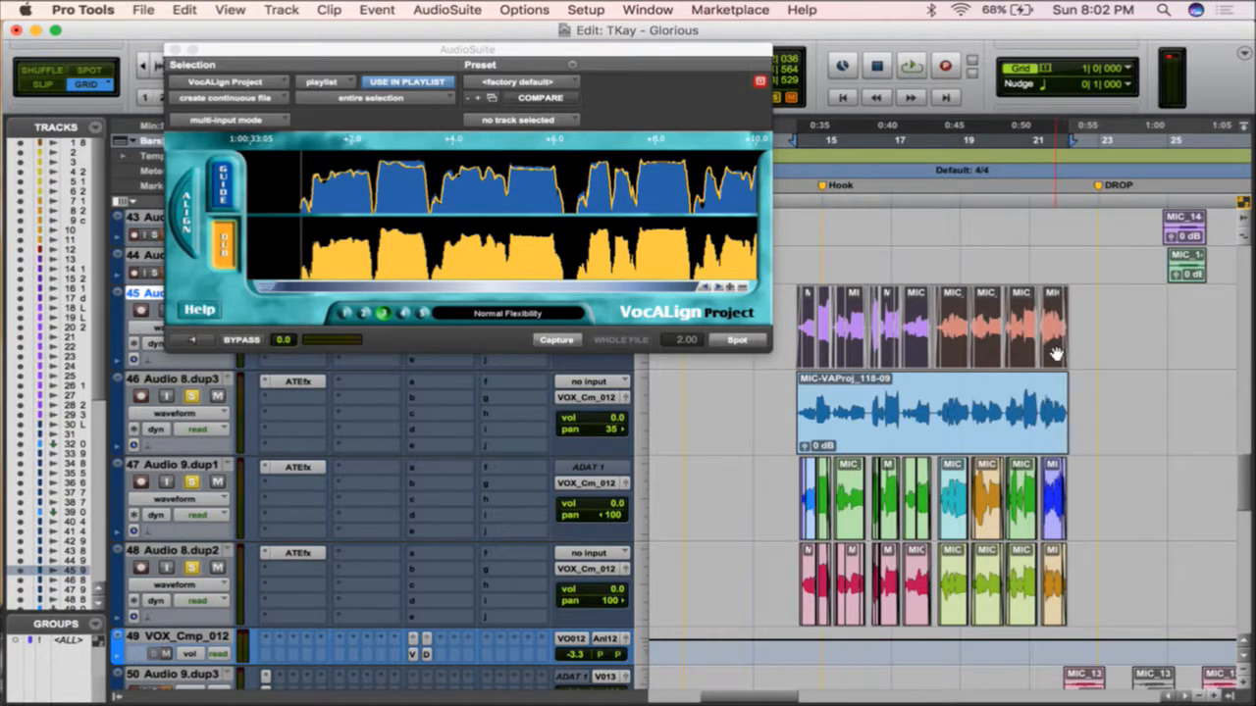
pyautogui.click(1055, 353)
pyautogui.click(1055, 353)
# - Undo and redo the VocALign render on track 46
pyautogui.press('super+z')
pyautogui.press('super+z')
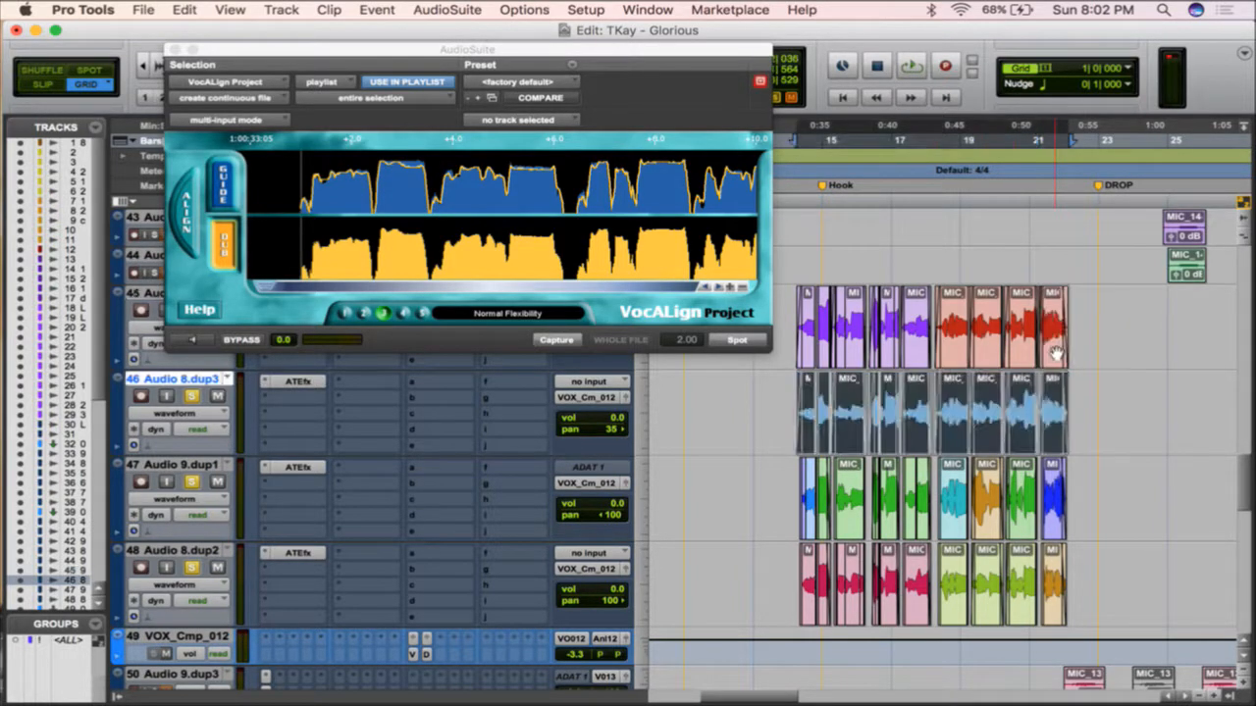
pyautogui.press('super+shift+z')
pyautogui.press('super+shift+z')
# - Capture track 47's hook clips as the dub and render them aligned to the track 45 guide with Normal Flexibility
pyautogui.keyDown('shift'); pyautogui.click(809, 353); pyautogui.keyUp('shift')
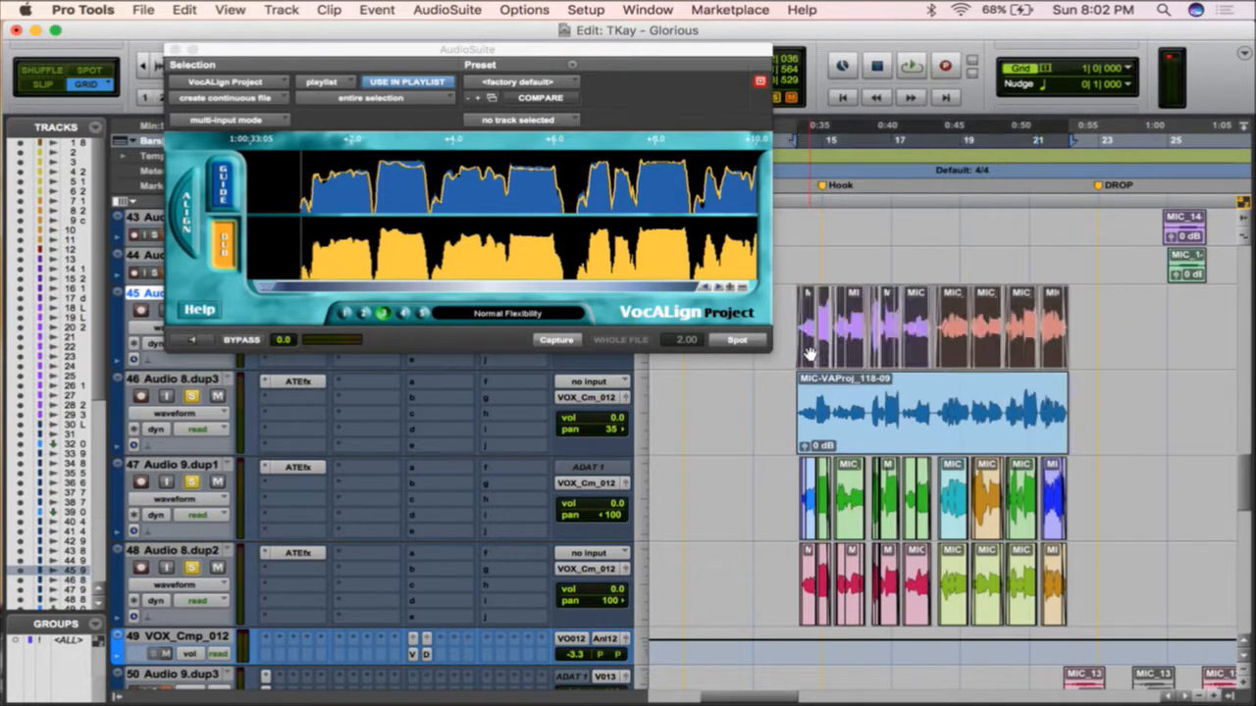
pyautogui.press(';')
pyautogui.press(';')
pyautogui.press(';')
pyautogui.press('p')
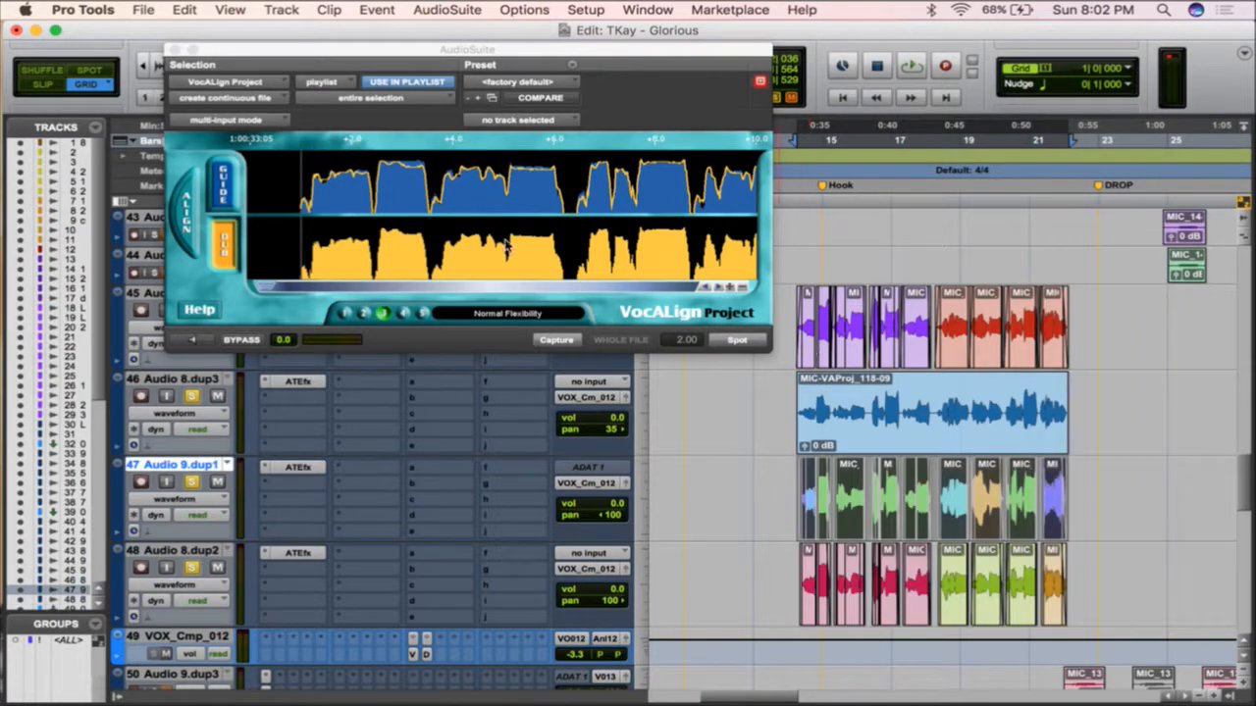
pyautogui.click(555, 339)
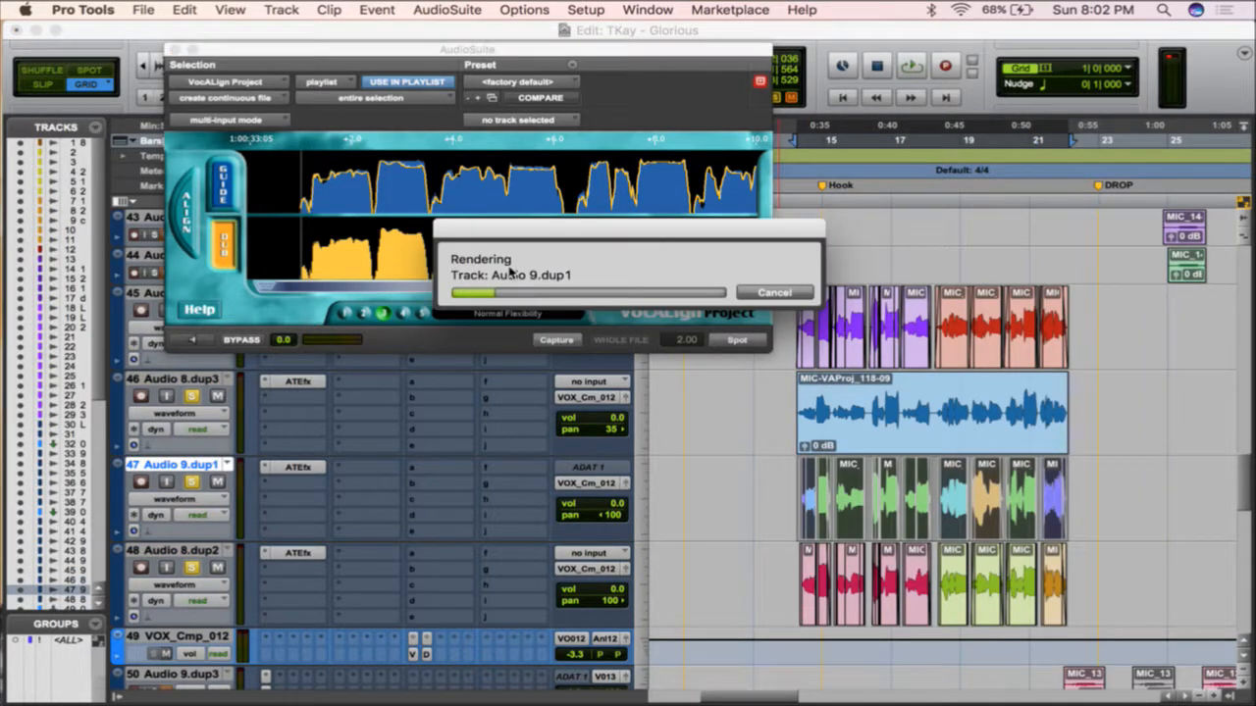
pyautogui.click(197, 242)
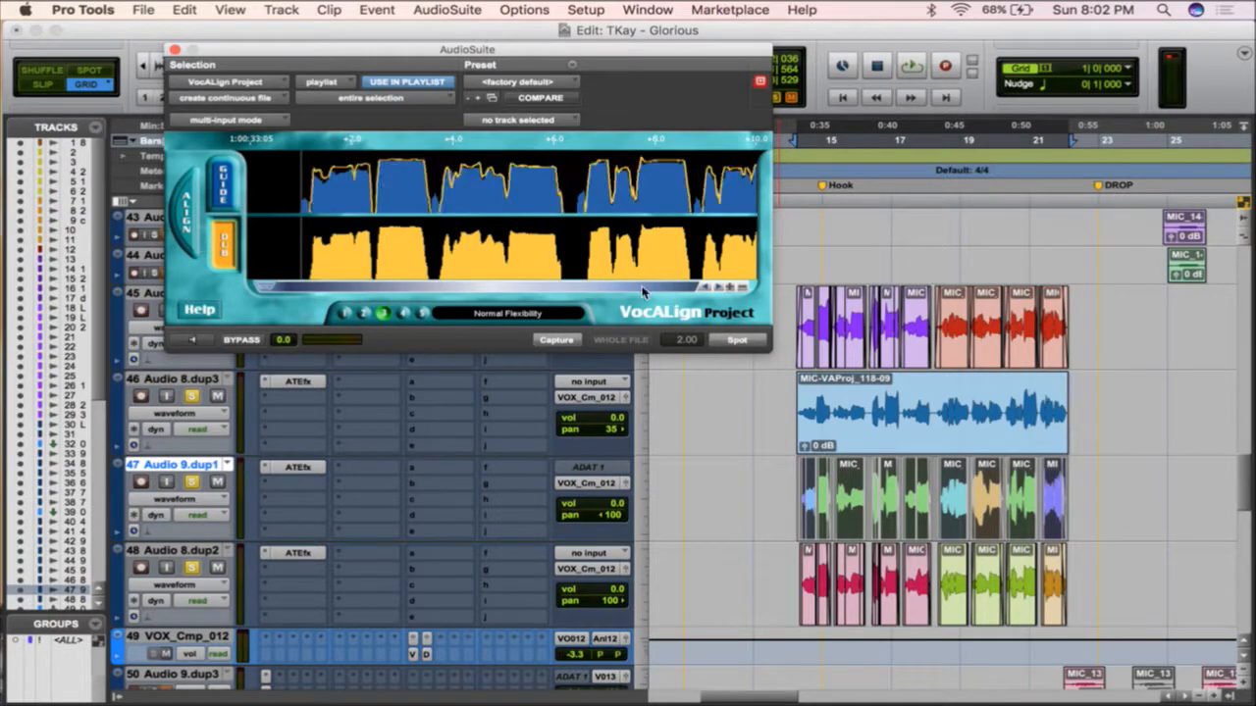
pyautogui.click(736, 340)
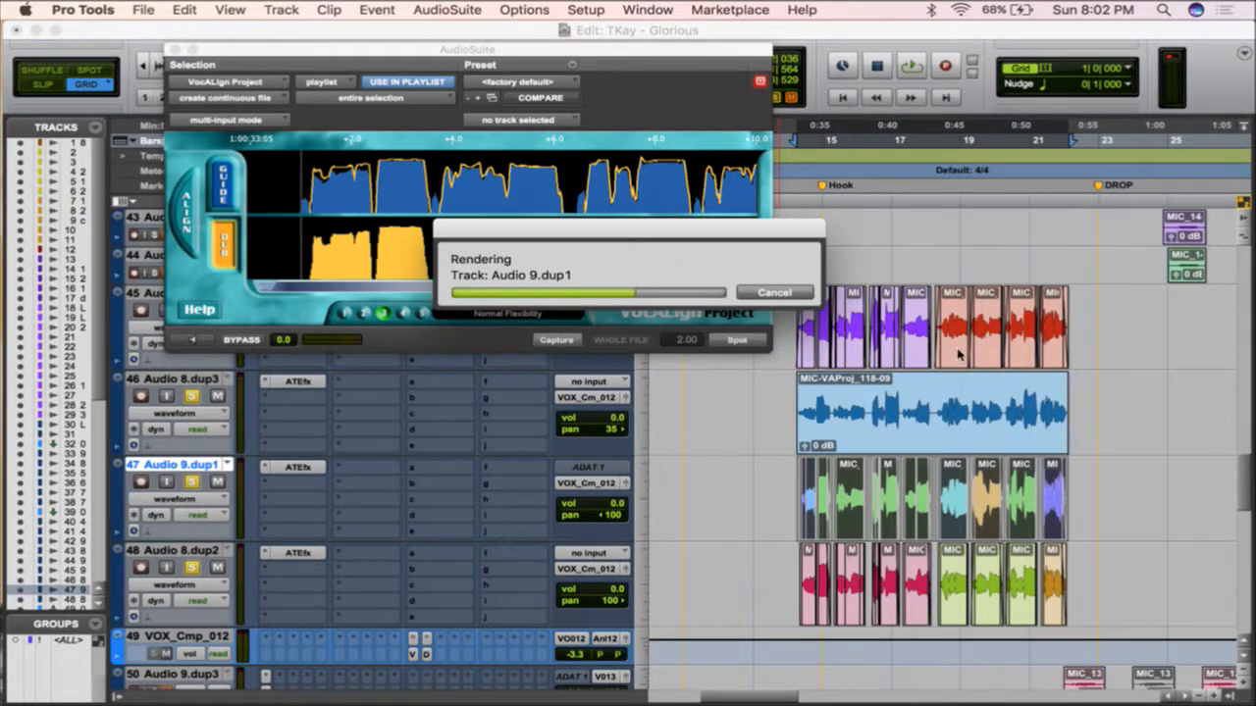
# - Capture track 48's hook clips over the same range and render them aligned to the track 45 guide
pyautogui.click(1065, 343)
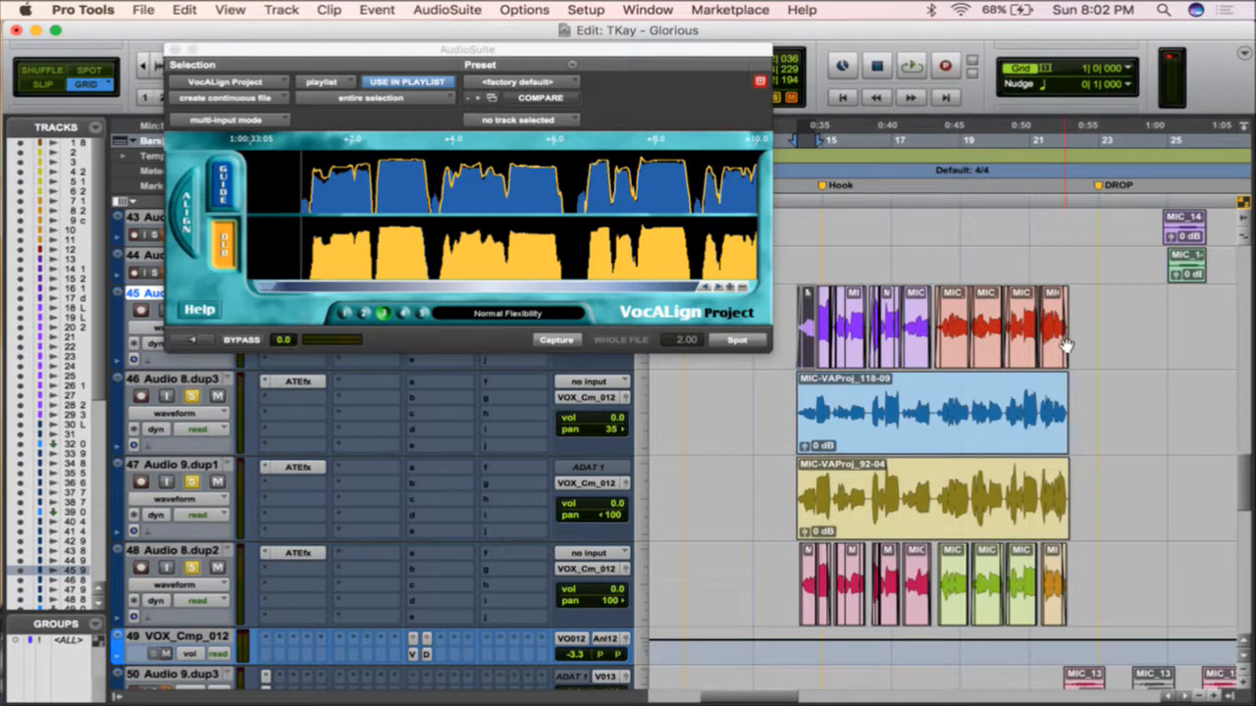
pyautogui.click(1059, 344)
pyautogui.press(';')
pyautogui.press(';')
pyautogui.press(';')
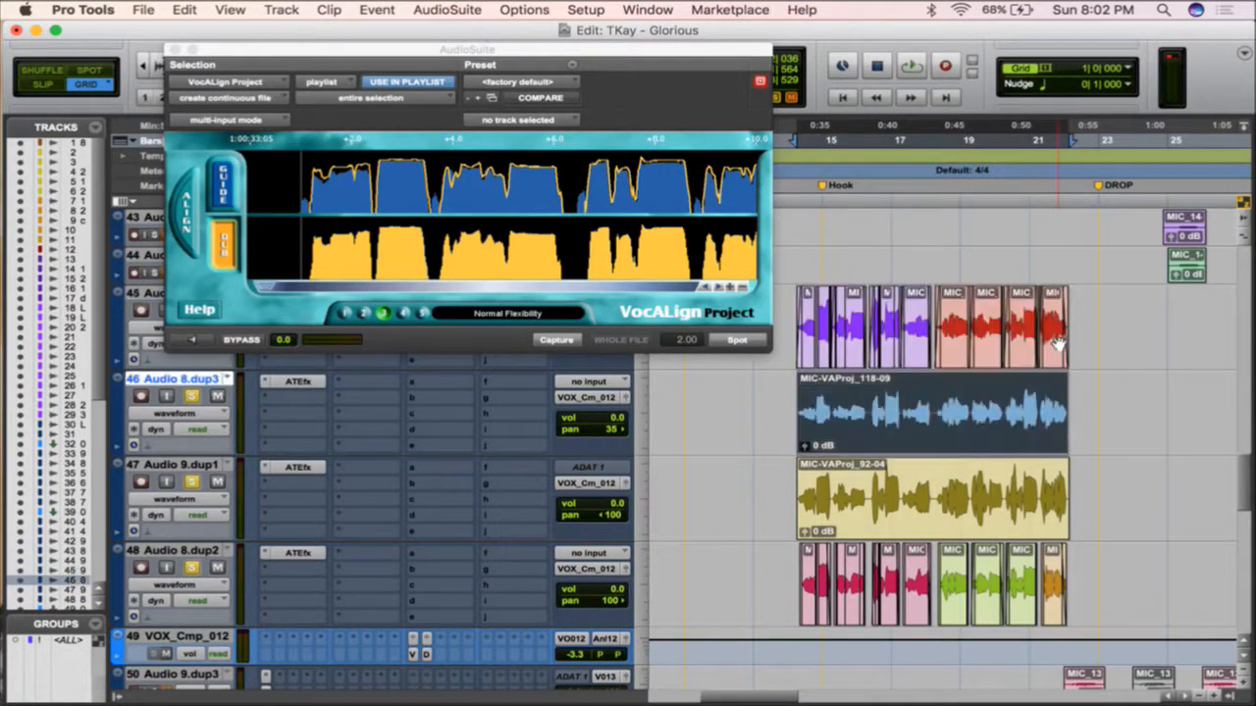
pyautogui.press('t')
pyautogui.press('t')
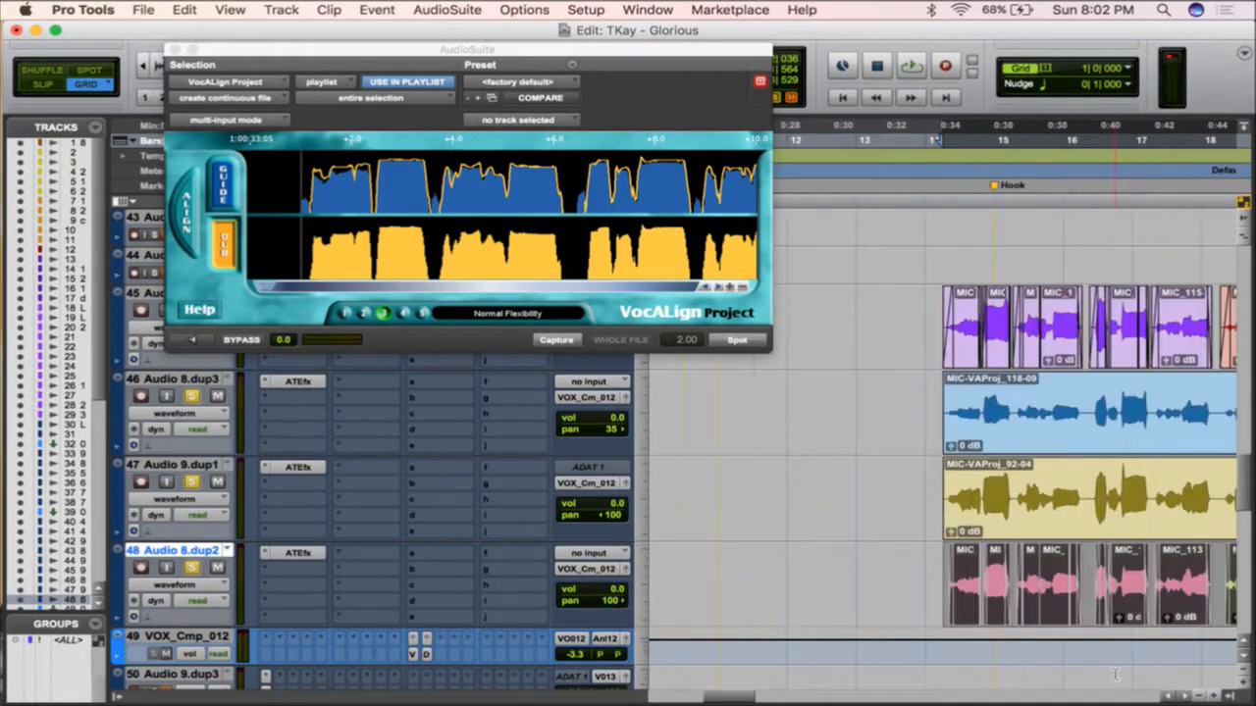
pyautogui.hscroll(10, 1116, 675)
pyautogui.scroll(1, 1115, 675)
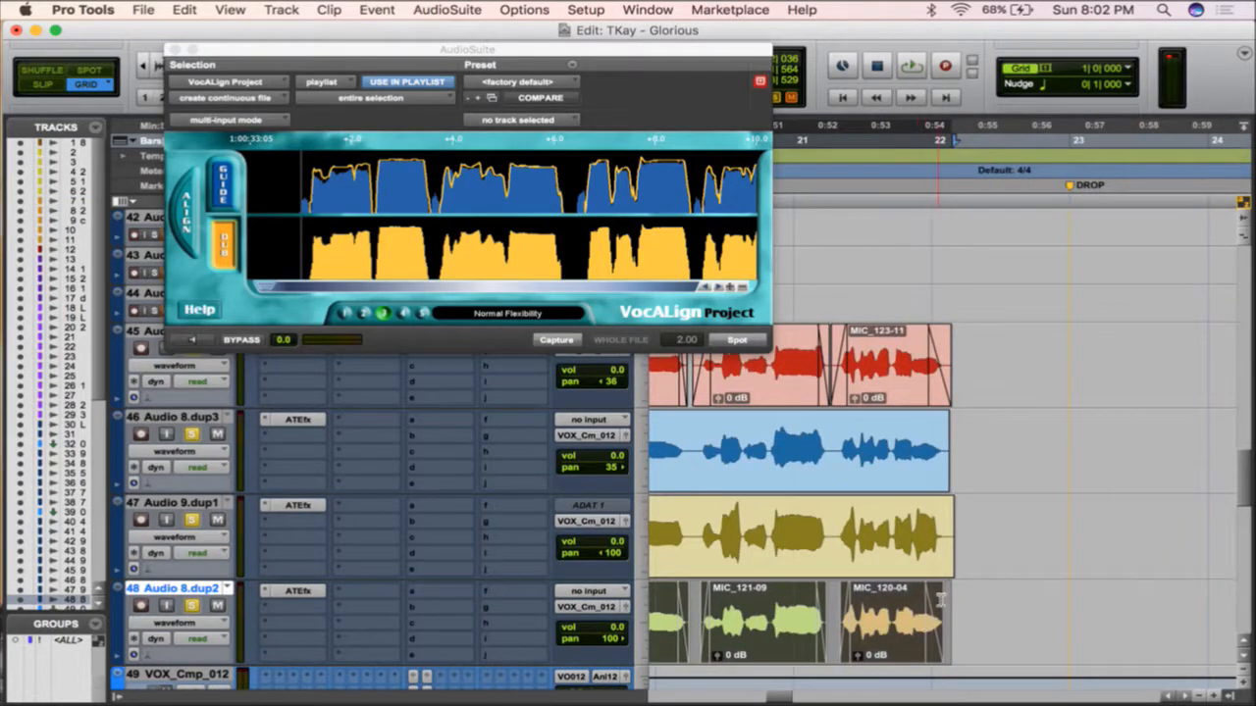
pyautogui.click(185, 214)
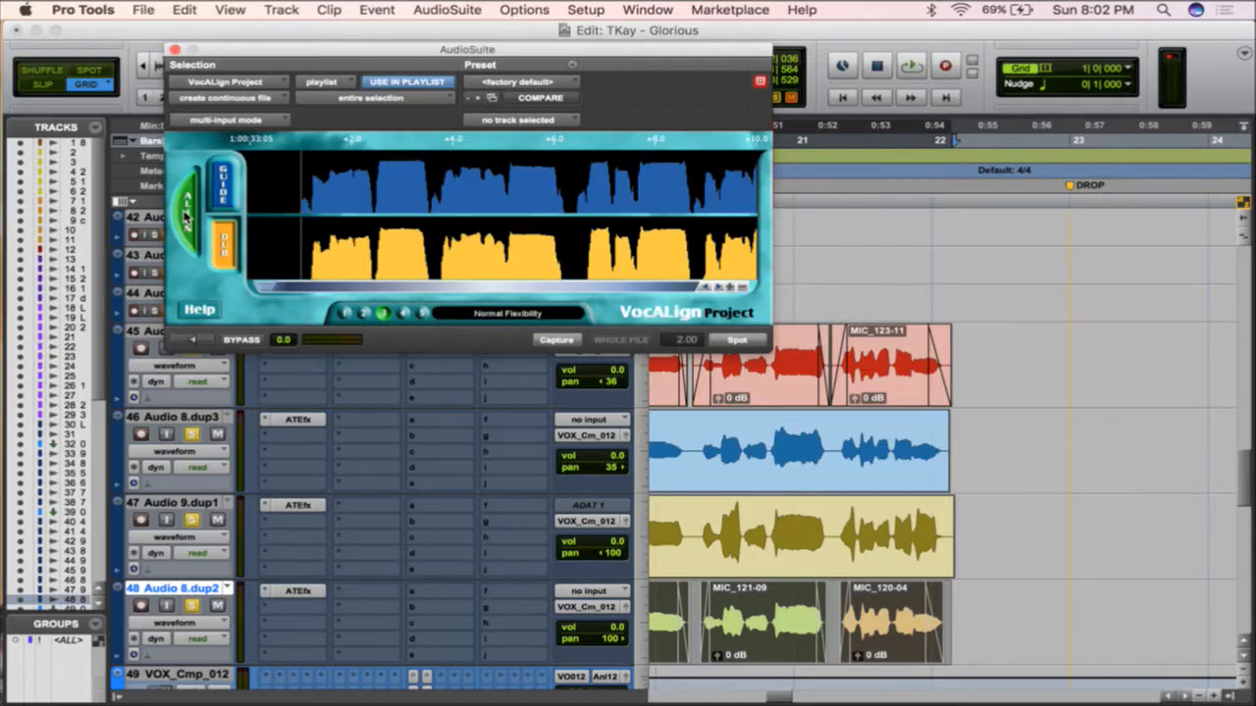
pyautogui.click(745, 339)
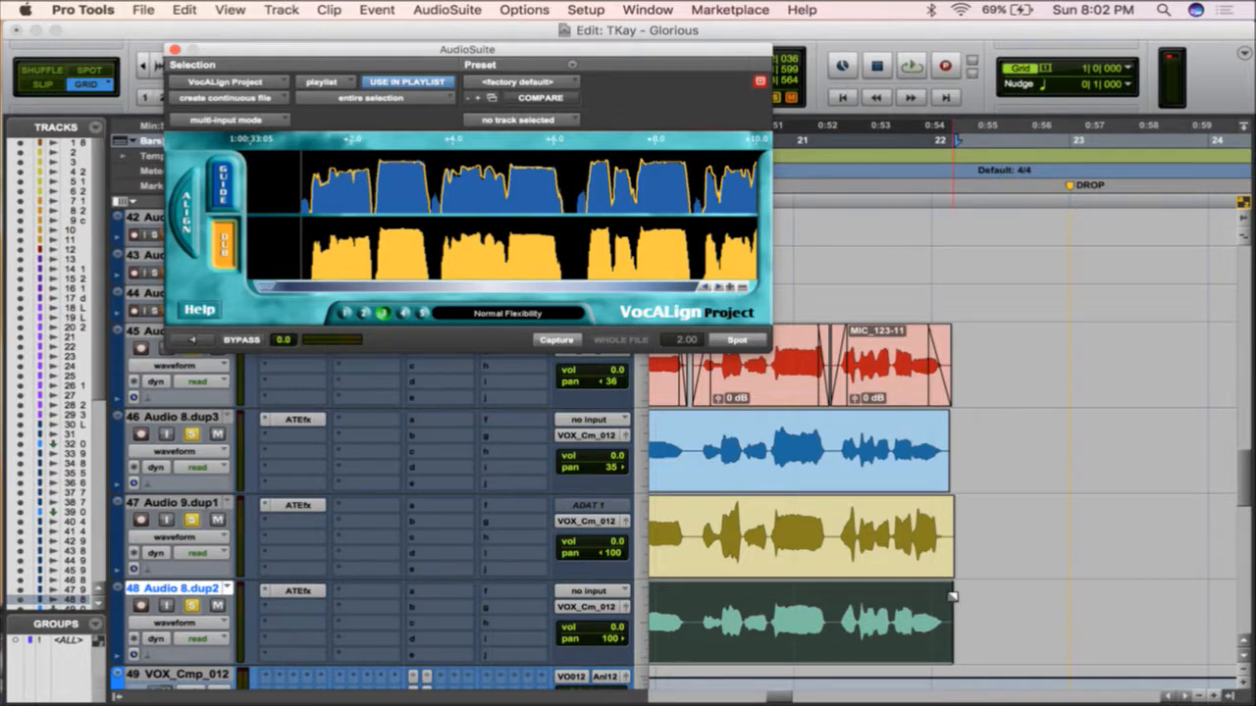
# - Check the ends of the aligned hook clips, then play back the stack and close the VocALign window
pyautogui.scroll(3, 970, 602)
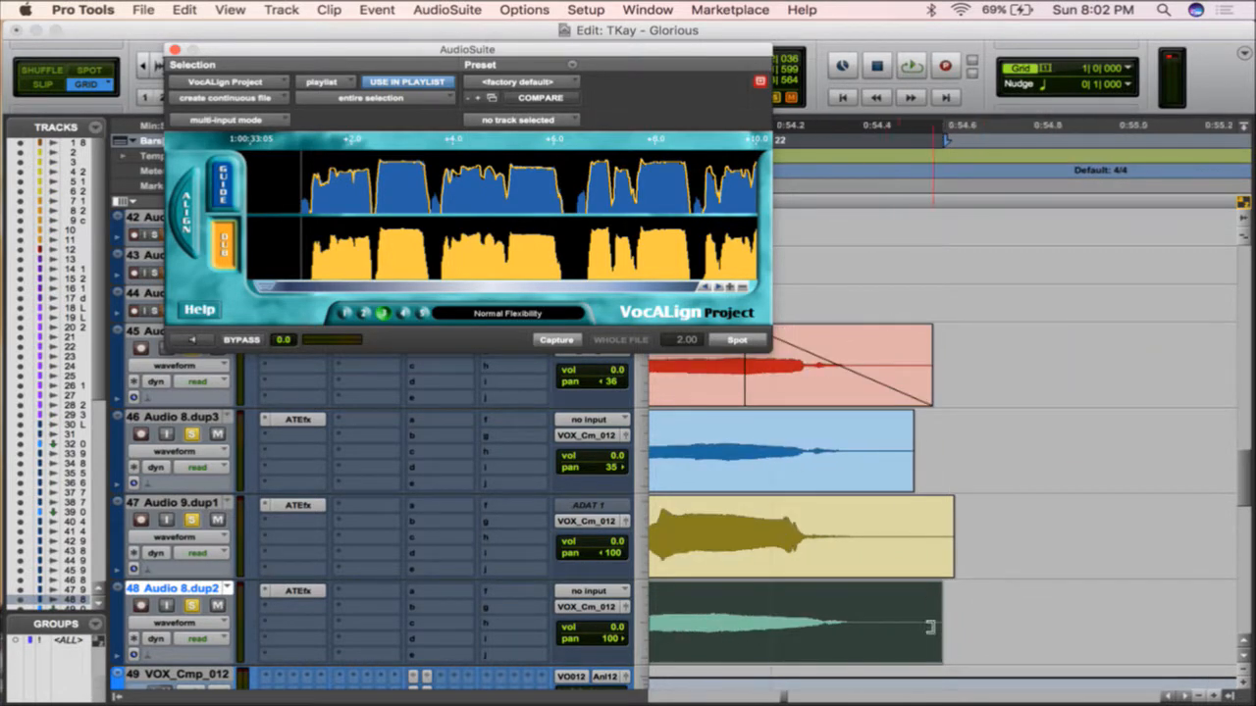
pyautogui.scroll(-5, 925, 598)
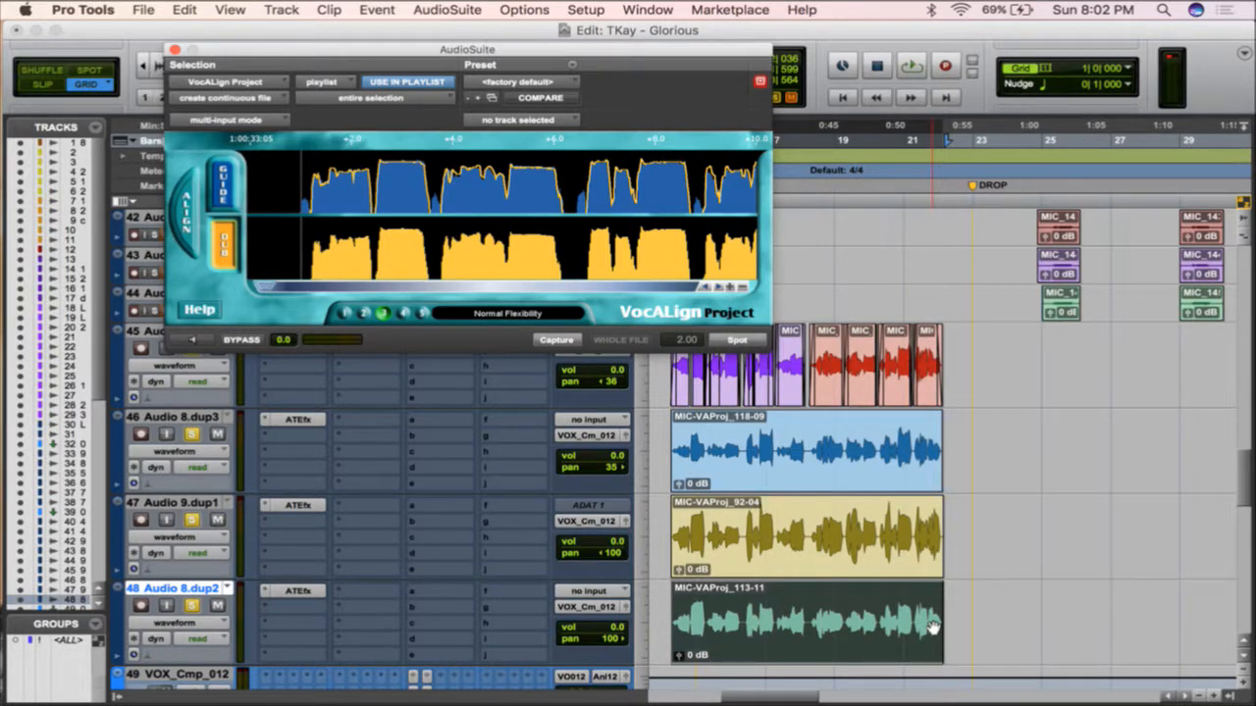
pyautogui.press('space')
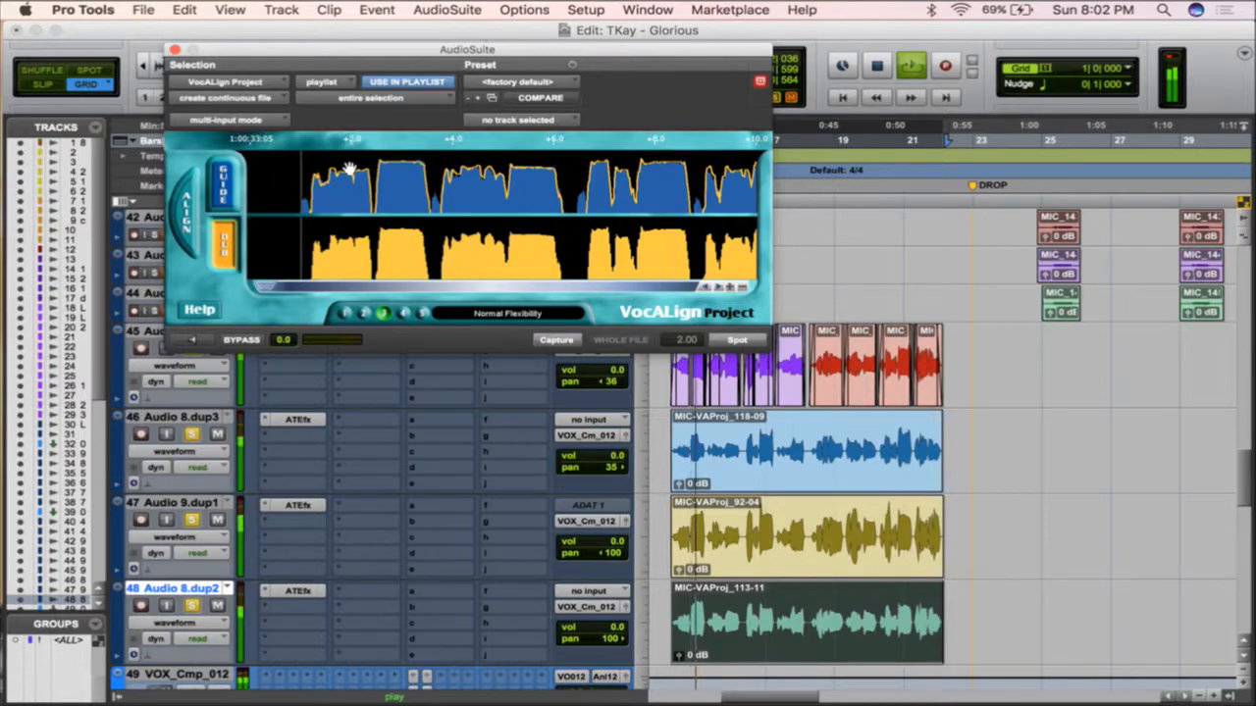
pyautogui.click(175, 50)
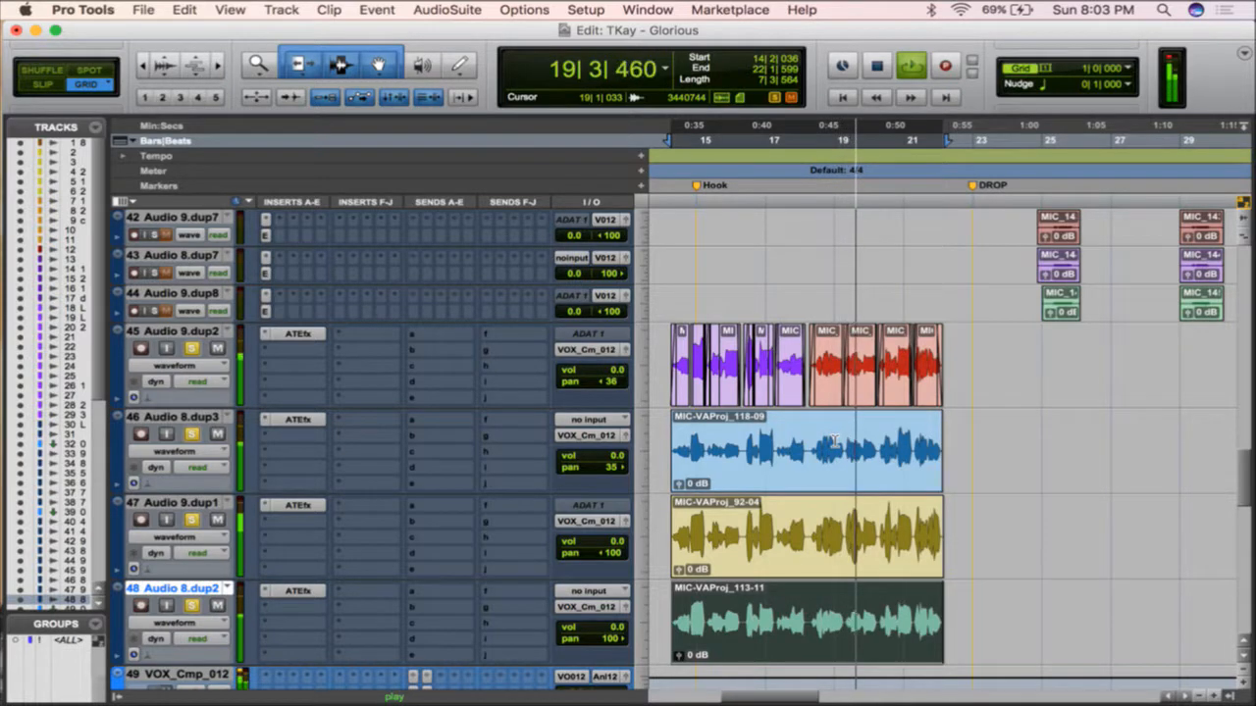
# - Copy the second hook's background vocal clips on tracks 45 to 48 from 42|1|665 to 22|4|953 at the DROP marker
pyautogui.press('r')
pyautogui.hscroll(4, 937, 478)
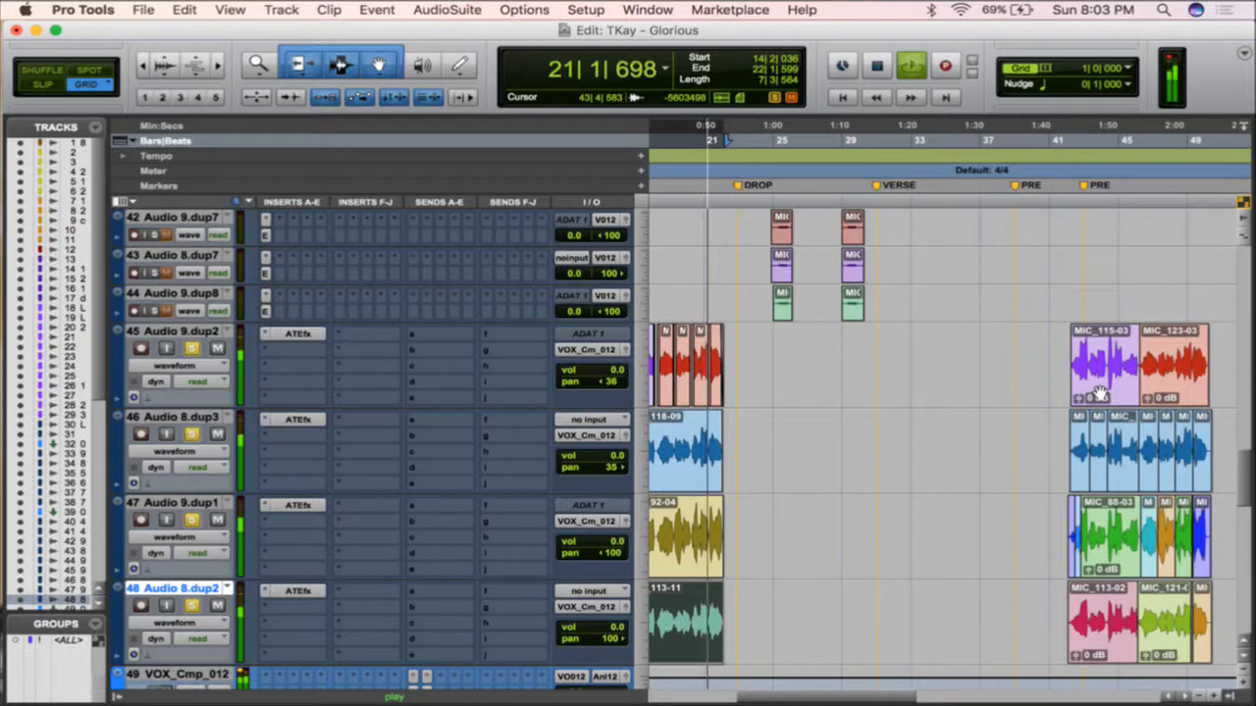
pyautogui.click(1100, 394)
pyautogui.keyDown('shift'); pyautogui.click(1188, 397); pyautogui.keyUp('shift')
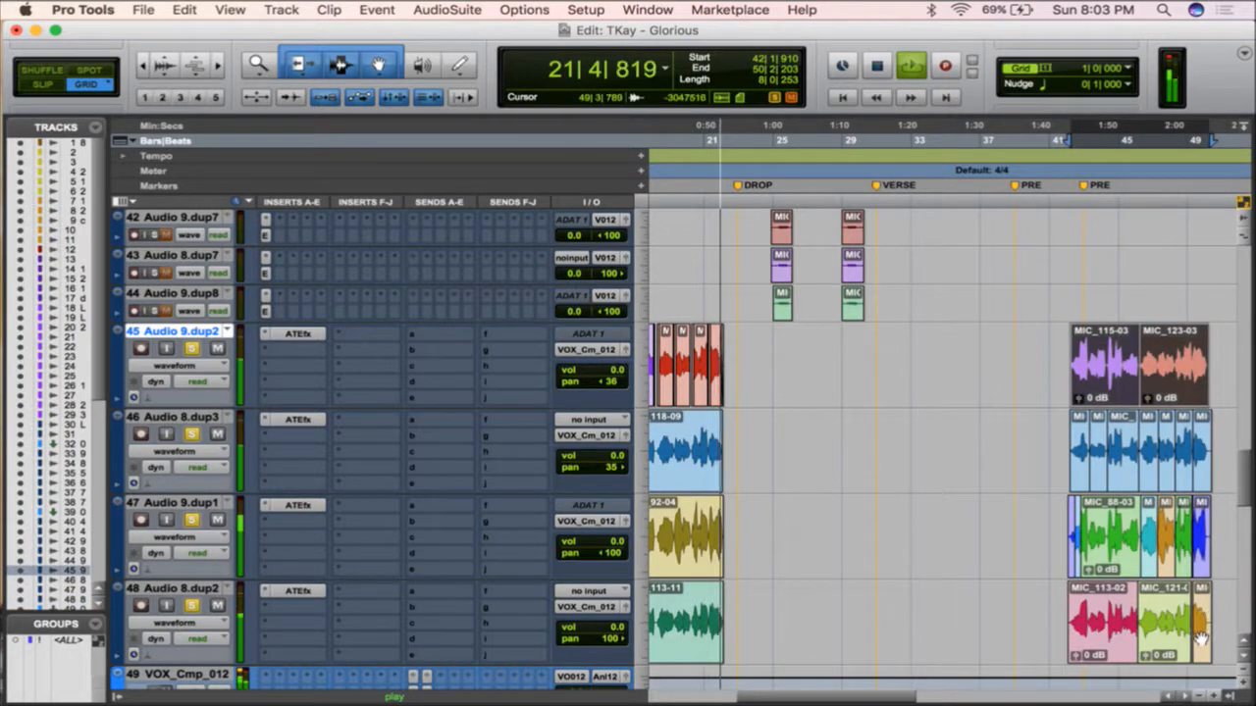
pyautogui.keyDown('shift'); pyautogui.click(1201, 638); pyautogui.keyUp('shift')
pyautogui.keyDown('shift'); pyautogui.click(1108, 528); pyautogui.keyUp('shift')
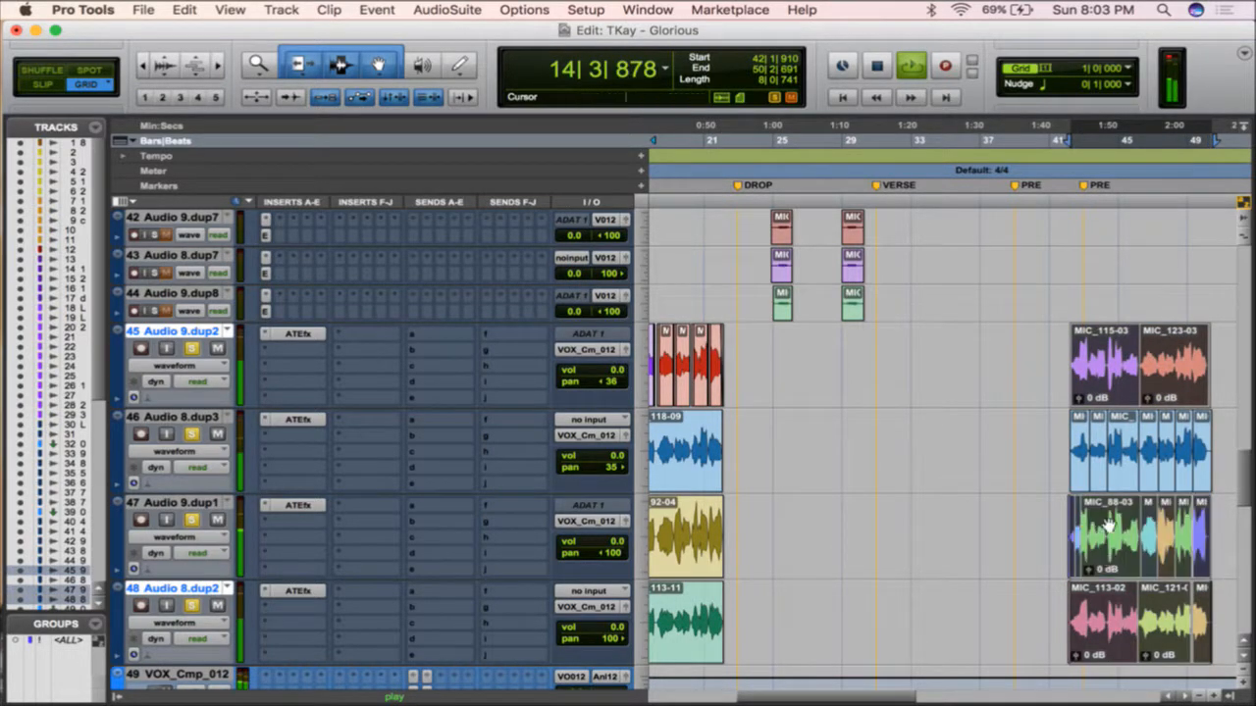
pyautogui.keyDown('shift'); pyautogui.click(1082, 479); pyautogui.keyUp('shift')
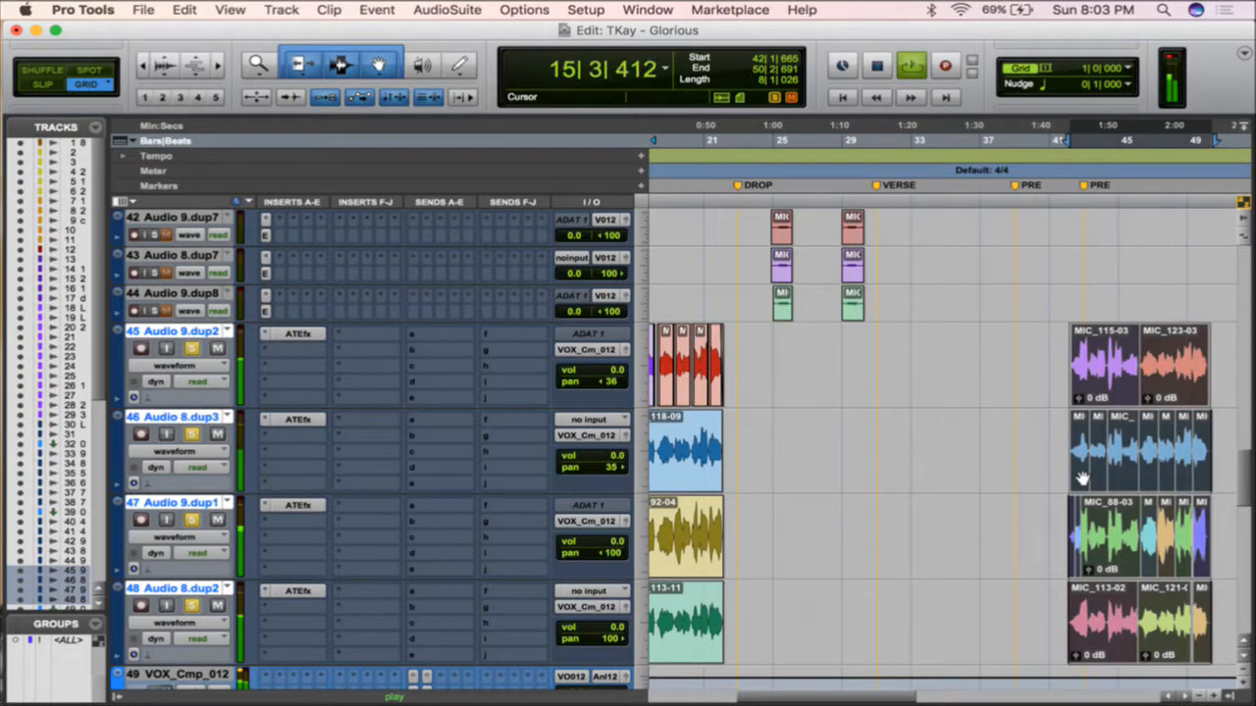
pyautogui.moveTo(1082, 479)
pyautogui.mouseDown()
pyautogui.moveTo(848, 477)
pyautogui.moveTo(750, 461)
pyautogui.mouseUp()
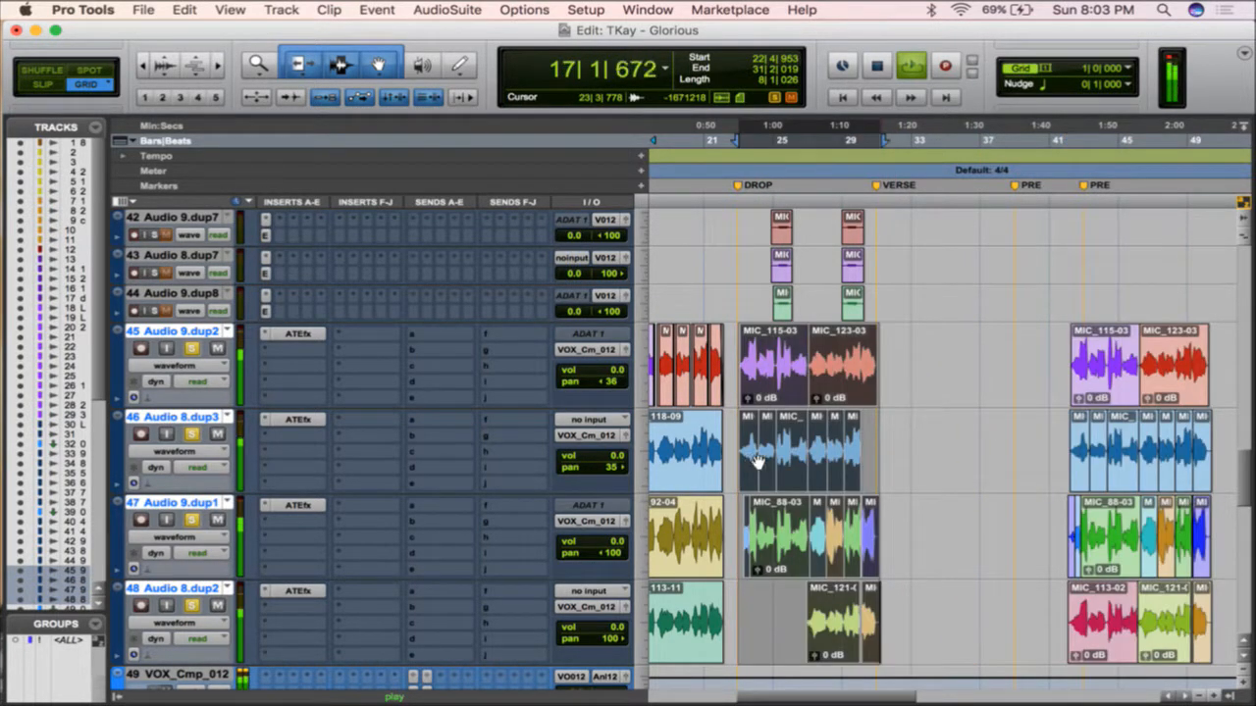
# - Undo the last paste at the drop, and copy 41|1|000 to 51|1|000 on tracks 45 to 48 to 23|1|000
pyautogui.press('super+z')
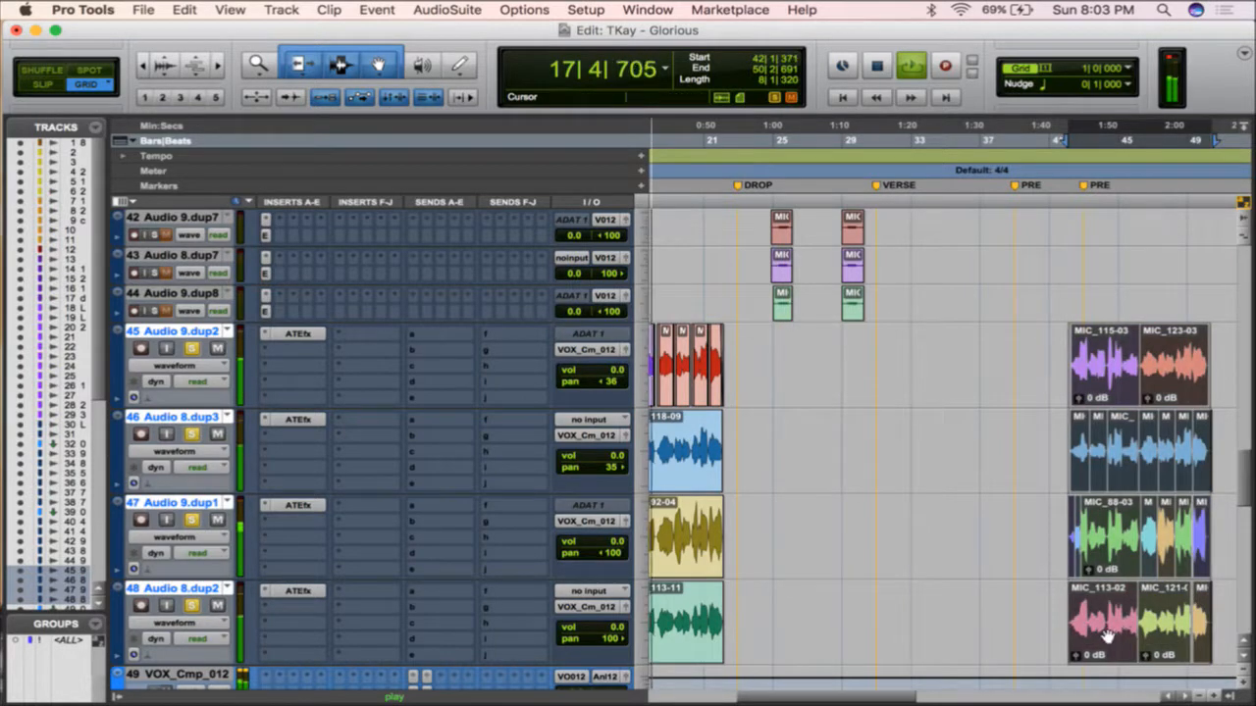
pyautogui.moveTo(1053, 363); pyautogui.dragTo(1223, 628)
pyautogui.press('super+c')
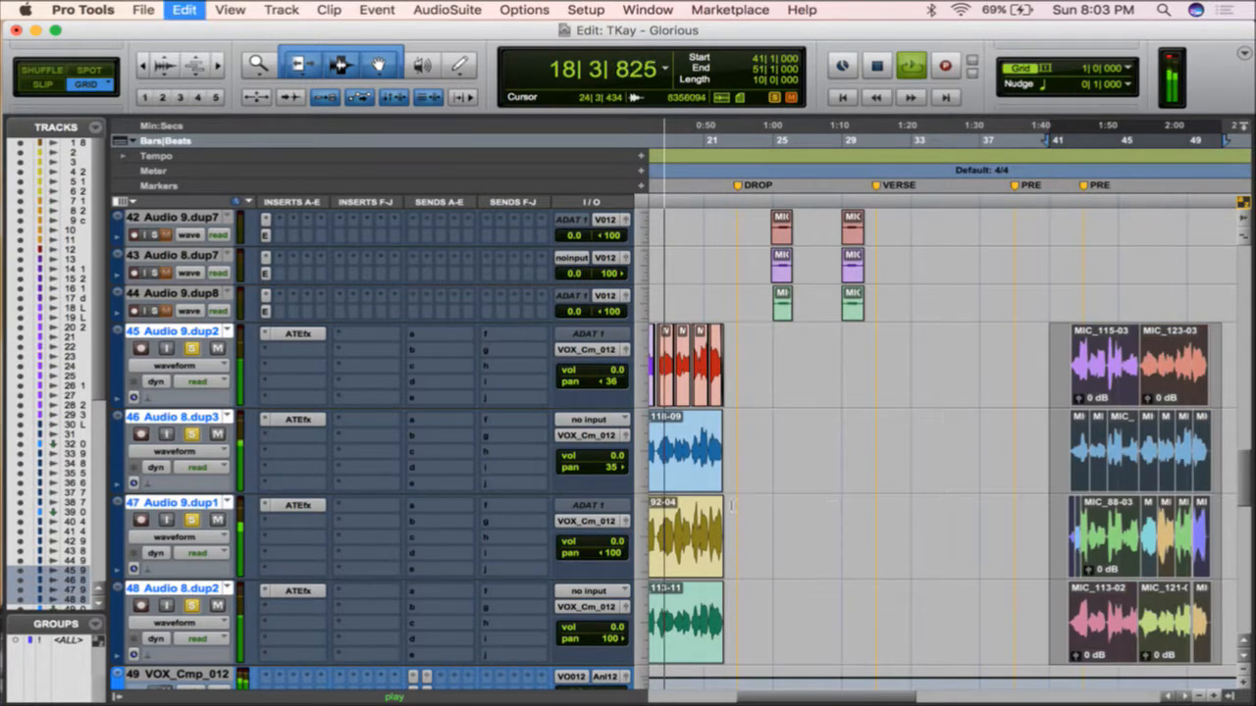
pyautogui.click(742, 625)
pyautogui.press('super+v')
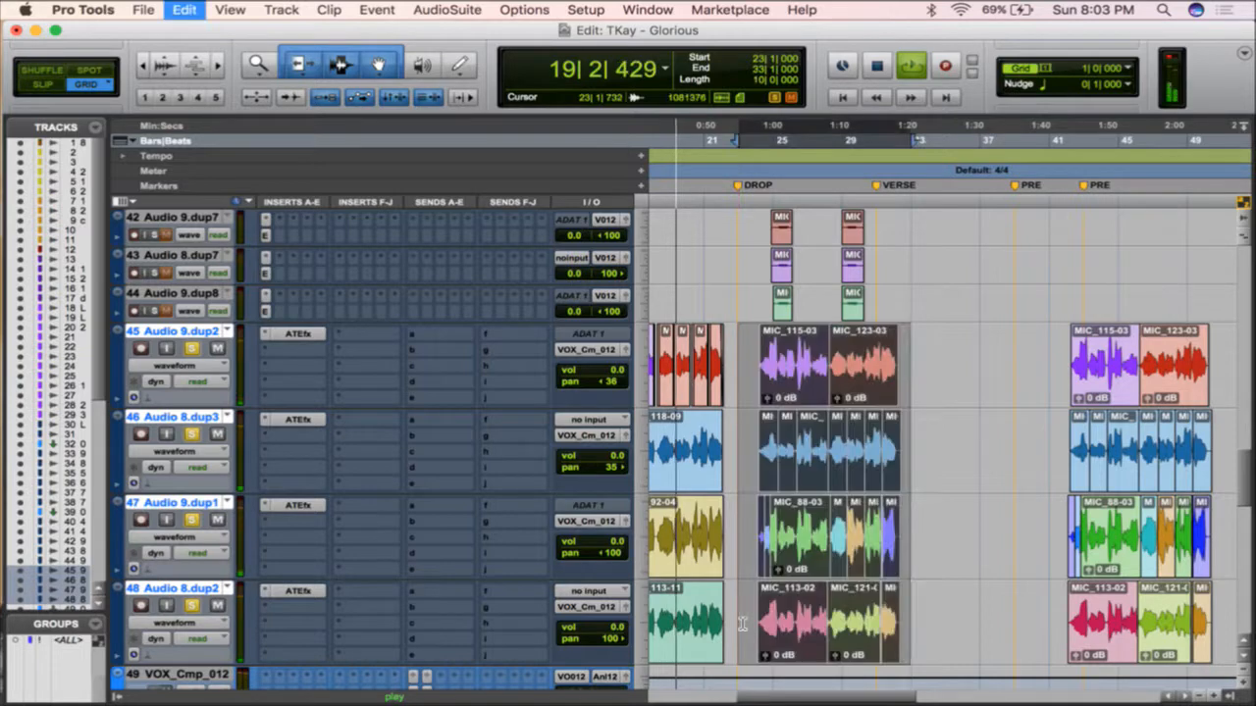
# - Stop playback and shift the pasted hook clips on tracks 45 to 48 earlier so they start at 22|2|318
pyautogui.press('space')
pyautogui.hscroll(-3, 835, 478)
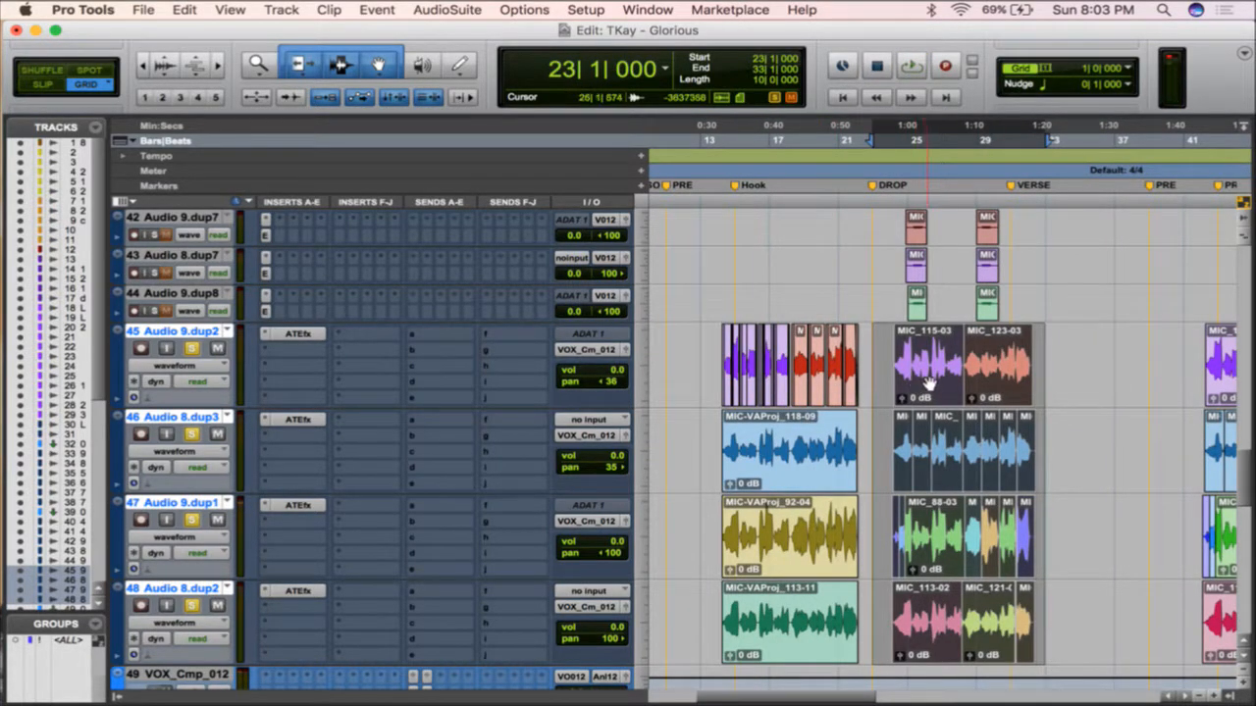
pyautogui.moveTo(927, 382); pyautogui.dragTo(915, 380)
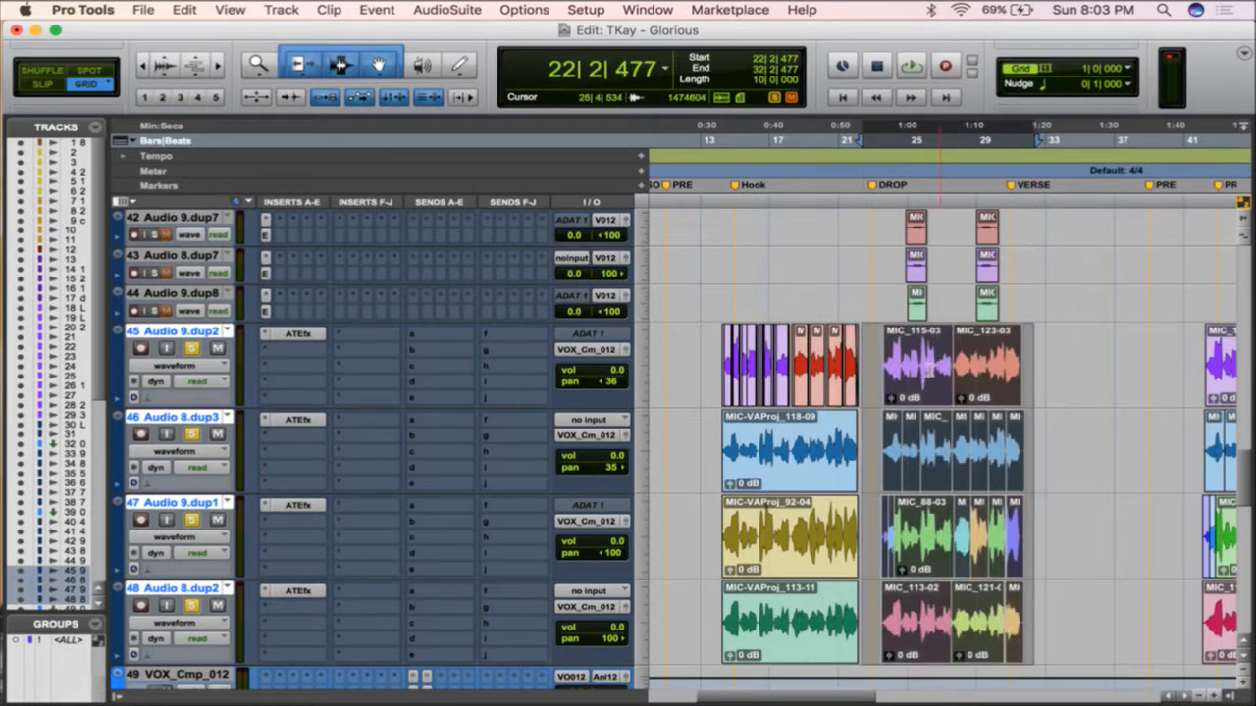
pyautogui.click(730, 142)
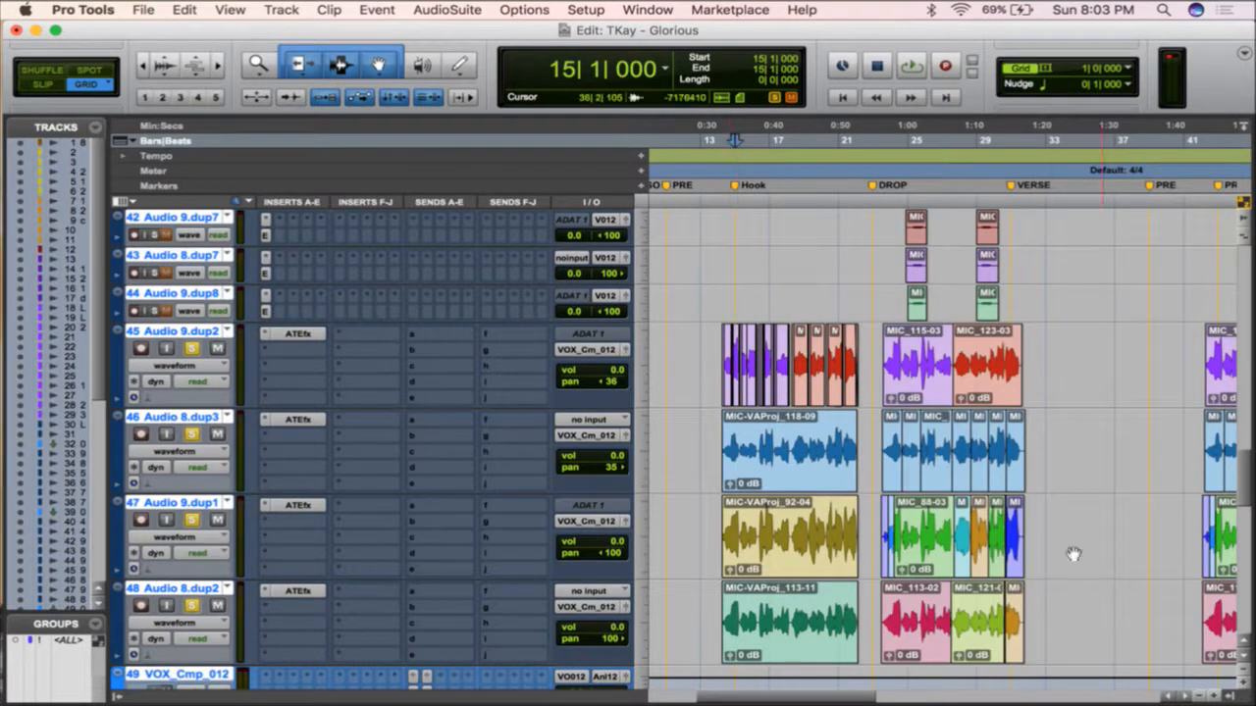
pyautogui.moveTo(939, 387); pyautogui.dragTo(1018, 544)
pyautogui.moveTo(1020, 644); pyautogui.dragTo(1020, 641)
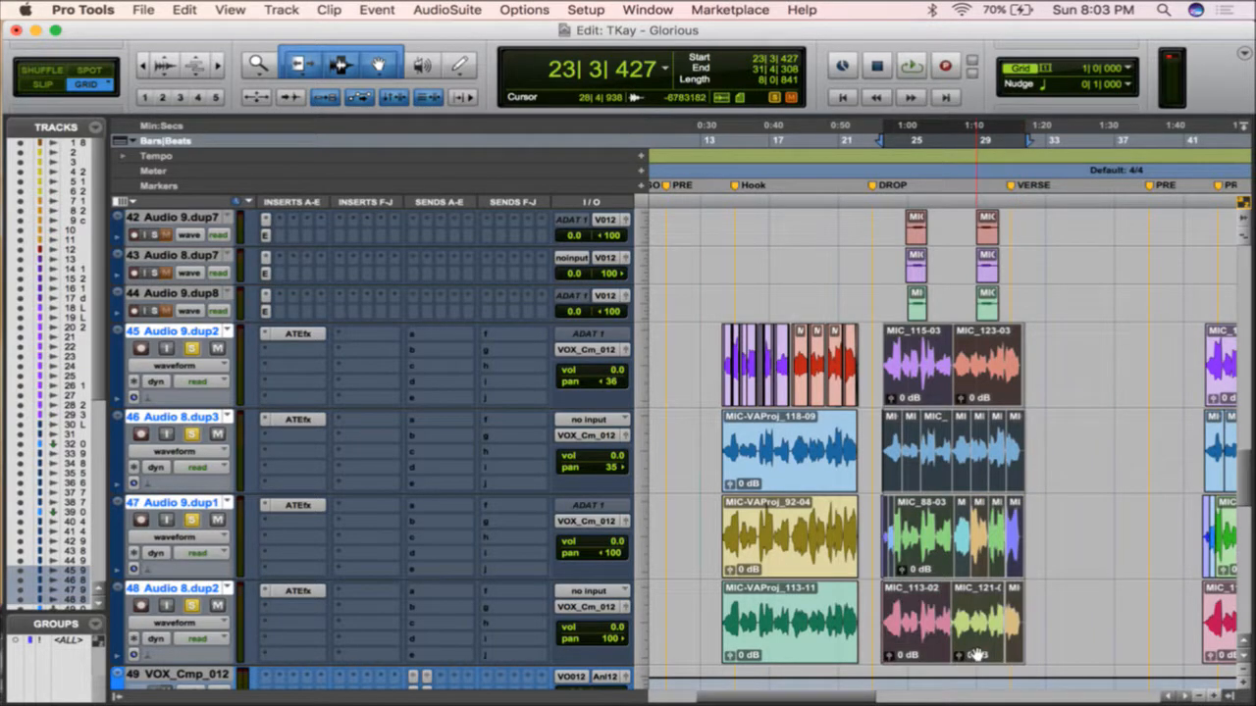
pyautogui.moveTo(922, 647); pyautogui.dragTo(905, 648)
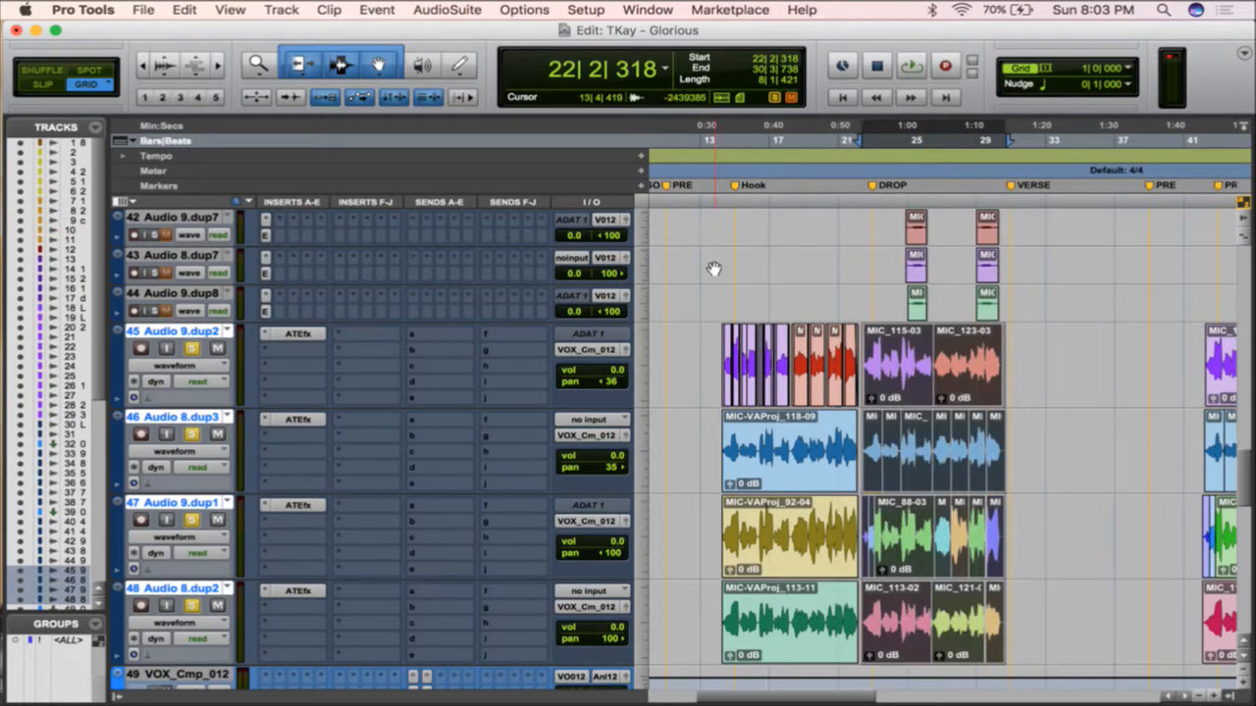
# - Play the soloed background vocals from 14|1|000 through the hook and the drop to hear the copied stack
pyautogui.click(721, 128)
pyautogui.press('space')
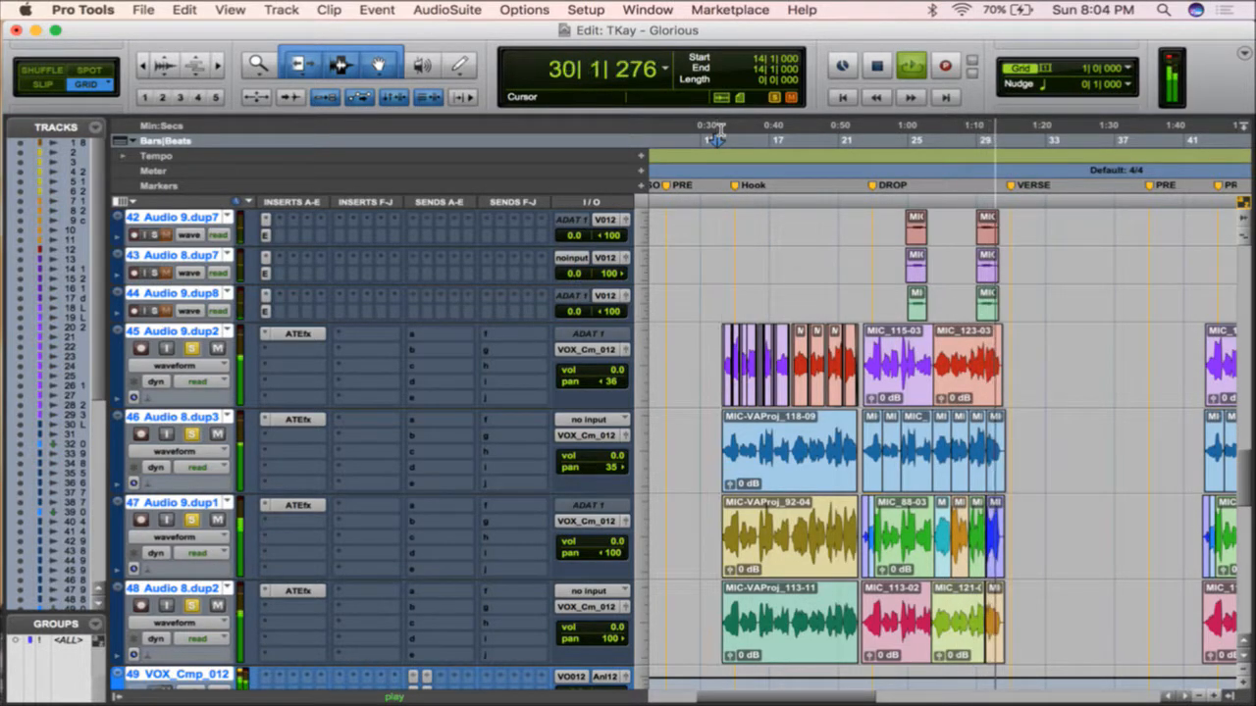
pyautogui.press('space')
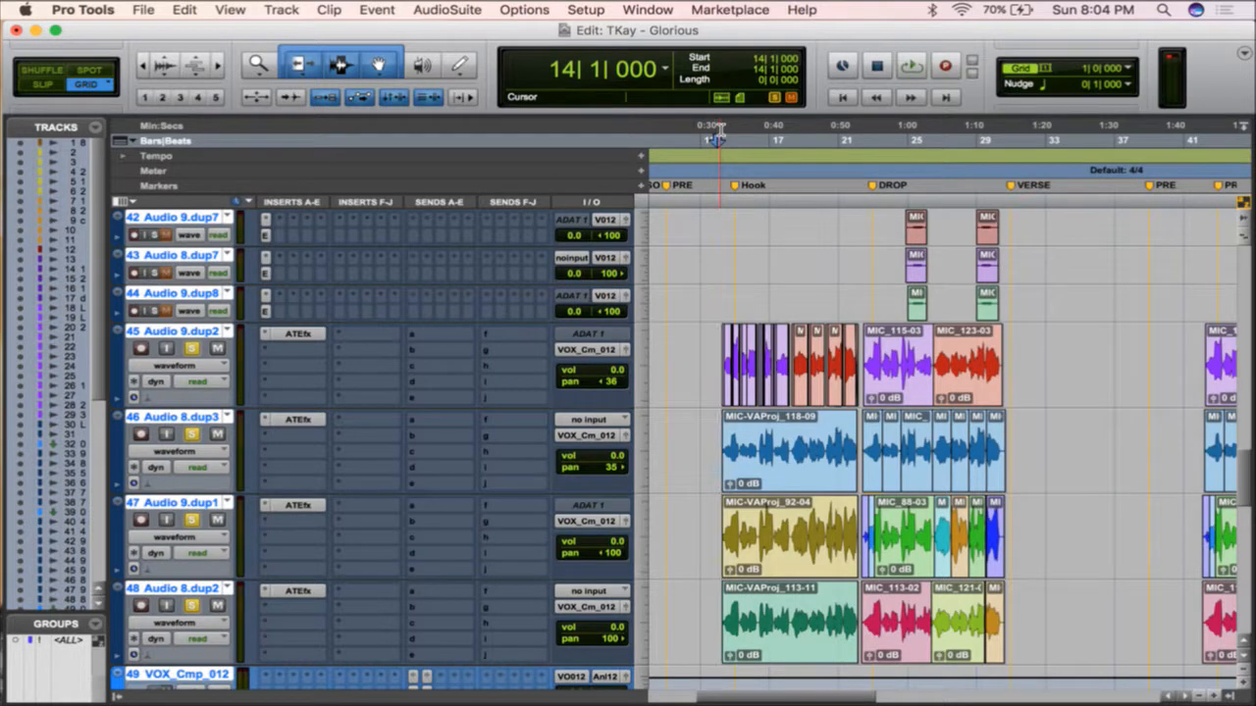
# - Undo the moves and the paste of the hook background vocal clips at the drop on tracks 45 to 48
pyautogui.press('super+z')
pyautogui.press('super+z')
pyautogui.press('super+z')
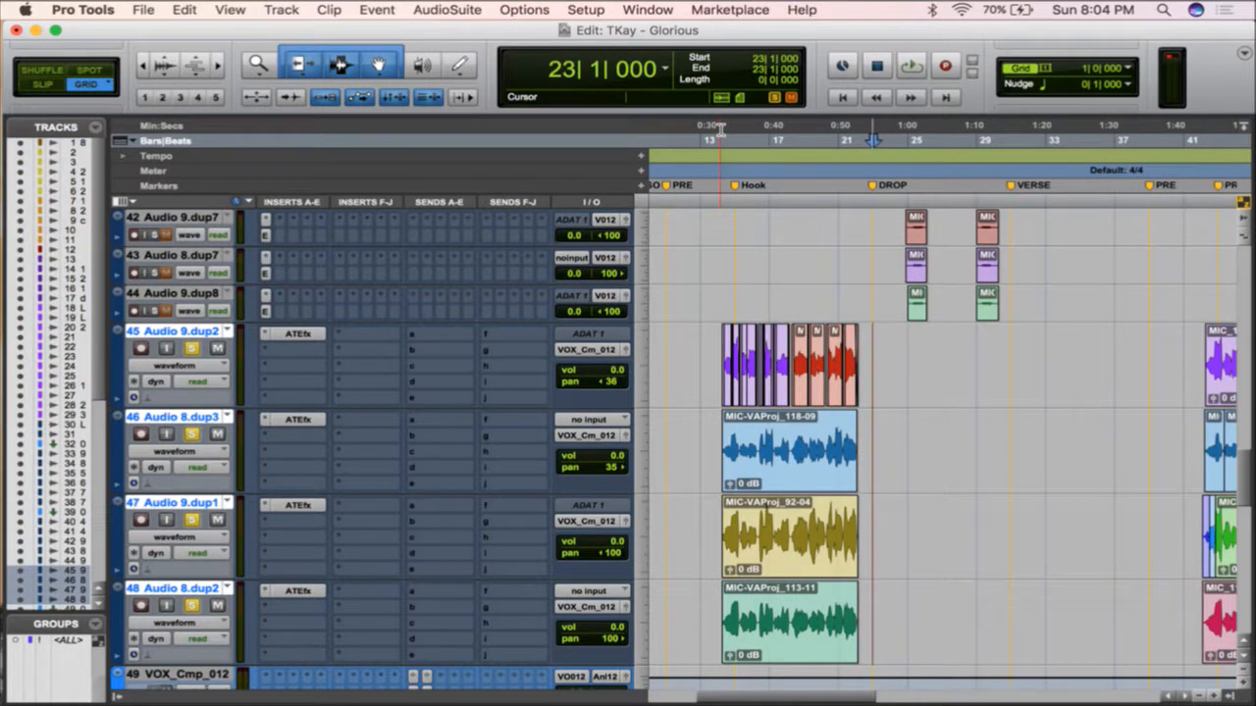
# - Examine how the clips on the other lead and background vocal tracks are laid out across the pre, hook and drop sections
pyautogui.scroll(5, 893, 370)
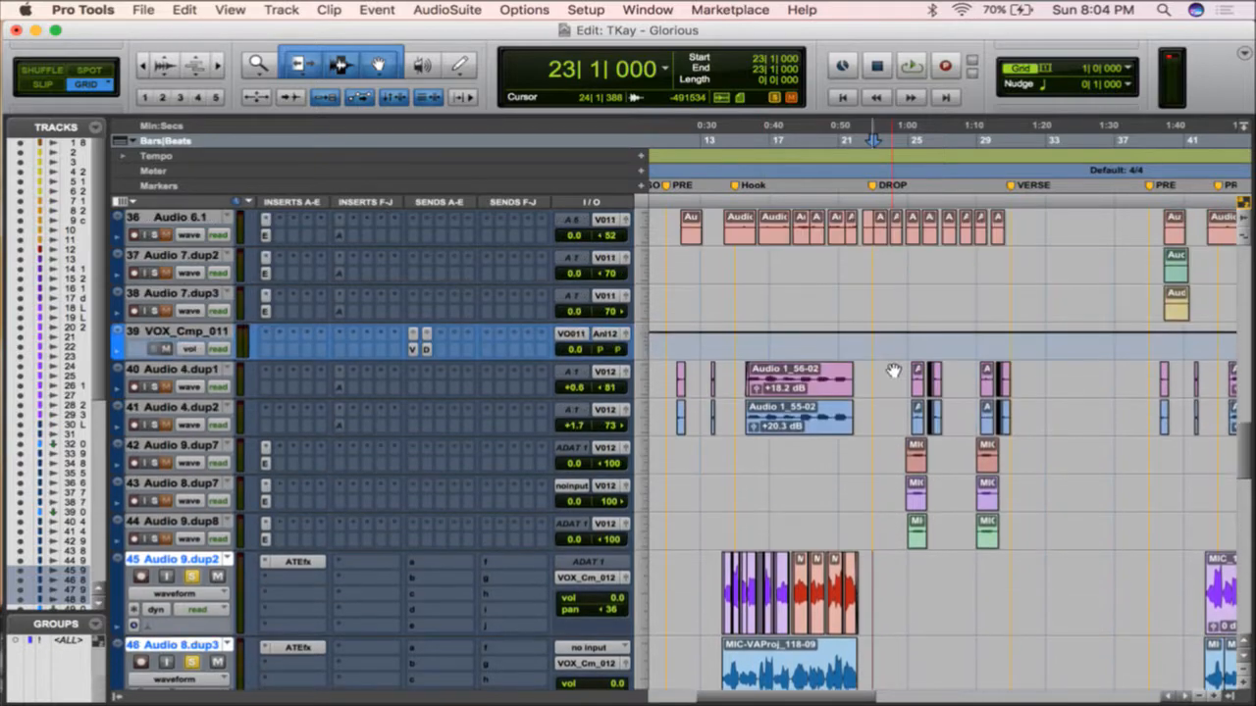
pyautogui.scroll(4, 937, 395)
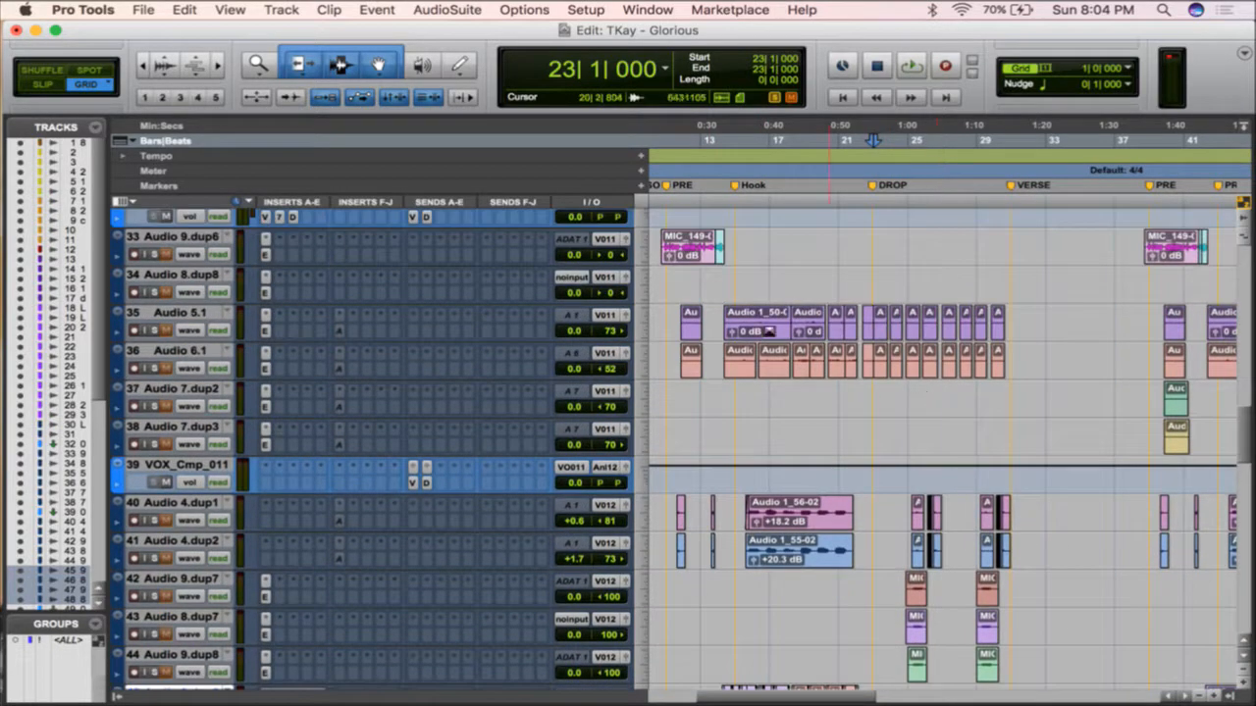
pyautogui.scroll(-15, 922, 457)
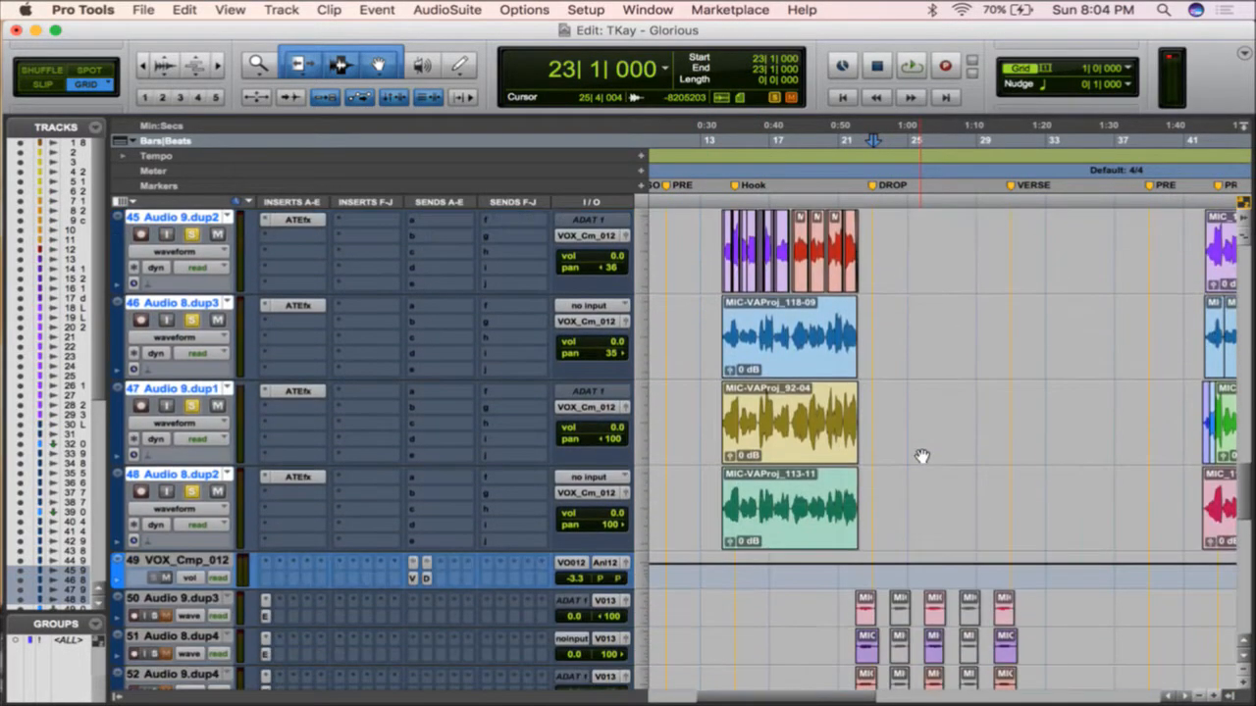
pyautogui.scroll(-12, 922, 456)
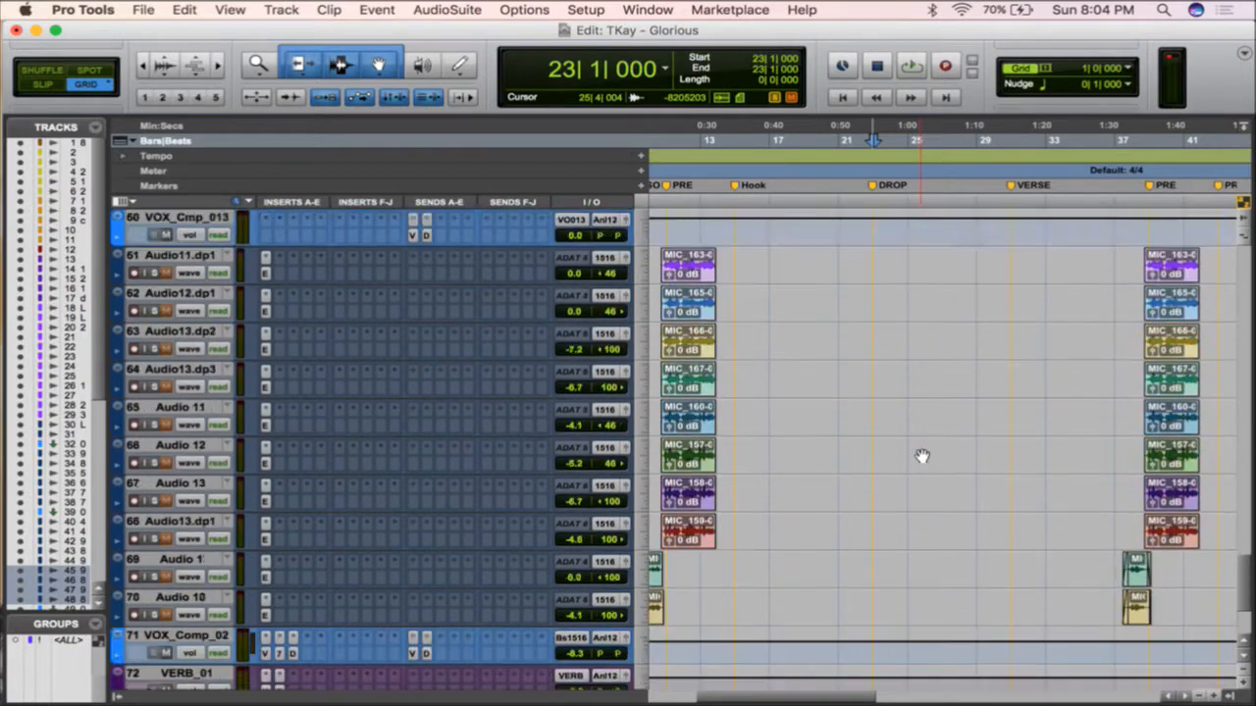
pyautogui.scroll(11, 922, 457)
pyautogui.scroll(14, 923, 463)
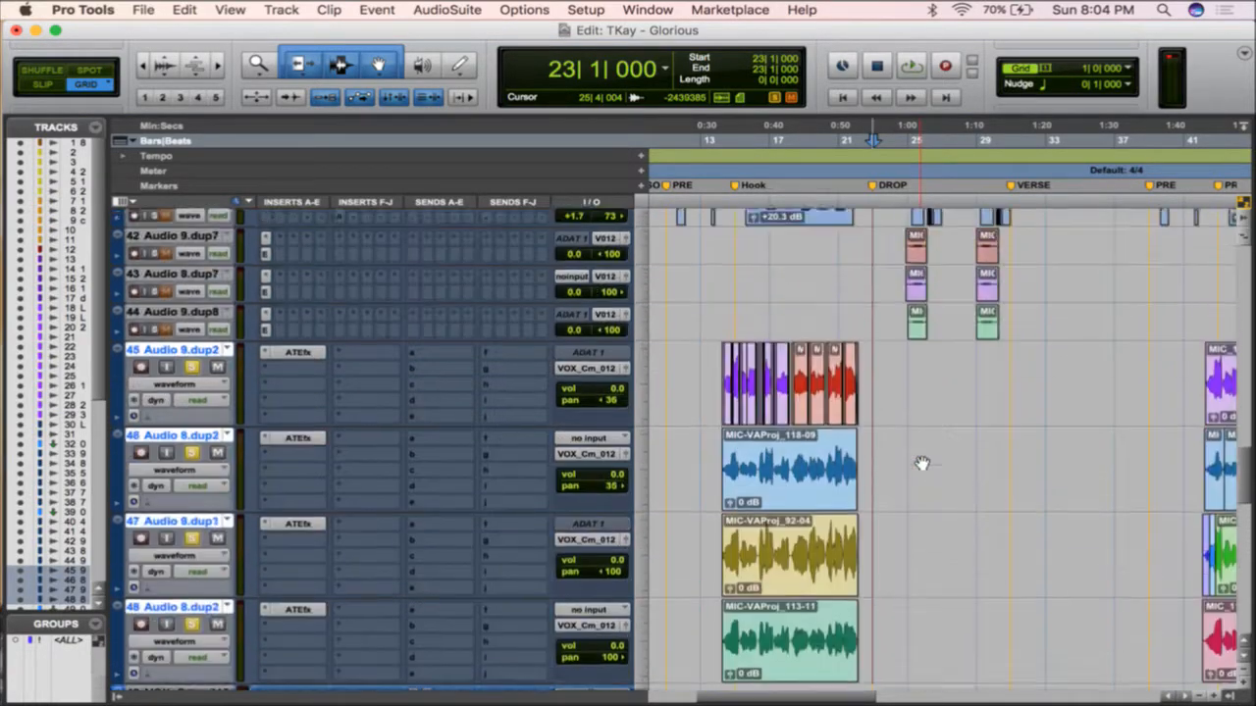
pyautogui.scroll(6, 863, 415)
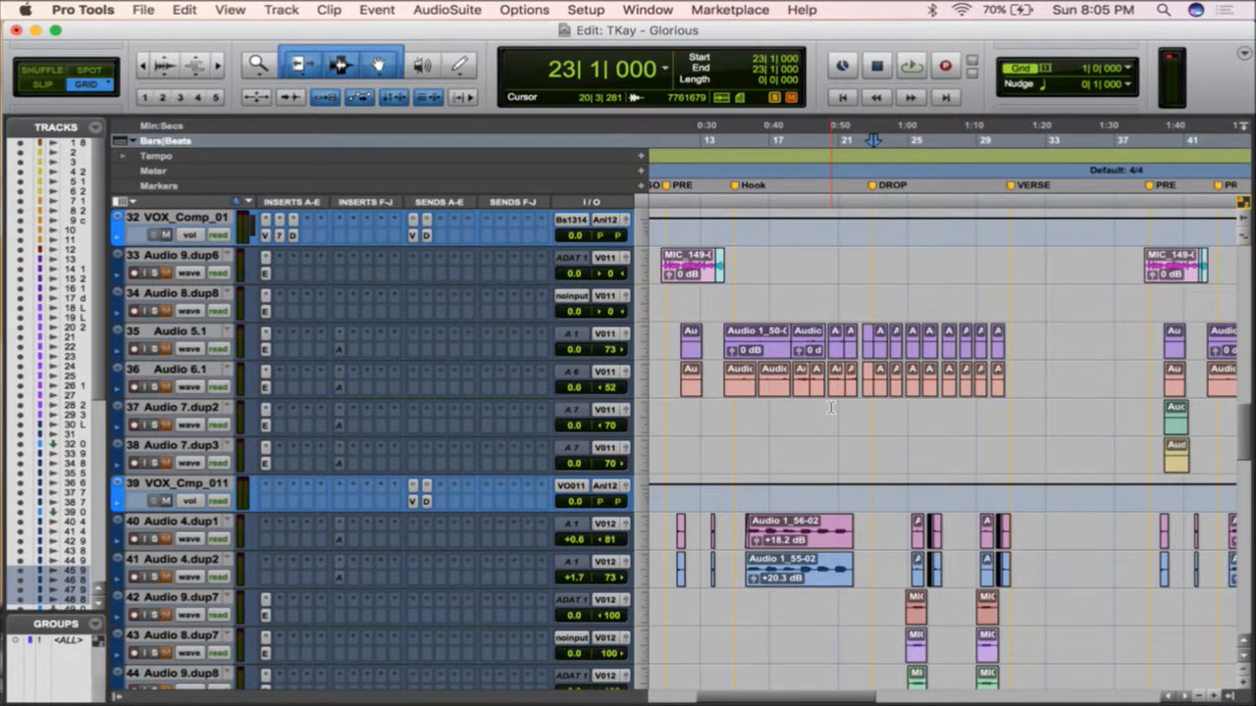
pyautogui.scroll(1, 830, 407)
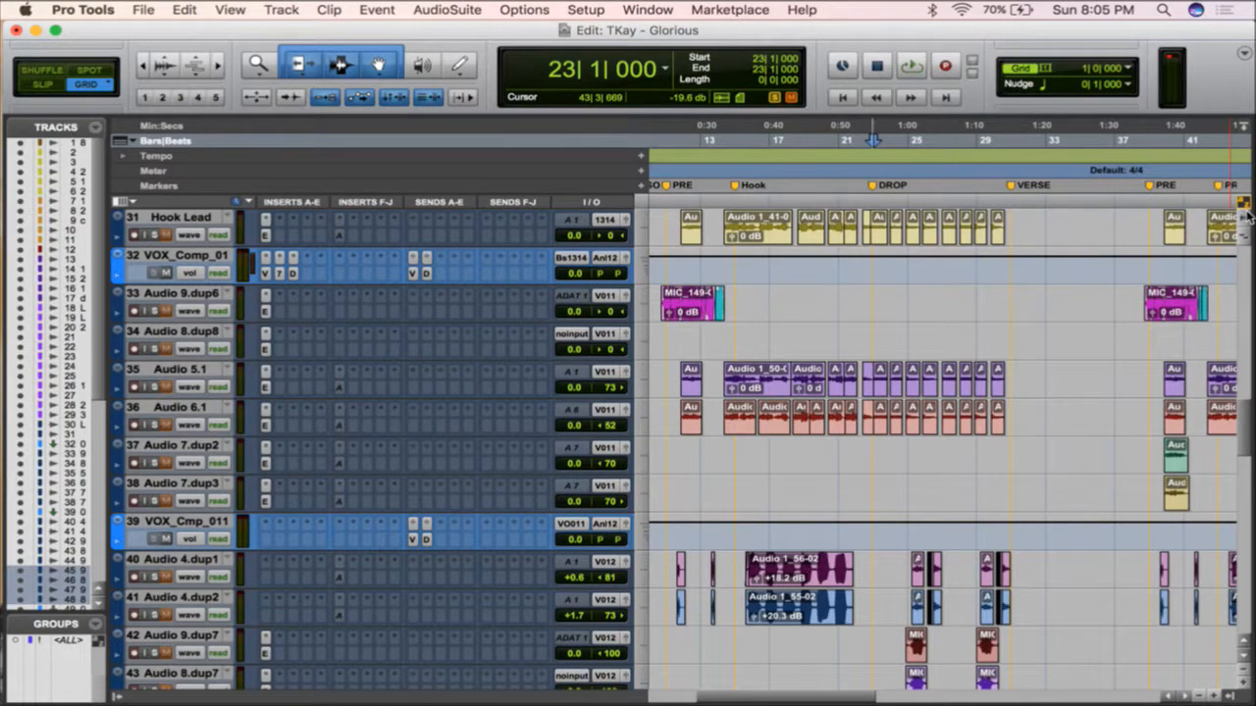
pyautogui.scroll(5, 1024, 390)
pyautogui.scroll(-10, 1025, 390)
pyautogui.hscroll(3, 1024, 389)
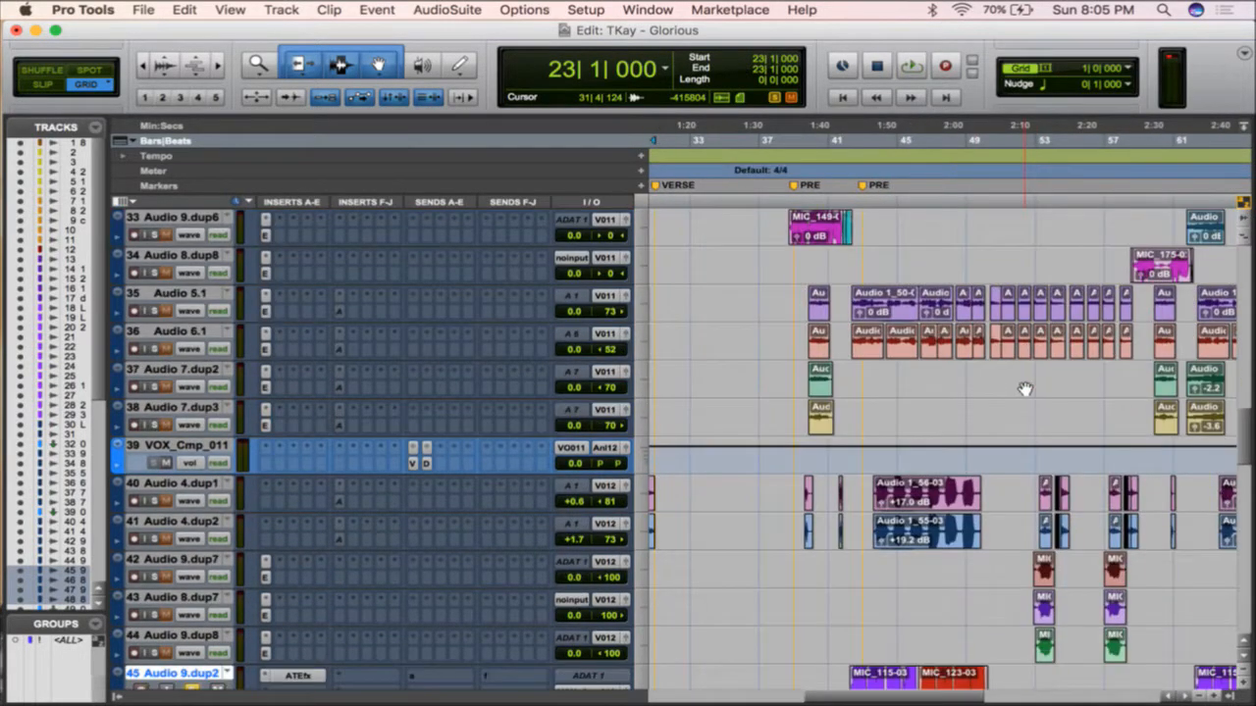
pyautogui.scroll(-10, 1024, 390)
pyautogui.hscroll(-4, 1024, 390)
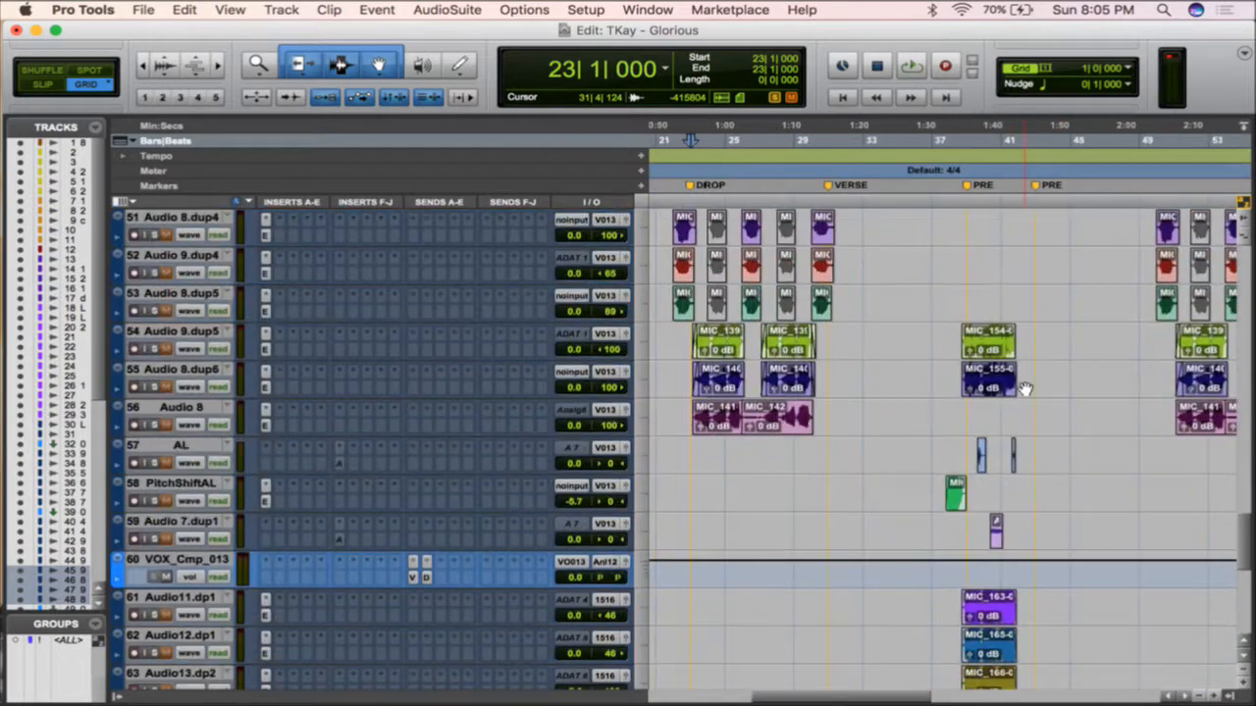
pyautogui.scroll(-3, 1024, 389)
pyautogui.scroll(10, 1024, 389)
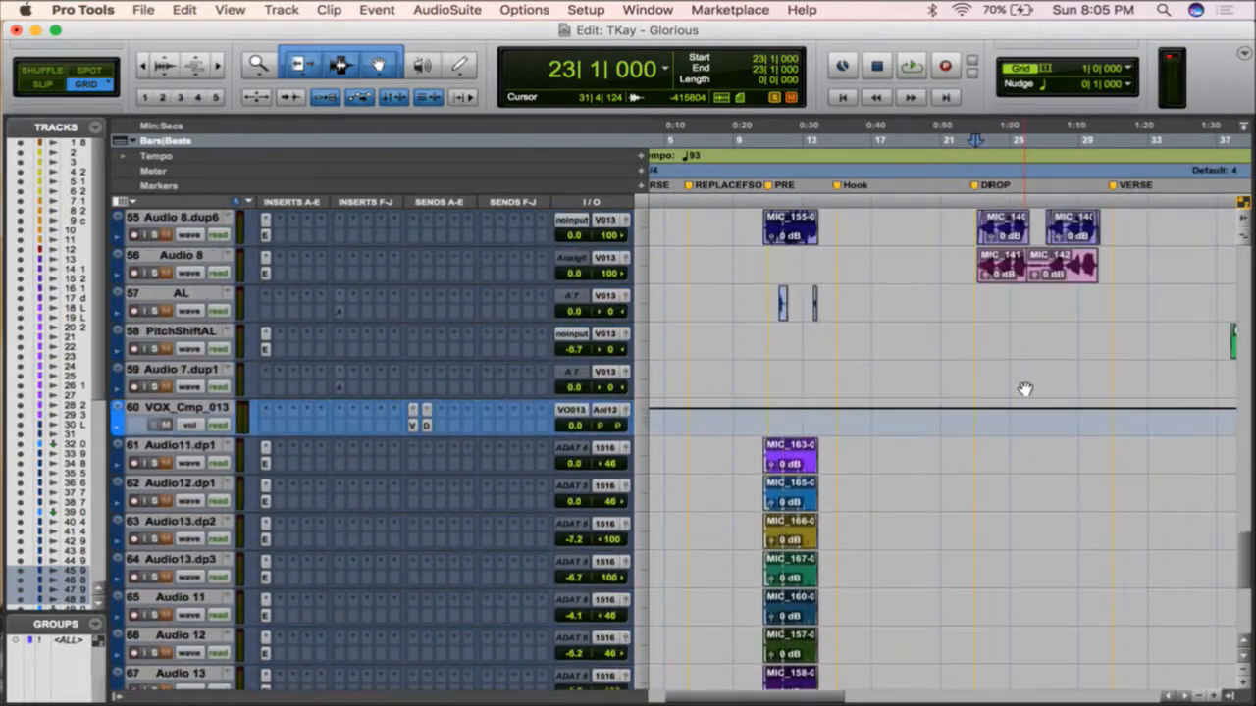
# - Select the Audio 5.1 clips from about bar 42 to 58, solo the track and listen to them
pyautogui.scroll(-5, 1024, 389)
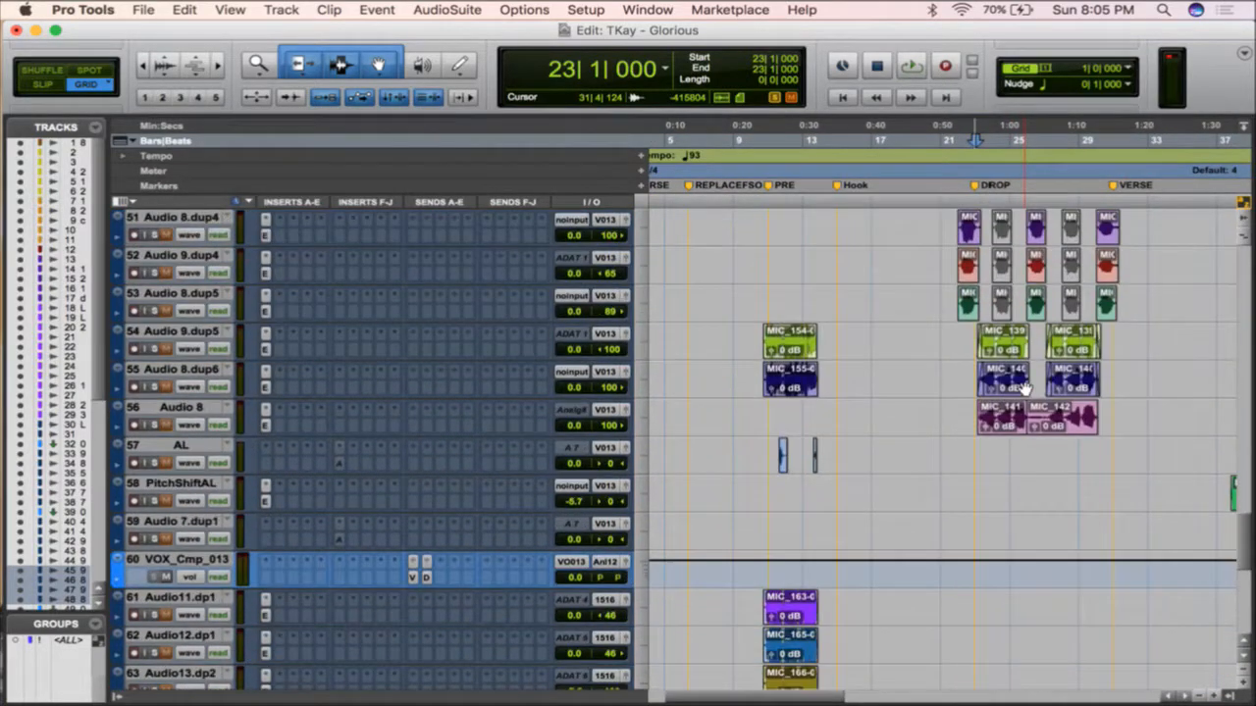
pyautogui.hscroll(7, 1024, 390)
pyautogui.scroll(12, 1024, 390)
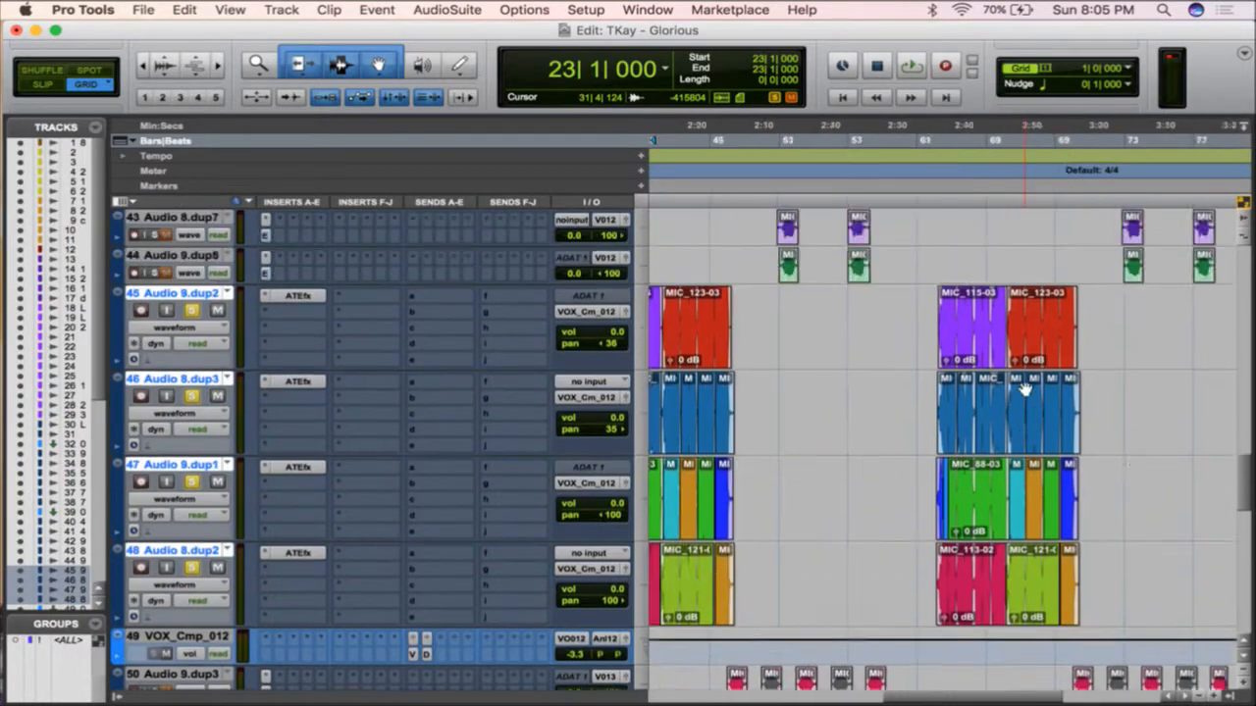
pyautogui.hscroll(-3, 1024, 390)
pyautogui.scroll(3, 1024, 390)
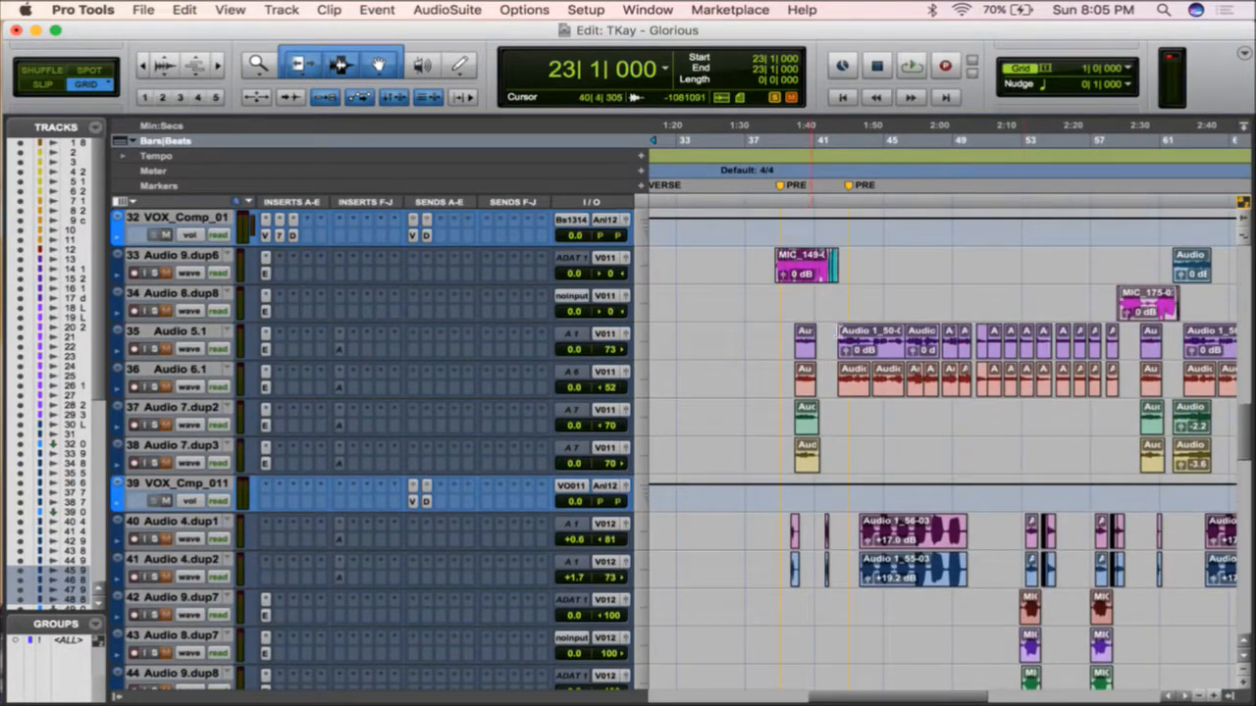
pyautogui.click(869, 355)
pyautogui.keyDown('shift'); pyautogui.click(1112, 350); pyautogui.keyUp('shift')
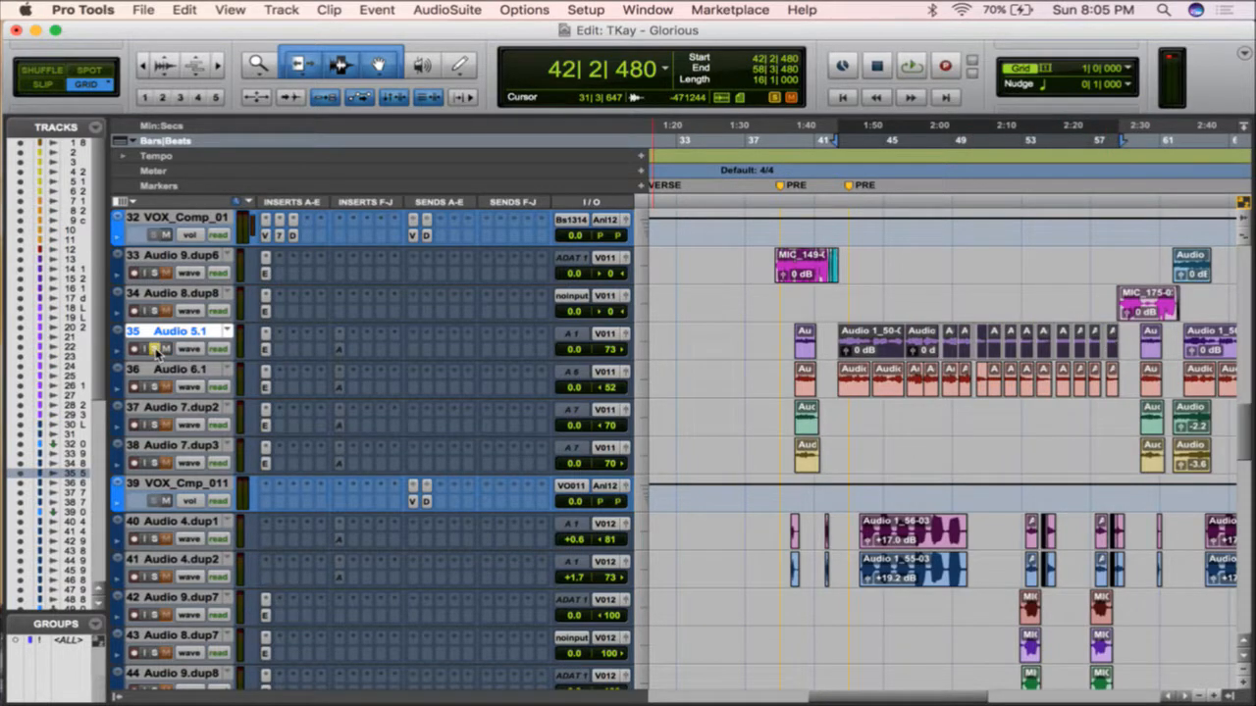
pyautogui.press('space')
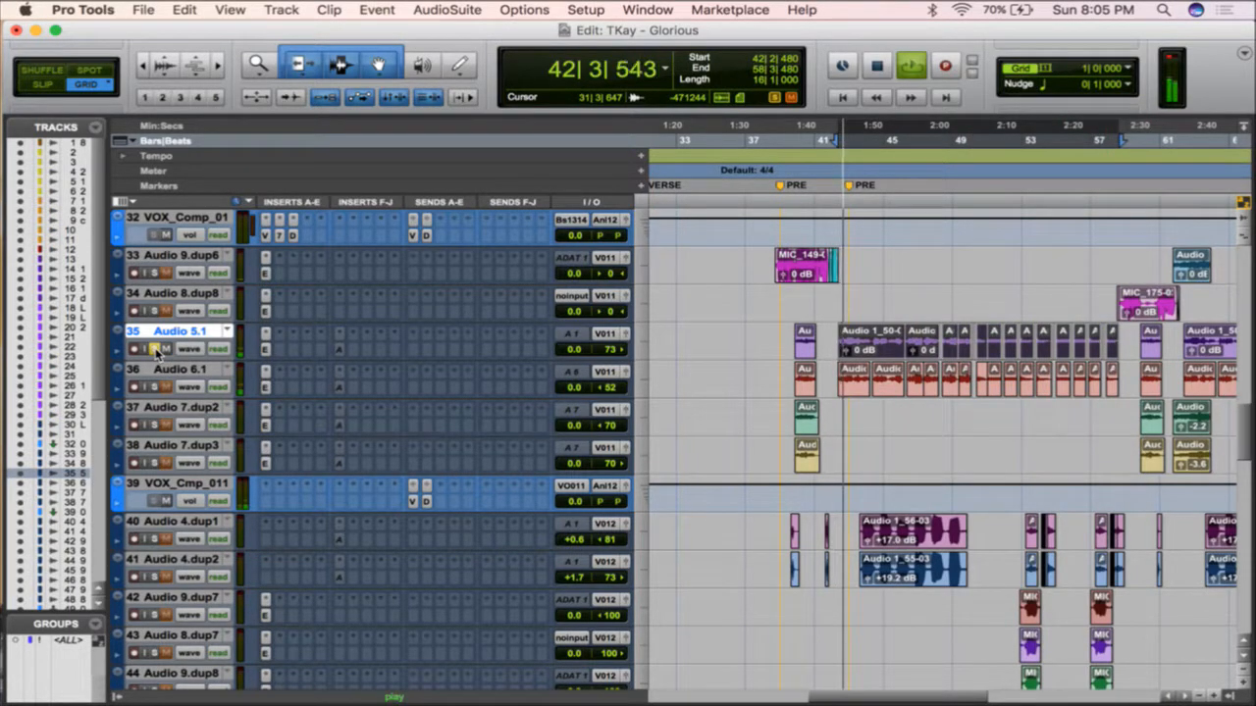
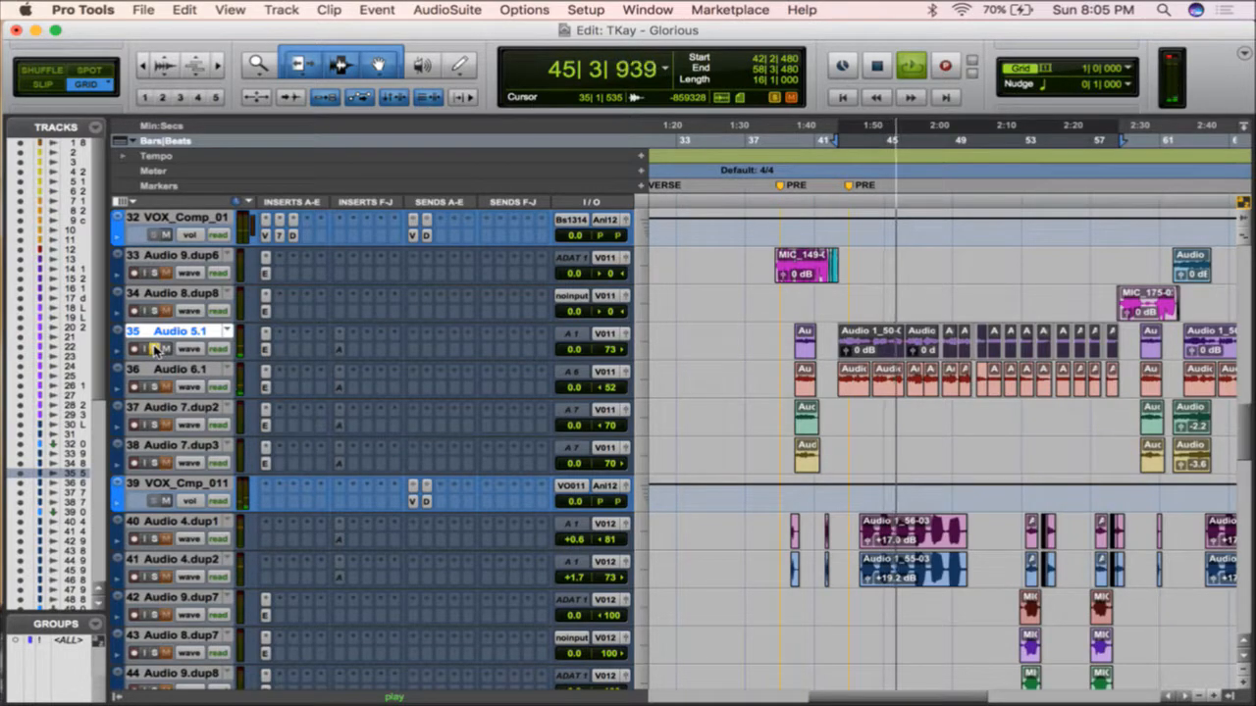
pyautogui.click(156, 350)
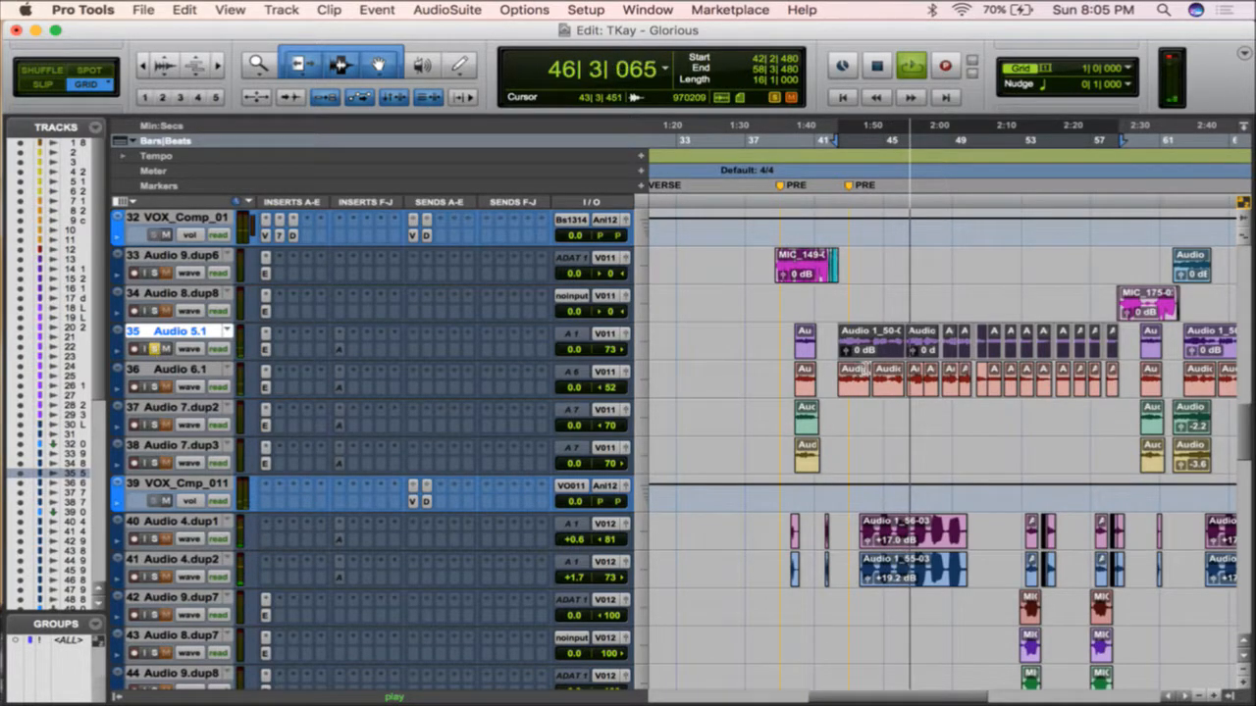
pyautogui.press('space')
# - Listen to the Hook Lead track in solo from its long Audio 1_41-03 clip at bar 42
pyautogui.scroll(5, 948, 369)
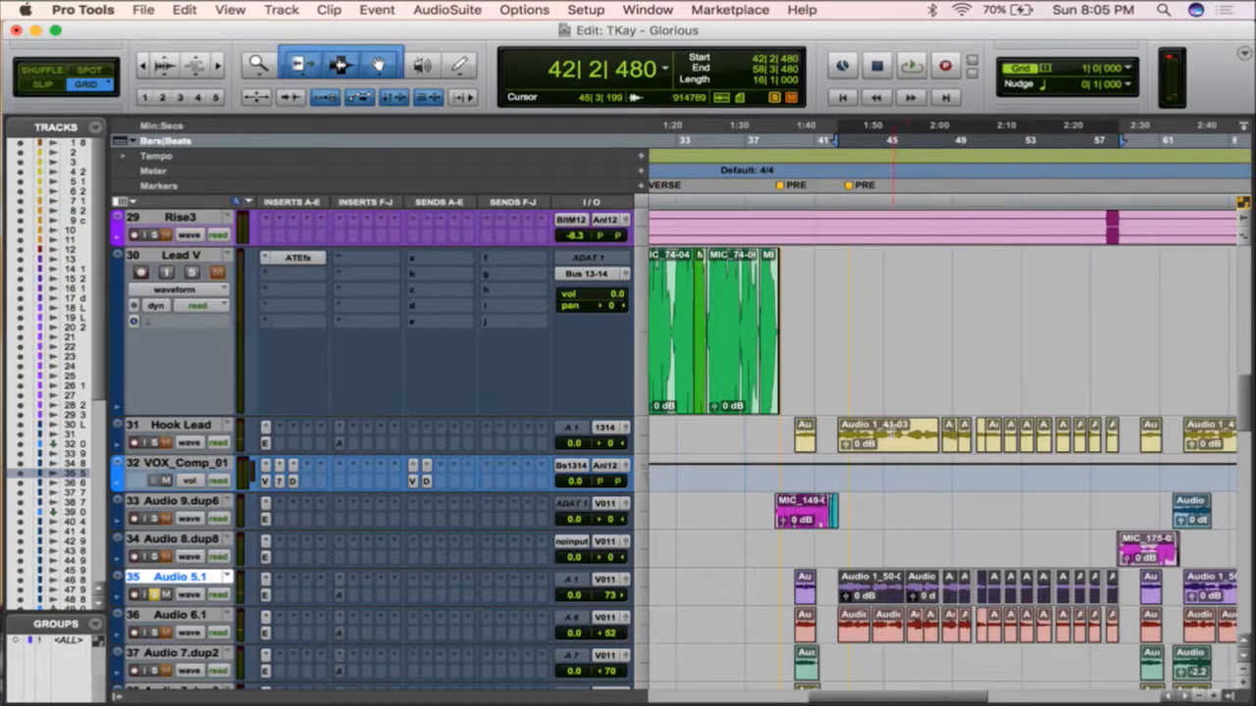
pyautogui.click(888, 438)
pyautogui.press('space')
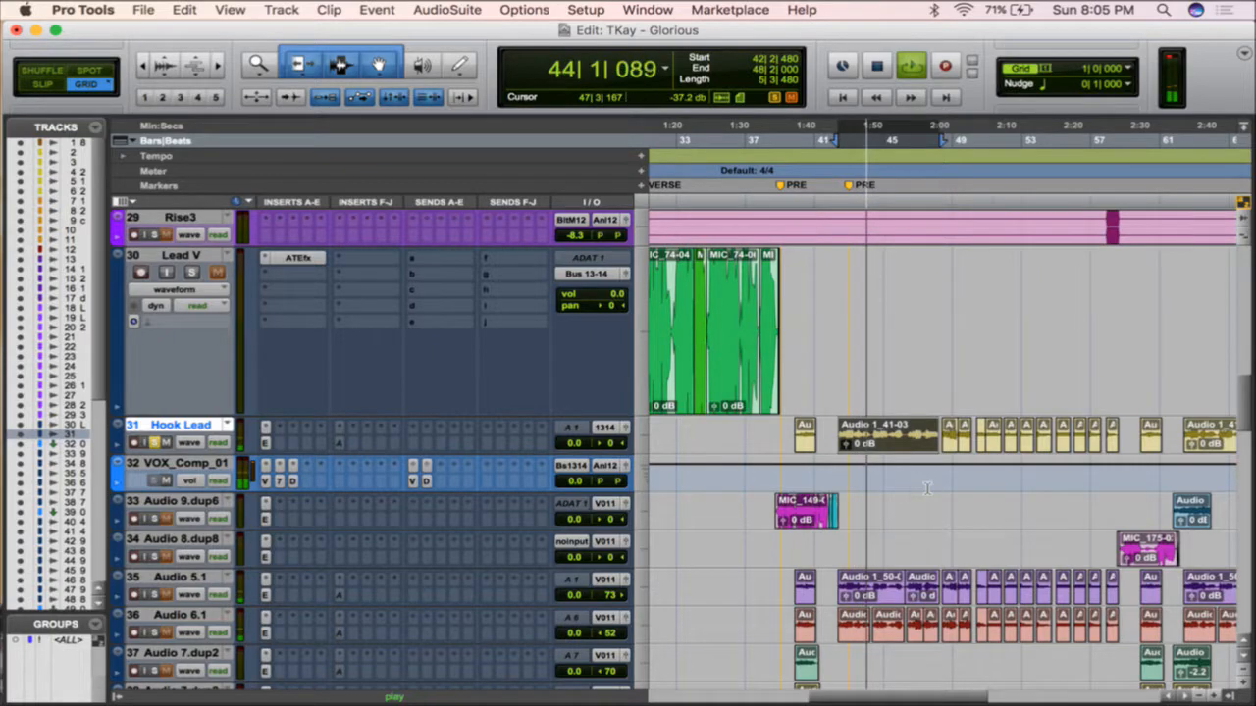
pyautogui.hscroll(5, 926, 488)
pyautogui.press('space')
# - Solo the Audio 8 track and play its MIC_141 clip at bar 71
pyautogui.scroll(-15, 926, 489)
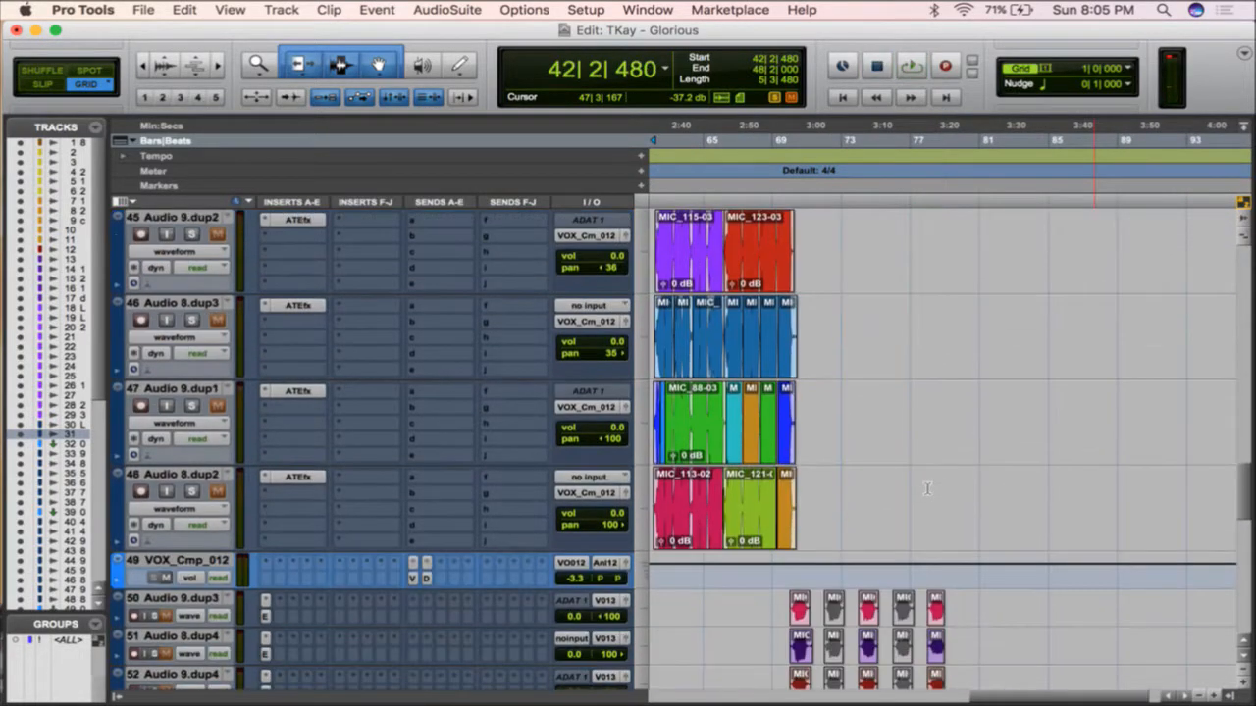
pyautogui.scroll(1, 927, 489)
pyautogui.hscroll(-8, 926, 489)
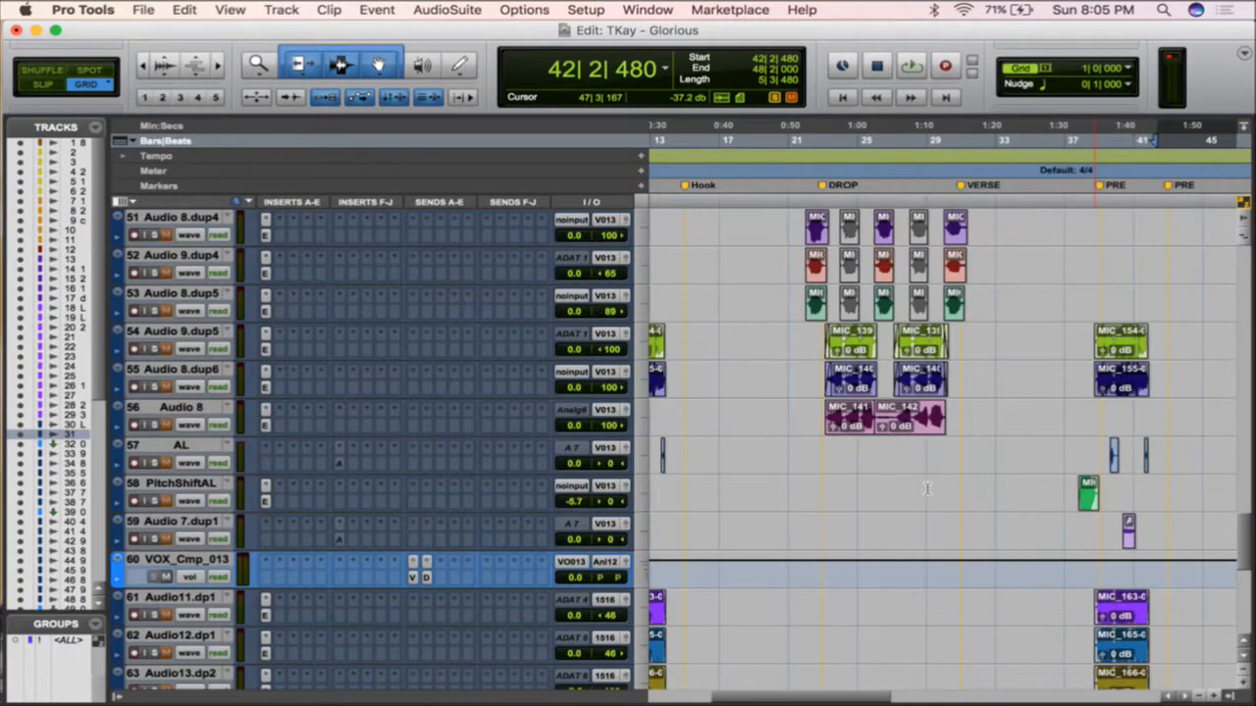
pyautogui.scroll(-1, 926, 488)
pyautogui.hscroll(5, 943, 482)
pyautogui.click(1112, 395)
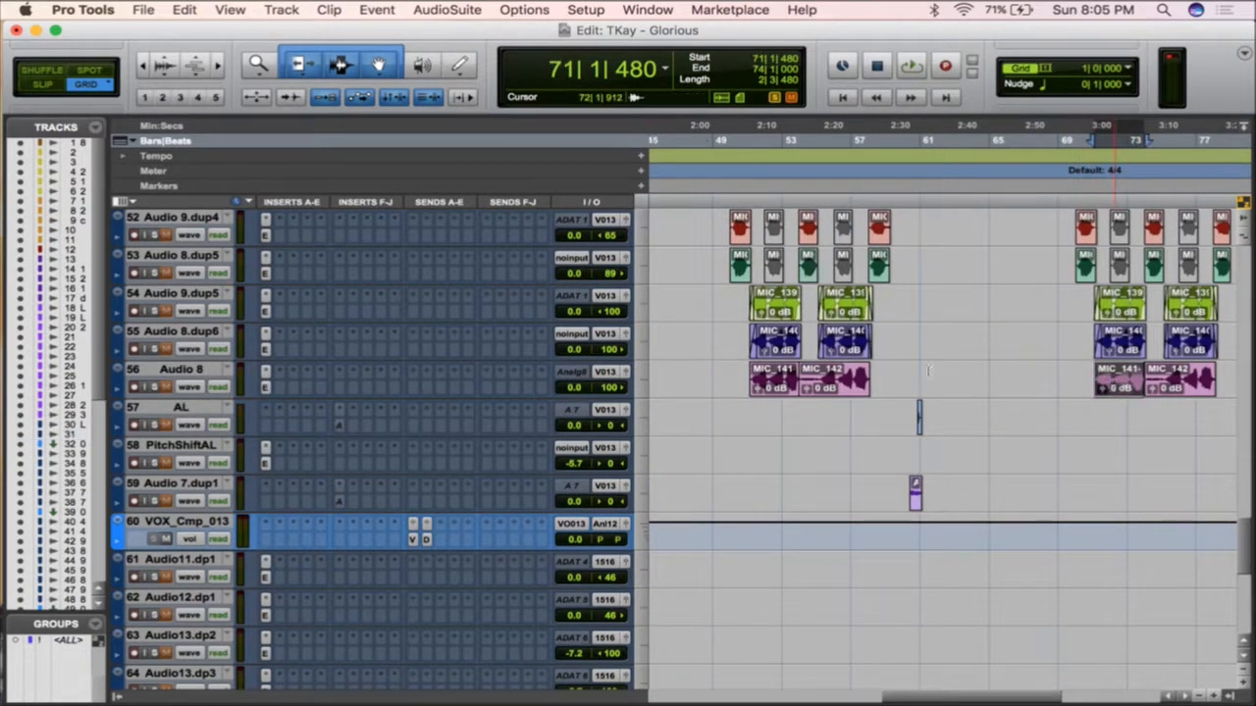
pyautogui.click(157, 388)
pyautogui.press('space')
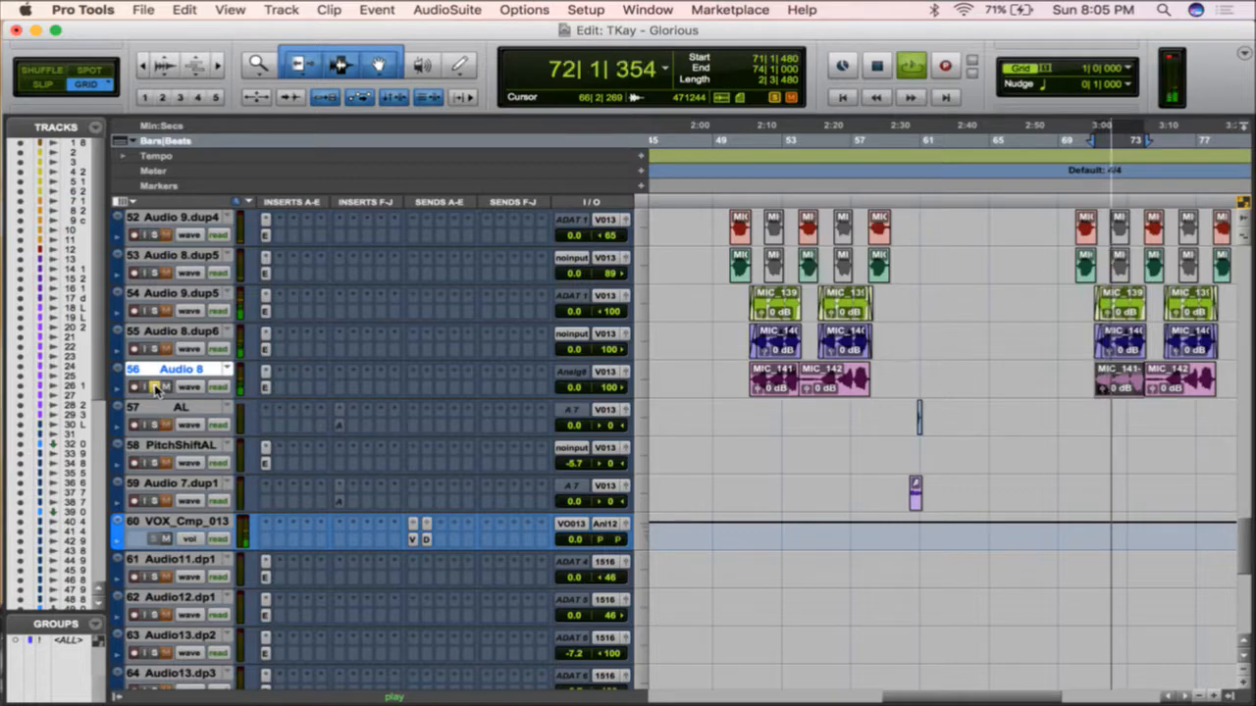
pyautogui.press('space')
# - Look through the vocal tracks between Lead V and Audio 13 across the song to compare their clips
pyautogui.scroll(5, 891, 410)
pyautogui.hscroll(-10, 891, 410)
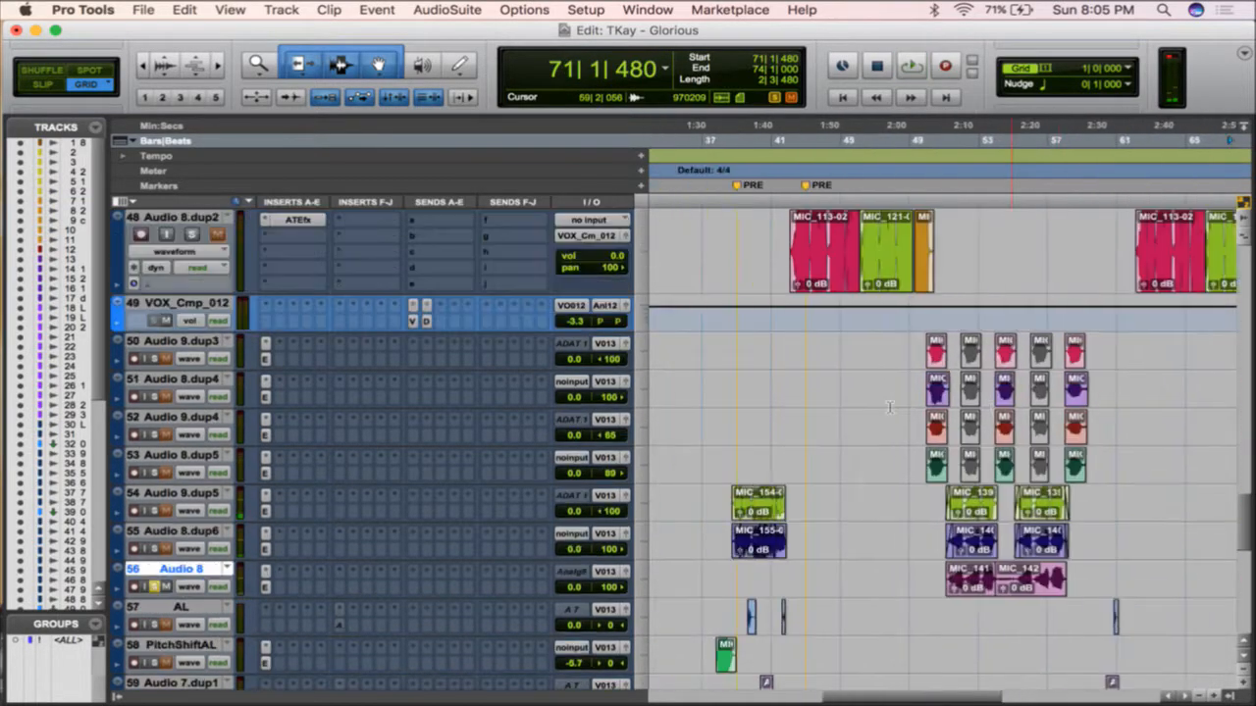
pyautogui.scroll(-3, 891, 410)
pyautogui.scroll(-6, 890, 417)
pyautogui.hscroll(-6, 890, 417)
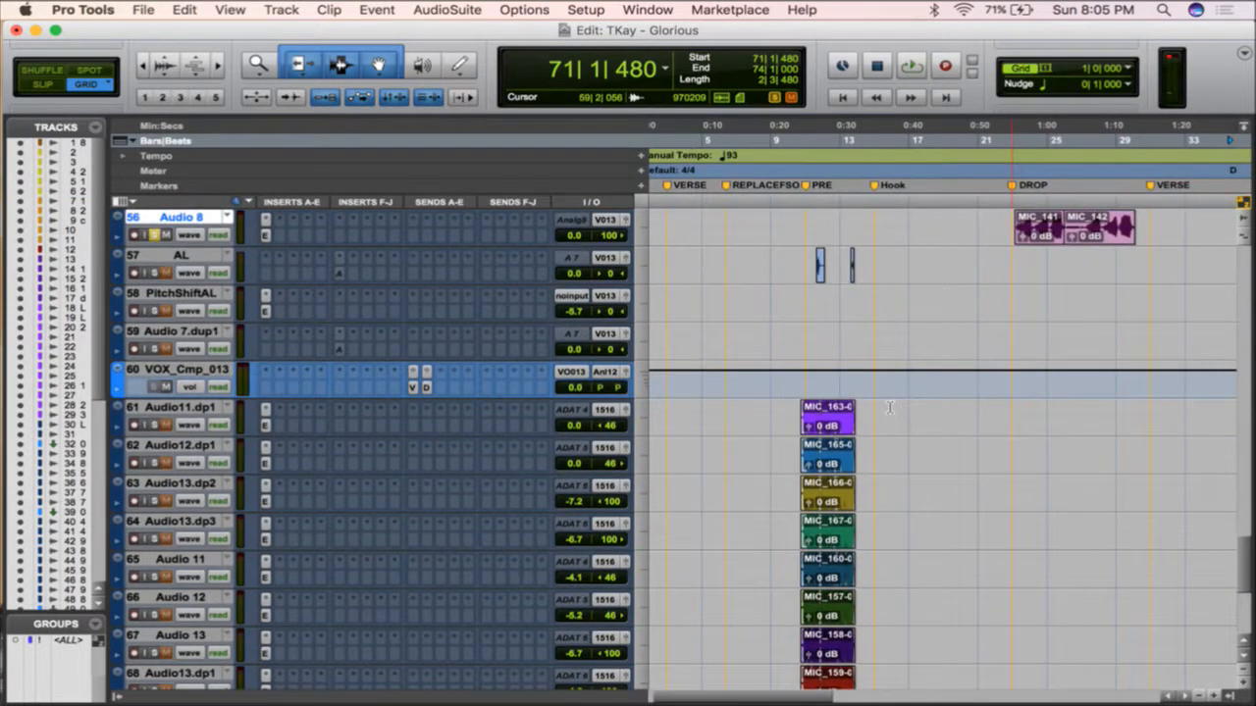
pyautogui.scroll(12, 890, 417)
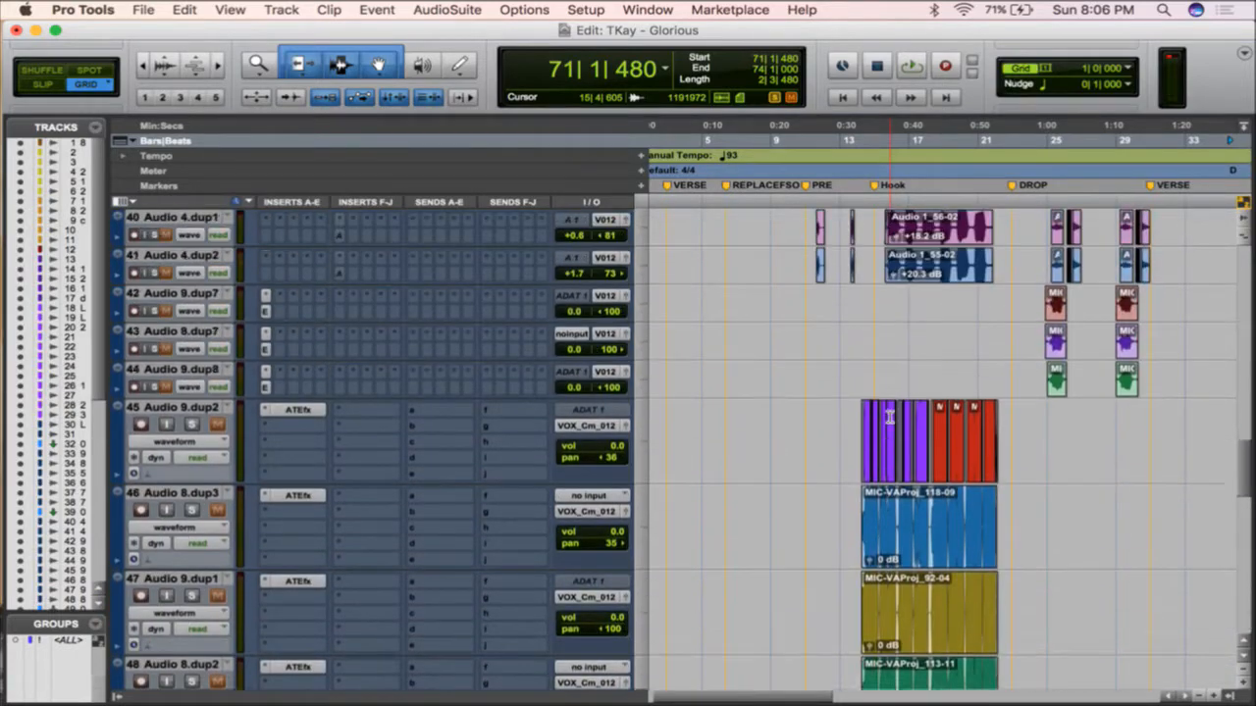
pyautogui.scroll(3, 890, 417)
pyautogui.hscroll(4, 889, 417)
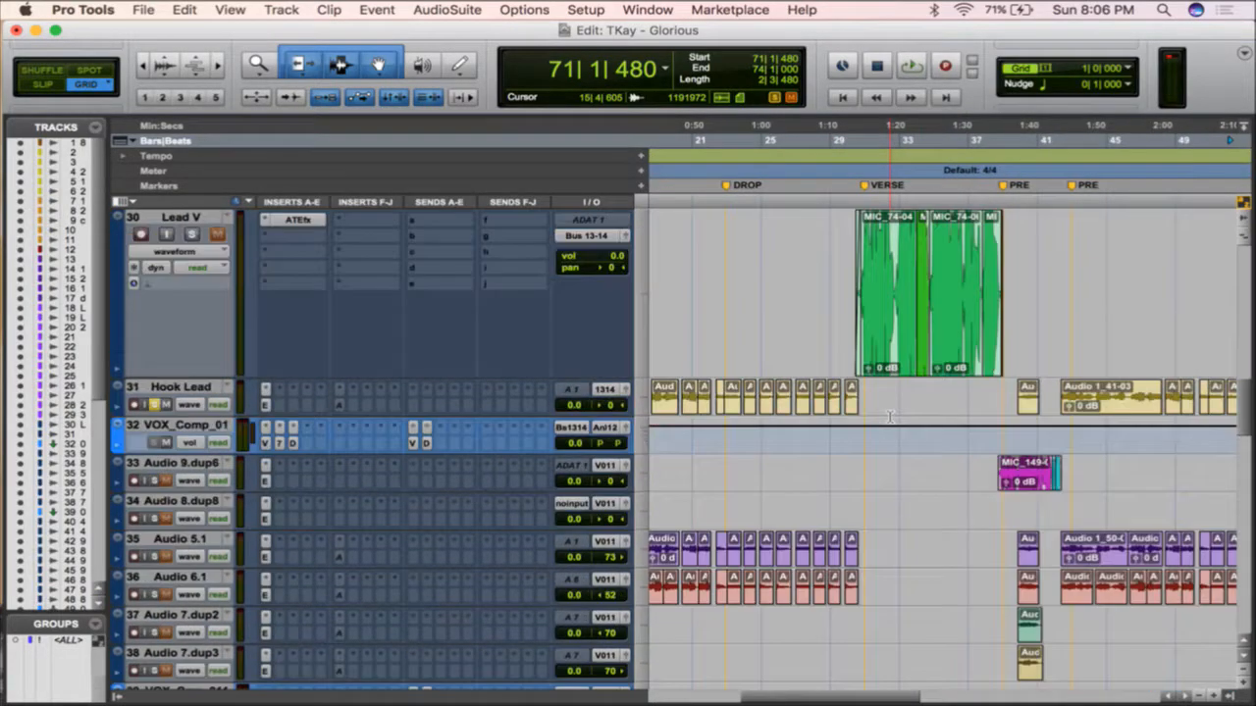
pyautogui.scroll(3, 889, 417)
pyautogui.click(891, 527)
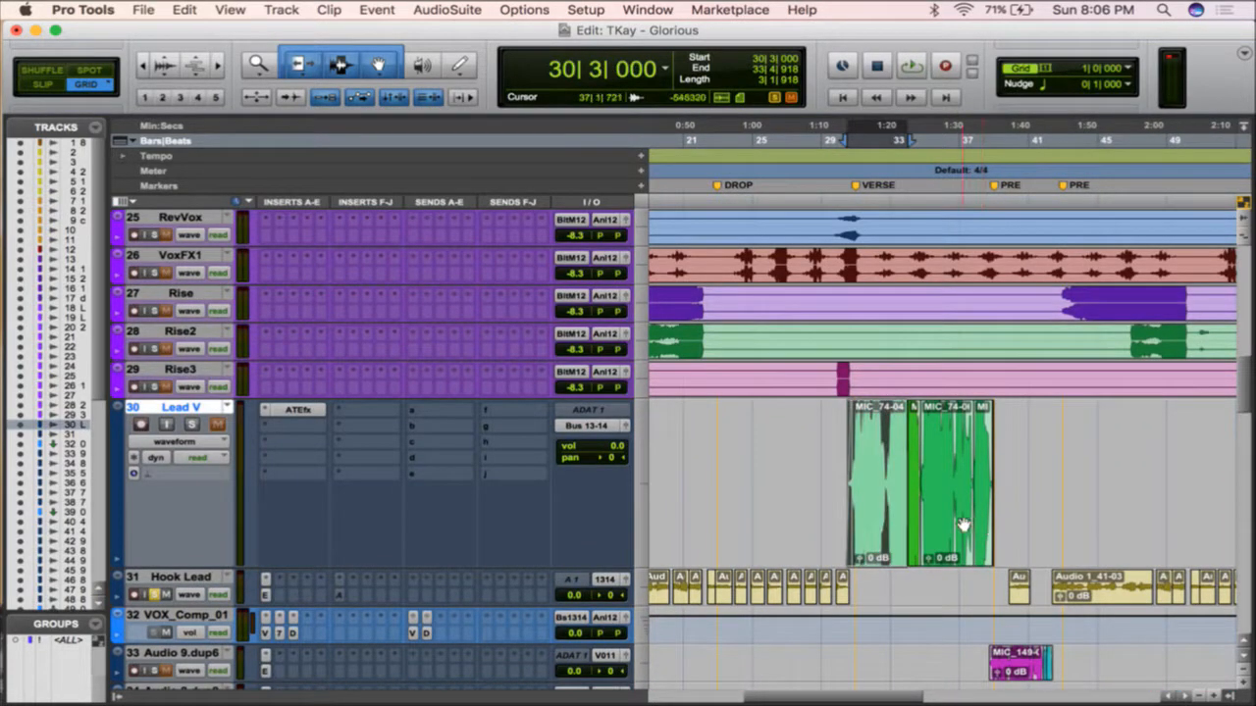
pyautogui.scroll(-5, 983, 523)
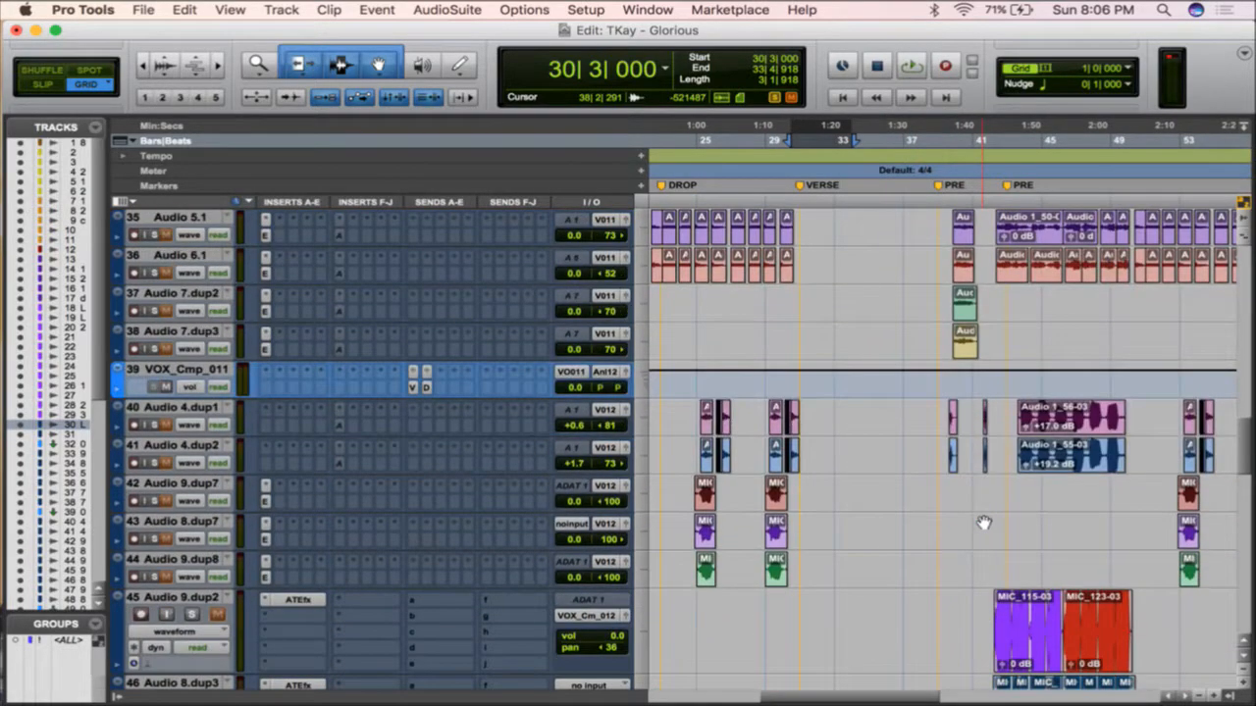
pyautogui.hscroll(4, 983, 523)
pyautogui.scroll(-5, 983, 522)
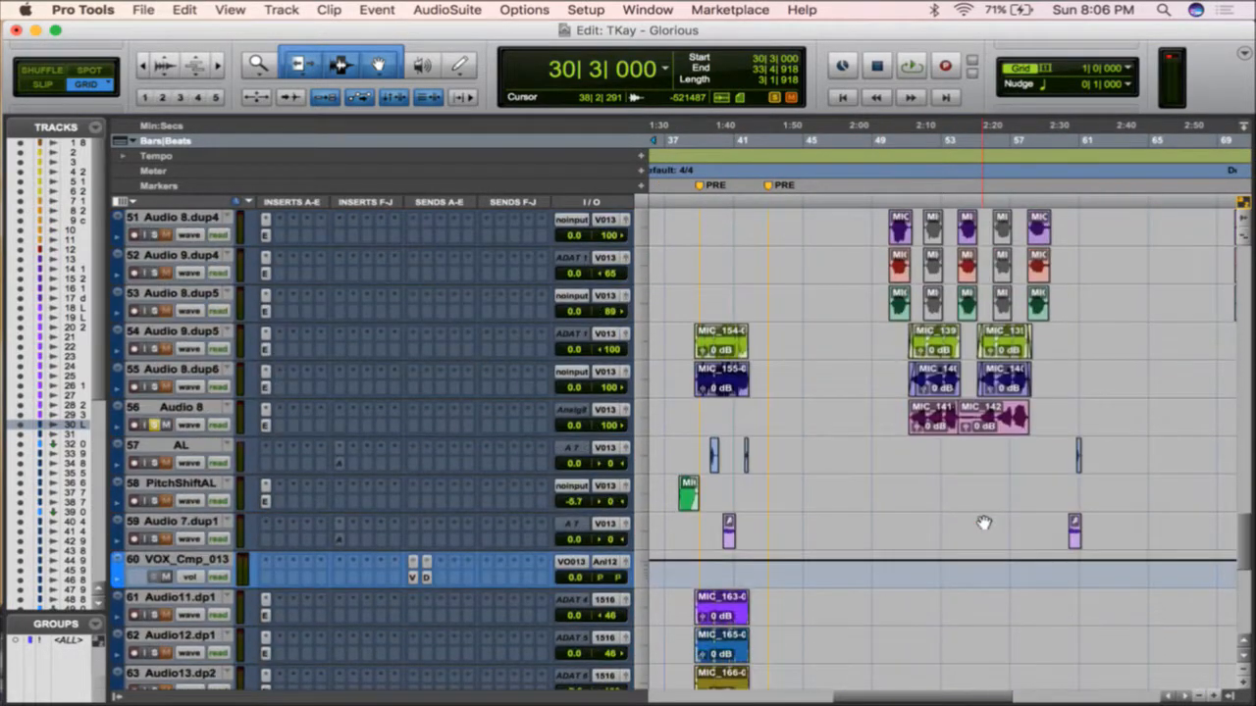
pyautogui.hscroll(-2, 983, 523)
pyautogui.hscroll(-8, 793, 415)
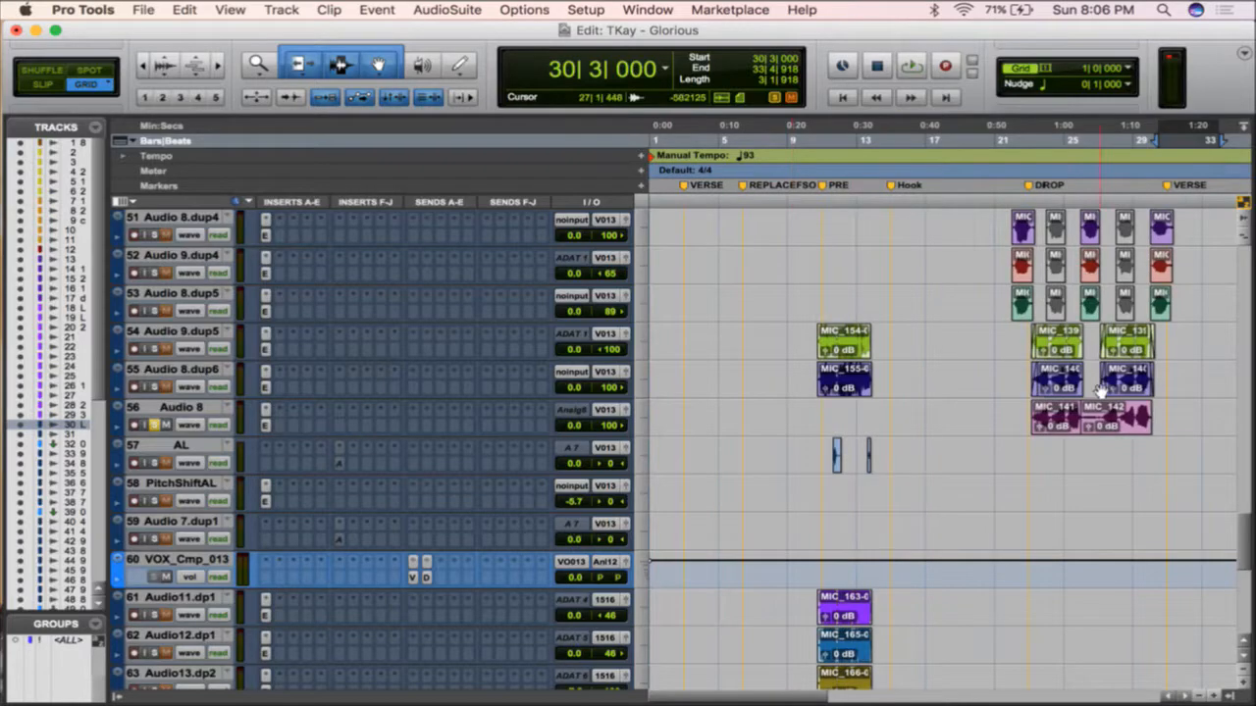
# - Select Audio 8's MIC_141 clip at the DROP marker, play it and zoom in on its waveform
pyautogui.click(1051, 425)
pyautogui.press('space')
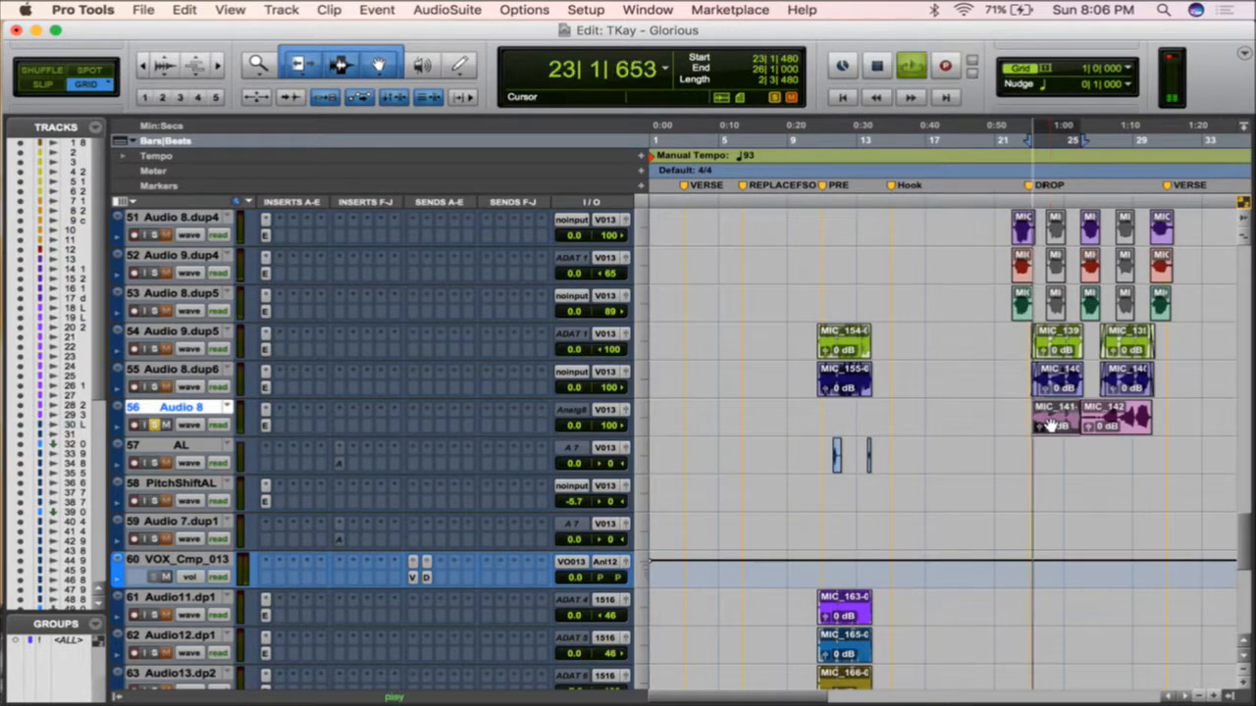
pyautogui.press('t')
pyautogui.press('t')
pyautogui.press('t')
pyautogui.hscroll(5, 1067, 455)
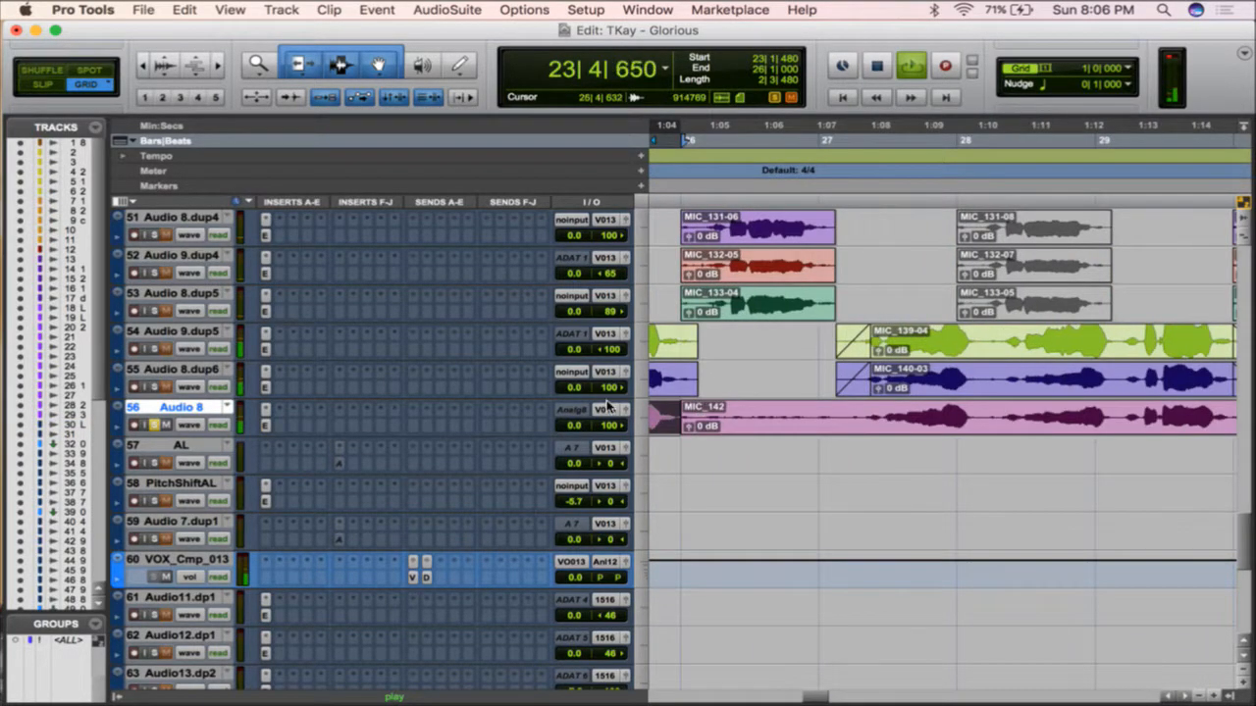
pyautogui.press('space')
# - Extend the Audio 8 selection to include the adjoining MIC_142 clip and play both clips back
pyautogui.press('r')
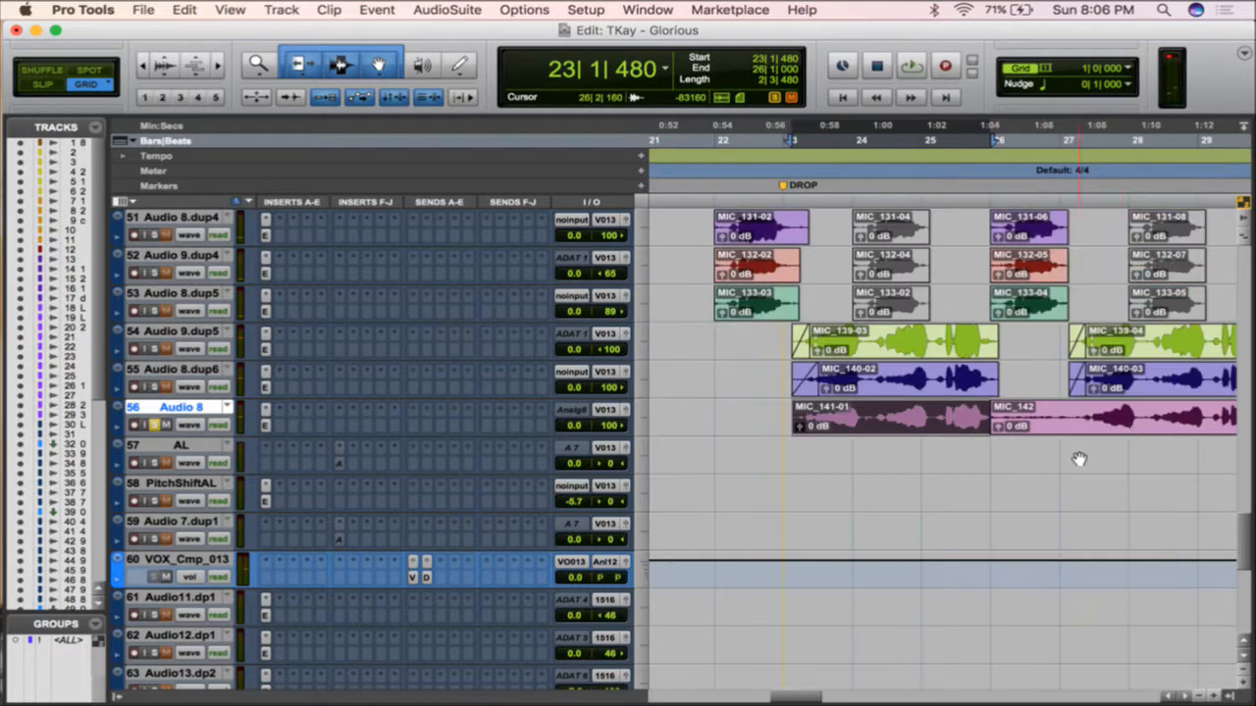
pyautogui.click(1126, 425)
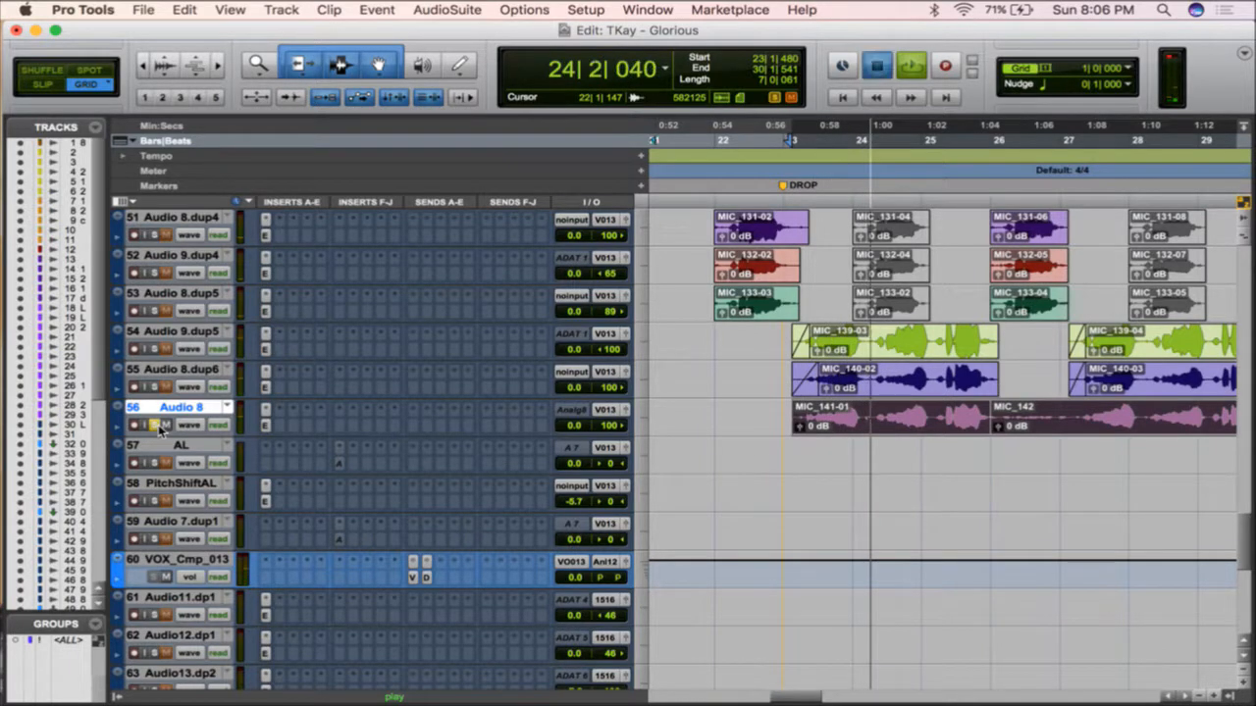
pyautogui.press('space')
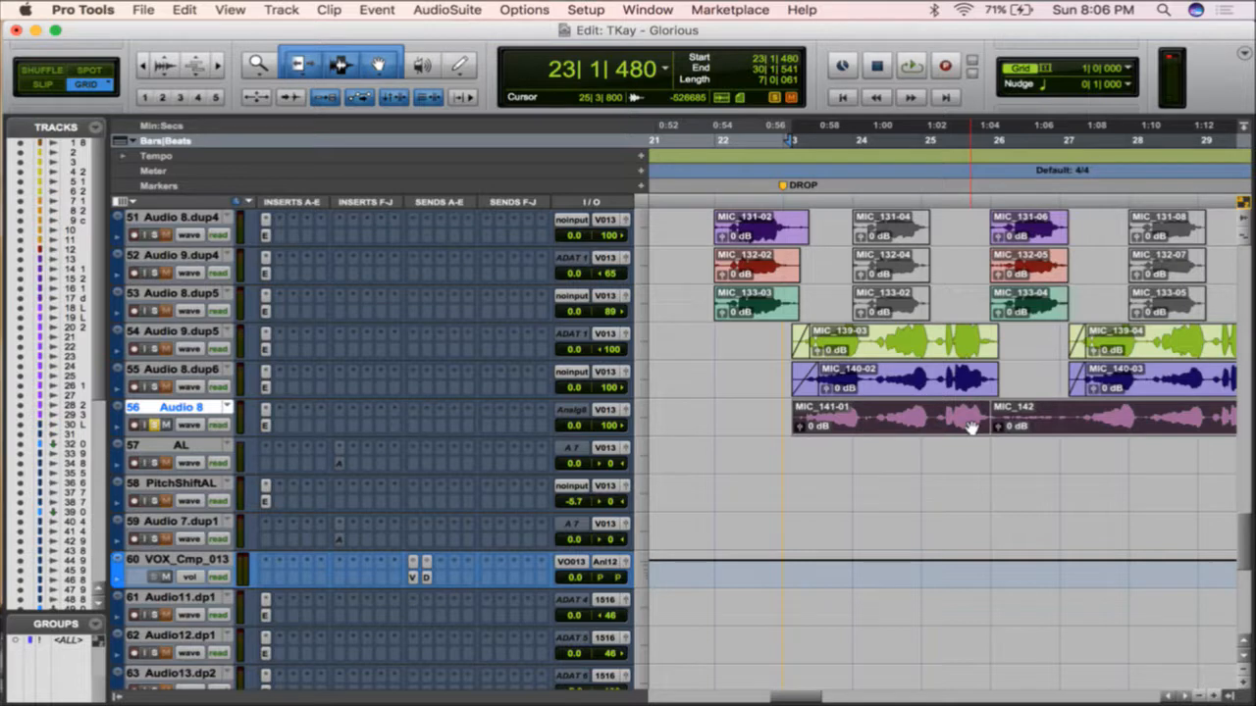
# - Open Strip Silence for the selected Audio 8 clips and enlarge the track height to show the waveform in detail
pyautogui.press('super+u')
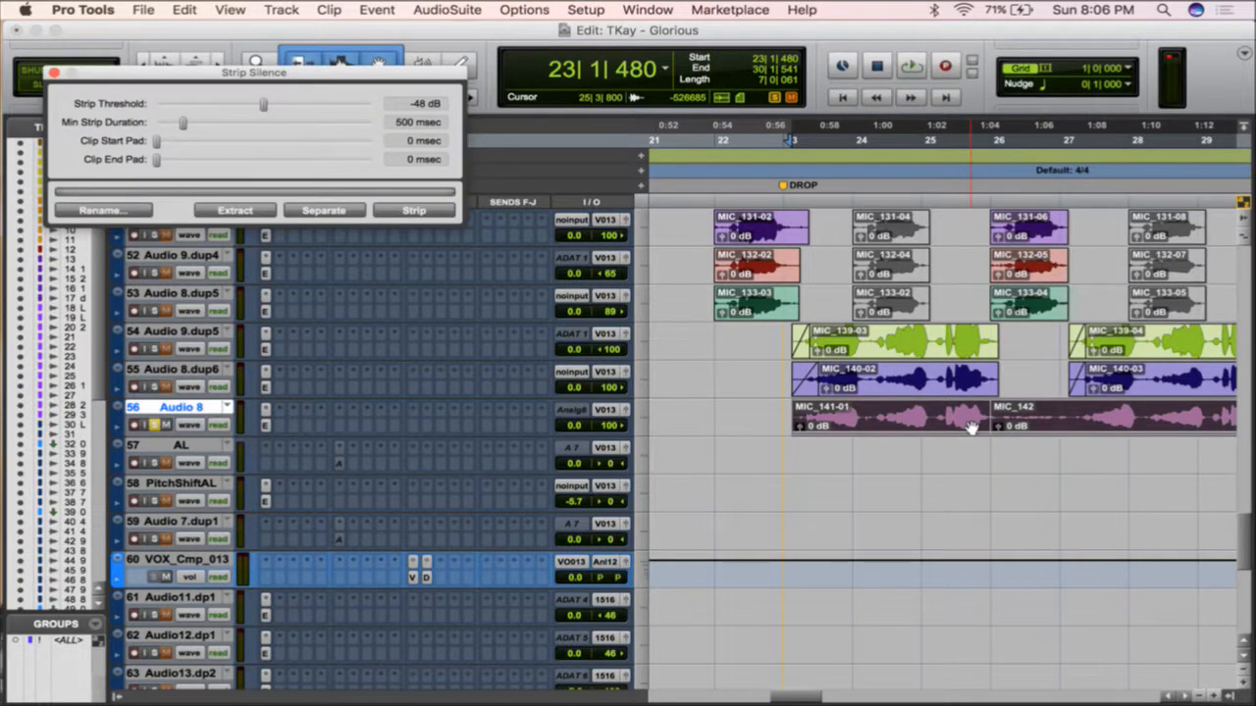
pyautogui.press('t')
pyautogui.press('t')
pyautogui.hscroll(5, 971, 428)
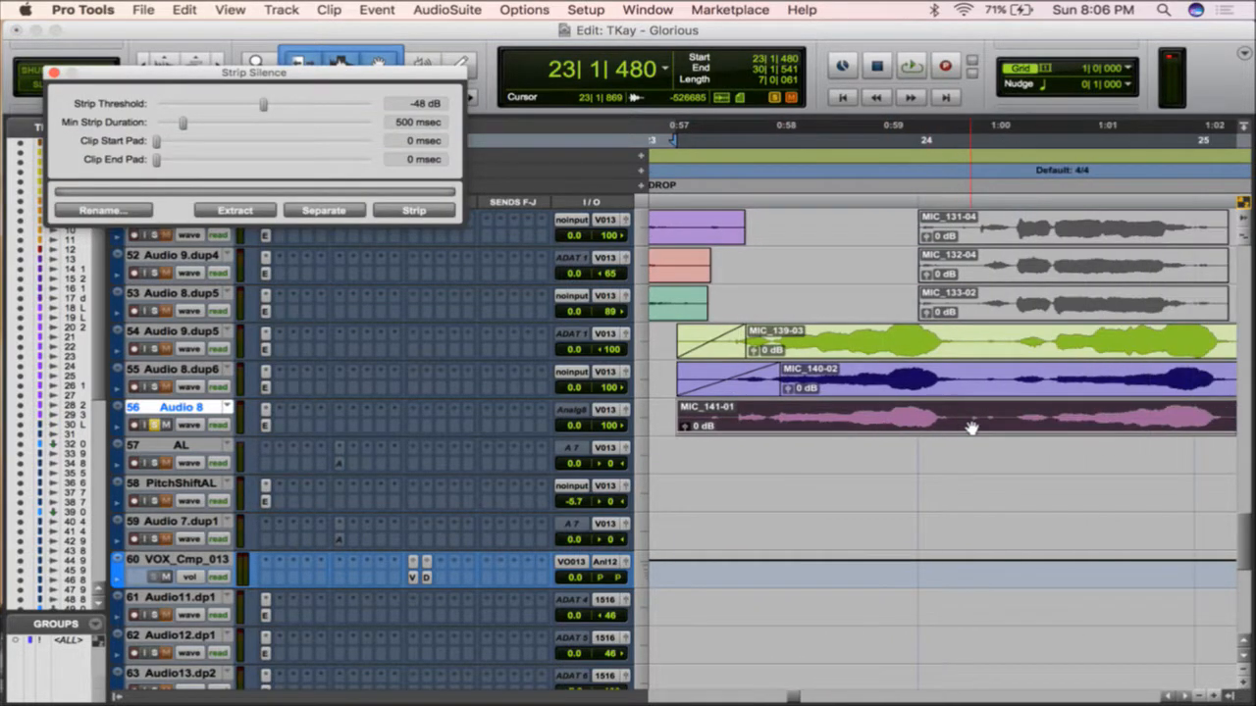
pyautogui.moveTo(452, 445); pyautogui.dragTo(440, 595)
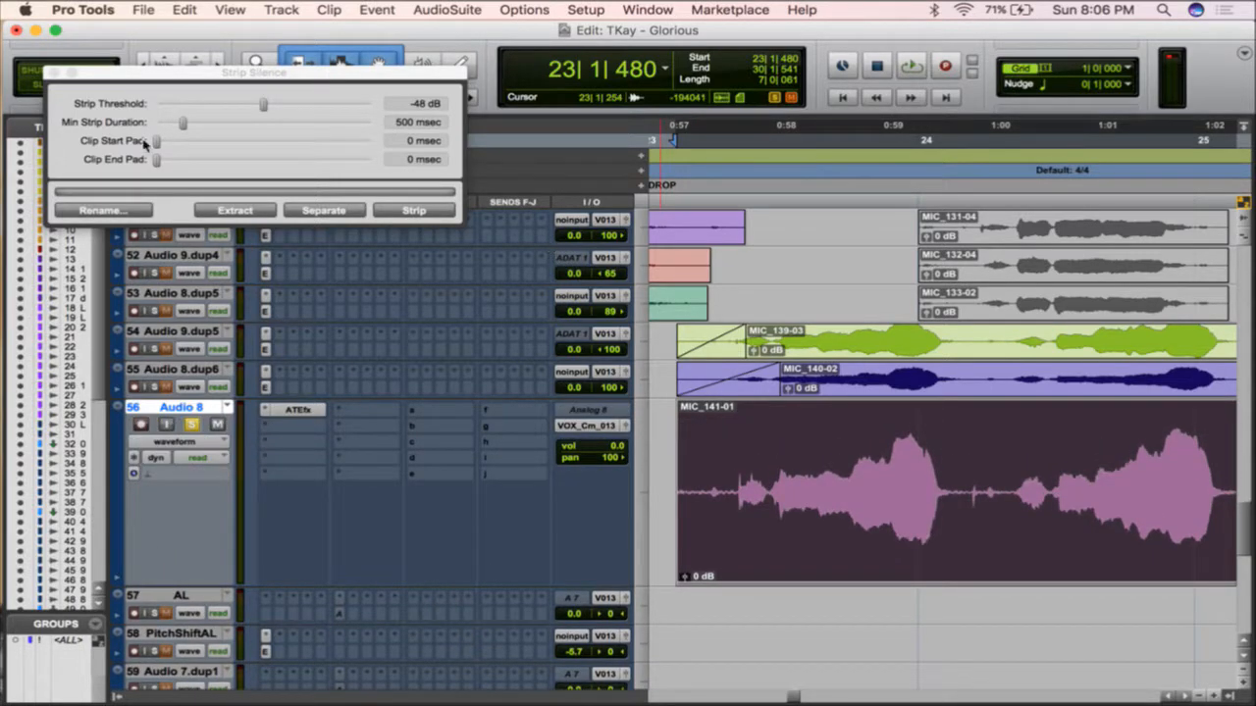
# - Try strip thresholds of -29 dB and -33 dB, set the threshold to -31 dB and check the strip boundaries along the Audio 8 clips
pyautogui.moveTo(263, 106); pyautogui.dragTo(308, 120)
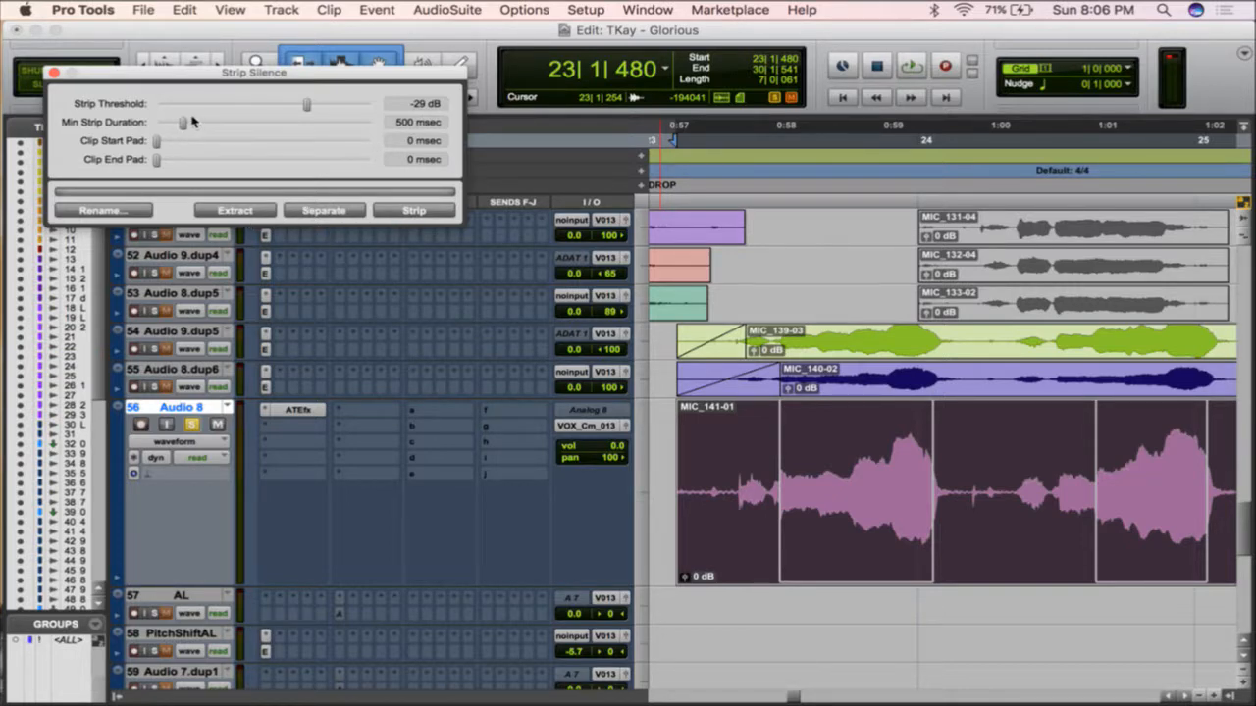
pyautogui.moveTo(312, 106); pyautogui.dragTo(298, 107)
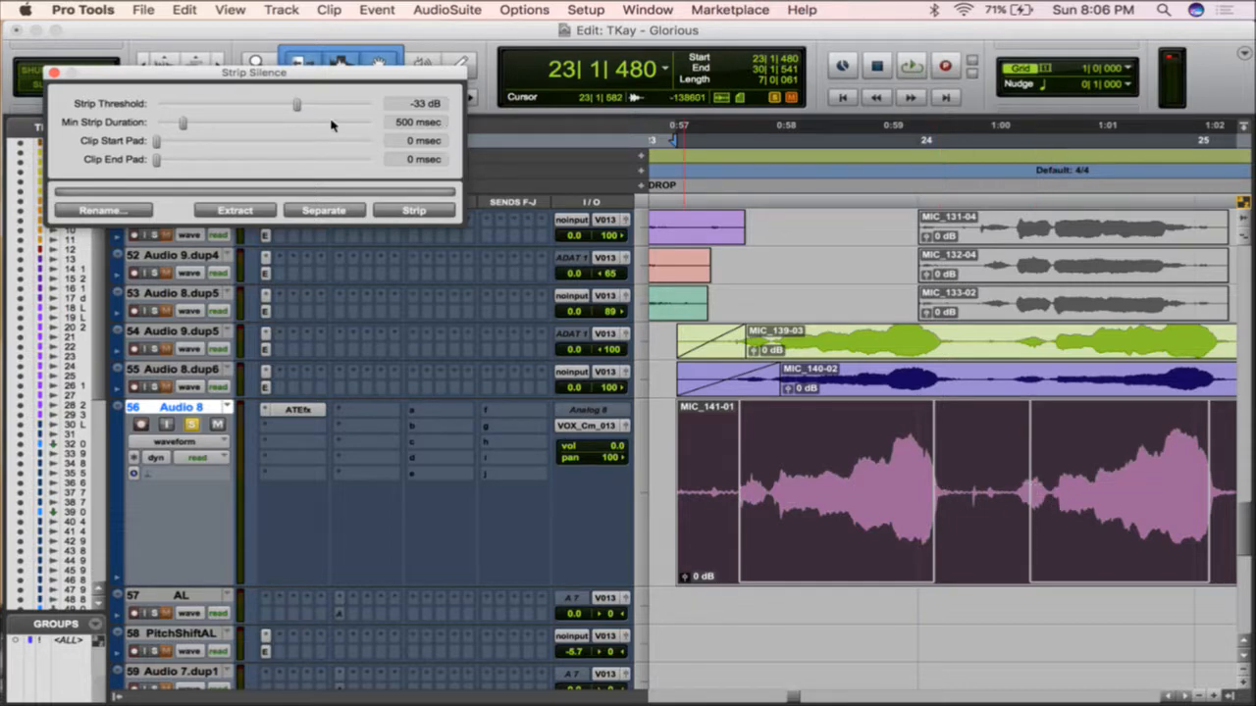
pyautogui.moveTo(296, 109); pyautogui.dragTo(301, 108)
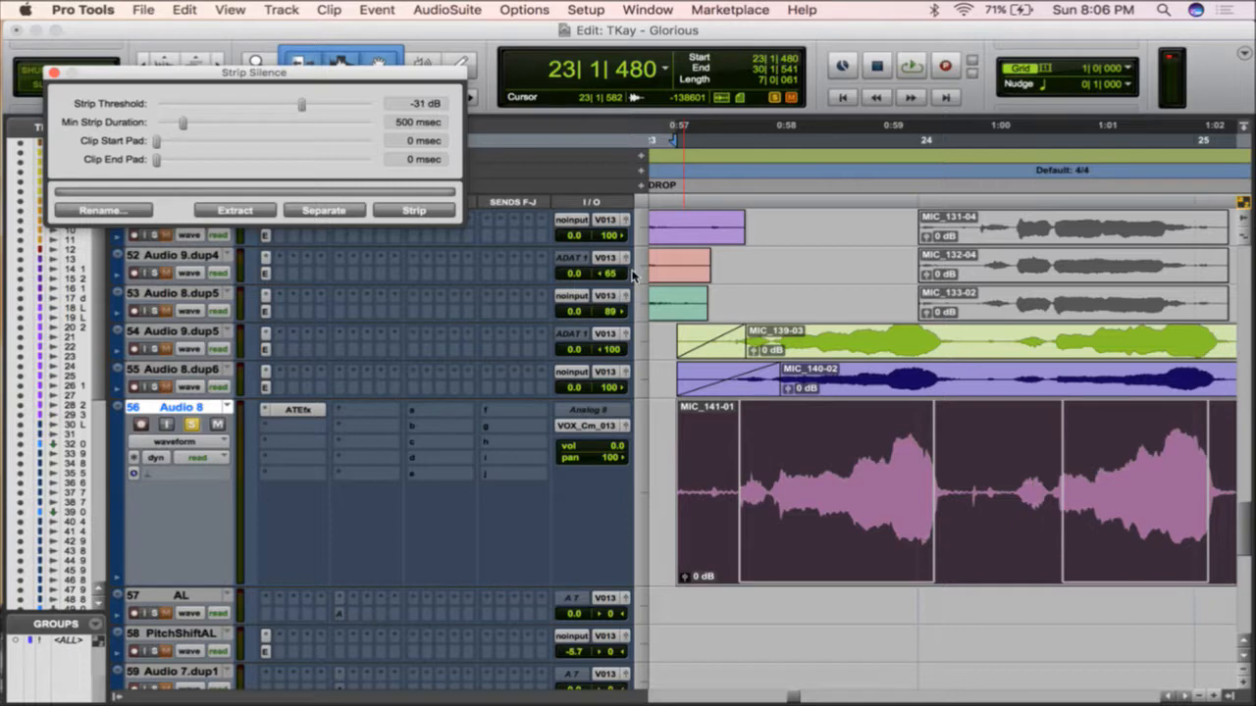
pyautogui.hscroll(2, 633, 276)
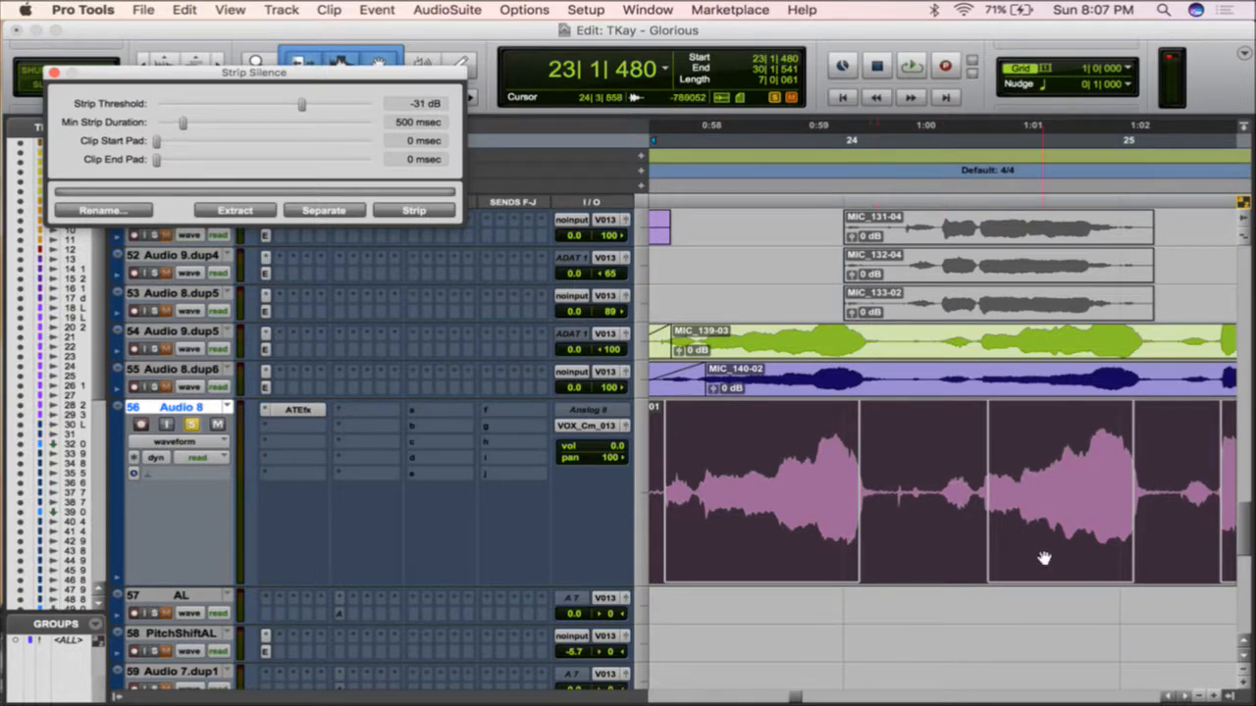
pyautogui.hscroll(4, 1048, 510)
pyautogui.hscroll(5, 1109, 507)
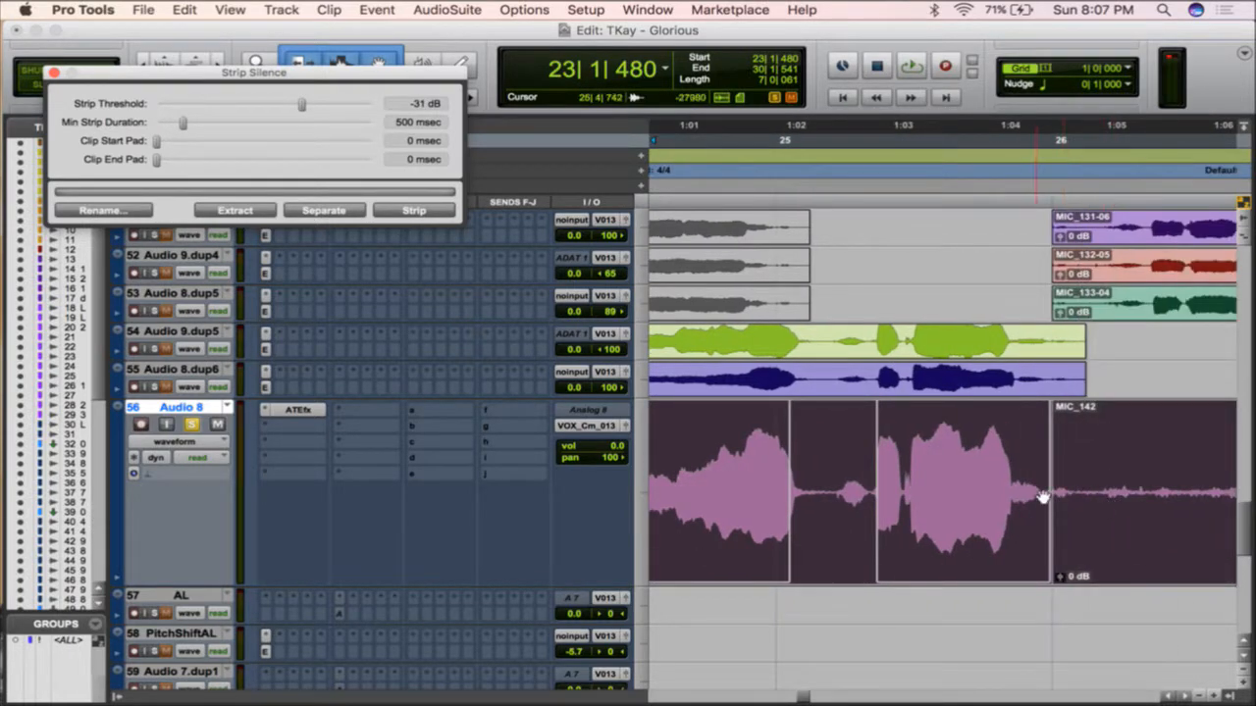
pyautogui.hscroll(-3, 896, 505)
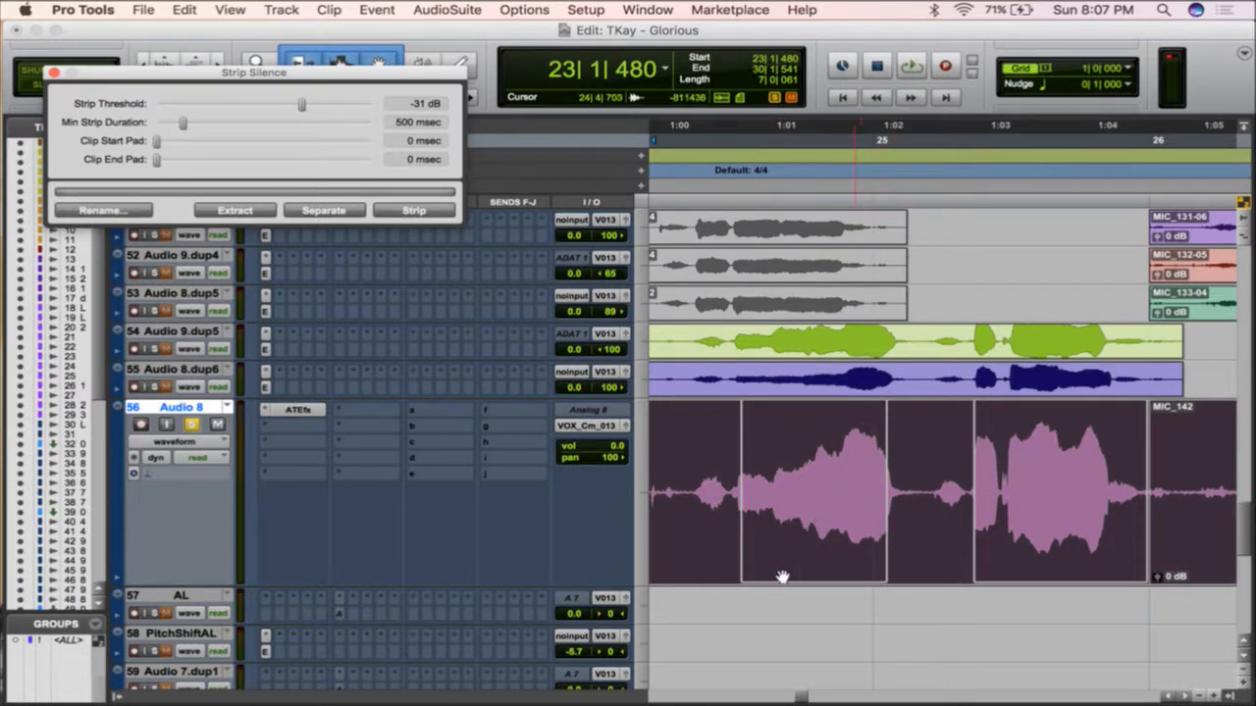
# - Check the proposed strip boundaries along the Audio 8 clips from the DROP marker to bar 25
pyautogui.hscroll(-10, 855, 493)
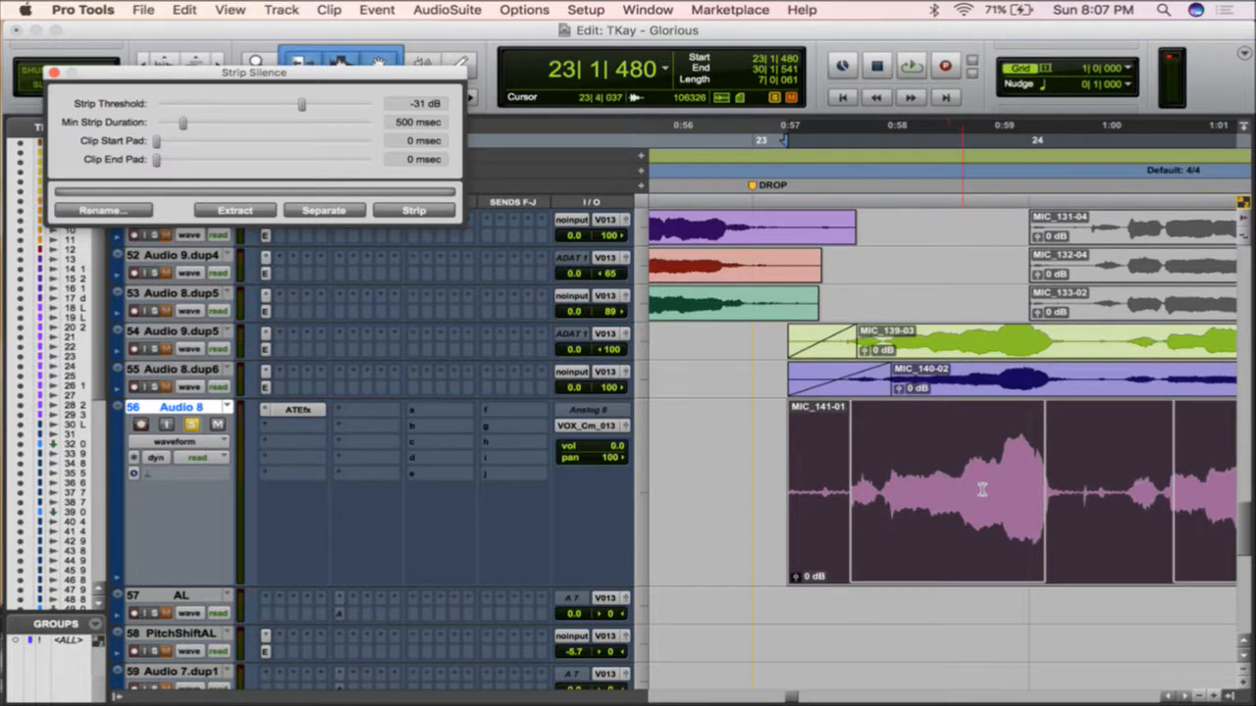
pyautogui.hscroll(6, 1020, 489)
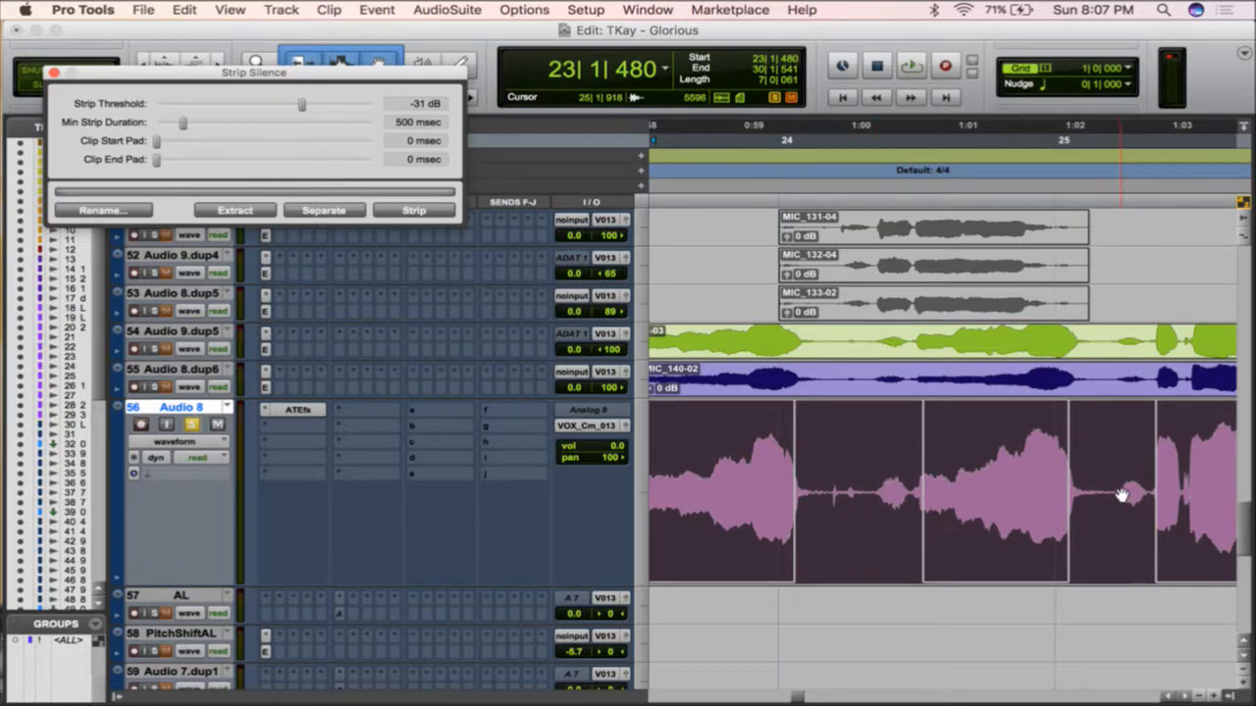
pyautogui.hscroll(15, 1126, 496)
pyautogui.hscroll(-15, 1101, 513)
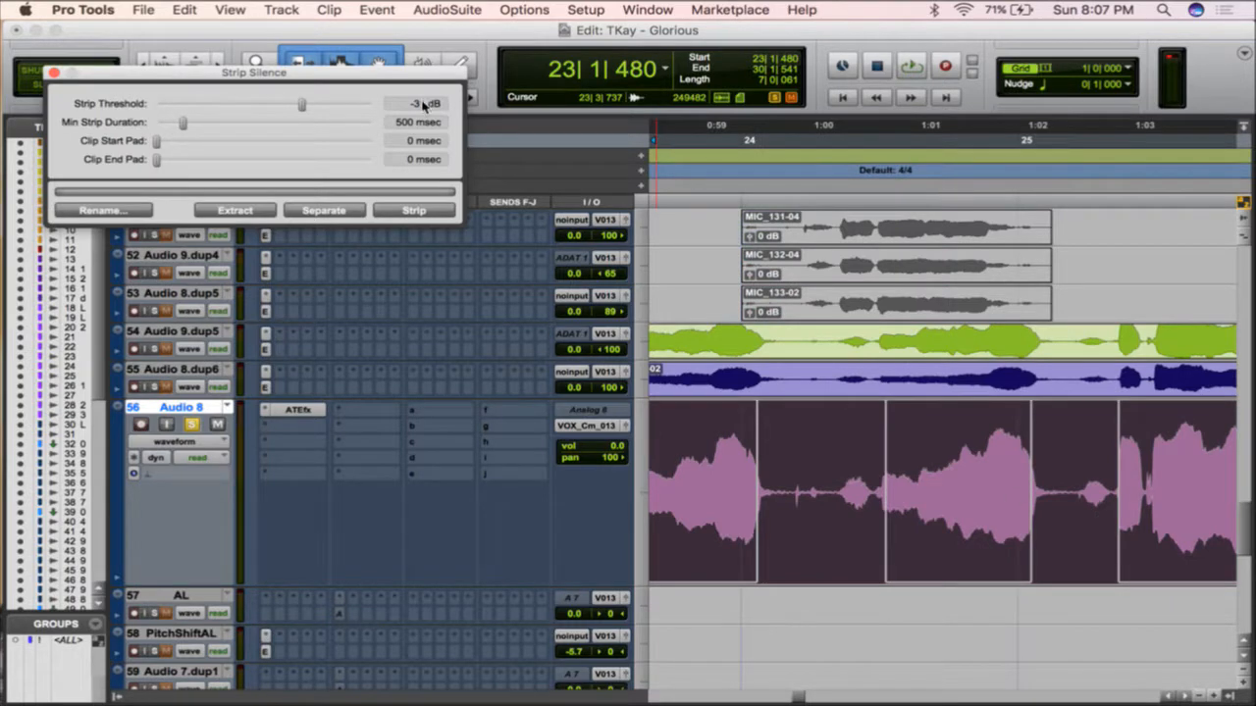
pyautogui.hscroll(-5, 899, 431)
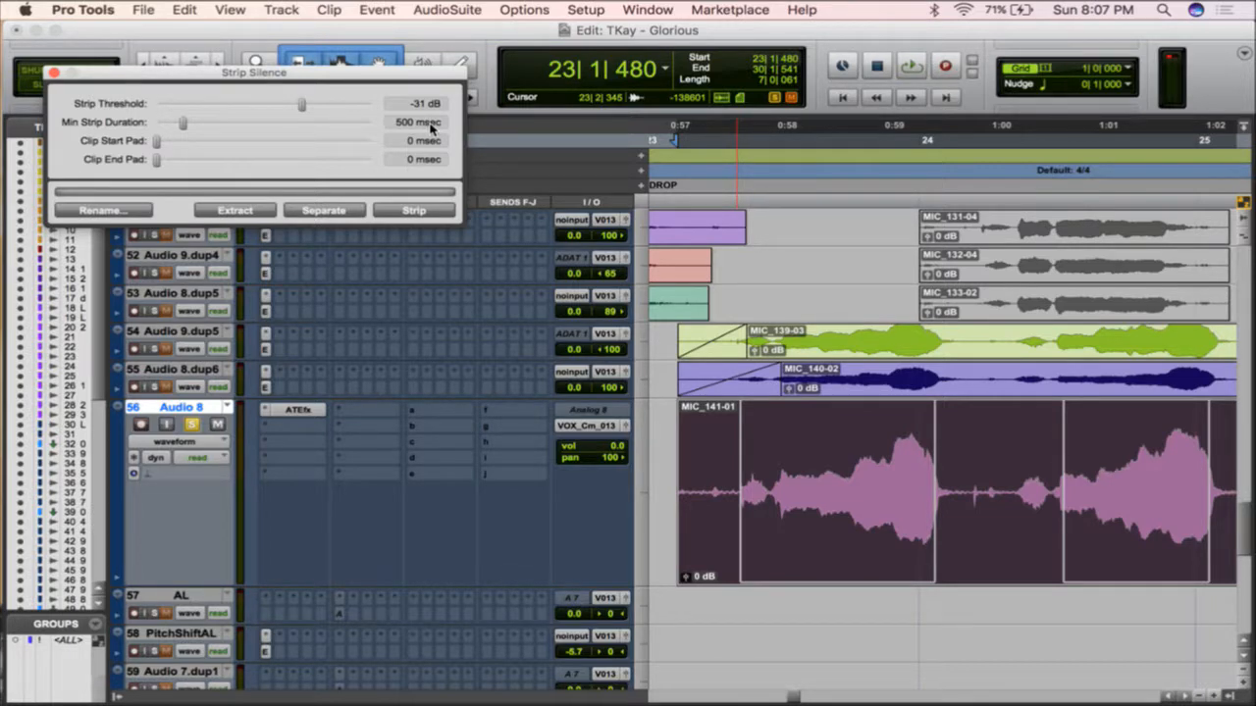
# - Try a minimum strip duration of 0 msec, inspect the splits on MIC_141 up close and restore the duration to 500 msec
pyautogui.moveTo(180, 122); pyautogui.dragTo(134, 127)
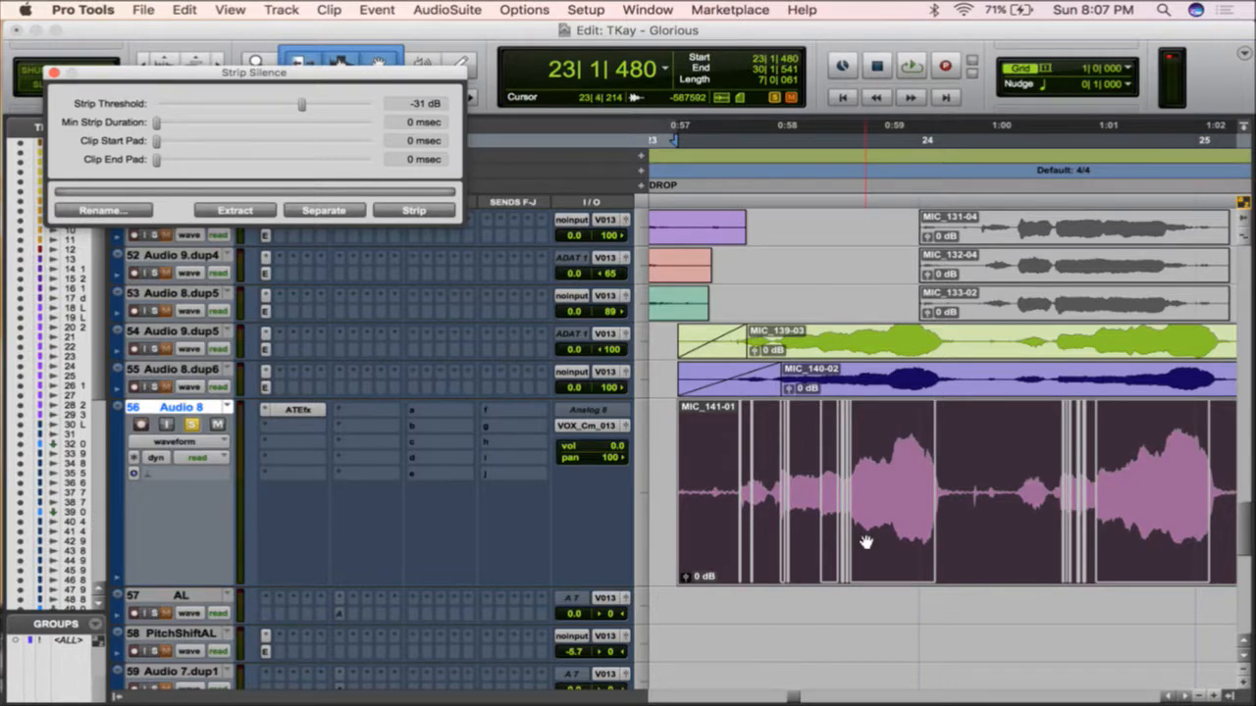
pyautogui.press('super+bracketright')
pyautogui.press('super+bracketright')
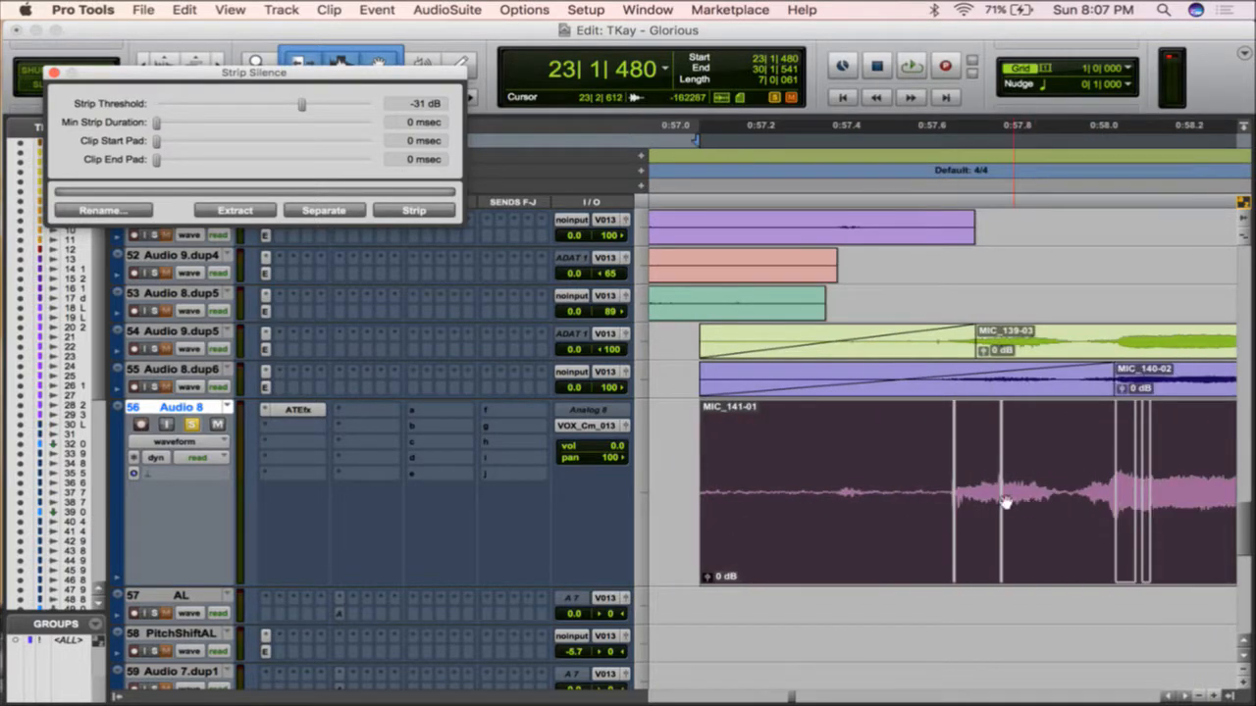
pyautogui.moveTo(162, 122); pyautogui.dragTo(183, 123)
pyautogui.press('r')
pyautogui.hscroll(2, 1236, 522)
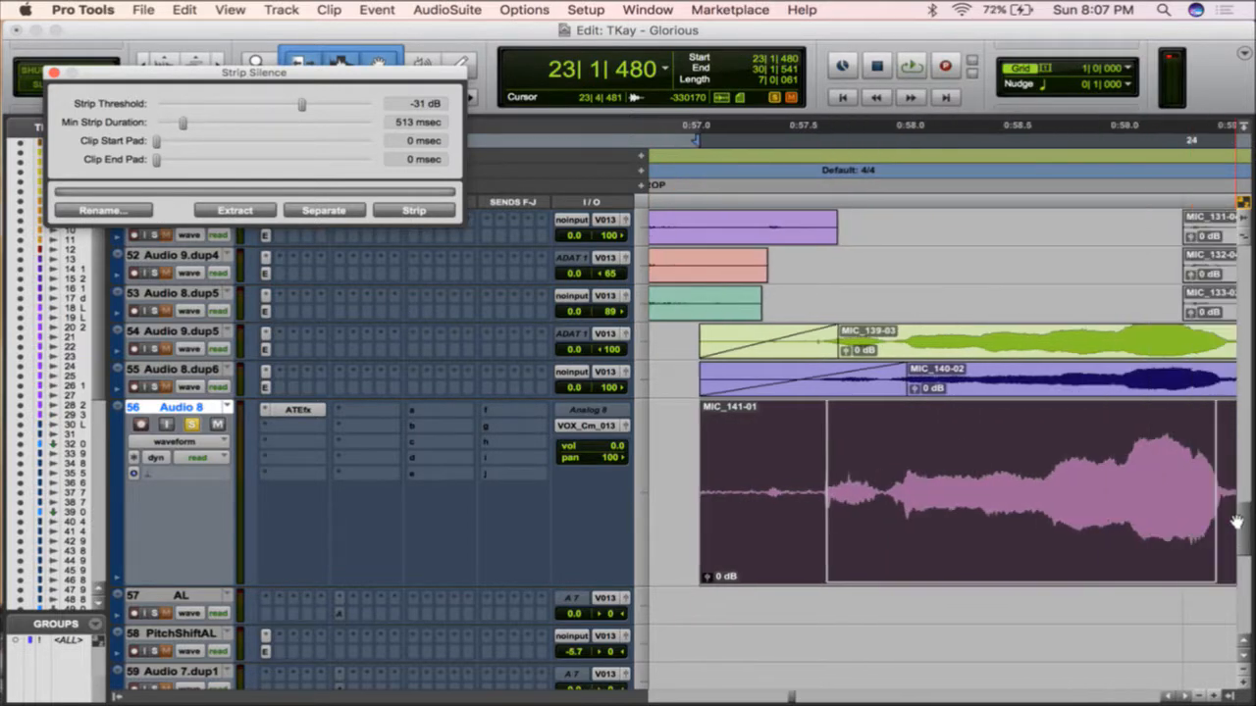
pyautogui.hscroll(2, 1113, 531)
pyautogui.hscroll(-1, 1113, 532)
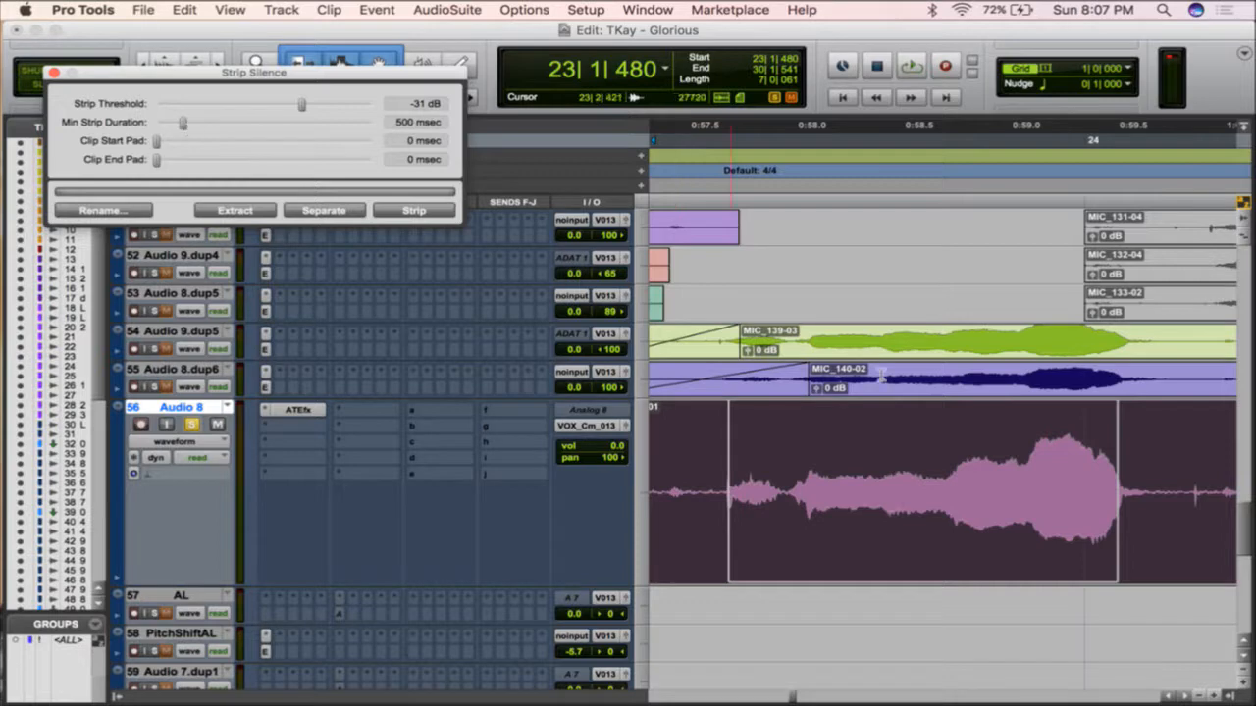
# - Try clip start pads of 35 msec and 53 msec, and set the clip start pad to 141 msec
pyautogui.moveTo(184, 126); pyautogui.dragTo(162, 144)
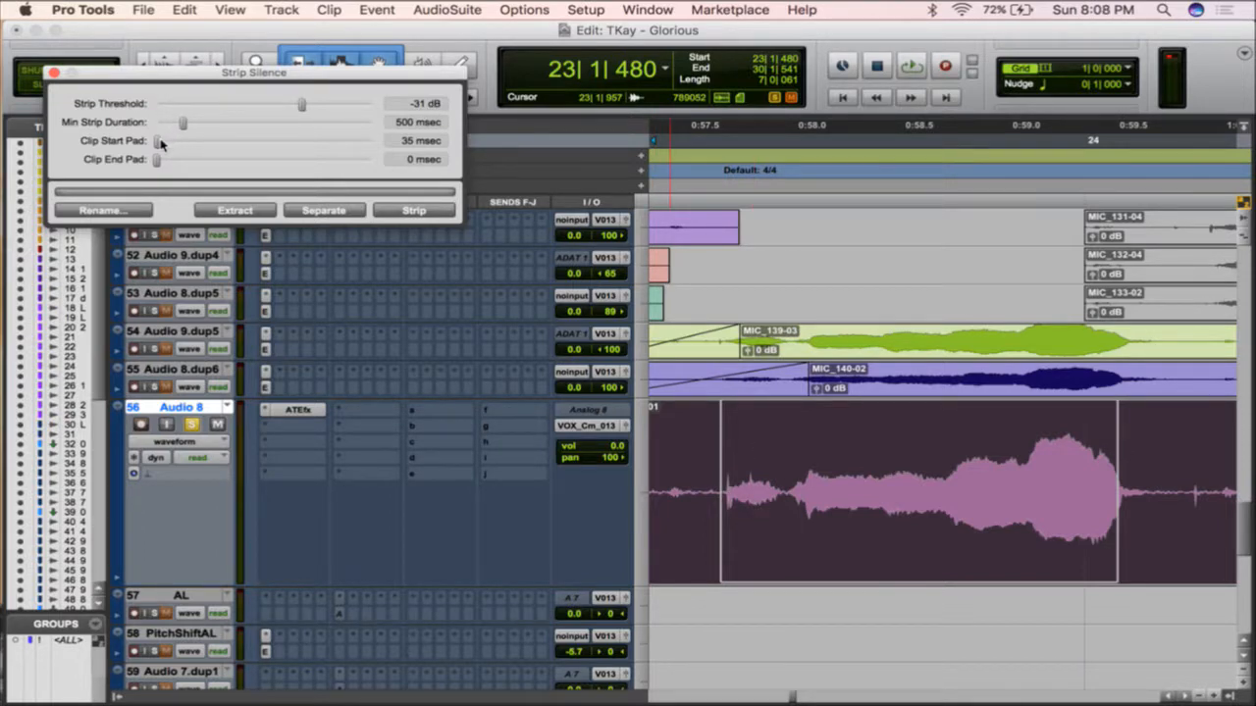
pyautogui.moveTo(161, 144); pyautogui.dragTo(154, 144)
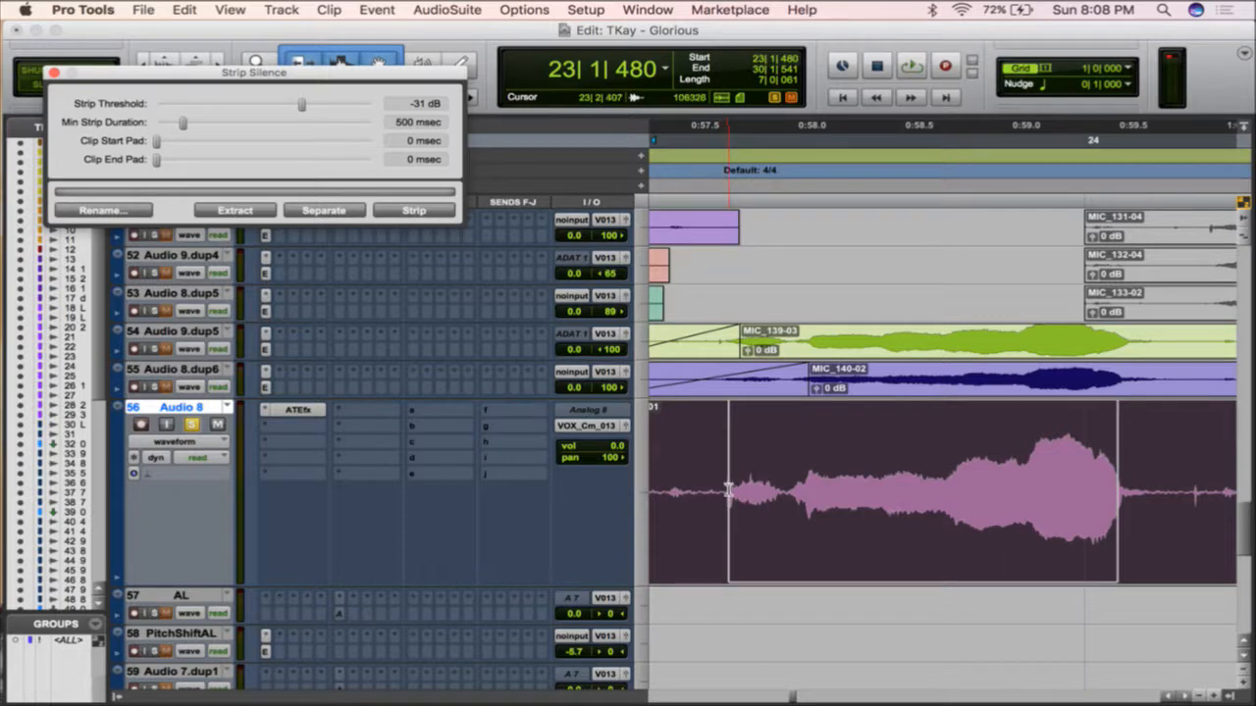
pyautogui.moveTo(157, 143); pyautogui.dragTo(160, 143)
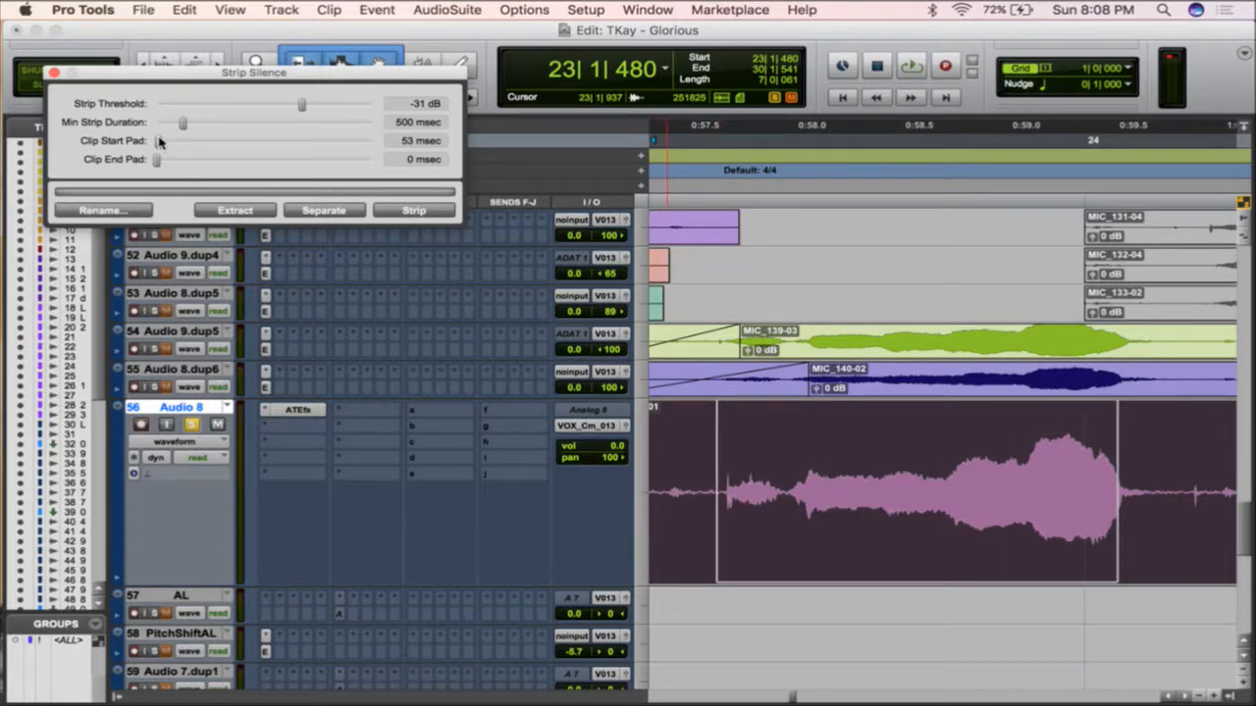
pyautogui.hscroll(5, 1012, 497)
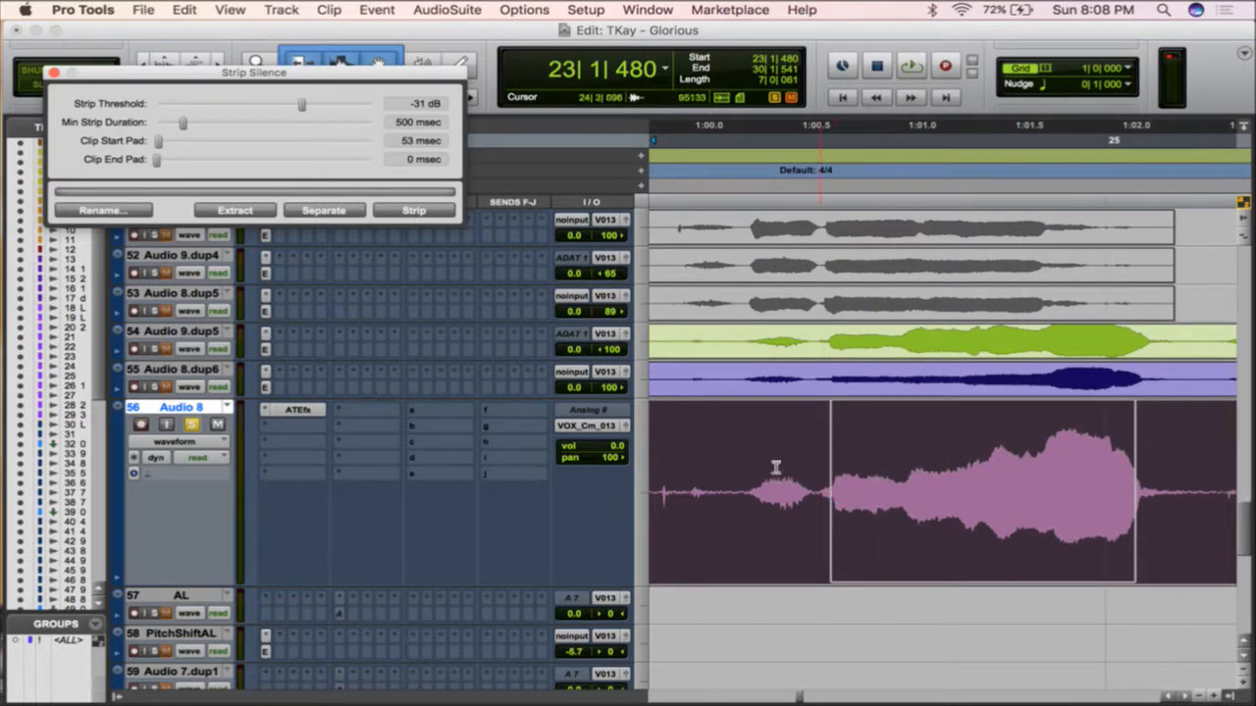
pyautogui.moveTo(162, 143); pyautogui.dragTo(168, 143)
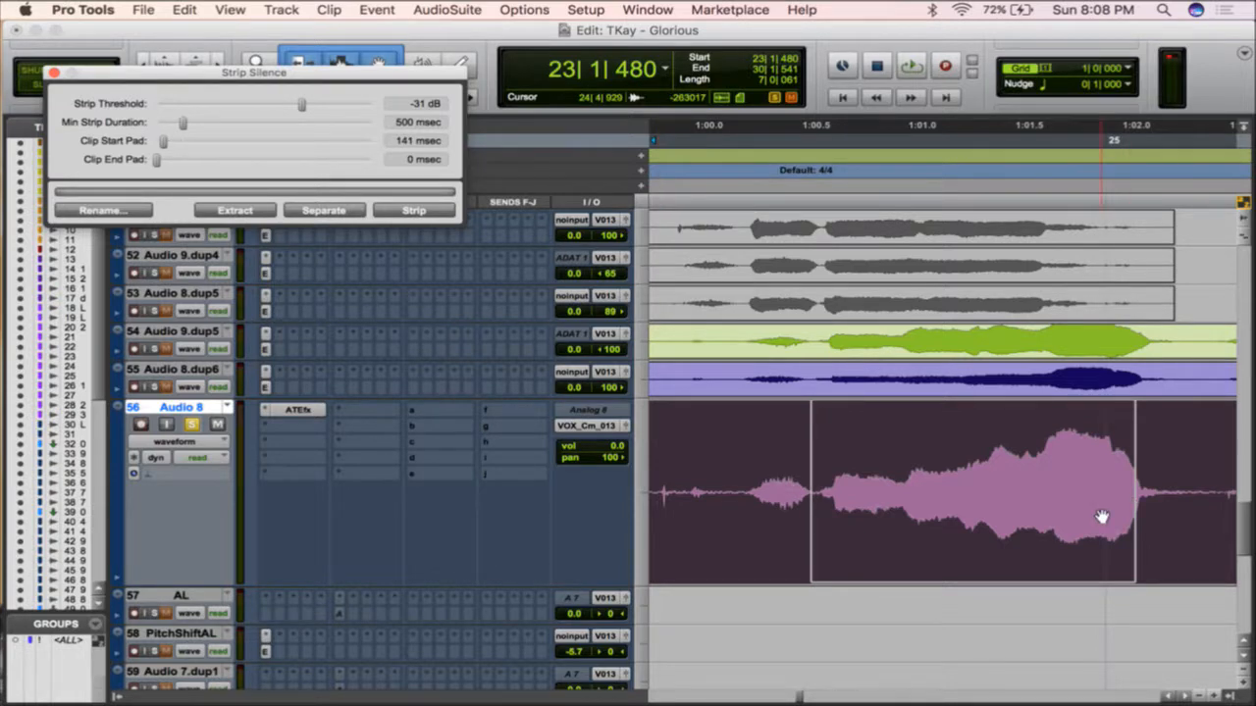
# - Check the padded boundaries along the Audio 8 clips and lower the clip start pad to 123 msec
pyautogui.hscroll(4, 1101, 517)
pyautogui.hscroll(6, 969, 498)
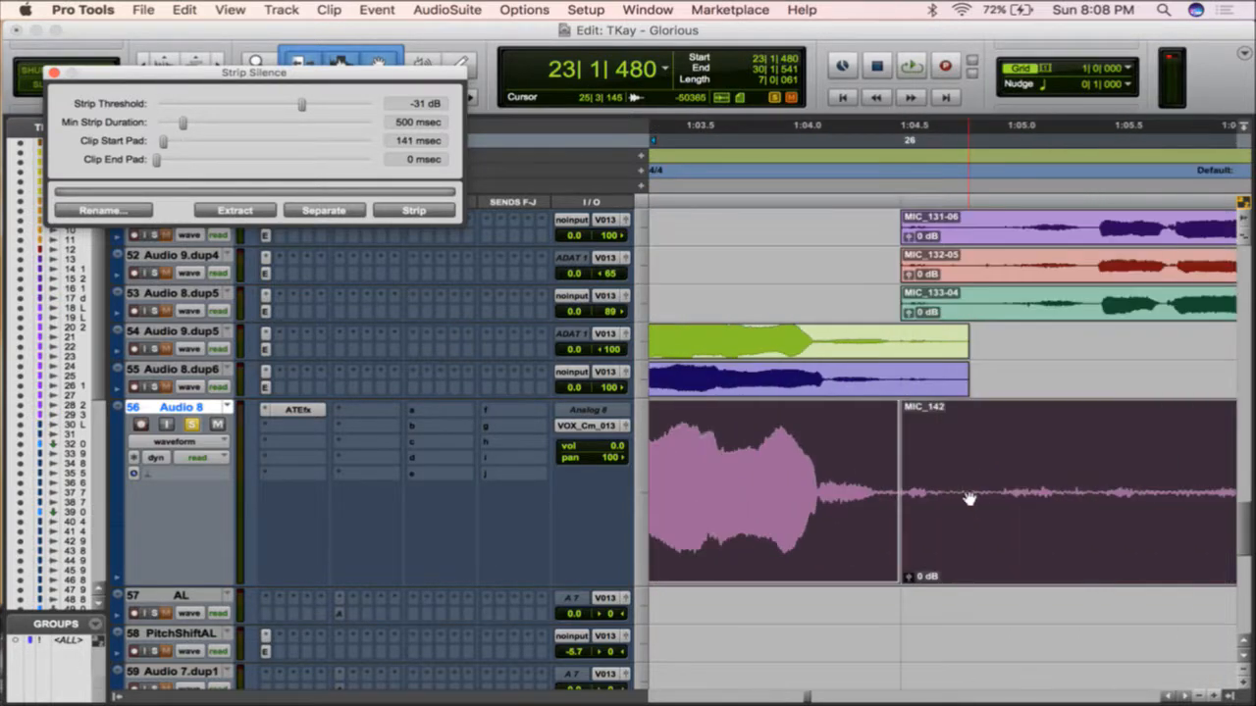
pyautogui.hscroll(-10, 965, 499)
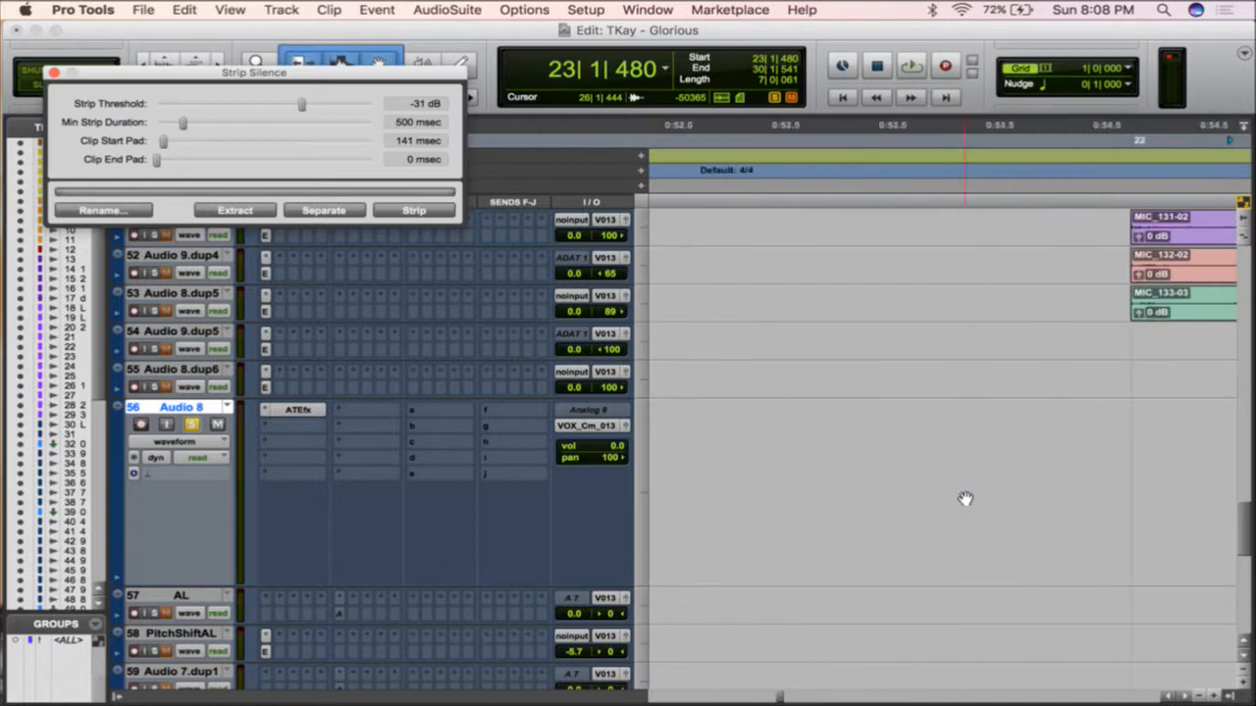
pyautogui.hscroll(3, 964, 499)
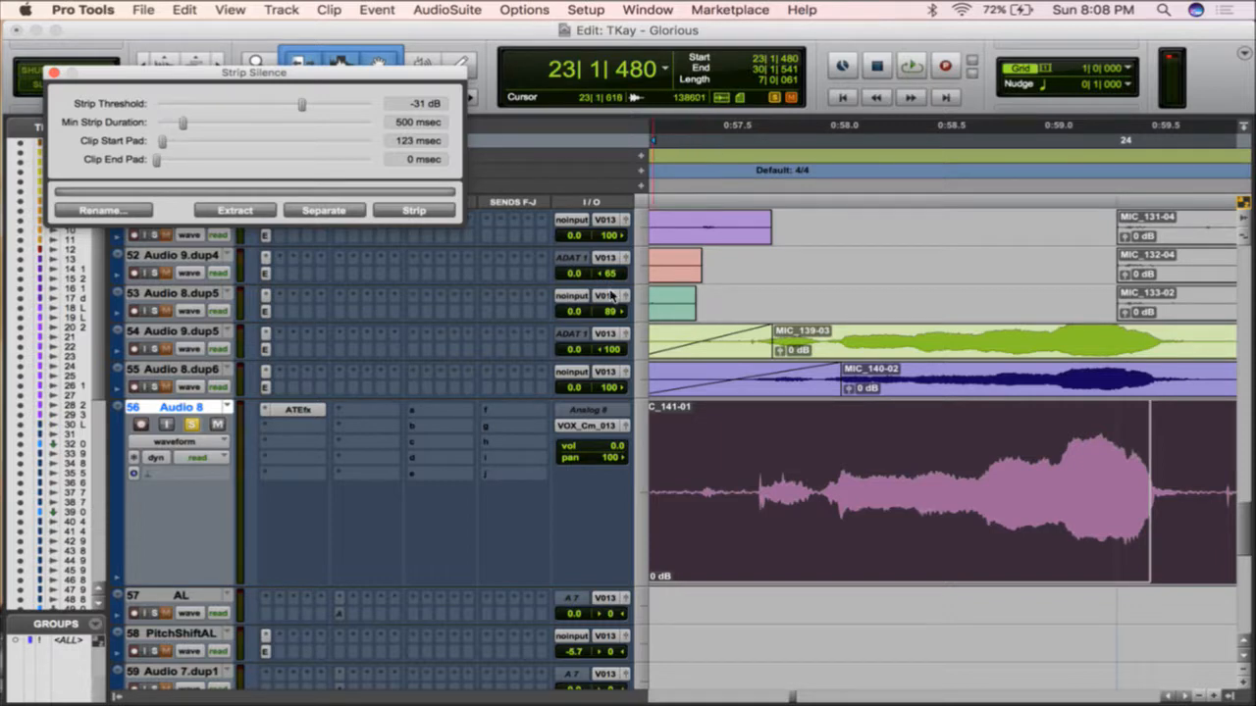
pyautogui.hscroll(3, 1067, 504)
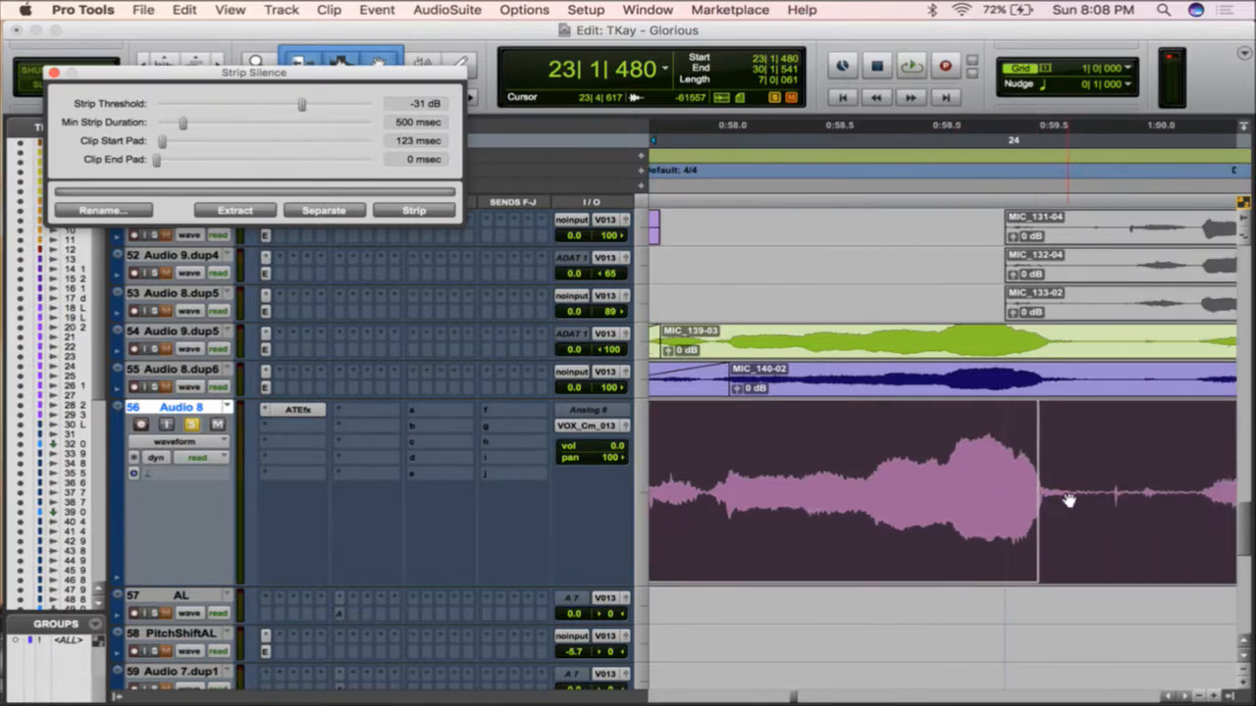
pyautogui.hscroll(1, 1099, 508)
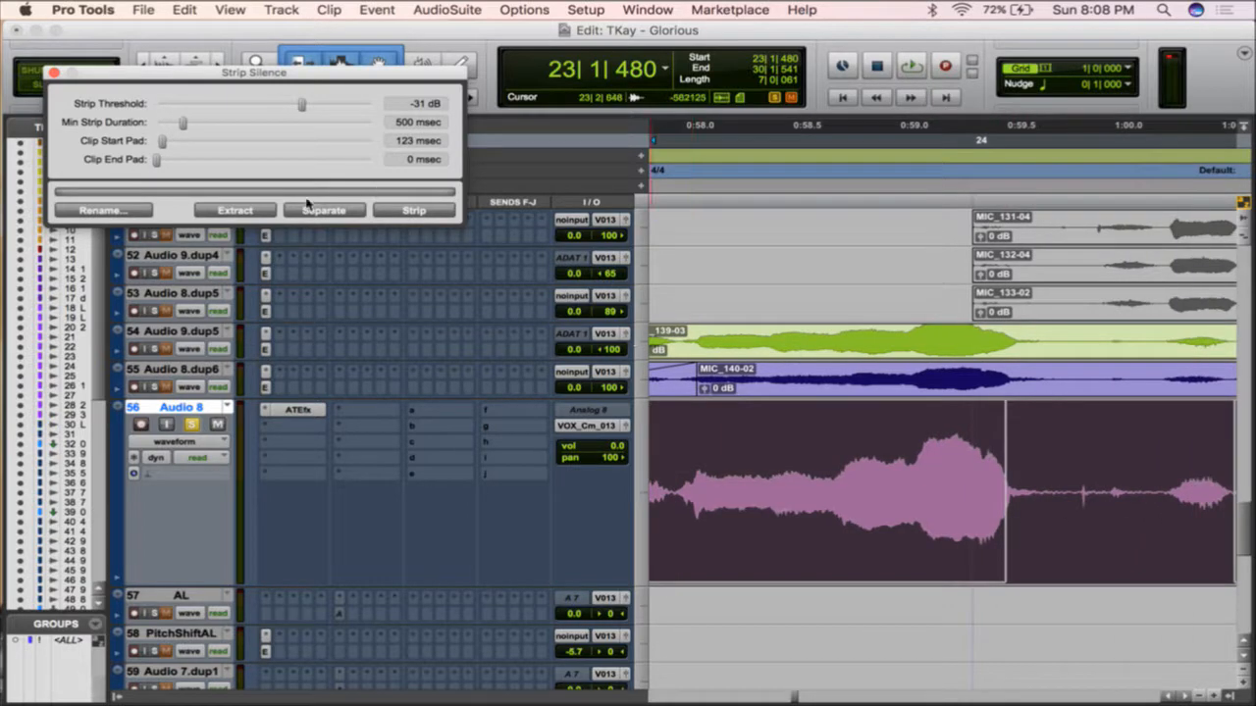
# - Set the clip end pad to 194 msec and the start pad to 141 msec, trying a -30 dB threshold before restoring -31 dB
pyautogui.moveTo(156, 160); pyautogui.dragTo(166, 164)
pyautogui.moveTo(304, 111); pyautogui.dragTo(306, 111)
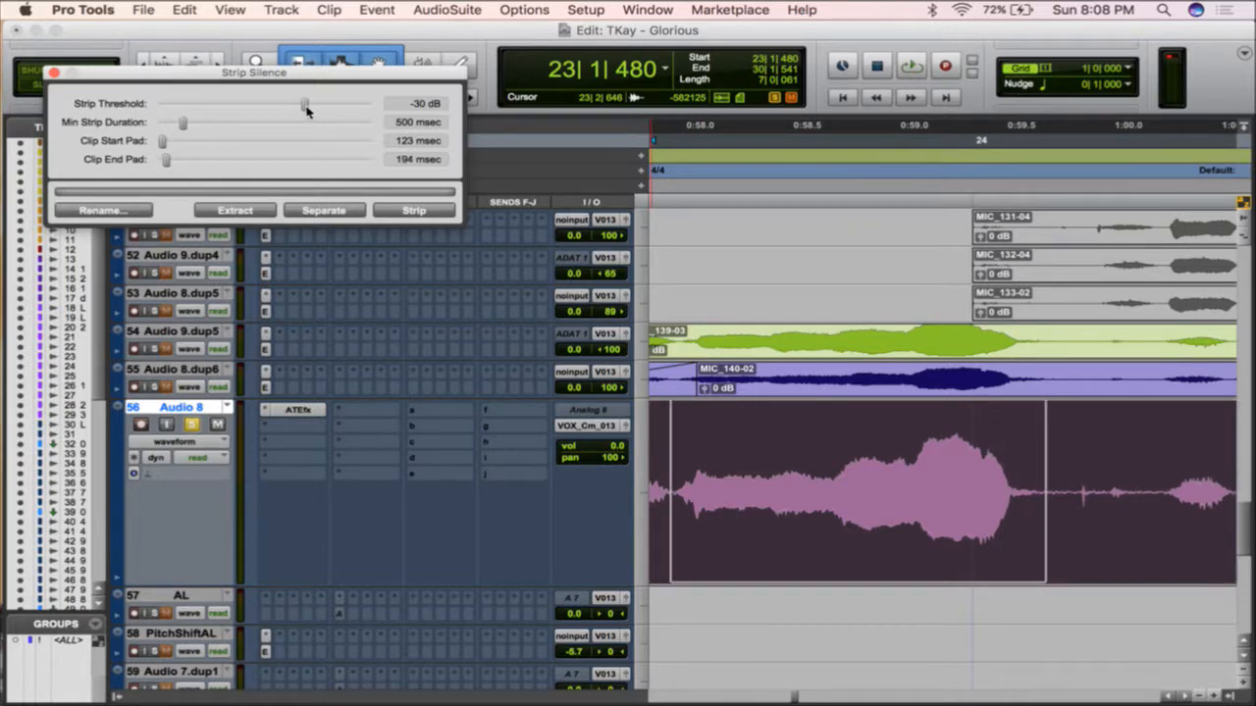
pyautogui.hscroll(5, 860, 516)
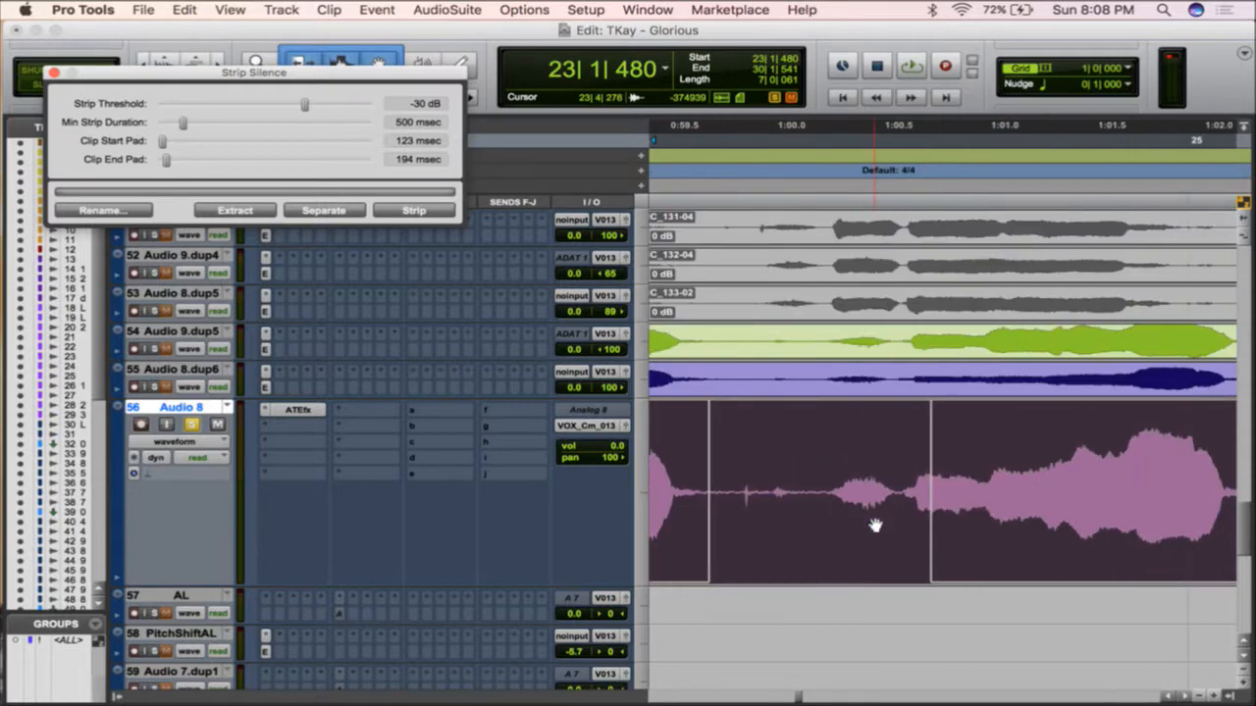
pyautogui.moveTo(162, 140); pyautogui.dragTo(164, 142)
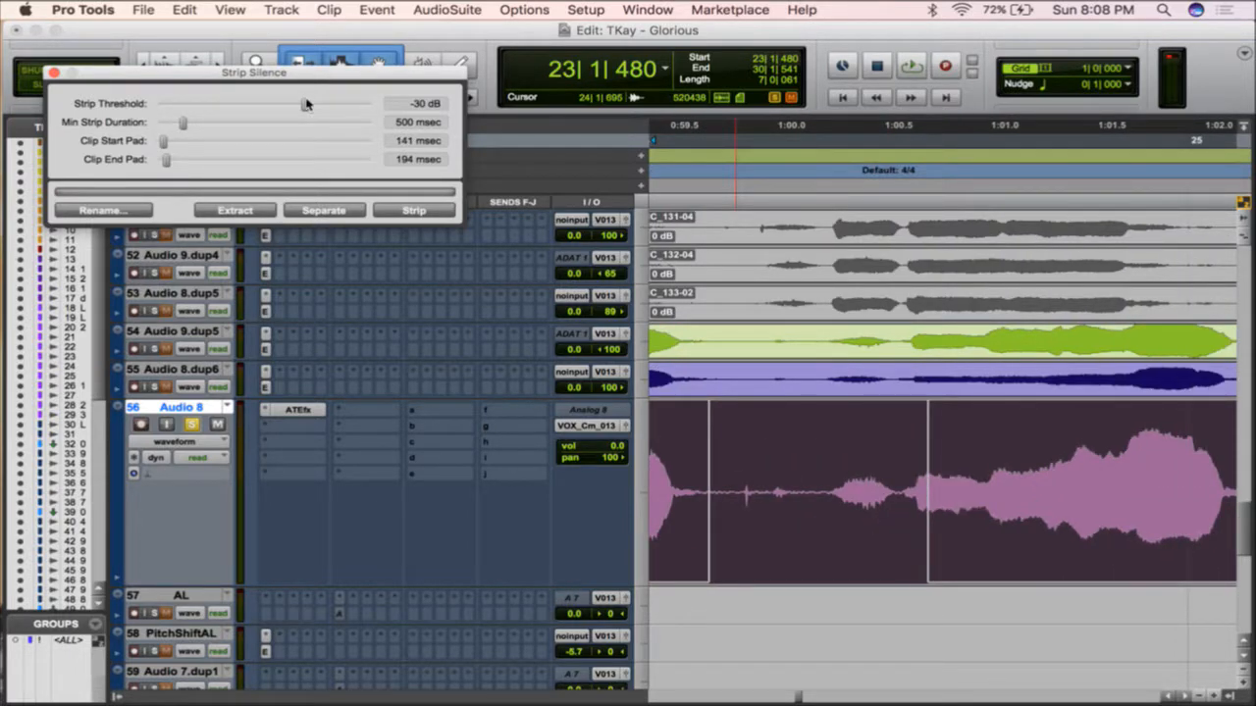
pyautogui.moveTo(304, 103); pyautogui.dragTo(302, 103)
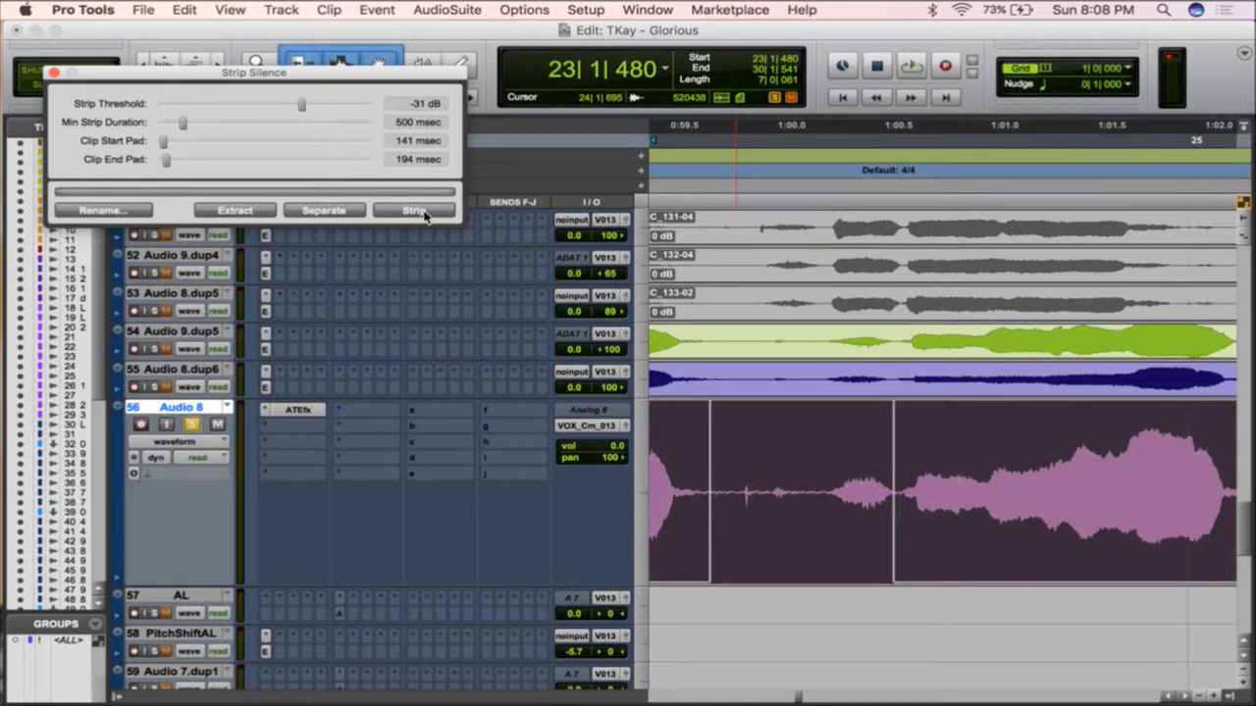
# - Select all clips on the Audio 8 track and check the selection across the whole song
pyautogui.press('r')
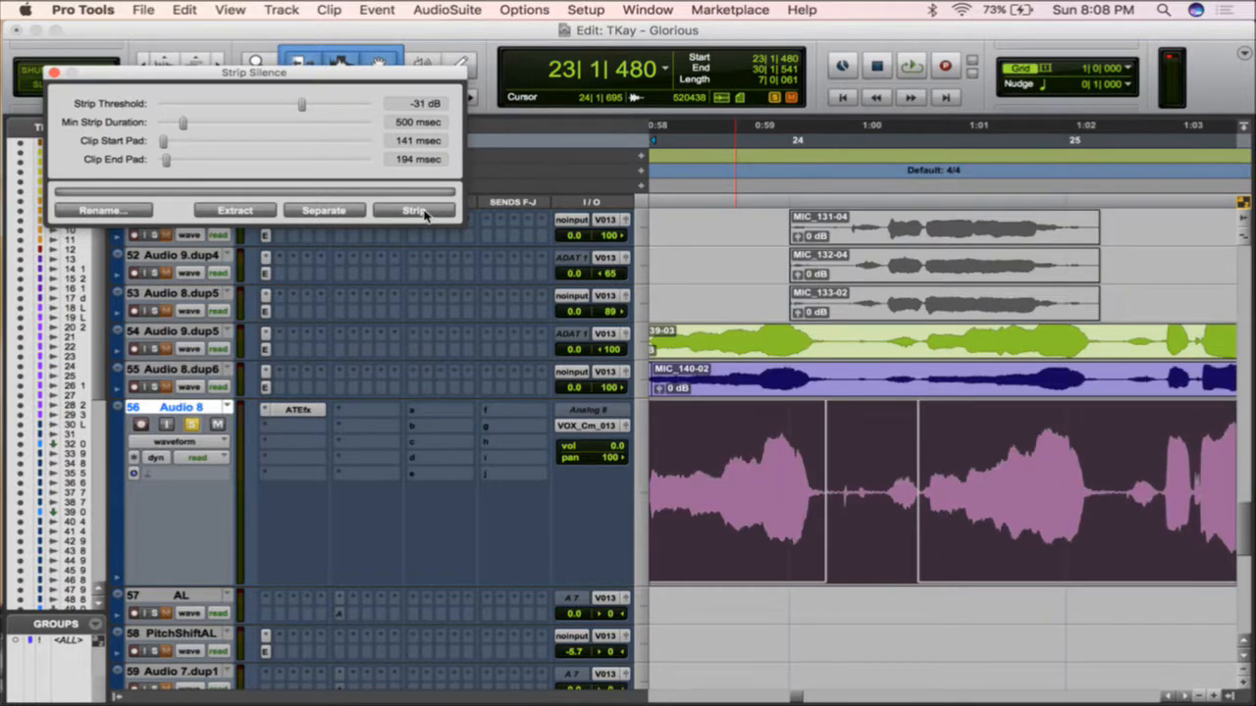
pyautogui.press('r')
pyautogui.tripleClick(696, 433)
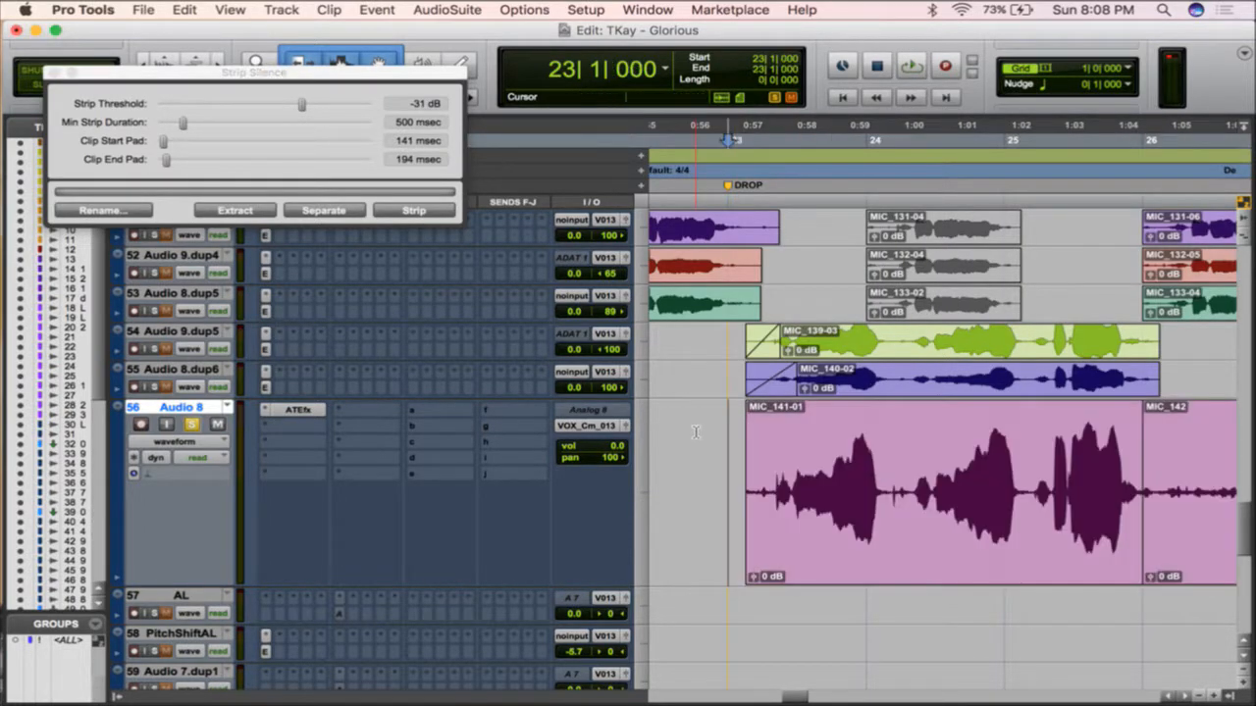
pyautogui.click(695, 433)
pyautogui.hotkey('shift', 'Return')
pyautogui.tripleClick(684, 475)
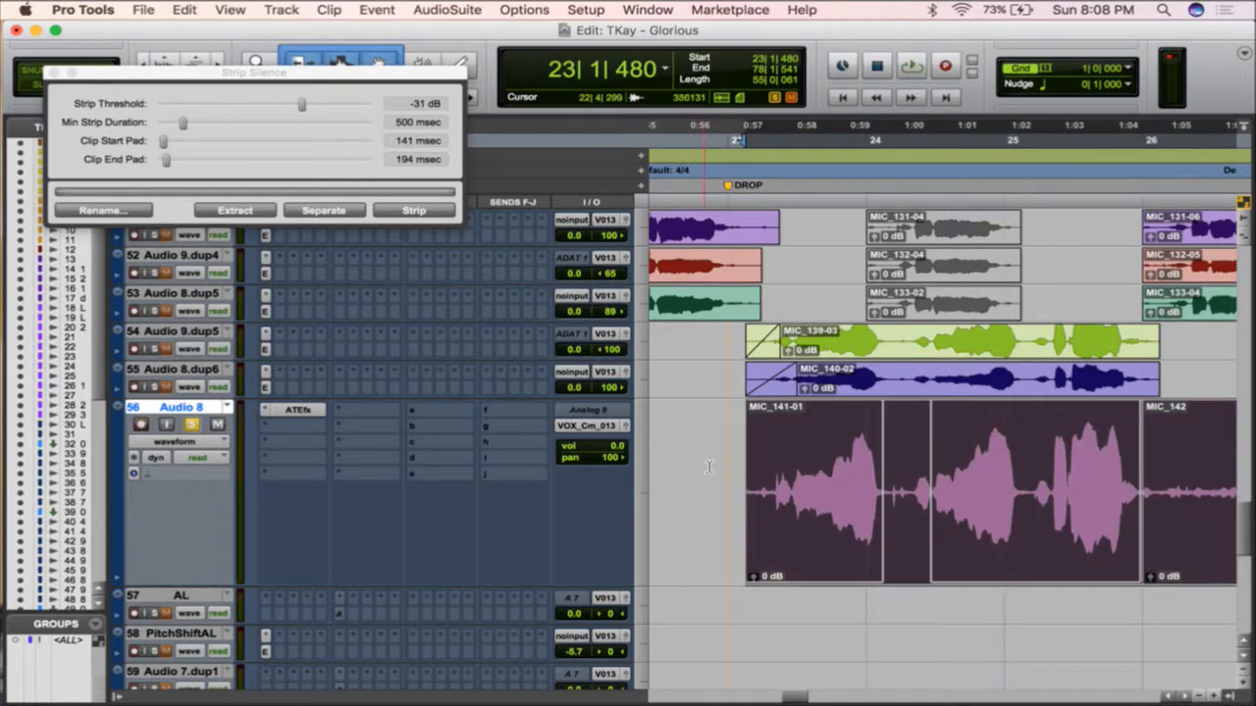
pyautogui.press('r')
pyautogui.press('r')
pyautogui.press('r')
pyautogui.press('r')
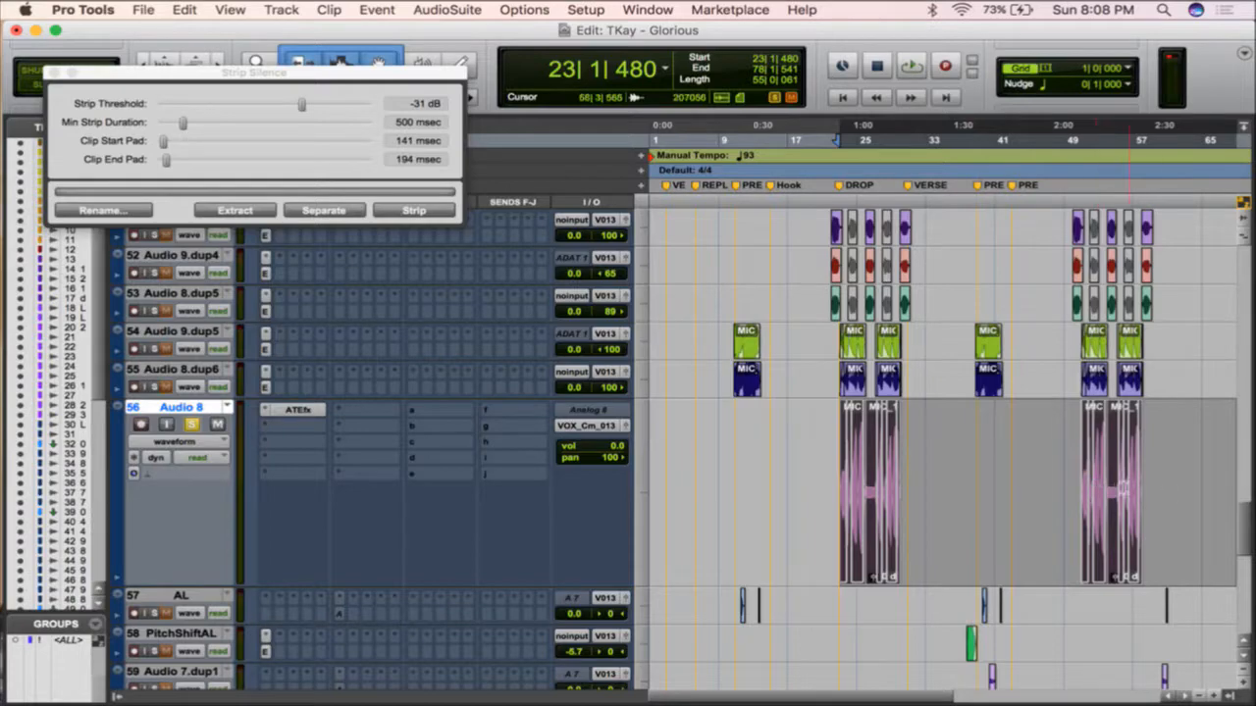
# - Strip the silence from all selected Audio 8 clips
pyautogui.press('t')
pyautogui.press('t')
pyautogui.press('t')
pyautogui.press('t')
pyautogui.press('t')
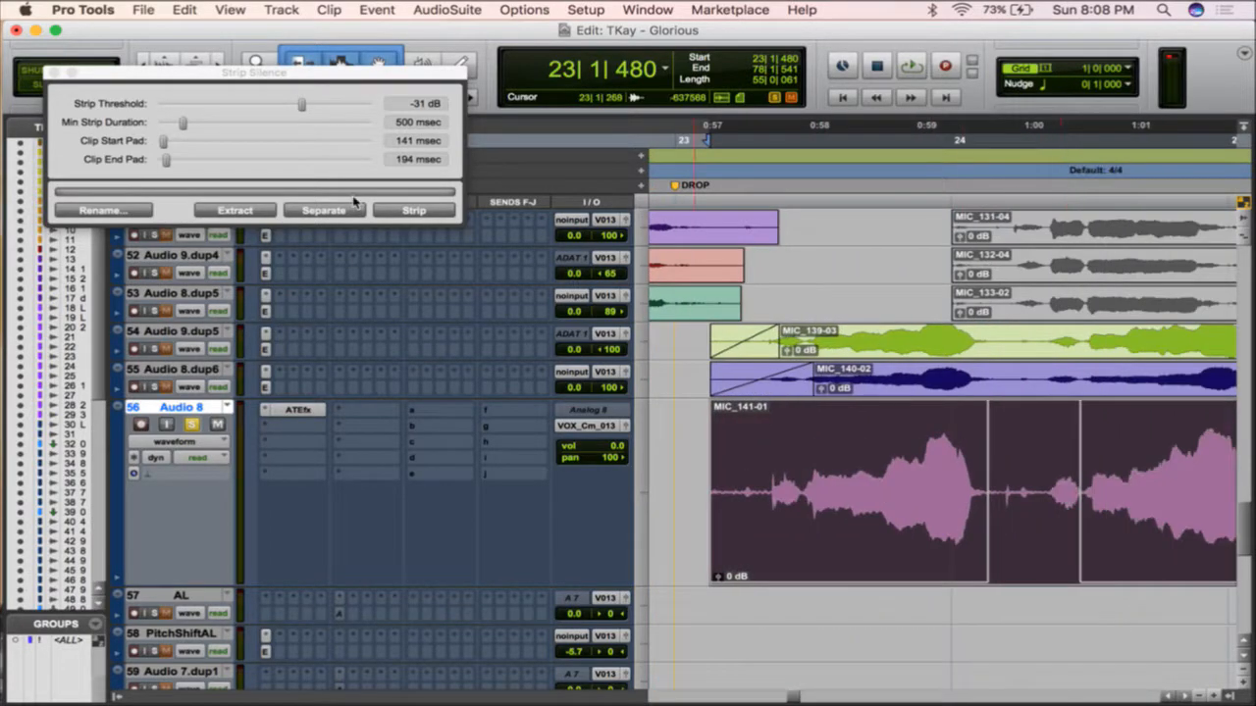
pyautogui.click(413, 210)
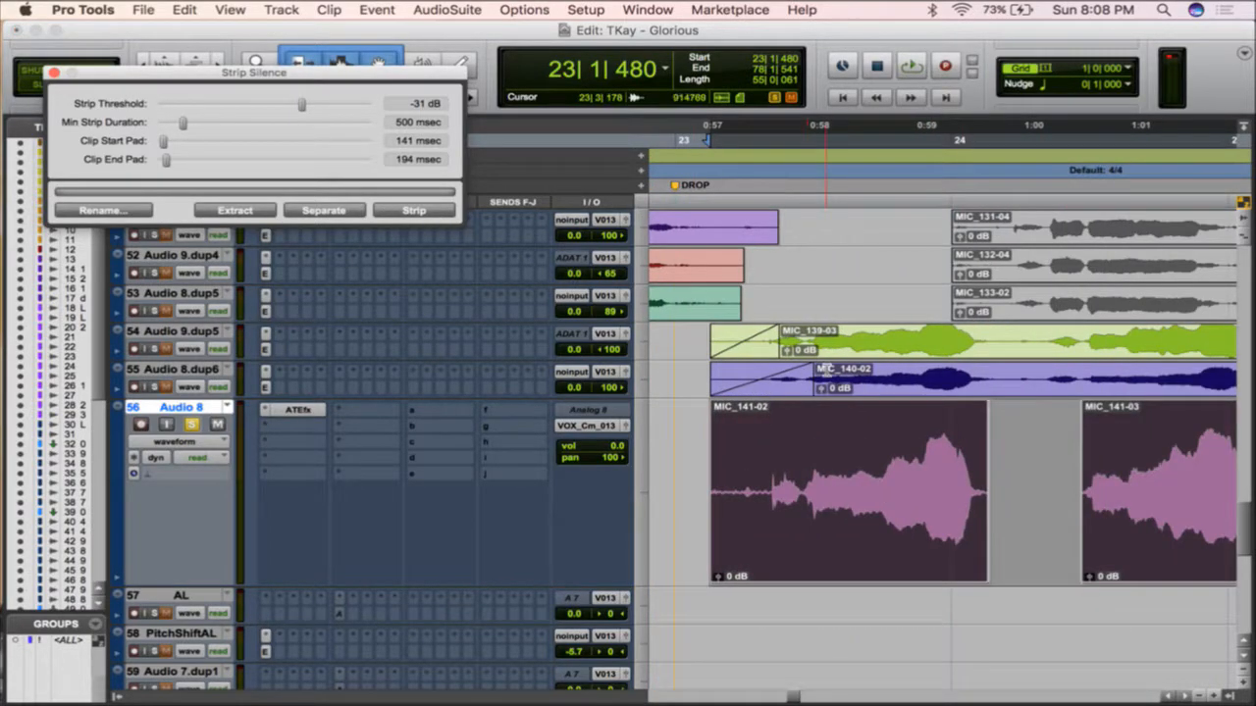
# - Trim the start of Audio 8's first clip to 23|2|236 and add a short fade-in there
pyautogui.click(762, 481)
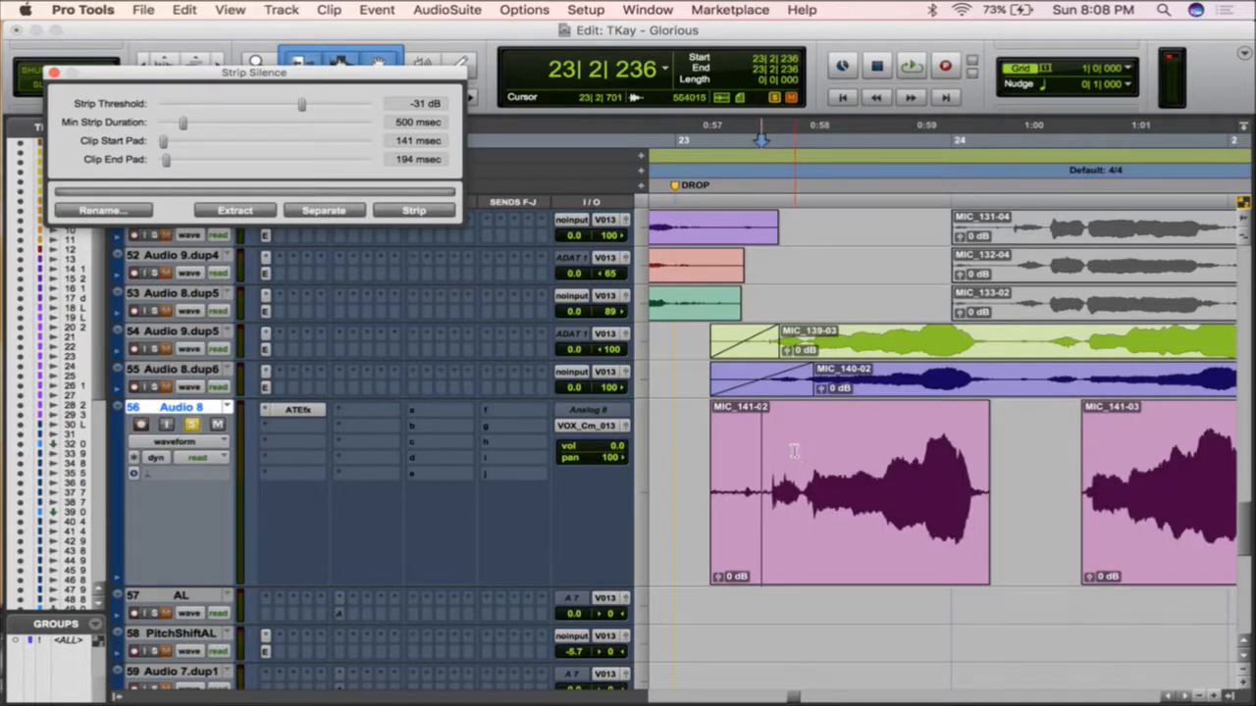
pyautogui.press('a')
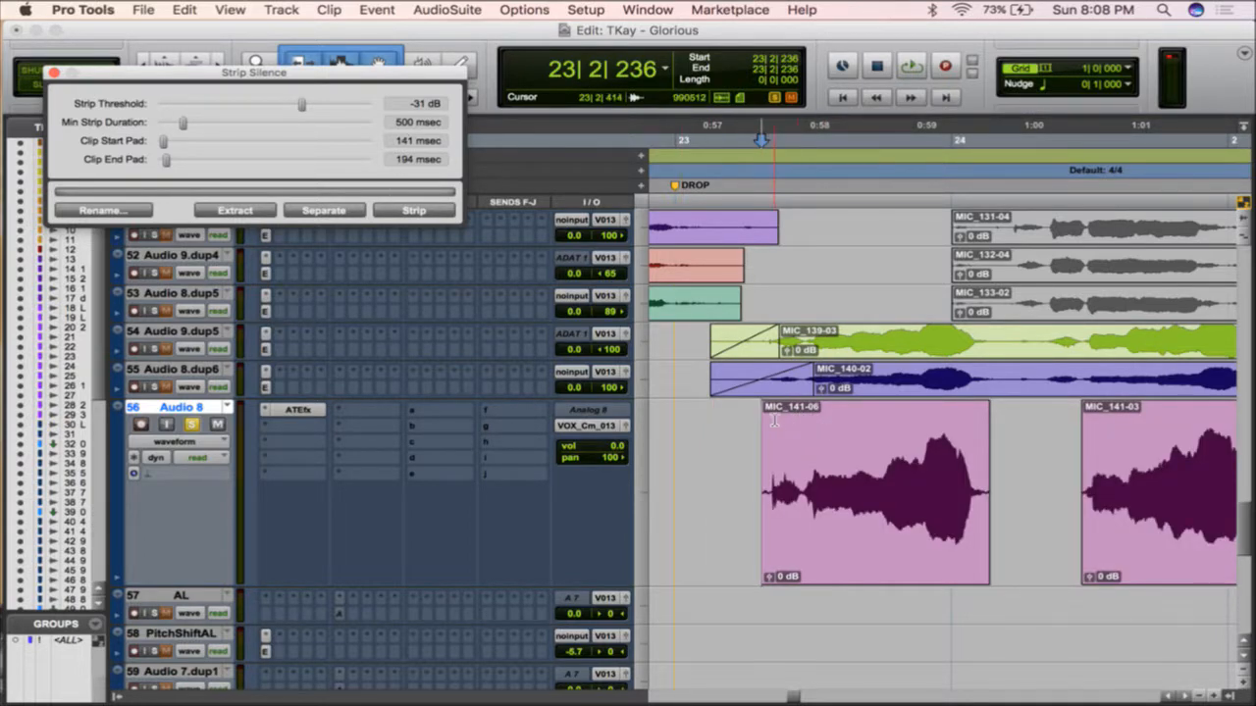
pyautogui.moveTo(766, 417); pyautogui.dragTo(782, 422)
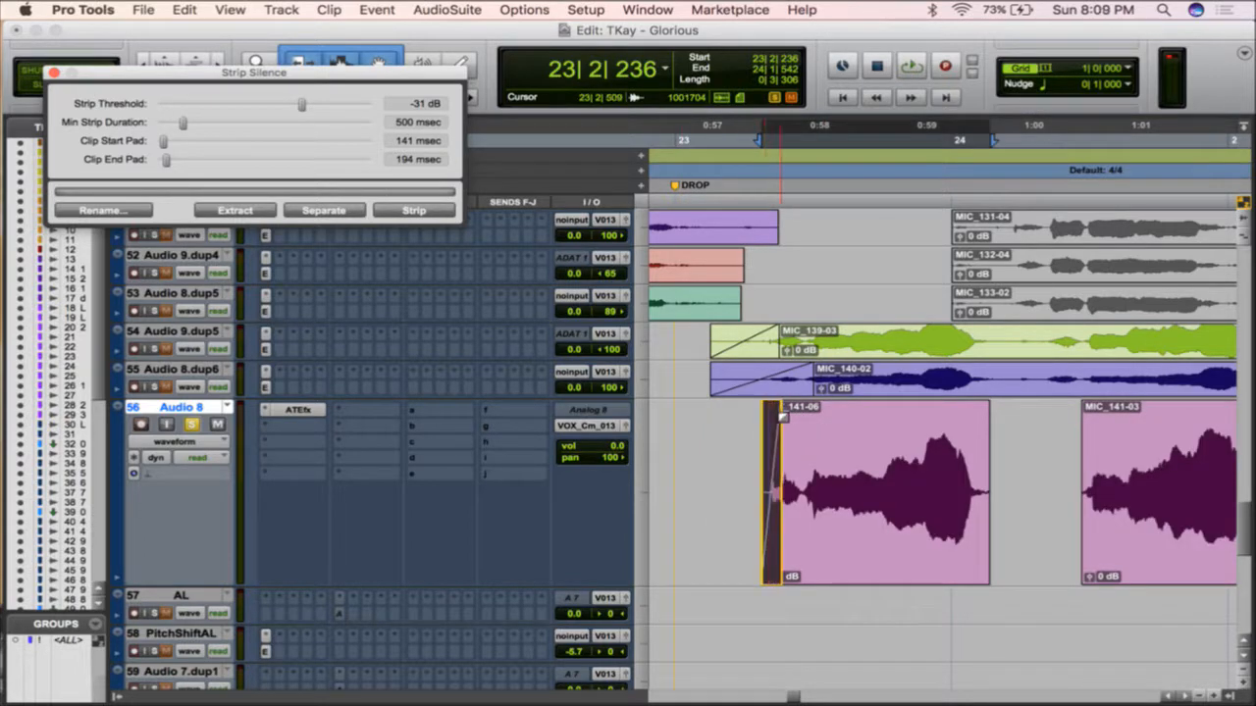
# - Apply batch fades to all Audio 8 clips, with 96 ms fade-ins and standard linear 75 ms fade-outs
pyautogui.click(676, 437)
pyautogui.tripleClick(676, 437)
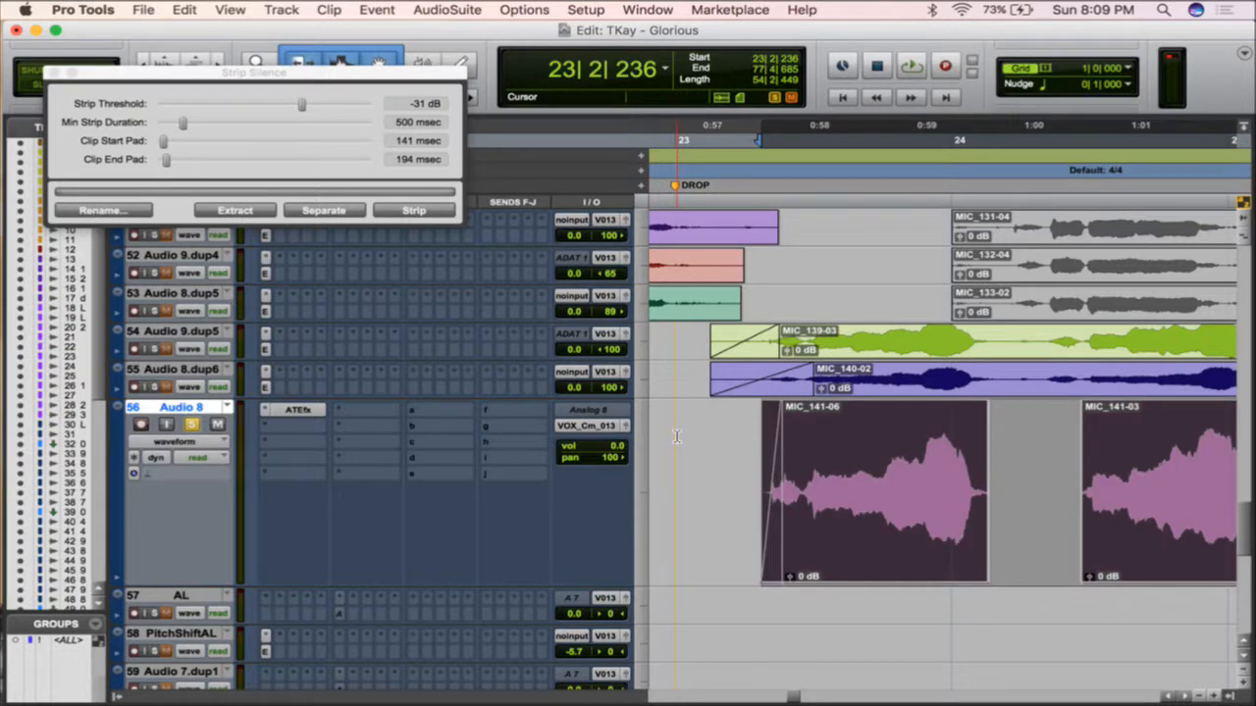
pyautogui.press('super+f')
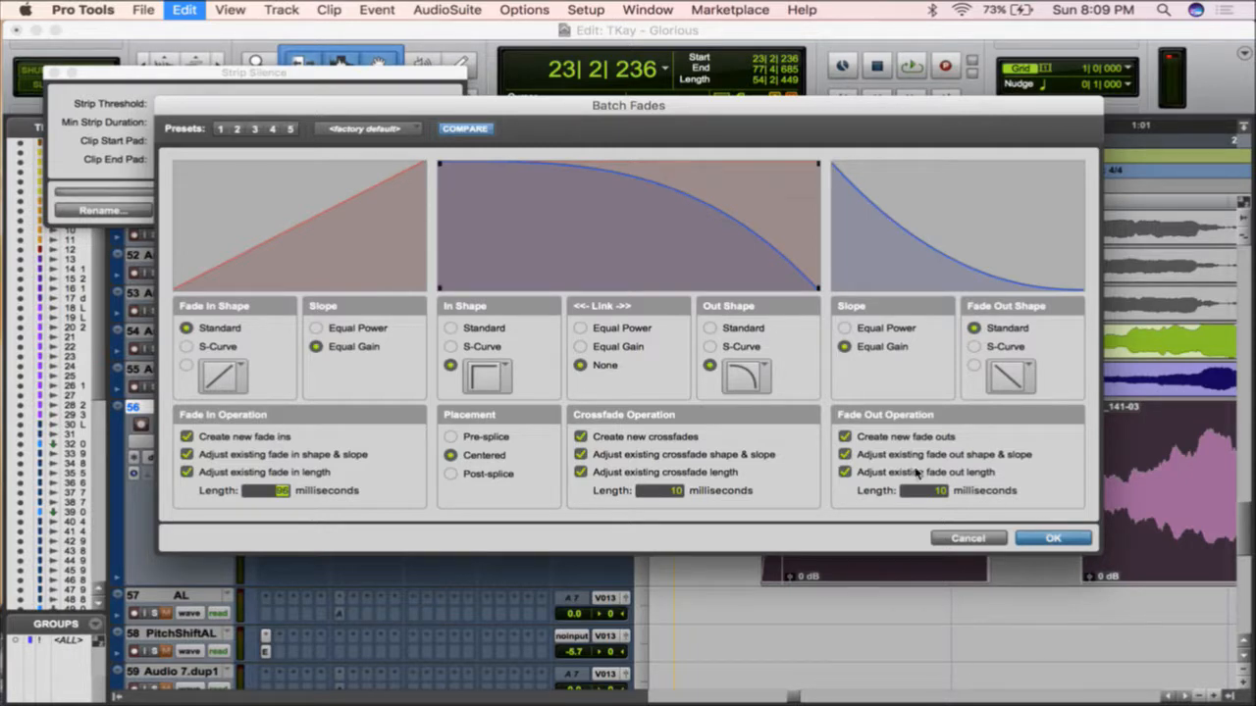
pyautogui.click(939, 491)
pyautogui.write('75')
pyautogui.keyDown('alt'); pyautogui.click(974, 269); pyautogui.keyUp('alt')
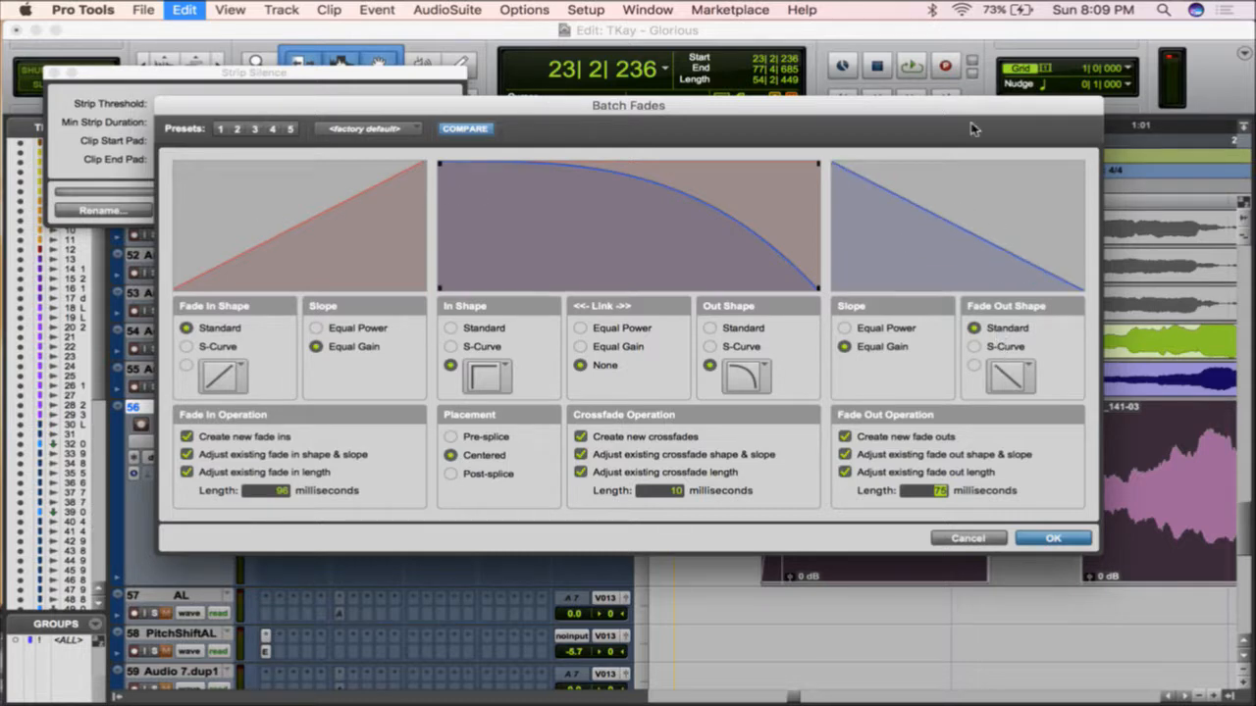
pyautogui.click(1048, 539)
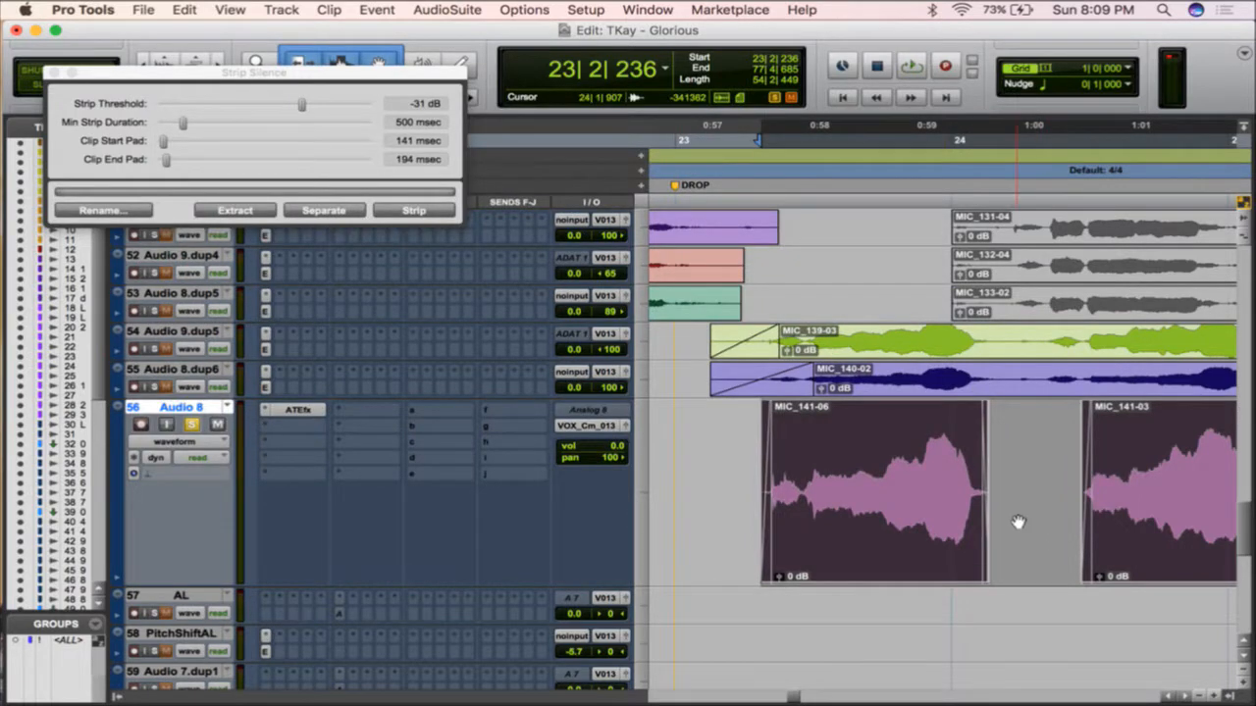
# - Deselect the faded Audio 8 clips, close the Strip Silence window and play the part from the DROP marker at bar 23
pyautogui.hscroll(10, 1019, 522)
pyautogui.scroll(1, 1018, 522)
pyautogui.hscroll(-7, 1019, 522)
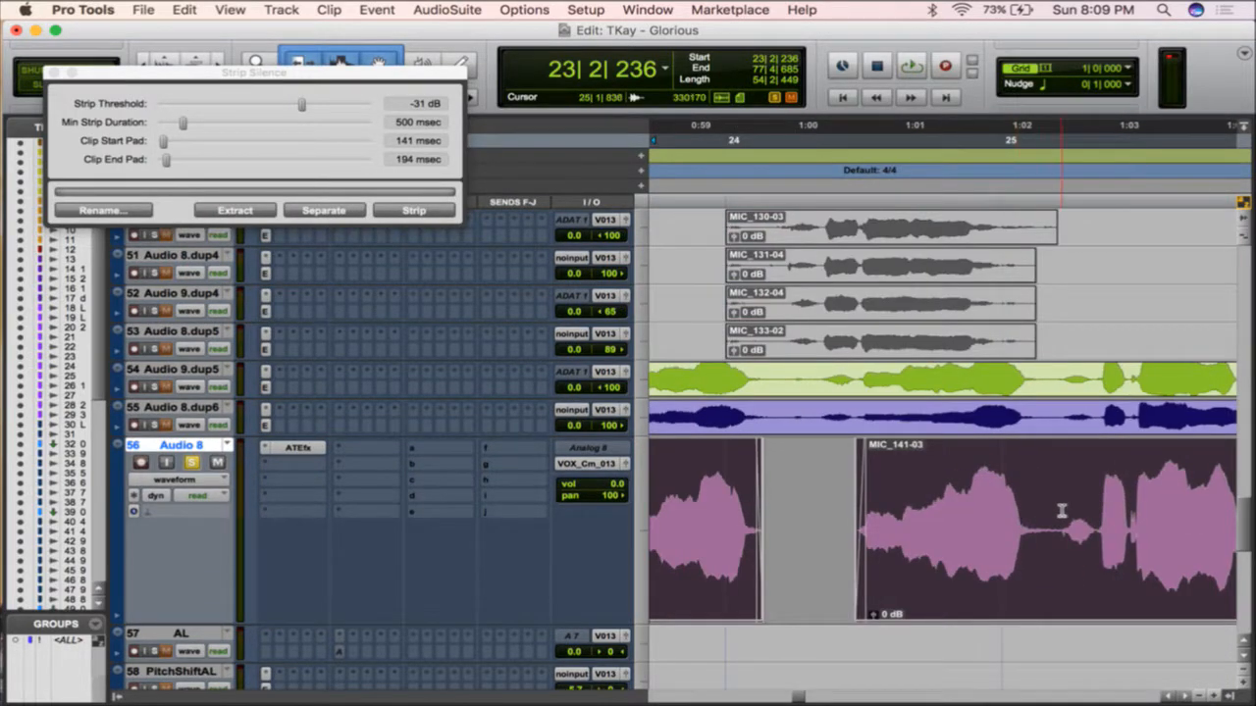
pyautogui.click(1035, 514)
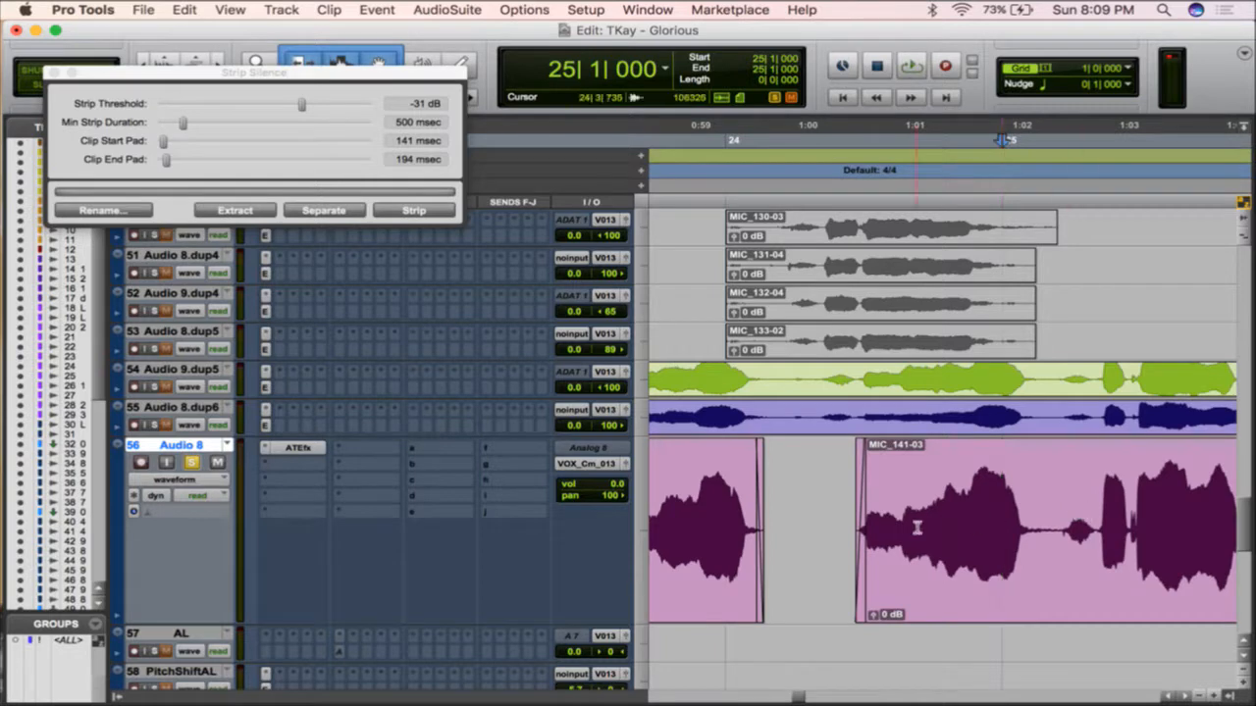
pyautogui.scroll(-2, 916, 528)
pyautogui.click(701, 501)
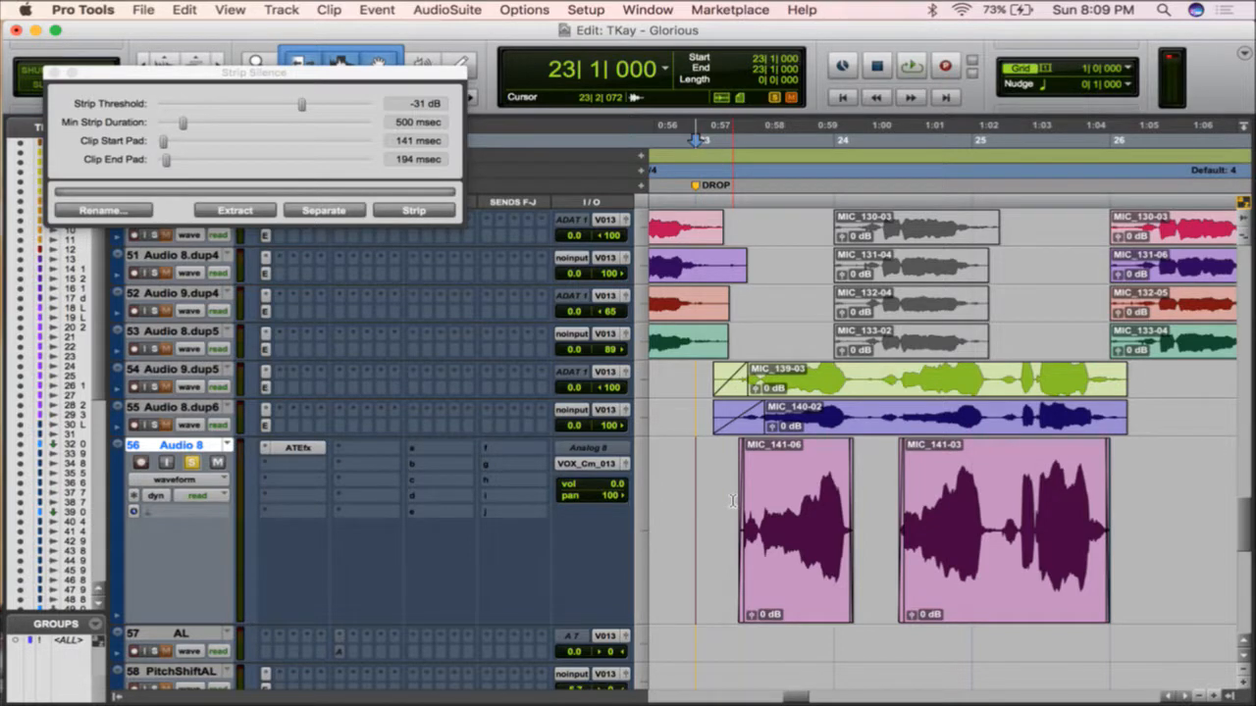
pyautogui.press('super+bracketleft')
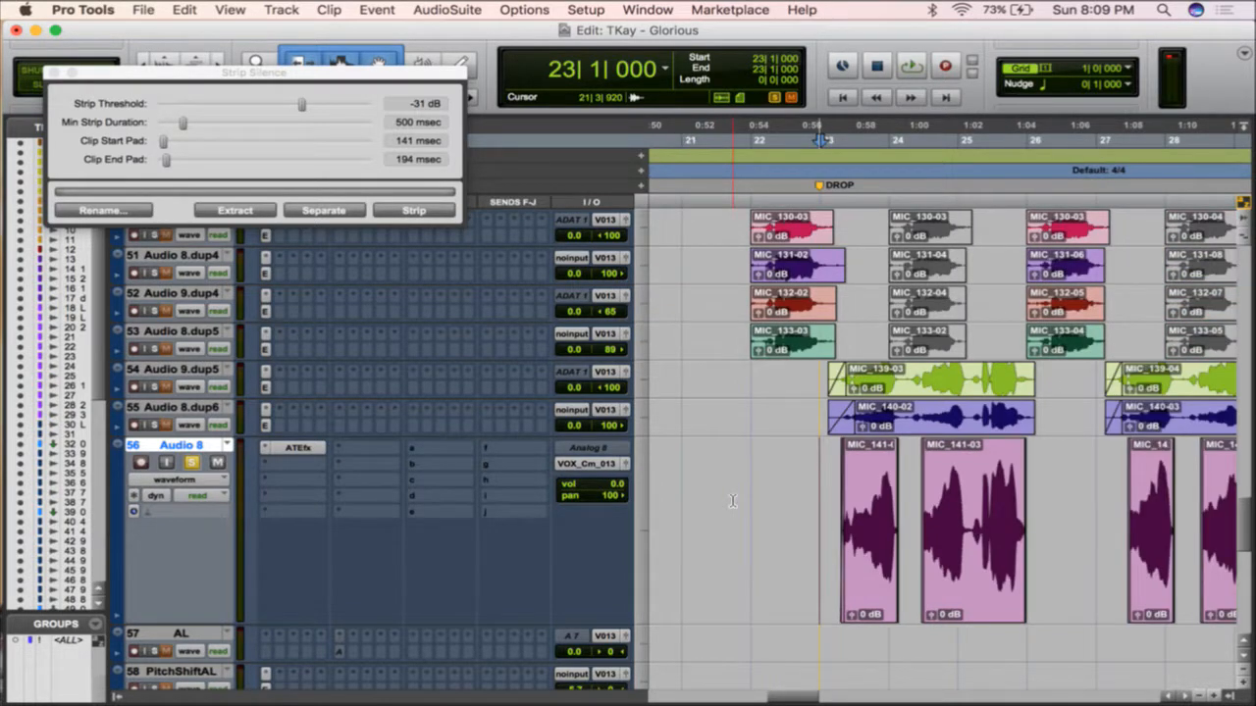
pyautogui.click(55, 75)
pyautogui.press('space')
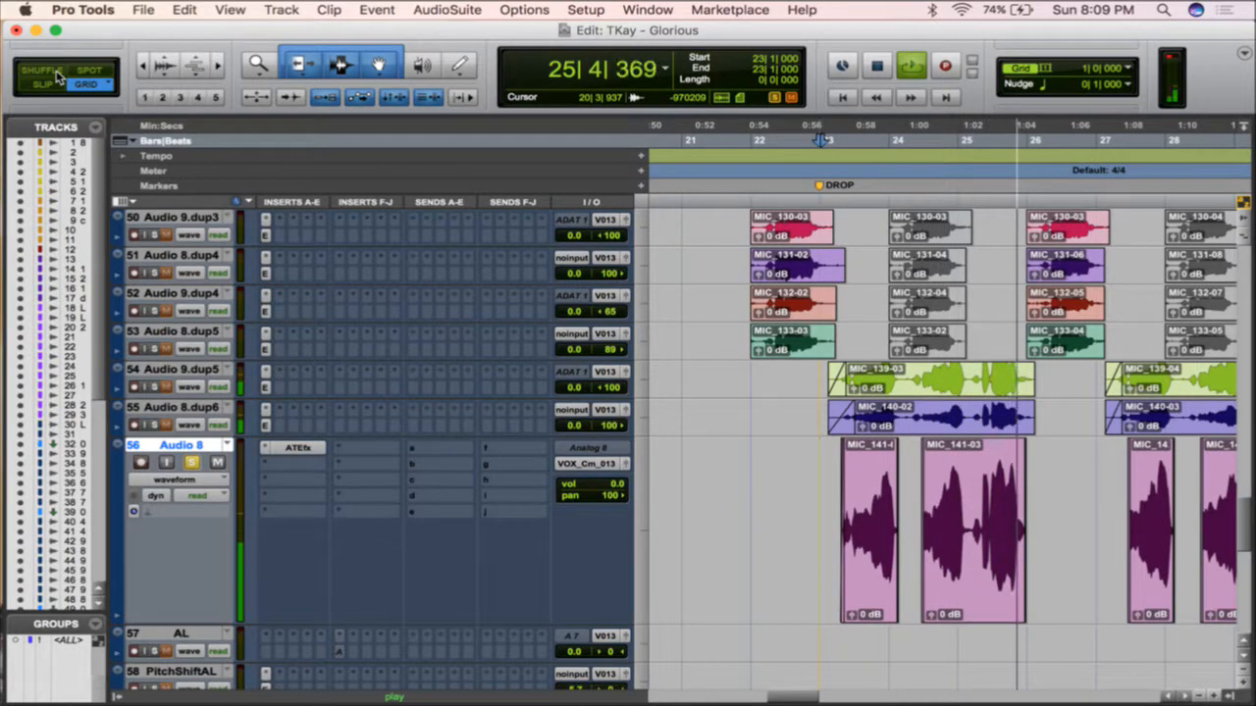
pyautogui.press('space')
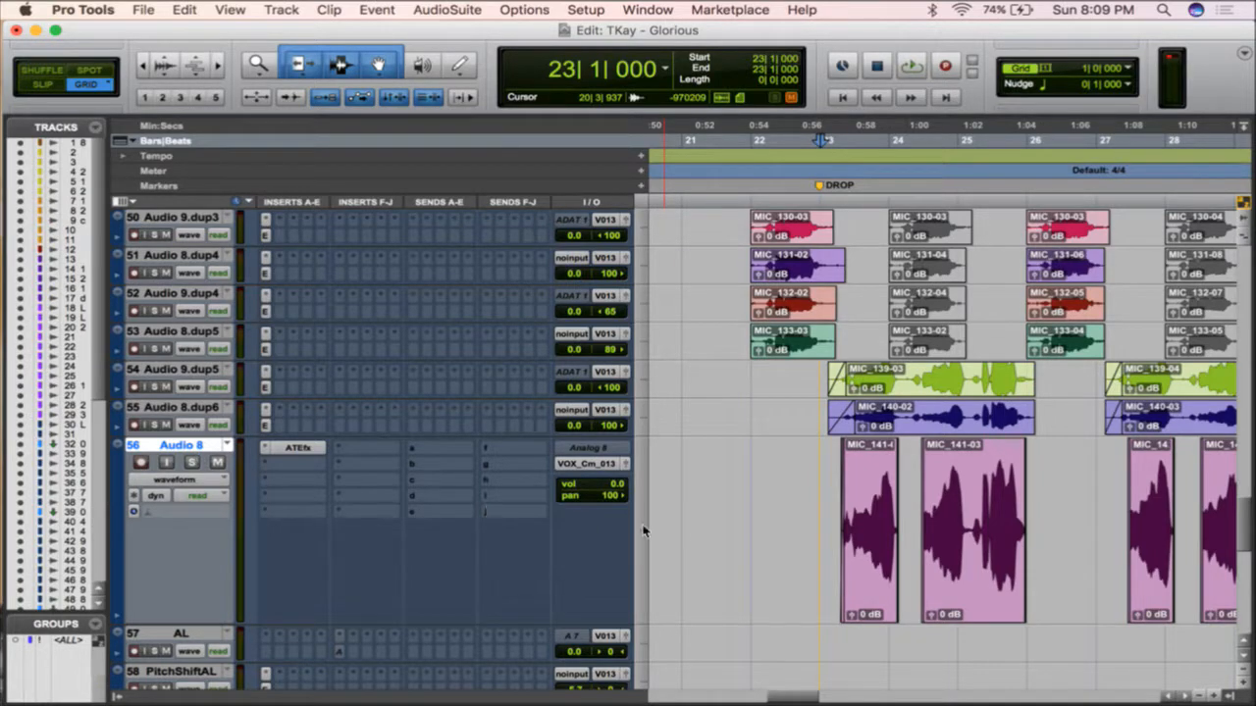
# - Trim the start of Audio 8's first clip to 23|2|796
pyautogui.press('t')
pyautogui.press('t')
pyautogui.press('t')
pyautogui.hscroll(-1, 752, 498)
pyautogui.scroll(3, 752, 499)
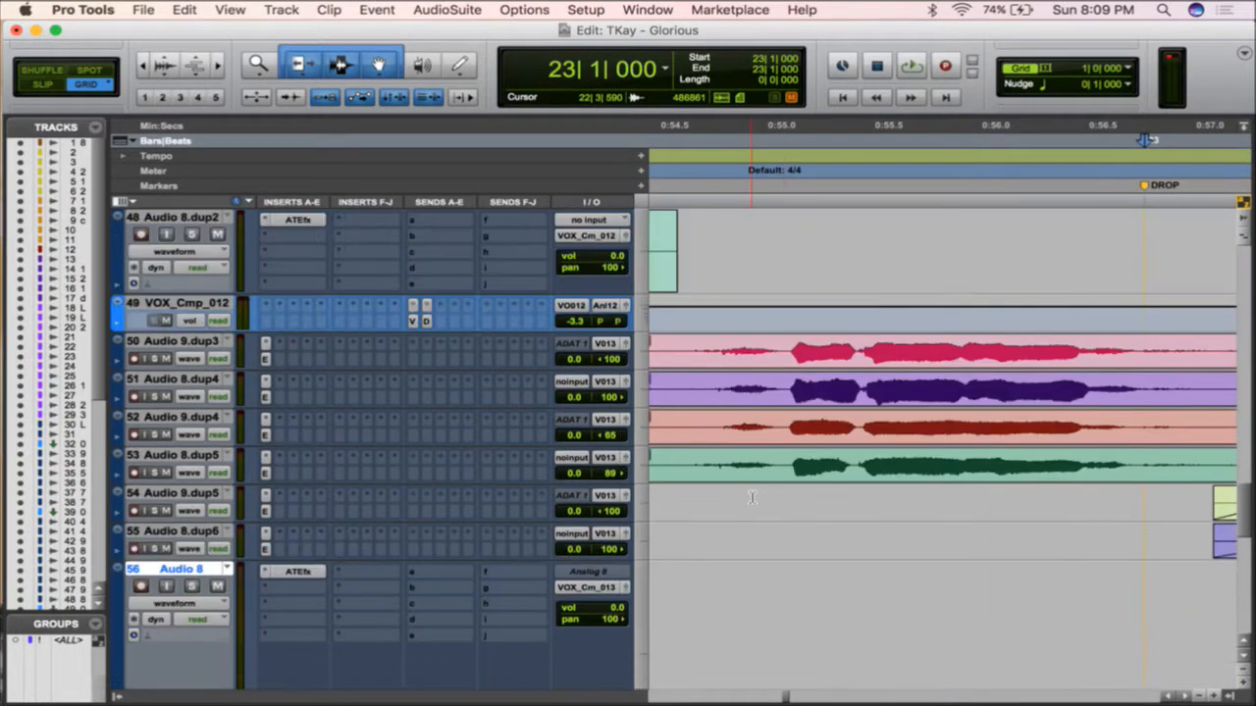
pyautogui.hscroll(3, 752, 498)
pyautogui.scroll(-5, 750, 499)
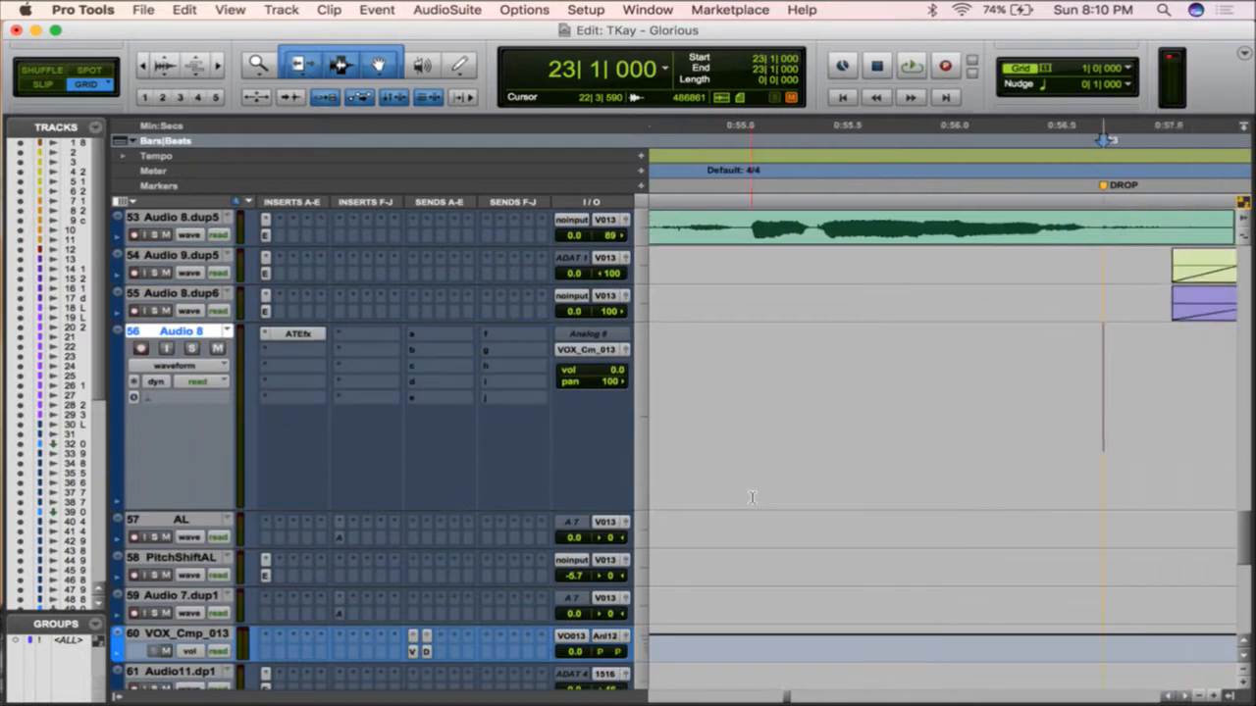
pyautogui.hscroll(4, 726, 498)
pyautogui.click(929, 427)
pyautogui.press('a')
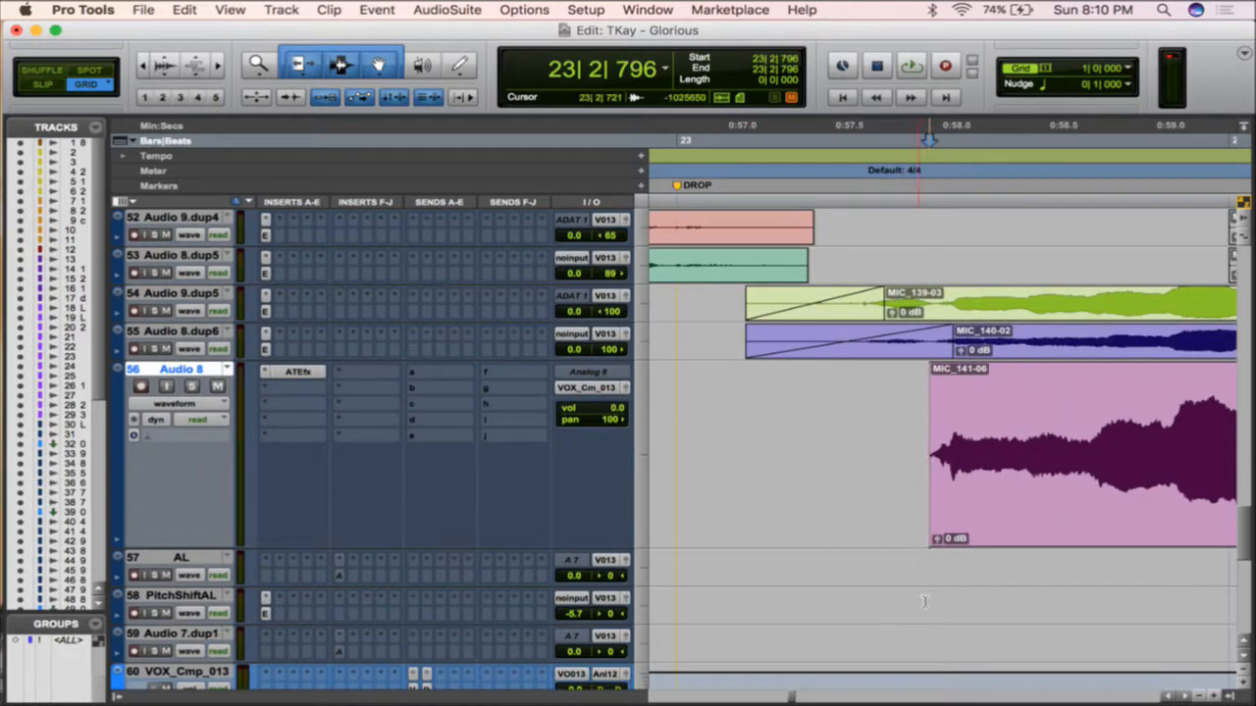
# - Add a short fade-in of about 164 ticks at the new start of Audio 8's first clip
pyautogui.moveTo(935, 539); pyautogui.dragTo(937, 544)
pyautogui.press('super+z')
pyautogui.moveTo(933, 370); pyautogui.dragTo(954, 373)
pyautogui.press('r')
pyautogui.press('r')
pyautogui.press('r')
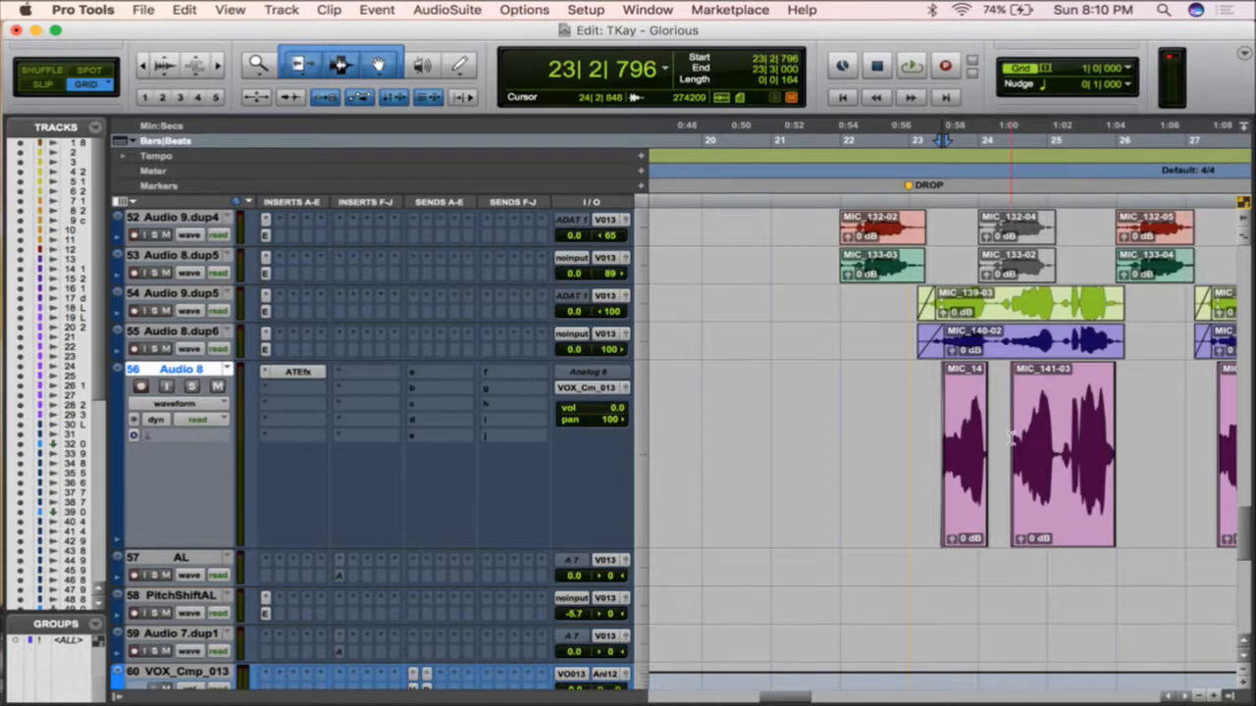
# - Shrink all enlarged tracks to the same compact height as the other tracks
pyautogui.scroll(4, 950, 444)
pyautogui.scroll(5, 950, 444)
pyautogui.hscroll(-5, 950, 444)
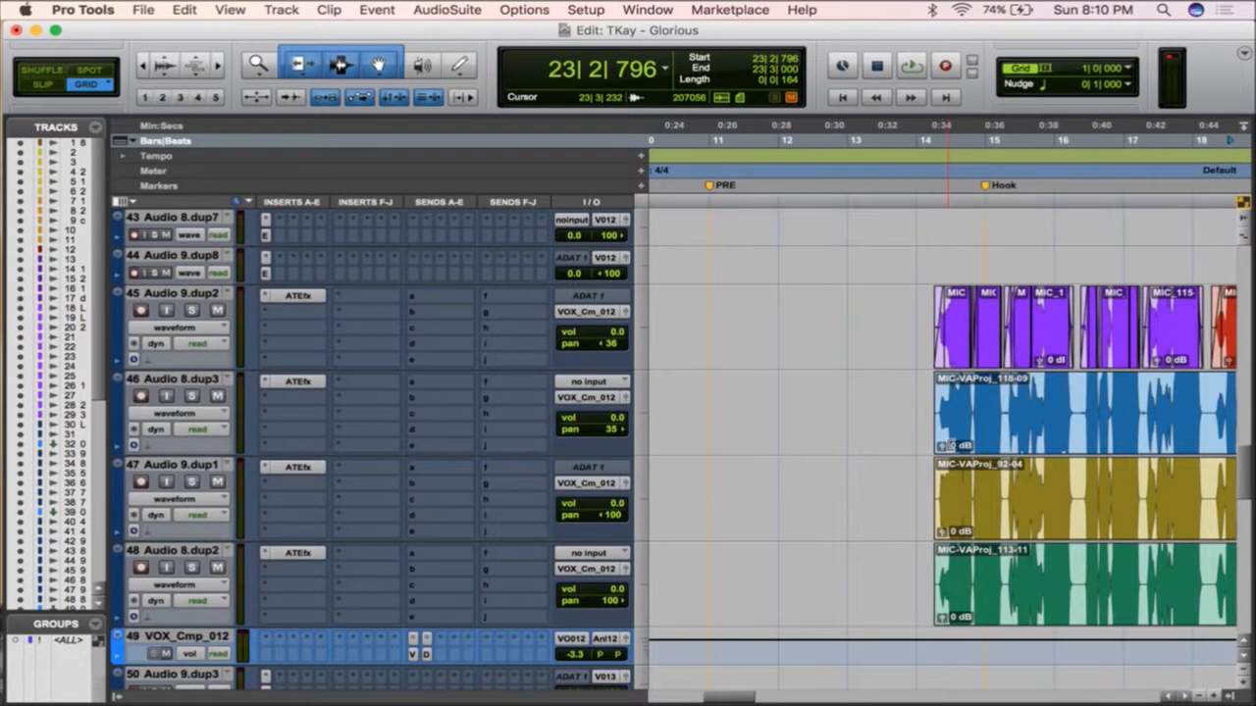
pyautogui.click(649, 408)
pyautogui.click(676, 397)
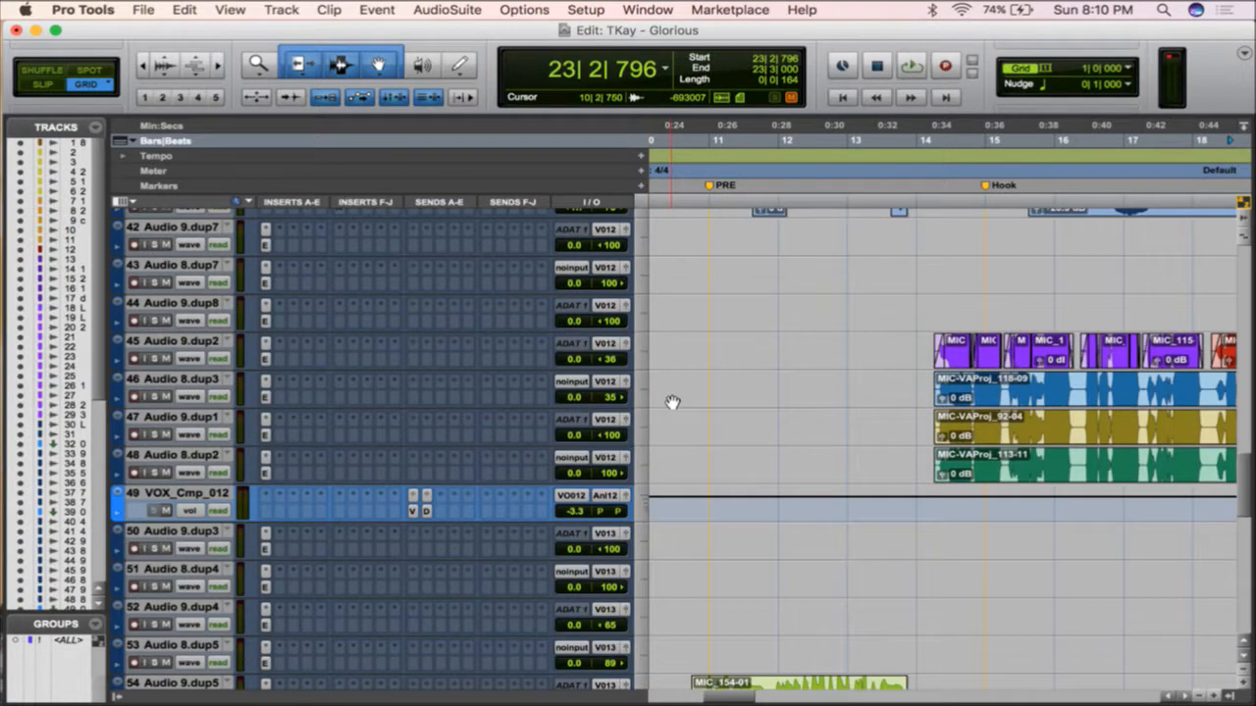
# - Select the first-verse clips on the Lead V track, from 2|4|490 to 10|2|879
pyautogui.scroll(5, 677, 407)
pyautogui.scroll(6, 720, 423)
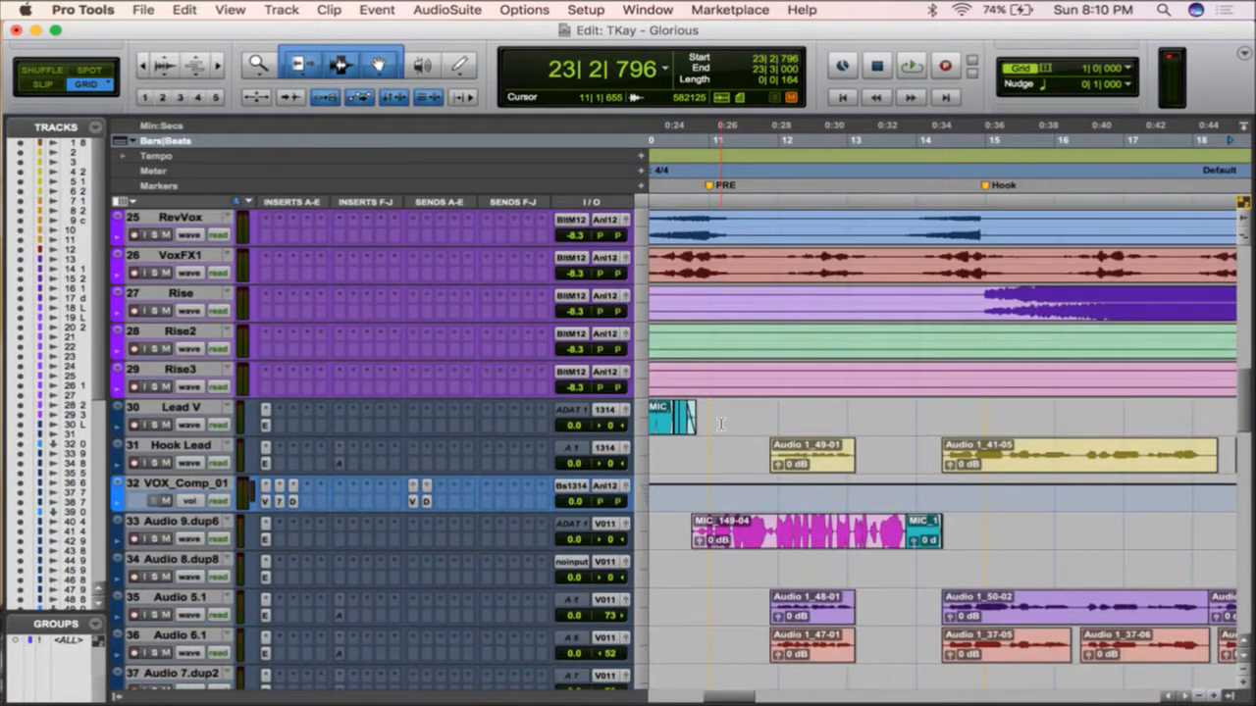
pyautogui.hscroll(-5, 720, 424)
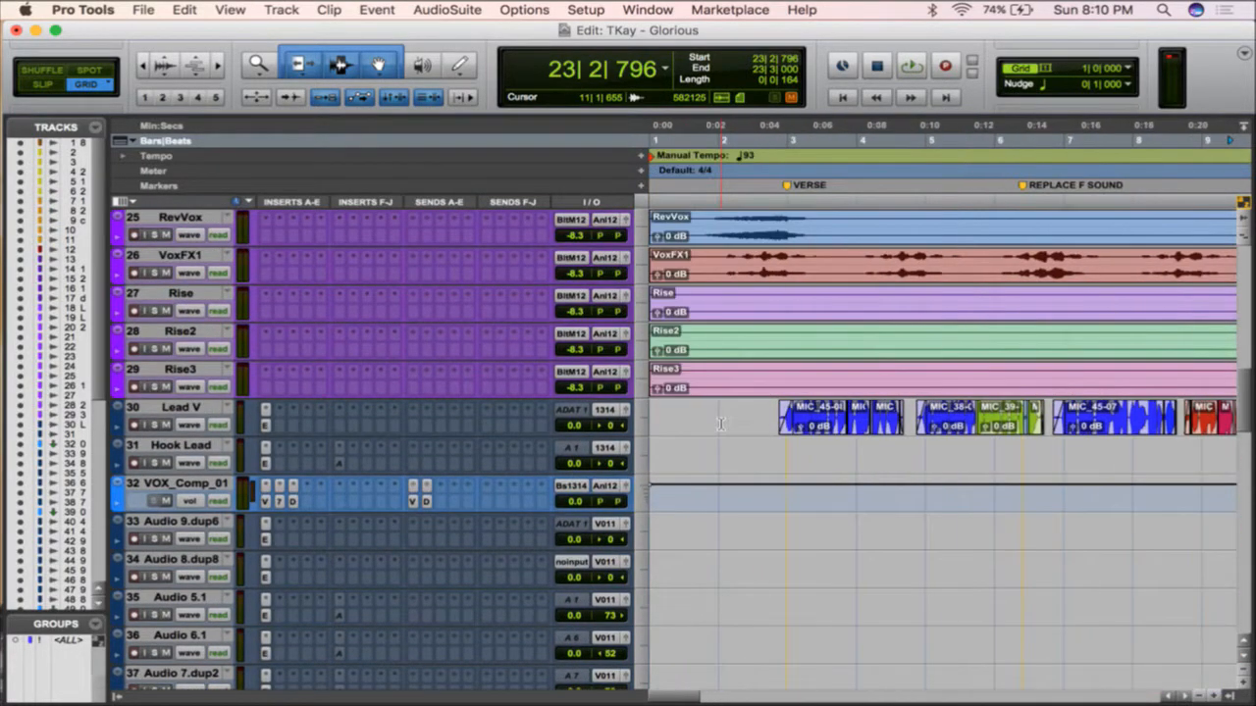
pyautogui.click(814, 429)
pyautogui.press('r')
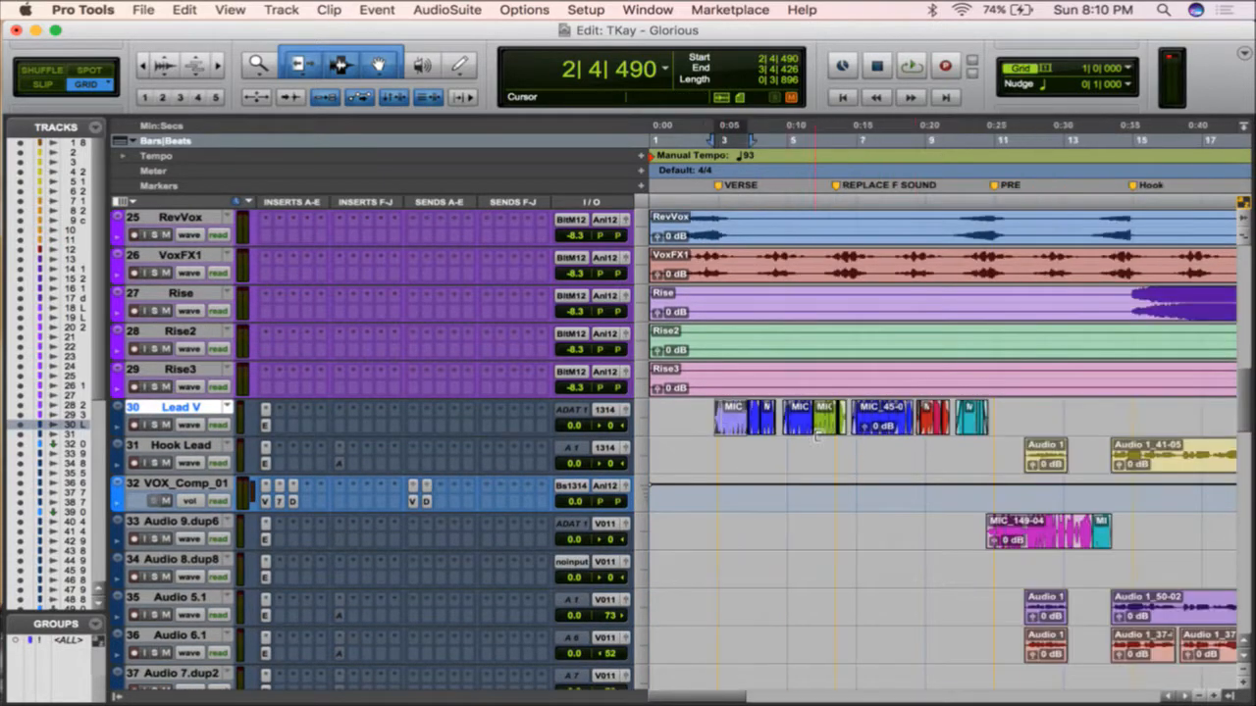
pyautogui.keyDown('shift'); pyautogui.click(972, 424); pyautogui.keyUp('shift')
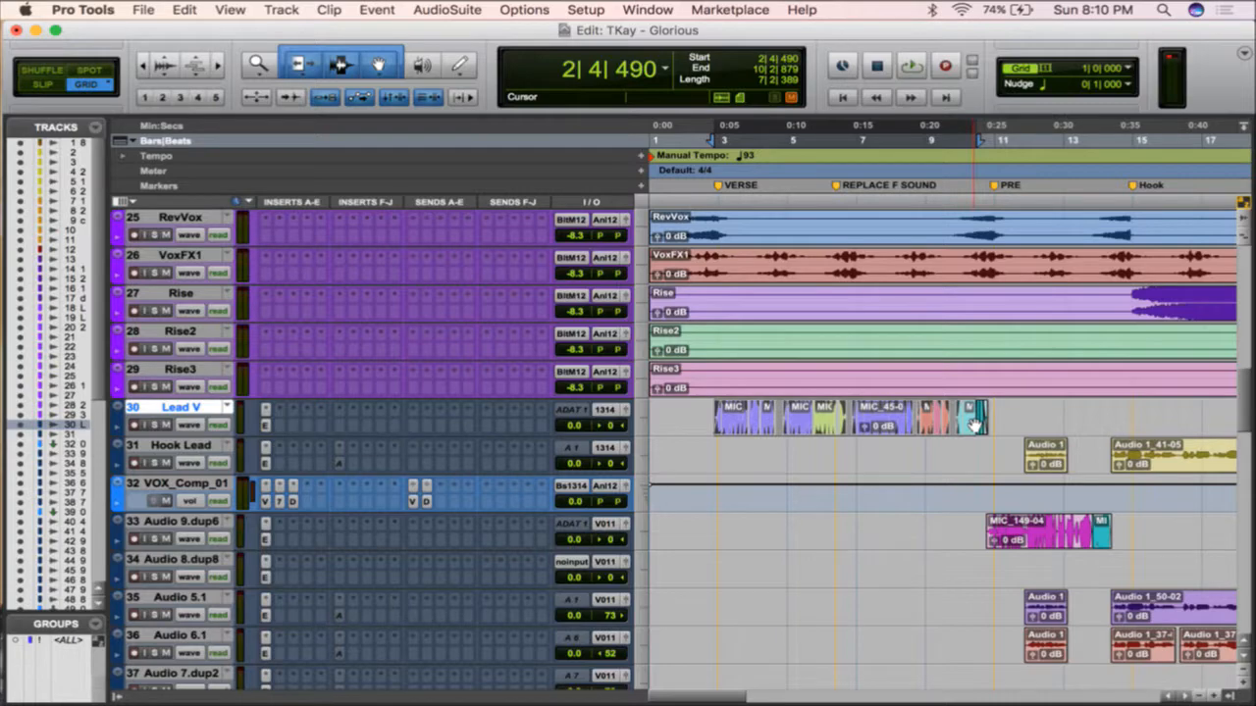
# - Look through the session's tracks and play the selected verse section with the full mix
pyautogui.scroll(-12, 307, 521)
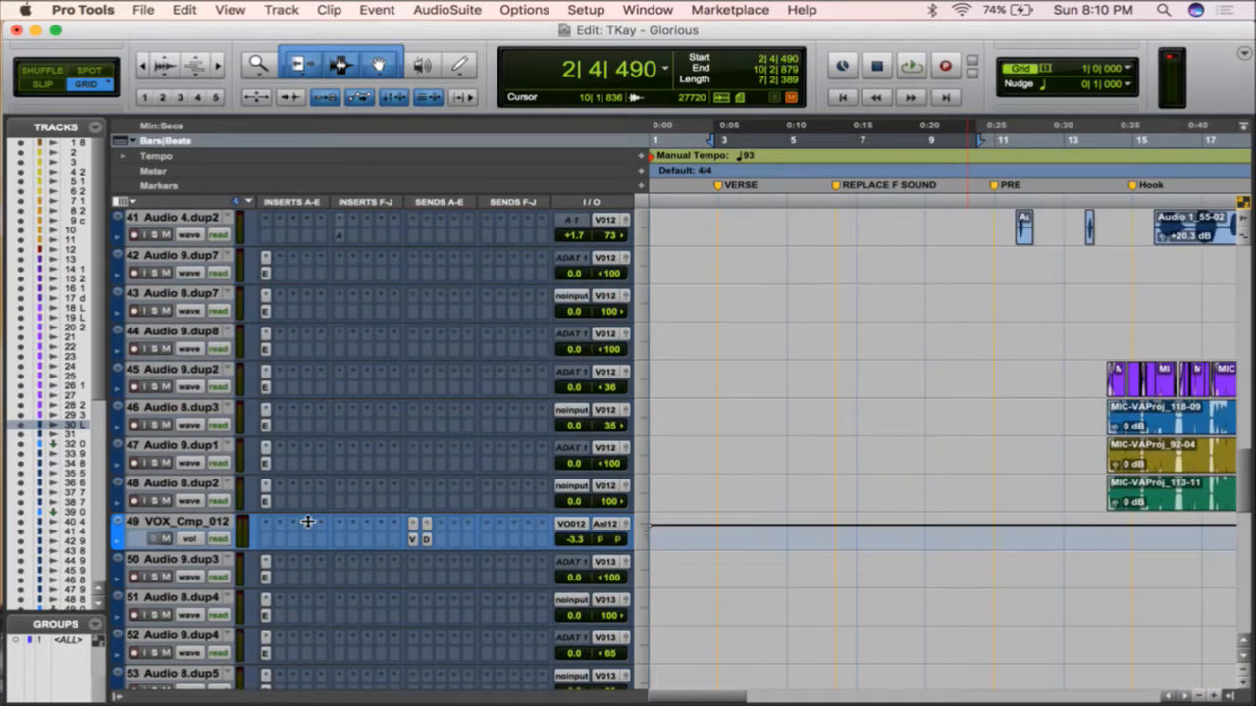
pyautogui.scroll(-10, 307, 520)
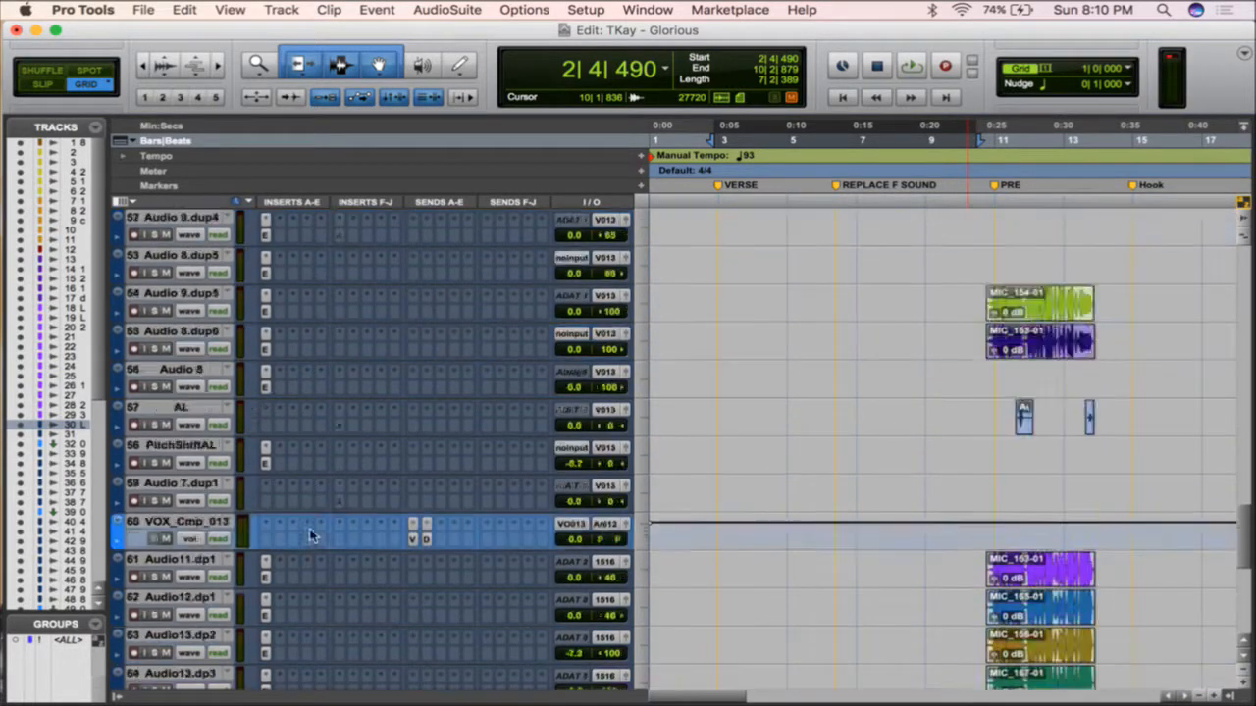
pyautogui.scroll(20, 309, 535)
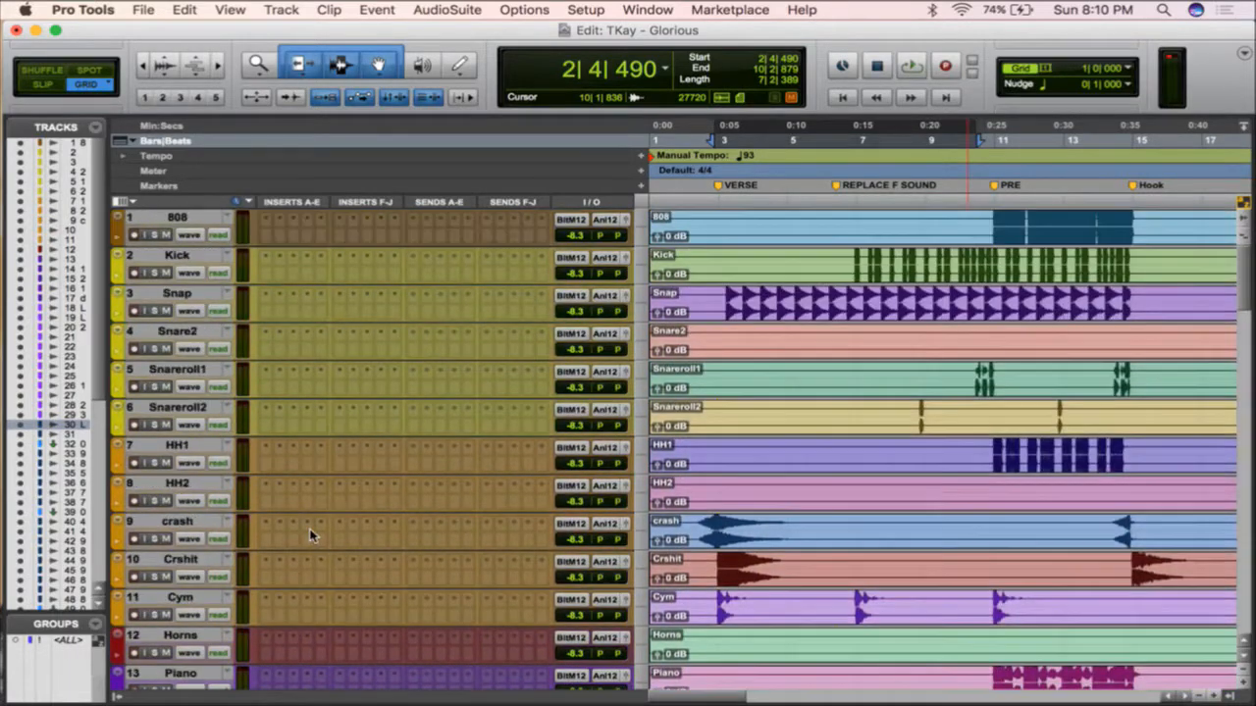
pyautogui.press('space')
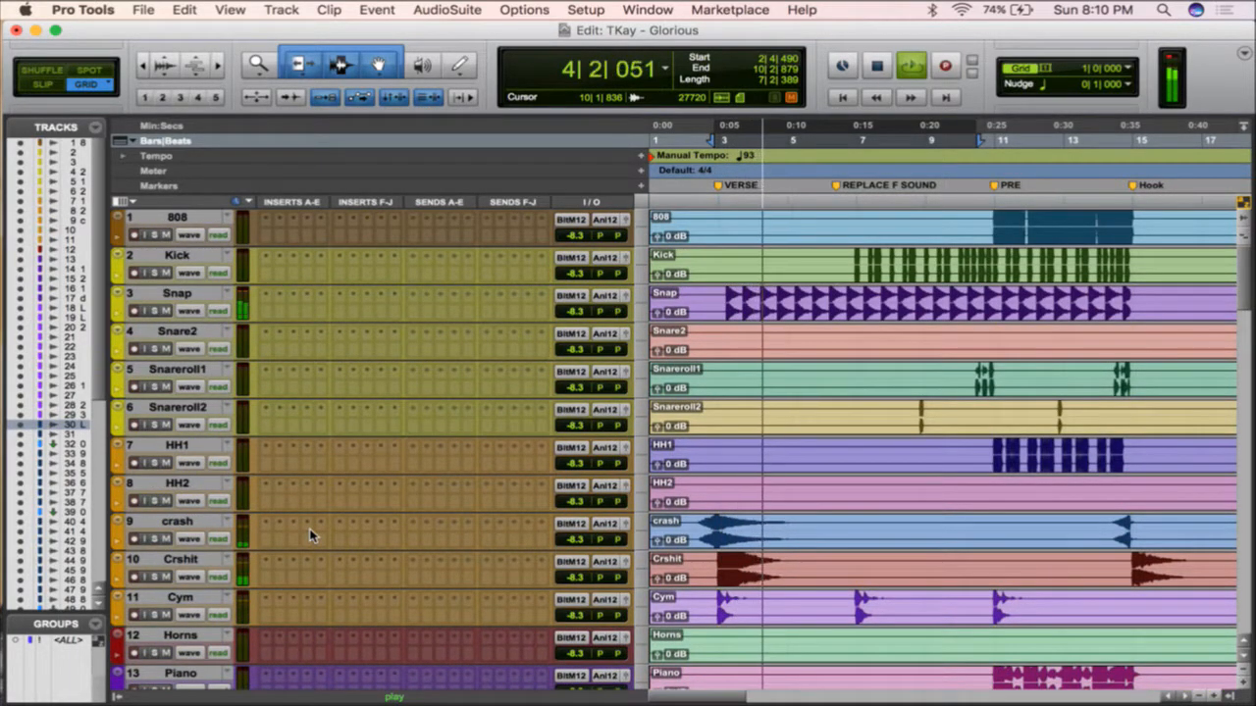
pyautogui.press('space')
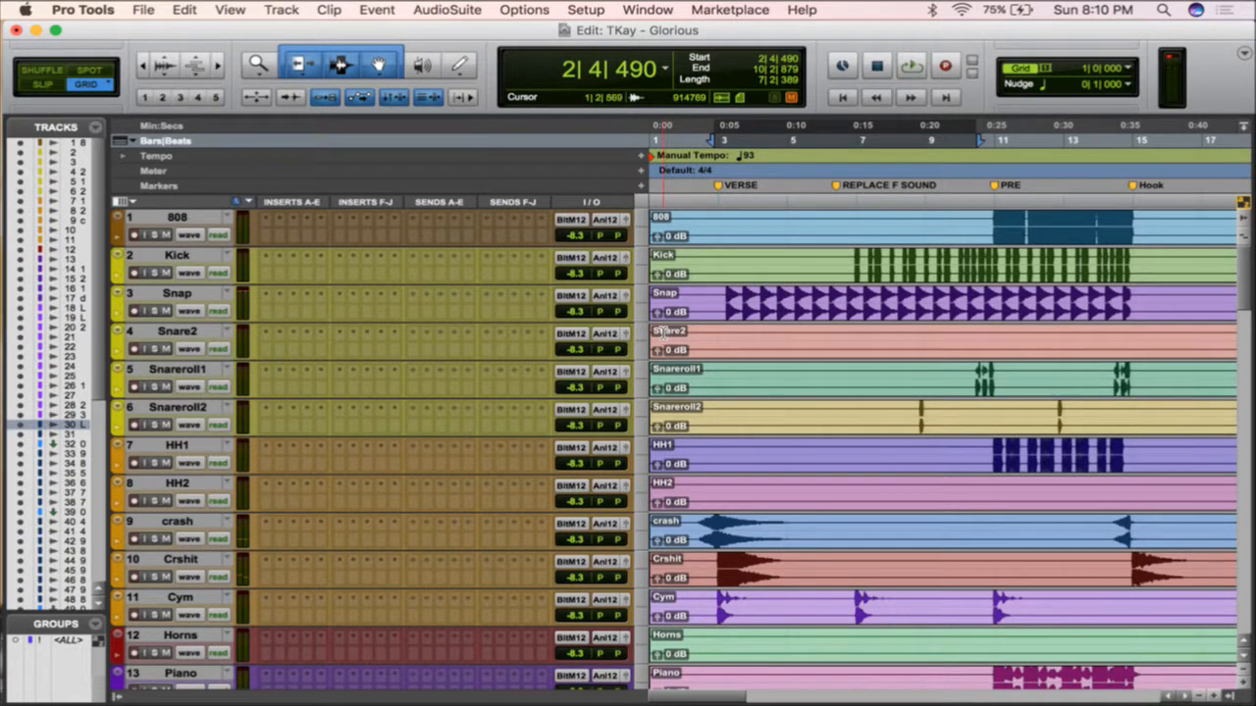
# - Hide the Tracks and Groups lists and lower the Snap track's volume to -12.3 dB while the verse plays
pyautogui.click(118, 697)
pyautogui.press('r')
pyautogui.press('r')
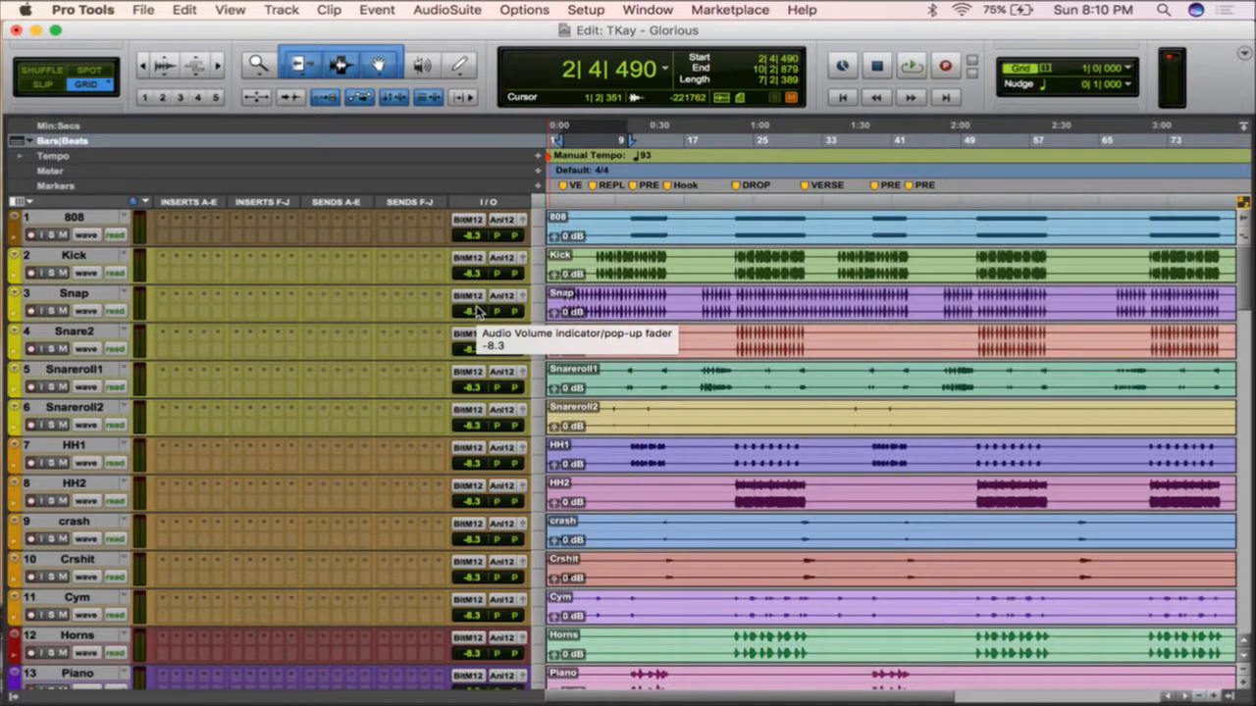
pyautogui.press('space')
pyautogui.moveTo(478, 311); pyautogui.dragTo(478, 316)
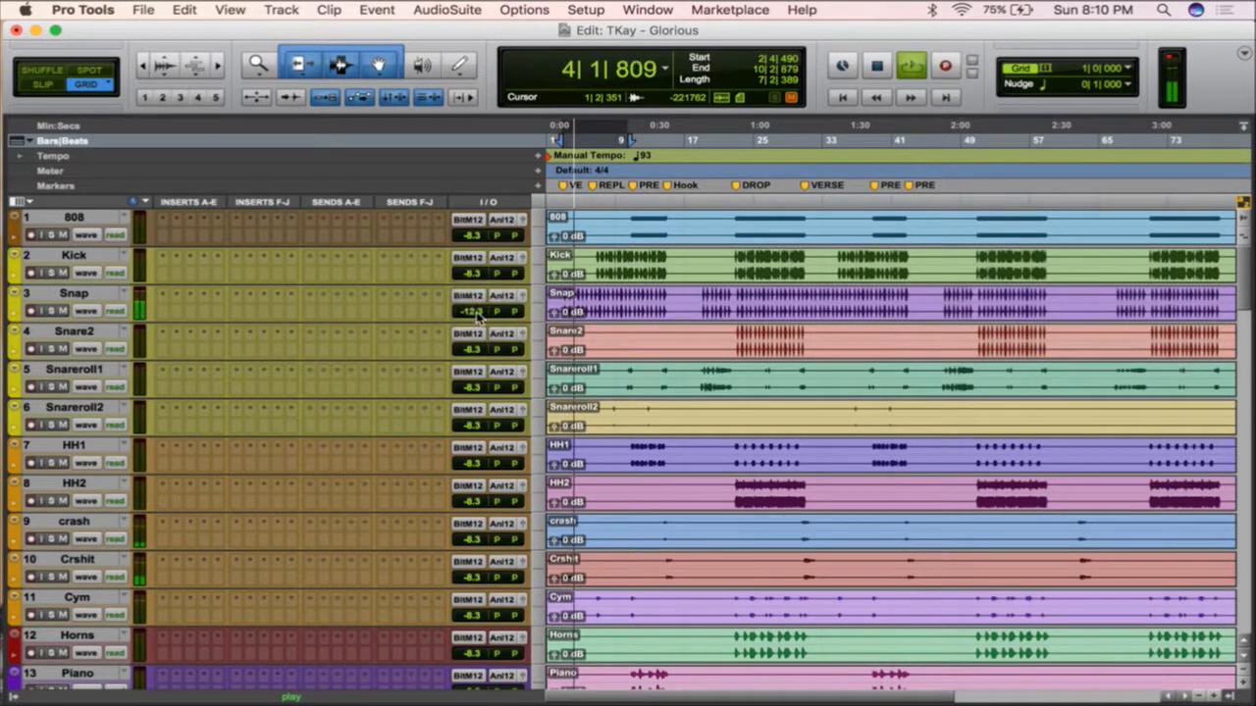
pyautogui.press('space')
# - Select the first-verse vocal on the Lead V track from 2|4|217 to 8|3|860
pyautogui.scroll(-10, 645, 505)
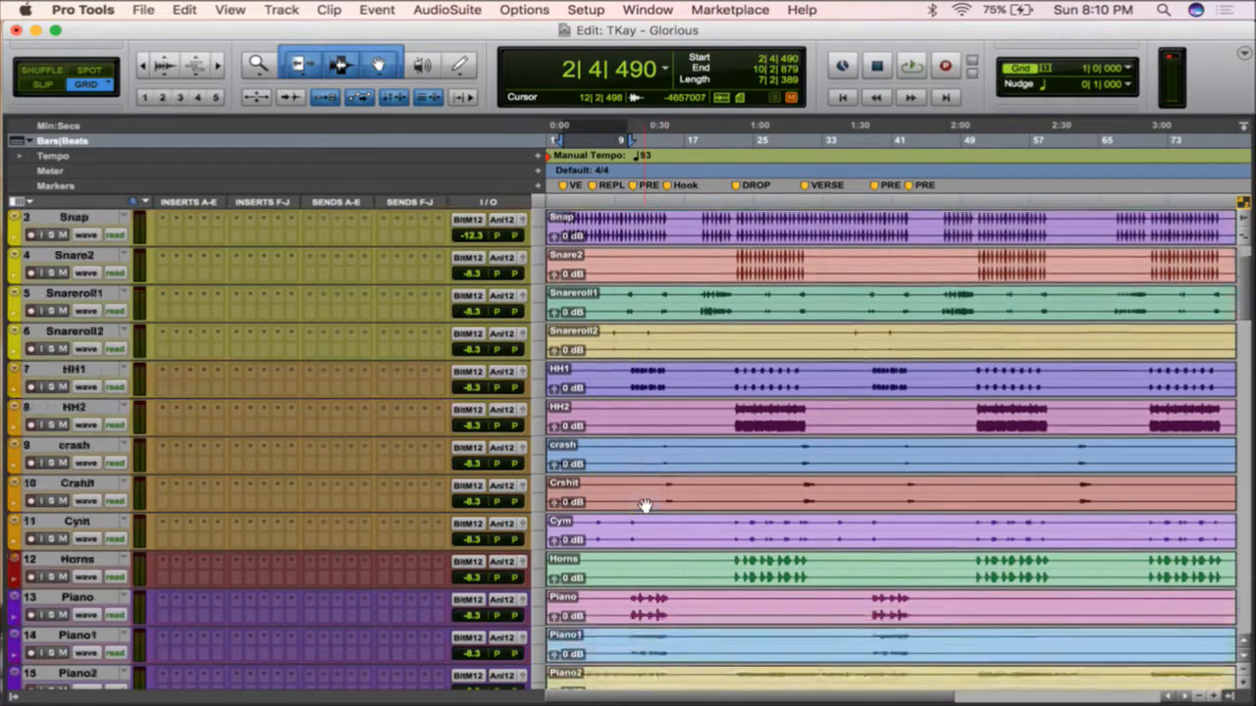
pyautogui.press('t')
pyautogui.press('t')
pyautogui.press('t')
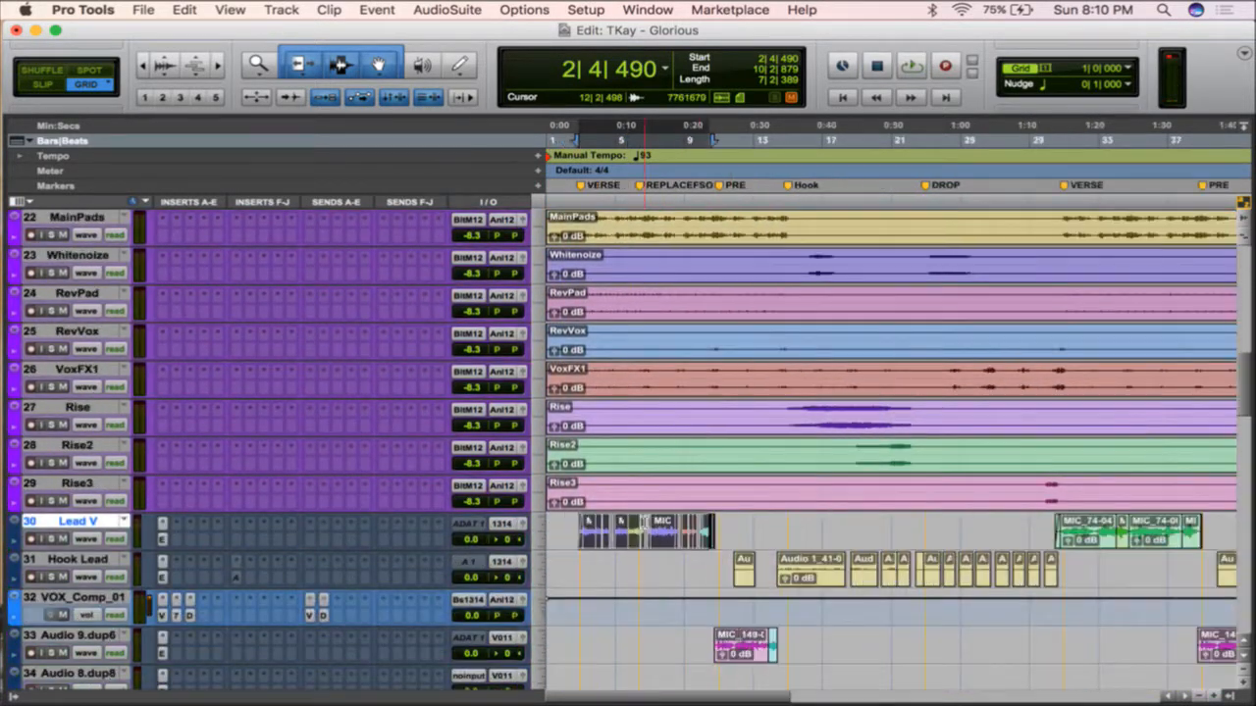
pyautogui.moveTo(672, 530); pyautogui.dragTo(1079, 537)
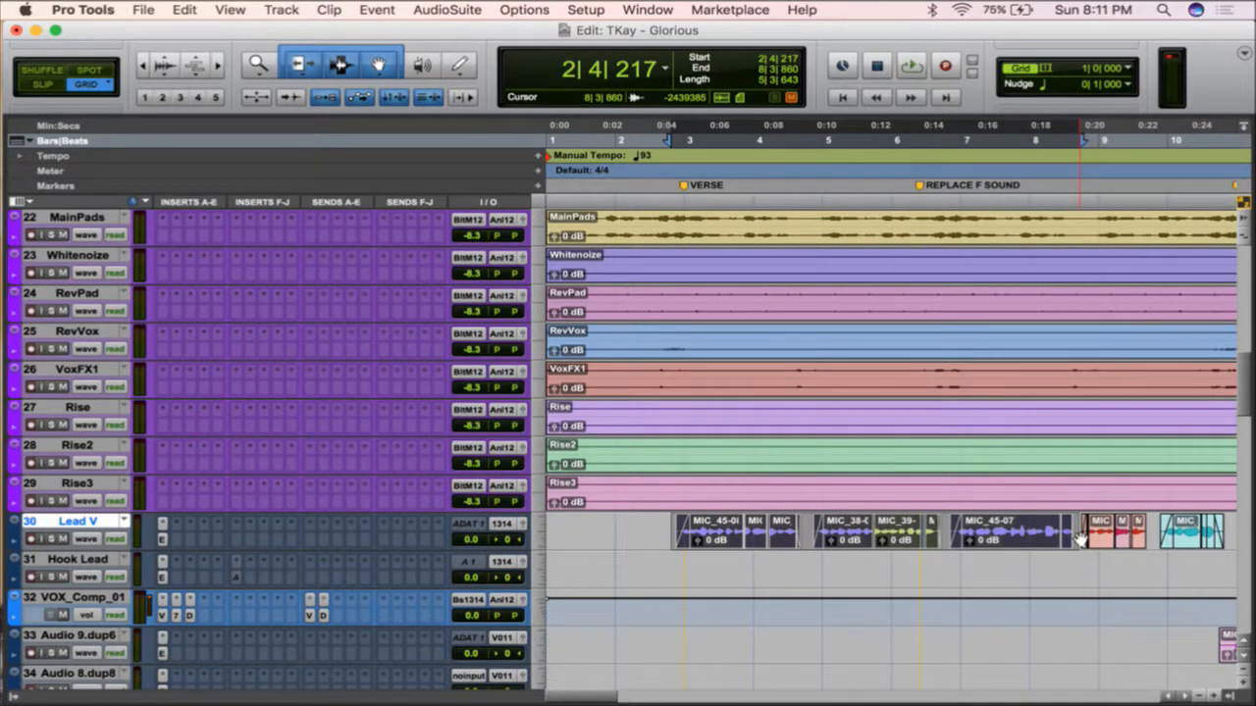
# - Insert the EQ3 7-Band (mono) plug-in in the second insert slot of the Lead V track
pyautogui.click(180, 532)
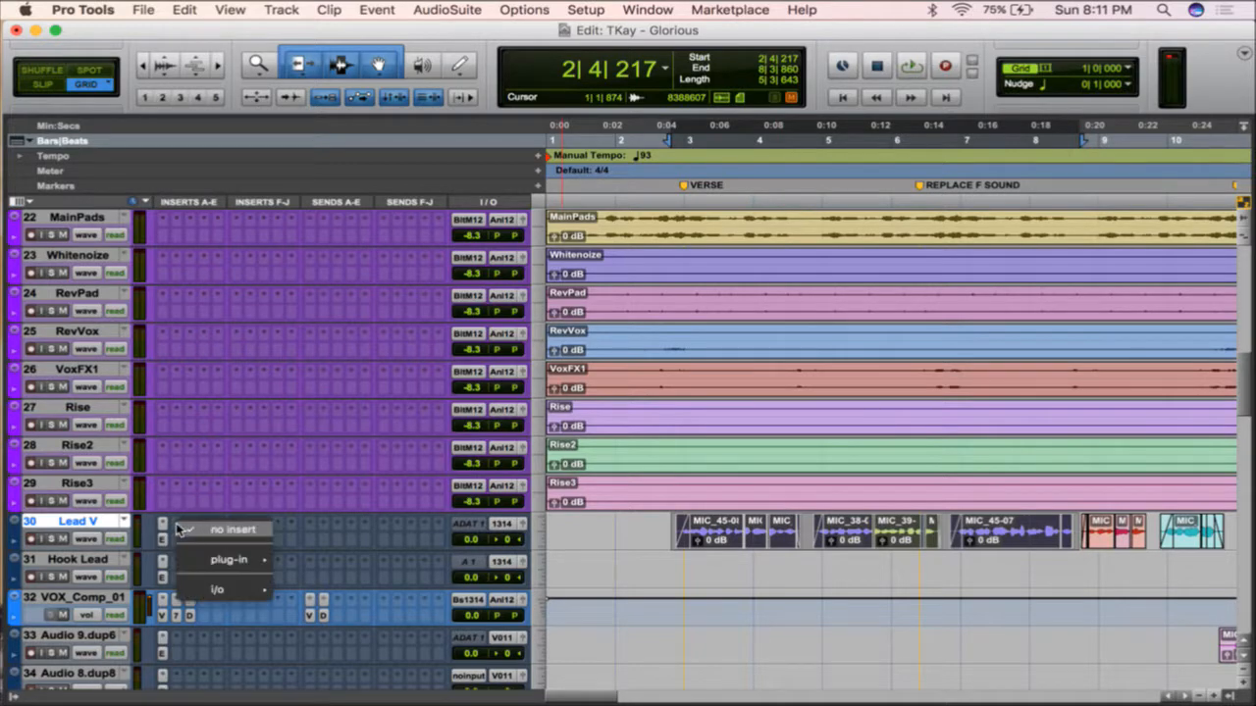
pyautogui.moveTo(233, 563)
pyautogui.moveTo(334, 194)
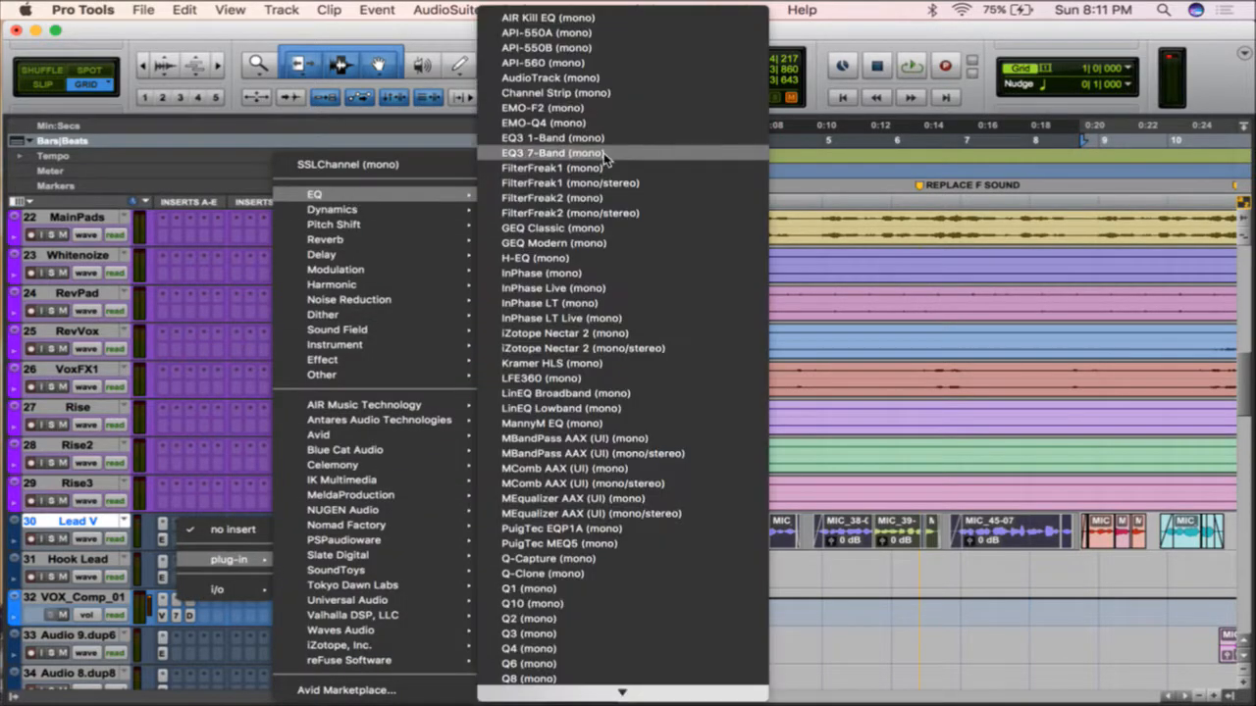
pyautogui.click(579, 153)
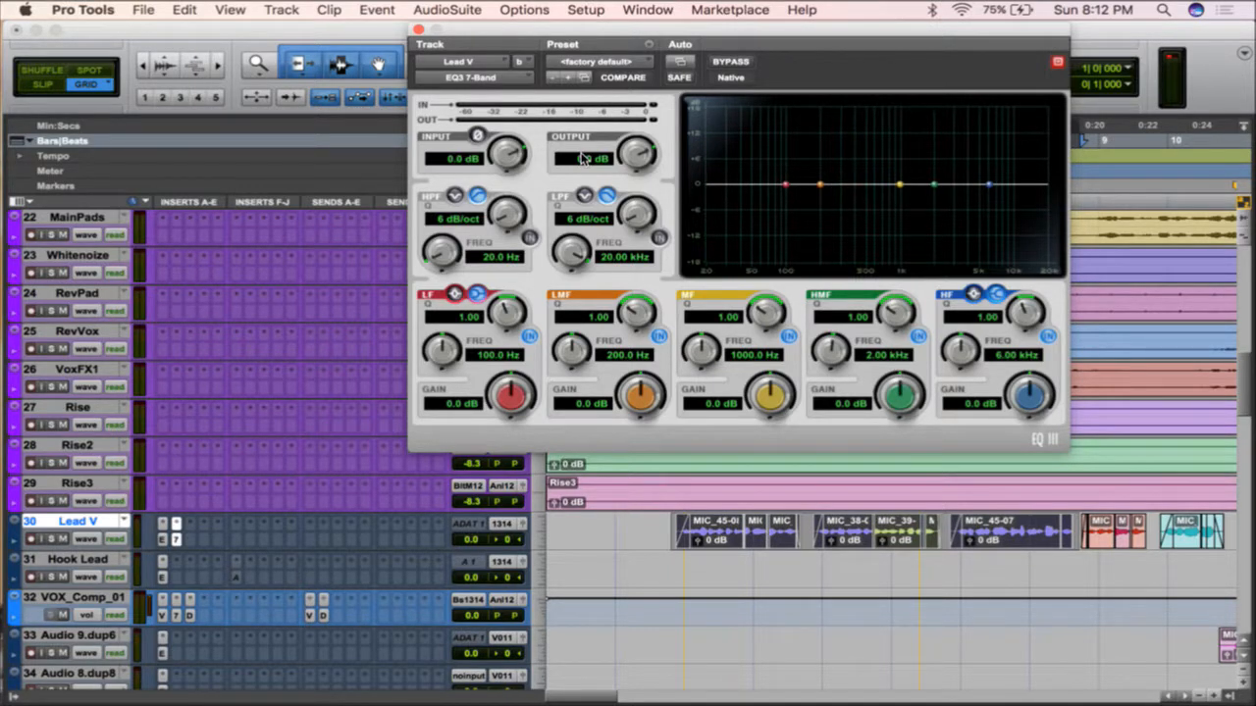
# - Solo the Lead V track and set the EQ's LMF band frequency to 250.5 Hz
pyautogui.click(52, 539)
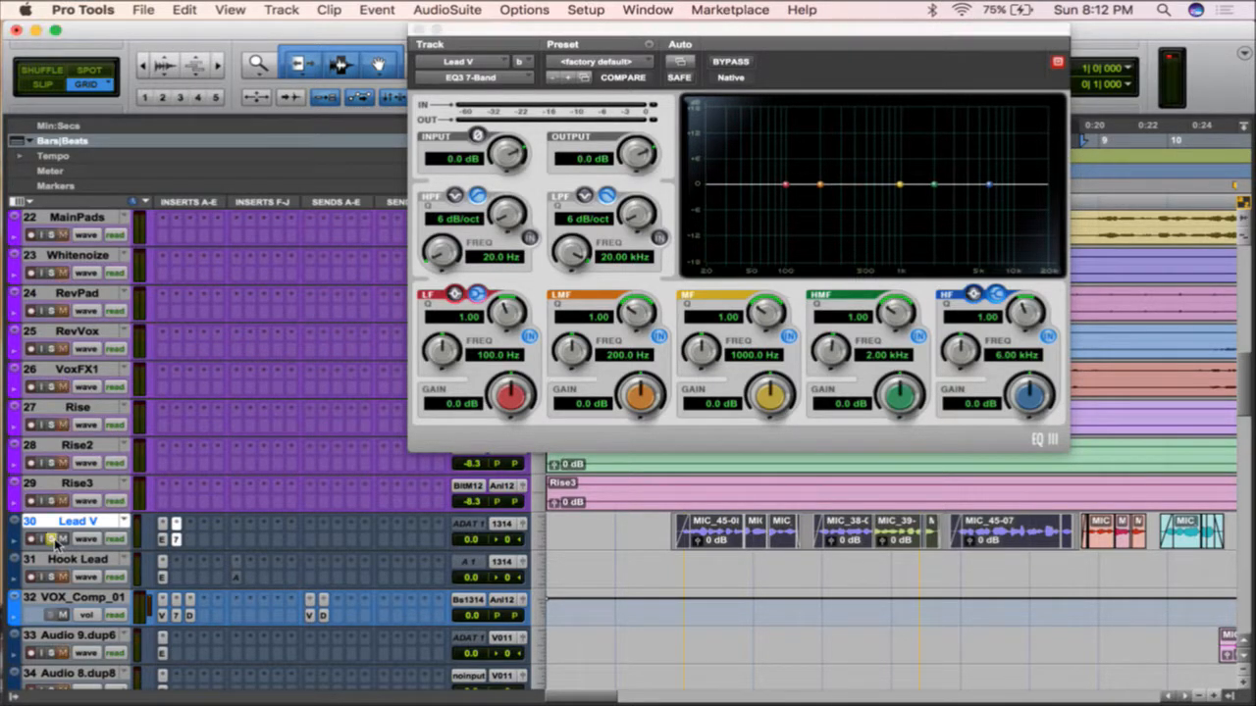
pyautogui.press('space')
pyautogui.moveTo(571, 346); pyautogui.dragTo(567, 365)
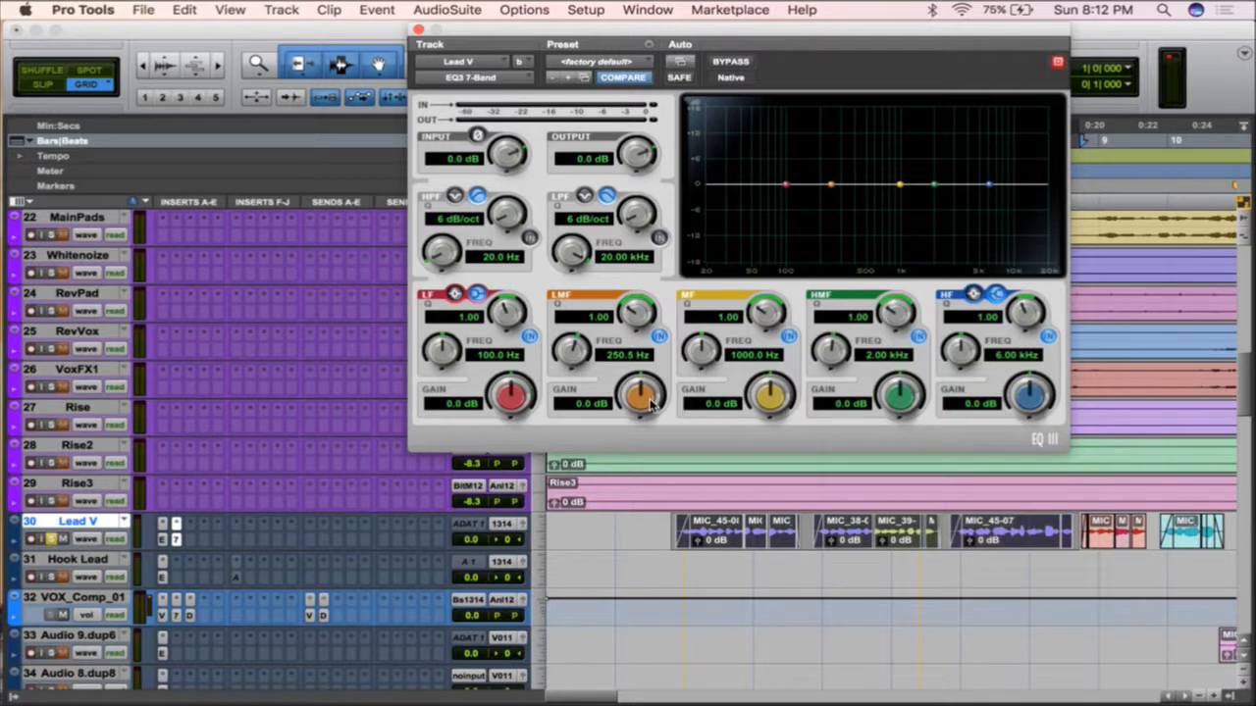
# - Try an LMF gain cut of -8.5 dB during playback and a 5.9 dB boost, resetting the gain to 0 dB after each
pyautogui.moveTo(650, 397); pyautogui.dragTo(650, 435)
pyautogui.press('space')
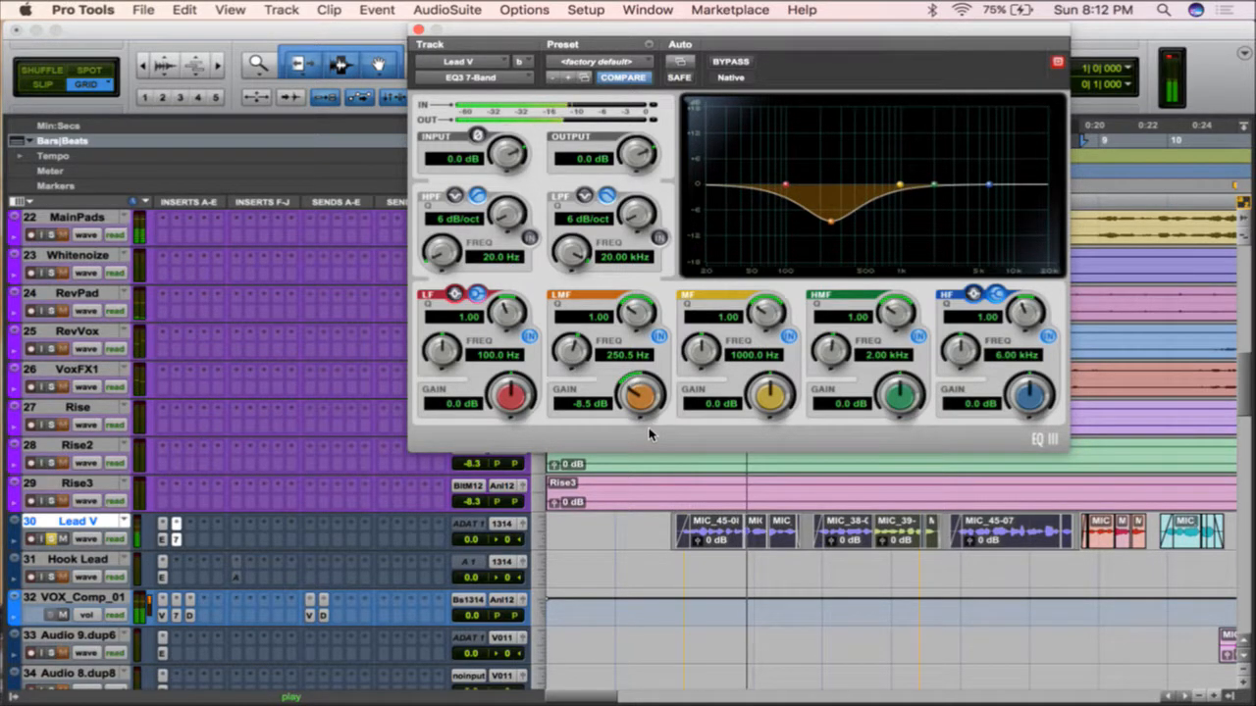
pyautogui.keyDown('alt'); pyautogui.click(645, 389); pyautogui.keyUp('alt')
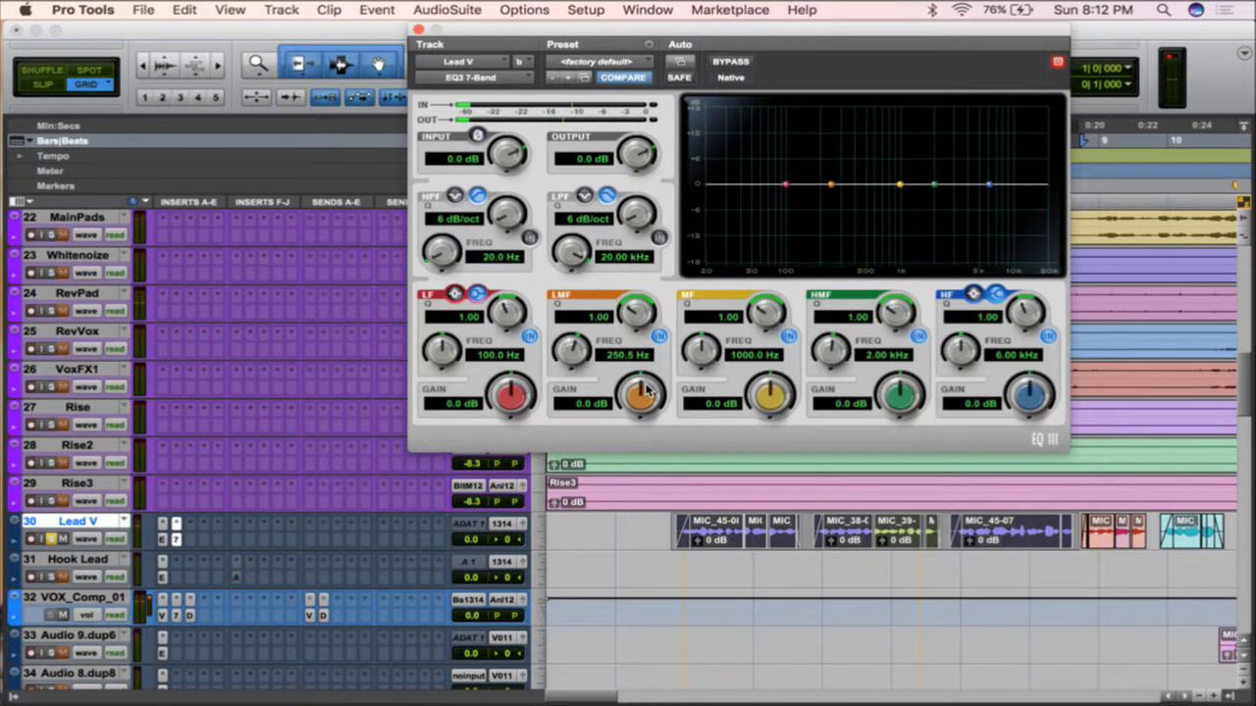
pyautogui.moveTo(646, 389)
pyautogui.mouseDown()
pyautogui.moveTo(648, 364)
pyautogui.moveTo(652, 392)
pyautogui.mouseUp()
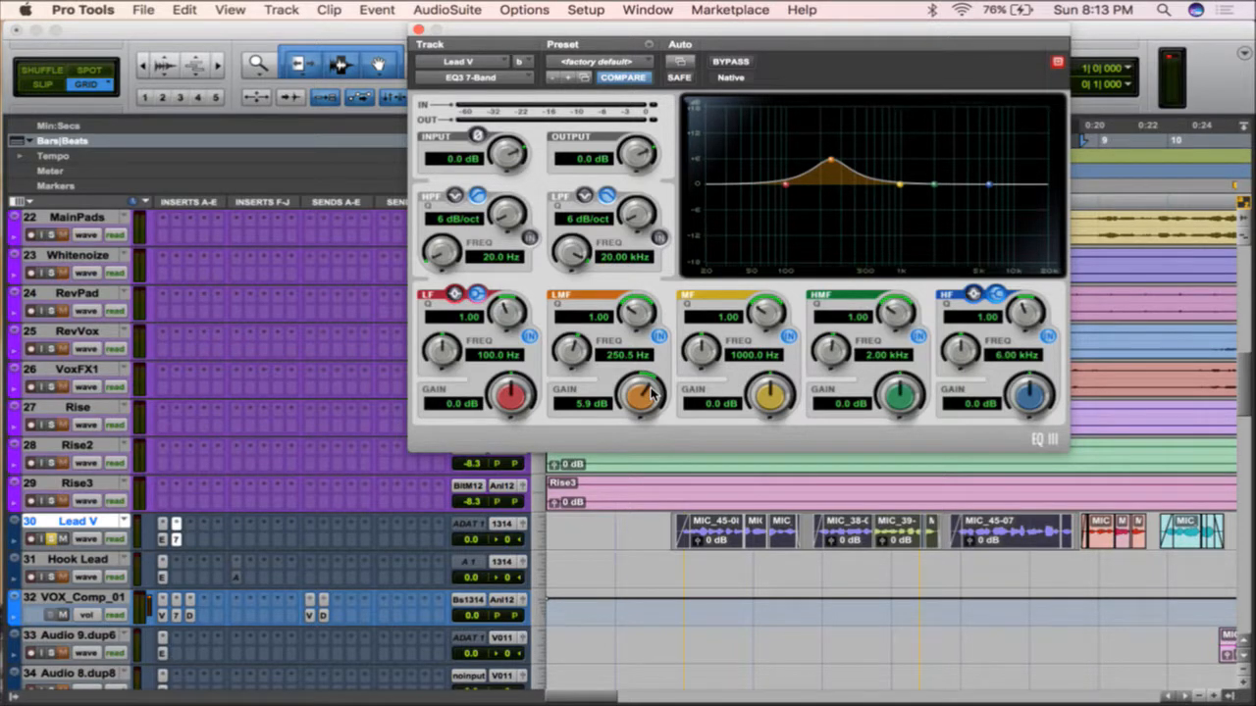
pyautogui.keyDown('alt'); pyautogui.click(649, 390); pyautogui.keyUp('alt')
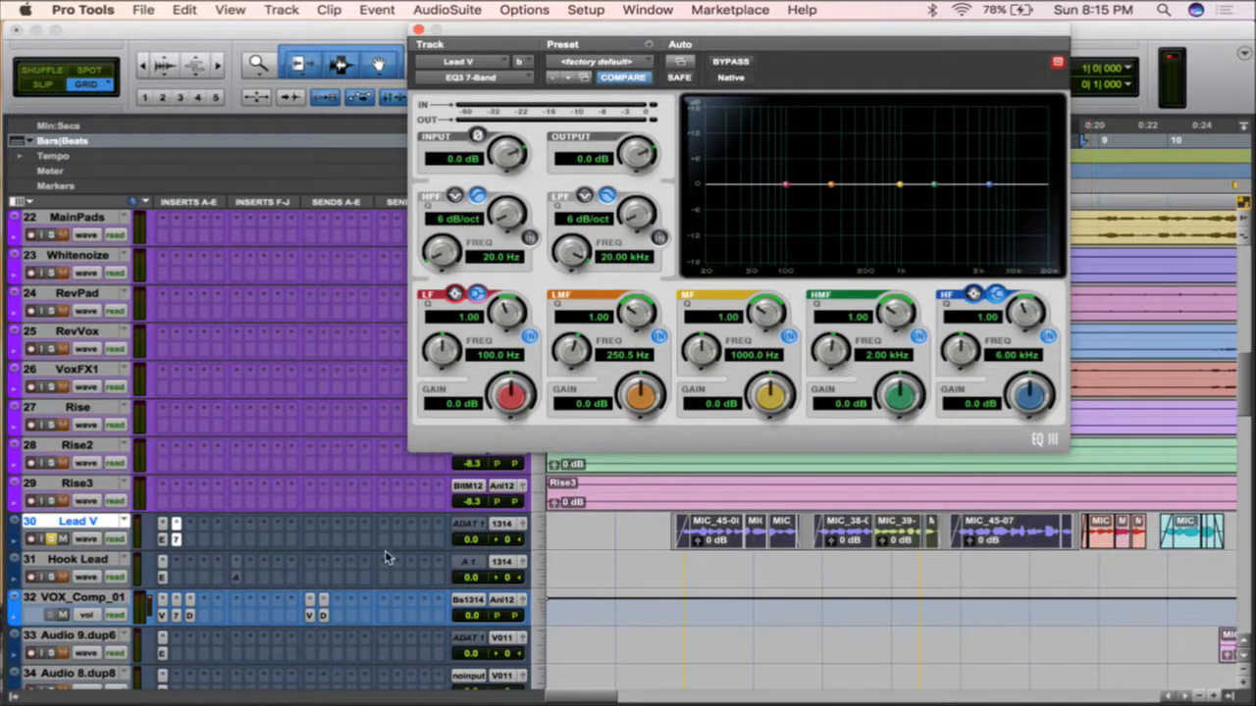
# - Unsolo the Lead V track, play the verse with the full mix, and boost the EQ's LMF gain to 2.3 dB
pyautogui.click(57, 539)
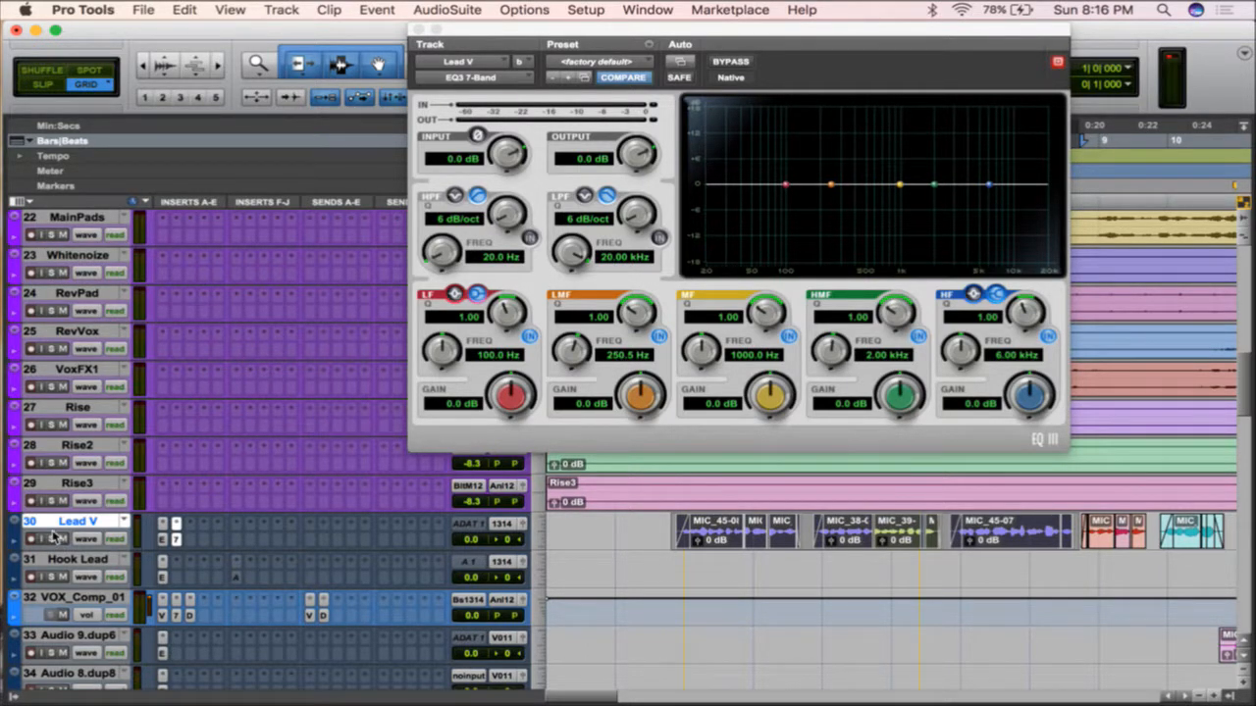
pyautogui.press('space')
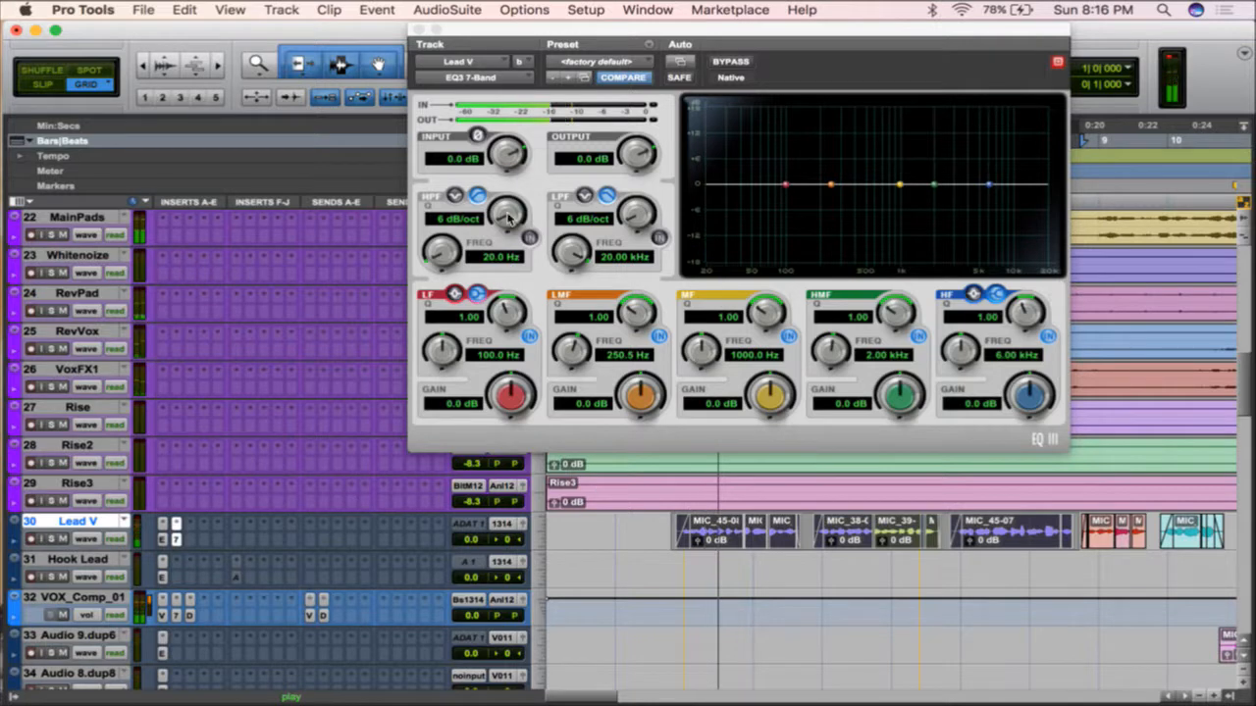
pyautogui.moveTo(642, 393)
pyautogui.mouseDown()
pyautogui.moveTo(647, 375)
pyautogui.moveTo(646, 394)
pyautogui.mouseUp()
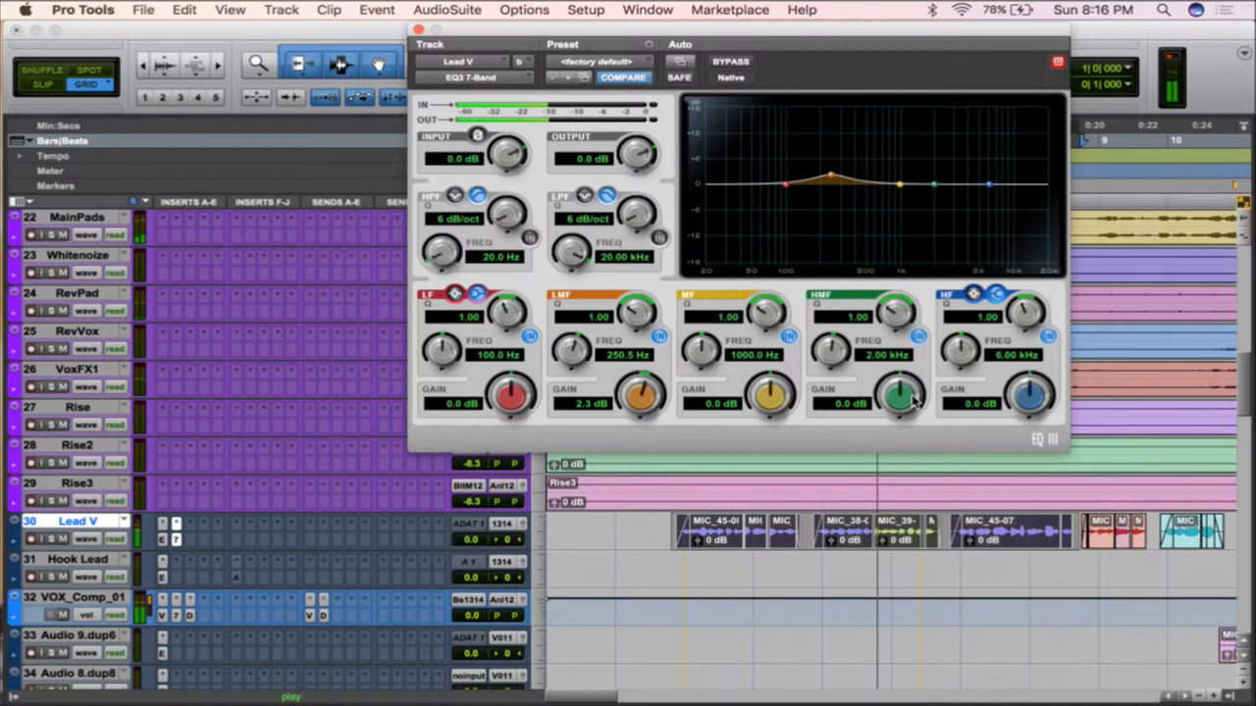
# - Set the HMF band to a 3.9 dB boost at 930.7 Hz with a Q of 0.82
pyautogui.moveTo(914, 397); pyautogui.dragTo(908, 379)
pyautogui.moveTo(830, 355); pyautogui.dragTo(826, 426)
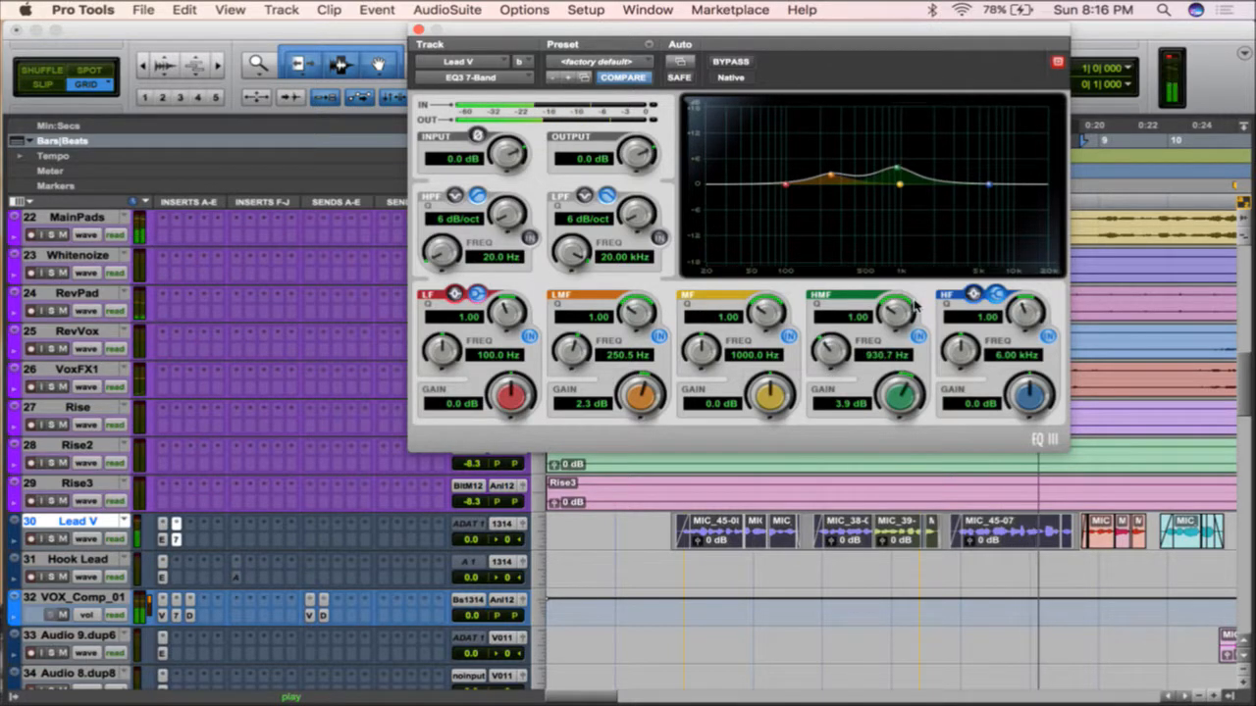
pyautogui.moveTo(914, 306); pyautogui.dragTo(913, 316)
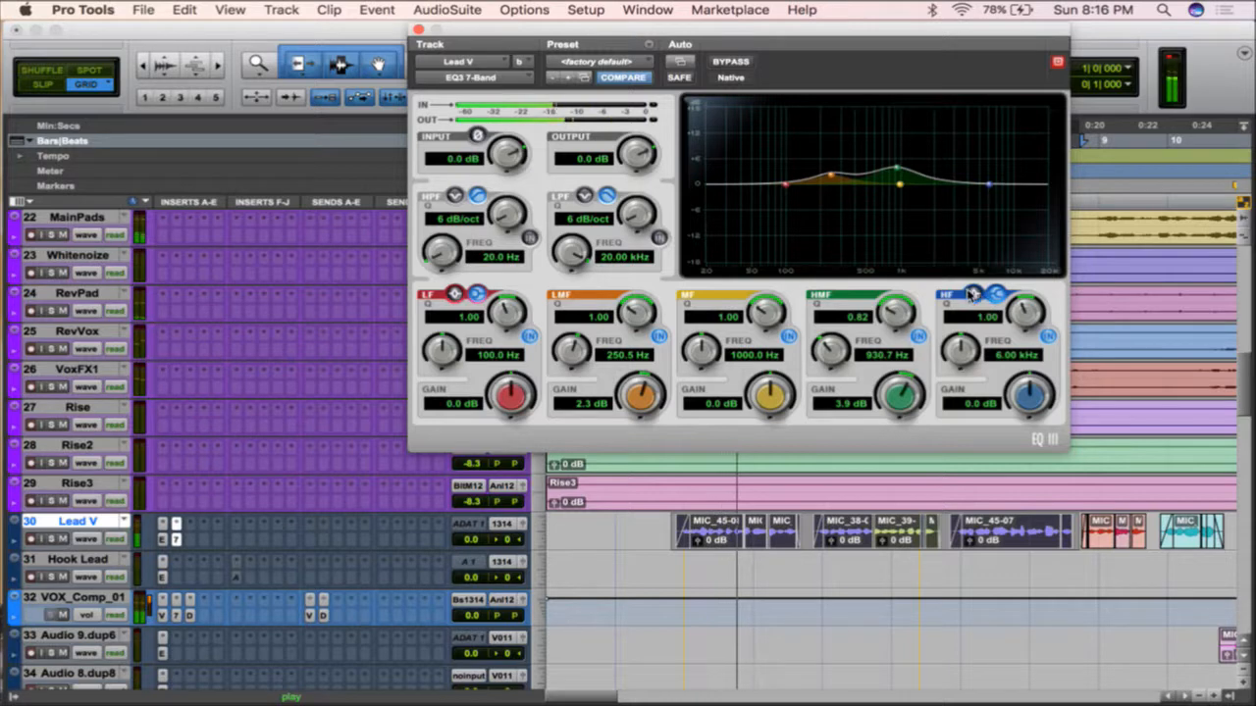
# - Set the HF band to a peak shape at 16.40 kHz with a 5.6 dB boost and a Q of 0.51
pyautogui.moveTo(971, 343); pyautogui.dragTo(972, 202)
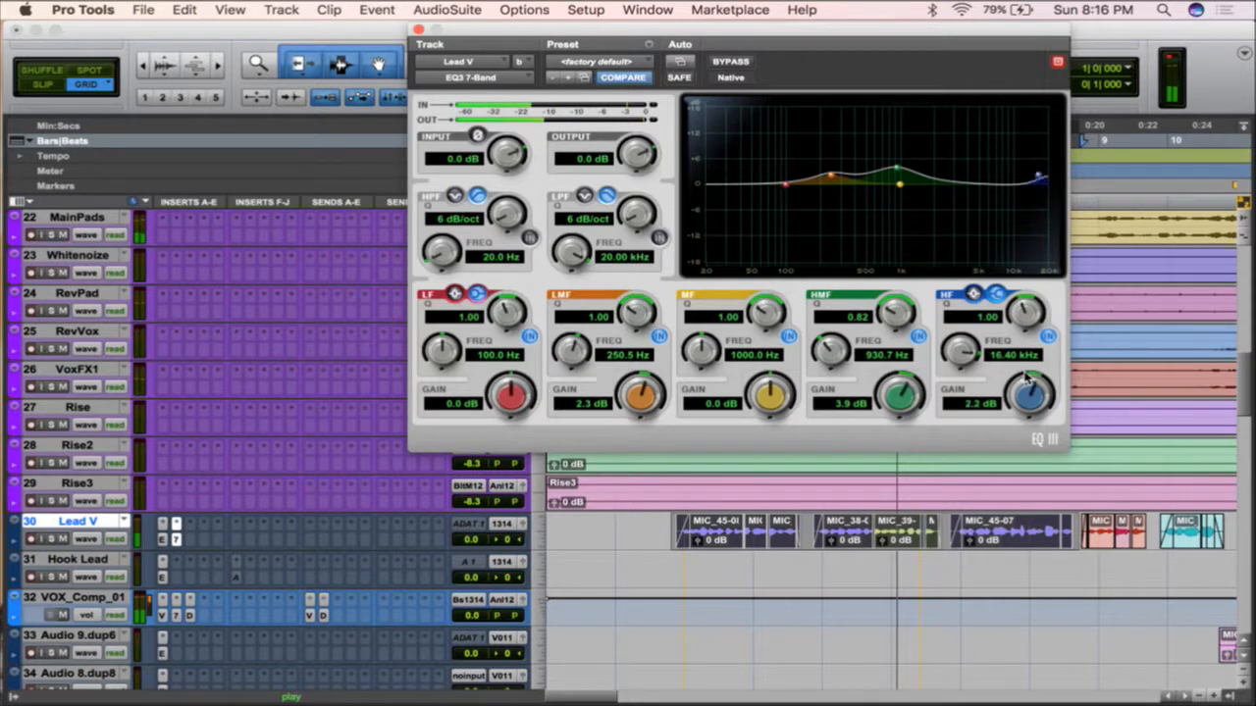
pyautogui.moveTo(1026, 396)
pyautogui.mouseDown()
pyautogui.moveTo(1019, 381)
pyautogui.moveTo(1019, 431)
pyautogui.moveTo(1030, 416)
pyautogui.mouseUp()
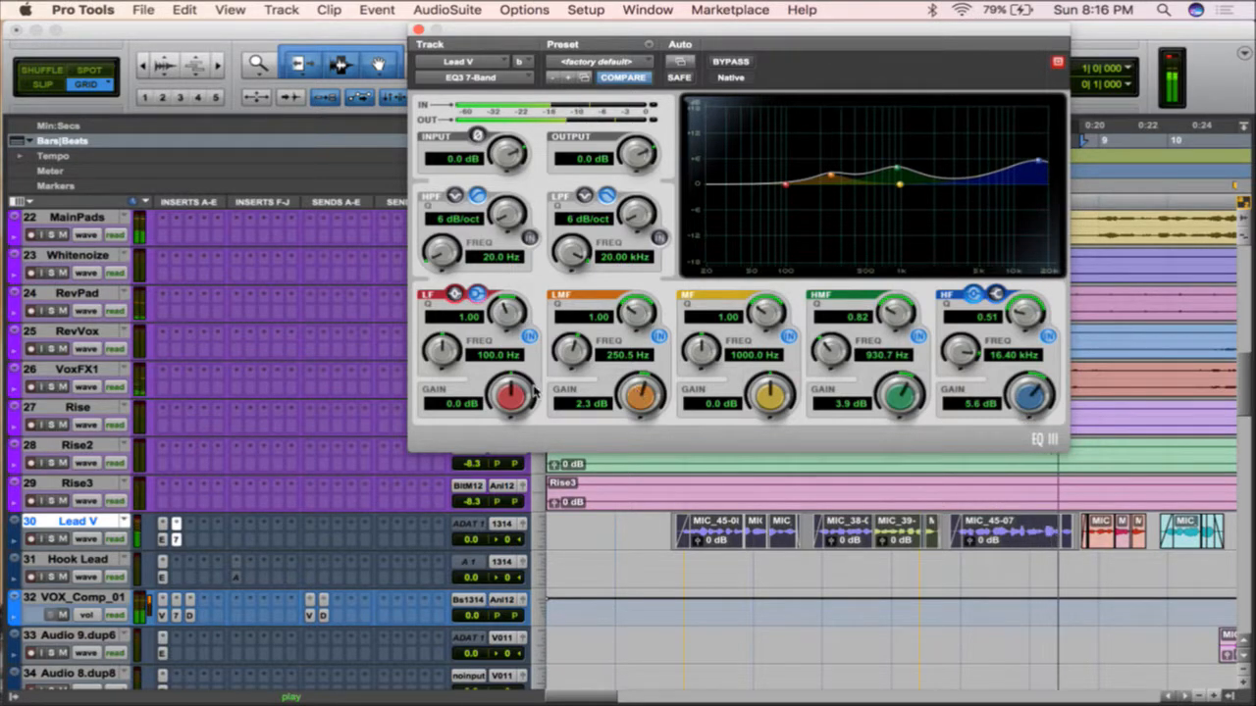
# - Switch the LF band to a peak shape and cut 1.3 dB at 121.3 Hz
pyautogui.click(455, 294)
pyautogui.moveTo(444, 350); pyautogui.dragTo(448, 340)
pyautogui.moveTo(510, 397); pyautogui.dragTo(510, 411)
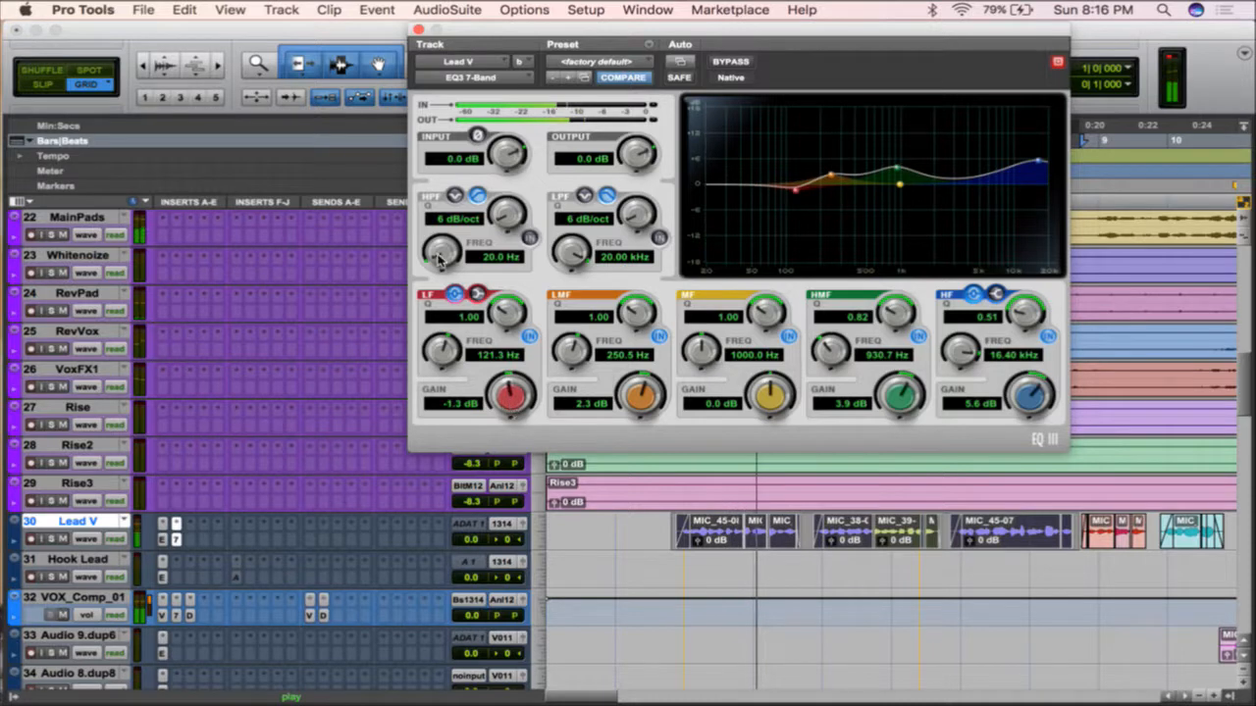
# - Enable the high-pass filter with a 12 dB/oct slope at 73.6 Hz
pyautogui.click(529, 238)
pyautogui.moveTo(506, 213); pyautogui.dragTo(505, 196)
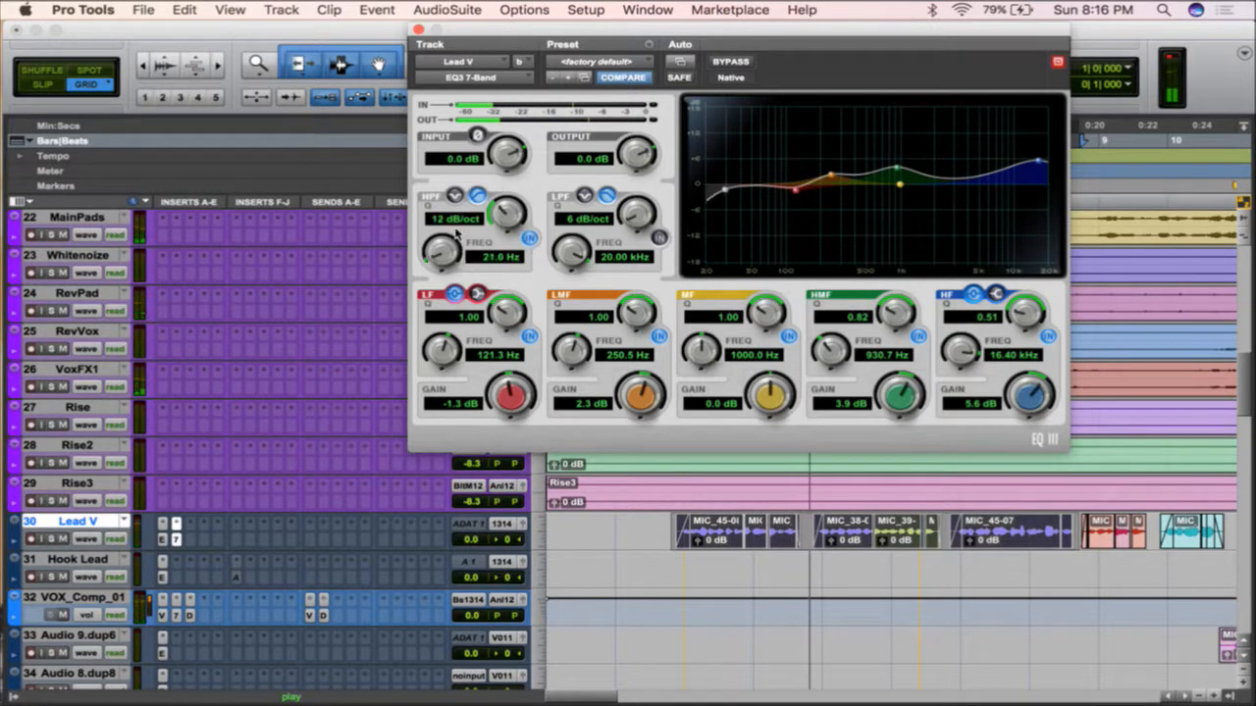
pyautogui.moveTo(473, 257); pyautogui.dragTo(457, 210)
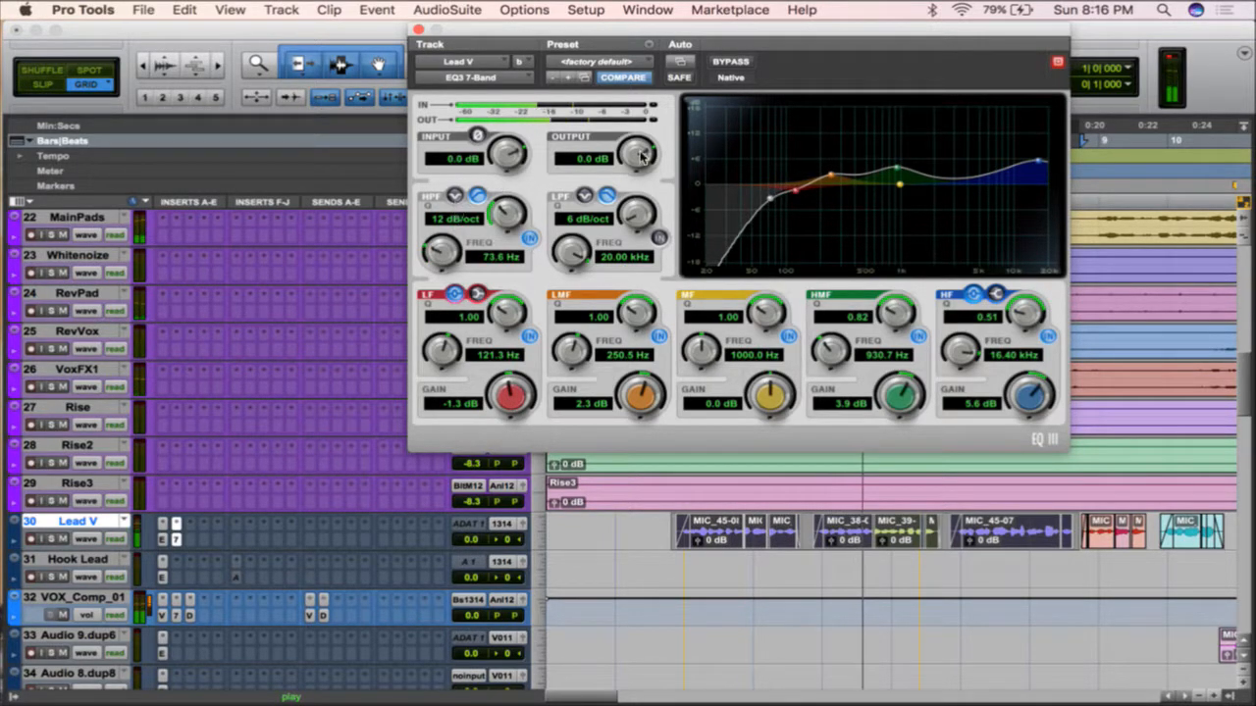
# - Compare the Lead V vocal with the EQ bypassed and active while the full mix plays
pyautogui.click(728, 63)
pyautogui.click(726, 63)
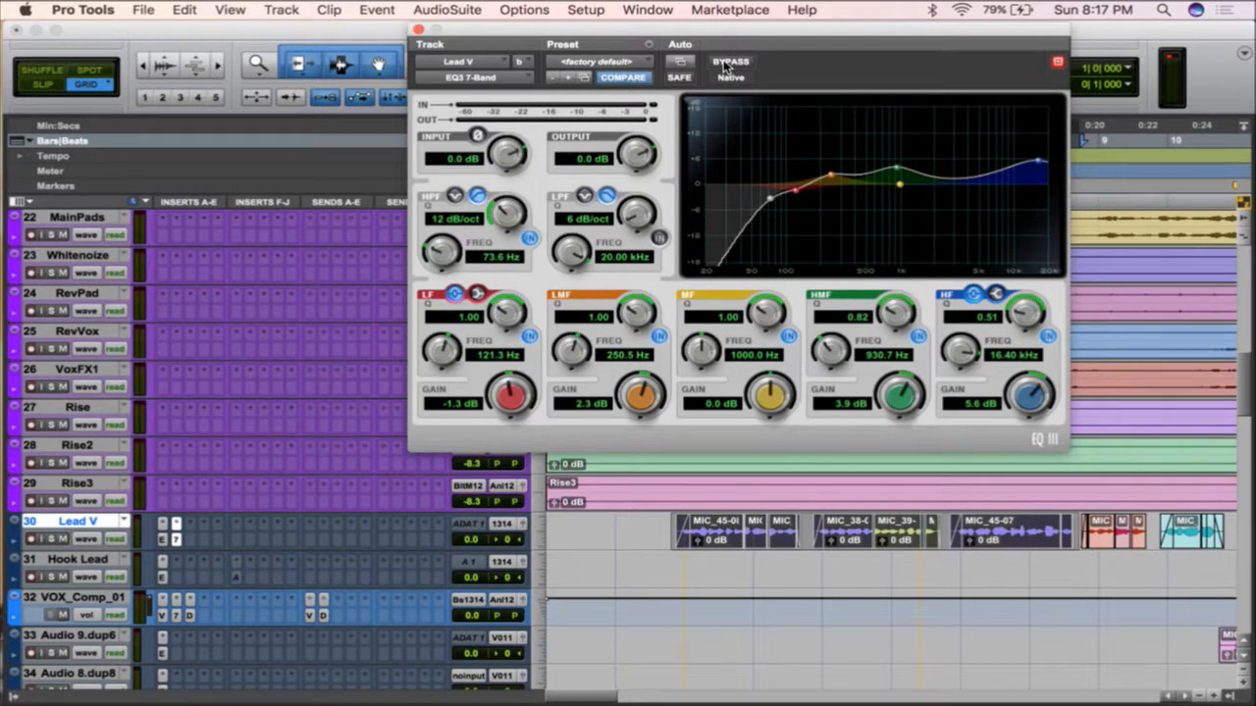
pyautogui.press('space')
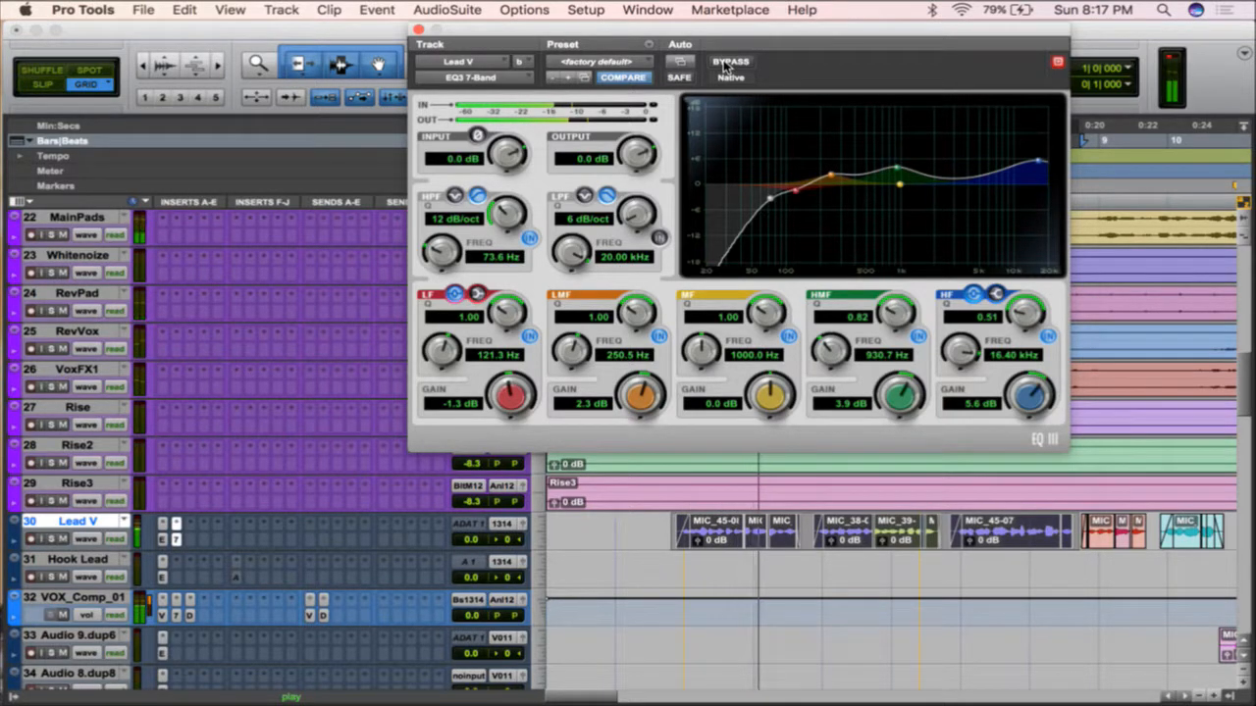
pyautogui.click(727, 67)
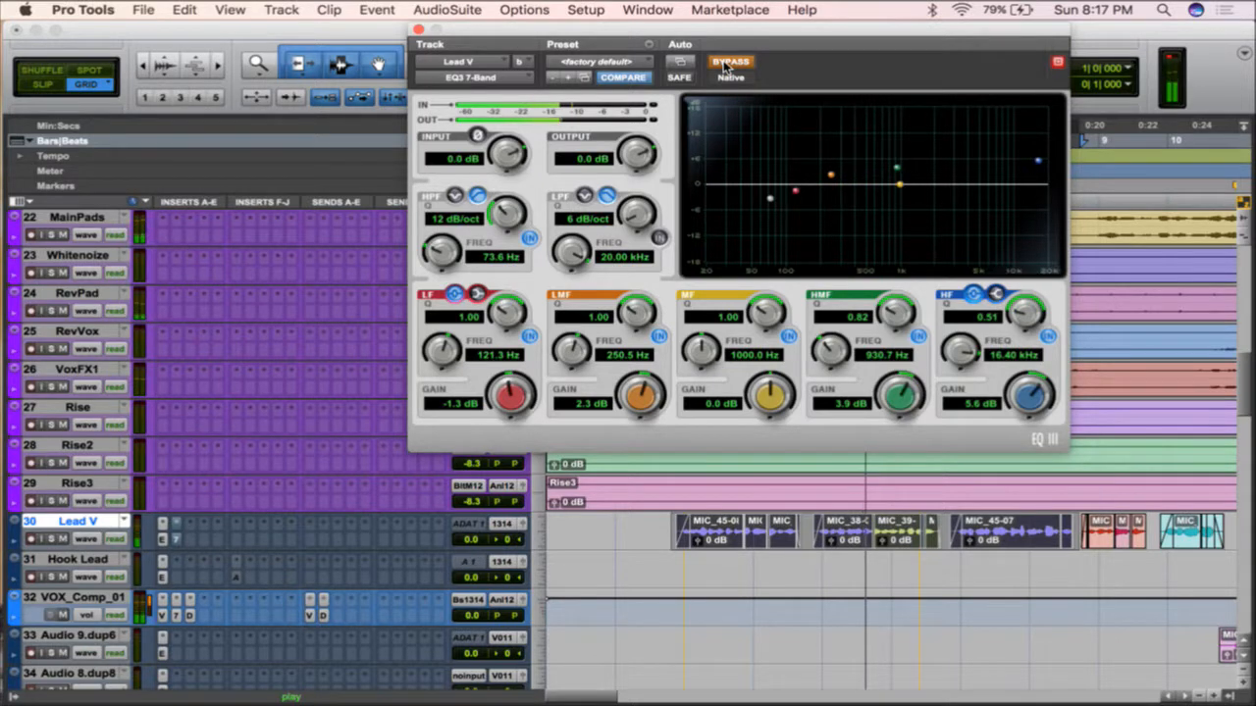
pyautogui.click(727, 66)
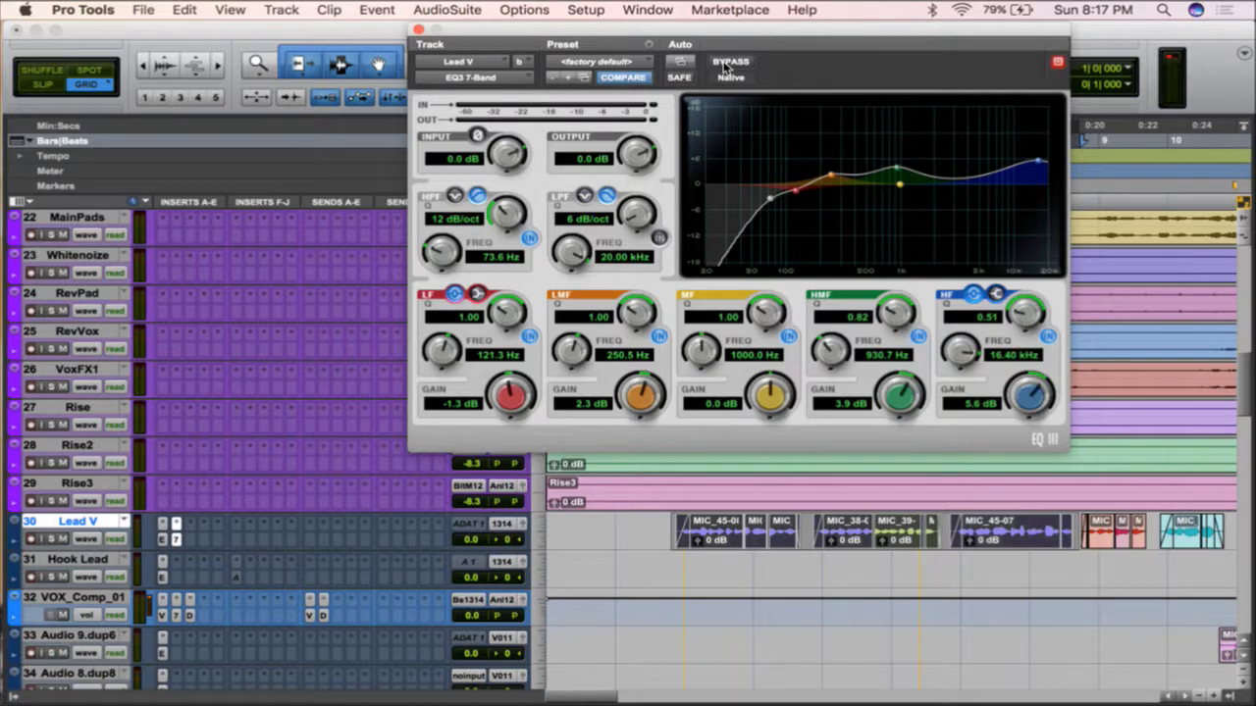
# - Solo the Lead V track and compare its sound with the EQ bypassed and active during playback
pyautogui.click(54, 538)
pyautogui.press('space')
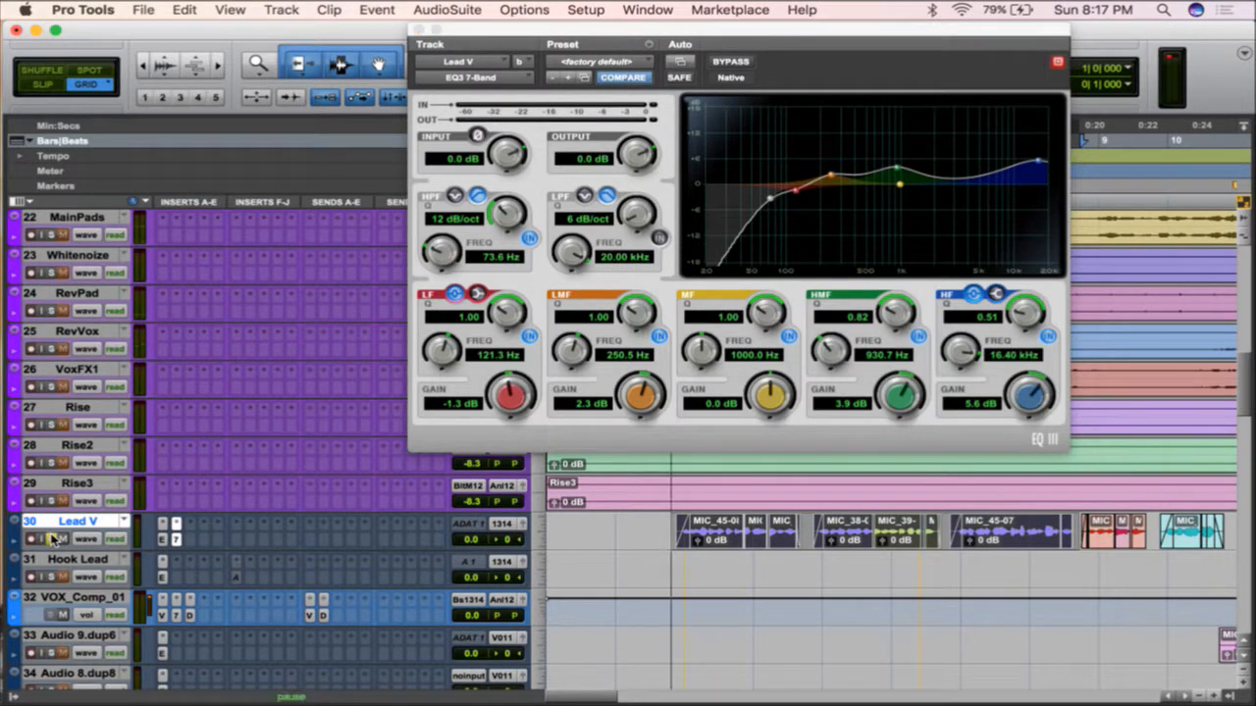
pyautogui.click(744, 63)
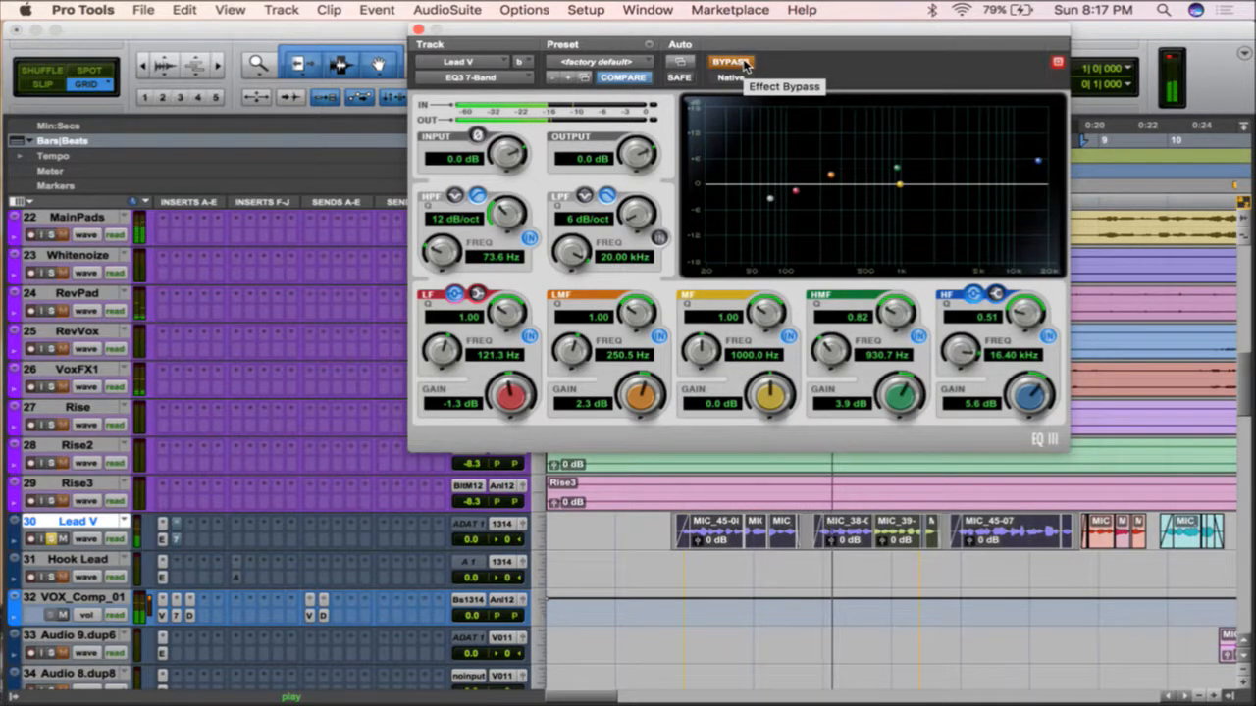
pyautogui.click(745, 64)
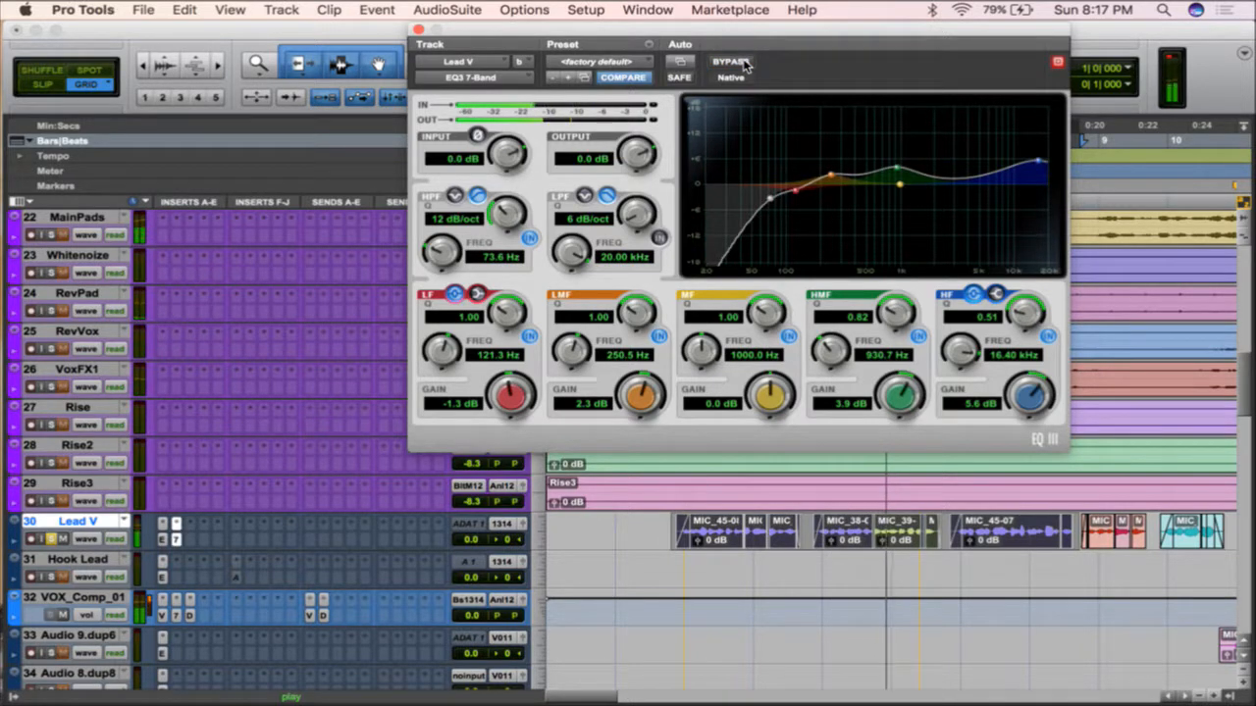
pyautogui.click(744, 64)
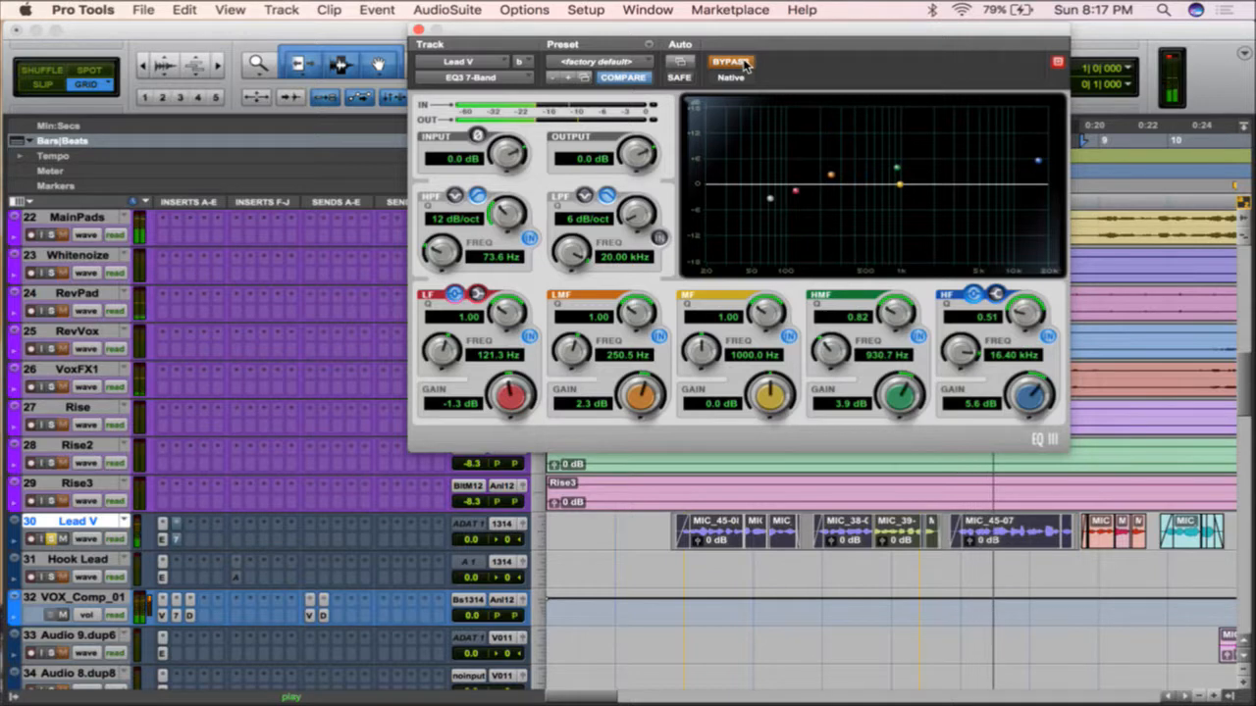
pyautogui.click(744, 63)
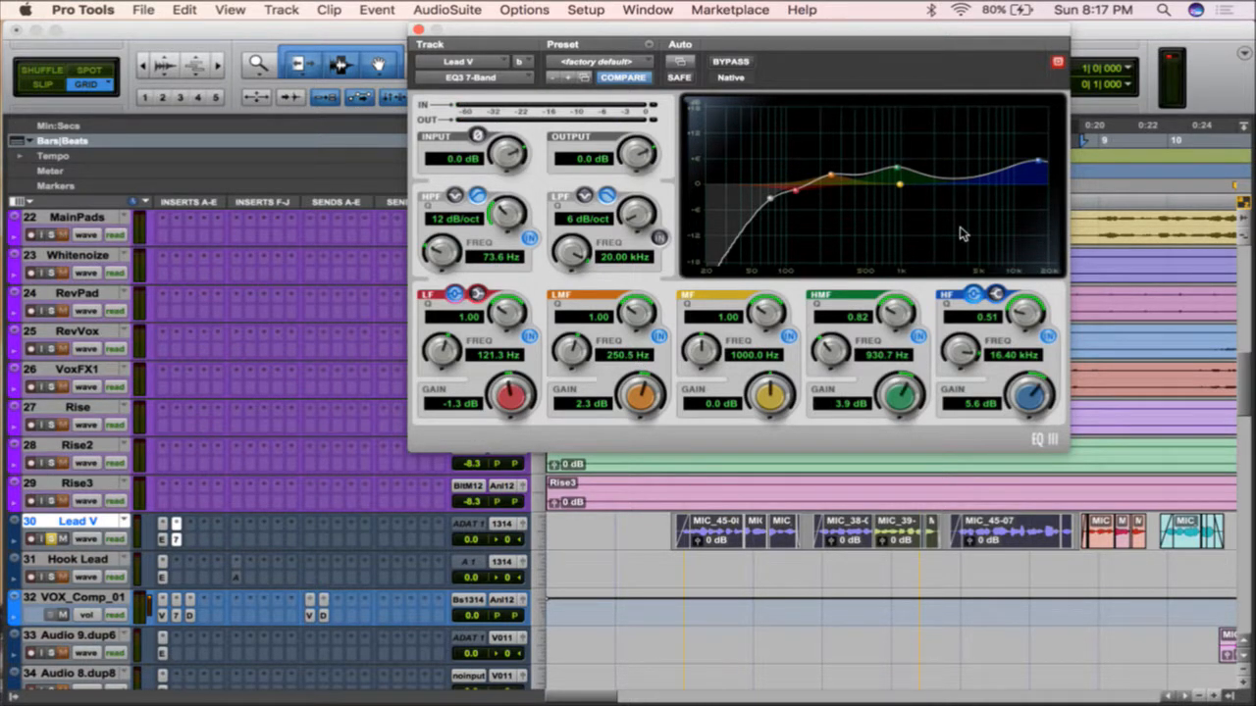
# - Unsolo the Lead V track and insert the CLA-2A (mono) compressor in its third insert slot
pyautogui.click(55, 539)
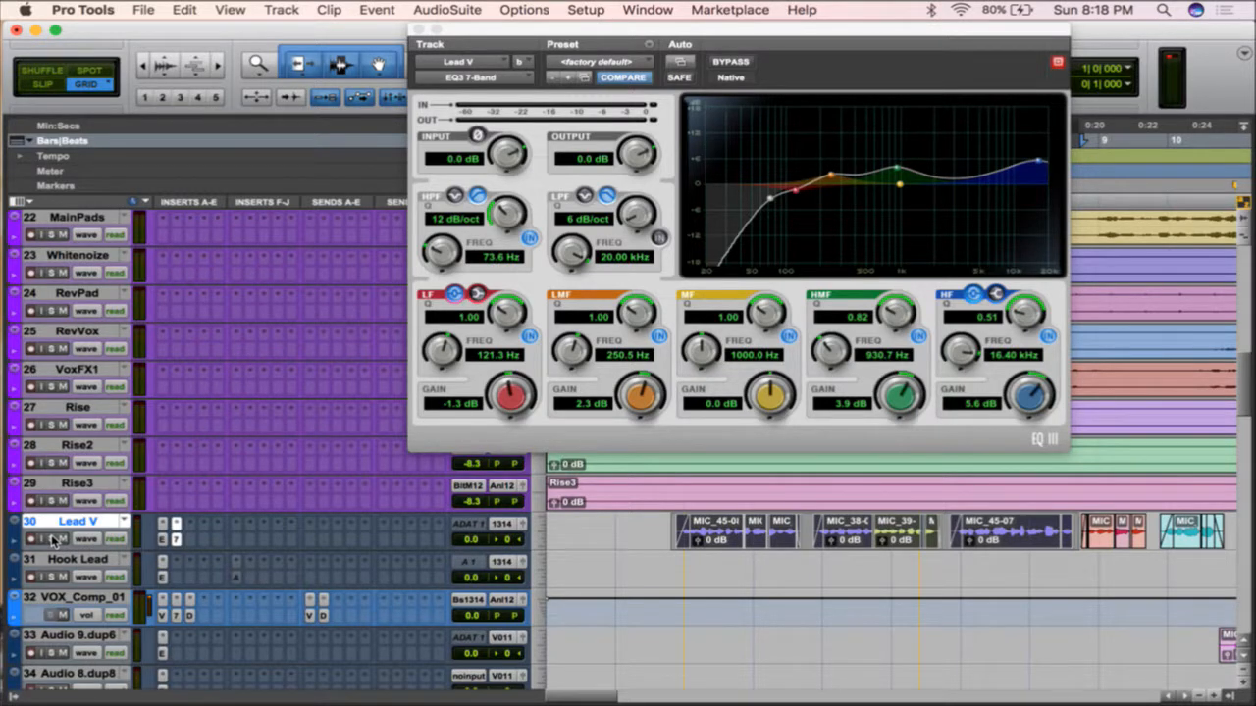
pyautogui.click(192, 532)
pyautogui.moveTo(257, 559)
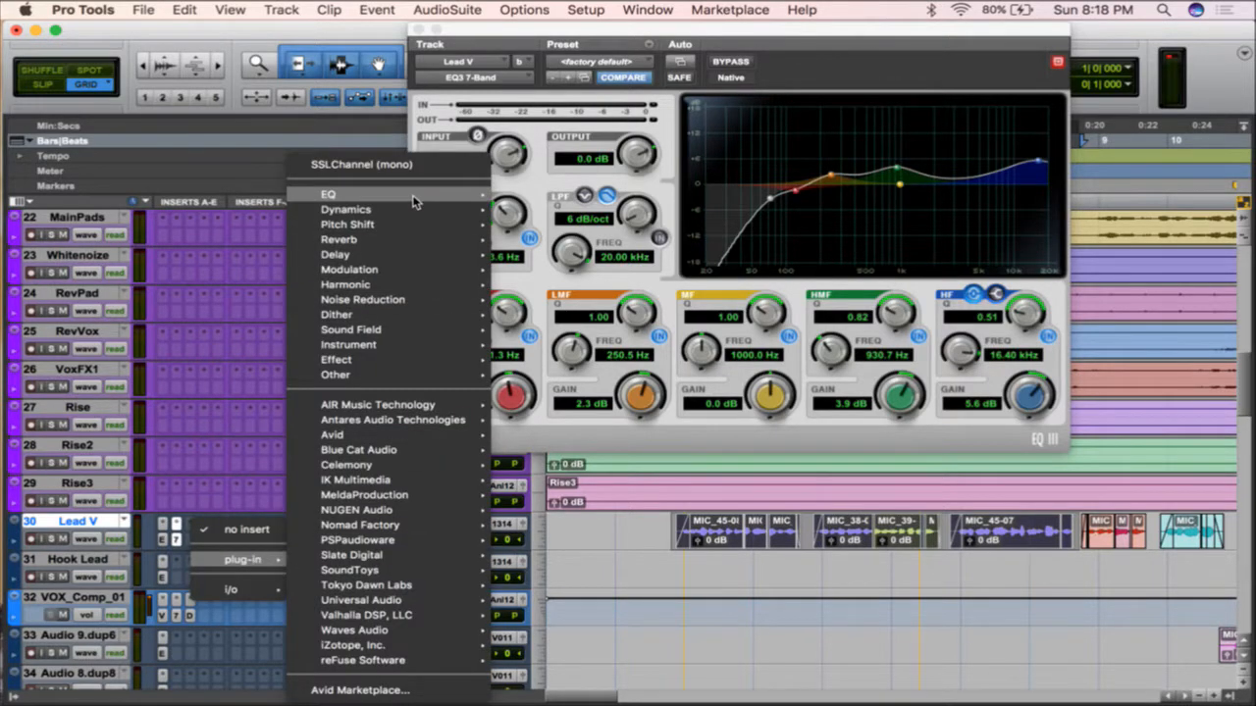
pyautogui.moveTo(417, 209)
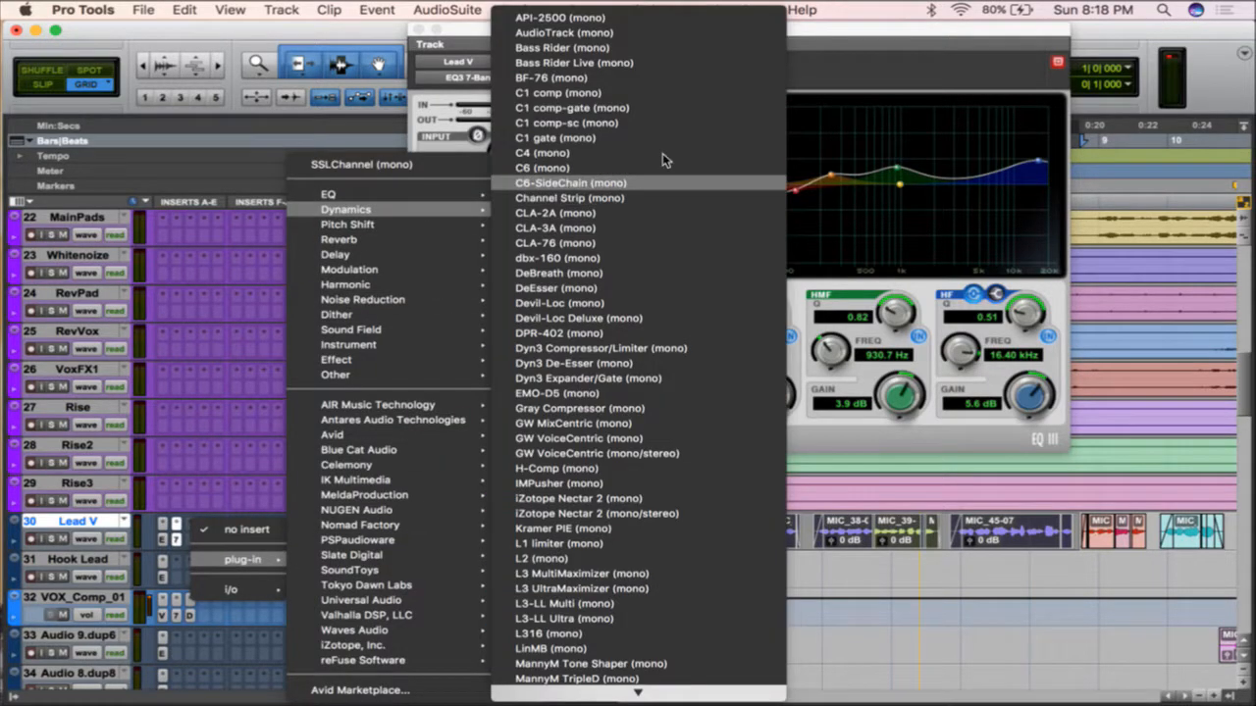
pyautogui.click(617, 216)
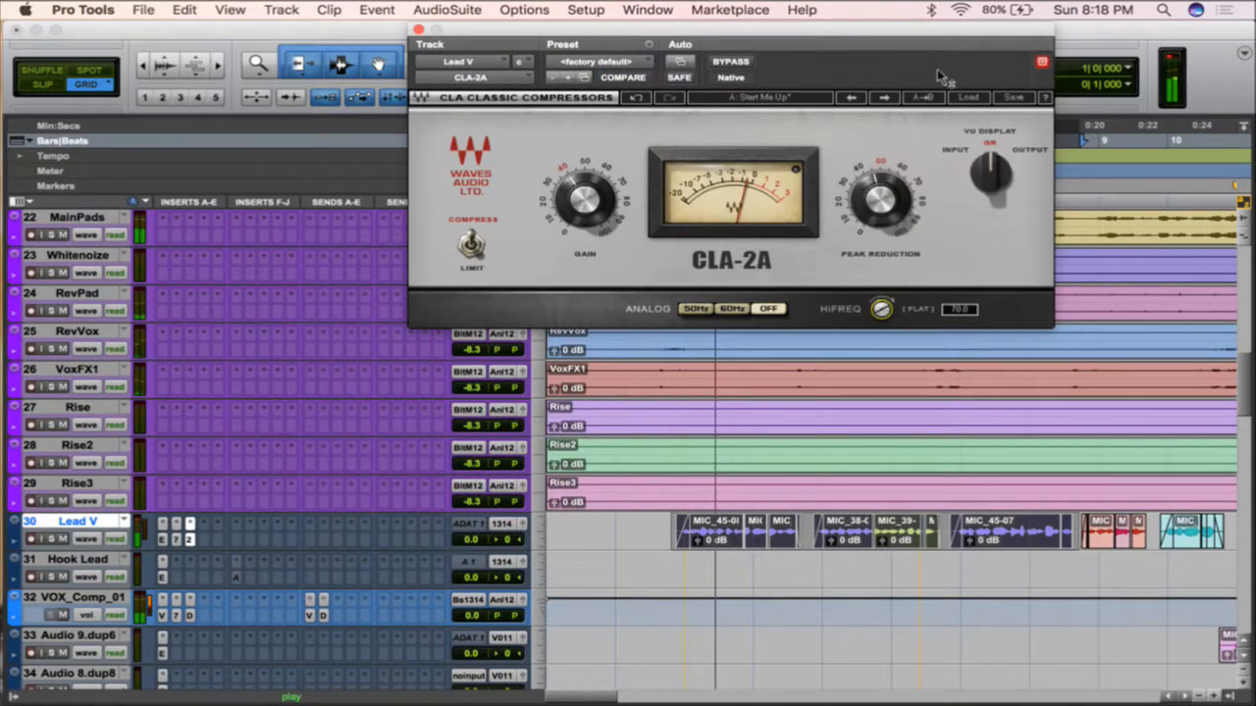
# - Adjust the CLA-2A's peak reduction and set its gain to about 40.20 during playback, compare it against bypass, and close the plug-in
pyautogui.moveTo(883, 184); pyautogui.dragTo(895, 220)
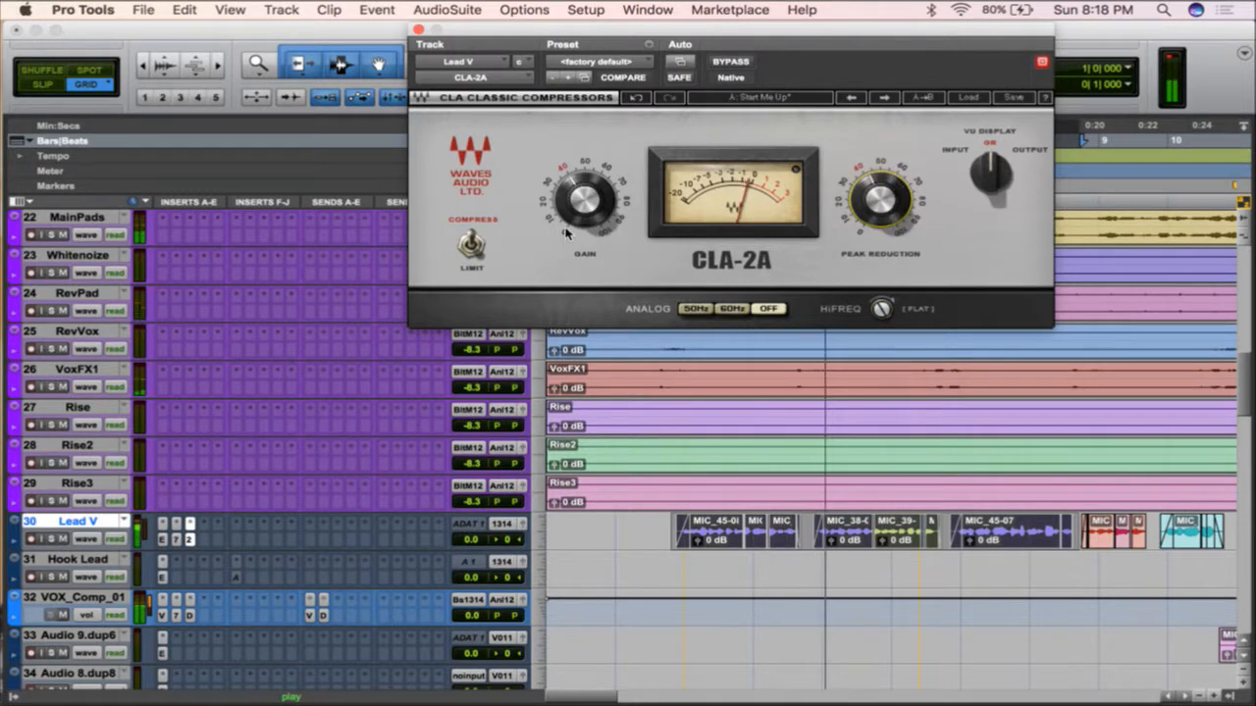
pyautogui.moveTo(581, 194); pyautogui.dragTo(583, 189)
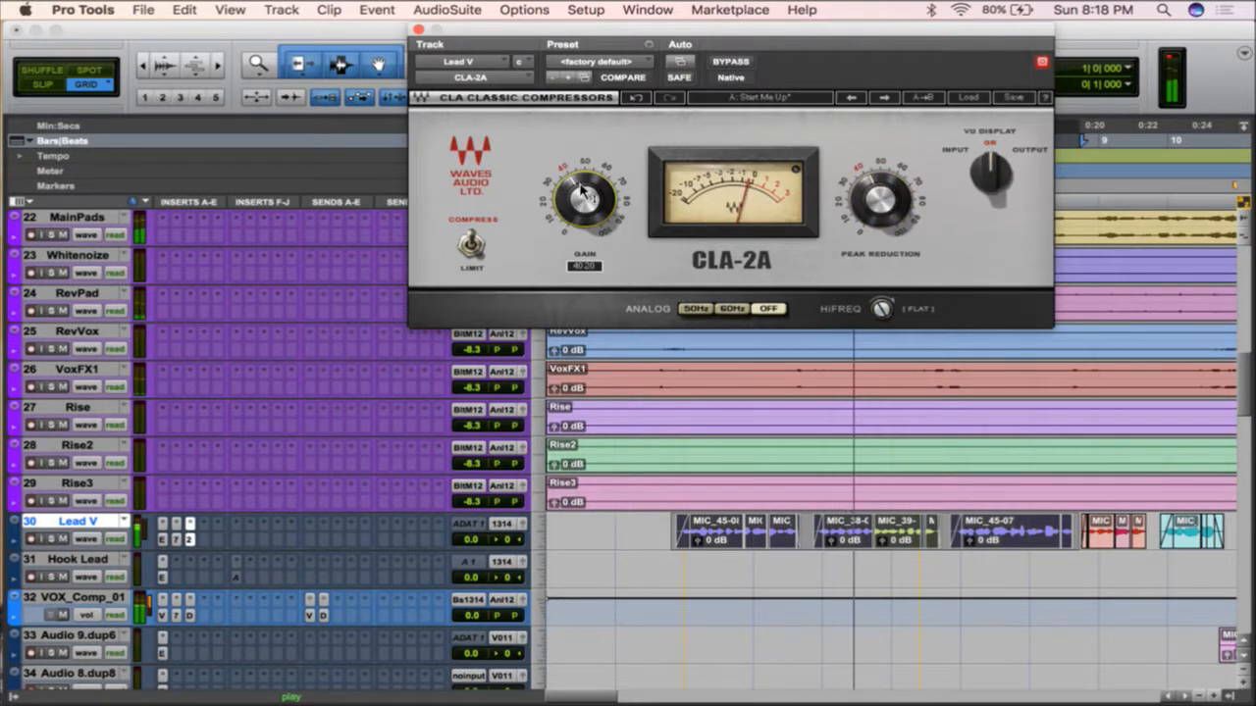
pyautogui.click(730, 61)
pyautogui.click(731, 61)
pyautogui.moveTo(895, 196)
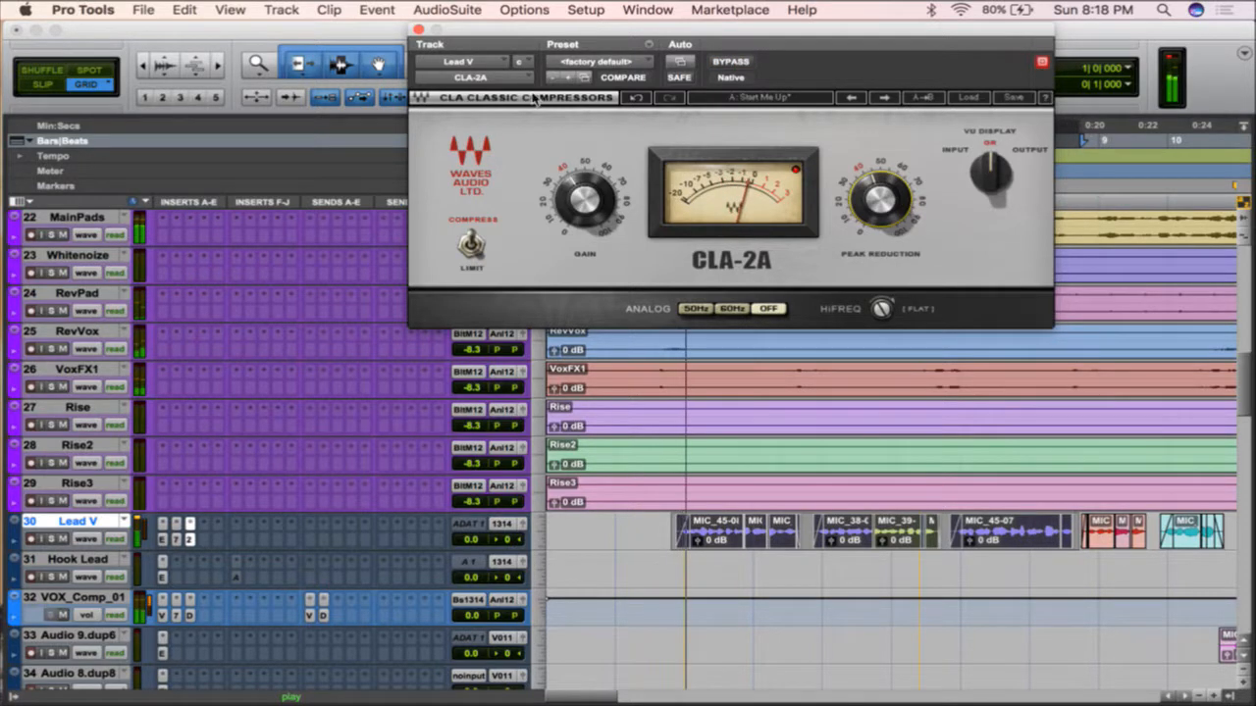
pyautogui.click(419, 32)
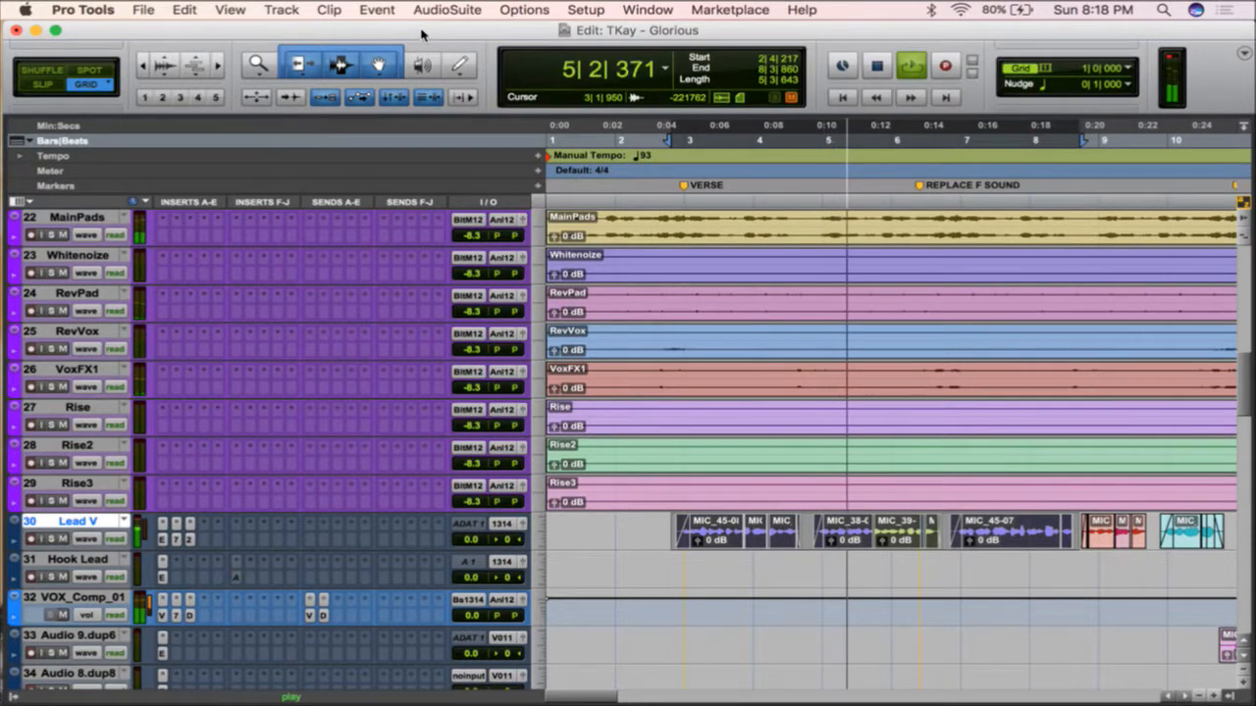
# - Reopen the Lead V track's CLA-2A, lower its gain to about 37.72, compare it against bypass, and close the plug-in
pyautogui.click(190, 526)
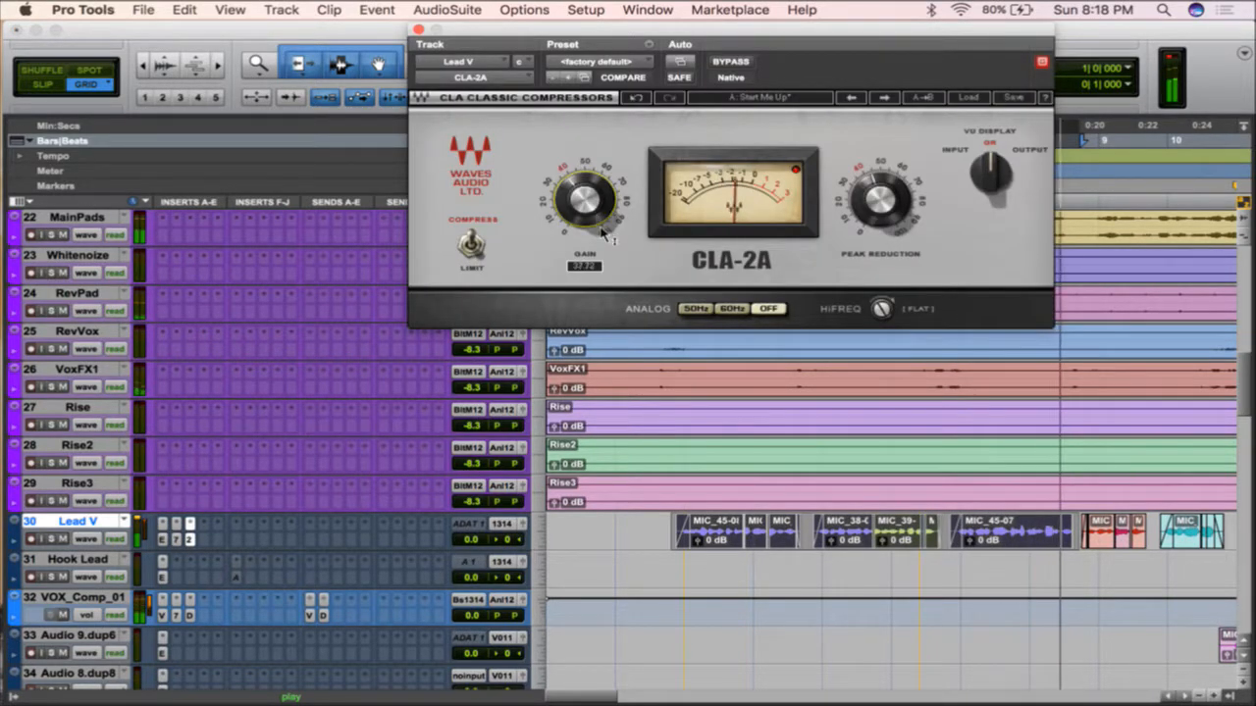
pyautogui.click(743, 61)
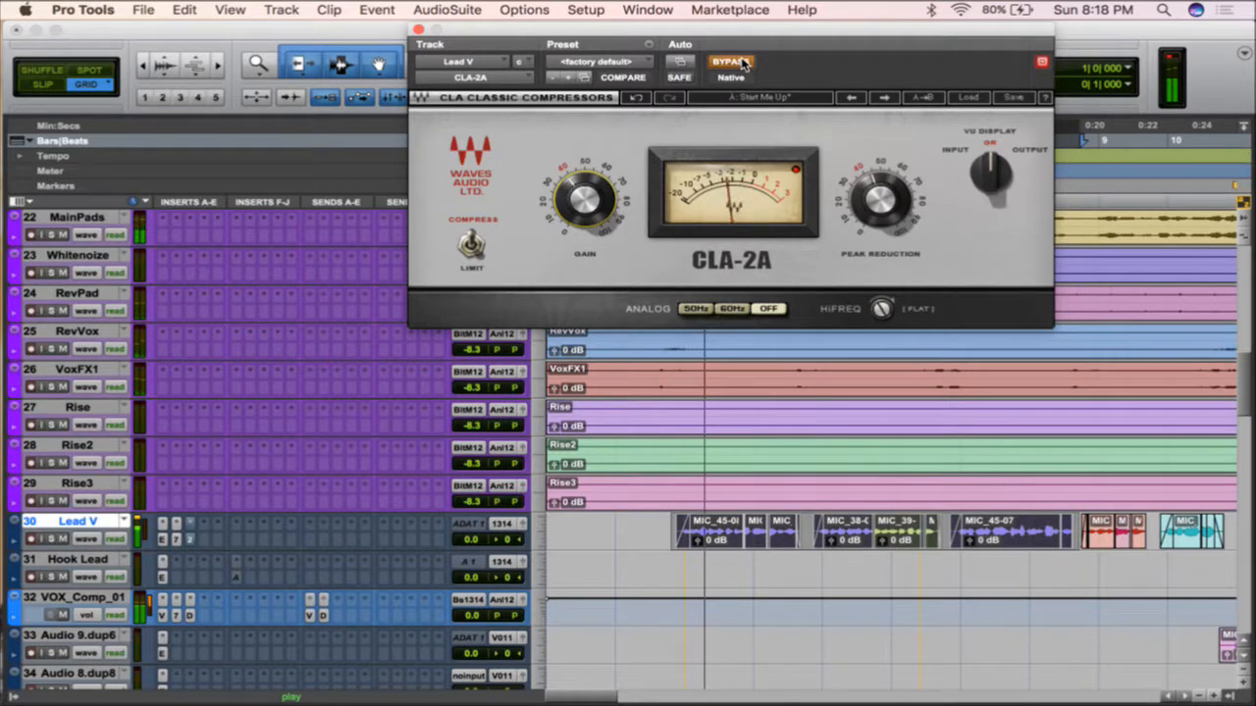
pyautogui.click(742, 62)
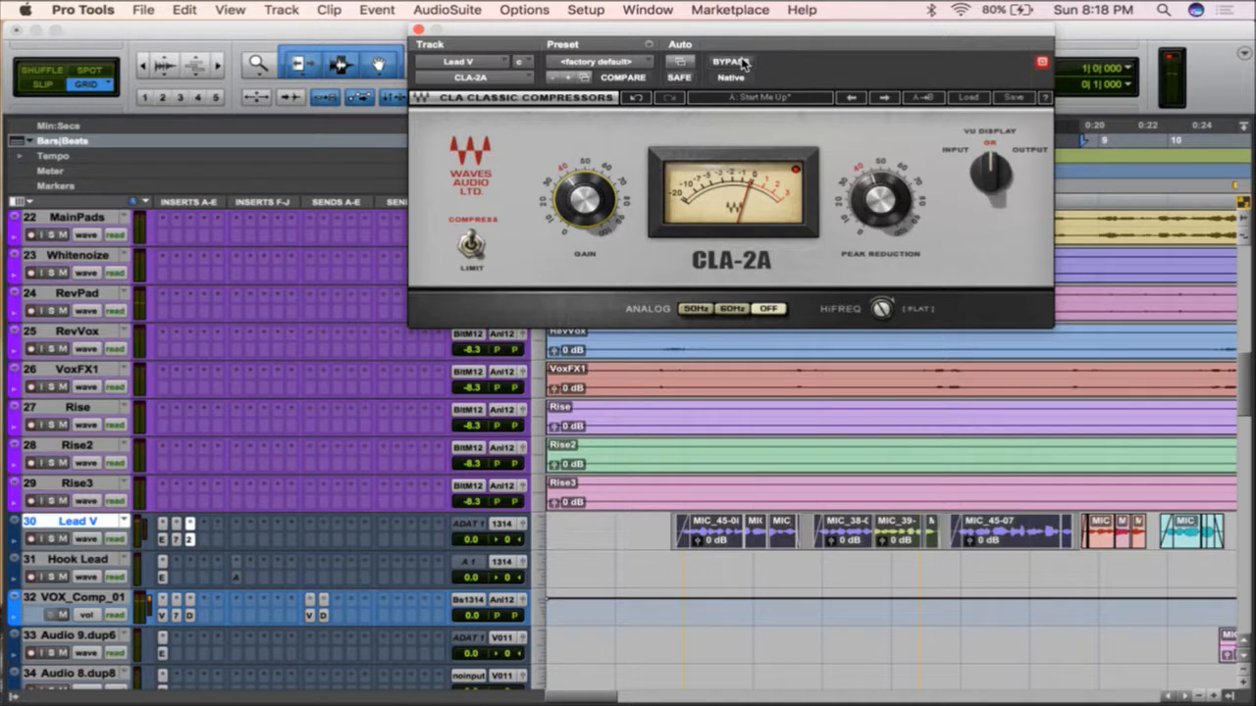
pyautogui.click(418, 30)
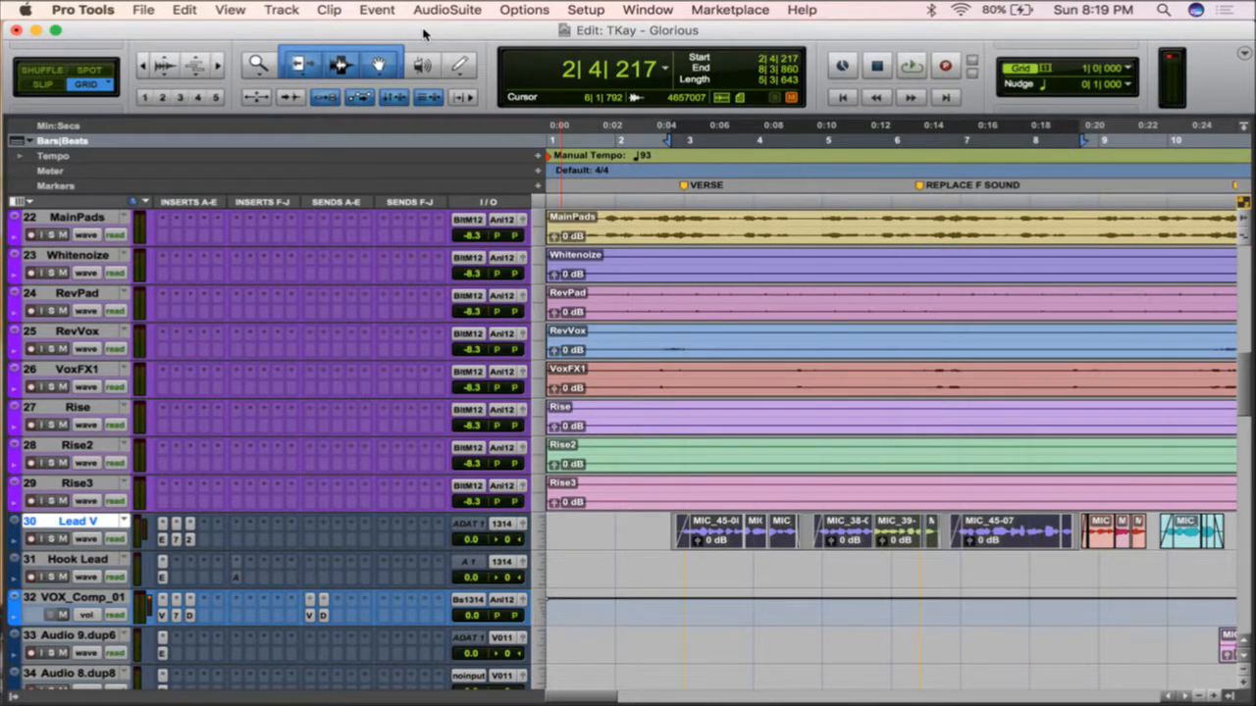
# - Review the gain and peak reduction settings of the Lead V track's CLA-2A, and close the plug-in
pyautogui.click(192, 530)
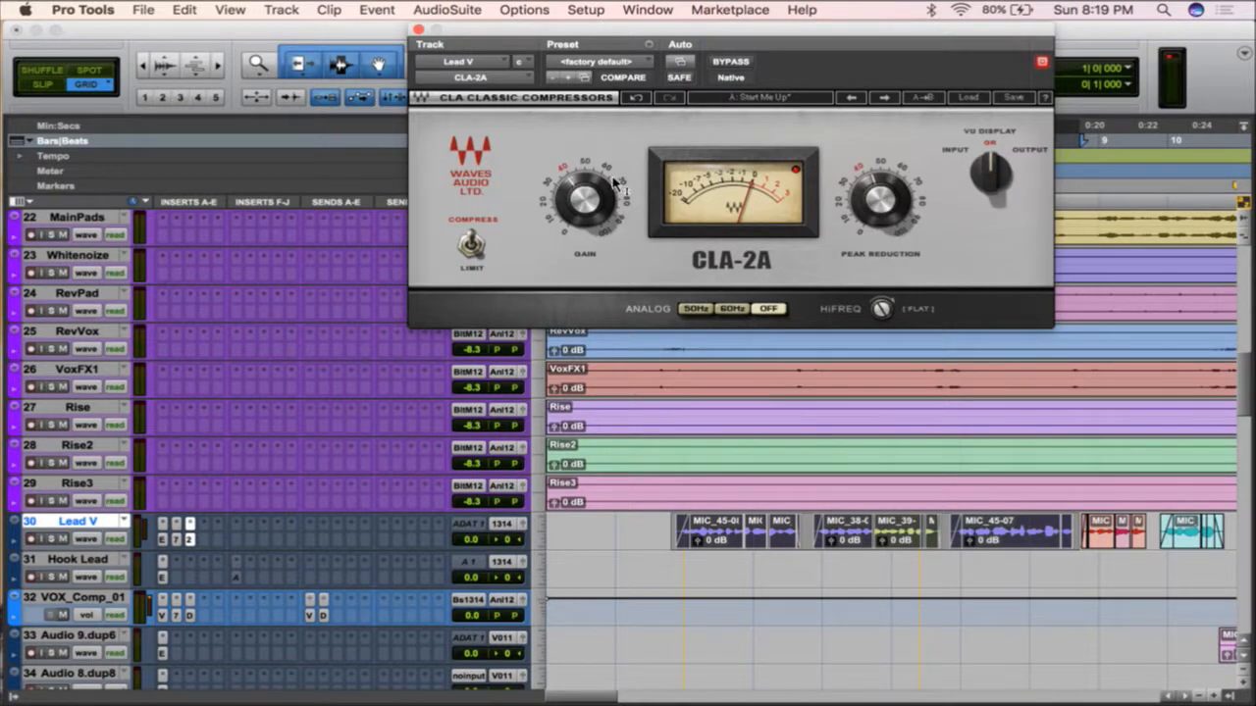
pyautogui.moveTo(618, 184)
pyautogui.click(416, 29)
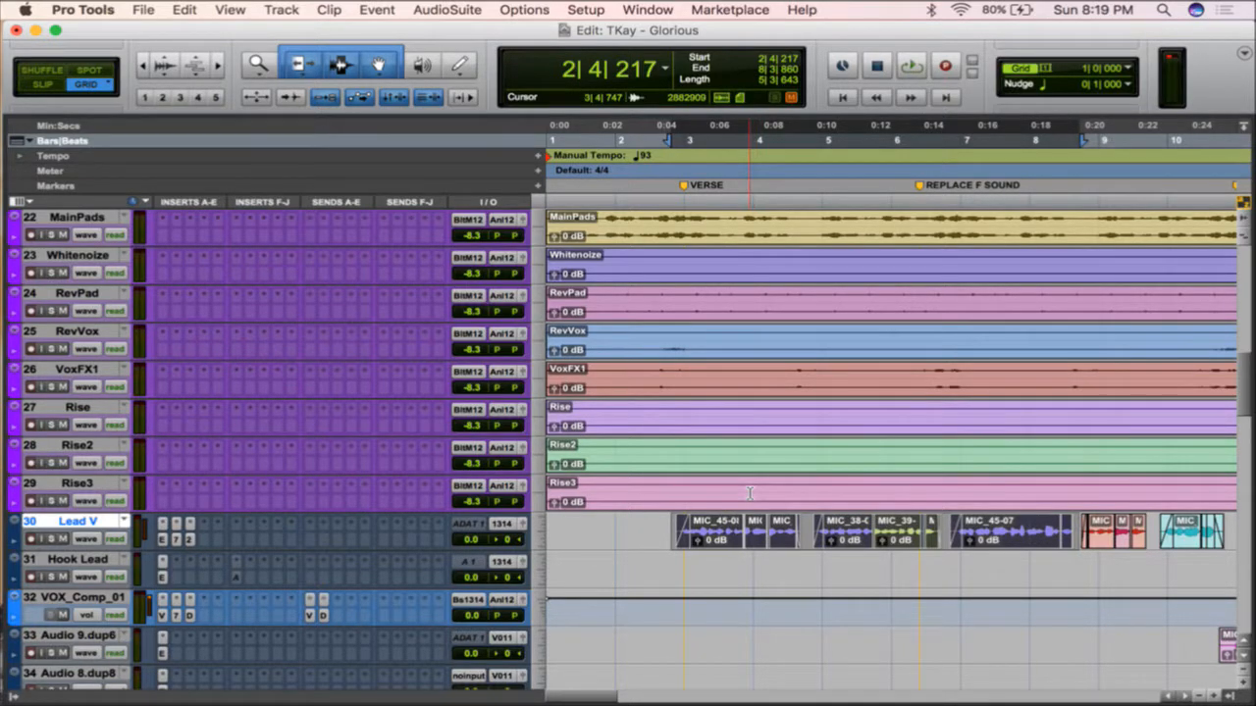
# - Solo the MainPads track and play back the verse selection
pyautogui.scroll(4, 750, 493)
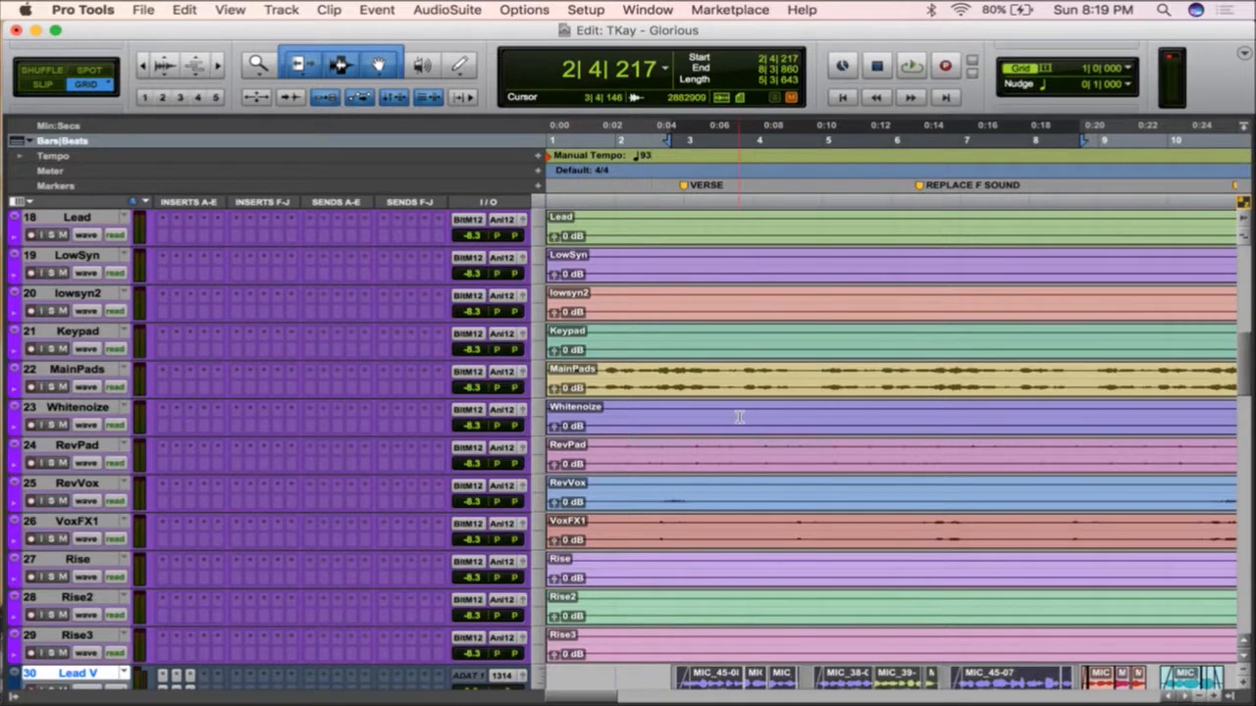
pyautogui.click(51, 387)
pyautogui.press('space')
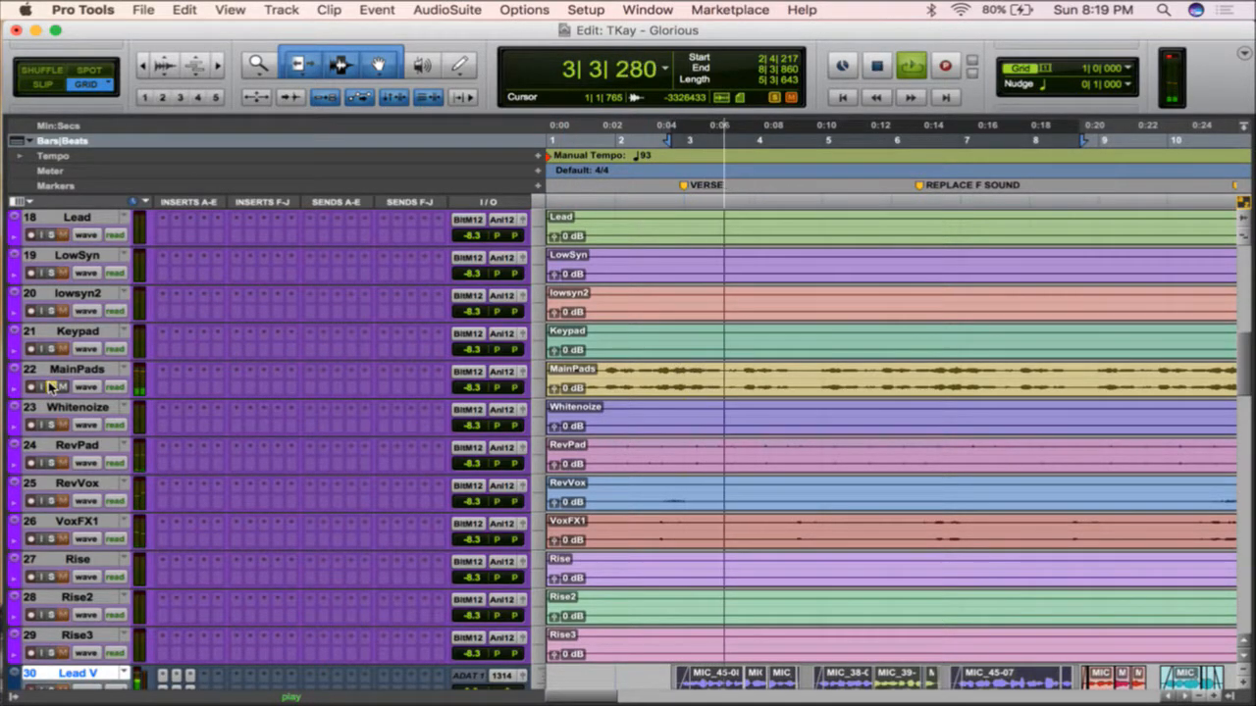
# - Replay the verse selection with MainPads soloed and insert a multi-mono EQ3 7-Band on the MainPads track
pyautogui.press('space')
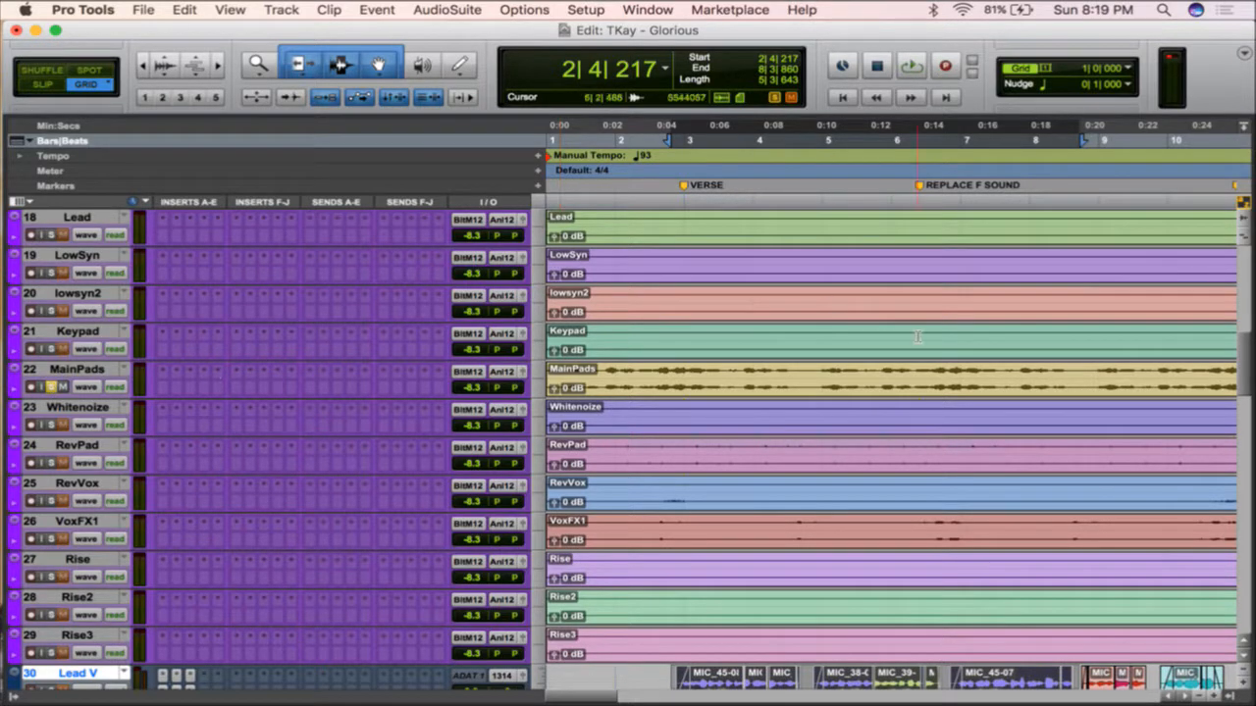
pyautogui.press('space')
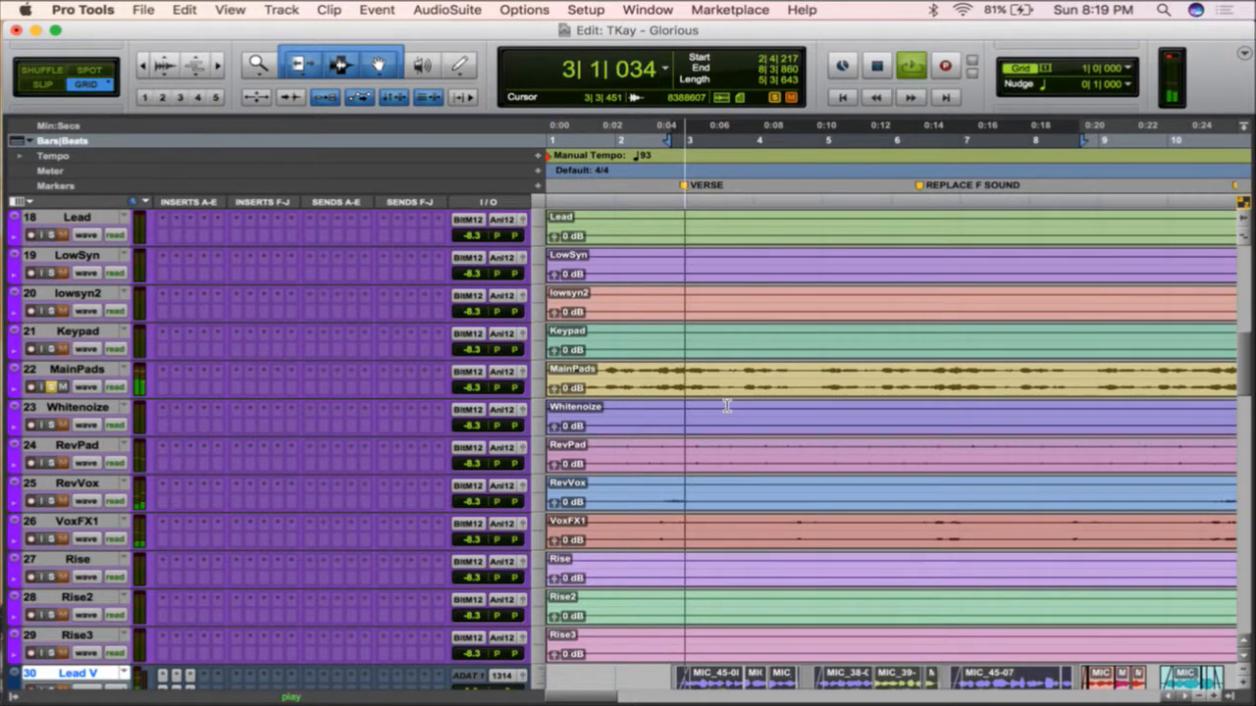
pyautogui.press('space')
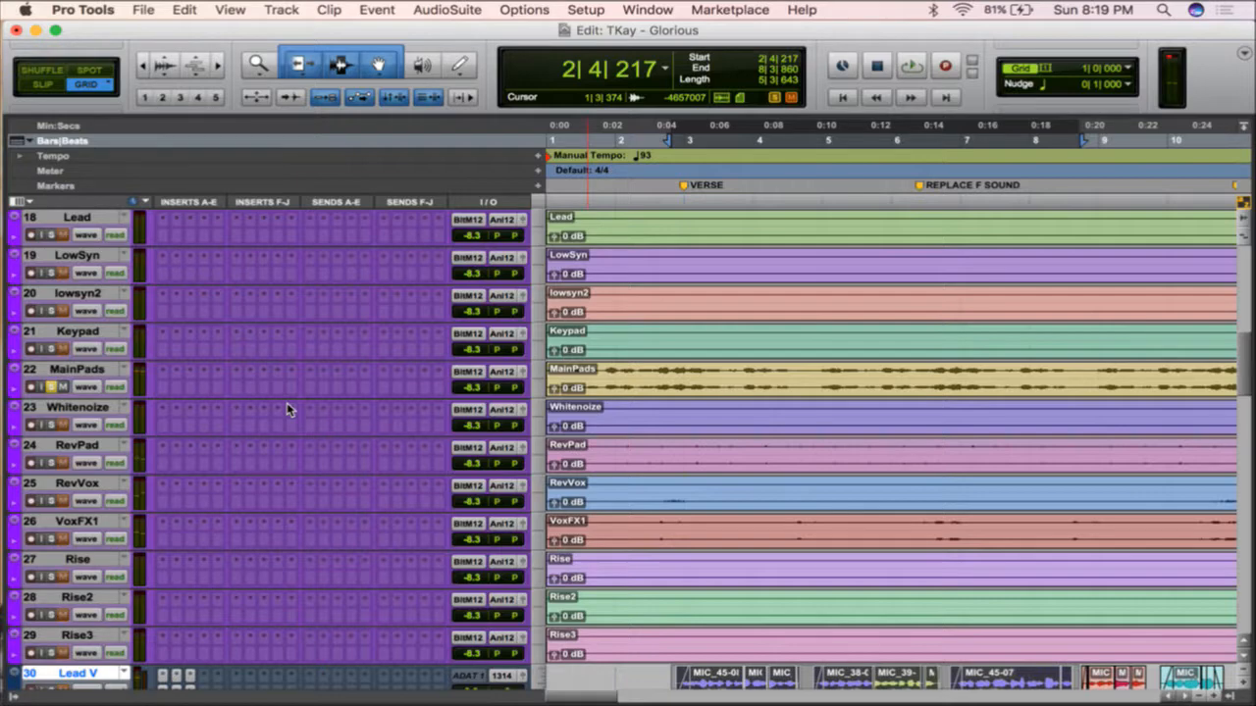
pyautogui.press('space')
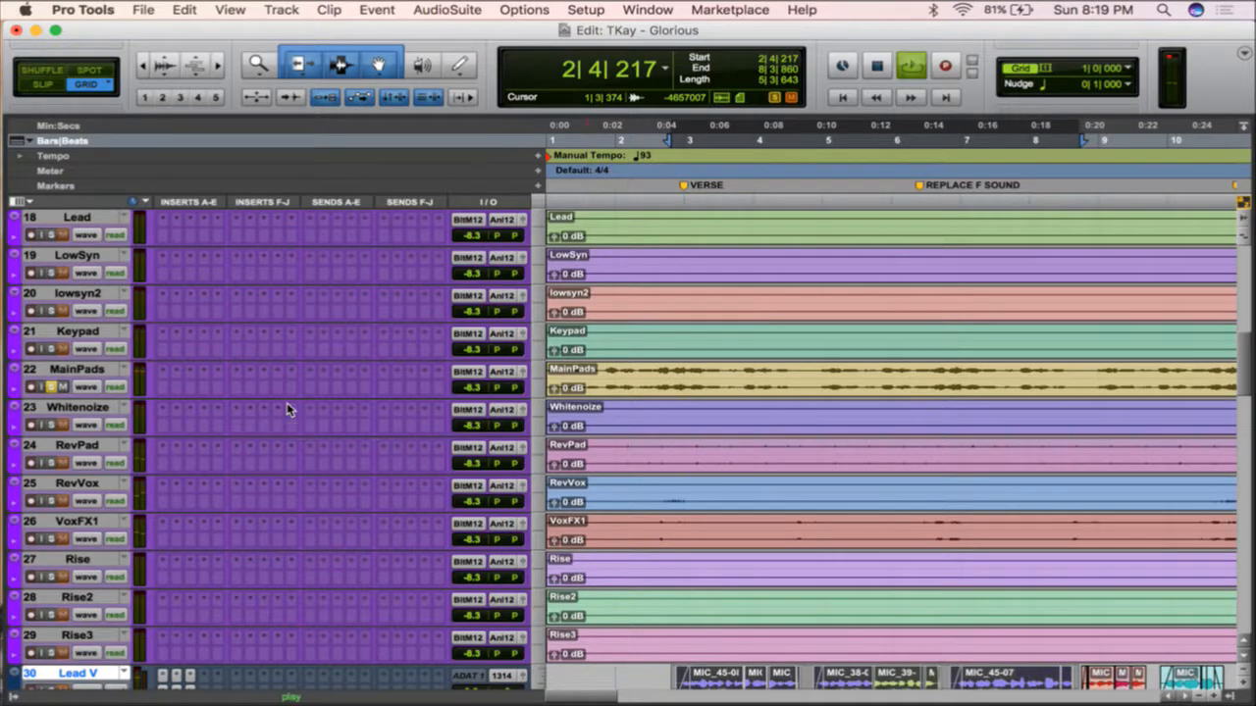
pyautogui.click(177, 371)
pyautogui.moveTo(263, 424)
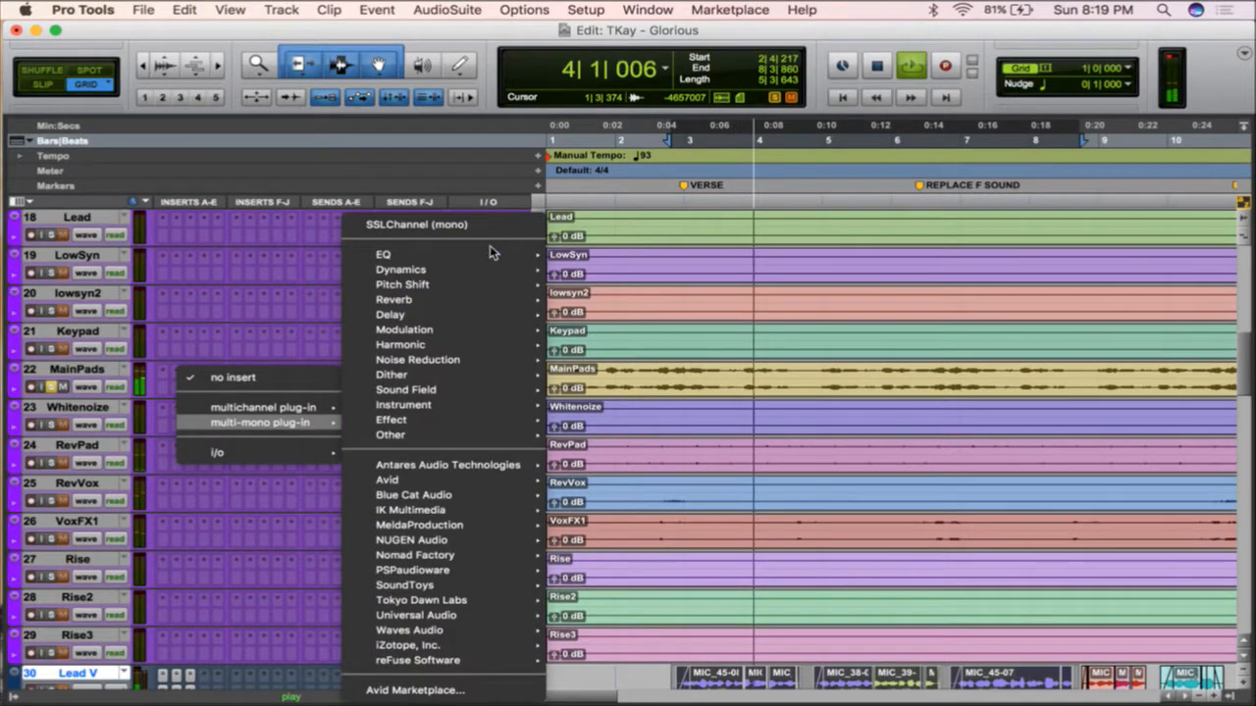
pyautogui.moveTo(491, 253)
pyautogui.click(668, 137)
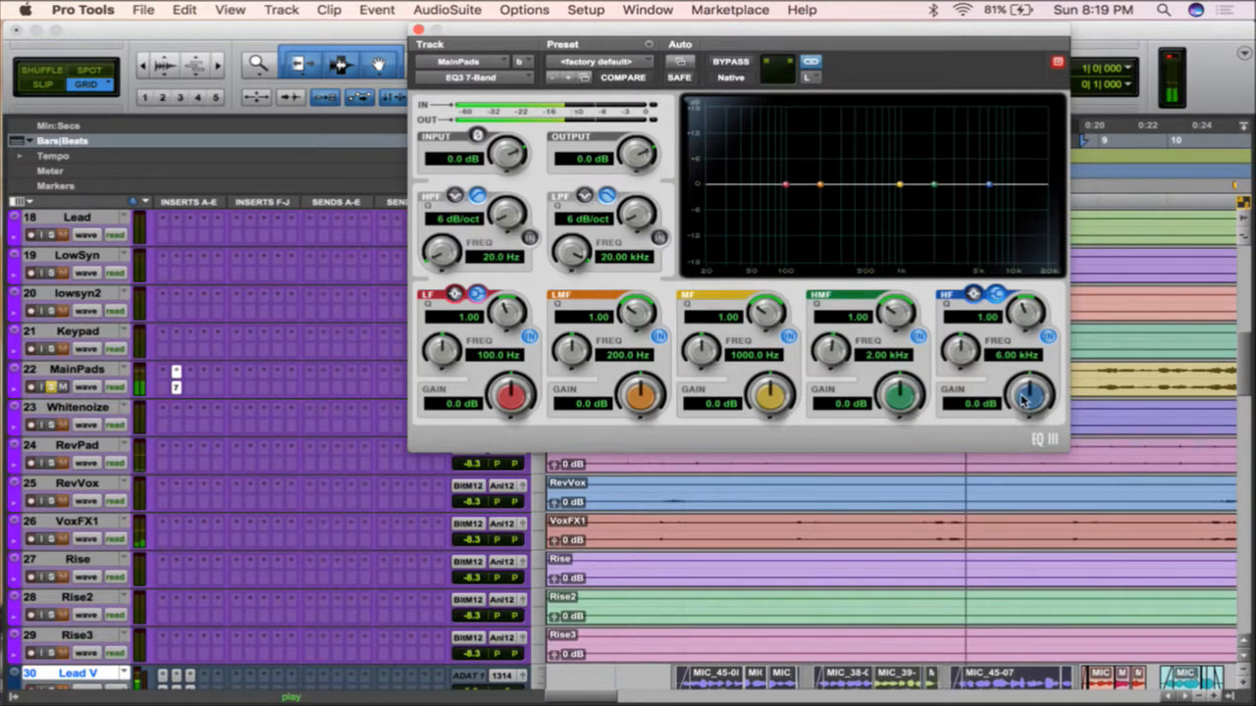
# - Boost the MainPads EQ's HF band by 2.6 dB at 8.30 kHz and cut its HMF band by 5.2 dB
pyautogui.moveTo(1023, 383); pyautogui.dragTo(976, 319)
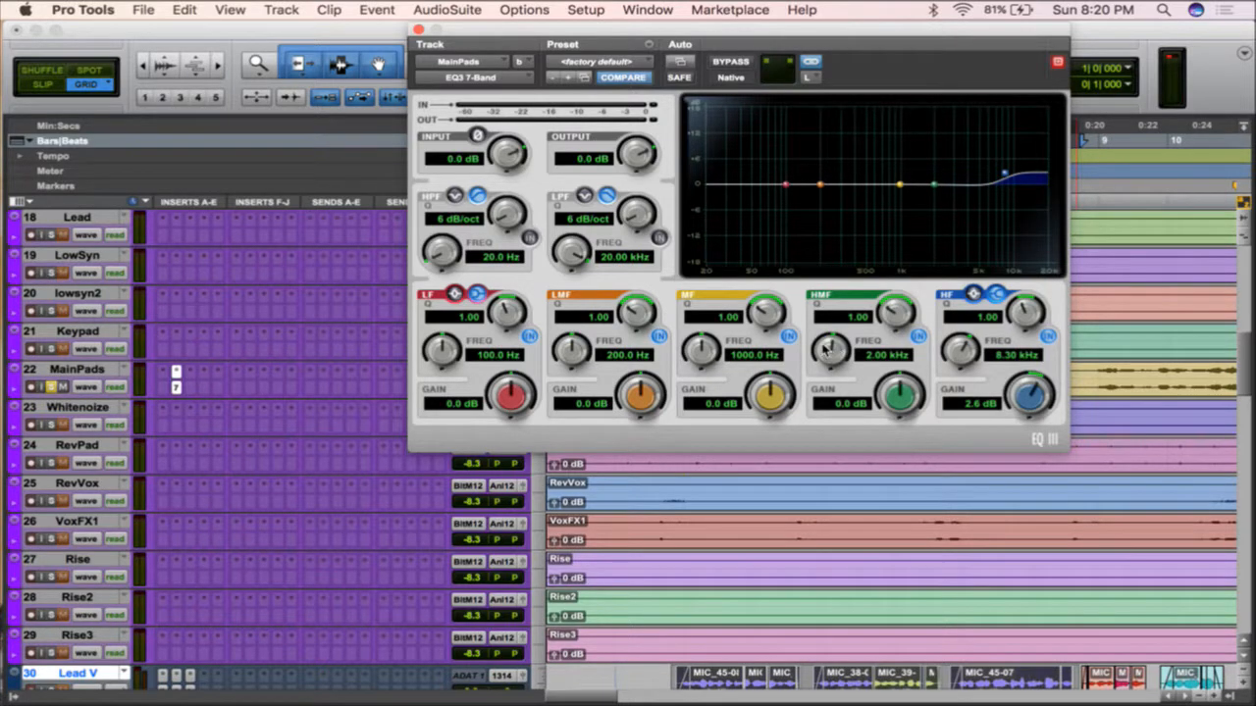
pyautogui.moveTo(824, 306); pyautogui.dragTo(820, 315)
pyautogui.moveTo(910, 388)
pyautogui.mouseDown()
pyautogui.moveTo(909, 412)
pyautogui.moveTo(909, 400)
pyautogui.mouseUp()
pyautogui.press('space')
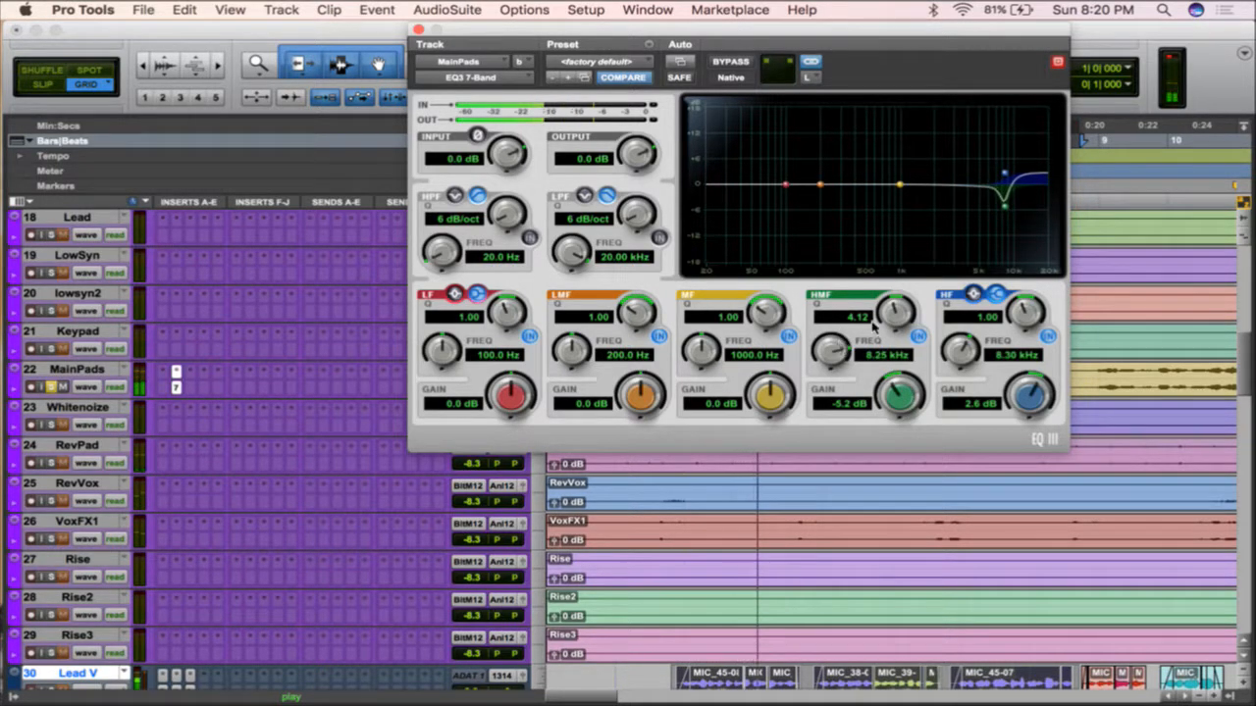
# - Retune the HMF band to about 3.88 kHz with a Q of 3.98 and a gain of -5.5 dB
pyautogui.moveTo(832, 339); pyautogui.dragTo(837, 357)
pyautogui.moveTo(894, 311); pyautogui.dragTo(894, 315)
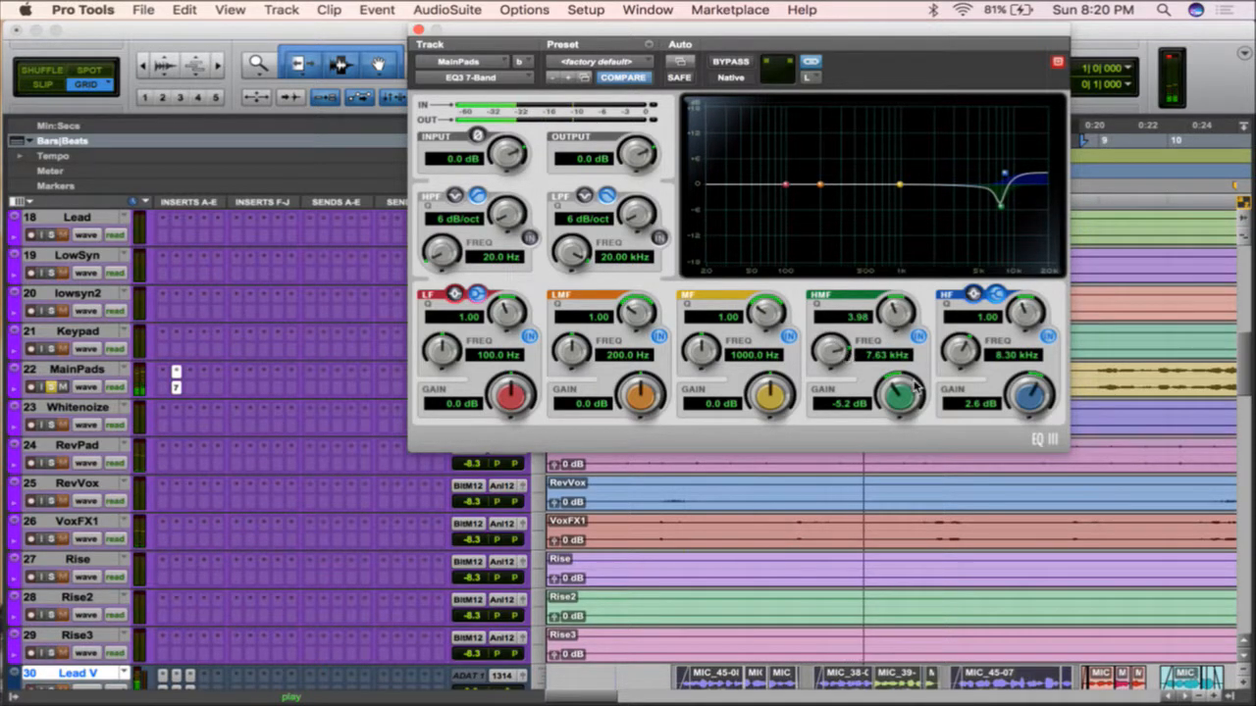
pyautogui.moveTo(914, 387); pyautogui.dragTo(916, 392)
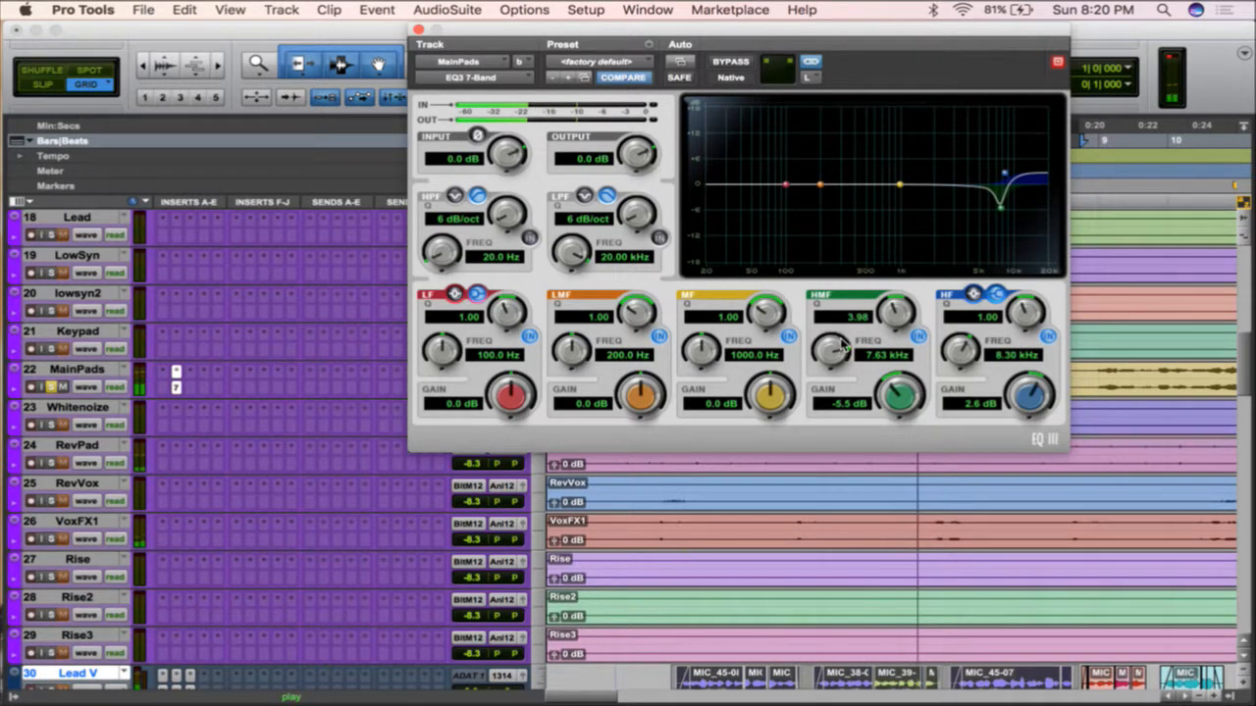
pyautogui.moveTo(834, 351); pyautogui.dragTo(826, 429)
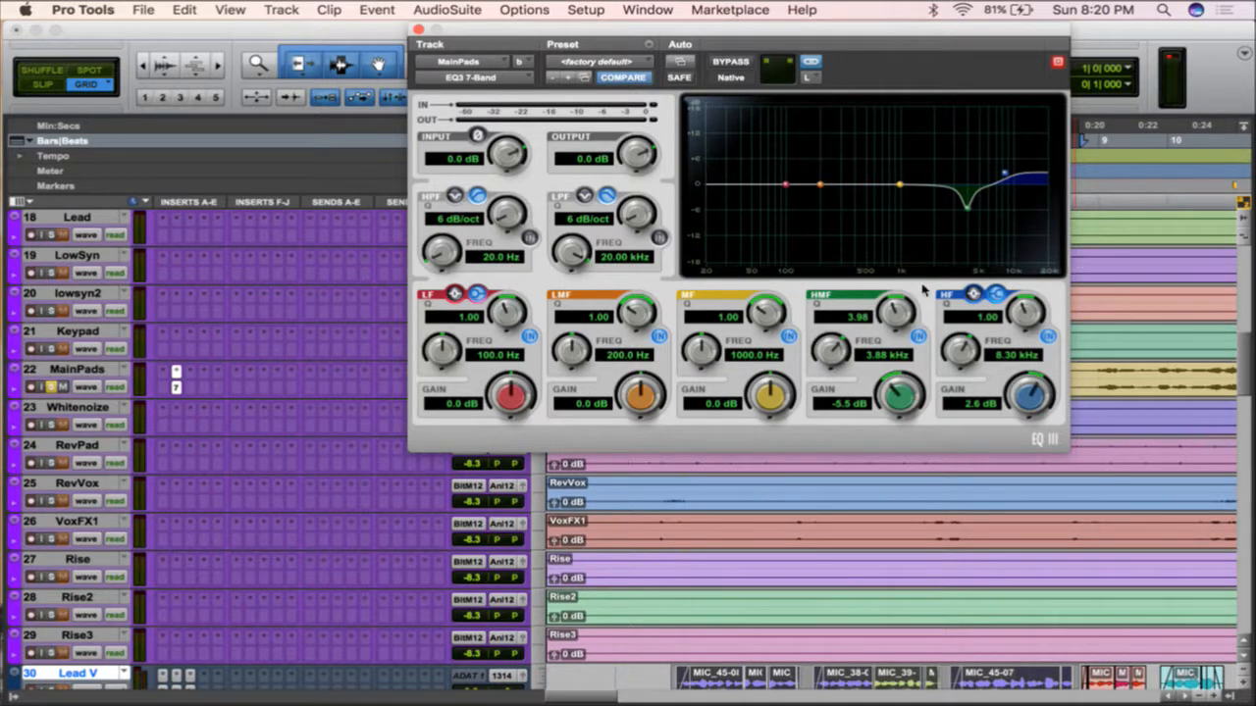
# - Move the HMF cut to 2.15 kHz during playback, with a Q of 4.37 and a gain of -6.6 dB
pyautogui.moveTo(898, 310)
pyautogui.mouseDown()
pyautogui.moveTo(900, 326)
pyautogui.moveTo(900, 289)
pyautogui.mouseUp()
pyautogui.moveTo(830, 355); pyautogui.dragTo(833, 464)
pyautogui.press('space')
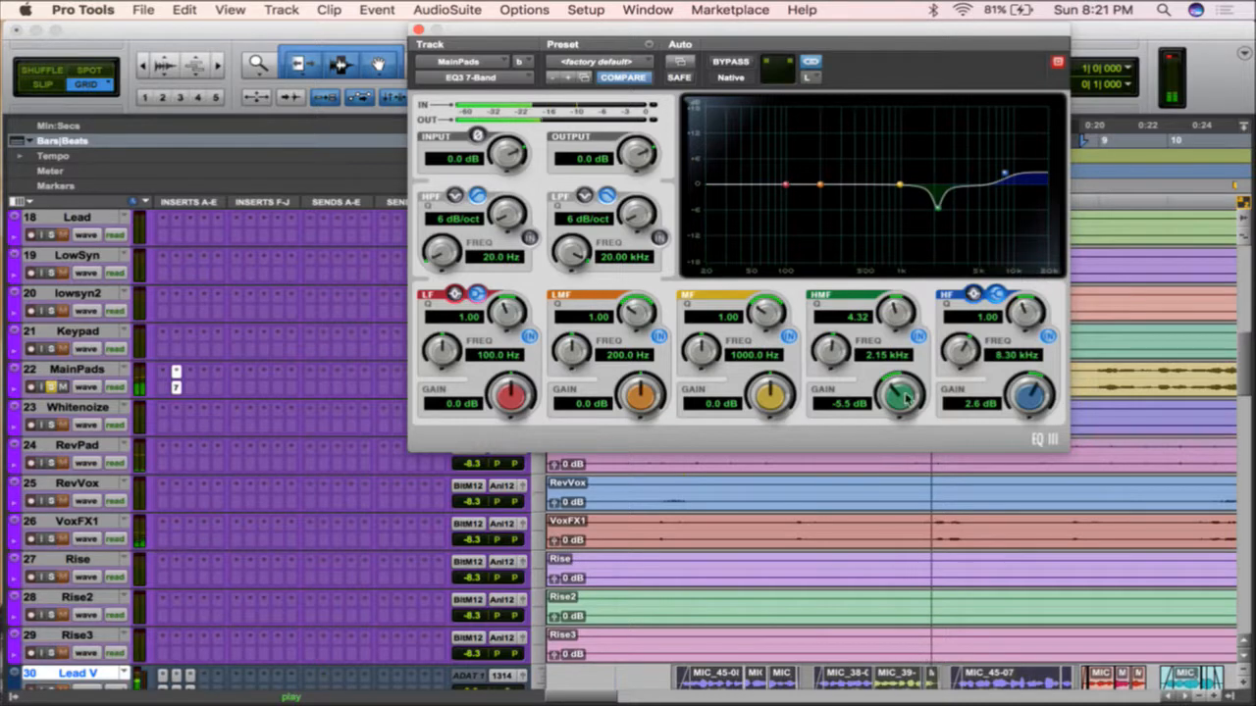
pyautogui.moveTo(901, 395); pyautogui.dragTo(901, 402)
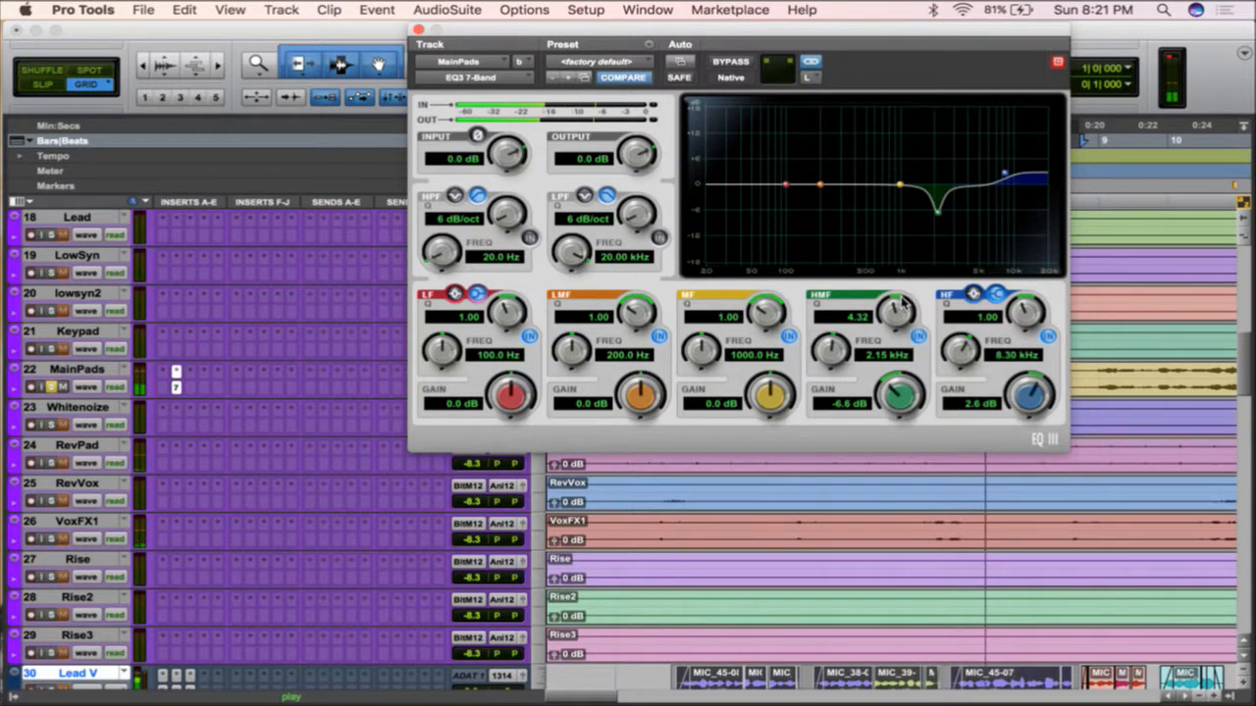
pyautogui.moveTo(897, 312); pyautogui.dragTo(898, 310)
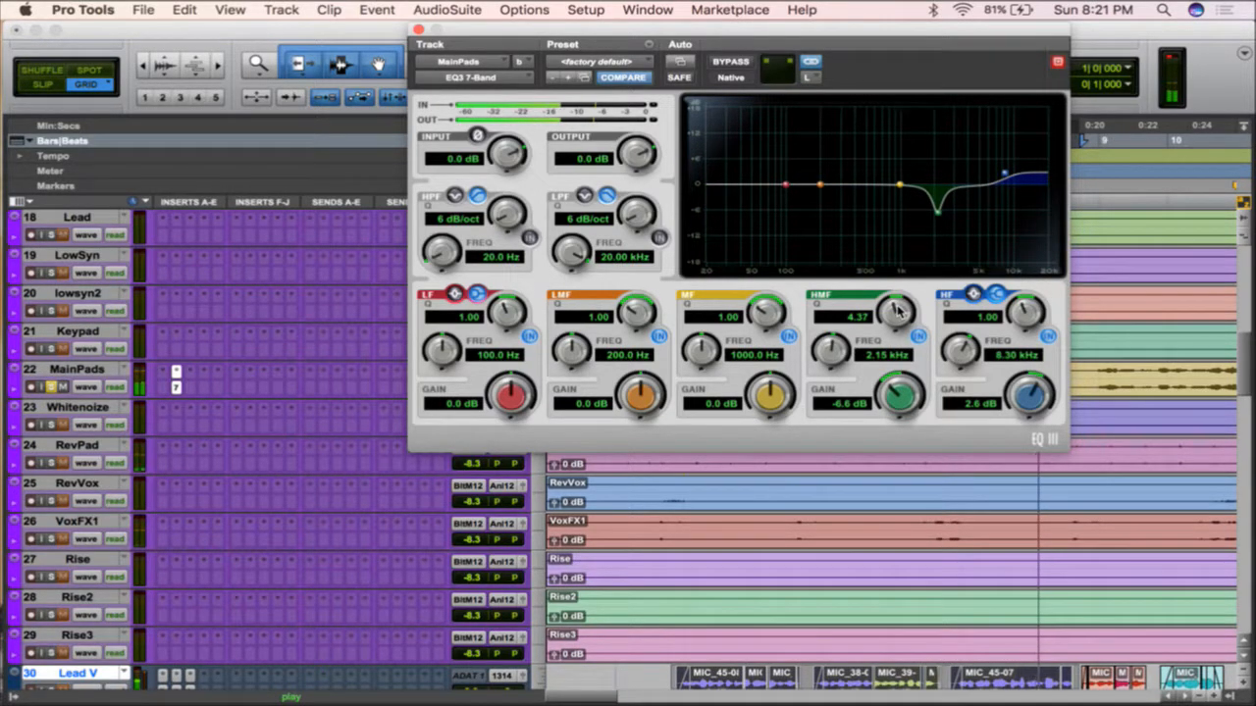
# - Enable the MainPads EQ's high-pass filter with an 18 dB/oct slope and a frequency of 103.9 Hz
pyautogui.click(530, 235)
pyautogui.moveTo(514, 218); pyautogui.dragTo(511, 177)
pyautogui.moveTo(457, 252); pyautogui.dragTo(512, 180)
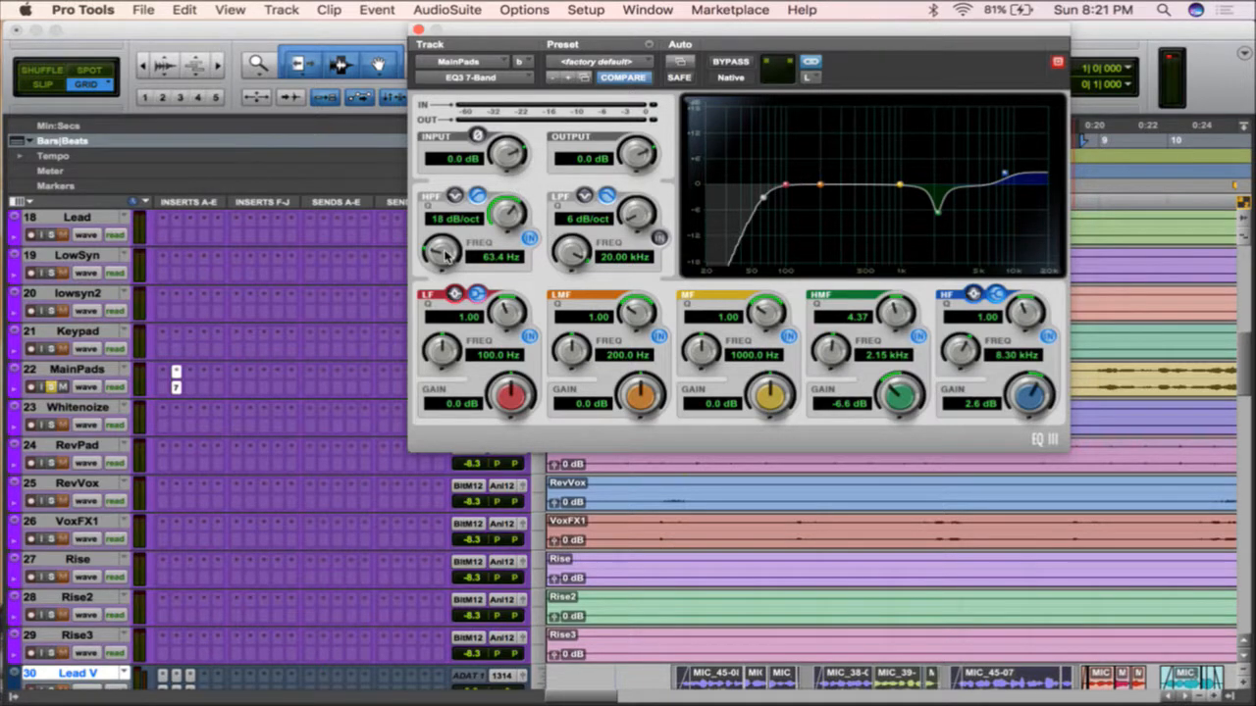
pyautogui.press('space')
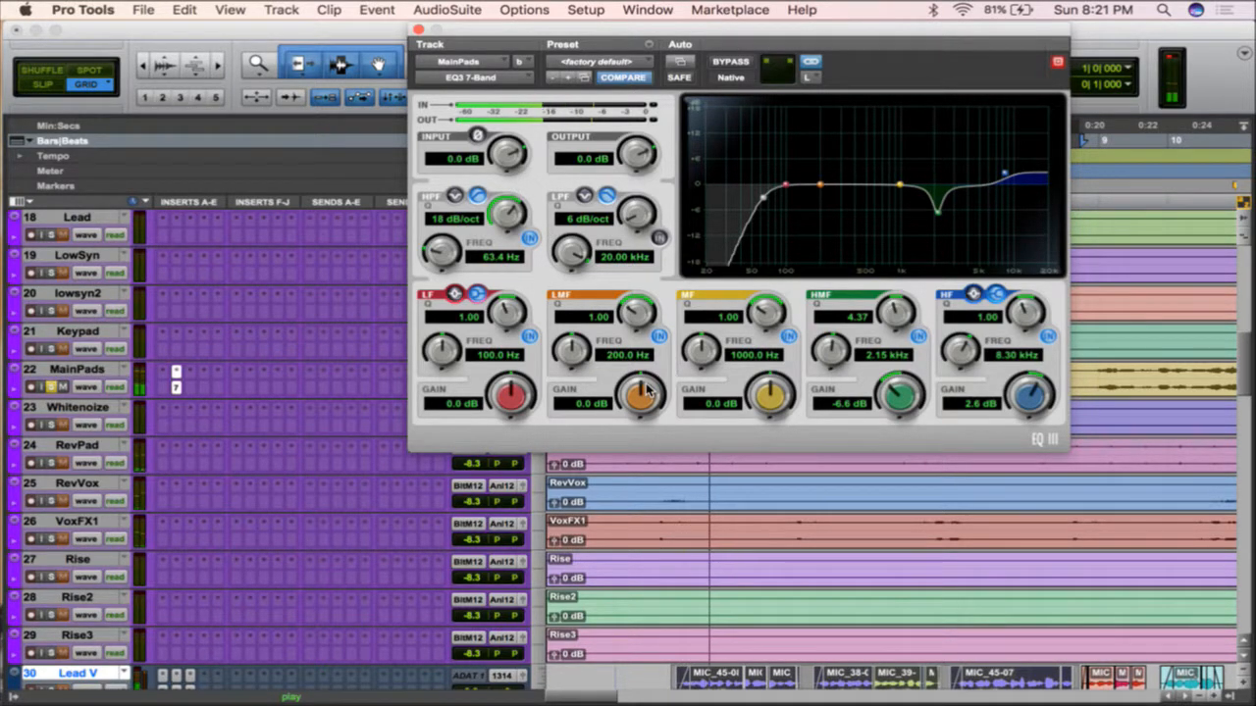
pyautogui.moveTo(466, 238); pyautogui.dragTo(466, 223)
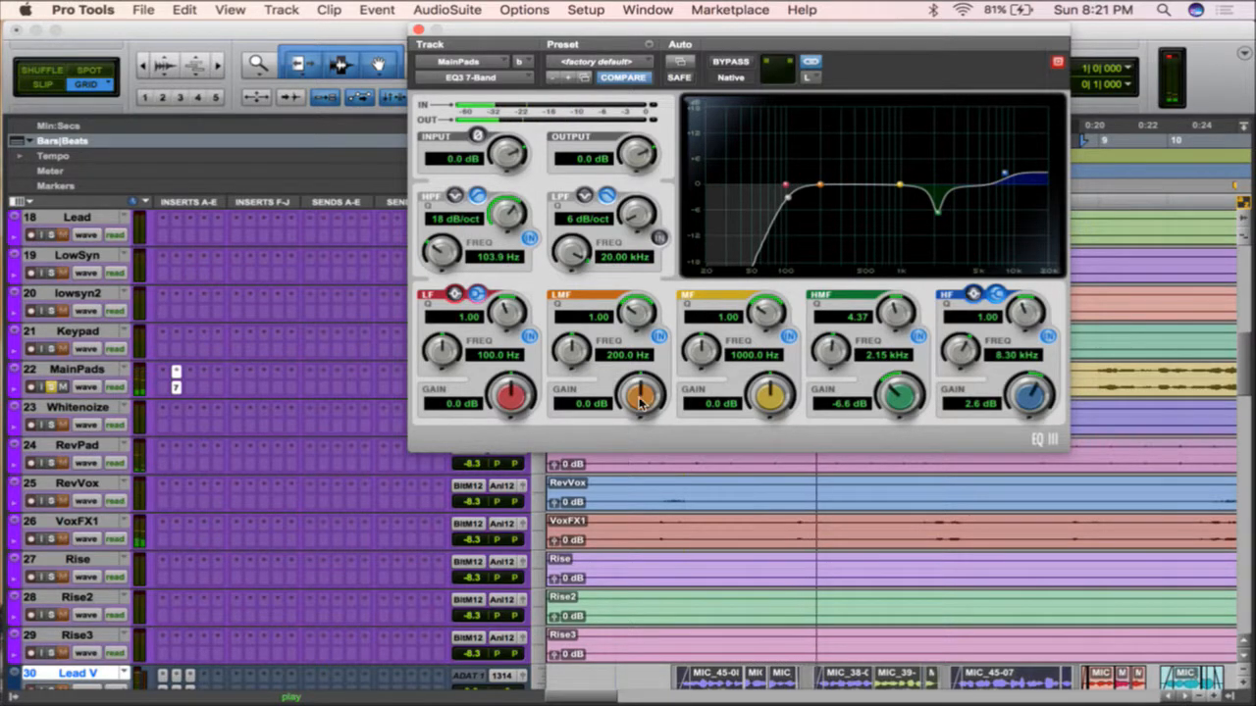
# - Lower the LMF band's gain at 200 Hz to -1.7 dB and unsolo the MainPads track
pyautogui.moveTo(638, 412); pyautogui.dragTo(638, 423)
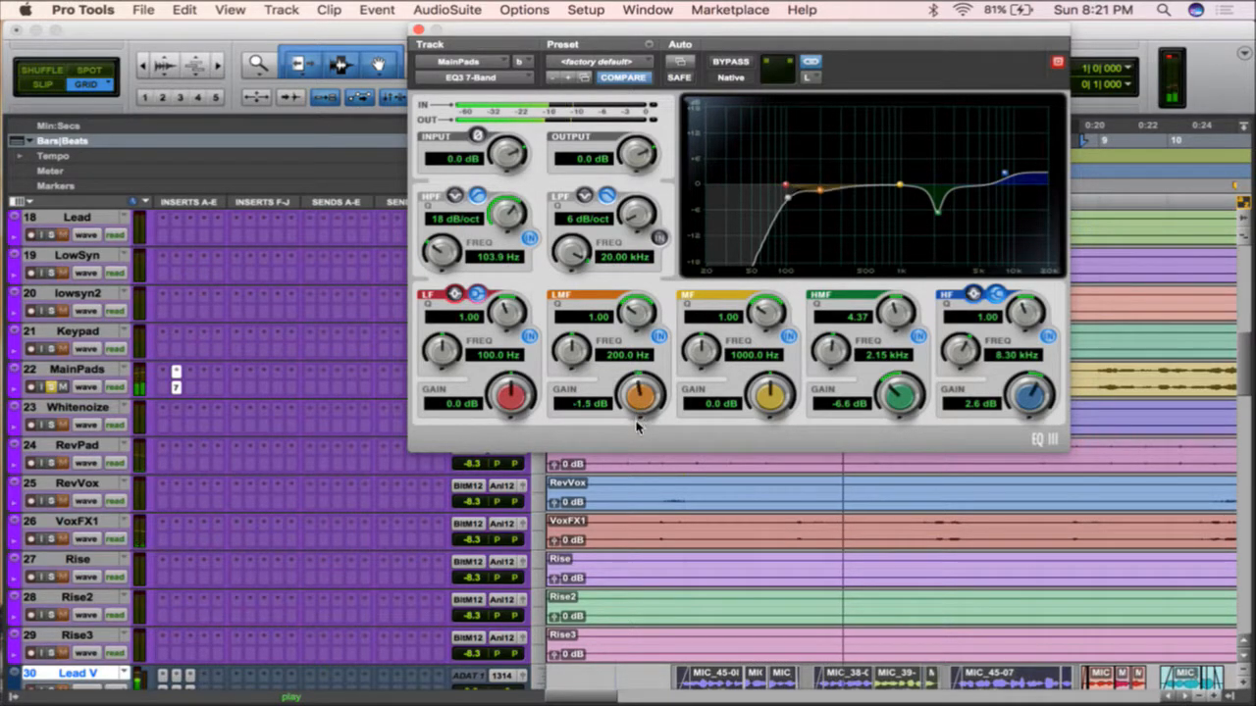
pyautogui.click(51, 385)
pyautogui.click(51, 385)
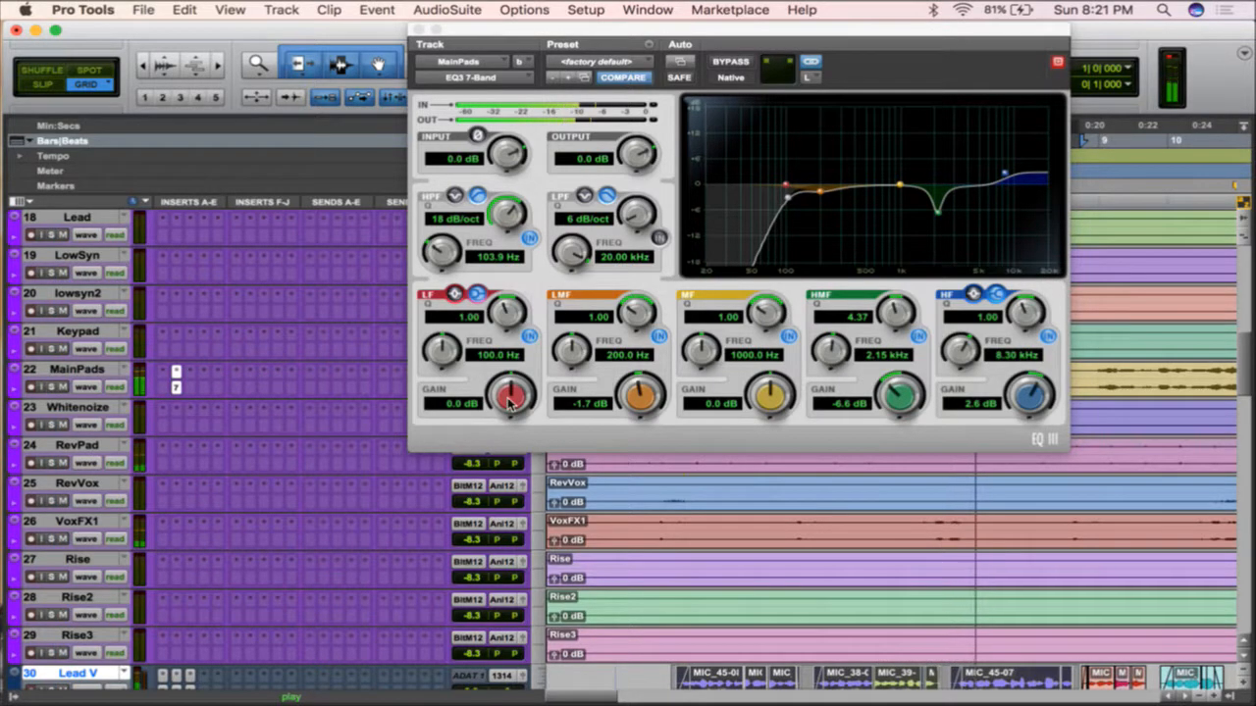
# - Boost the LF band by 4.8 dB at 282.4 Hz and play the selection in the full mix
pyautogui.moveTo(510, 396); pyautogui.dragTo(440, 305)
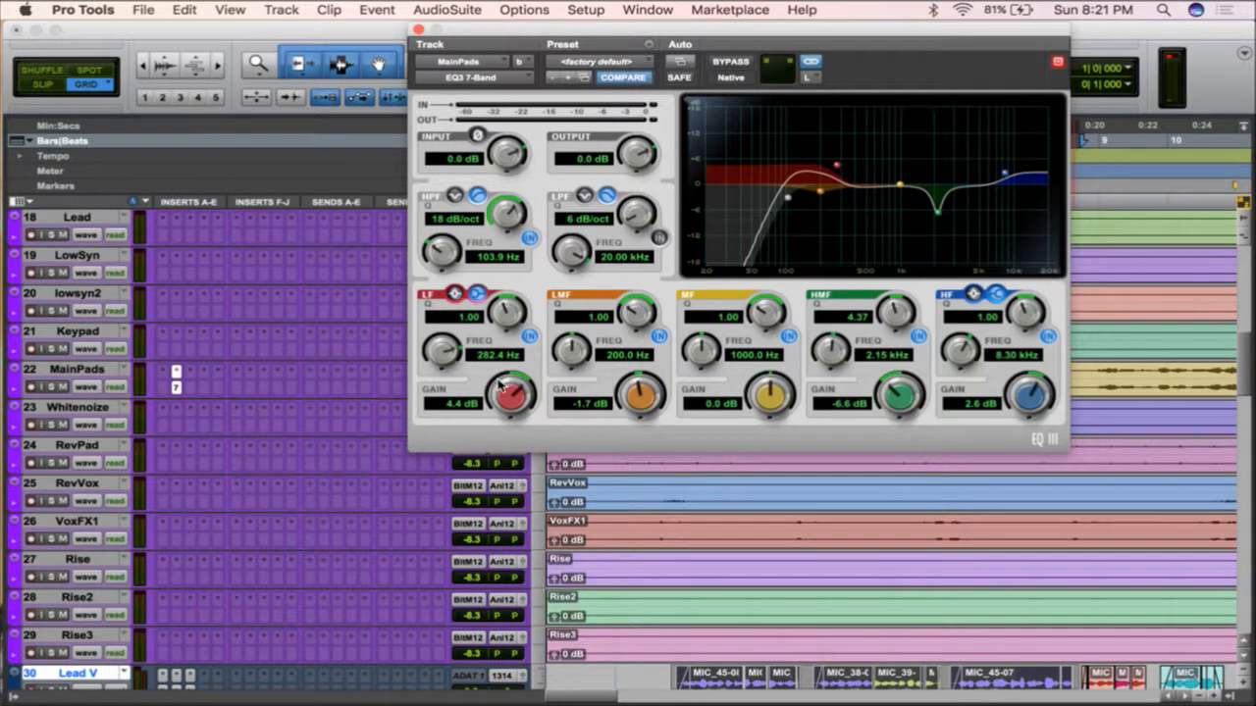
pyautogui.moveTo(500, 385); pyautogui.dragTo(502, 383)
pyautogui.press('space')
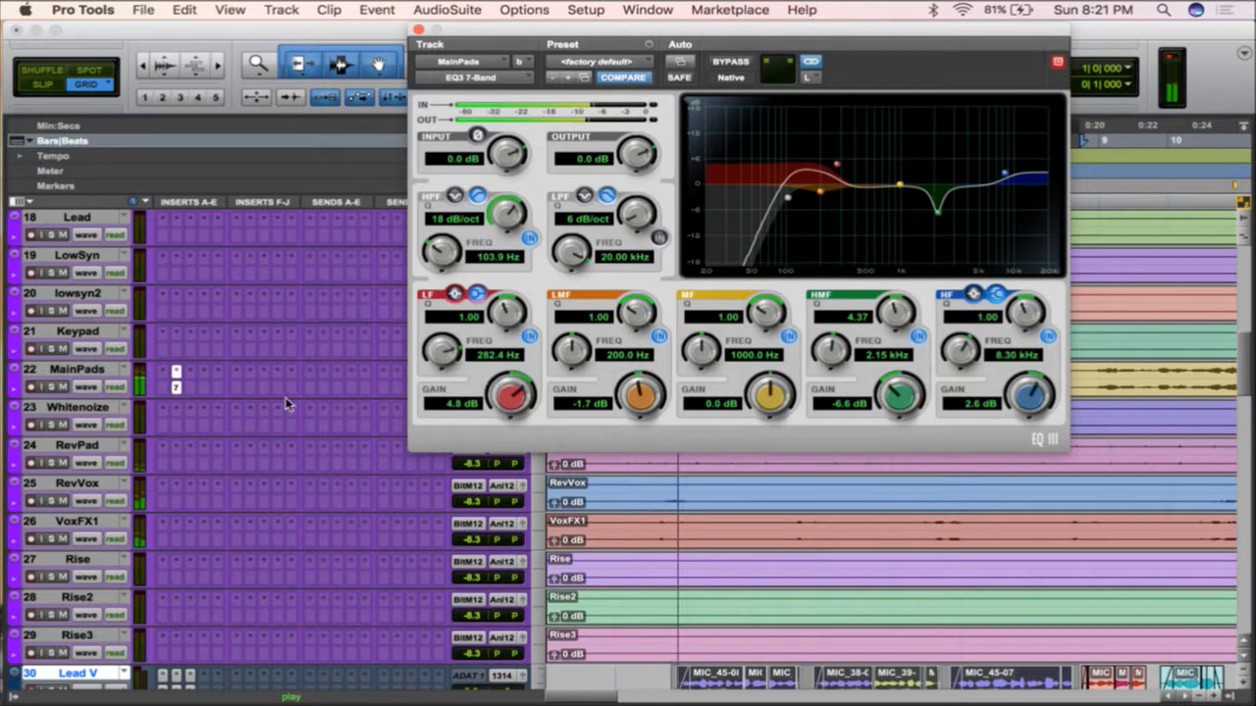
# - Insert a stereo multichannel Dyn3 Compressor/Limiter after the EQ on the MainPads track
pyautogui.click(193, 376)
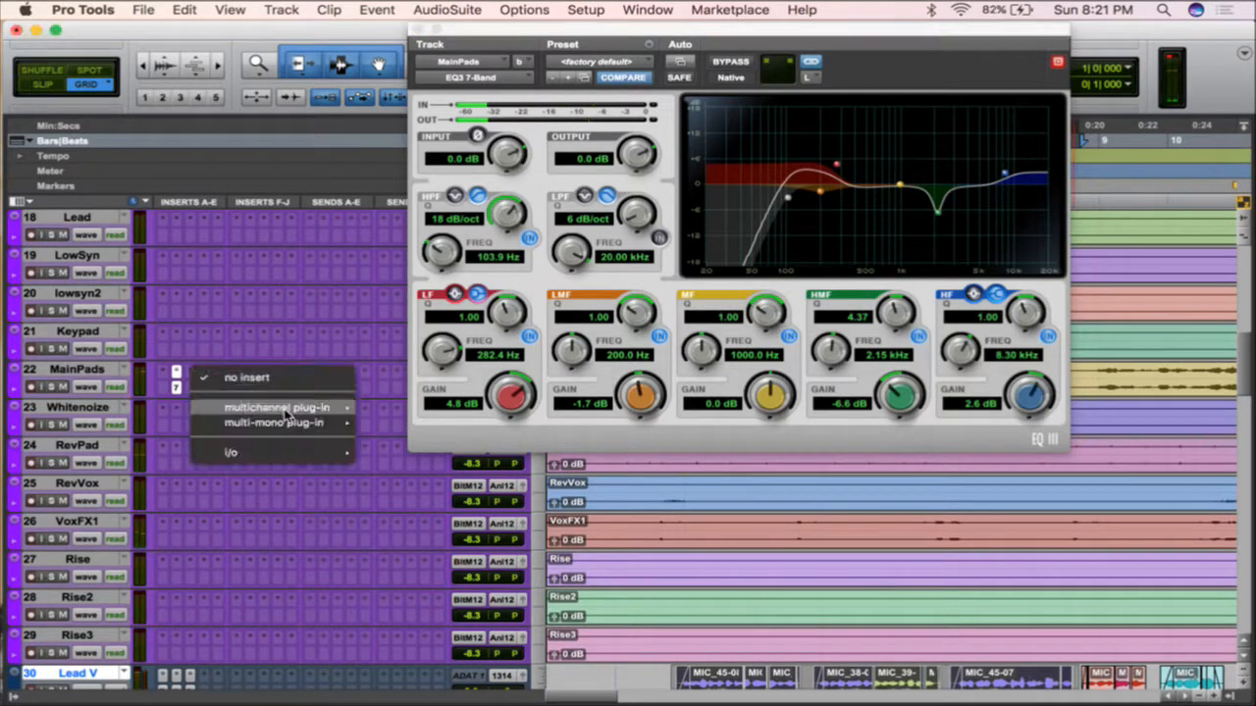
pyautogui.moveTo(284, 407)
pyautogui.moveTo(506, 185)
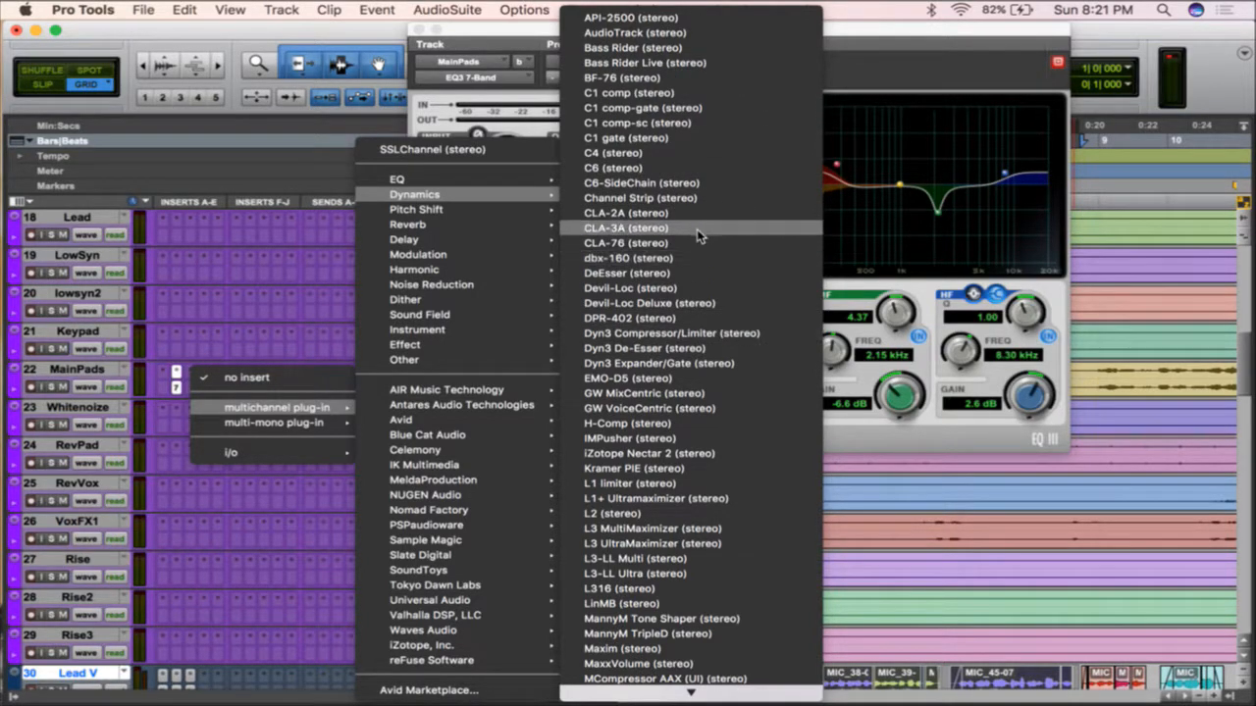
pyautogui.click(684, 334)
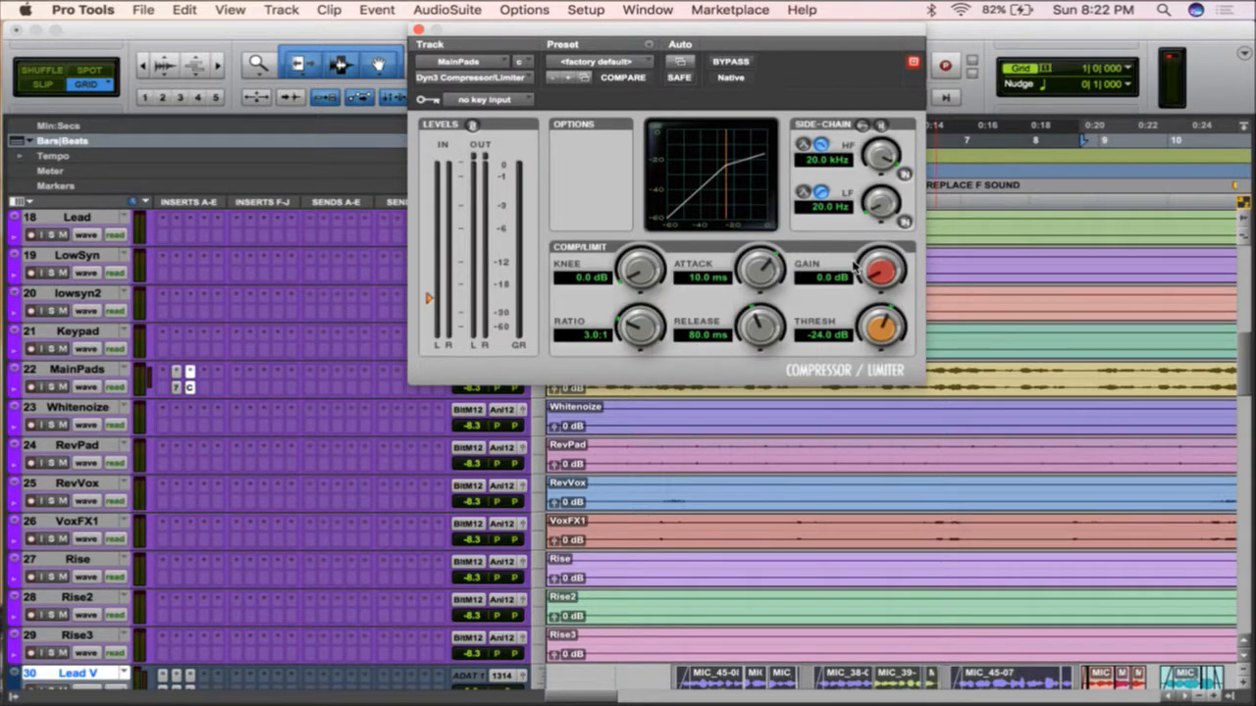
# - Set the compressor's threshold to -16.4 dB, ratio 3.6:1, gain 3.4 dB, attack 8.1 ms, release 203.9 ms and knee 1.2 dB during playback
pyautogui.press('space')
pyautogui.moveTo(881, 333); pyautogui.dragTo(881, 299)
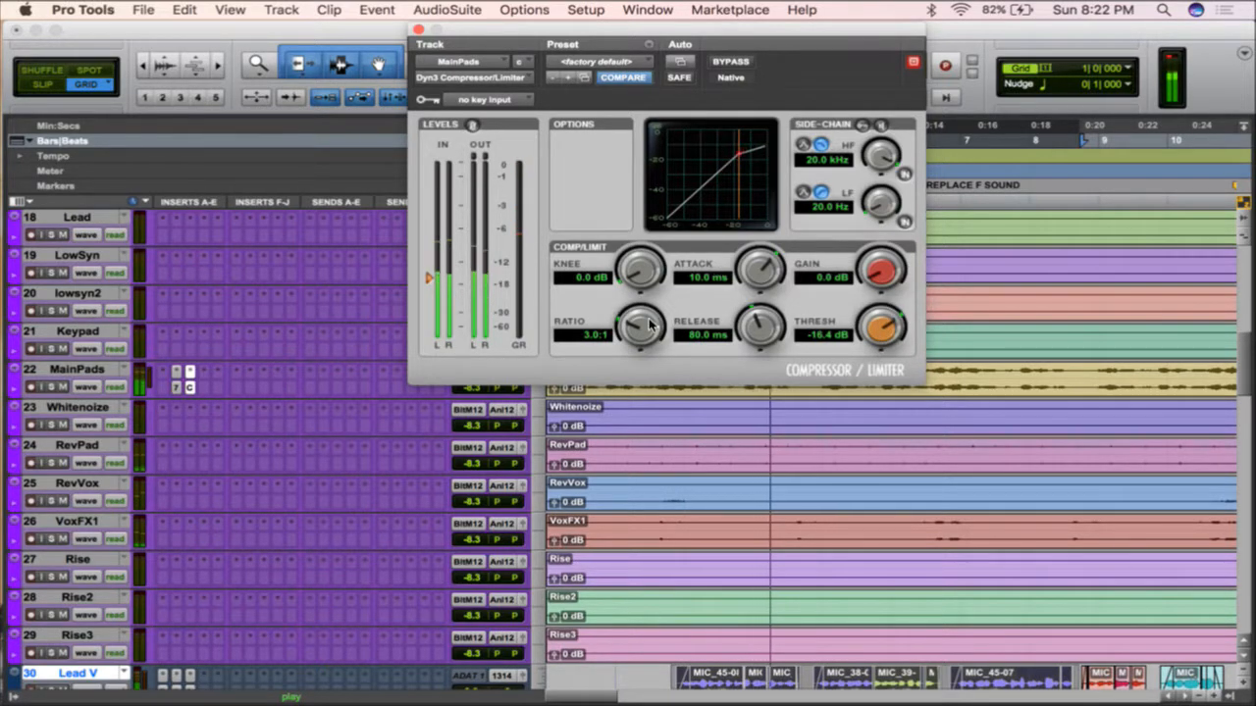
pyautogui.moveTo(649, 324); pyautogui.dragTo(649, 307)
pyautogui.moveTo(885, 271); pyautogui.dragTo(886, 238)
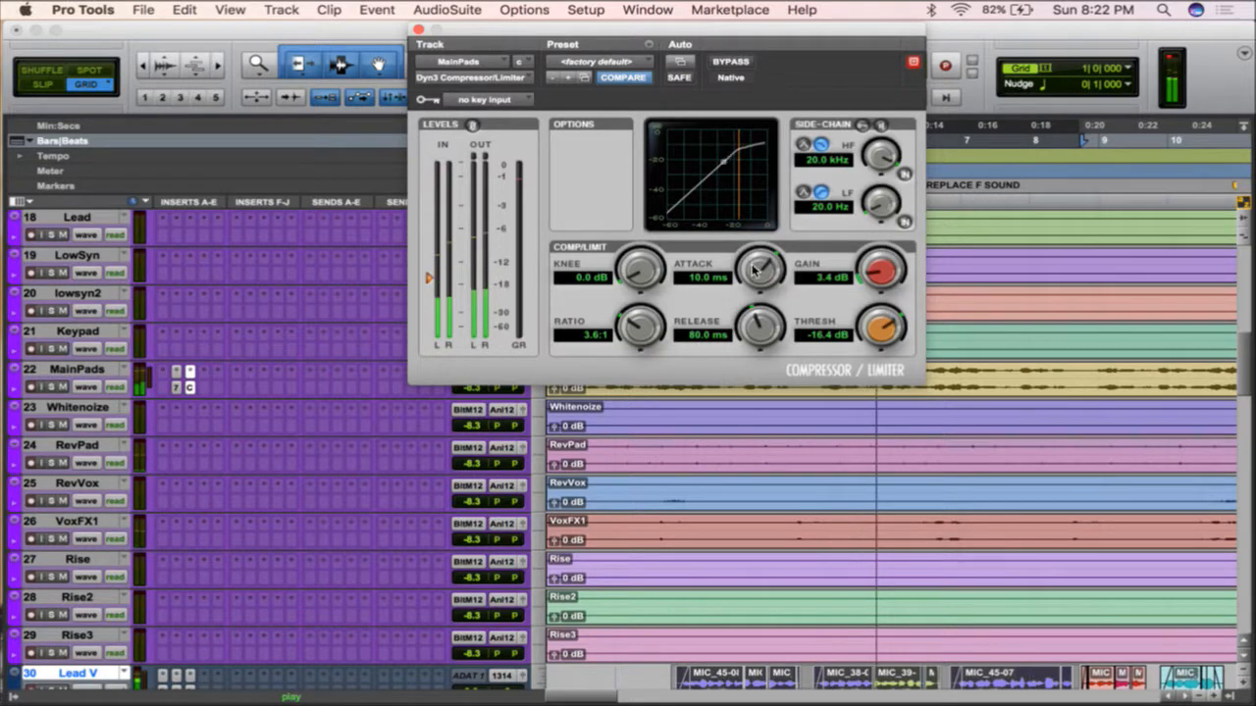
pyautogui.moveTo(754, 271)
pyautogui.mouseDown()
pyautogui.moveTo(763, 296)
pyautogui.moveTo(763, 281)
pyautogui.mouseUp()
pyautogui.moveTo(651, 272); pyautogui.dragTo(651, 262)
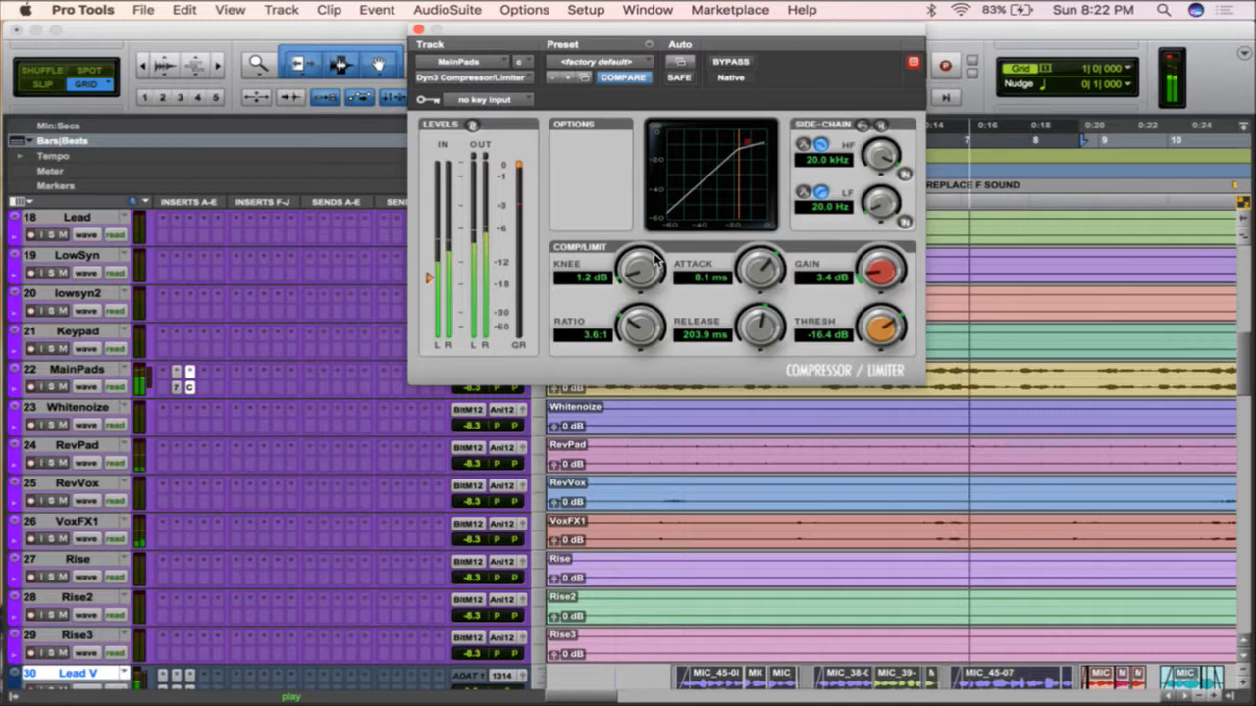
# - Compare the MainPads compressor against bypass in the full mix and stop playback
pyautogui.click(728, 62)
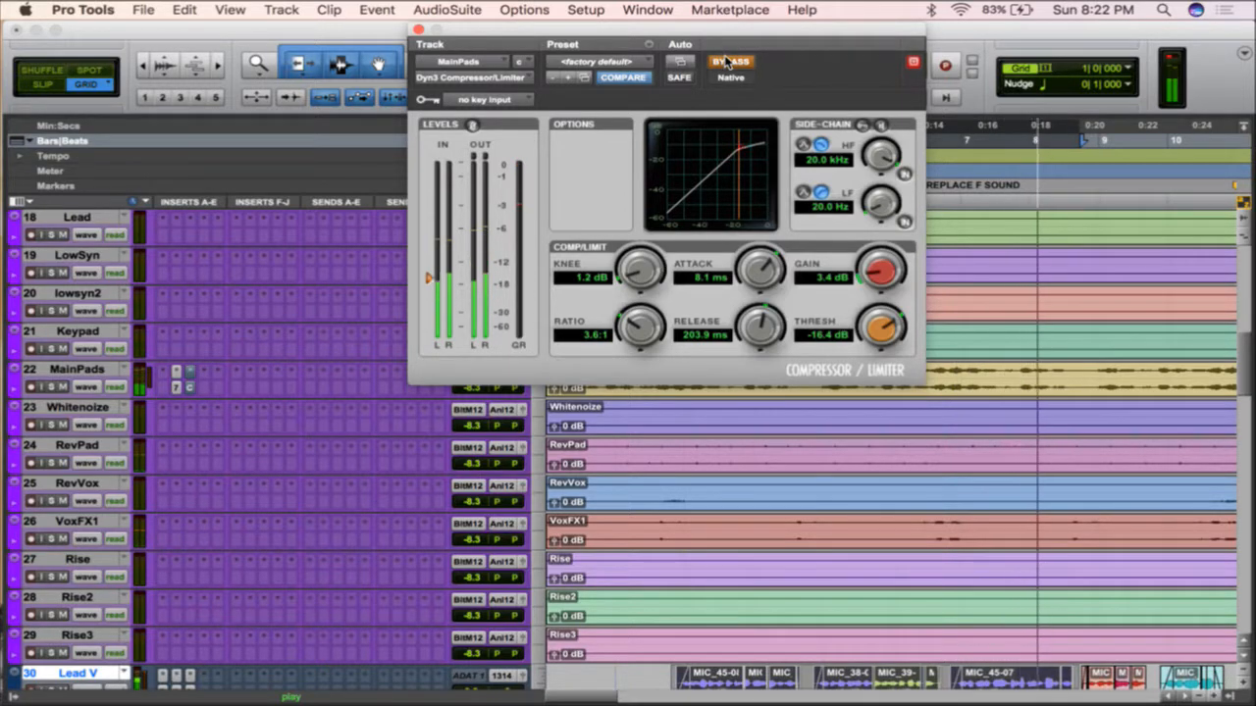
pyautogui.click(728, 61)
pyautogui.press('space')
# - Solo the MainPads track, compare its compressor against bypass during playback, and close the plug-in
pyautogui.click(52, 387)
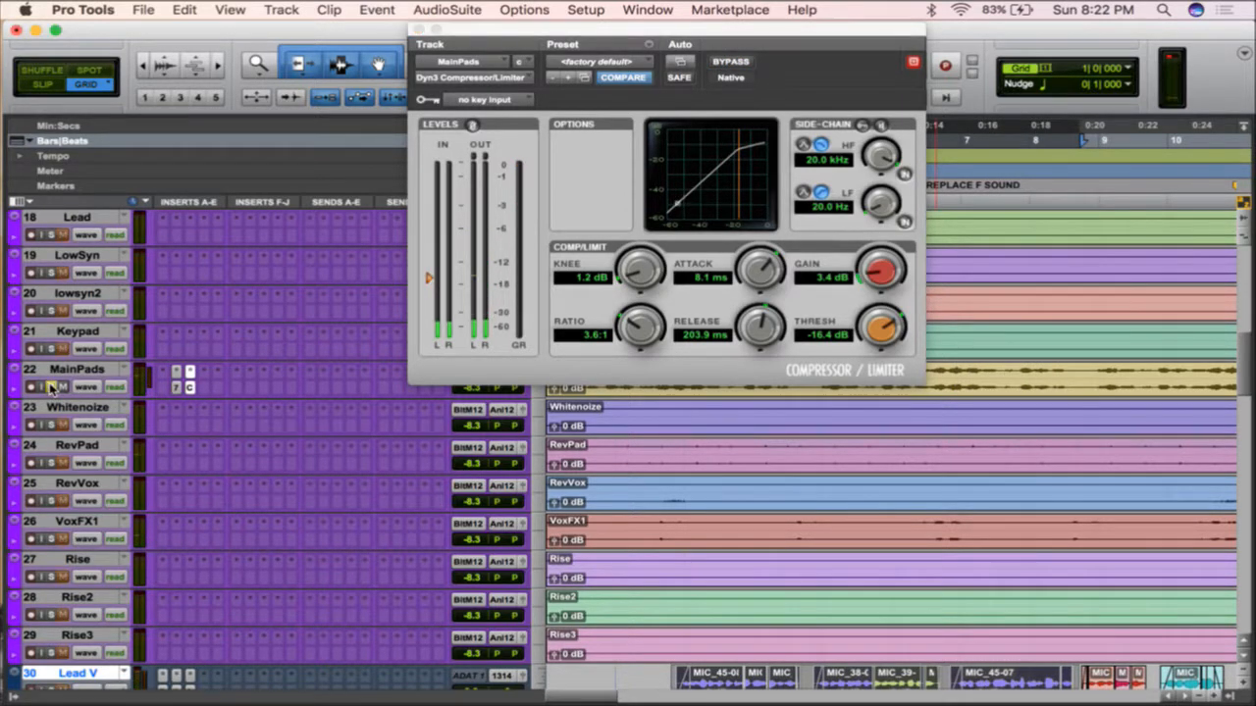
pyautogui.press('space')
pyautogui.click(732, 62)
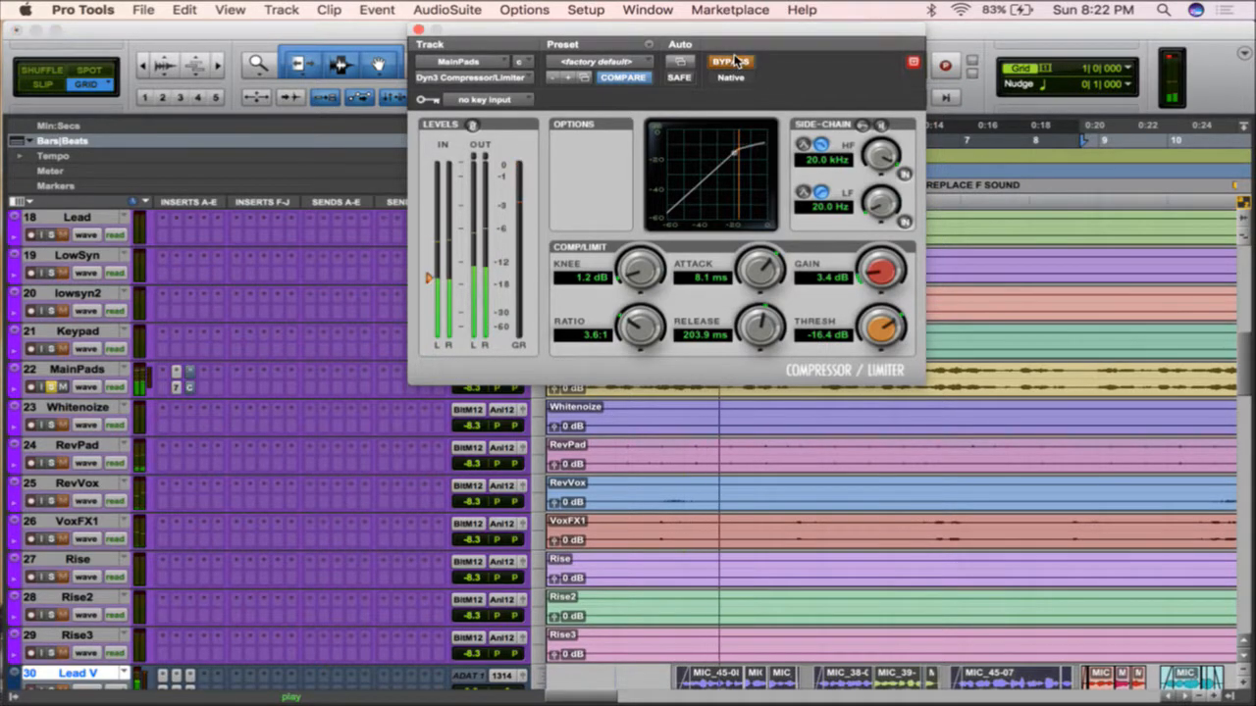
pyautogui.click(733, 61)
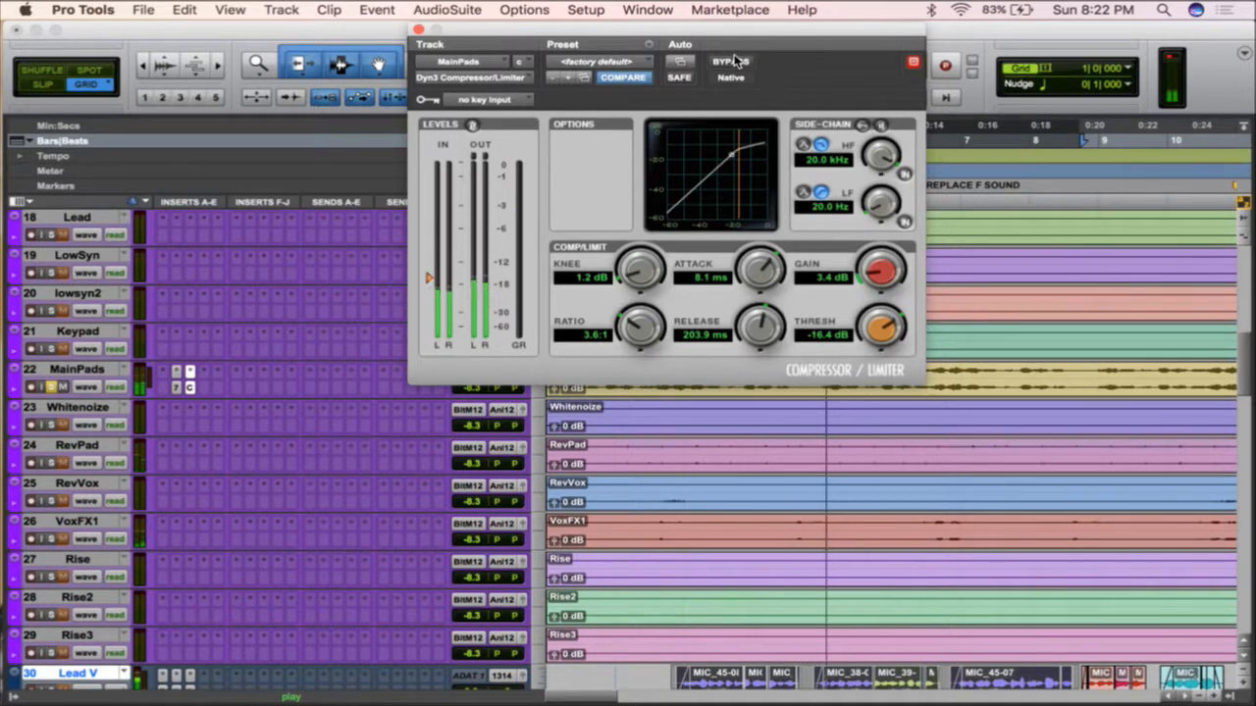
pyautogui.click(734, 60)
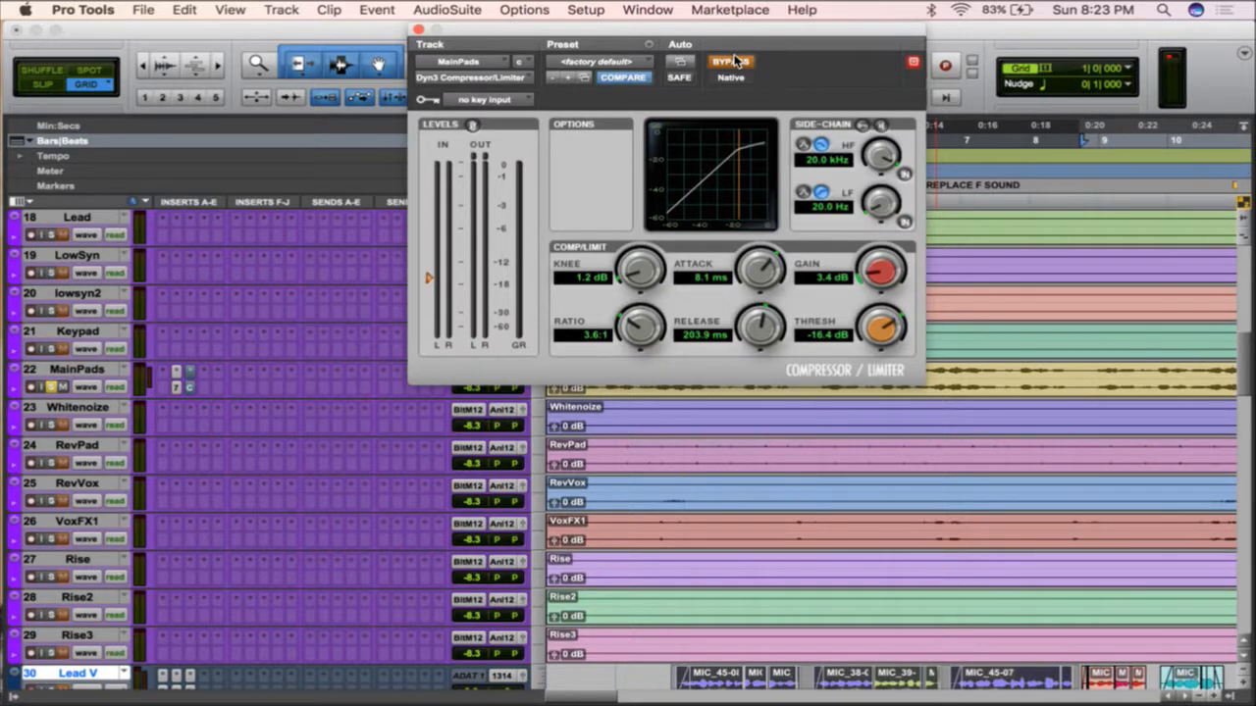
pyautogui.click(734, 61)
pyautogui.press('space')
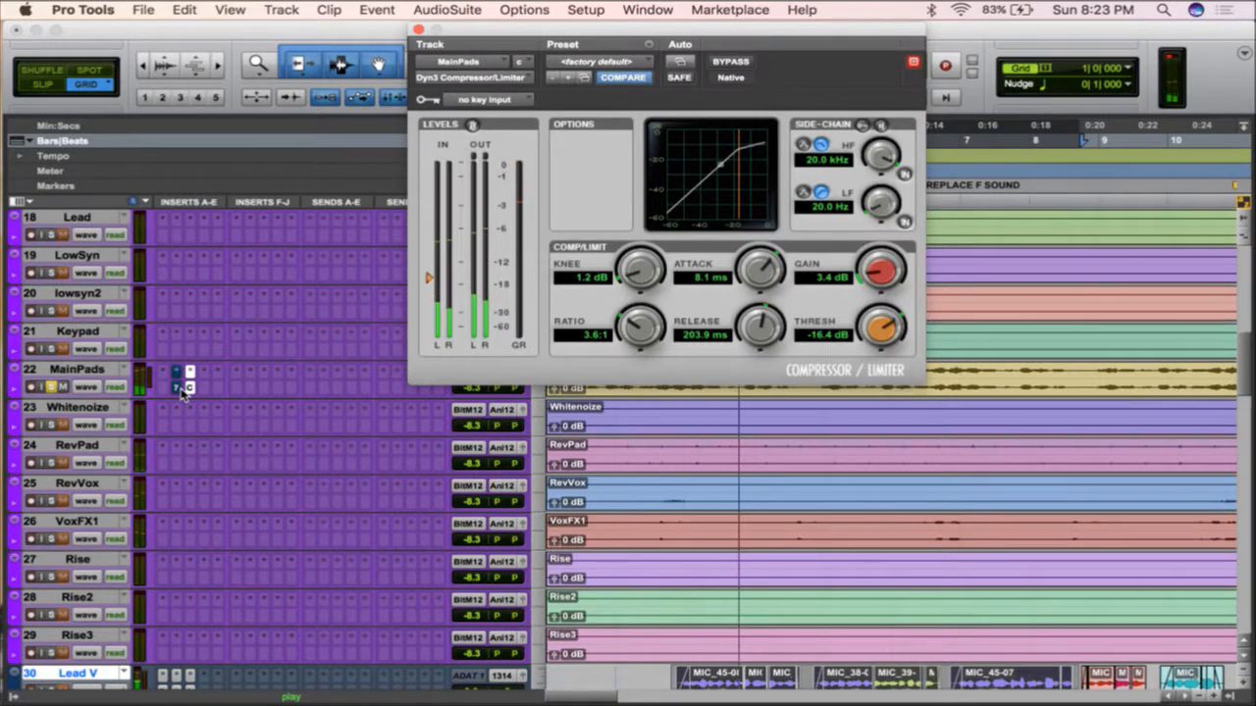
pyautogui.press('space')
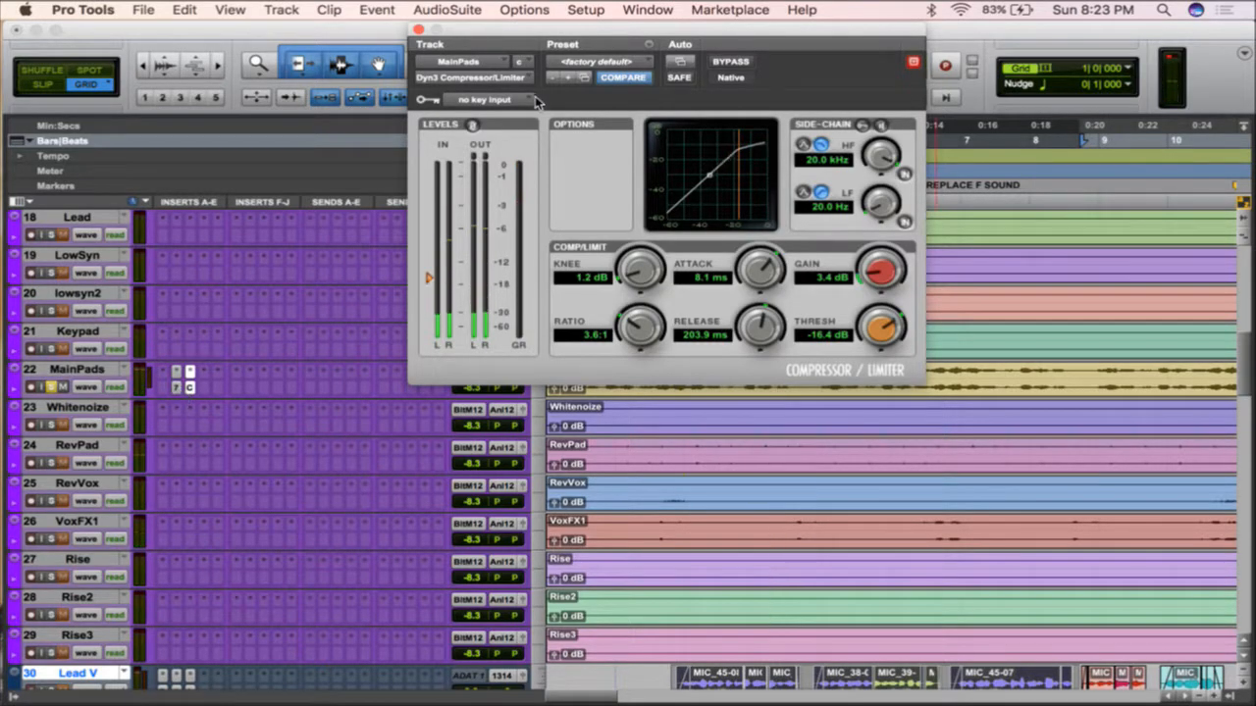
pyautogui.click(419, 30)
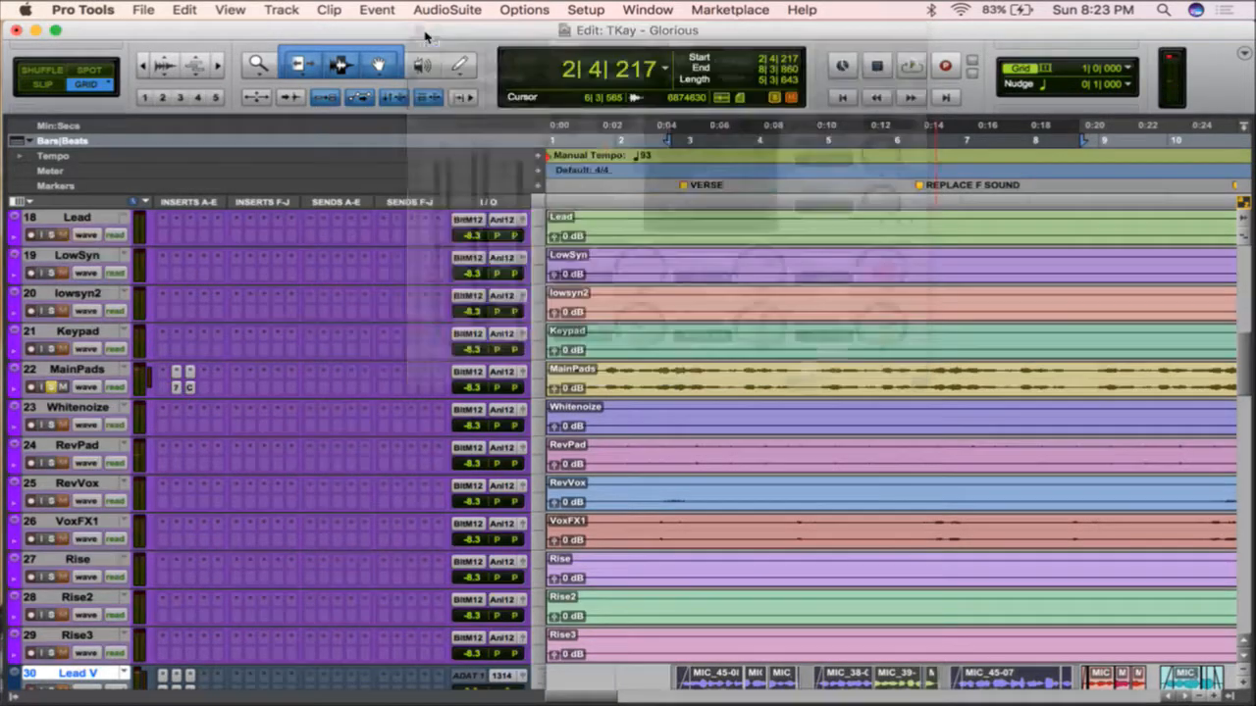
# - Take the MainPads track out of solo and play the full mix, stopping playback at the end of the listen
pyautogui.click(52, 386)
pyautogui.press('space')
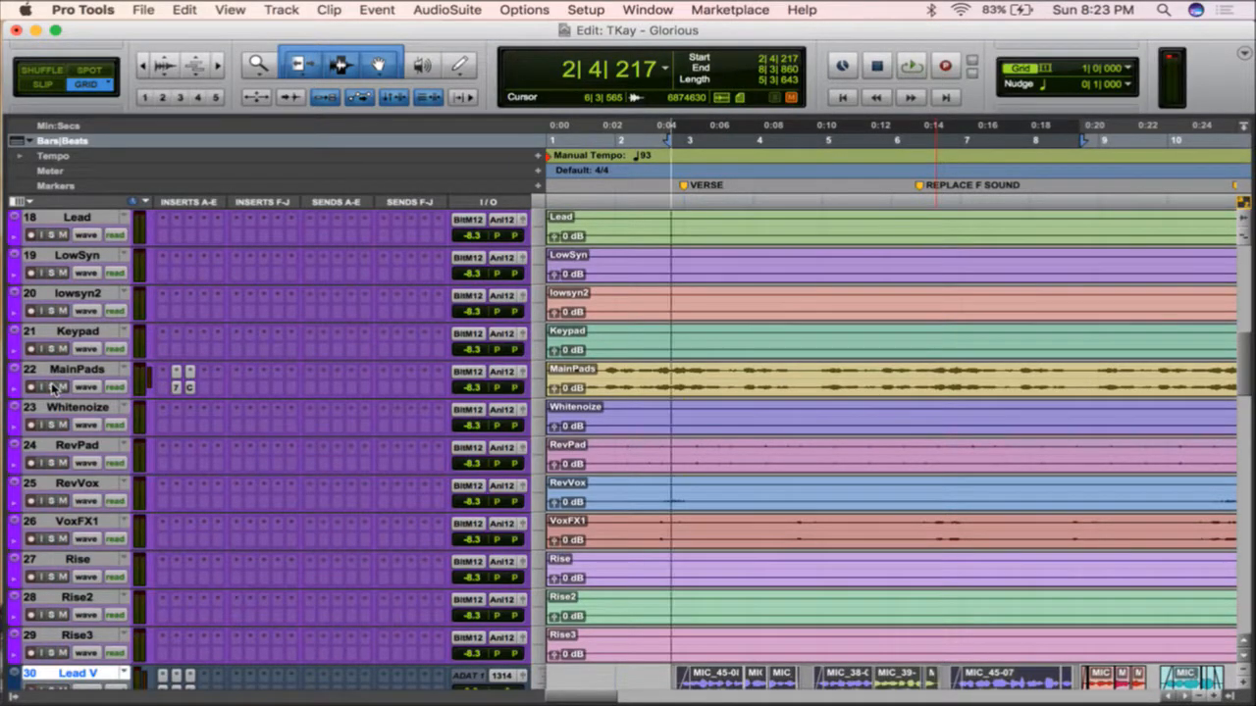
pyautogui.scroll(-4, 785, 502)
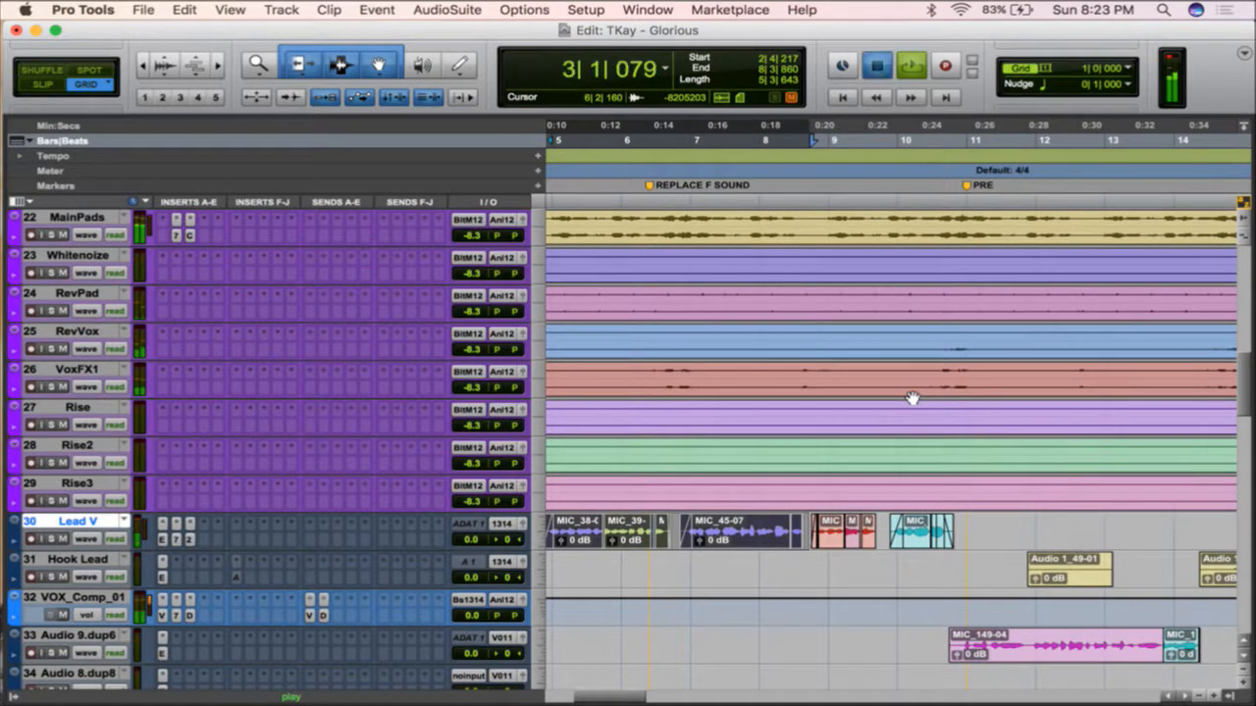
pyautogui.press('space')
pyautogui.hscroll(10, 913, 397)
pyautogui.scroll(-1, 913, 397)
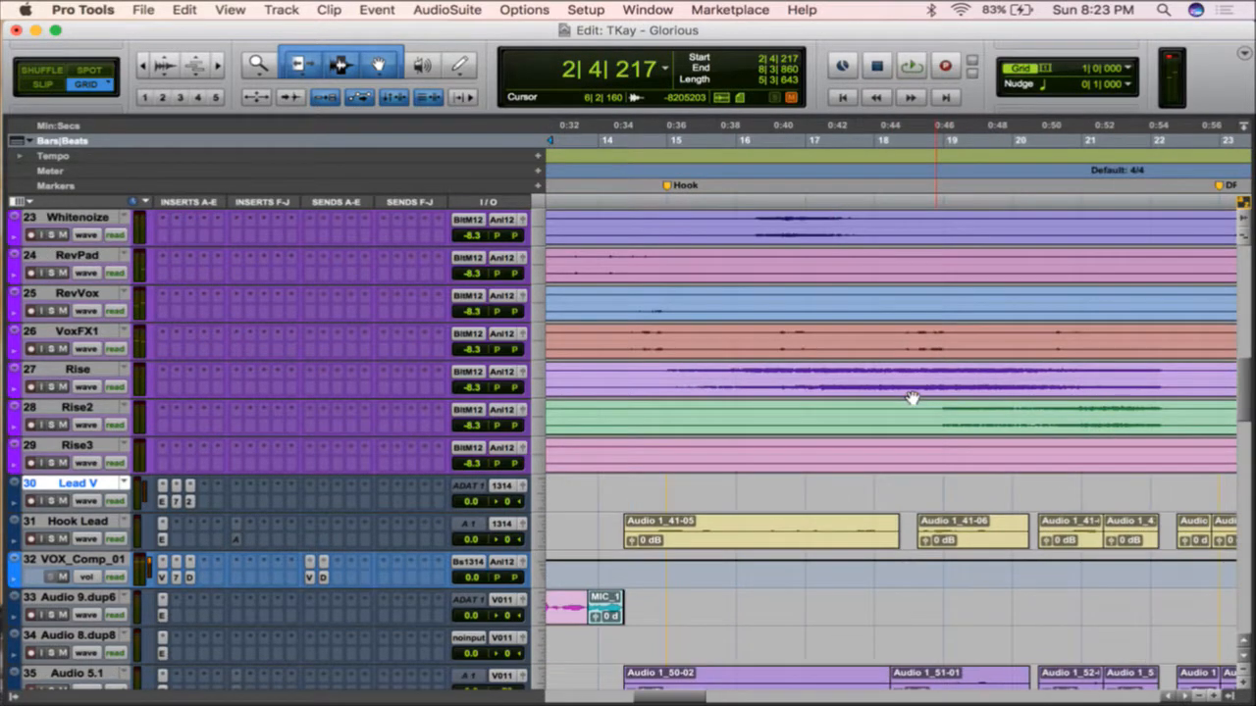
pyautogui.hscroll(-10, 912, 397)
pyautogui.scroll(1, 913, 398)
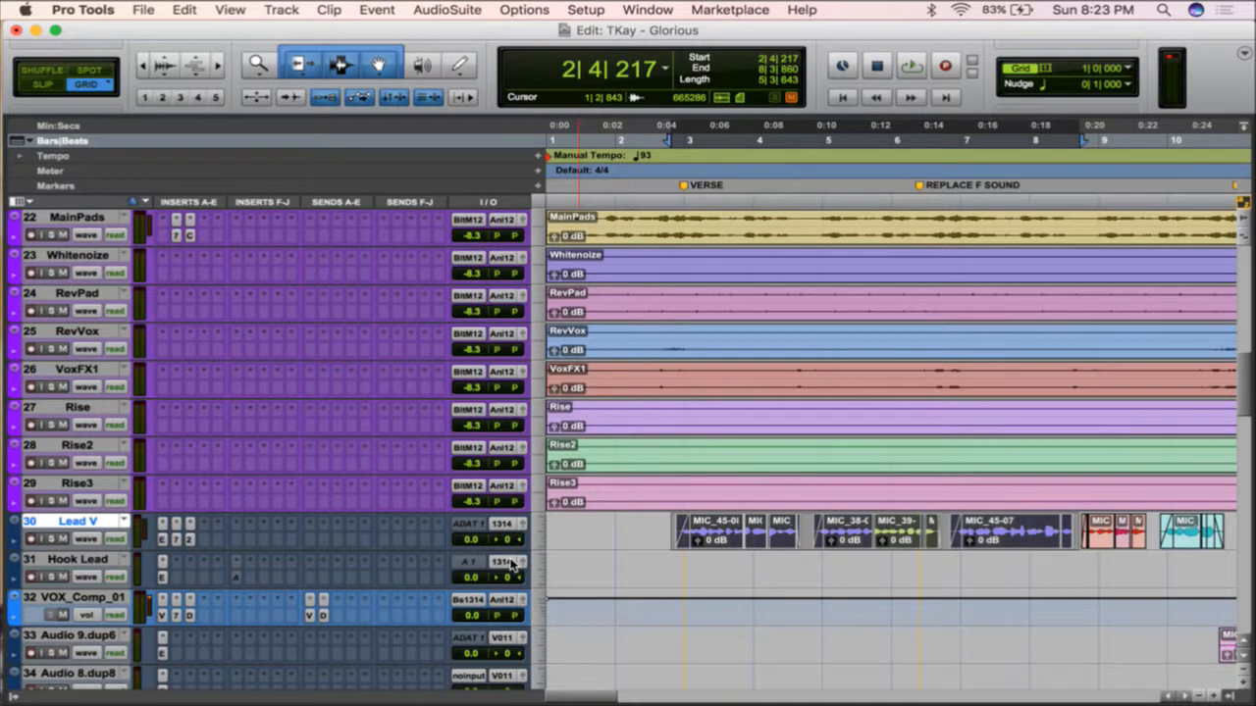
pyautogui.hscroll(4, 512, 565)
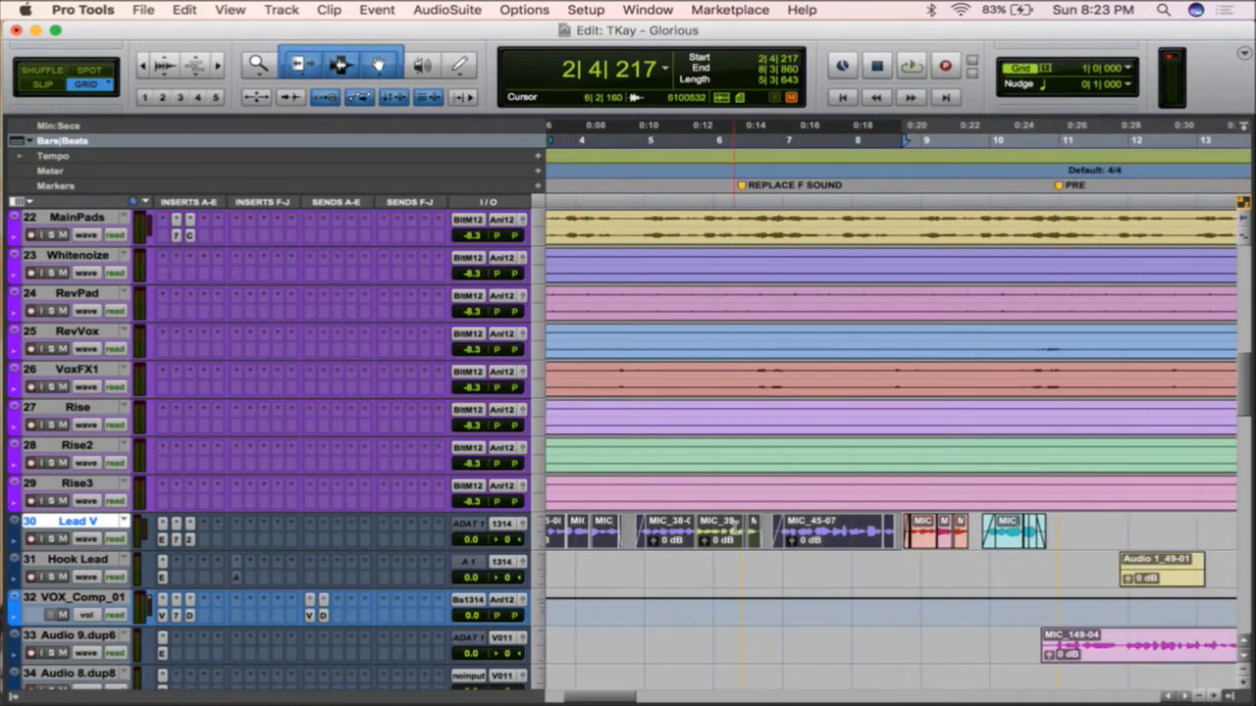
pyautogui.hscroll(-4, 690, 533)
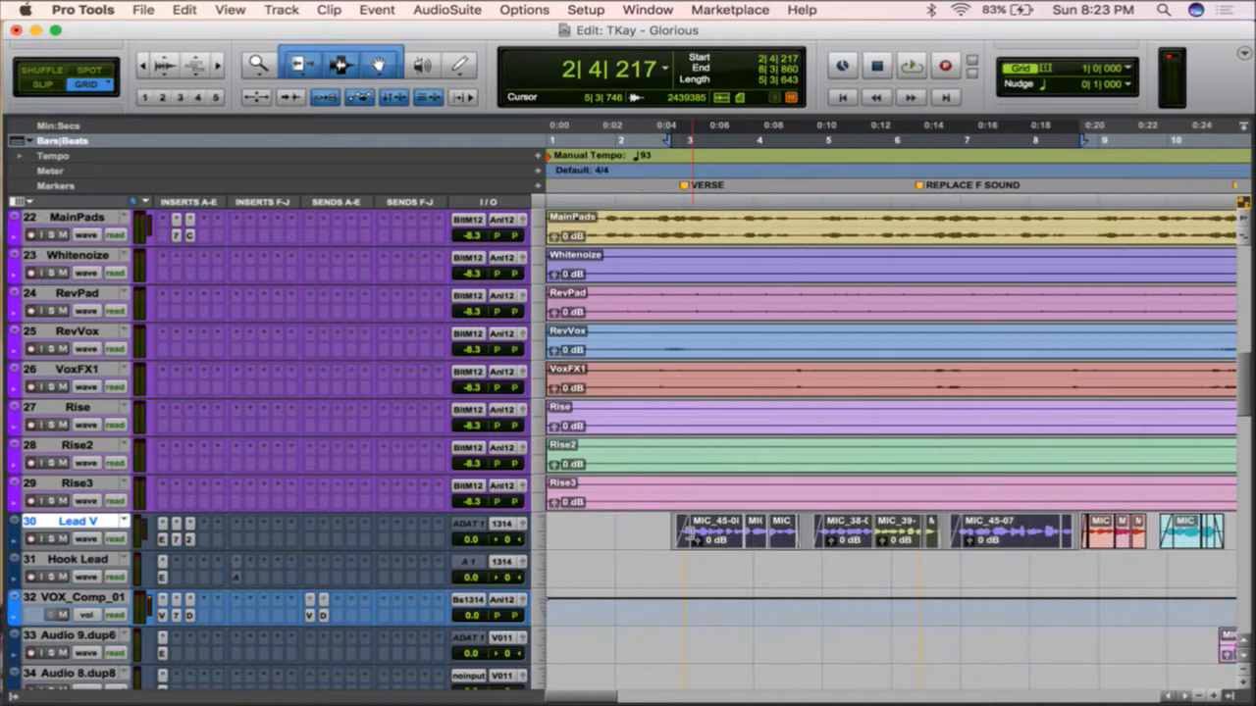
# - Insert the mono DeEsser plug-in in the first free insert slot of the Lead V track
pyautogui.click(208, 525)
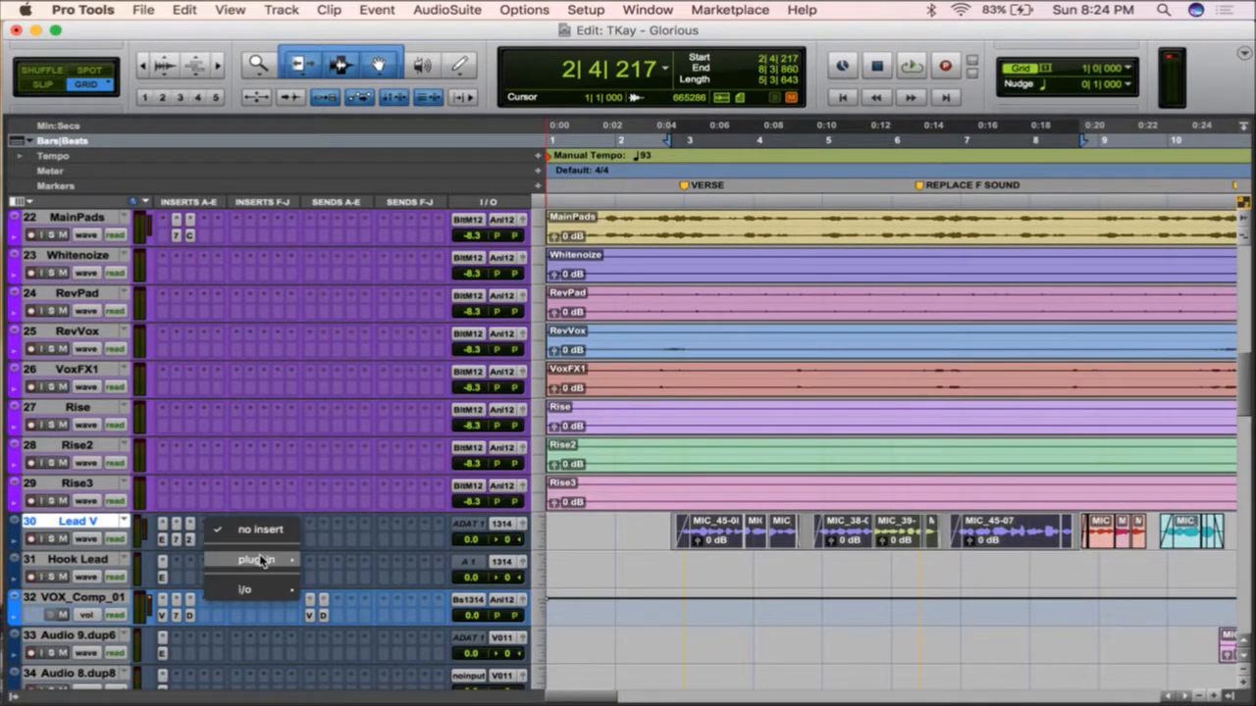
pyautogui.moveTo(279, 557)
pyautogui.moveTo(454, 213)
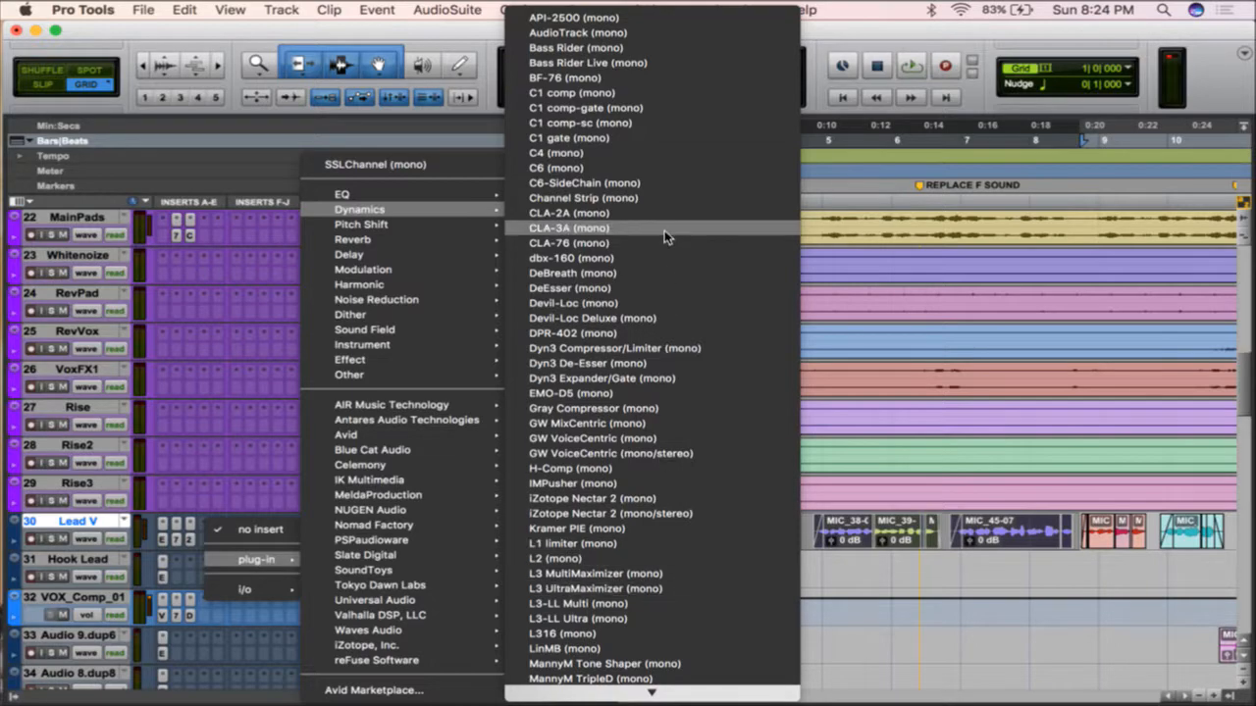
pyautogui.click(643, 288)
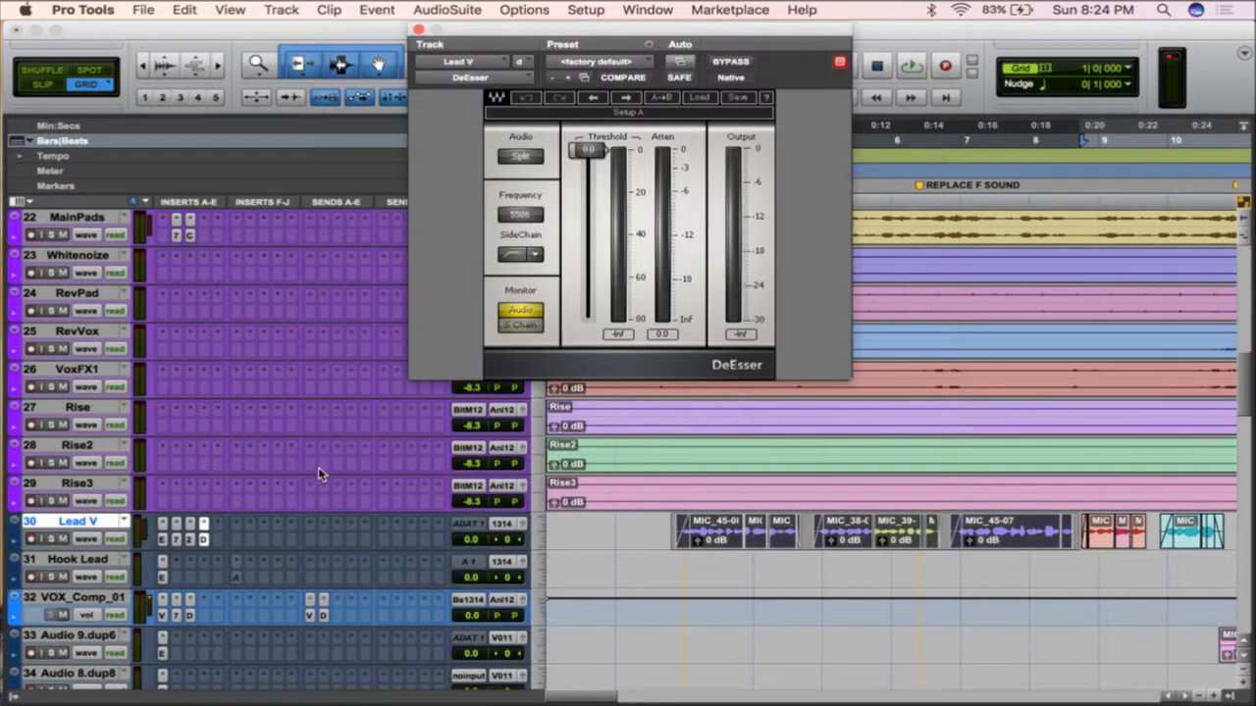
# - Replace the DeEsser on the Lead V track with the mono Dyn3 De-Esser
pyautogui.click(204, 523)
pyautogui.moveTo(253, 524)
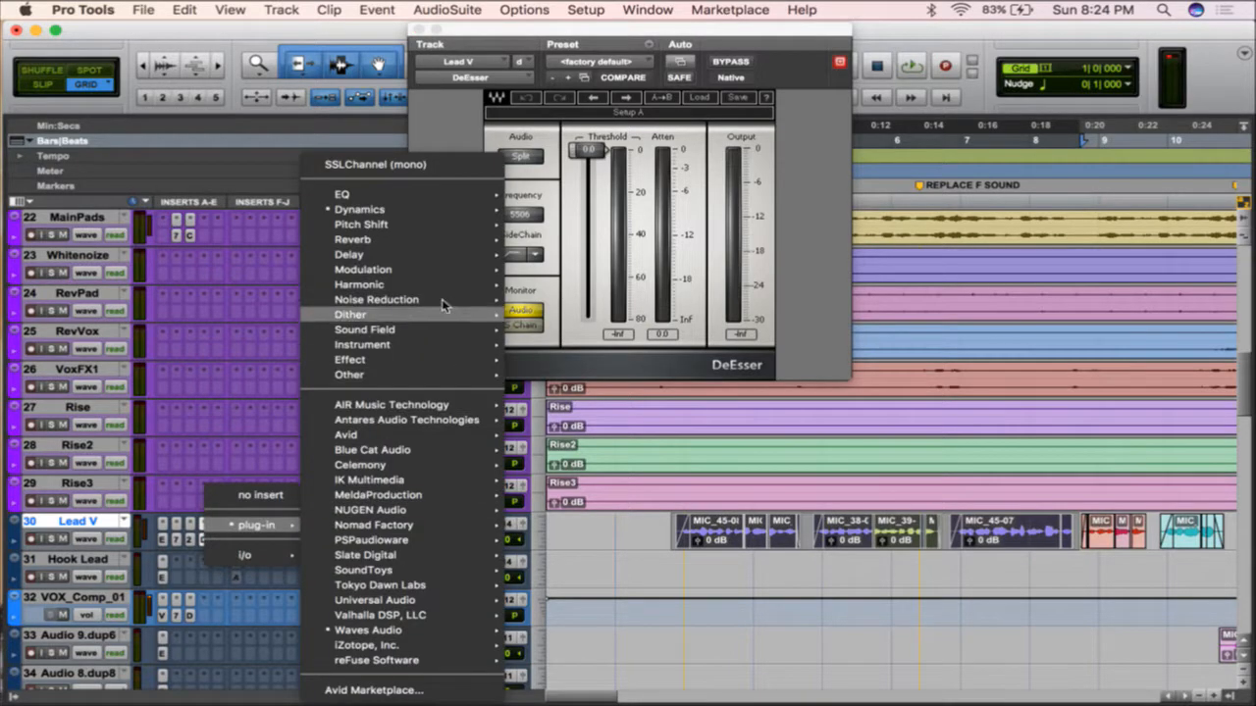
pyautogui.moveTo(406, 210)
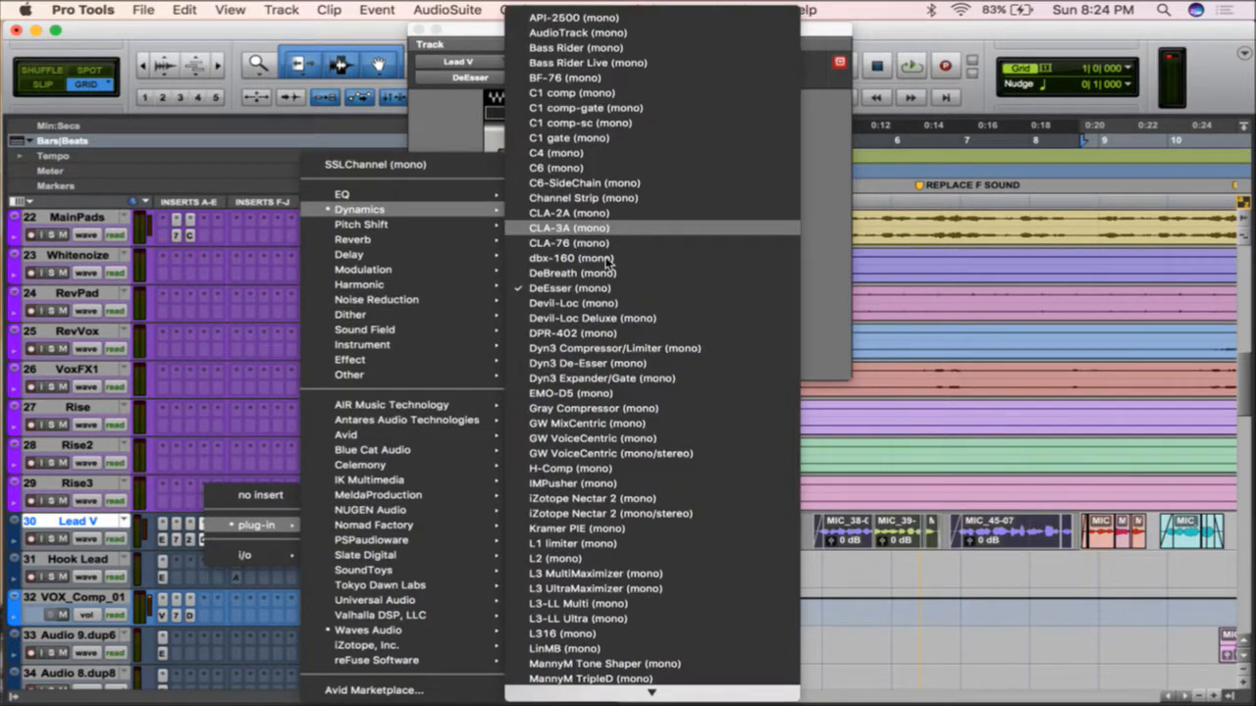
pyautogui.click(624, 364)
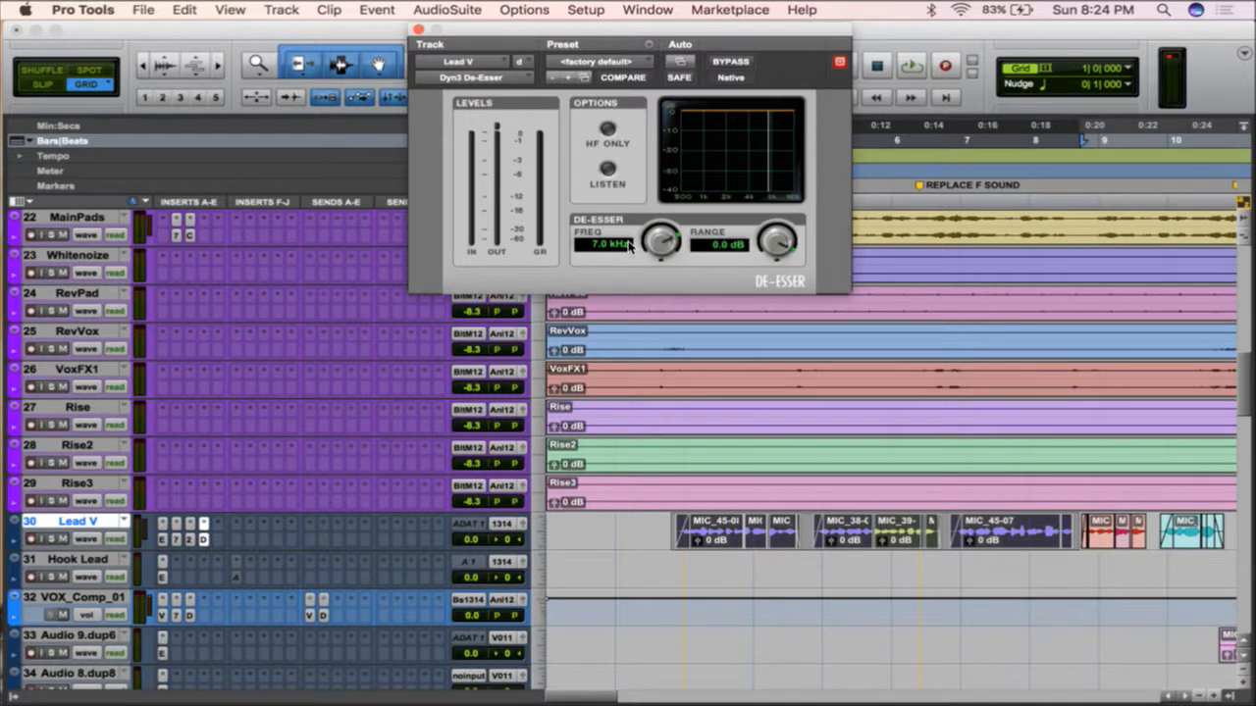
# - Set the de-esser's range to -7.2 dB, play Lead V soloed with Listen on, and compare HF Only on and off
pyautogui.moveTo(786, 253); pyautogui.dragTo(785, 271)
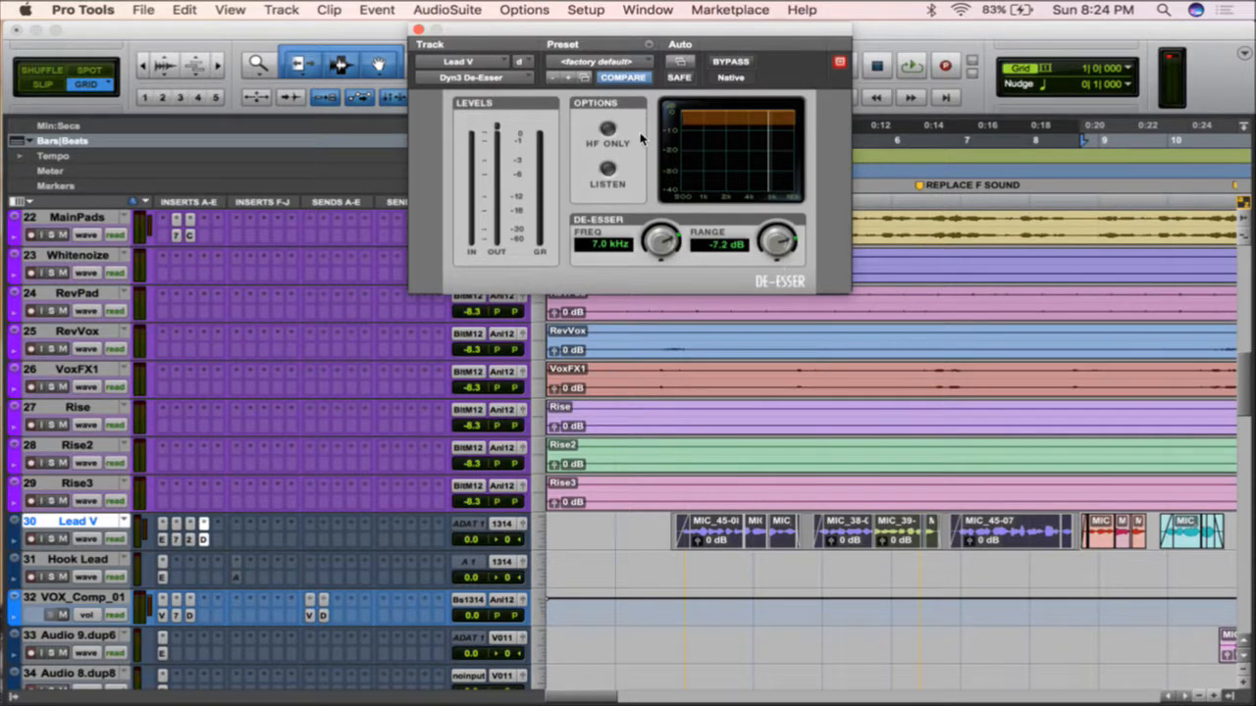
pyautogui.press('space')
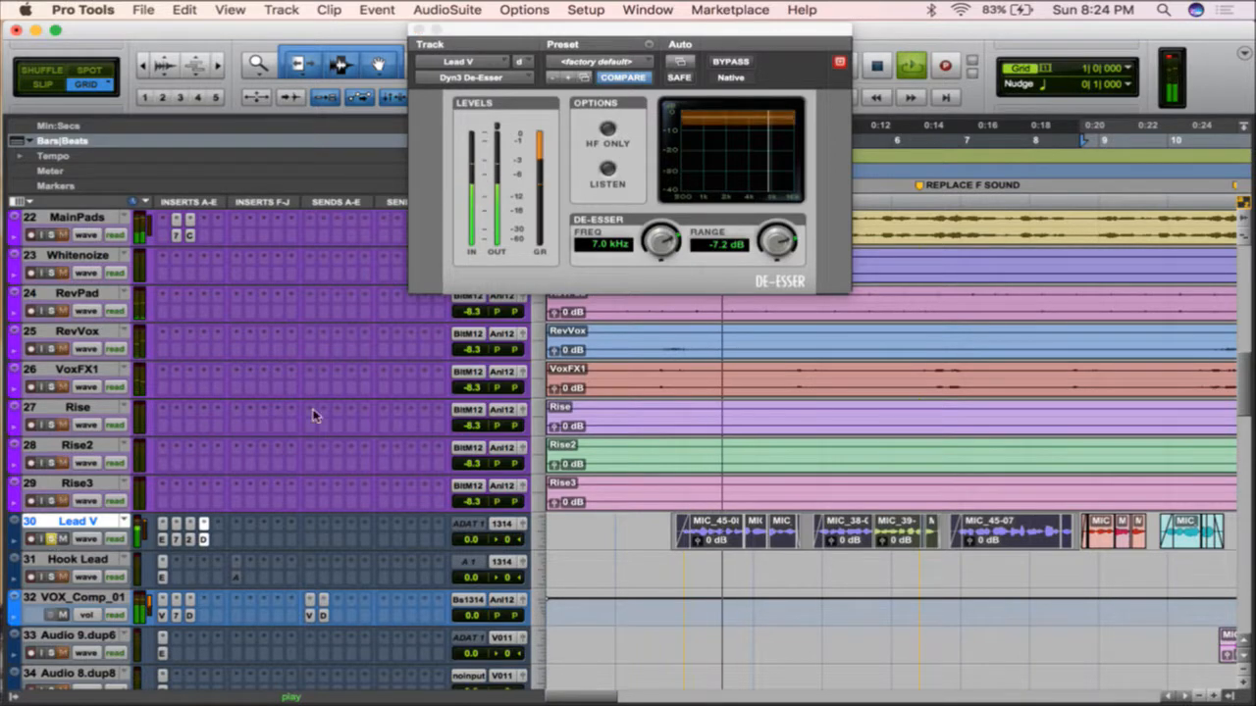
pyautogui.click(607, 169)
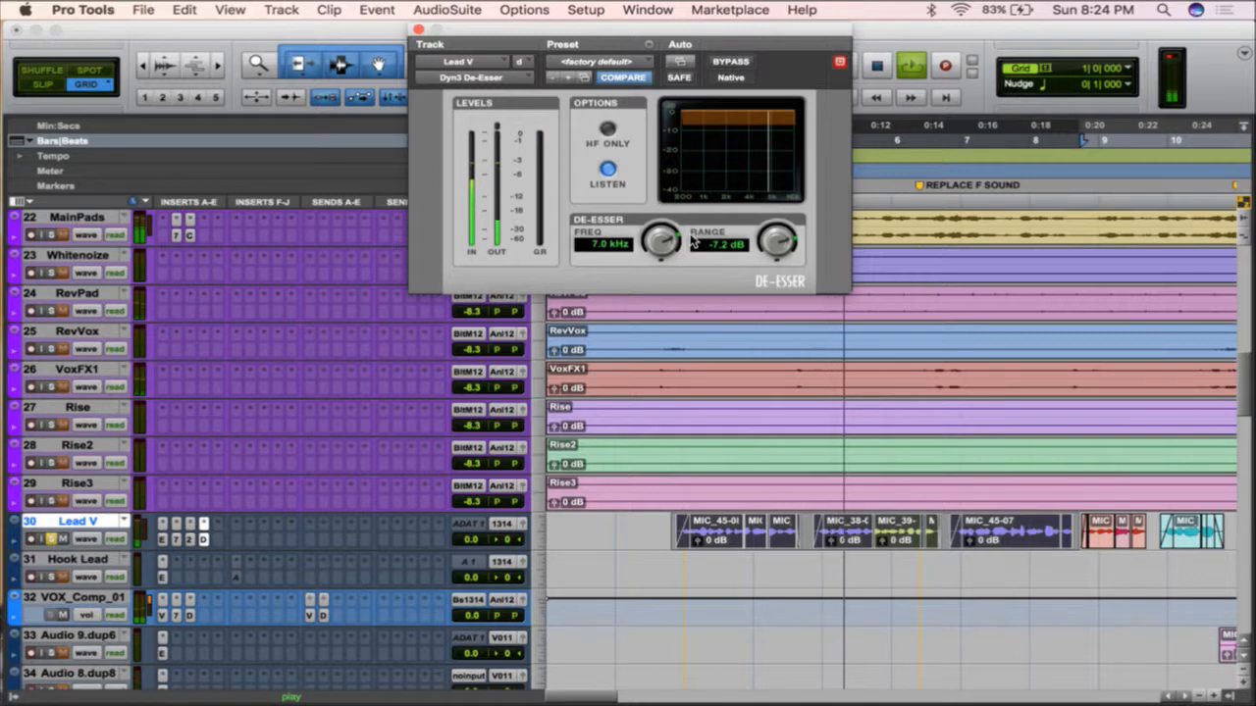
pyautogui.click(607, 128)
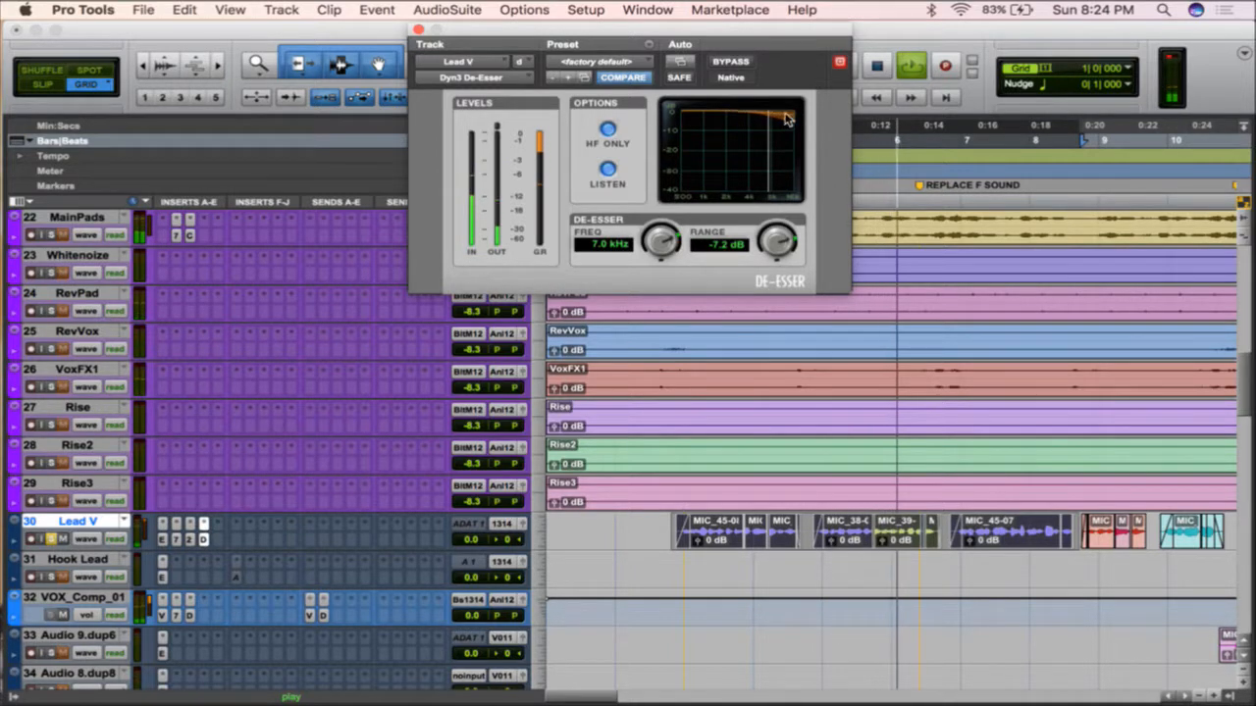
pyautogui.click(615, 130)
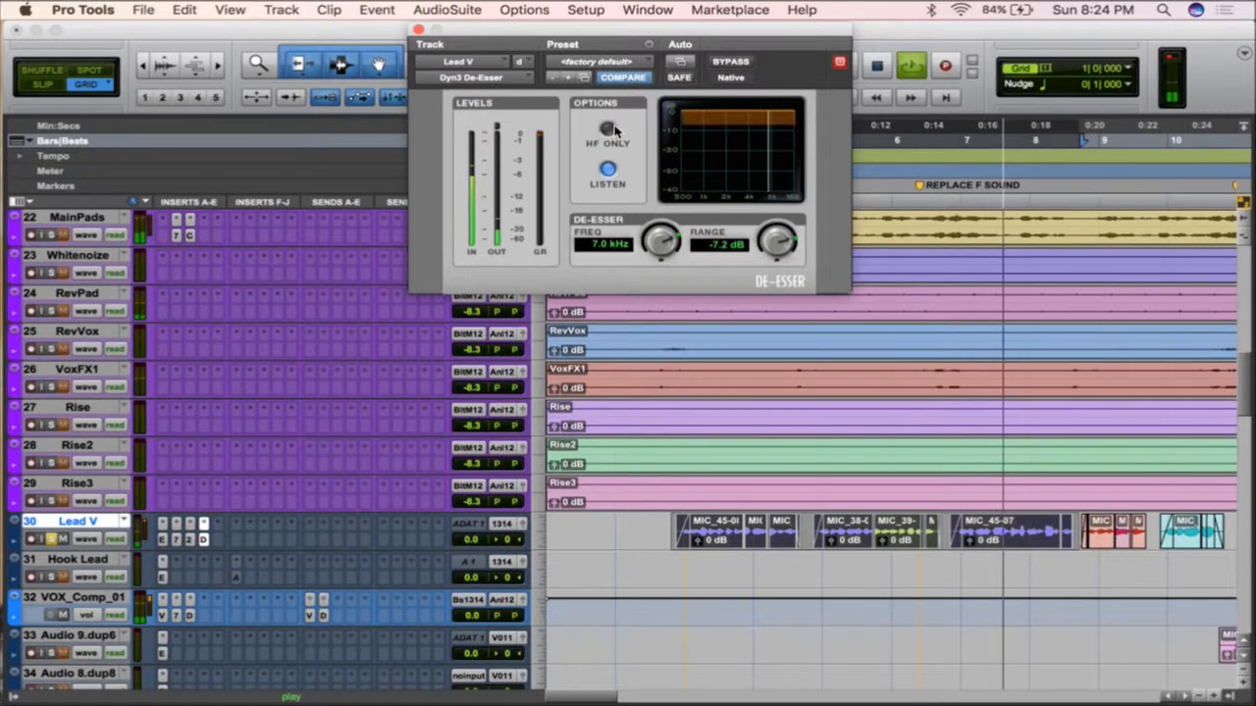
# - Set the de-esser's frequency to 13.1 kHz and range to -2.8 dB with HF Only on, and stop playback
pyautogui.moveTo(665, 243); pyautogui.dragTo(662, 203)
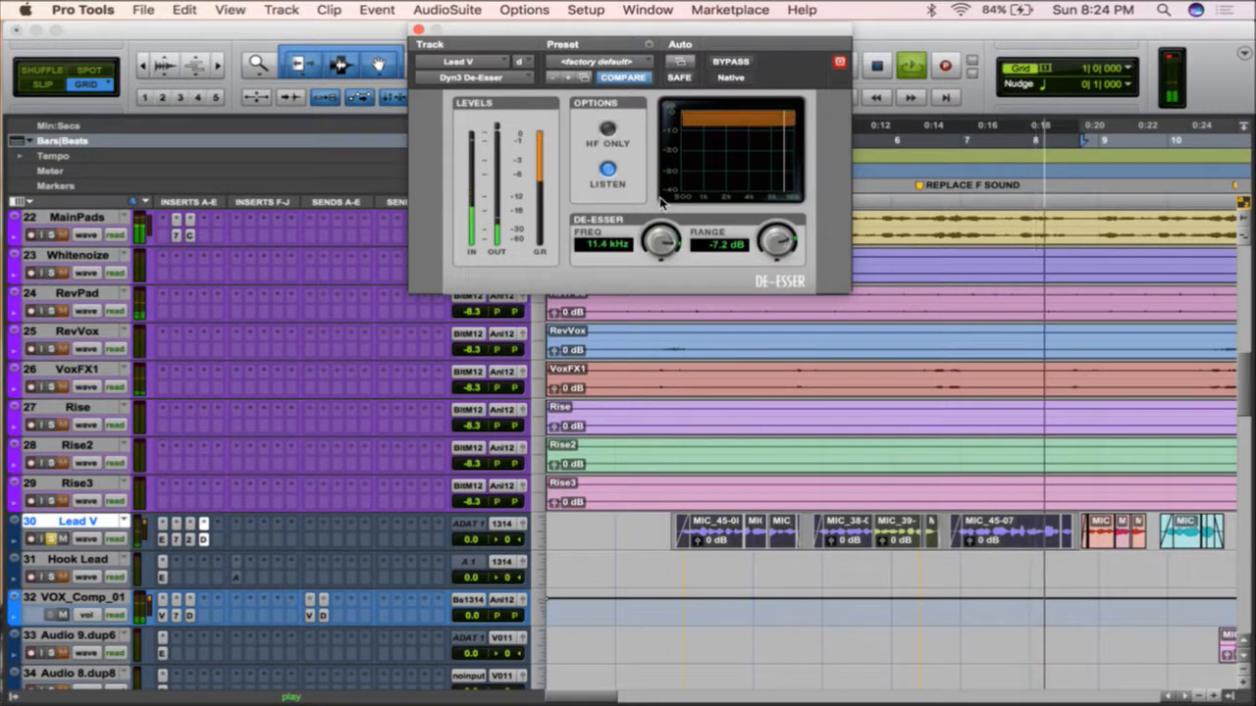
pyautogui.click(608, 129)
pyautogui.moveTo(775, 236); pyautogui.dragTo(775, 203)
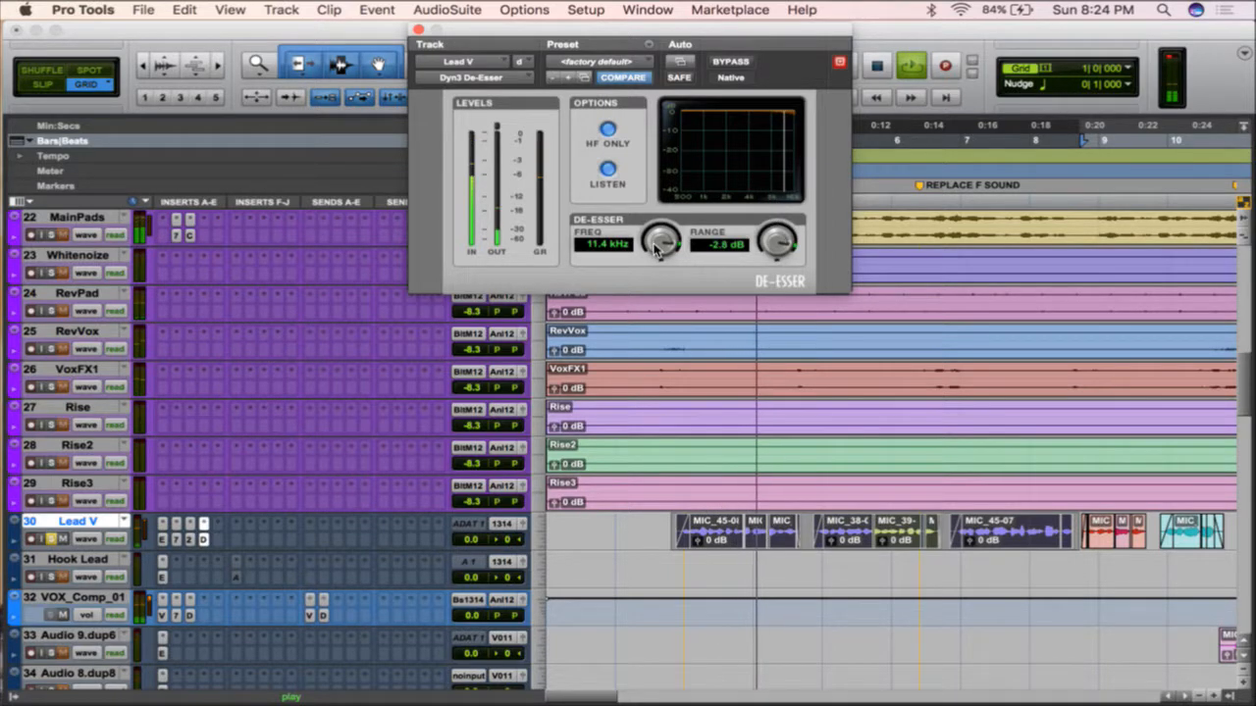
pyautogui.moveTo(664, 243); pyautogui.dragTo(664, 232)
pyautogui.press('space')
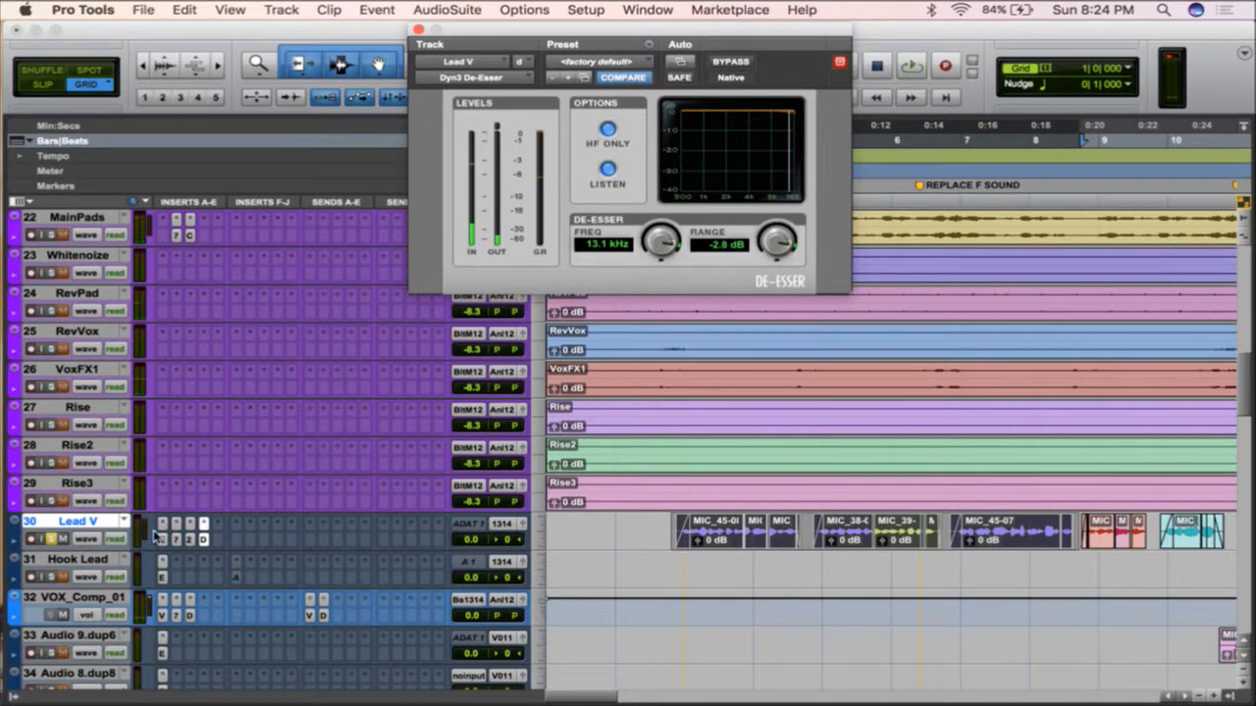
# - Unsolo Lead V, play the full mix with Listen off, and compare the de-esser against bypass
pyautogui.click(56, 538)
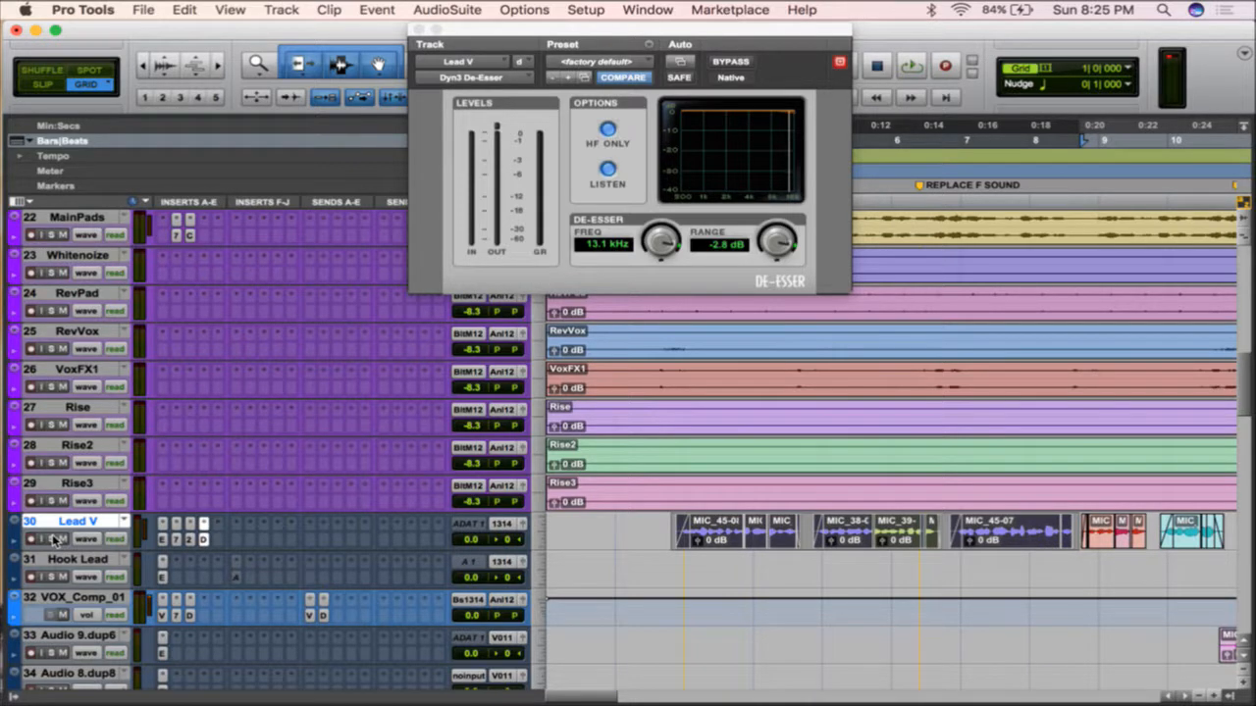
pyautogui.press('space')
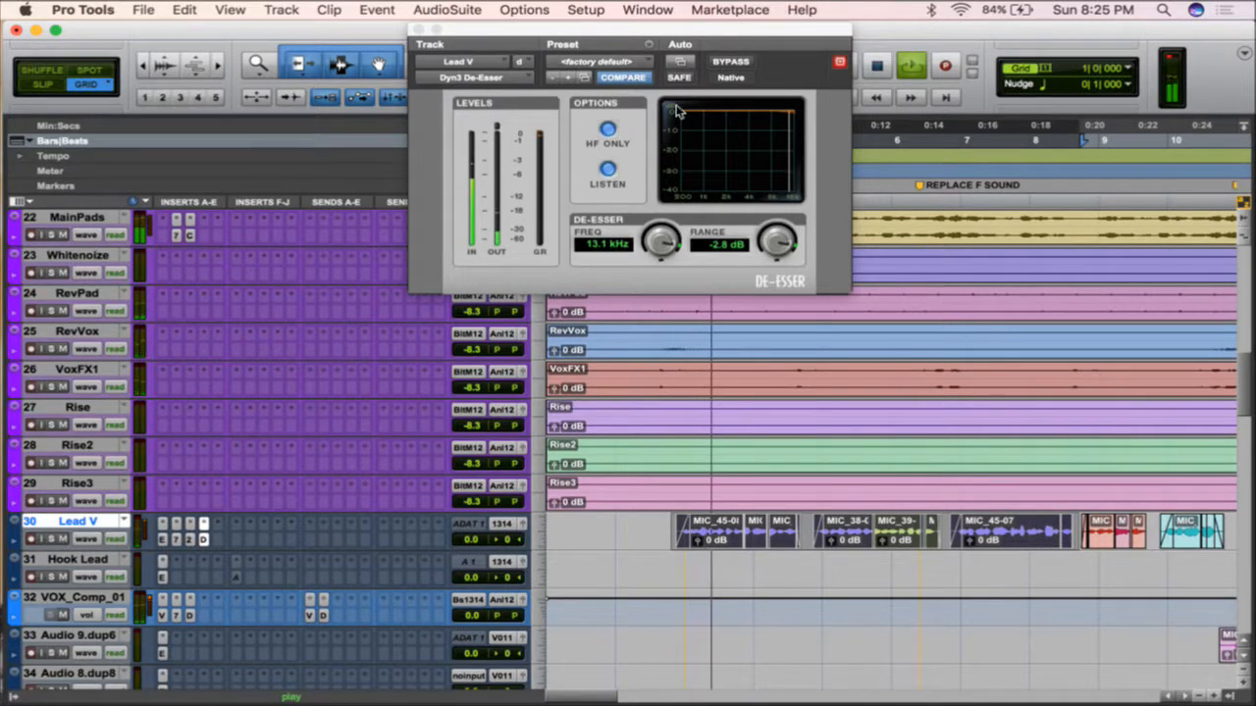
pyautogui.click(608, 169)
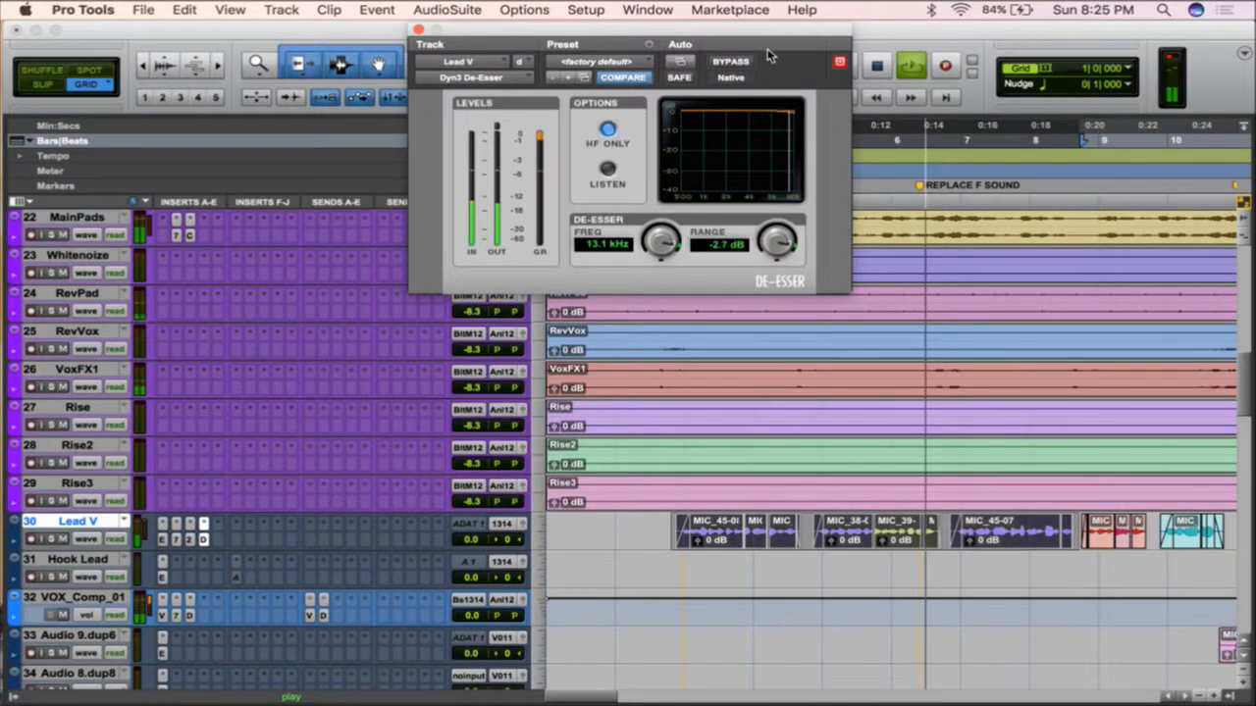
pyautogui.click(749, 61)
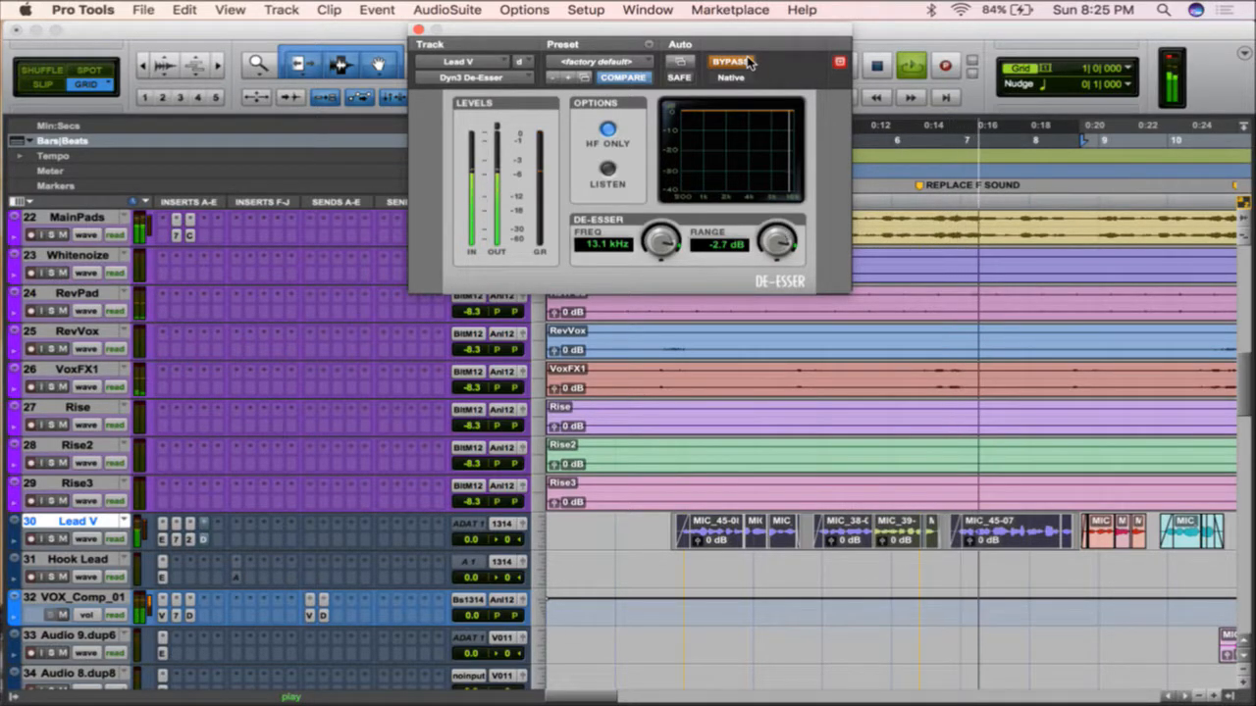
pyautogui.click(750, 61)
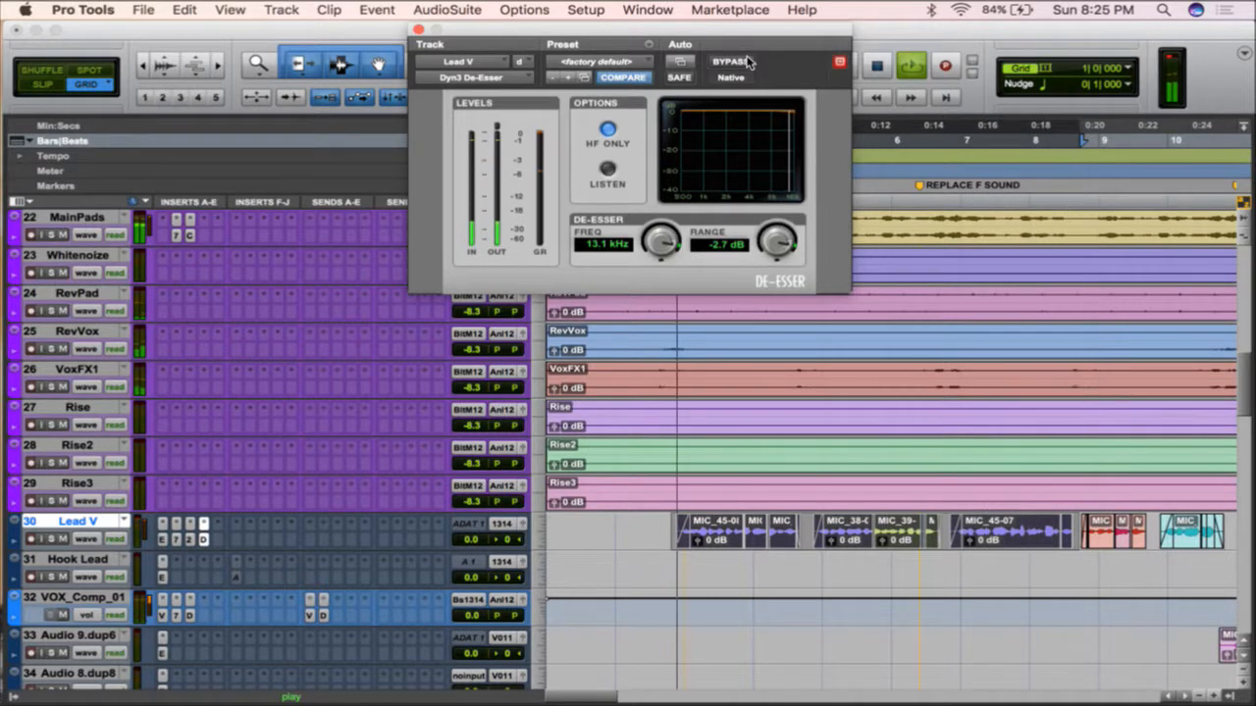
# - Turn off HF Only on the de-esser and set its range to -28.7 dB during playback
pyautogui.moveTo(776, 242); pyautogui.dragTo(774, 420)
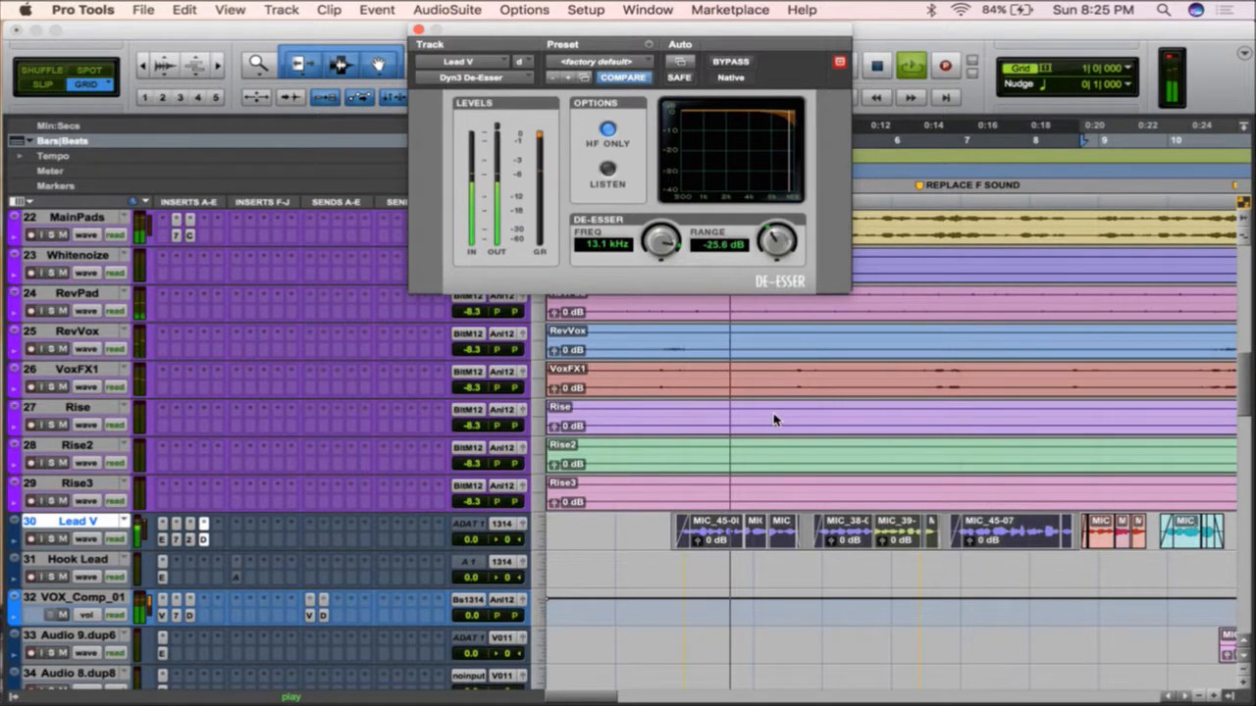
pyautogui.click(609, 129)
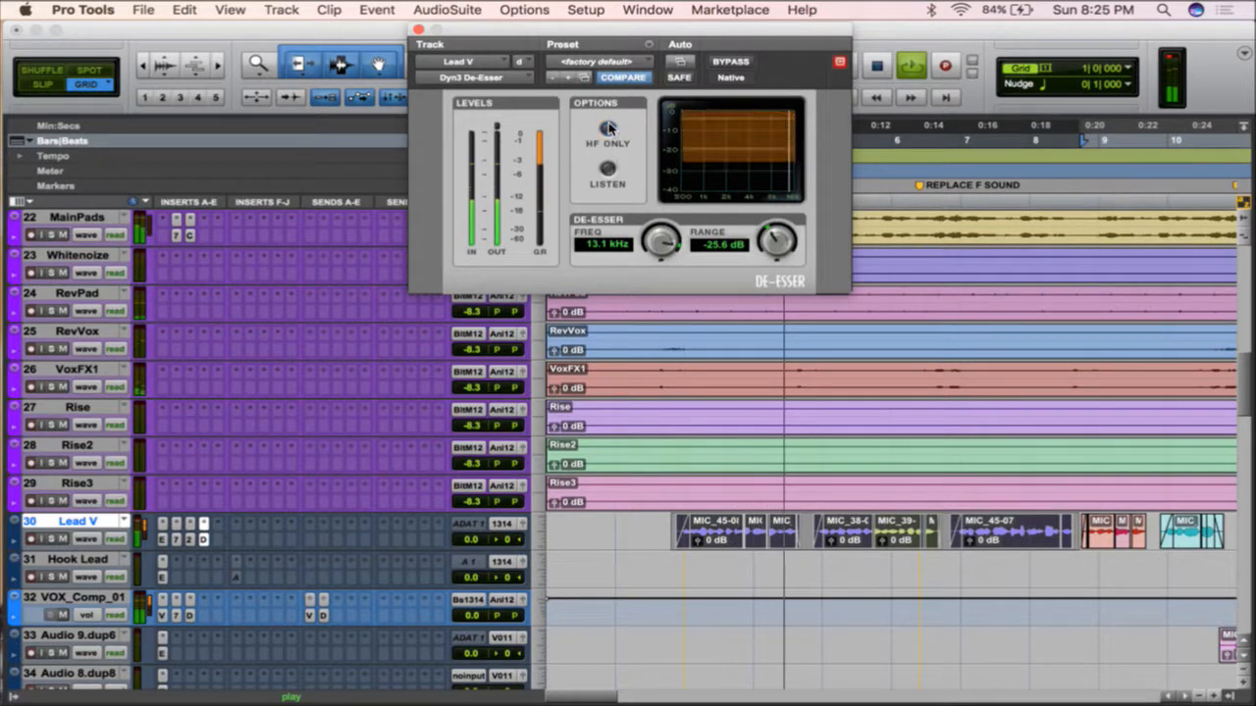
pyautogui.moveTo(776, 242); pyautogui.dragTo(787, 292)
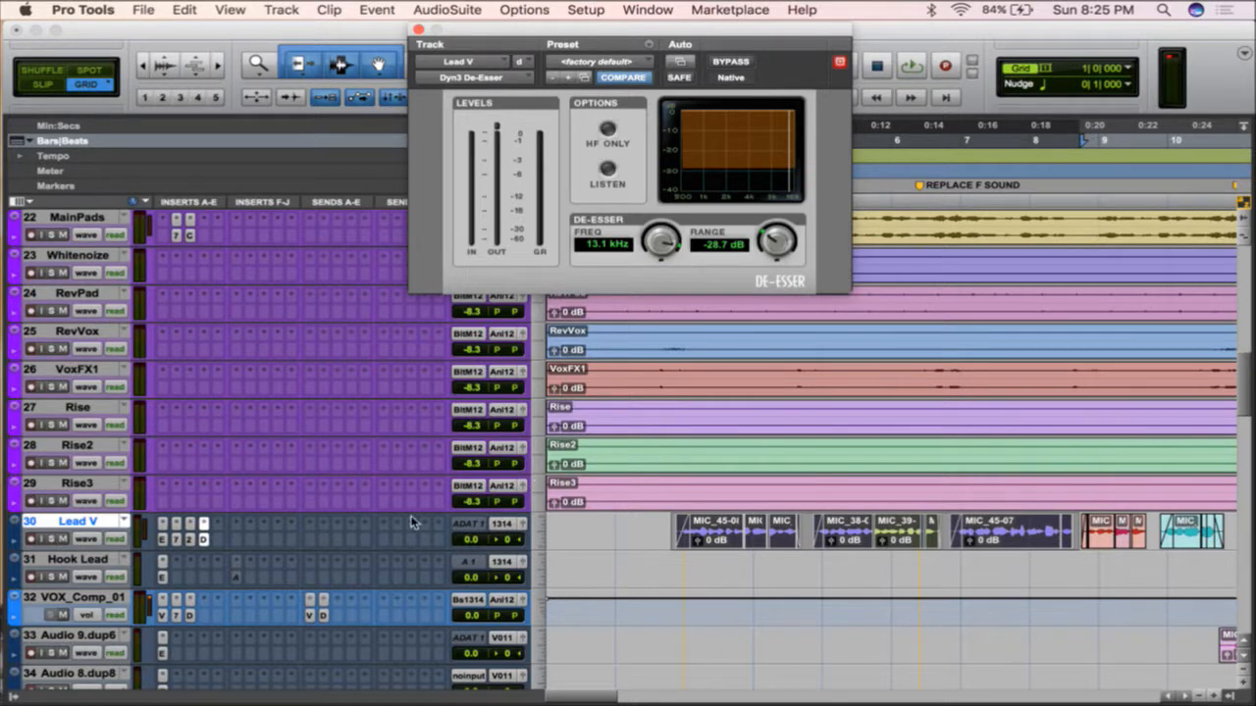
# - Remove the Dyn3 De-Esser from the Lead V track's inserts
pyautogui.click(210, 530)
pyautogui.click(245, 493)
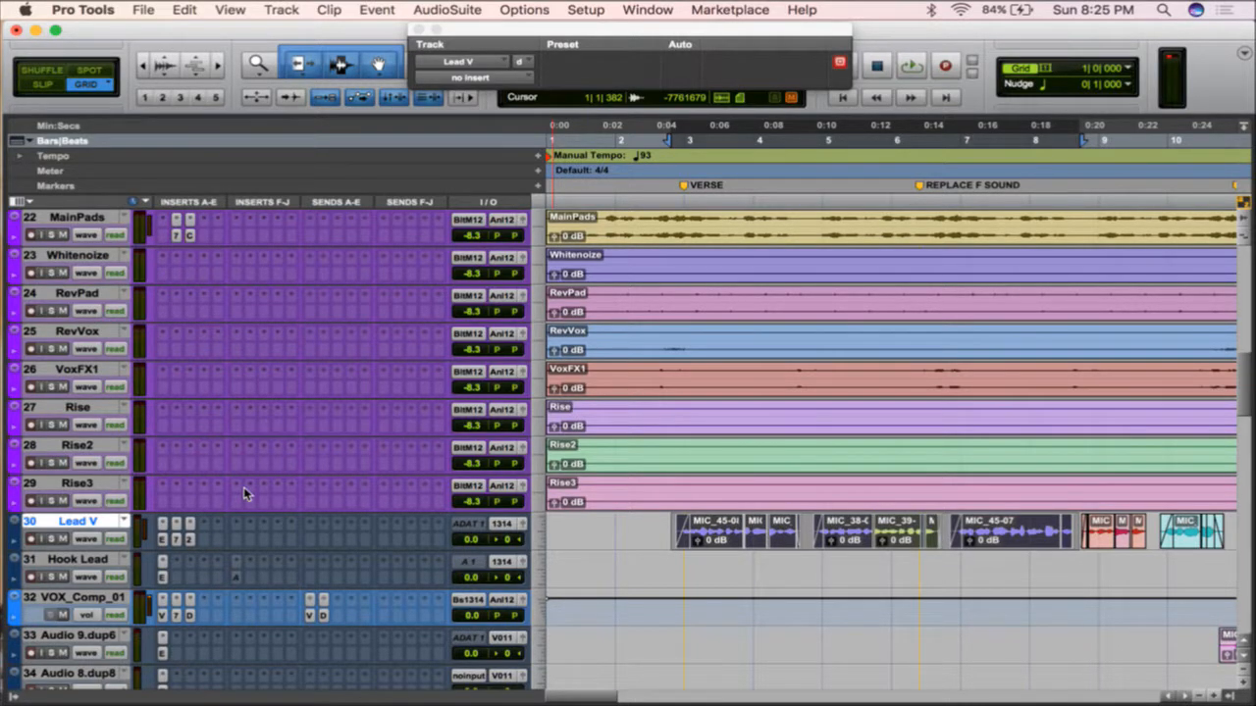
# - Survey the session's instrument and vocal tracks and their groups, selecting the MIC-VAProj_118-09 clip in the hook along the way
pyautogui.press('r')
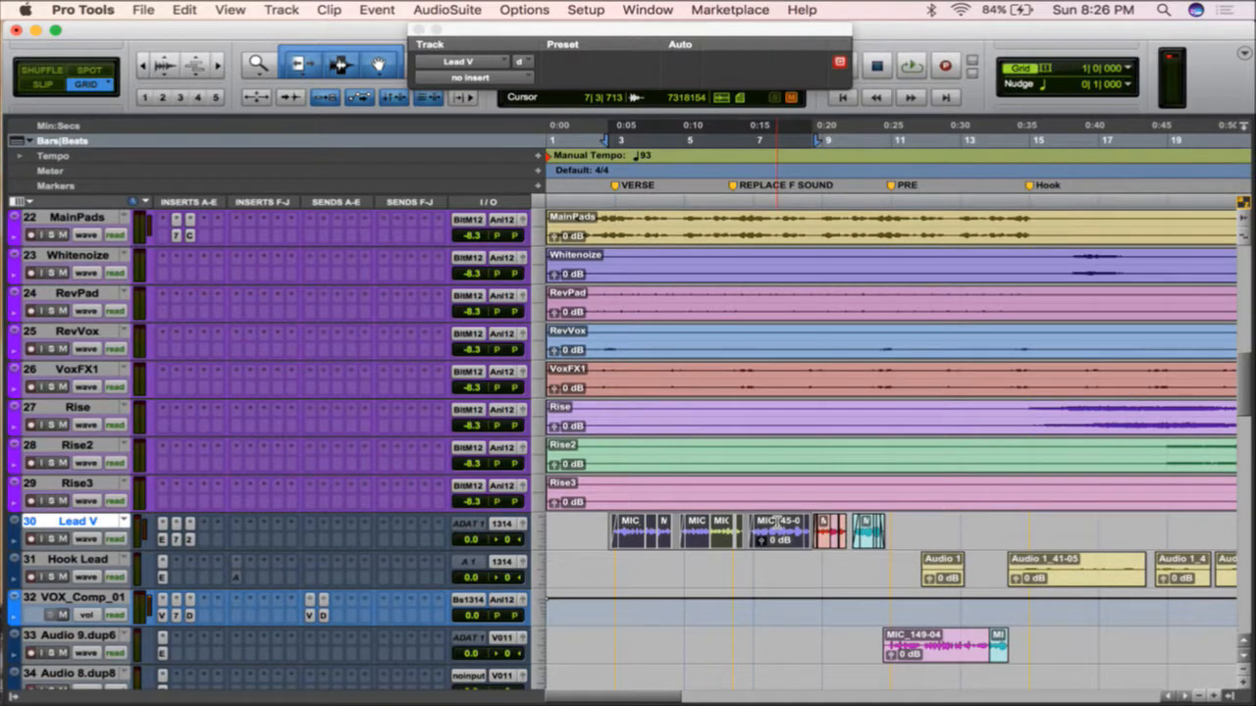
pyautogui.scroll(12, 775, 521)
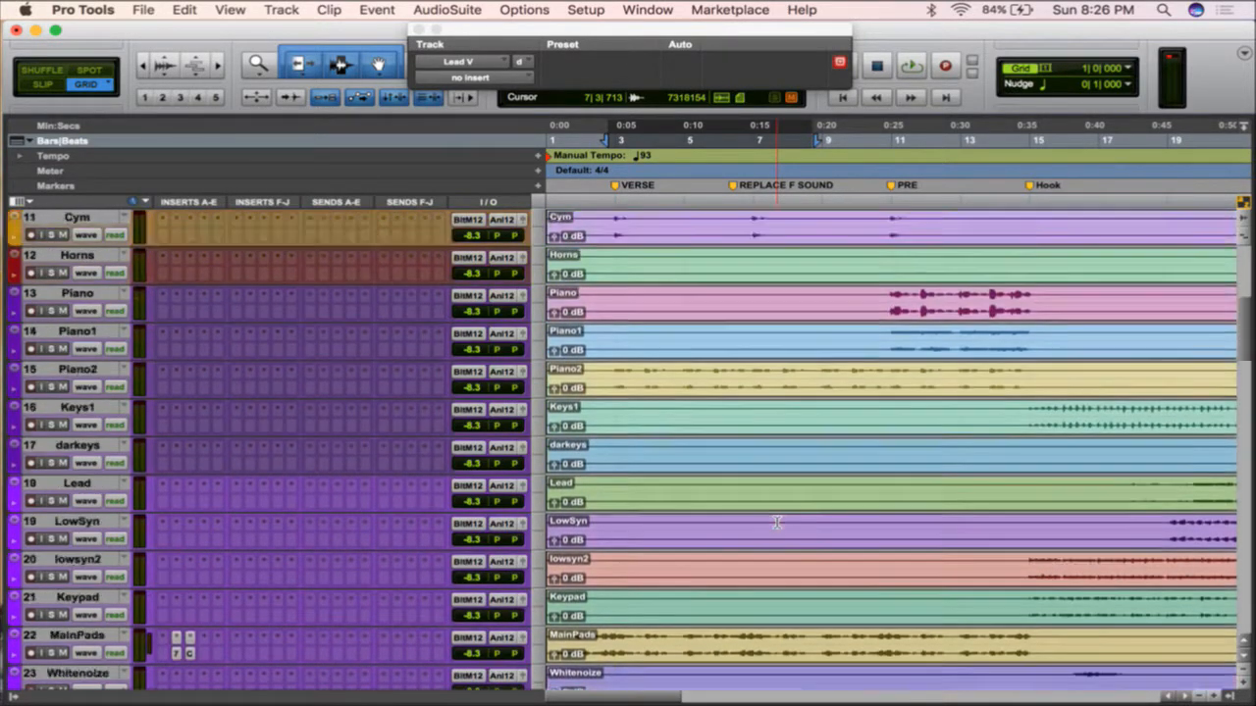
pyautogui.scroll(-6, 776, 522)
pyautogui.scroll(-5, 776, 523)
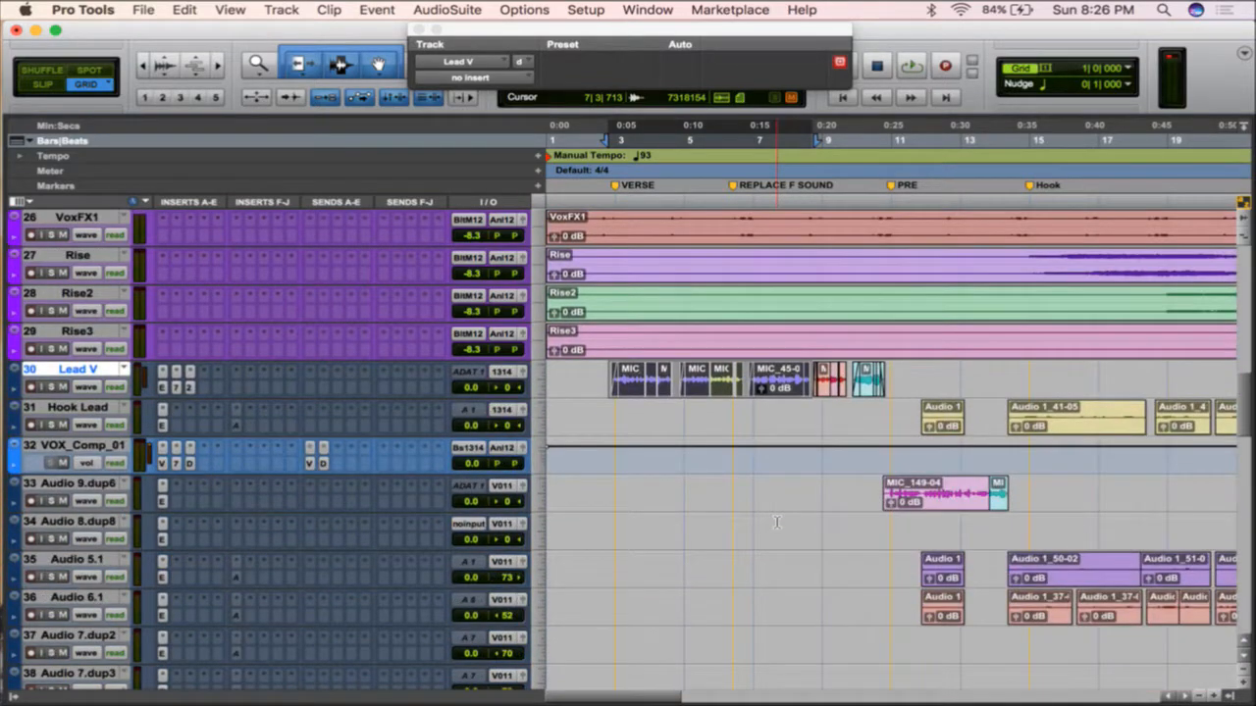
pyautogui.scroll(-2, 776, 523)
pyautogui.hscroll(3, 776, 523)
pyautogui.scroll(-3, 922, 394)
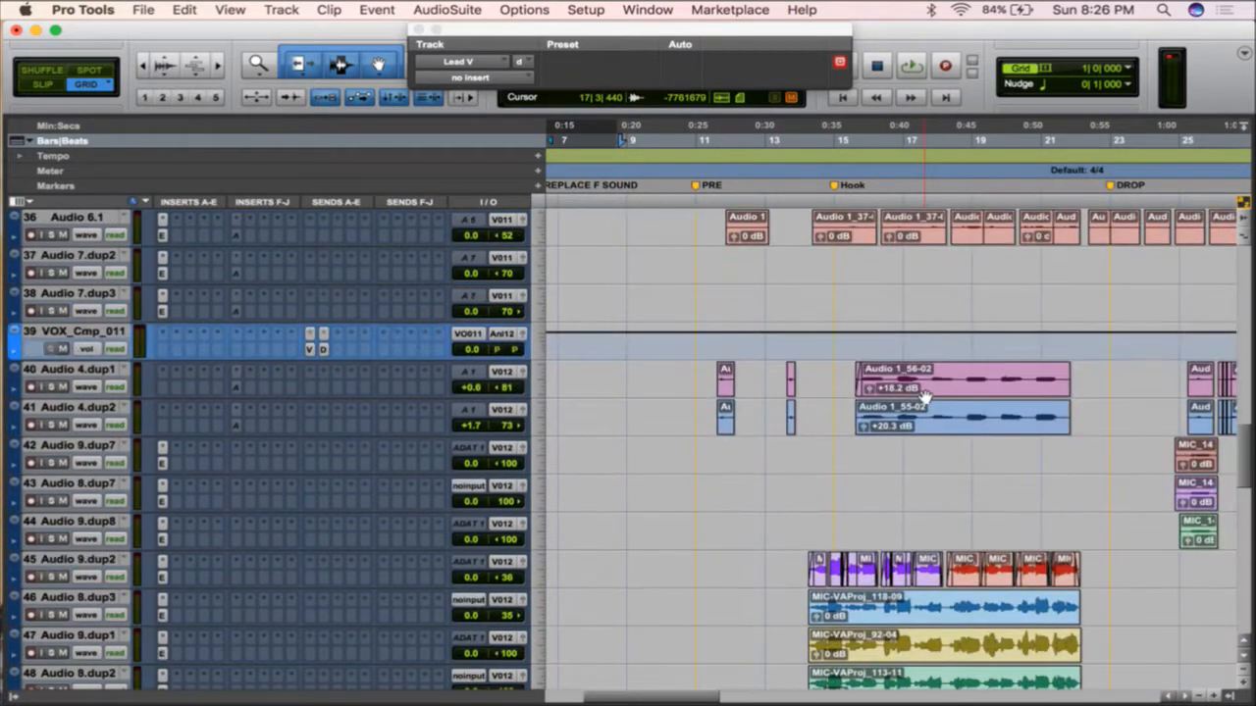
pyautogui.scroll(-3, 922, 394)
pyautogui.click(897, 432)
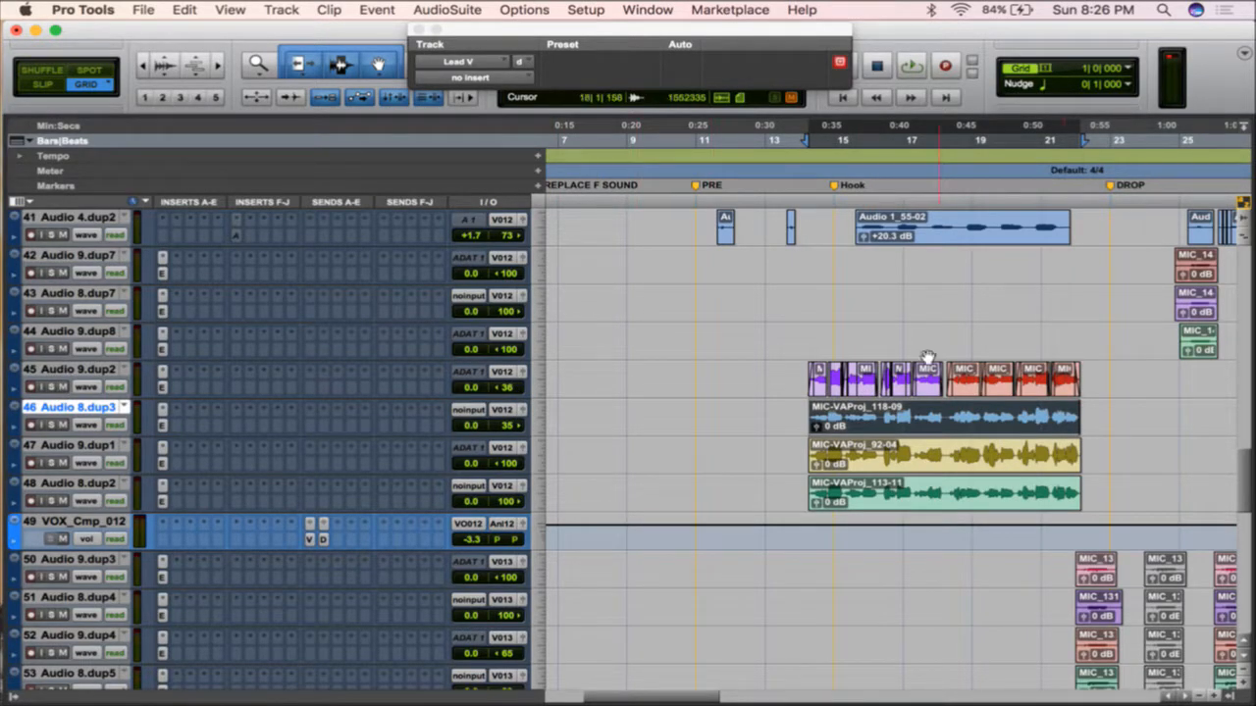
pyautogui.scroll(-10, 927, 355)
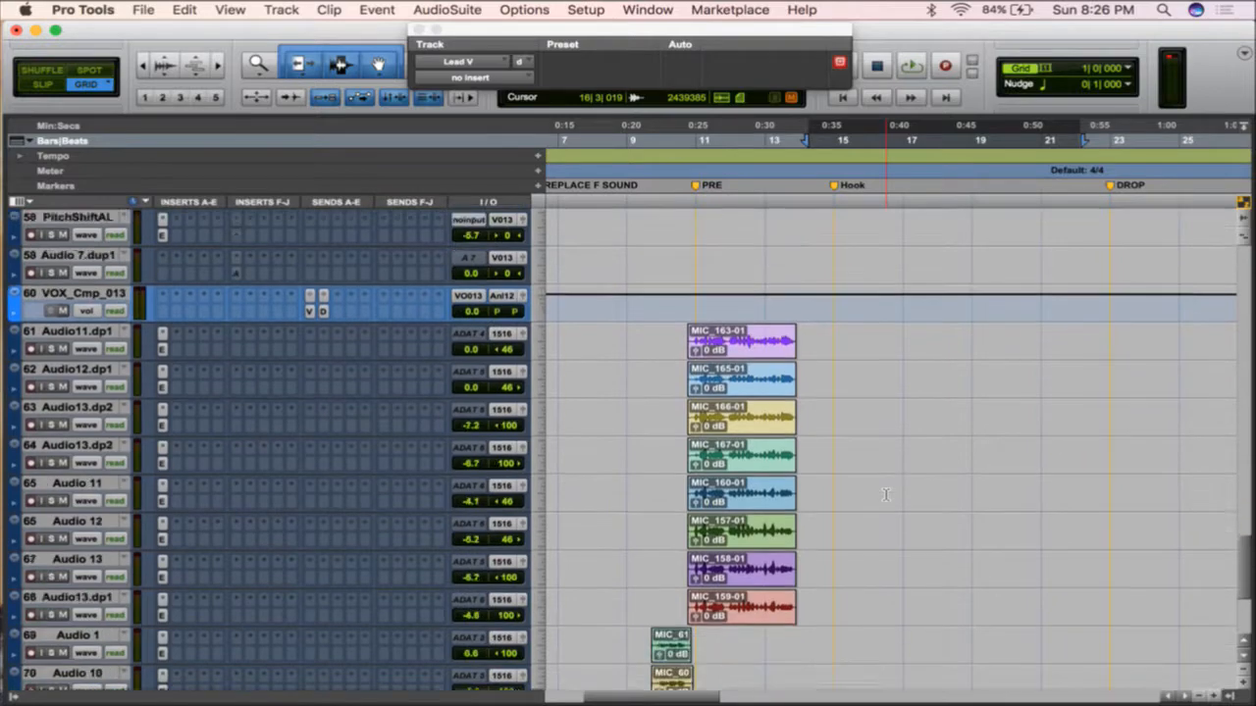
# - Review the background vocal tracks, select the MIC_163-01 clip in the PRE section and audition it
pyautogui.scroll(-3, 884, 495)
pyautogui.scroll(5, 821, 510)
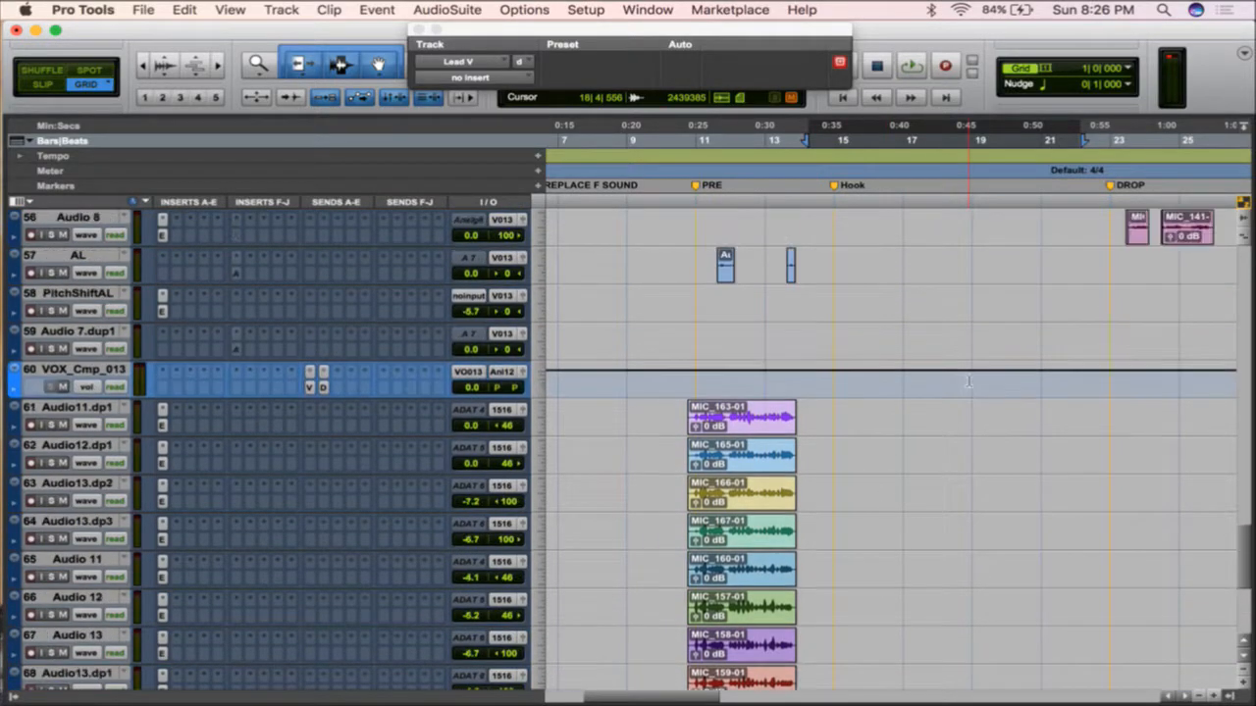
pyautogui.scroll(10, 968, 382)
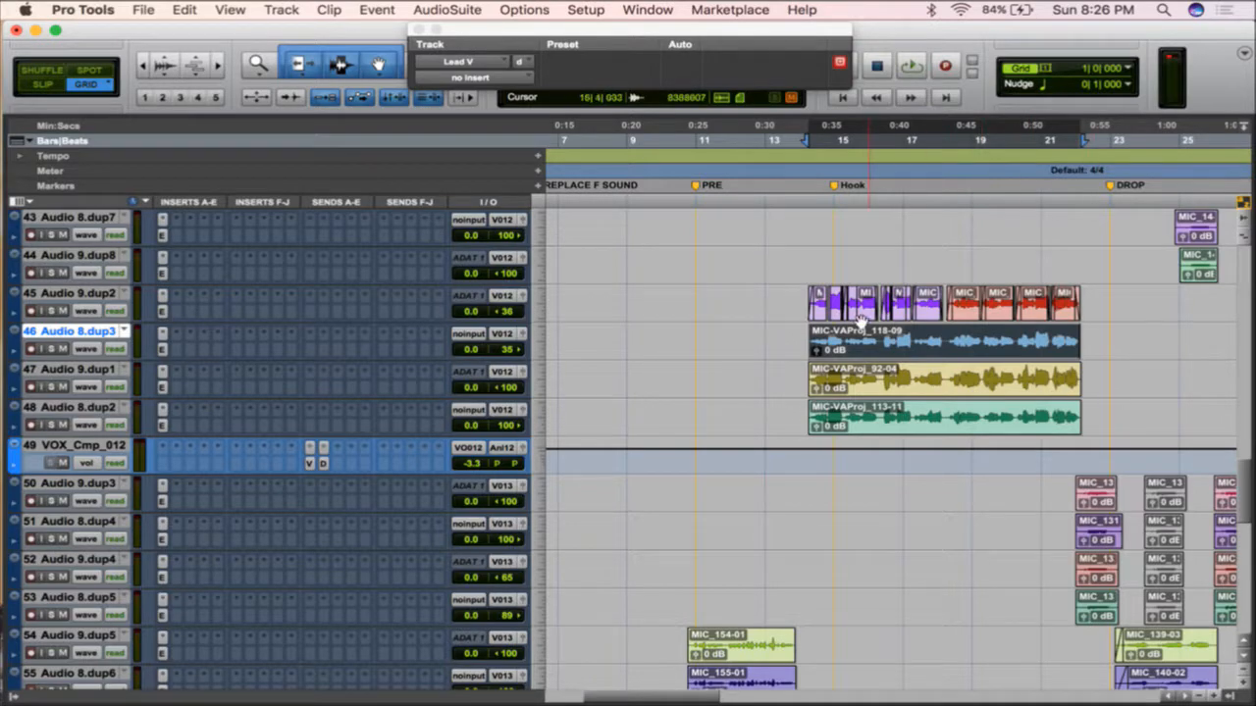
pyautogui.scroll(-10, 751, 522)
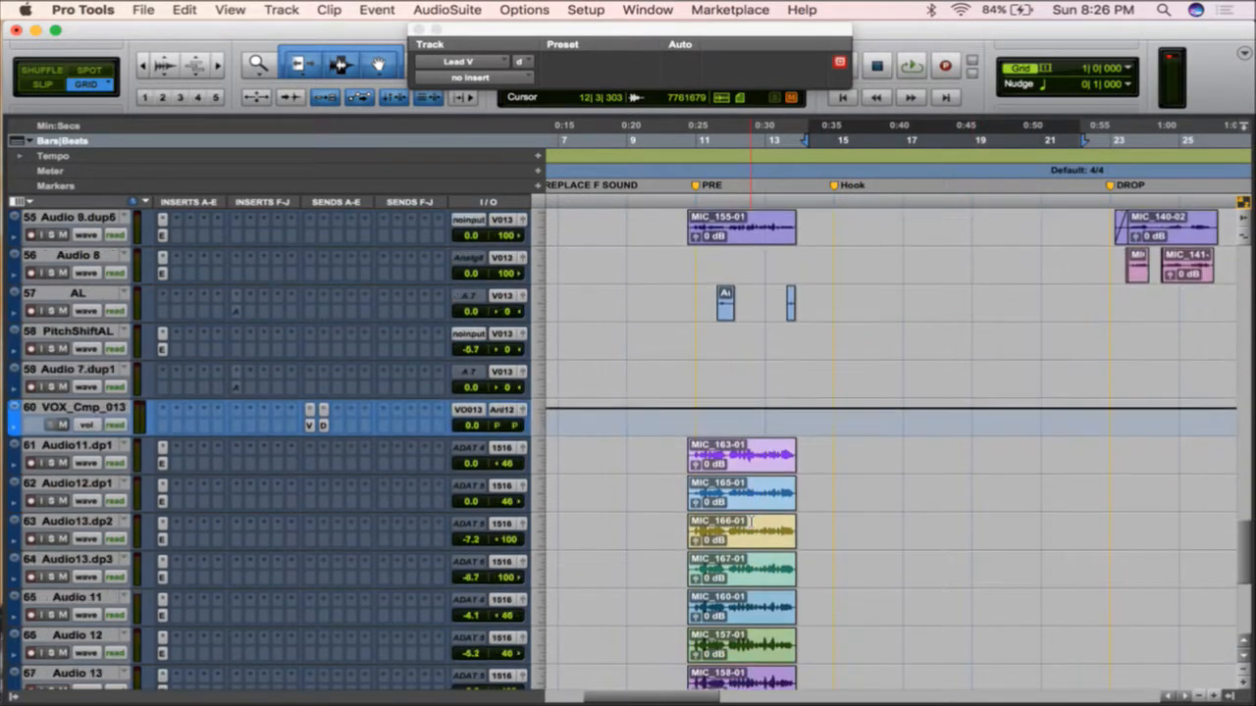
pyautogui.click(743, 321)
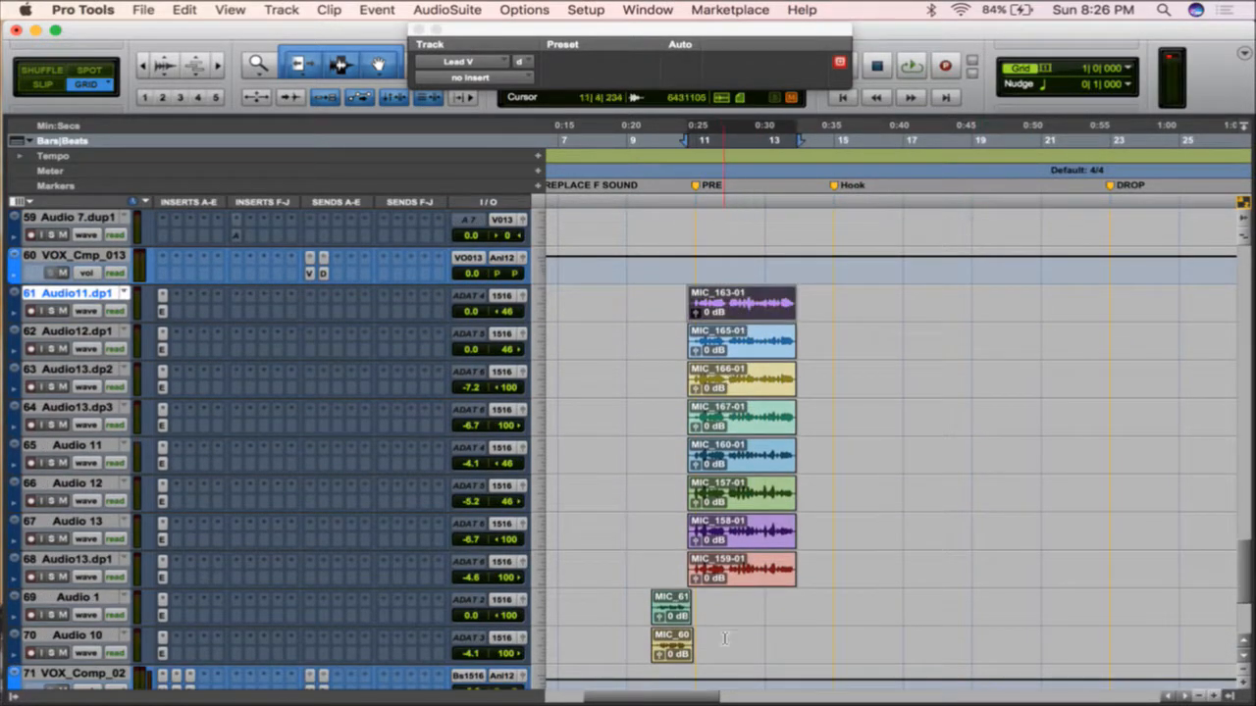
pyautogui.press('space')
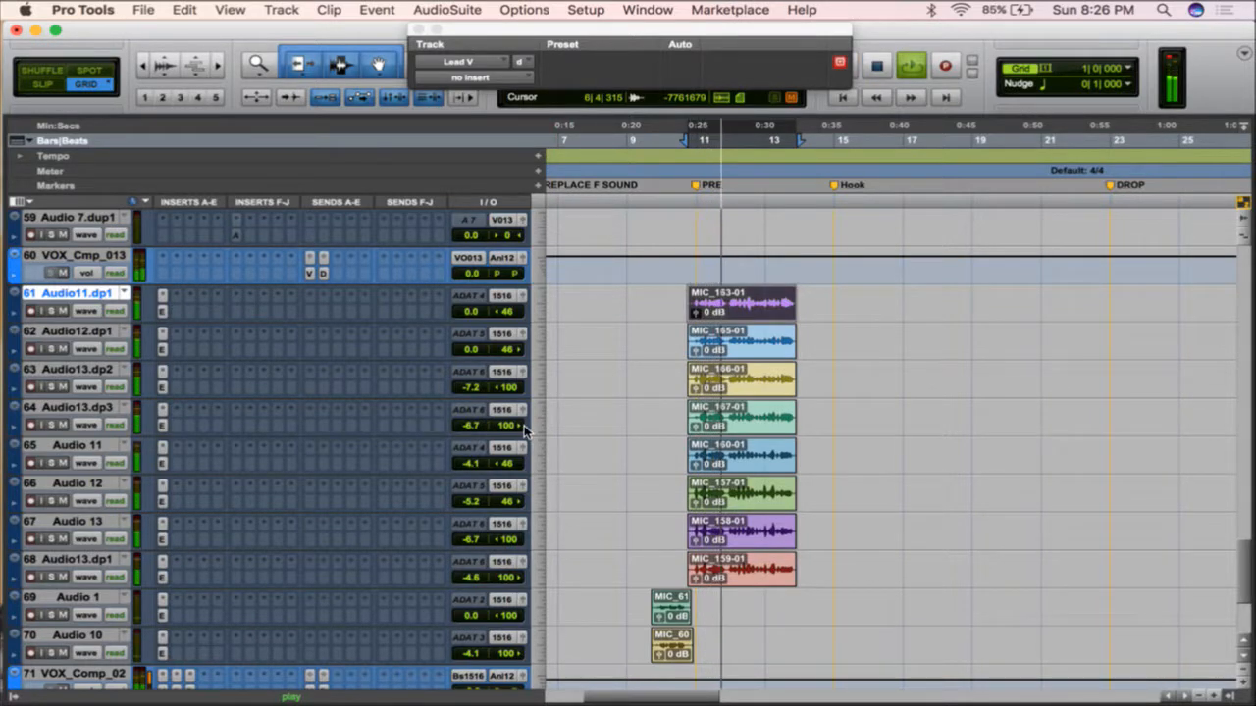
pyautogui.press('space')
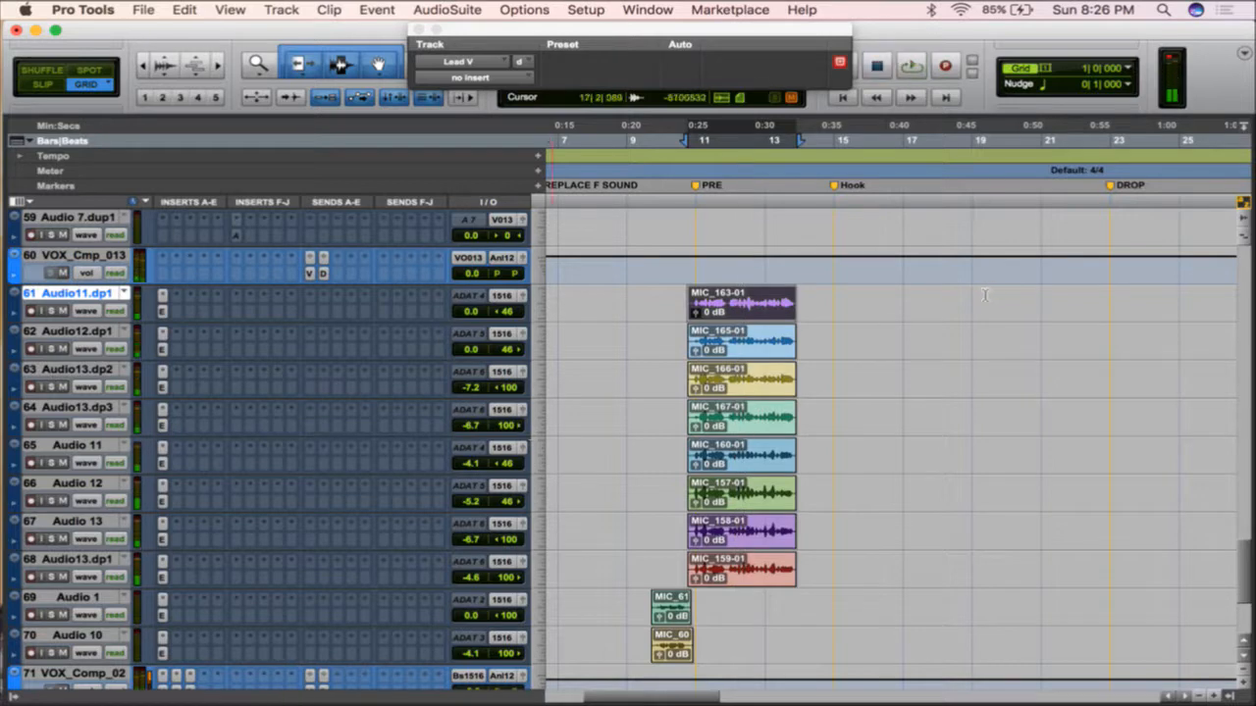
# - Select the MIC-VAProj_118-09 clip on Audio 8.dup3 in the hook and play that section
pyautogui.scroll(8, 984, 295)
pyautogui.scroll(7, 985, 295)
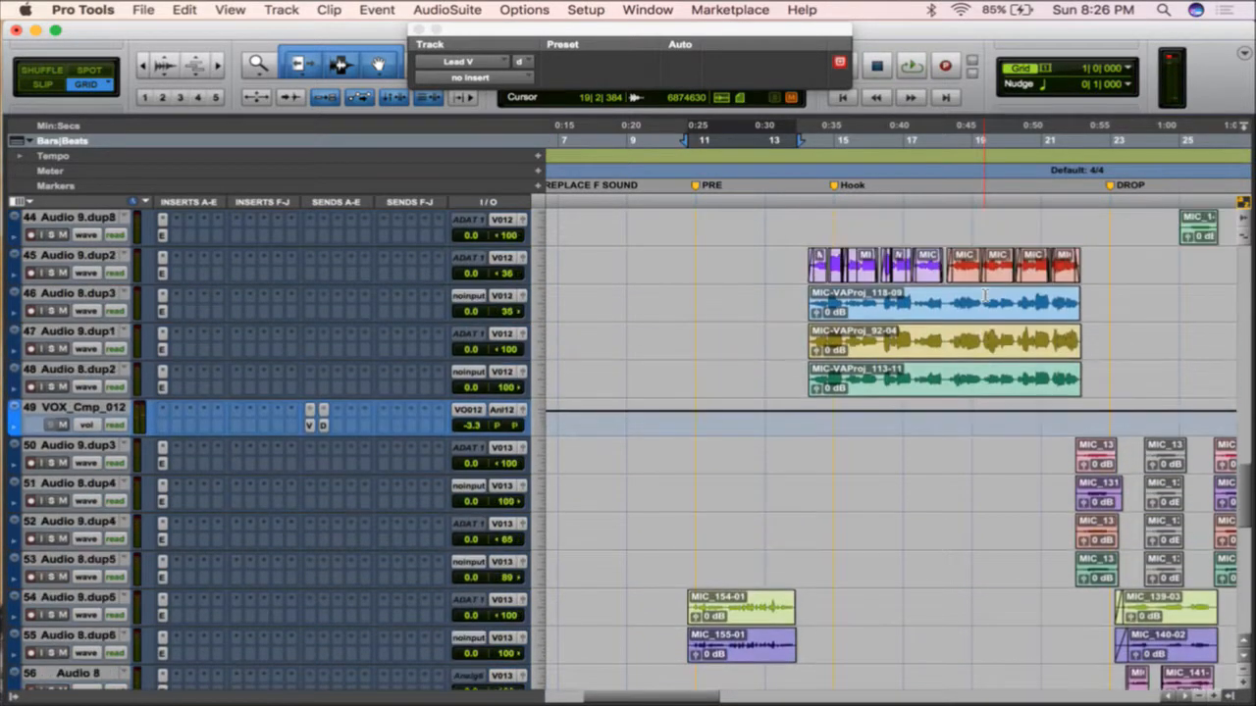
pyautogui.click(940, 307)
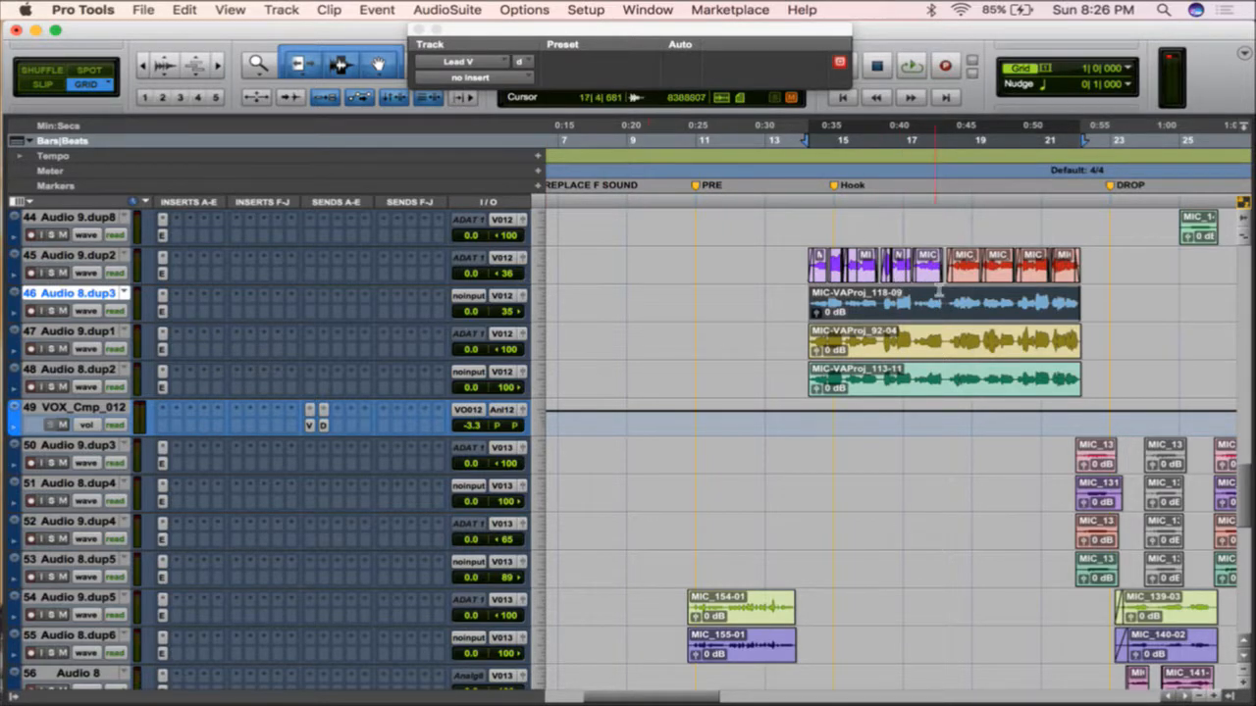
pyautogui.press('space')
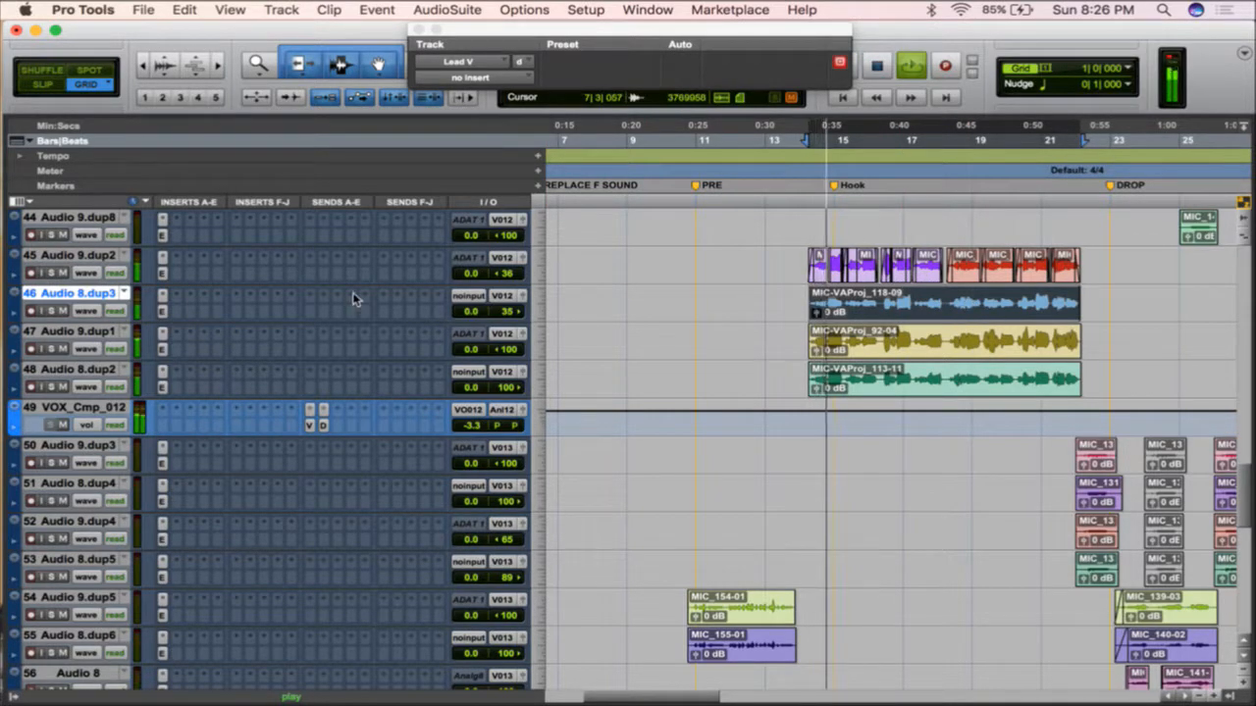
pyautogui.press('space')
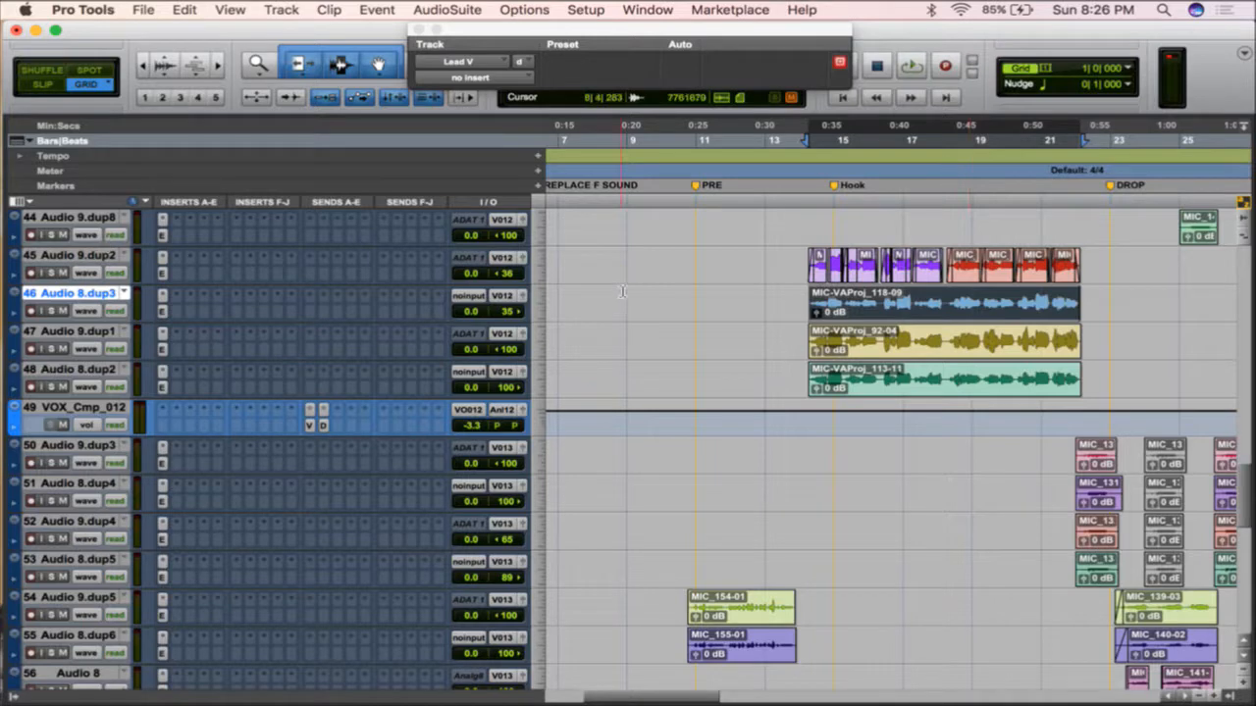
# - Insert a multichannel EQ3 7-Band on the first insert slot of the VOX_Cmp_012 track
pyautogui.scroll(2, 630, 278)
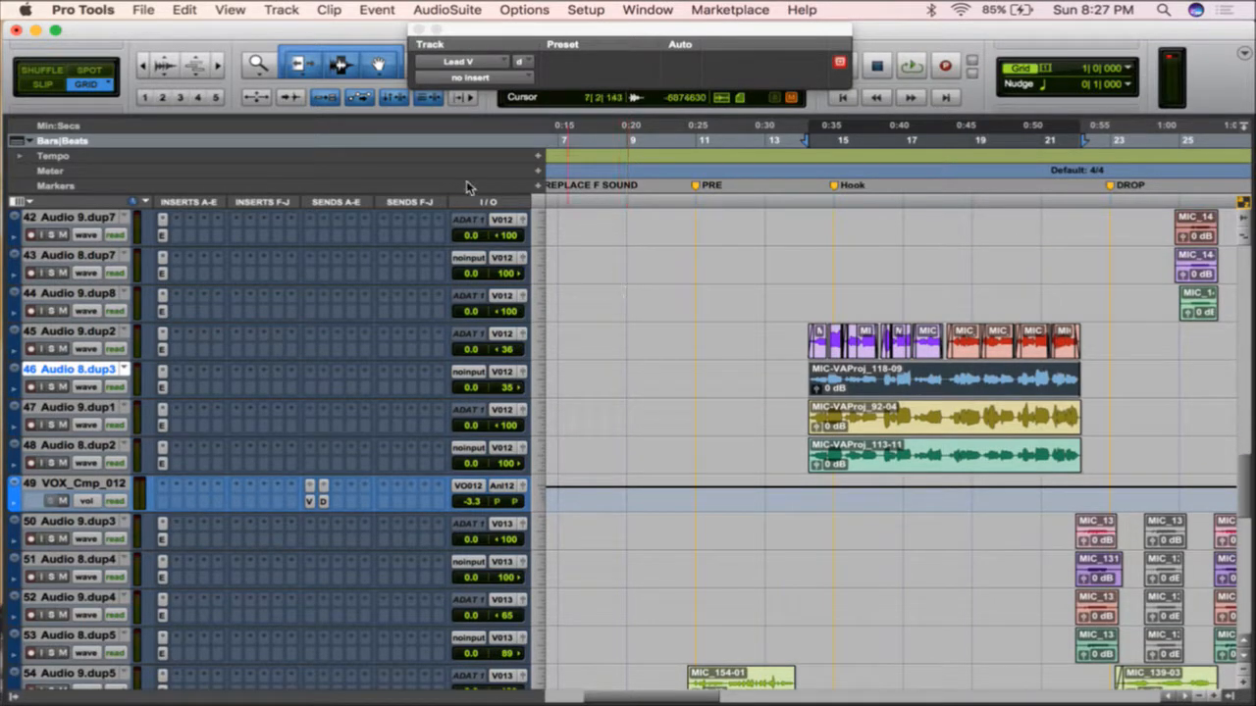
pyautogui.scroll(3, 519, 245)
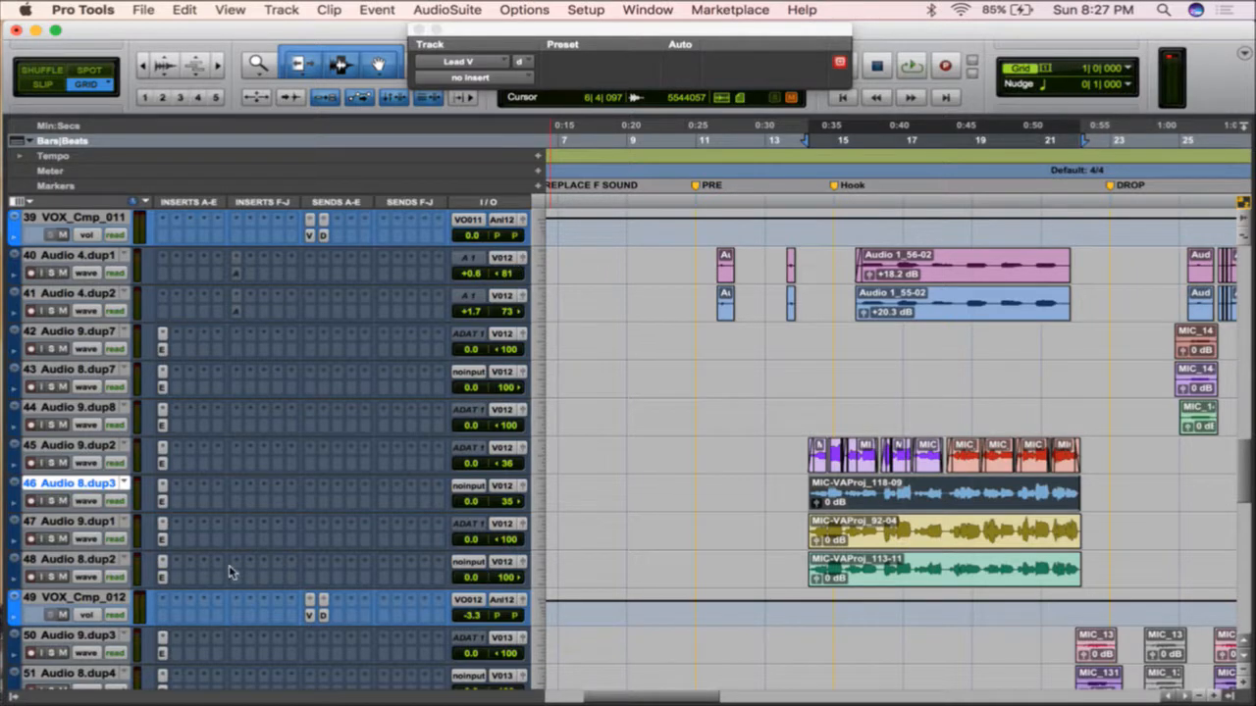
pyautogui.click(161, 599)
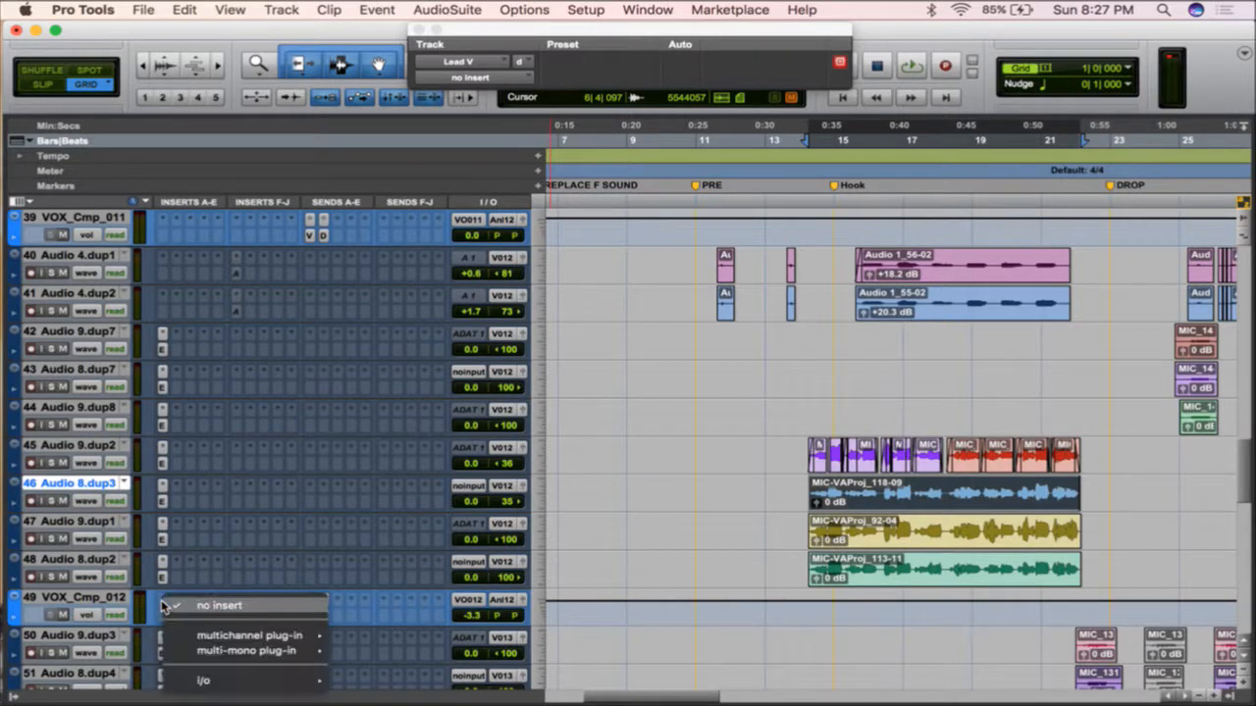
pyautogui.moveTo(239, 633)
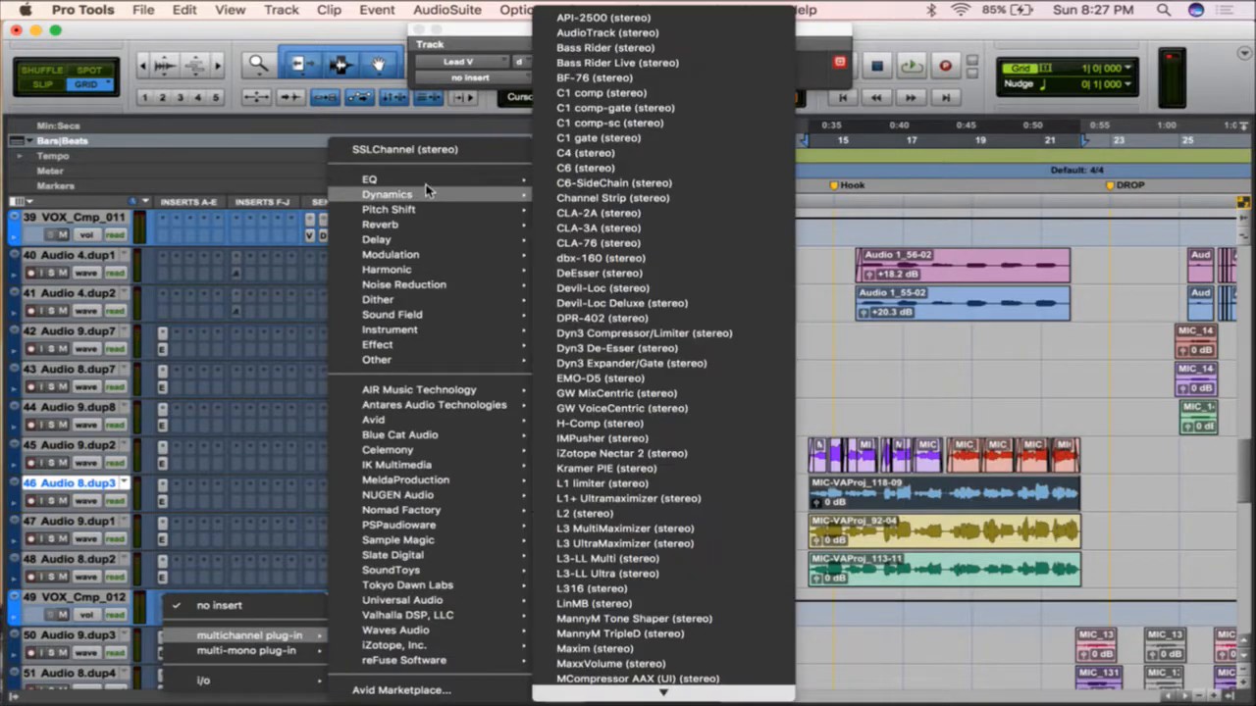
pyautogui.moveTo(431, 181)
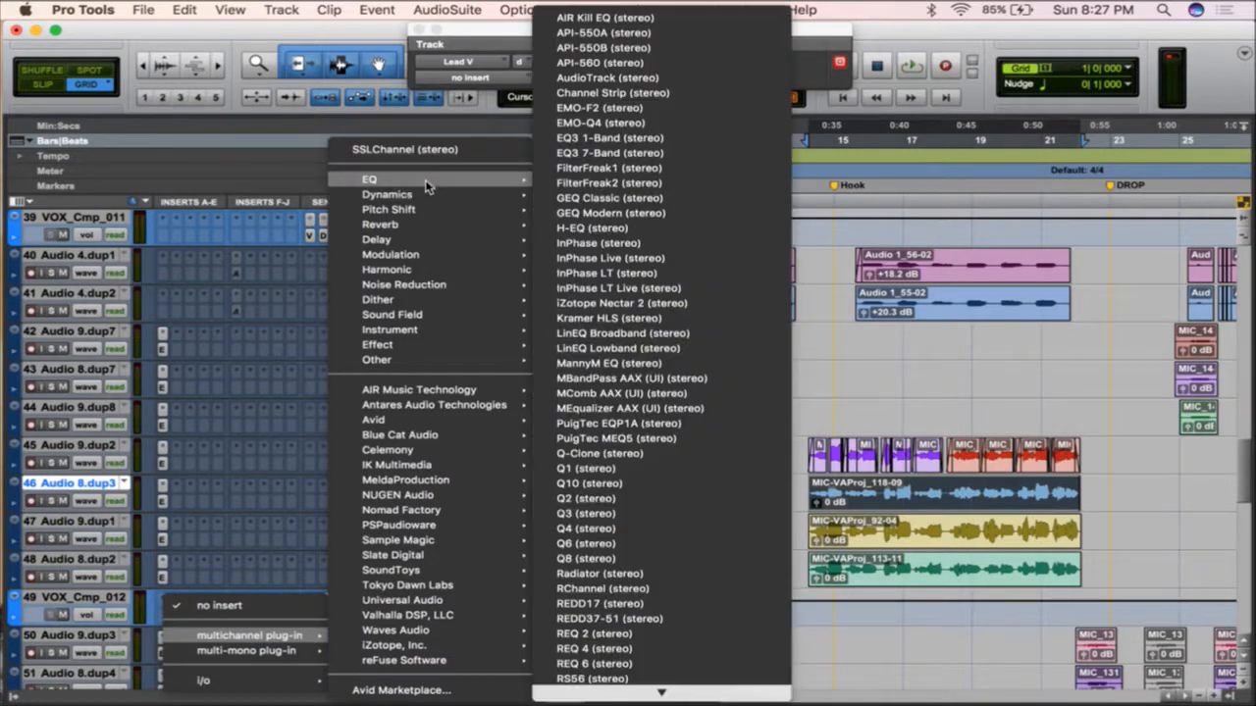
pyautogui.click(618, 153)
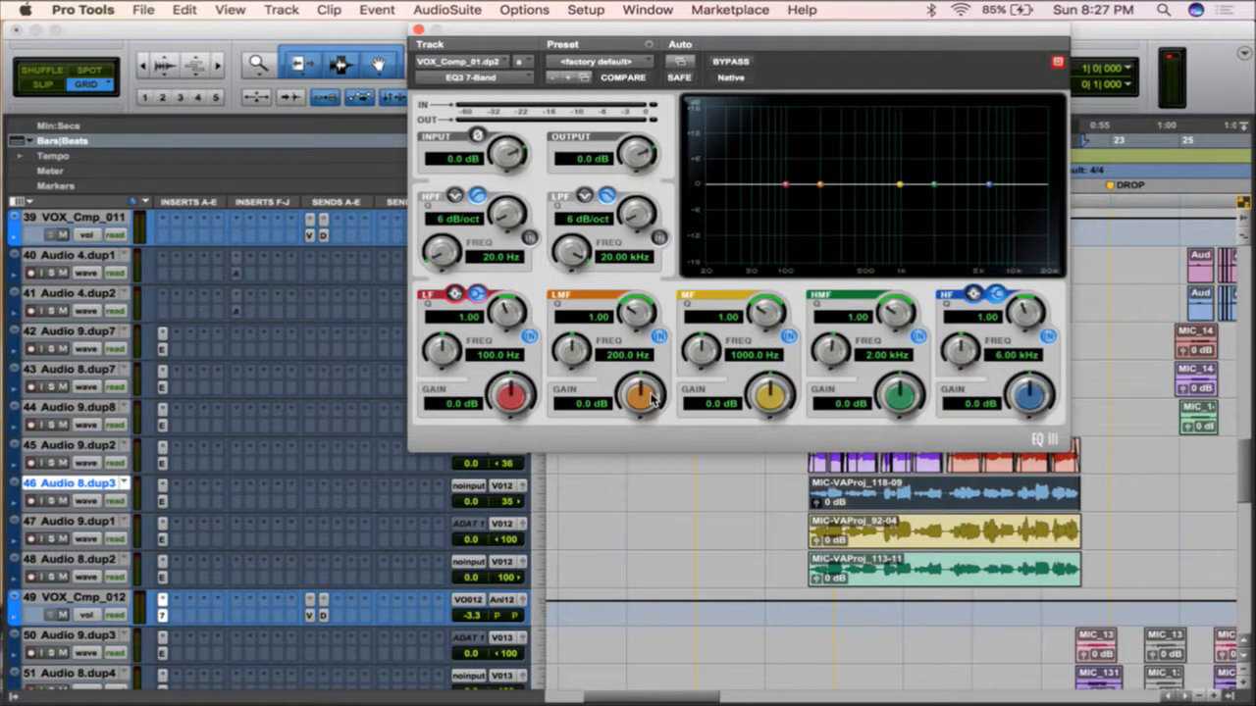
# - During playback, set the EQ's HMF band to a -3.7 dB cut at 2.34 kHz
pyautogui.press('space')
pyautogui.moveTo(898, 398); pyautogui.dragTo(873, 532)
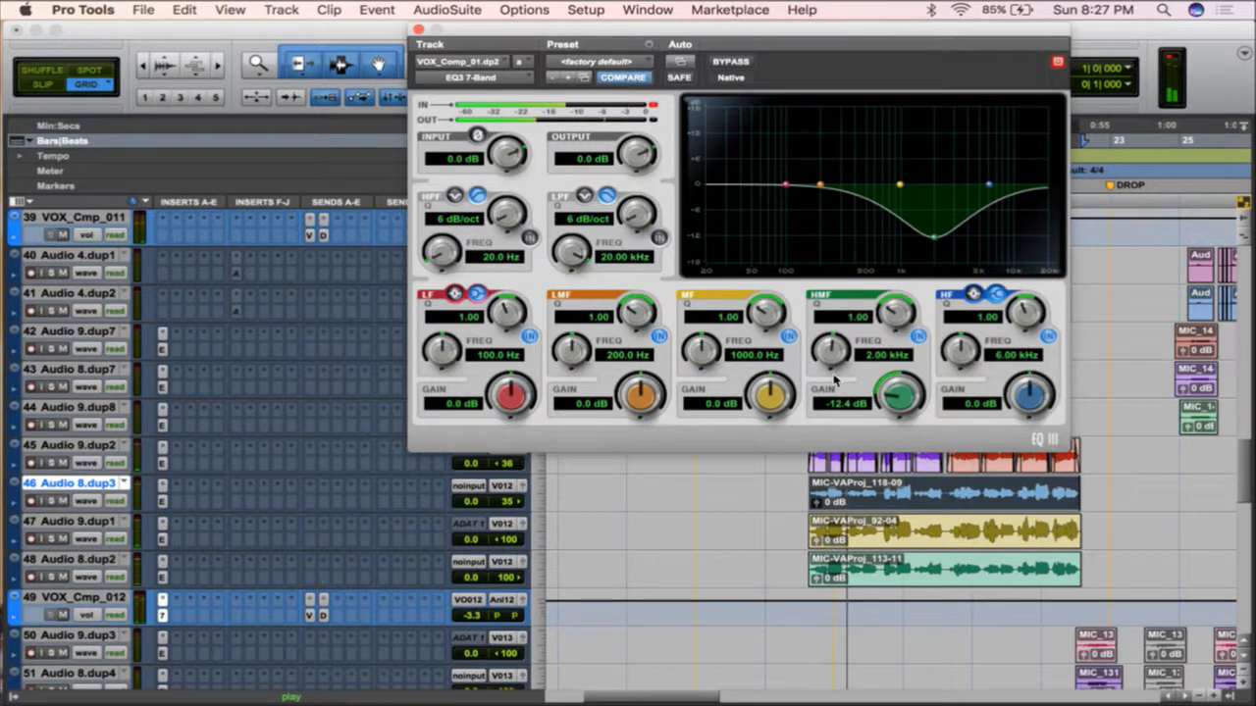
pyautogui.moveTo(832, 336); pyautogui.dragTo(893, 326)
pyautogui.moveTo(915, 396); pyautogui.dragTo(836, 367)
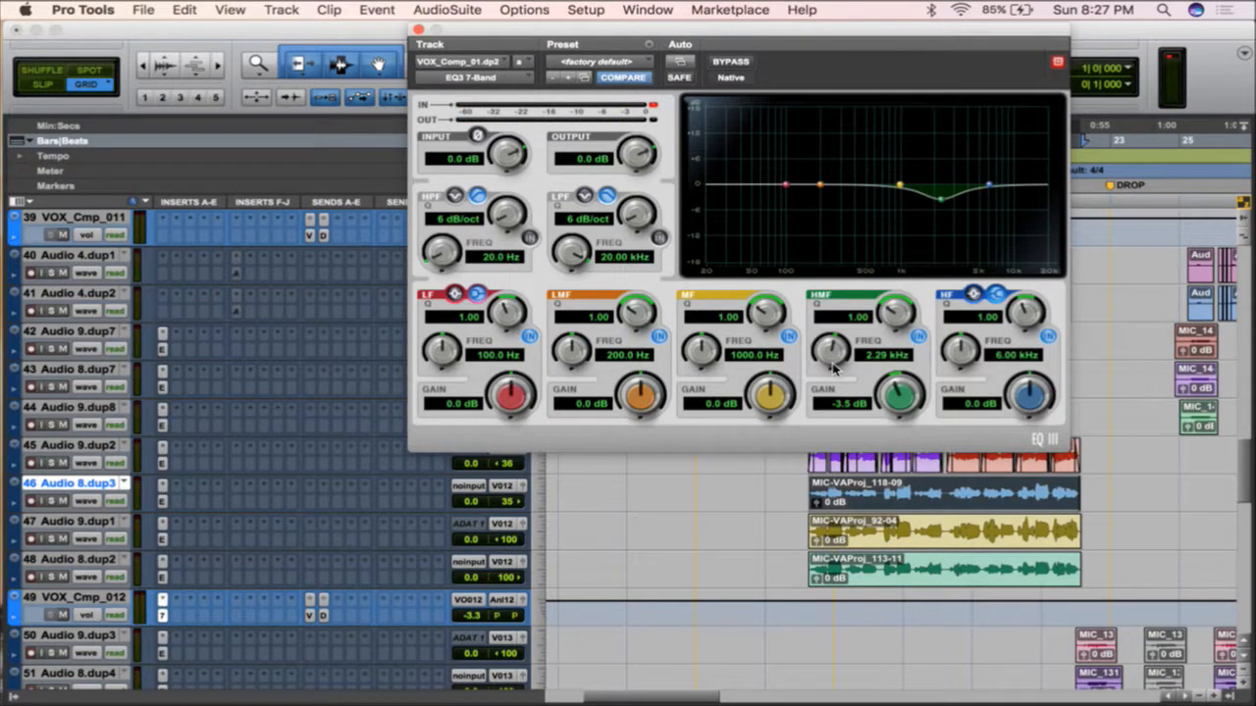
pyautogui.moveTo(918, 396); pyautogui.dragTo(918, 399)
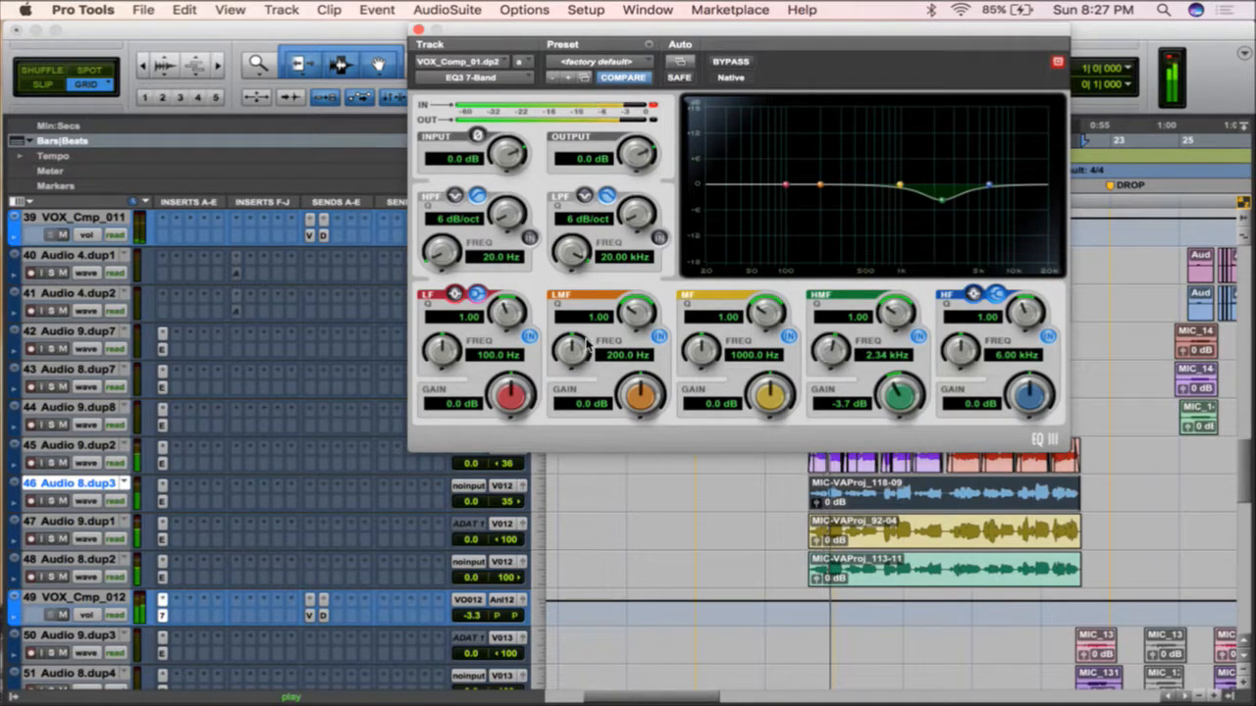
# - Enable the high-pass filter at 40.4 Hz with an 18 dB/oct slope, and leave the low-pass filter off at 12 dB/oct
pyautogui.click(530, 238)
pyautogui.moveTo(507, 213); pyautogui.dragTo(507, 63)
pyautogui.moveTo(441, 252); pyautogui.dragTo(448, 186)
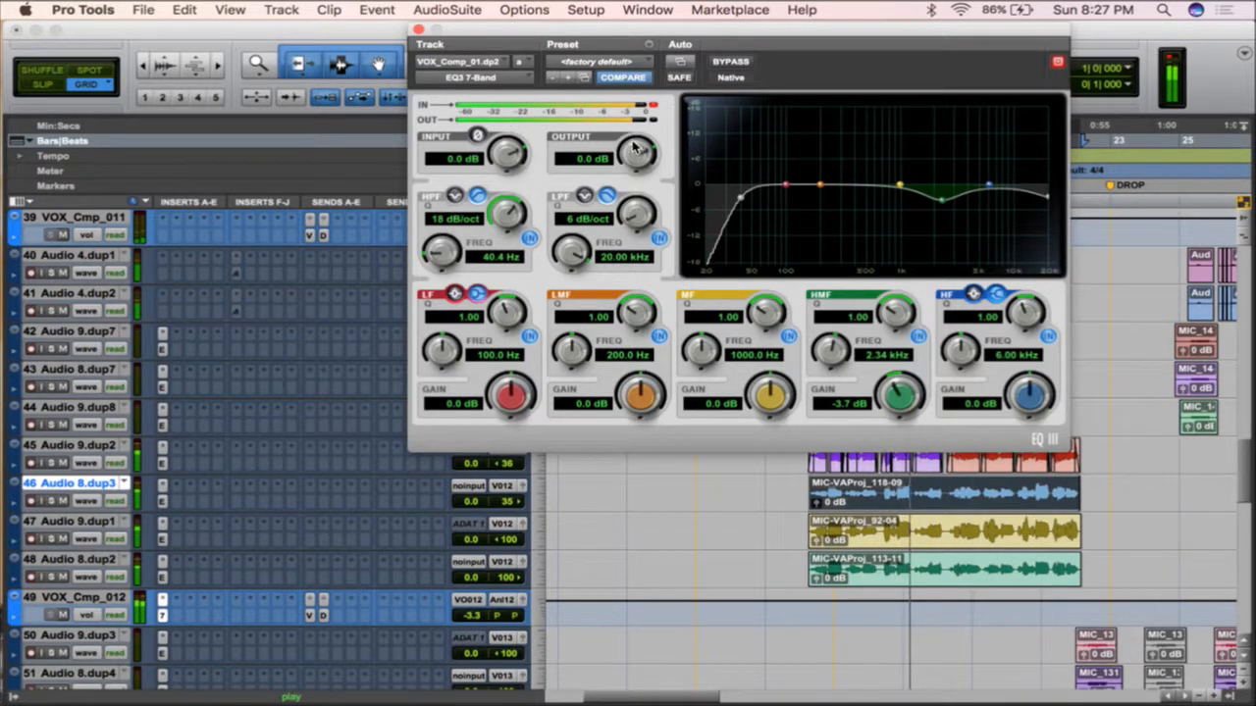
pyautogui.moveTo(633, 147); pyautogui.dragTo(633, 130)
pyautogui.click(660, 239)
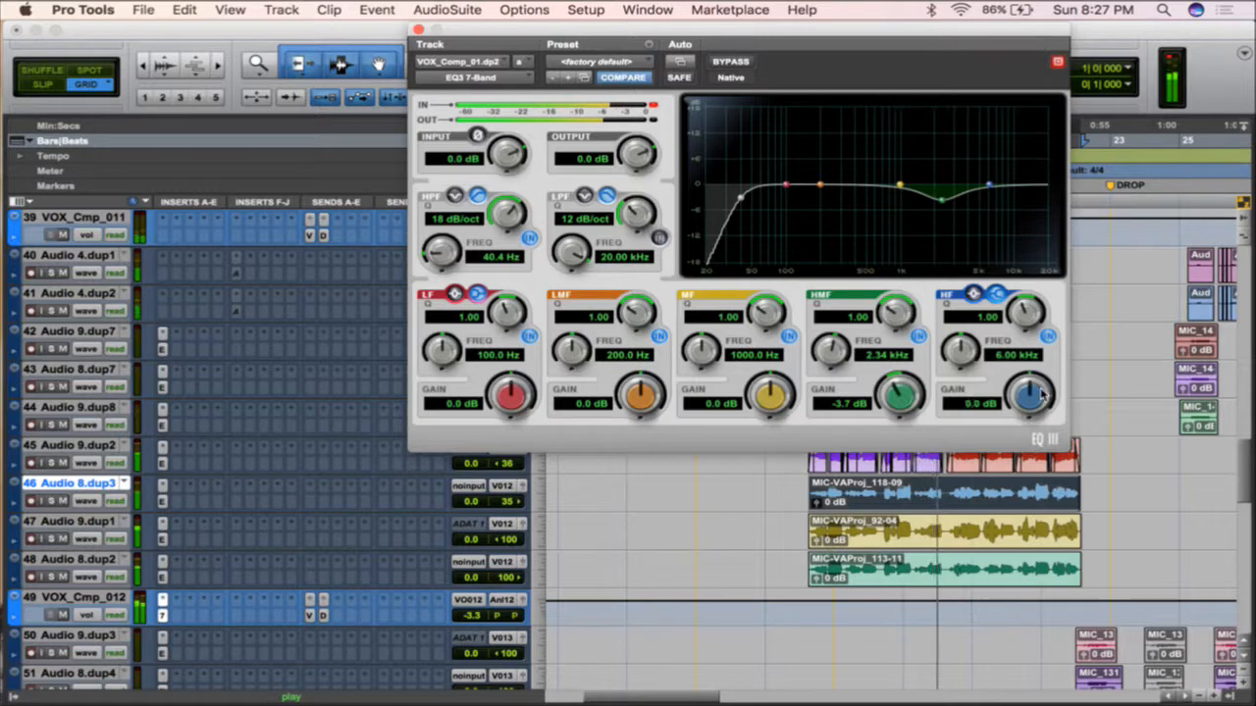
# - Set the EQ's HF shelf to 4.49 kHz with -4.0 dB gain while playing the hook
pyautogui.moveTo(1042, 394); pyautogui.dragTo(1030, 443)
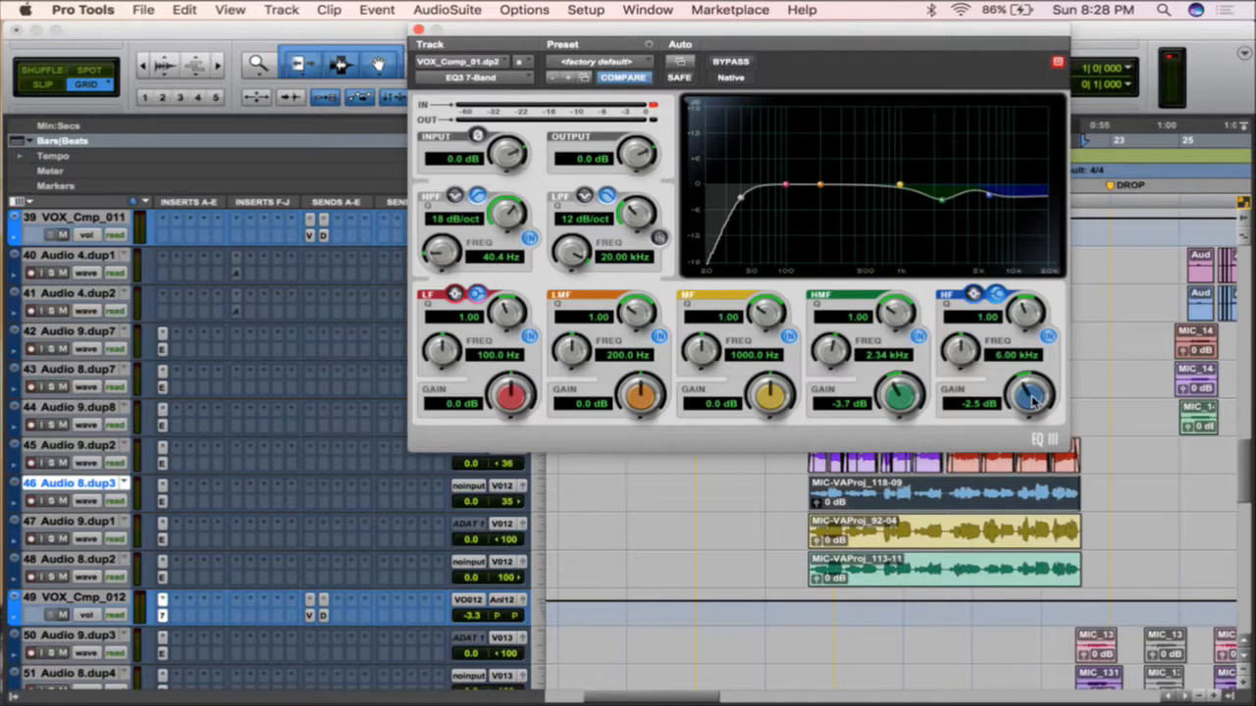
pyautogui.moveTo(1032, 397); pyautogui.dragTo(1028, 414)
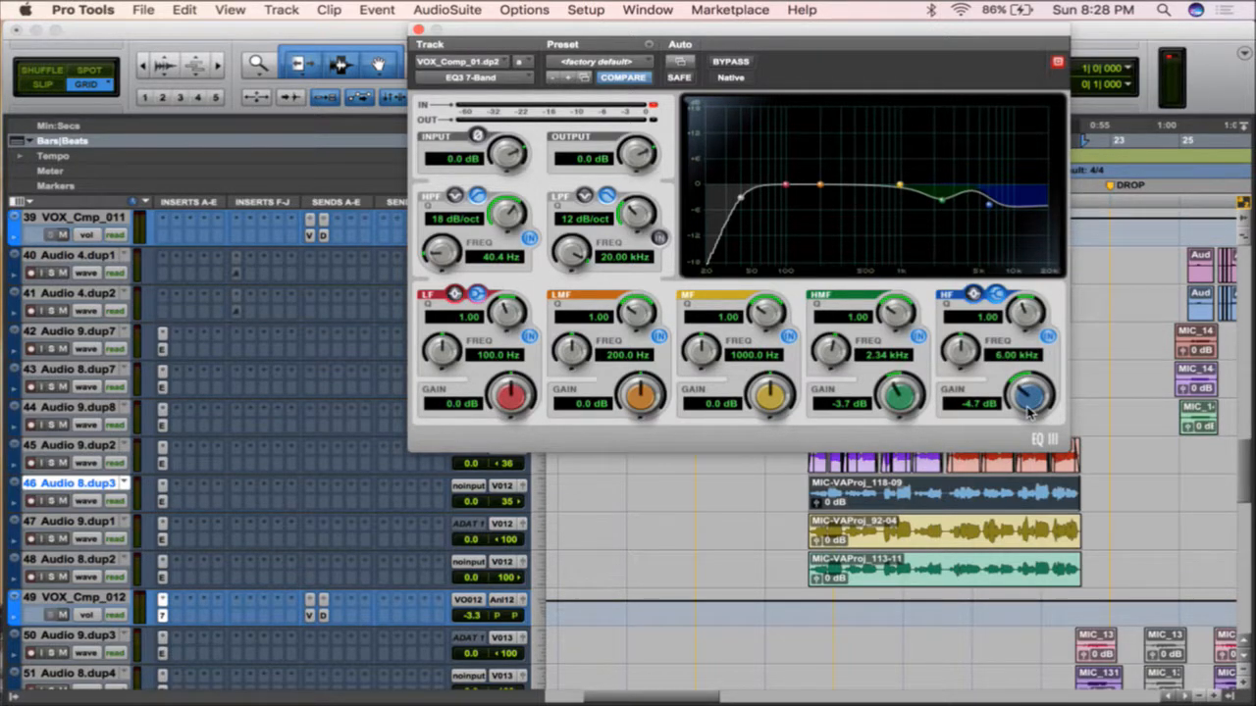
pyautogui.moveTo(960, 353); pyautogui.dragTo(958, 368)
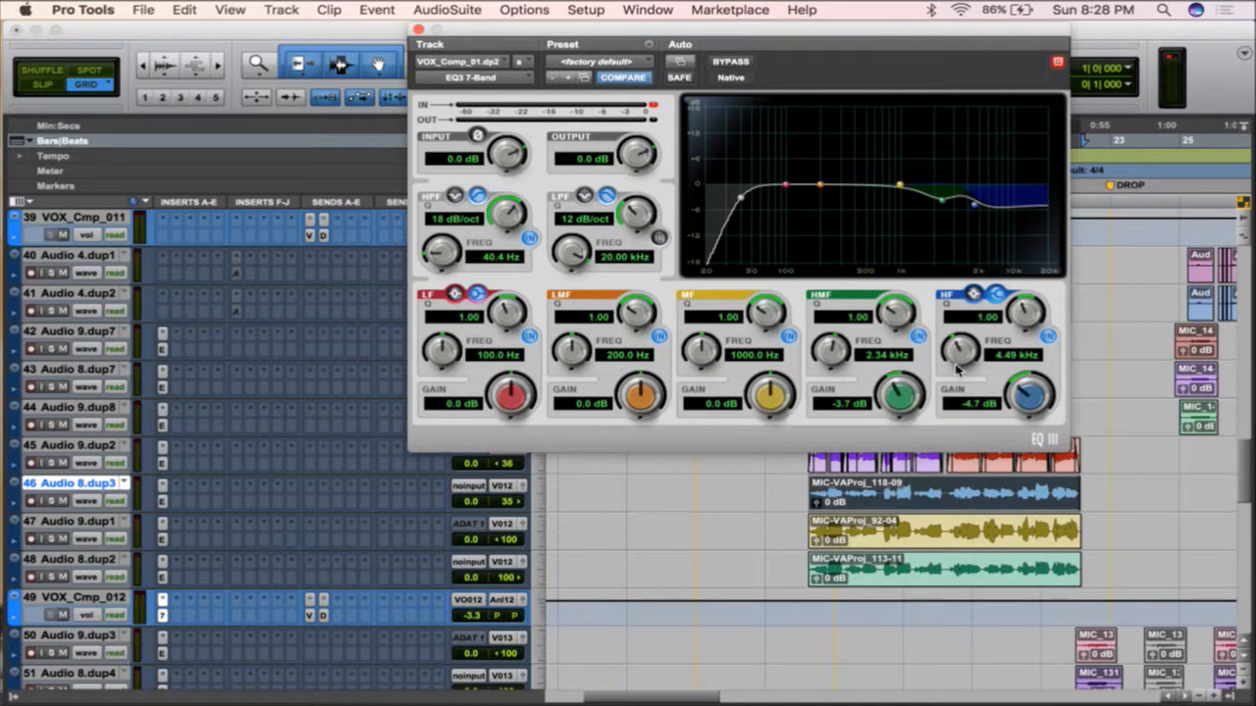
pyautogui.press('space')
pyautogui.moveTo(1044, 394); pyautogui.dragTo(1053, 384)
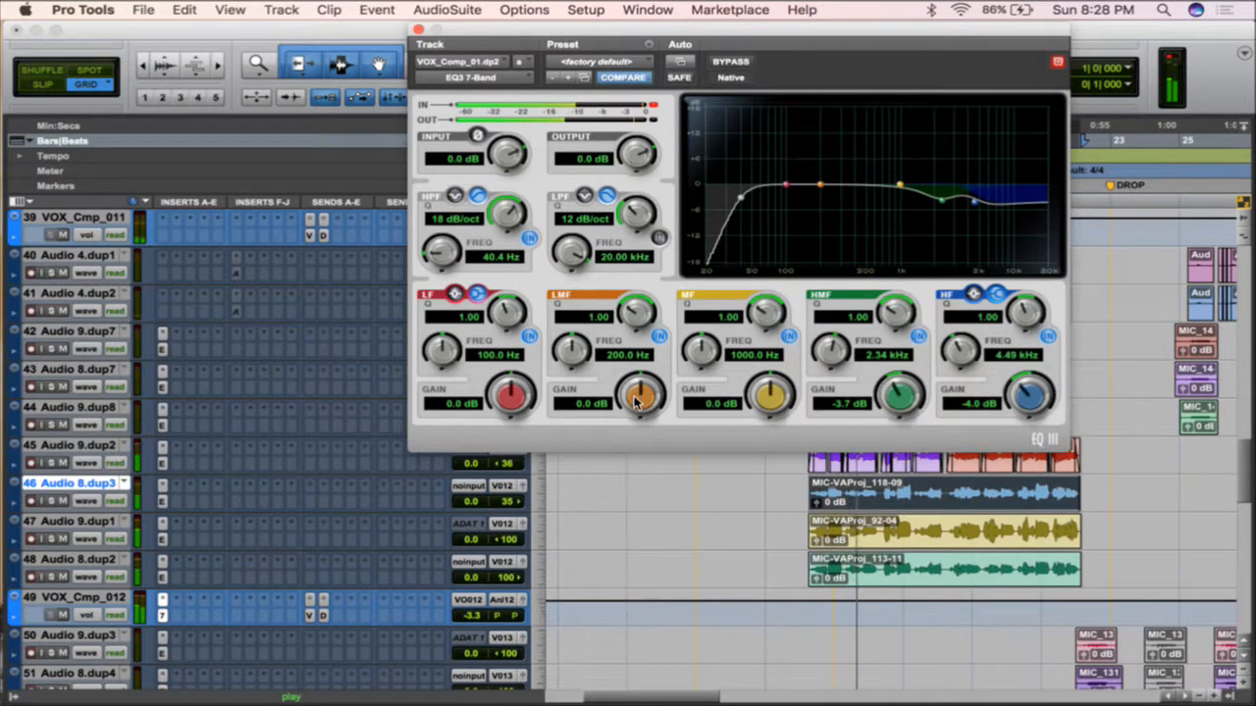
# - Boost the LMF band 2.8 dB at 250.5 Hz with Q 0.98, and refine the HMF band to -3.8 dB with Q 1.12
pyautogui.moveTo(635, 402); pyautogui.dragTo(638, 375)
pyautogui.moveTo(636, 312); pyautogui.dragTo(590, 330)
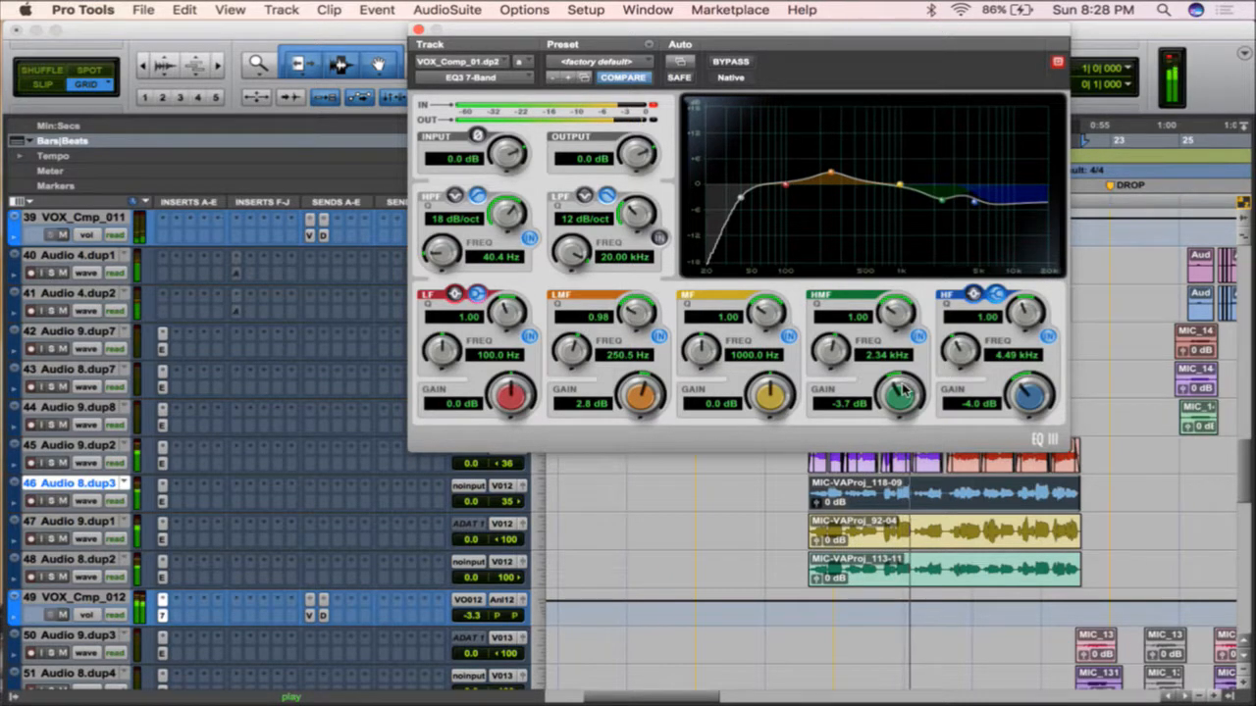
pyautogui.moveTo(904, 391); pyautogui.dragTo(904, 394)
pyautogui.moveTo(904, 311); pyautogui.dragTo(906, 305)
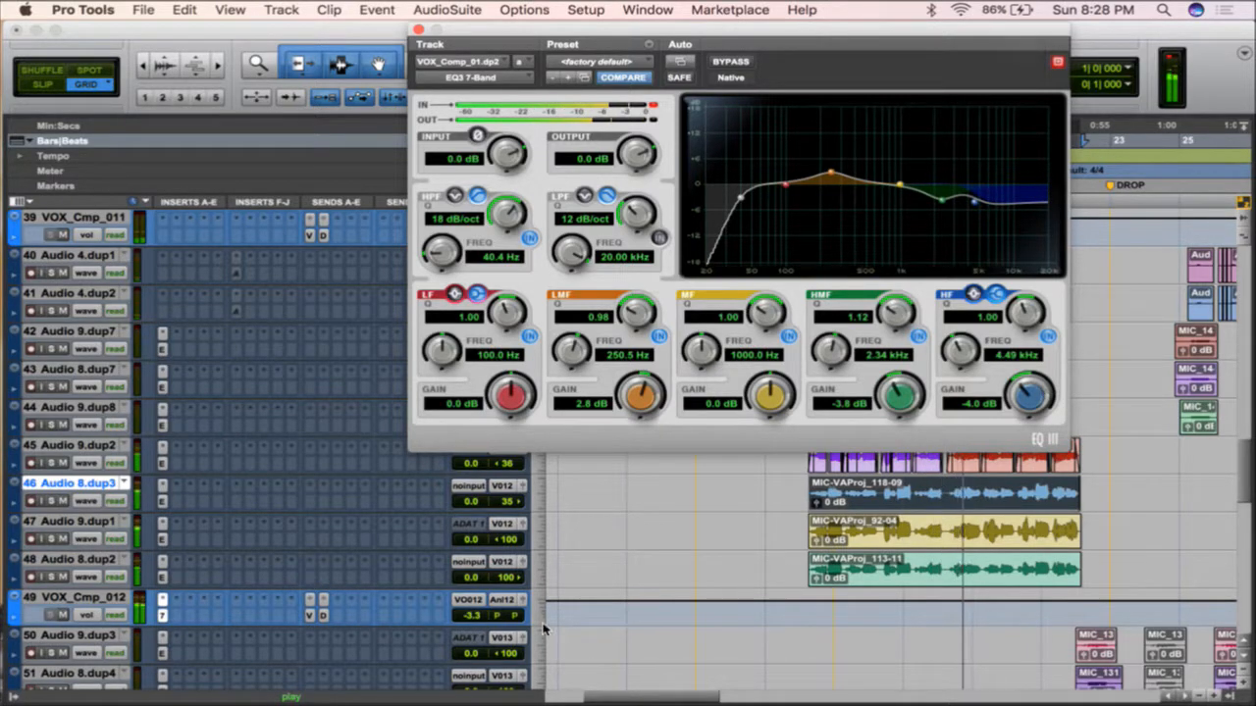
# - Lower the VOX_Cmp_012 volume to -5.9 dB, set the EQ's HF gain to -3.4 dB, and close the plug-in window
pyautogui.moveTo(472, 615); pyautogui.dragTo(481, 616)
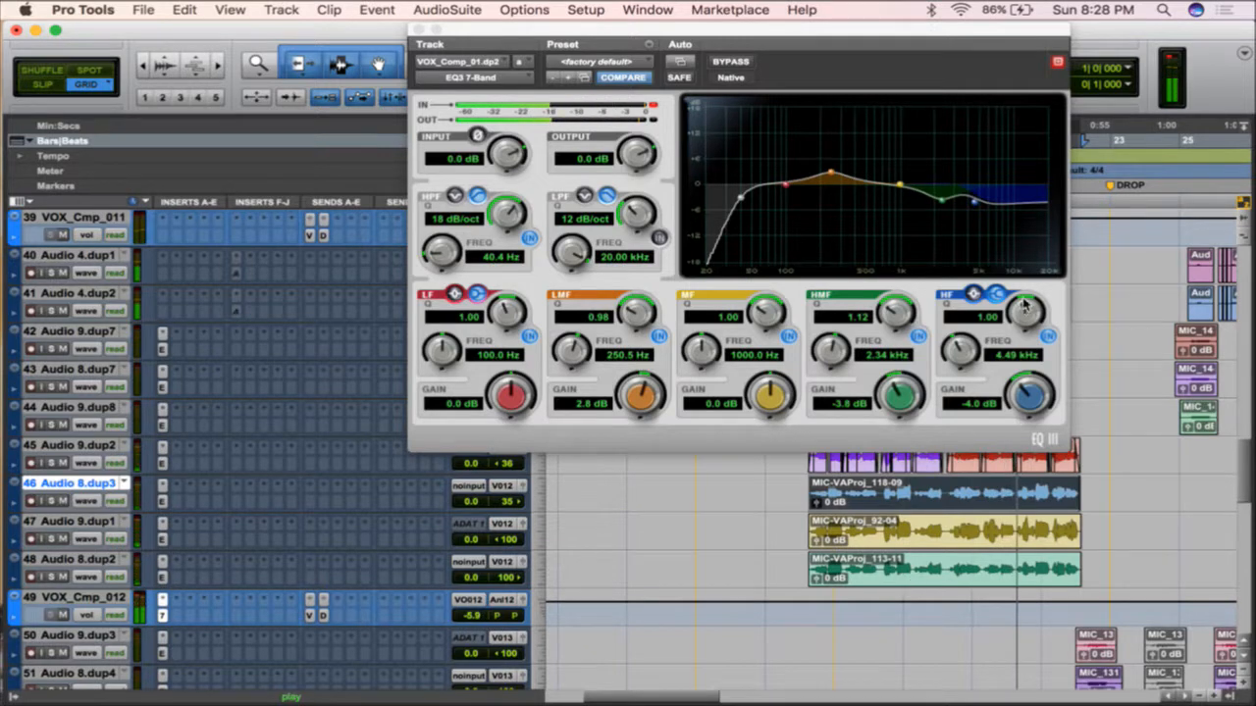
pyautogui.moveTo(1047, 405); pyautogui.dragTo(1050, 400)
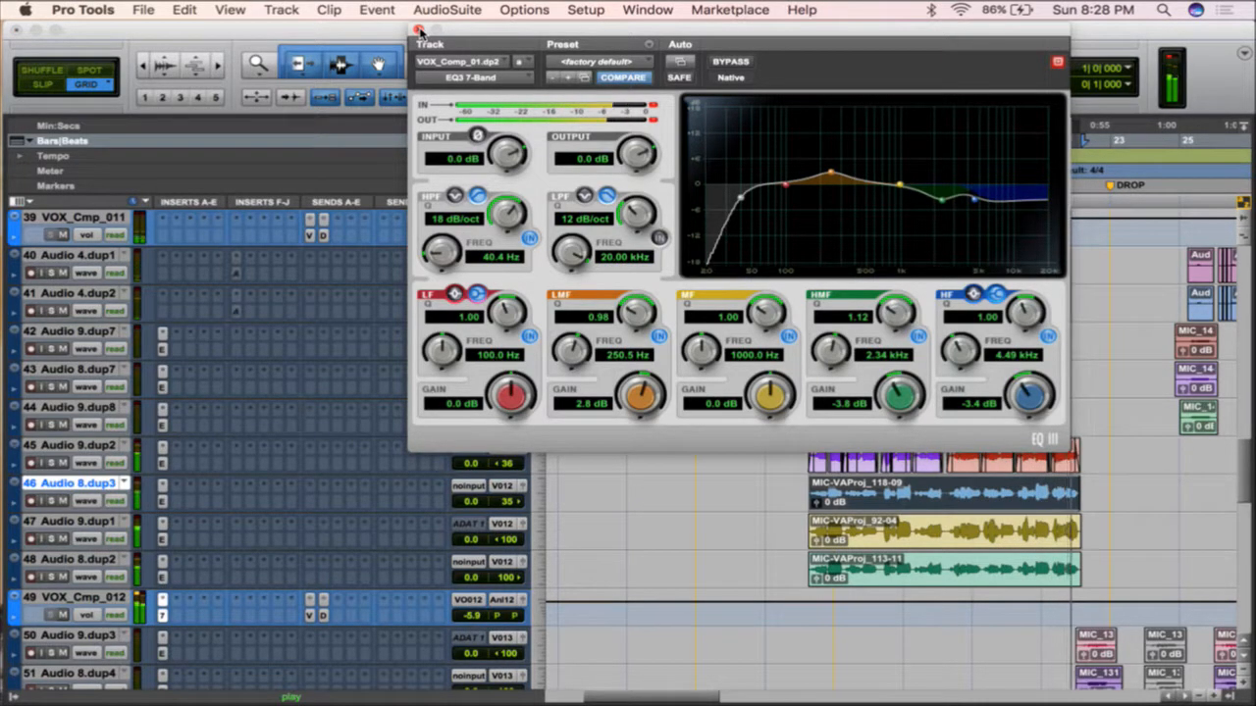
pyautogui.click(419, 31)
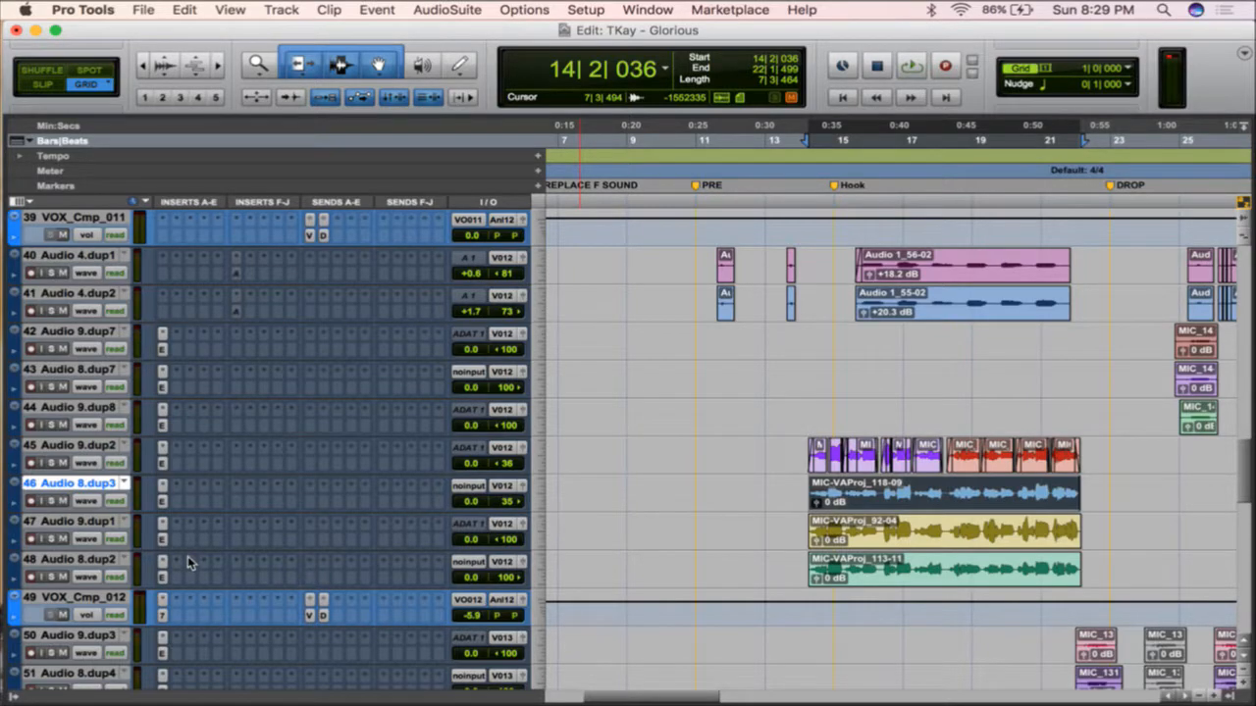
# - Check the inserts across the vocal tracks and select the MIC_159-01 clip on Audio13.dp1 above VOX_Comp_02
pyautogui.scroll(10, 188, 556)
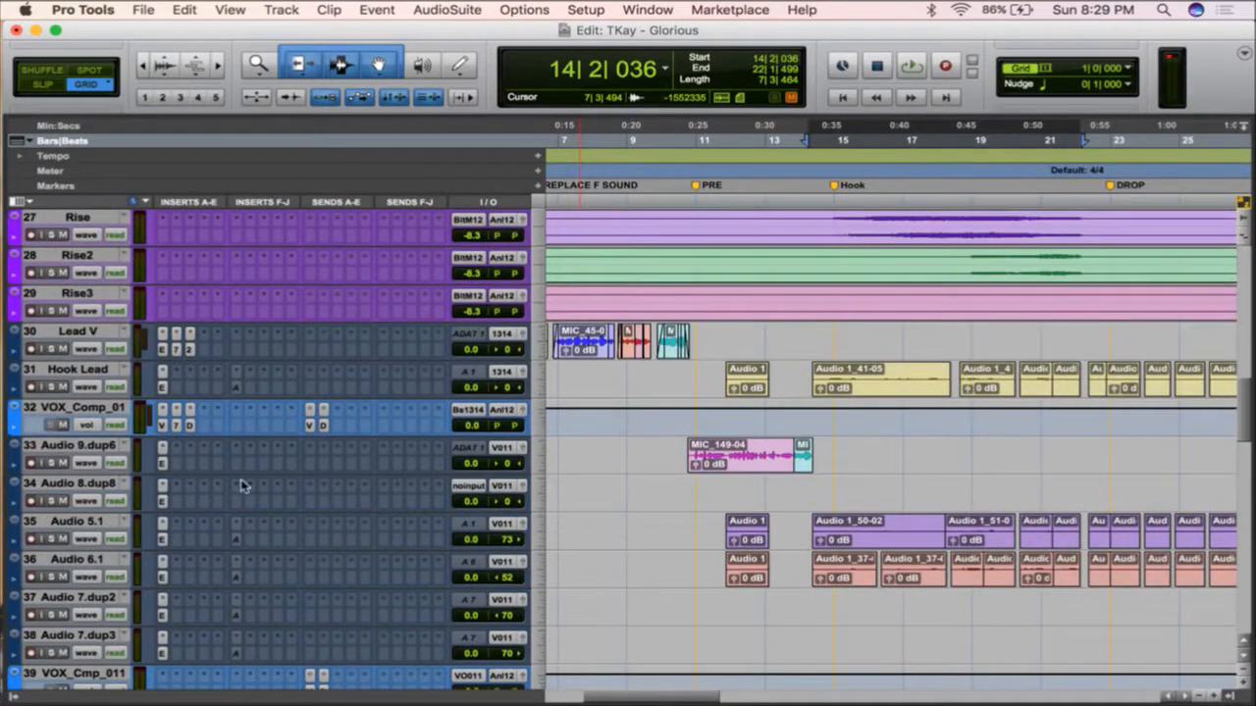
pyautogui.scroll(-12, 255, 533)
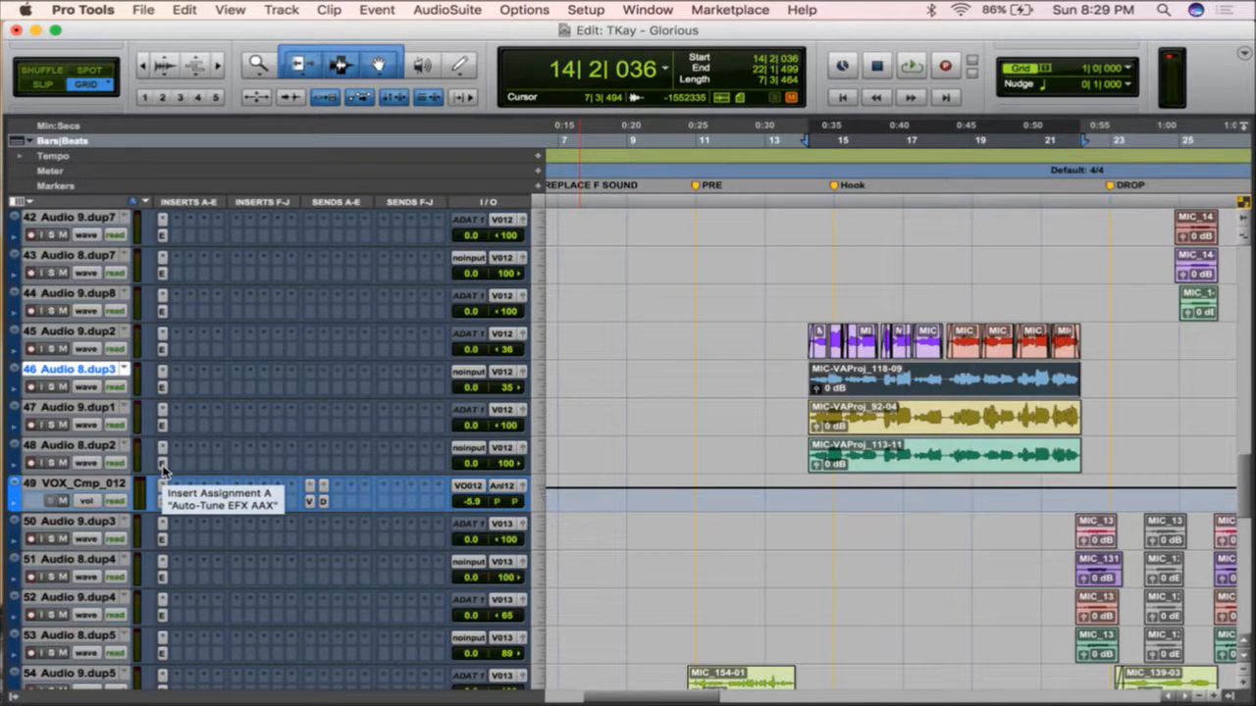
pyautogui.scroll(-10, 161, 471)
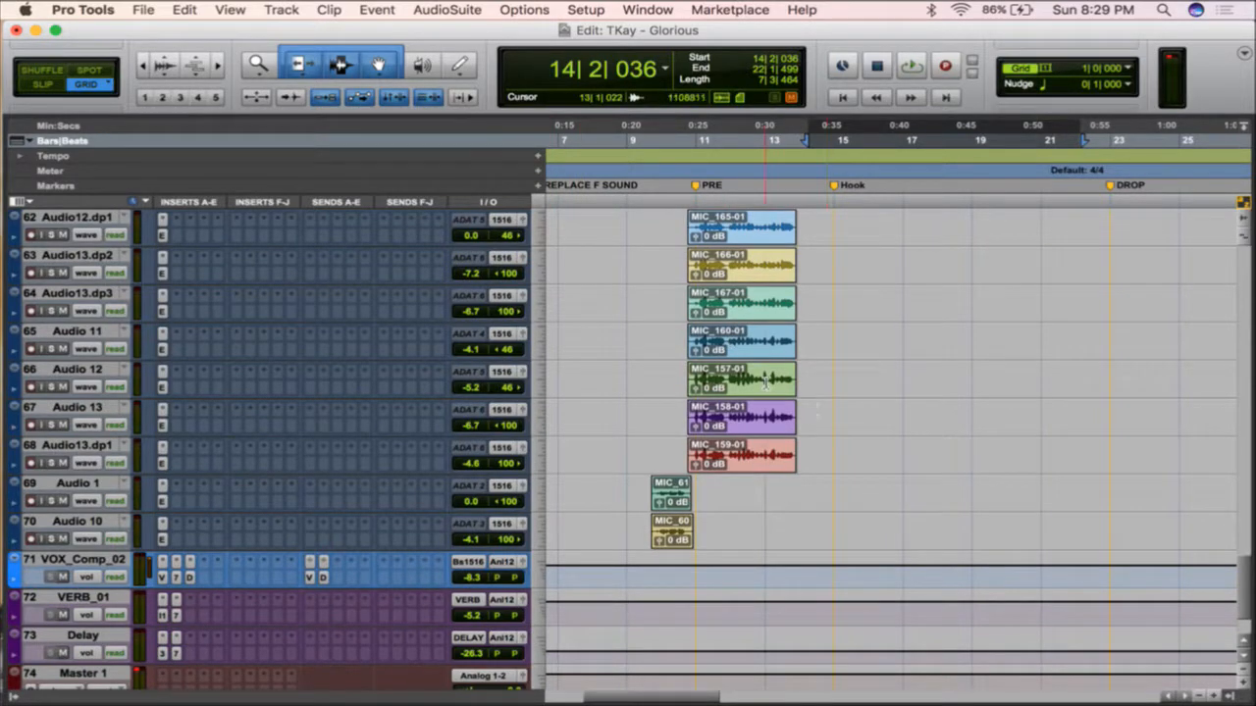
pyautogui.scroll(1, 765, 424)
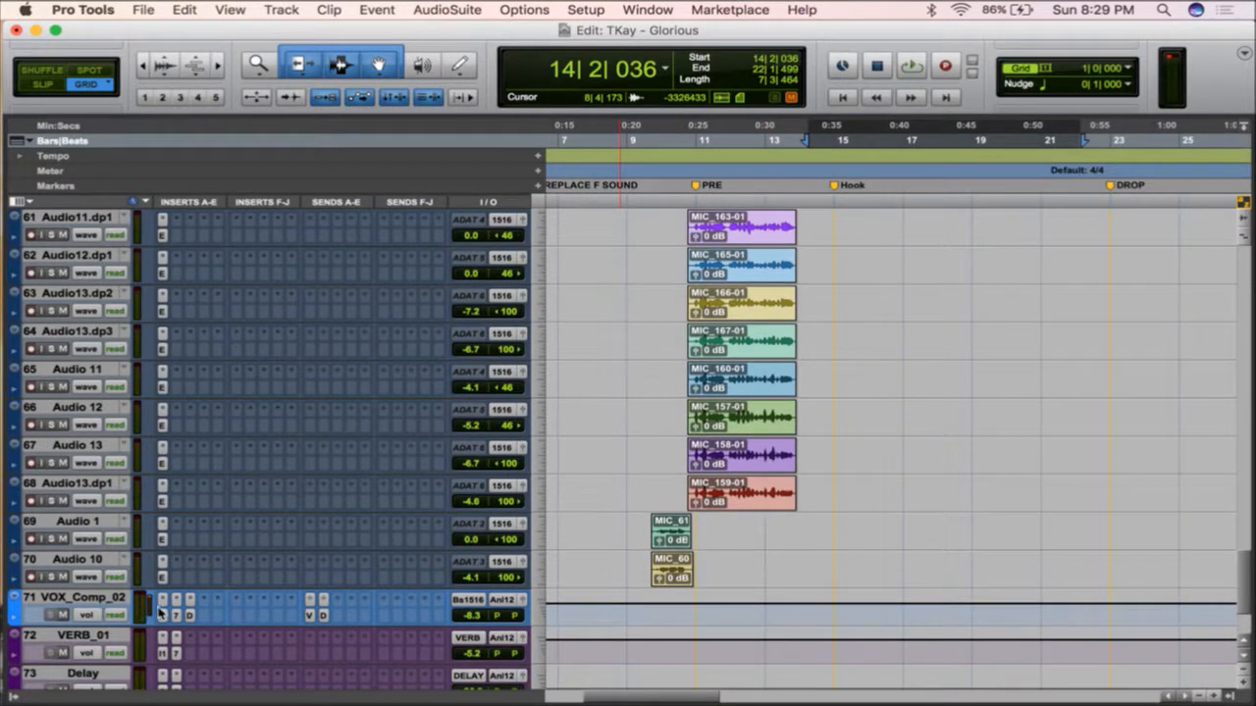
pyautogui.click(76, 483)
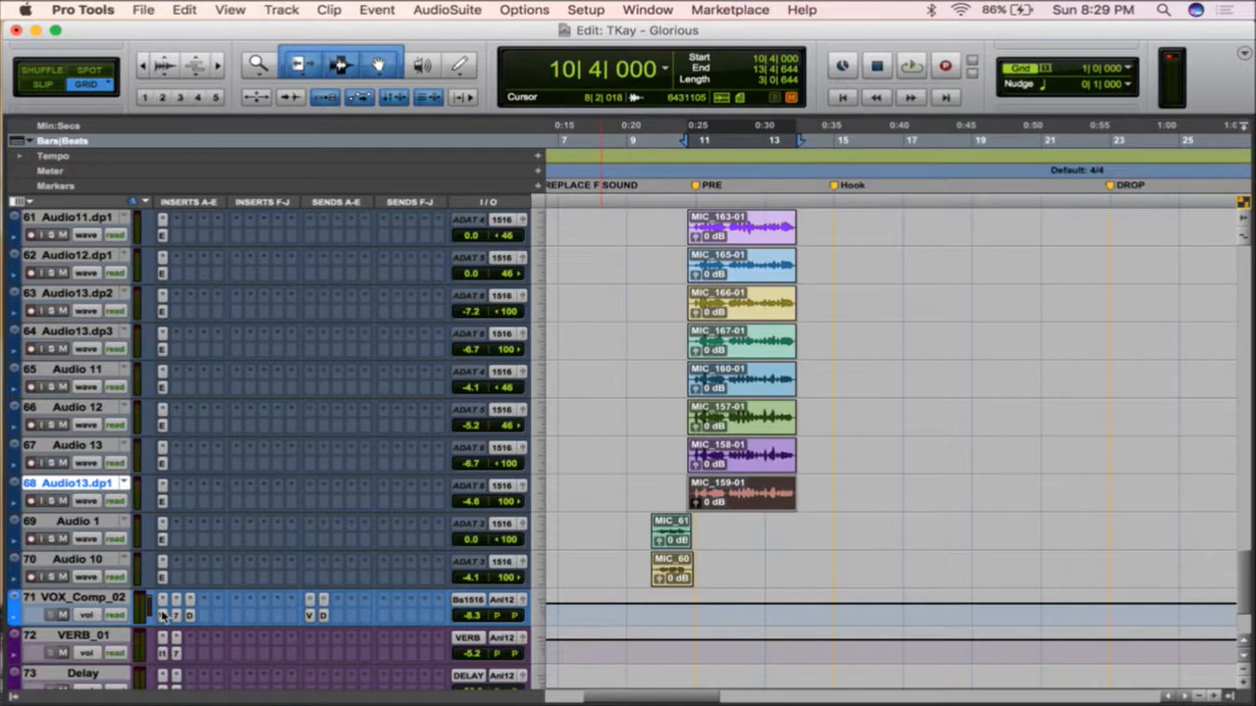
# - Select the eight vocal tracks from Audio11.dp1 through Audio13.dp1 and solo them together
pyautogui.scroll(4, 288, 458)
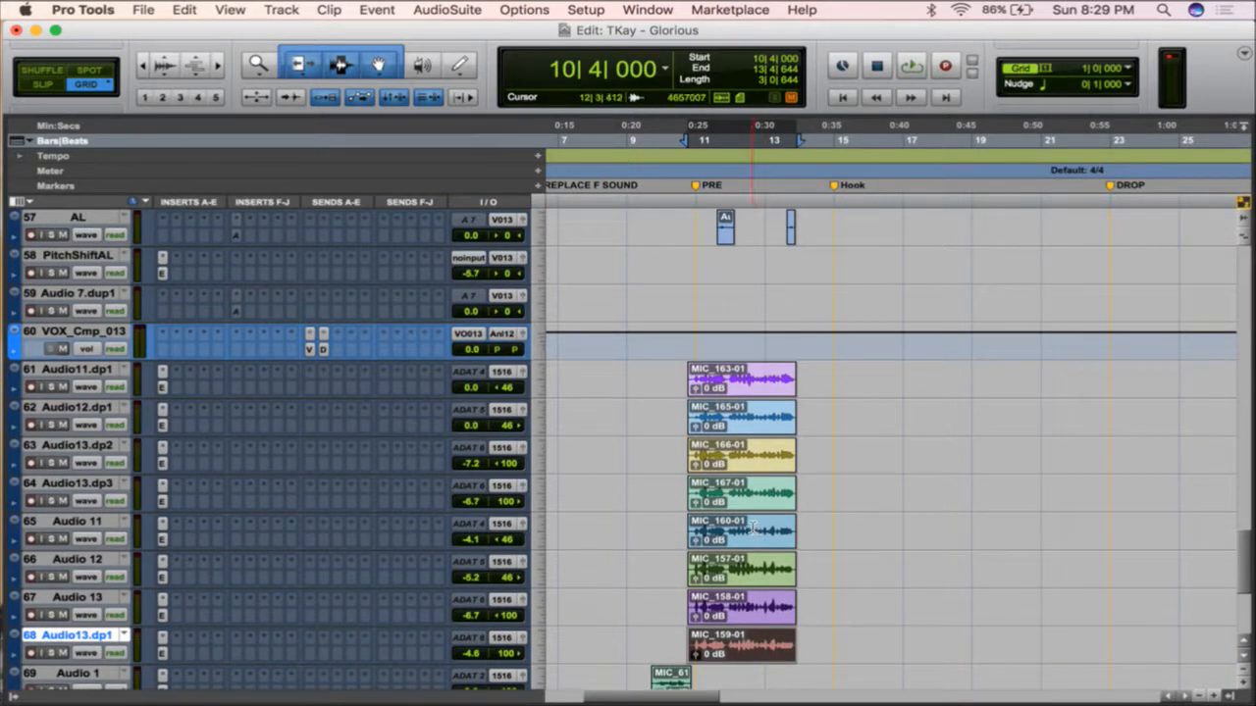
pyautogui.press('space')
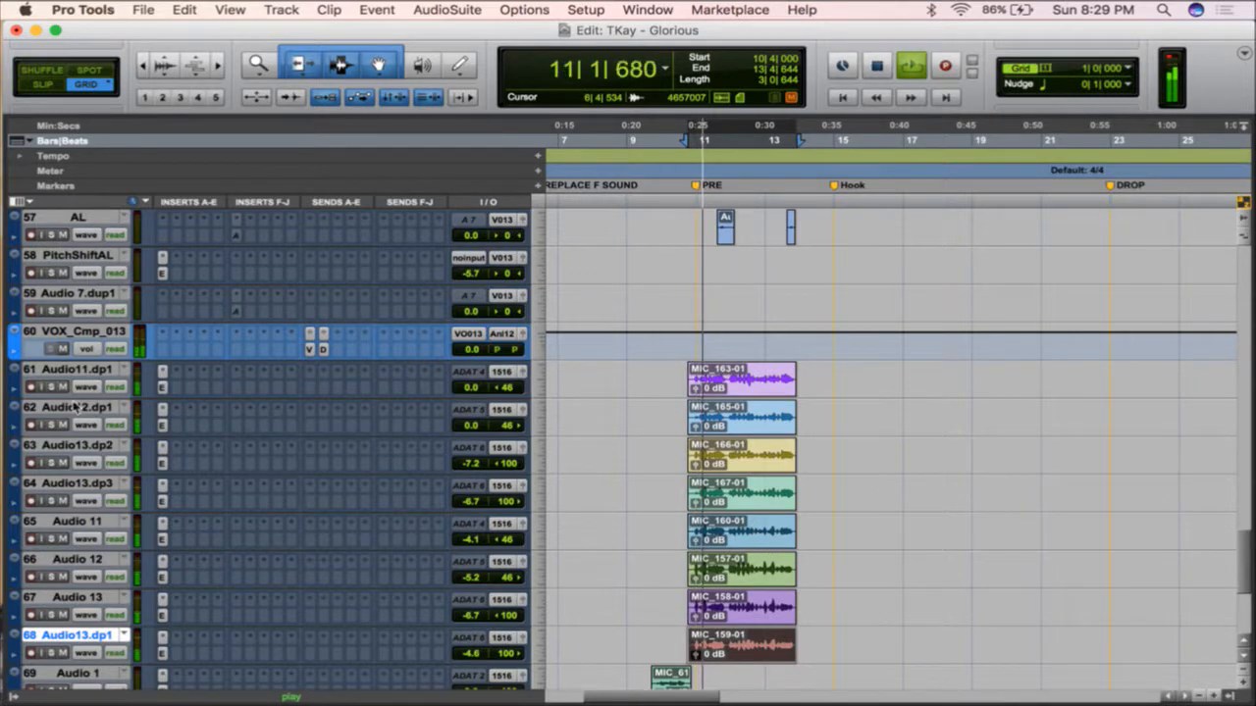
pyautogui.press('space')
pyautogui.click(67, 369)
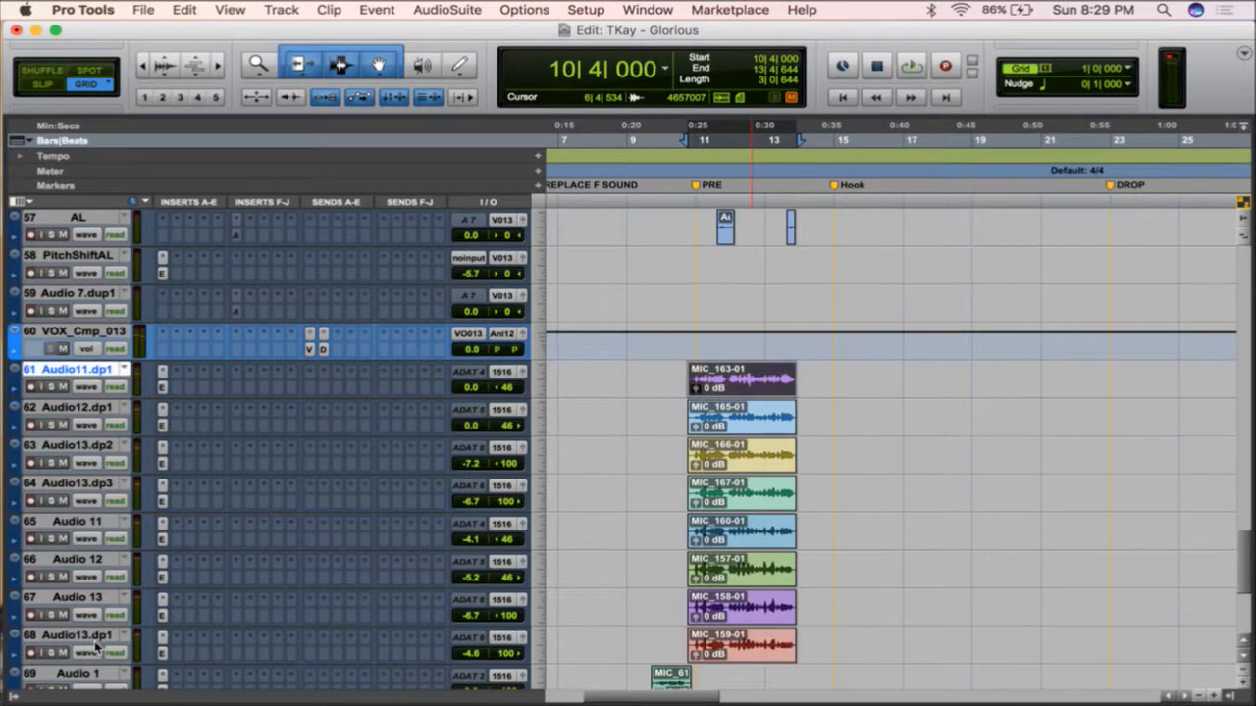
pyautogui.keyDown('shift'); pyautogui.click(98, 636); pyautogui.keyUp('shift')
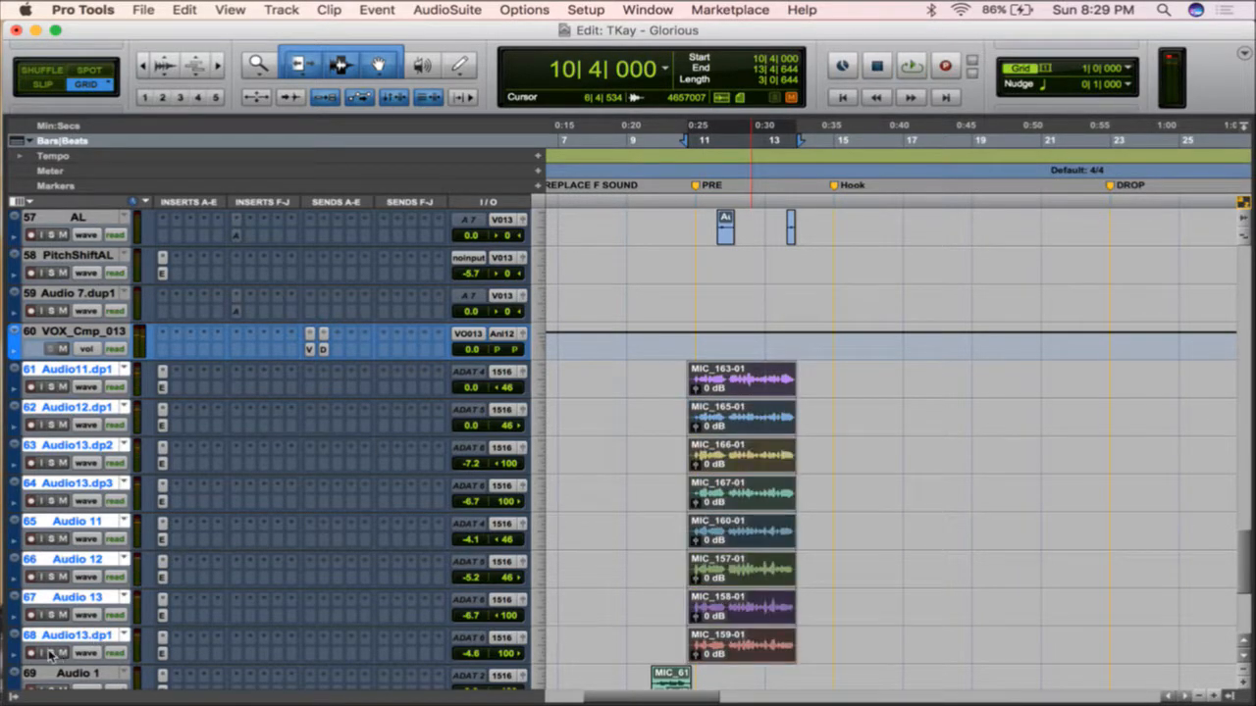
pyautogui.keyDown('alt'); pyautogui.keyDown('shift'); pyautogui.click(58, 653); pyautogui.keyUp('shift'); pyautogui.keyUp('alt')
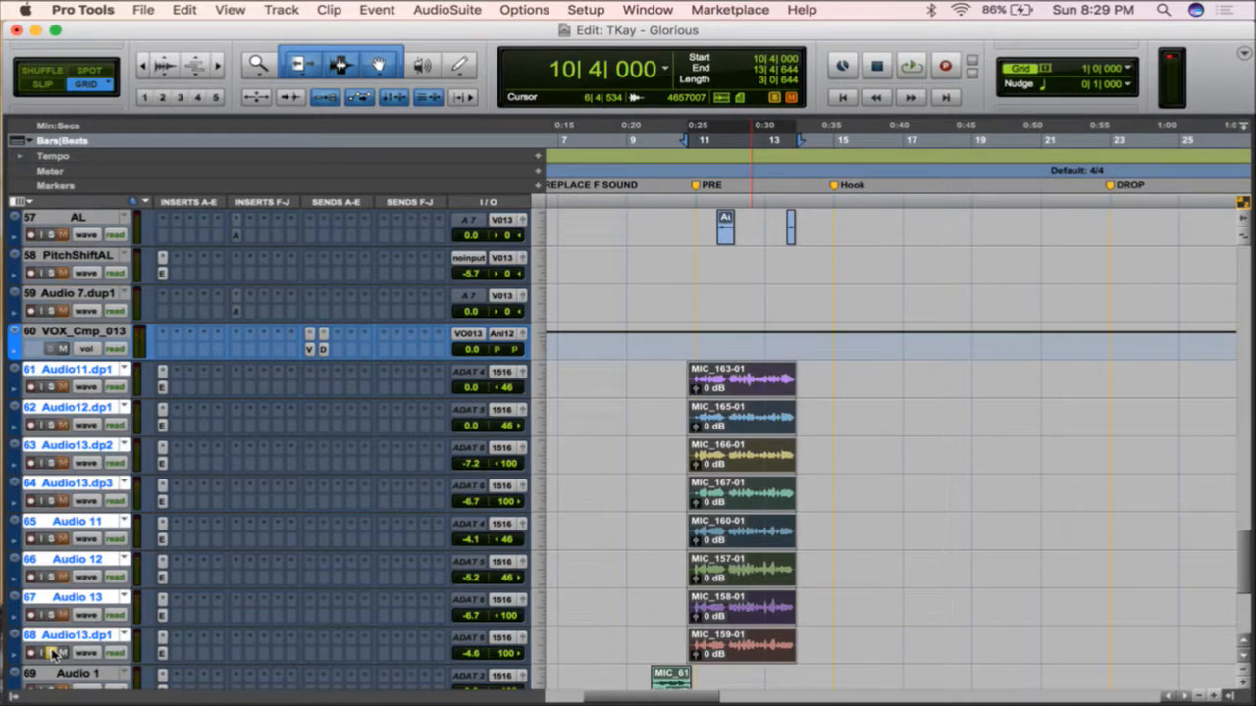
pyautogui.click(53, 653)
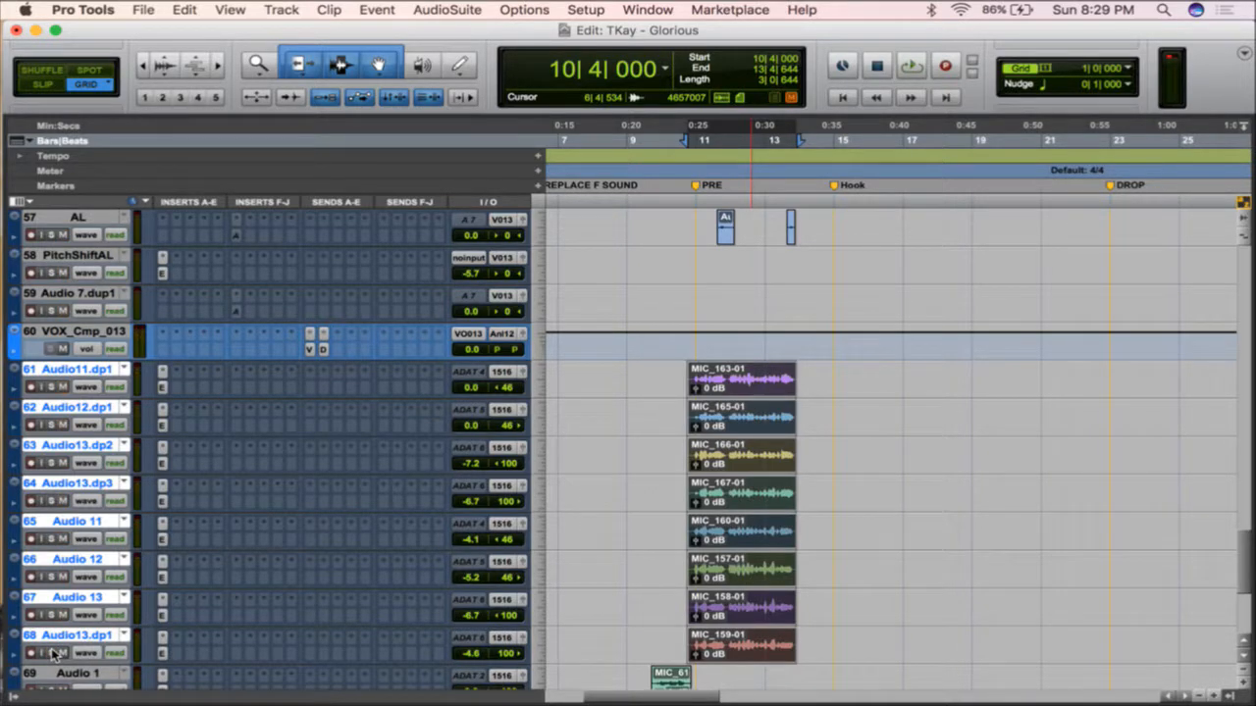
pyautogui.keyDown('alt'); pyautogui.keyDown('shift'); pyautogui.click(53, 653); pyautogui.keyUp('shift'); pyautogui.keyUp('alt')
# - Play the soloed vocals over the selected range and raise the Audio13.dp2 volume to -4.6 dB
pyautogui.press('space')
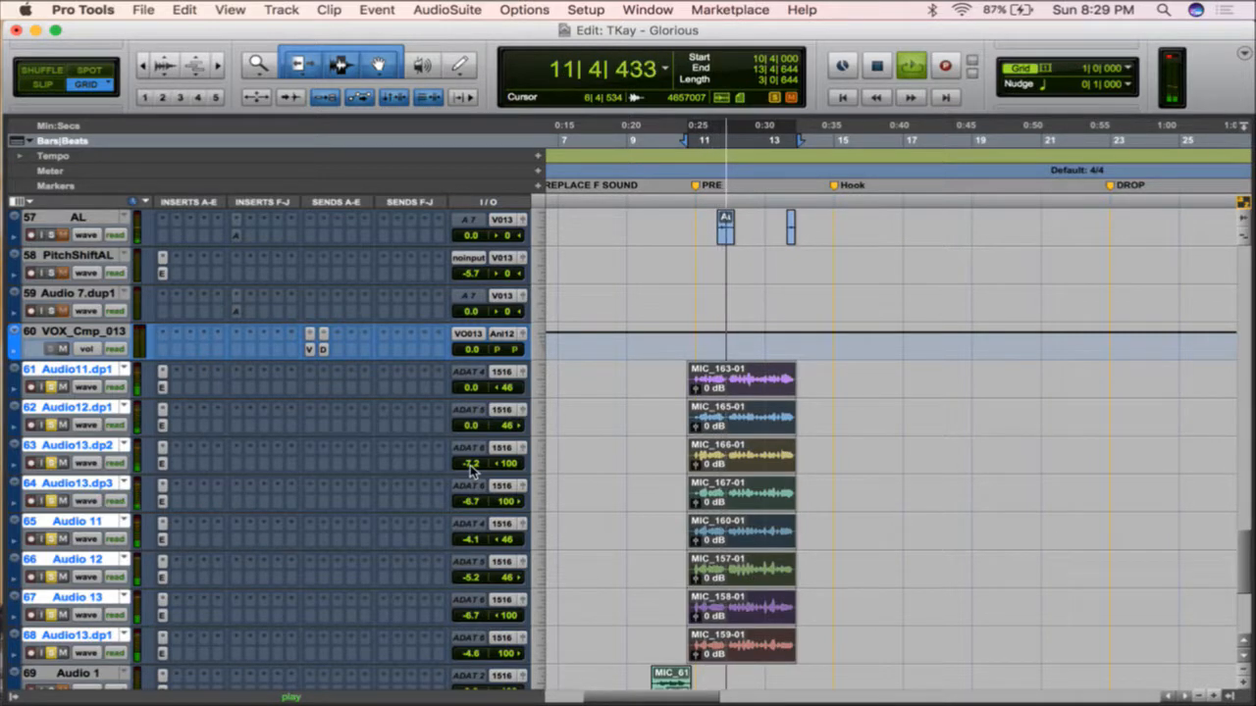
pyautogui.moveTo(470, 472); pyautogui.dragTo(470, 467)
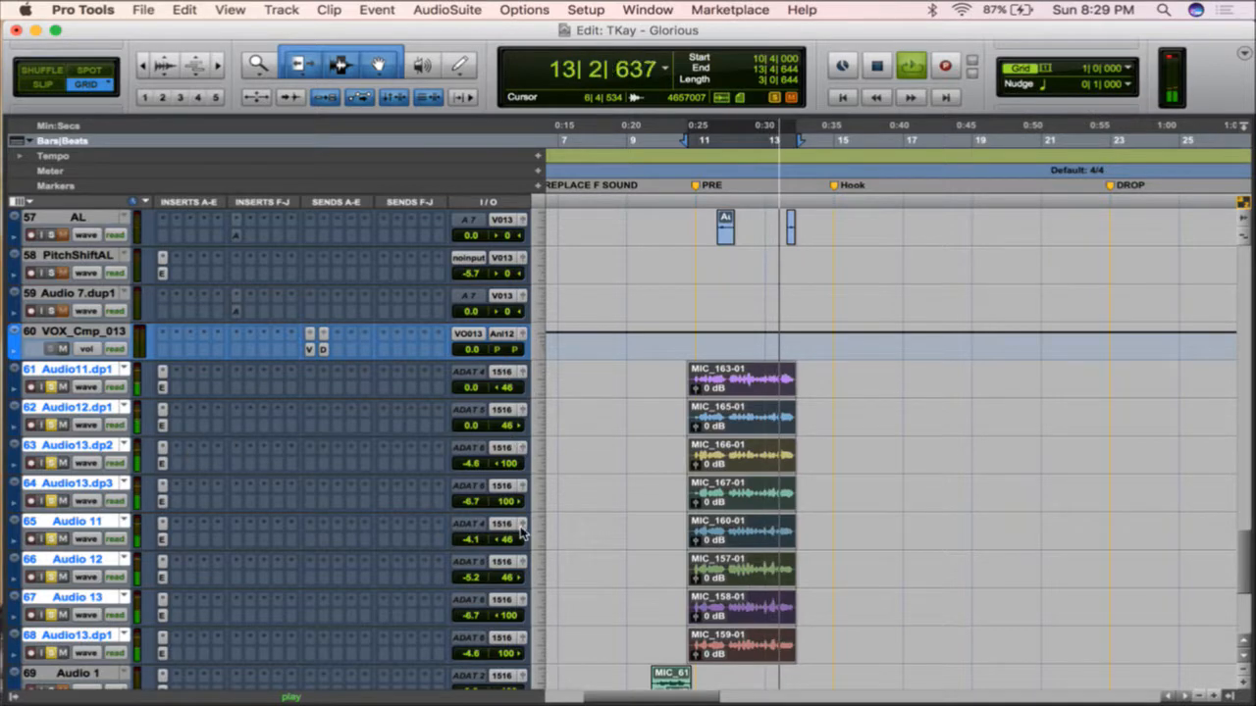
pyautogui.press('space')
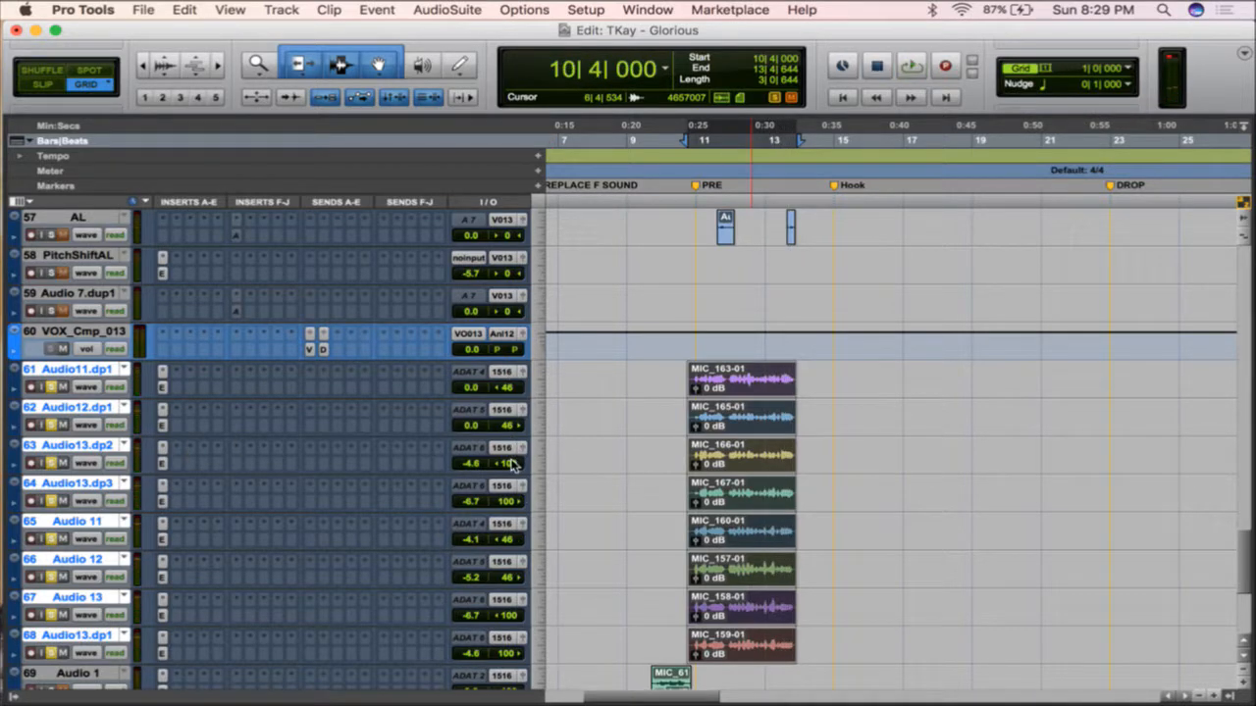
# - Insert a mono EQ3 7-Band on Audio13.dp2 and set its HF shelf to 8.25 kHz with 5.0 dB gain
pyautogui.click(176, 445)
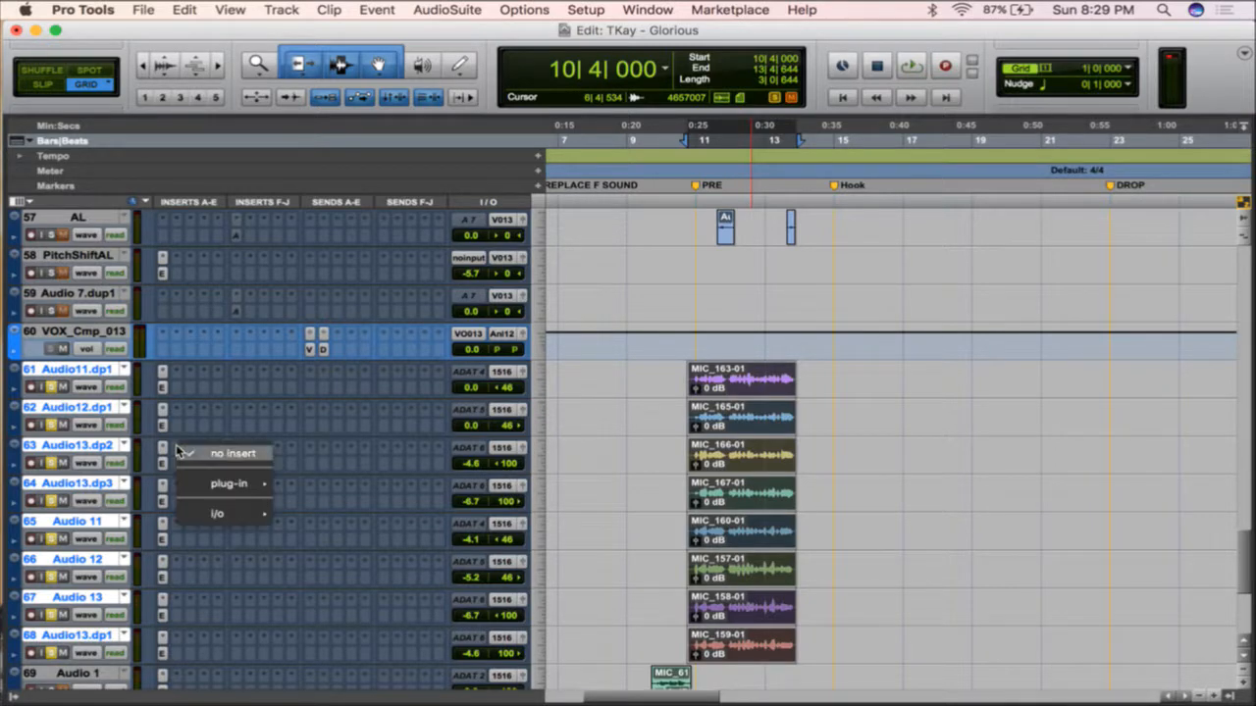
pyautogui.moveTo(257, 483)
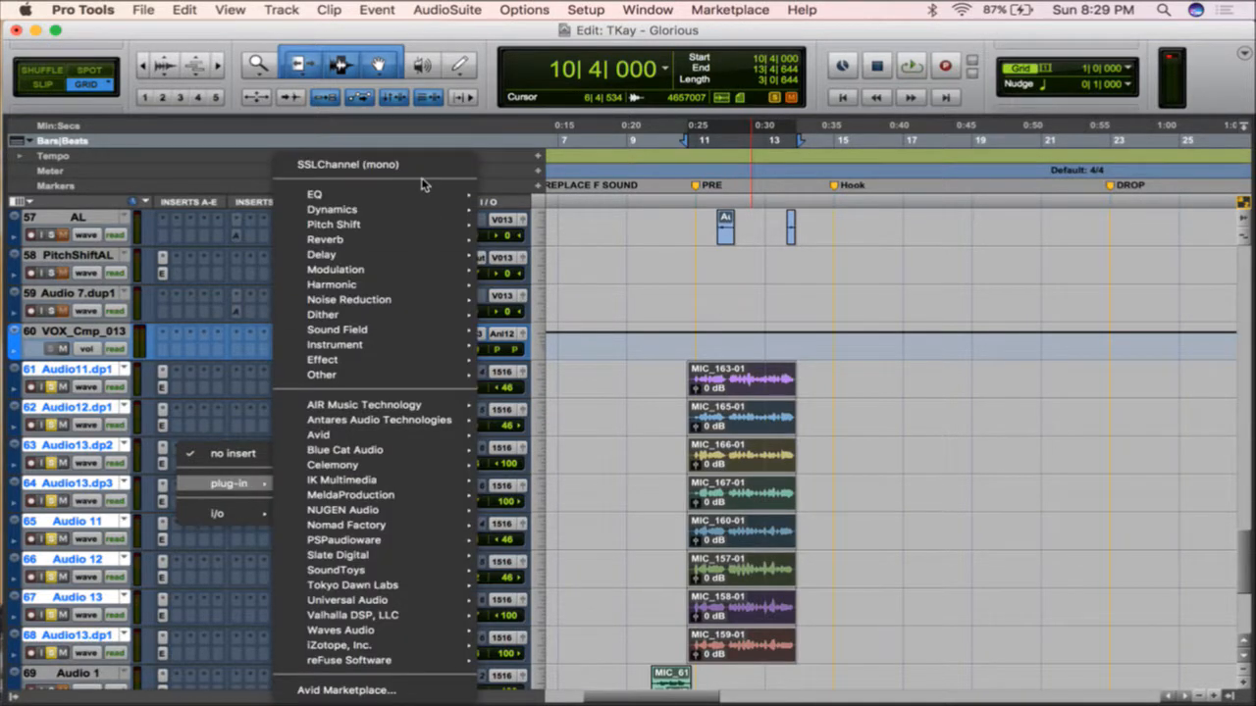
pyautogui.moveTo(422, 194)
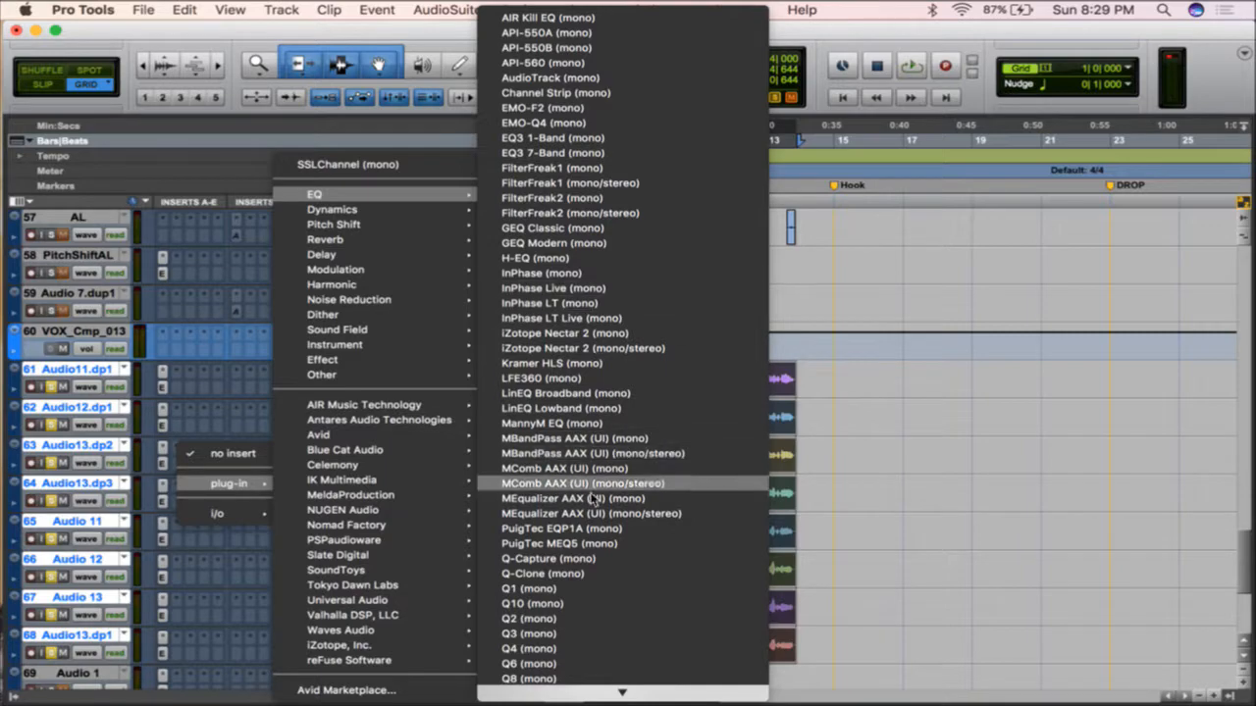
pyautogui.click(572, 155)
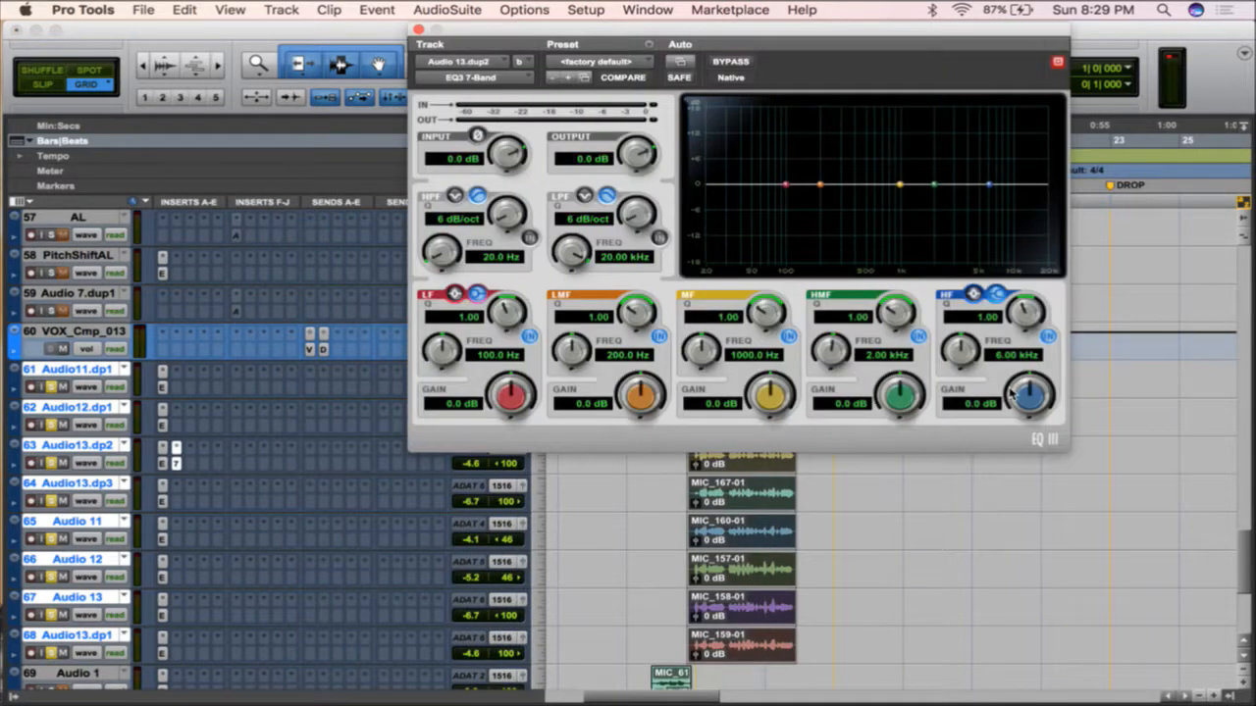
pyautogui.moveTo(1010, 393); pyautogui.dragTo(964, 333)
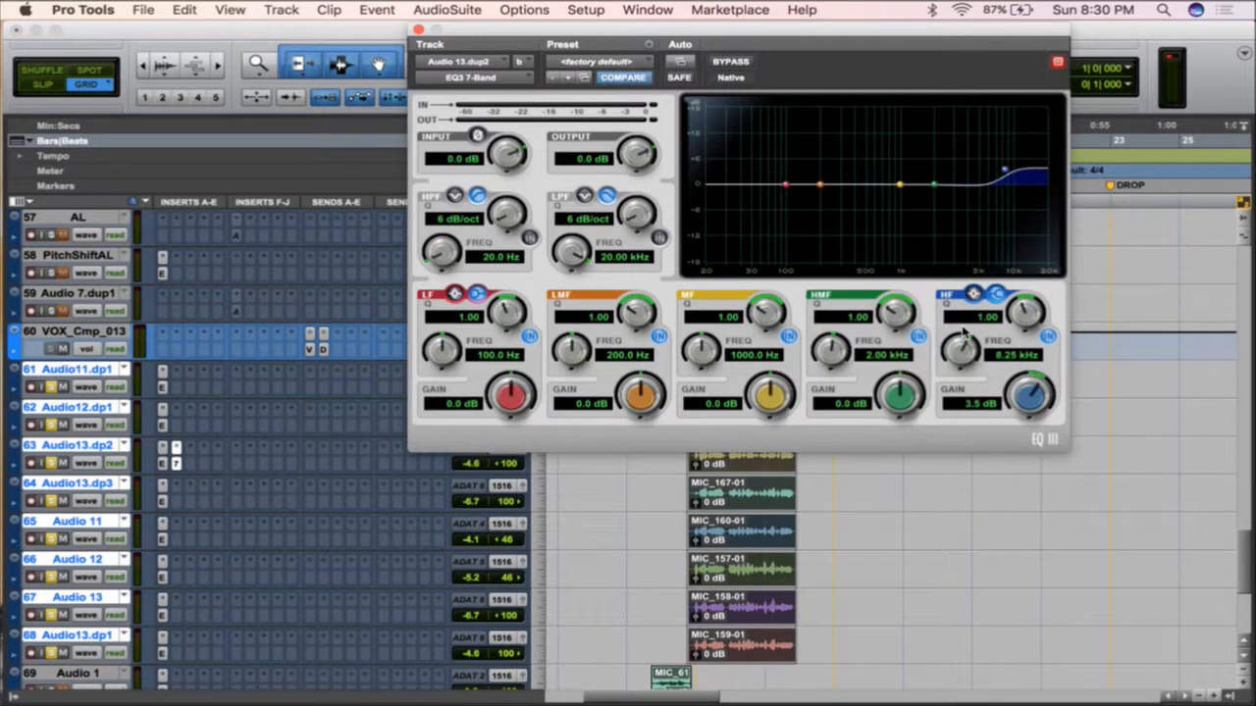
pyautogui.press('space')
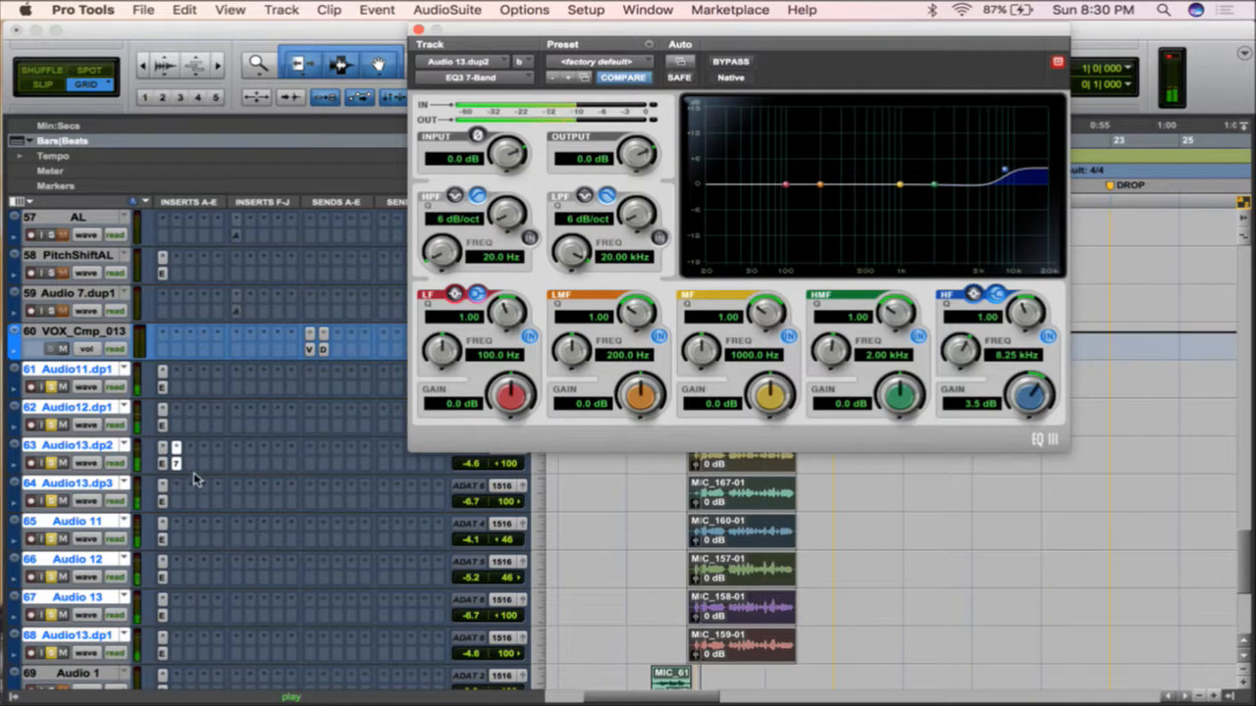
pyautogui.moveTo(1031, 403); pyautogui.dragTo(1032, 384)
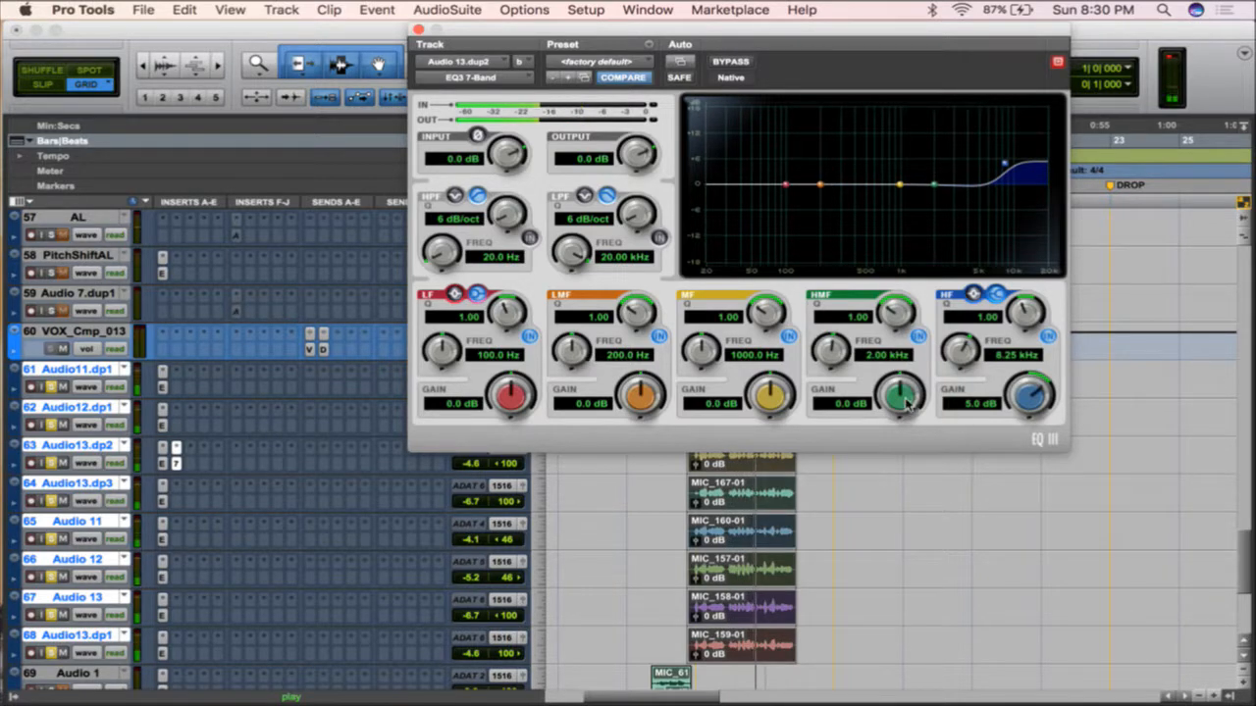
# - Set the HMF band to -2.6 dB at 2.42 kHz and compare the sound with the EQ bypassed and active
pyautogui.moveTo(899, 390); pyautogui.dragTo(898, 404)
pyautogui.moveTo(830, 353); pyautogui.dragTo(829, 340)
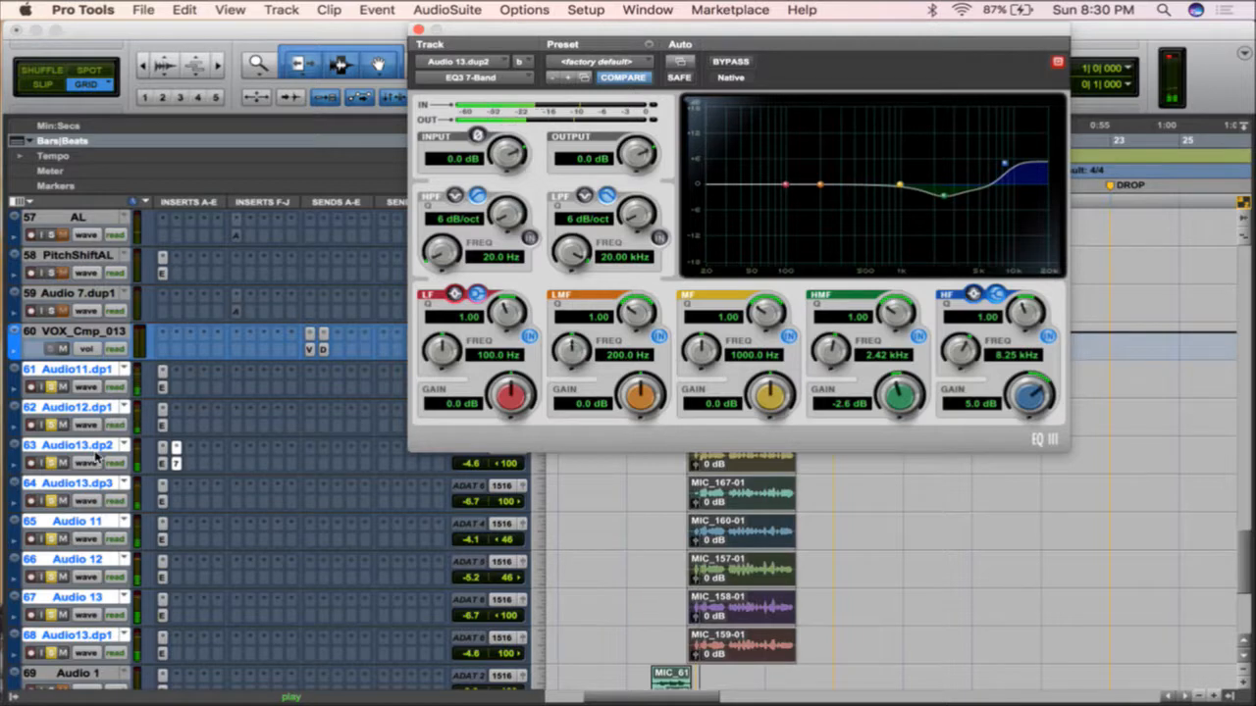
pyautogui.click(57, 463)
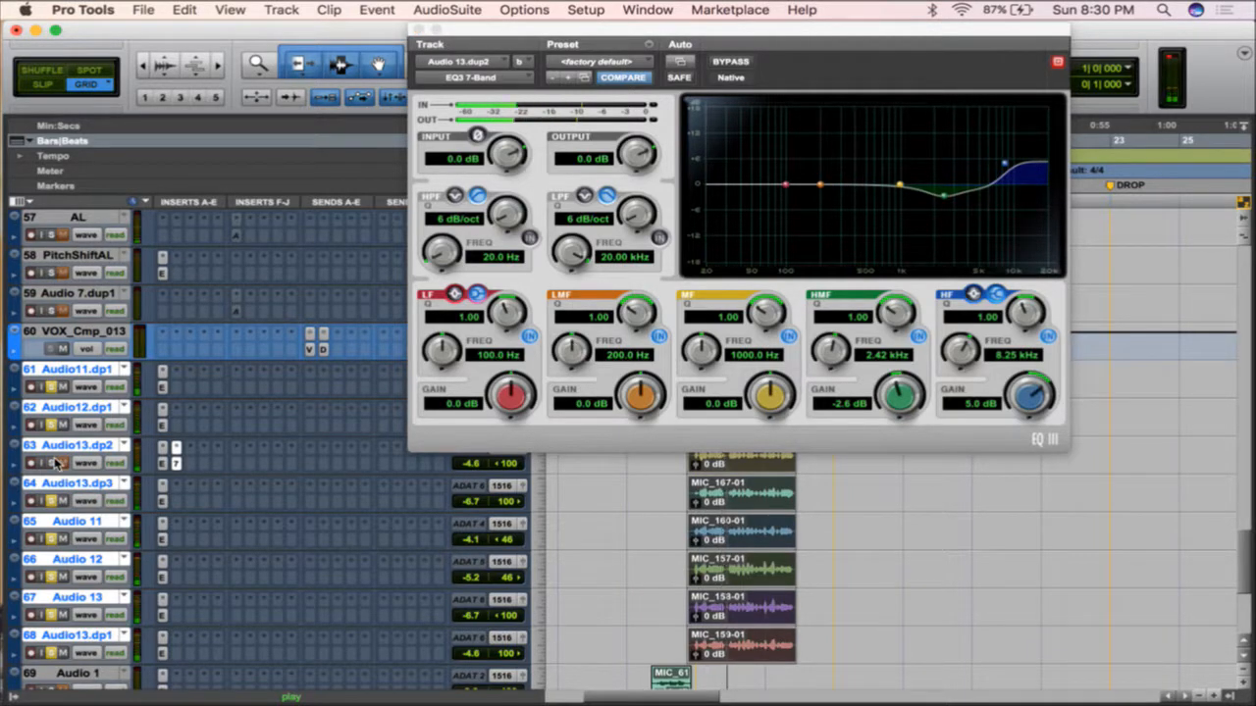
pyautogui.click(732, 62)
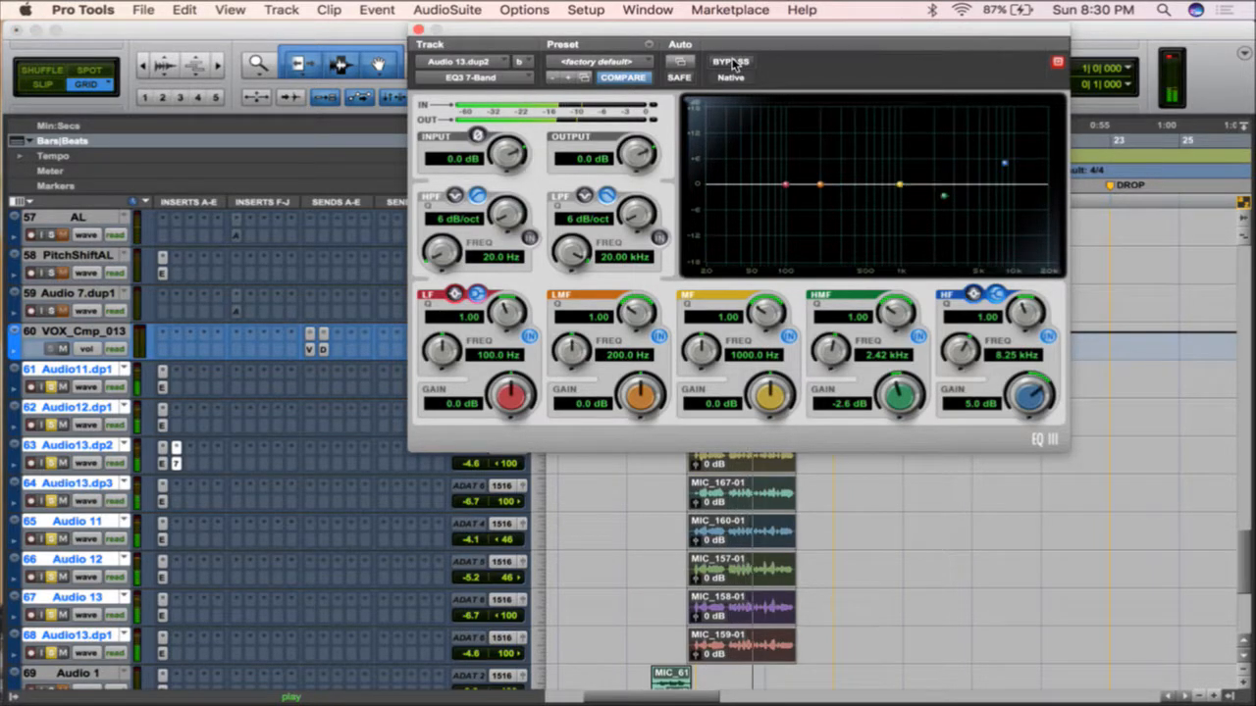
pyautogui.click(732, 63)
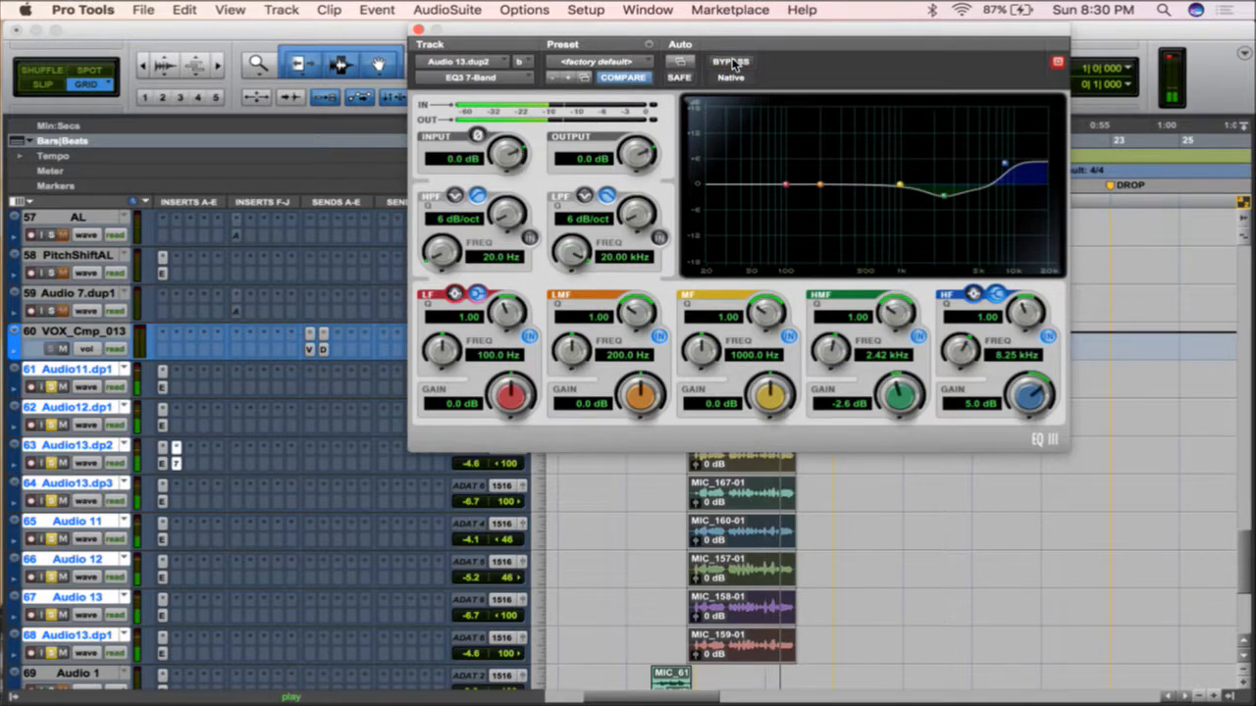
# - Insert a mono RVox after the EQ on Audio13.dp2 and set its Comp to -4.4 while playing the vocals
pyautogui.click(202, 449)
pyautogui.moveTo(240, 483)
pyautogui.moveTo(466, 209)
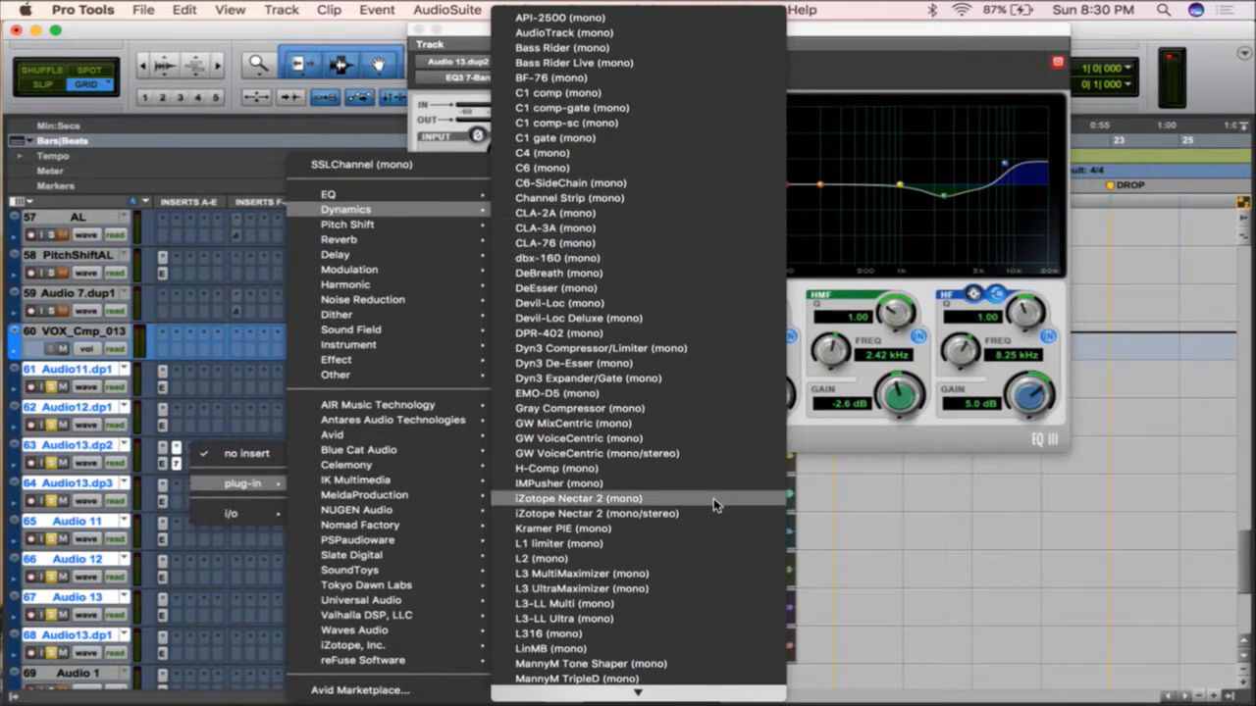
pyautogui.scroll(-15, 673, 479)
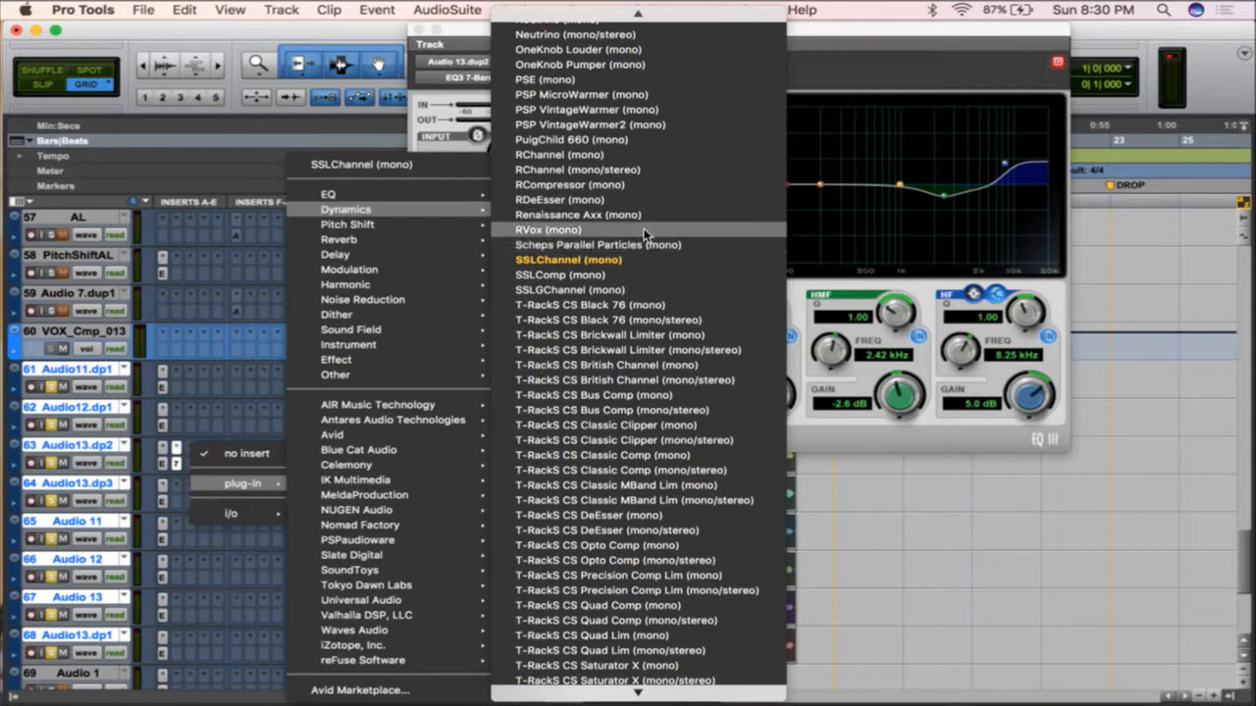
pyautogui.click(643, 230)
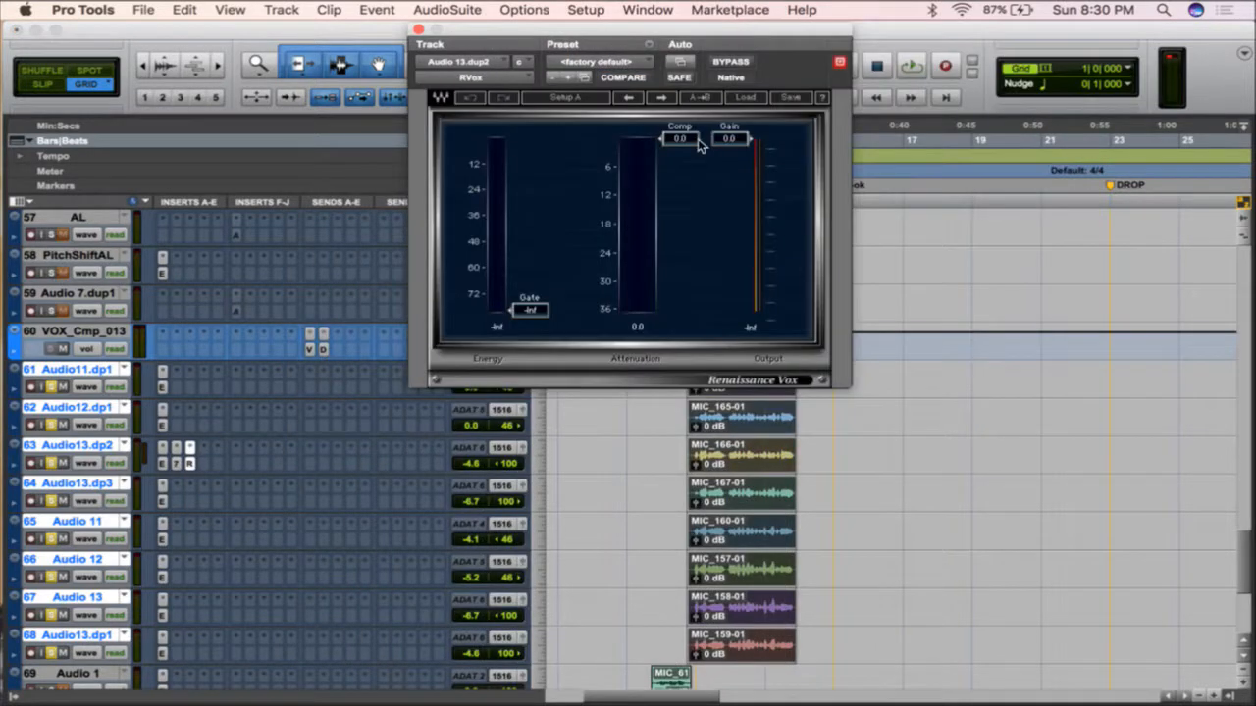
pyautogui.press('space')
pyautogui.moveTo(700, 143); pyautogui.dragTo(695, 165)
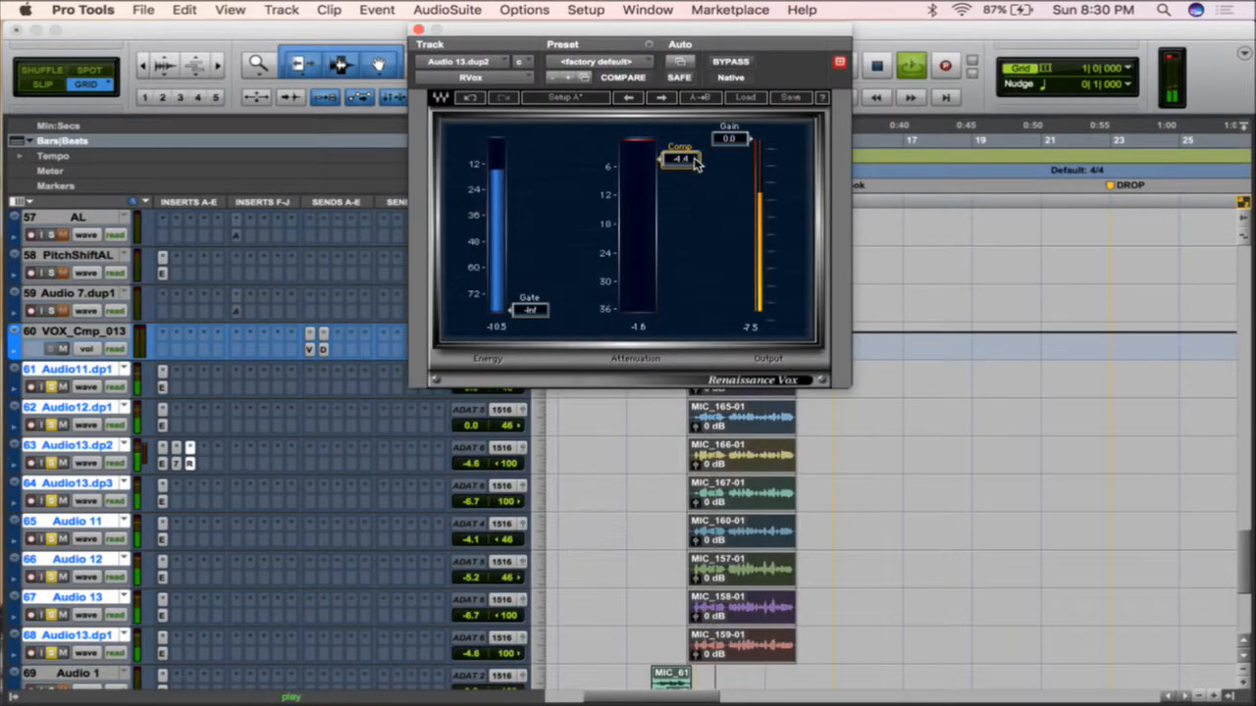
pyautogui.click(54, 463)
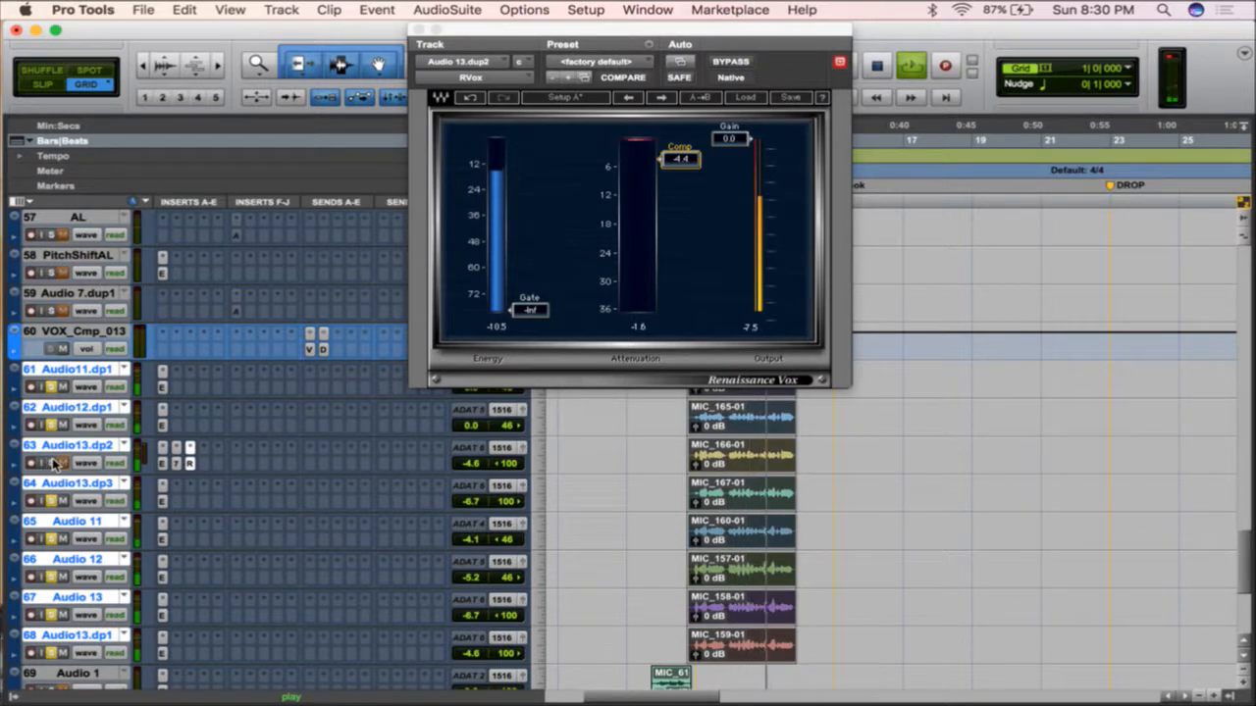
pyautogui.press('space')
pyautogui.press('space')
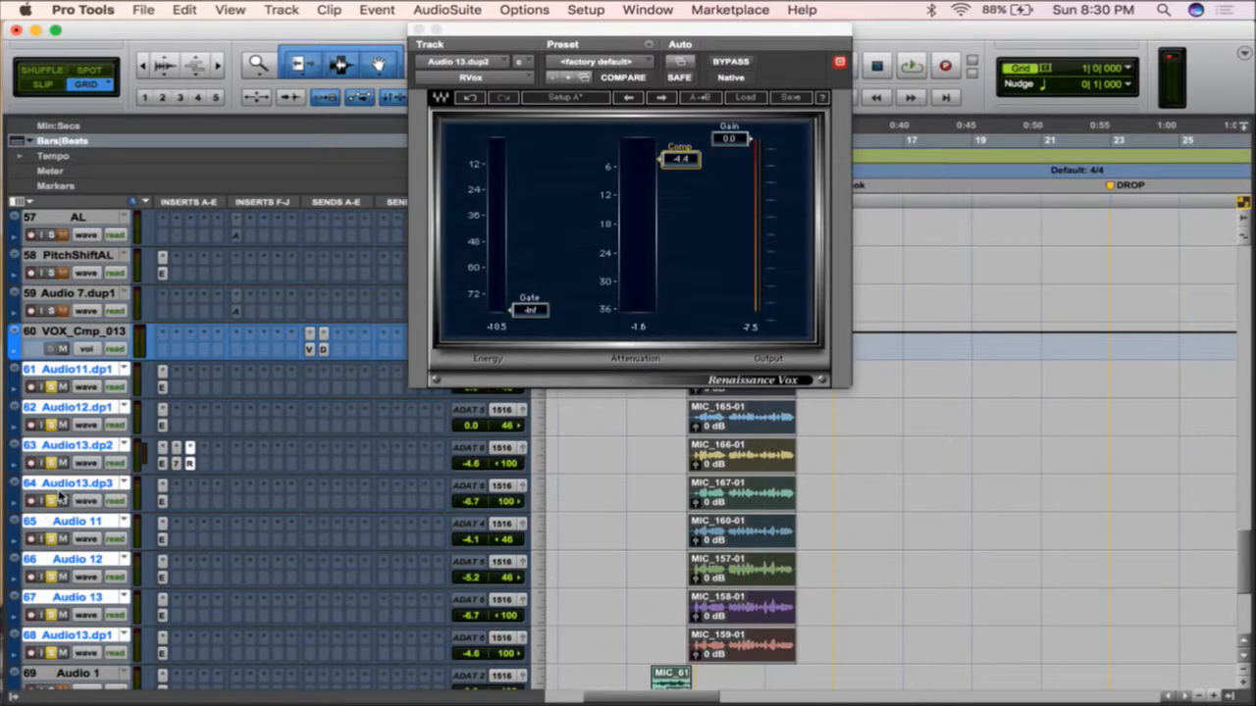
# - Clear the solos on the eight vocal tracks and audition Audio13.dp1 on its own
pyautogui.keyDown('alt'); pyautogui.keyDown('shift'); pyautogui.click(53, 617); pyautogui.keyUp('shift'); pyautogui.keyUp('alt')
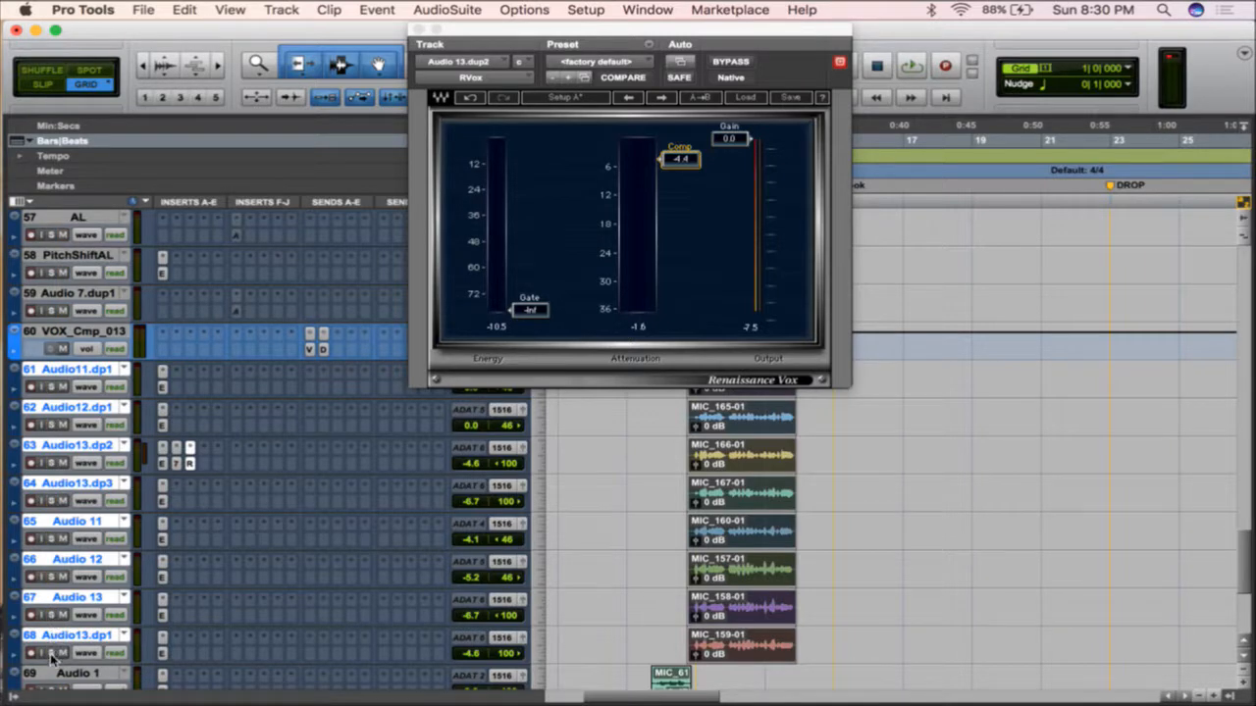
pyautogui.click(52, 653)
pyautogui.press('space')
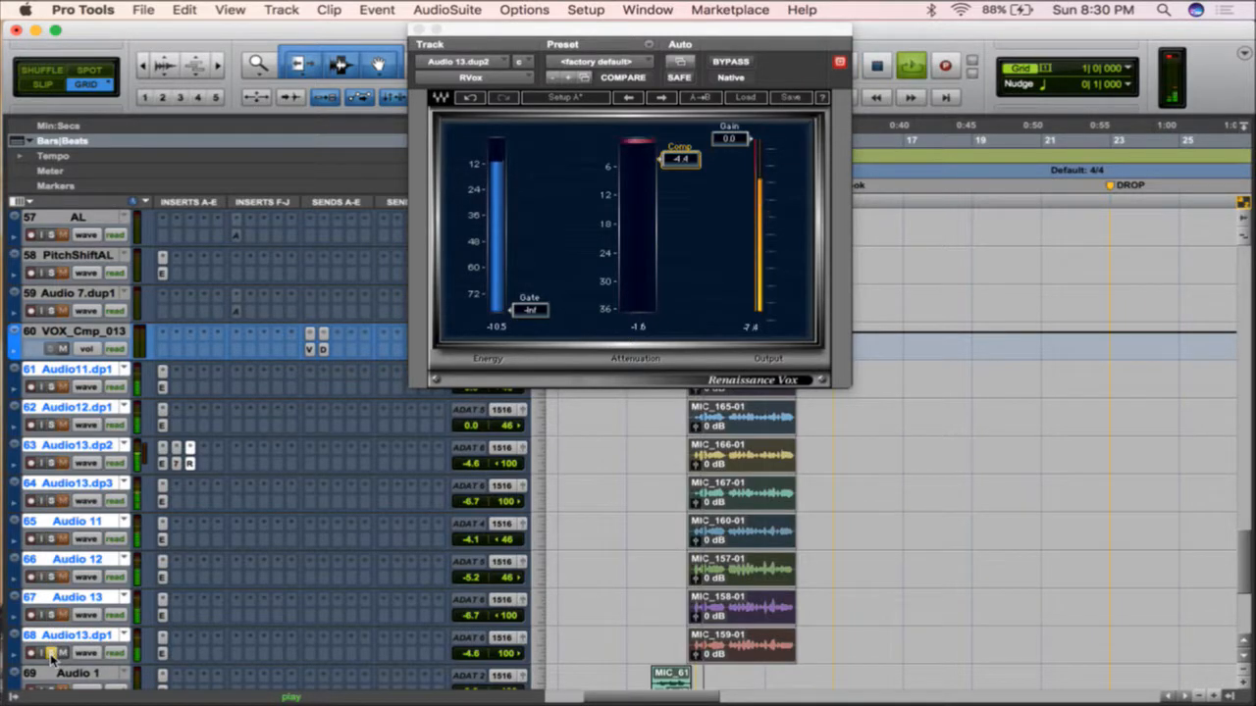
pyautogui.press('space')
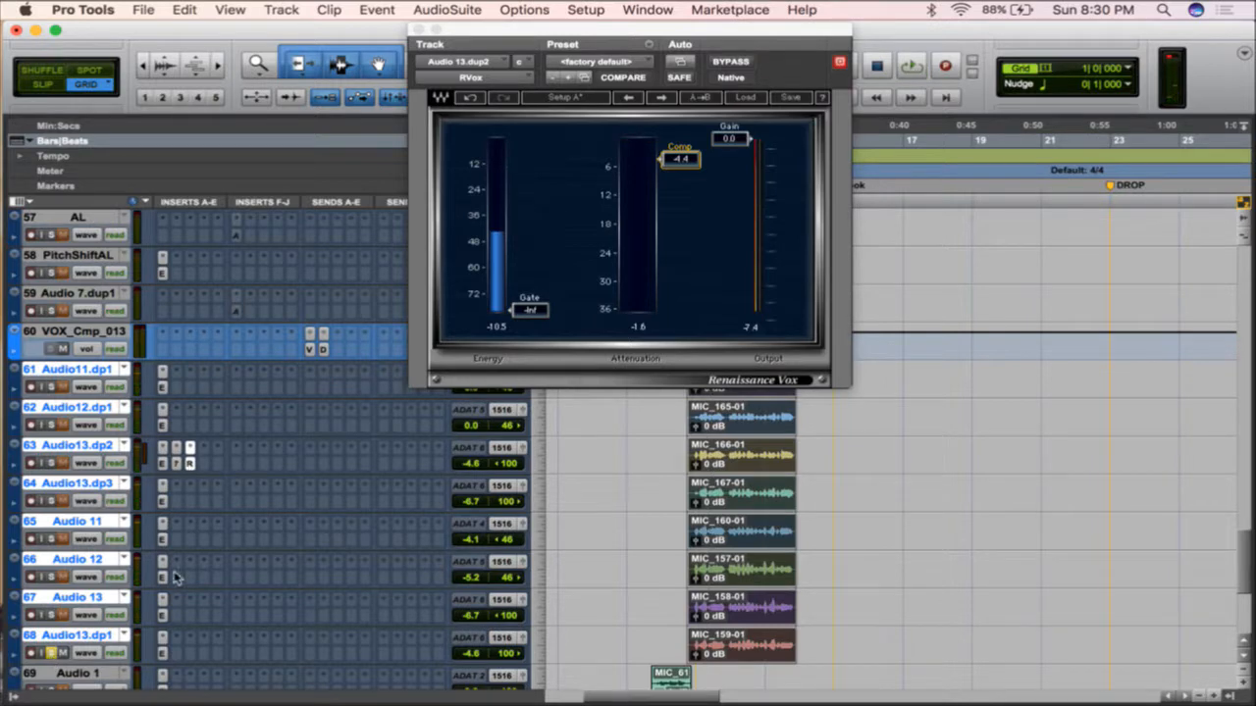
# - Move the EQ and RVox inserts from Audio13.dp2 to Audio13.dp1 and copy both to Audio 13
pyautogui.moveTo(176, 463); pyautogui.dragTo(176, 653)
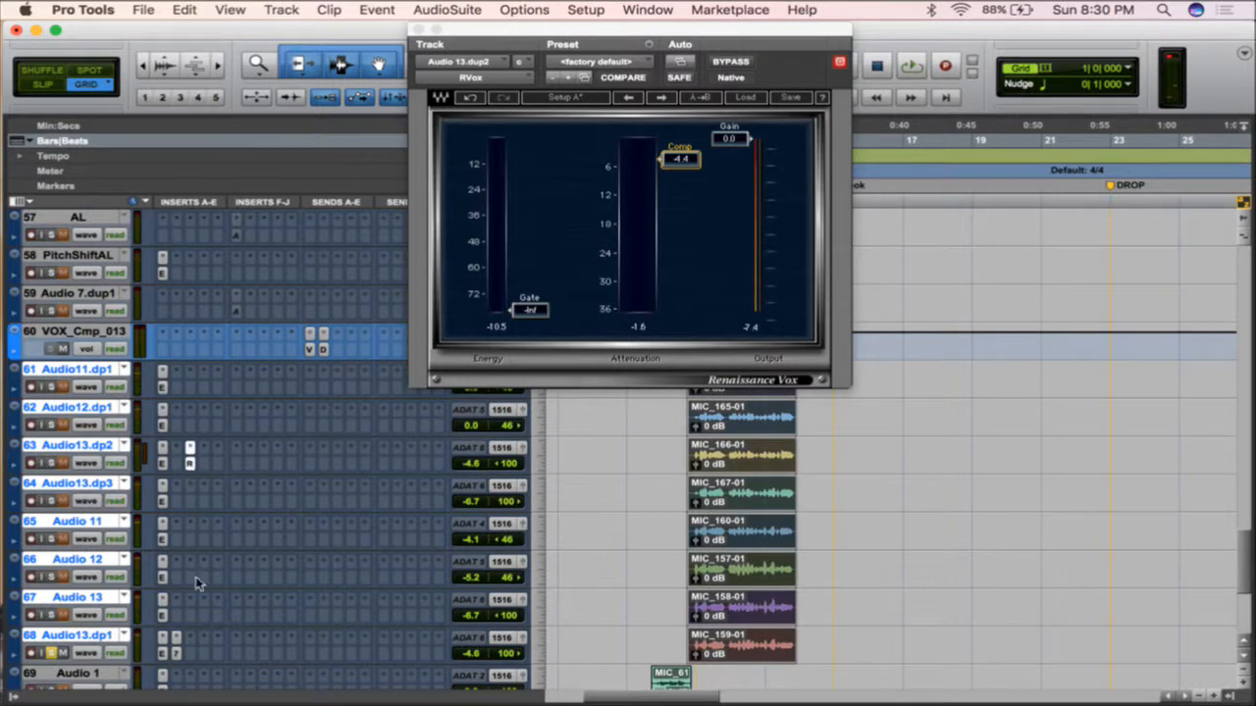
pyautogui.click(53, 655)
pyautogui.press('space')
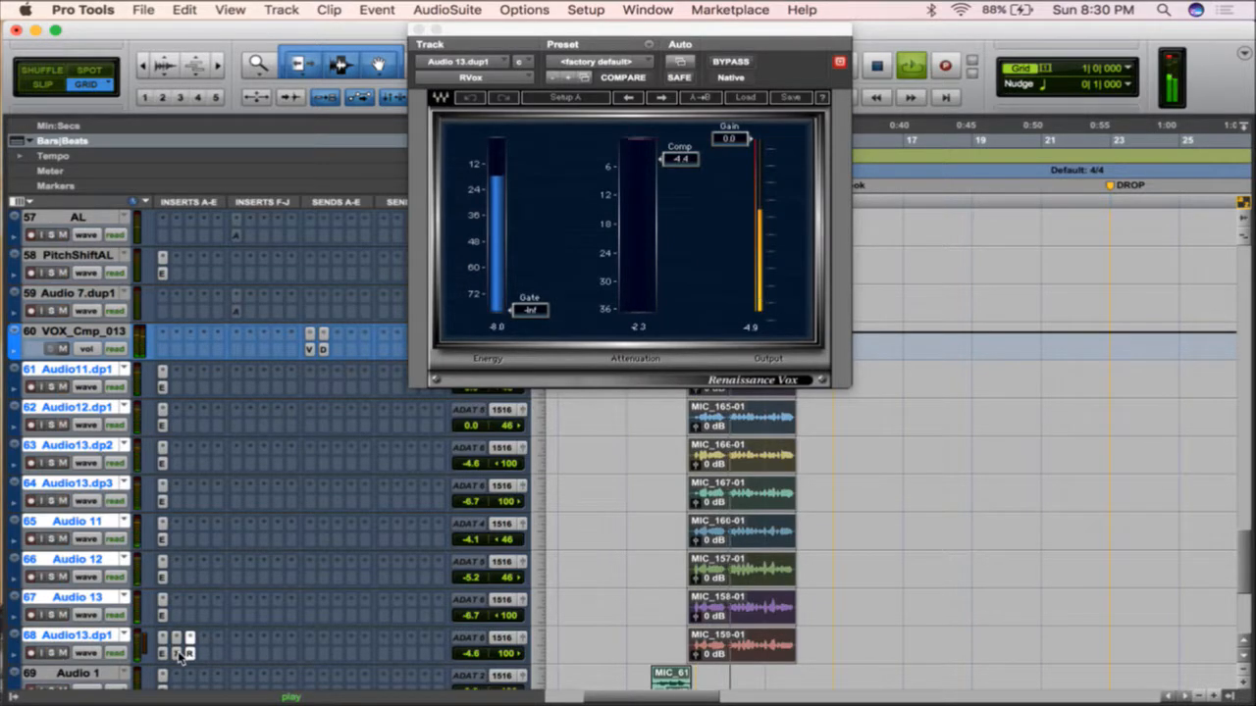
pyautogui.press('space')
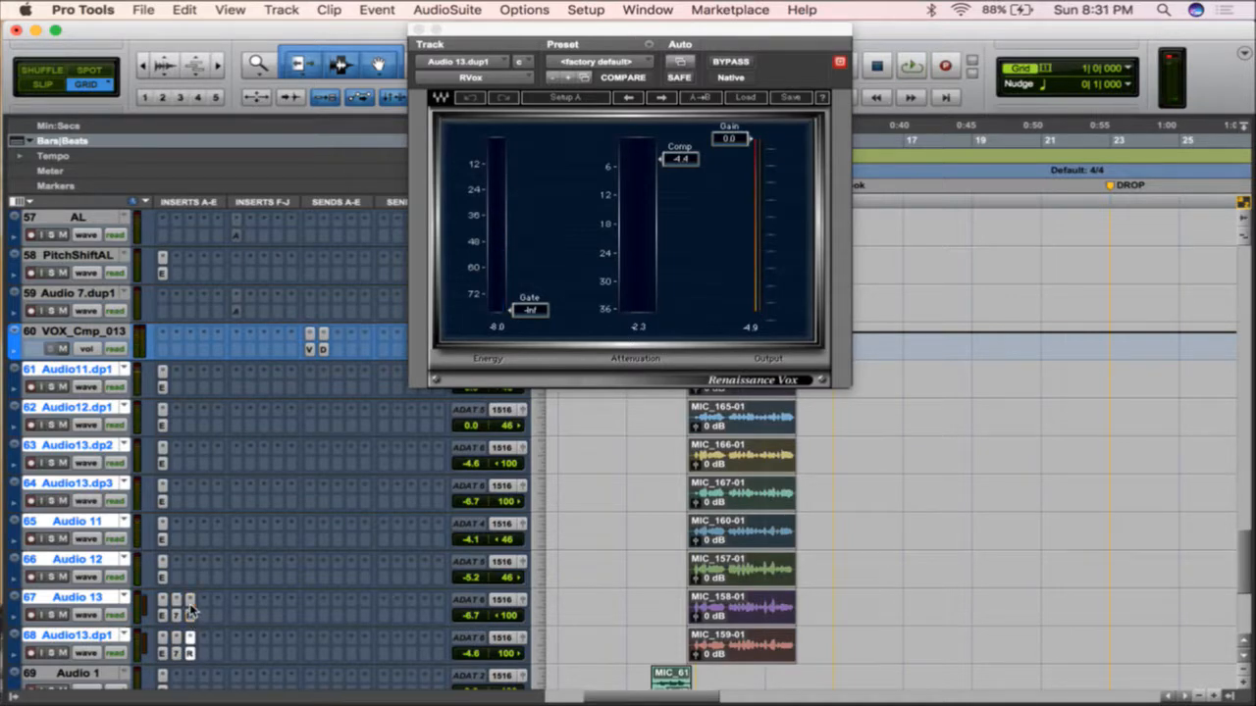
# - Bypass the EQ and RVox inserts on Audio 13 and Audio13.dp1 while playing the section
pyautogui.press('space')
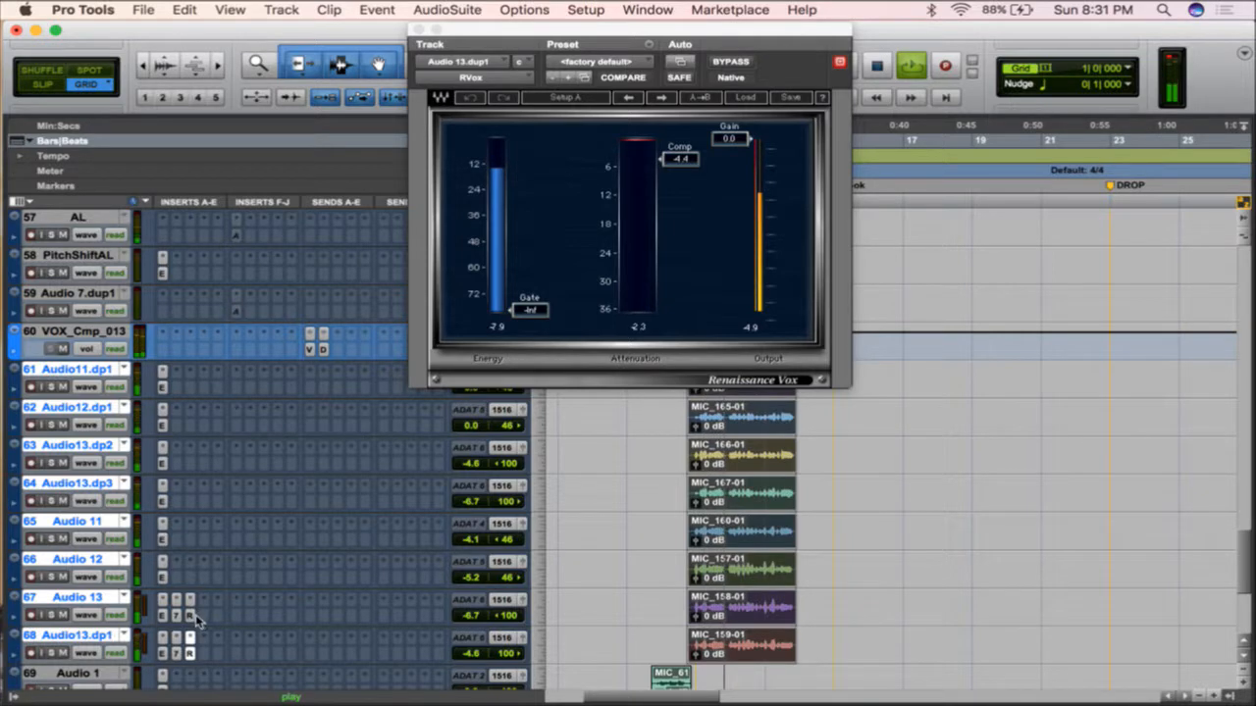
pyautogui.keyDown('super'); pyautogui.click(190, 616); pyautogui.keyUp('super')
pyautogui.keyDown('super'); pyautogui.click(190, 653); pyautogui.keyUp('super')
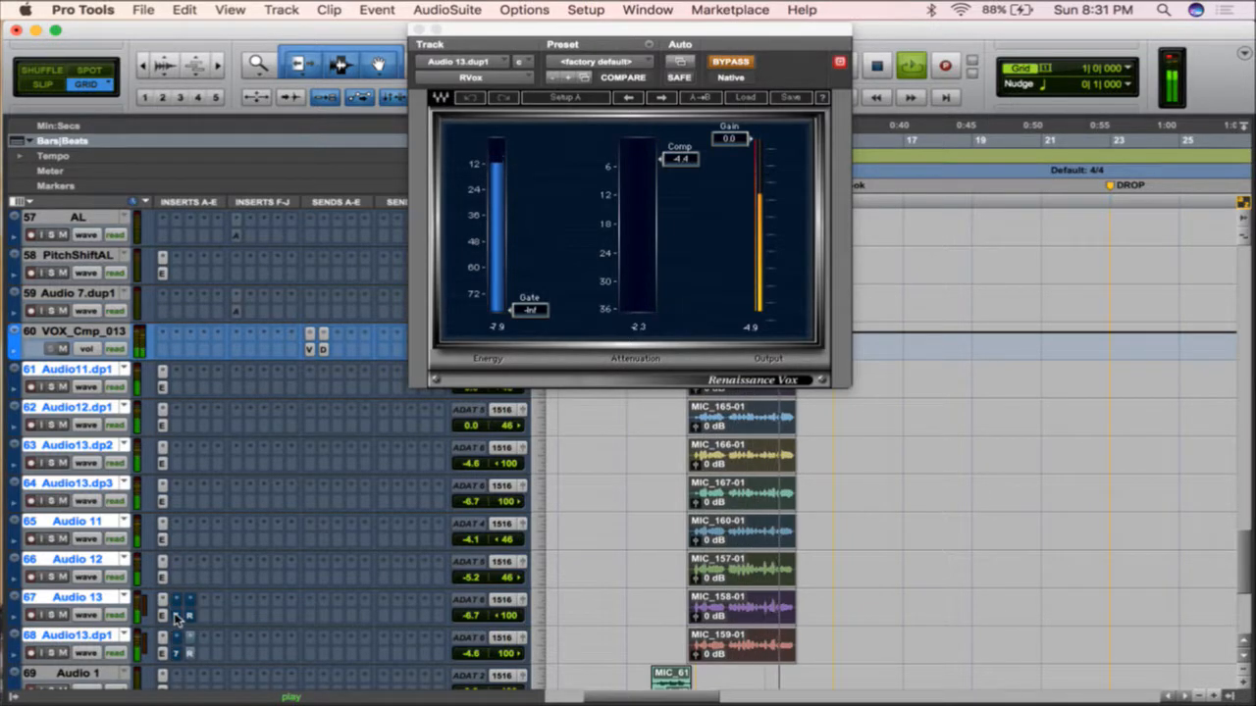
pyautogui.press('space')
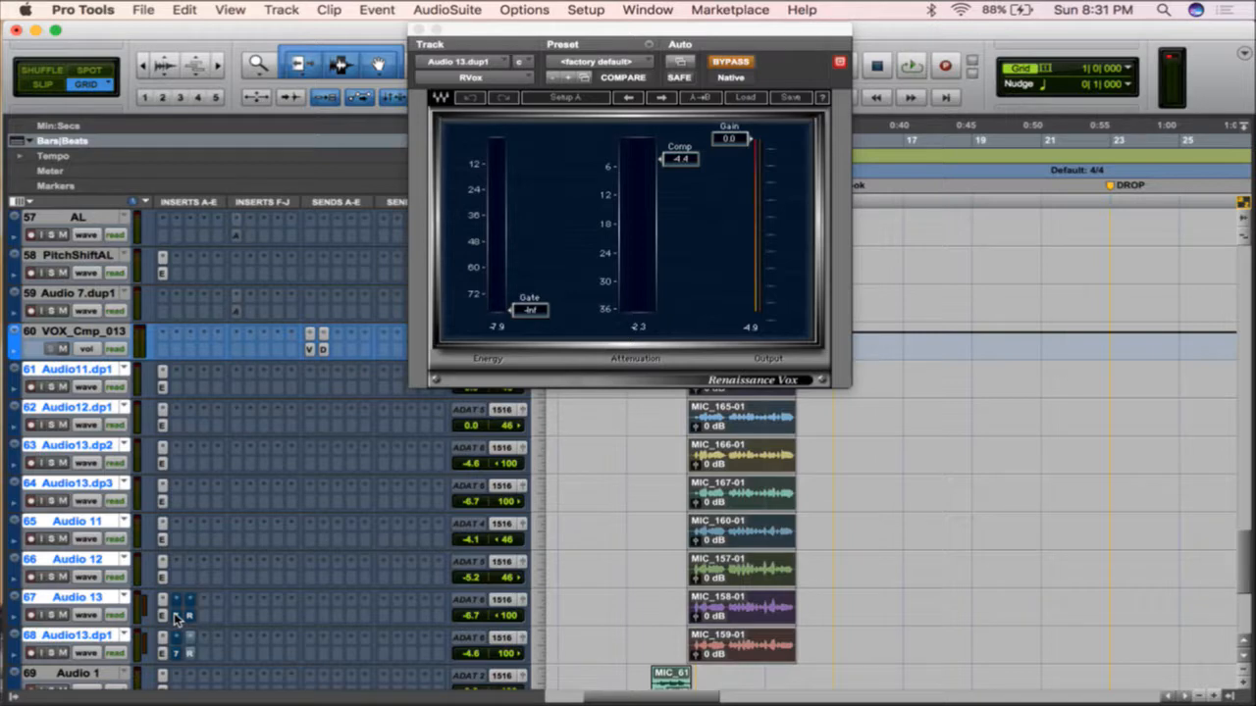
# - Select only Audio 13 and Audio13.dp1 and bypass their EQ and RVox inserts together
pyautogui.keyDown('super'); pyautogui.click(191, 616); pyautogui.keyUp('super')
pyautogui.keyDown('super'); pyautogui.click(190, 654); pyautogui.keyUp('super')
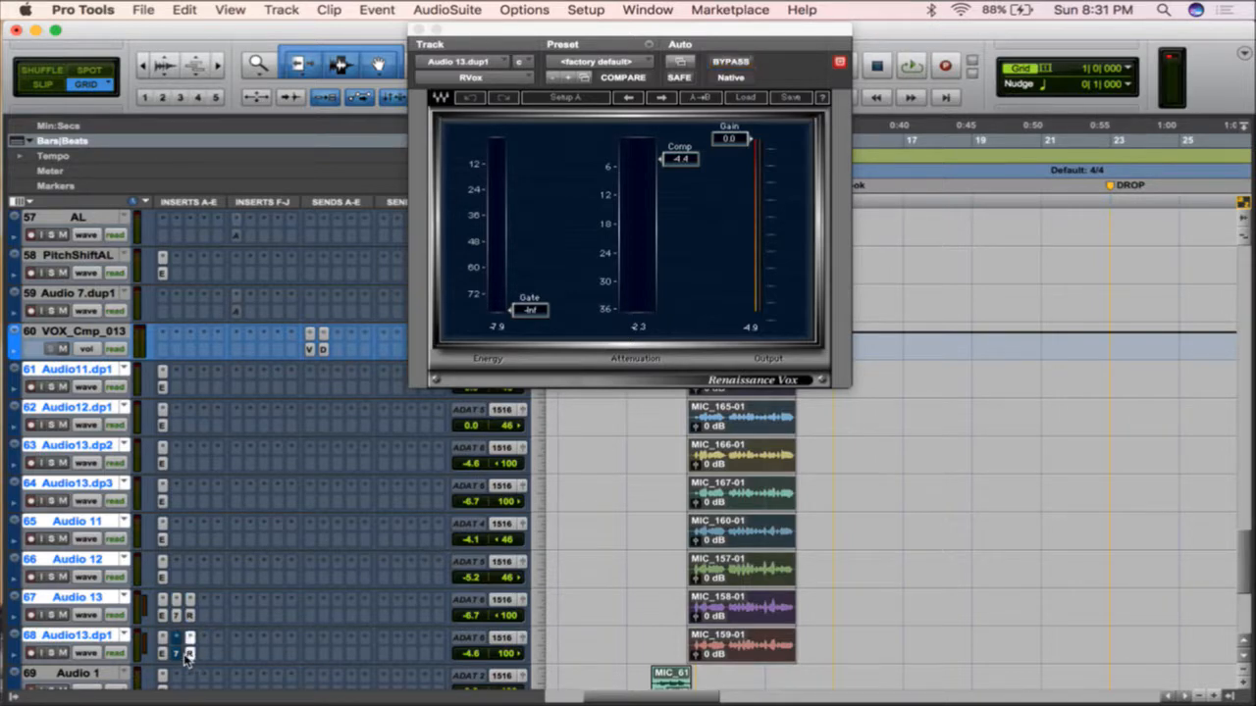
pyautogui.click(106, 607)
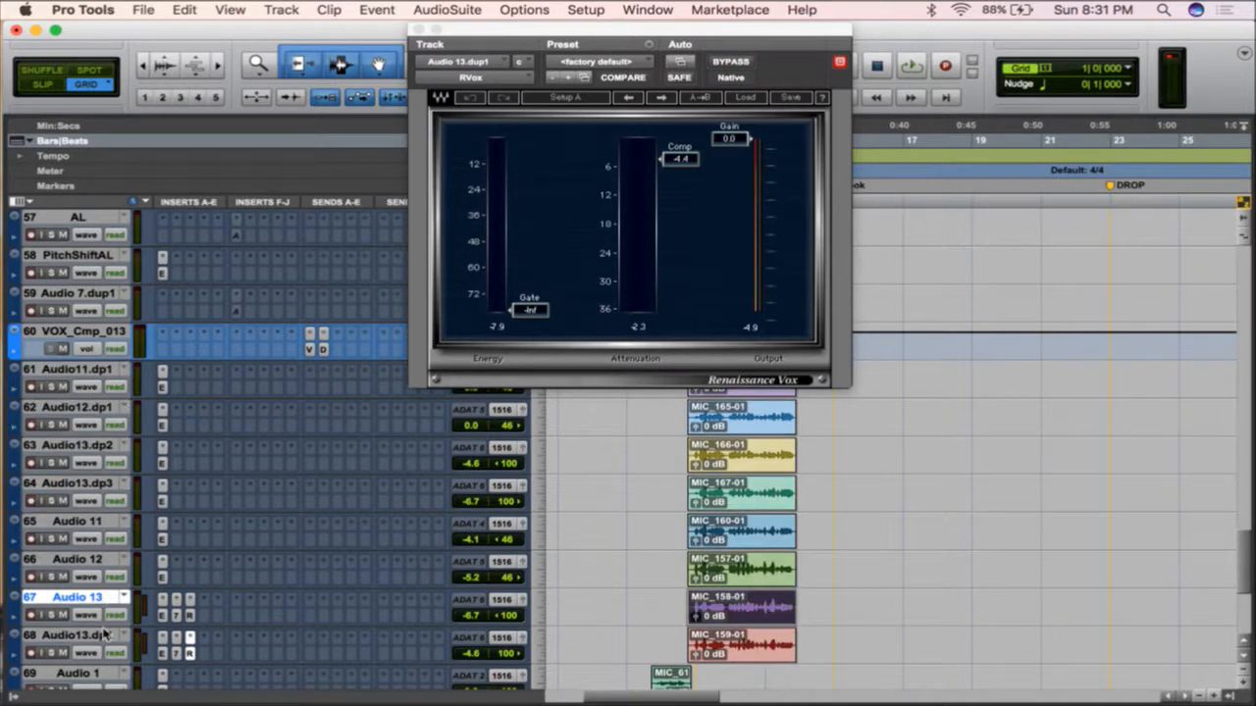
pyautogui.keyDown('shift'); pyautogui.click(104, 635); pyautogui.keyUp('shift')
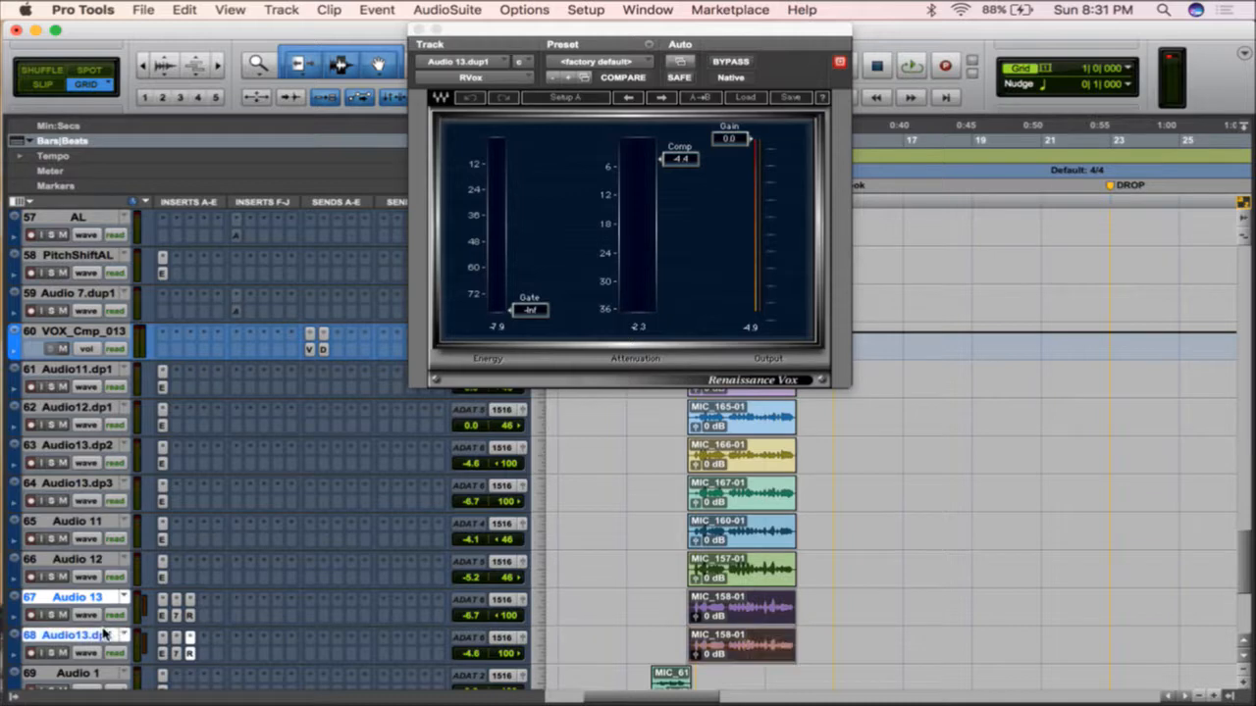
pyautogui.keyDown('alt'); pyautogui.keyDown('shift'); pyautogui.keyDown('super'); pyautogui.click(176, 654); pyautogui.keyUp('super'); pyautogui.keyUp('shift'); pyautogui.keyUp('alt')
pyautogui.keyDown('alt'); pyautogui.keyDown('shift'); pyautogui.keyDown('super'); pyautogui.click(190, 654); pyautogui.keyUp('super'); pyautogui.keyUp('shift'); pyautogui.keyUp('alt')
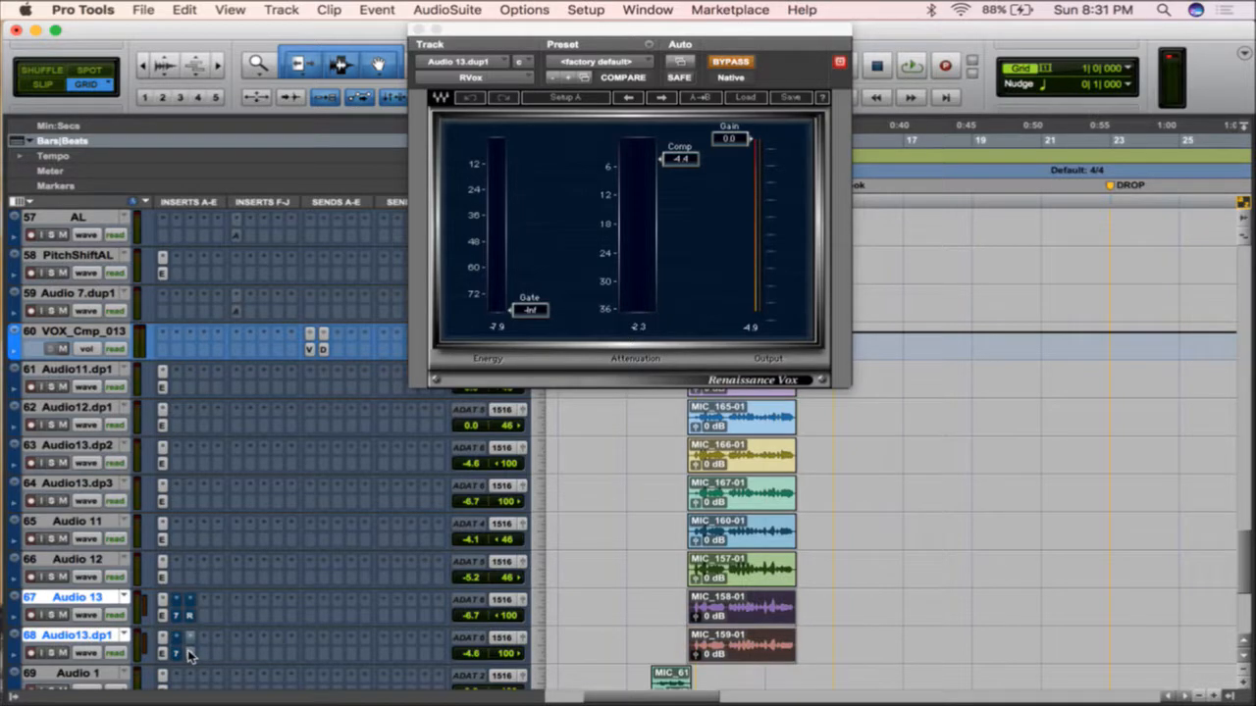
# - Compare Audio 13 and Audio13.dp1 with and without their EQ and RVox during playback, leaving both effects bypassed
pyautogui.press('space')
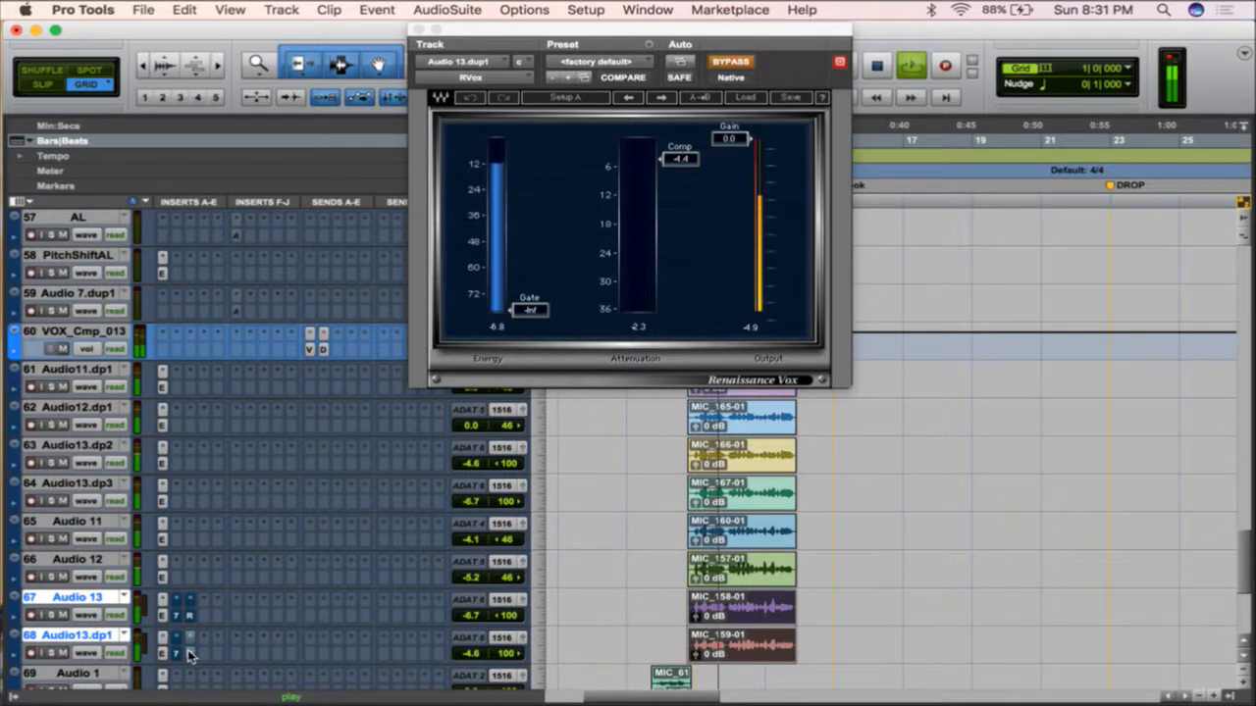
pyautogui.keyDown('alt'); pyautogui.keyDown('shift'); pyautogui.keyDown('super'); pyautogui.click(190, 654); pyautogui.keyUp('super'); pyautogui.keyUp('shift'); pyautogui.keyUp('alt')
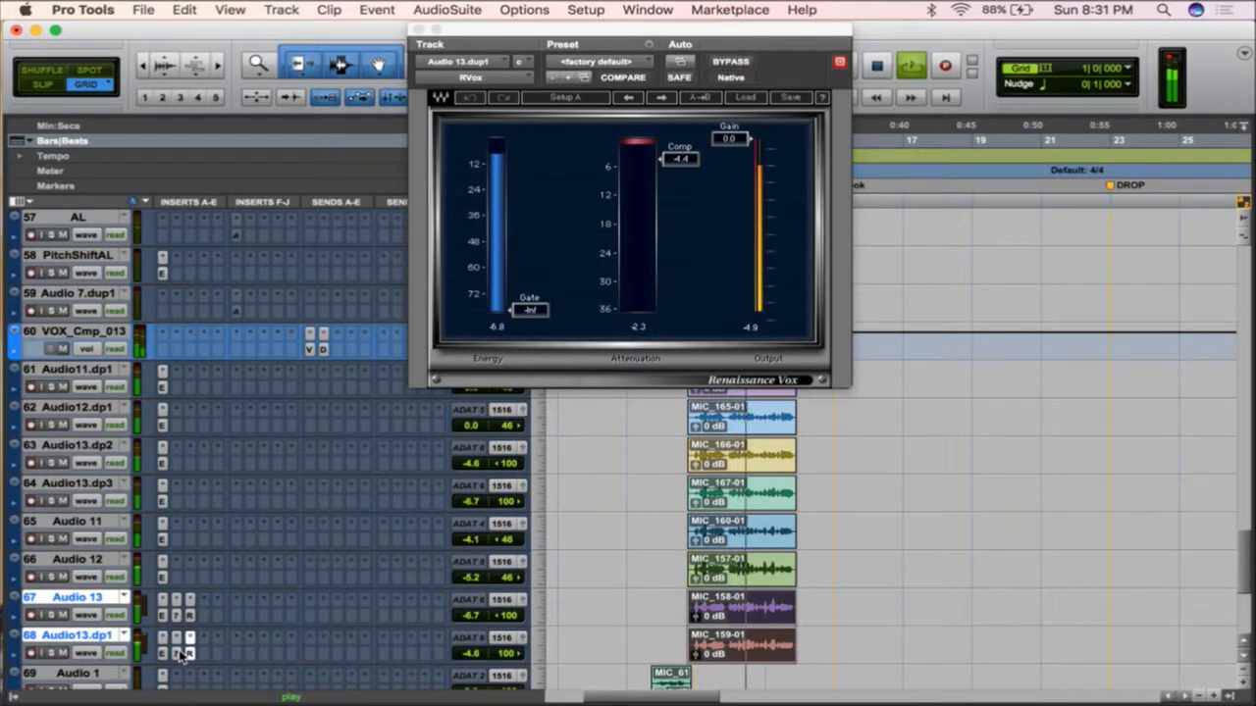
pyautogui.keyDown('alt'); pyautogui.keyDown('shift'); pyautogui.keyDown('super'); pyautogui.click(177, 654); pyautogui.keyUp('super'); pyautogui.keyUp('shift'); pyautogui.keyUp('alt')
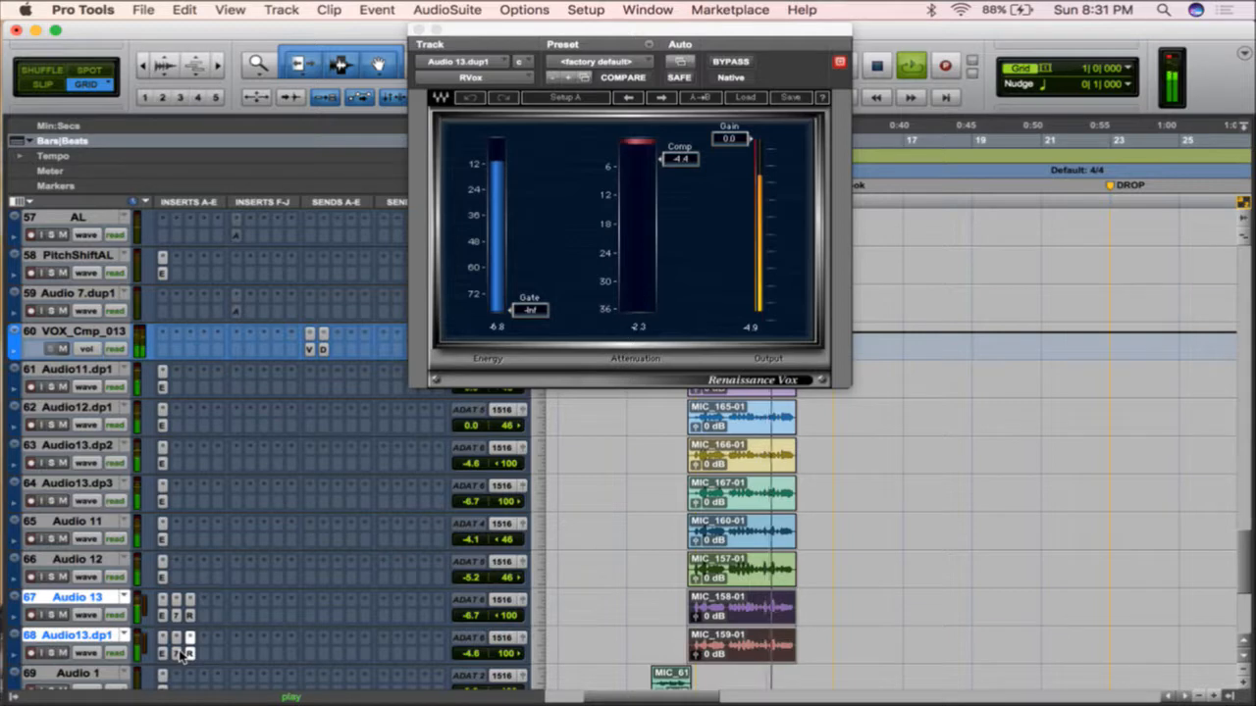
pyautogui.keyDown('alt'); pyautogui.keyDown('shift'); pyautogui.keyDown('super'); pyautogui.click(191, 654); pyautogui.keyUp('super'); pyautogui.keyUp('shift'); pyautogui.keyUp('alt')
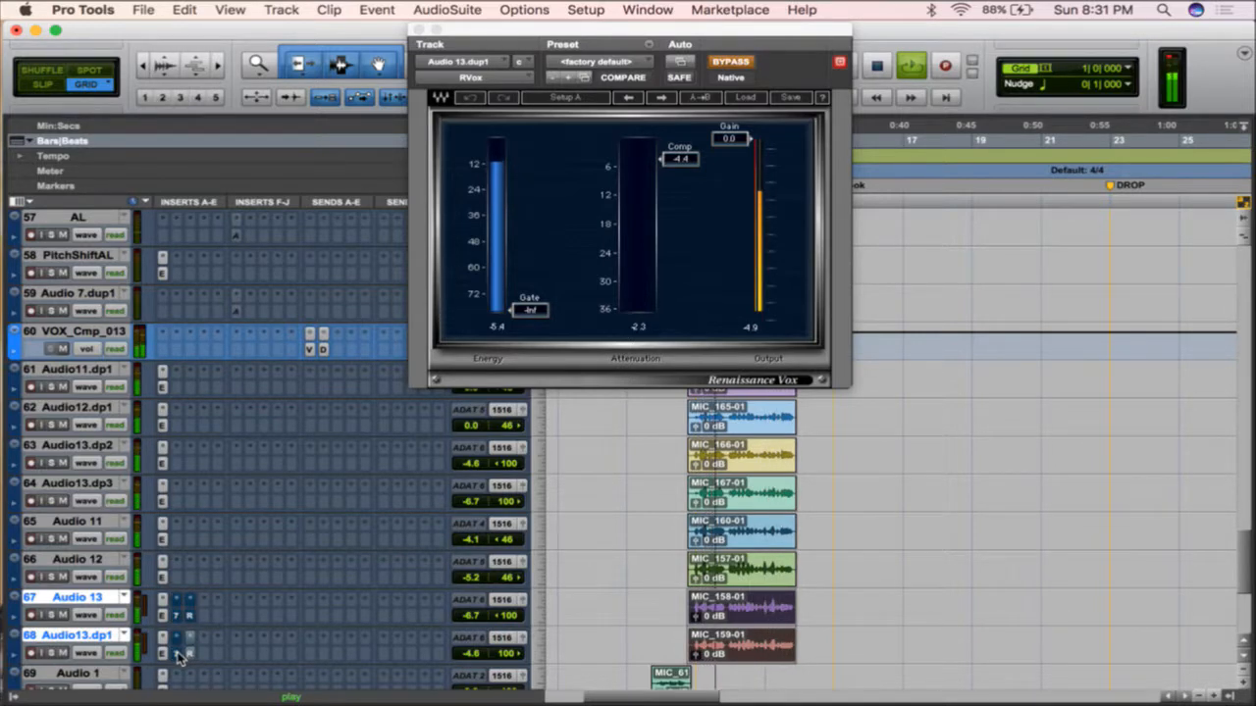
pyautogui.keyDown('alt'); pyautogui.keyDown('shift'); pyautogui.keyDown('super'); pyautogui.click(190, 655); pyautogui.keyUp('super'); pyautogui.keyUp('shift'); pyautogui.keyUp('alt')
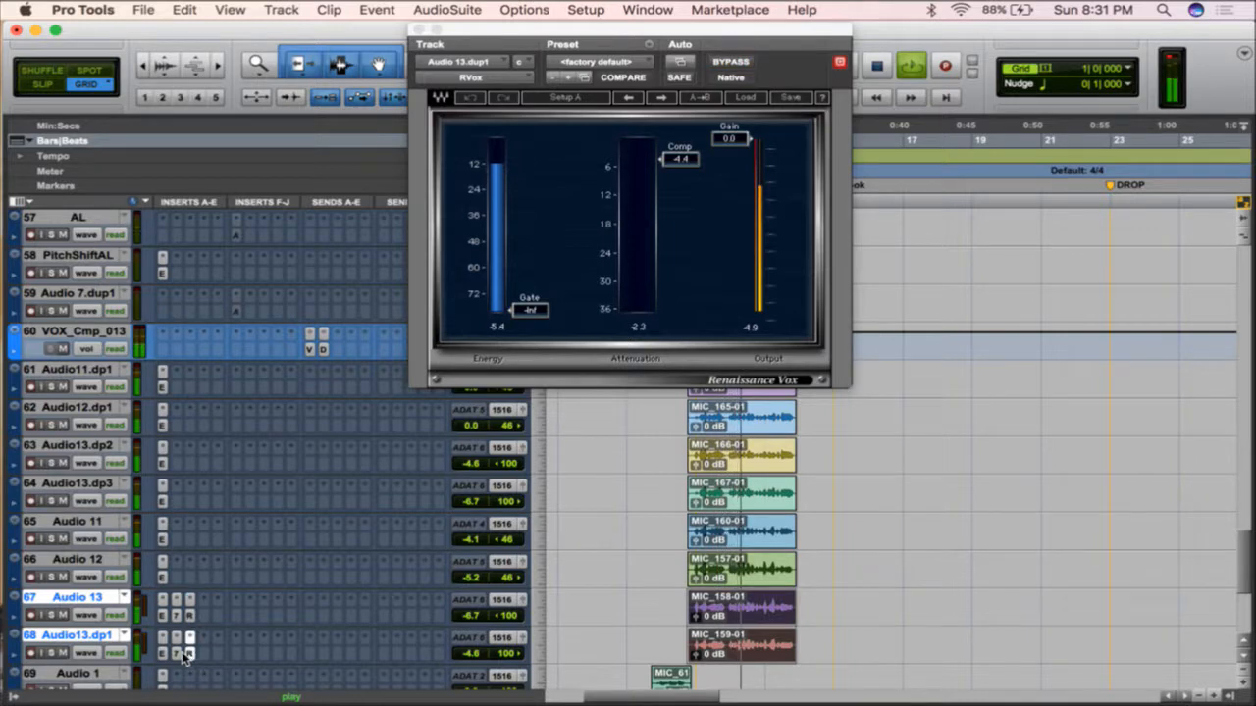
pyautogui.keyDown('alt'); pyautogui.keyDown('shift'); pyautogui.keyDown('super'); pyautogui.click(188, 655); pyautogui.keyUp('super'); pyautogui.keyUp('shift'); pyautogui.keyUp('alt')
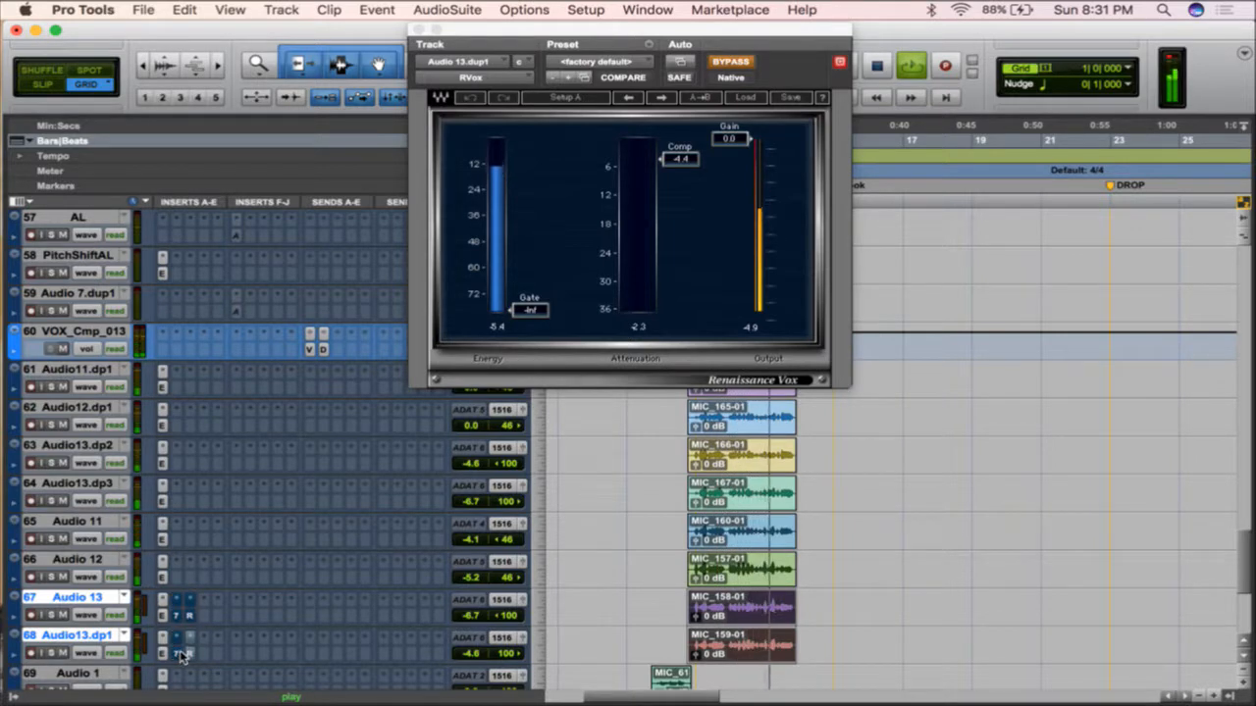
pyautogui.press('space')
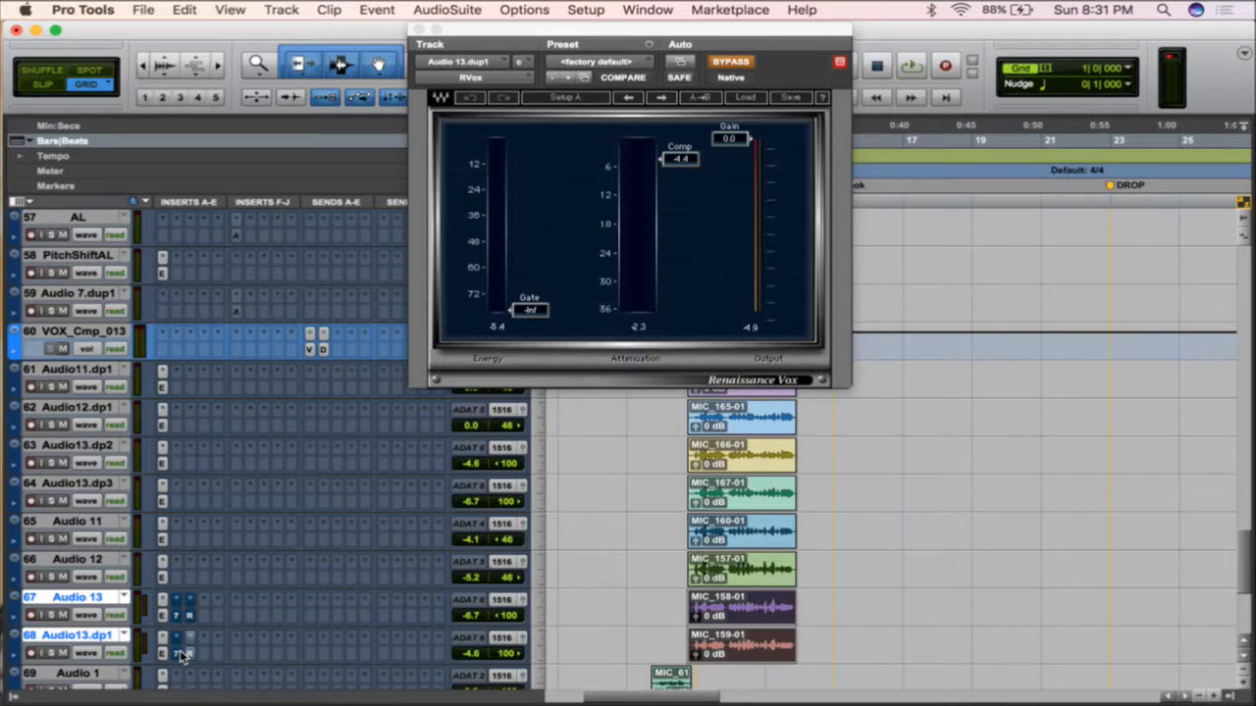
pyautogui.click(417, 31)
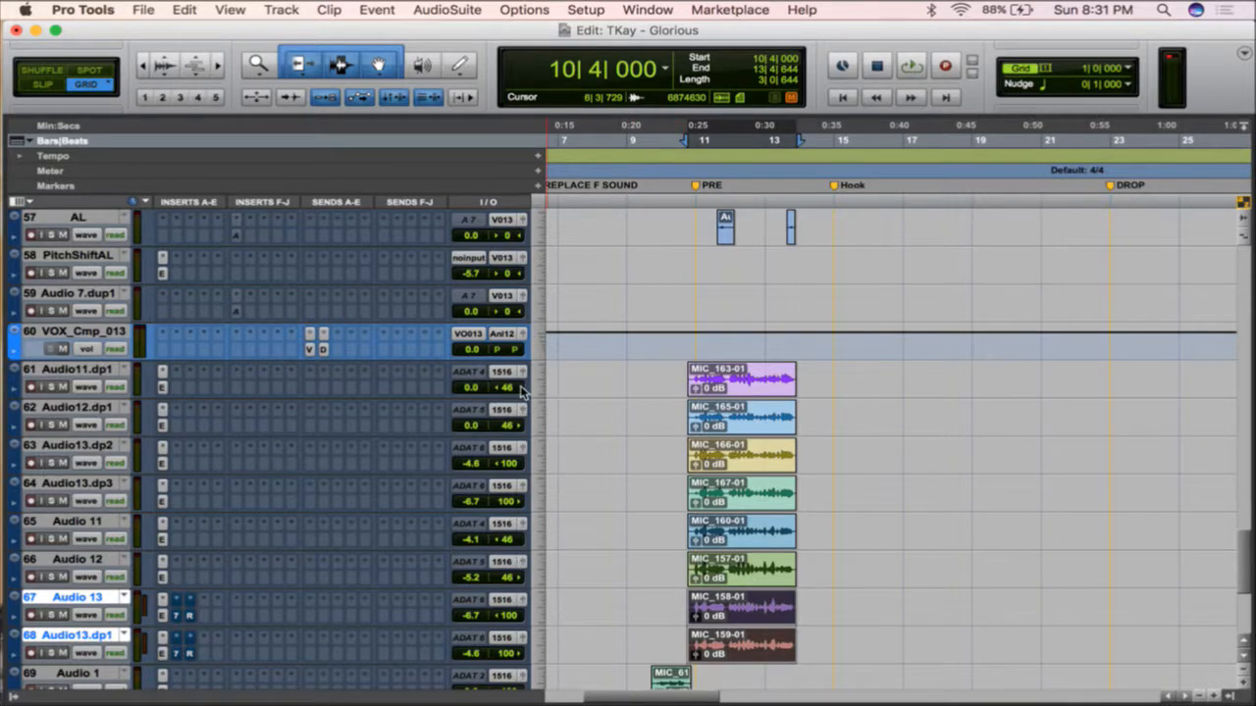
pyautogui.moveTo(467, 391); pyautogui.dragTo(468, 387)
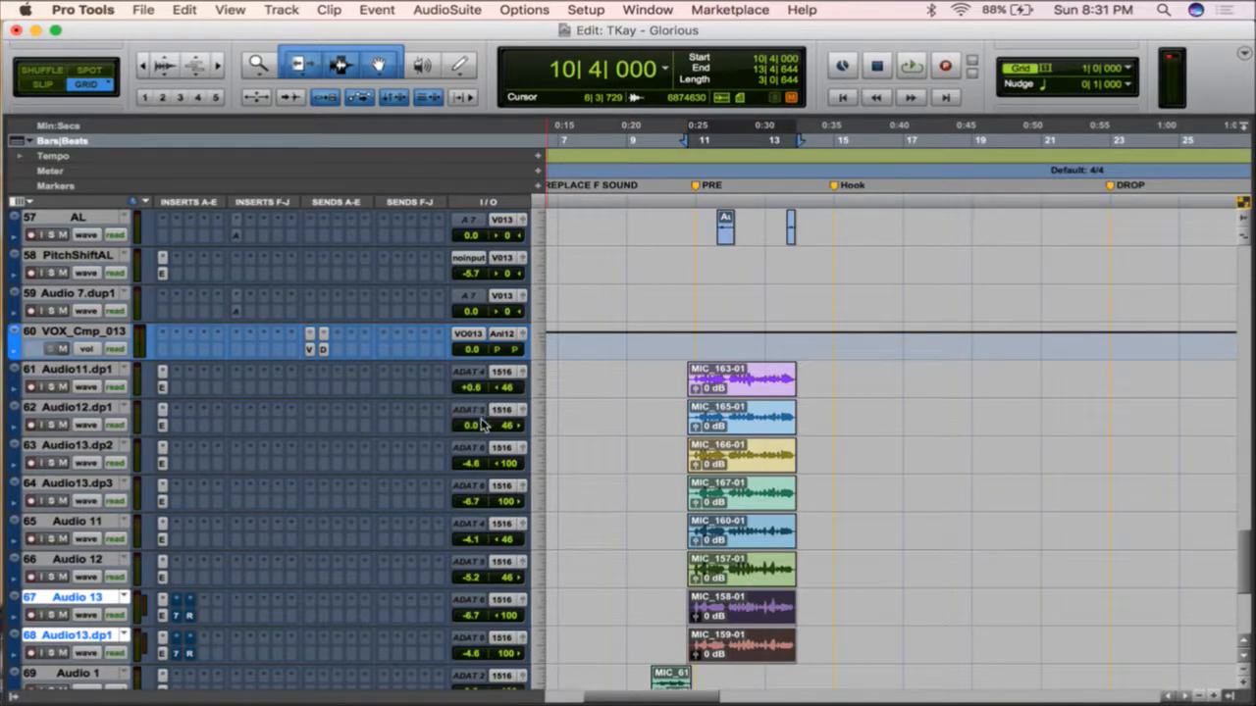
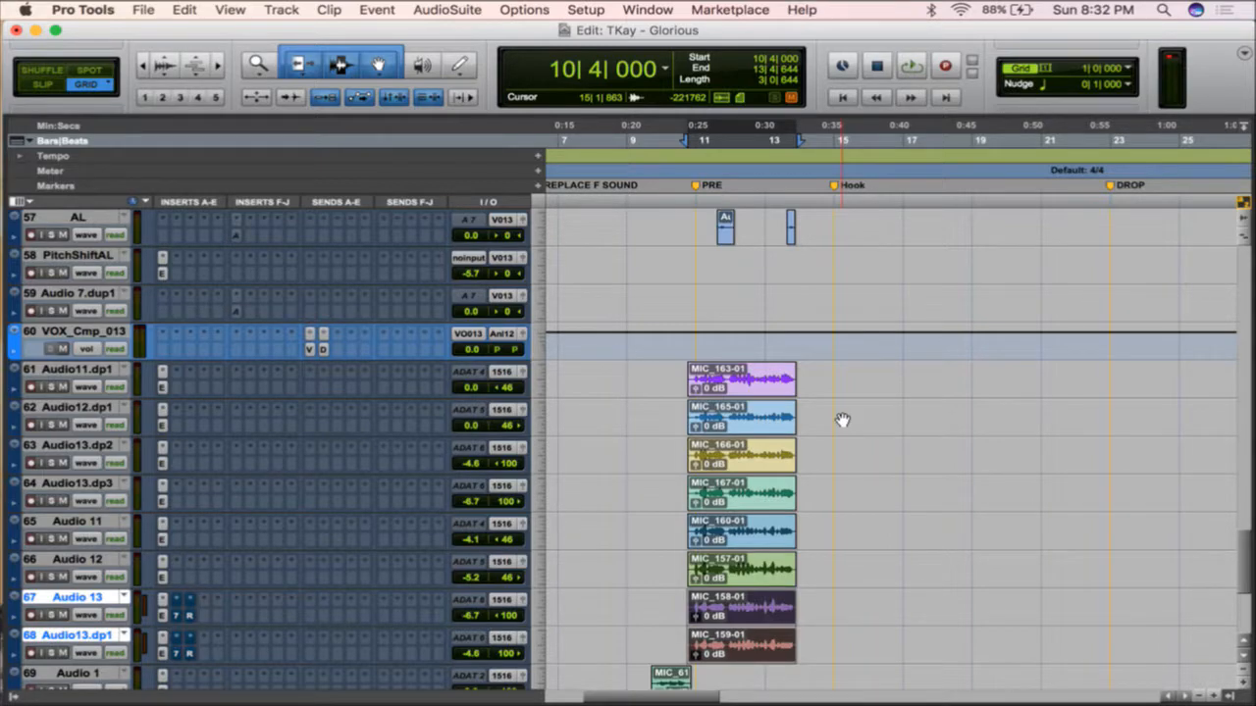
# - Select the first clip on the AL track, between bars 11 and 12, and audition it
pyautogui.scroll(-5, 842, 419)
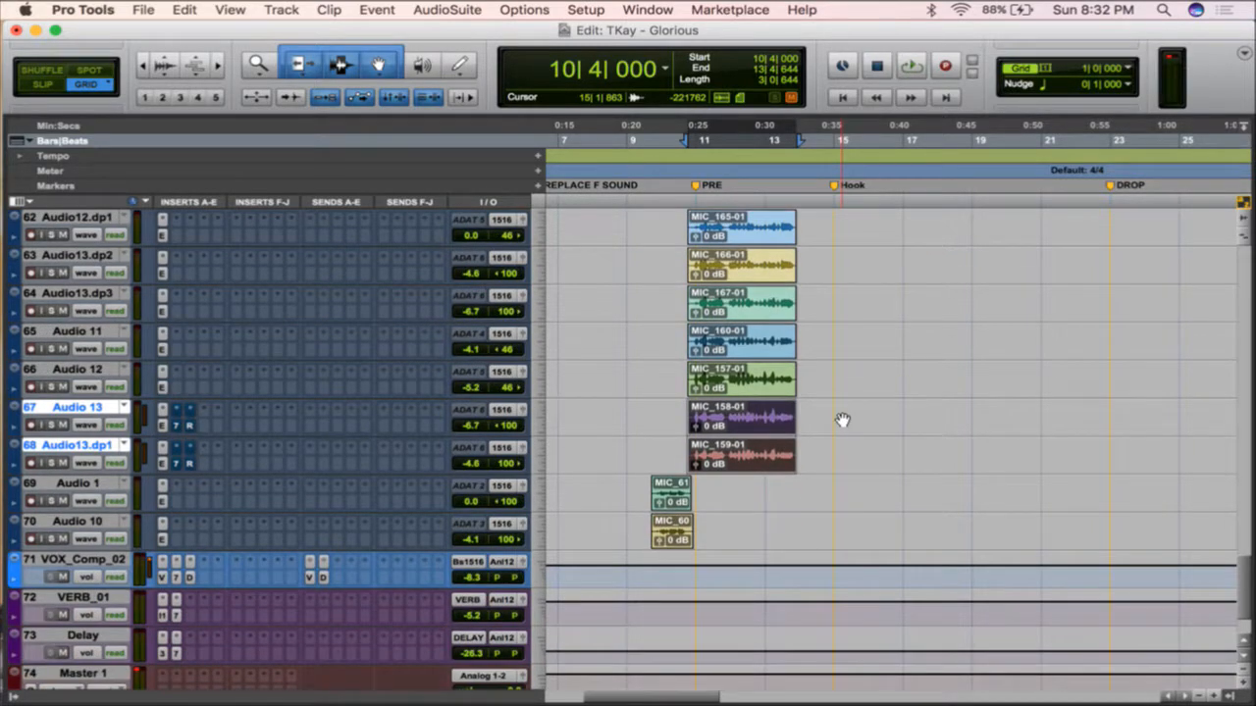
pyautogui.scroll(15, 842, 419)
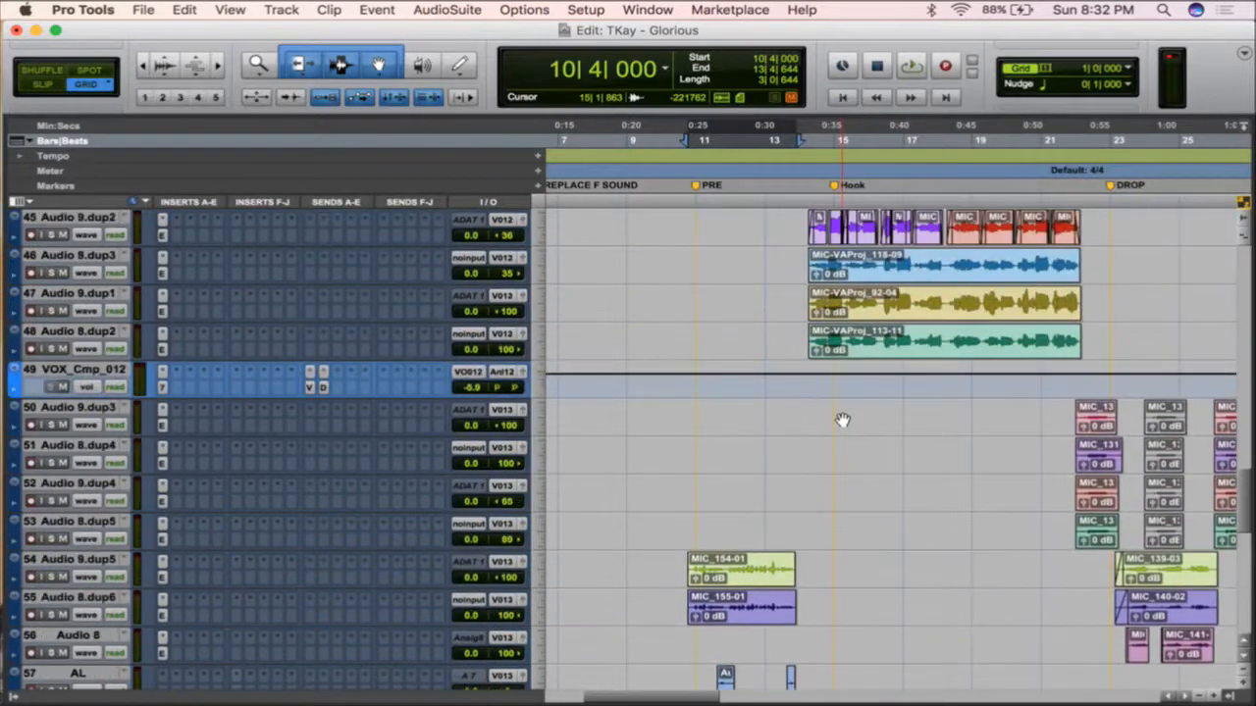
pyautogui.scroll(-10, 842, 420)
pyautogui.scroll(5, 842, 419)
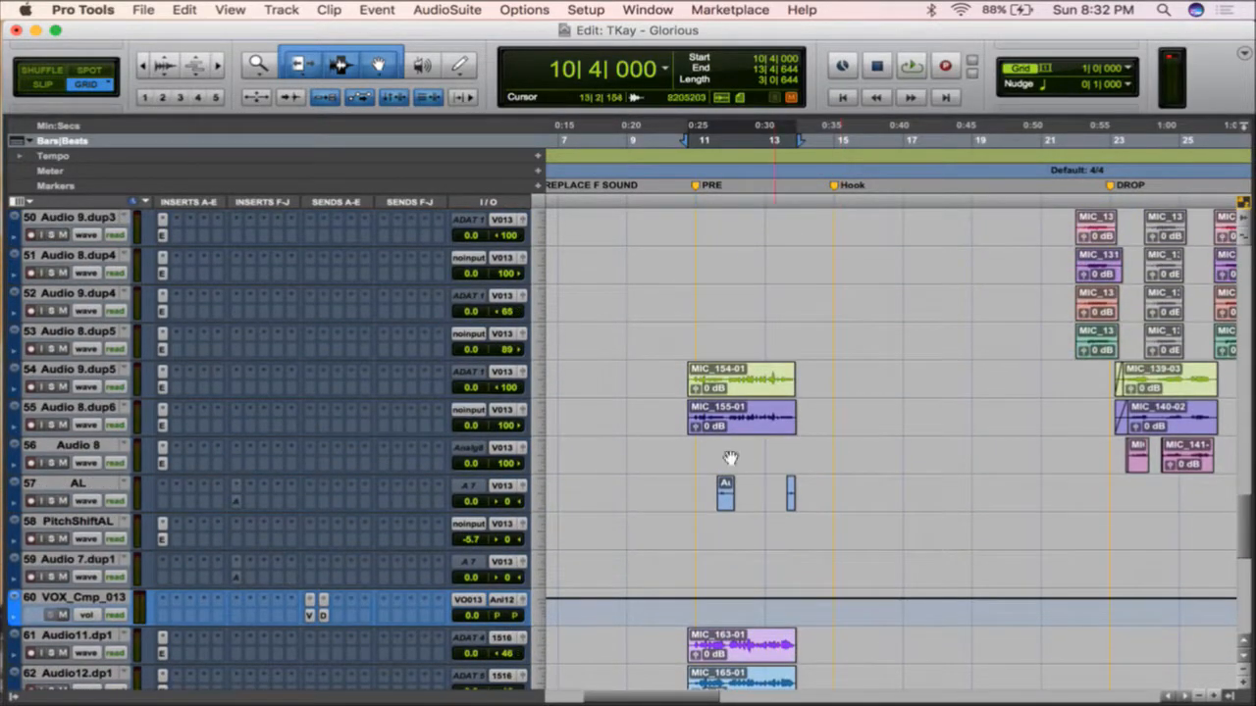
pyautogui.moveTo(696, 486); pyautogui.dragTo(799, 488)
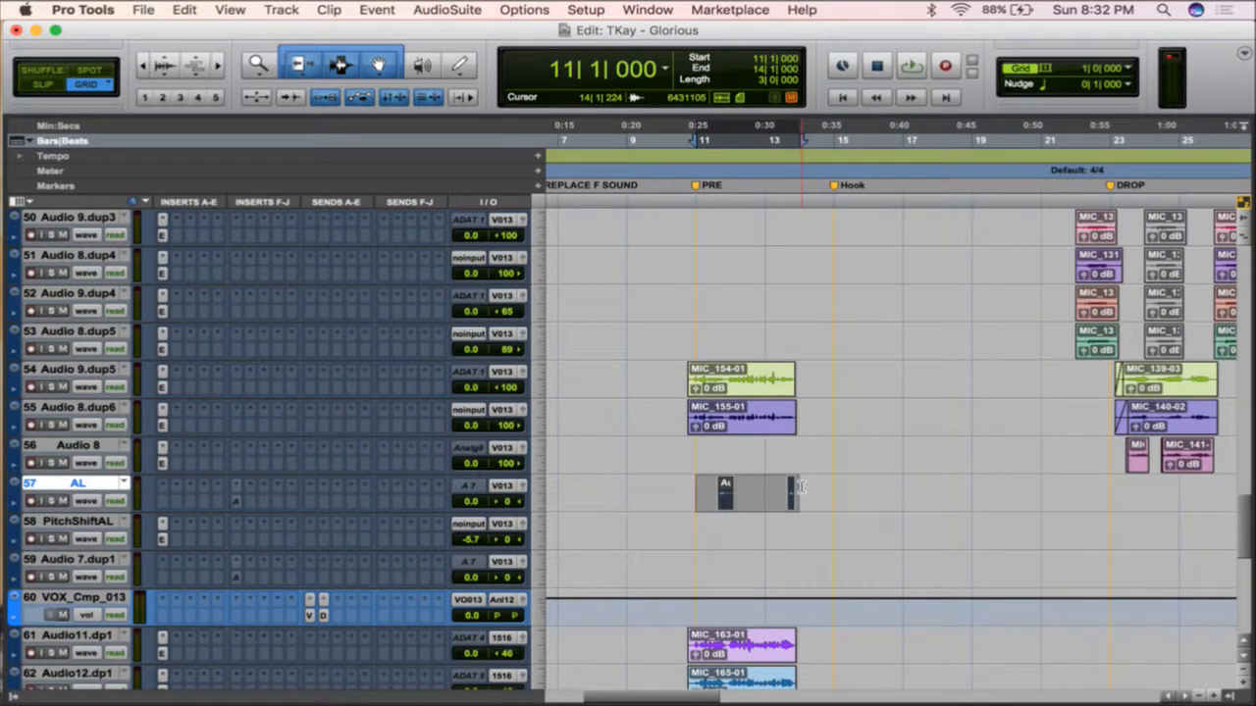
pyautogui.click(735, 491)
pyautogui.click(726, 506)
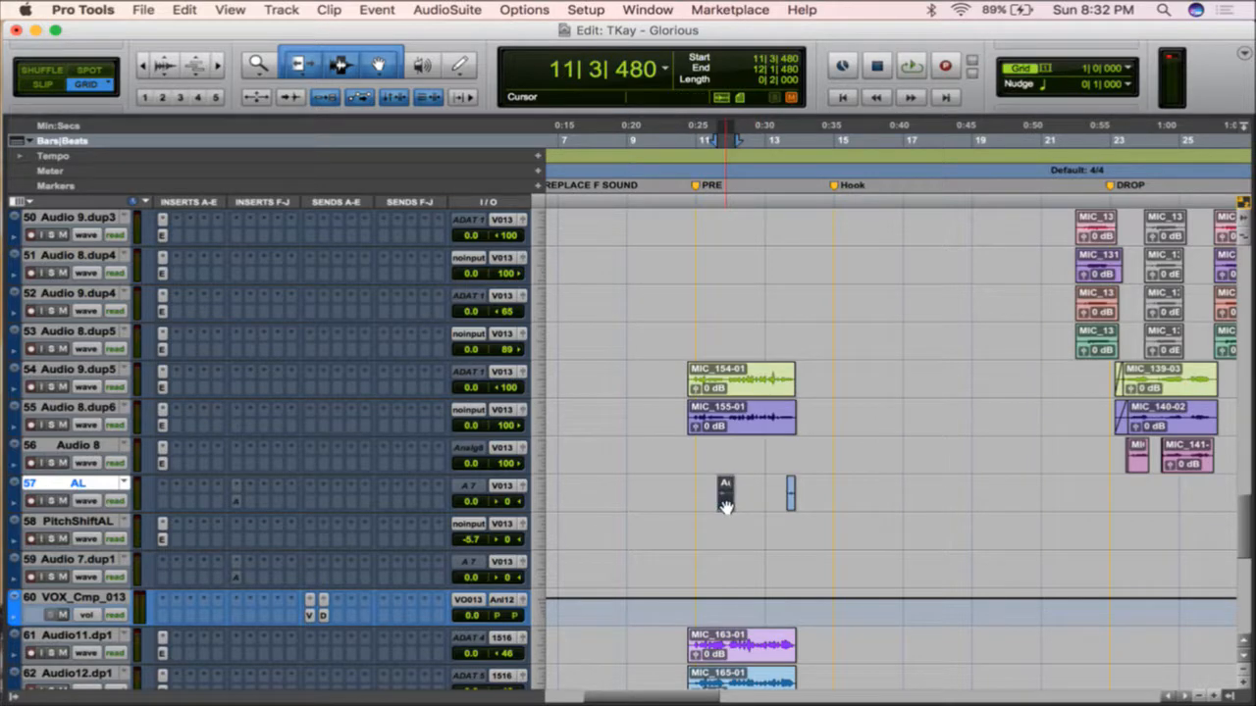
pyautogui.press('super+bracketright')
pyautogui.press('super+bracketright')
pyautogui.press('space')
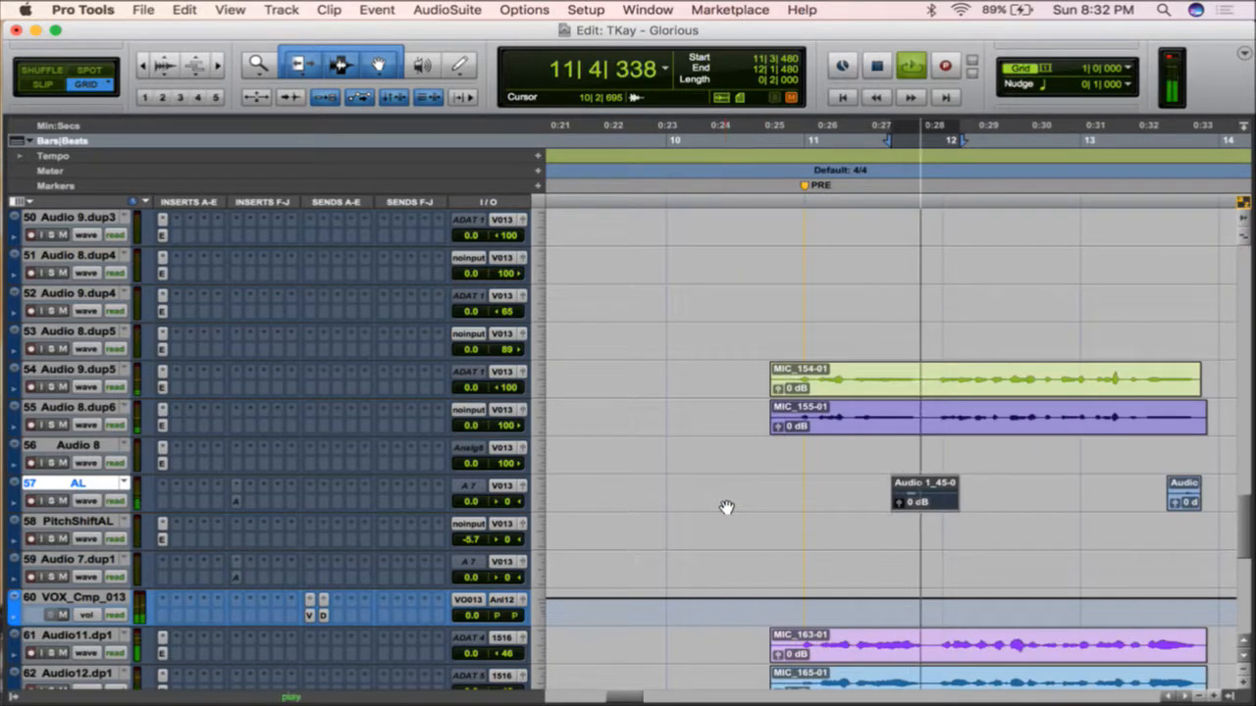
pyautogui.press('space')
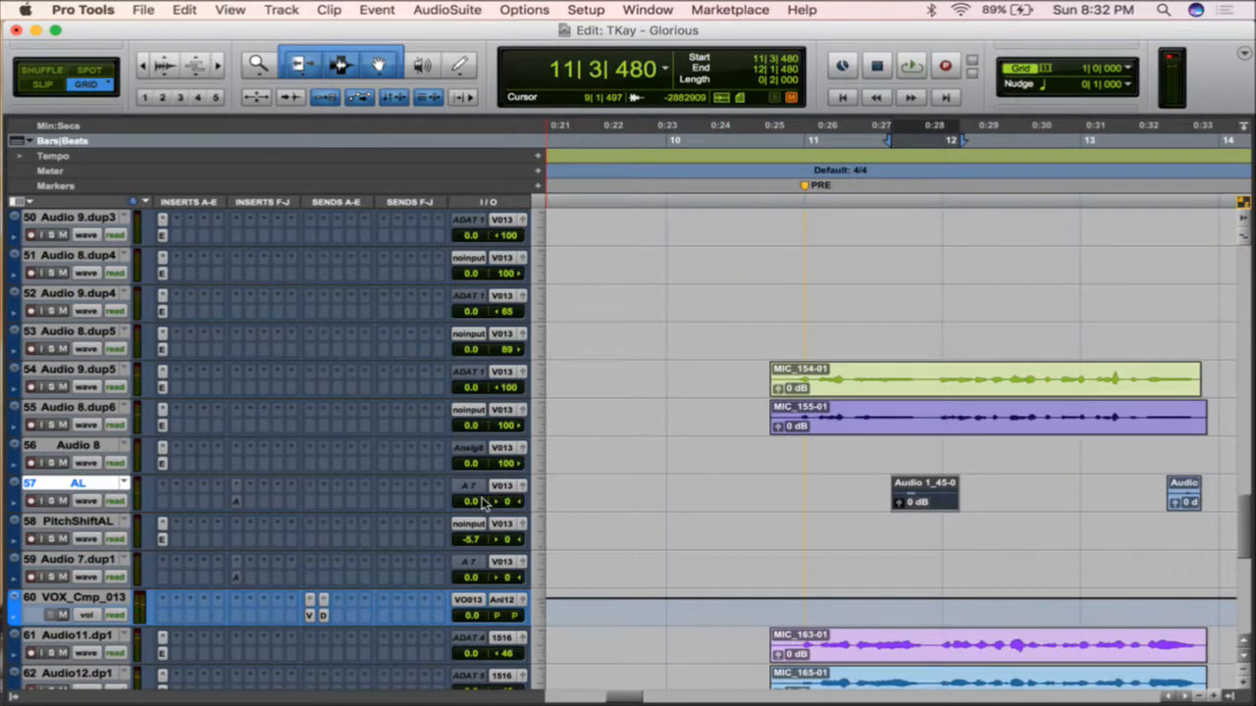
# - Raise the AL track's volume to +7.2 dB and play the selected clip to check the level
pyautogui.moveTo(471, 504); pyautogui.dragTo(468, 501)
pyautogui.press('space')
pyautogui.press('space')
pyautogui.press('space')
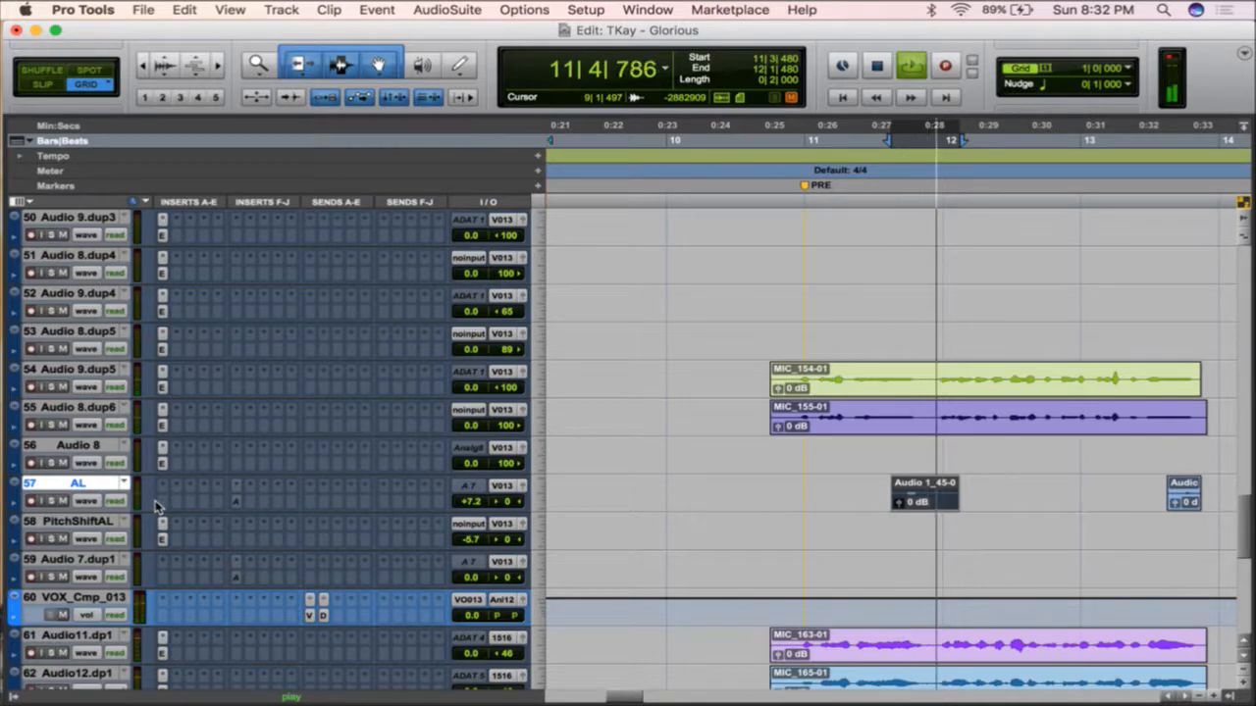
pyautogui.press('space')
# - Insert a mono EQ3 7-Band on the AL track with an 18 dB/oct high-pass at 175.5 Hz and a 2.1 dB boost at 2 kHz
pyautogui.click(177, 482)
pyautogui.moveTo(240, 522)
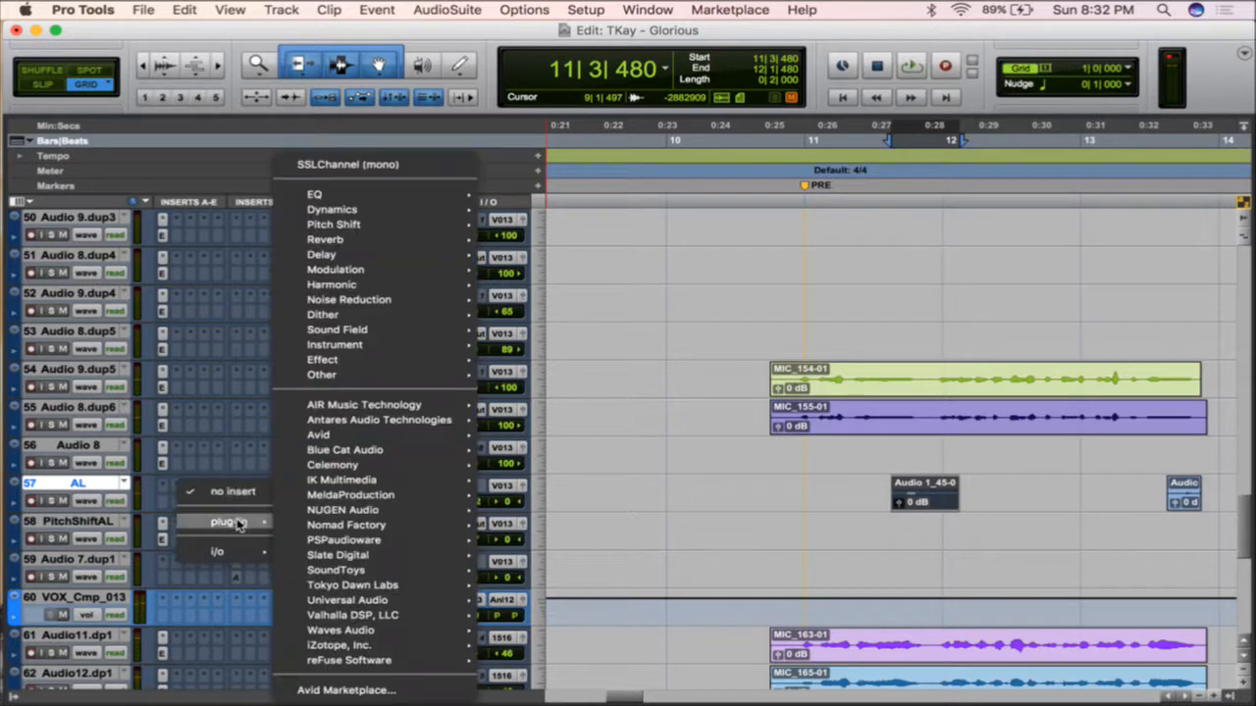
pyautogui.moveTo(403, 193)
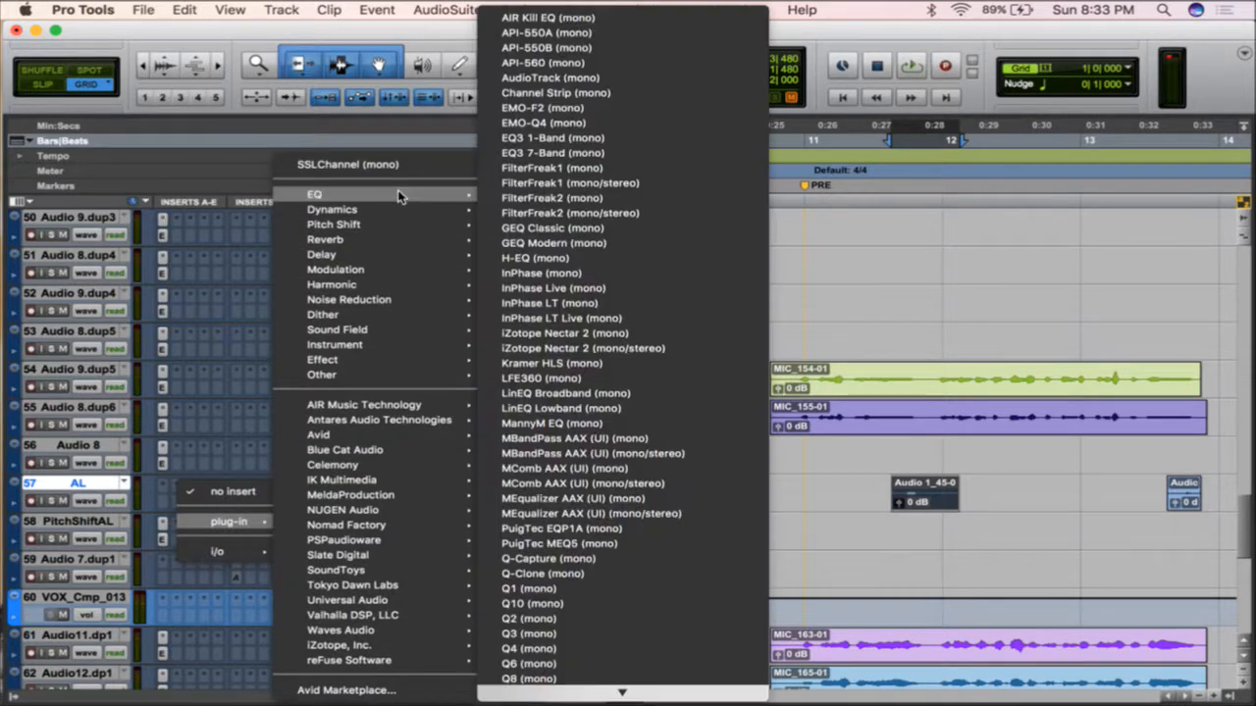
pyautogui.click(568, 152)
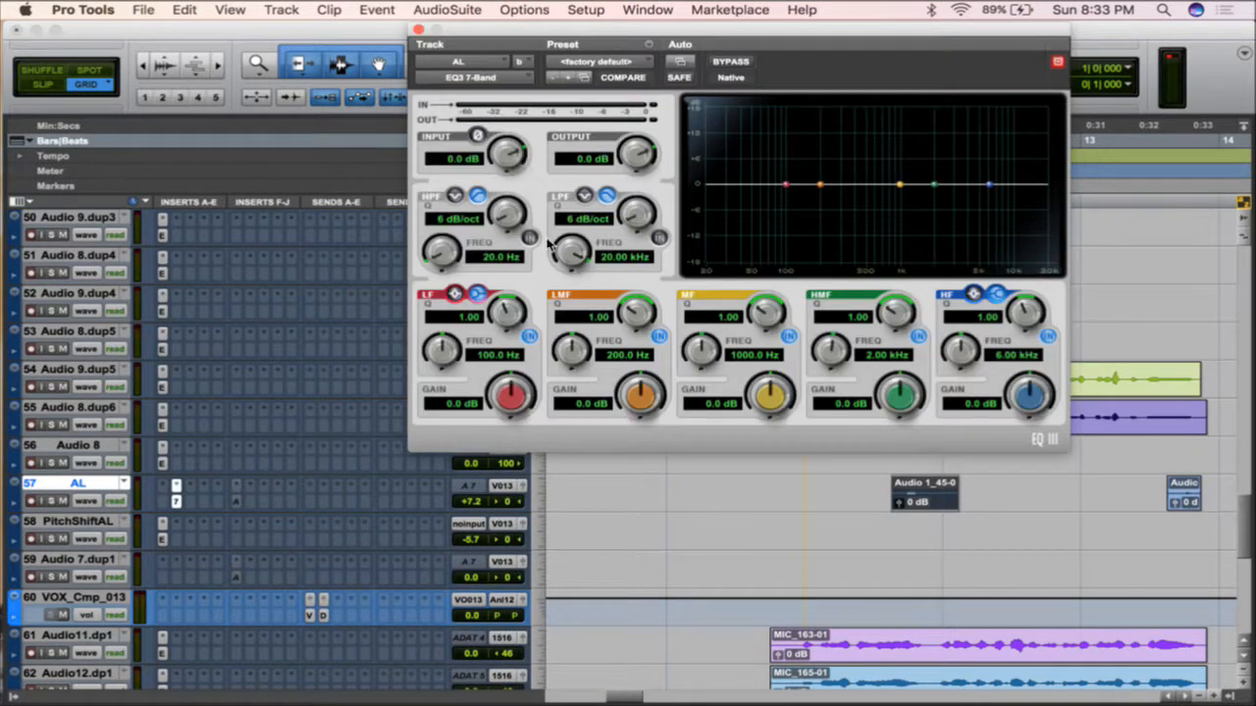
pyautogui.click(529, 238)
pyautogui.moveTo(506, 214); pyautogui.dragTo(508, 98)
pyautogui.moveTo(437, 257); pyautogui.dragTo(438, 175)
pyautogui.moveTo(897, 396); pyautogui.dragTo(898, 375)
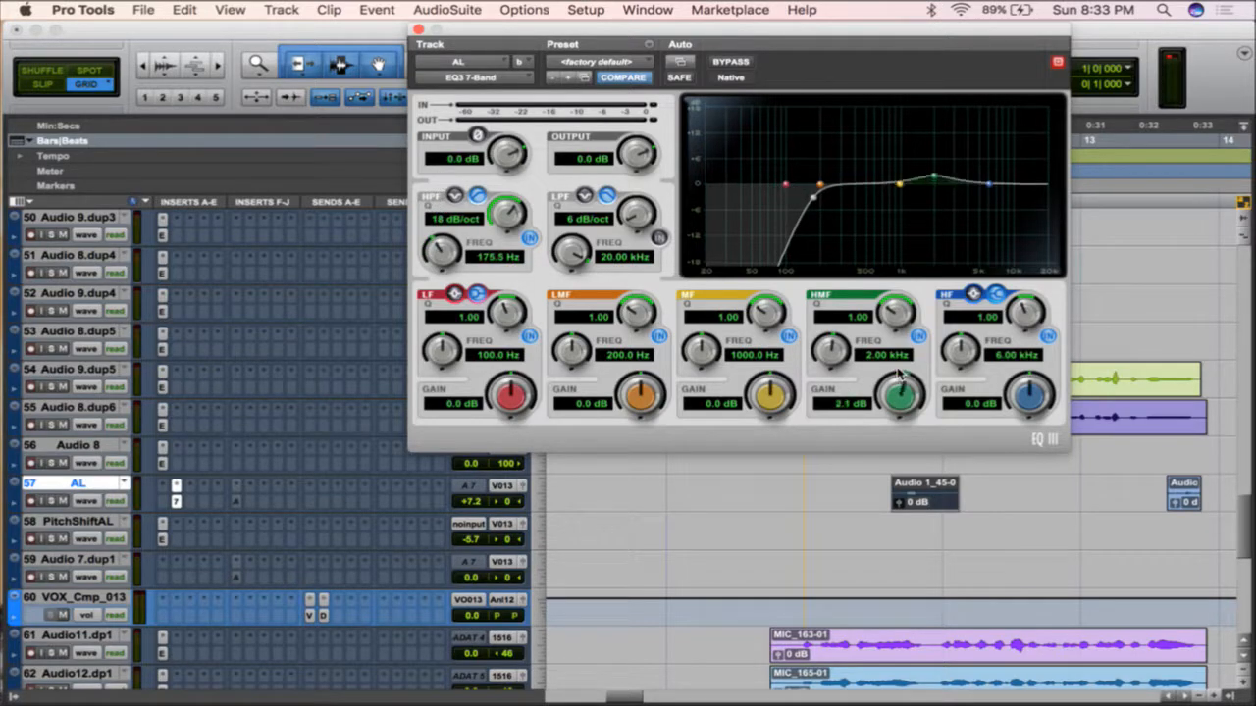
# - Try a 5.6 dB high-frequency boost at 6 kHz on the AL EQ, audition it, and reset the gain to zero
pyautogui.moveTo(1050, 412); pyautogui.dragTo(1045, 375)
pyautogui.press('space')
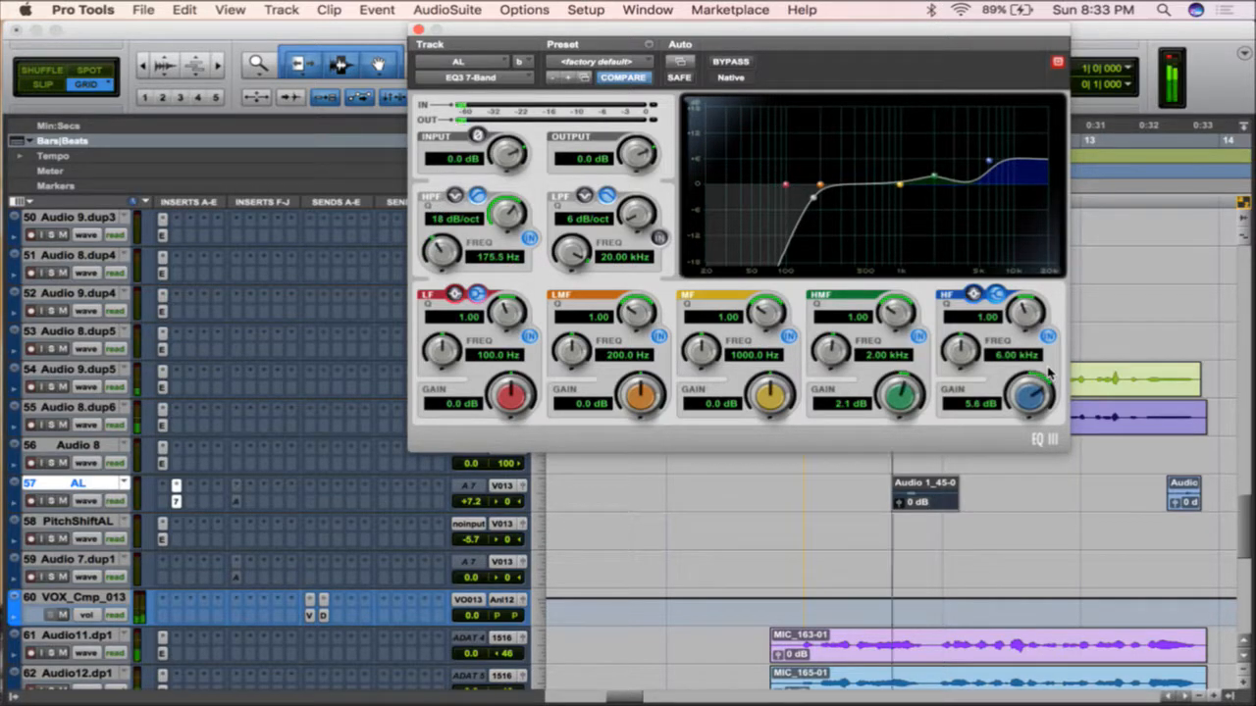
pyautogui.press('space')
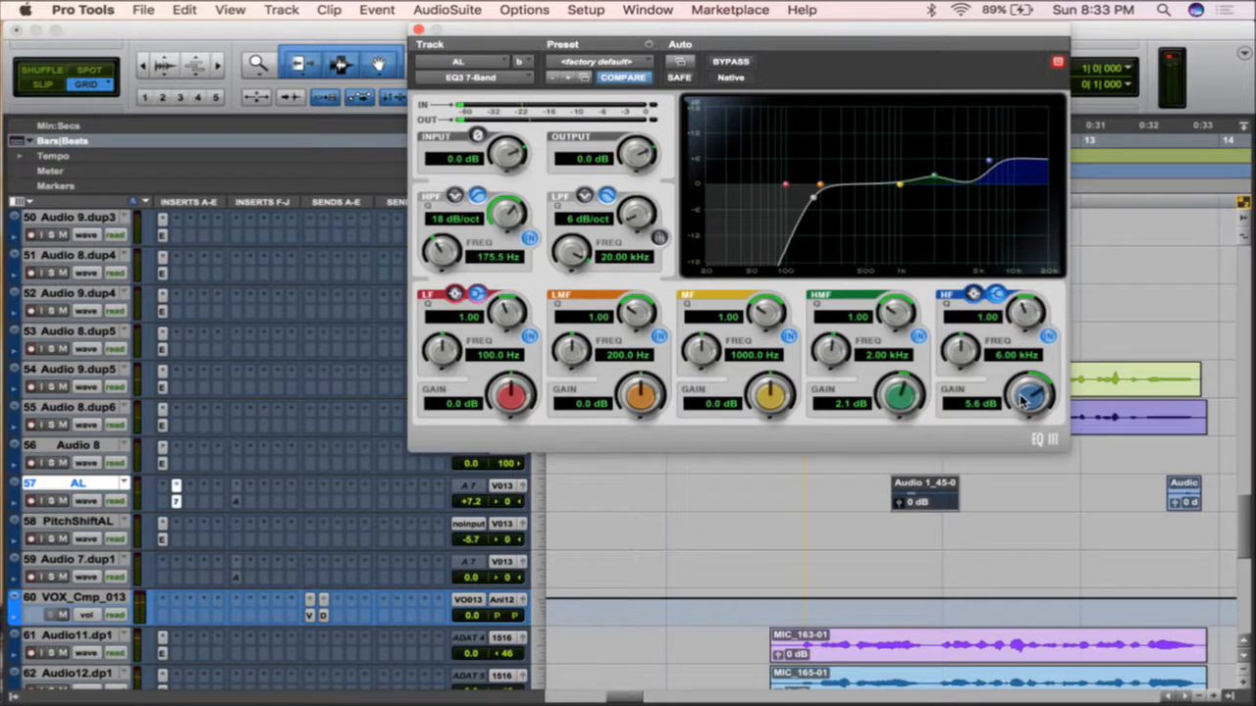
pyautogui.keyDown('alt'); pyautogui.click(1023, 398); pyautogui.keyUp('alt')
# - Add a 24 dB/oct low-pass at 7.19 kHz to the AL EQ, set the 2 kHz boost to 6.5 dB, and start playback
pyautogui.moveTo(646, 216); pyautogui.dragTo(646, 201)
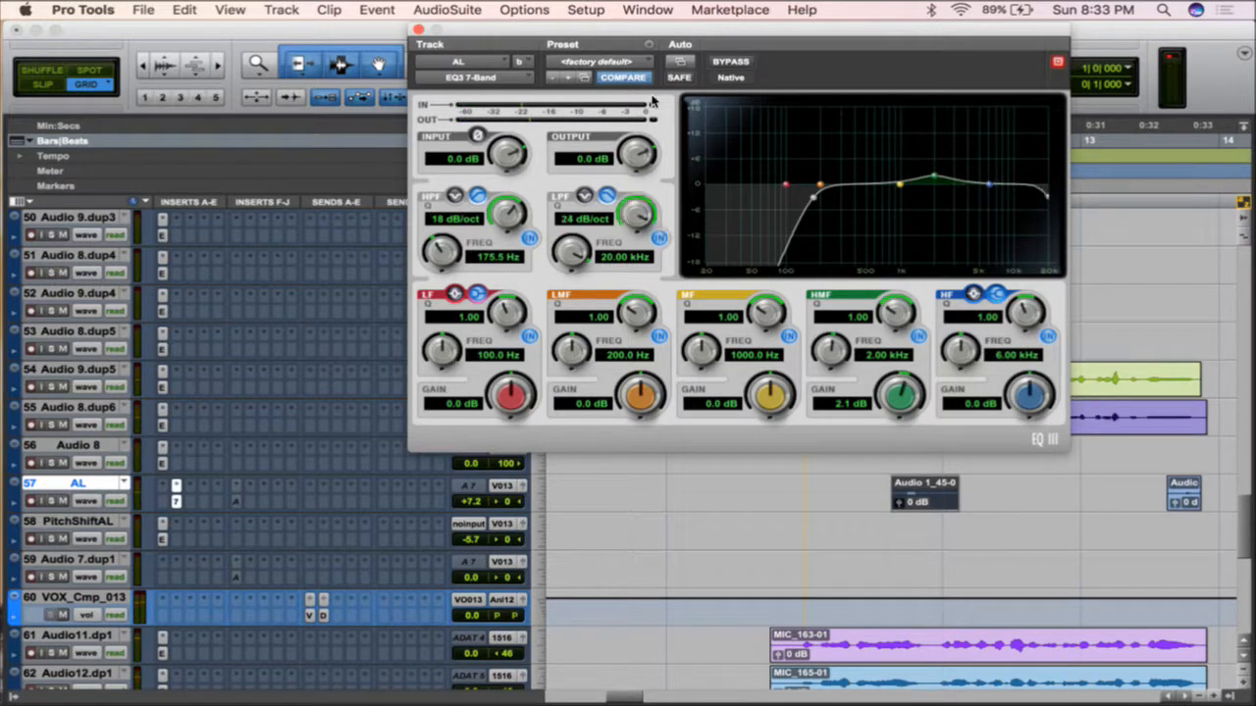
pyautogui.moveTo(587, 259); pyautogui.dragTo(587, 295)
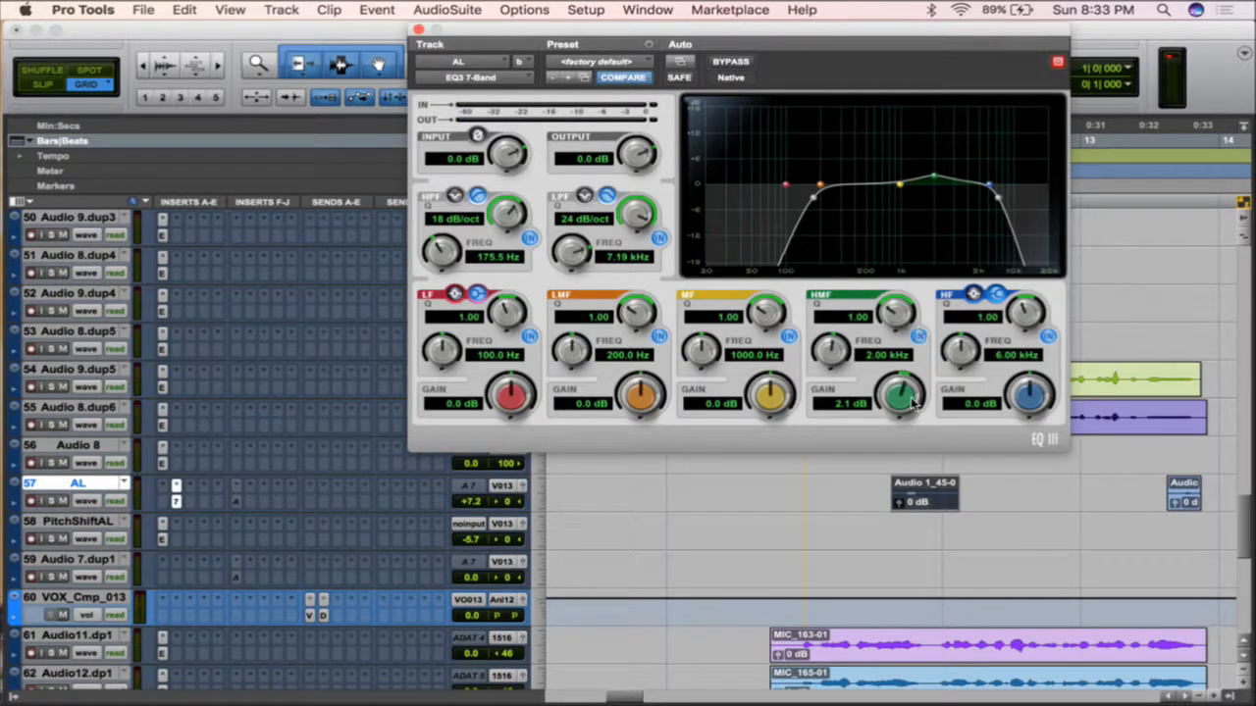
pyautogui.moveTo(915, 404); pyautogui.dragTo(912, 380)
pyautogui.press('space')
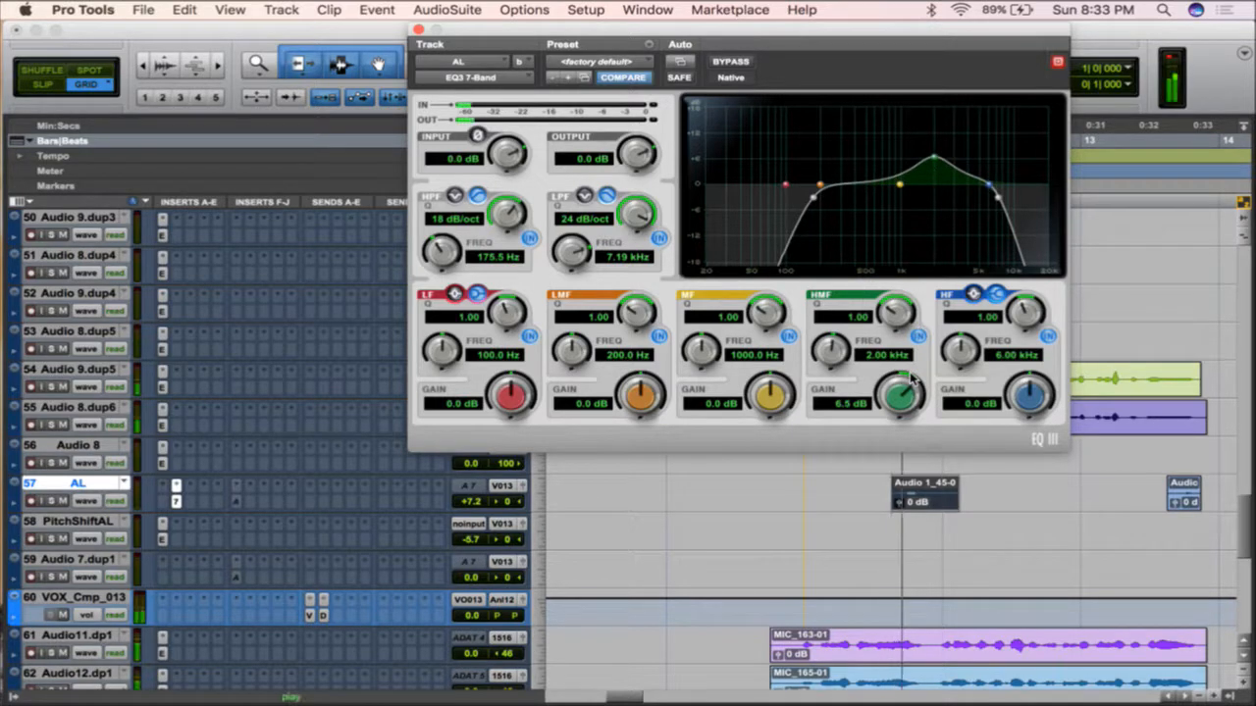
# - Set the AL EQ's high-pass to 431.1 Hz and its output to -1.2 dB during playback, and close the EQ
pyautogui.moveTo(449, 238); pyautogui.dragTo(446, 191)
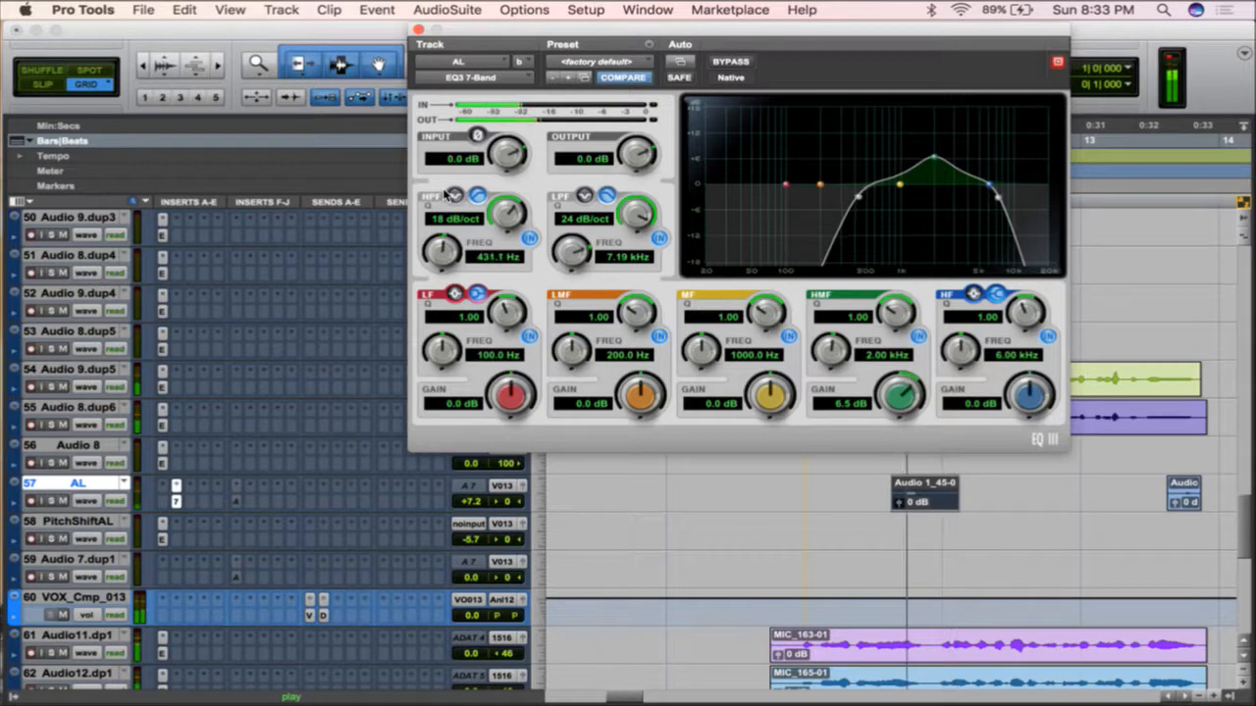
pyautogui.moveTo(637, 167); pyautogui.dragTo(638, 181)
pyautogui.press('space')
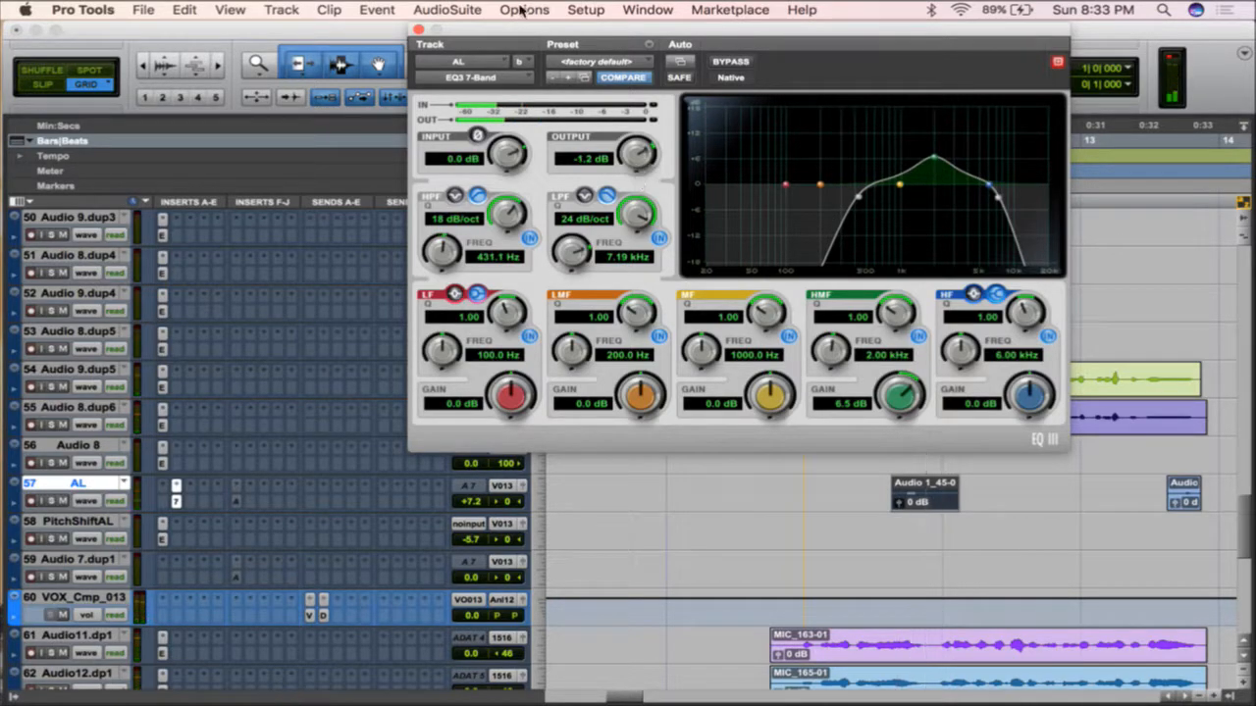
pyautogui.click(417, 30)
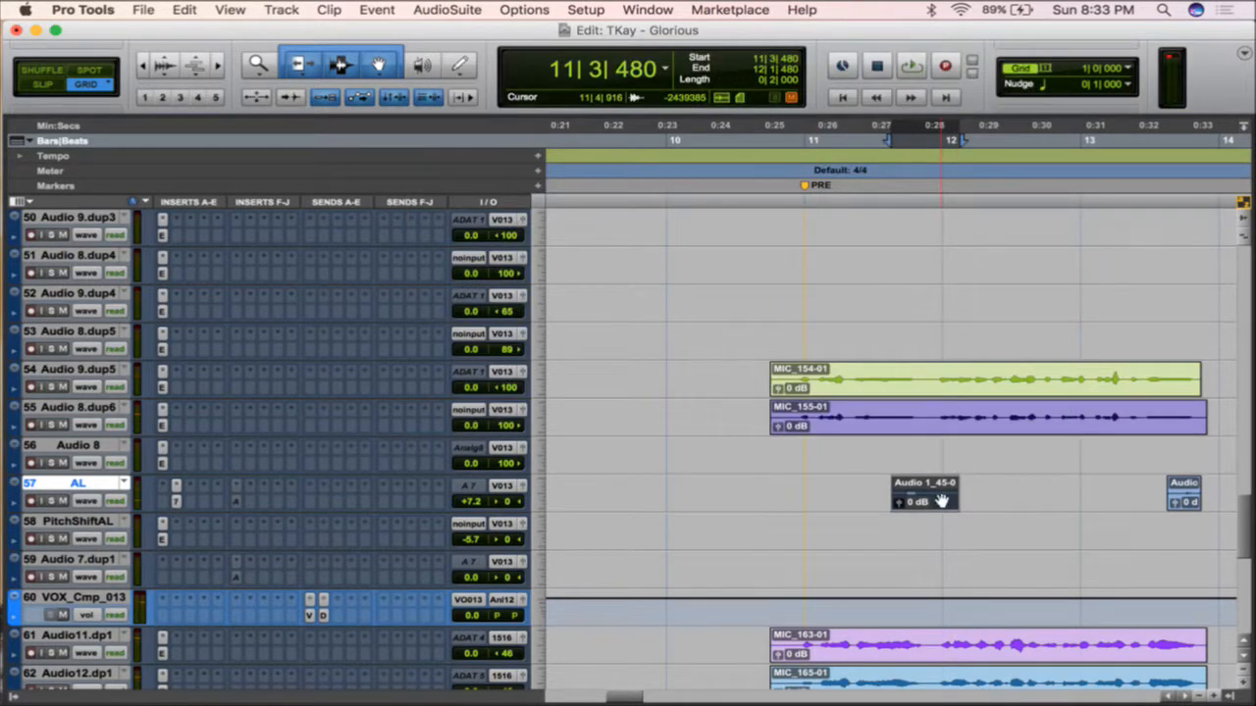
pyautogui.scroll(8, 942, 499)
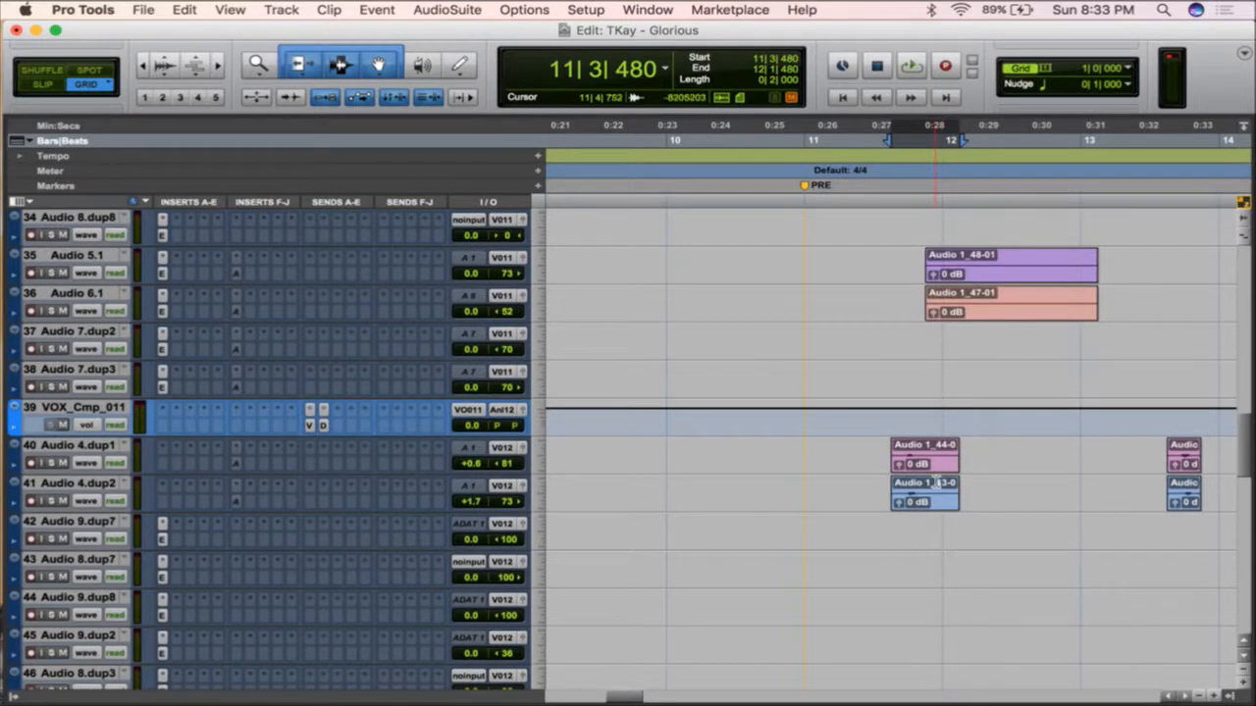
# - Raise the volume of Audio 4.dup1 to +6.0 dB and Audio 4.dup2 to +7.2 dB, and audition the selection
pyautogui.scroll(-8, 932, 549)
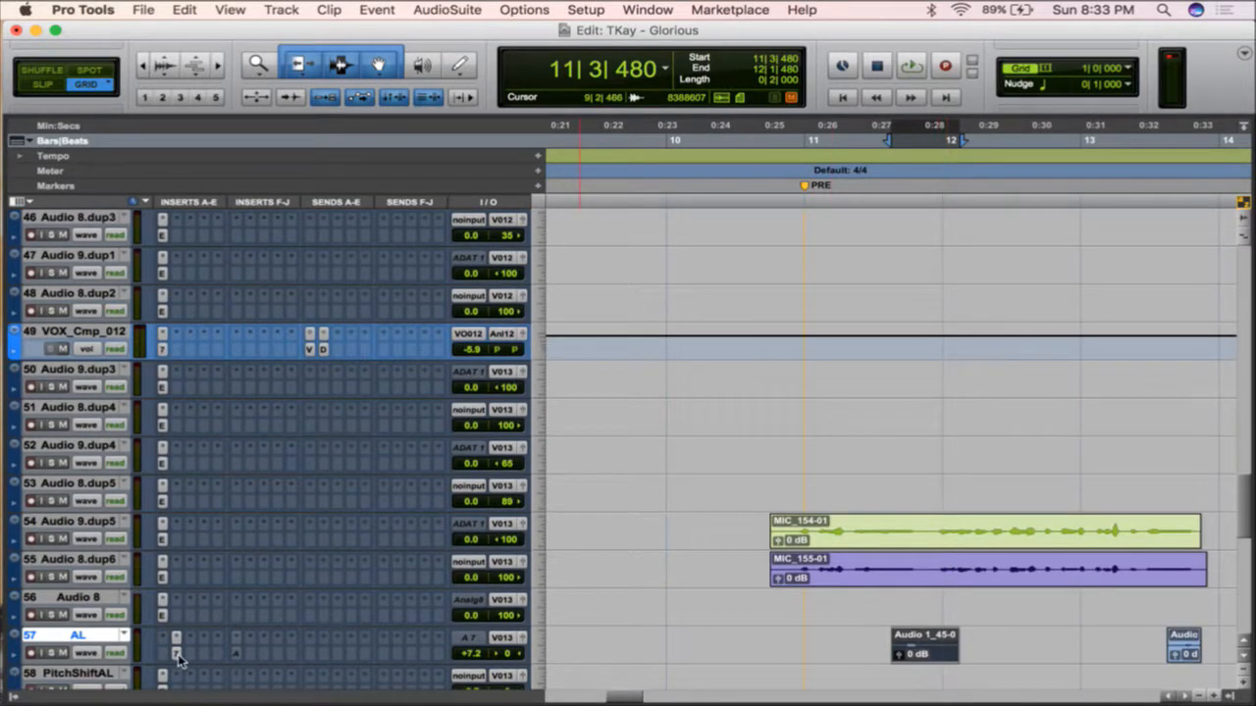
pyautogui.scroll(5, 785, 236)
pyautogui.scroll(1, 785, 235)
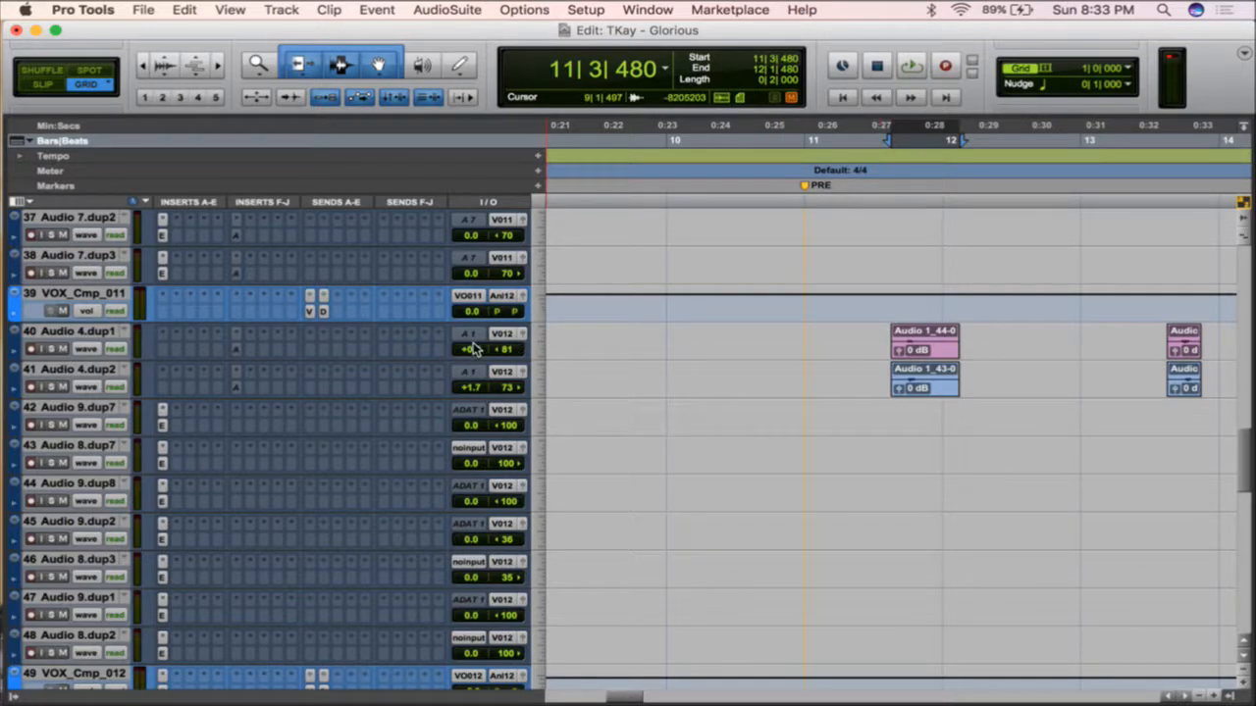
pyautogui.moveTo(473, 349); pyautogui.dragTo(472, 338)
pyautogui.moveTo(473, 389); pyautogui.dragTo(472, 384)
pyautogui.press('space')
pyautogui.press('space')
# - Copy the AL track's EQ to Audio 4.dup1 and Audio 4.dup2, pan them fully left and right respectively, and audition them
pyautogui.scroll(-4, 246, 610)
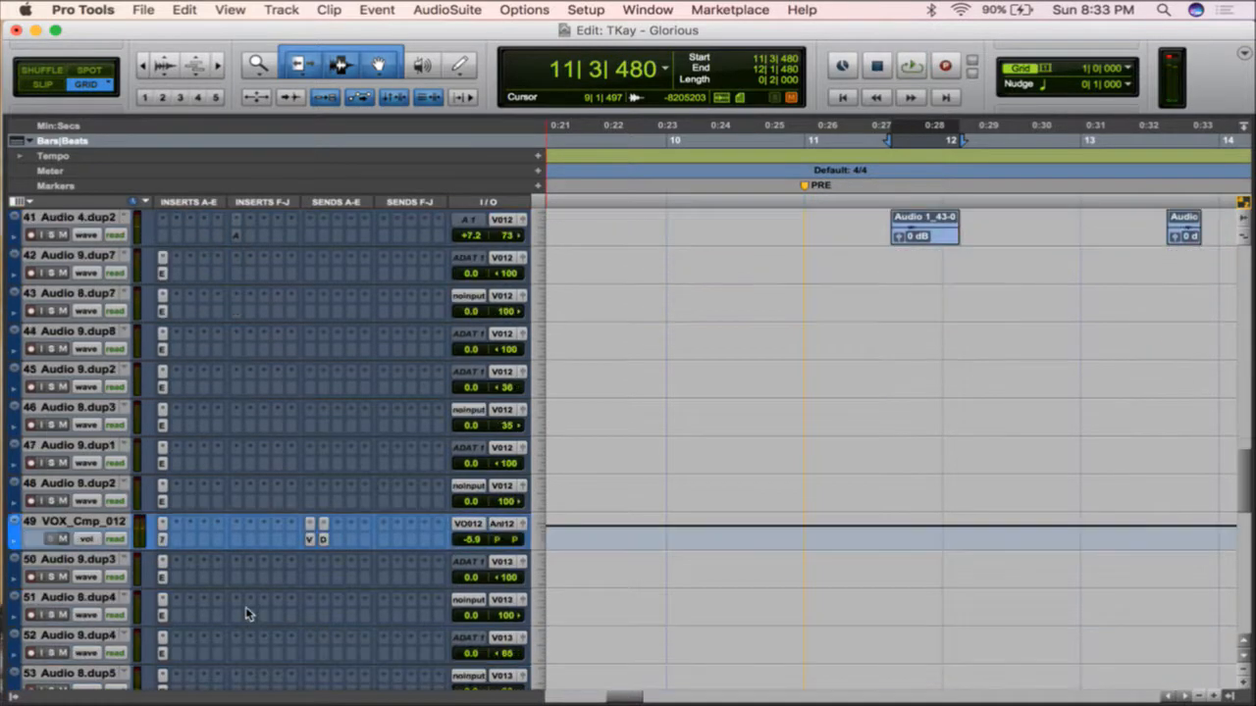
pyautogui.scroll(-8, 245, 606)
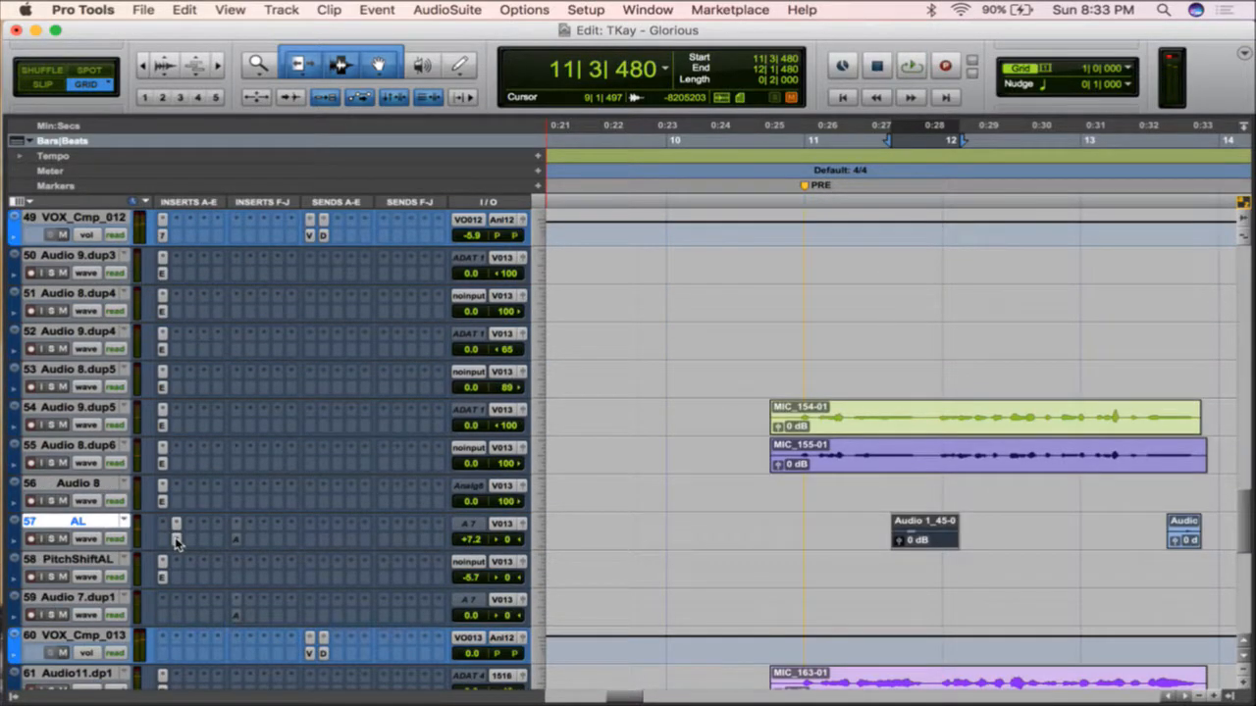
pyautogui.scroll(13, 177, 543)
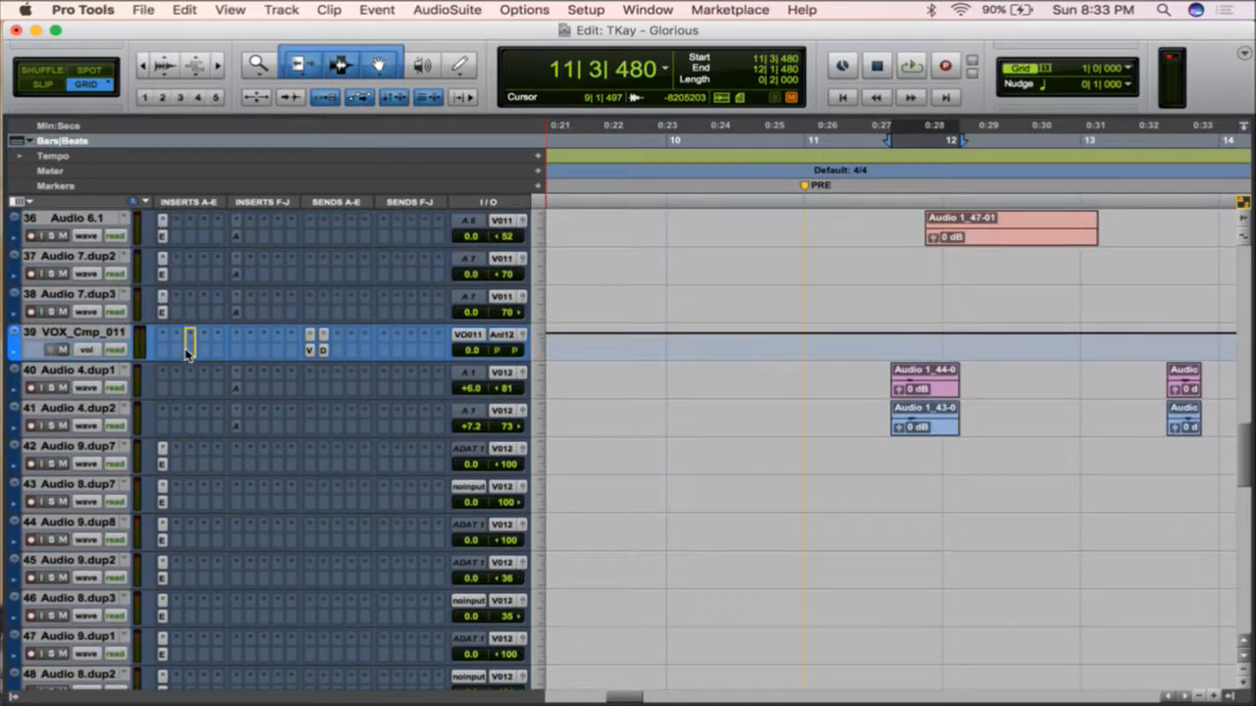
pyautogui.moveTo(187, 355); pyautogui.dragTo(191, 418)
pyautogui.press('space')
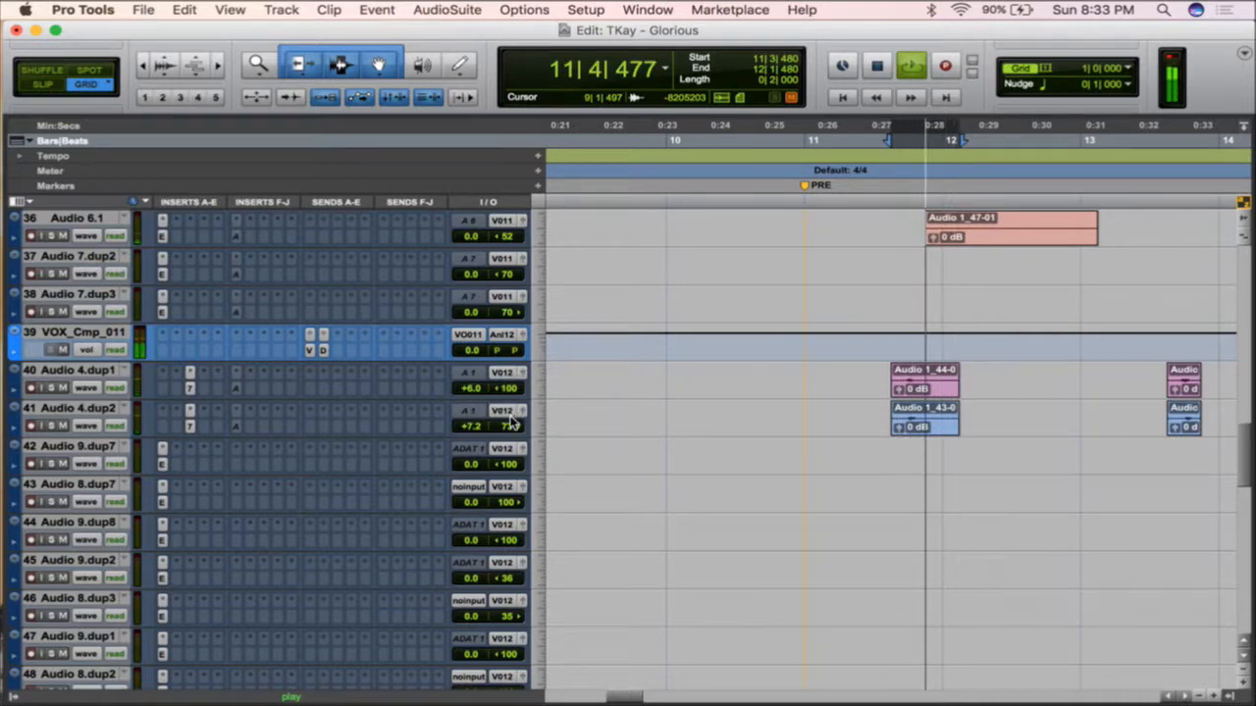
pyautogui.press('space')
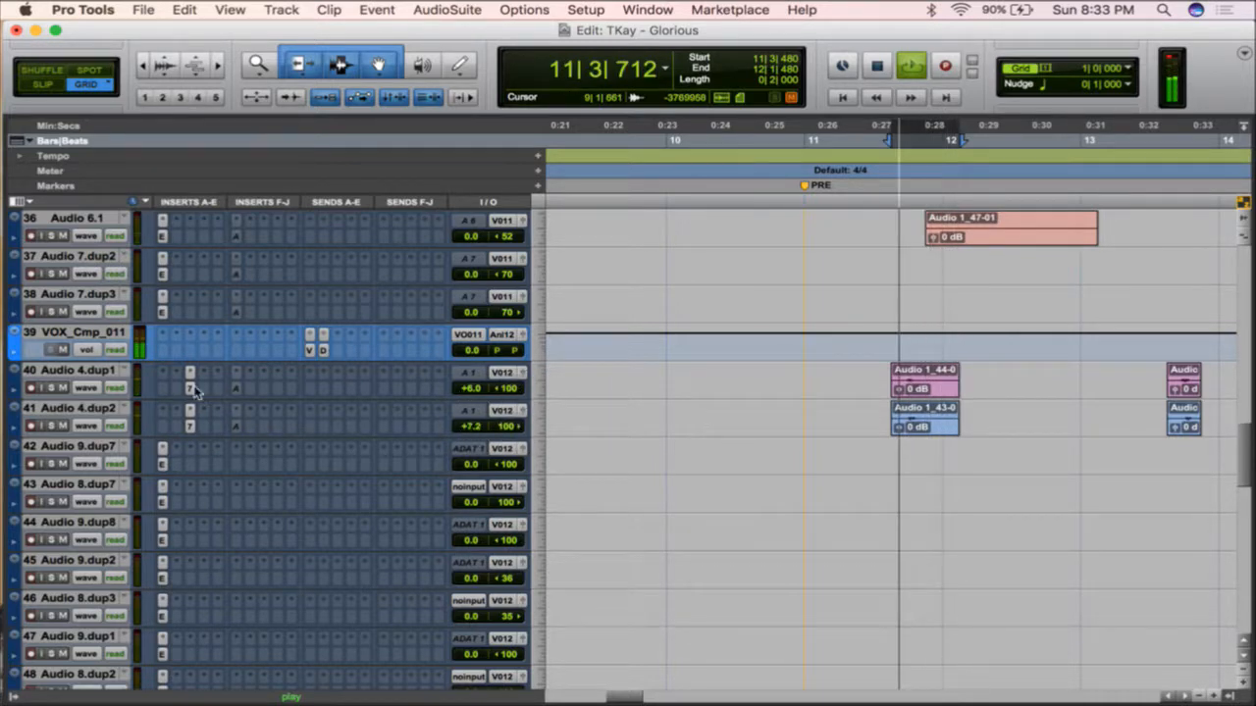
pyautogui.press('space')
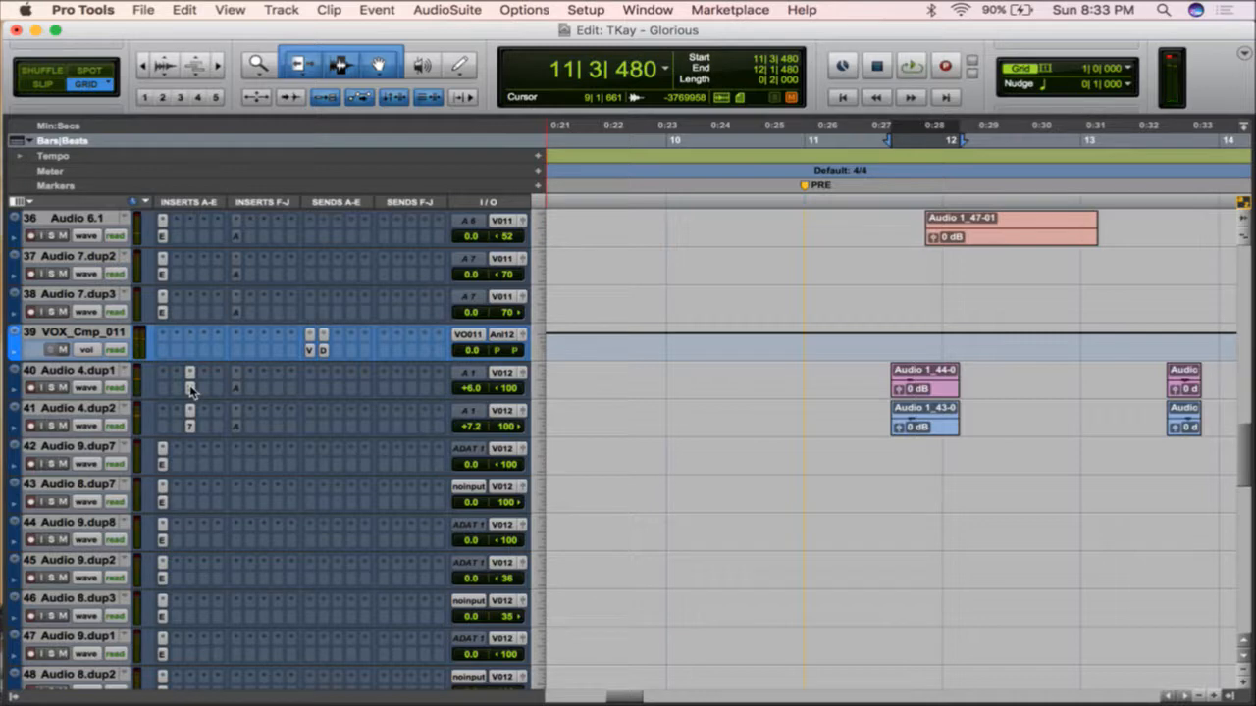
# - On the Audio 4.dup1 EQ, disable the low-pass, set the 6 kHz gain to 7.3 dB and 2 kHz gain to 1.6 dB, and start playback
pyautogui.click(190, 388)
pyautogui.click(659, 237)
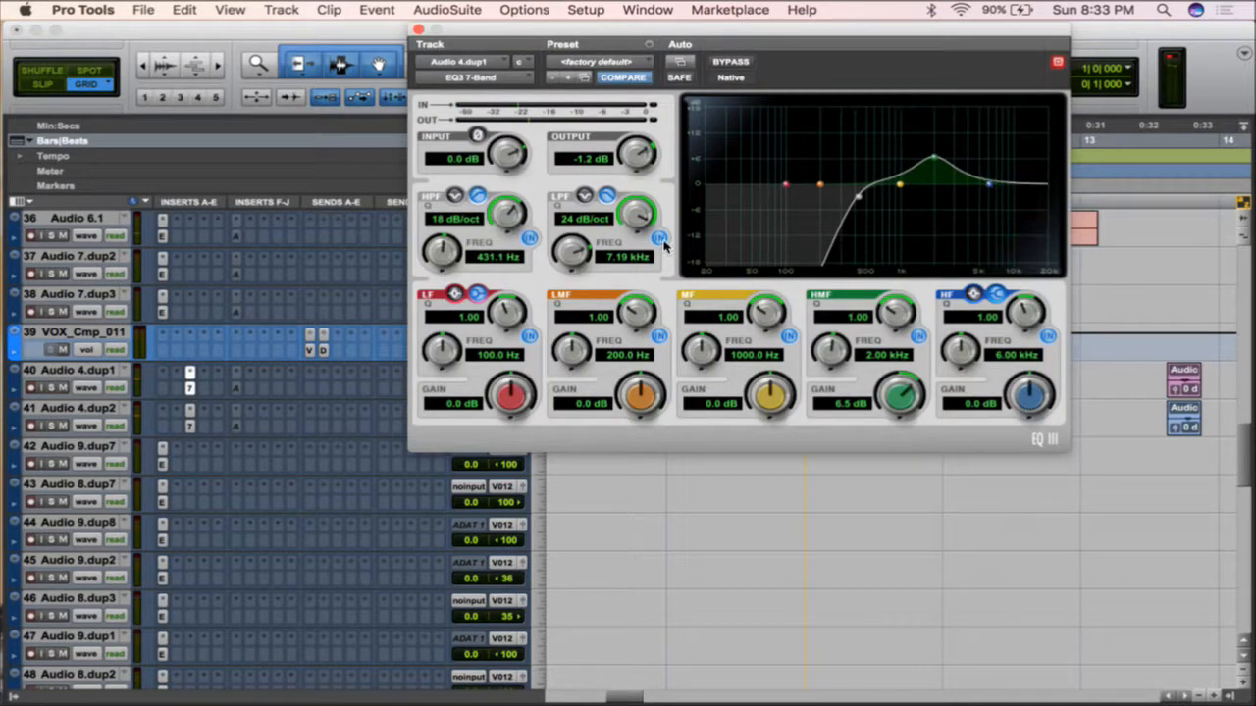
pyautogui.moveTo(1029, 400); pyautogui.dragTo(1028, 359)
pyautogui.moveTo(891, 397); pyautogui.dragTo(894, 426)
pyautogui.press('space')
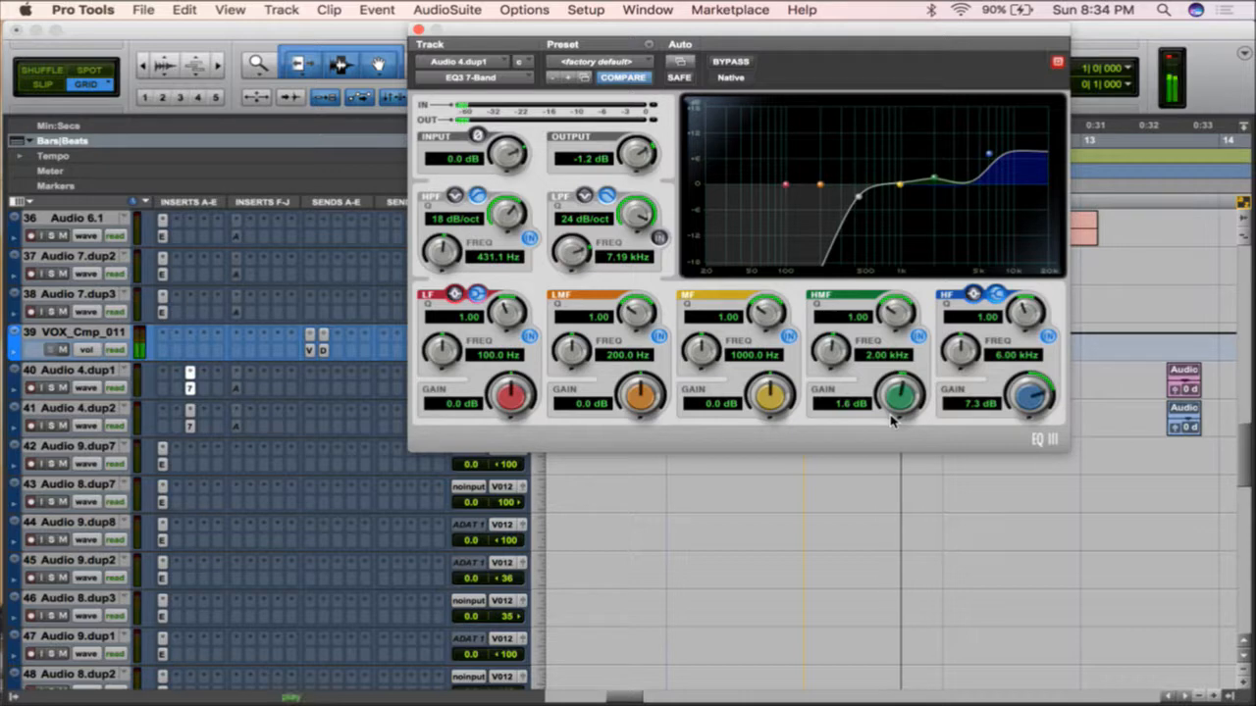
# - On the Audio 4.dup2 EQ, disable the low-pass, set the 6 kHz gain to 4.0 dB and 2 kHz gain to -1.5 dB, and audition
pyautogui.click(191, 425)
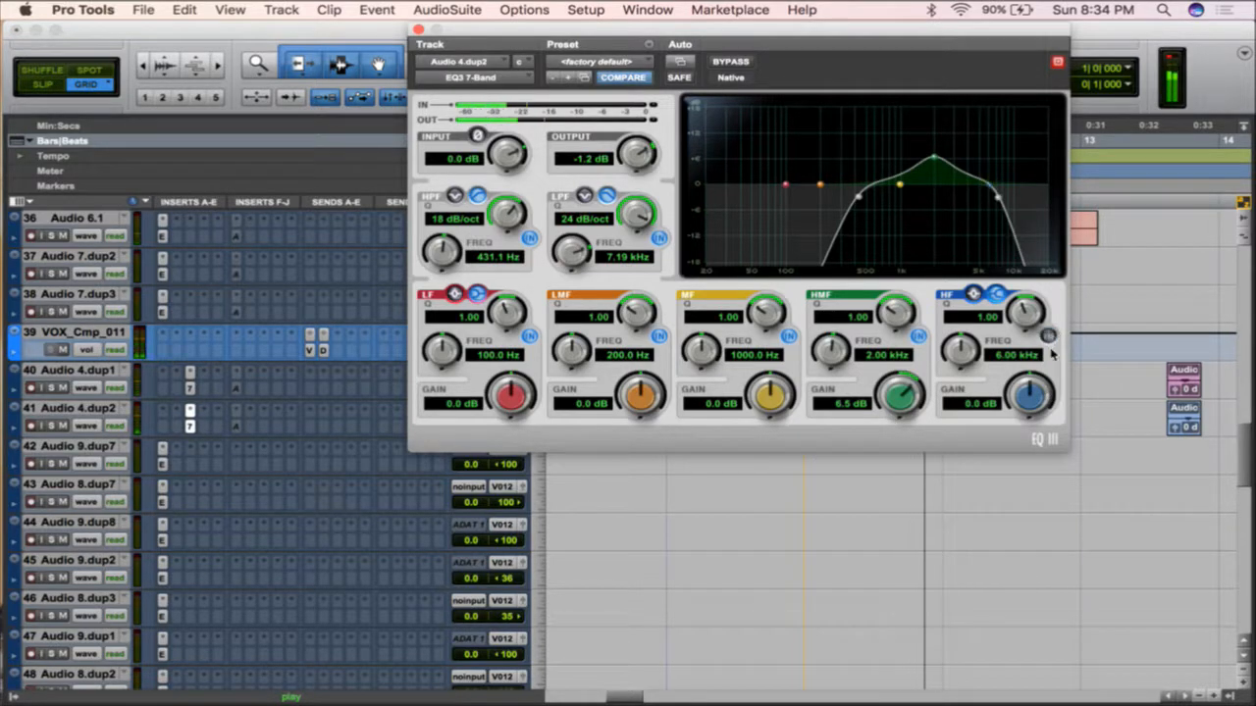
pyautogui.click(660, 239)
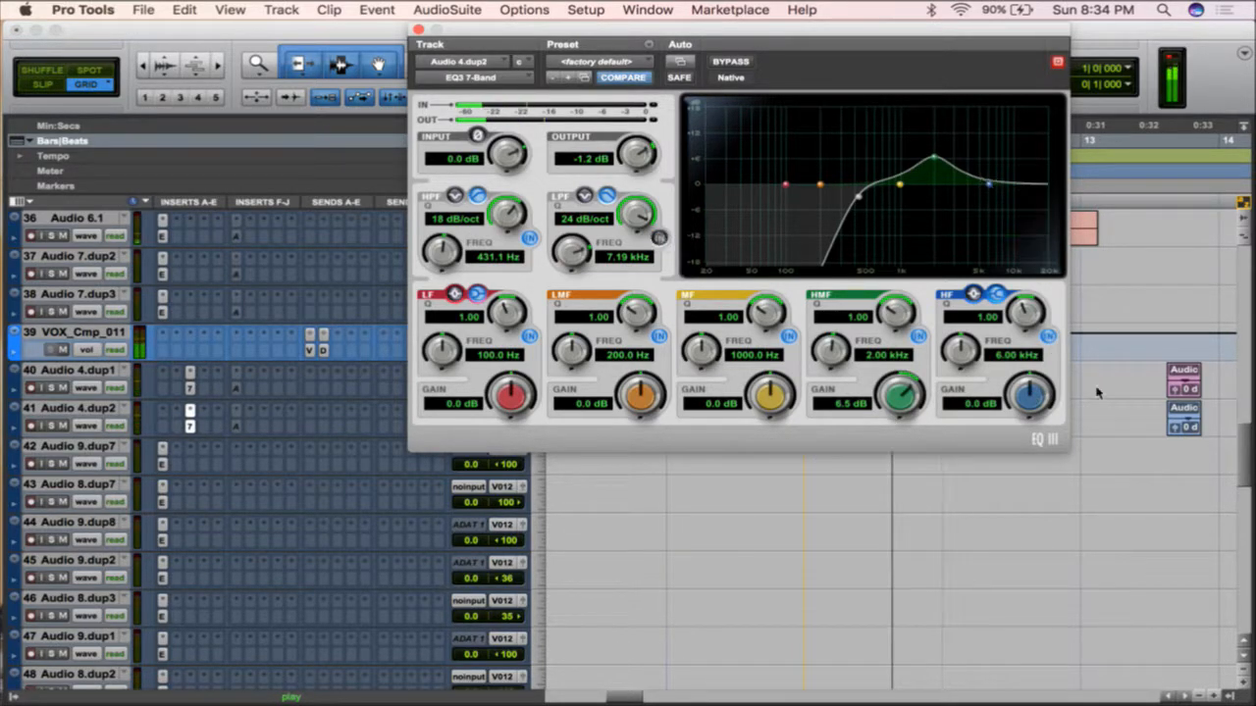
pyautogui.moveTo(1033, 393); pyautogui.dragTo(1037, 340)
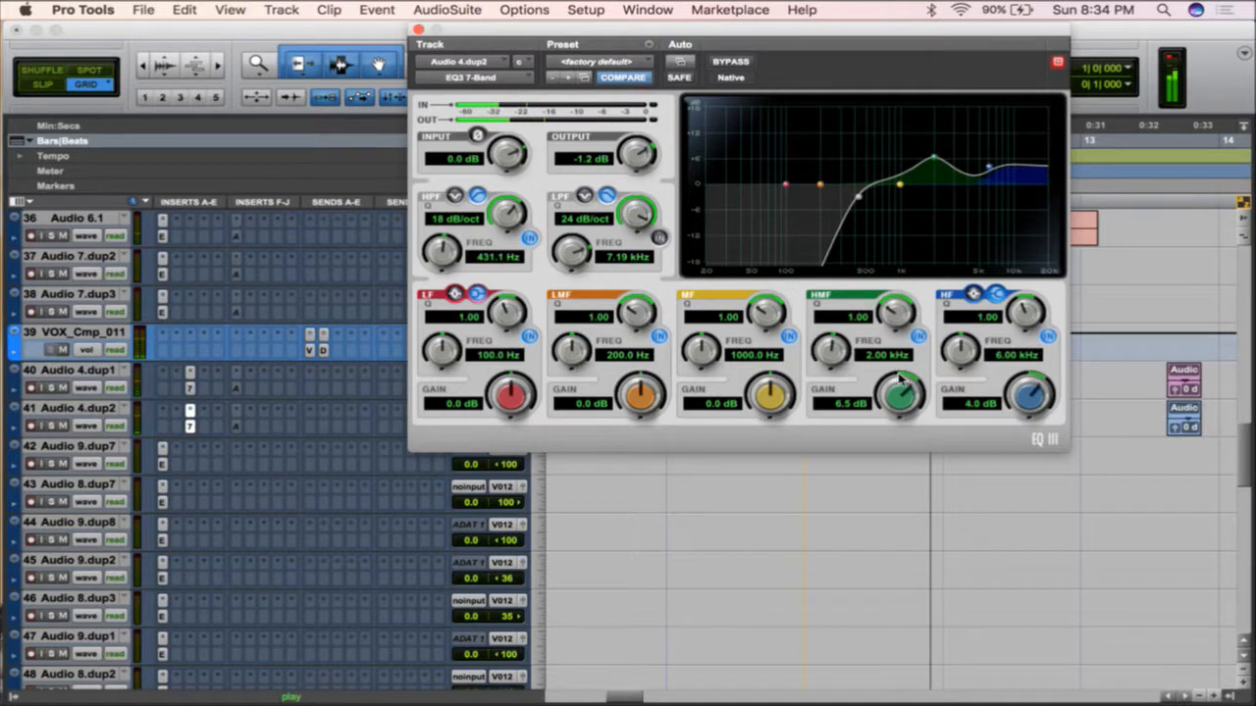
pyautogui.moveTo(900, 397); pyautogui.dragTo(895, 453)
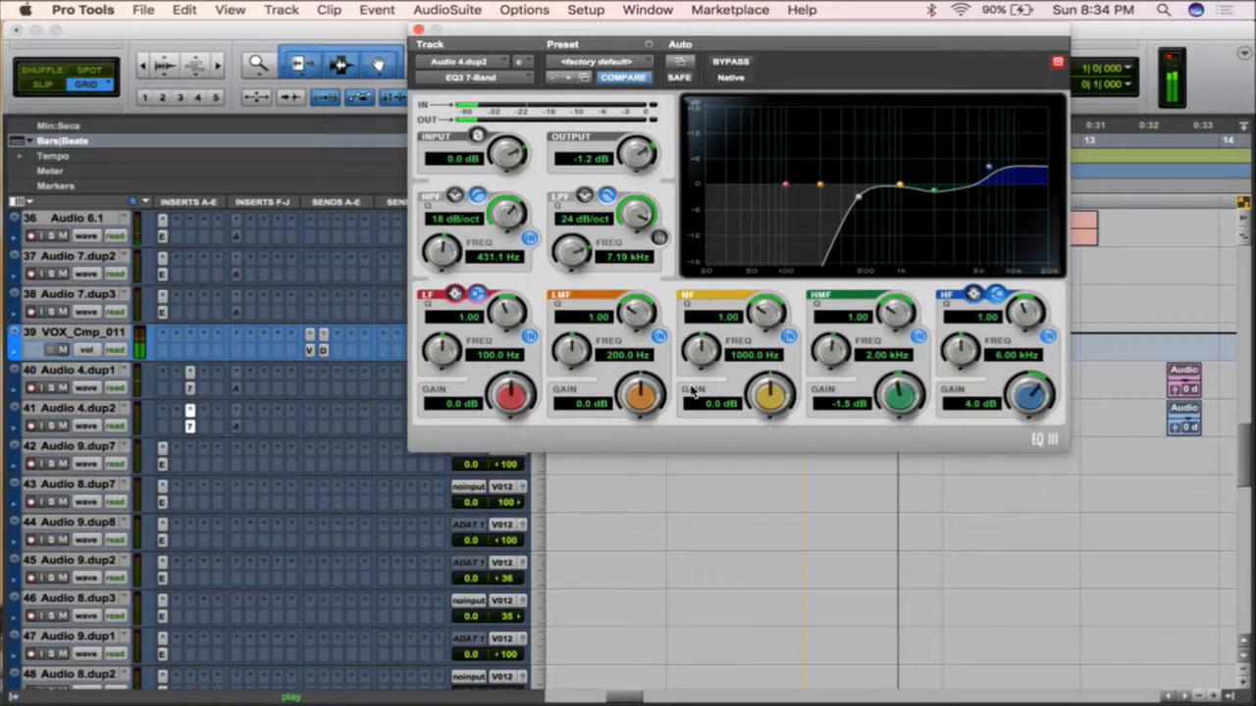
pyautogui.press('space')
pyautogui.click(418, 29)
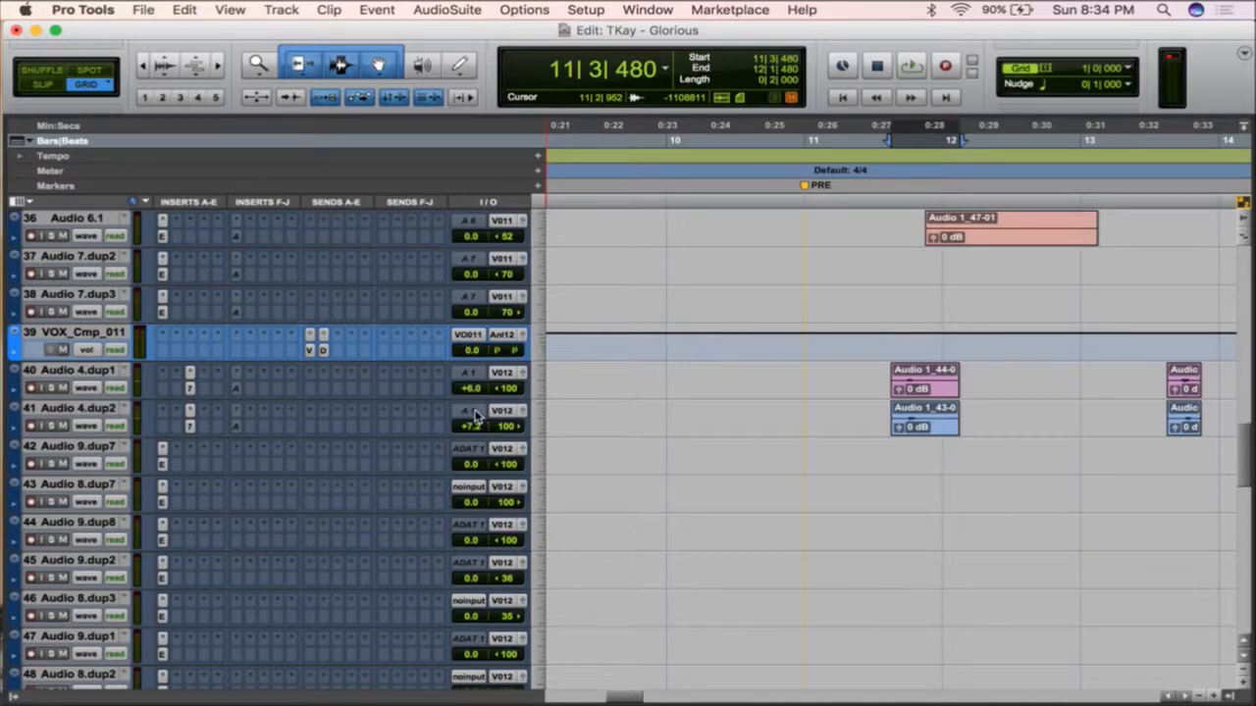
pyautogui.scroll(-2, 957, 424)
pyautogui.scroll(-11, 957, 424)
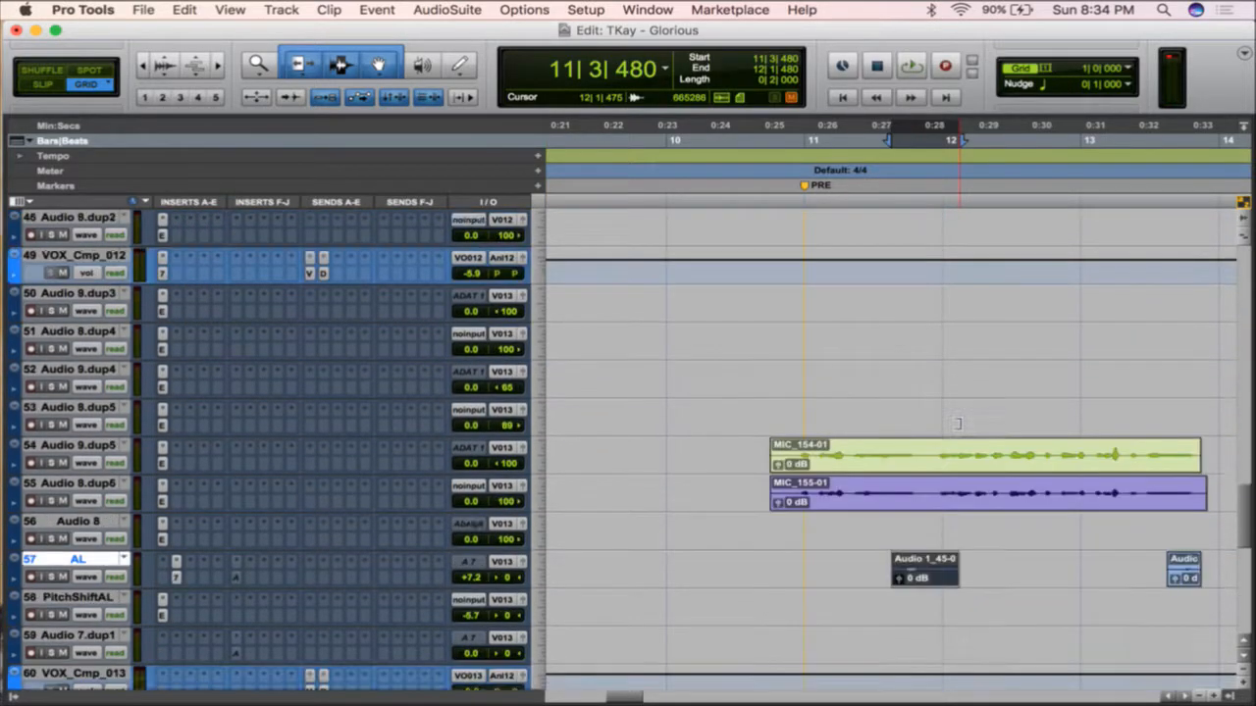
pyautogui.scroll(9, 547, 423)
pyautogui.press('space')
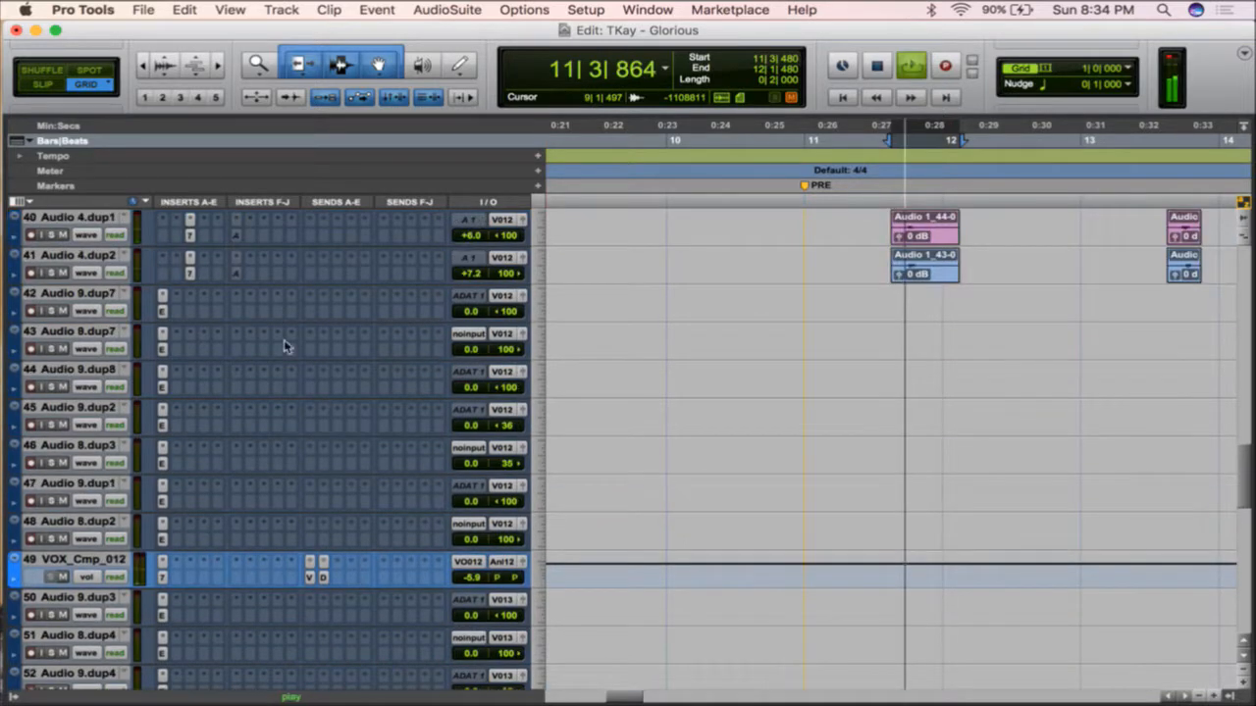
pyautogui.press('space')
# - Insert a mono RVox compressor after the EQ on Audio 4.dup1
pyautogui.scroll(3, 223, 255)
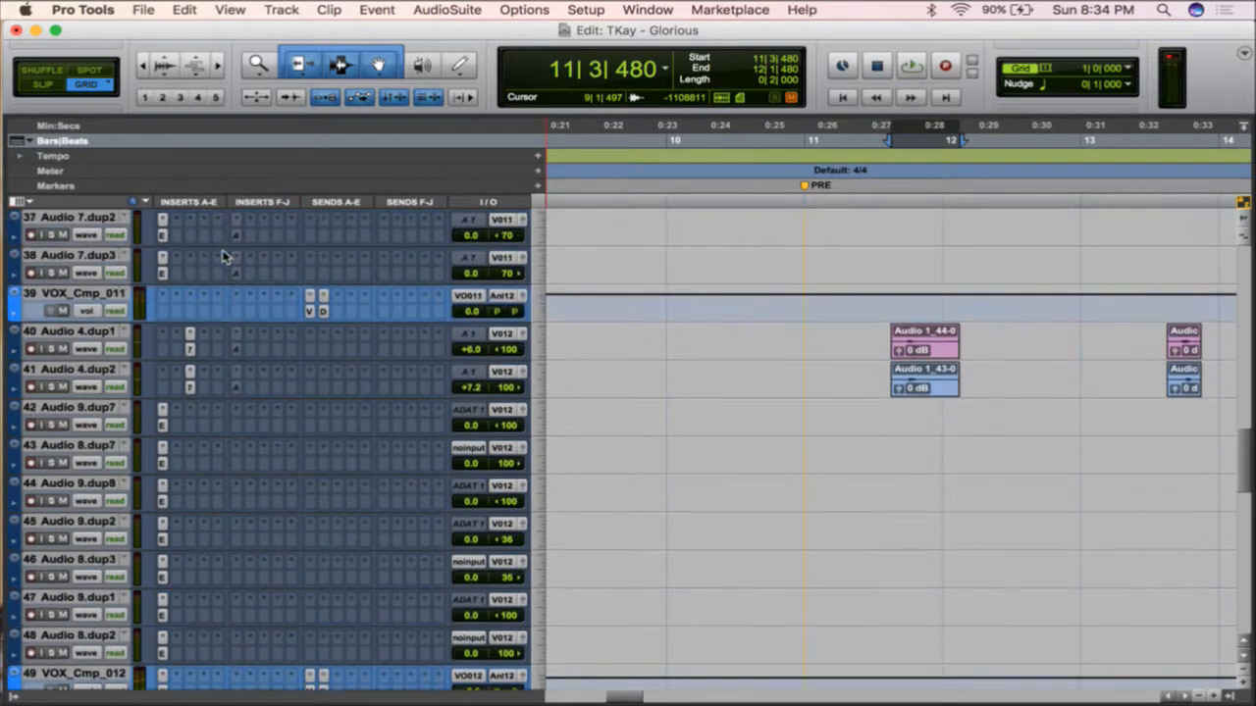
pyautogui.click(204, 333)
pyautogui.moveTo(265, 369)
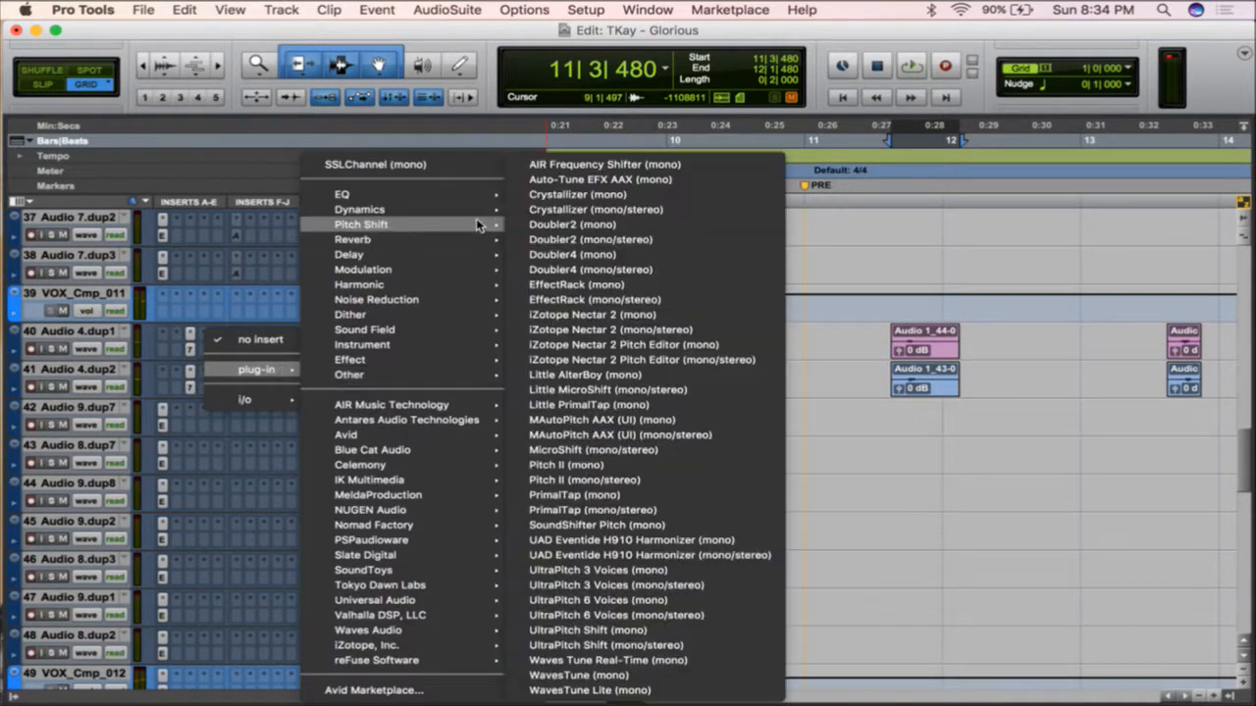
pyautogui.moveTo(480, 216)
pyautogui.scroll(-10, 684, 413)
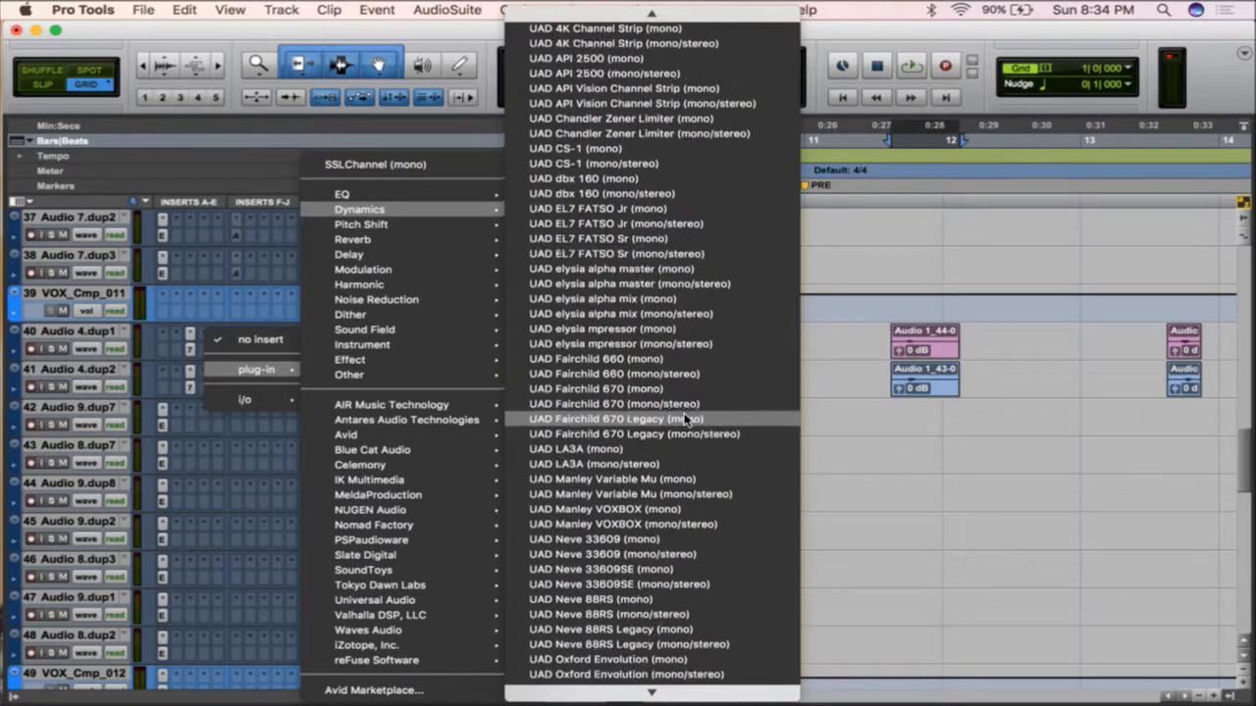
pyautogui.scroll(2, 684, 420)
pyautogui.scroll(12, 683, 419)
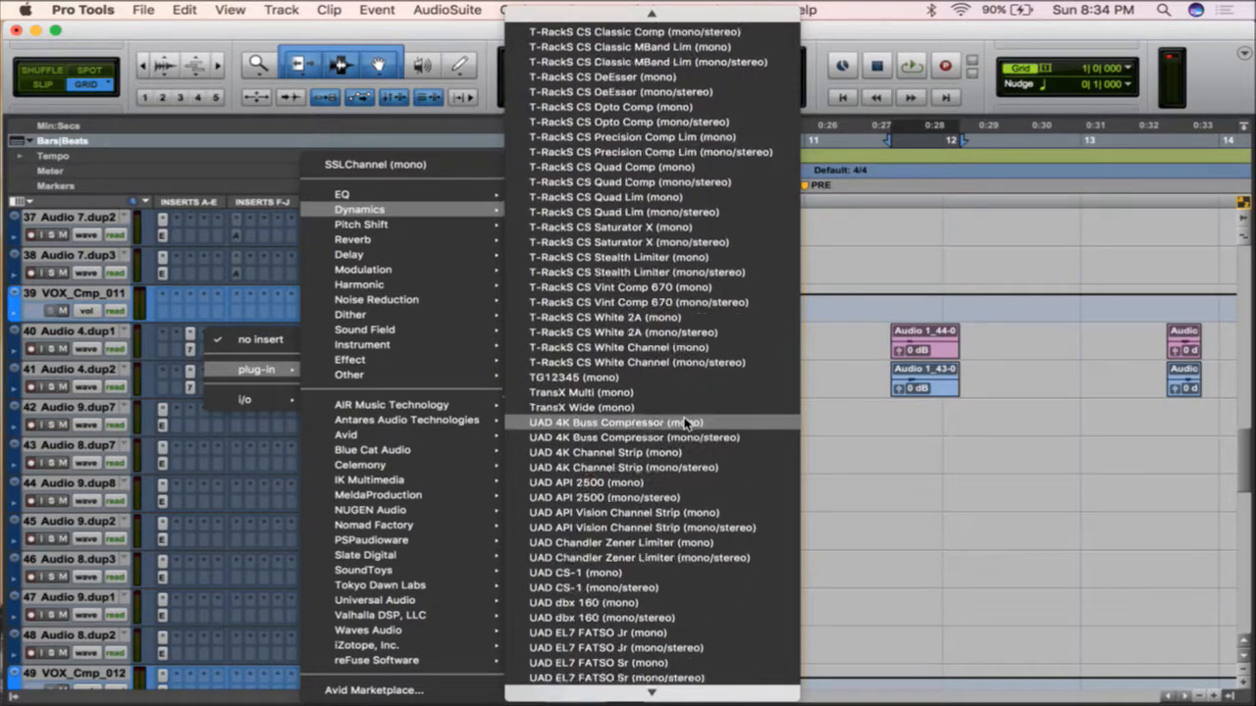
pyautogui.scroll(3, 686, 422)
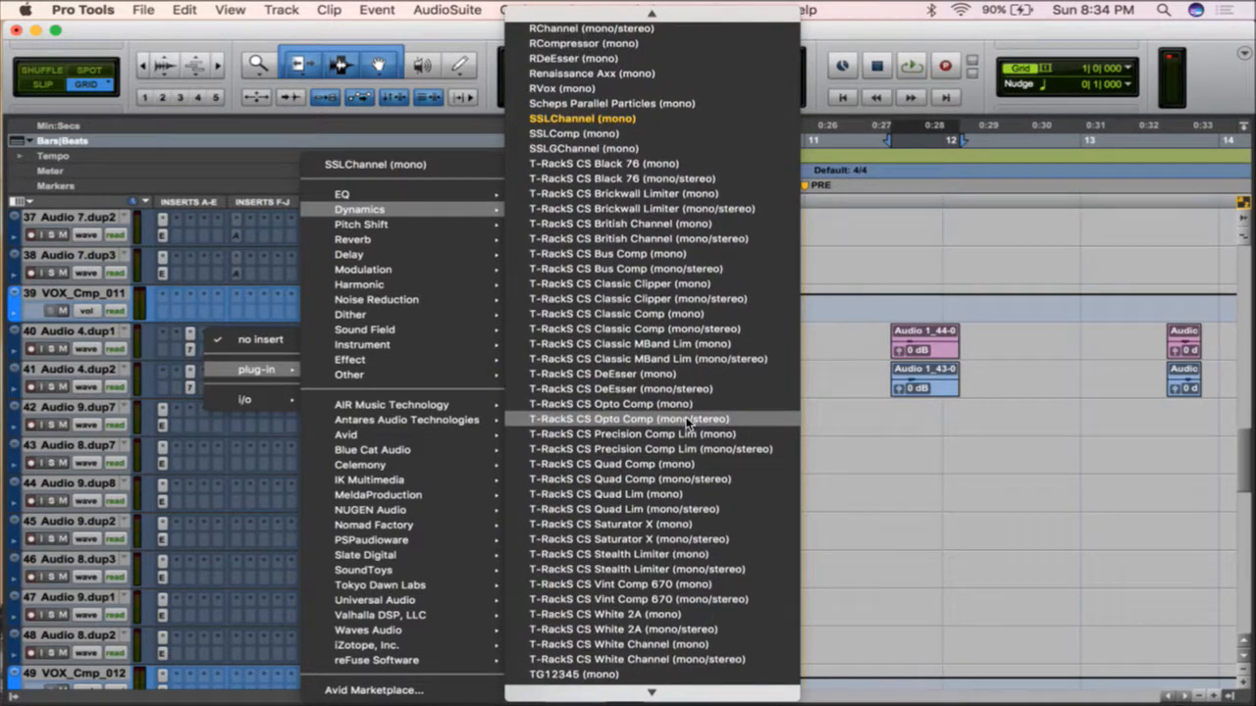
pyautogui.click(634, 87)
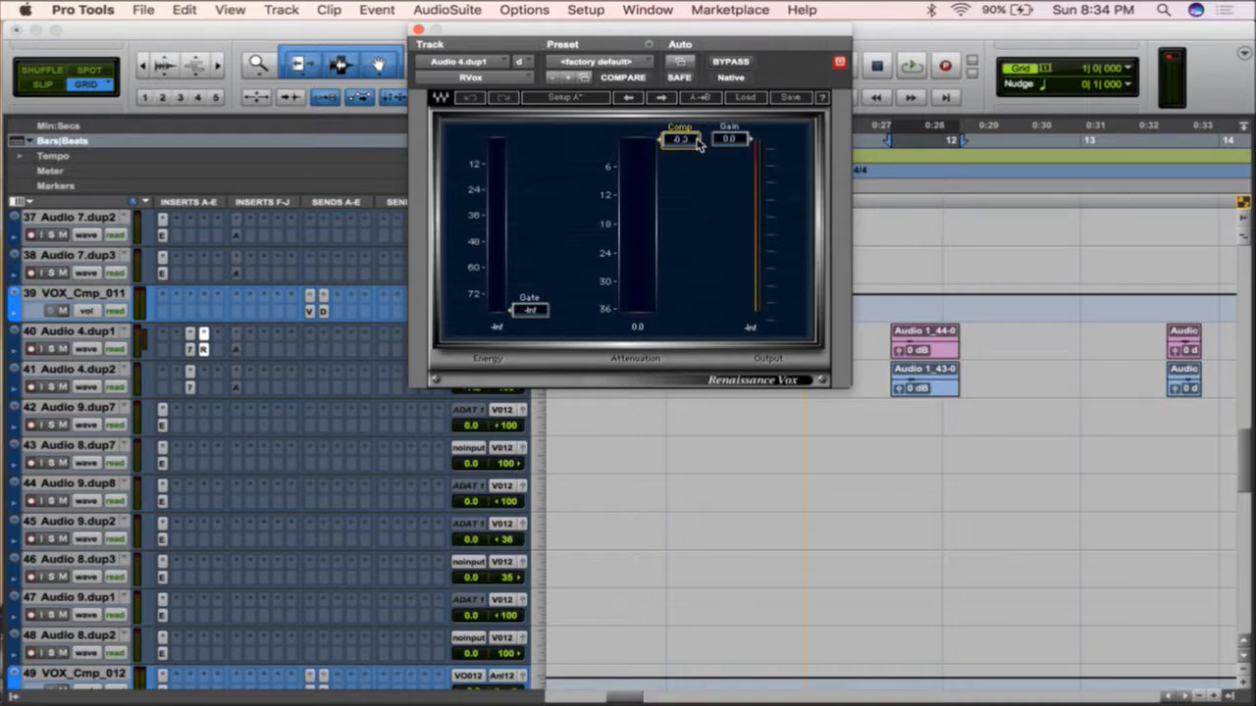
# - Set the RVox compression to -4.2, copy the plug-in to Audio 4.dup2, audition both tracks, and close RVox
pyautogui.moveTo(686, 138); pyautogui.dragTo(695, 190)
pyautogui.moveTo(206, 349); pyautogui.dragTo(205, 381)
pyautogui.press('space')
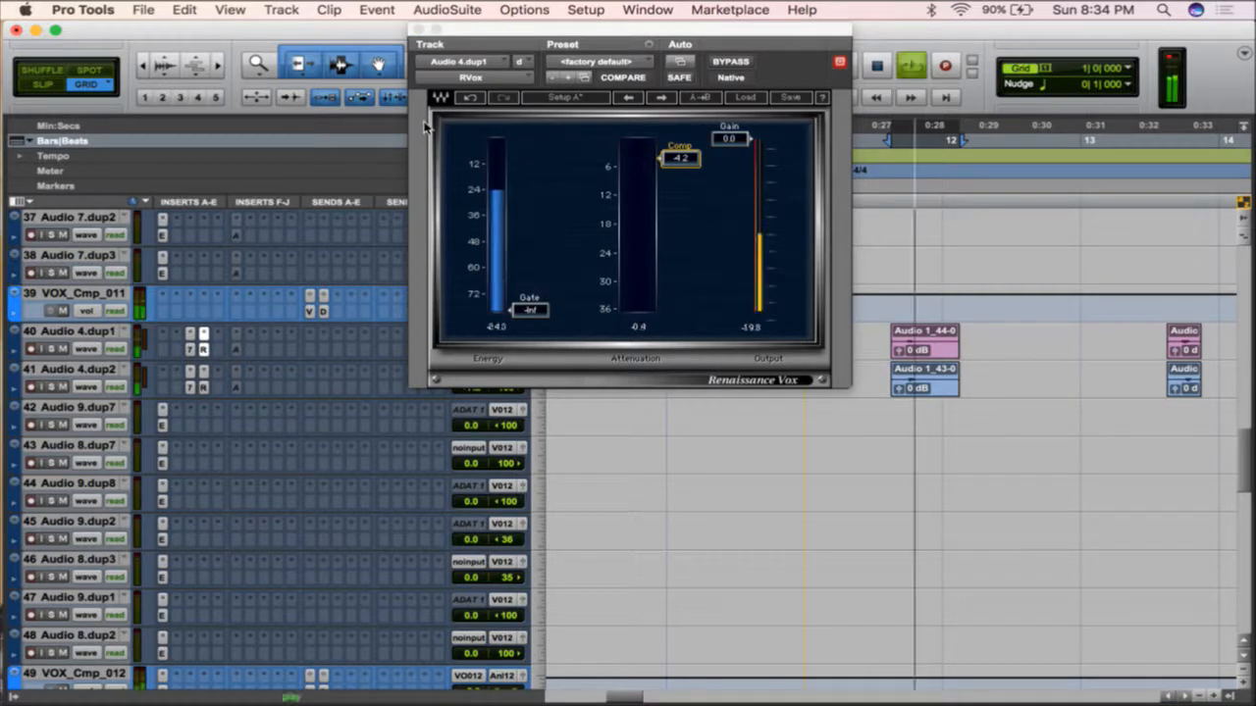
pyautogui.click(419, 30)
pyautogui.press('space')
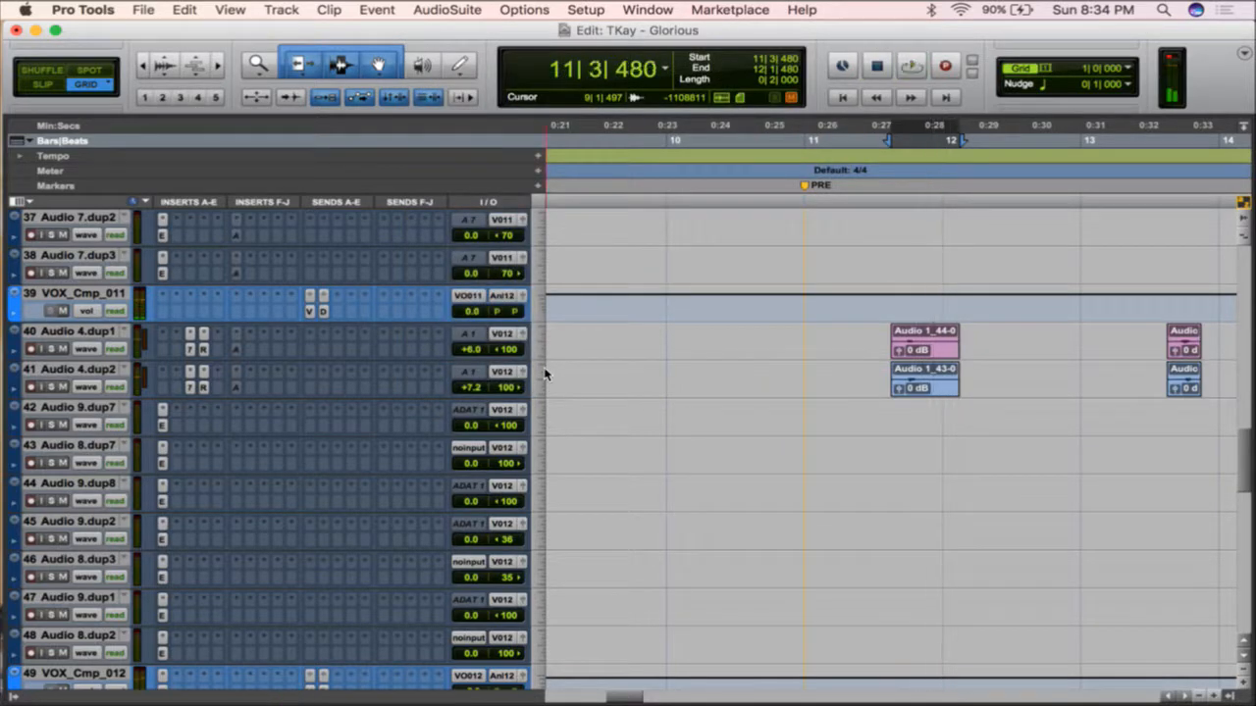
# - Raise the Audio 4.dup1 volume to +9.6 dB and audition it together with the AL ad-lib
pyautogui.moveTo(468, 348); pyautogui.dragTo(465, 348)
pyautogui.press('space')
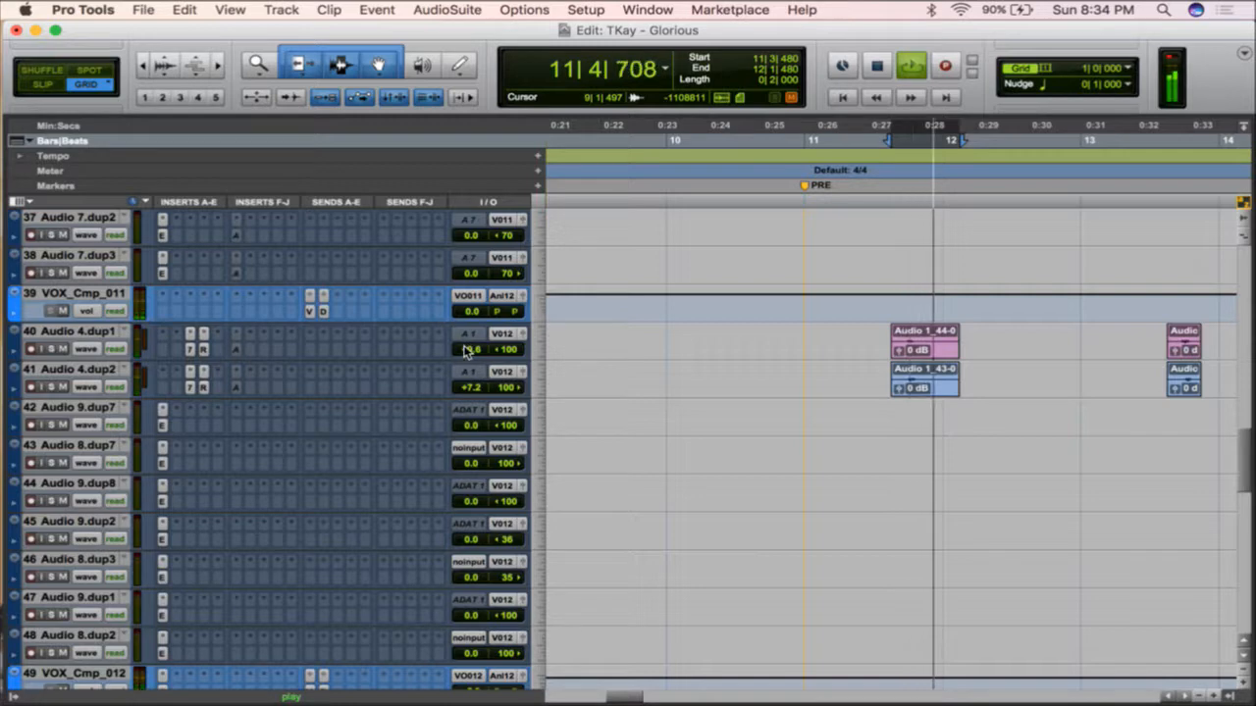
pyautogui.press('space')
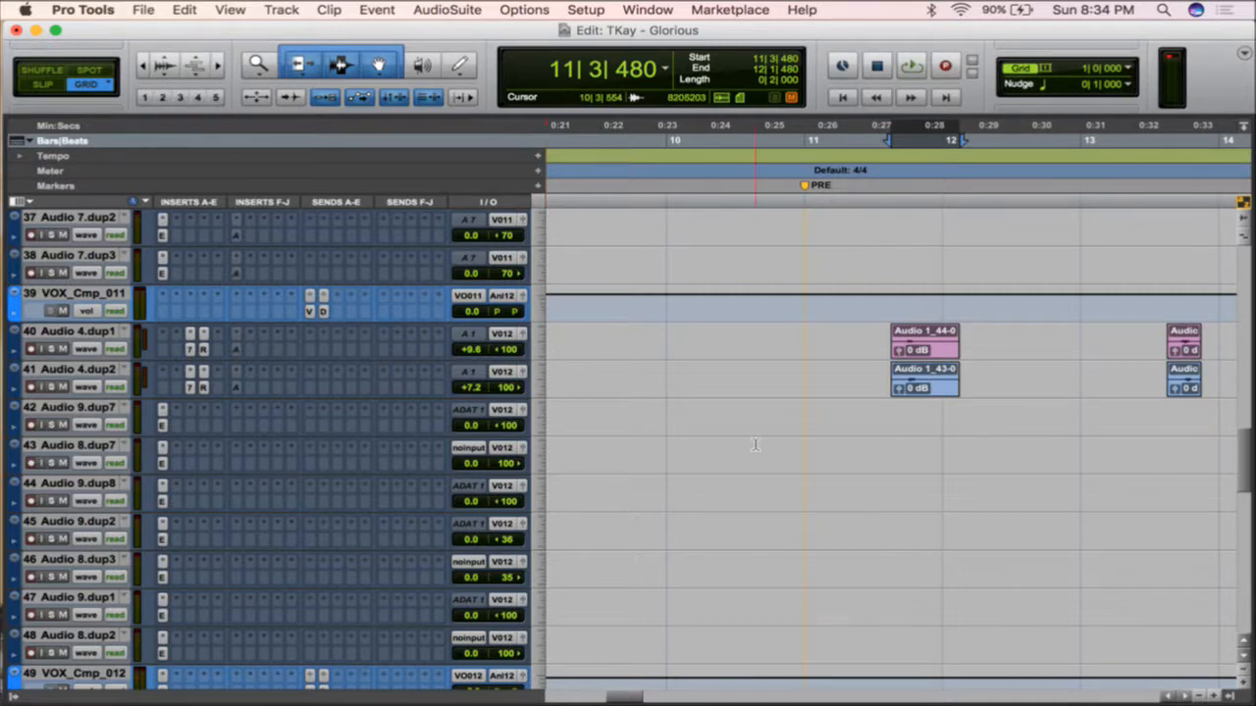
pyautogui.scroll(-12, 755, 444)
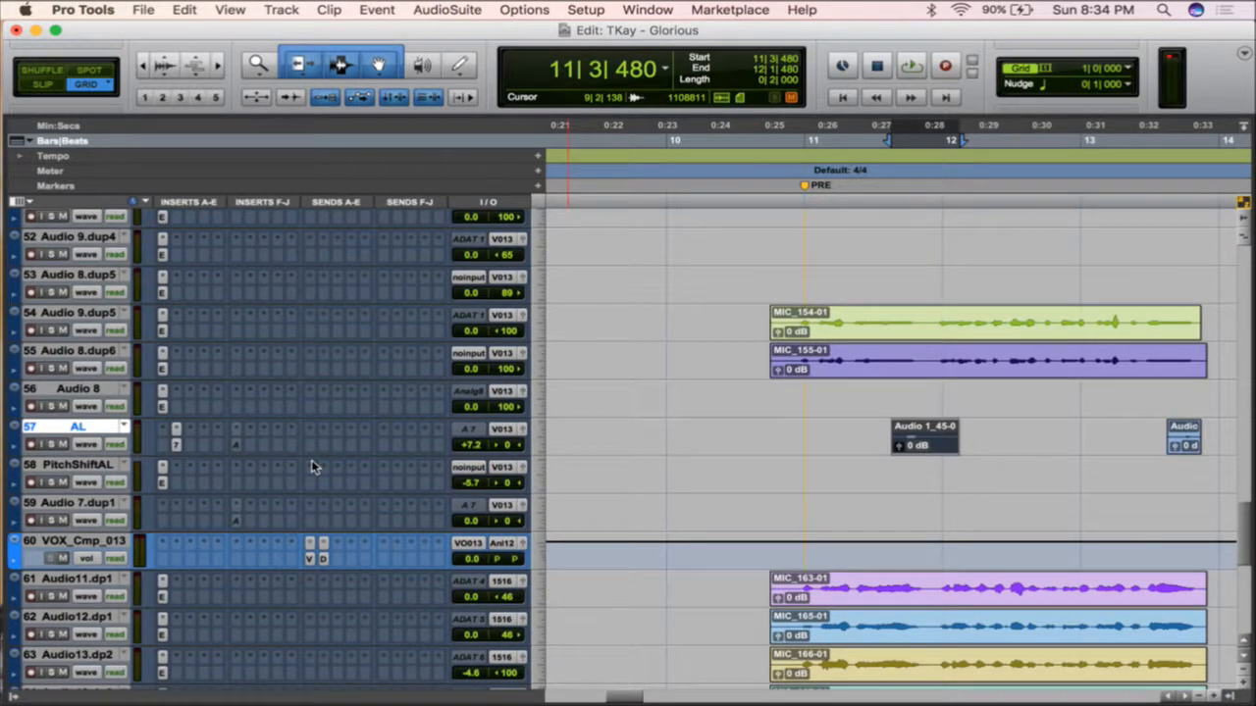
pyautogui.press('space')
pyautogui.press('space')
# - Review the whole session's track layout, from the 808 and instrument tracks to the vocals, effects returns and Master 1
pyautogui.scroll(20, 311, 463)
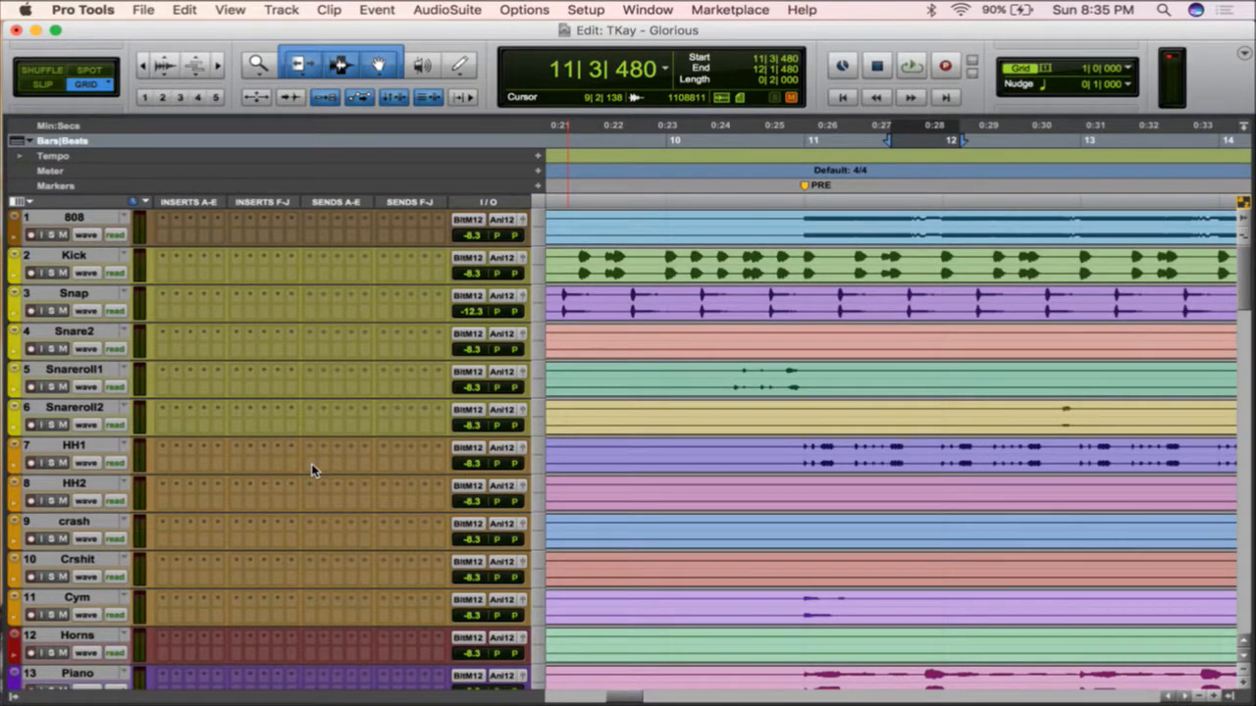
pyautogui.scroll(-20, 311, 463)
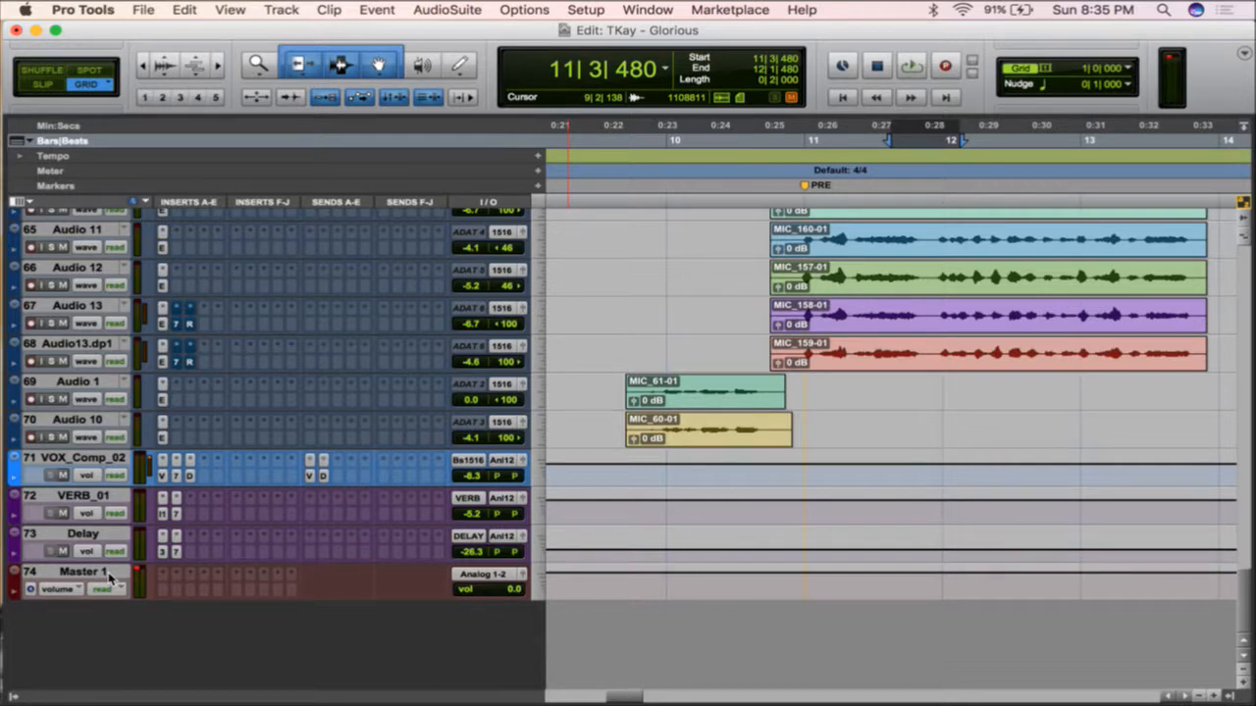
pyautogui.scroll(20, 111, 579)
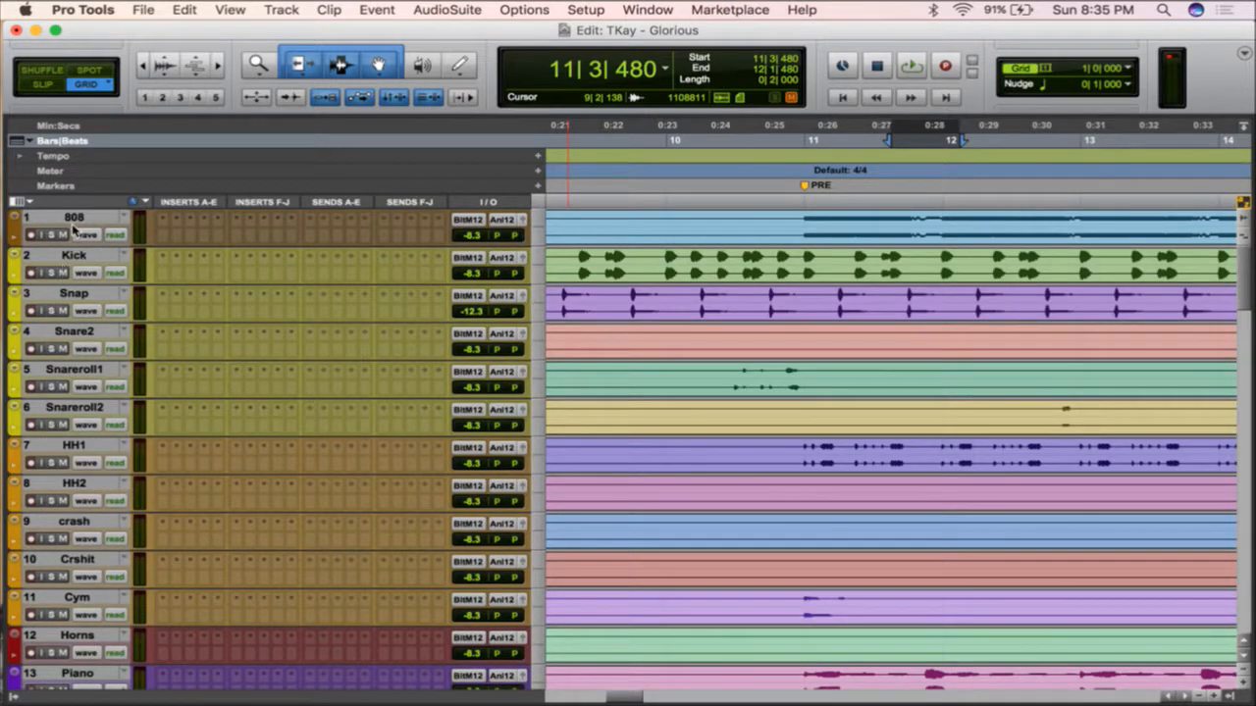
pyautogui.scroll(-2, 75, 402)
pyautogui.scroll(-2, 75, 403)
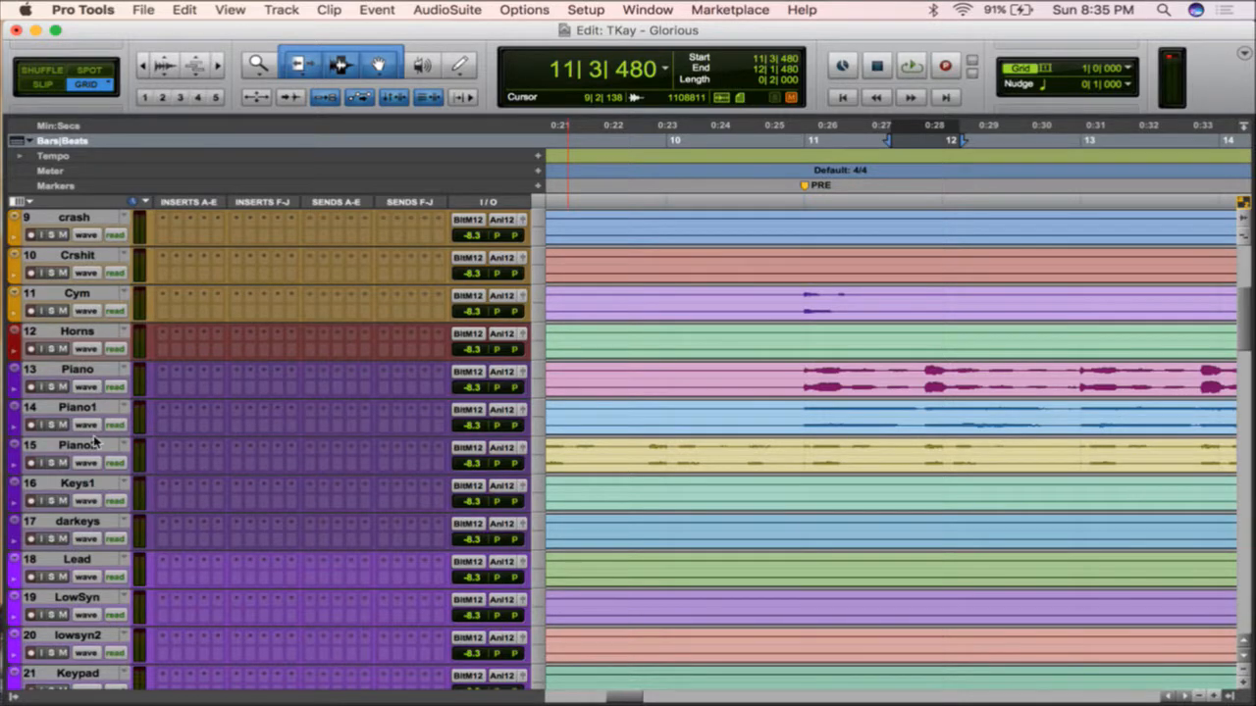
pyautogui.scroll(-2, 94, 443)
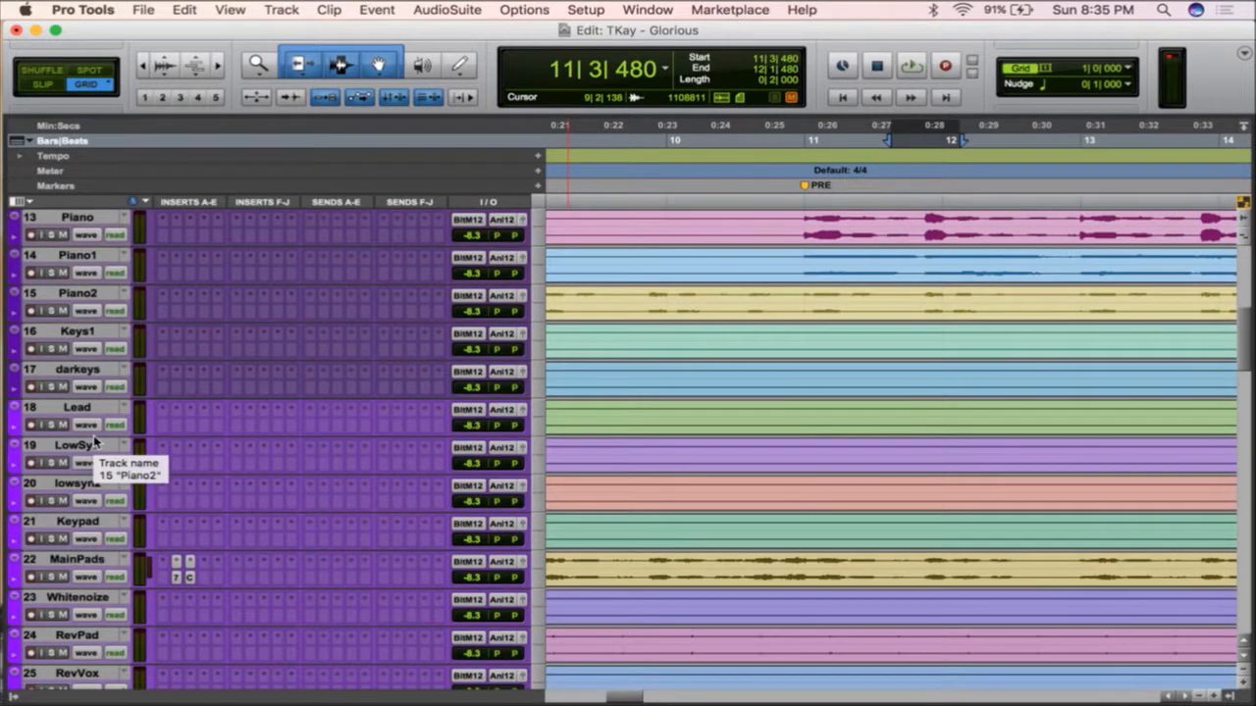
pyautogui.scroll(-2, 94, 442)
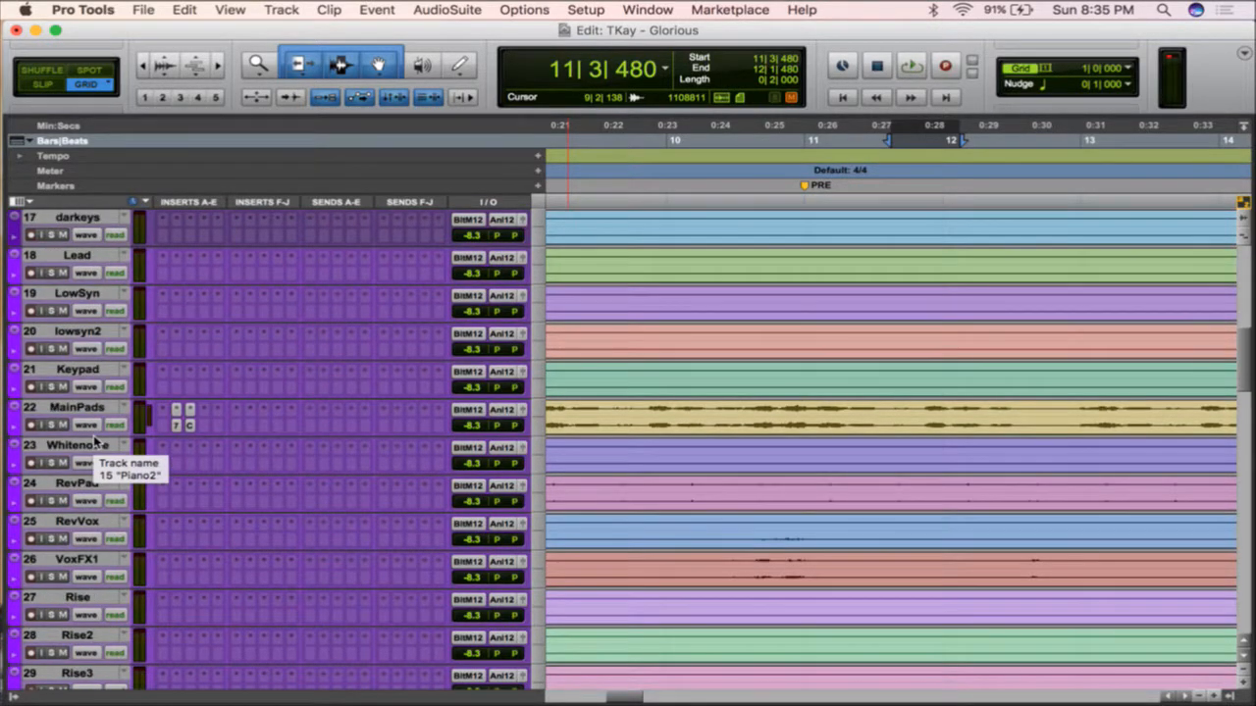
pyautogui.scroll(-5, 95, 440)
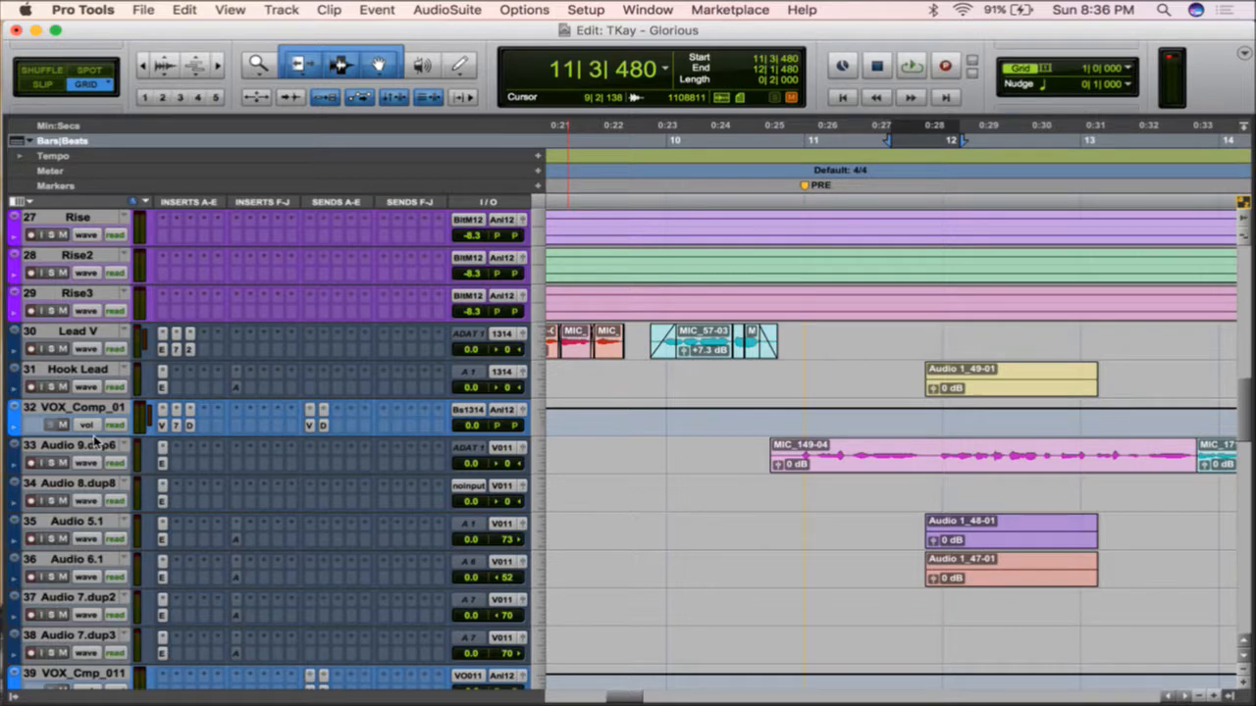
# - Solo the Lead V track and audition it from just before the VERSE marker, stopping playback after the first phrases
pyautogui.hscroll(-10, 95, 442)
pyautogui.scroll(1, 95, 442)
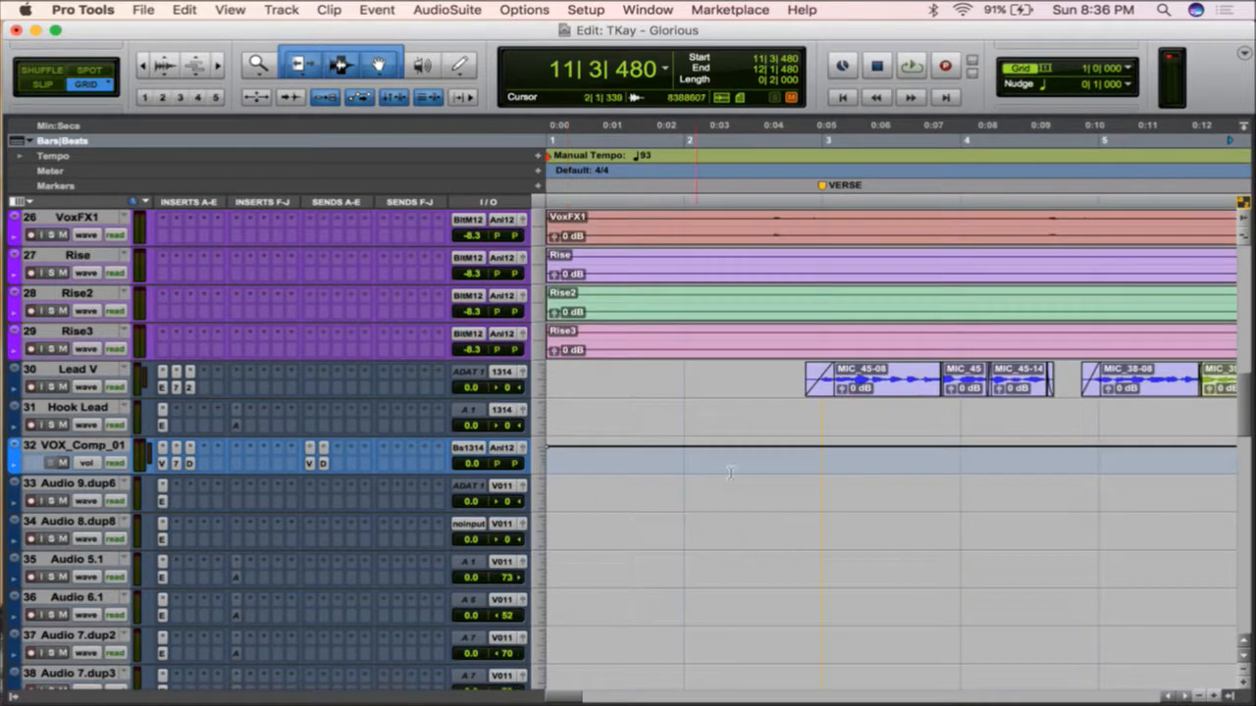
pyautogui.click(51, 386)
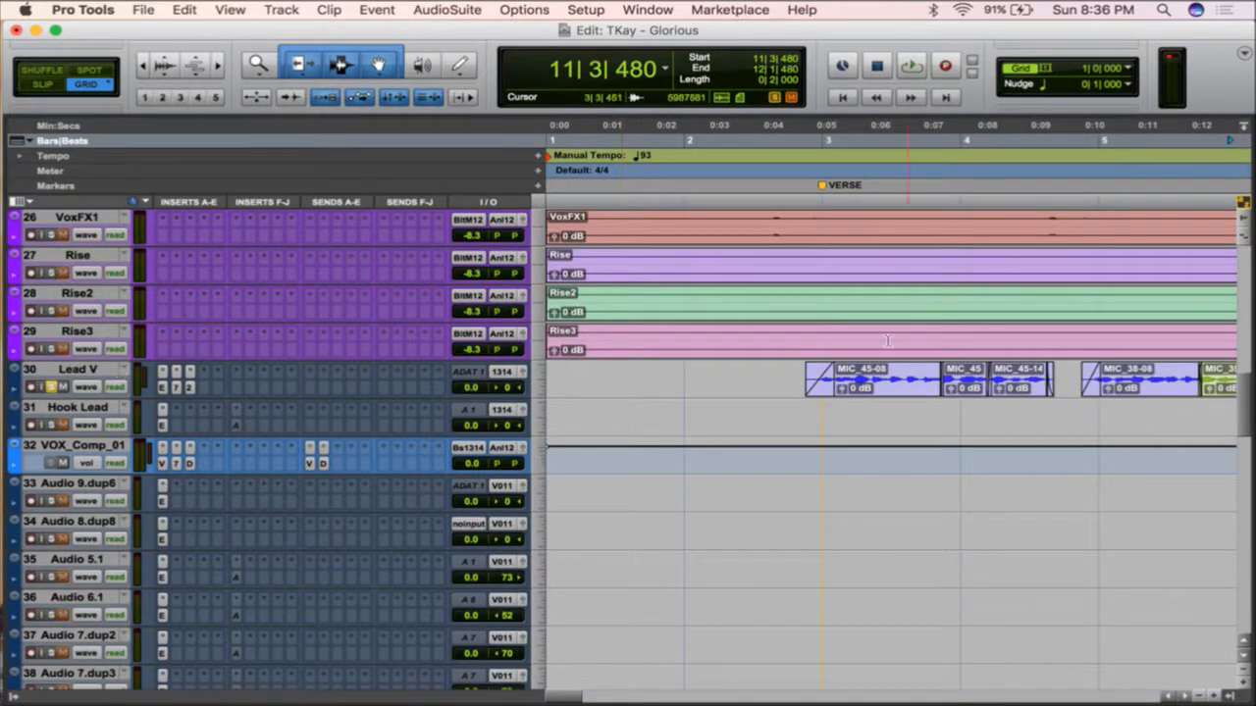
pyautogui.click(795, 378)
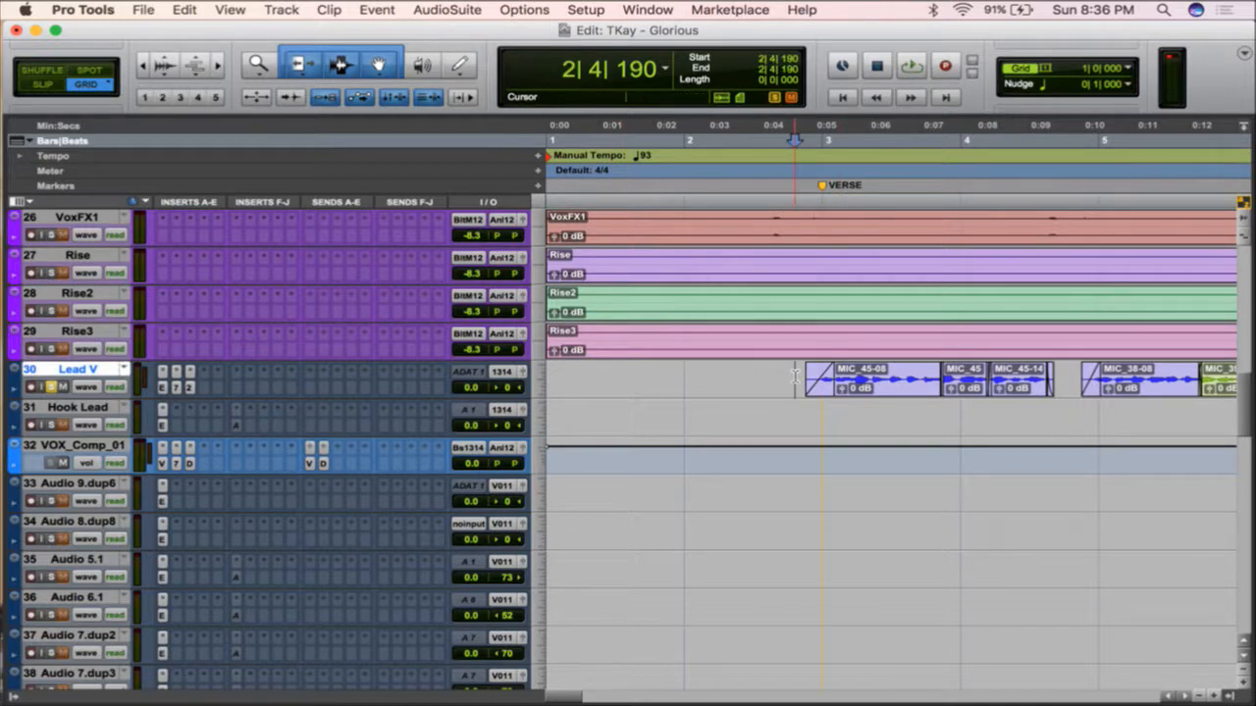
pyautogui.press('space')
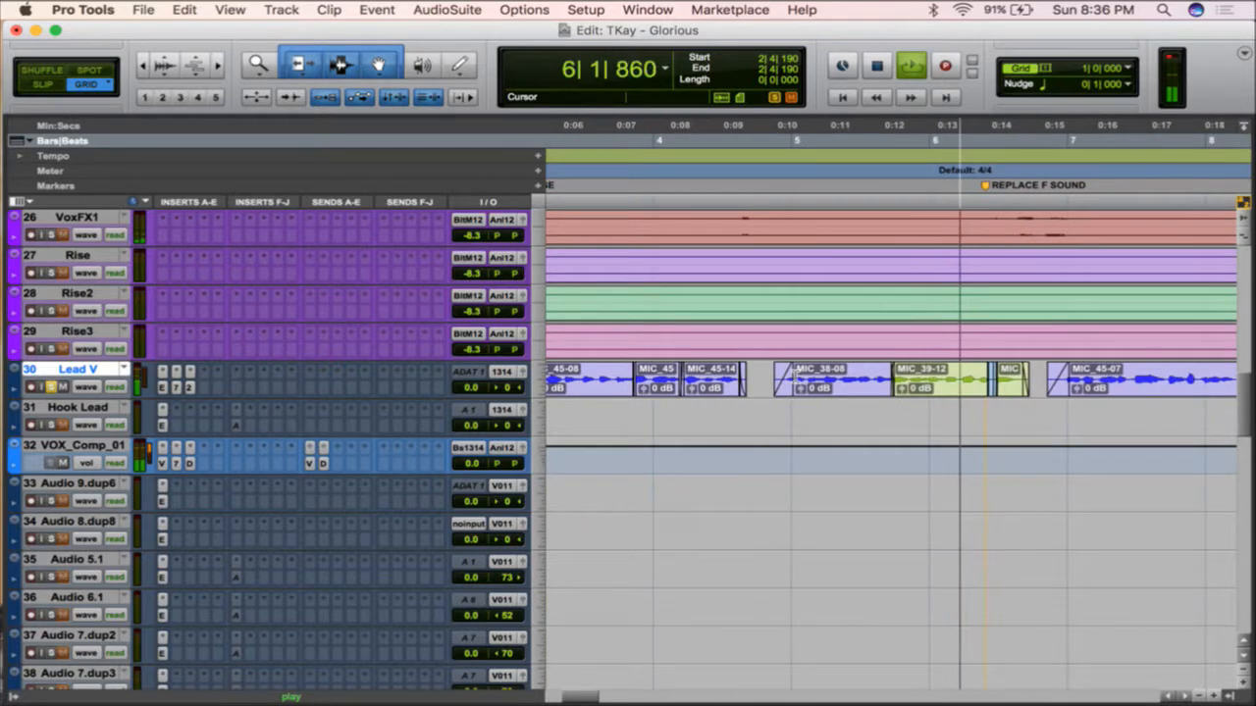
pyautogui.press('space')
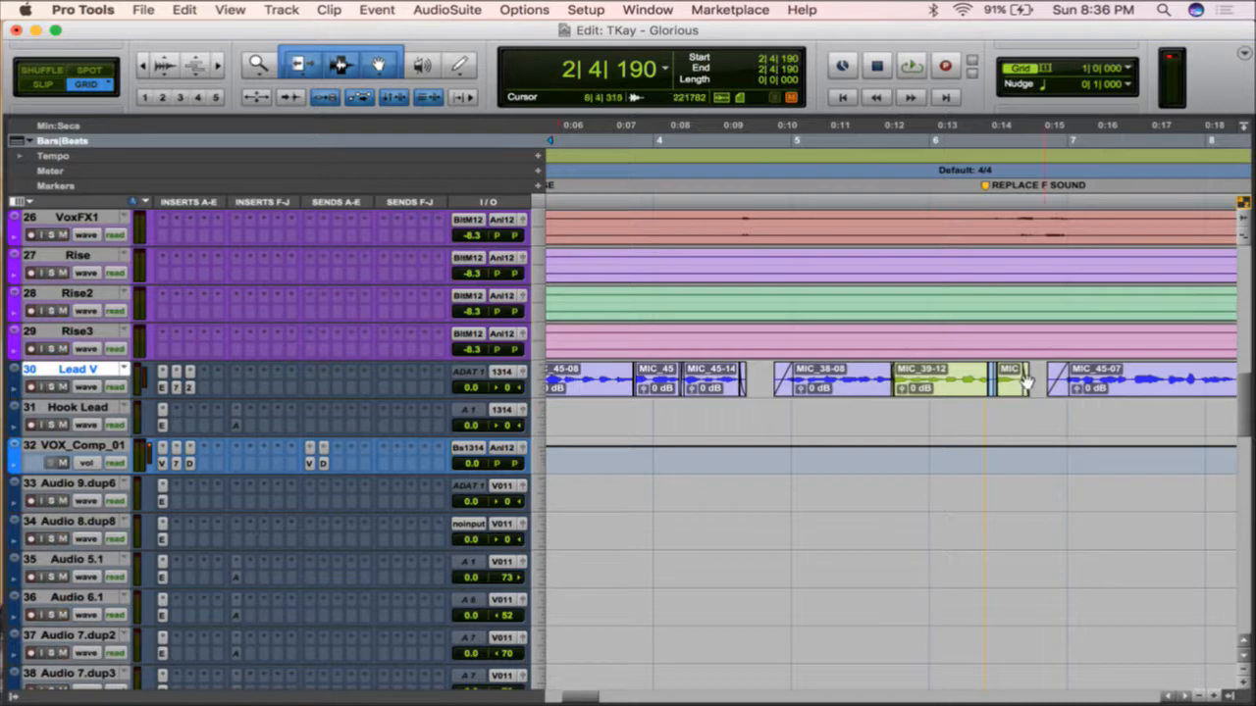
# - Audition the Lead V vocal unsoloed with the full mix from 5|2|750, through the REPLACE F SOUND marker
pyautogui.click(852, 380)
pyautogui.press('space')
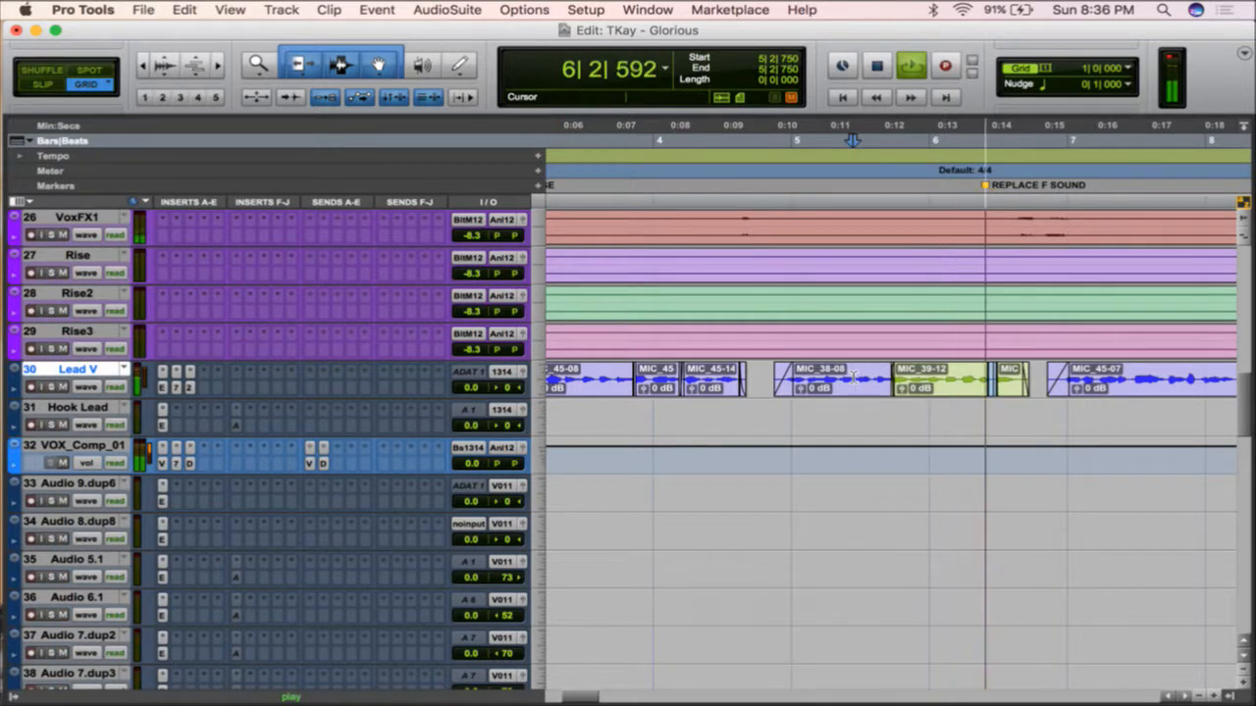
pyautogui.press('space')
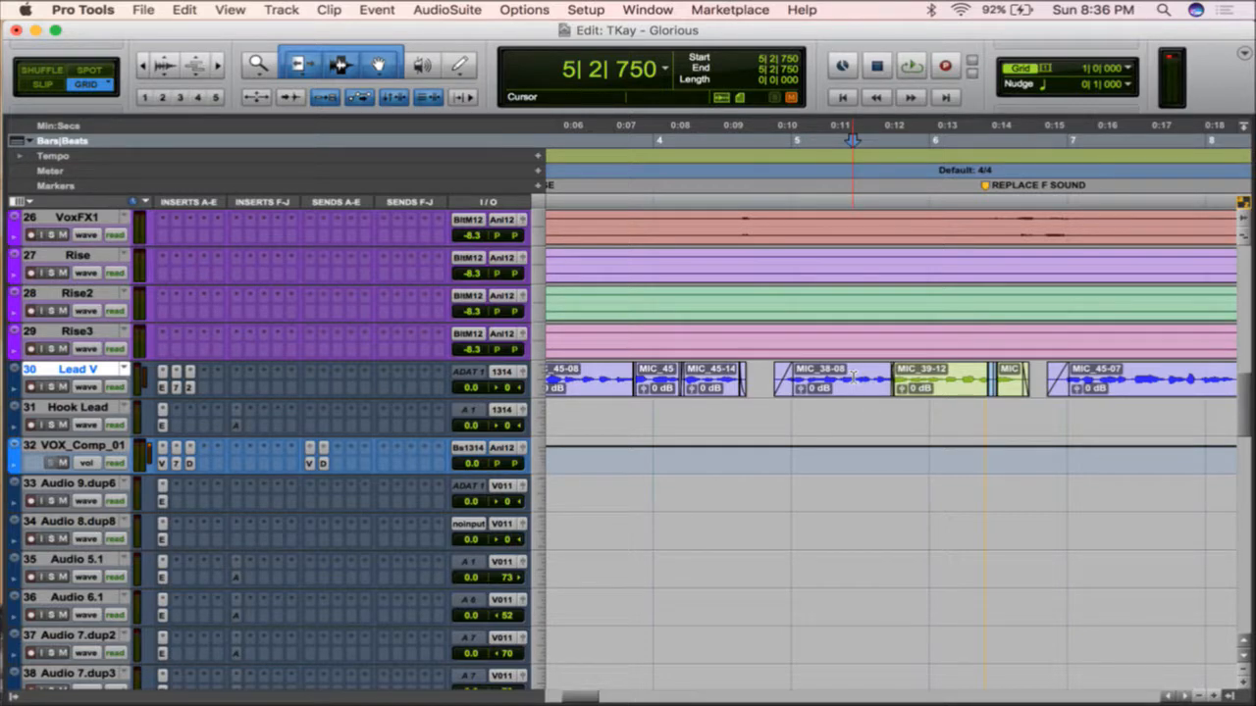
# - Examine how the lead, background and ad-lib vocal clips are arranged across the verse, PRE and Hook sections
pyautogui.scroll(-5, 1114, 454)
pyautogui.hscroll(10, 1114, 454)
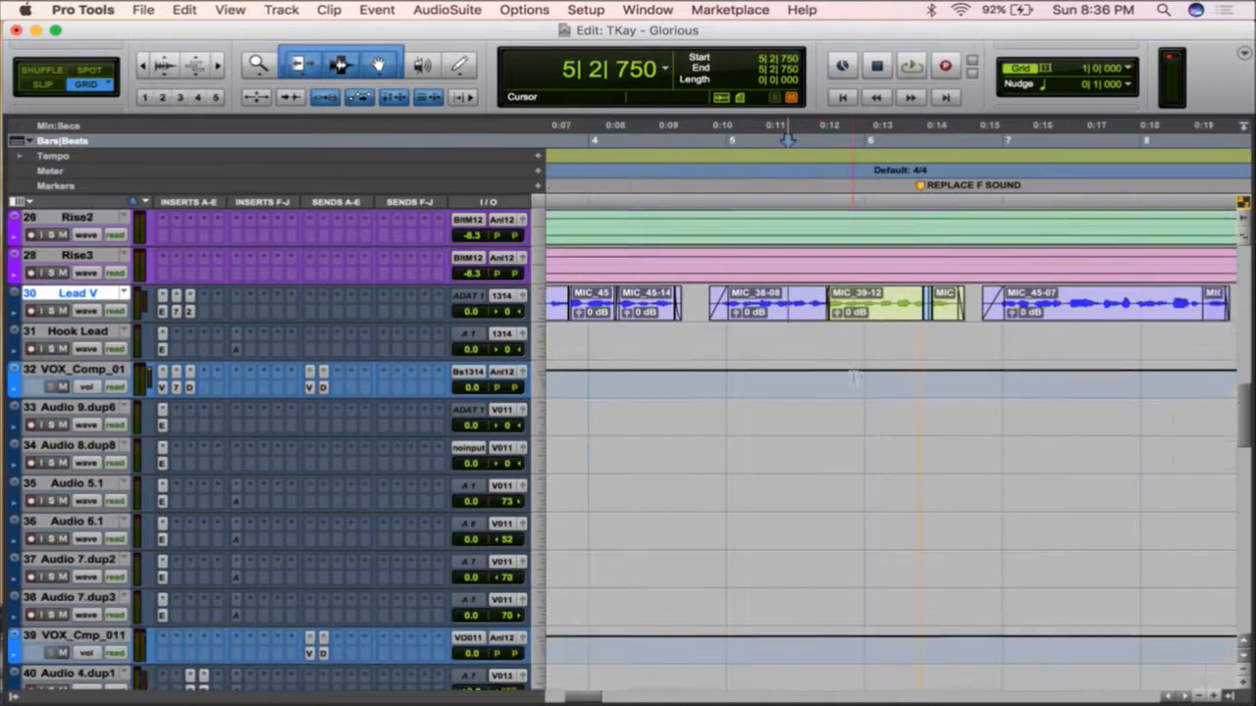
pyautogui.hscroll(3, 1114, 454)
pyautogui.scroll(10, 1115, 454)
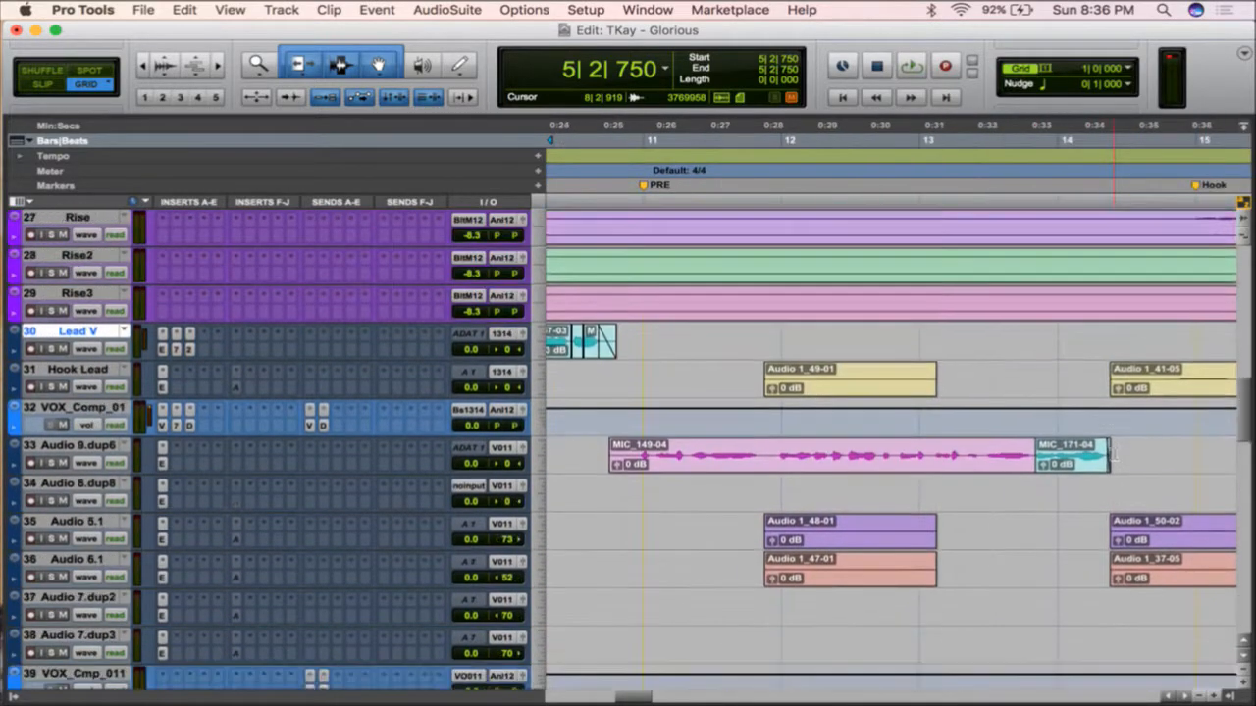
pyautogui.scroll(-12, 1116, 455)
pyautogui.scroll(1, 1116, 456)
pyautogui.hscroll(3, 1115, 456)
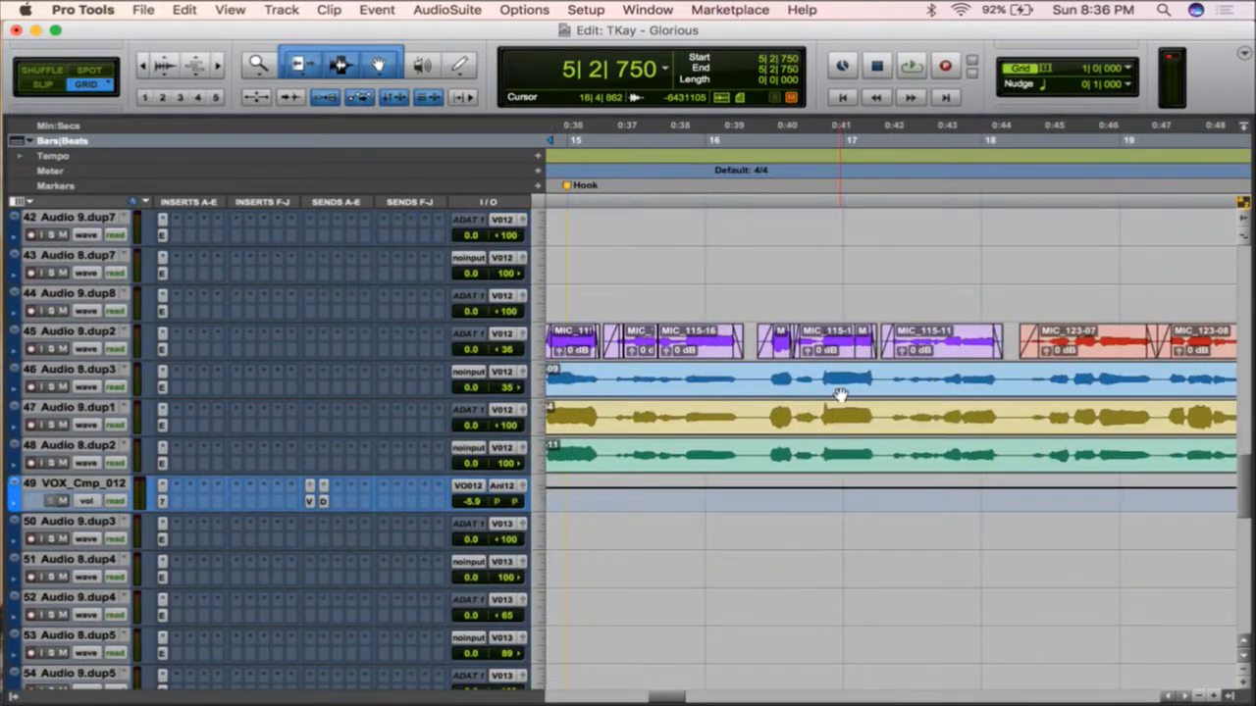
pyautogui.scroll(-2, 840, 393)
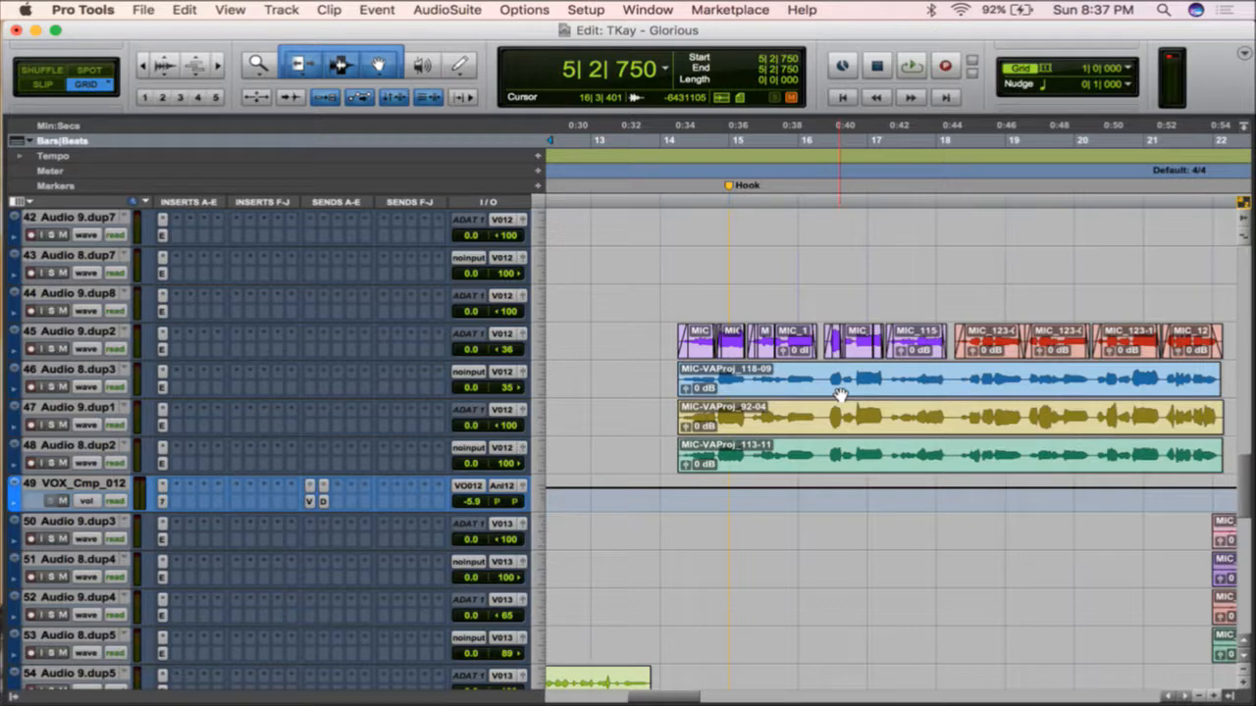
pyautogui.hscroll(2, 840, 393)
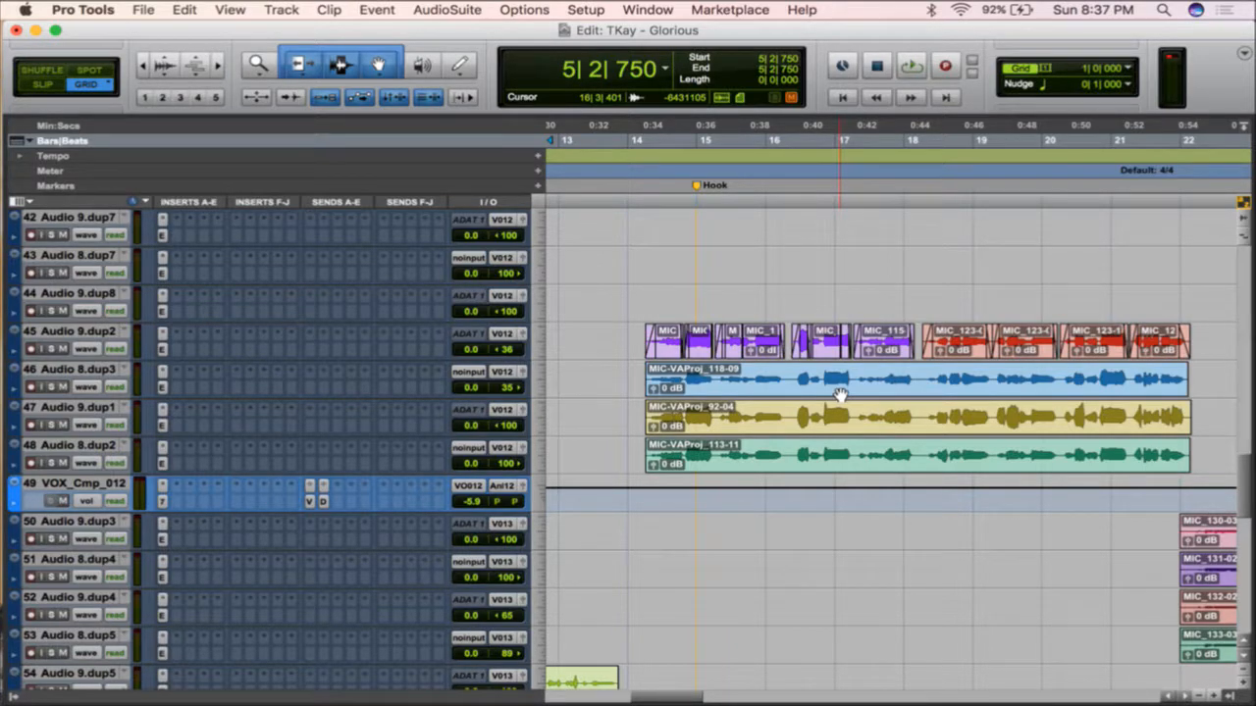
pyautogui.scroll(15, 840, 395)
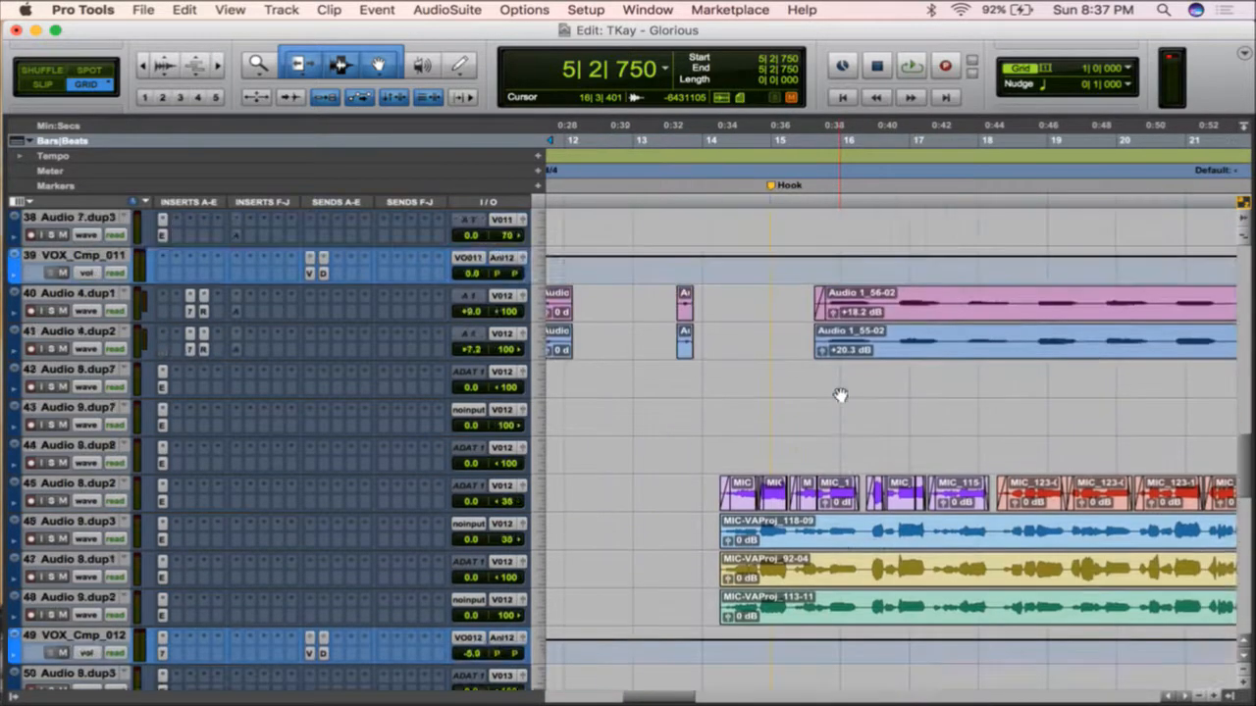
pyautogui.hscroll(-10, 839, 395)
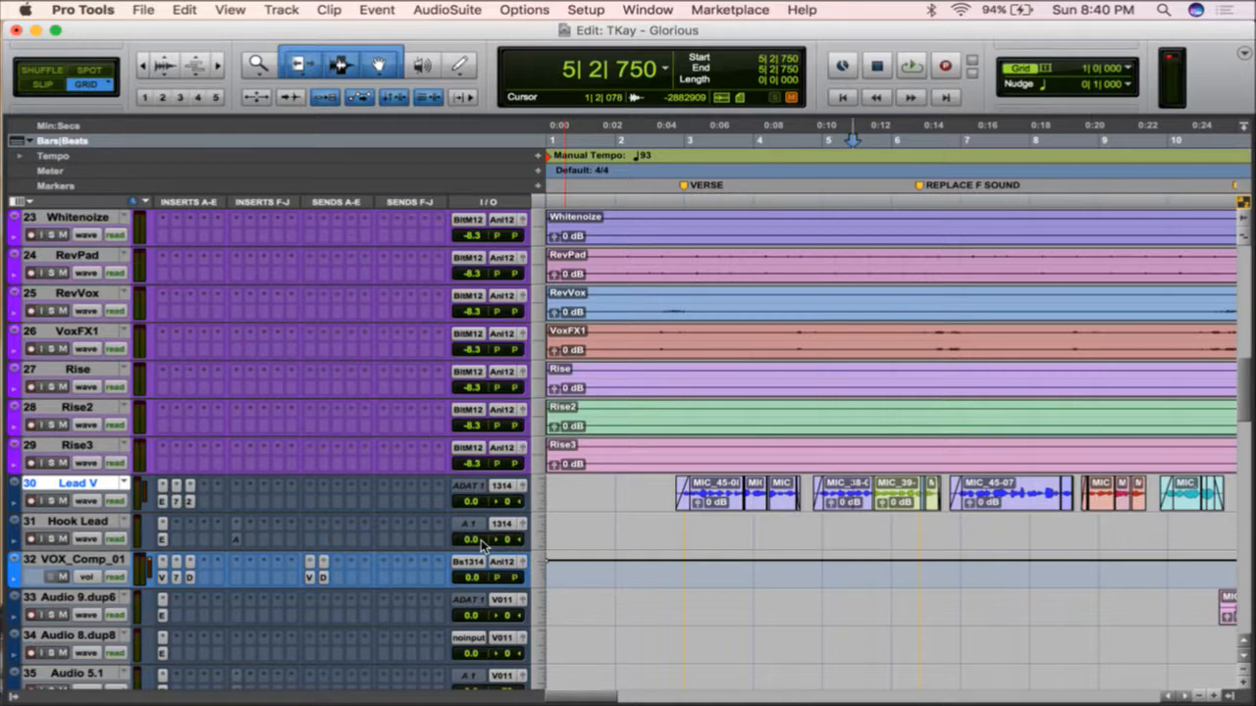
pyautogui.moveTo(2, 501)
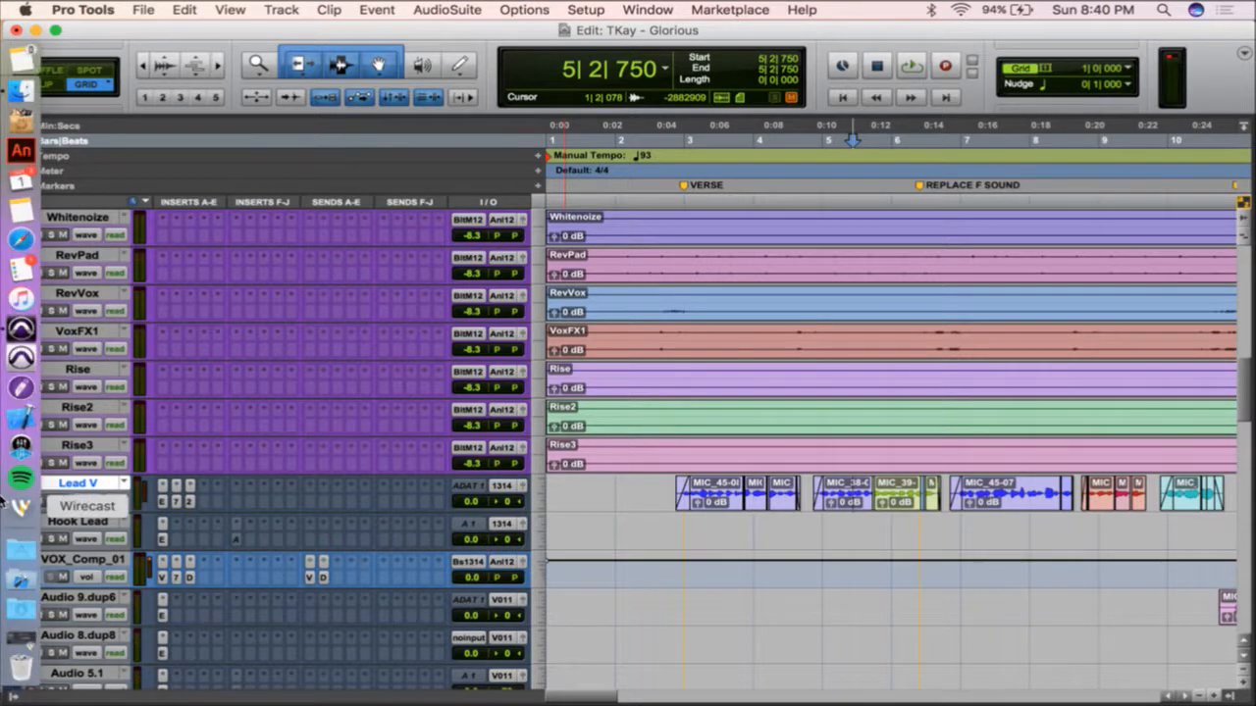